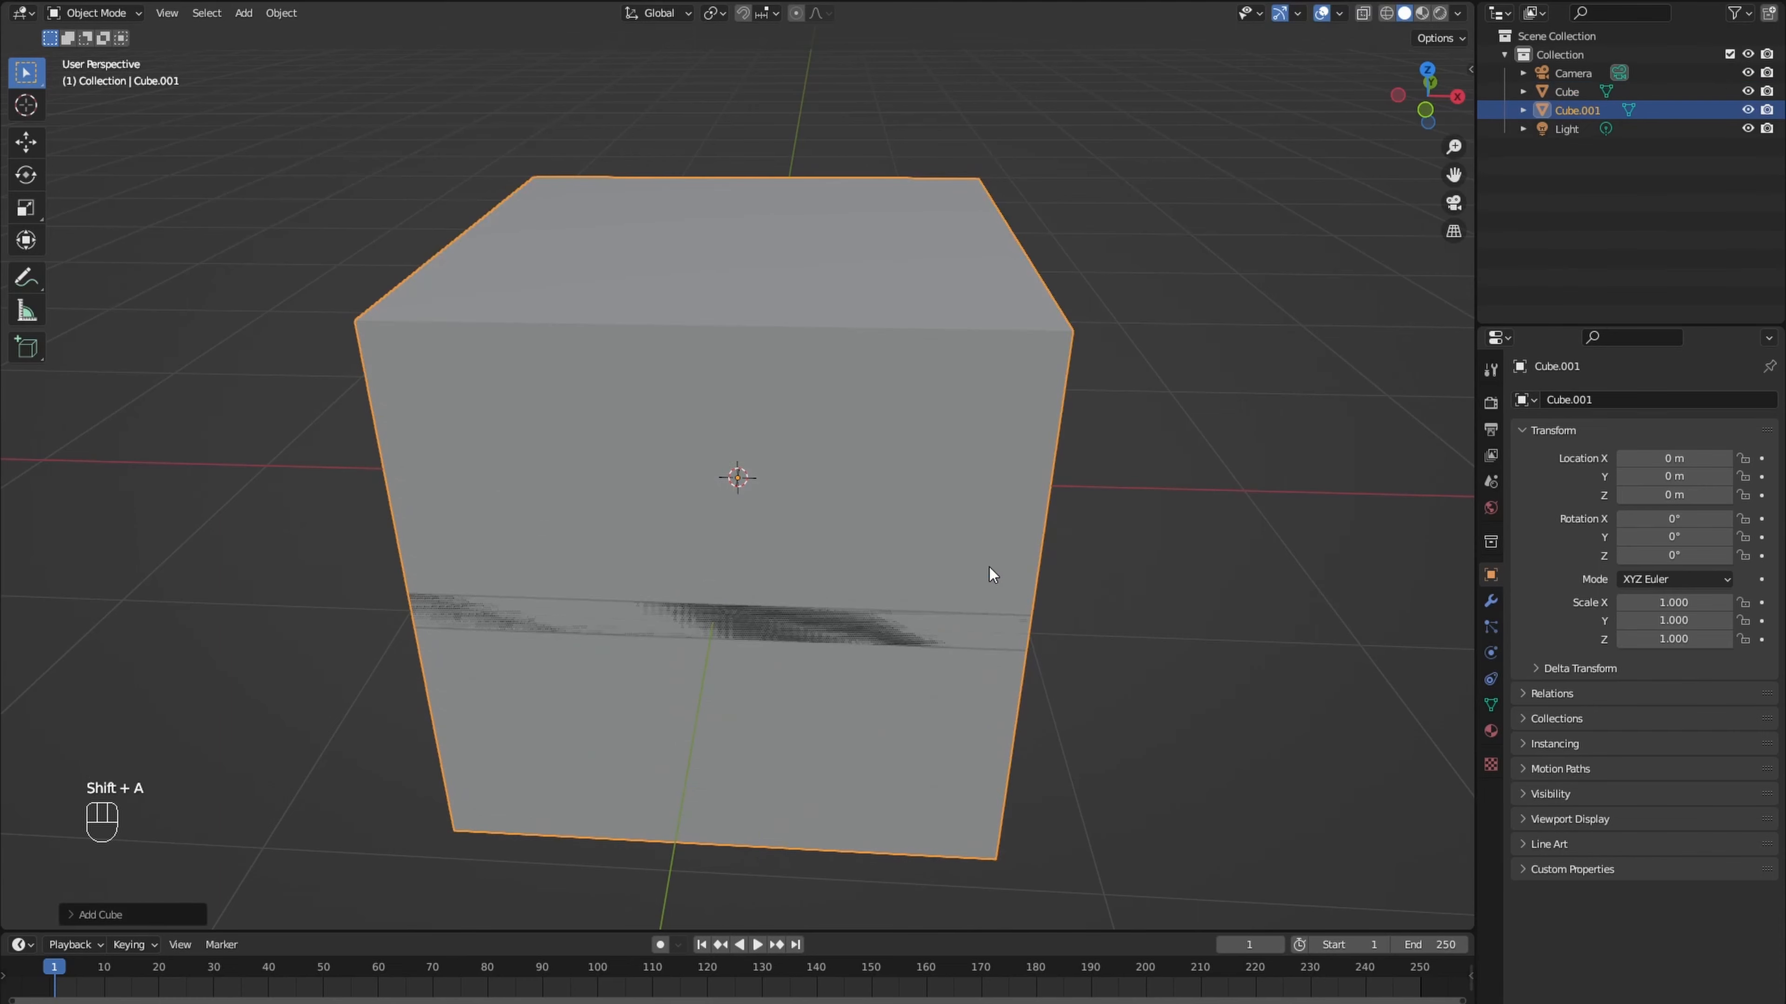
- Resize the new cube's mesh and position it over the tiled base's back-left corner so that it covers three by three tiles
{"action": "key", "text": "Tab"}
{"action": "key", "text": "s"}
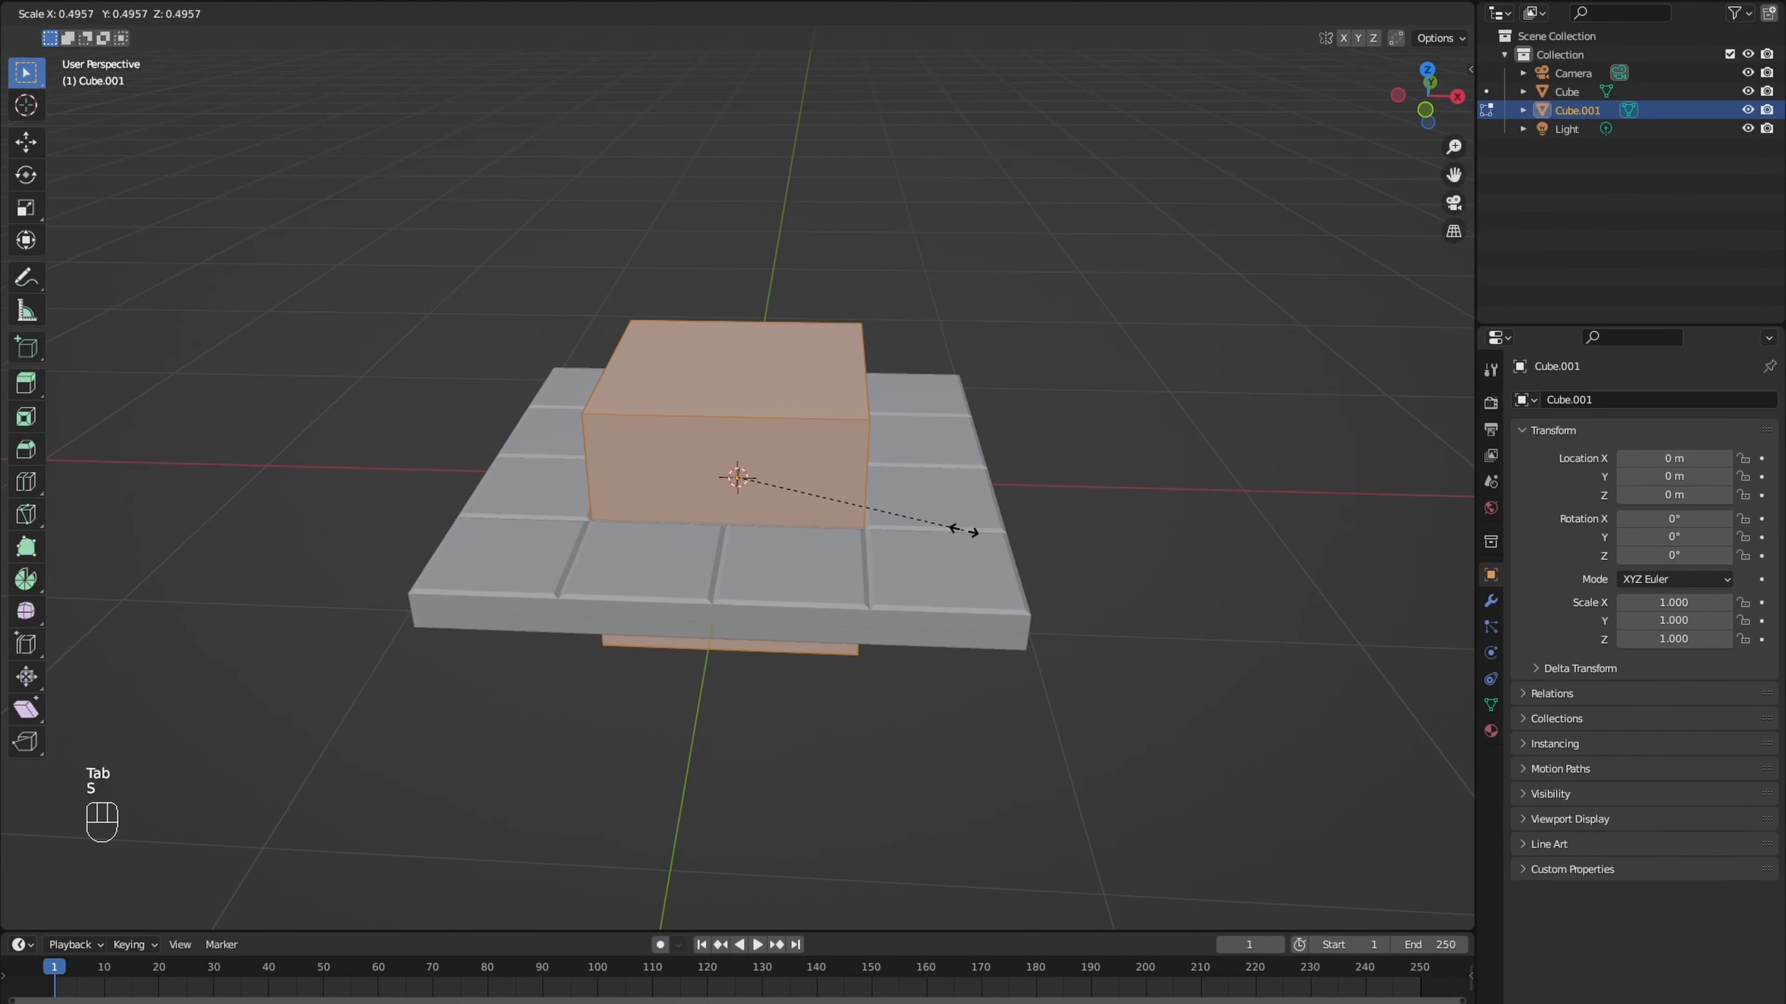
{"action": "left_click", "coordinate": [975, 535]}
{"action": "key", "text": "KP_7"}
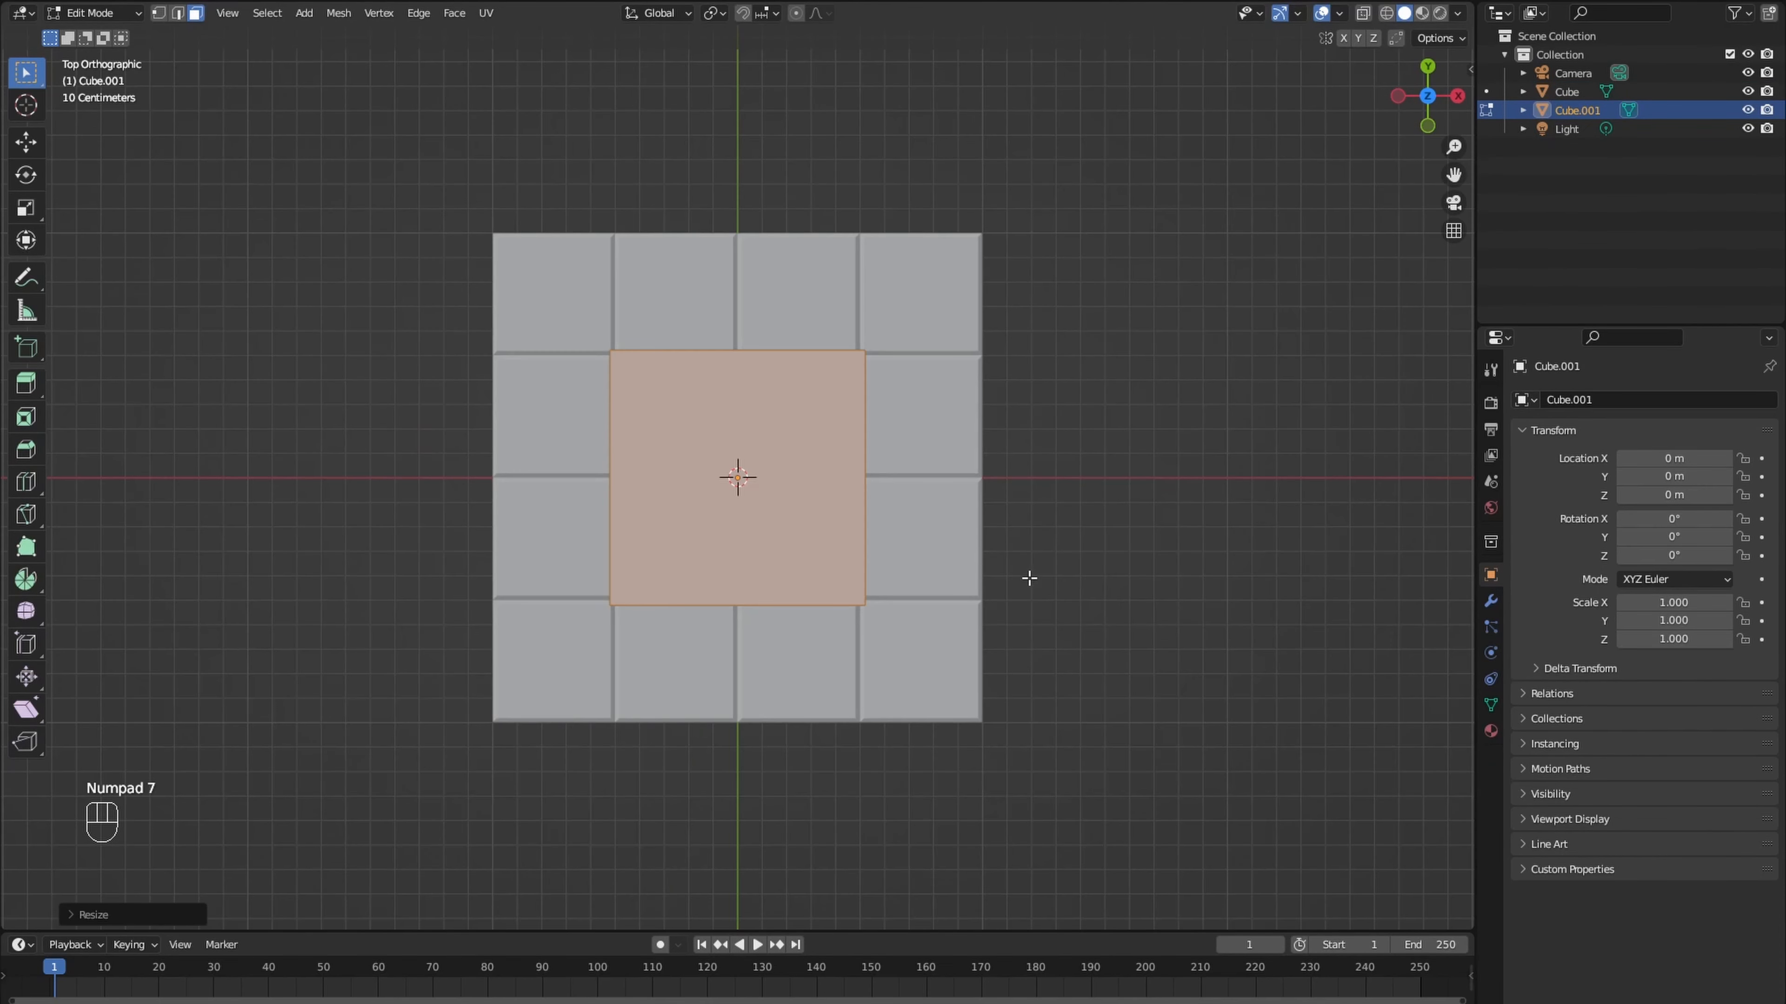
{"action": "key", "text": "g"}
{"action": "left_click", "coordinate": [993, 539]}
{"action": "key", "text": "s"}
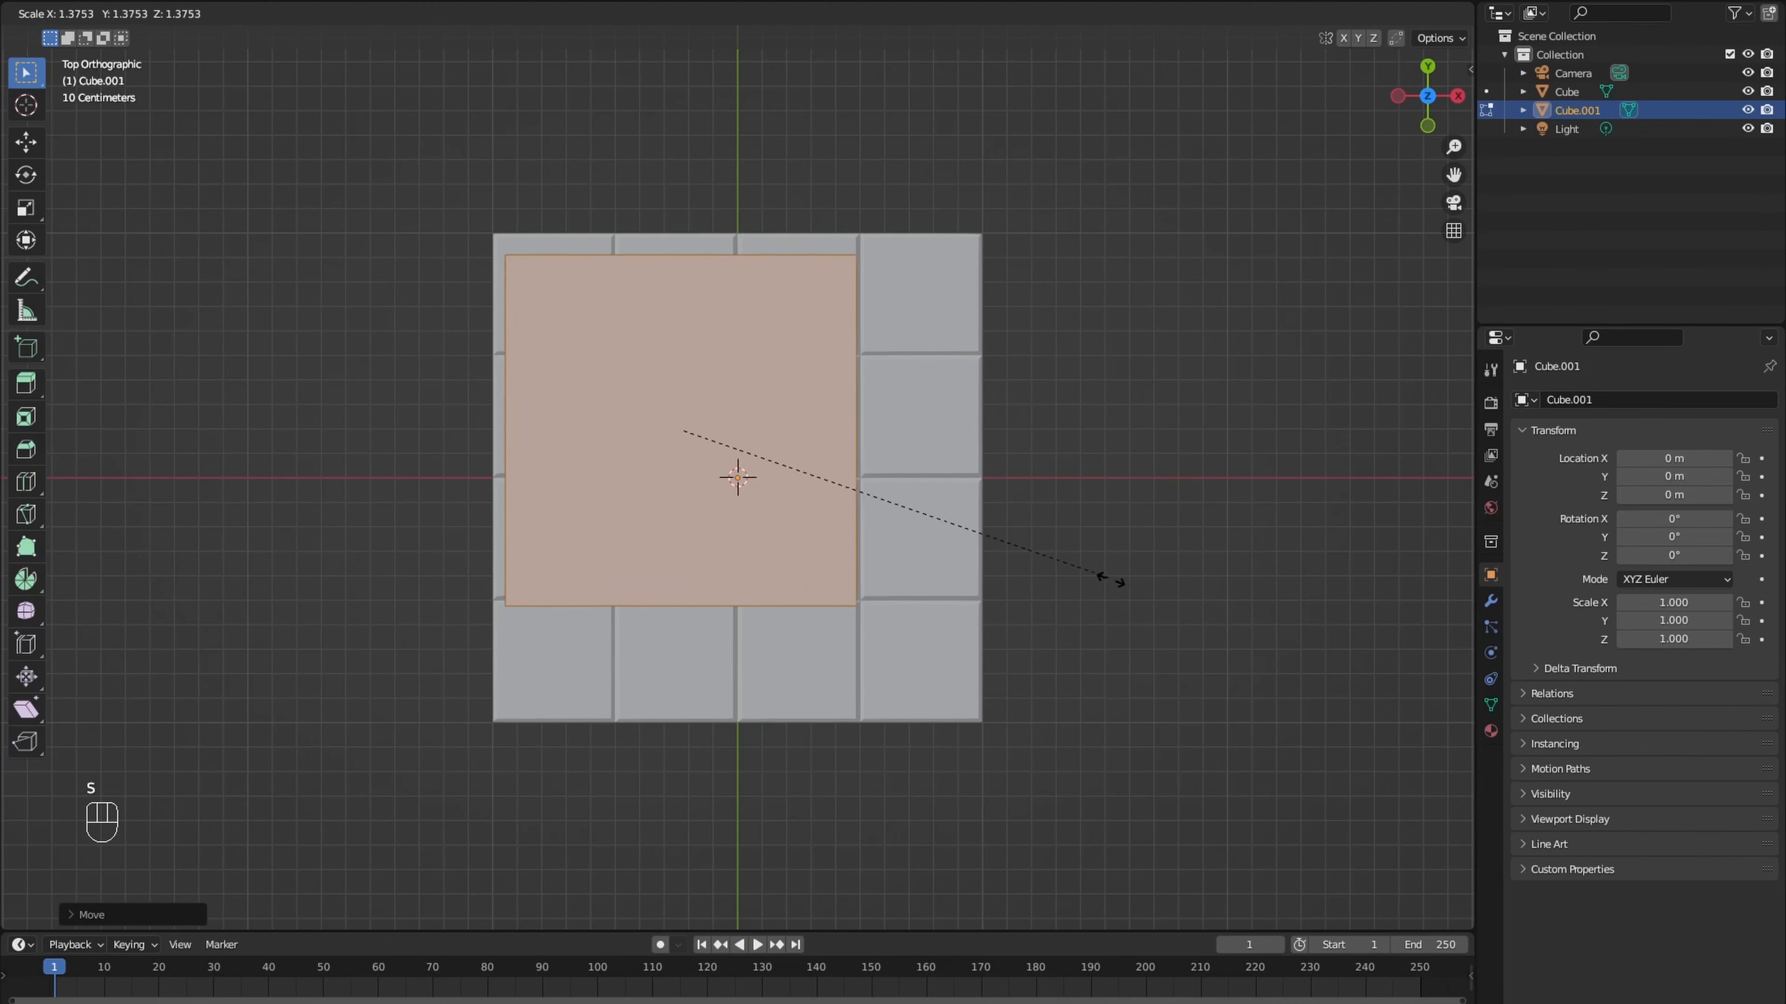
{"action": "left_click", "coordinate": [1180, 582]}
- Flatten the block along Z and raise it about 0.46 m so that it rests on the tiled base
{"action": "middle_click_drag", "start_coordinate": [1180, 582], "coordinate": [1078, 404]}
{"action": "key", "text": "s"}
{"action": "key", "text": "z"}
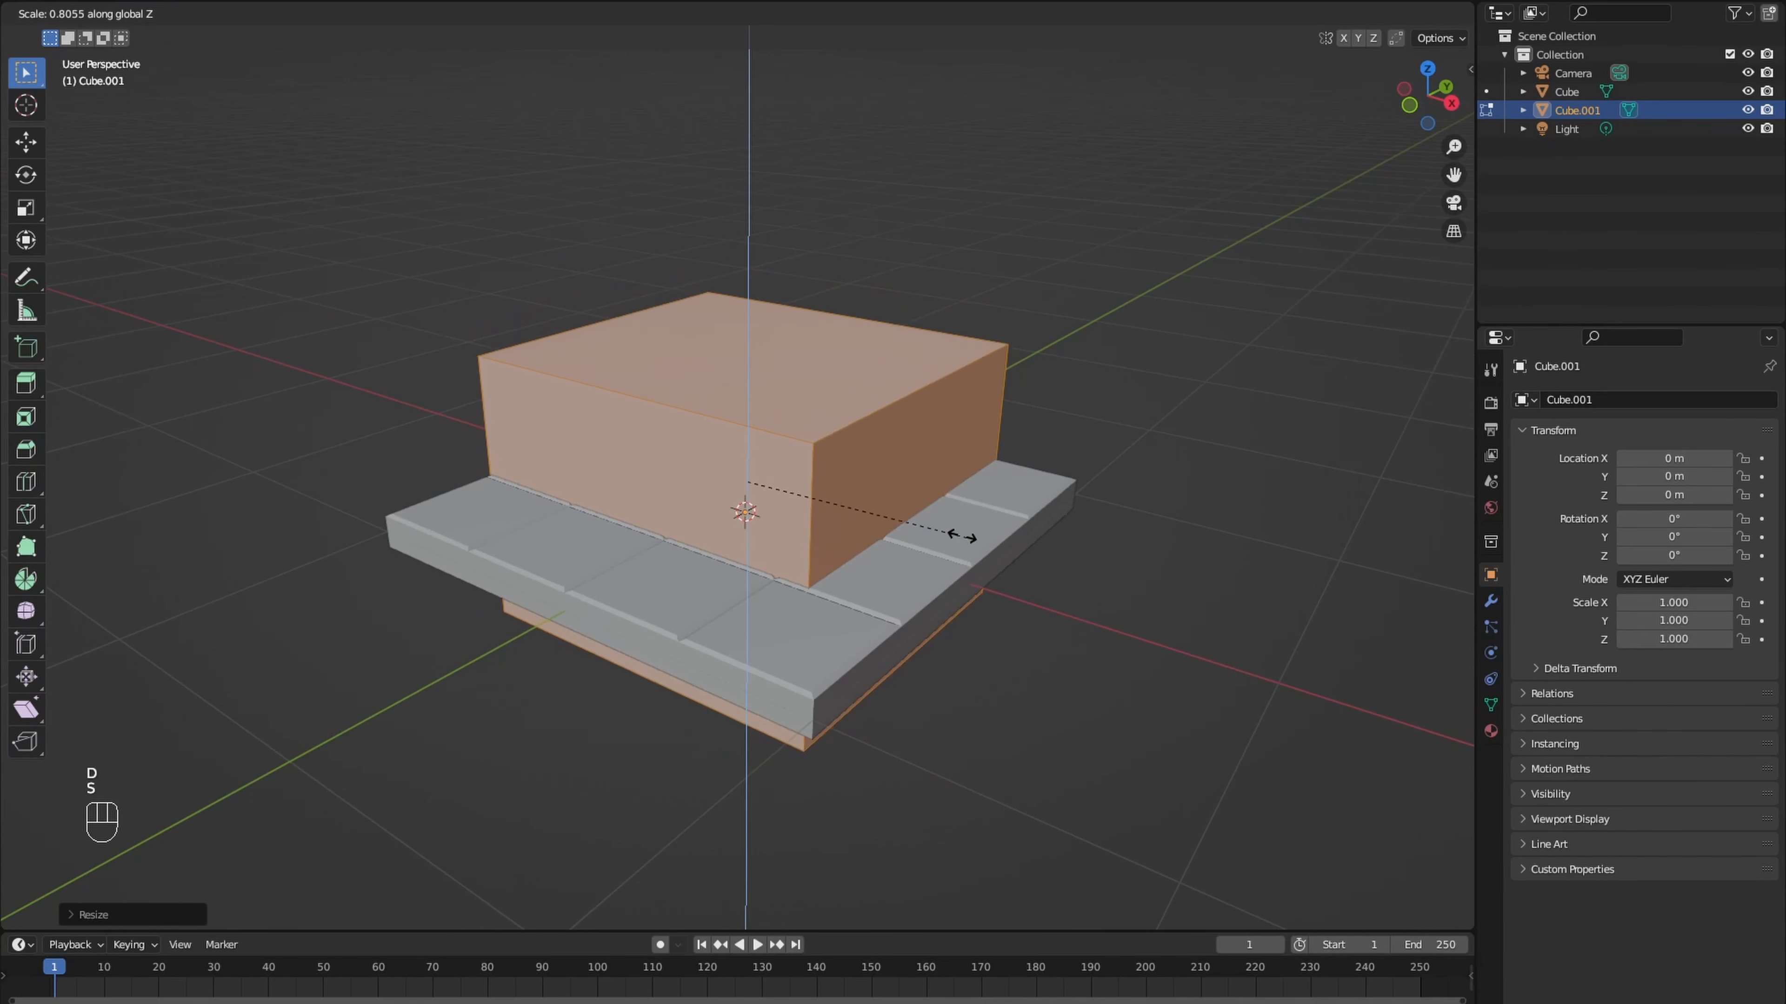
{"action": "left_click", "coordinate": [898, 512]}
{"action": "key", "text": "g"}
{"action": "key", "text": "z"}
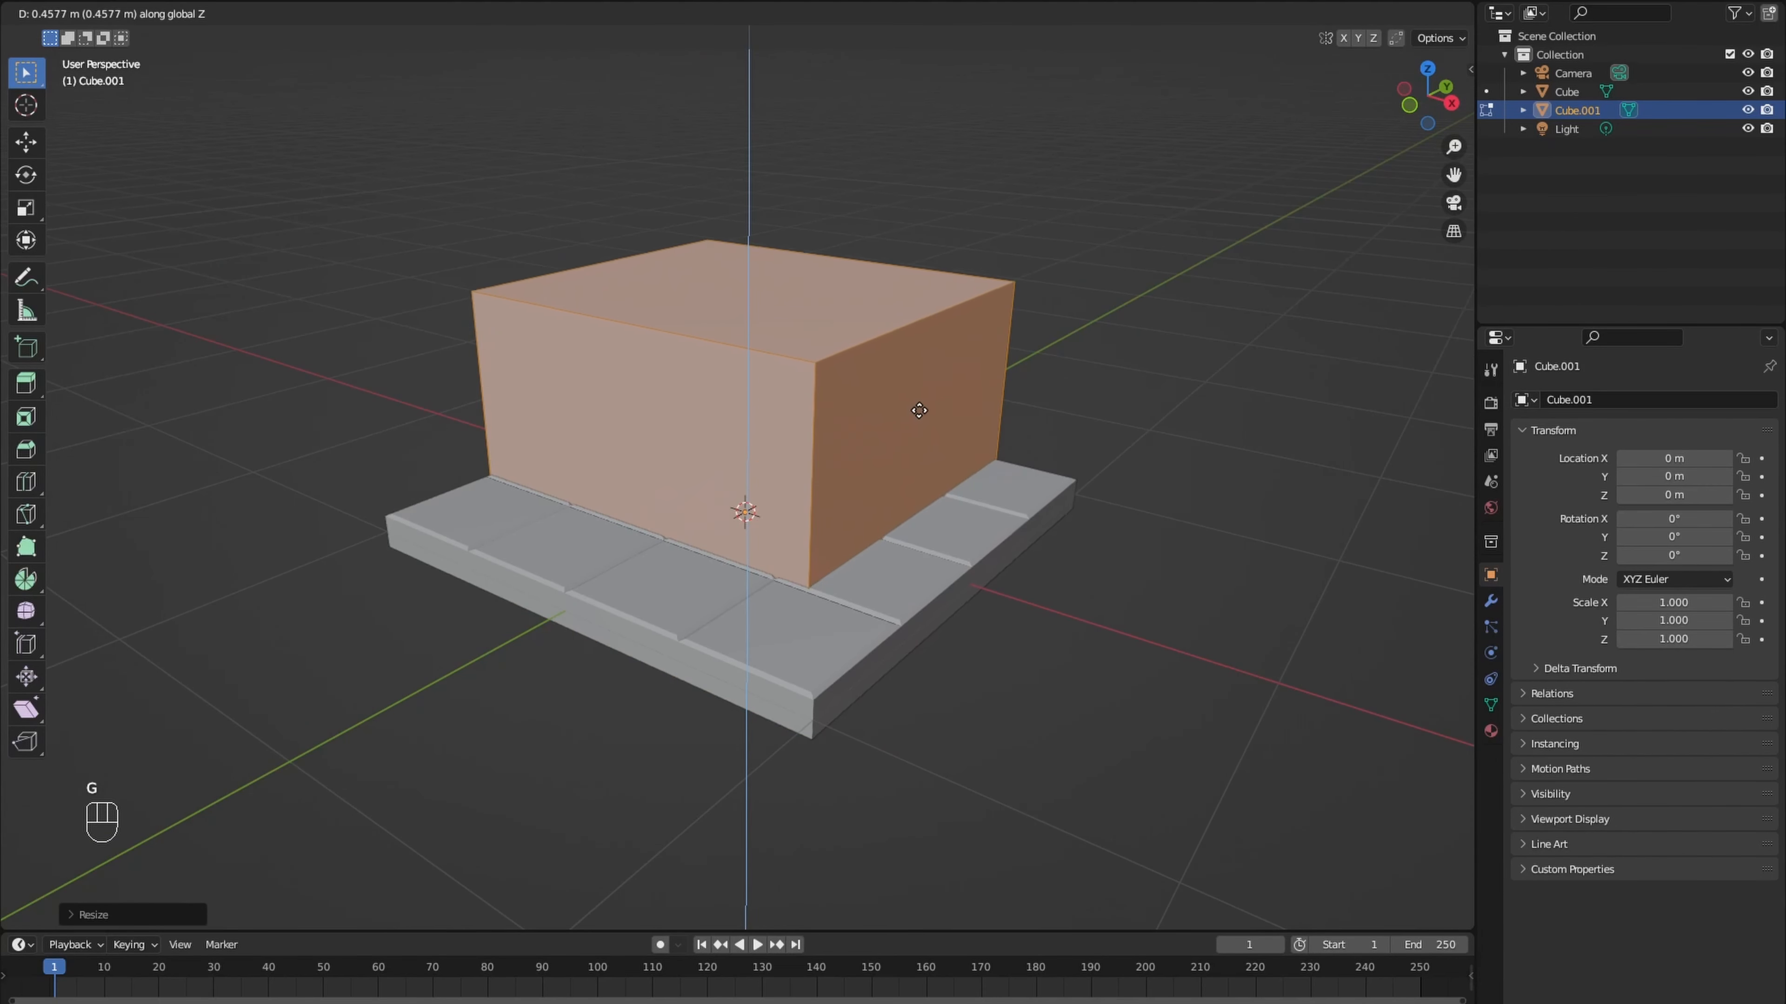
{"action": "left_click", "coordinate": [922, 411]}
- Lower the block's top face along Z and extrude a thin band about 0.05 m high from it
{"action": "left_click", "coordinate": [816, 318]}
{"action": "key", "text": "g"}
{"action": "key", "text": "z"}
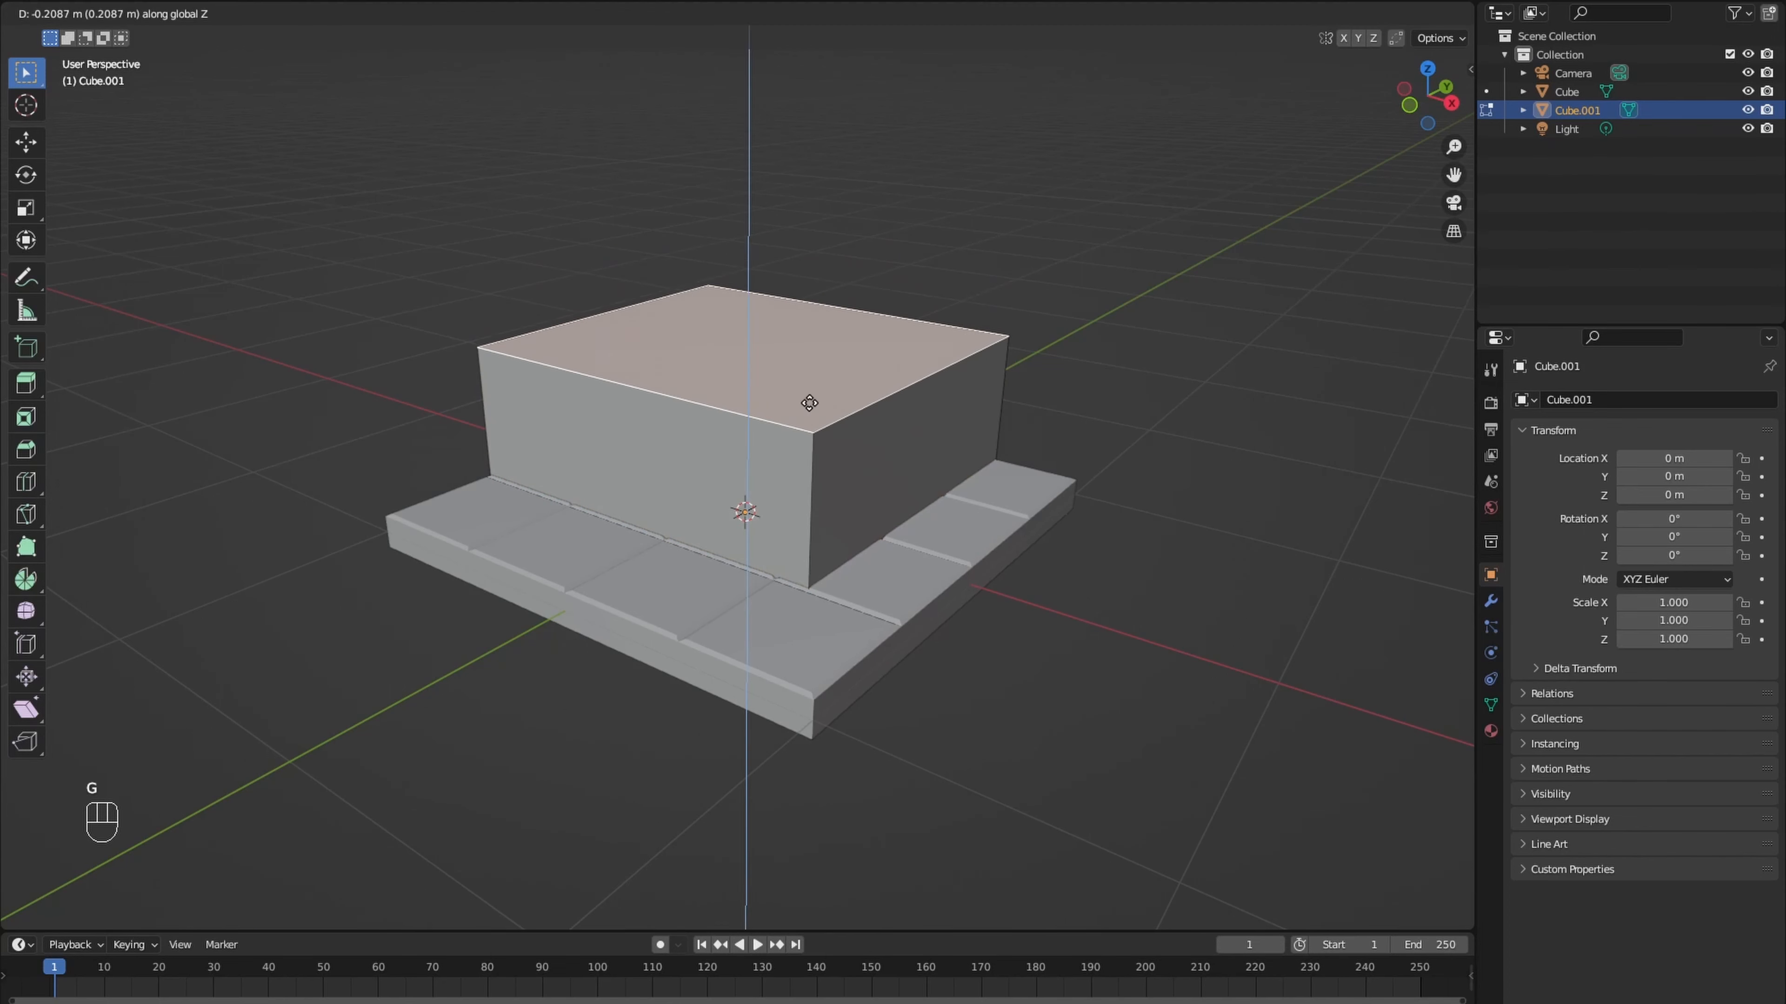
{"action": "left_click", "coordinate": [805, 420]}
{"action": "middle_click_drag", "start_coordinate": [804, 421], "coordinate": [797, 394]}
{"action": "key", "text": "e"}
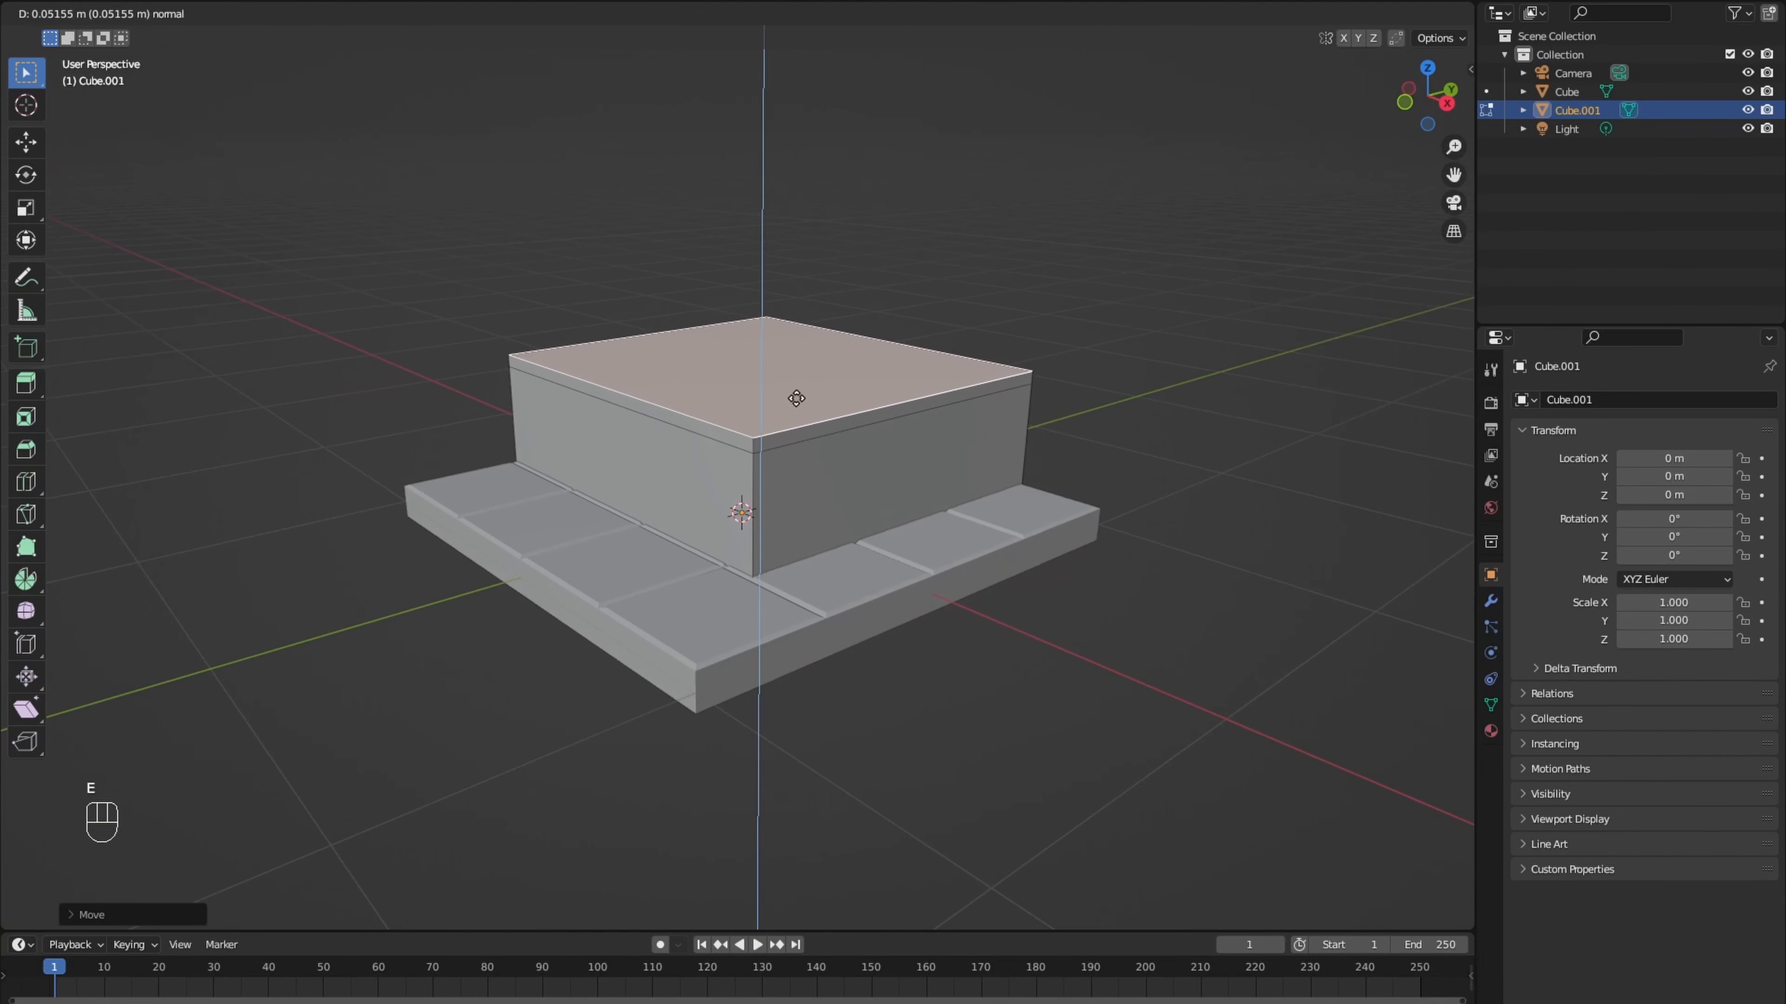
{"action": "left_click", "coordinate": [797, 396]}
- Extrude the top face up about 0.5 m and again about 0.13 m, flaring the last section outward to about 1.08 scale
{"action": "key", "text": "e"}
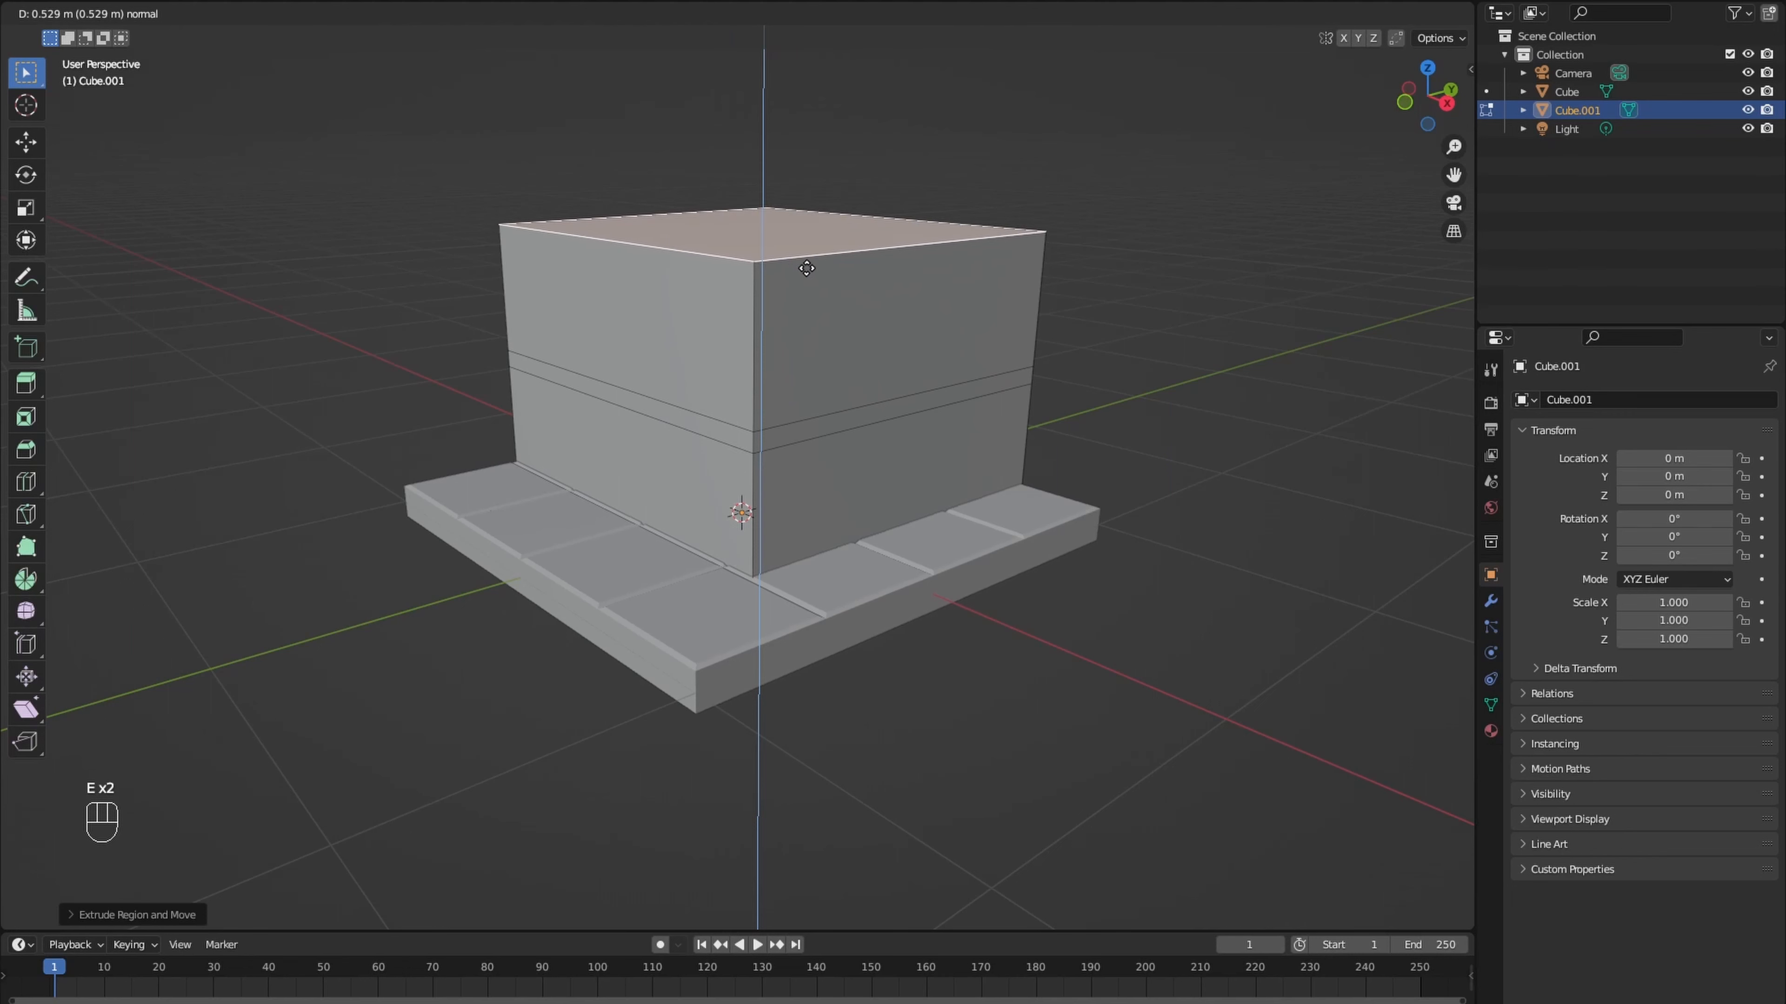
{"action": "left_click", "coordinate": [802, 278]}
{"action": "key", "text": "e"}
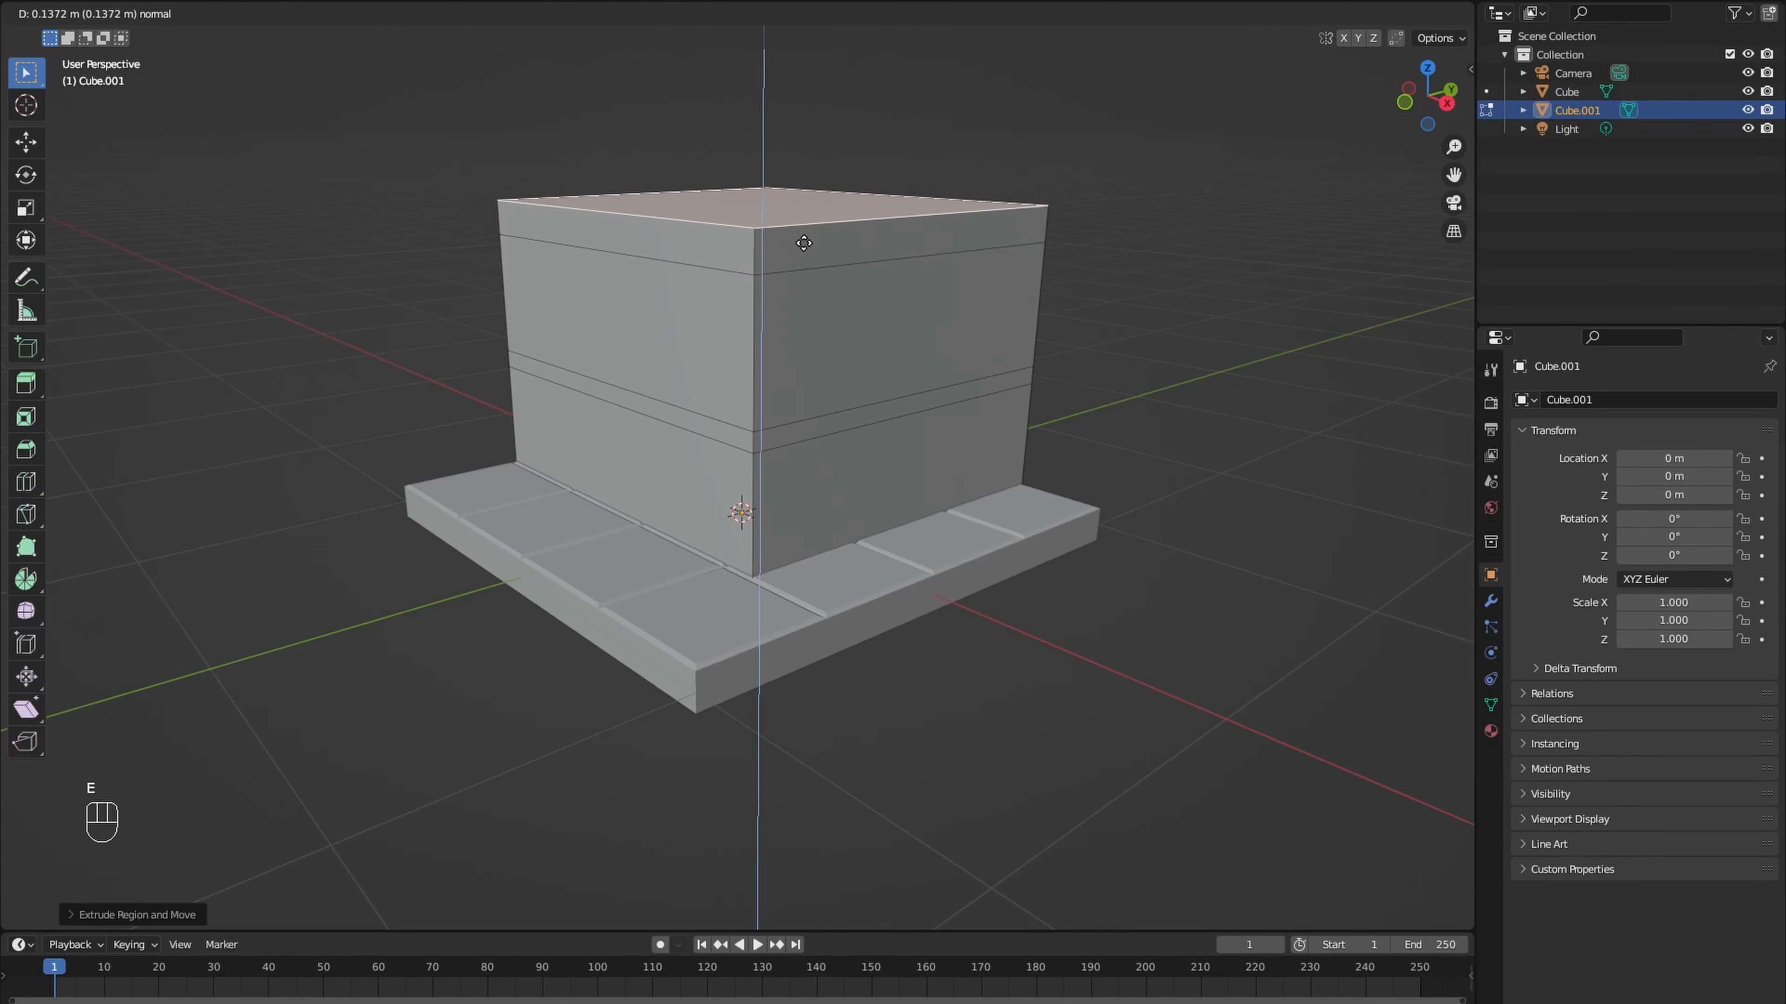
{"action": "left_click", "coordinate": [802, 246]}
{"action": "key", "text": "s"}
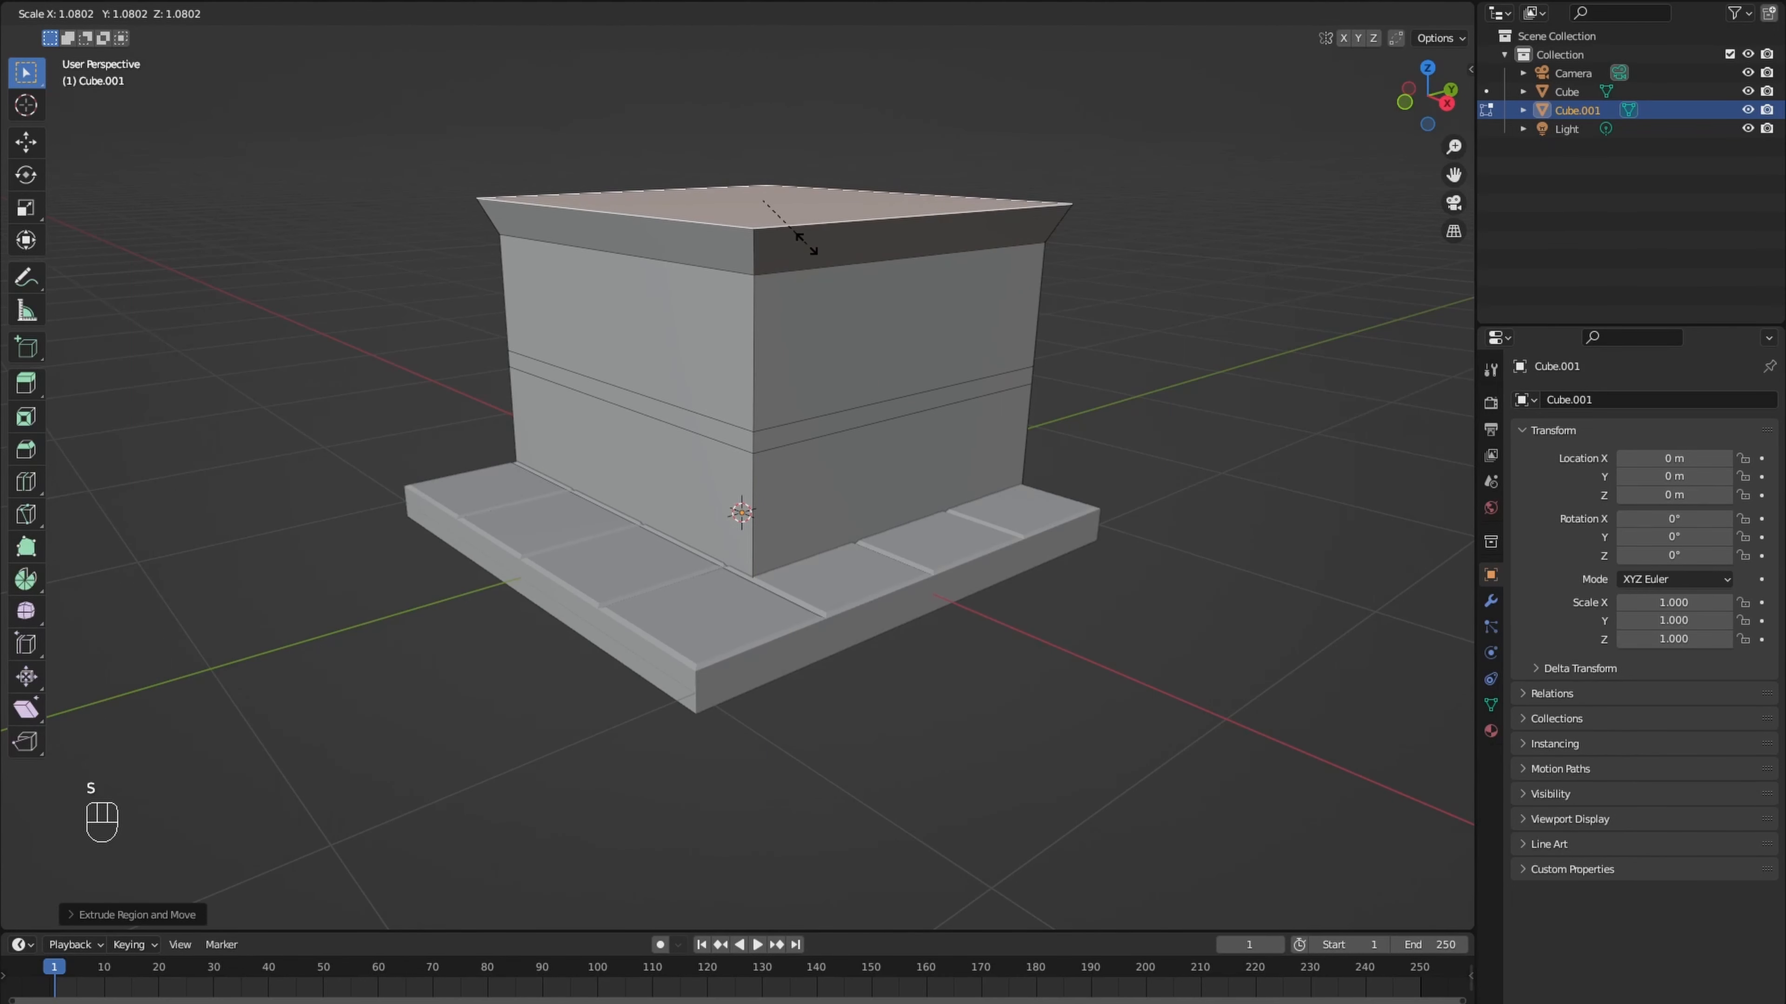
{"action": "left_click", "coordinate": [806, 244]}
- Extrude the flared top face straight up twice for the upper walls, making the second section about 0.4 m high
{"action": "middle_click_drag", "start_coordinate": [805, 247], "coordinate": [785, 407]}
{"action": "key", "text": "e"}
{"action": "left_click", "coordinate": [773, 251]}
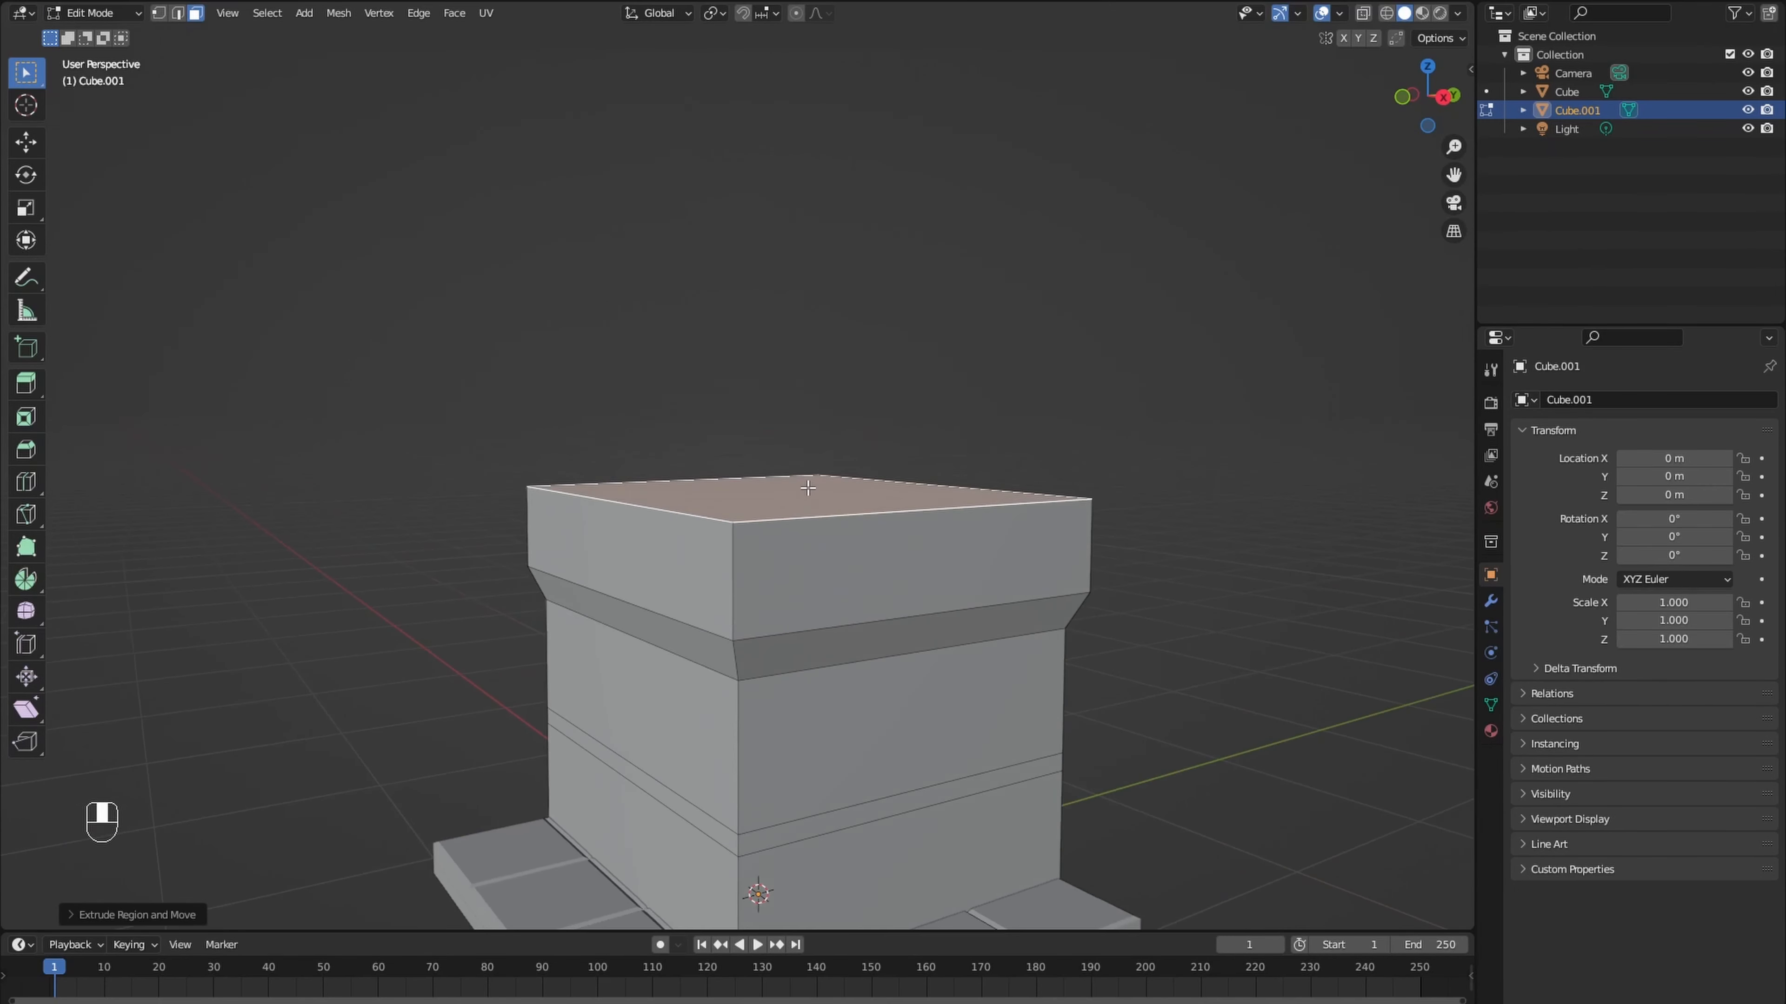
{"action": "key", "text": "e"}
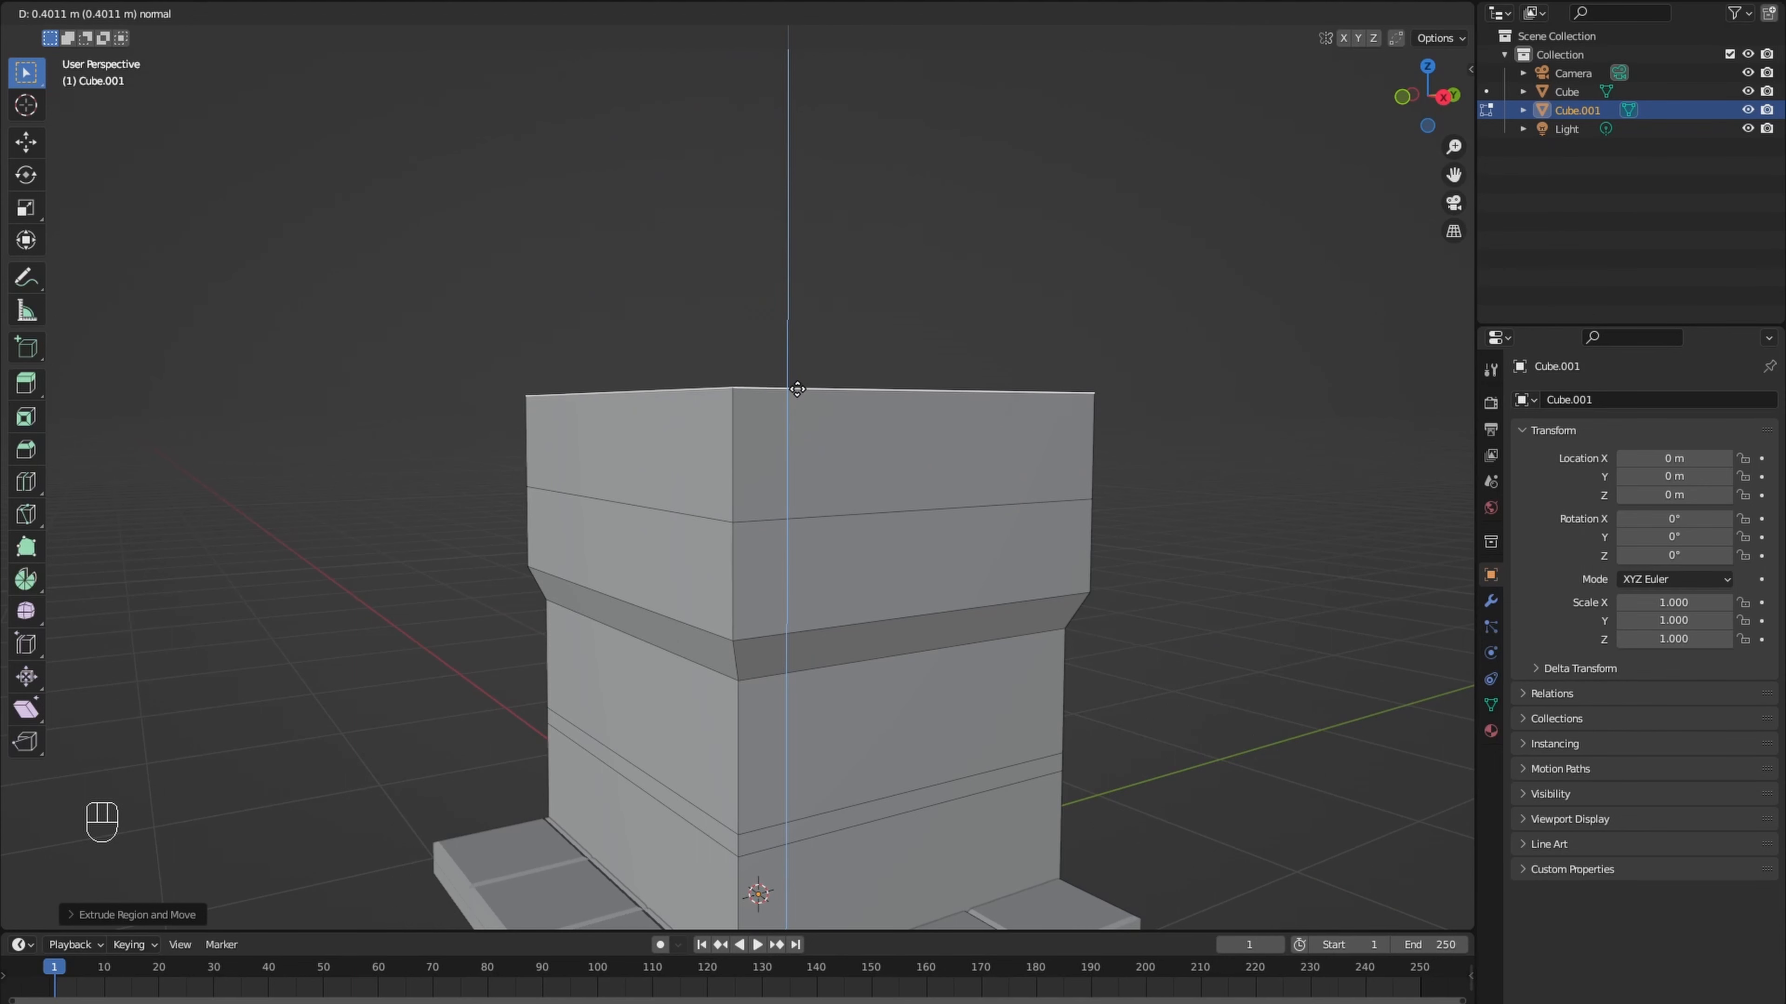
{"action": "left_click", "coordinate": [797, 389]}
- Widen the top face to about 1.04 scale and extrude it about 0.04 m as a thin protruding rim
{"action": "key", "text": "s"}
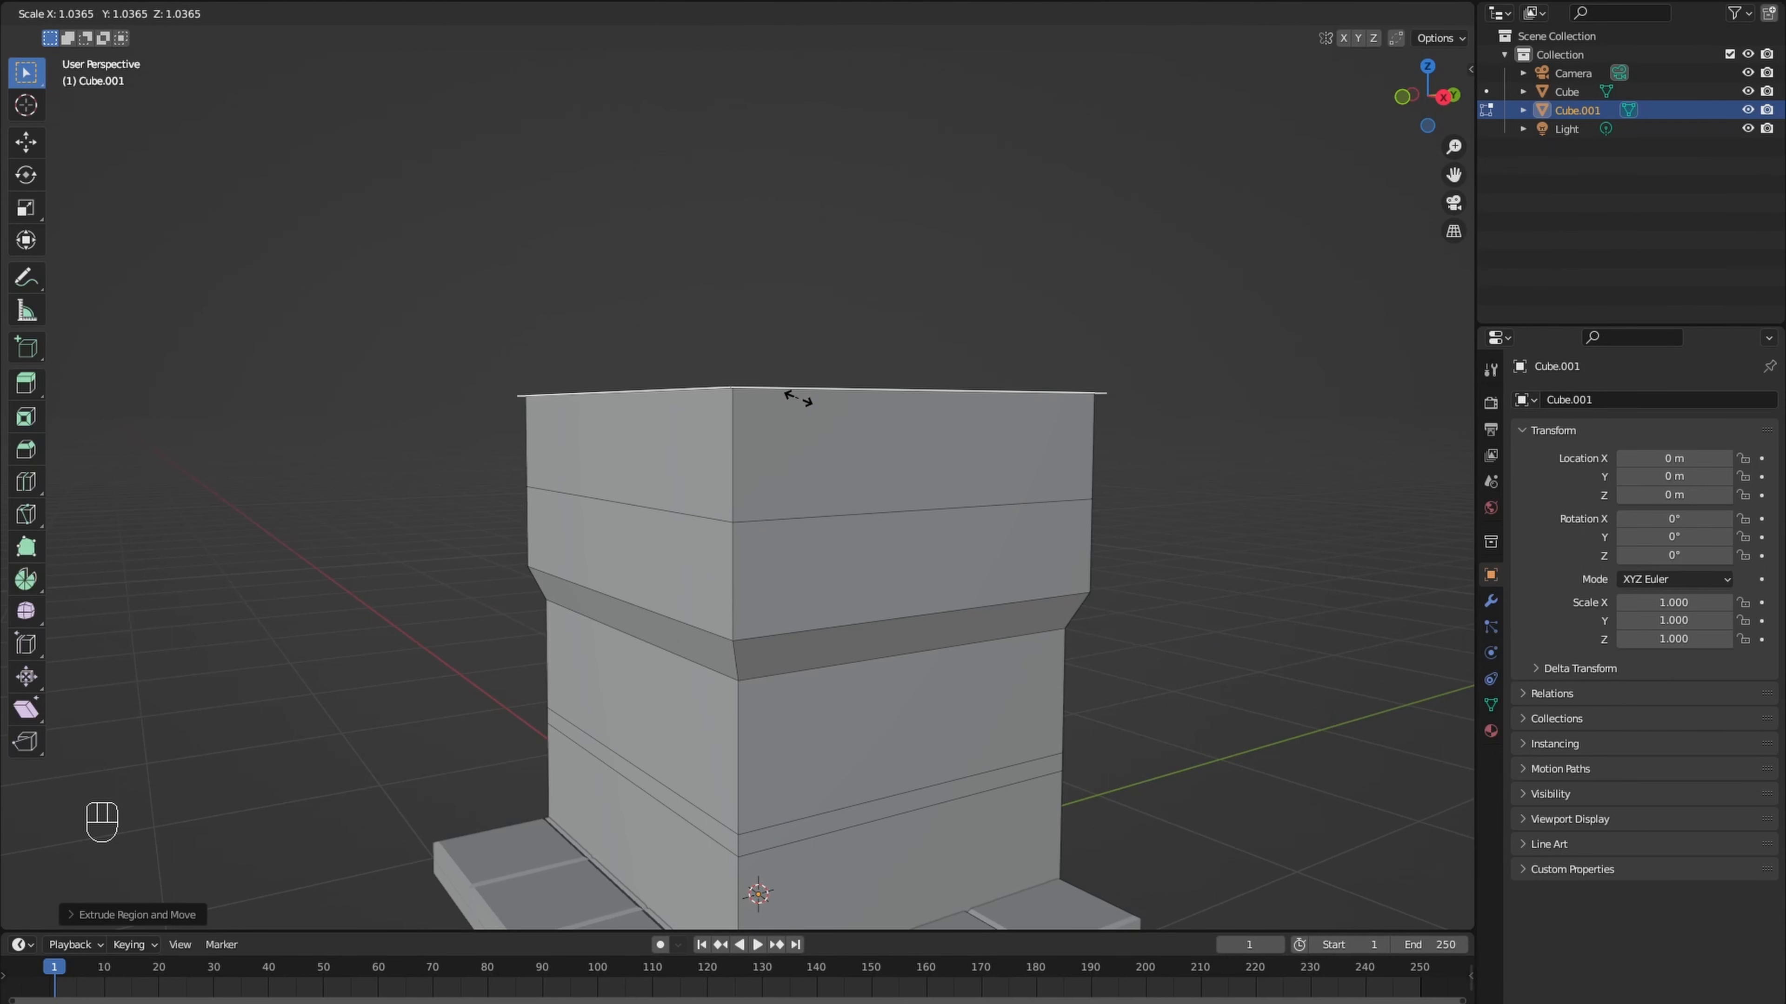
{"action": "left_click", "coordinate": [800, 399]}
{"action": "key", "text": "e"}
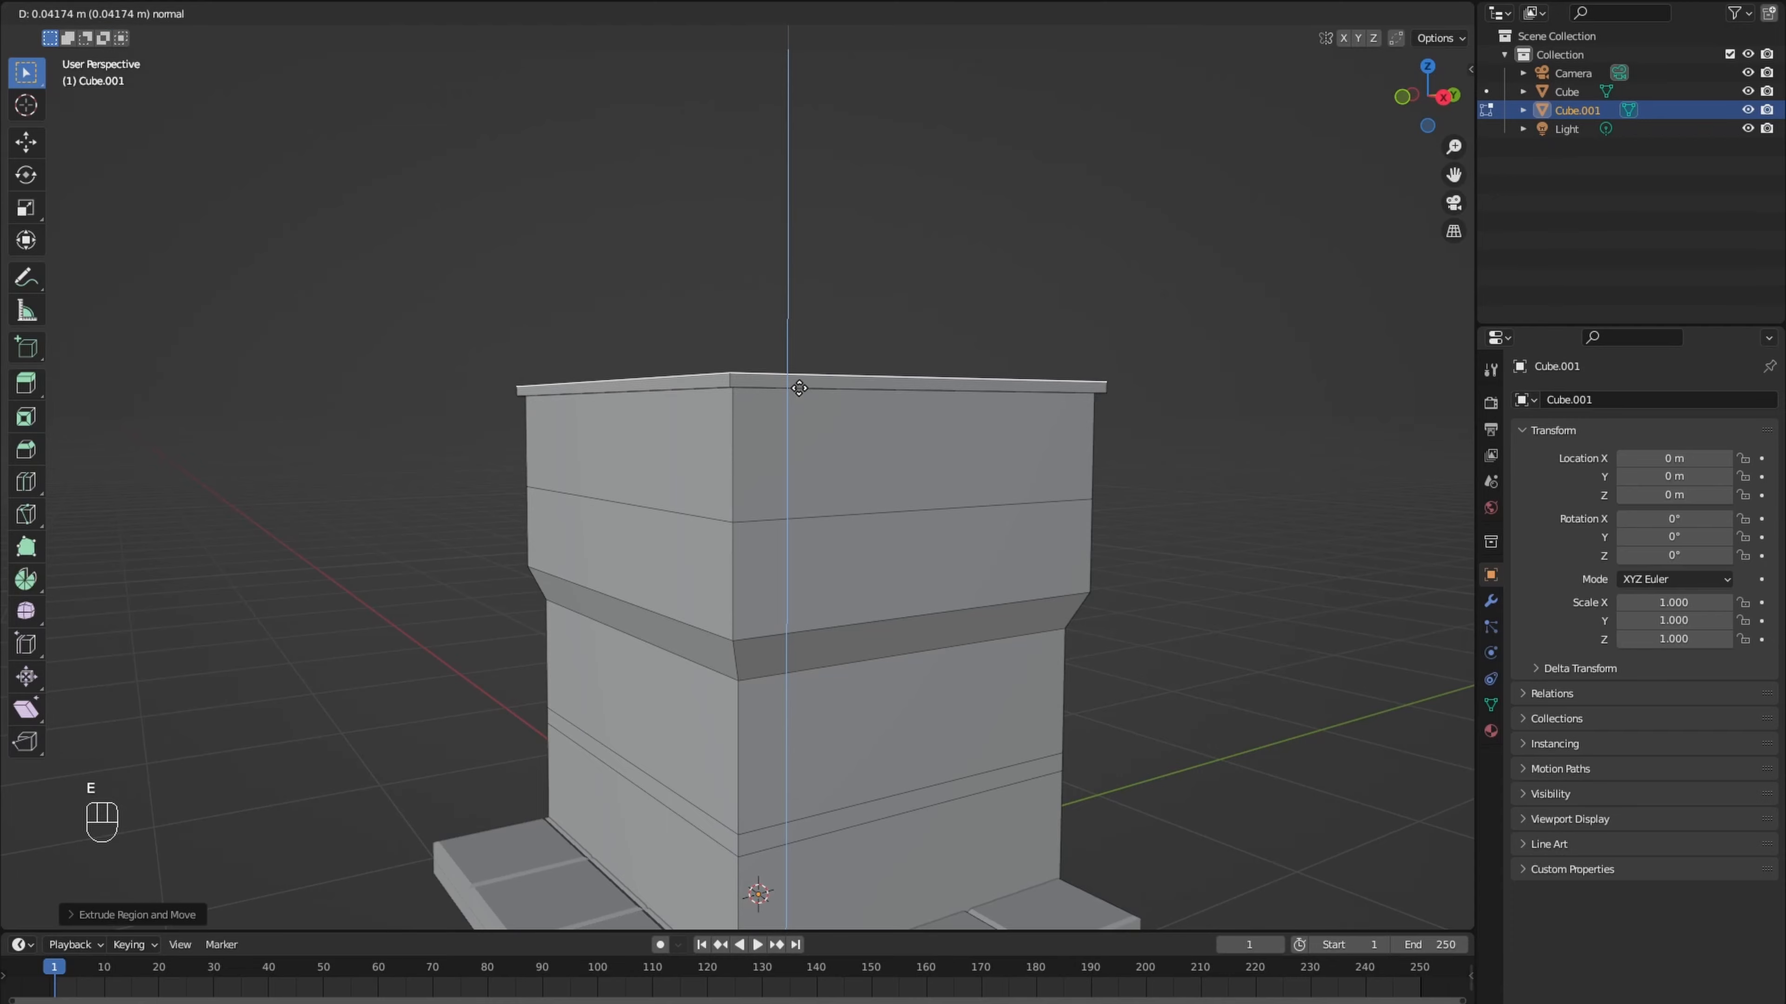
{"action": "left_click", "coordinate": [798, 388]}
- Inset the top face about 0.15 m and extrude it down about 0.3 m to form a recessed roof
{"action": "middle_click_drag", "start_coordinate": [798, 389], "coordinate": [839, 485]}
{"action": "key", "text": "i"}
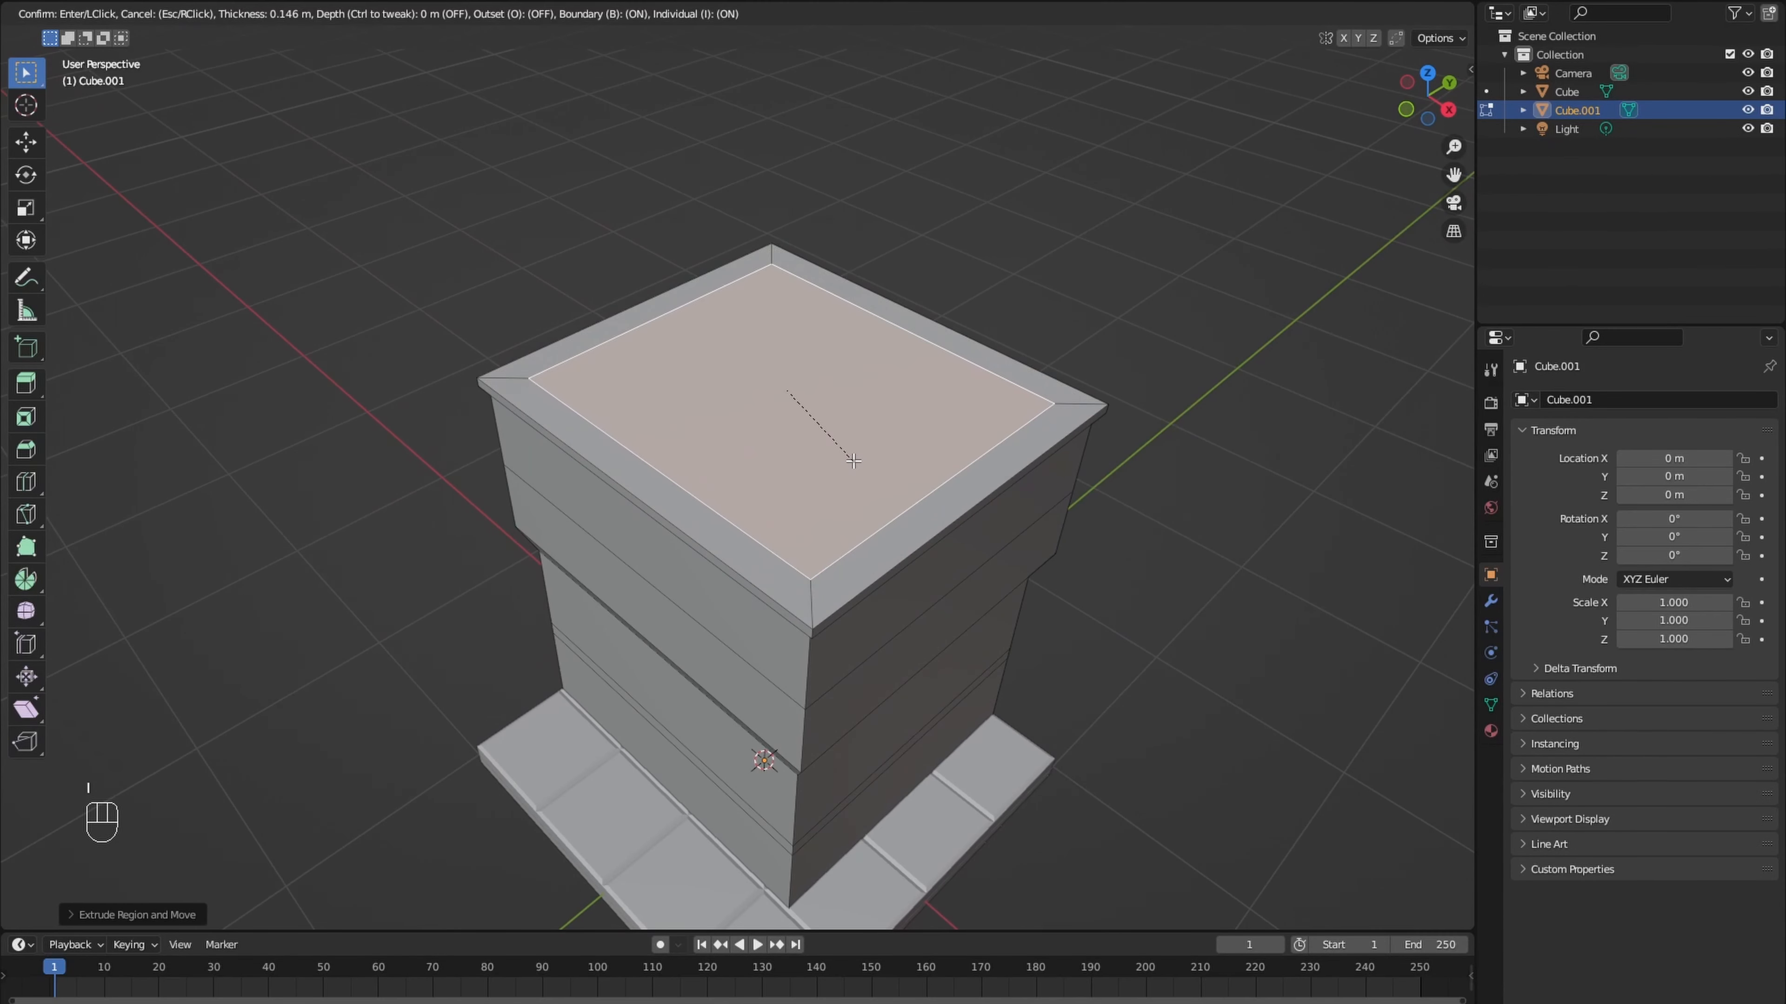
{"action": "left_click", "coordinate": [852, 460]}
{"action": "key", "text": "e"}
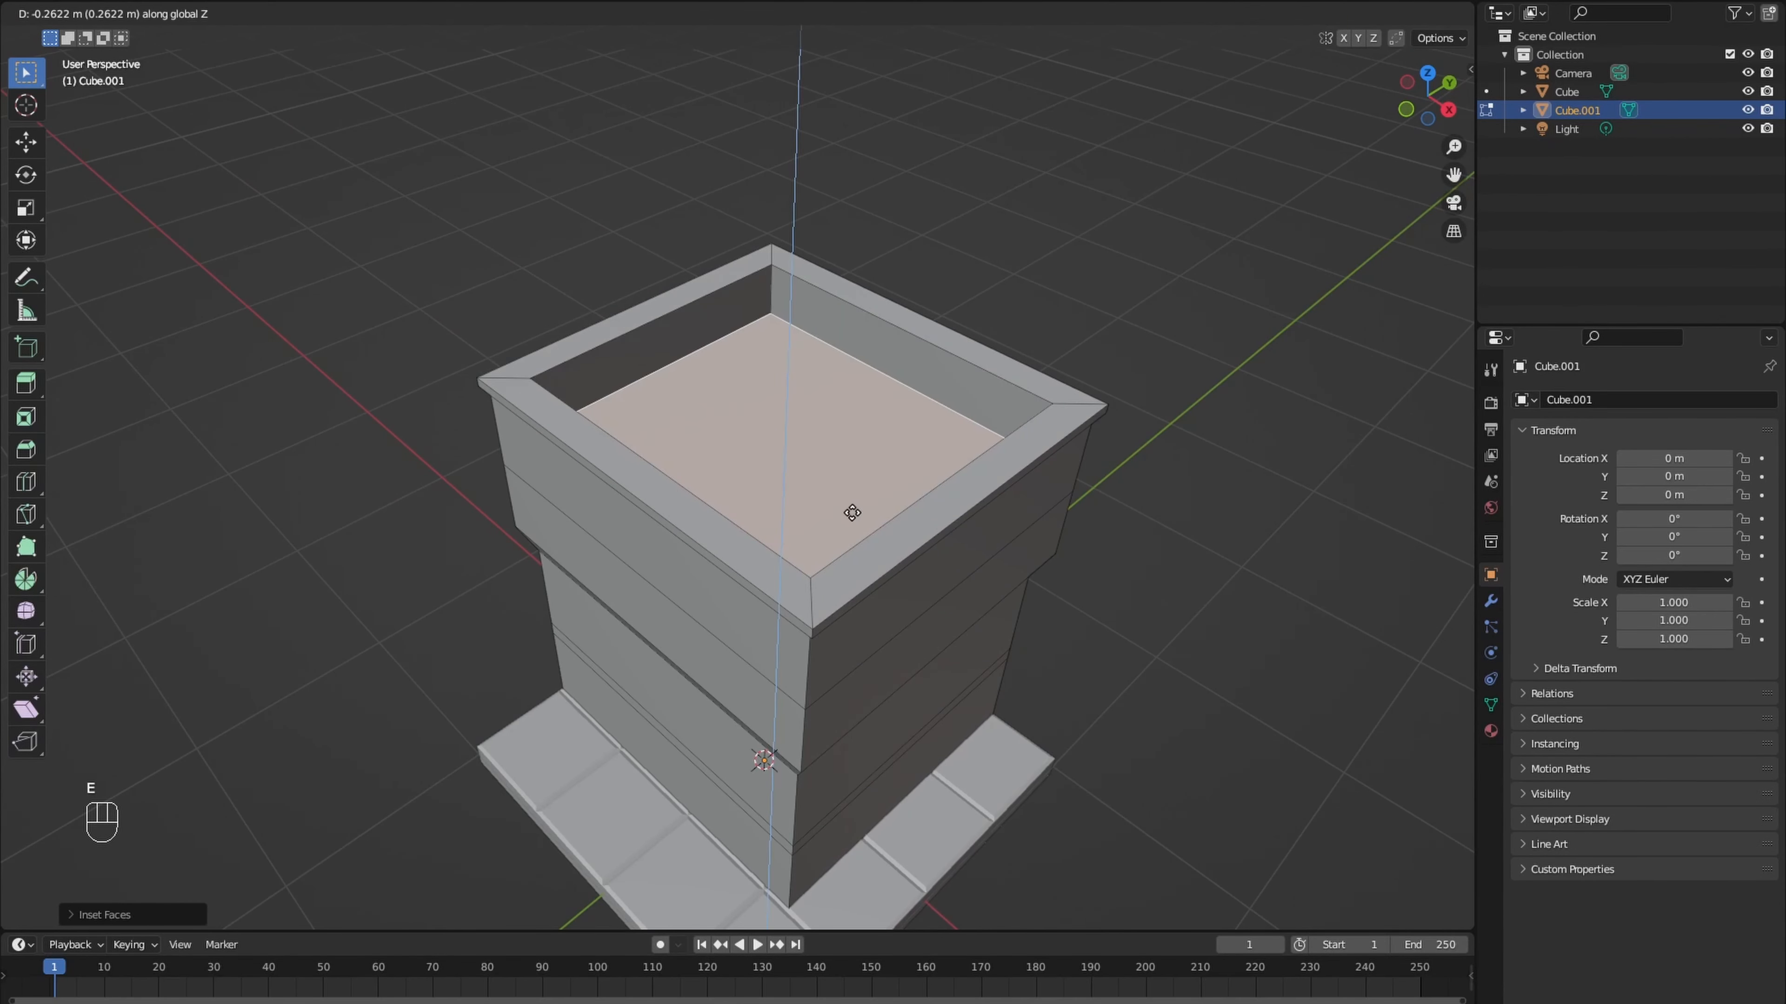
{"action": "left_click", "coordinate": [852, 525]}
- In the wireframe right view, select the upper front vertices and move them back about 0.3 m along Y
{"action": "scroll", "coordinate": [814, 471], "scroll_direction": "down", "scroll_amount": 4}
{"action": "middle_click_drag", "start_coordinate": [850, 525], "coordinate": [810, 420]}
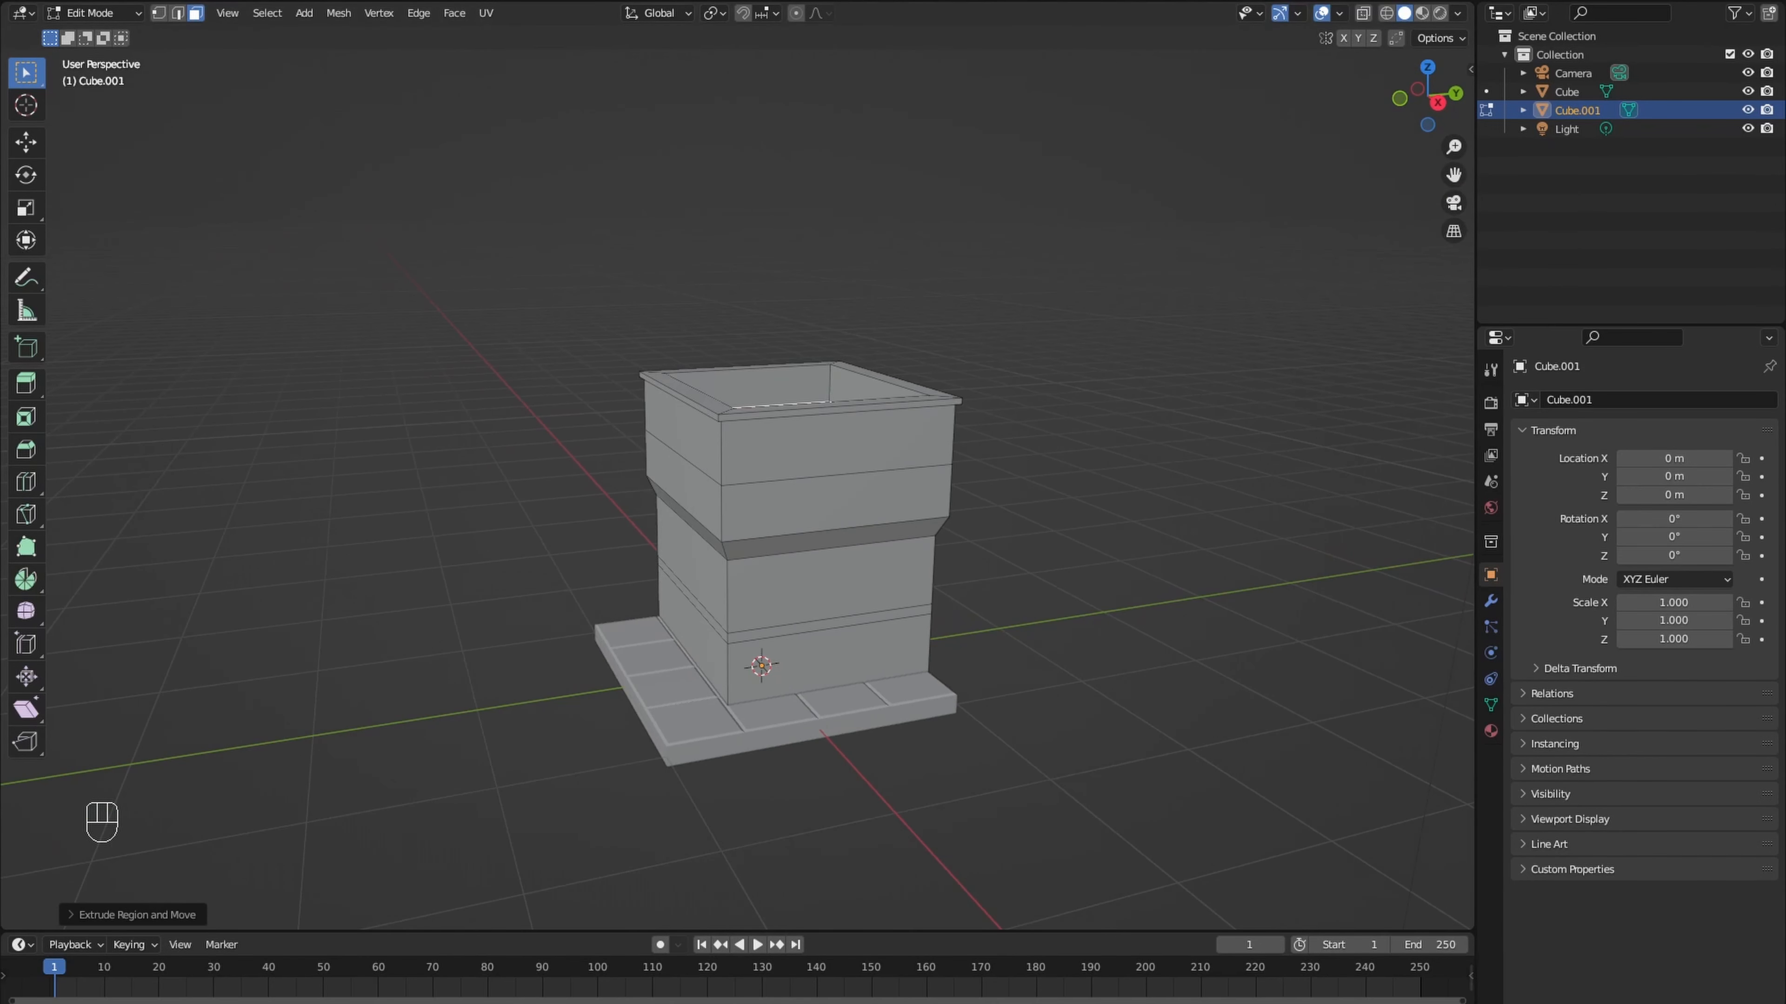
{"action": "key", "text": "KP_3"}
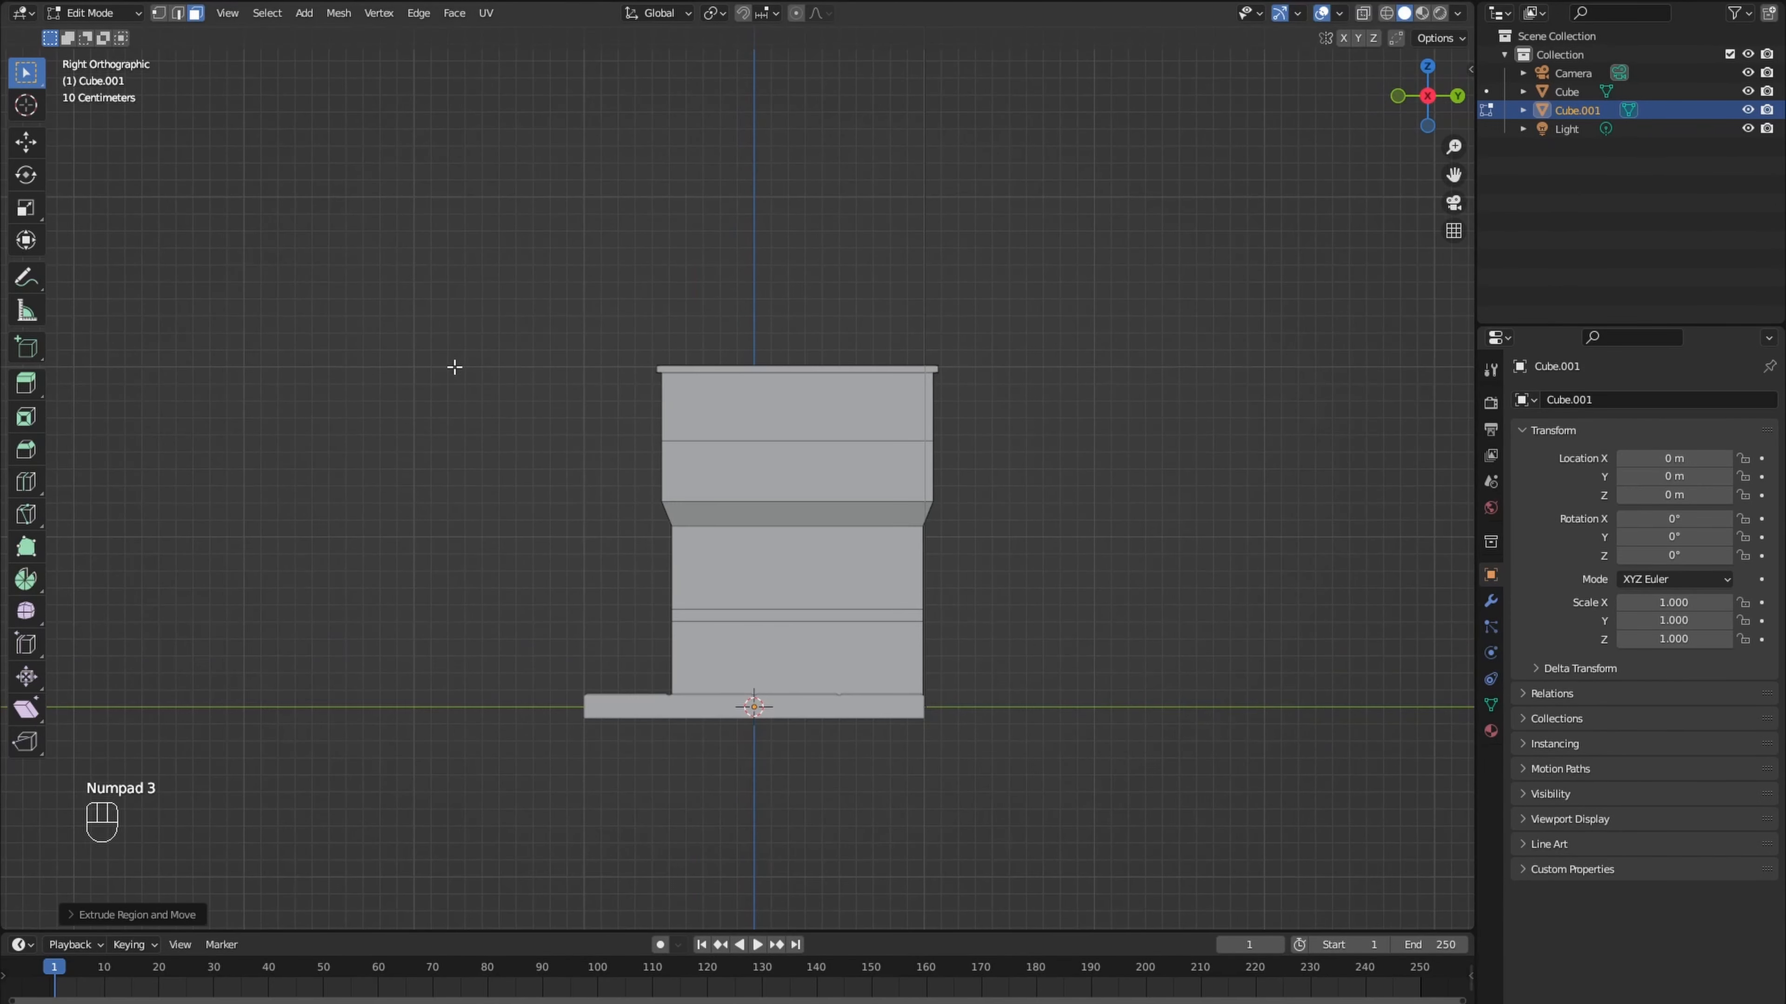
{"action": "key", "text": "shift+z"}
{"action": "left_click_drag", "start_coordinate": [585, 308], "coordinate": [729, 459]}
{"action": "key", "text": "g"}
{"action": "key", "text": "y"}
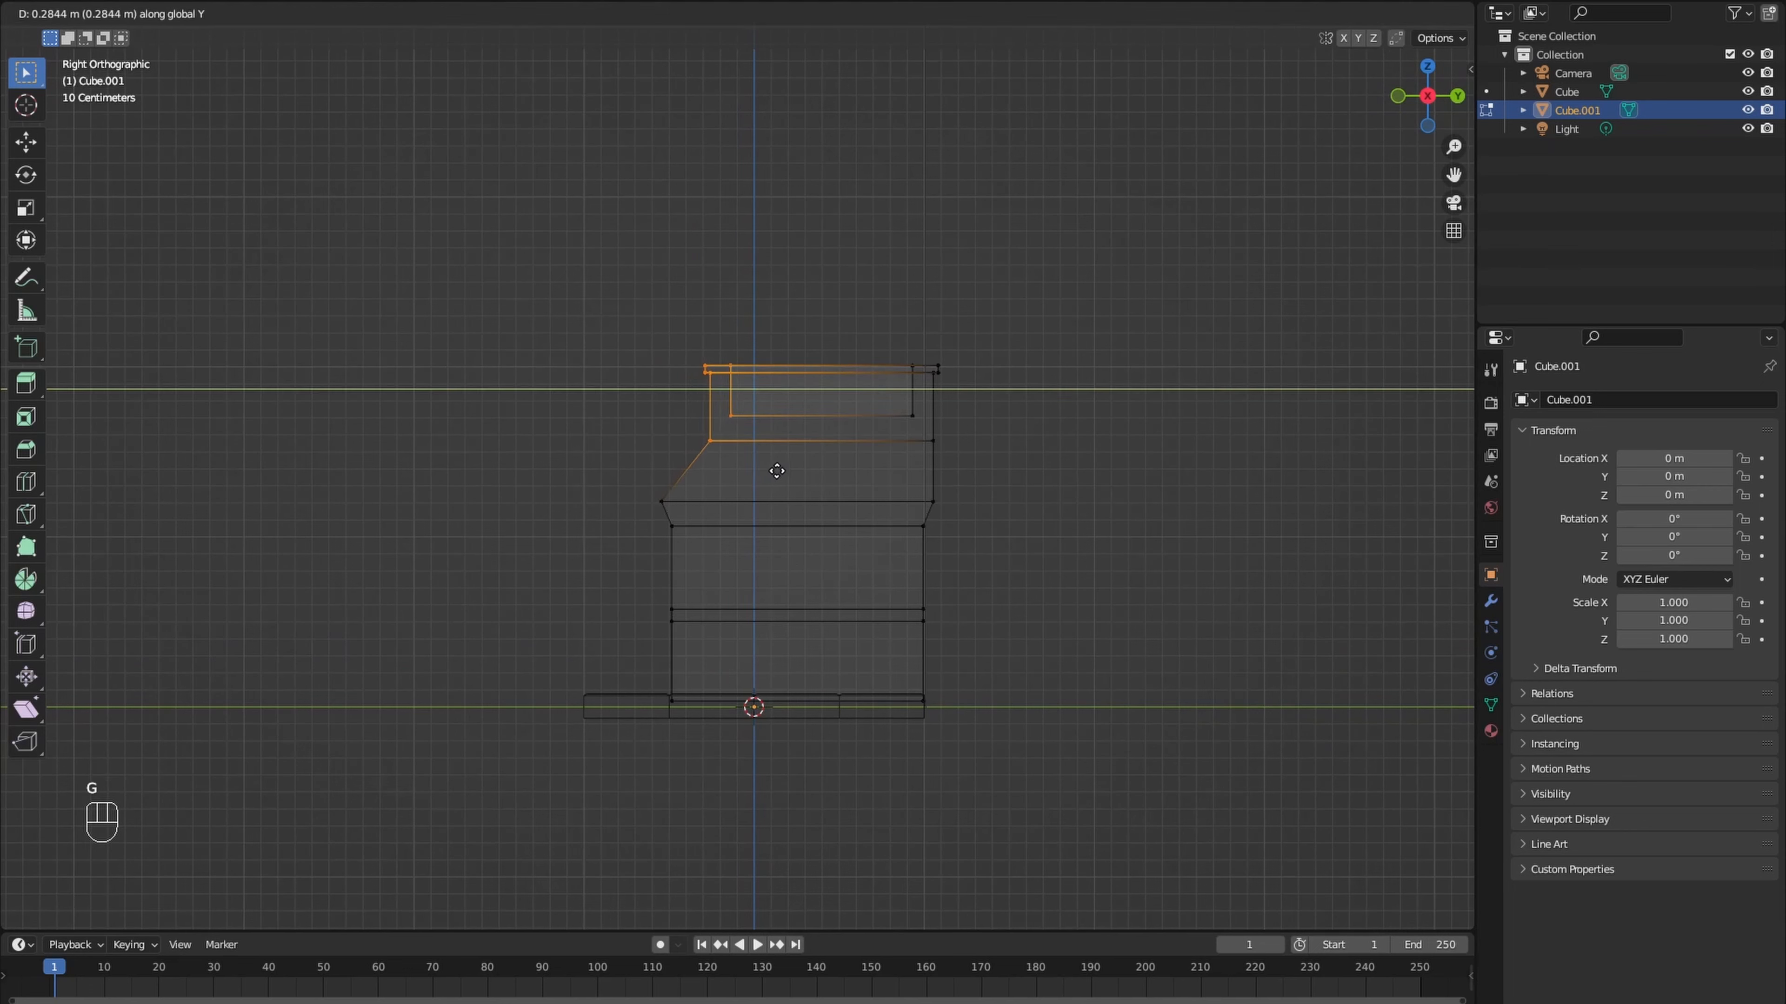
{"action": "left_click", "coordinate": [773, 472]}
- Lower the horizontal edge ring in the middle of the upper walls slightly along Z and return to solid shading
{"action": "left_click_drag", "start_coordinate": [680, 429], "coordinate": [964, 463]}
{"action": "key", "text": "g"}
{"action": "key", "text": "z"}
{"action": "left_click", "coordinate": [956, 479]}
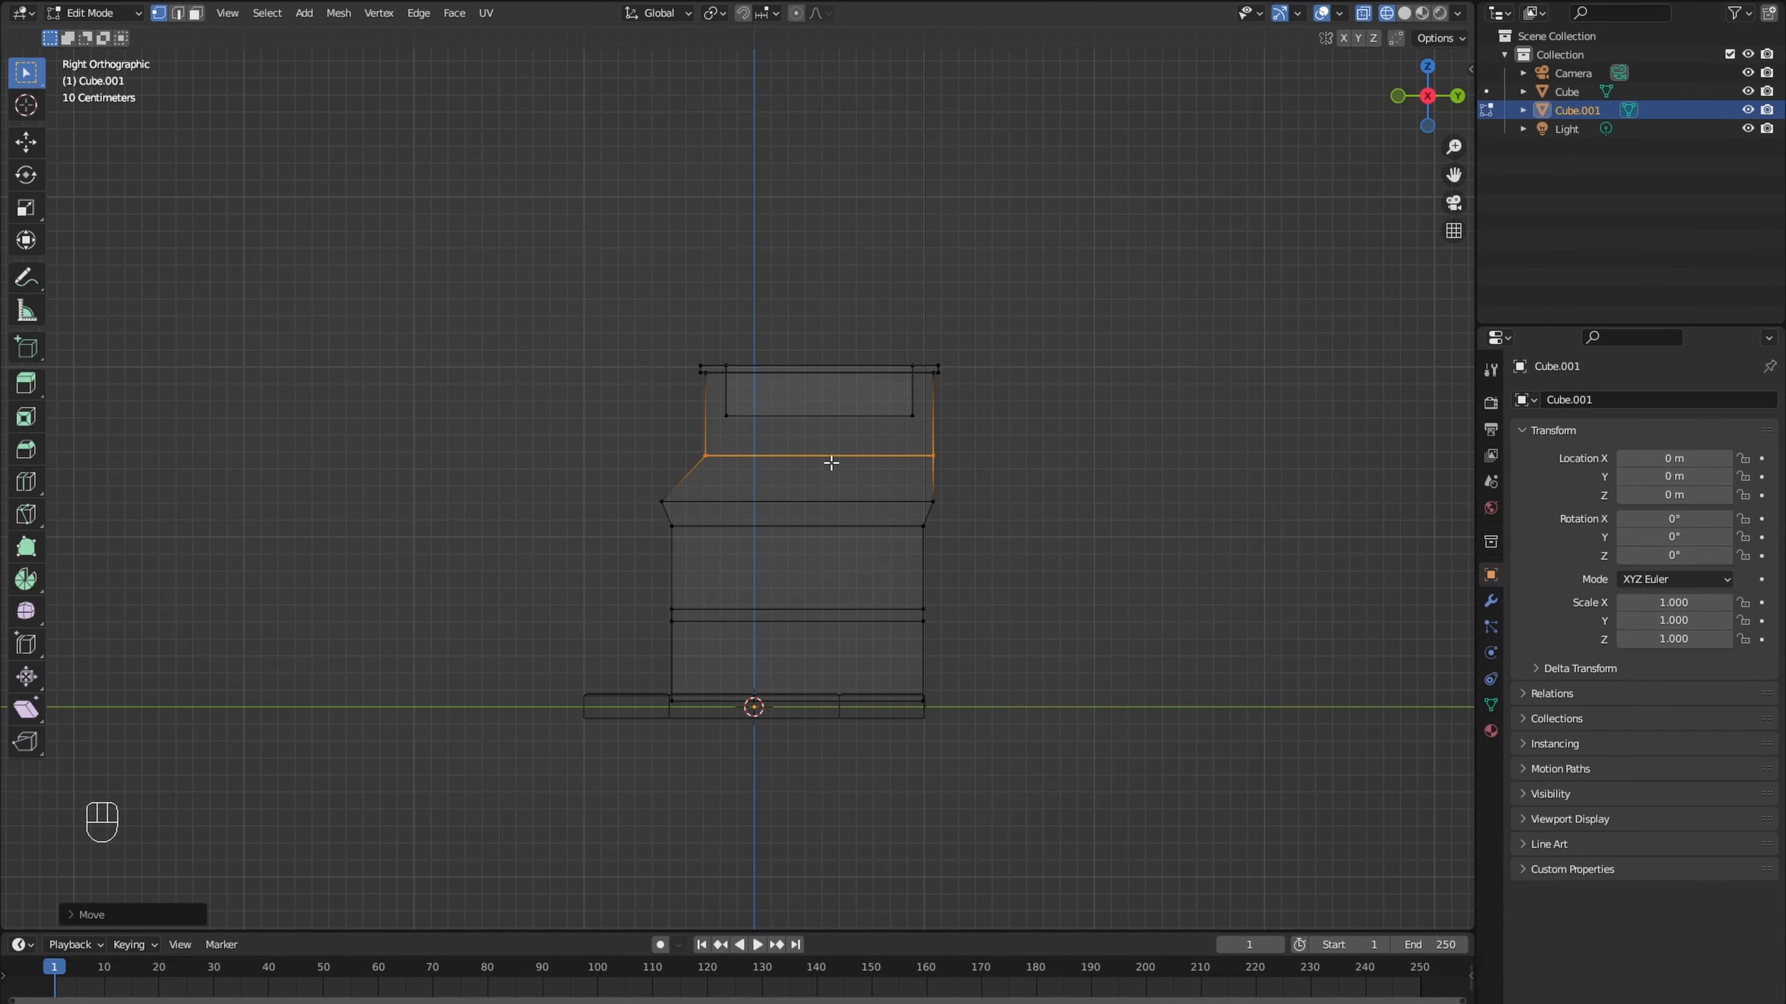
{"action": "key", "text": "shift+z"}
- Add a vertical loop cut through the building's side walls and slide it toward the front by about 0.38
{"action": "mouse_move", "coordinate": [831, 462]}
{"action": "middle_mouse_down"}
{"action": "mouse_move", "coordinate": [787, 492]}
{"action": "mouse_move", "coordinate": [829, 506]}
{"action": "mouse_move", "coordinate": [832, 532]}
{"action": "middle_mouse_up"}
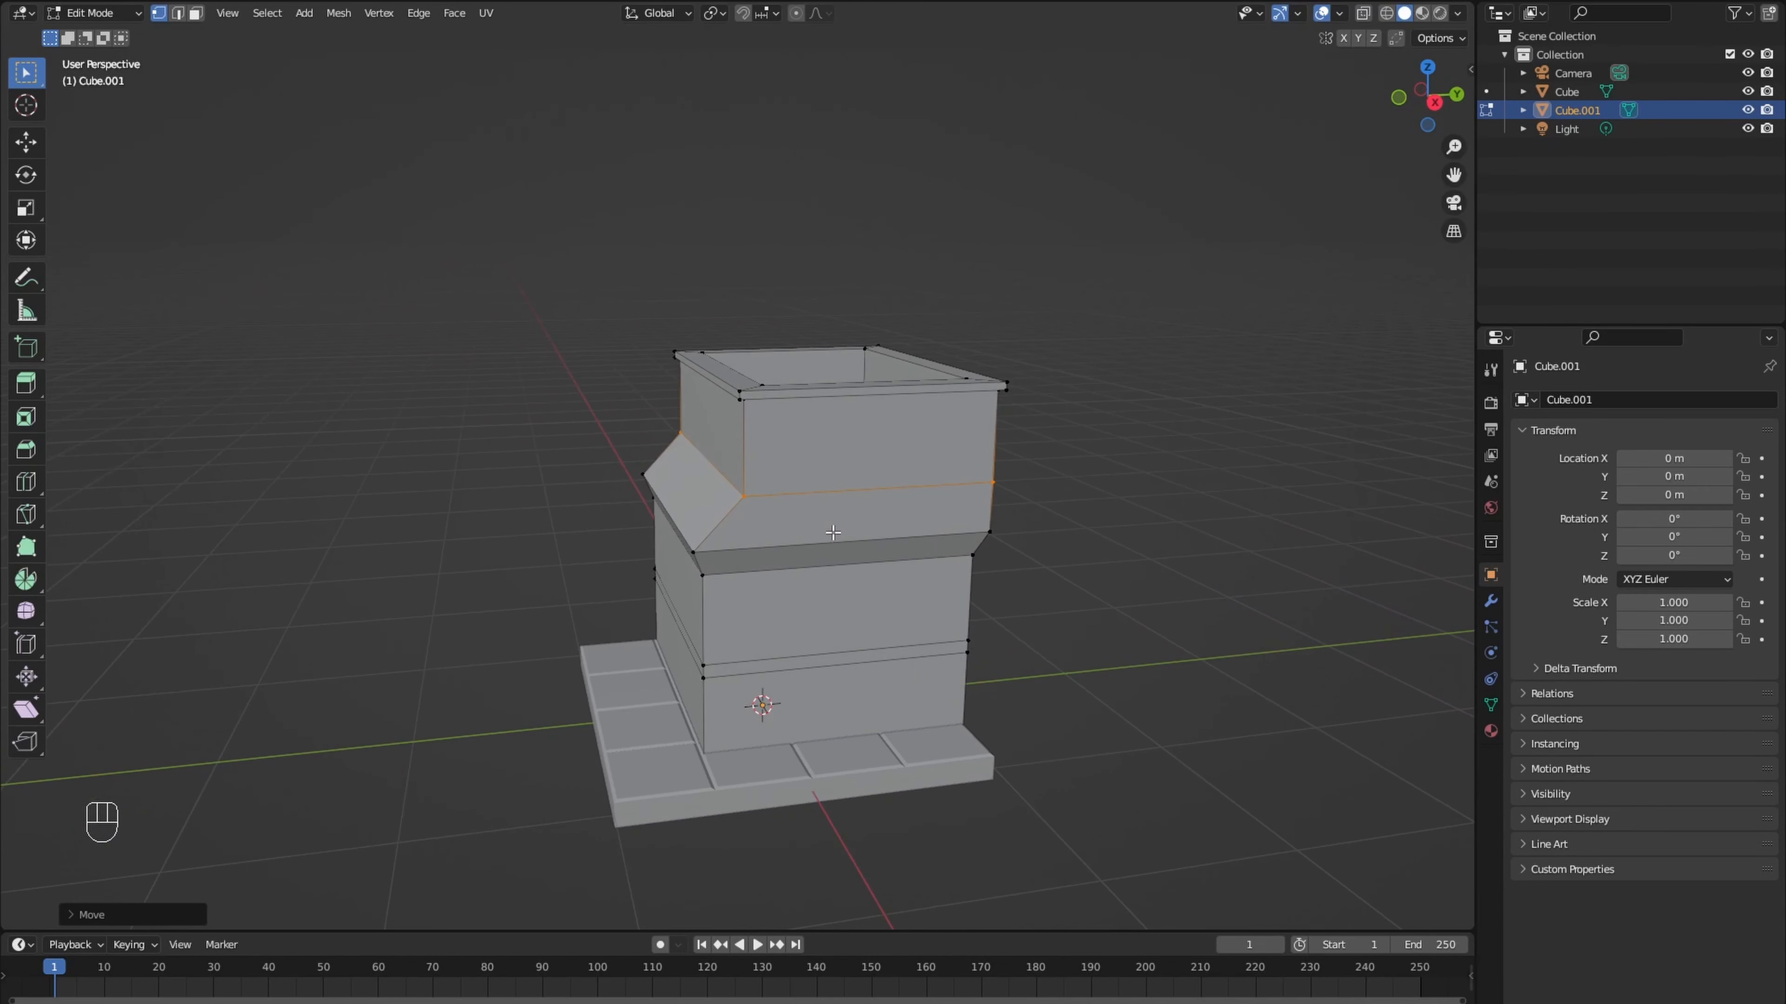
{"action": "key", "text": "ctrl+r"}
{"action": "left_click", "coordinate": [856, 538]}
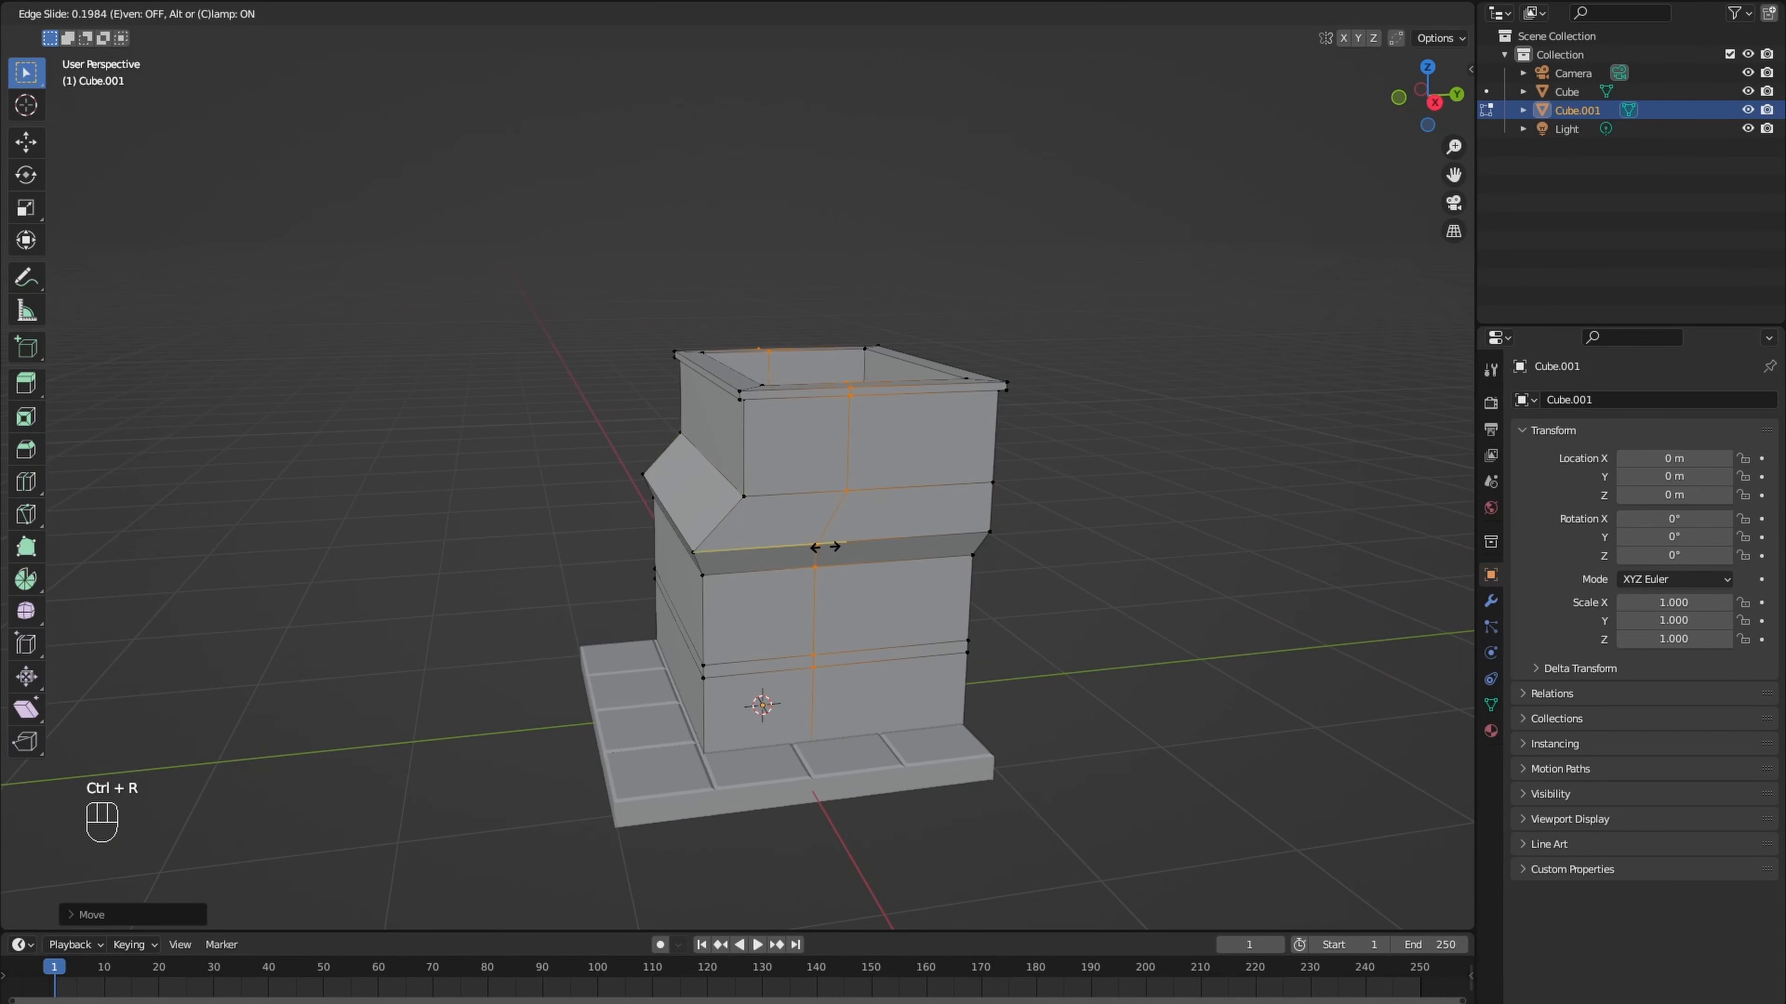
{"action": "left_click", "coordinate": [797, 557]}
- Delete the front corner edges between the thin band and the flare to open up the front wall
{"action": "middle_click_drag", "start_coordinate": [795, 556], "coordinate": [879, 583]}
{"action": "key", "text": "2"}
{"action": "left_click", "coordinate": [813, 609]}
{"action": "key", "text": "x"}
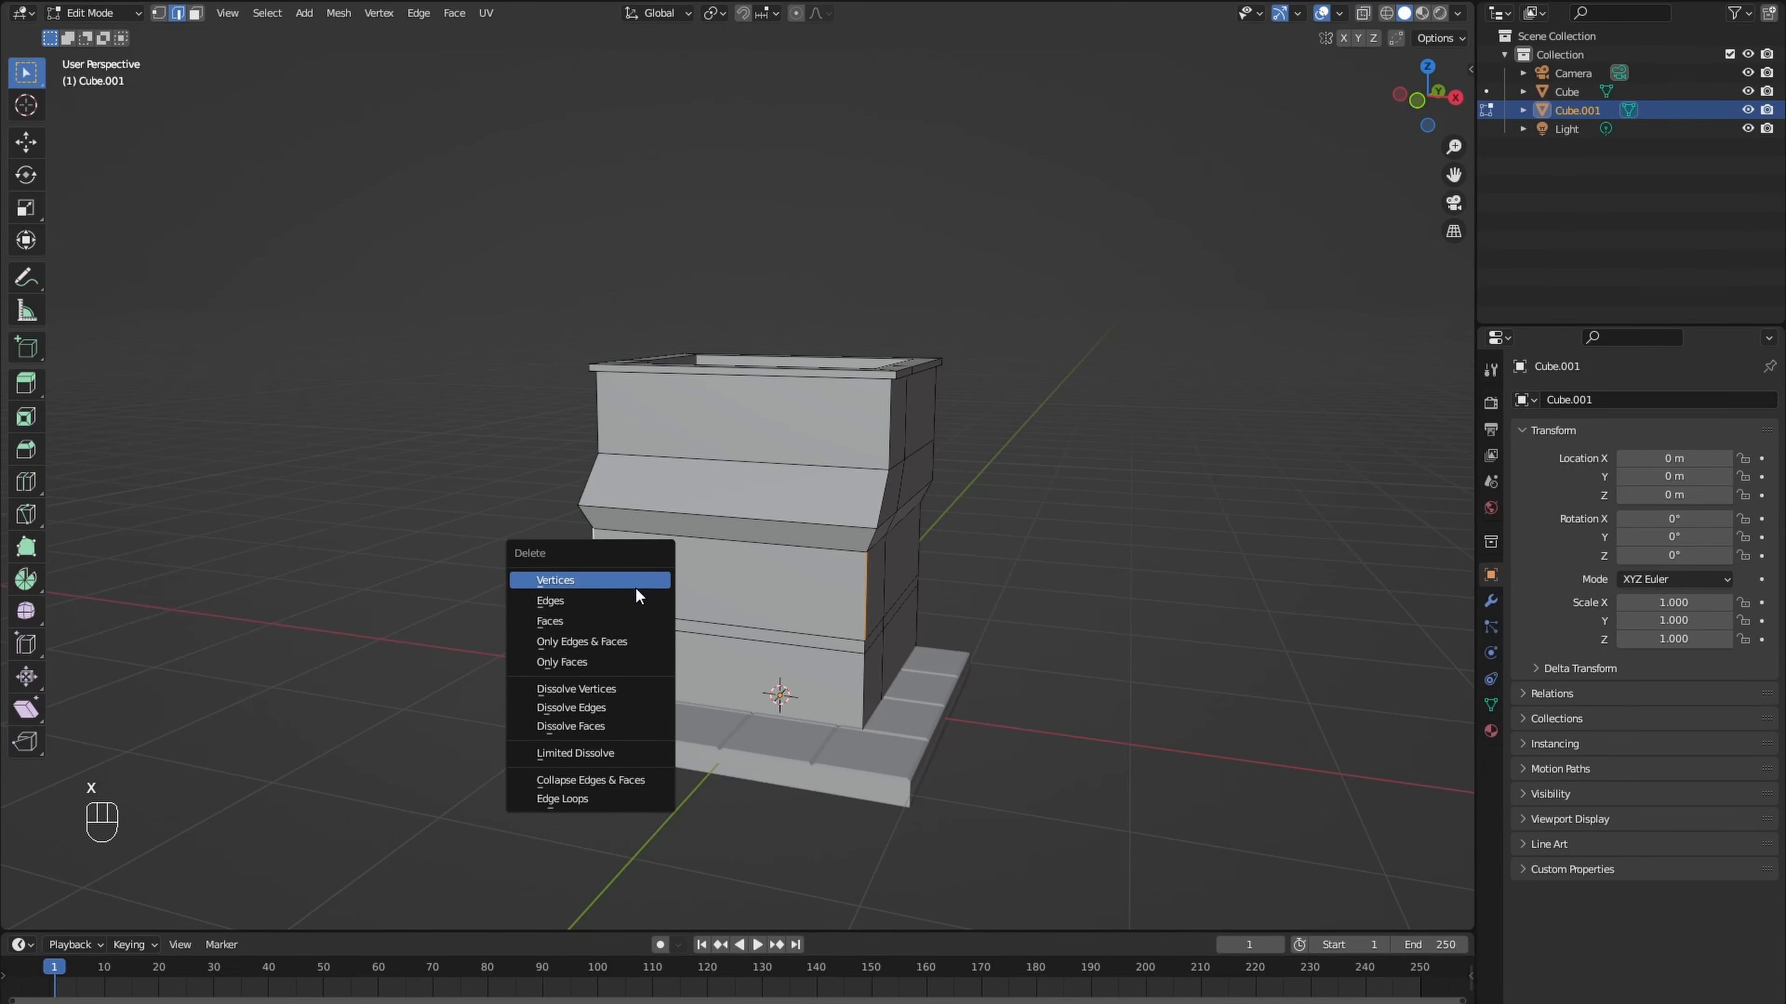
{"action": "left_click", "coordinate": [635, 586]}
- Fill the lower section's counter top and the underside of the overhang with faces
{"action": "middle_click_drag", "start_coordinate": [634, 586], "coordinate": [640, 588]}
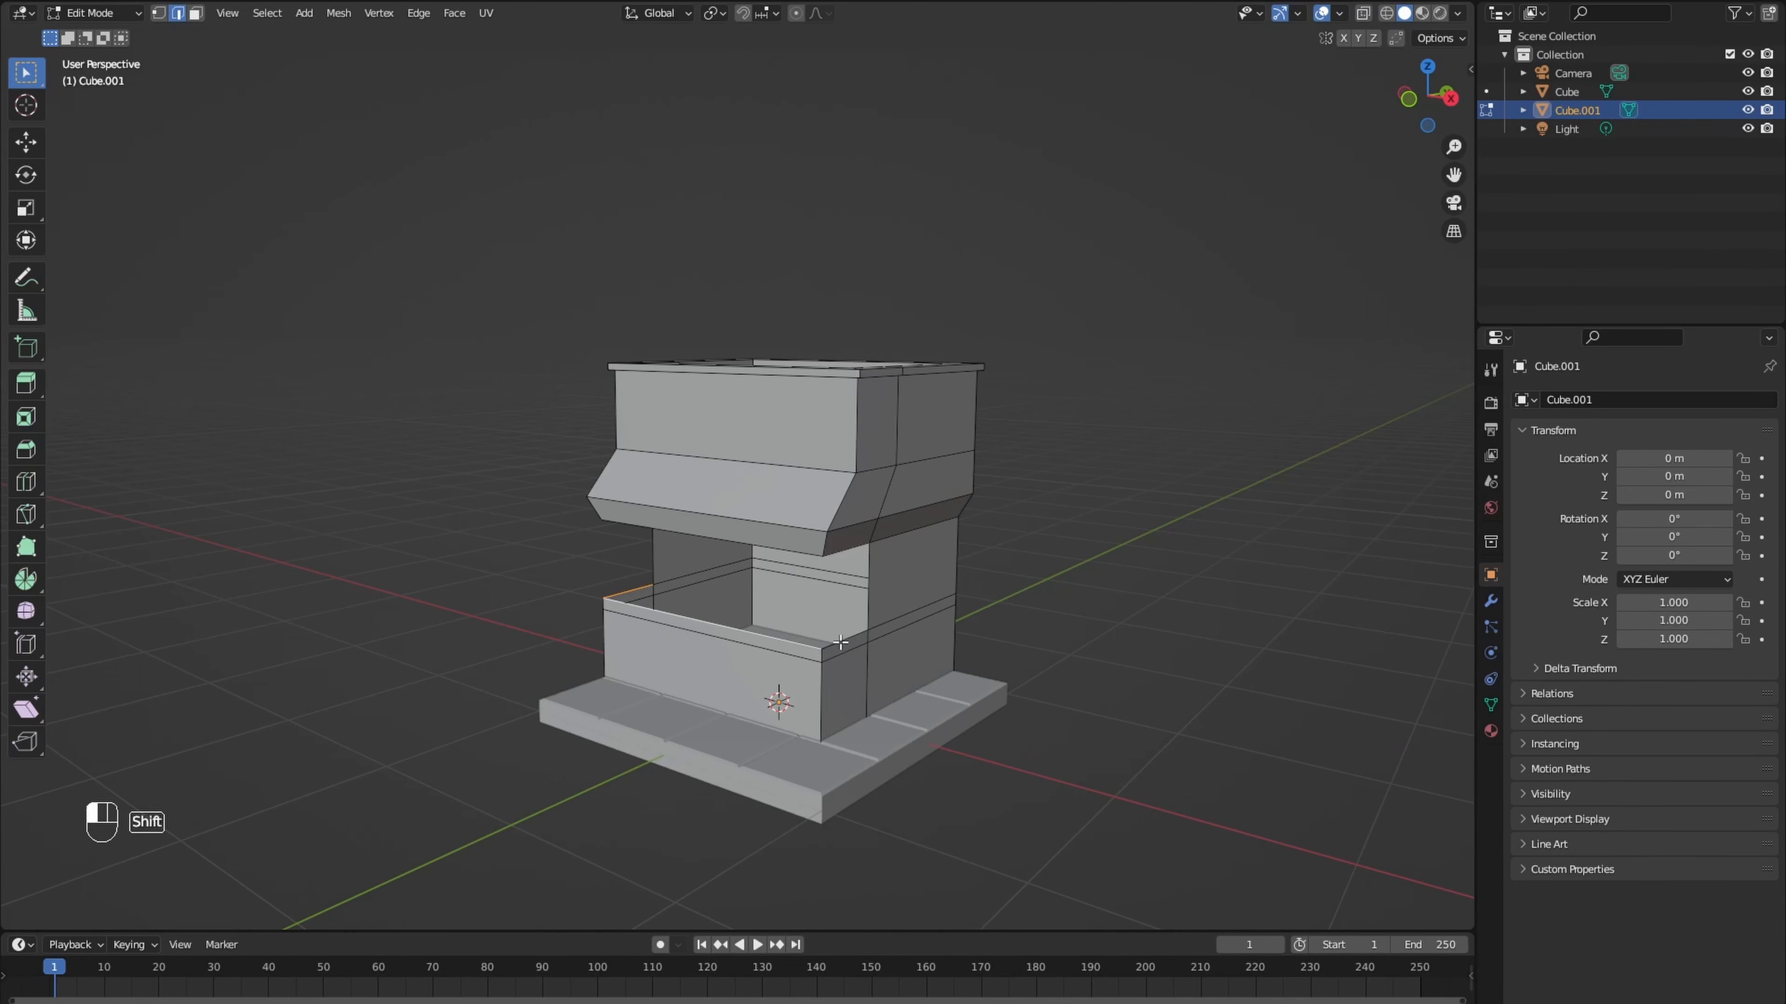
{"action": "key", "text": "f"}
{"action": "middle_click_drag", "start_coordinate": [802, 637], "coordinate": [644, 638]}
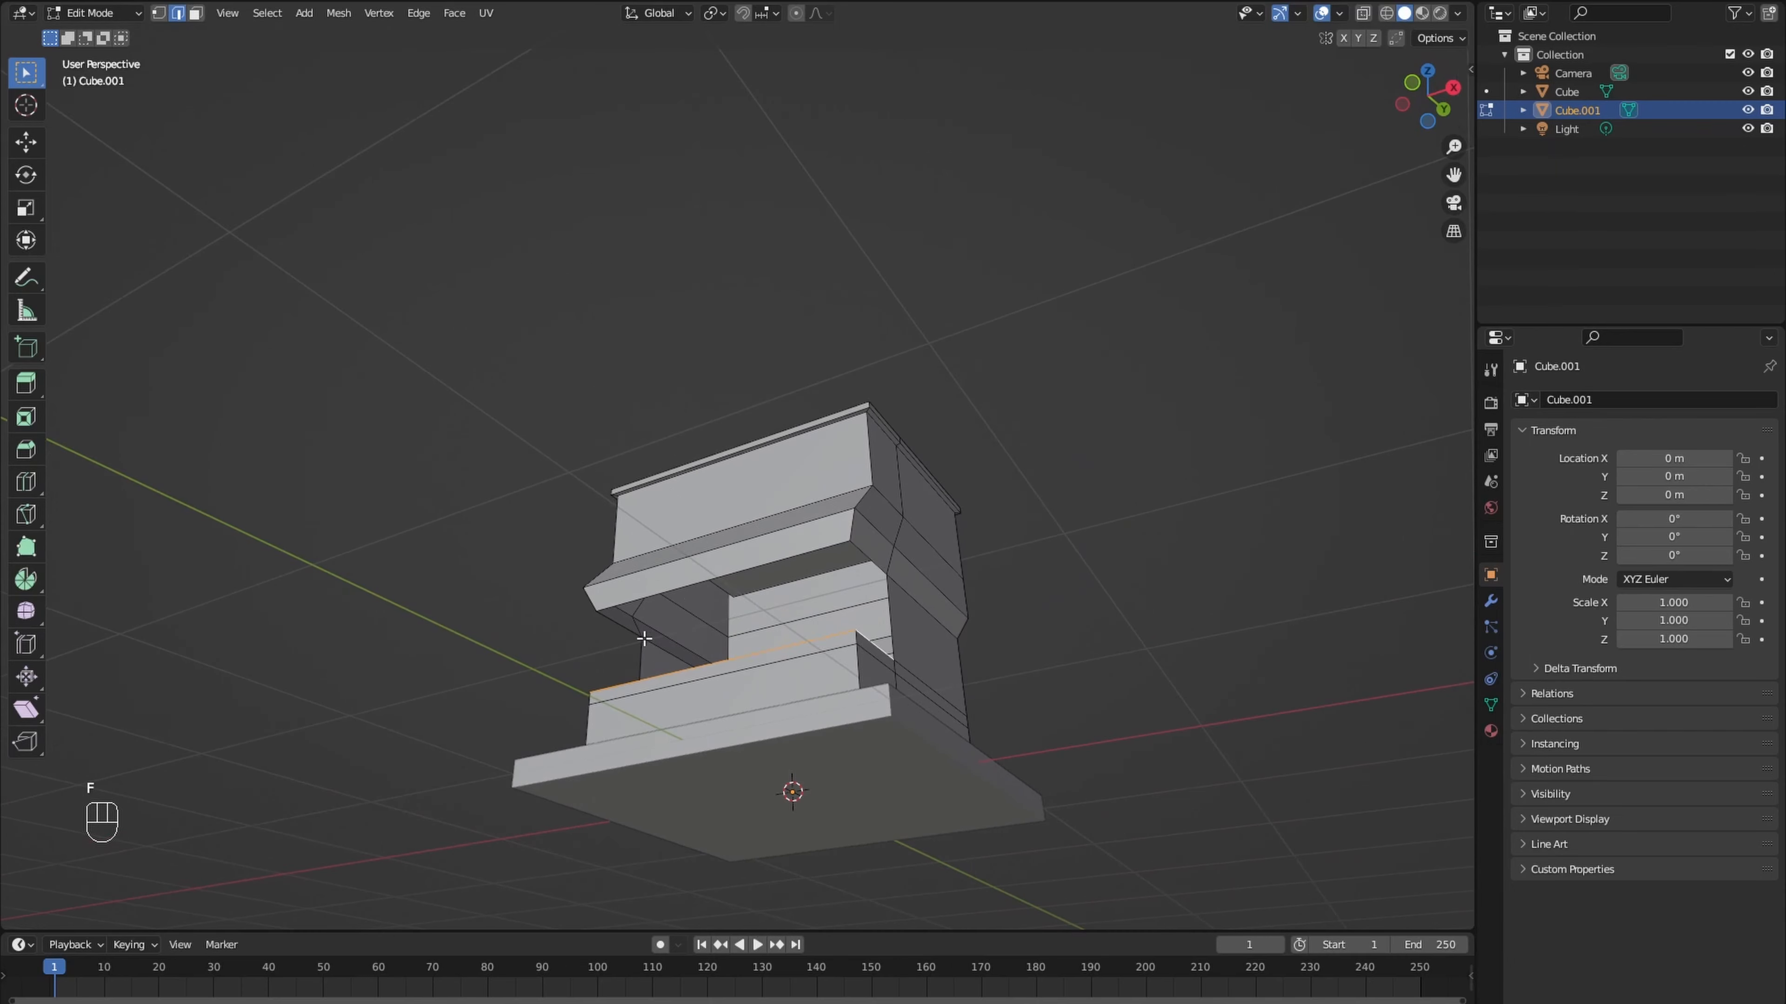
{"action": "middle_click_drag", "start_coordinate": [866, 568], "coordinate": [724, 571]}
- Add two vertical loop cuts across the front and scale them apart along X by about 2.78, close to the side walls
{"action": "key", "text": "ctrl+r"}
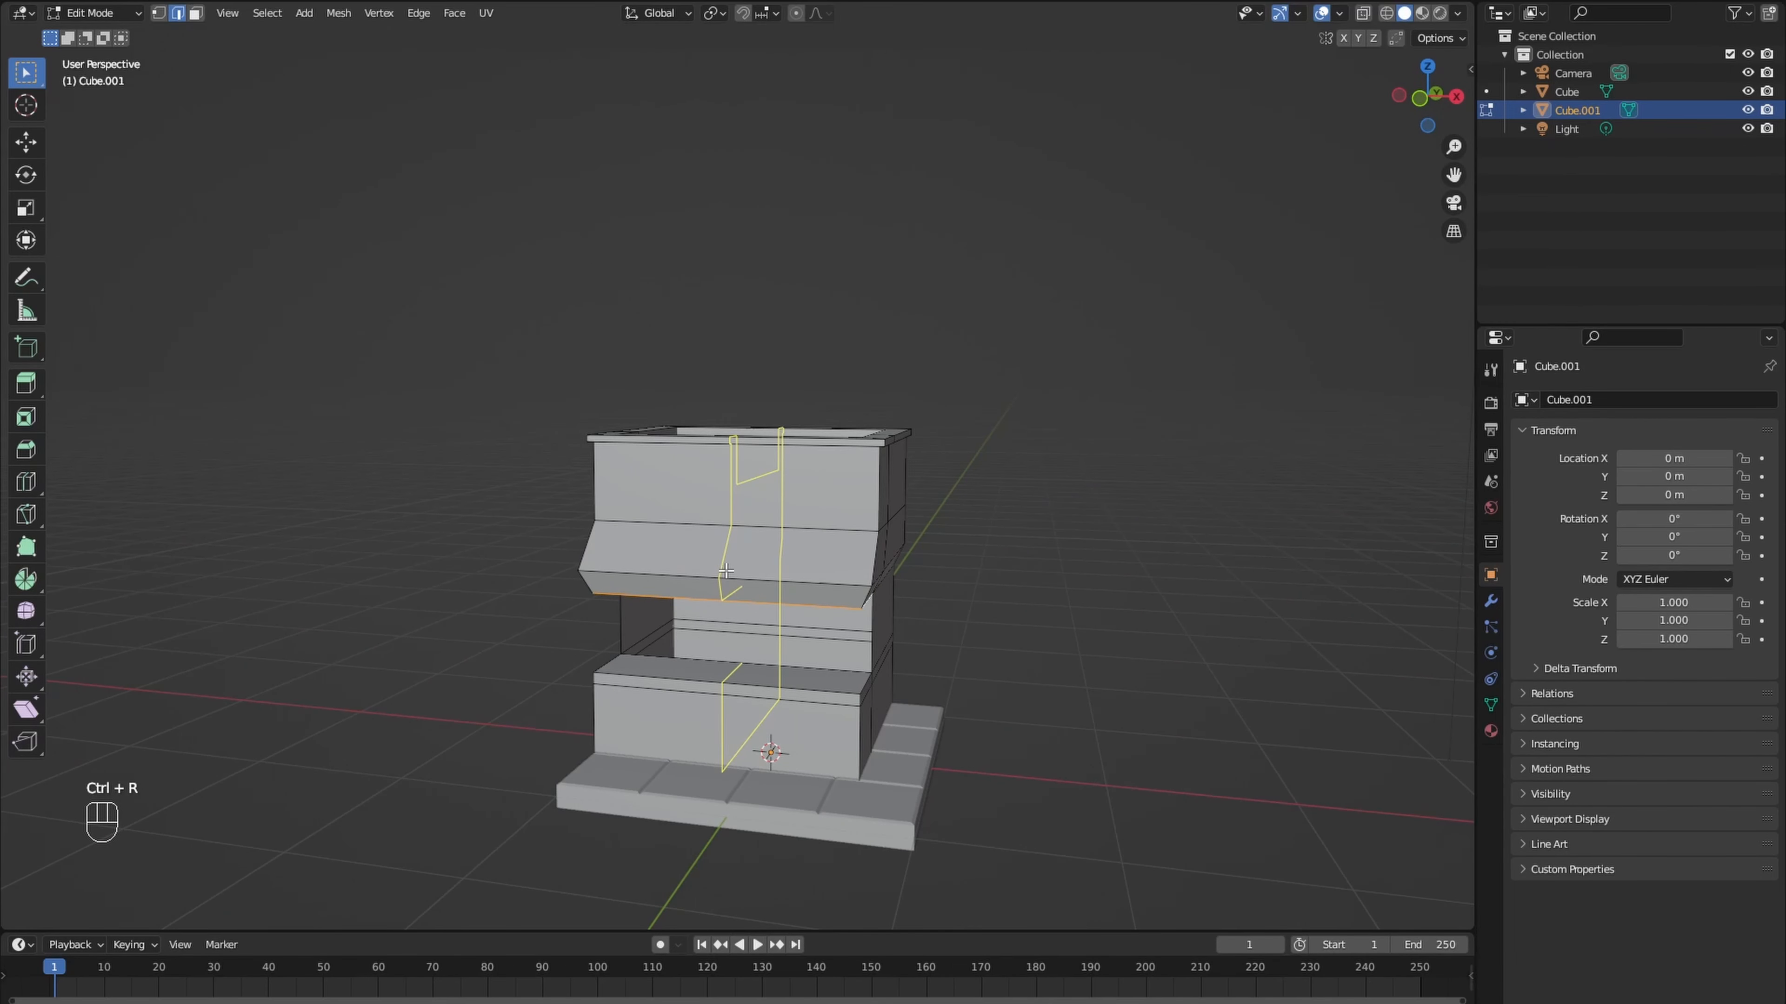
{"action": "scroll", "coordinate": [725, 571], "scroll_direction": "up", "scroll_amount": 1}
{"action": "left_click", "coordinate": [726, 571]}
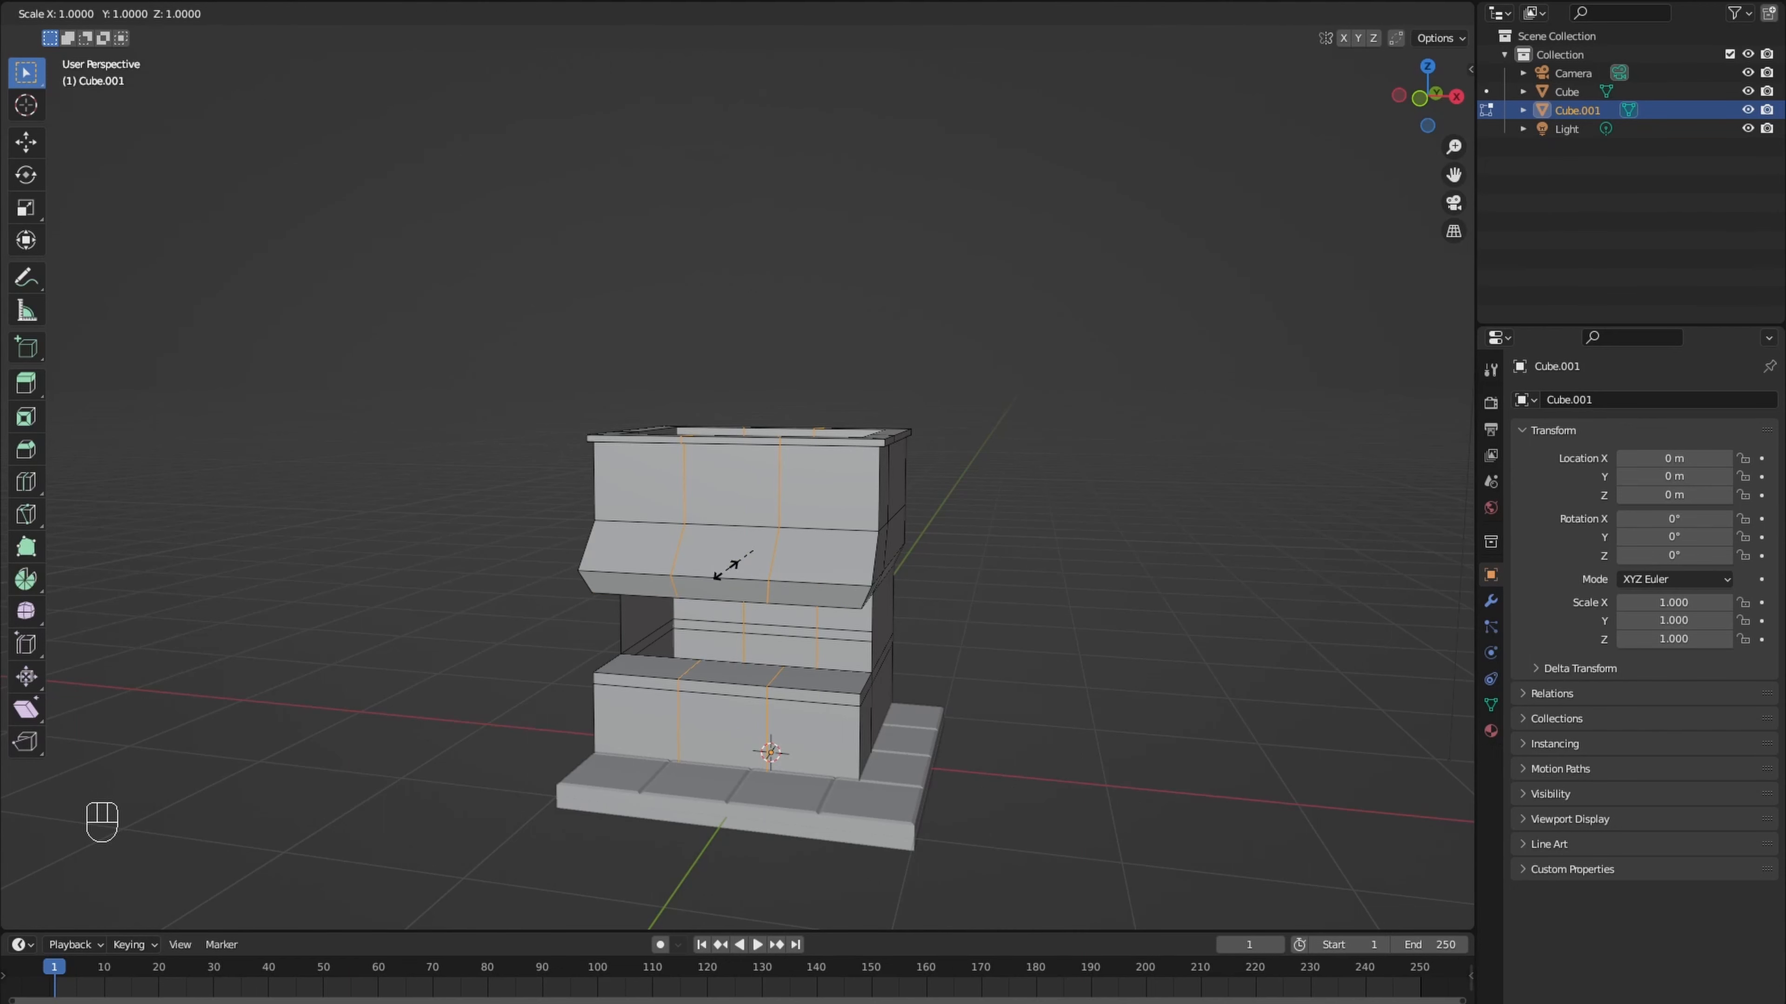
{"action": "key", "text": "x"}
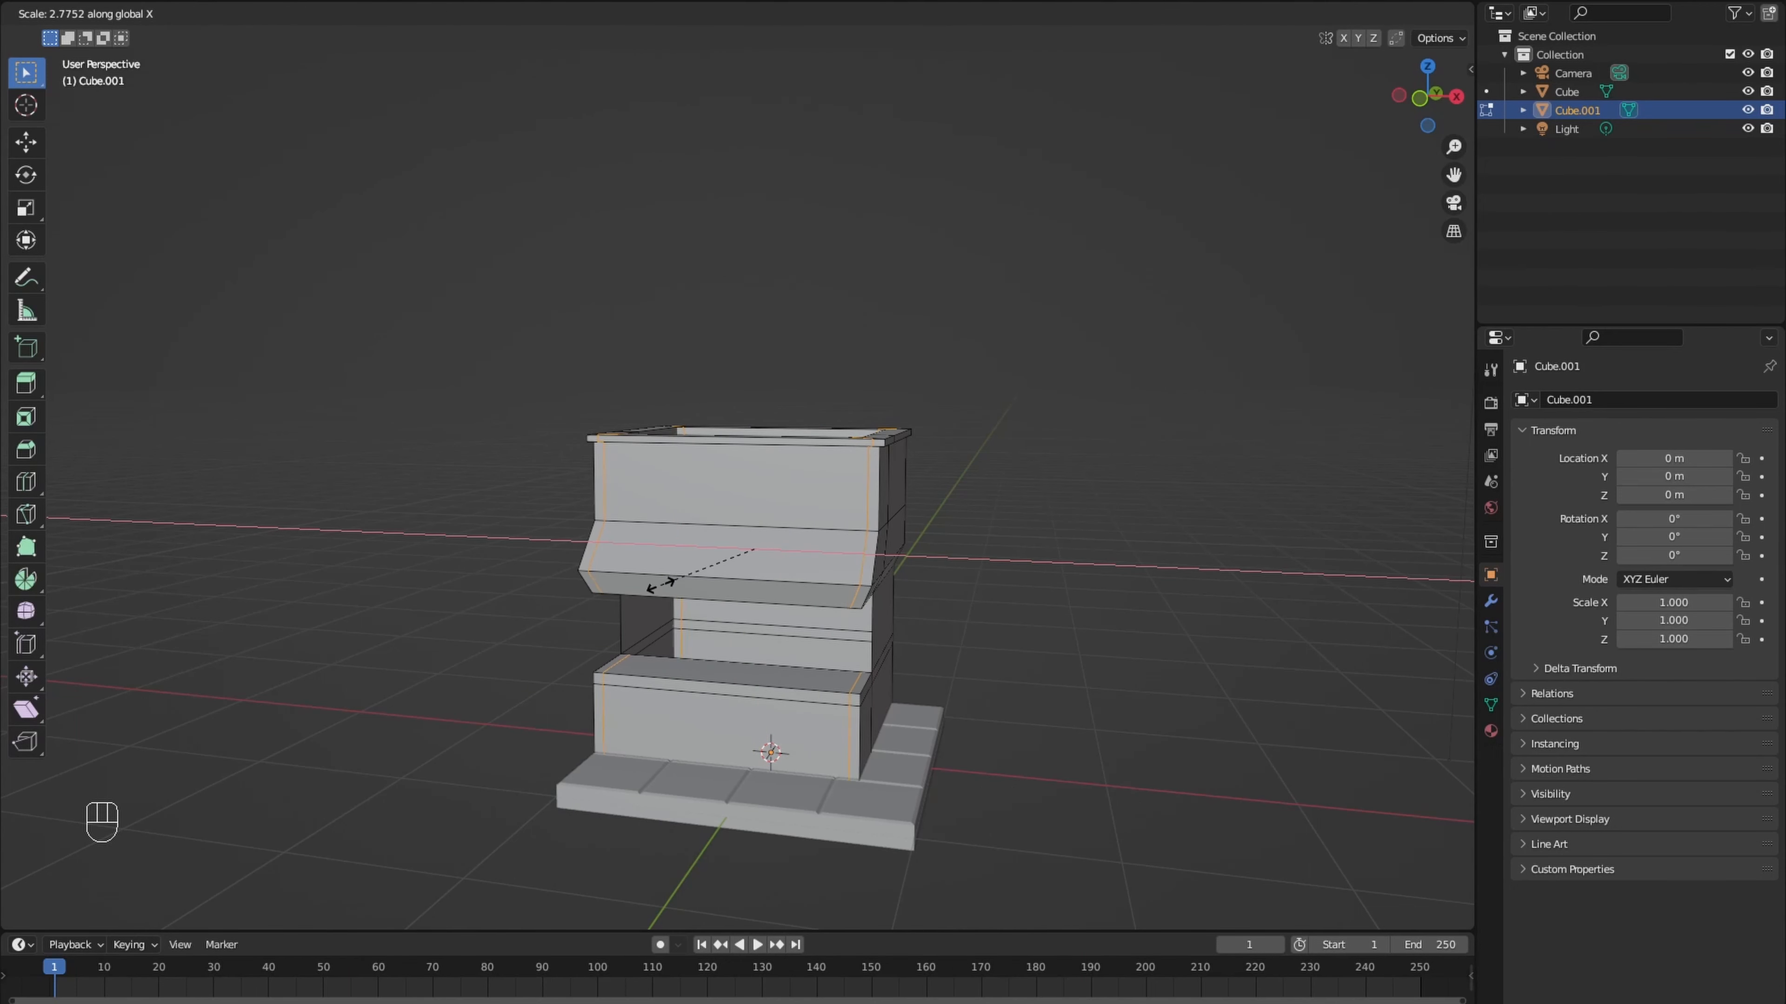
{"action": "left_click", "coordinate": [661, 585]}
- Fill narrow pillar faces at both sides of the front opening, between the counter and the overhang
{"action": "scroll", "coordinate": [643, 611], "scroll_direction": "up", "scroll_amount": 2}
{"action": "middle_click_drag", "start_coordinate": [562, 745], "coordinate": [524, 714]}
{"action": "scroll", "coordinate": [558, 721], "scroll_direction": "up", "scroll_amount": 3}
{"action": "middle_click_drag", "start_coordinate": [523, 713], "coordinate": [502, 633], "text": "shift"}
{"action": "left_click", "coordinate": [499, 578]}
{"action": "middle_click_drag", "start_coordinate": [502, 633], "coordinate": [494, 670], "text": "shift"}
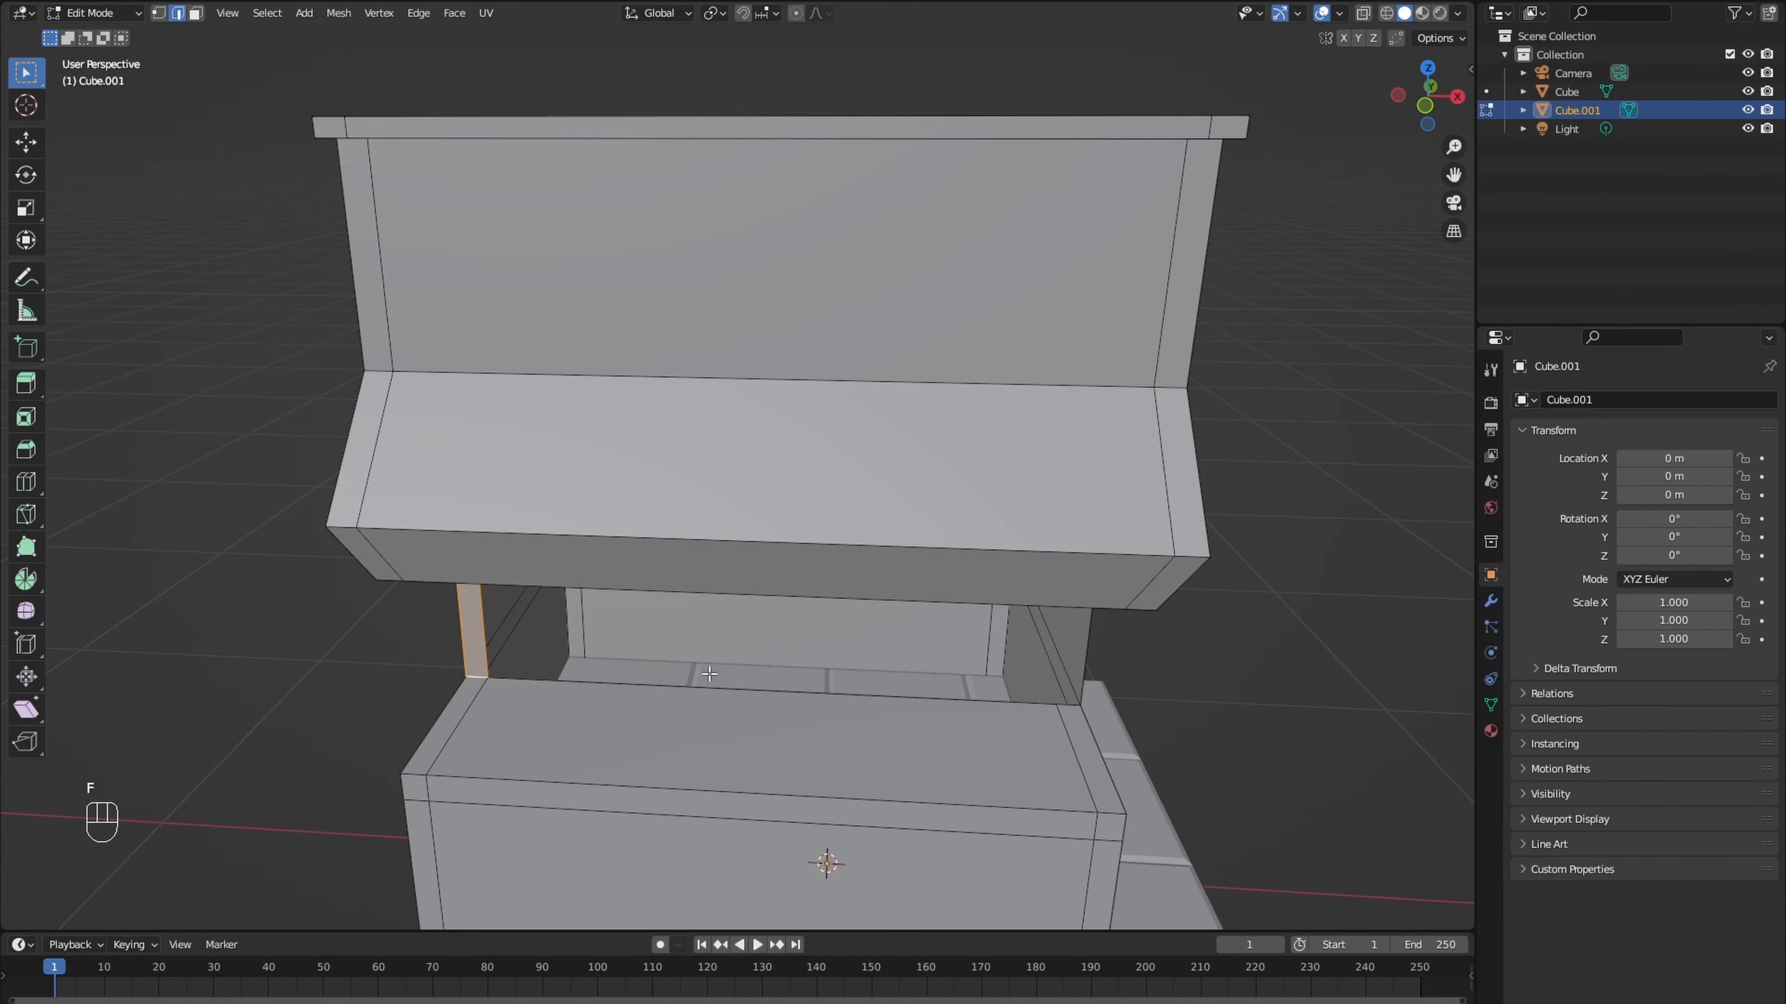
{"action": "middle_click_drag", "start_coordinate": [709, 673], "coordinate": [666, 613]}
{"action": "left_click", "coordinate": [1084, 588]}
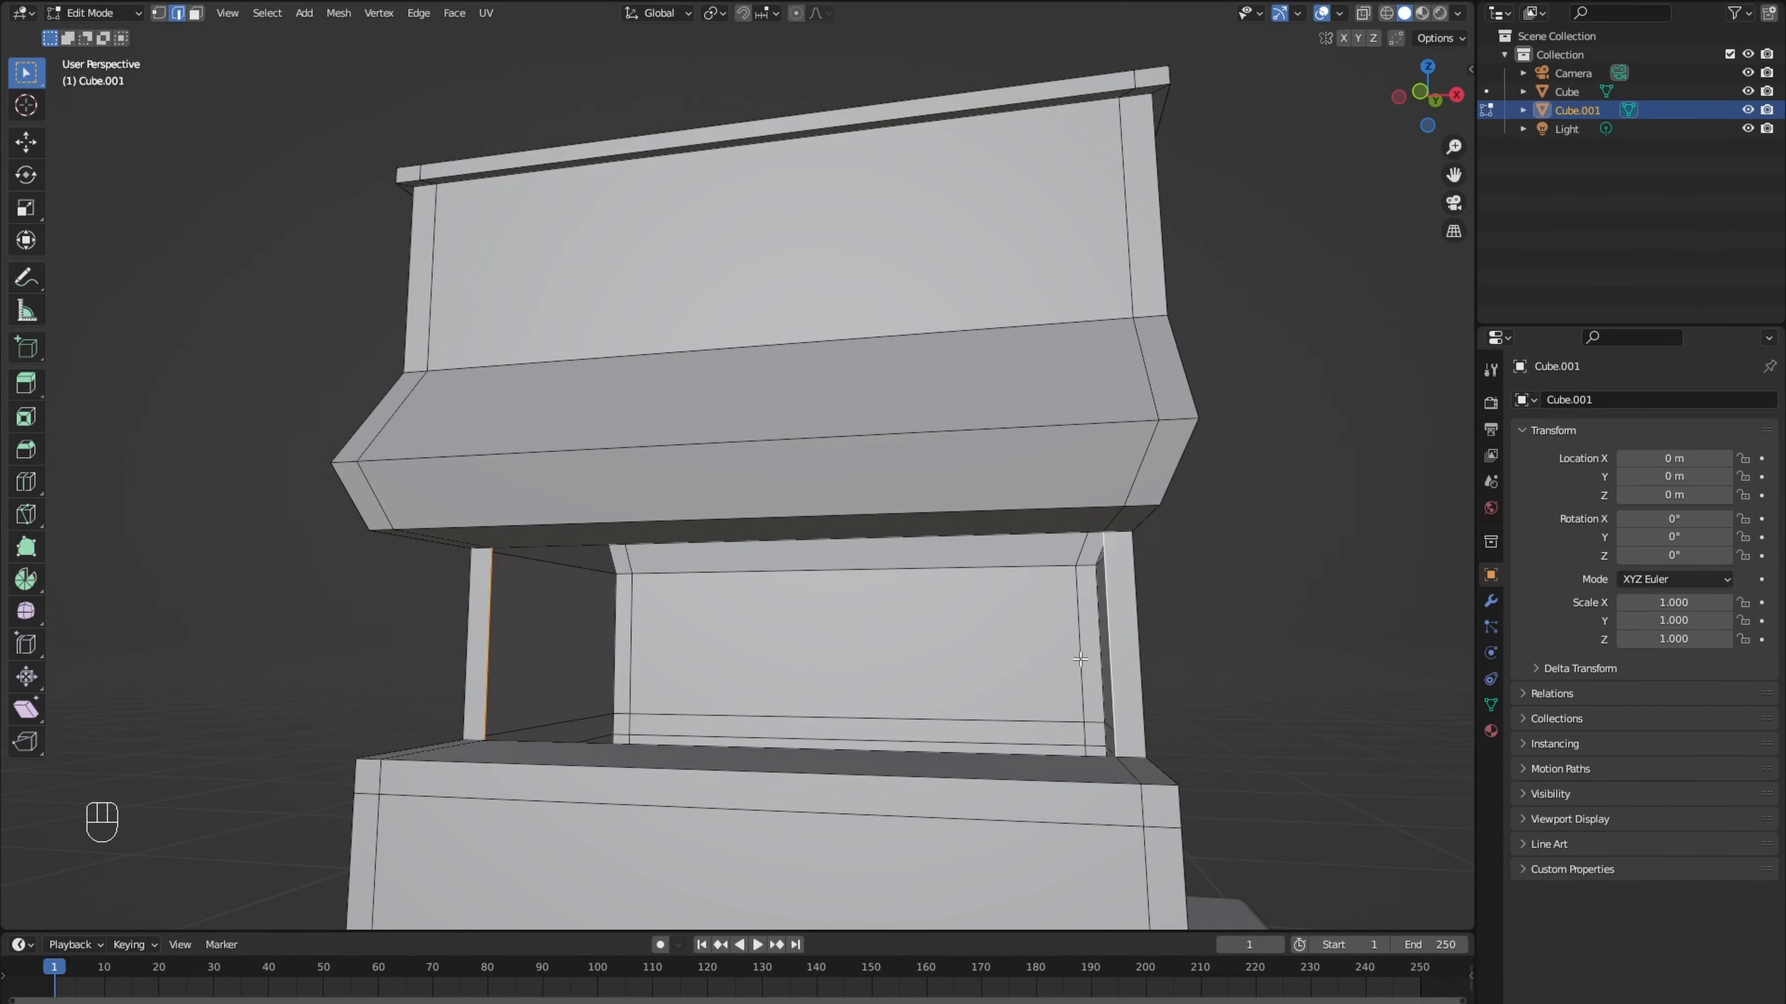
- Fill the opening between the two pillars with a face and extrude it inward about 0.4 m
{"action": "key", "text": "f"}
{"action": "middle_click_drag", "start_coordinate": [1080, 659], "coordinate": [953, 682]}
{"action": "key", "text": "e"}
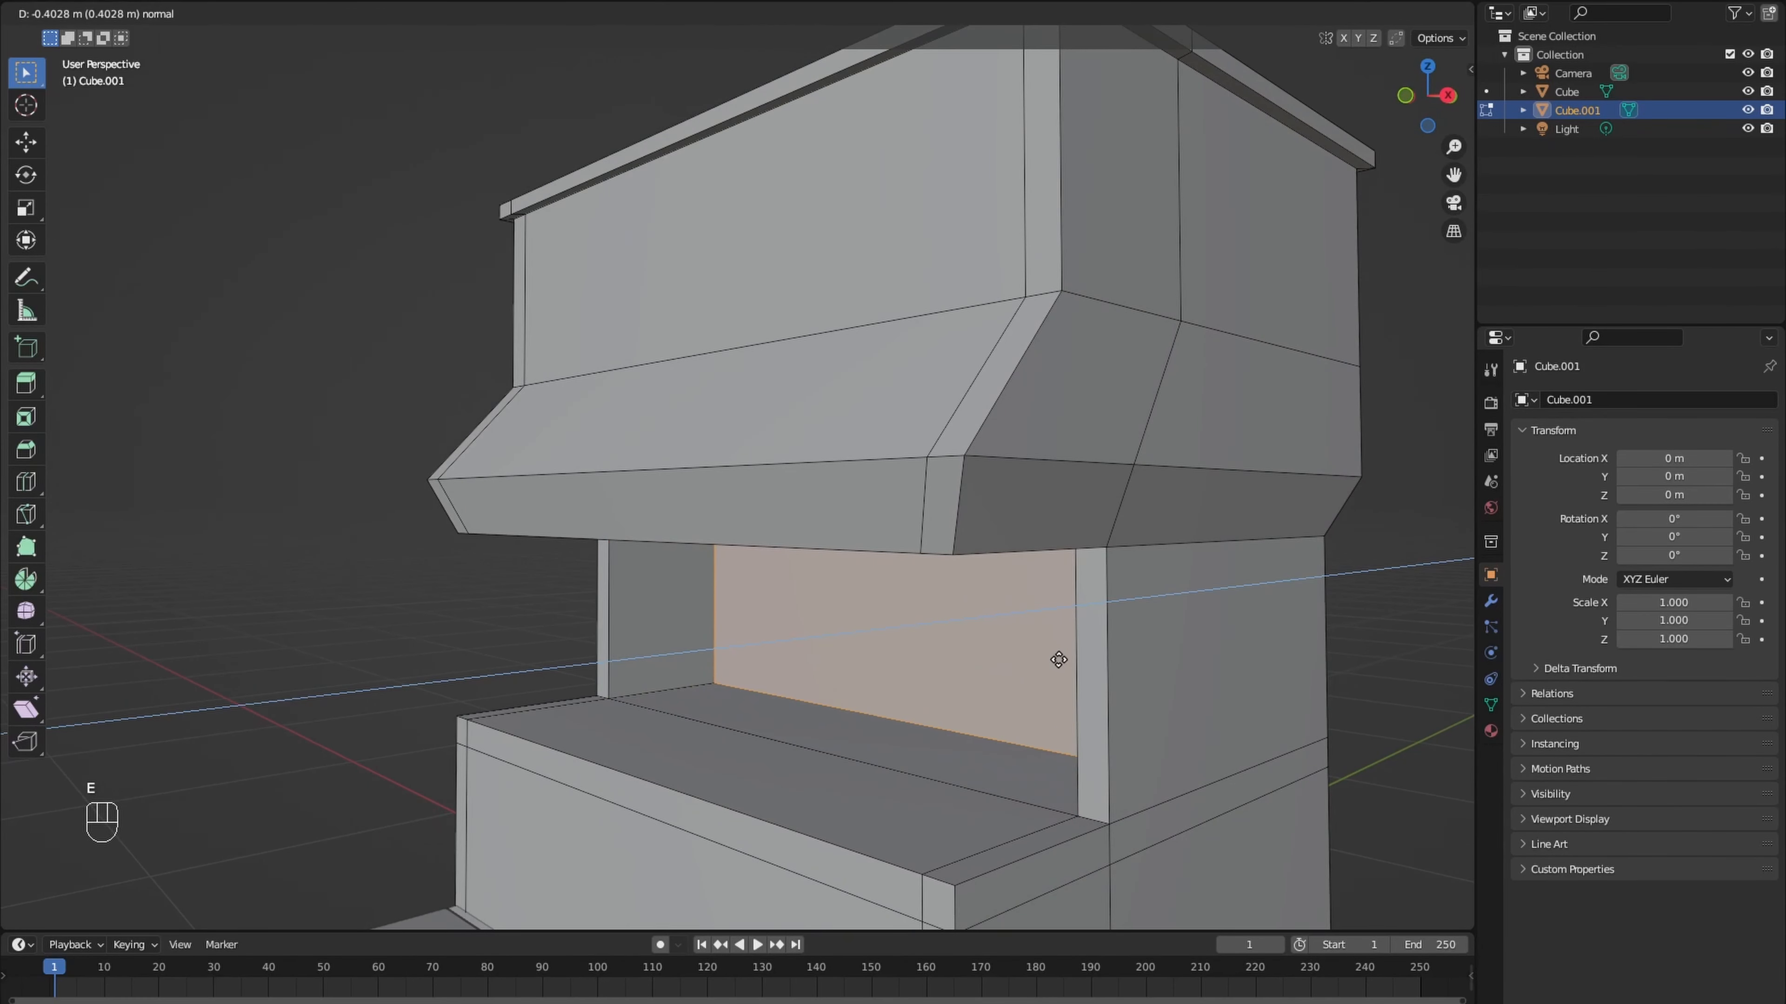
{"action": "left_click", "coordinate": [1065, 657]}
- Extrude the counter's central top face downward about 0.2 m
{"action": "key", "text": "3"}
{"action": "left_click", "coordinate": [926, 759]}
{"action": "key", "text": "e"}
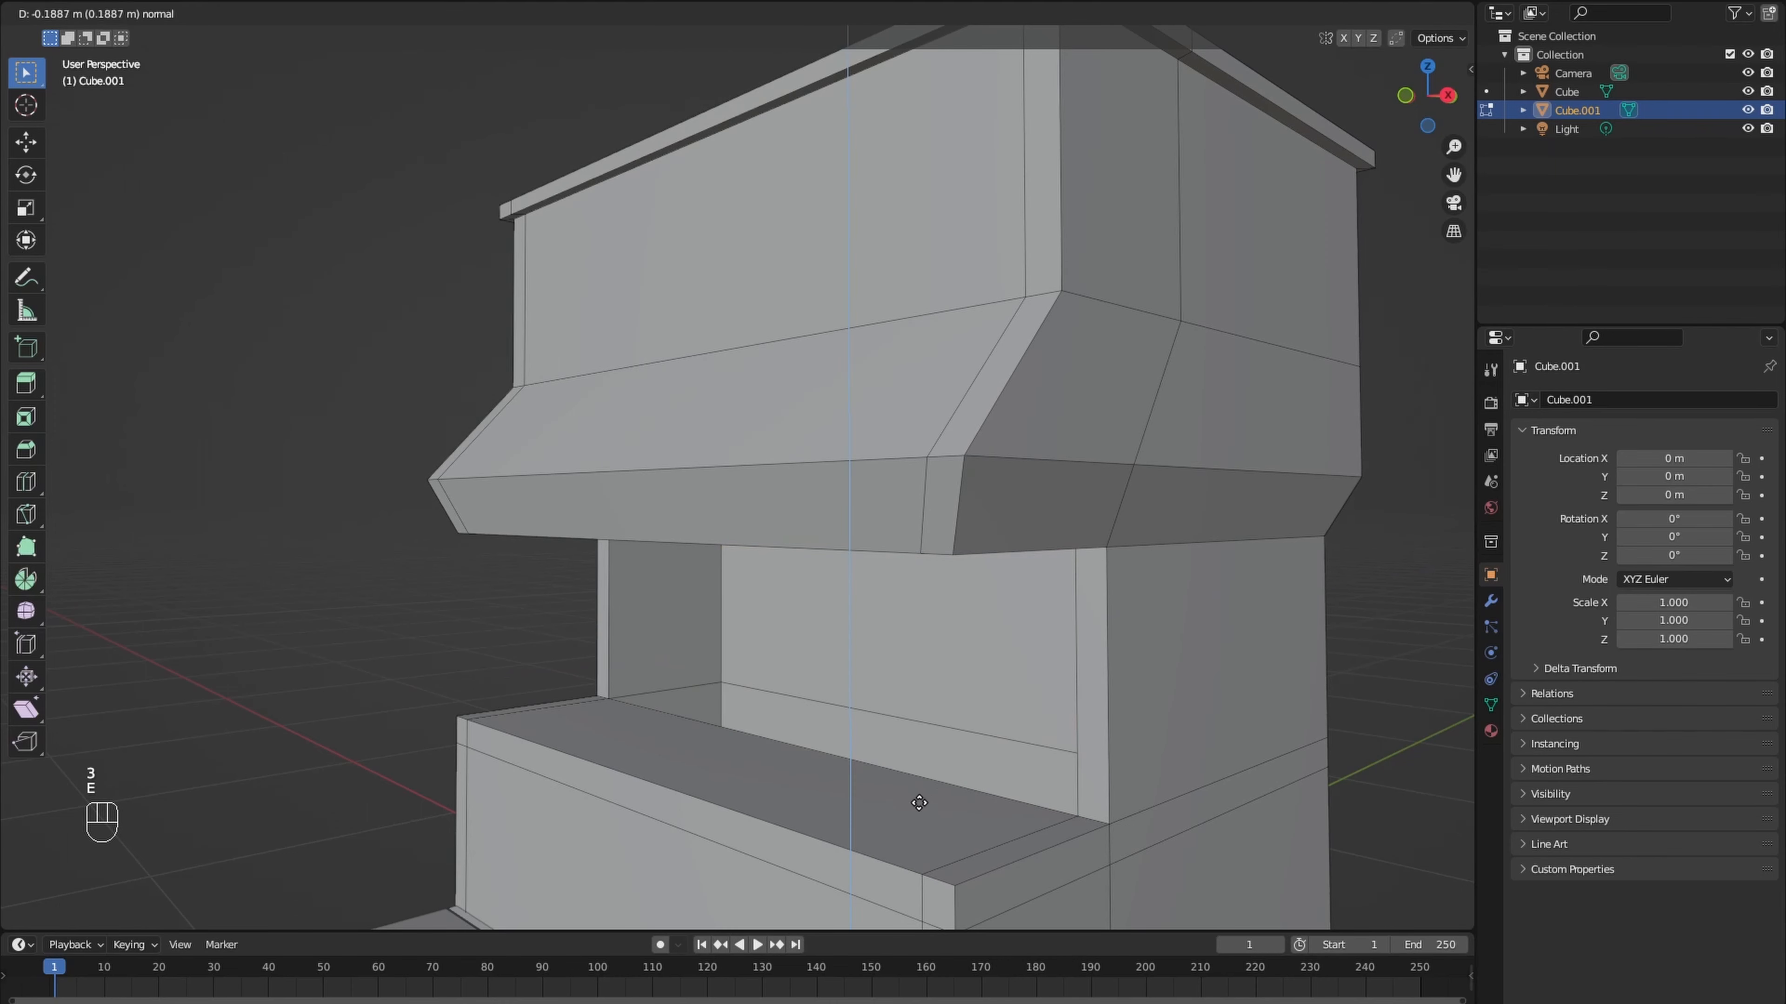
{"action": "left_click", "coordinate": [922, 819]}
- Duplicate the front face of the upper side wall in place, separate it into its own object and select it in Object Mode
{"action": "scroll", "coordinate": [817, 842], "scroll_direction": "down", "scroll_amount": 5}
{"action": "middle_click_drag", "start_coordinate": [817, 841], "coordinate": [837, 690]}
{"action": "left_click", "coordinate": [808, 422]}
{"action": "key", "text": "shift+d"}
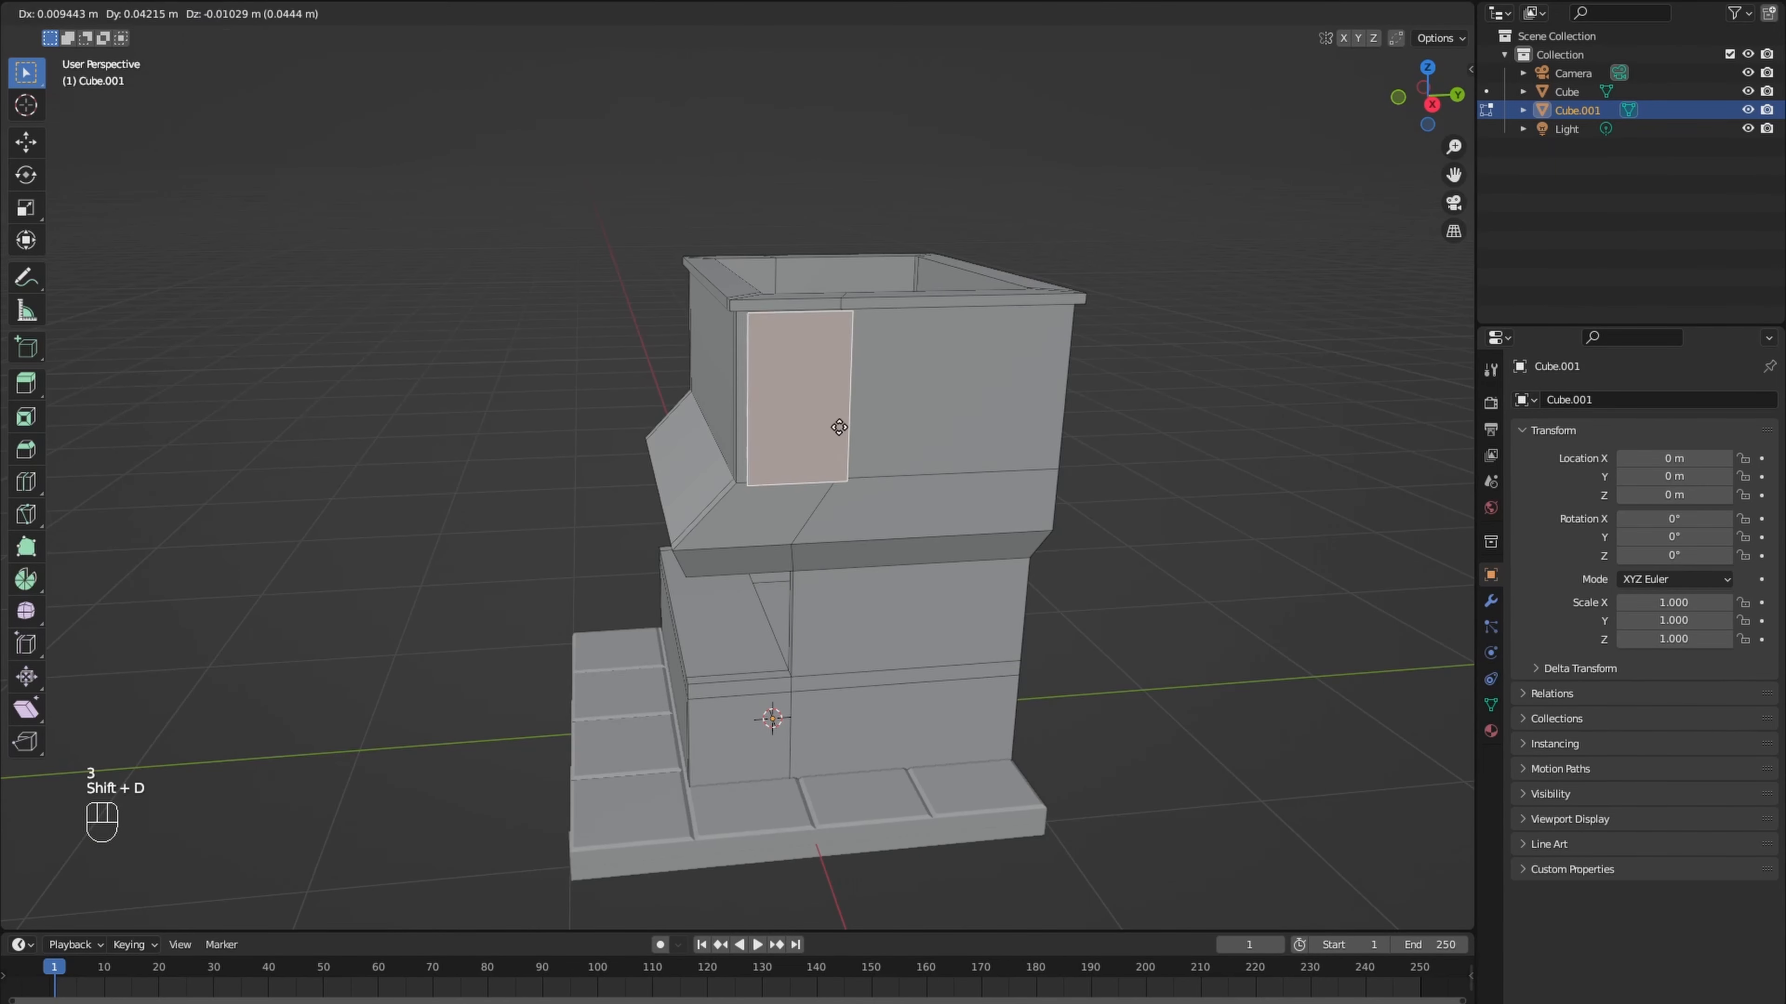
{"action": "right_click", "coordinate": [850, 422]}
{"action": "key", "text": "p"}
{"action": "left_click", "coordinate": [849, 420]}
{"action": "key", "text": "Tab"}
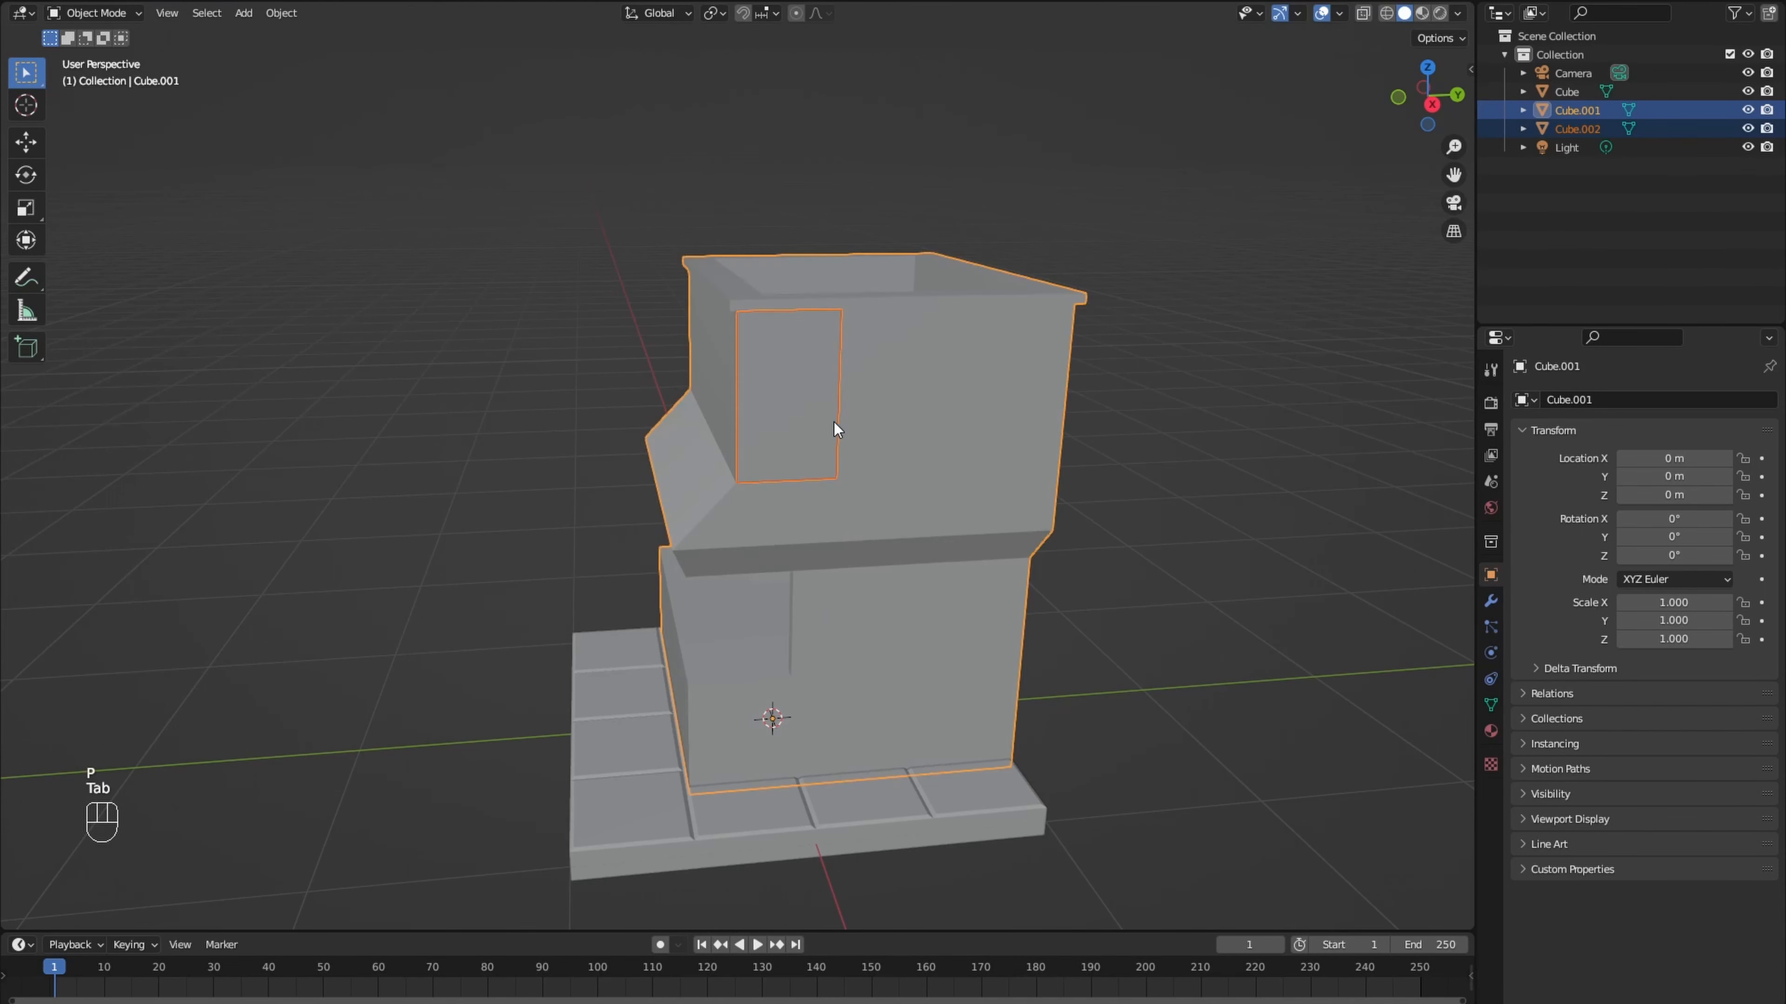
{"action": "left_click", "coordinate": [831, 422]}
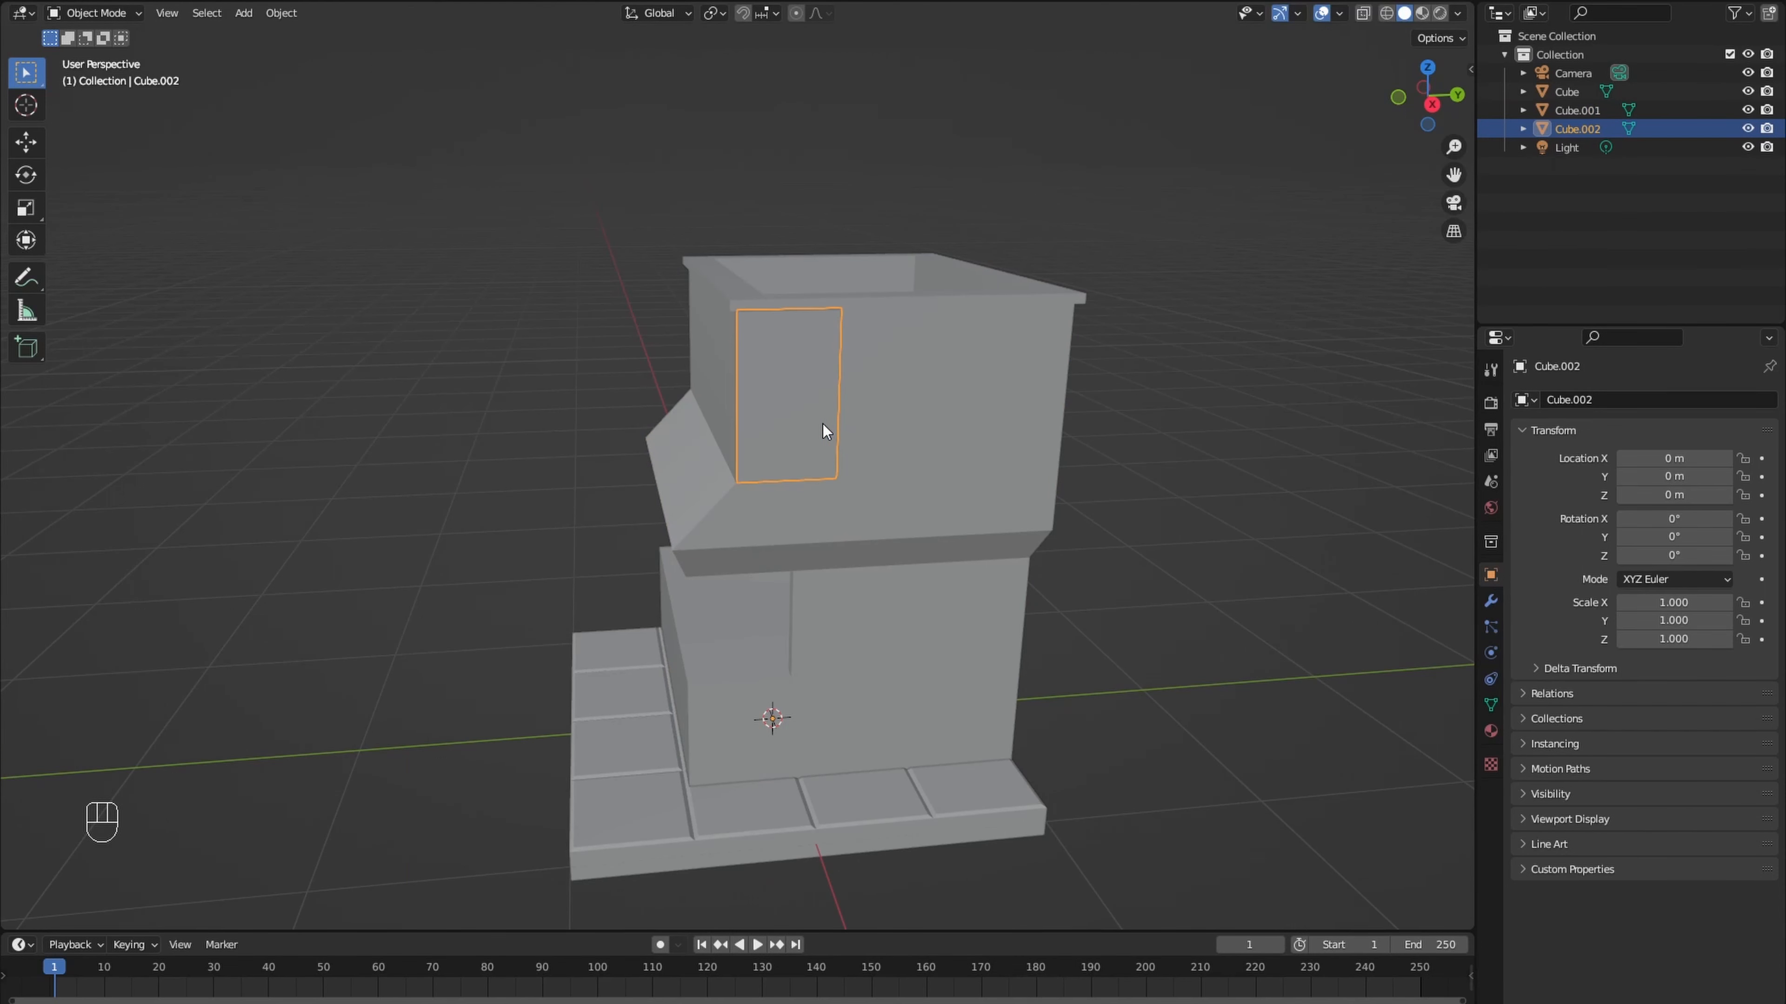
- Scale the separated wall face down slightly and shift it along Y about 0.13 m away from the wall's front corner
{"action": "key", "text": "Tab"}
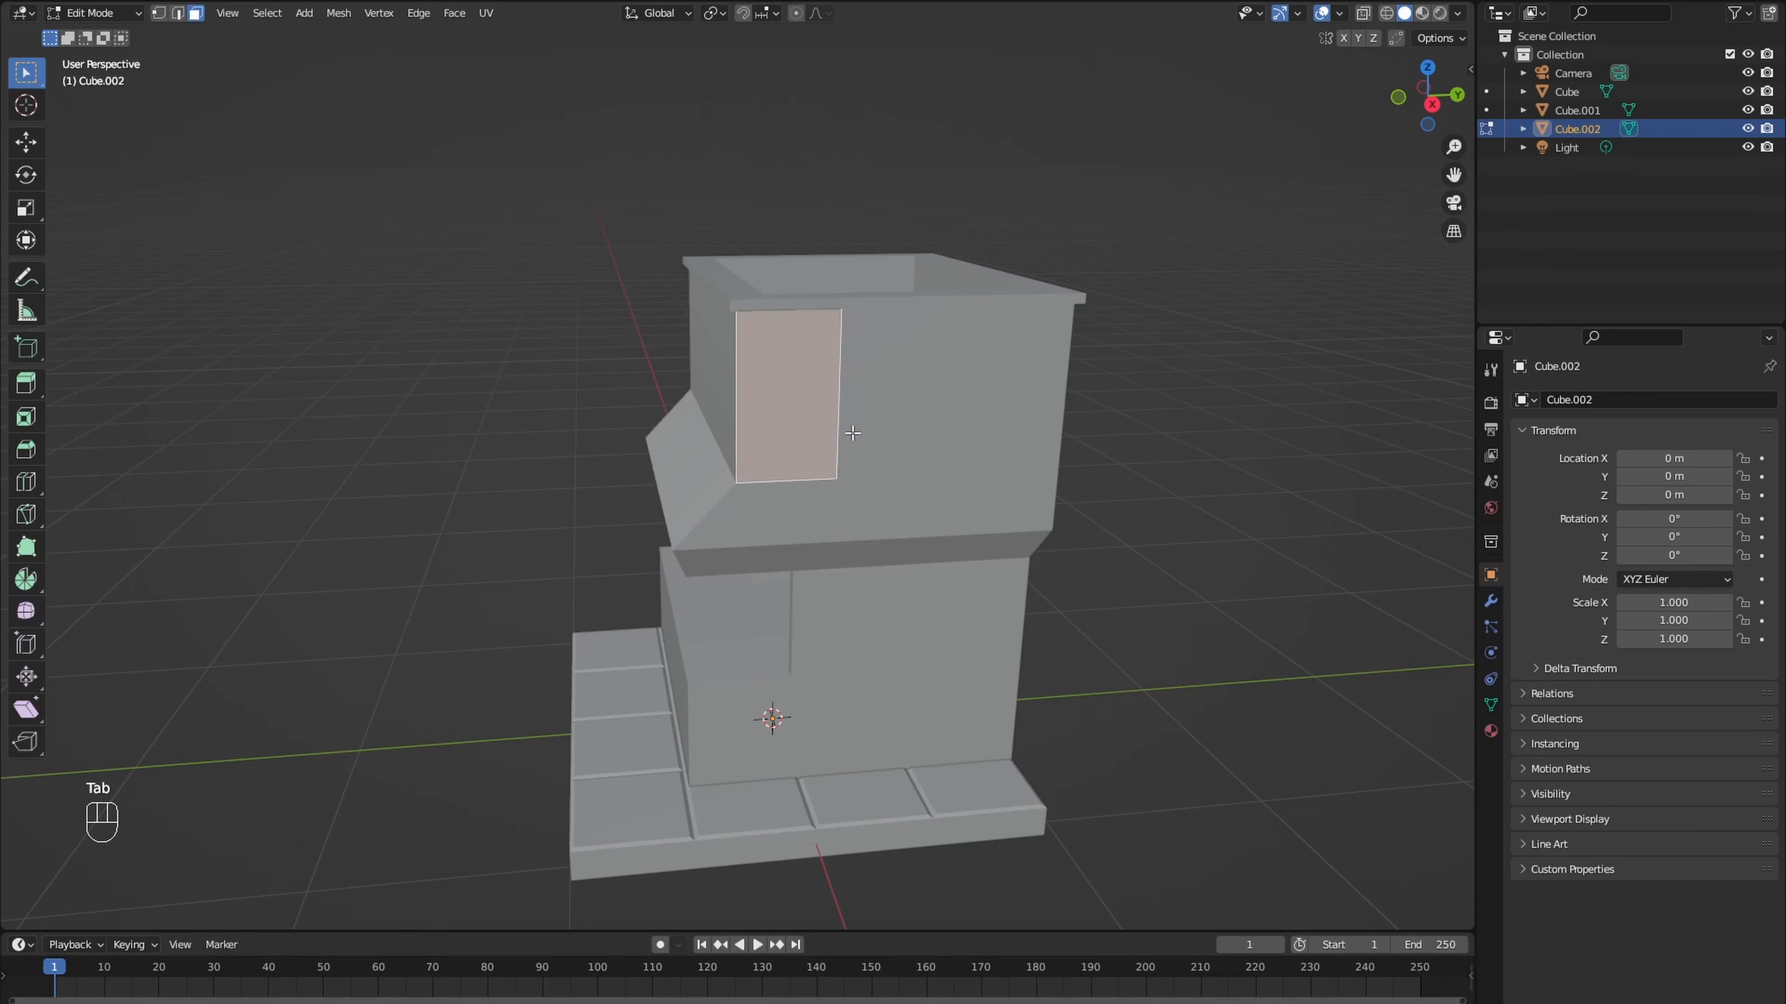
{"action": "key", "text": "s"}
{"action": "left_click", "coordinate": [939, 442]}
{"action": "key", "text": "g"}
{"action": "key", "text": "y"}
{"action": "key", "text": "y"}
{"action": "key", "text": "y"}
{"action": "key", "text": "y"}
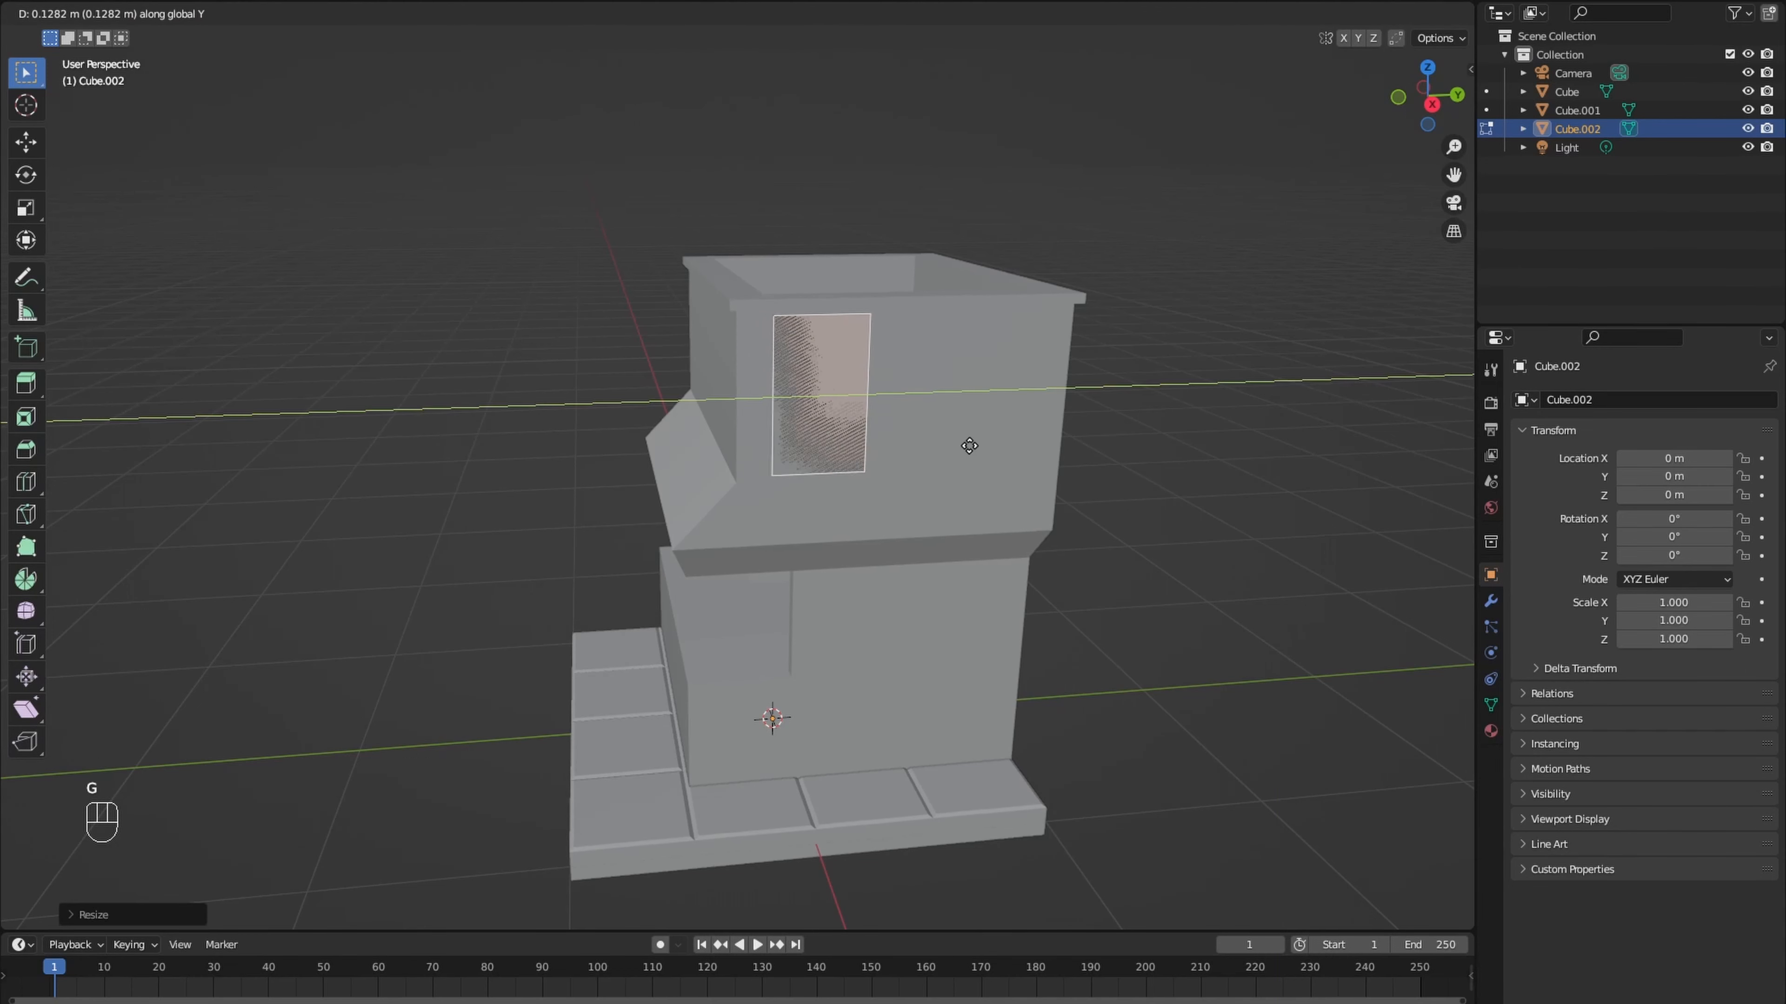
{"action": "left_click", "coordinate": [973, 449]}
- Lower the separated face slightly along Z and nudge it a little farther along Y
{"action": "key", "text": "g"}
{"action": "key", "text": "z"}
{"action": "left_click", "coordinate": [972, 461]}
{"action": "key", "text": "g"}
{"action": "key", "text": "y"}
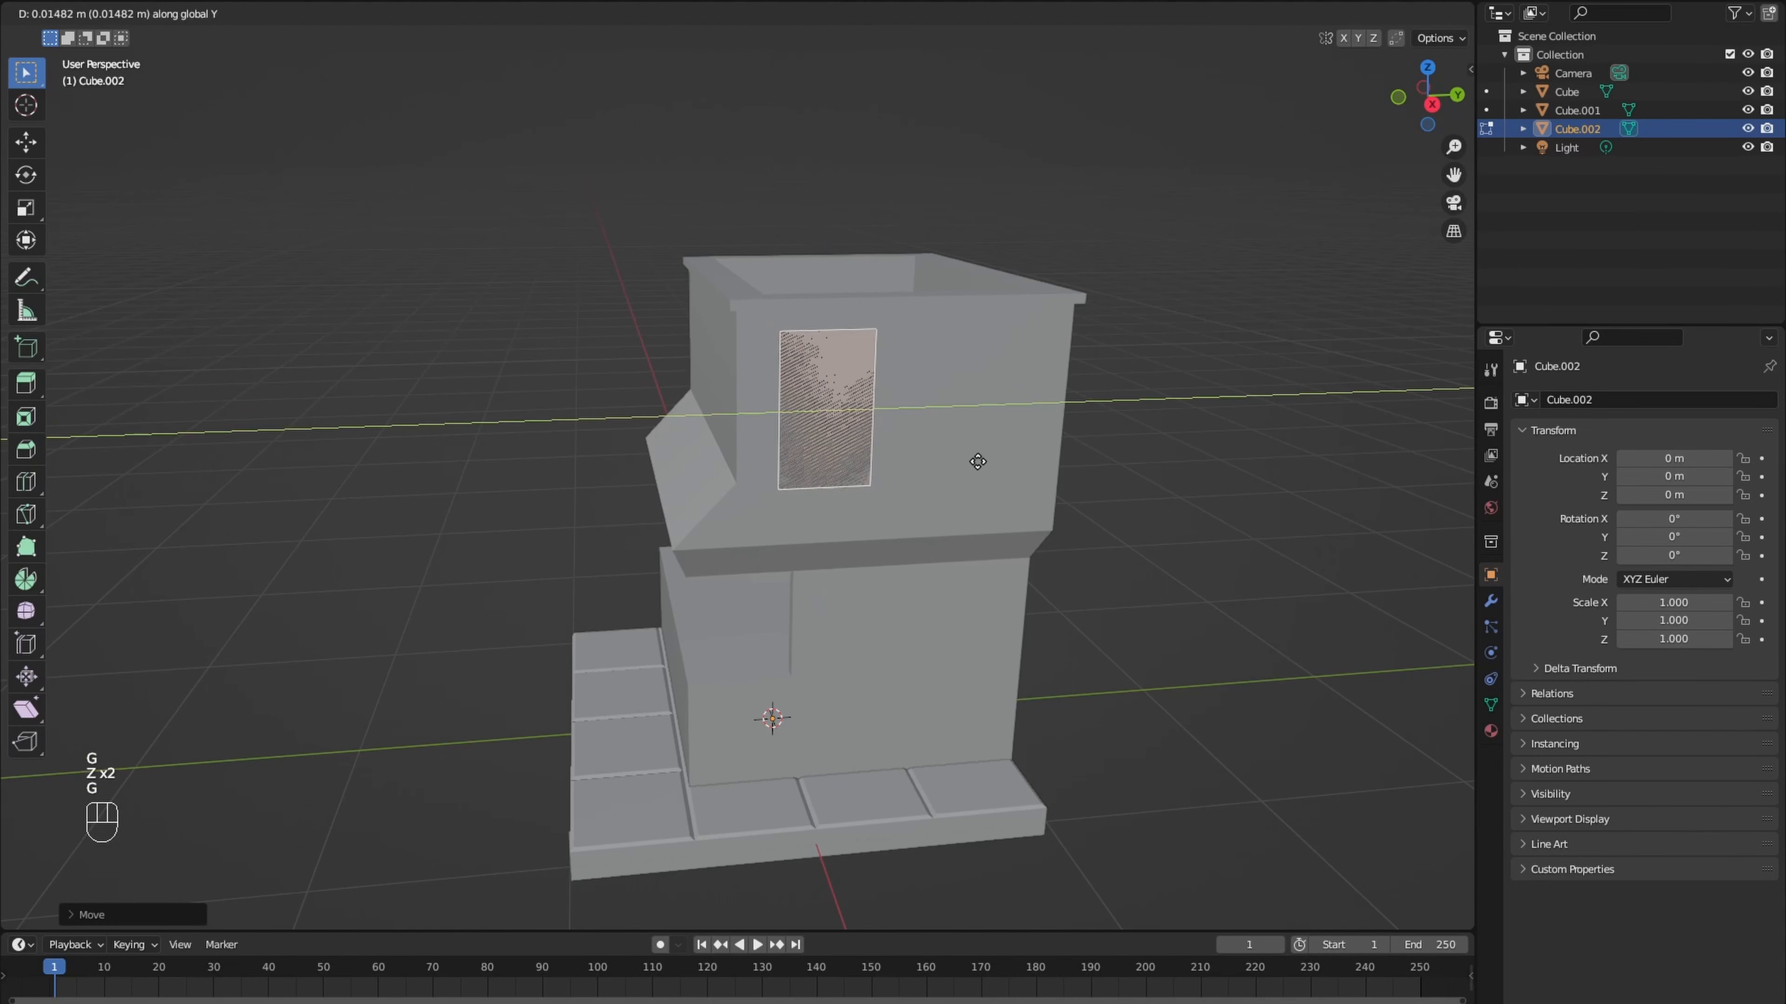
{"action": "left_click", "coordinate": [988, 462]}
- Extrude the face slightly outward into a window panel and split it horizontally with a loop cut below its middle
{"action": "scroll", "coordinate": [987, 462], "scroll_direction": "up", "scroll_amount": 5}
{"action": "middle_click_drag", "start_coordinate": [987, 463], "coordinate": [980, 470]}
{"action": "key", "text": "e"}
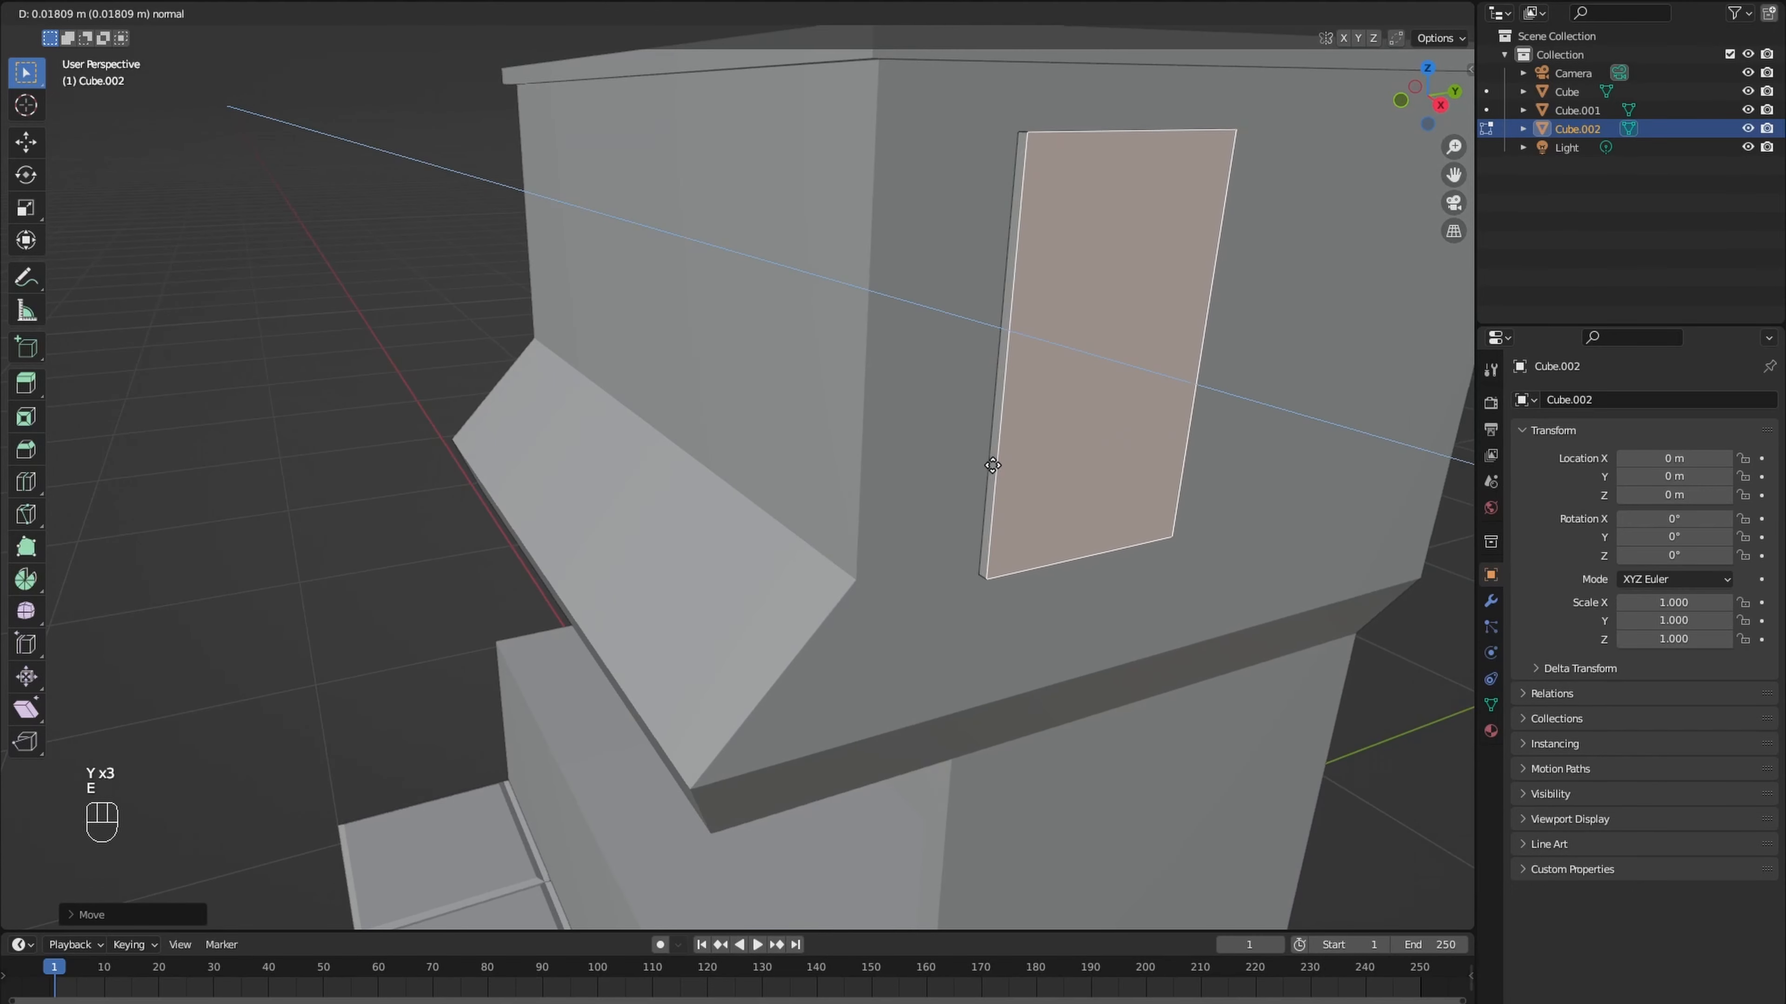
{"action": "left_click", "coordinate": [1000, 470]}
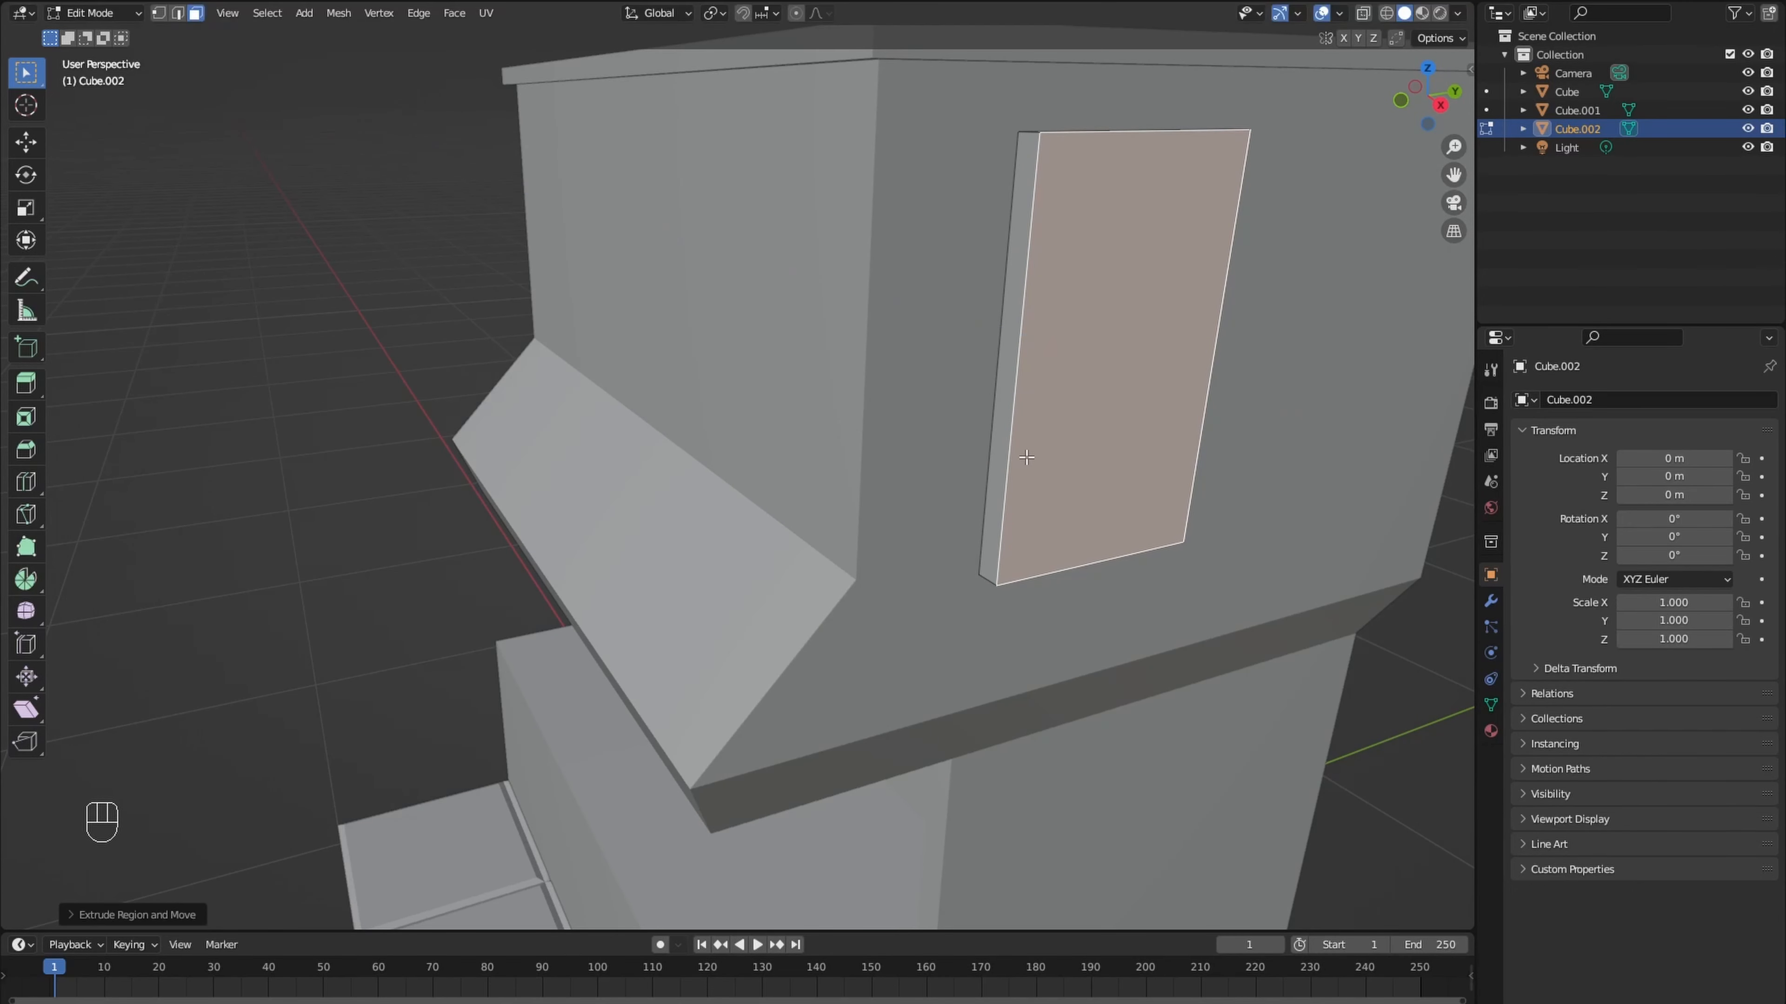
{"action": "left_click", "coordinate": [1042, 444]}
{"action": "left_click", "coordinate": [1040, 470]}
{"action": "middle_click_drag", "start_coordinate": [1039, 470], "coordinate": [973, 479]}
- Inset the upper and lower window panes individually and extrude them inward about 0.02 m
{"action": "left_click", "coordinate": [958, 471]}
{"action": "left_click", "coordinate": [955, 354], "text": "shift"}
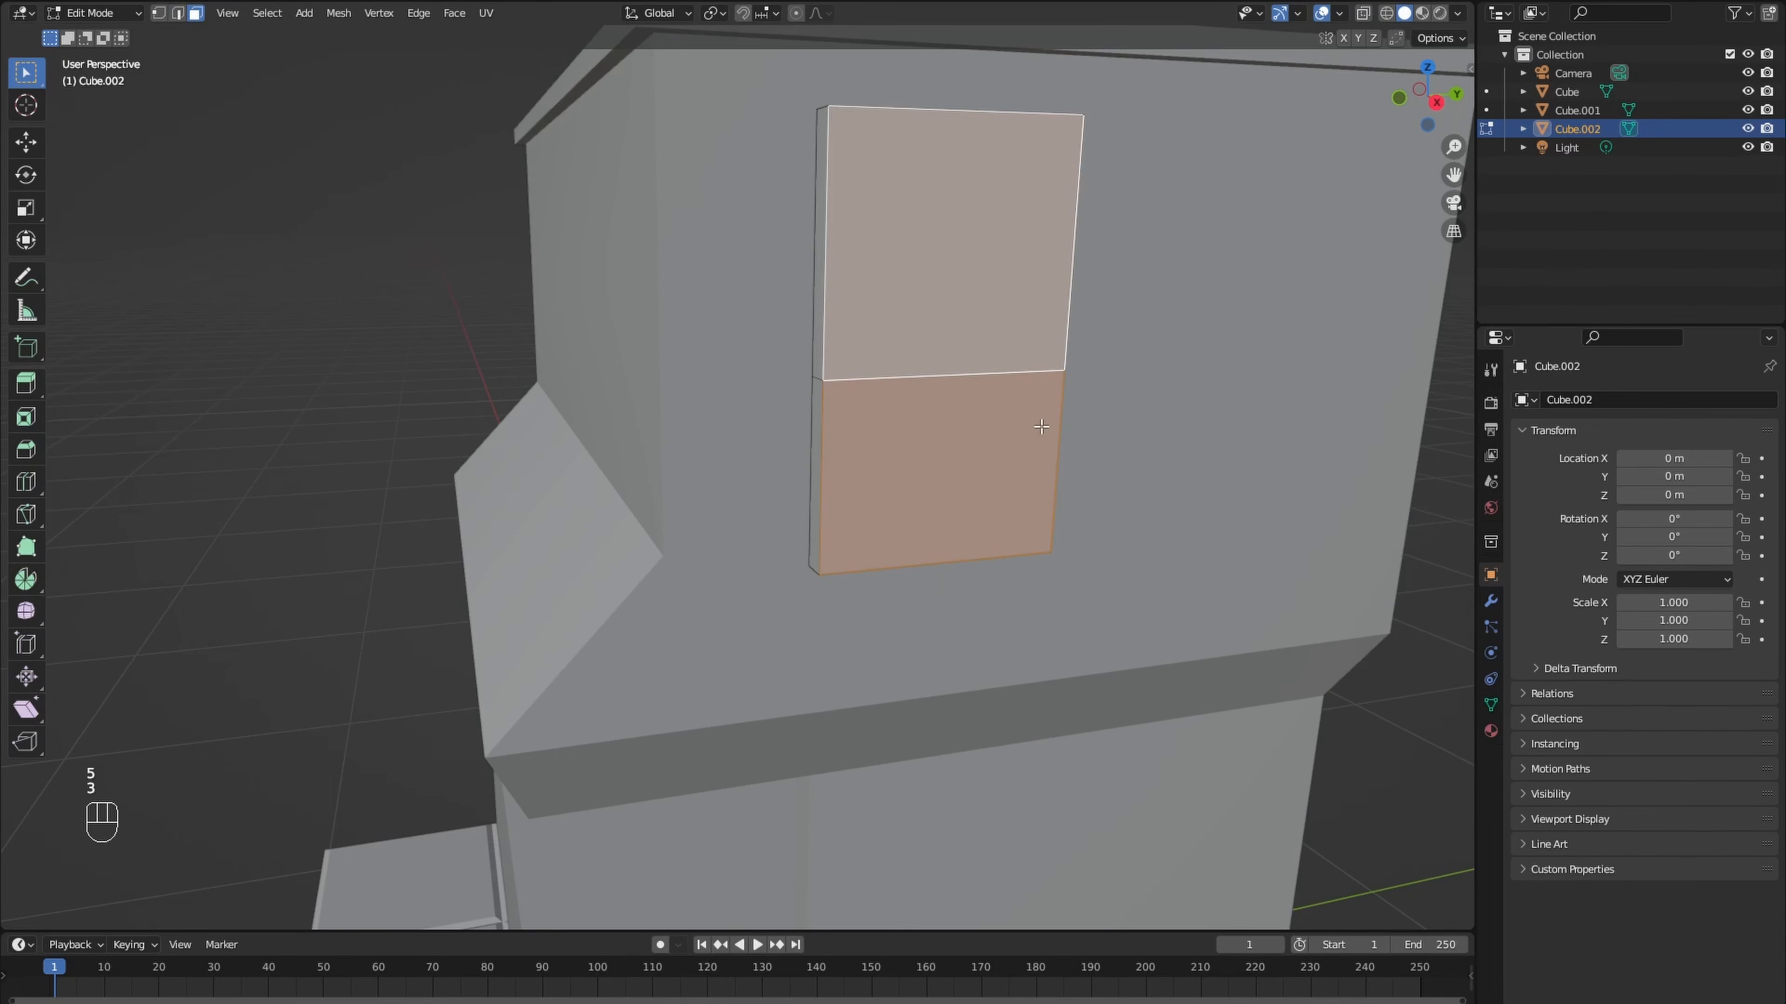
{"action": "key", "text": "i"}
{"action": "key", "text": "i"}
{"action": "left_click", "coordinate": [1037, 427]}
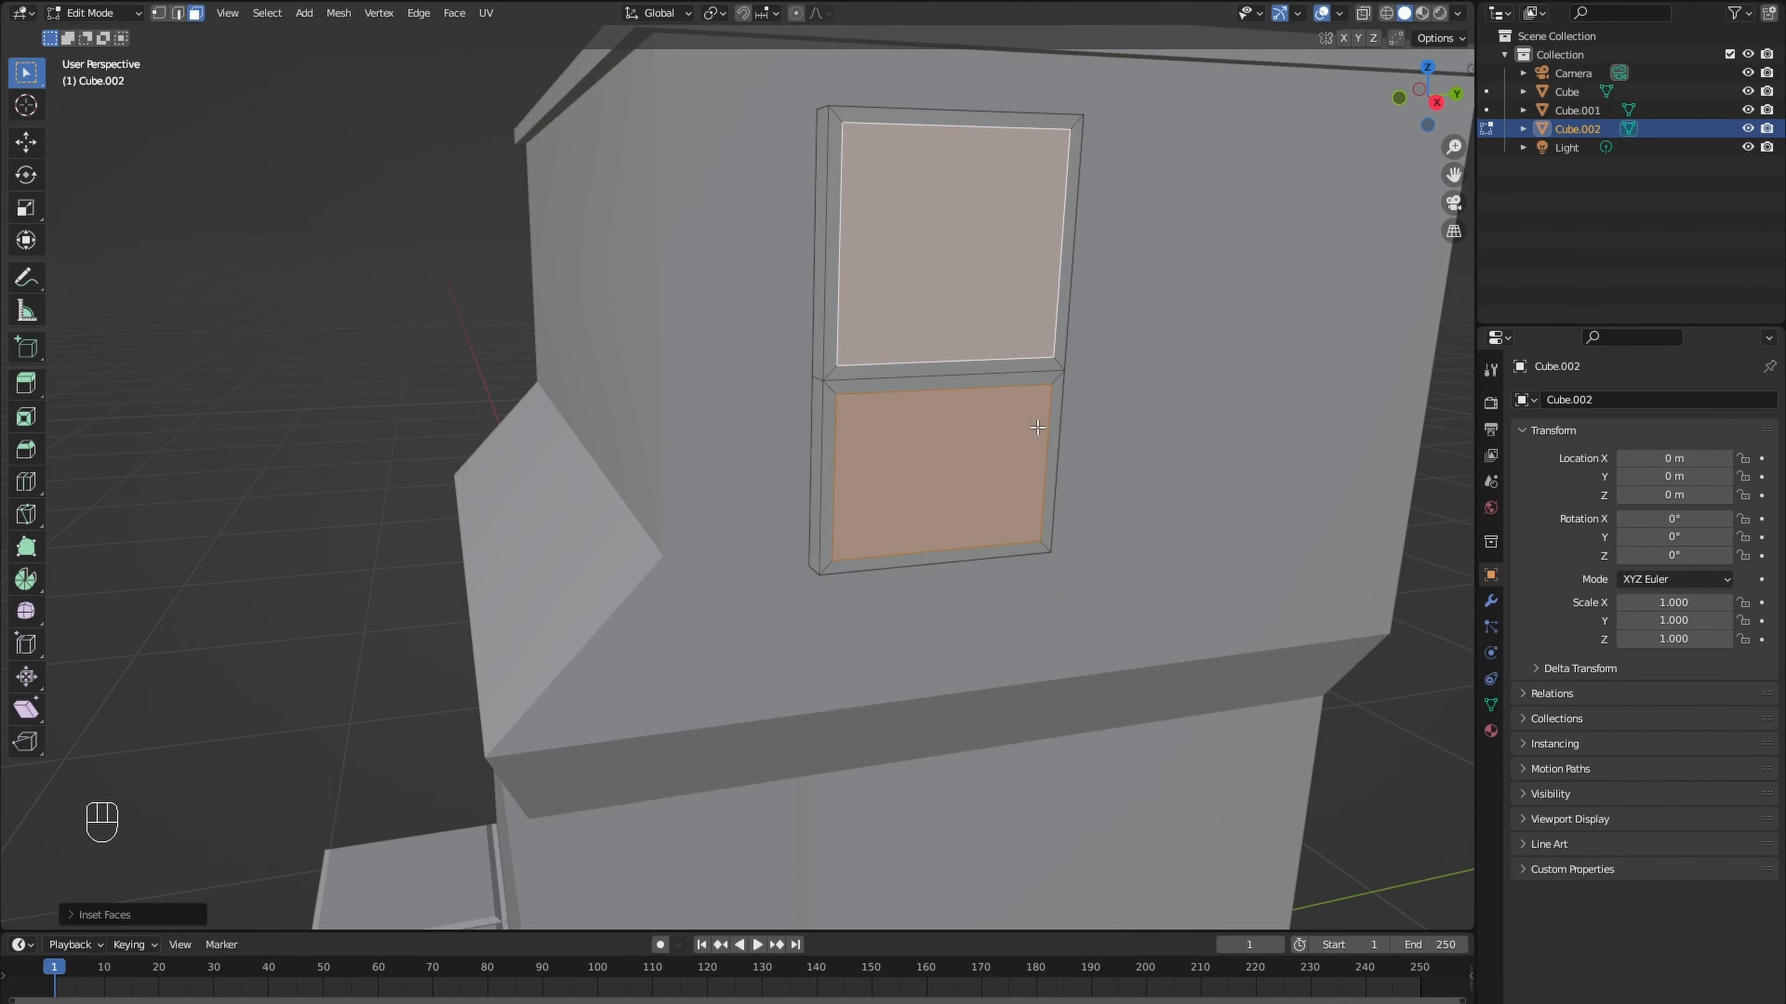
{"action": "middle_click_drag", "start_coordinate": [1037, 427], "coordinate": [1067, 436]}
{"action": "key", "text": "e"}
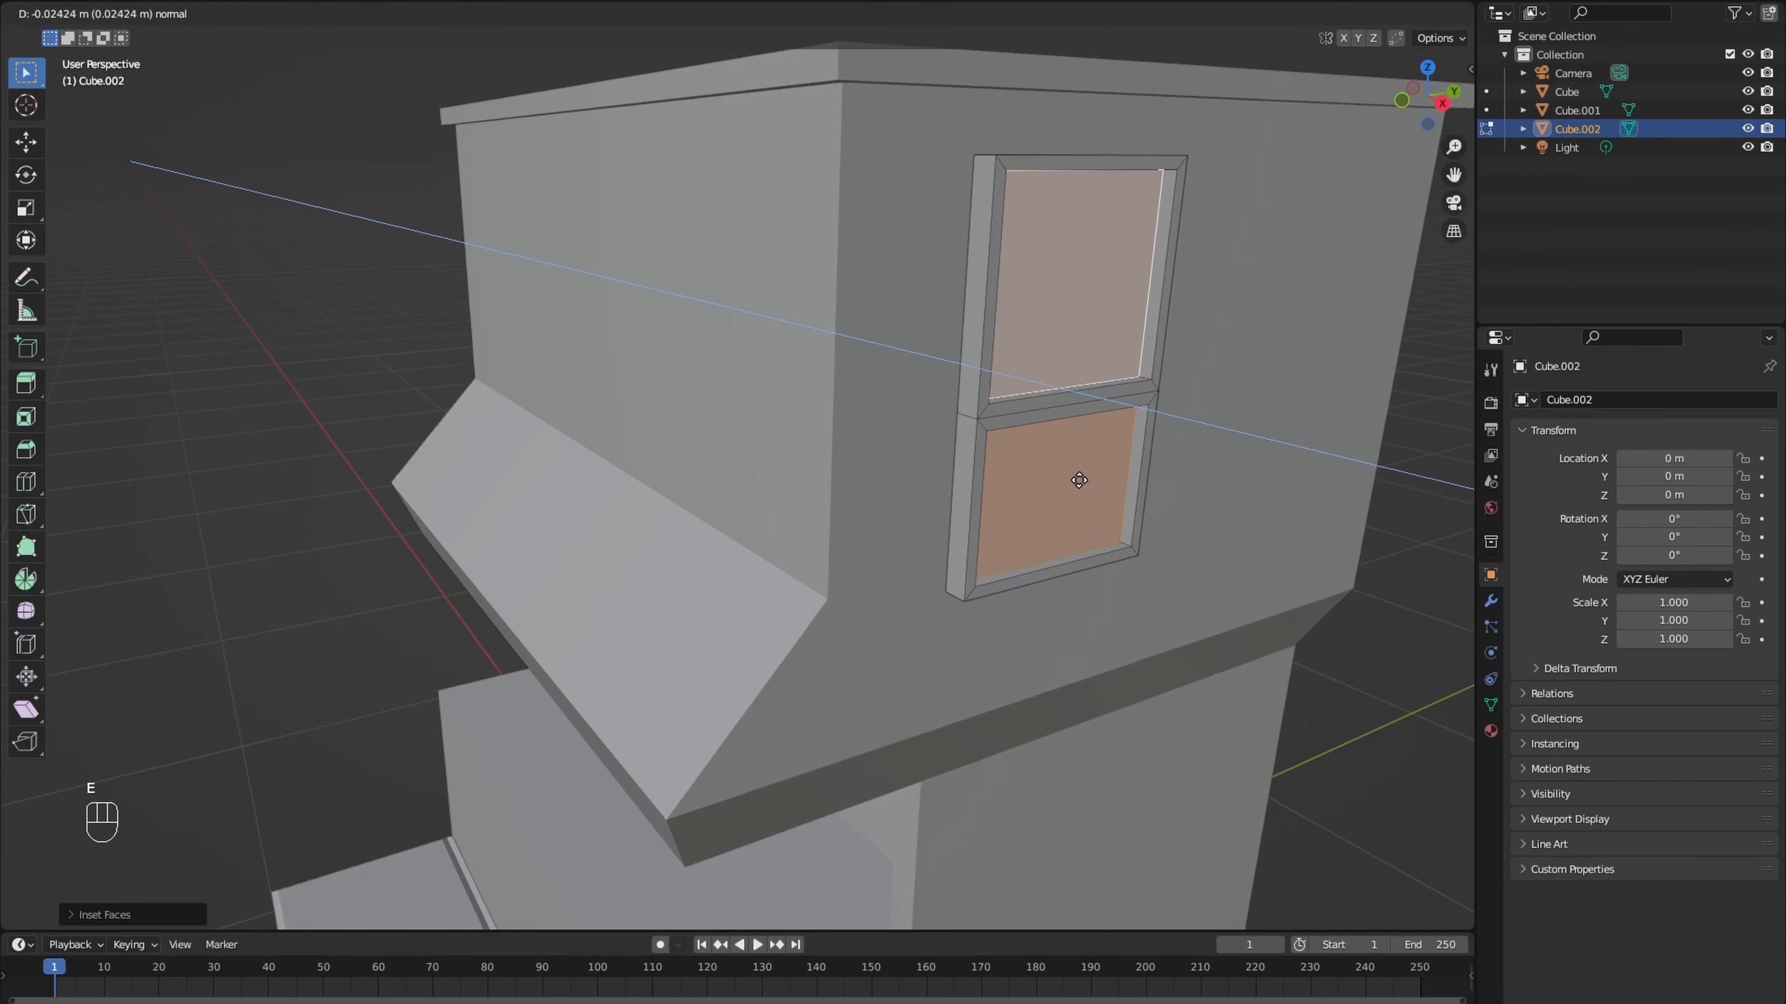
{"action": "left_click", "coordinate": [1077, 480]}
- Extrude the bottom face of the window frame downward about 0.05 m to start the sill
{"action": "middle_click_drag", "start_coordinate": [1077, 480], "coordinate": [1031, 390]}
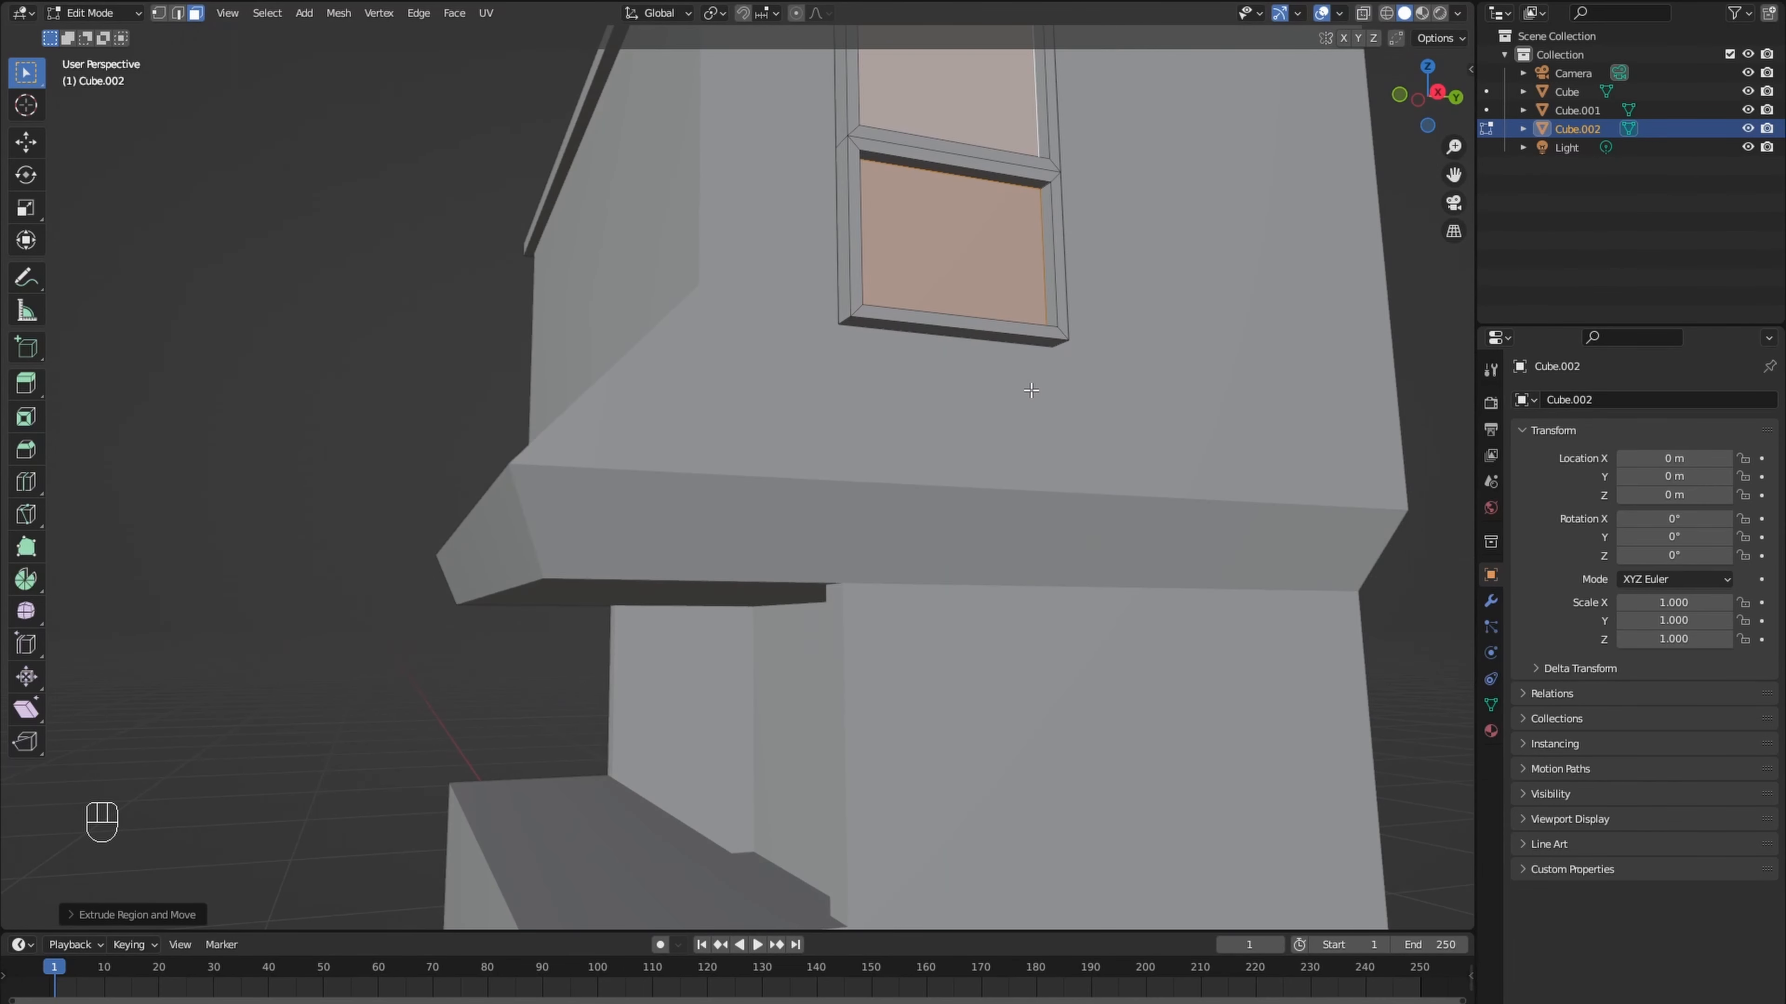
{"action": "left_click", "coordinate": [973, 336]}
{"action": "middle_click_drag", "start_coordinate": [973, 336], "coordinate": [983, 362]}
{"action": "key", "text": "e"}
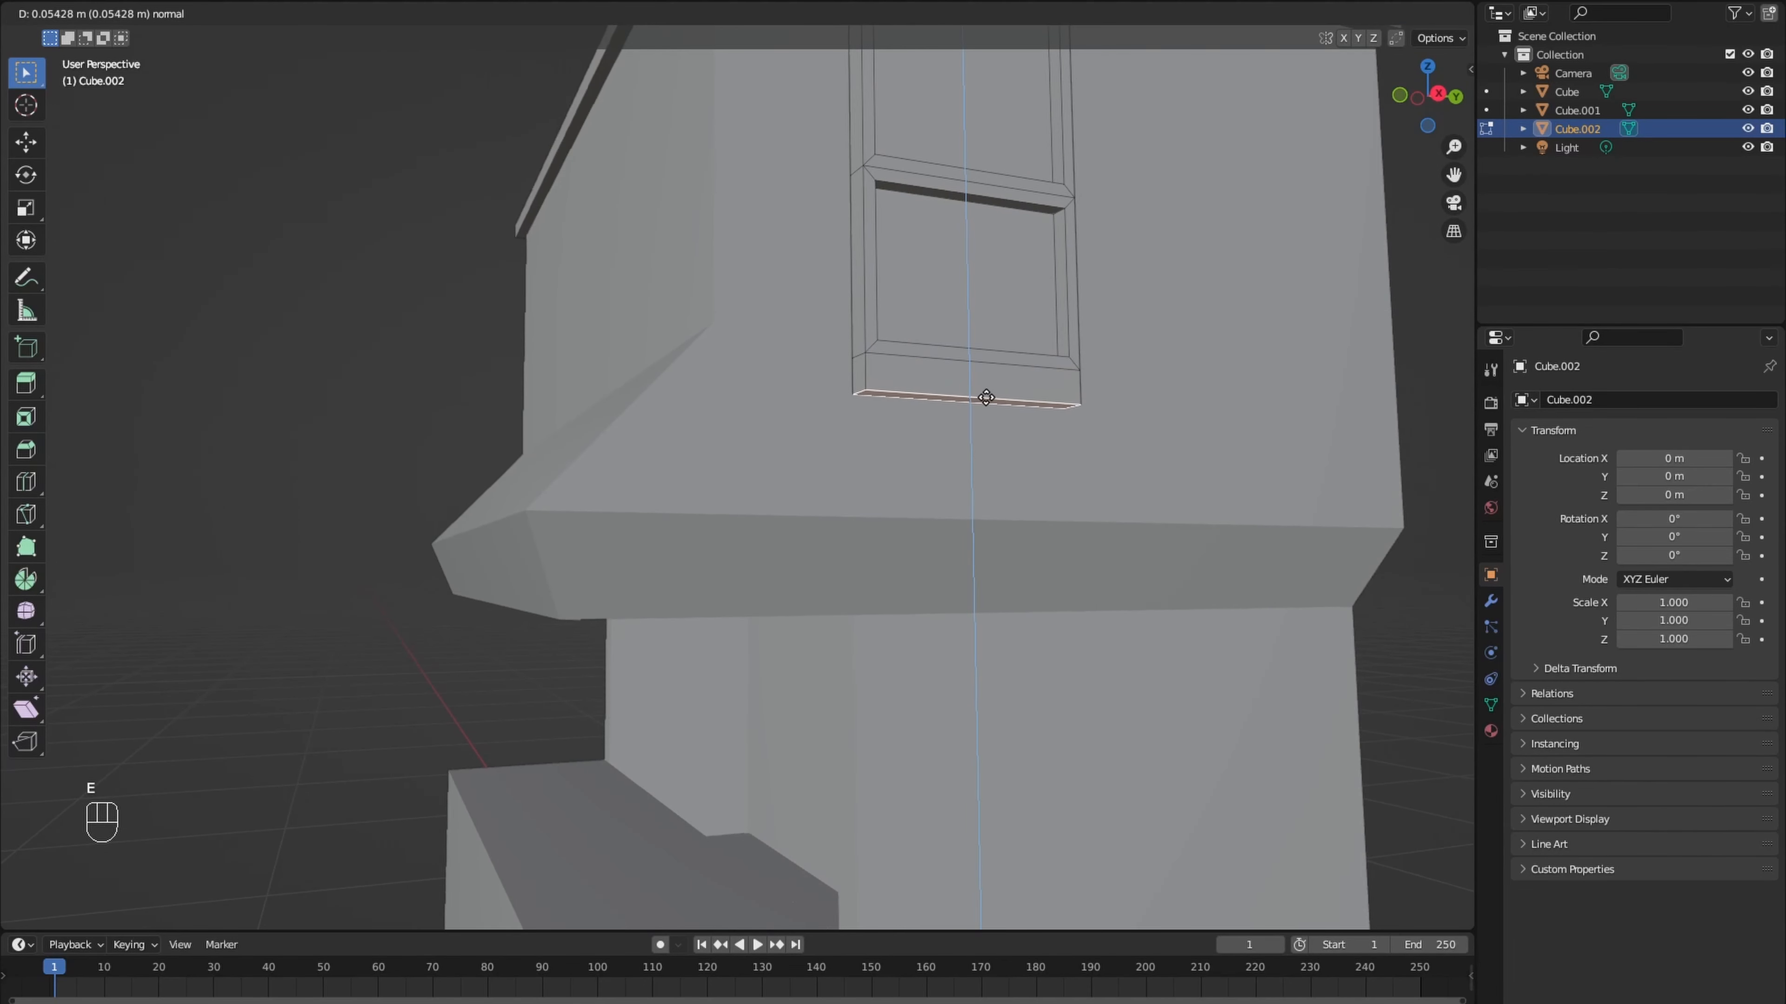
{"action": "left_click", "coordinate": [985, 400]}
- Extrude both end faces of the sill sideways as individual faces so the sill overhangs the window frame
{"action": "middle_click_drag", "start_coordinate": [984, 400], "coordinate": [892, 398]}
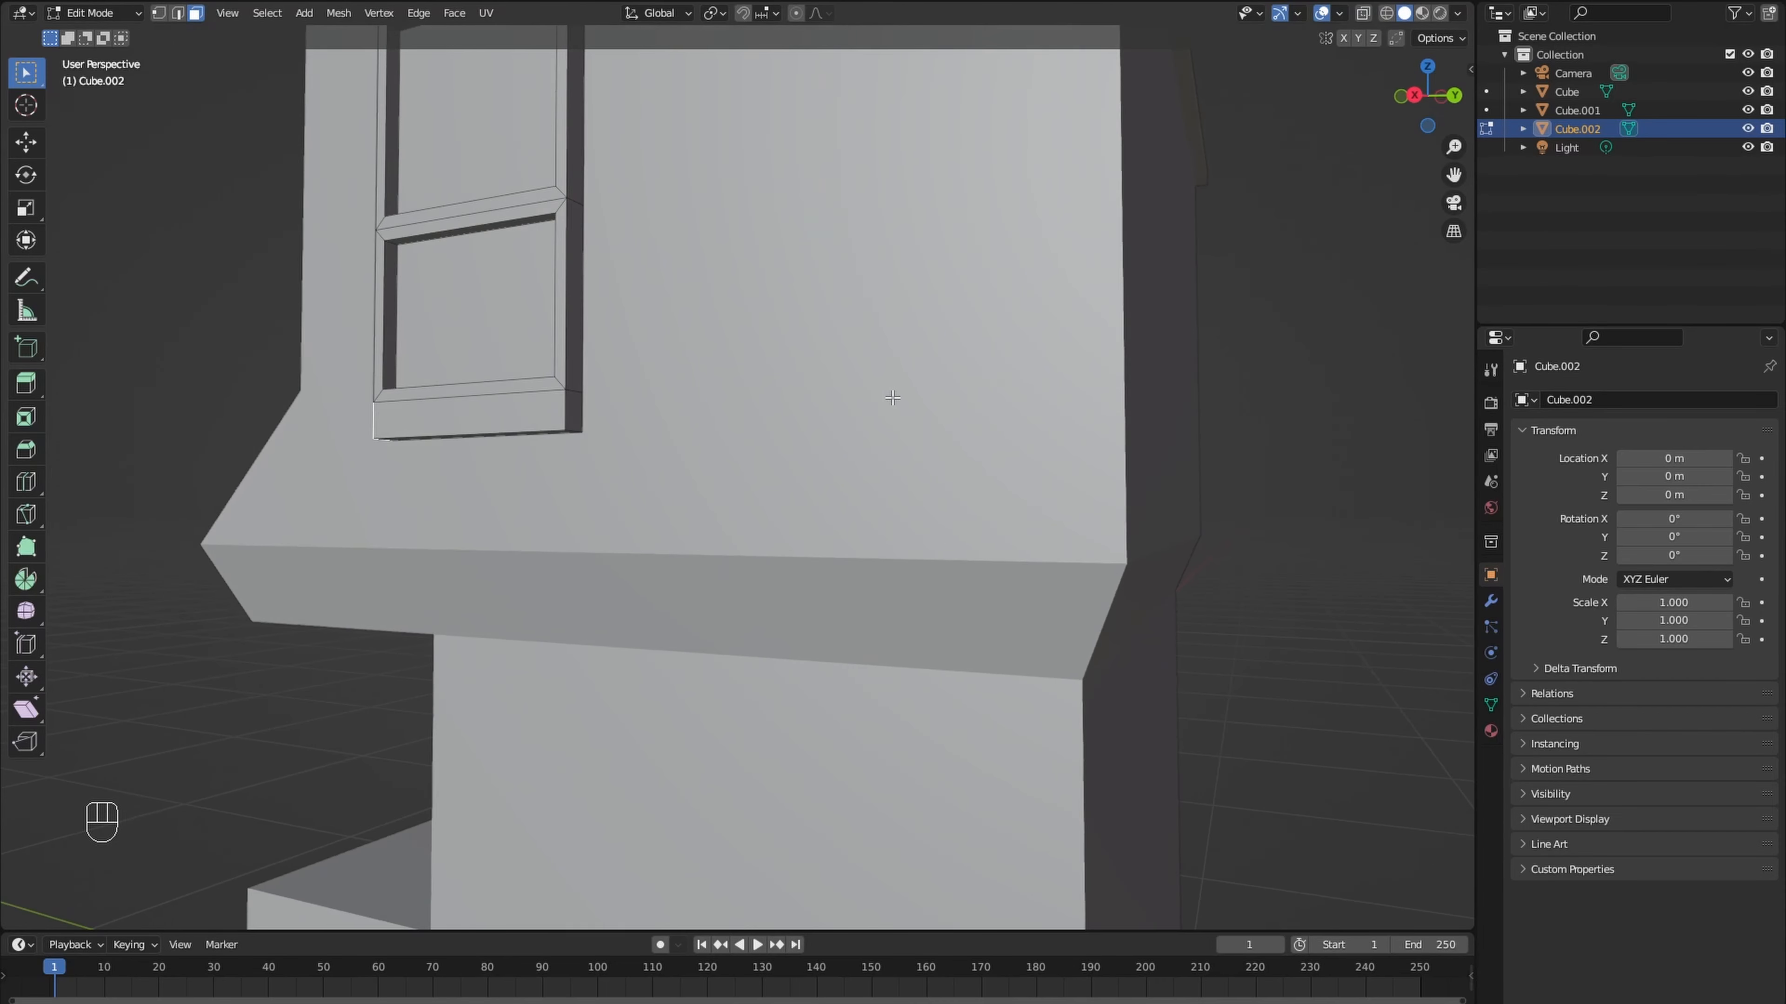
{"action": "middle_click_drag", "start_coordinate": [585, 420], "coordinate": [658, 450]}
{"action": "key", "text": "alt+e"}
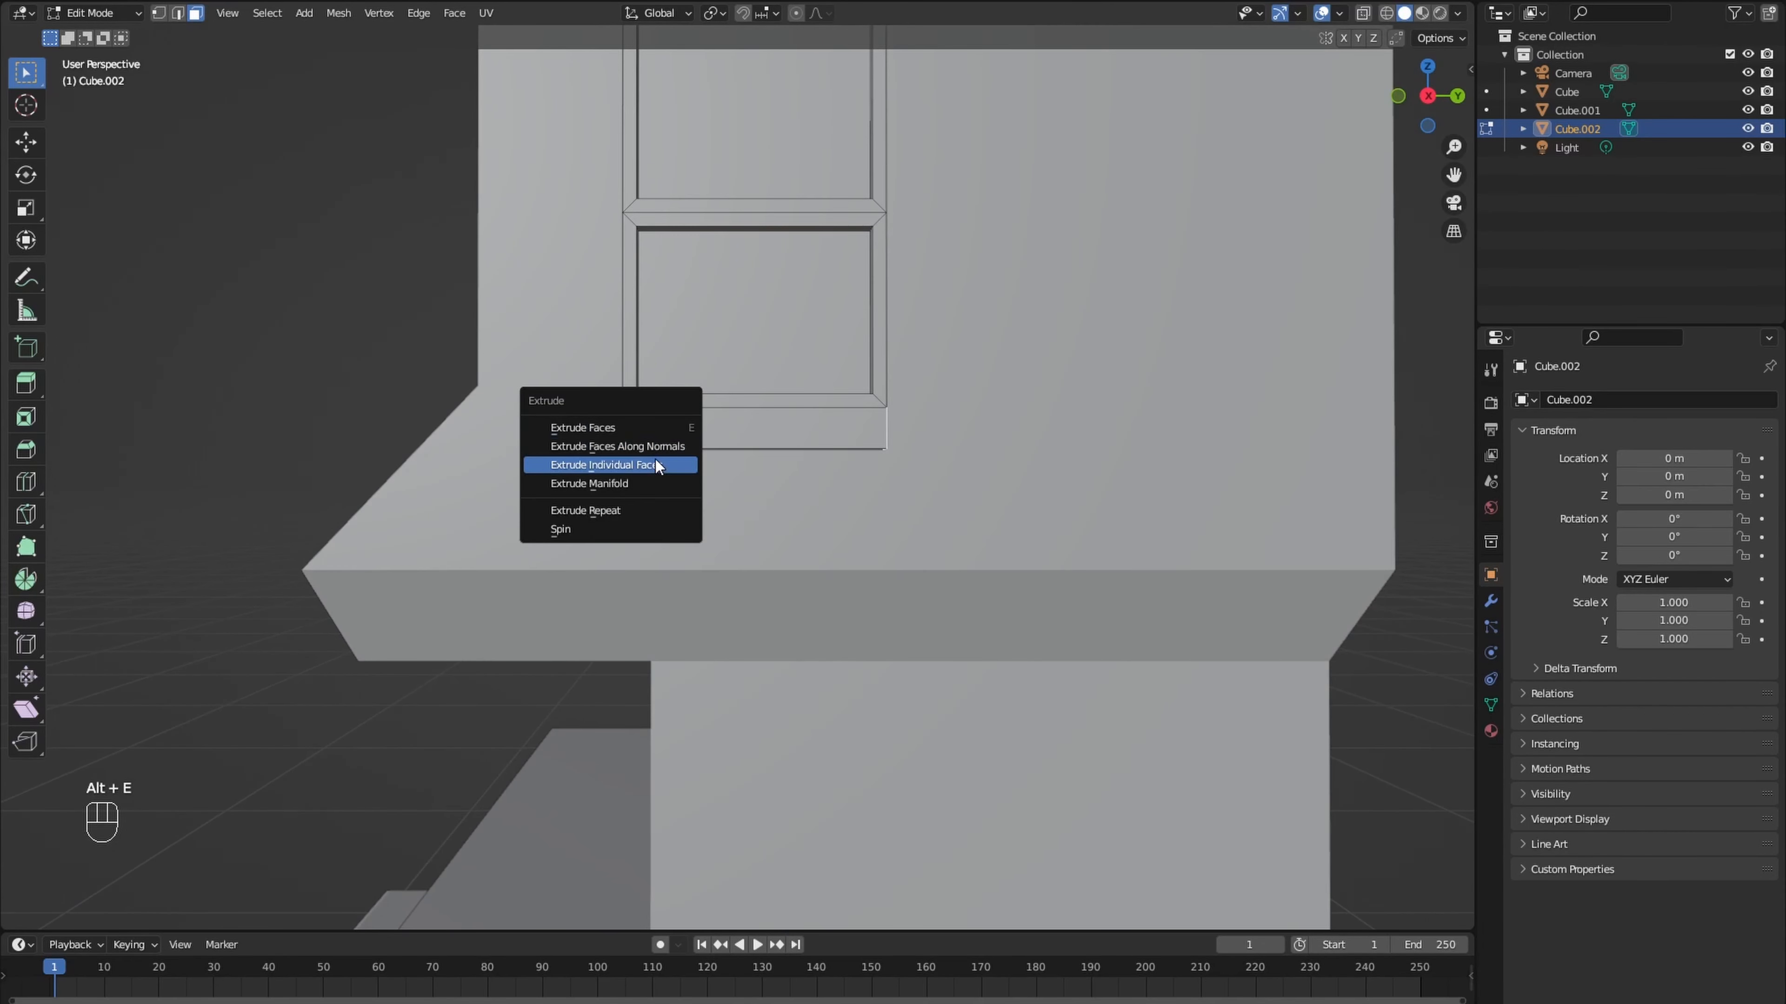
{"action": "left_click", "coordinate": [656, 460]}
{"action": "left_click", "coordinate": [702, 445]}
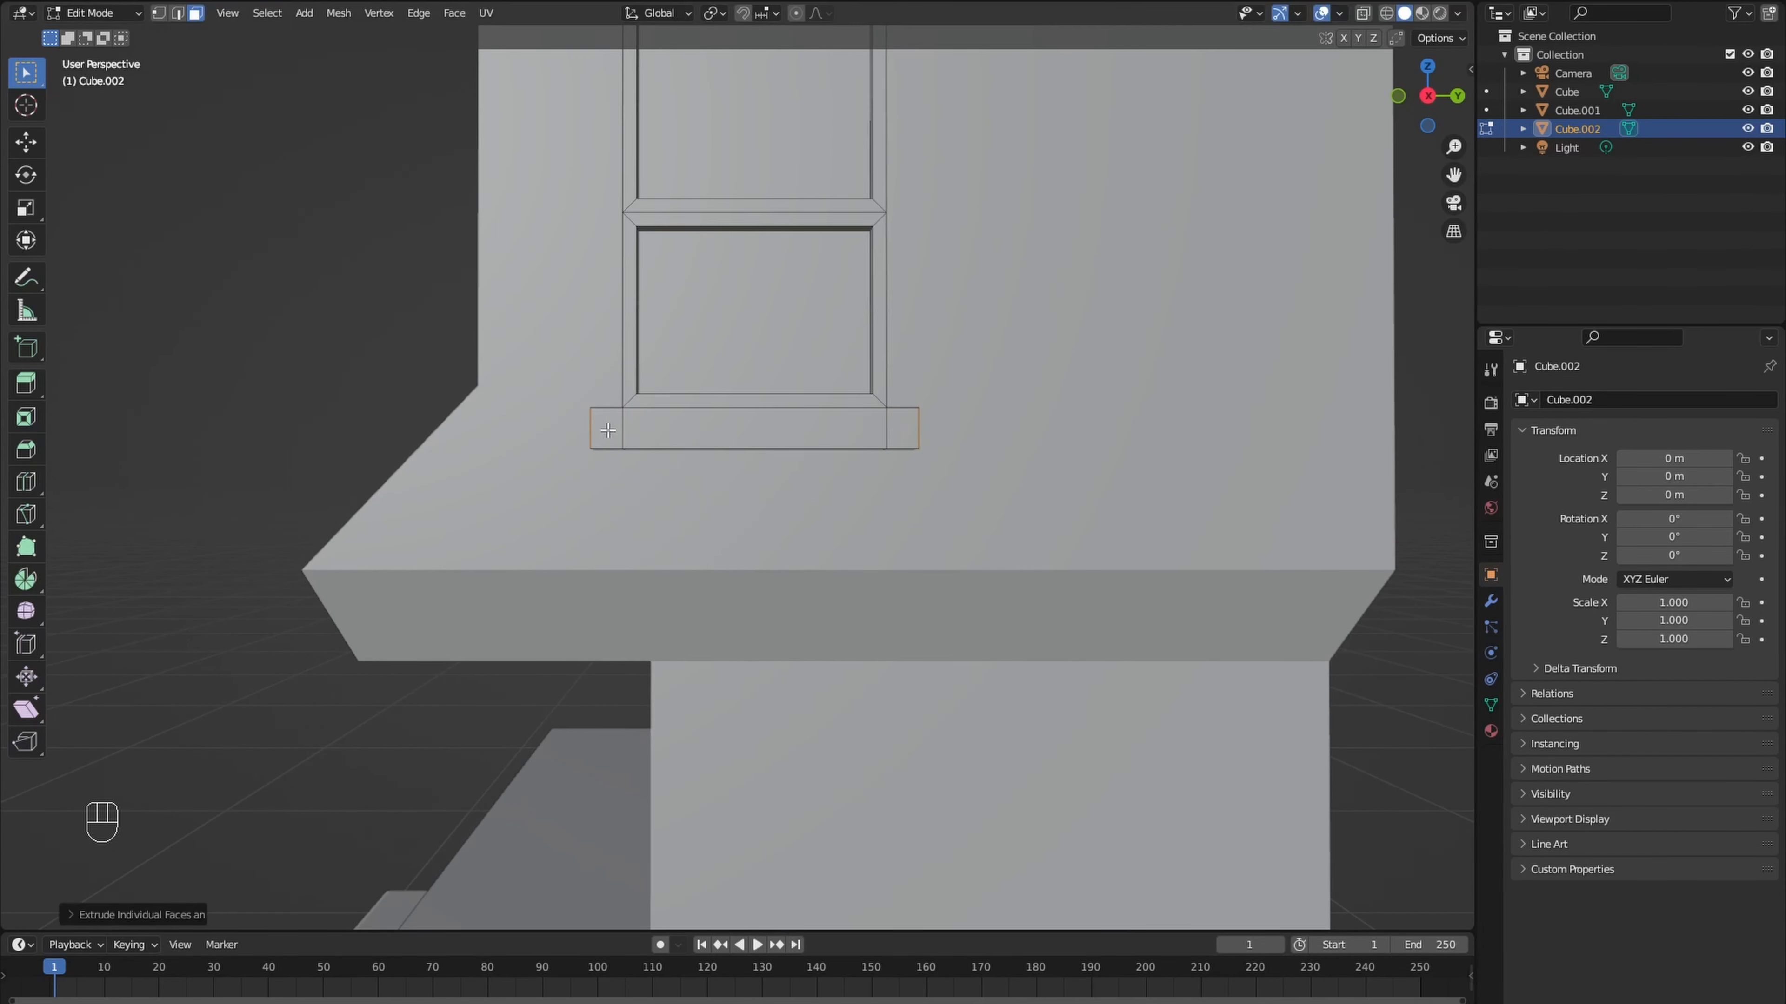
- Extrude the sill's front faces outward from the wall
{"action": "left_click", "coordinate": [606, 427]}
{"action": "left_click", "coordinate": [902, 427], "text": "ctrl"}
{"action": "middle_click_drag", "start_coordinate": [902, 428], "coordinate": [701, 468]}
{"action": "key", "text": "e"}
{"action": "left_click", "coordinate": [696, 469]}
- Duplicate the complete window along Y to the other half of the side wall
{"action": "scroll", "coordinate": [681, 464], "scroll_direction": "down", "scroll_amount": 3}
{"action": "key", "text": "l"}
{"action": "key", "text": "shift+d"}
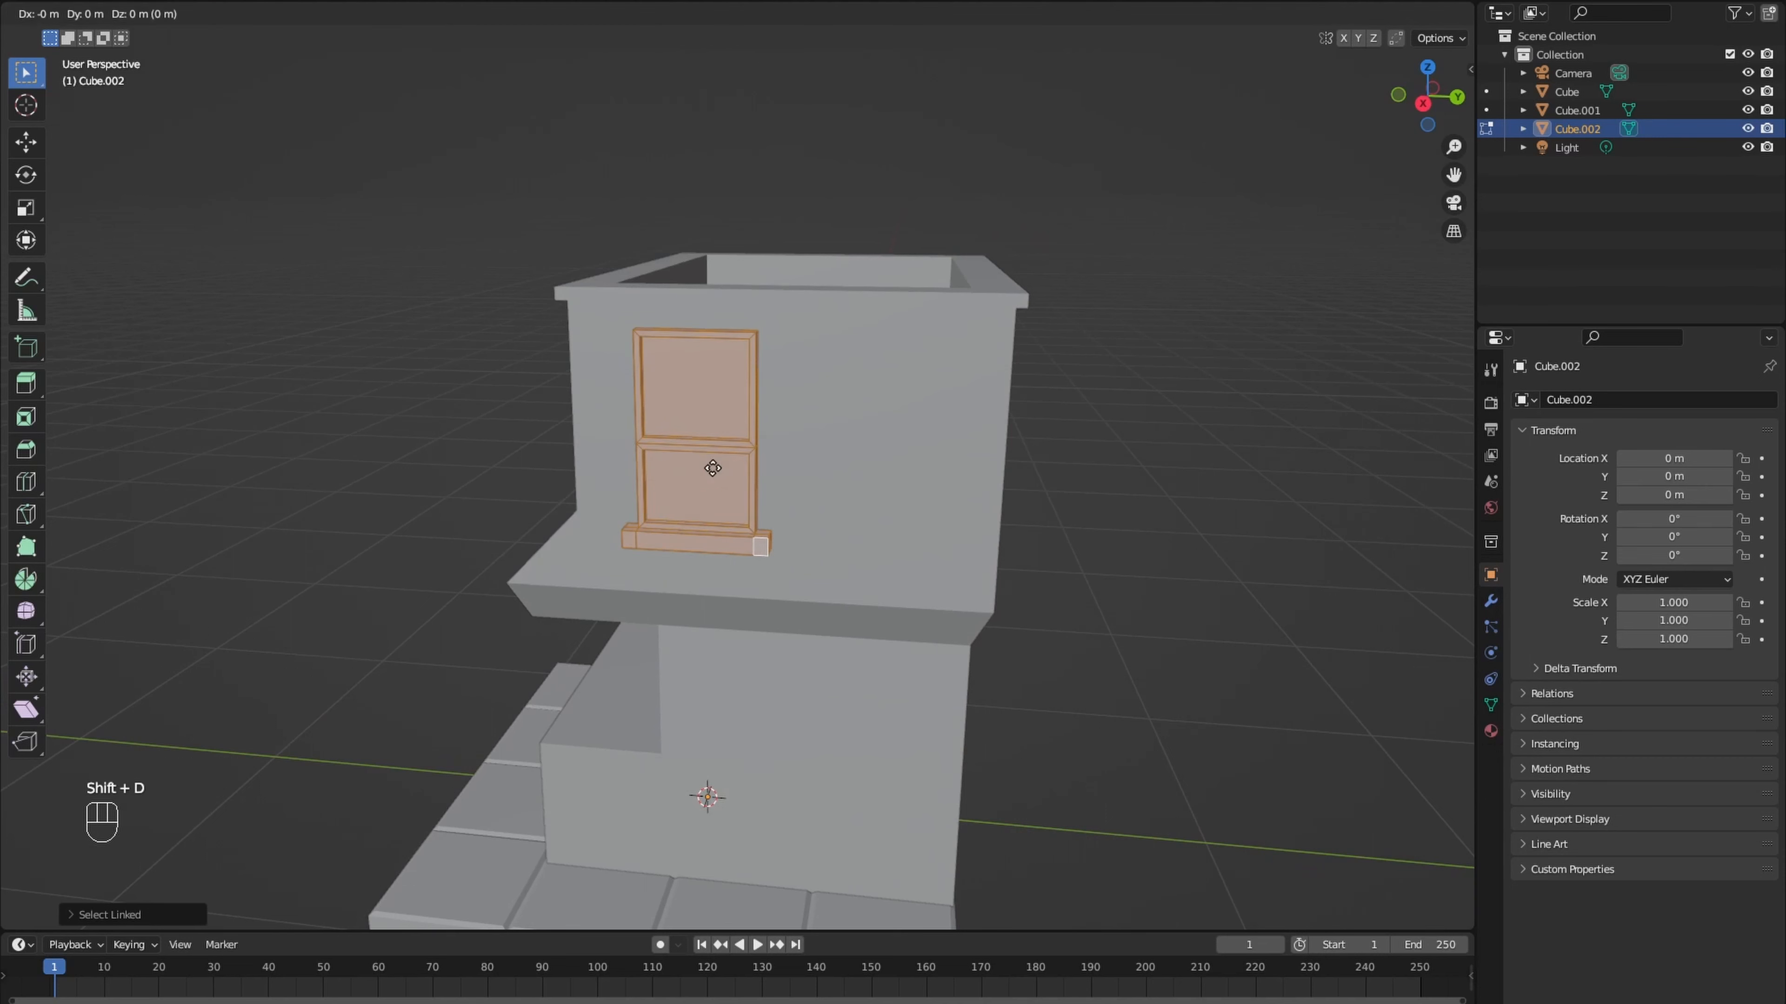
{"action": "key", "text": "y"}
{"action": "left_click", "coordinate": [894, 501]}
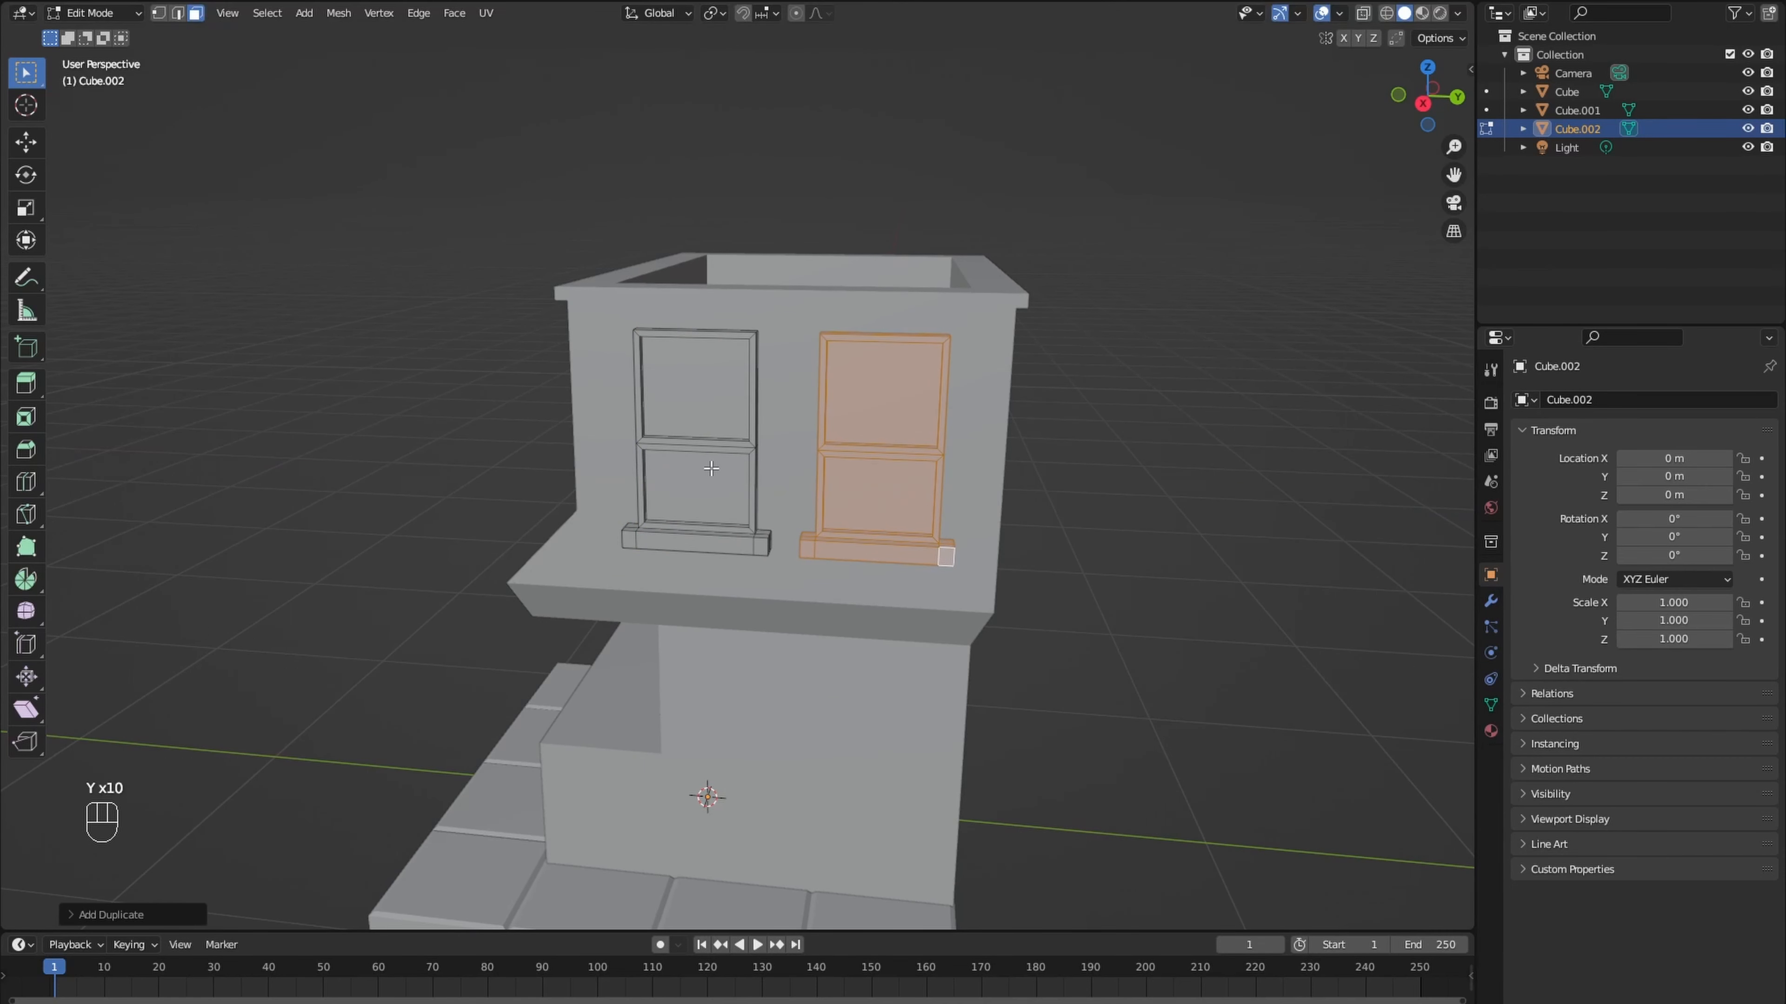
- Scale both windows down slightly about their individual origins and raise them a little along Z
{"action": "key", "text": "l"}
{"action": "left_click", "coordinate": [713, 12]}
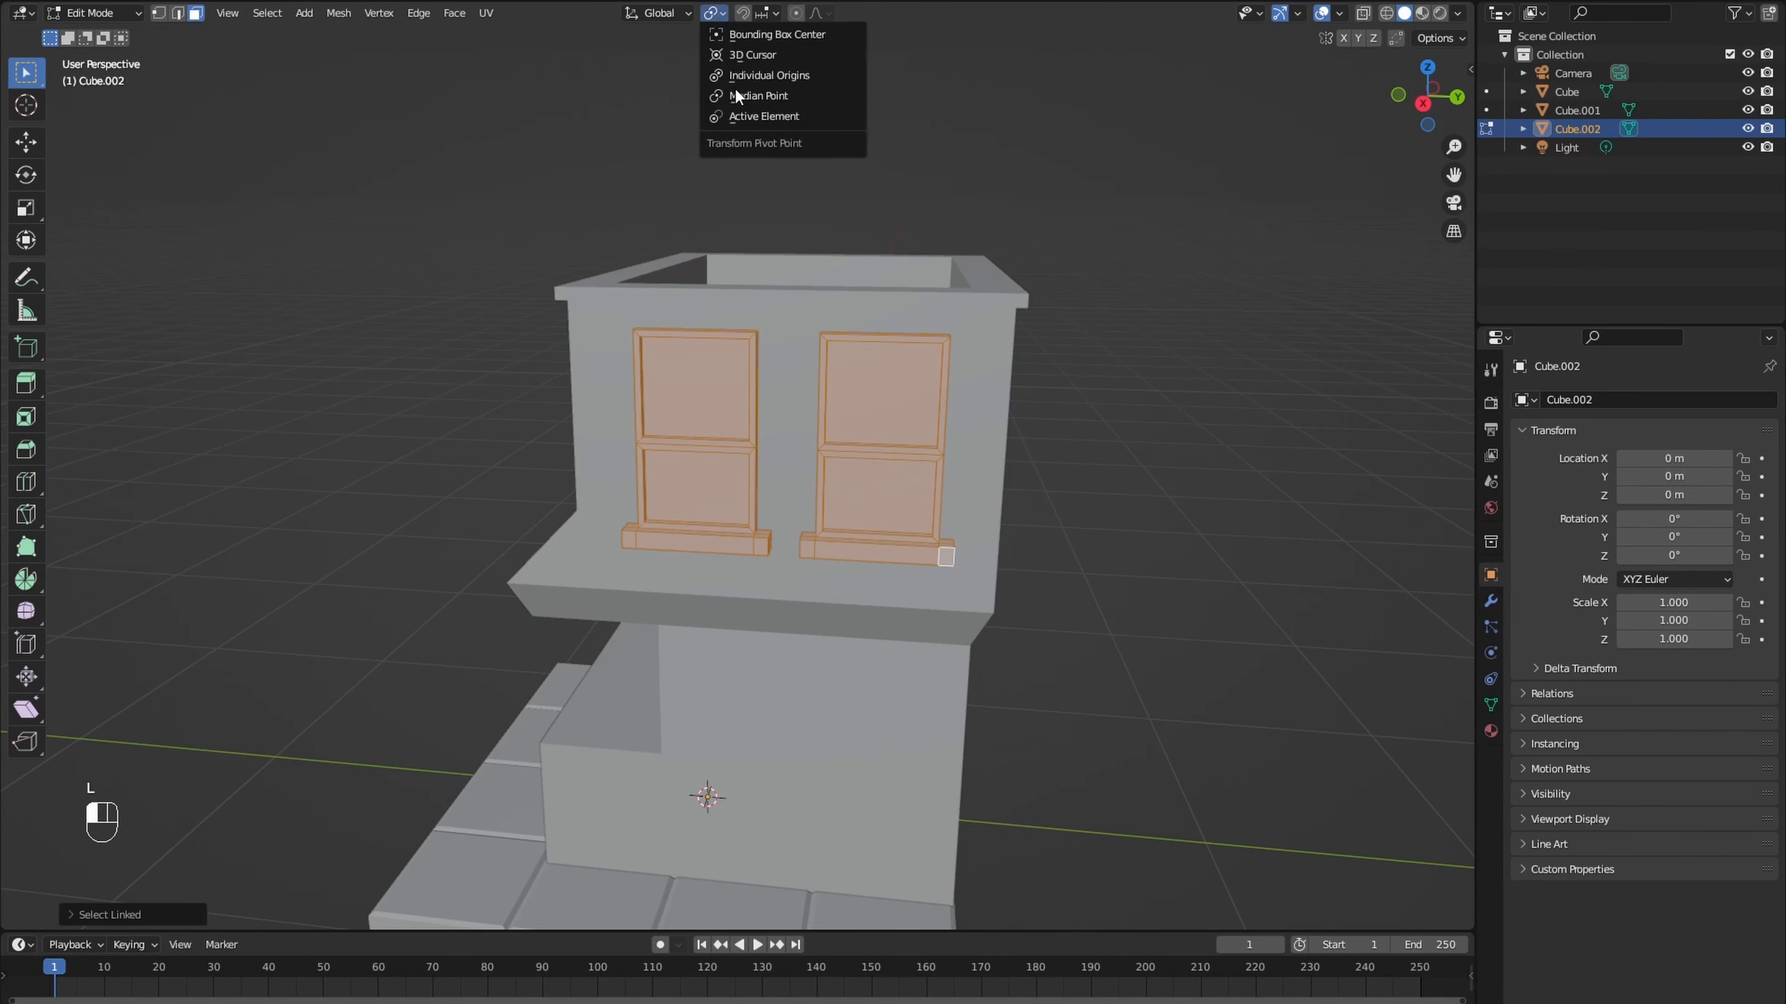
{"action": "left_click", "coordinate": [768, 76]}
{"action": "key", "text": "s"}
{"action": "left_click", "coordinate": [1000, 403]}
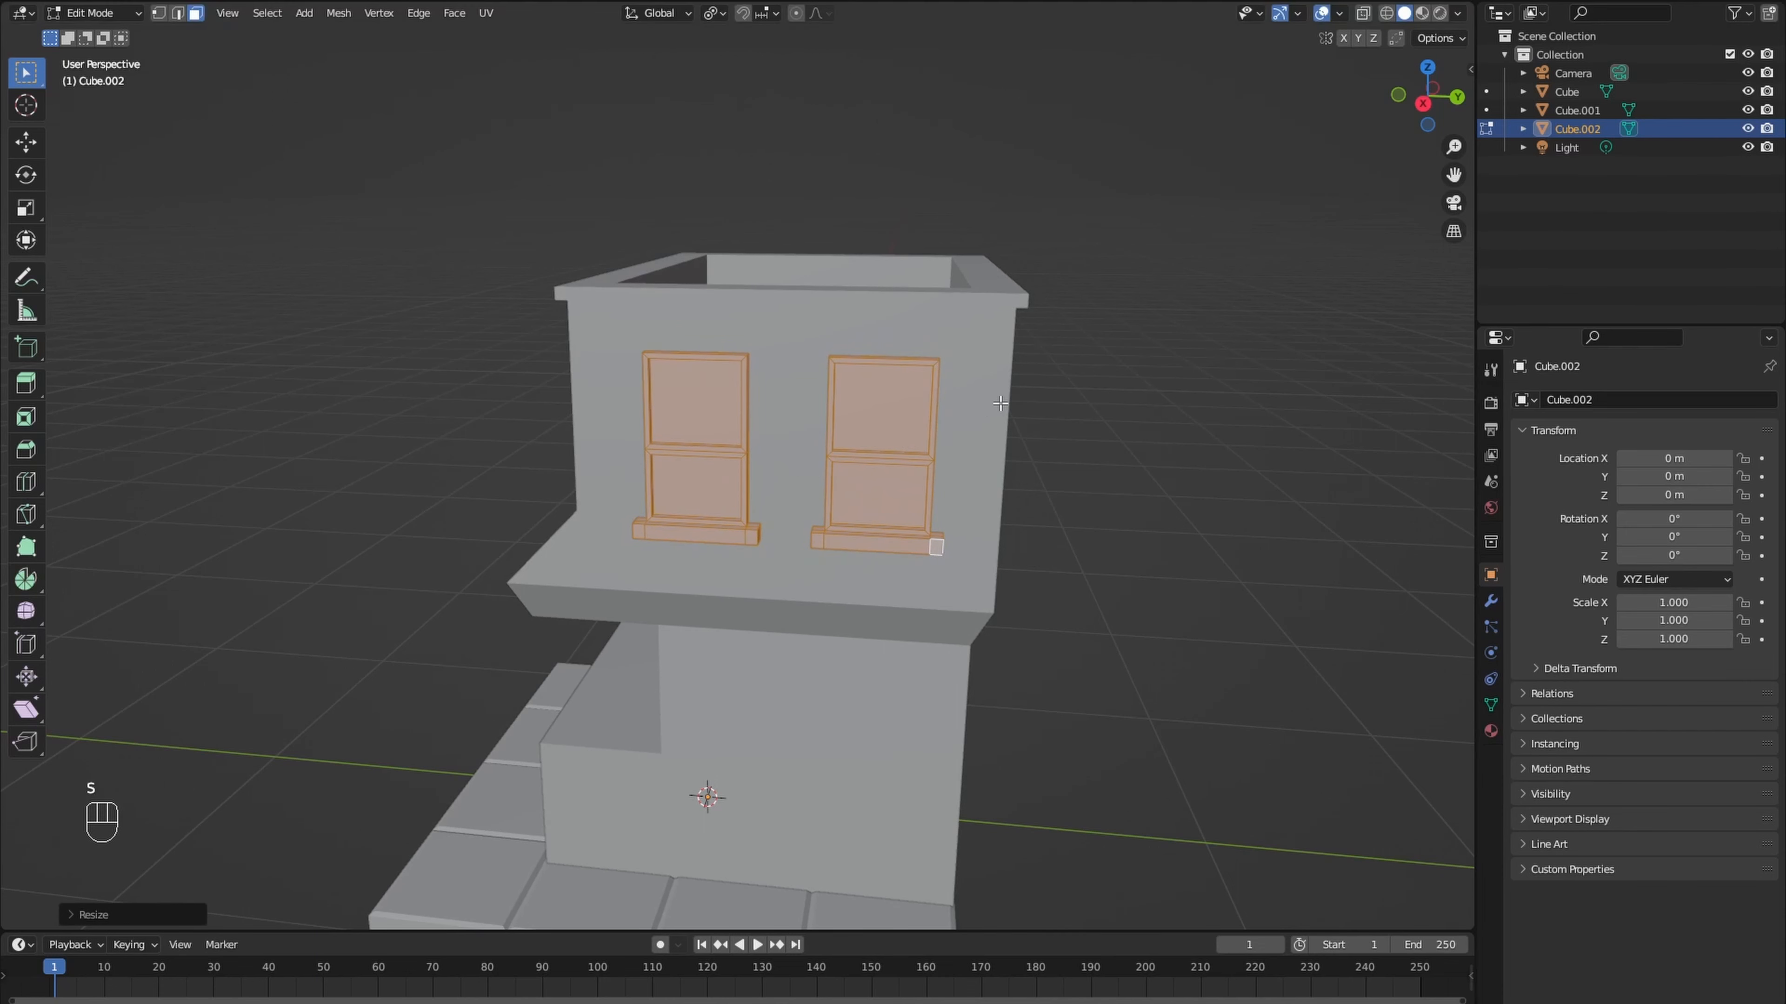
{"action": "key", "text": "g"}
{"action": "key", "text": "z"}
{"action": "left_click", "coordinate": [997, 386]}
- Extrude the narrow band of faces around the building's counter edge outward along their normals about 0.08 m
{"action": "middle_click_drag", "start_coordinate": [997, 386], "coordinate": [1103, 368]}
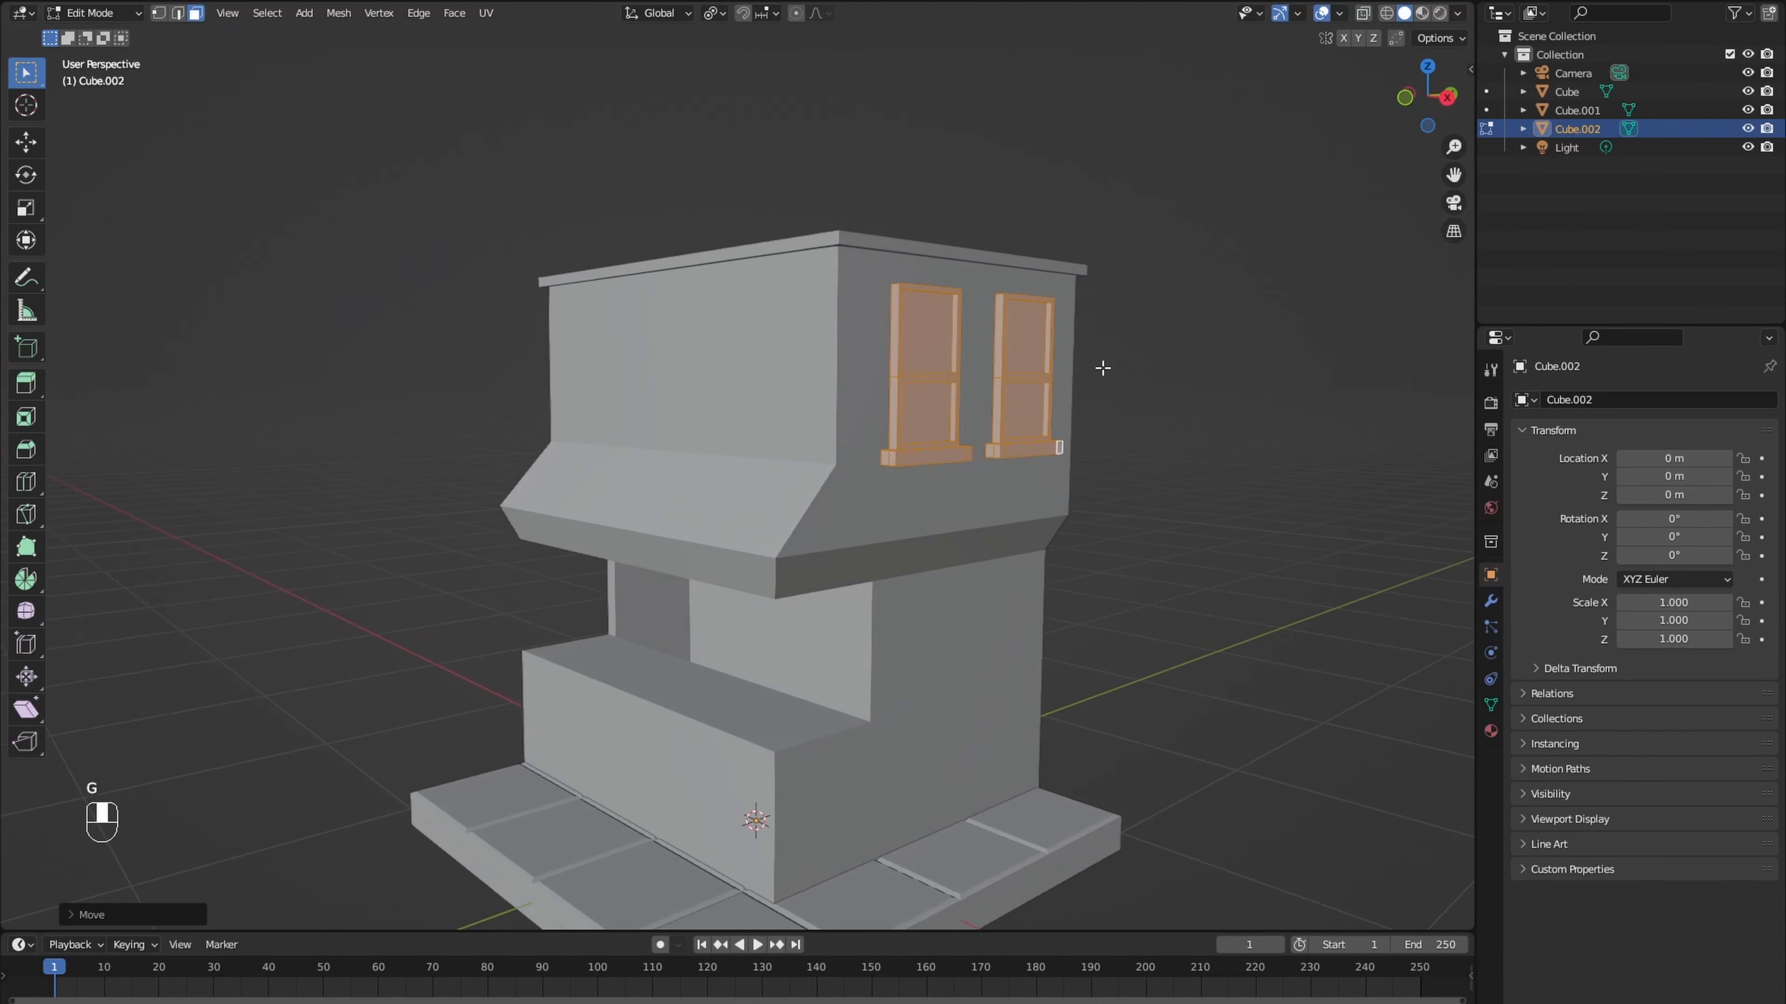
{"action": "key", "text": "Tab"}
{"action": "left_click", "coordinate": [912, 538]}
{"action": "key", "text": "Tab"}
{"action": "middle_click_drag", "start_coordinate": [912, 537], "coordinate": [811, 698]}
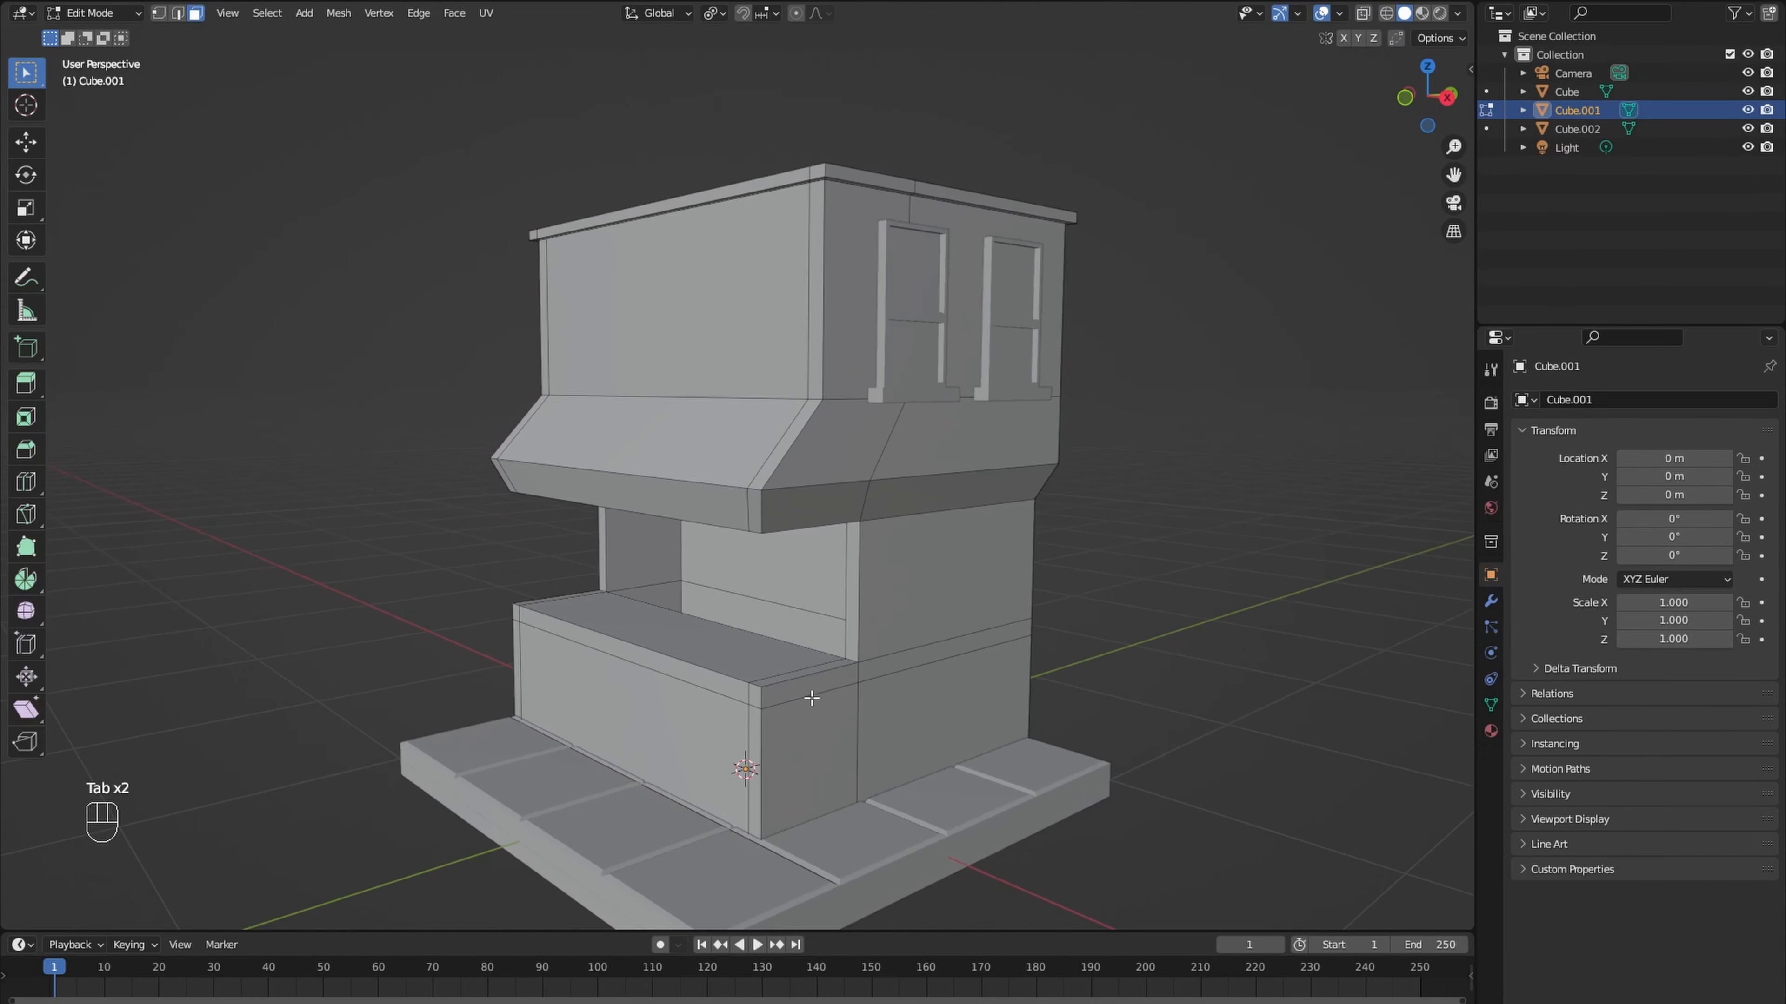
{"action": "left_click", "coordinate": [701, 685], "text": "ctrl"}
{"action": "middle_click_drag", "start_coordinate": [700, 685], "coordinate": [731, 682]}
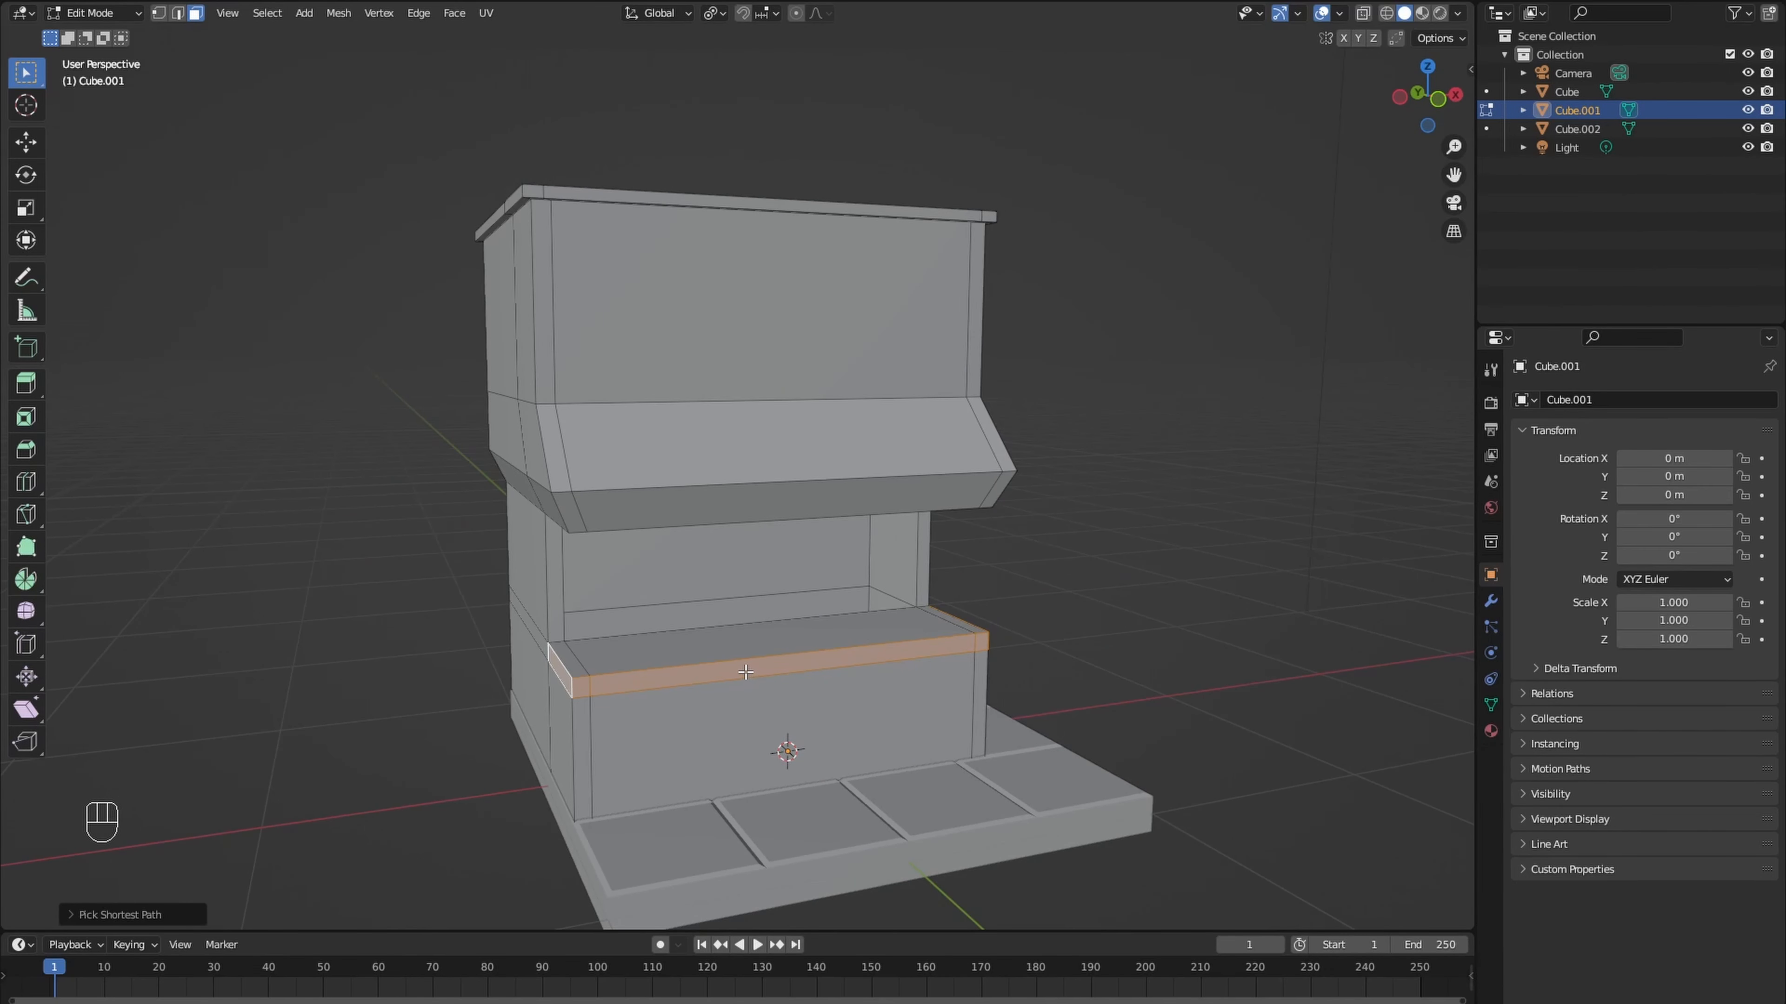
{"action": "key", "text": "alt+e"}
{"action": "left_click", "coordinate": [742, 654]}
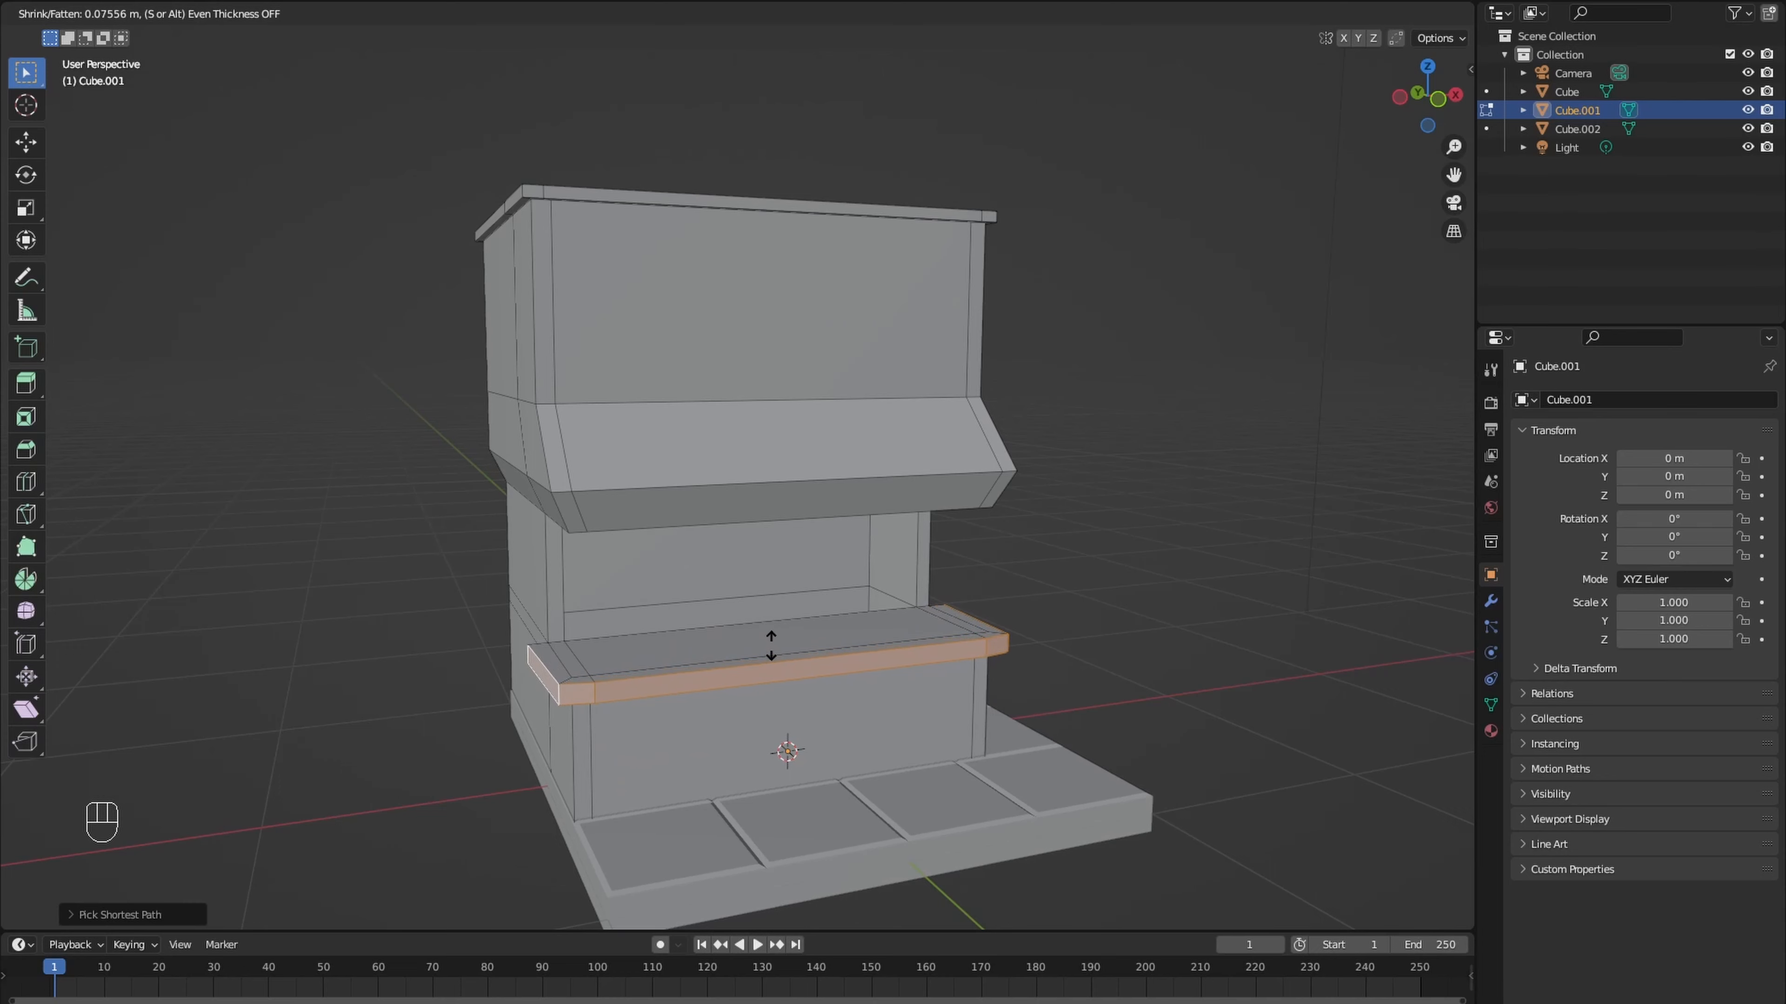
{"action": "left_click", "coordinate": [770, 645]}
- Flatten the front faces of the counter ledge by scaling them to 0 along Y
{"action": "middle_click_drag", "start_coordinate": [770, 646], "coordinate": [702, 729]}
{"action": "left_click", "coordinate": [915, 701], "text": "ctrl"}
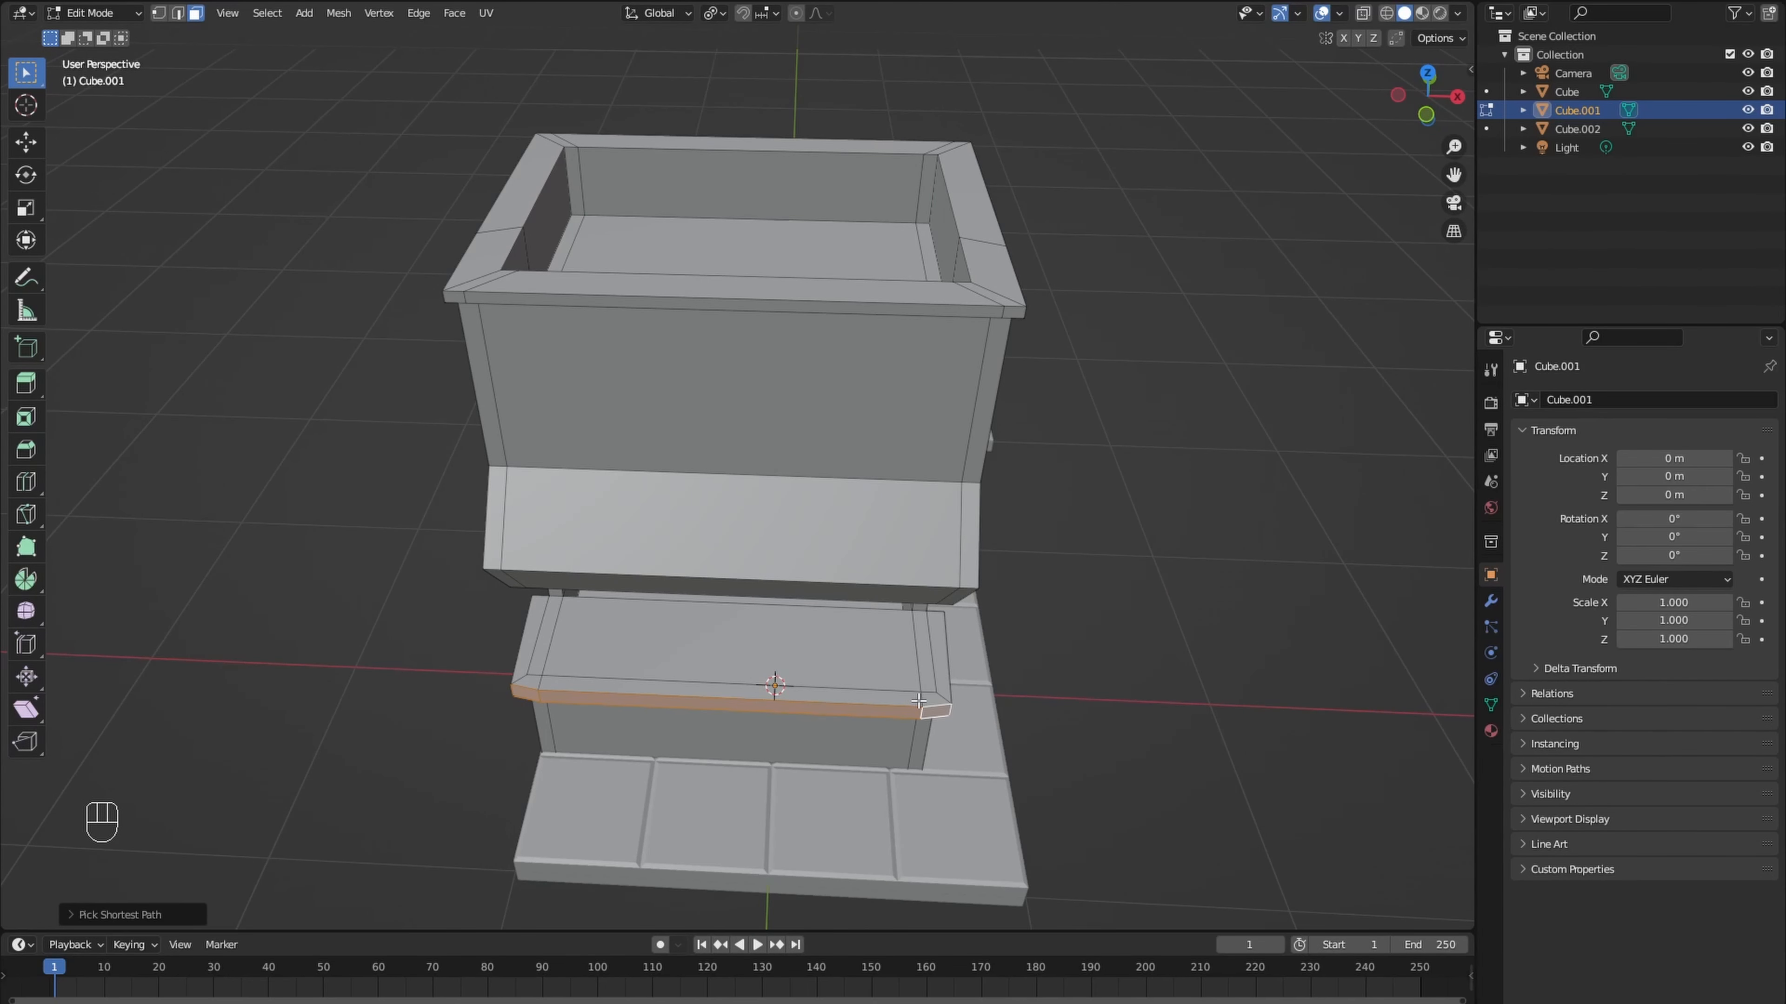
{"action": "key", "text": "s"}
{"action": "key", "text": "y"}
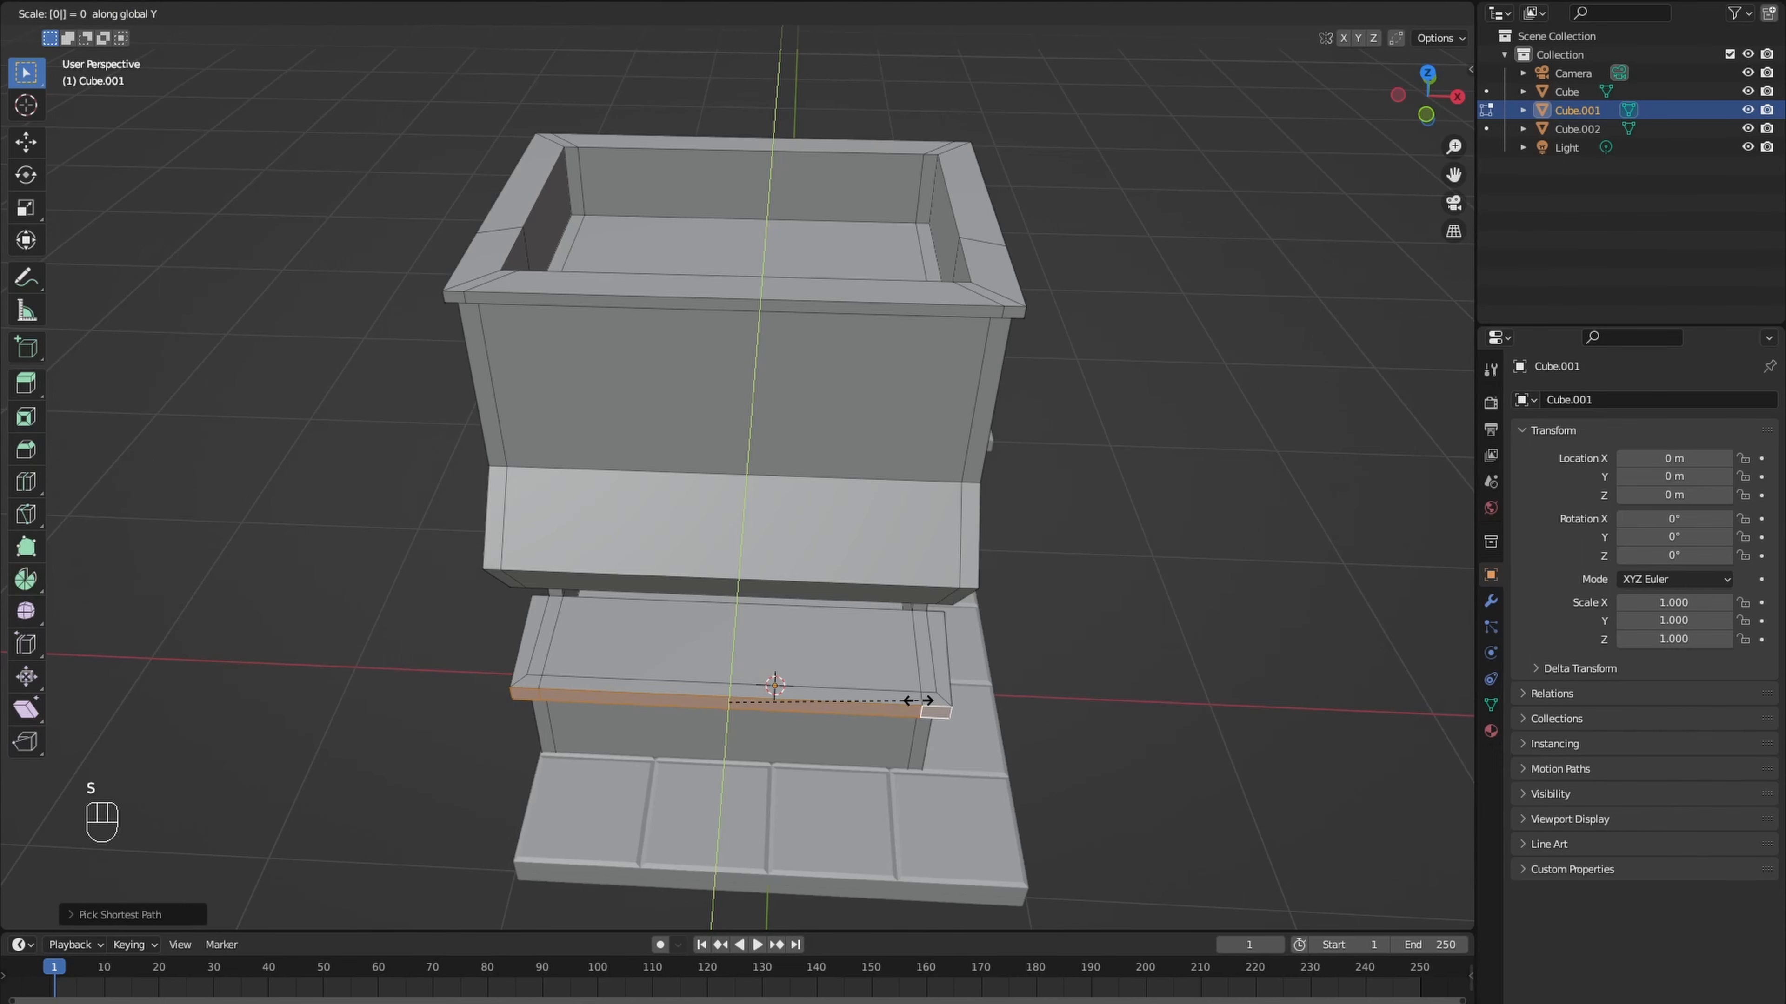
{"action": "left_click", "coordinate": [928, 700]}
- Flatten the counter ledge's end on the windowed side by scaling it to 0 along X
{"action": "middle_click_drag", "start_coordinate": [929, 701], "coordinate": [998, 714]}
{"action": "key", "text": "s"}
{"action": "key", "text": "x"}
{"action": "key", "text": "0"}
{"action": "left_click", "coordinate": [845, 724]}
- Flatten the counter ledge's opposite end by scaling it to 0 along X, and return to Object Mode
{"action": "left_click", "coordinate": [655, 753]}
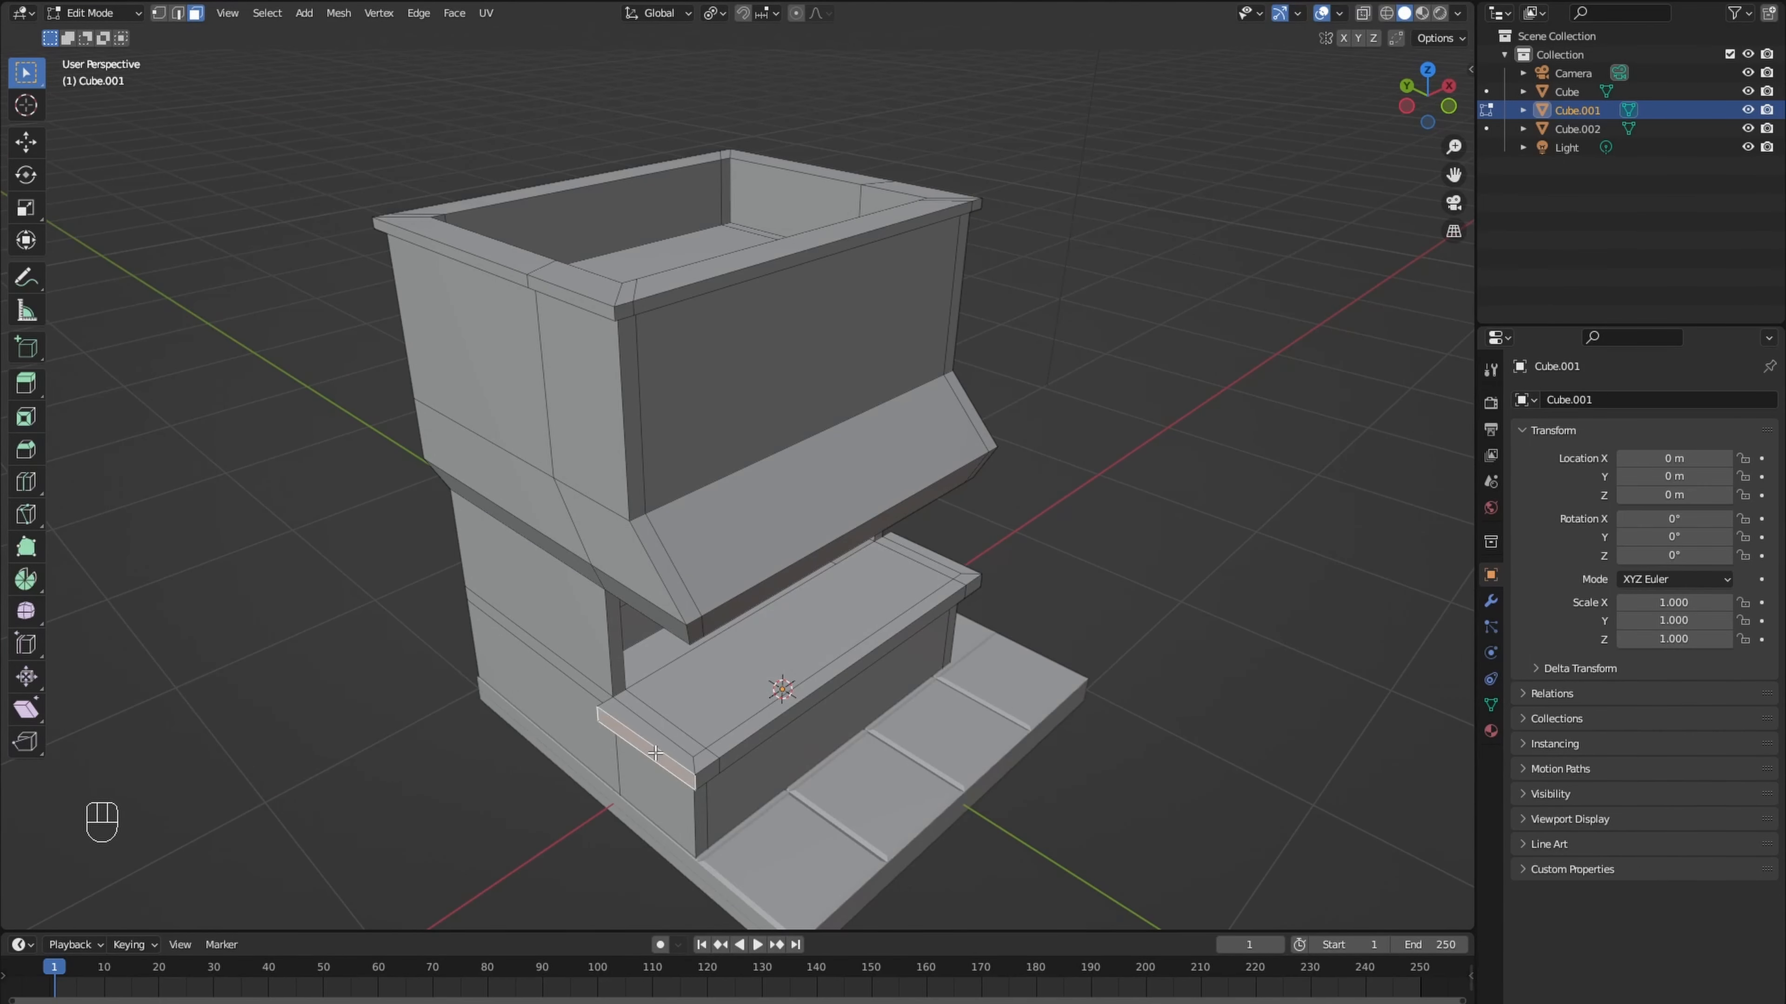
{"action": "key", "text": "s"}
{"action": "key", "text": "x"}
{"action": "key", "text": "0"}
{"action": "left_click", "coordinate": [656, 752]}
{"action": "middle_click_drag", "start_coordinate": [779, 729], "coordinate": [580, 687]}
{"action": "scroll", "coordinate": [585, 700], "scroll_direction": "down", "scroll_amount": 2}
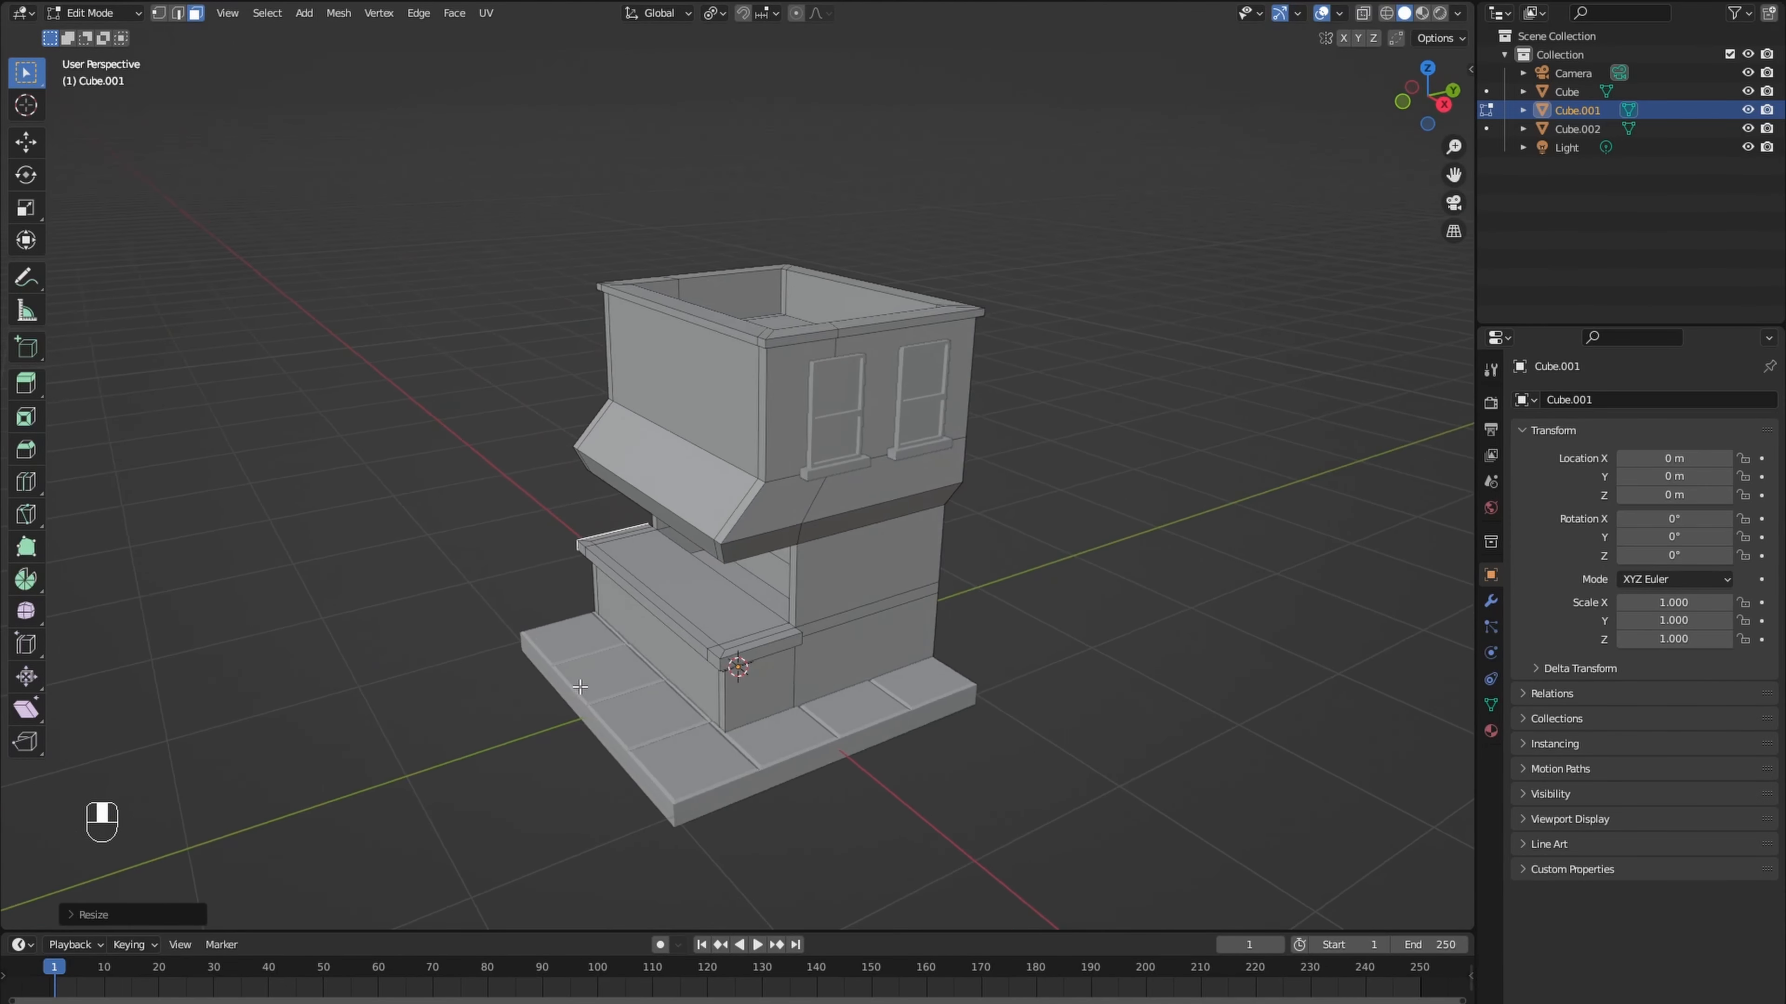
{"action": "key", "text": "Tab"}
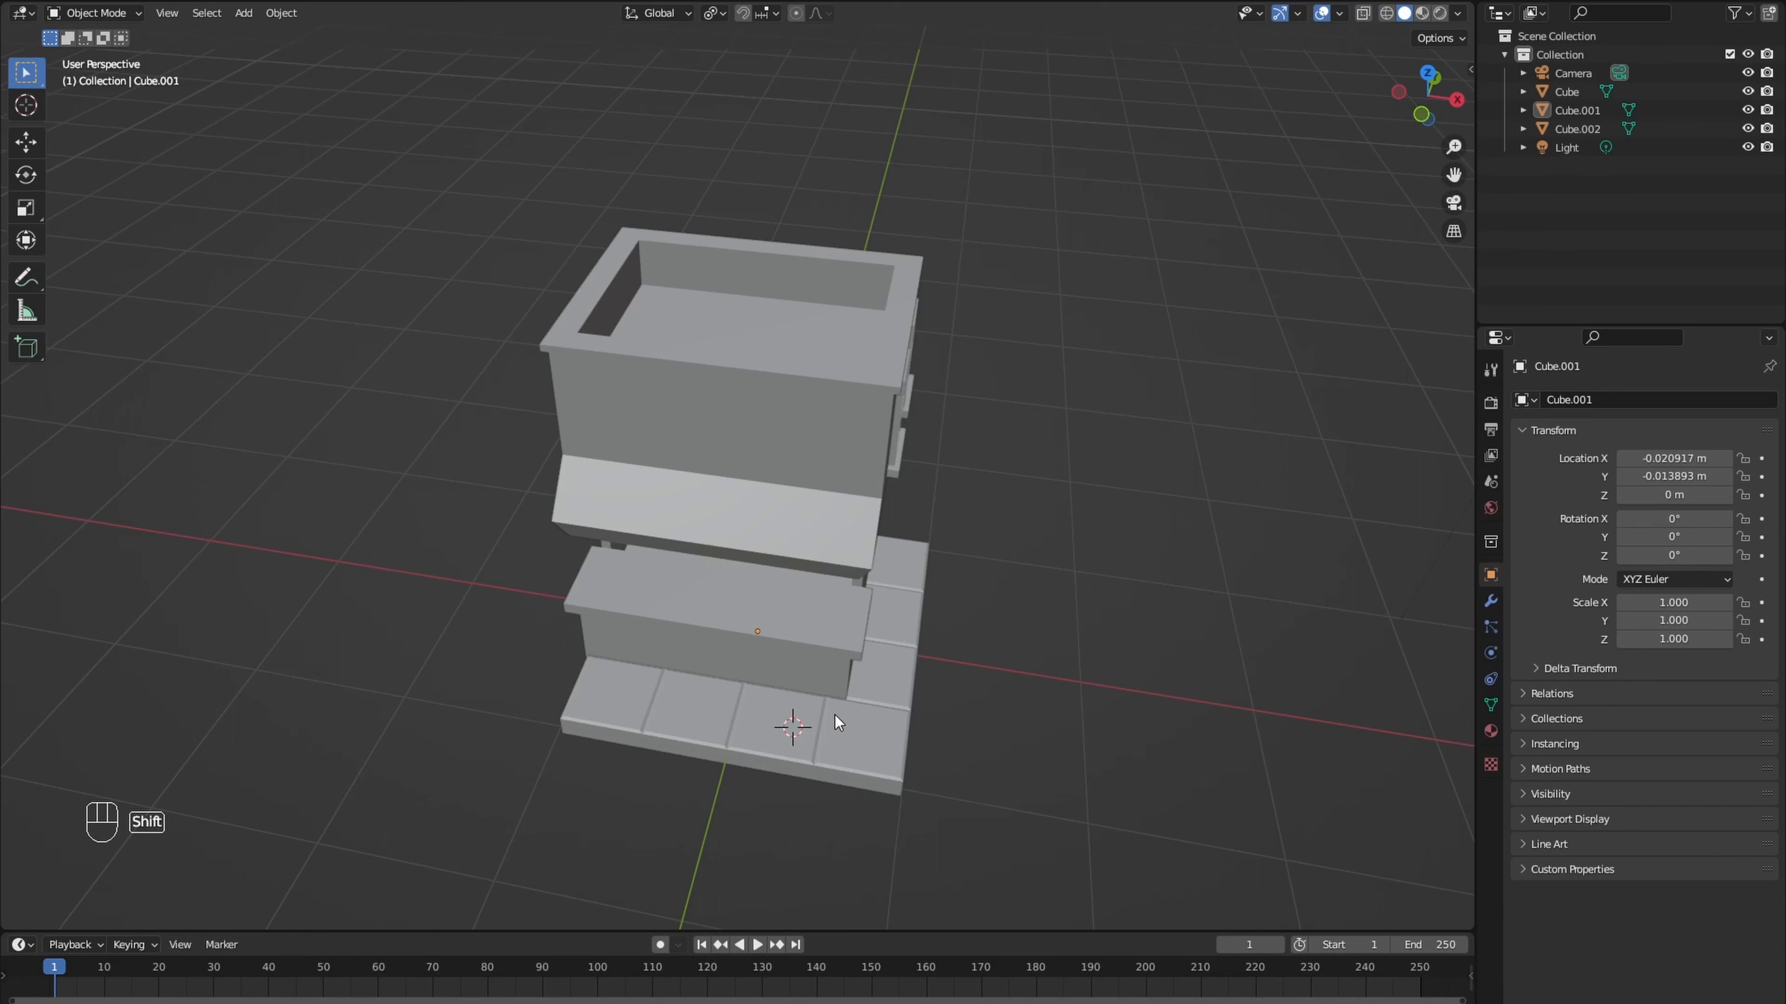
- Add a cylinder on the front tiles, scale its mesh to about 0.06 and flatten it along Z into a disc
{"action": "key", "text": "shift+a"}
{"action": "mouse_move", "coordinate": [819, 650]}
{"action": "left_click", "coordinate": [926, 738]}
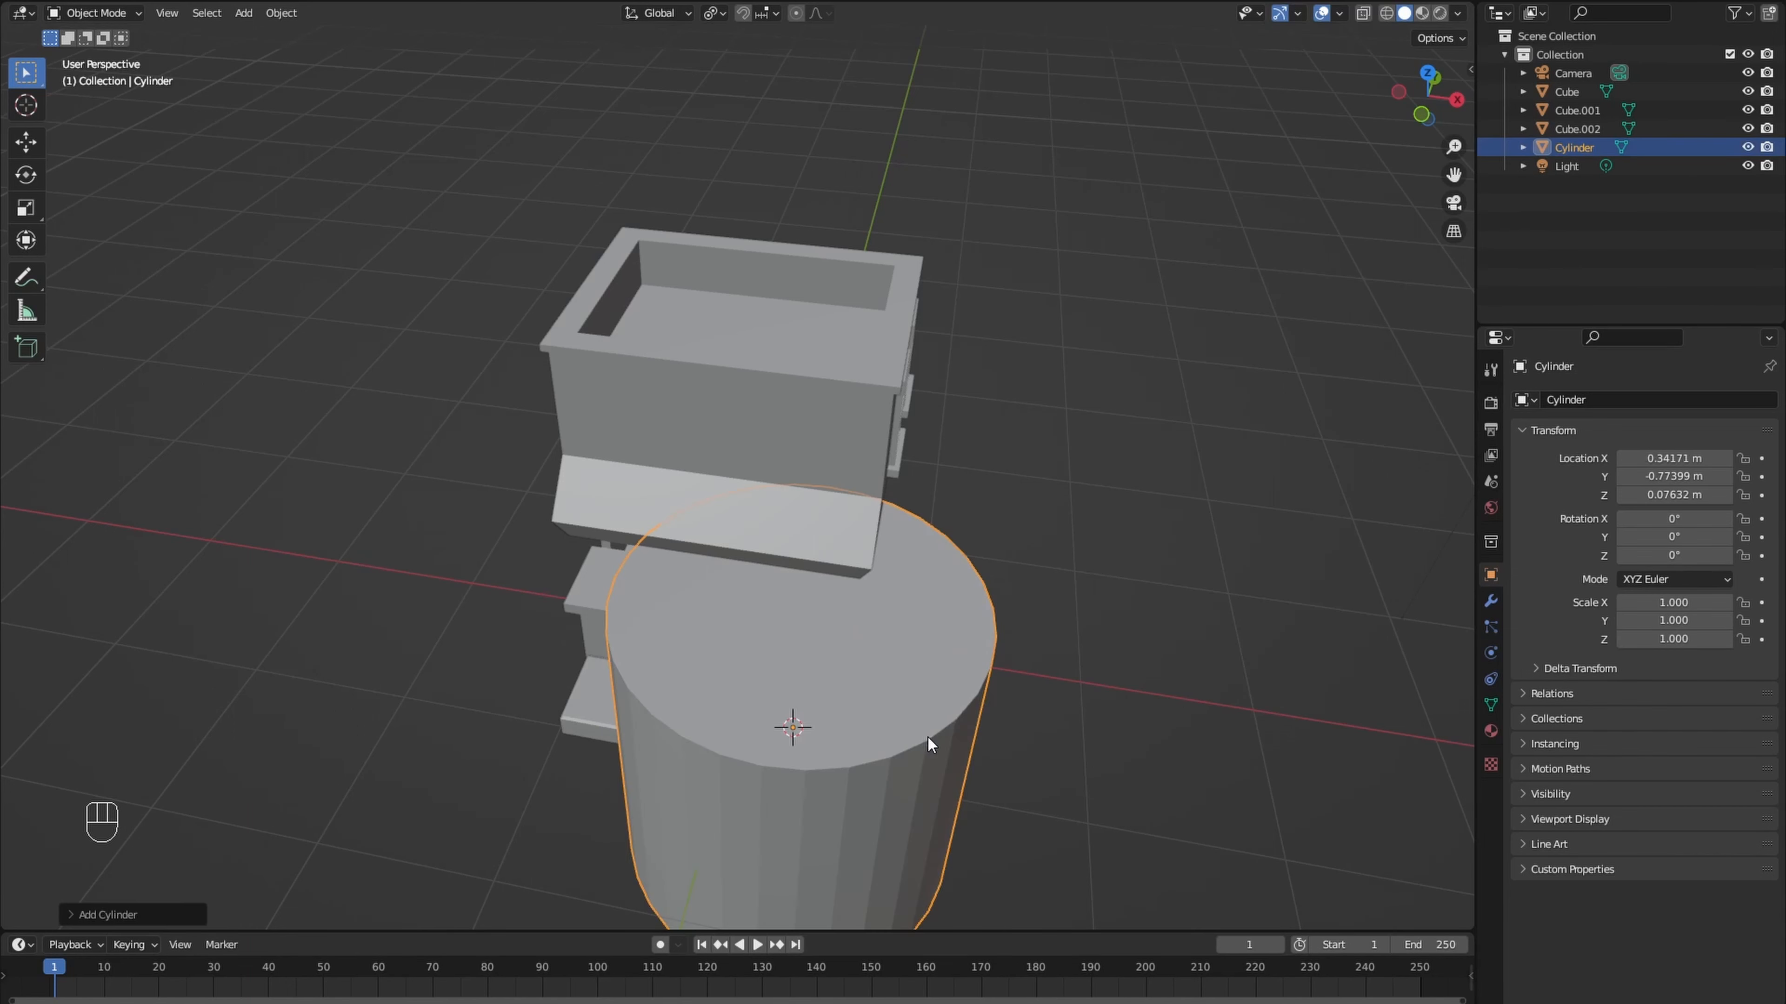
{"action": "key", "text": "Tab"}
{"action": "key", "text": "s"}
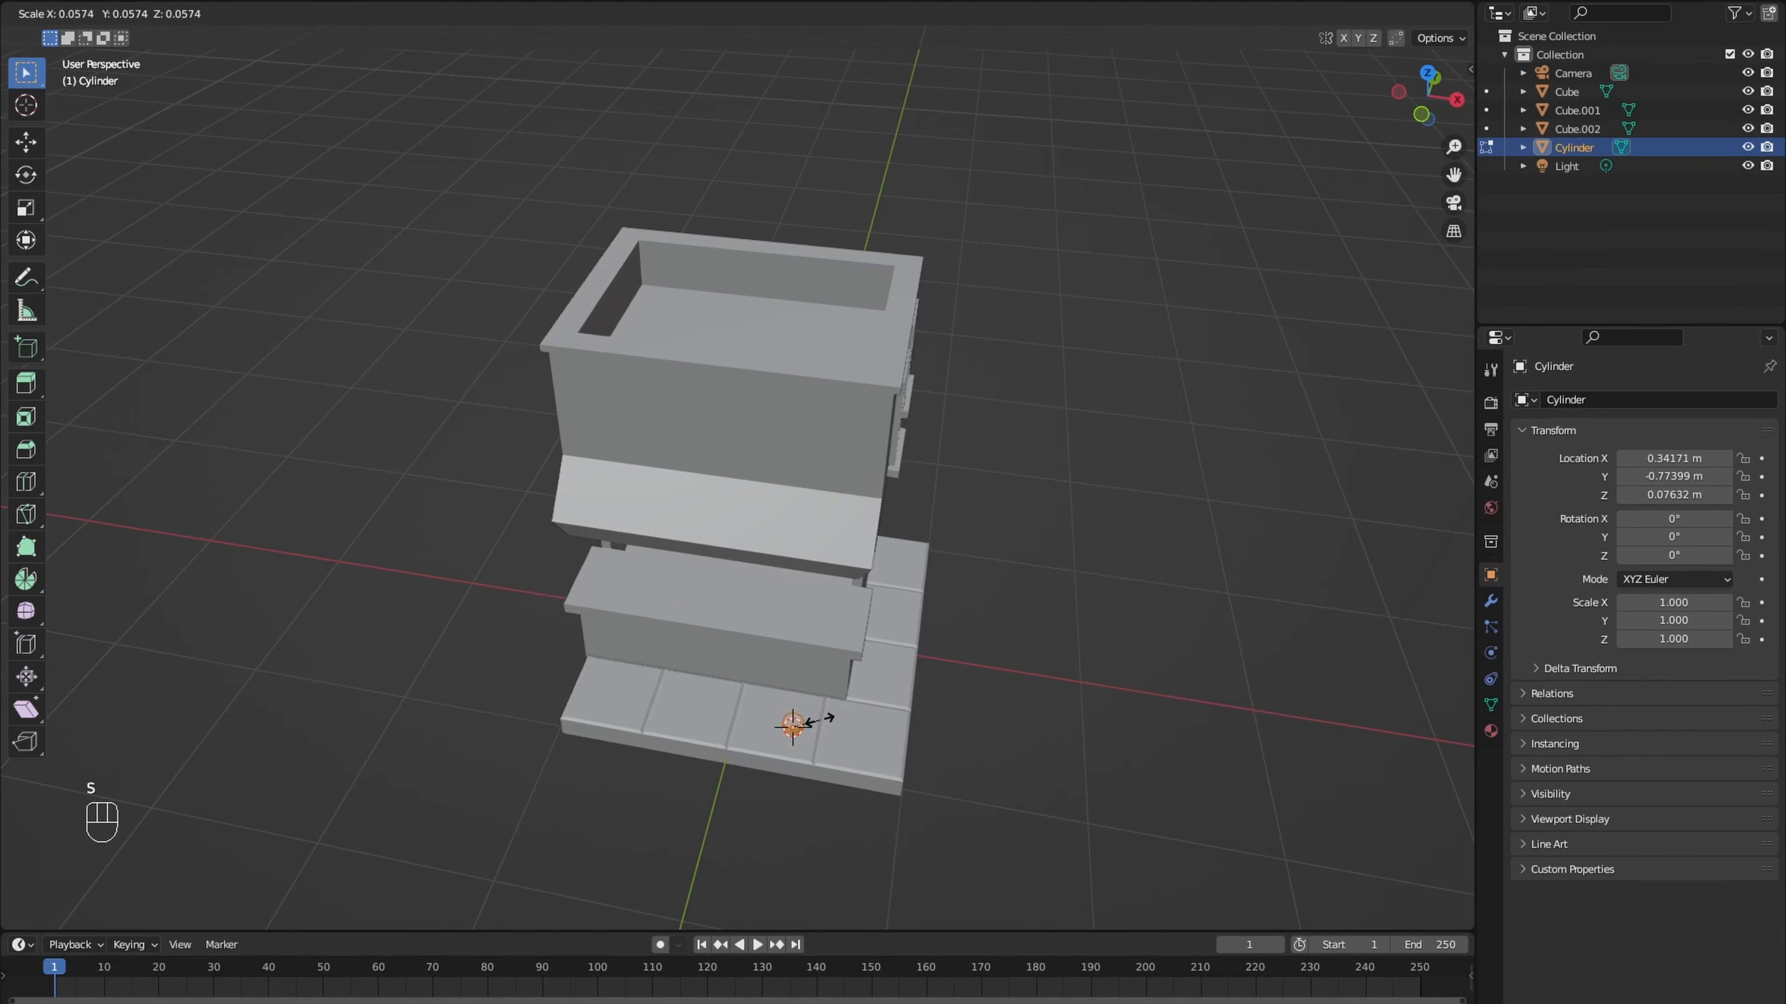
{"action": "left_click", "coordinate": [834, 722]}
{"action": "key", "text": "s"}
{"action": "key", "text": "z"}
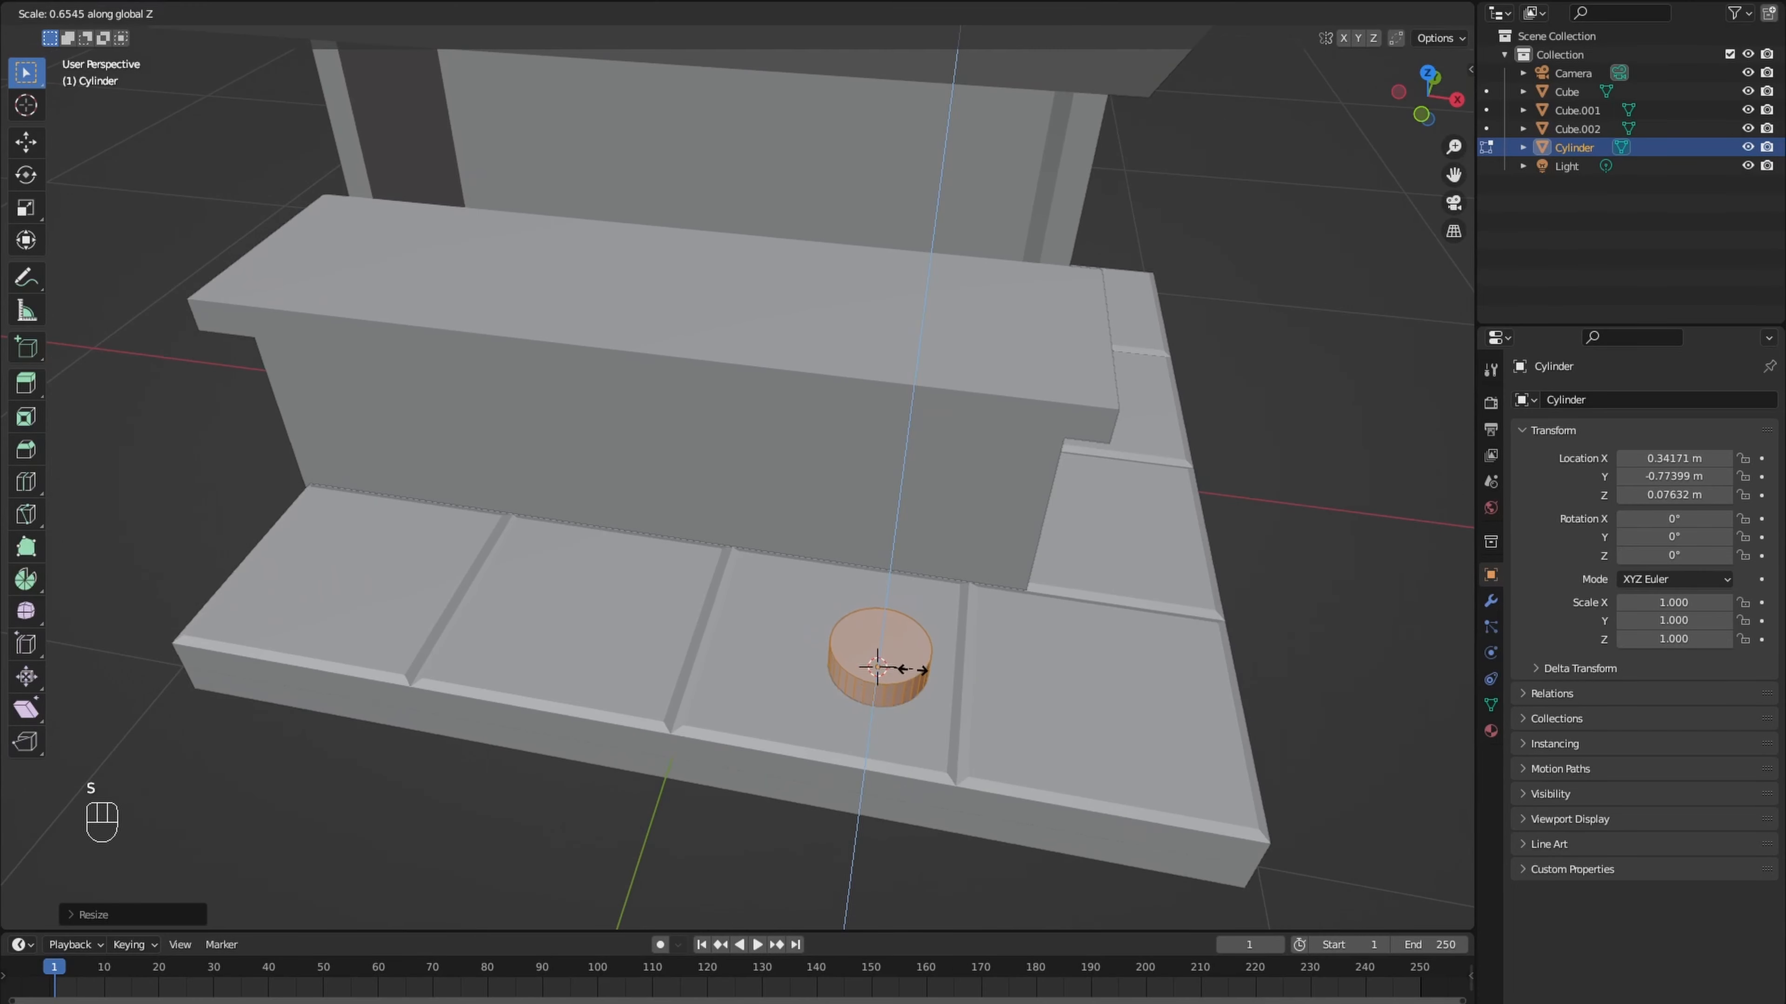
{"action": "left_click", "coordinate": [907, 677]}
- Extrude the disc's top face slightly upward and scale it to about 0.23 to form a tapered stool base
{"action": "left_click", "coordinate": [905, 676]}
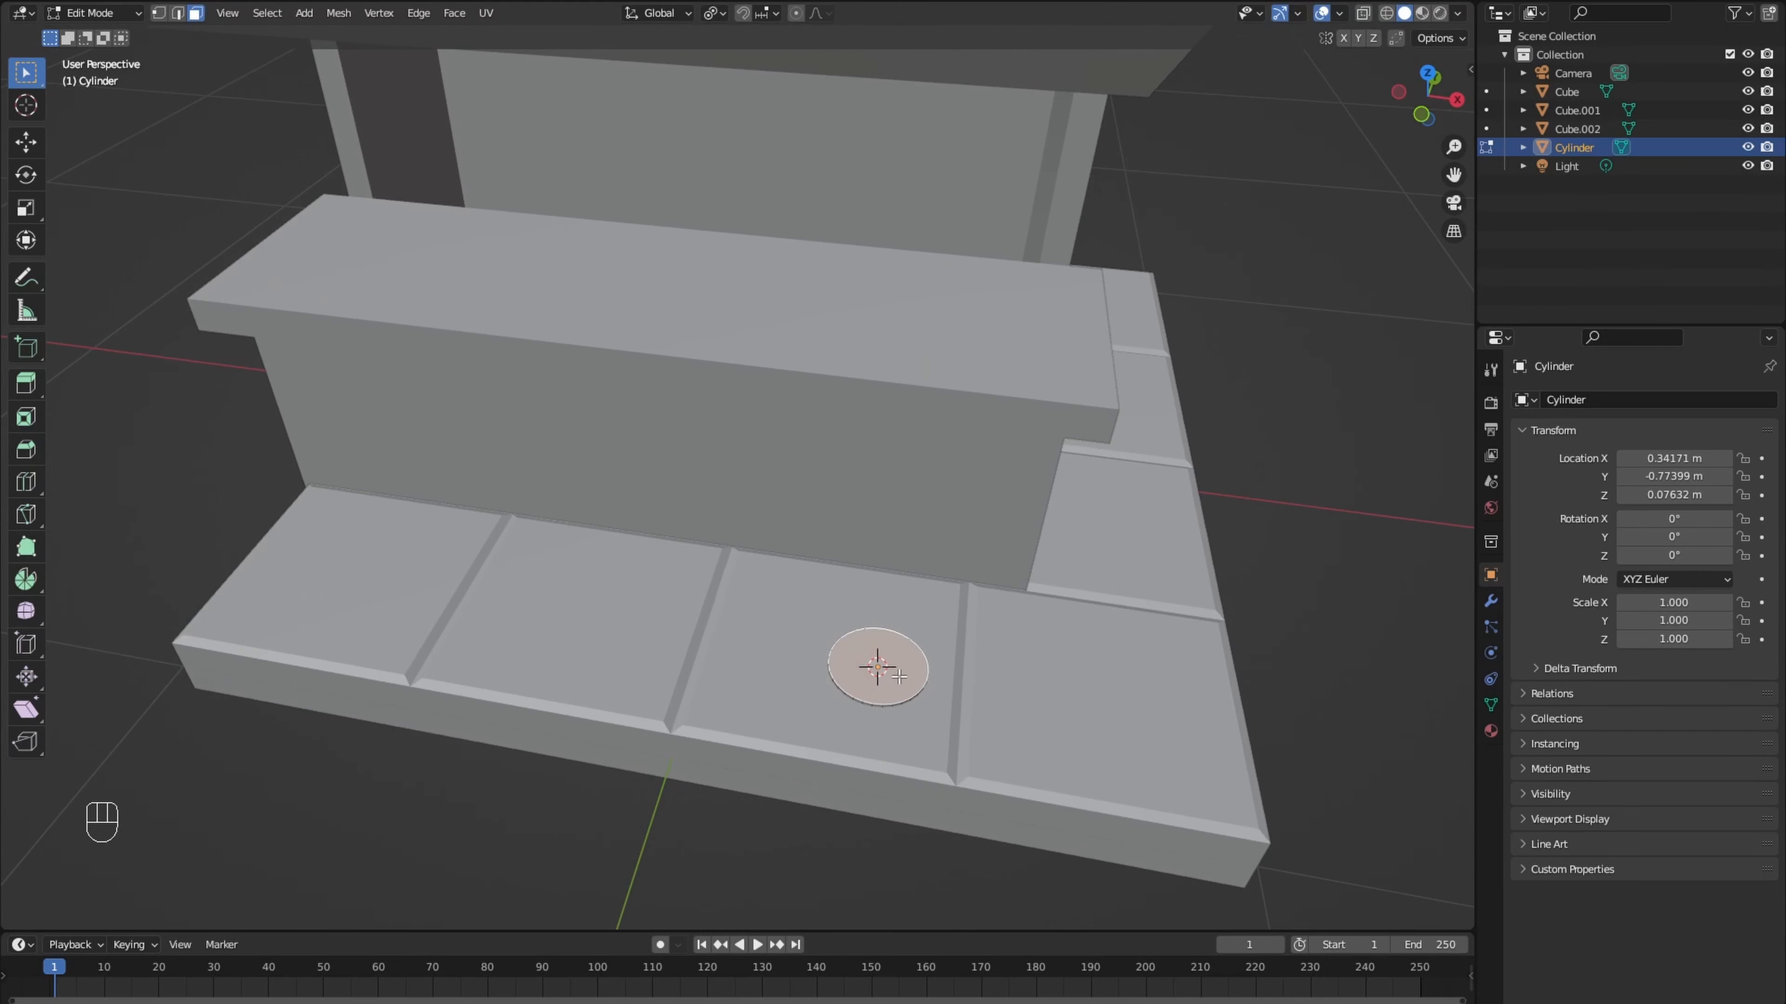
{"action": "key", "text": "e"}
{"action": "left_click", "coordinate": [908, 661]}
{"action": "key", "text": "s"}
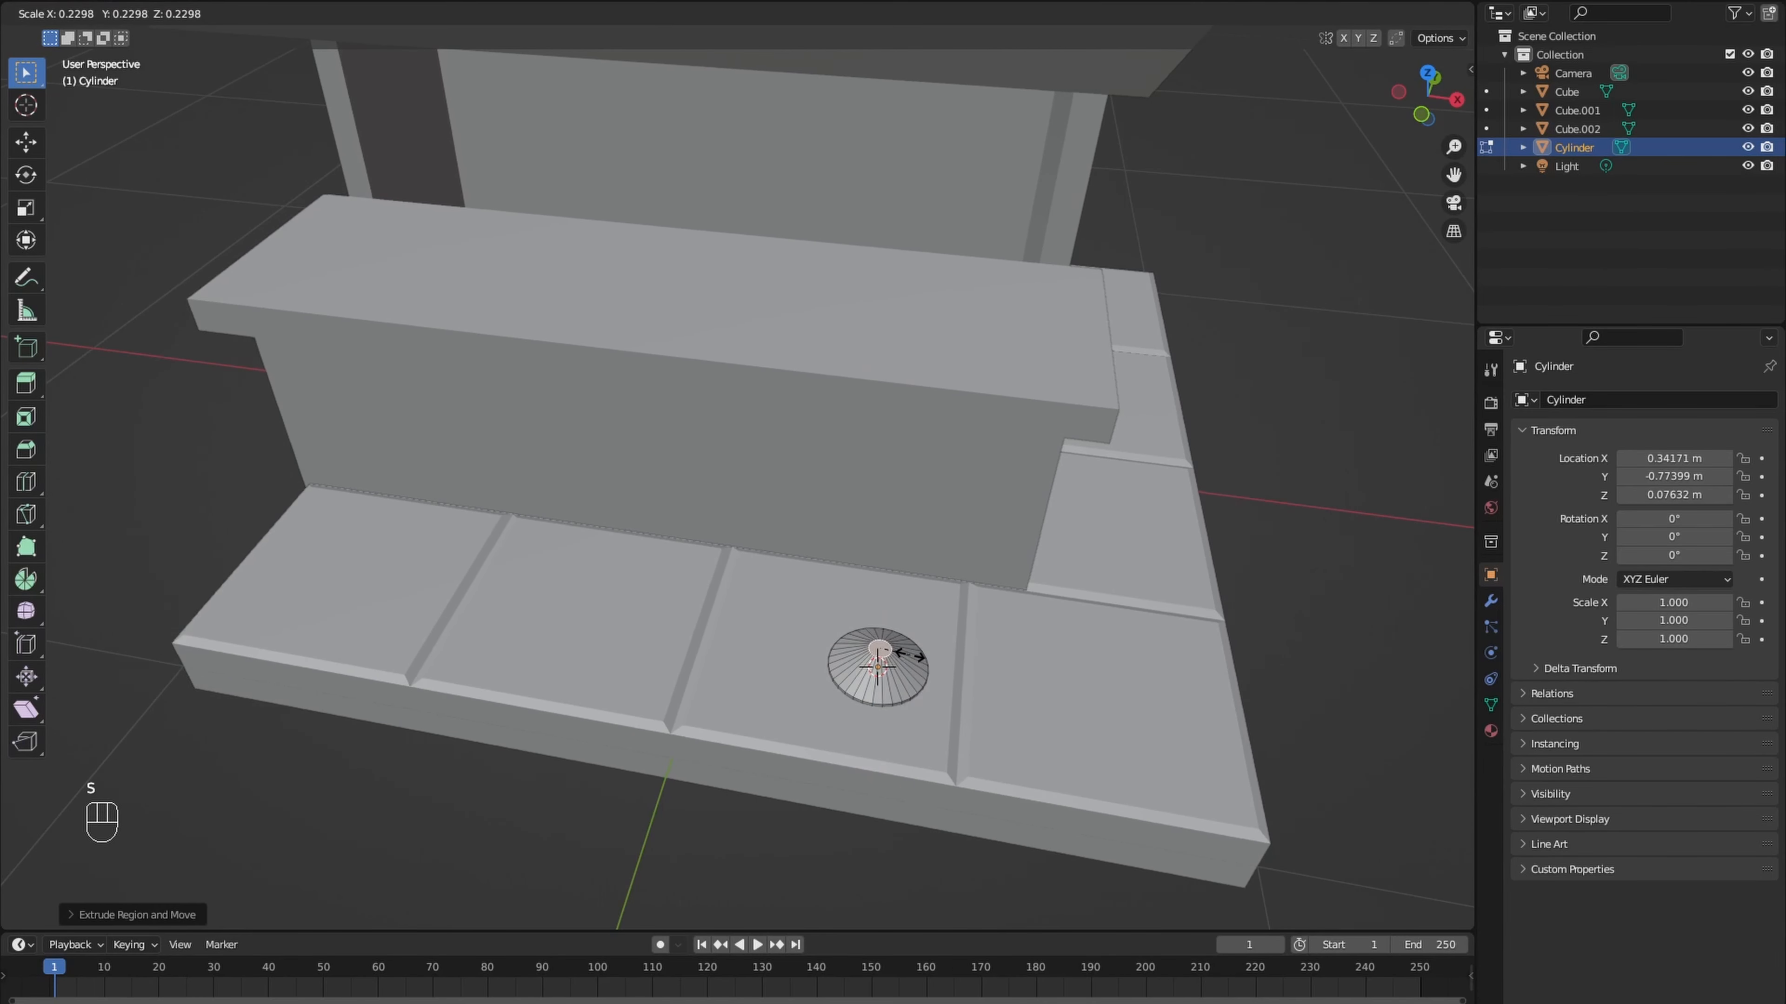
{"action": "left_click", "coordinate": [906, 654]}
- Extrude the small top face upward about 0.31 m into a stool stem and adjust its height
{"action": "key", "text": "e"}
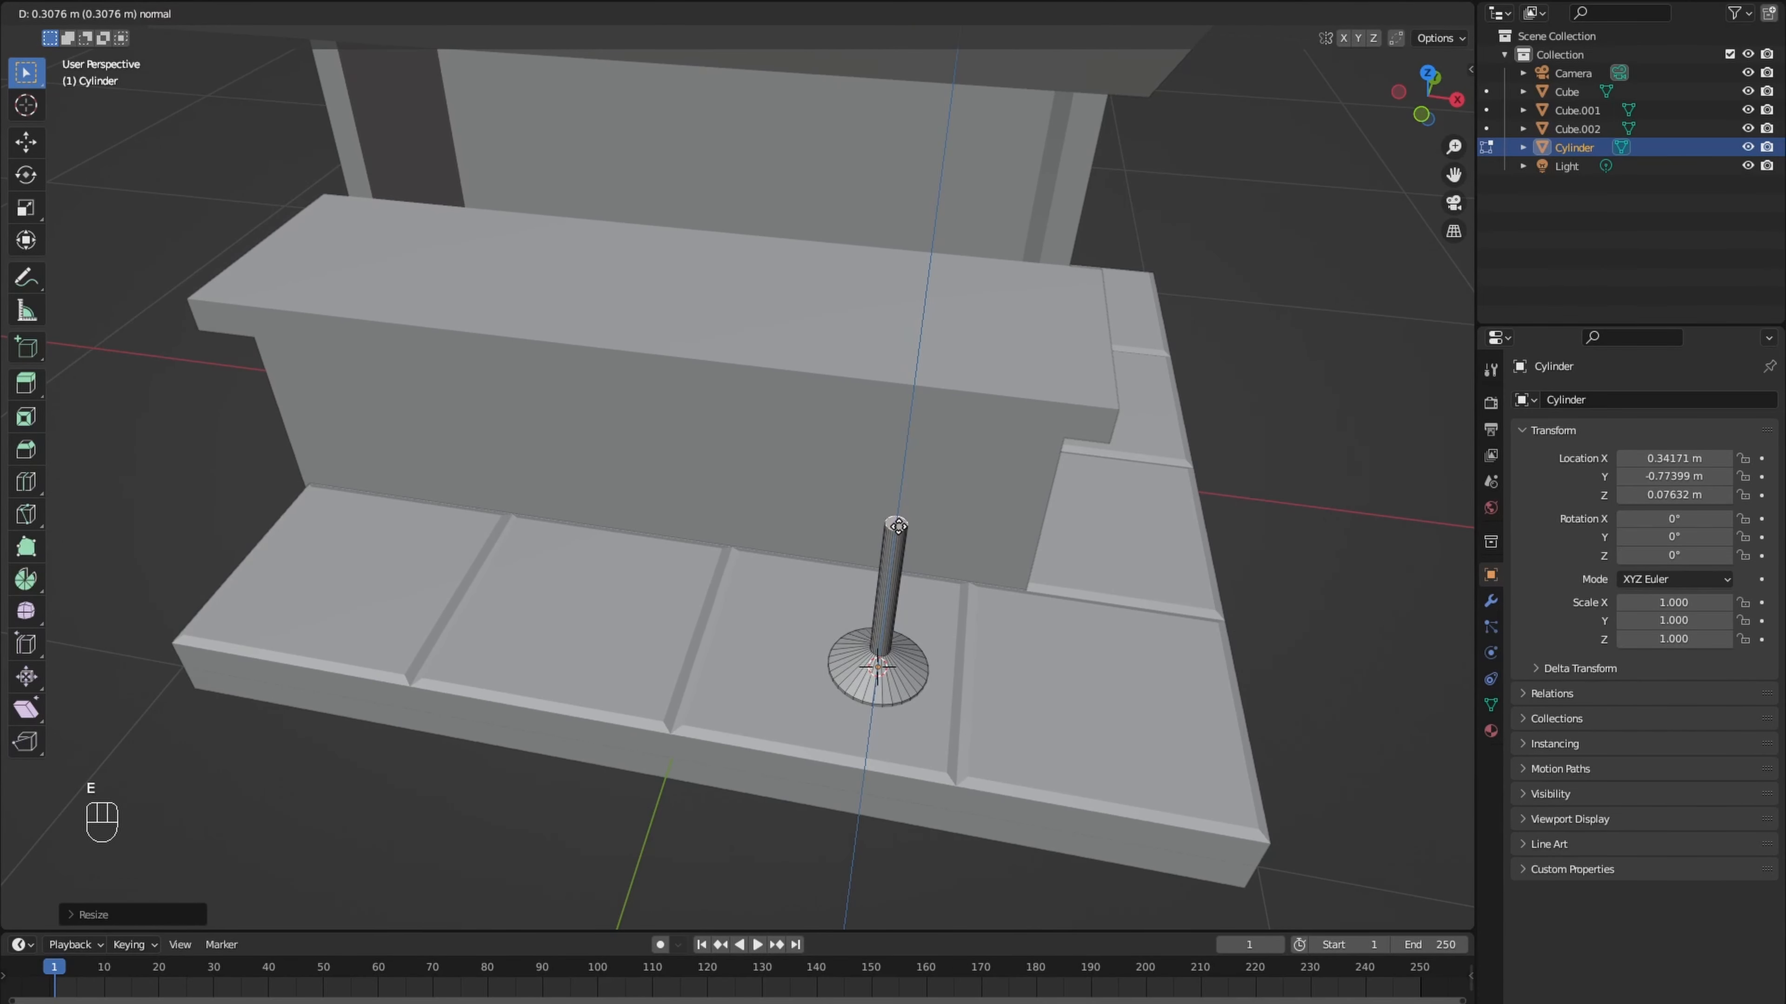
{"action": "left_click", "coordinate": [898, 526]}
{"action": "middle_click_drag", "start_coordinate": [897, 526], "coordinate": [889, 513]}
{"action": "key", "text": "g"}
{"action": "left_click", "coordinate": [880, 535]}
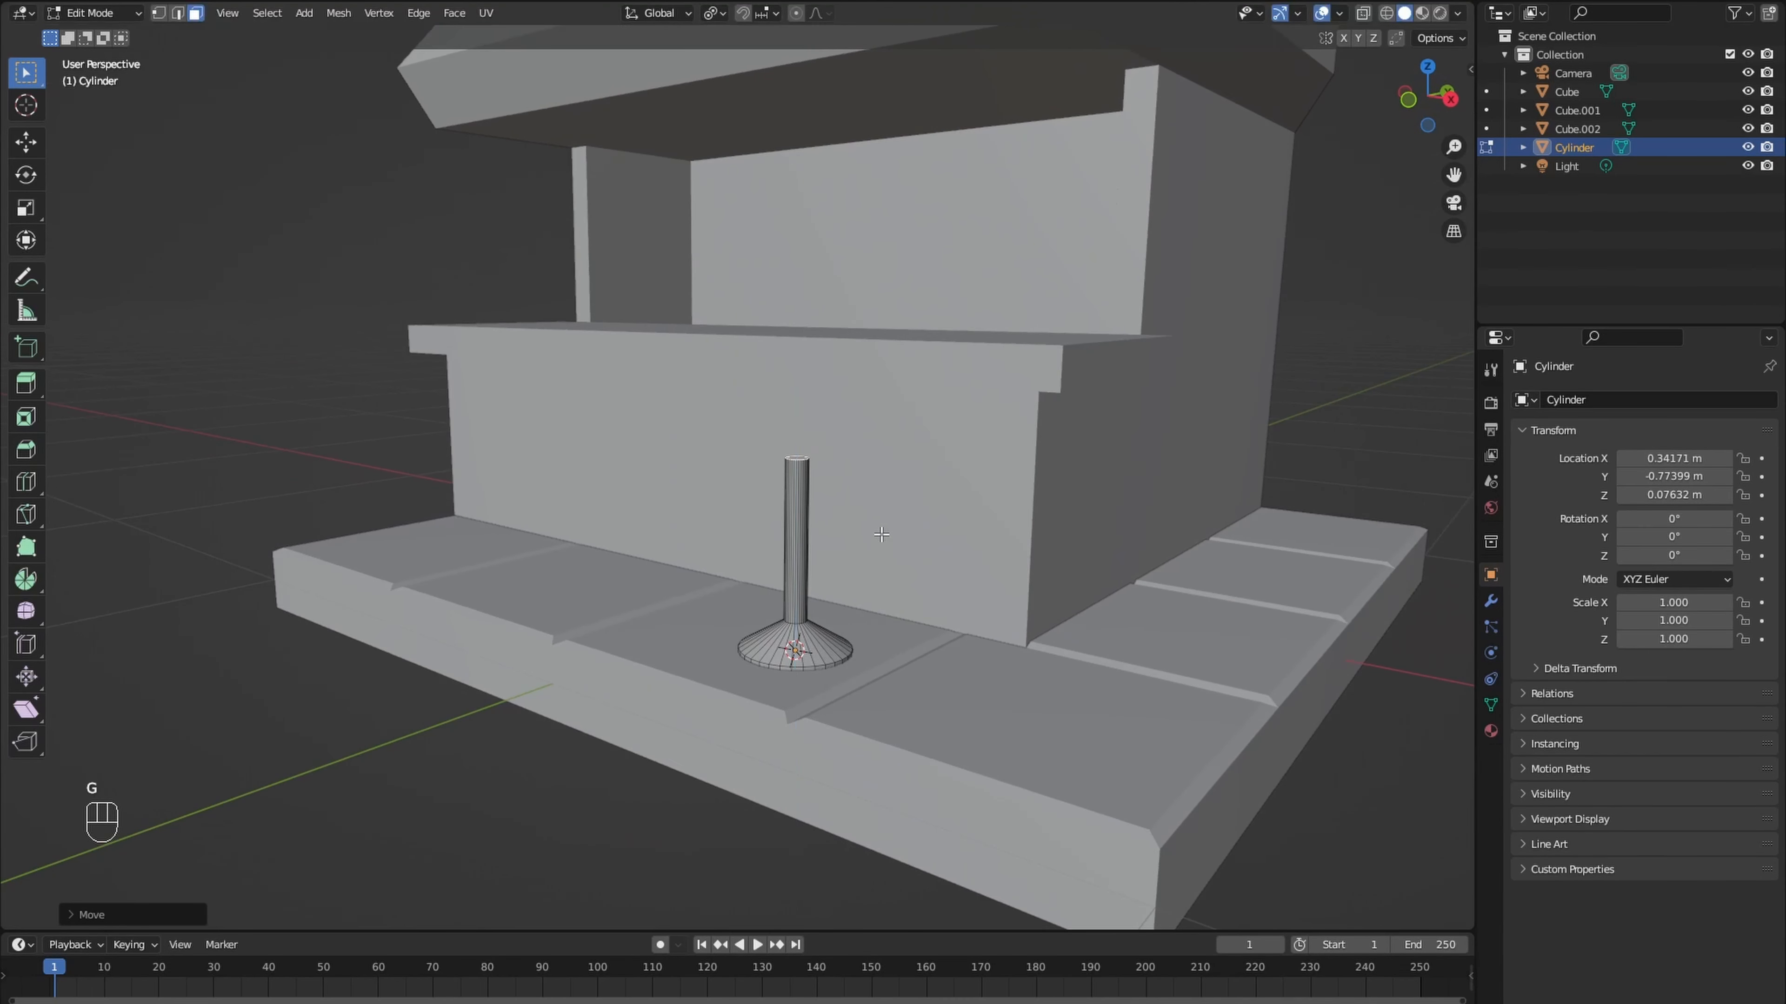
- Extrude the stem's top face scaled up about 6.25 times, raise it about 0.04 m as the seat, and return to Object Mode
{"action": "key", "text": "e"}
{"action": "key", "text": "s"}
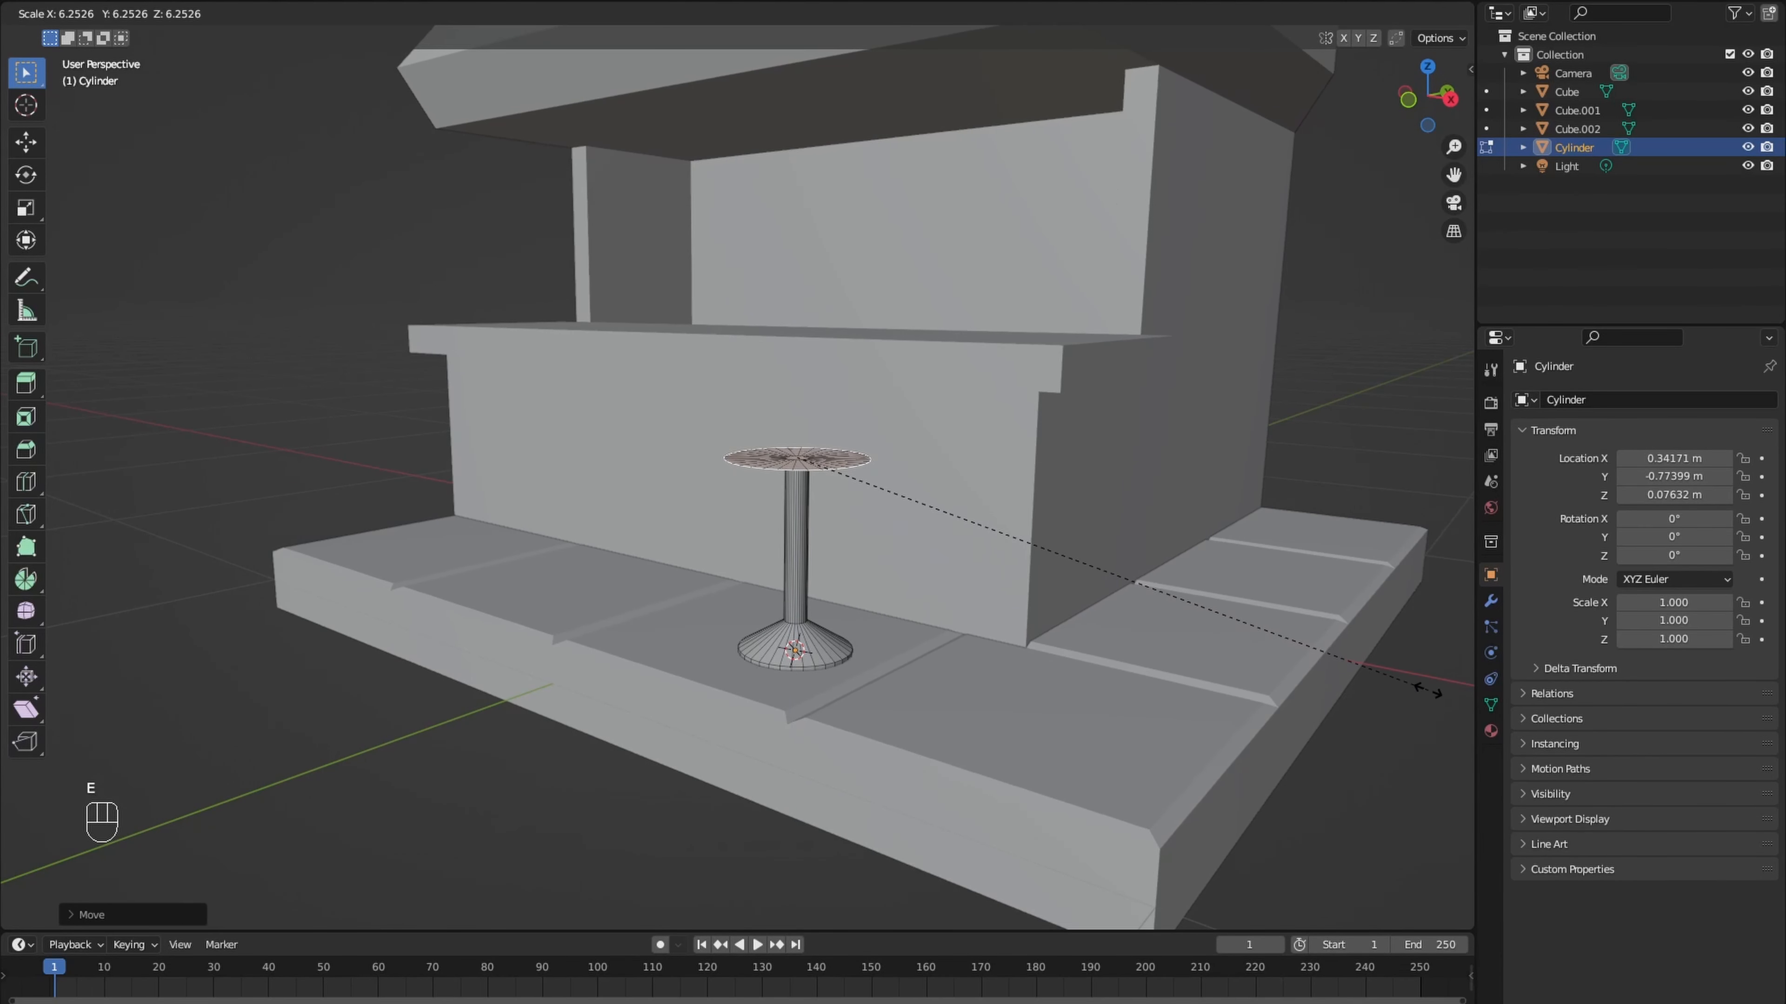
{"action": "left_click", "coordinate": [1428, 689]}
{"action": "key", "text": "e"}
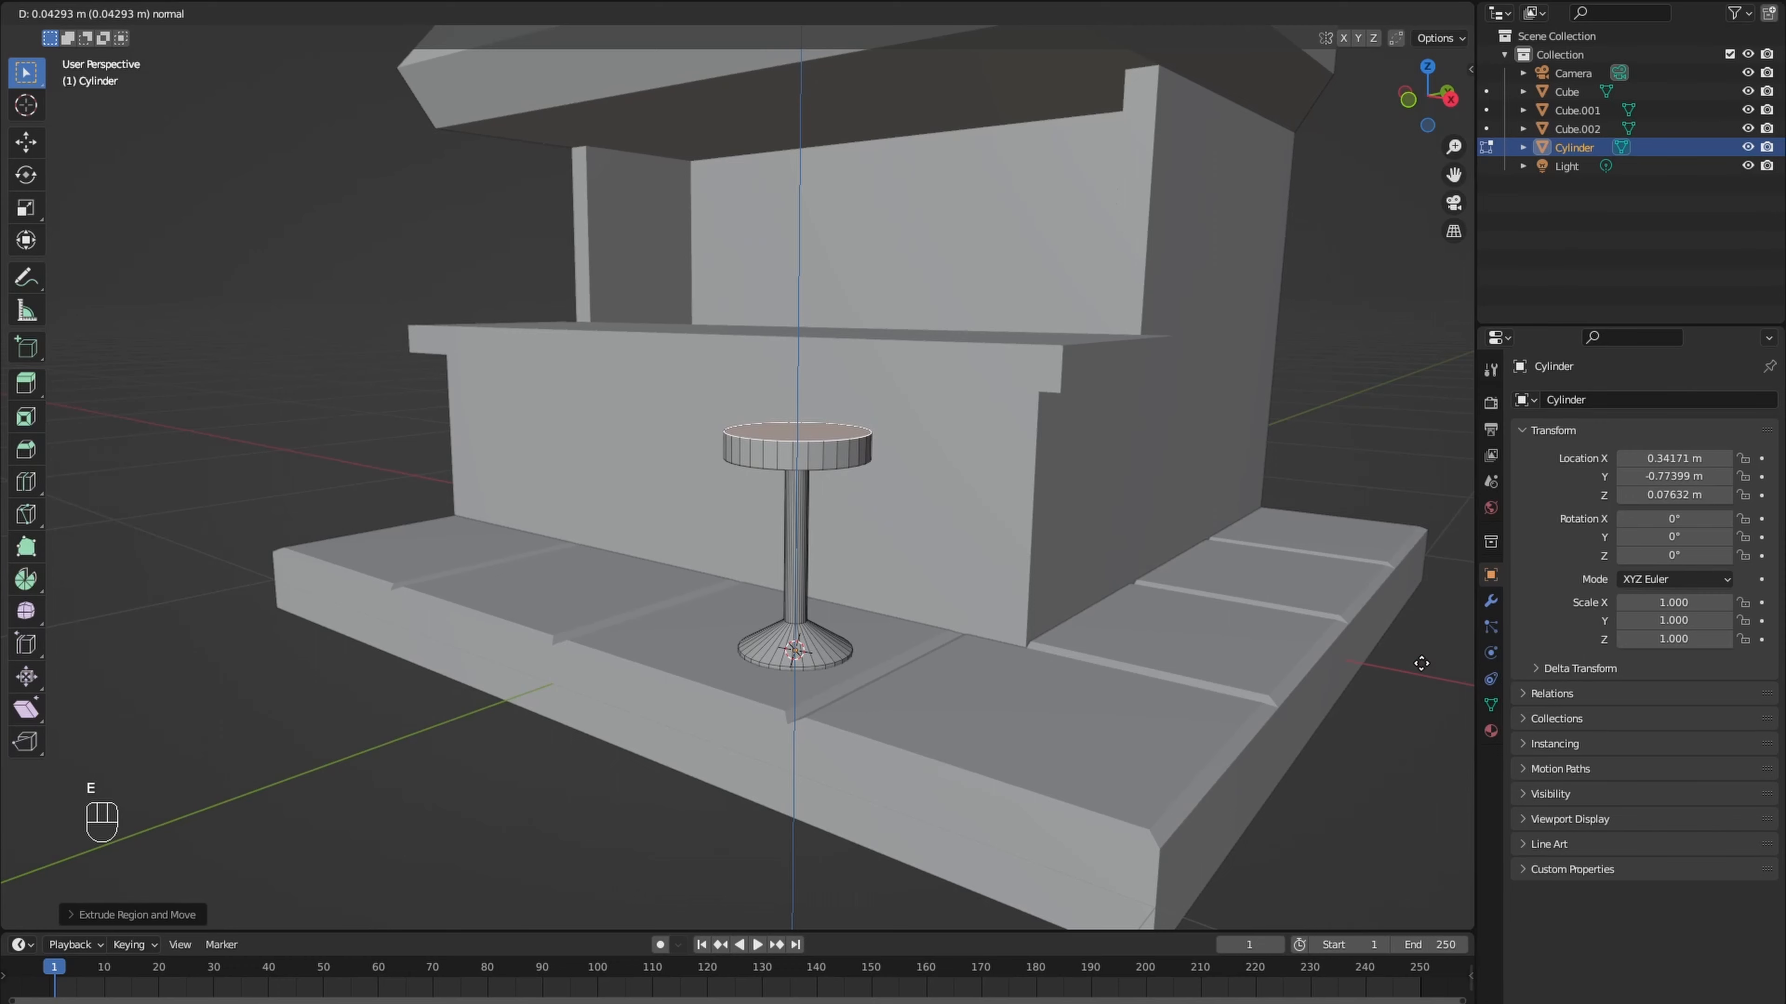
{"action": "left_click", "coordinate": [1421, 663]}
{"action": "middle_click_drag", "start_coordinate": [1421, 663], "coordinate": [910, 600]}
{"action": "key", "text": "Tab"}
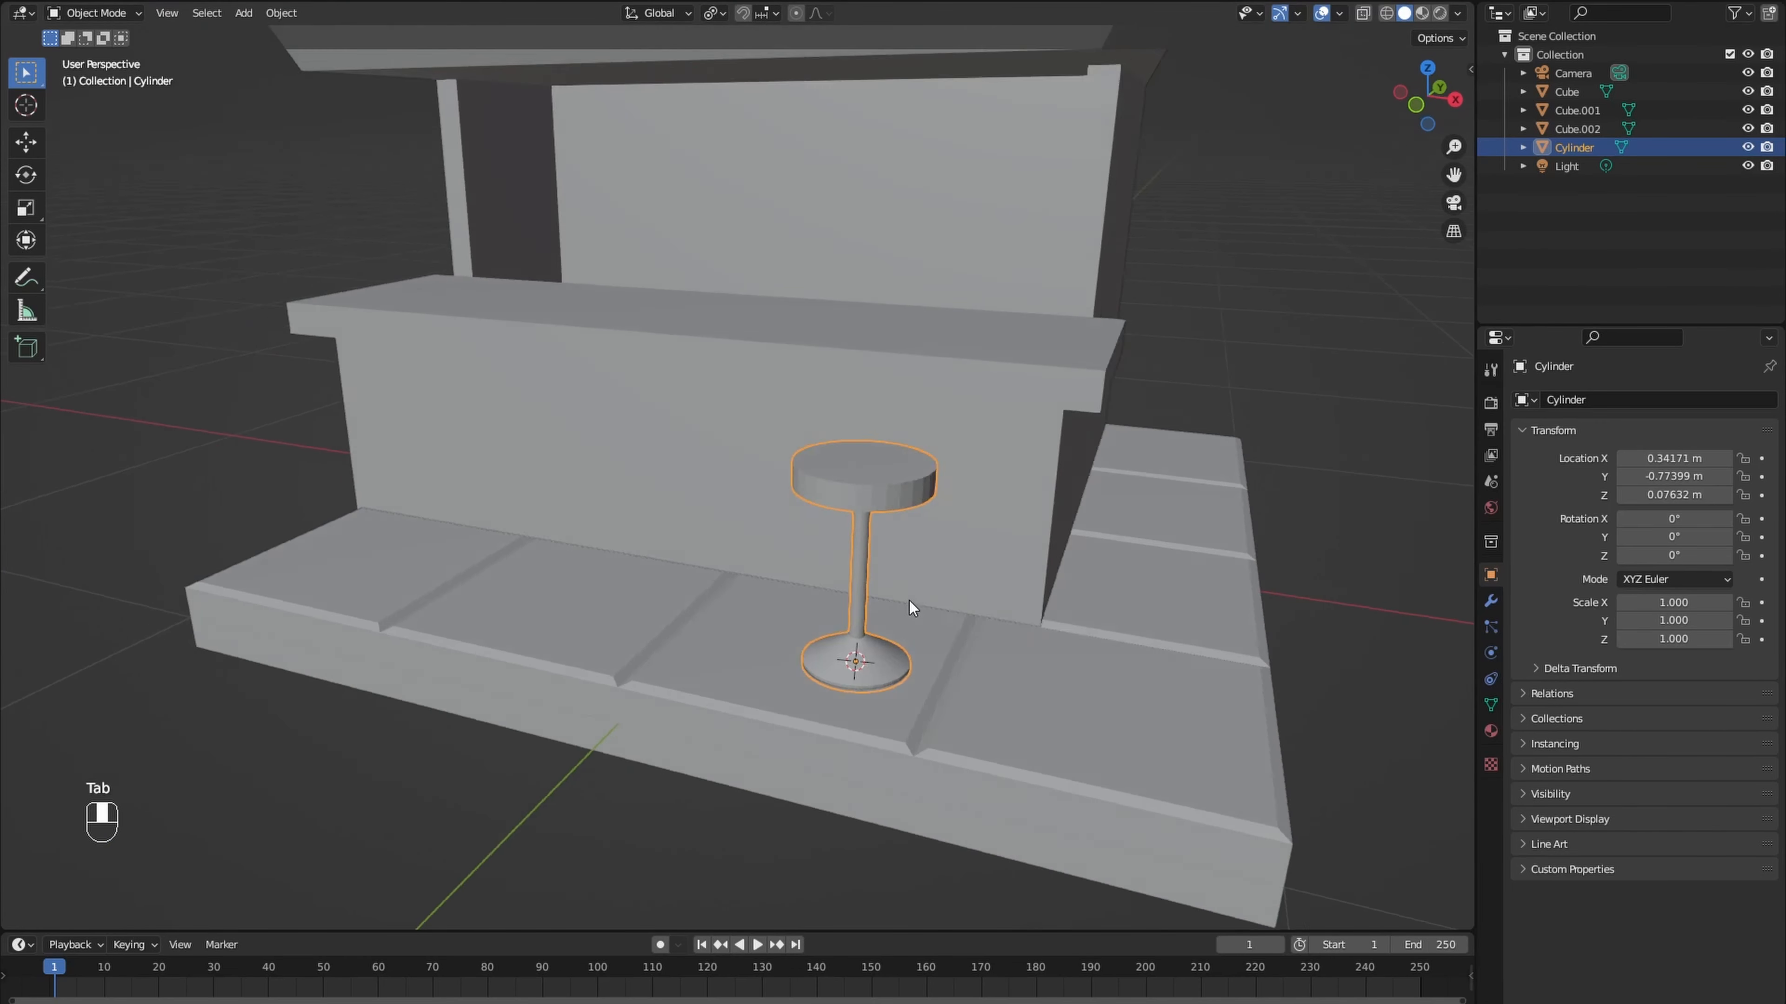
- Add an Array modifier to the stool with a count of 3 and a relative X offset of -2.3
{"action": "left_click", "coordinate": [1490, 600]}
{"action": "left_click", "coordinate": [1582, 400]}
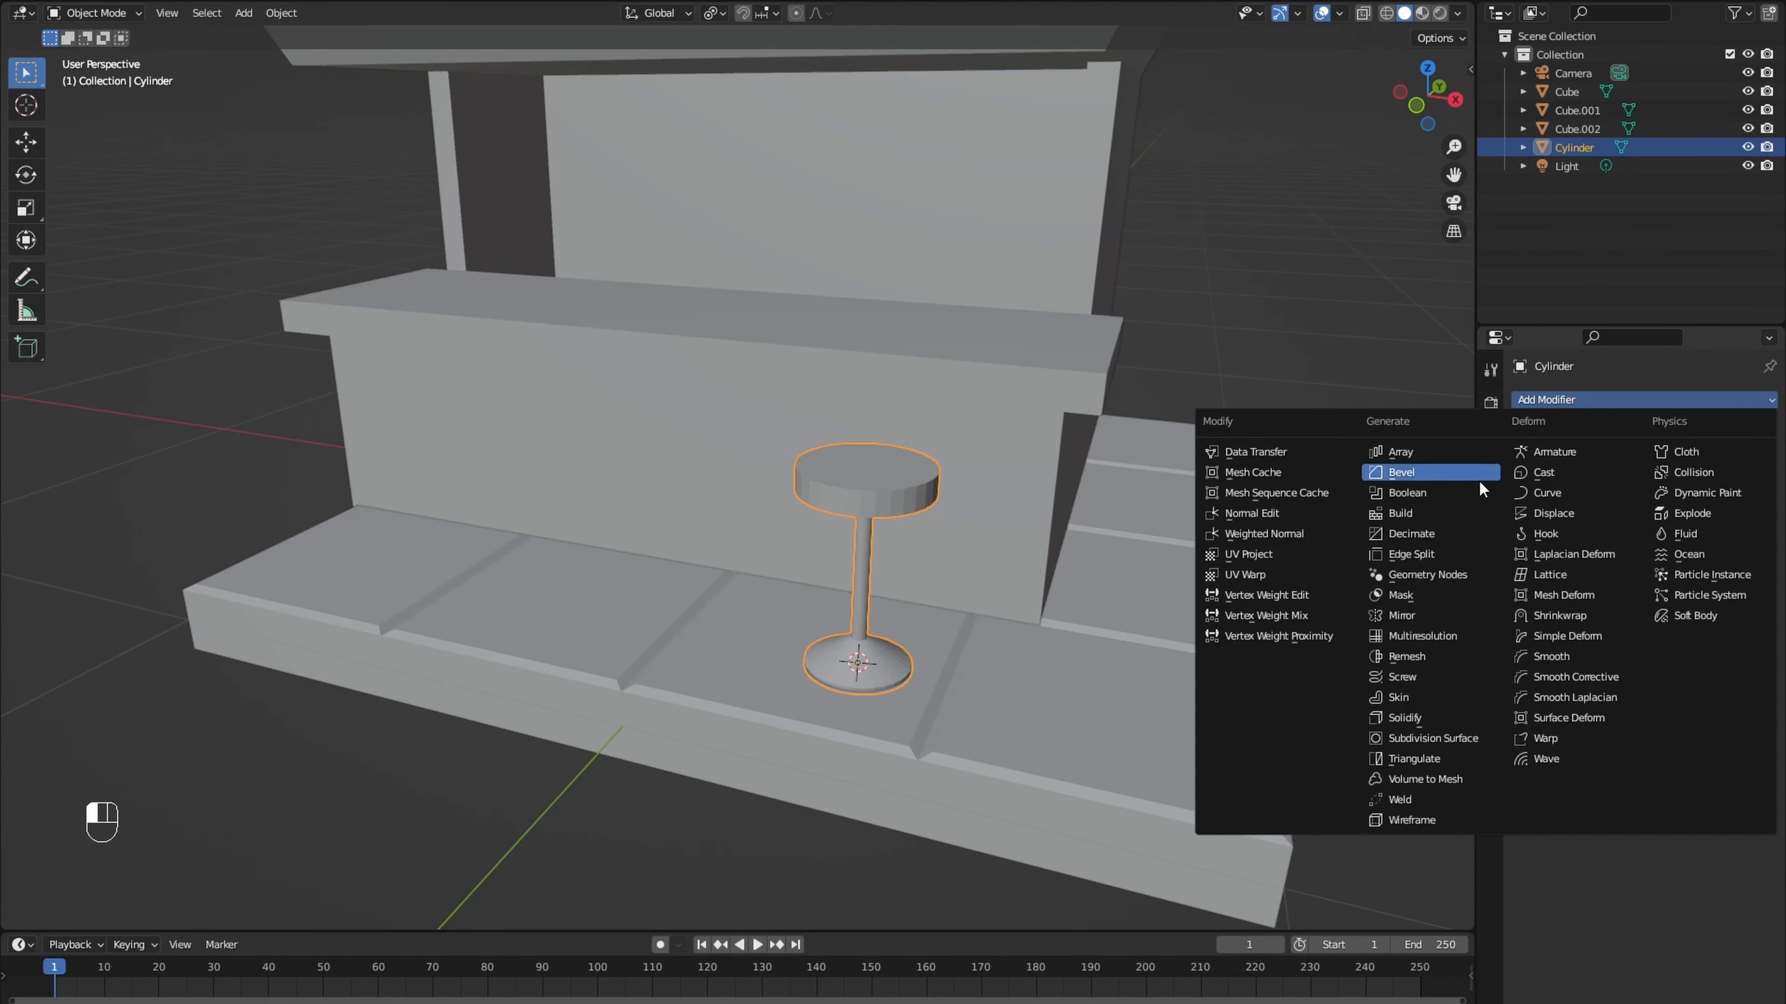
{"action": "left_click", "coordinate": [1419, 455]}
{"action": "left_click", "coordinate": [1739, 483]}
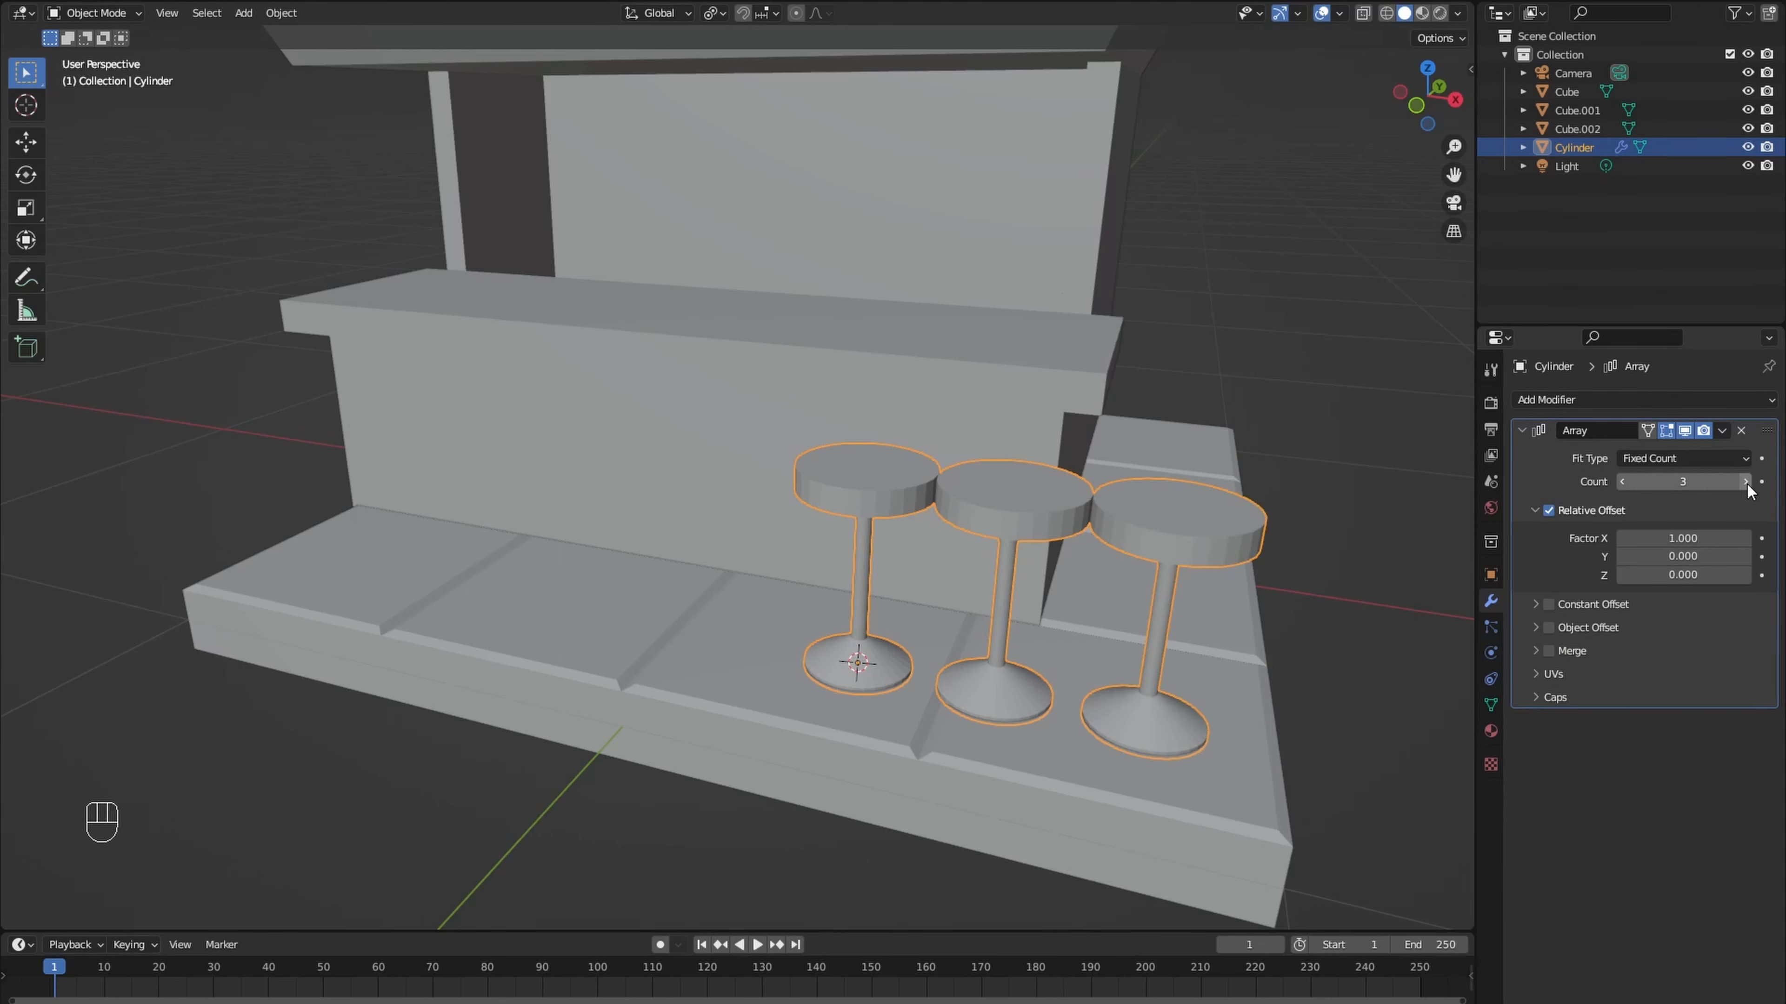
{"action": "left_click_drag", "start_coordinate": [1702, 538], "coordinate": [1630, 538]}
{"action": "scroll", "coordinate": [1152, 558], "scroll_direction": "down", "scroll_amount": 2}
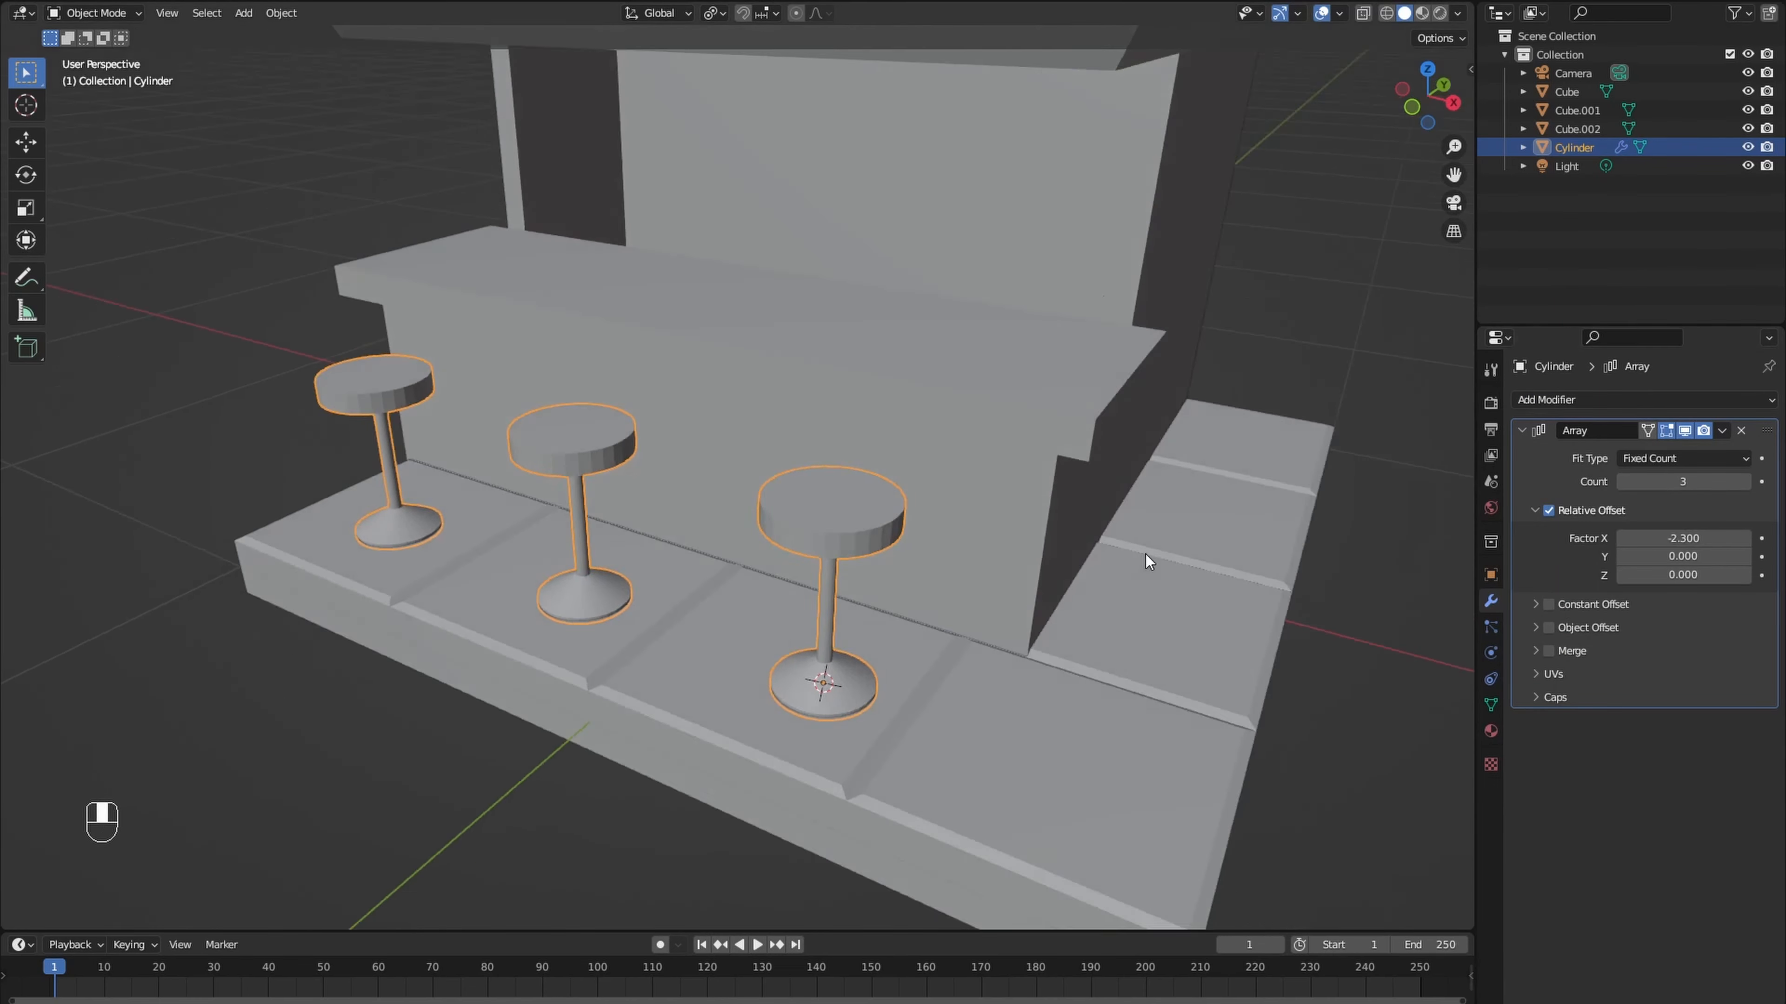
- Add a cube beneath the overhang's front corner near the side windows and scale its mesh to about 0.03
{"action": "middle_click_drag", "start_coordinate": [1152, 558], "coordinate": [717, 428]}
{"action": "scroll", "coordinate": [1125, 492], "scroll_direction": "up", "scroll_amount": 3}
{"action": "scroll", "coordinate": [1138, 514], "scroll_direction": "down", "scroll_amount": 3}
{"action": "scroll", "coordinate": [714, 450], "scroll_direction": "up", "scroll_amount": 3}
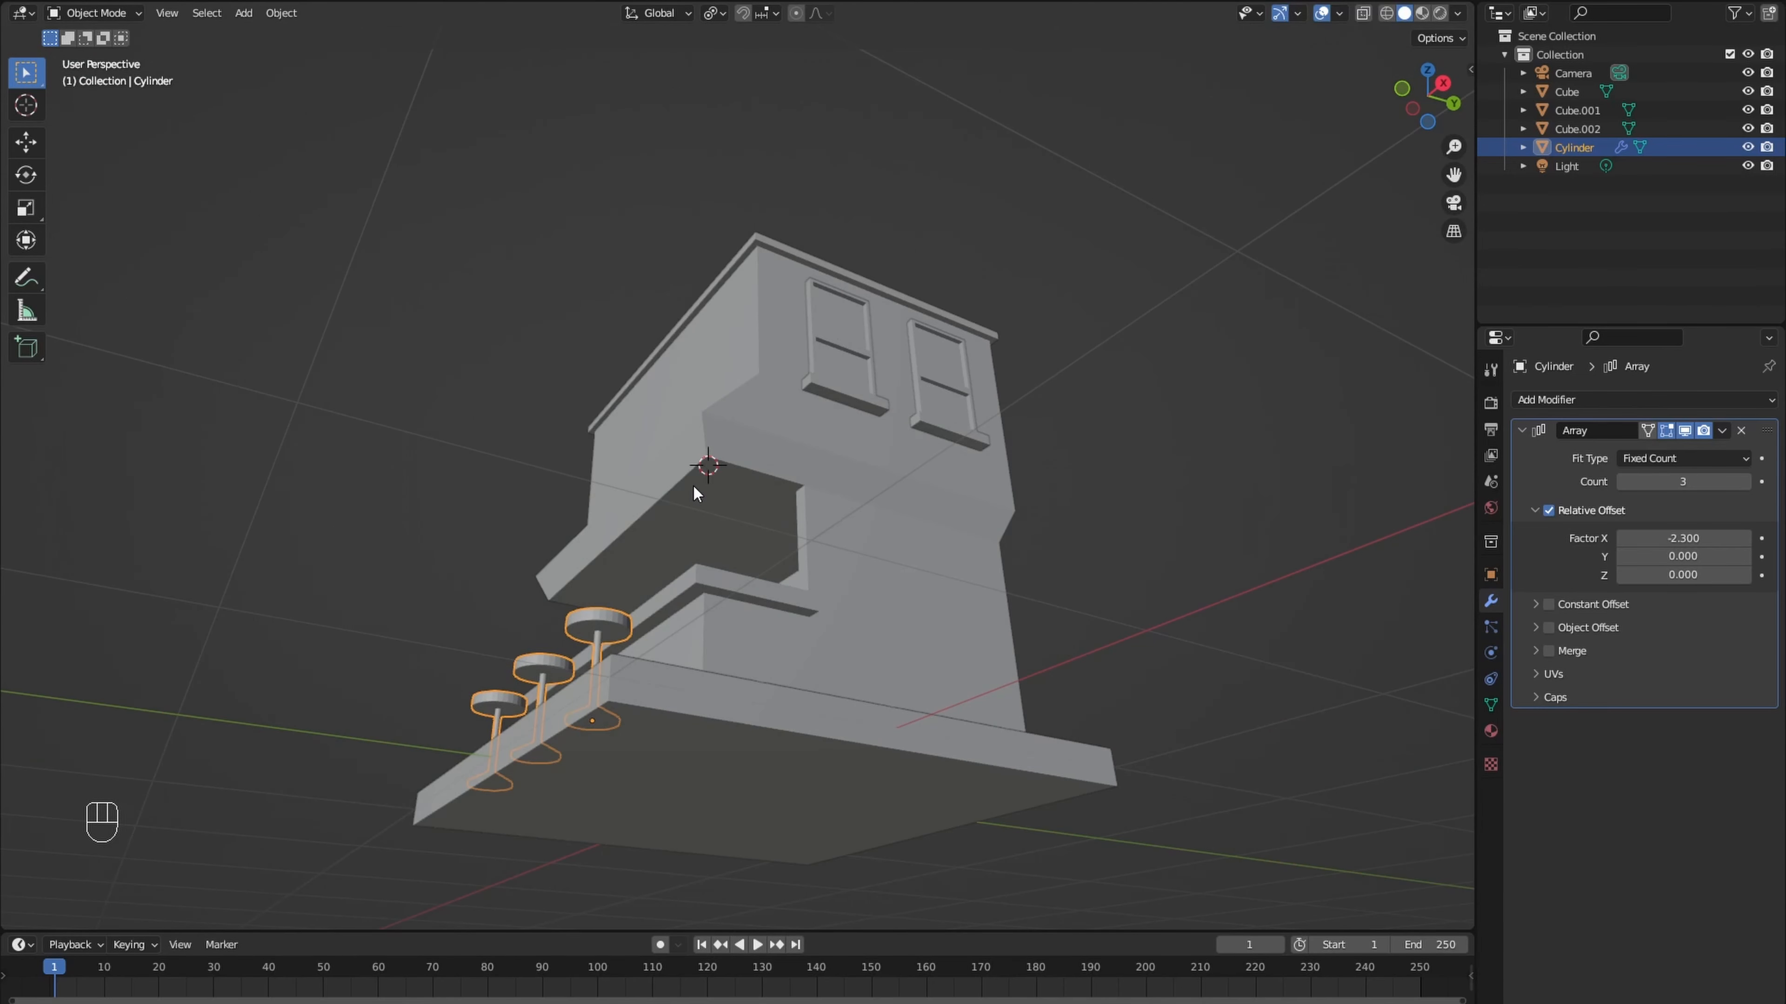
{"action": "key", "text": "shift+a"}
{"action": "mouse_move", "coordinate": [621, 488]}
{"action": "left_click", "coordinate": [694, 508]}
{"action": "key", "text": "Tab"}
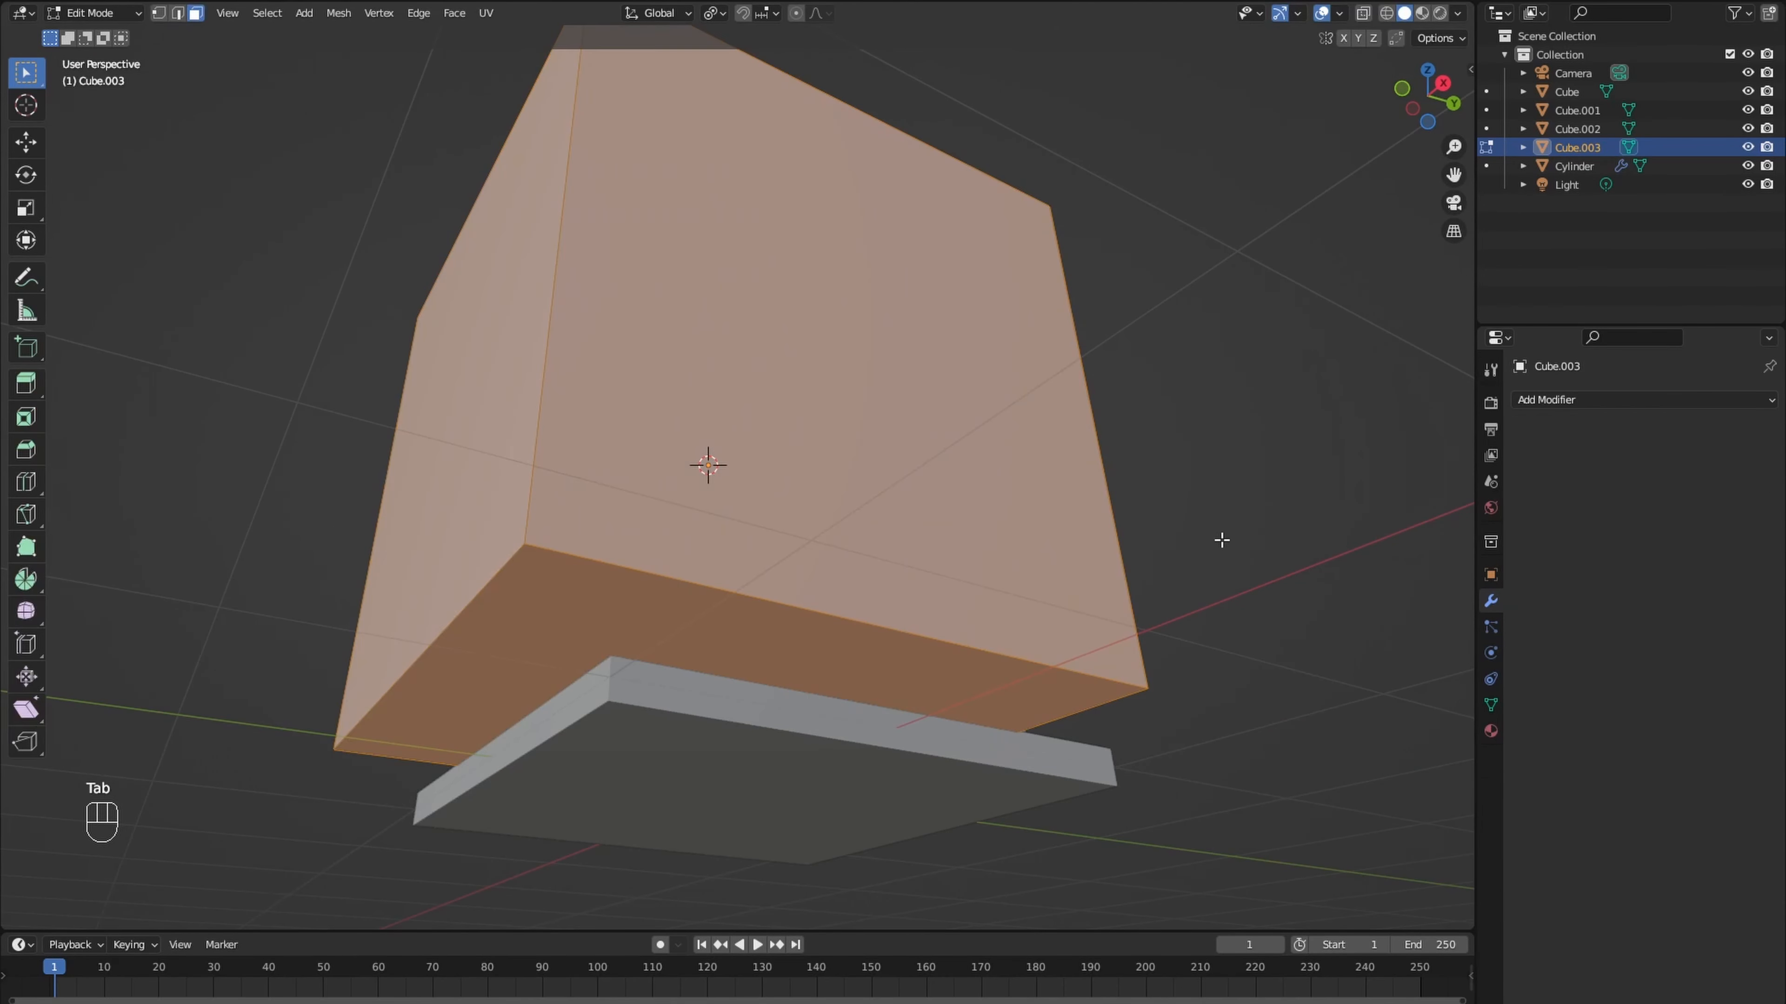
{"action": "key", "text": "s"}
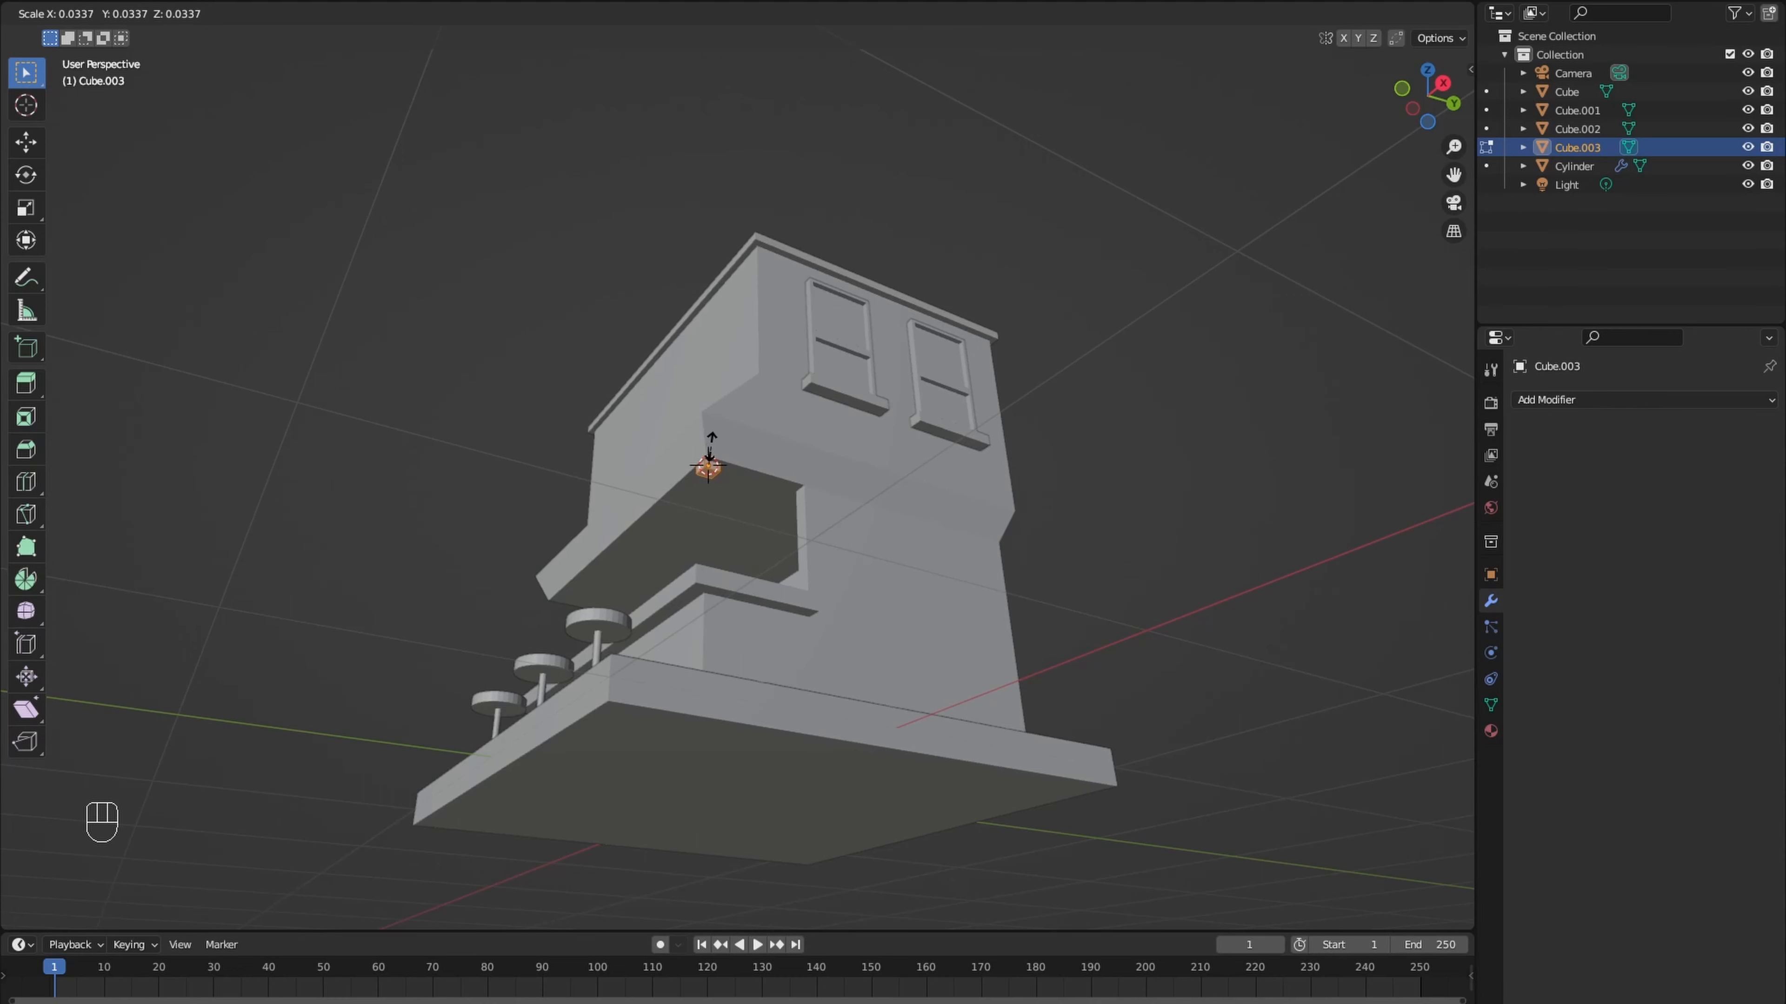
{"action": "left_click", "coordinate": [710, 450]}
- Stretch the small cube along Z into a post and lower it about 0.20 m to stand between overhang and counter
{"action": "middle_click_drag", "start_coordinate": [711, 450], "coordinate": [791, 510]}
{"action": "key", "text": "s"}
{"action": "key", "text": "z"}
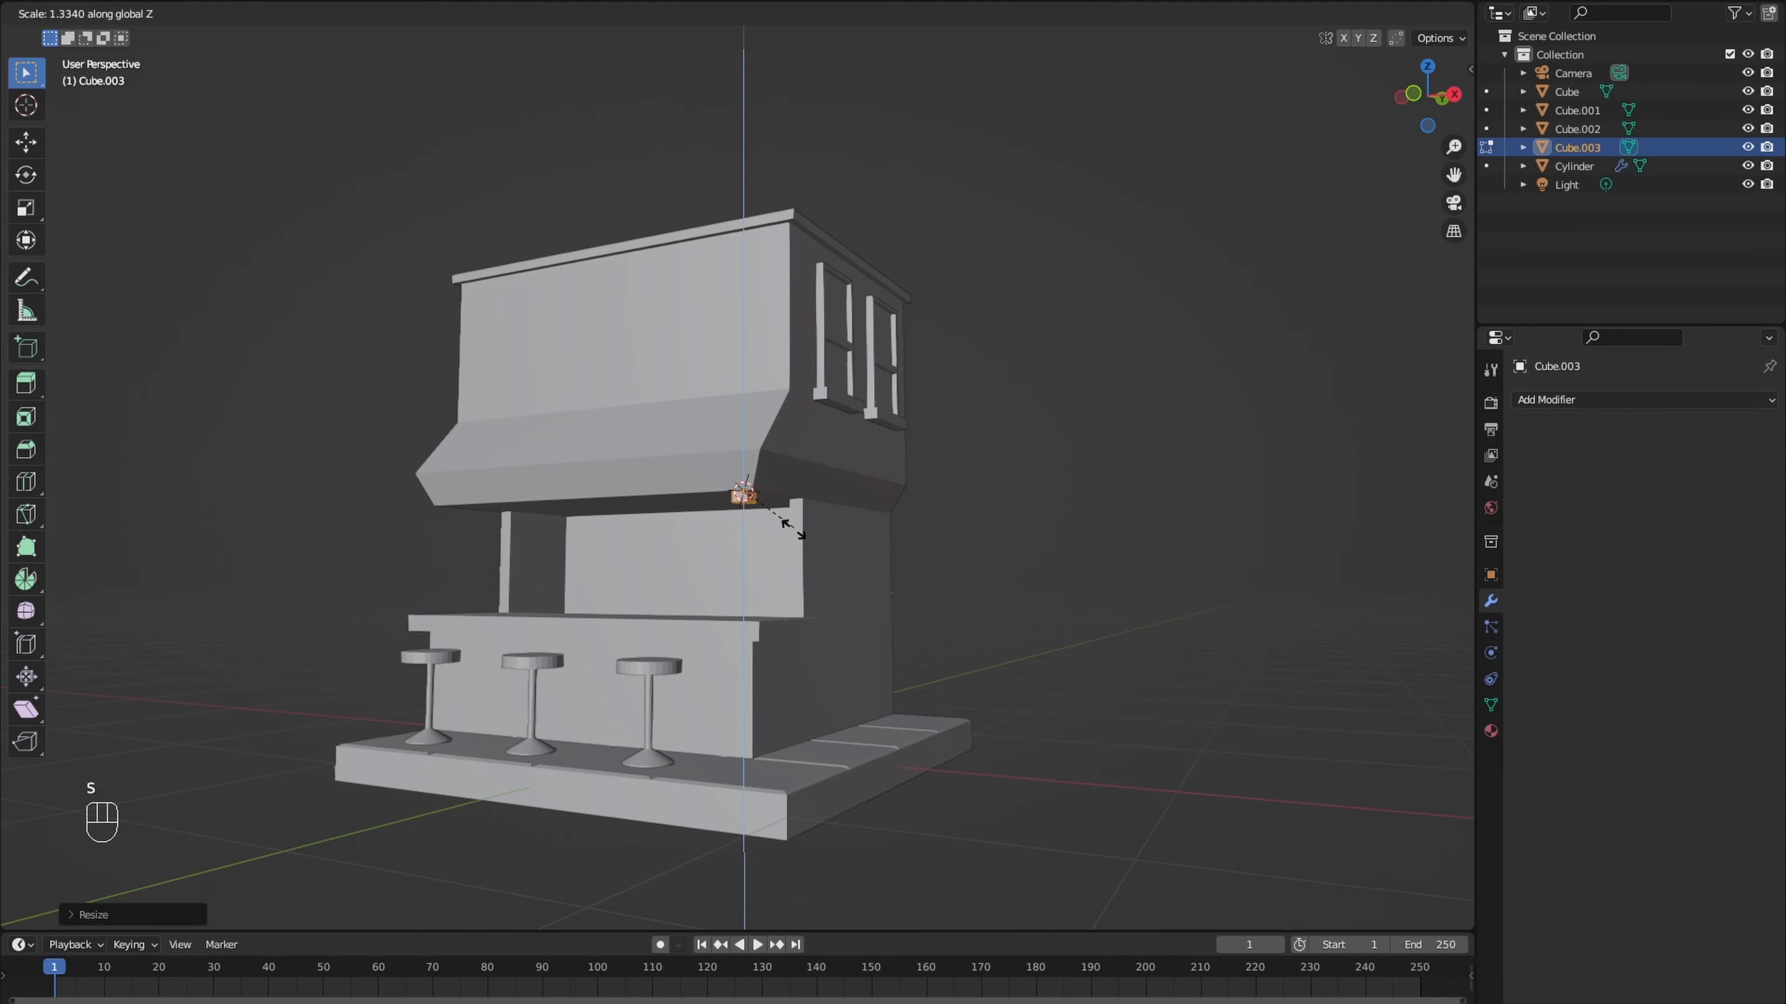
{"action": "left_click", "coordinate": [930, 900]}
{"action": "key", "text": "g"}
{"action": "key", "text": "z"}
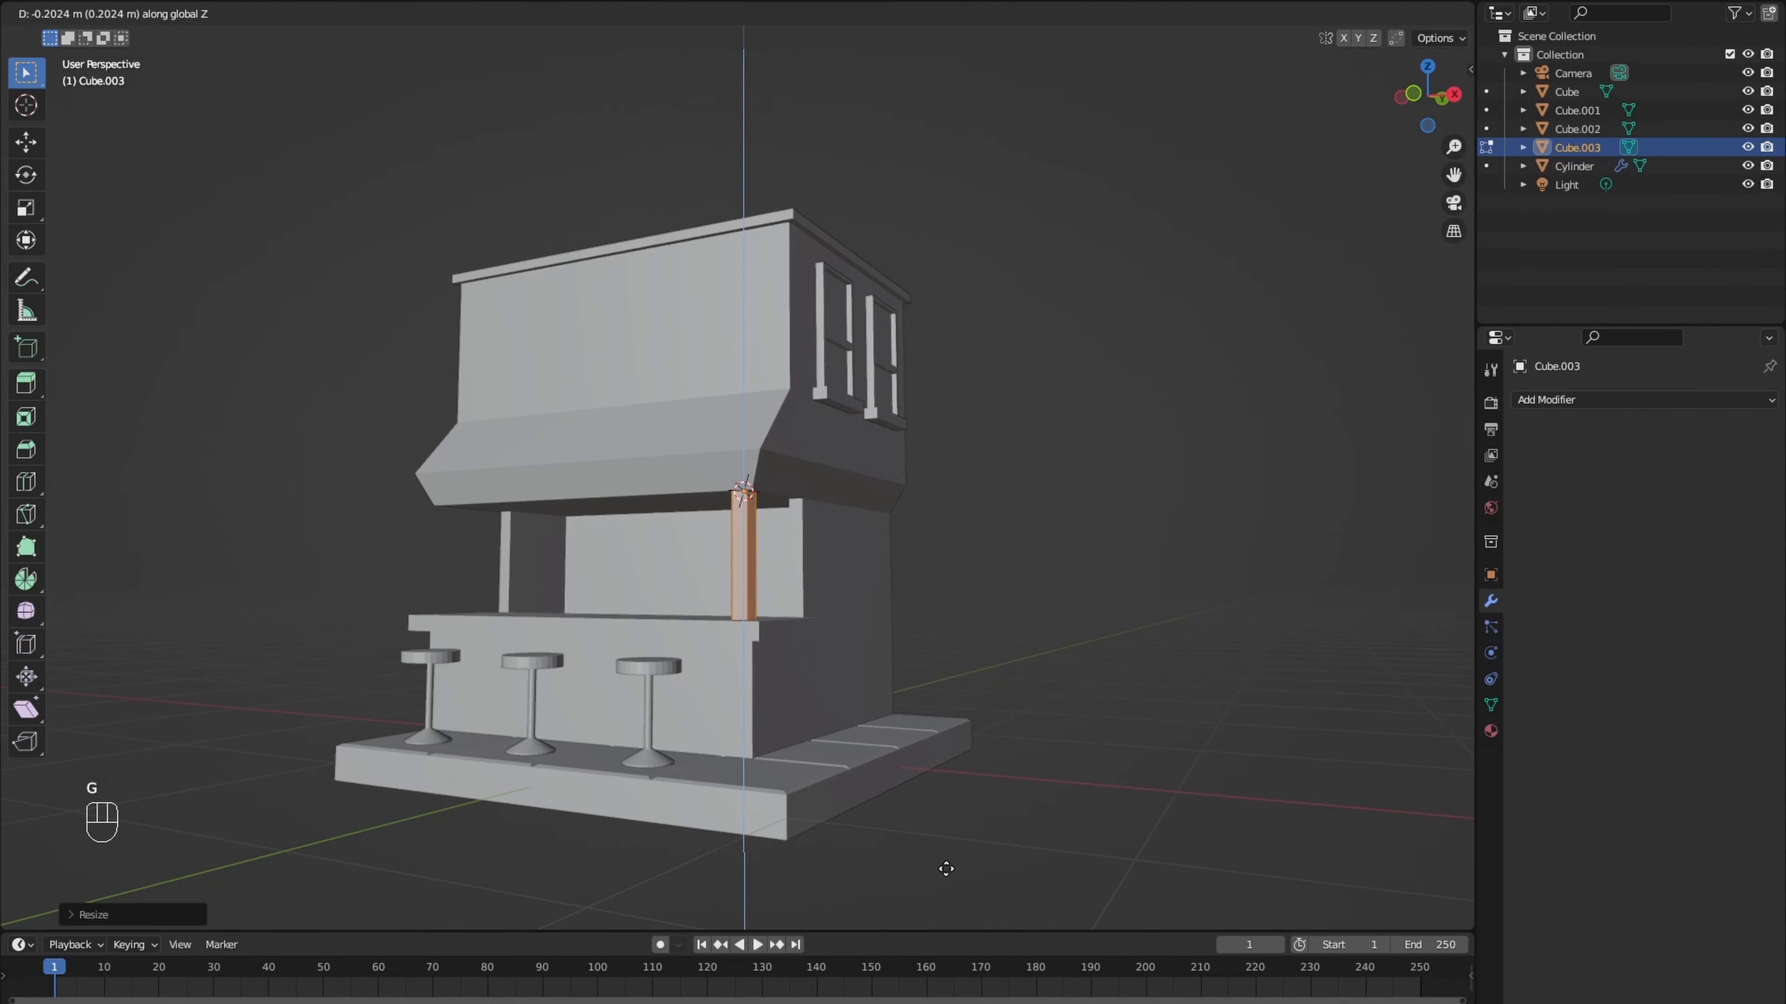
{"action": "left_click", "coordinate": [945, 870]}
- Duplicate the post about -1.54 m along X to the other end of the counter and return to Object Mode
{"action": "middle_click_drag", "start_coordinate": [893, 813], "coordinate": [1020, 738]}
{"action": "key", "text": "shift+d"}
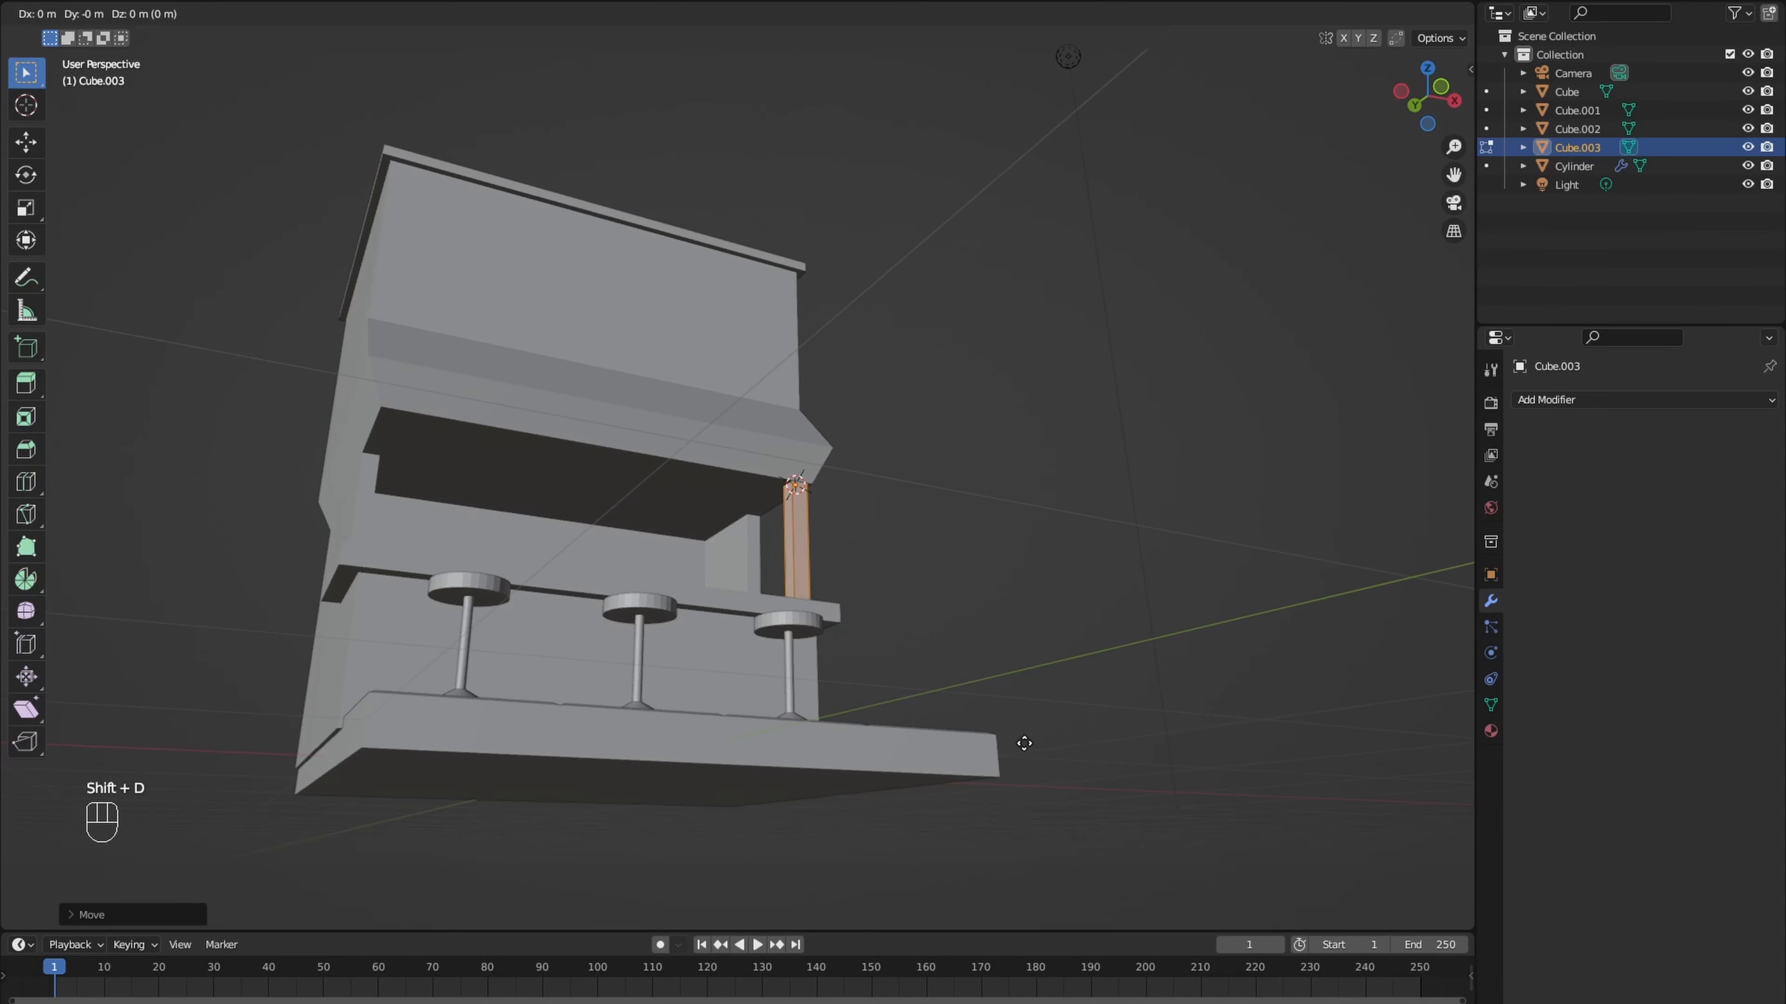
{"action": "key", "text": "x"}
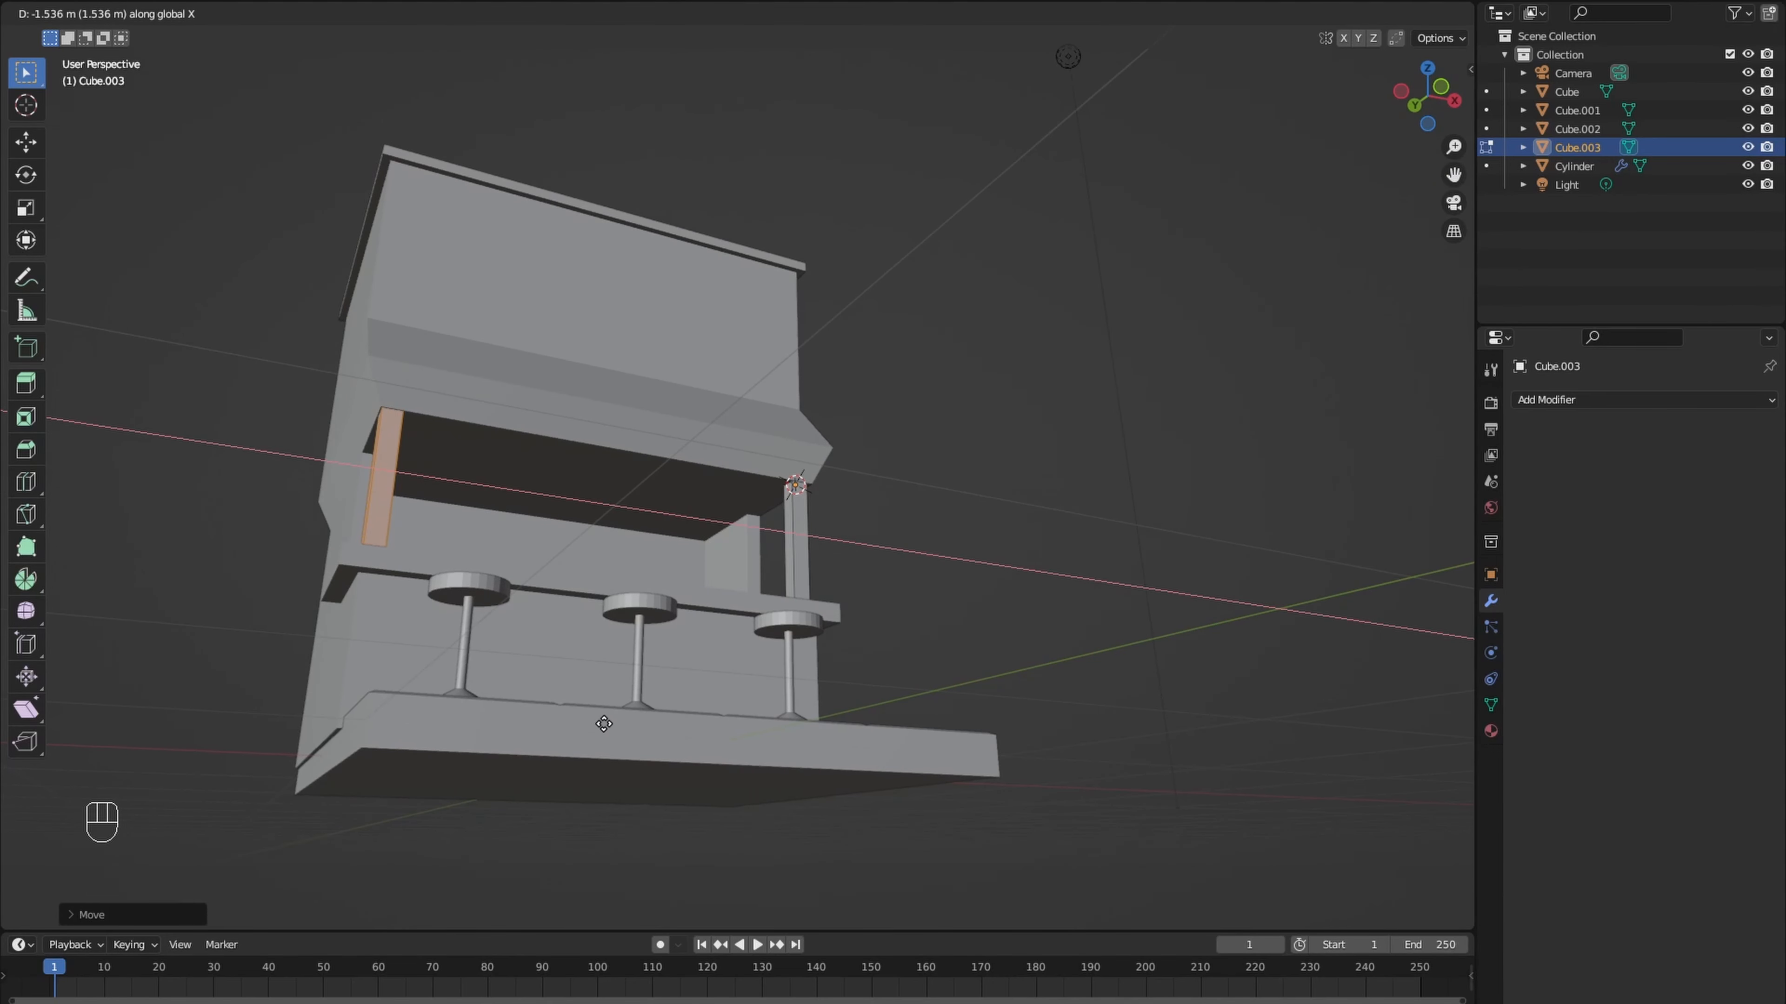
{"action": "left_click", "coordinate": [605, 725]}
{"action": "middle_click_drag", "start_coordinate": [604, 725], "coordinate": [548, 777]}
{"action": "scroll", "coordinate": [604, 725], "scroll_direction": "down", "scroll_amount": 2}
{"action": "key", "text": "Tab"}
{"action": "middle_click_drag", "start_coordinate": [723, 646], "coordinate": [751, 656]}
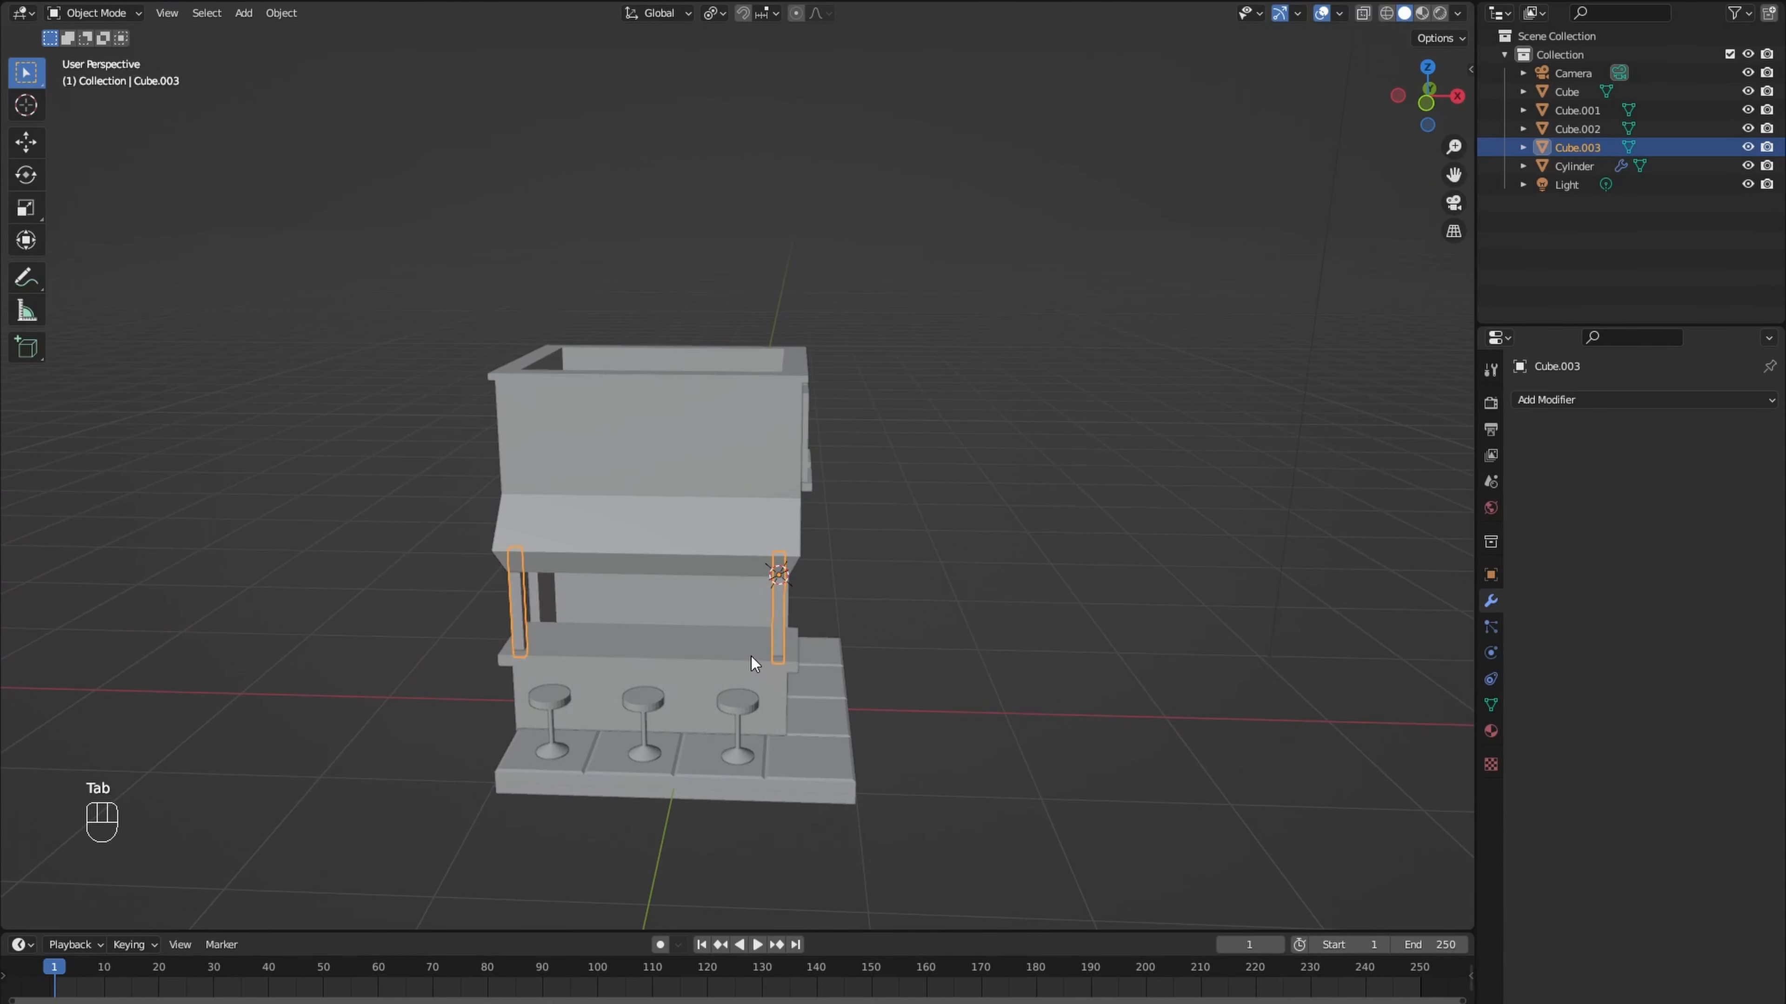
- Add another cube at the first post's top and scale its mesh to about 0.08
{"action": "key", "text": "shift+a"}
{"action": "mouse_move", "coordinate": [751, 651]}
{"action": "left_click", "coordinate": [815, 662]}
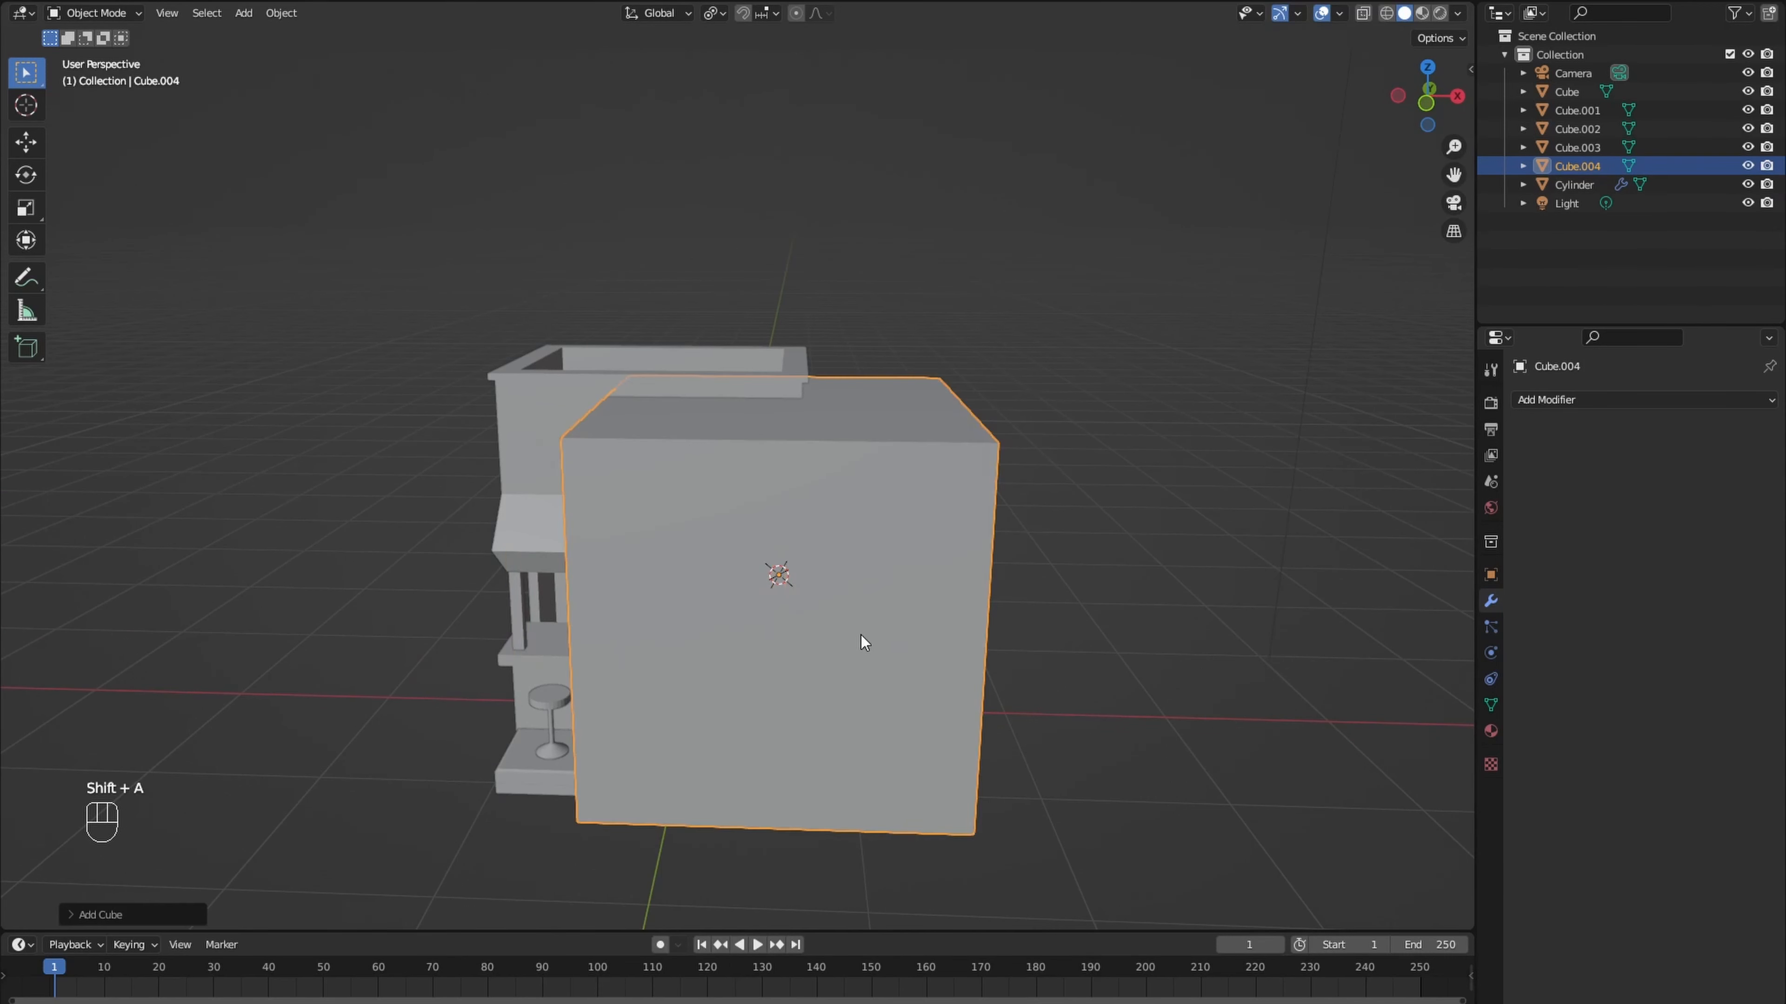
{"action": "key", "text": "Tab"}
{"action": "key", "text": "s"}
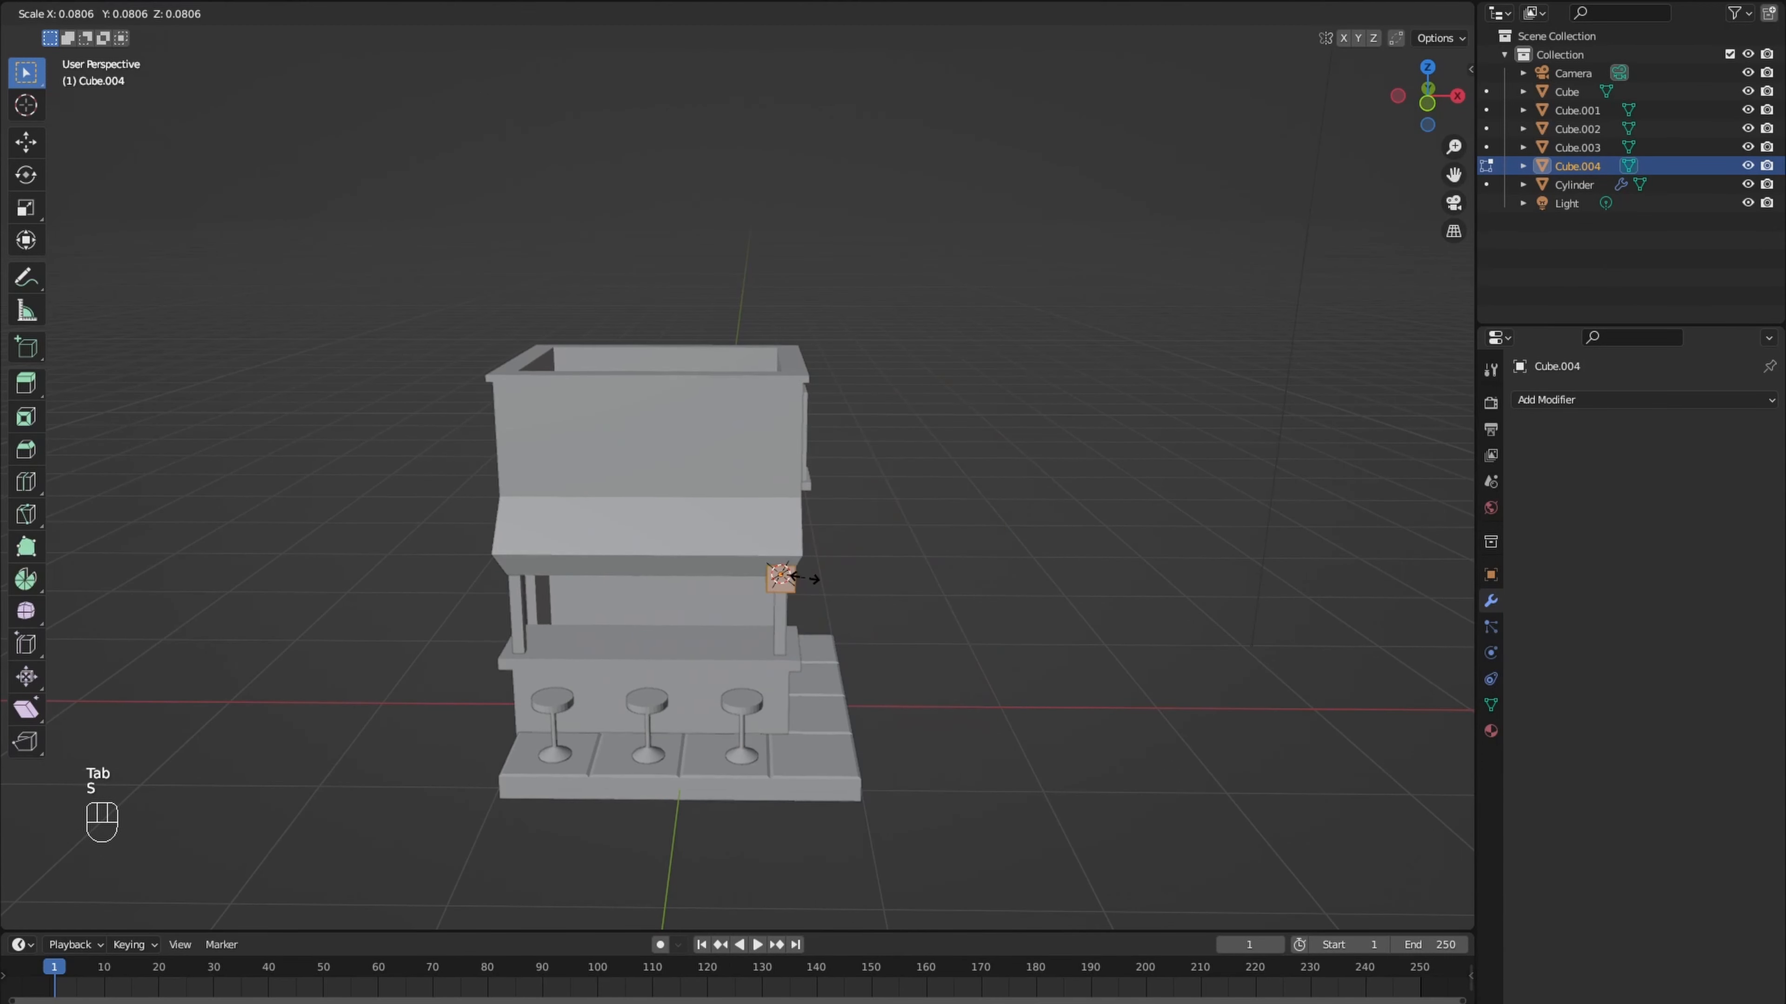
{"action": "left_click", "coordinate": [806, 578]}
{"action": "scroll", "coordinate": [806, 578], "scroll_direction": "up", "scroll_amount": 4}
{"action": "middle_click_drag", "start_coordinate": [806, 578], "coordinate": [777, 538], "text": "shift"}
- Thin the cube along Y, lengthen it along Z into a panel, and move it beside the post under the overhang
{"action": "middle_click_drag", "start_coordinate": [843, 594], "coordinate": [774, 581]}
{"action": "key", "text": "s"}
{"action": "key", "text": "y"}
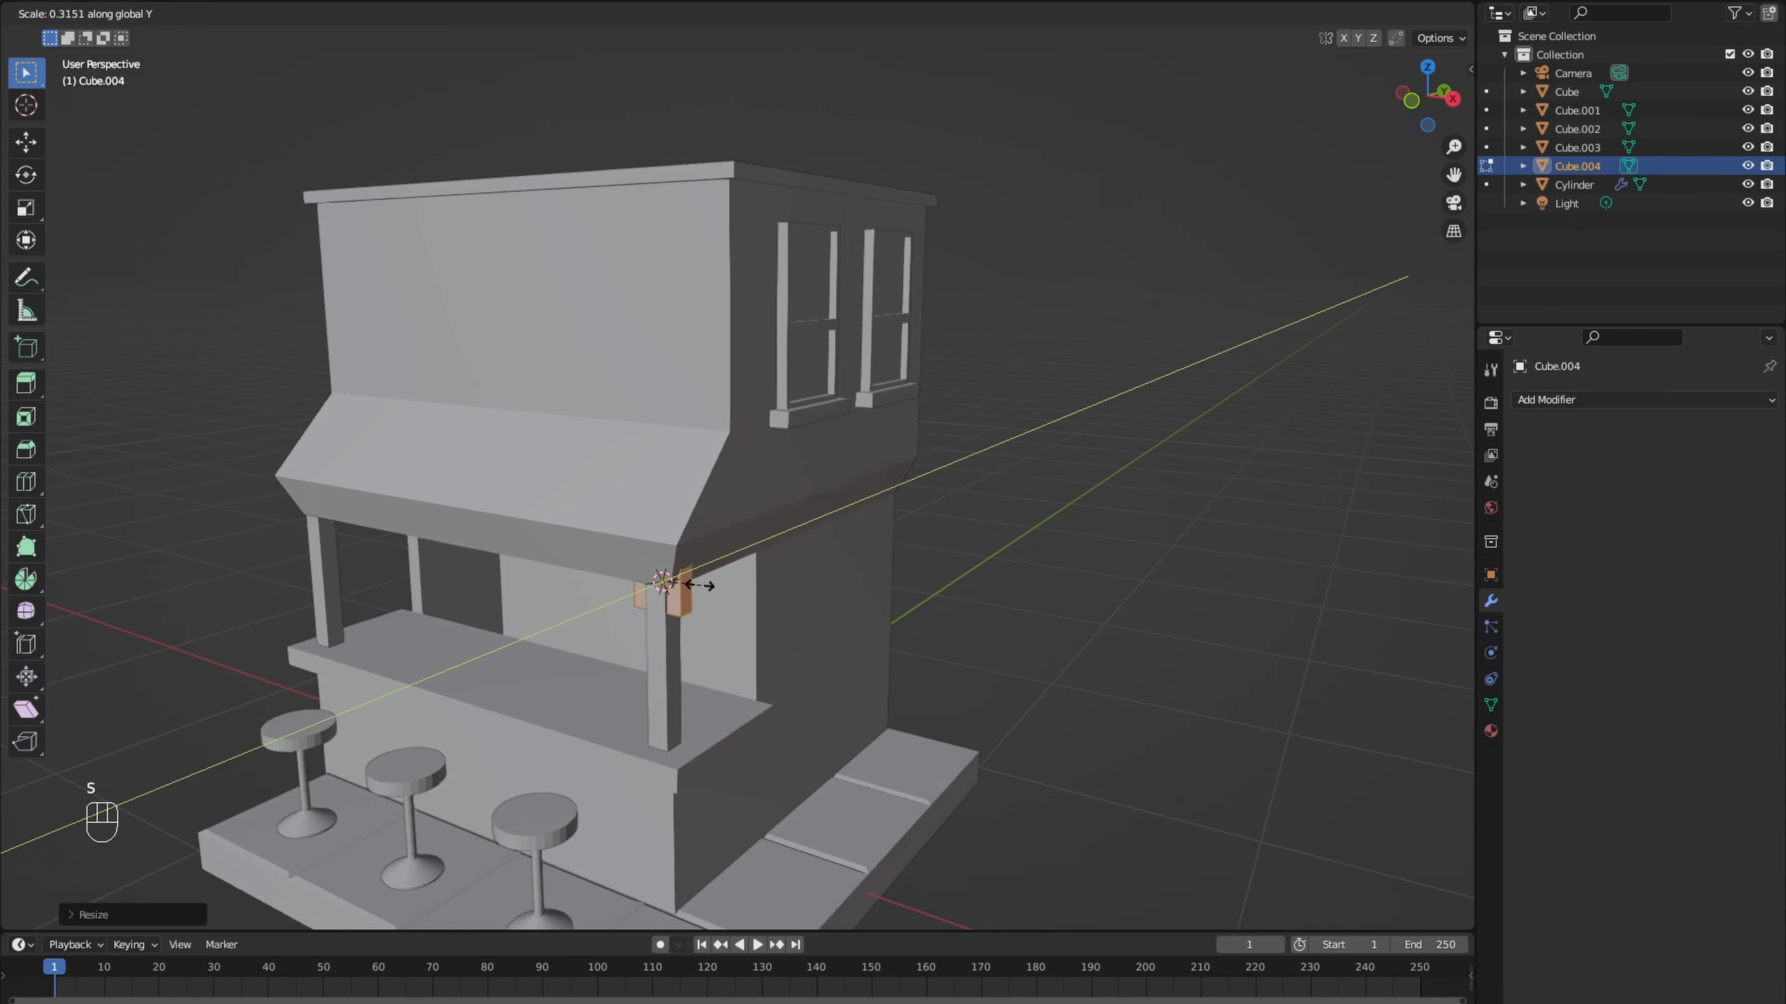
{"action": "left_click", "coordinate": [677, 580]}
{"action": "key", "text": "s"}
{"action": "key", "text": "z"}
{"action": "left_click", "coordinate": [696, 590]}
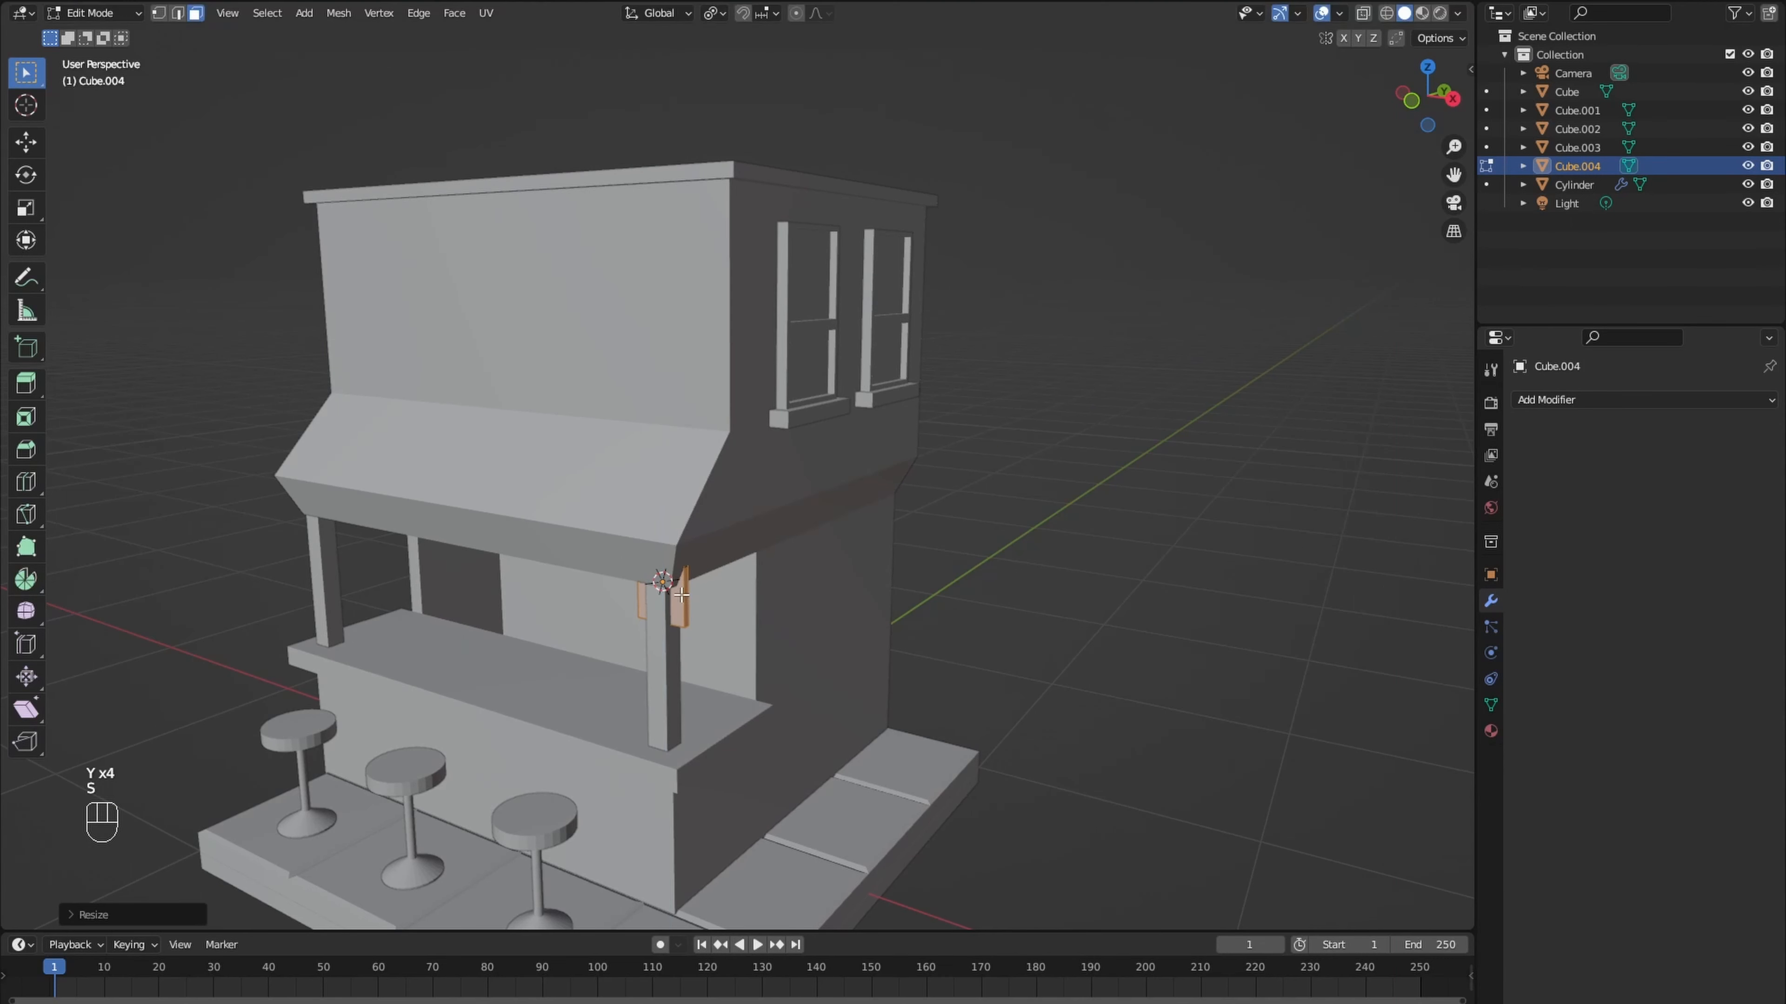
{"action": "middle_click_drag", "start_coordinate": [697, 590], "coordinate": [754, 581]}
{"action": "key", "text": "KP_1"}
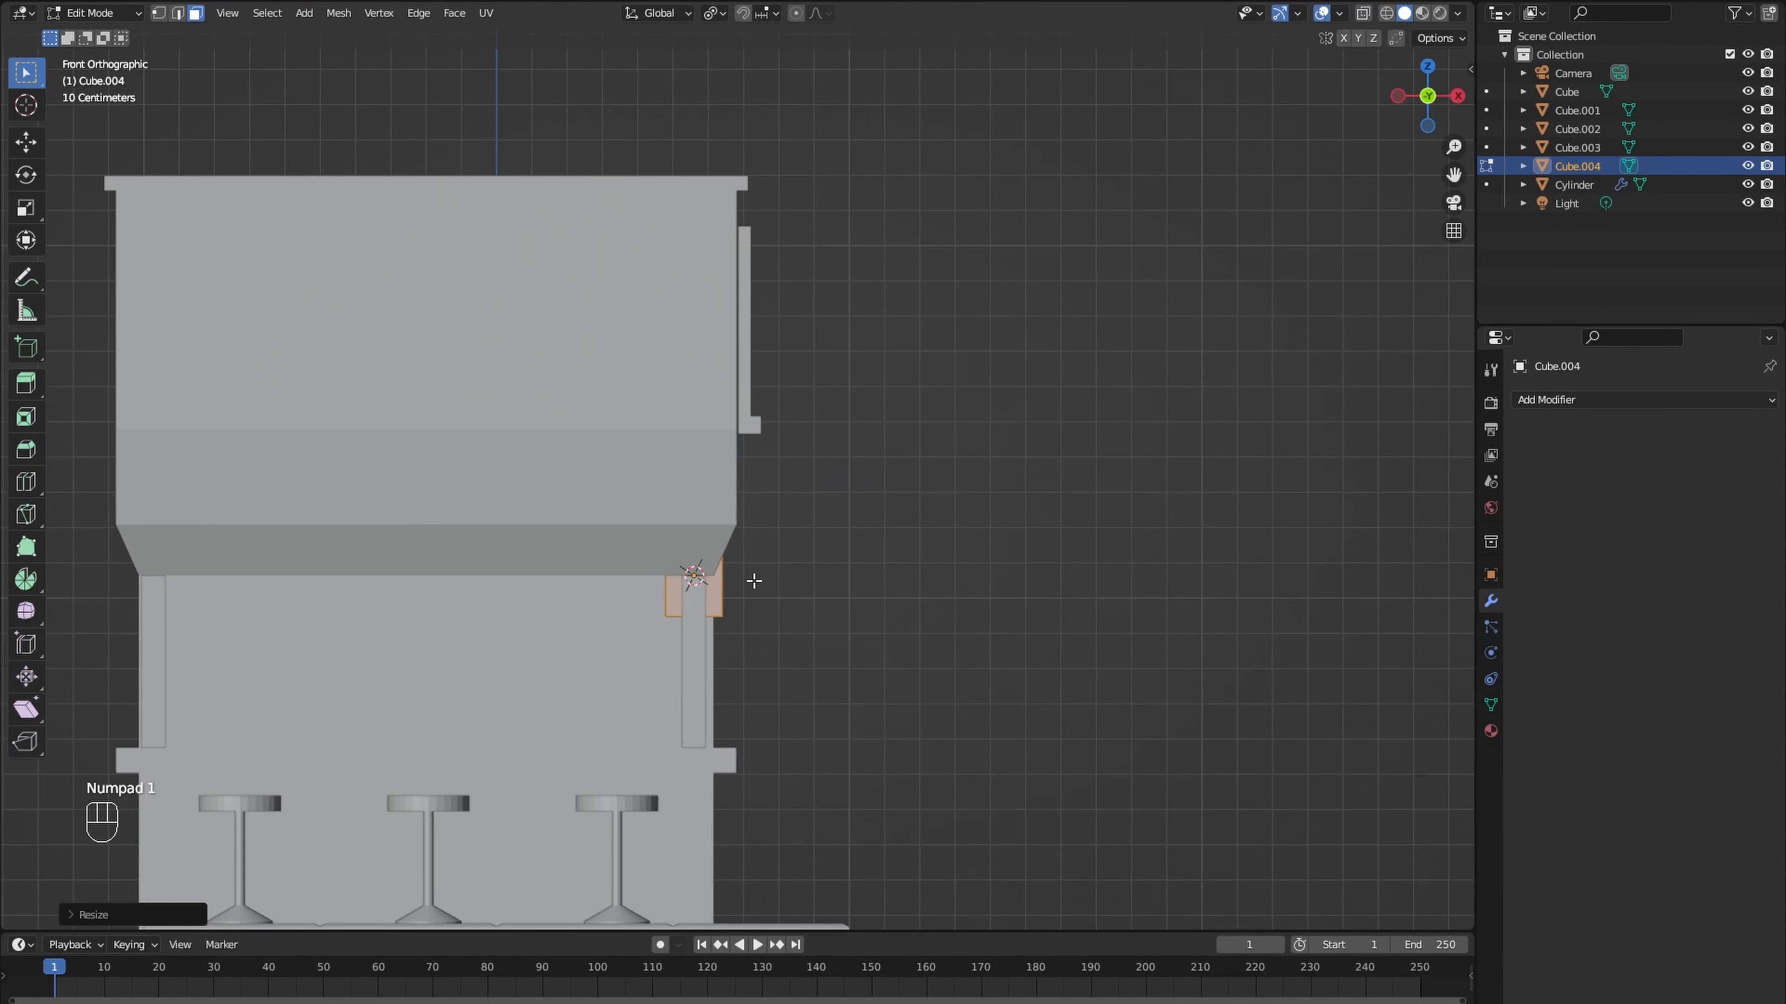
{"action": "key", "text": "g"}
{"action": "left_click", "coordinate": [706, 619]}
- Array the panel into 7 copies with a relative X offset of -1.28 and apply the modifier in Object Mode
{"action": "left_click", "coordinate": [1519, 402]}
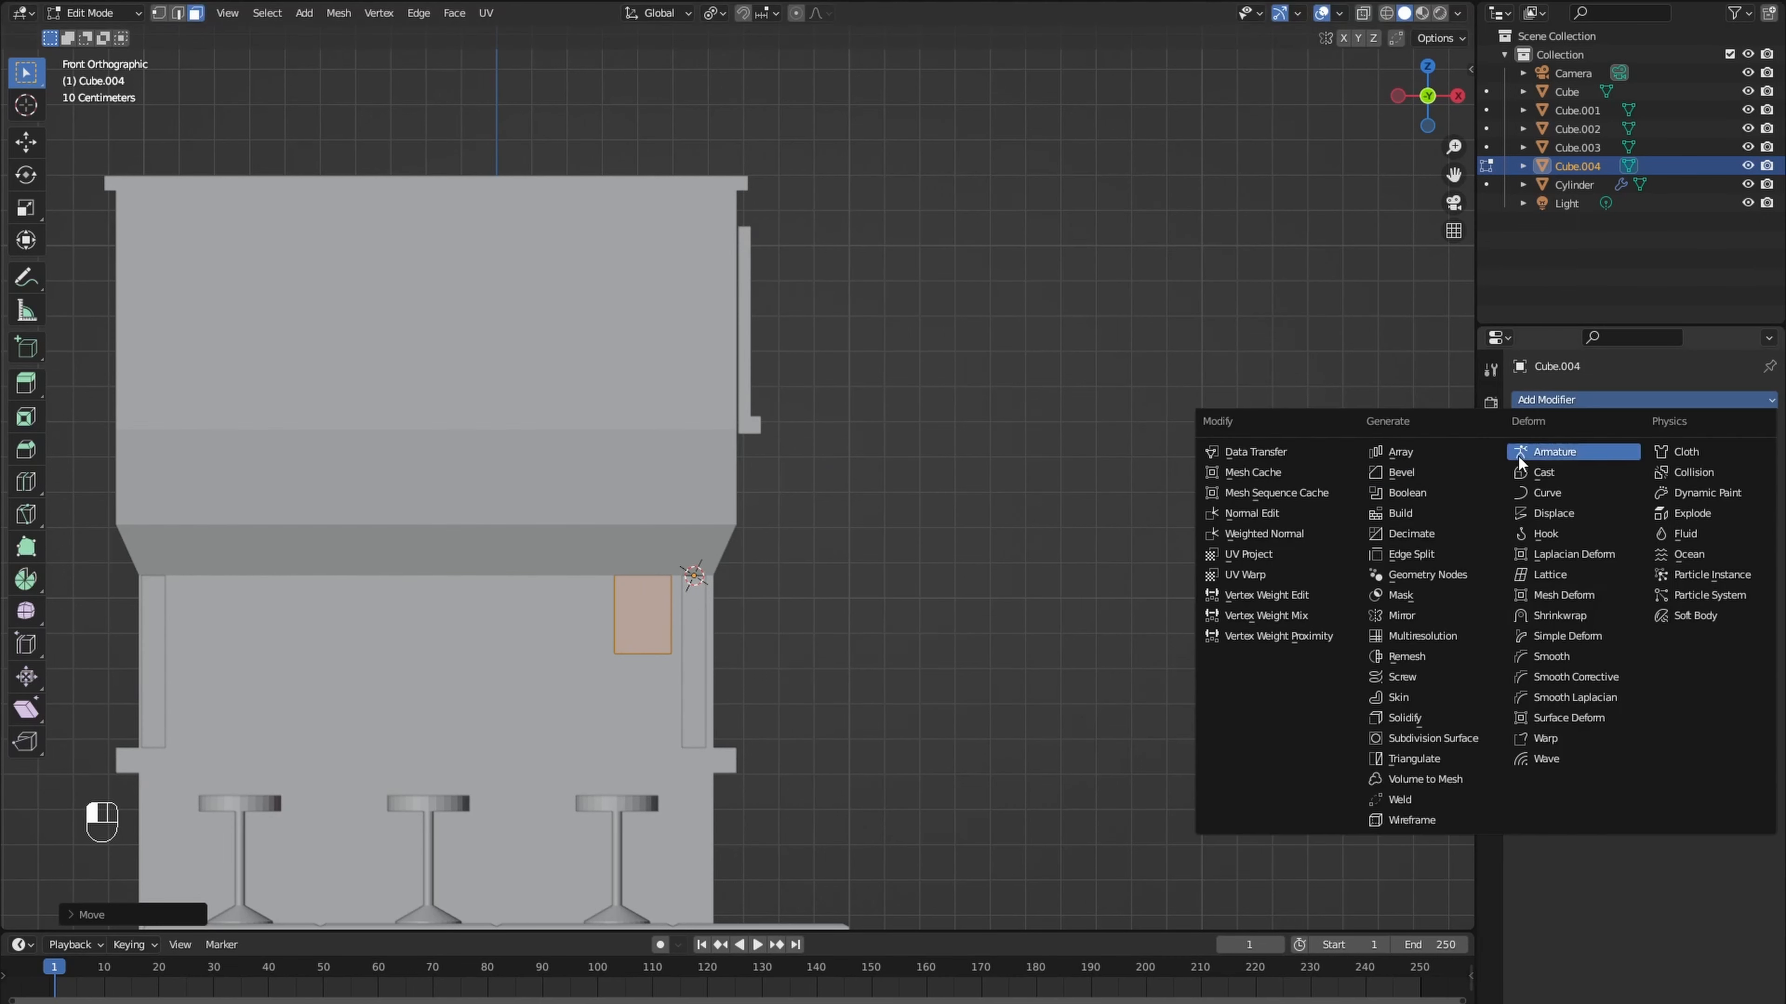
{"action": "left_click", "coordinate": [1406, 454]}
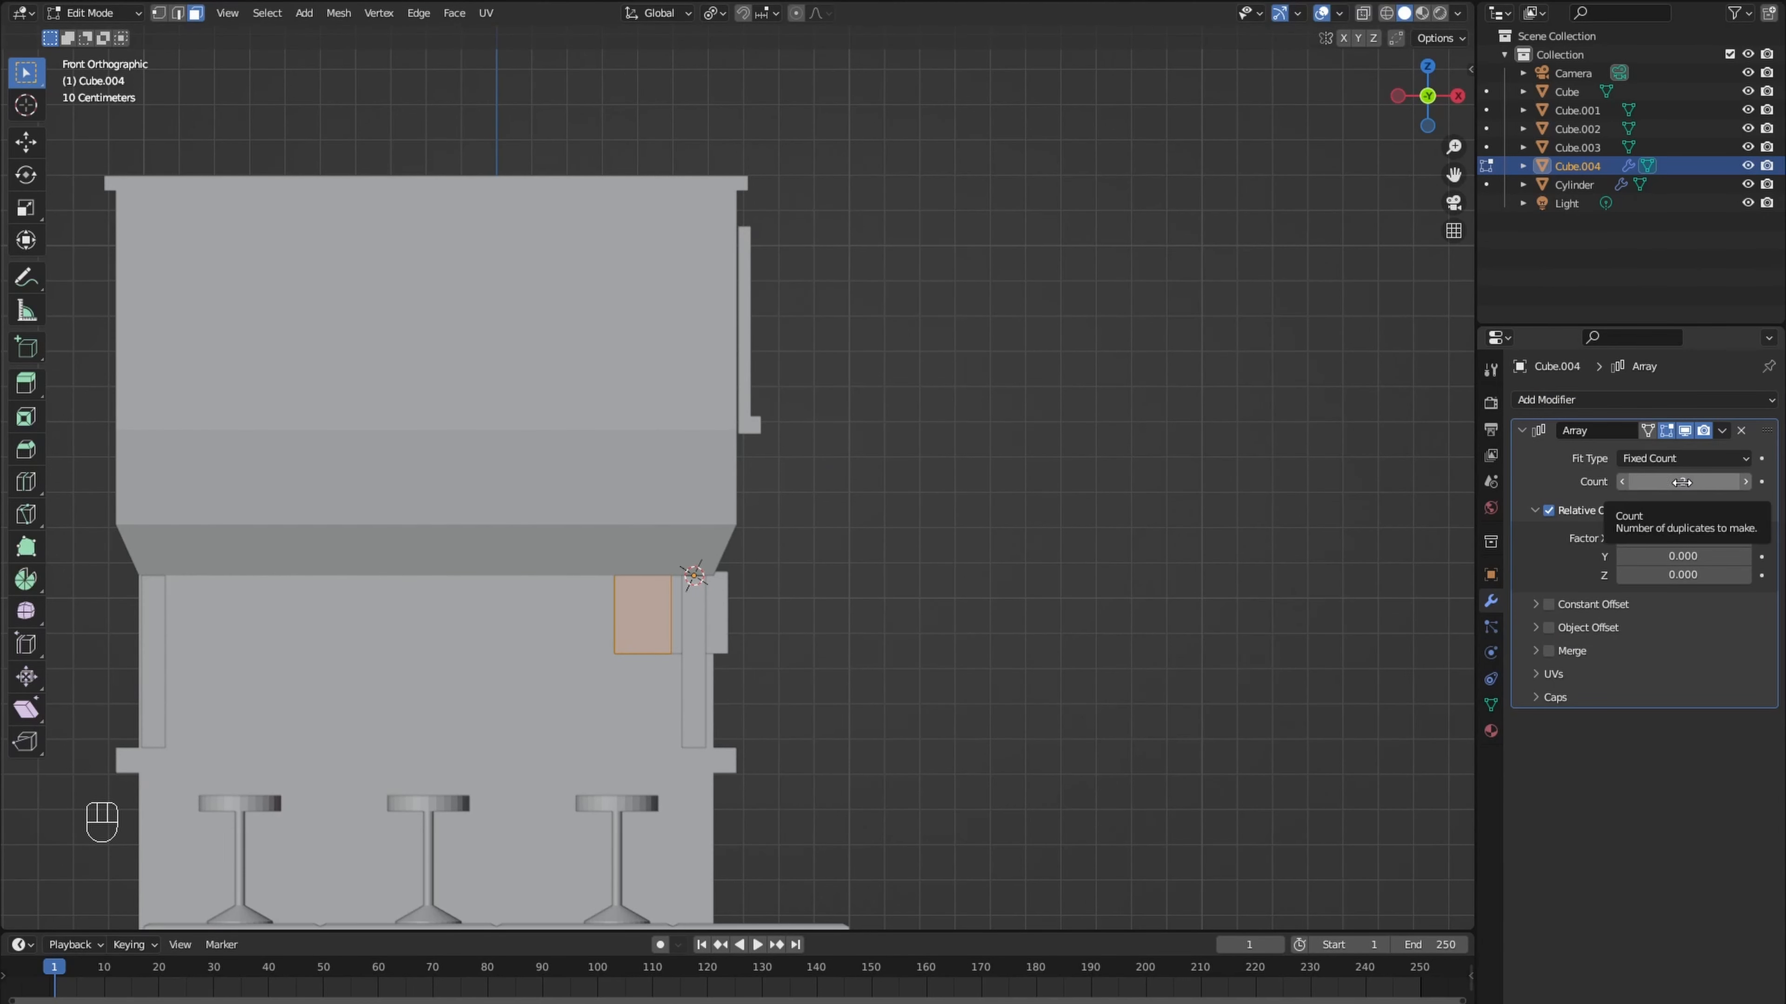
{"action": "left_click", "coordinate": [1746, 481]}
{"action": "left_click", "coordinate": [1746, 481]}
{"action": "left_click_drag", "start_coordinate": [1682, 538], "coordinate": [1617, 539]}
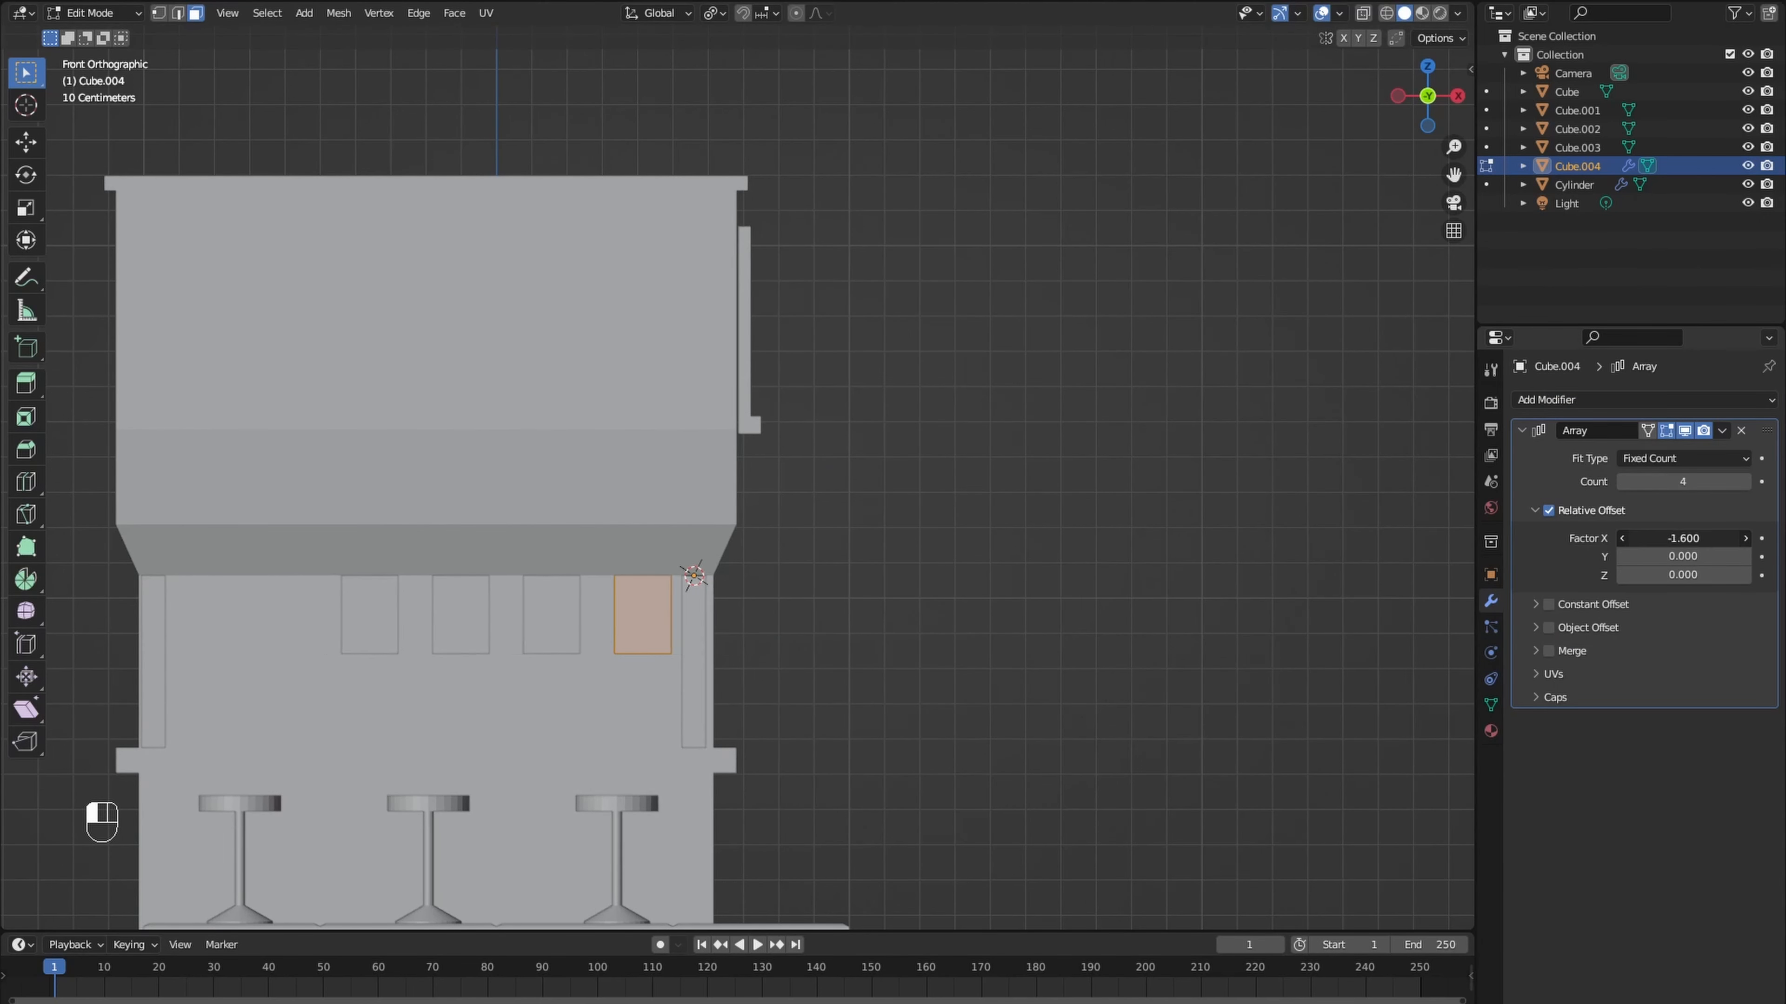
{"action": "left_click", "coordinate": [1747, 482]}
{"action": "left_click", "coordinate": [1746, 482]}
{"action": "left_click", "coordinate": [1746, 481]}
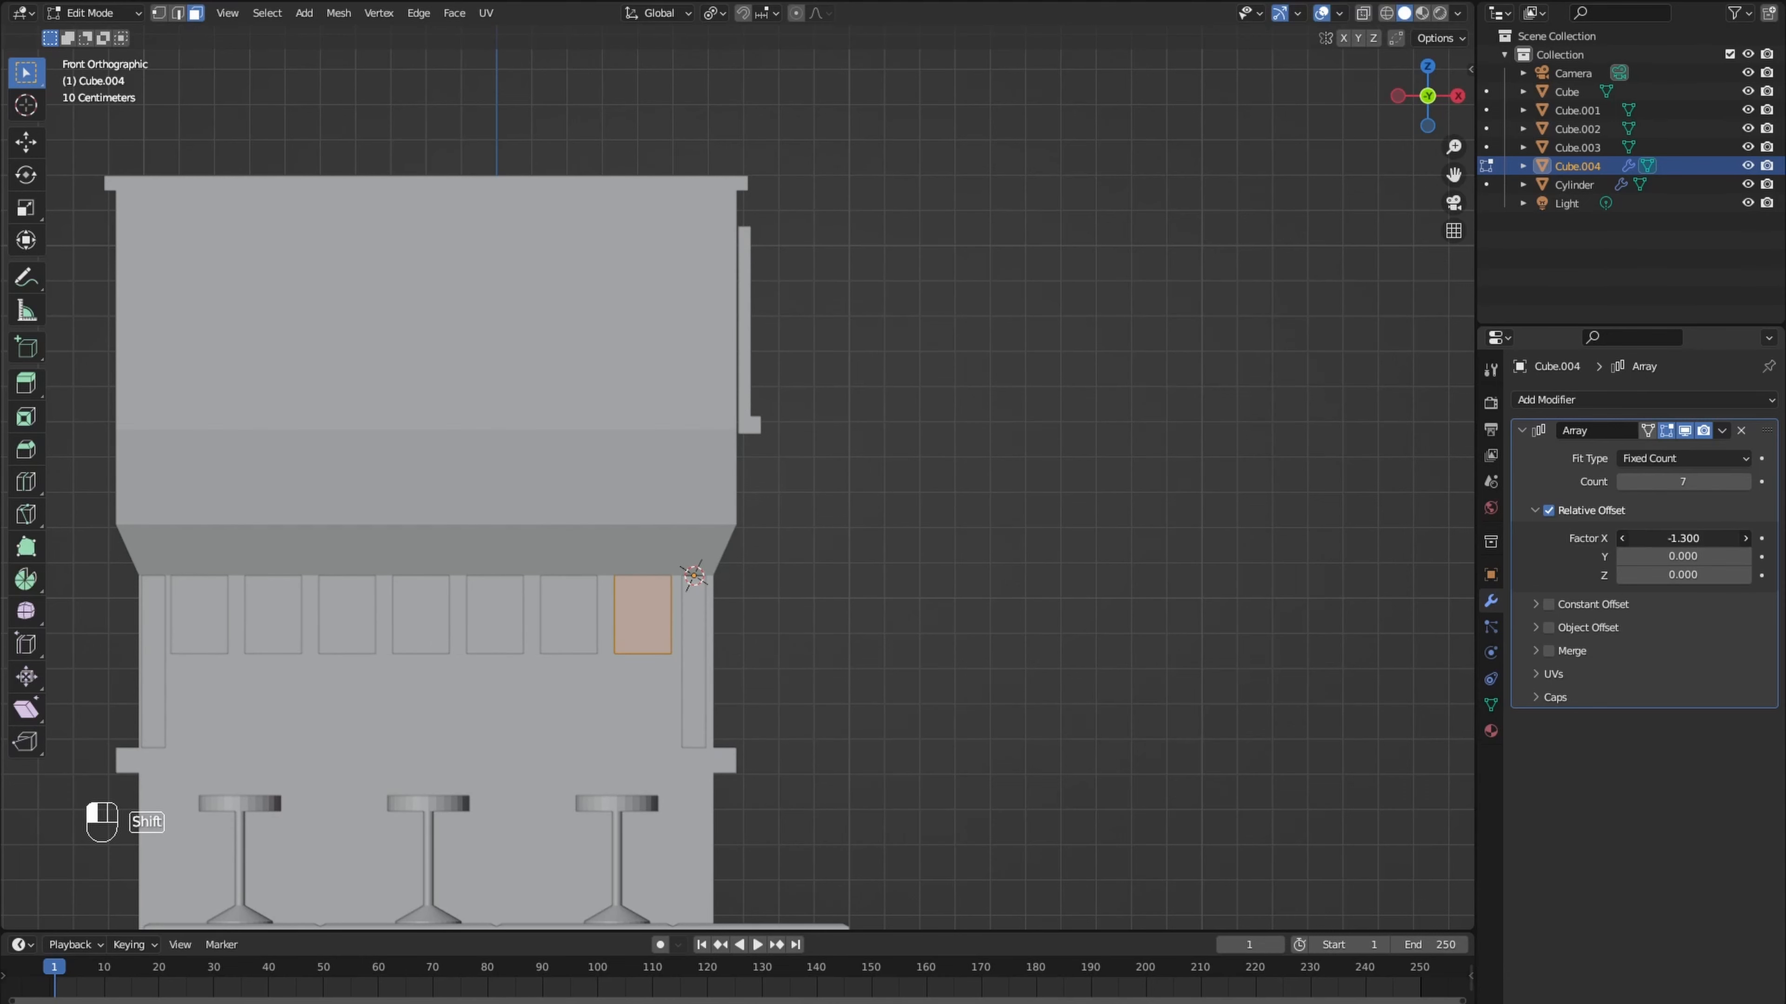
{"action": "middle_click_drag", "start_coordinate": [1061, 651], "coordinate": [981, 666]}
{"action": "key", "text": "Tab"}
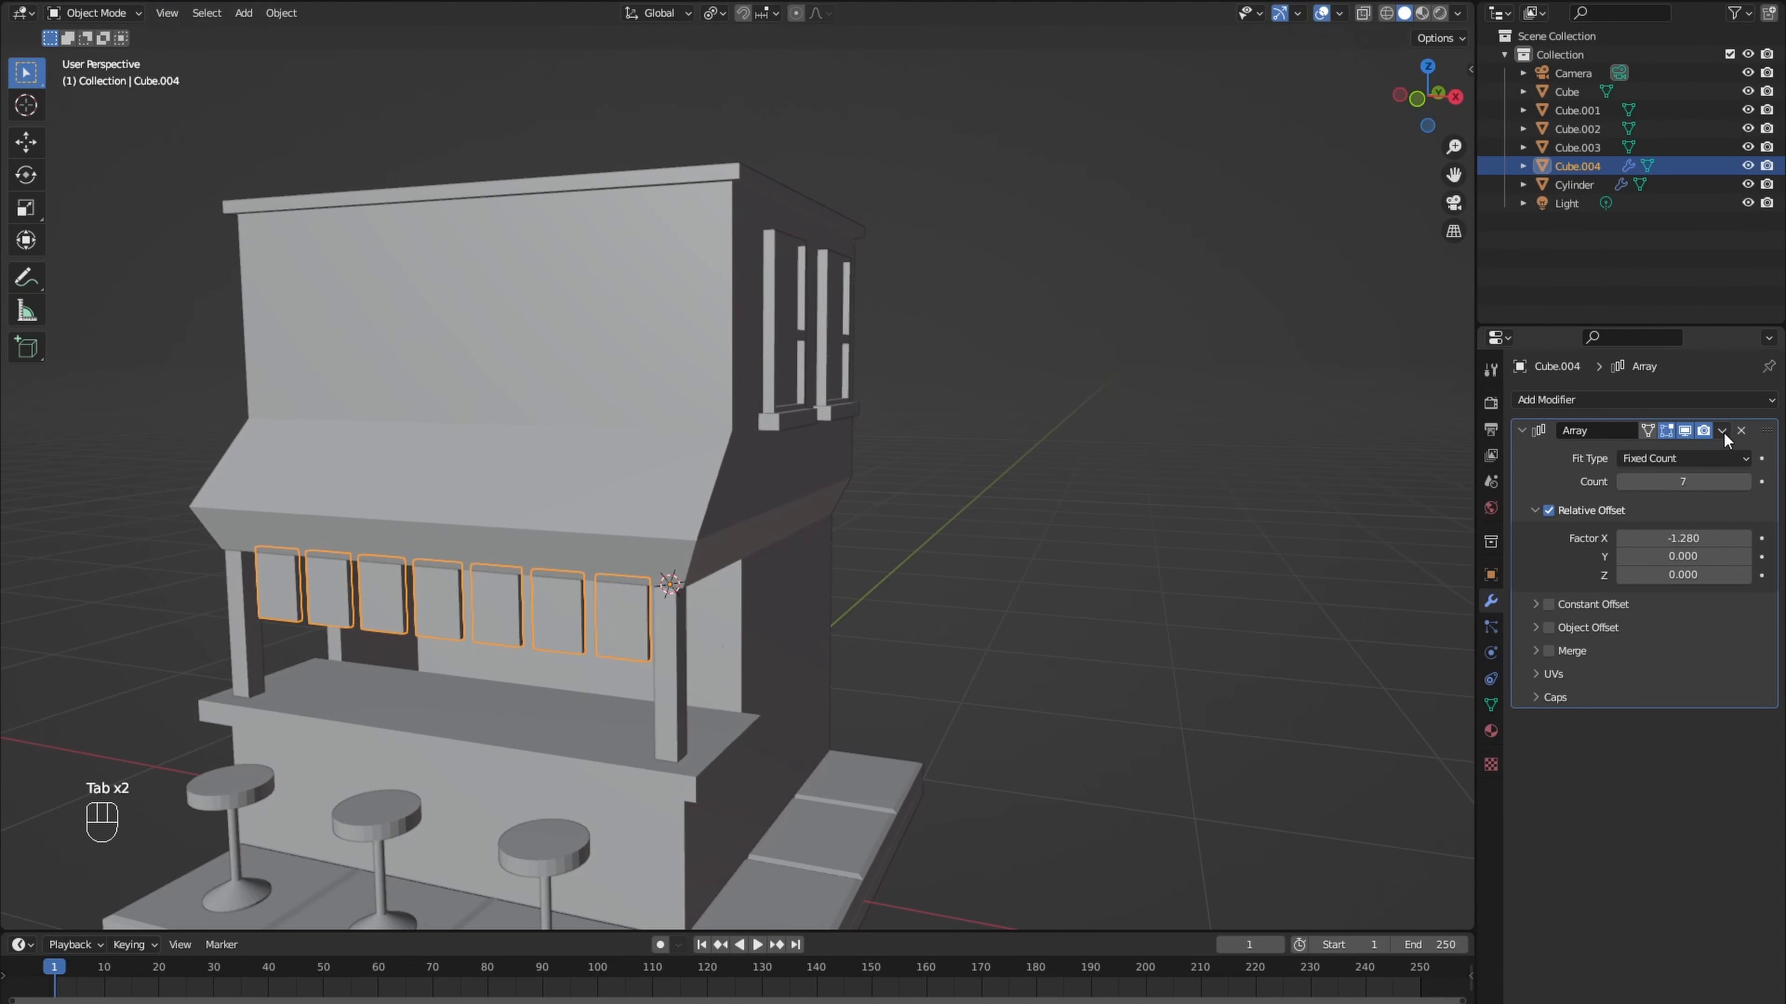
{"action": "left_click", "coordinate": [1722, 430]}
{"action": "left_click", "coordinate": [1696, 450]}
- In Edit Mode, select the hanging panel nearest the window-side post and rotate it slightly around Y
{"action": "middle_click_drag", "start_coordinate": [1040, 524], "coordinate": [731, 538]}
{"action": "key", "text": "Tab"}
{"action": "key", "text": "l"}
{"action": "left_click", "coordinate": [780, 537]}
{"action": "key", "text": "l"}
{"action": "key", "text": "r"}
{"action": "key", "text": "y"}
{"action": "key", "text": "y"}
{"action": "key", "text": "y"}
{"action": "left_click", "coordinate": [748, 537]}
- Rotate the second hanging panel from the window-side post slightly around X and Z
{"action": "left_click", "coordinate": [710, 527]}
{"action": "key", "text": "l"}
{"action": "key", "text": "r"}
{"action": "key", "text": "x"}
{"action": "key", "text": "x"}
{"action": "key", "text": "x"}
{"action": "key", "text": "x"}
{"action": "left_click", "coordinate": [654, 524]}
{"action": "key", "text": "r"}
{"action": "key", "text": "z"}
{"action": "left_click", "coordinate": [683, 538]}
- Tilt the third hanging panel from the window-side post slightly around X and Y
{"action": "left_click", "coordinate": [610, 538]}
{"action": "key", "text": "l"}
{"action": "mouse_move", "coordinate": [611, 538]}
{"action": "middle_mouse_down"}
{"action": "mouse_move", "coordinate": [710, 534]}
{"action": "mouse_move", "coordinate": [581, 530]}
{"action": "middle_mouse_up"}
{"action": "key", "text": "r"}
{"action": "key", "text": "x"}
{"action": "left_click", "coordinate": [707, 532]}
{"action": "key", "text": "r"}
{"action": "key", "text": "y"}
{"action": "left_click", "coordinate": [683, 534]}
- Rotate the next hanging panels slightly, turning the middle one around Z and the second-to-last one around Y
{"action": "left_click", "coordinate": [602, 536]}
{"action": "key", "text": "l"}
{"action": "key", "text": "r"}
{"action": "key", "text": "z"}
{"action": "left_click", "coordinate": [596, 540]}
{"action": "left_click", "coordinate": [520, 542]}
{"action": "key", "text": "l"}
{"action": "key", "text": "r"}
{"action": "left_click", "coordinate": [644, 538]}
{"action": "key", "text": "r"}
{"action": "key", "text": "y"}
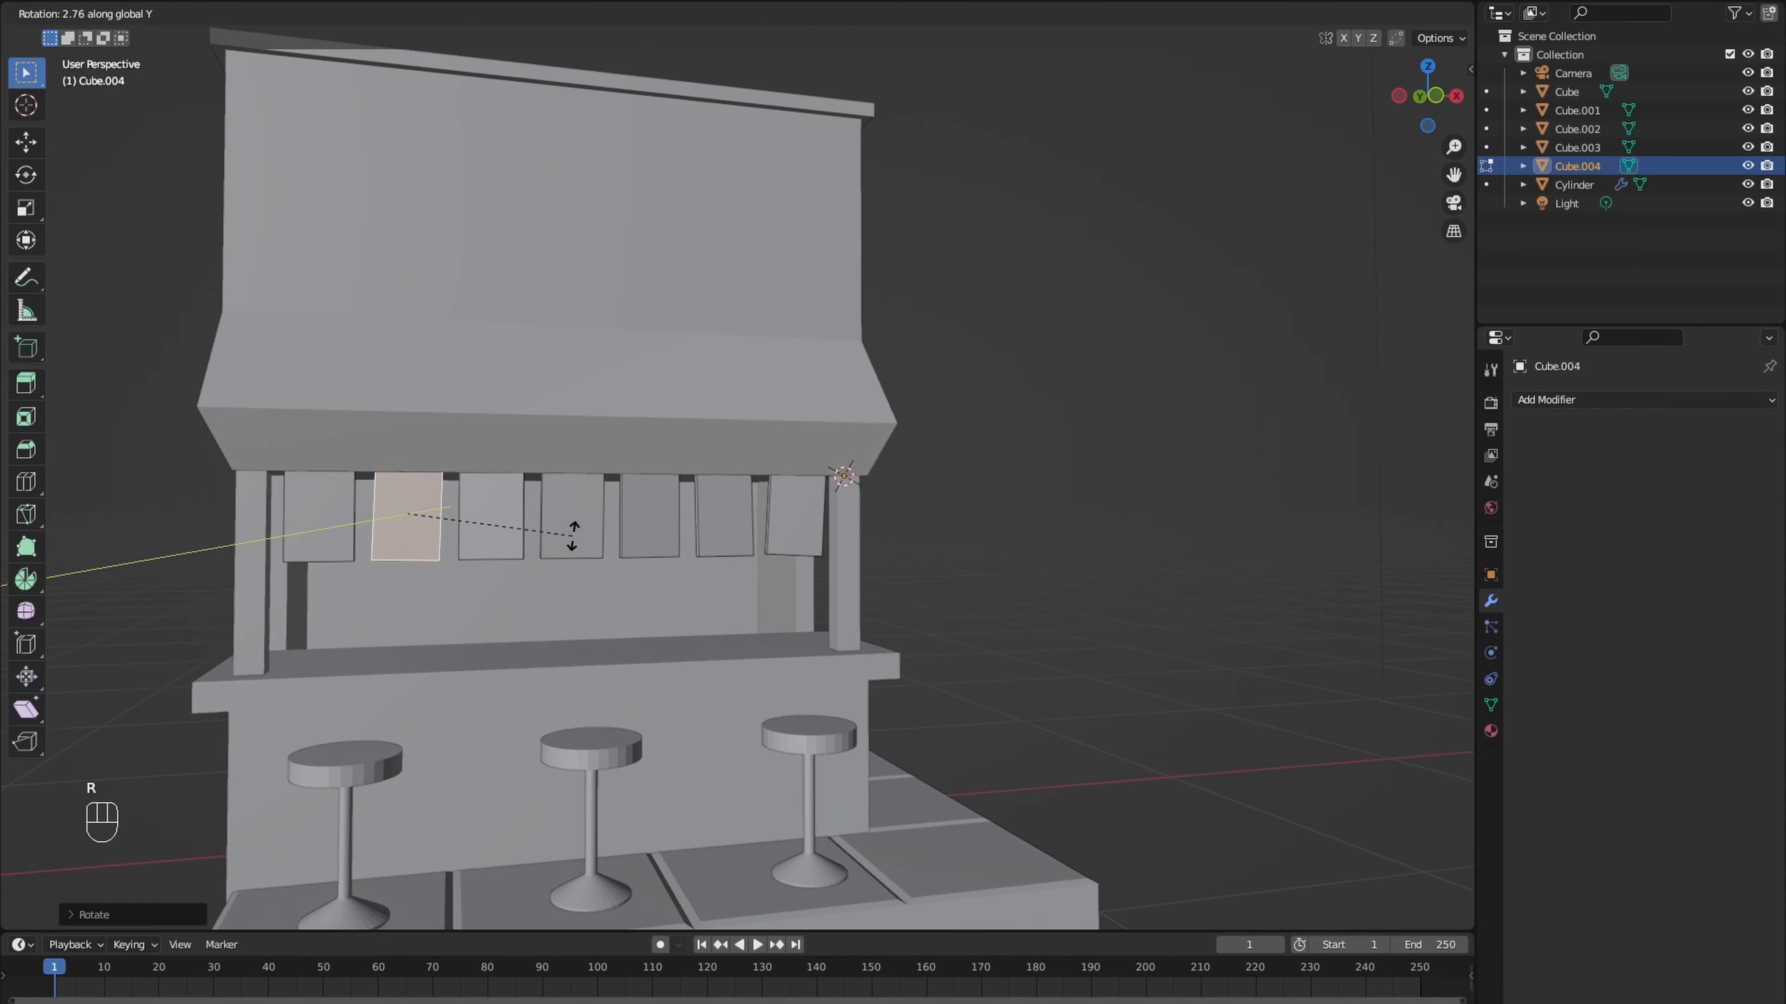
{"action": "left_click", "coordinate": [585, 526]}
- Rotate the last hanging panel by the far post slightly around Y and X, and return to Object Mode
{"action": "left_click", "coordinate": [332, 535]}
{"action": "key", "text": "l"}
{"action": "key", "text": "r"}
{"action": "key", "text": "y"}
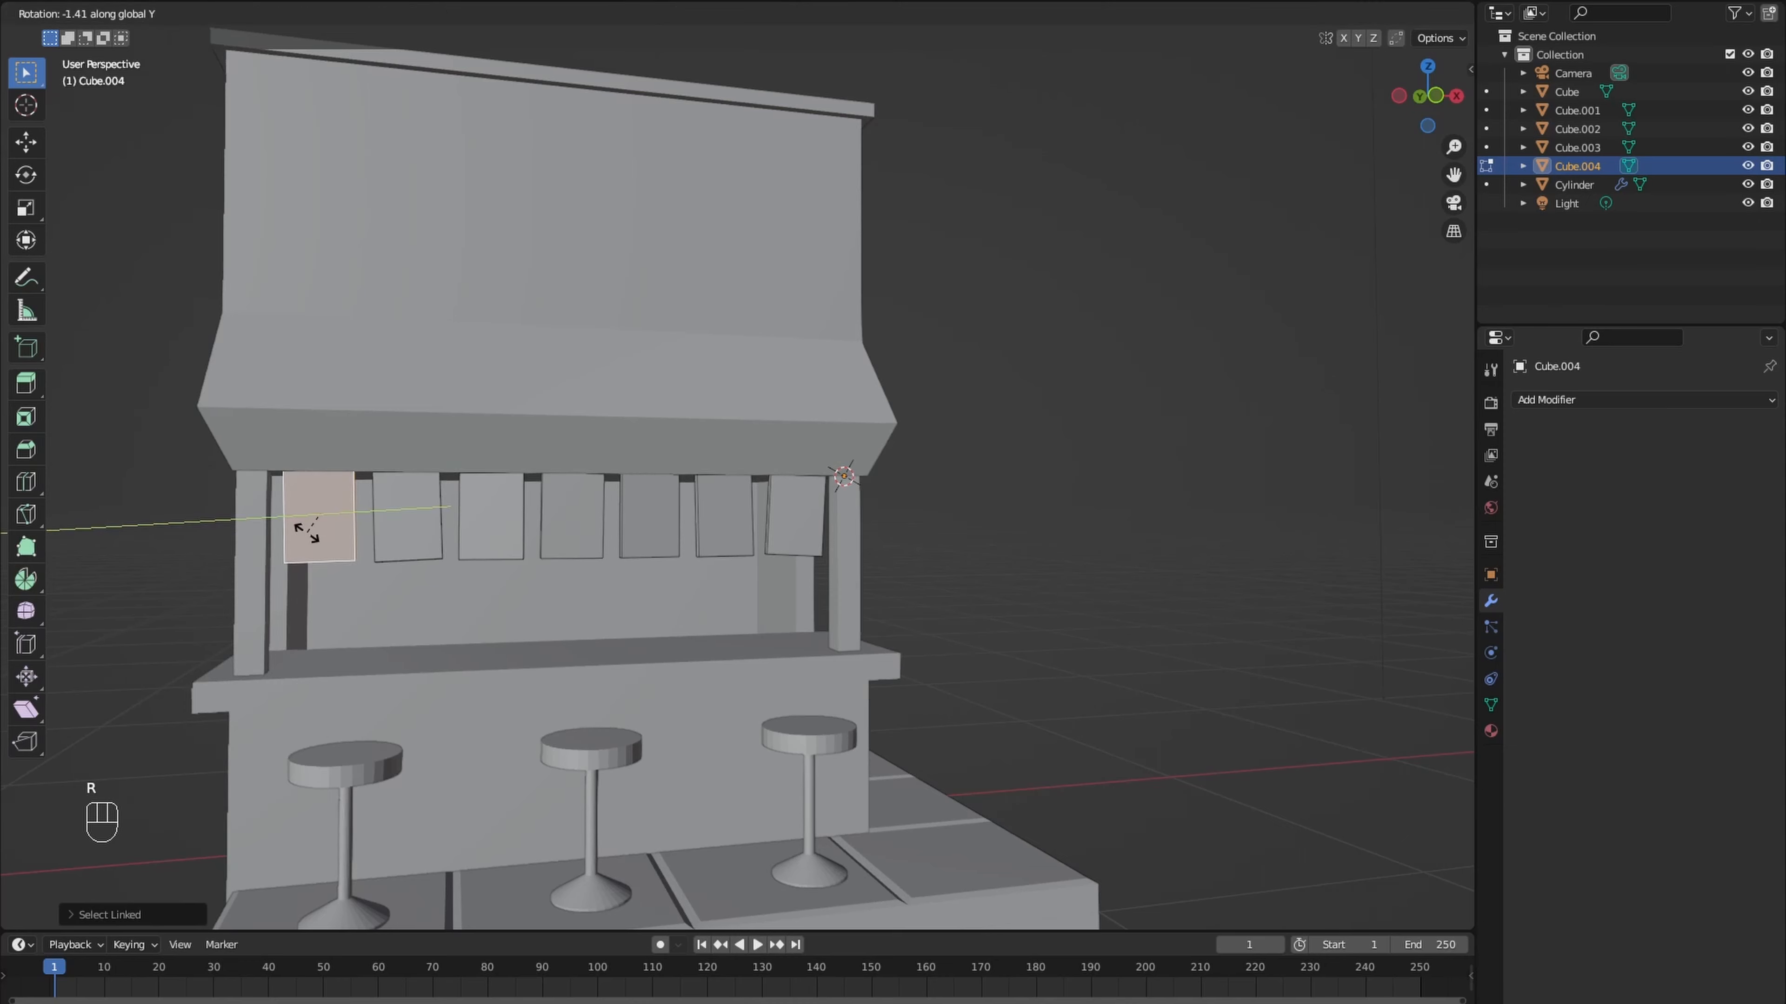
{"action": "left_click", "coordinate": [307, 532]}
{"action": "middle_click_drag", "start_coordinate": [306, 532], "coordinate": [267, 531]}
{"action": "key", "text": "r"}
{"action": "key", "text": "x"}
{"action": "left_click", "coordinate": [404, 543]}
{"action": "scroll", "coordinate": [1020, 583], "scroll_direction": "down", "scroll_amount": 4}
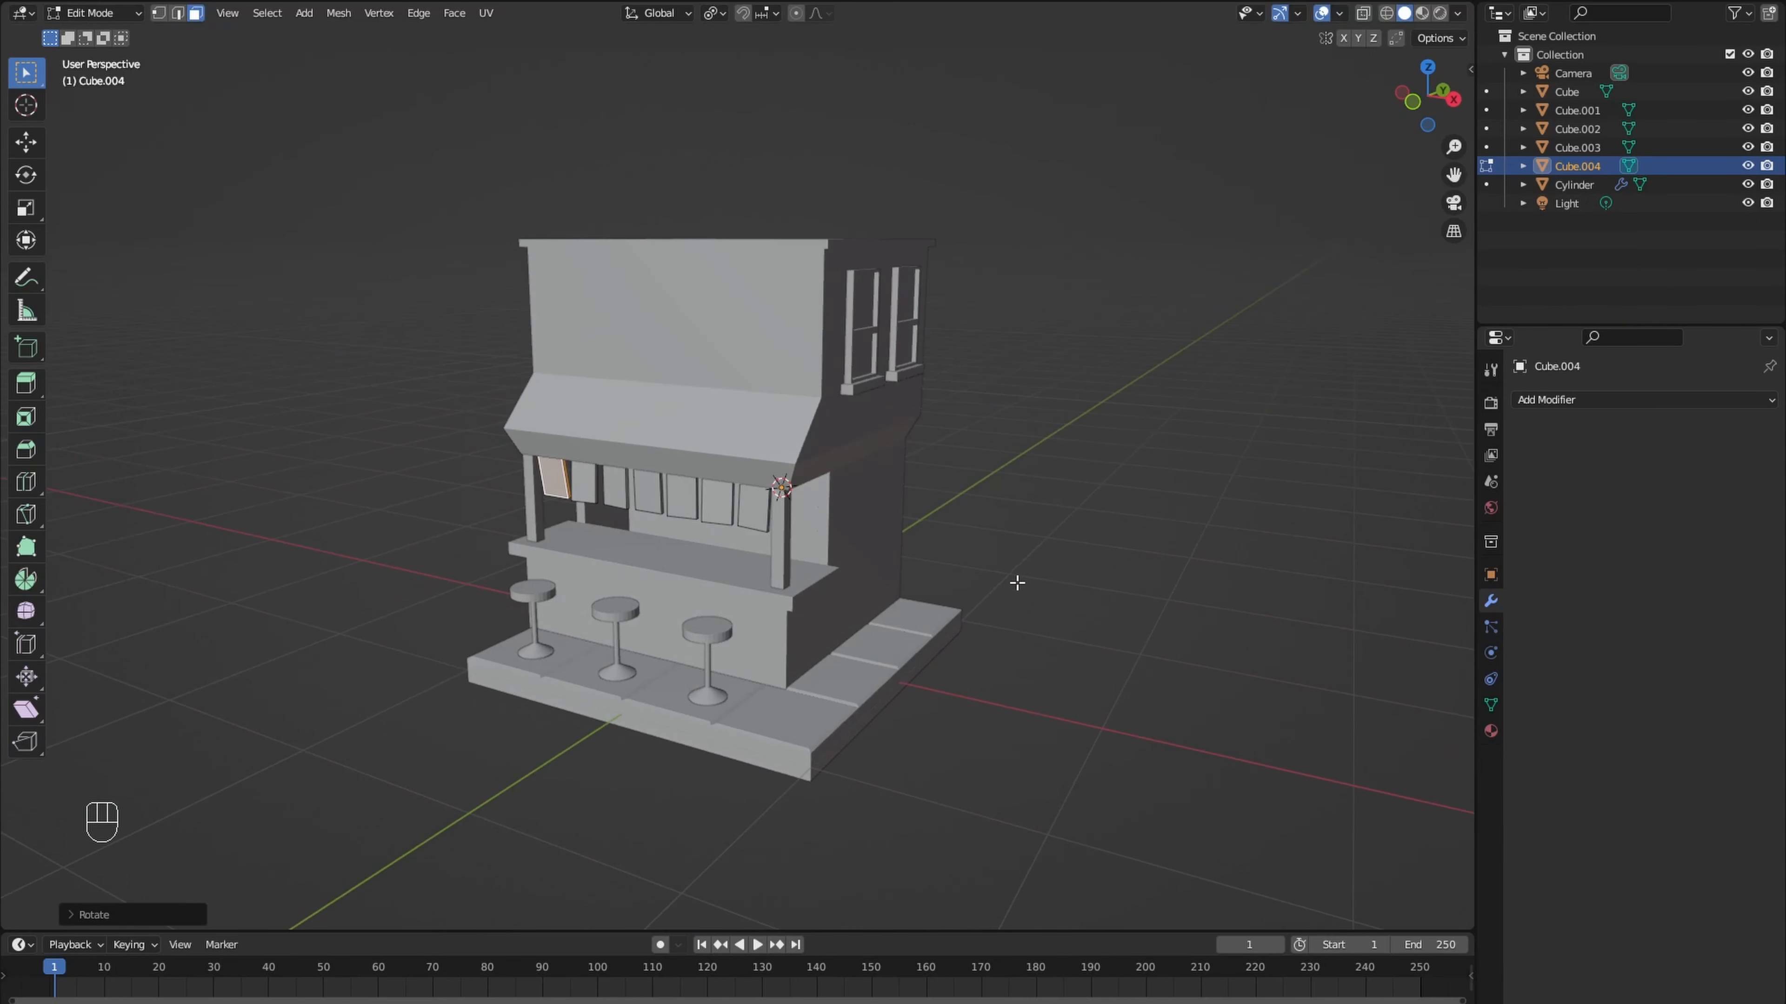
{"action": "key", "text": "Tab"}
- Add a cylinder on the ground in front of the building
{"action": "key", "text": "KP_7"}
{"action": "scroll", "coordinate": [746, 689], "scroll_direction": "up", "scroll_amount": 4}
{"action": "middle_click_drag", "start_coordinate": [744, 681], "coordinate": [739, 624]}
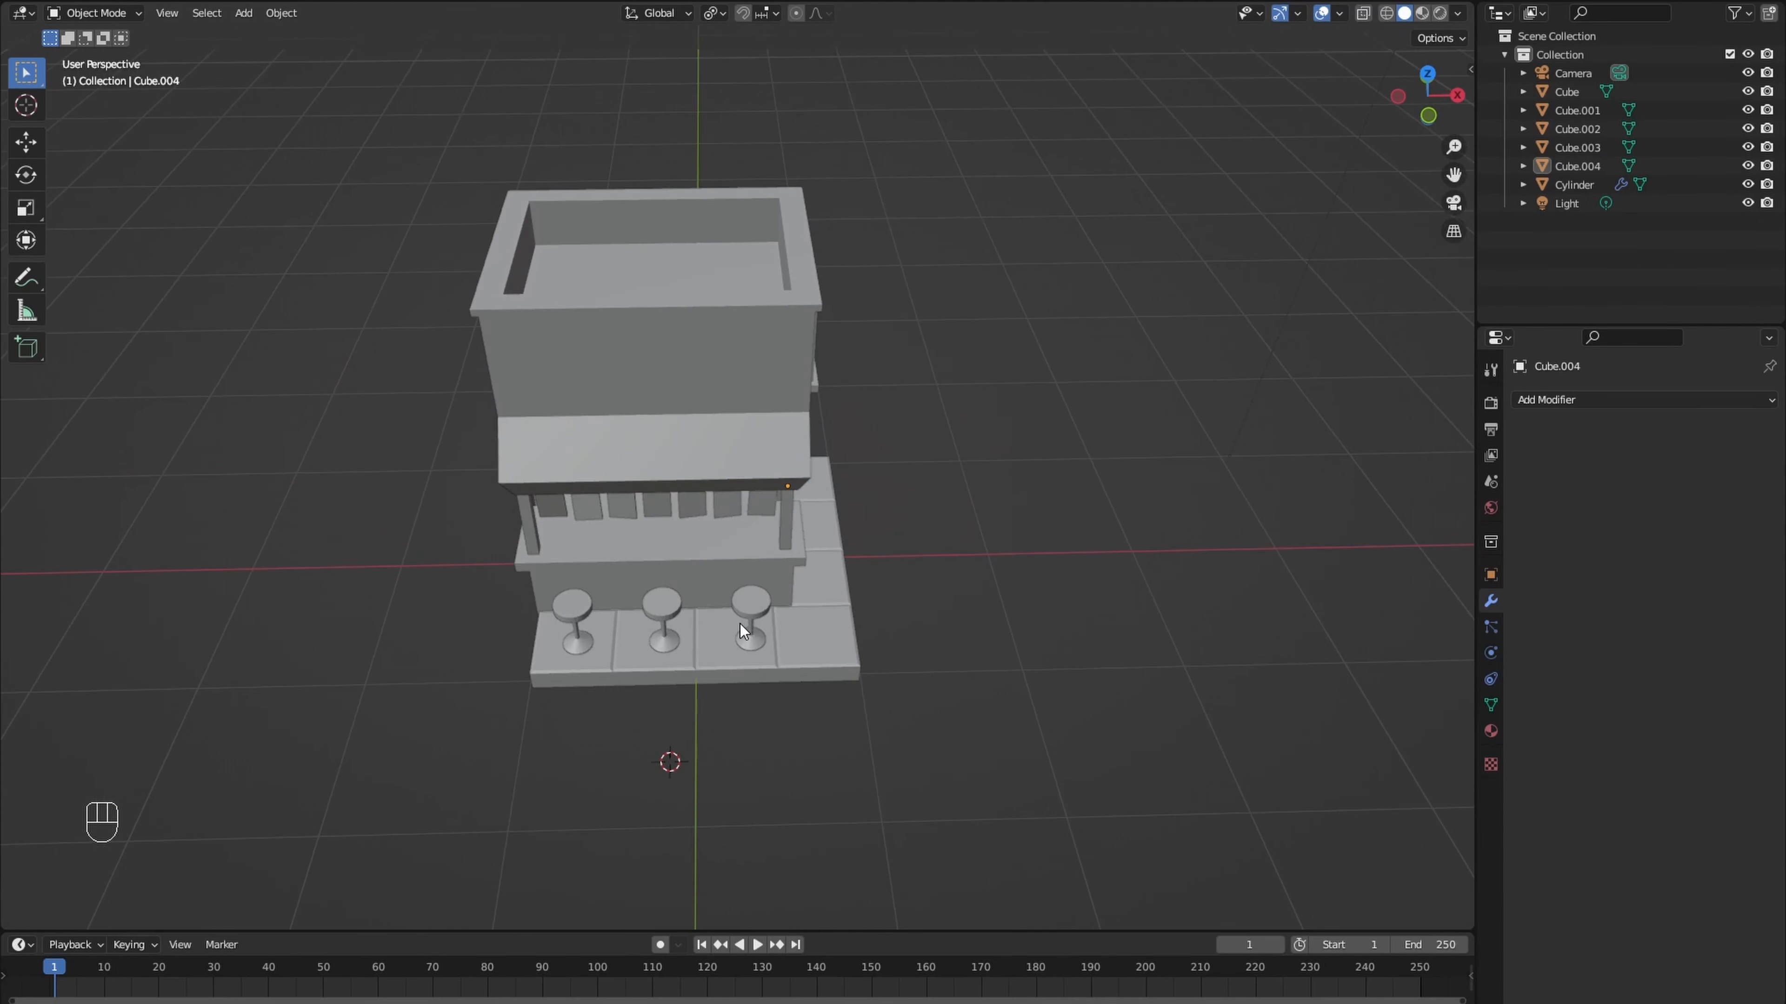
{"action": "key", "text": "shift+a"}
{"action": "mouse_move", "coordinate": [742, 624]}
{"action": "left_click", "coordinate": [820, 710]}
{"action": "middle_click_drag", "start_coordinate": [822, 712], "coordinate": [789, 673]}
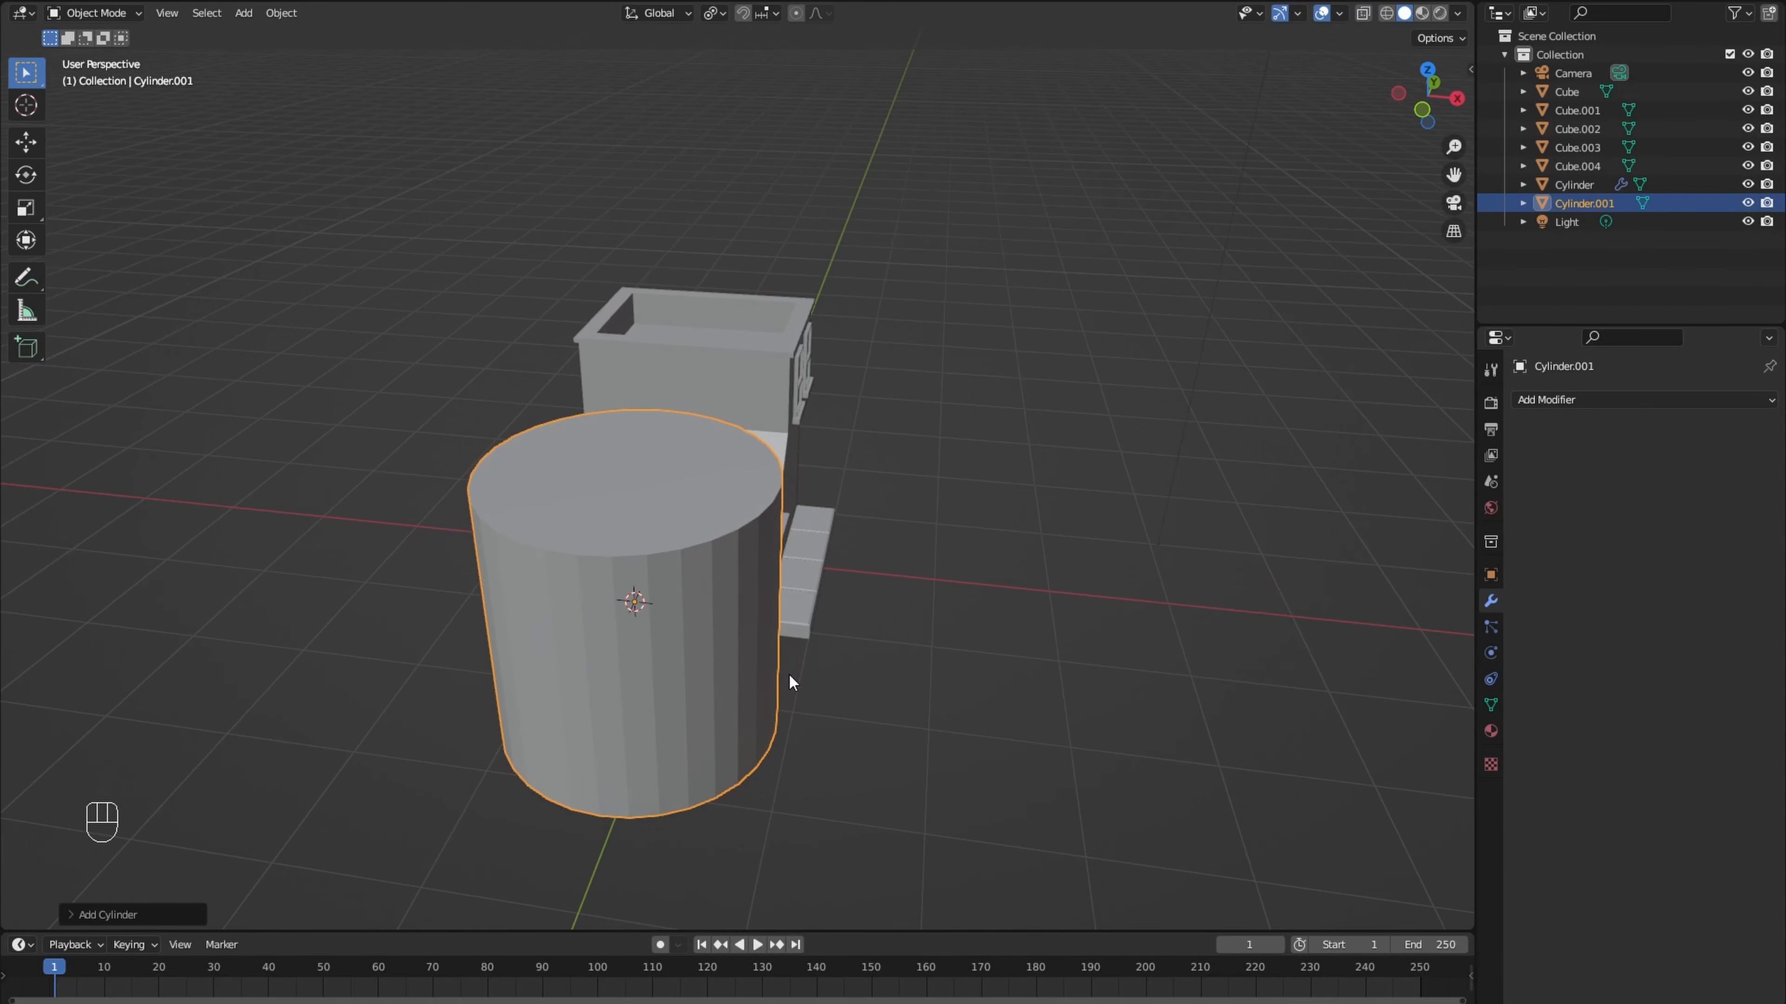
- Isolate the new cylinder in local view and rotate its mesh 90° around X
{"action": "key", "text": "Tab"}
{"action": "key", "text": "KP_Divide"}
{"action": "scroll", "coordinate": [790, 647], "scroll_direction": "down", "scroll_amount": 3}
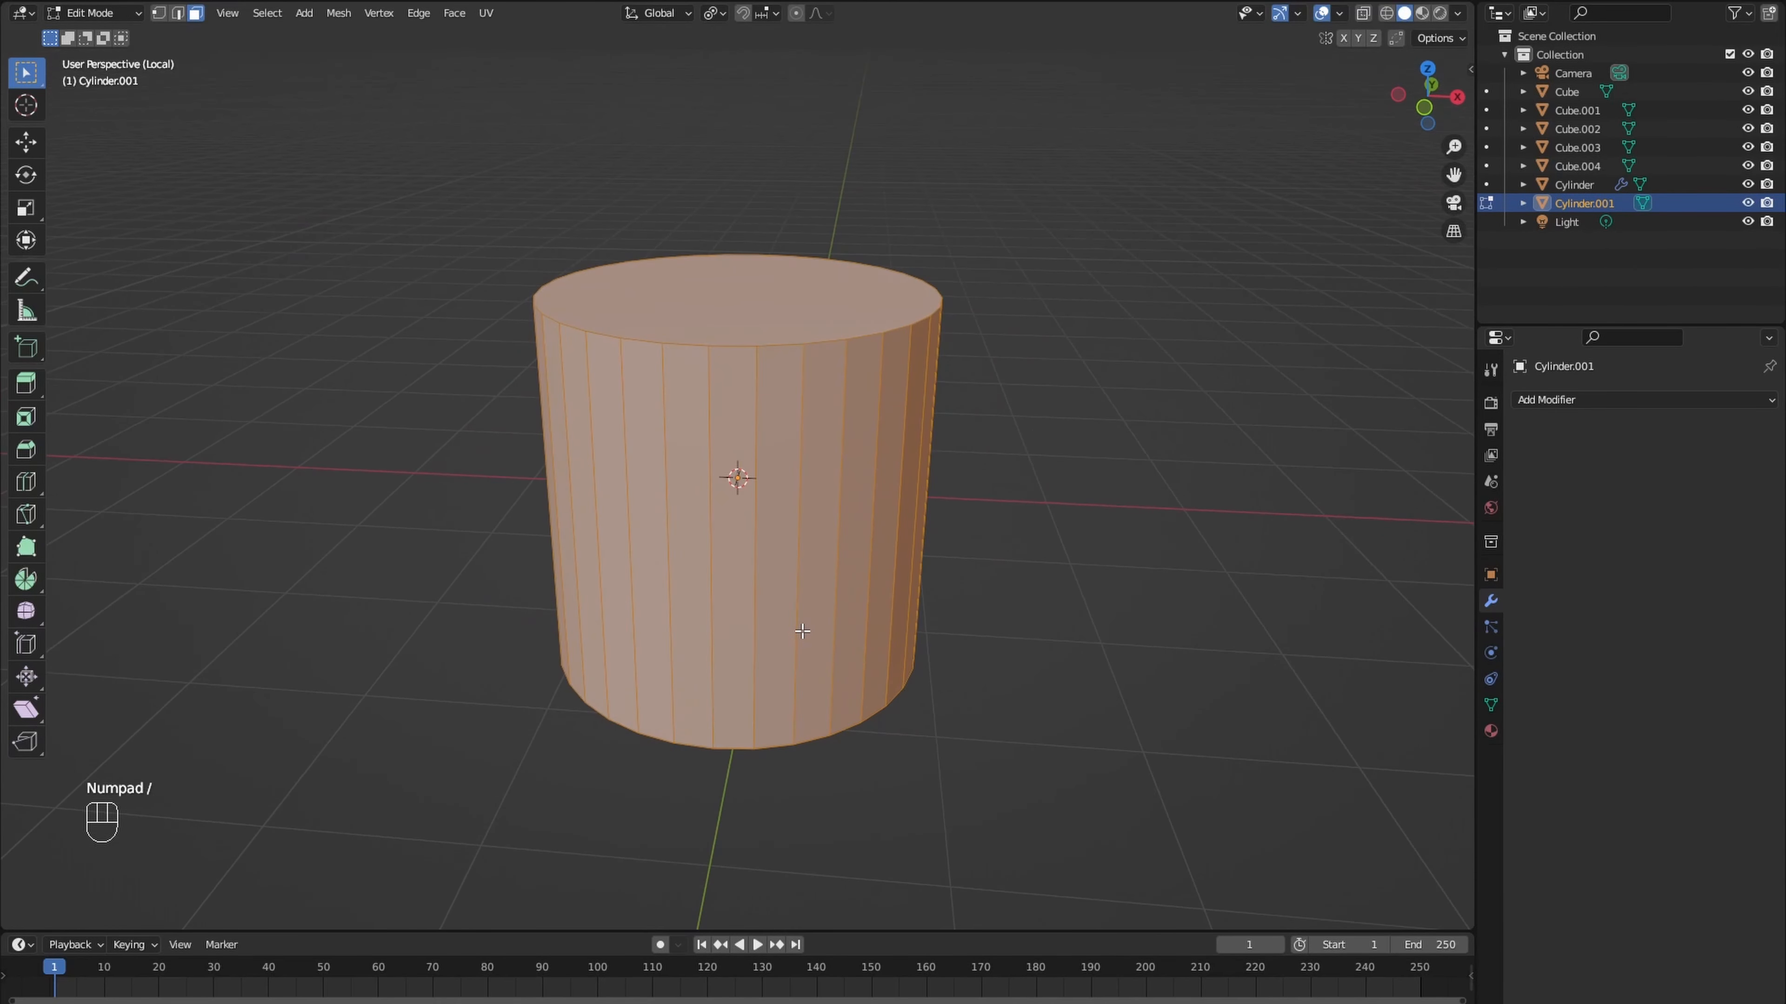
{"action": "type", "text": "rx90"}
{"action": "key", "text": "Return"}
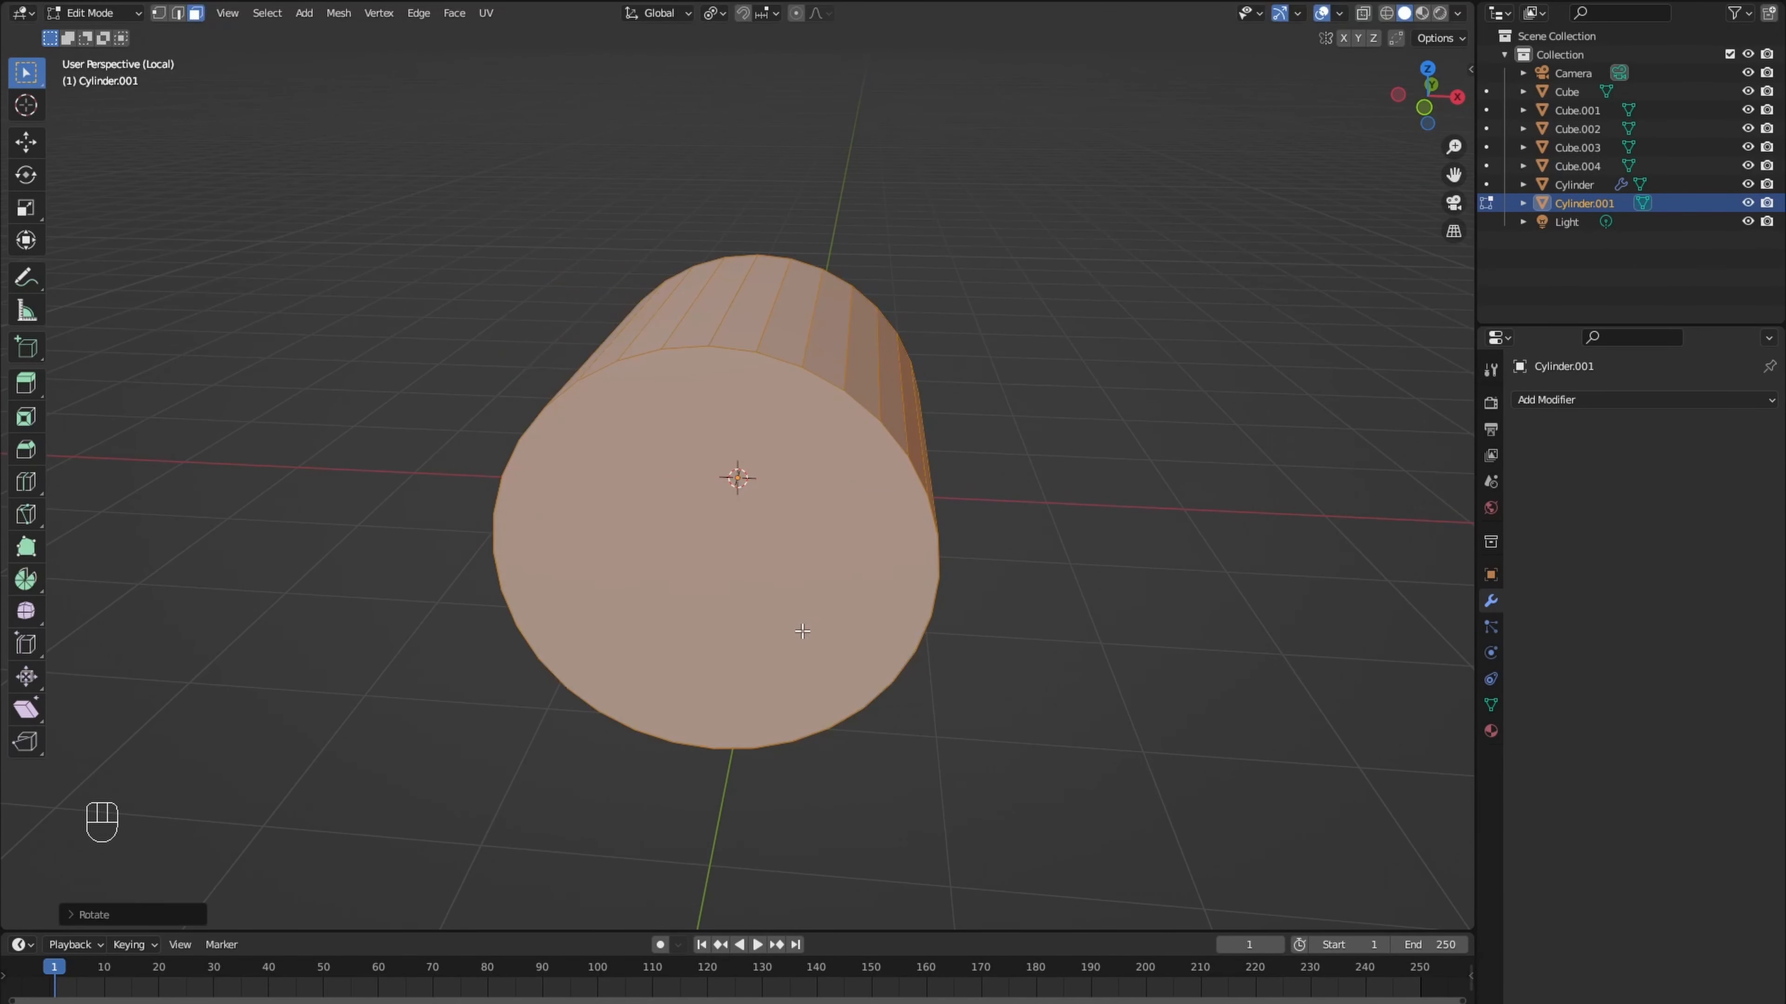
- Delete the vertices of the cylinder's lower half in front view, leaving a half-round arch
{"action": "key", "text": "1"}
{"action": "key", "text": "KP_1"}
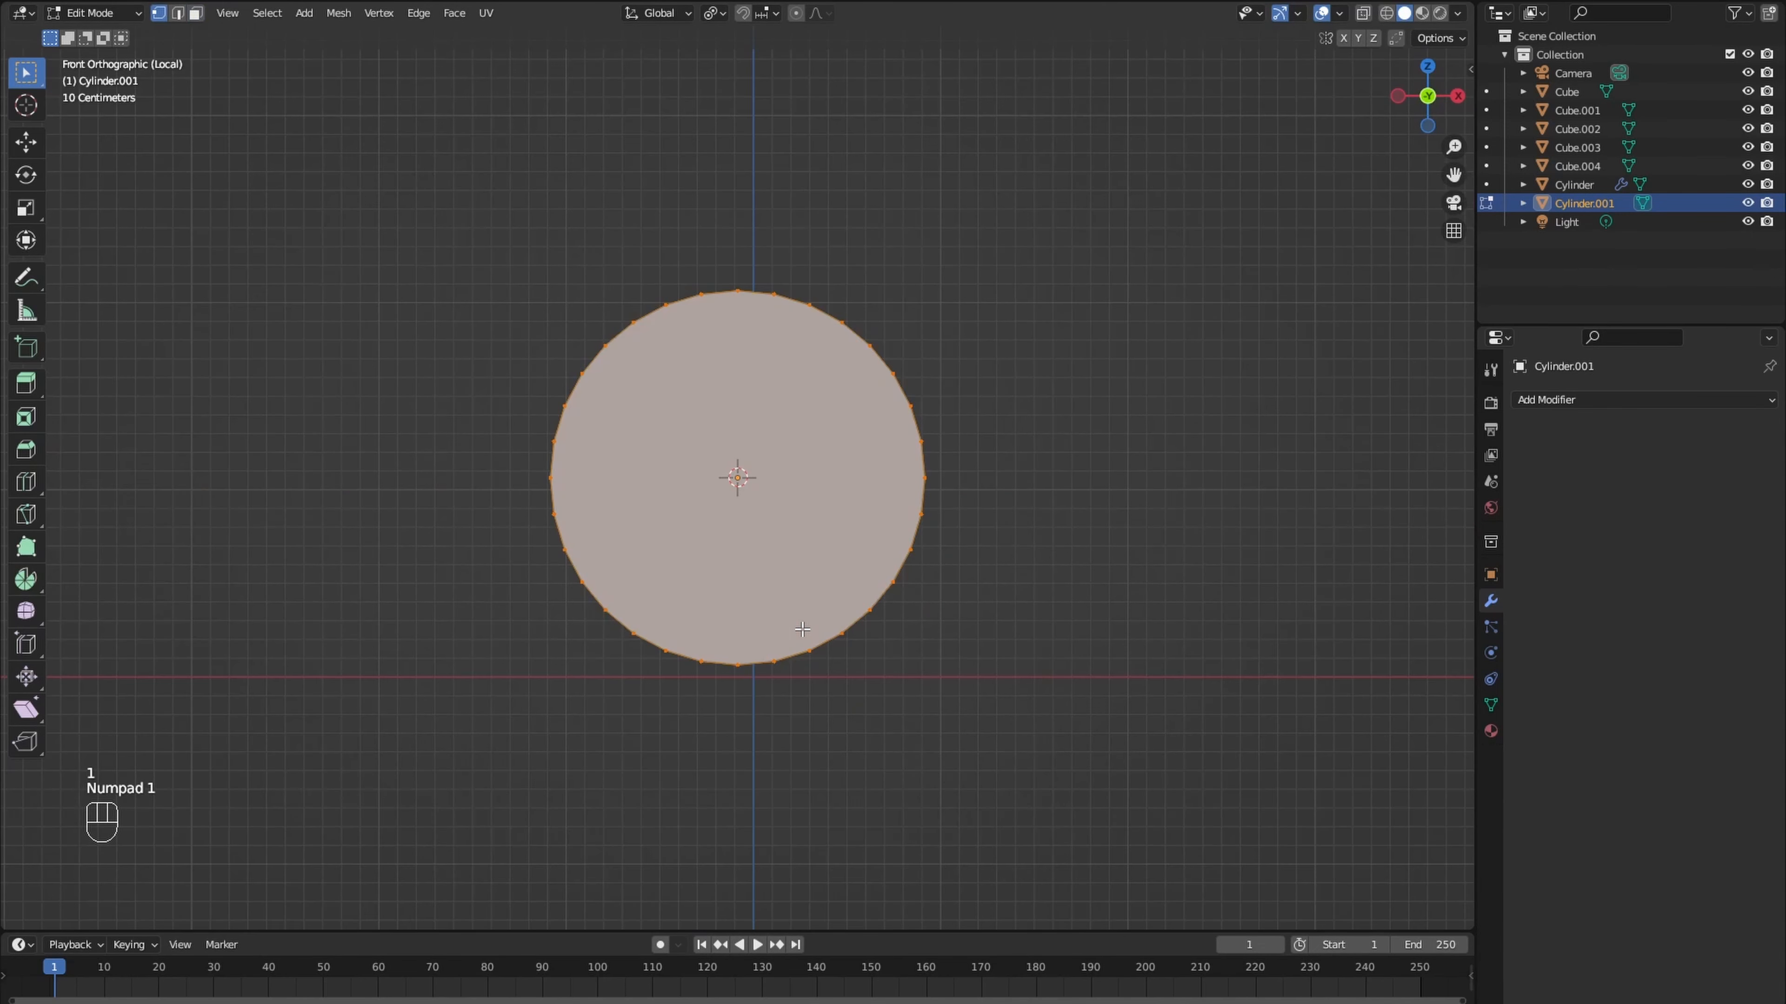
{"action": "key", "text": "alt+z"}
{"action": "left_click_drag", "start_coordinate": [515, 507], "coordinate": [947, 660]}
{"action": "key", "text": "x"}
{"action": "left_click", "coordinate": [968, 683]}
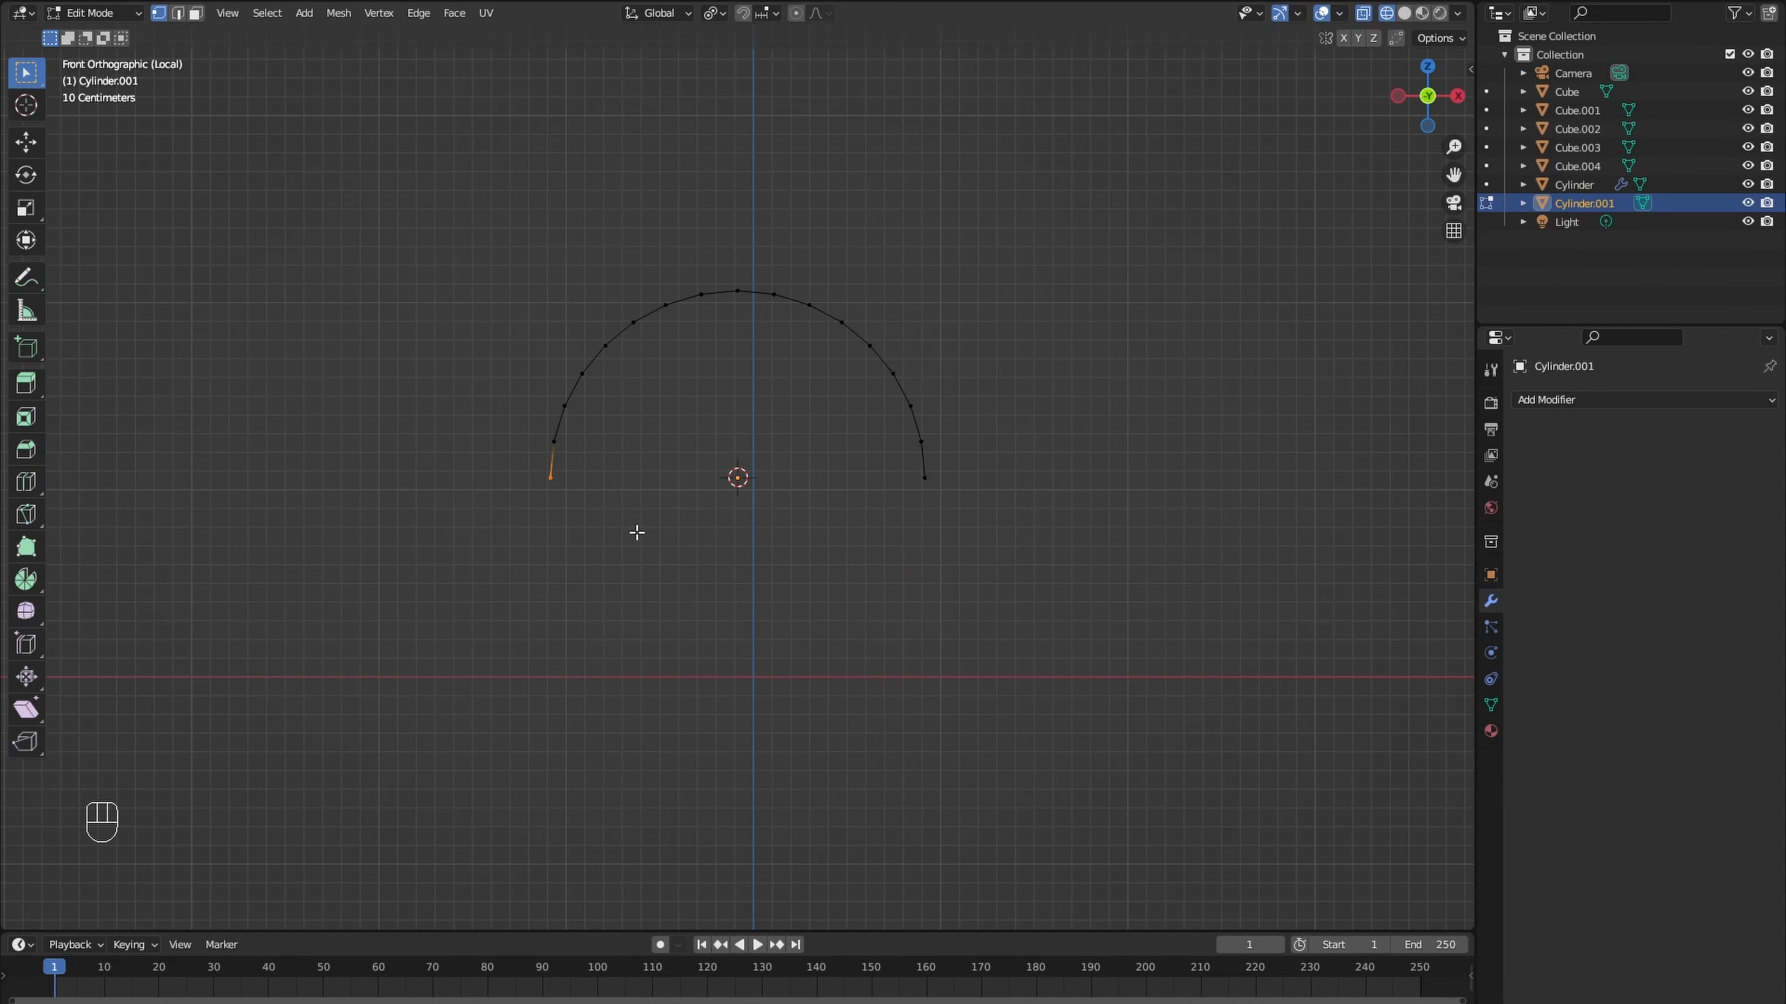
- Extrude the arch's bottom edge on the negative X side outward along X into a flat strip
{"action": "key", "text": "e"}
{"action": "key", "text": "x"}
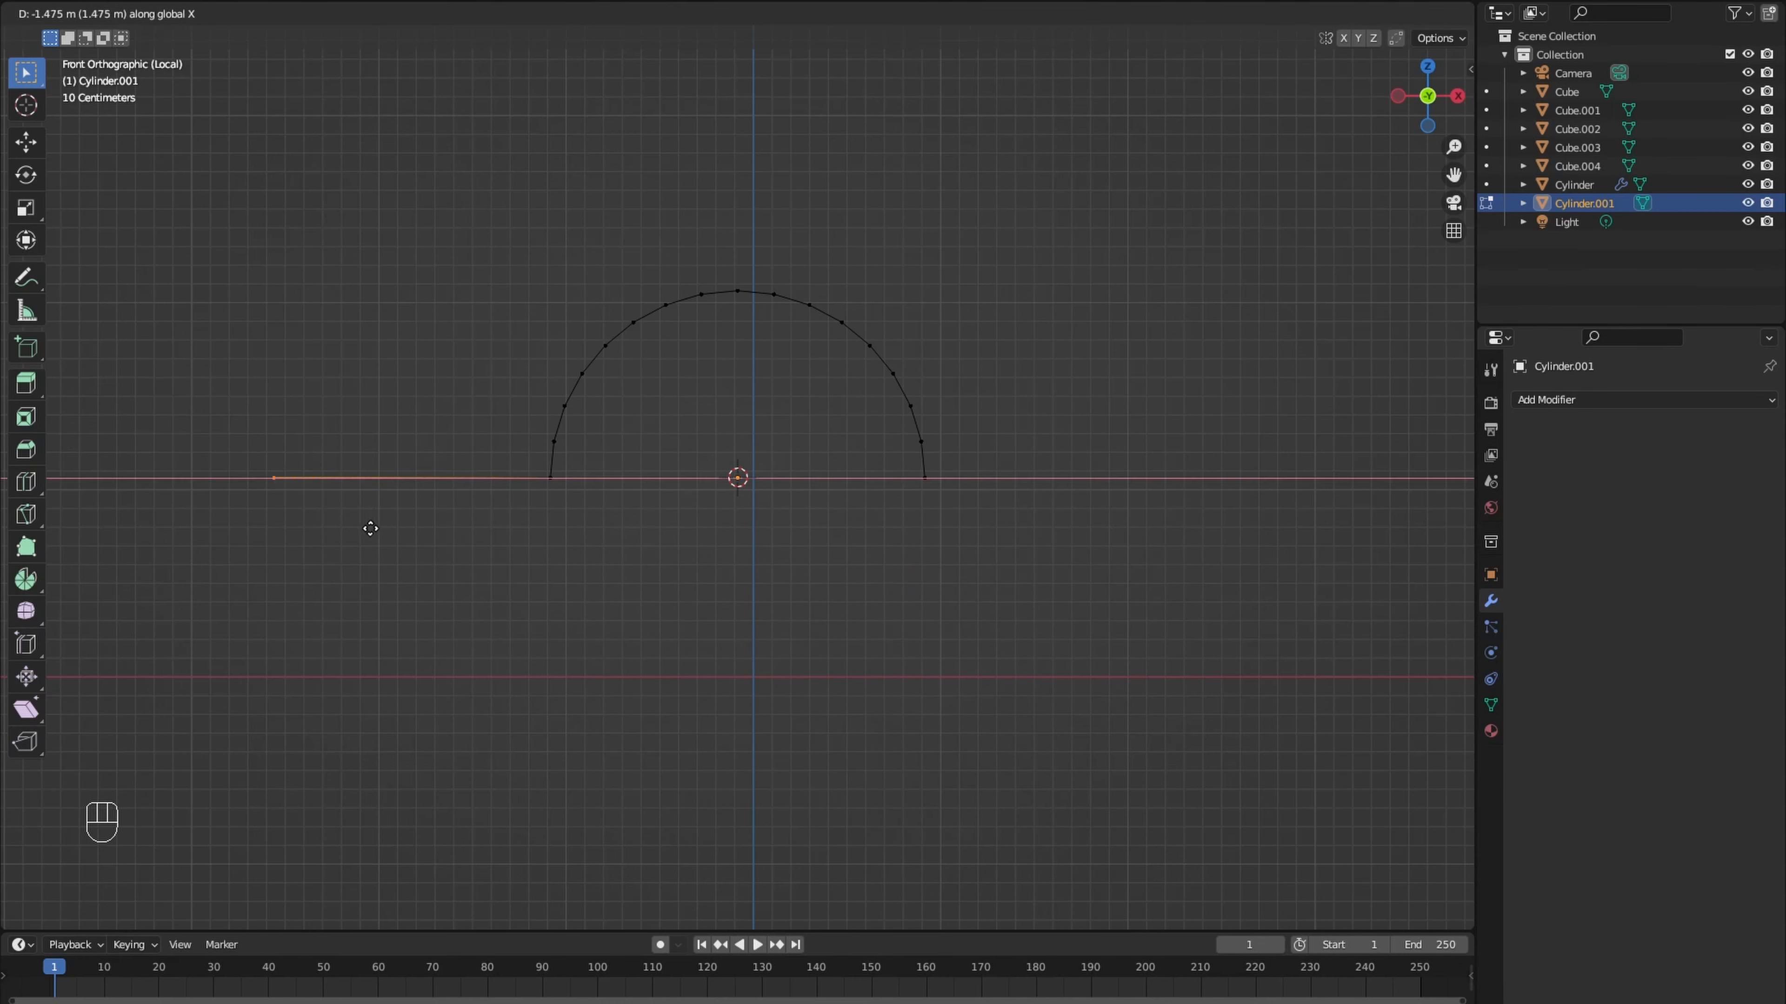
{"action": "left_click", "coordinate": [331, 528]}
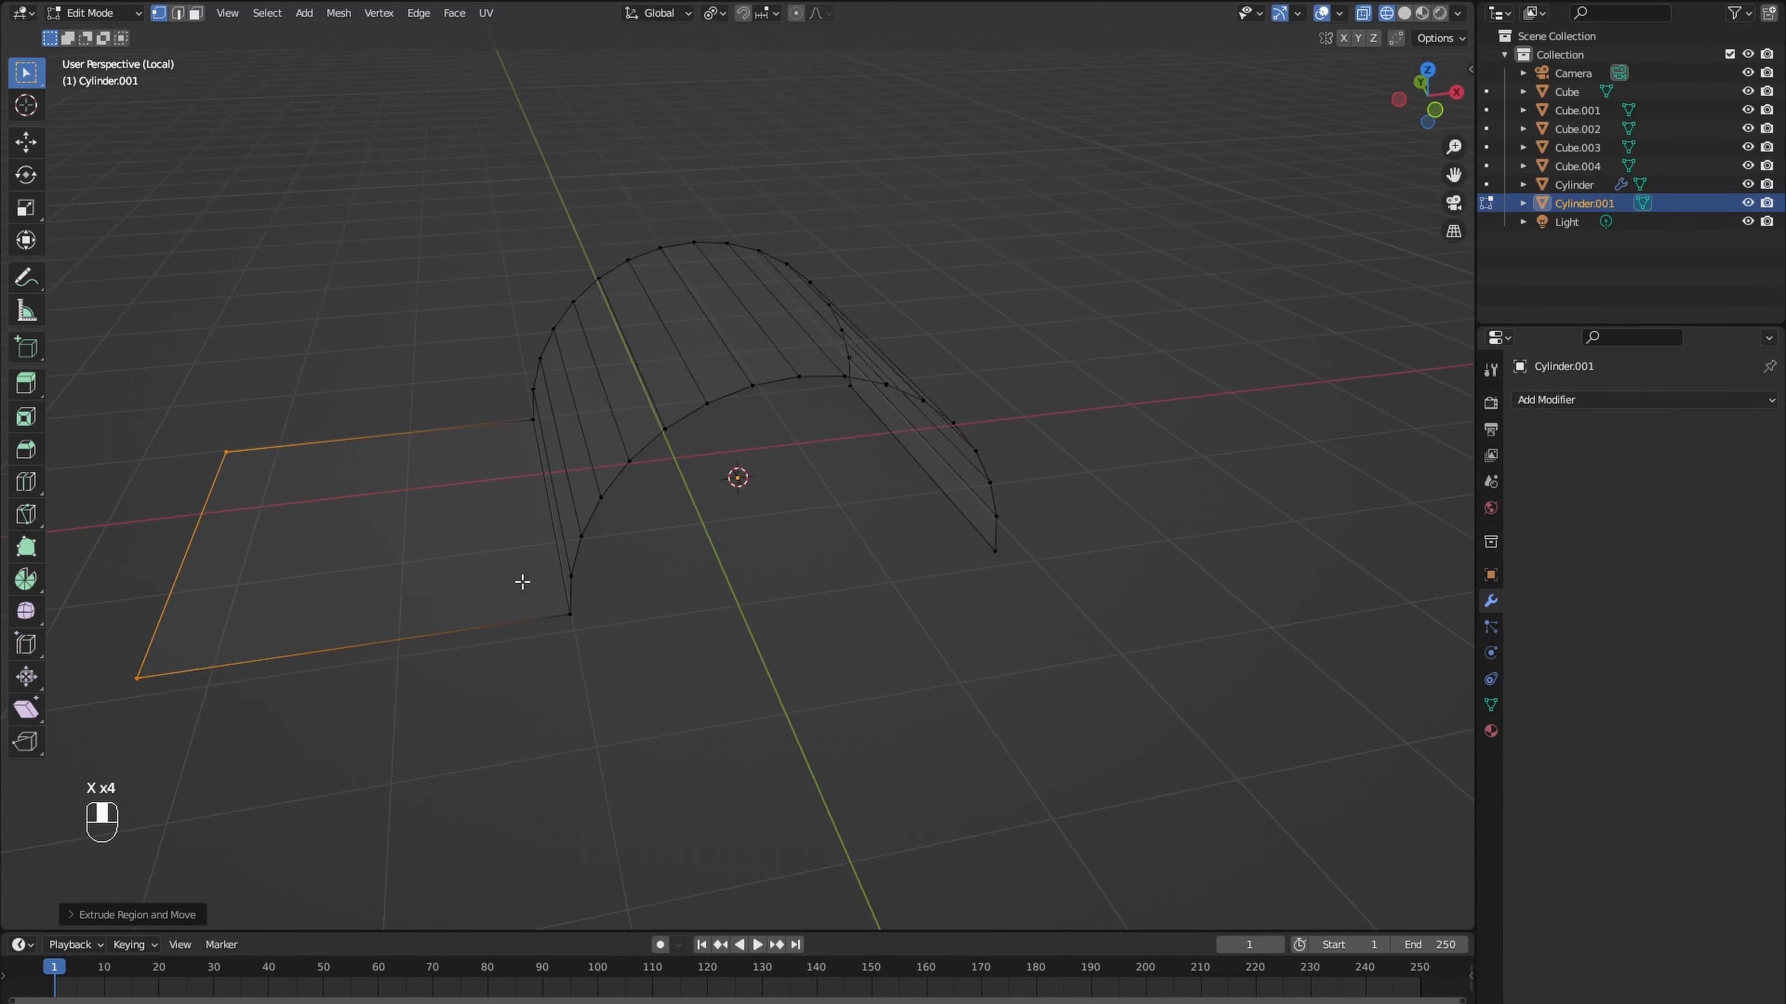
{"action": "key", "text": "shift+z"}
- Select the whole arch and strip mesh and scale it to about 2 along Y
{"action": "key", "text": "KP_7"}
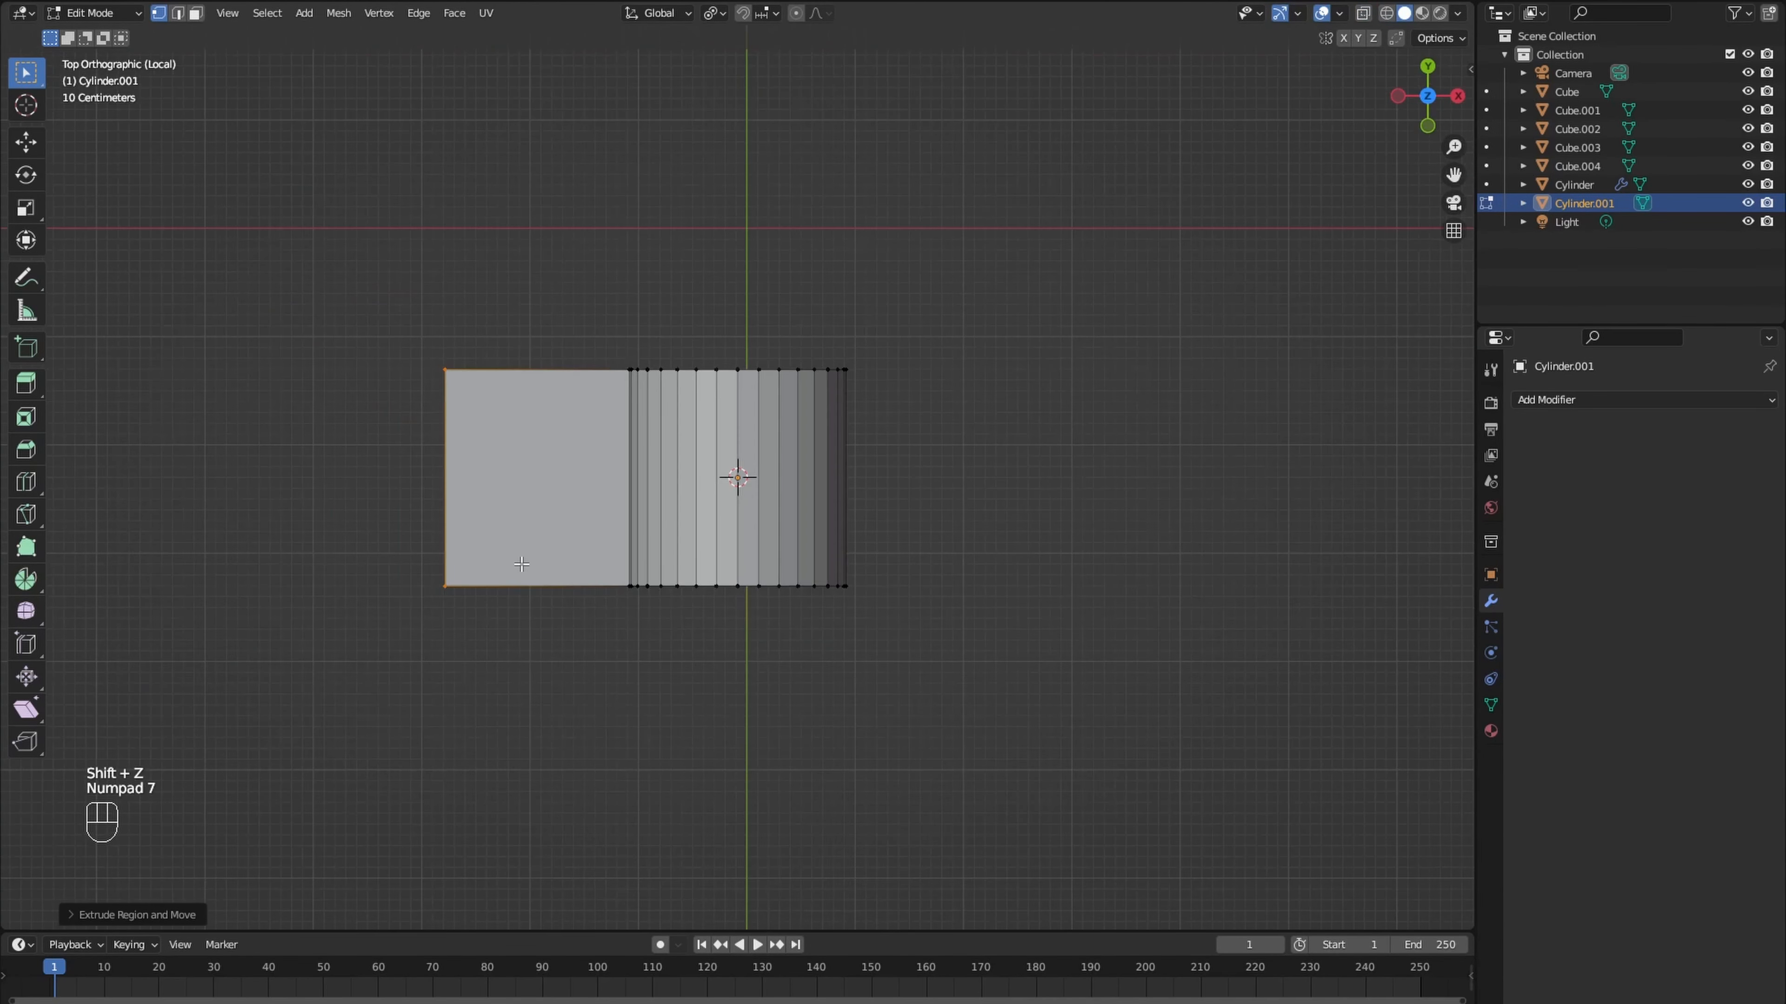
{"action": "key", "text": "a"}
{"action": "key", "text": "s"}
{"action": "key", "text": "y"}
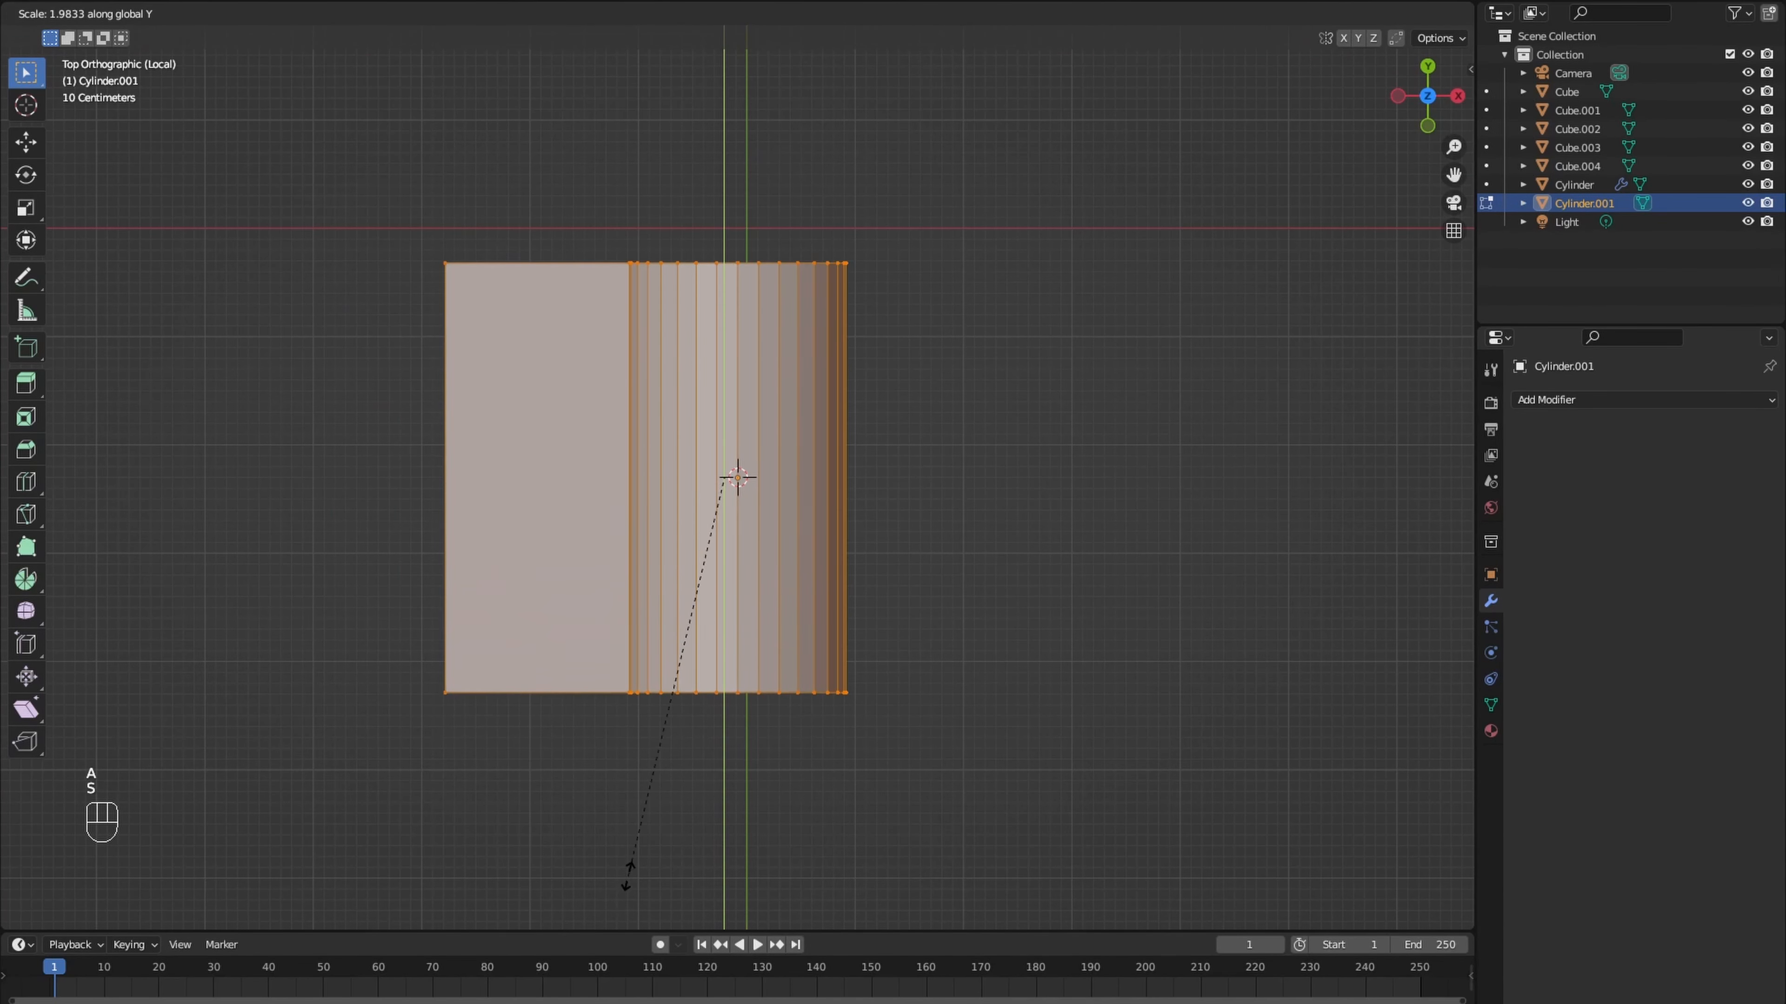
{"action": "key", "text": "y"}
{"action": "key", "text": "y"}
{"action": "key", "text": "y"}
{"action": "left_click", "coordinate": [671, 532]}
- Select the vertices at the arch's +Y end and scale them to about 0.69, tapering the arch
{"action": "left_click_drag", "start_coordinate": [636, 235], "coordinate": [922, 308]}
{"action": "key", "text": "s"}
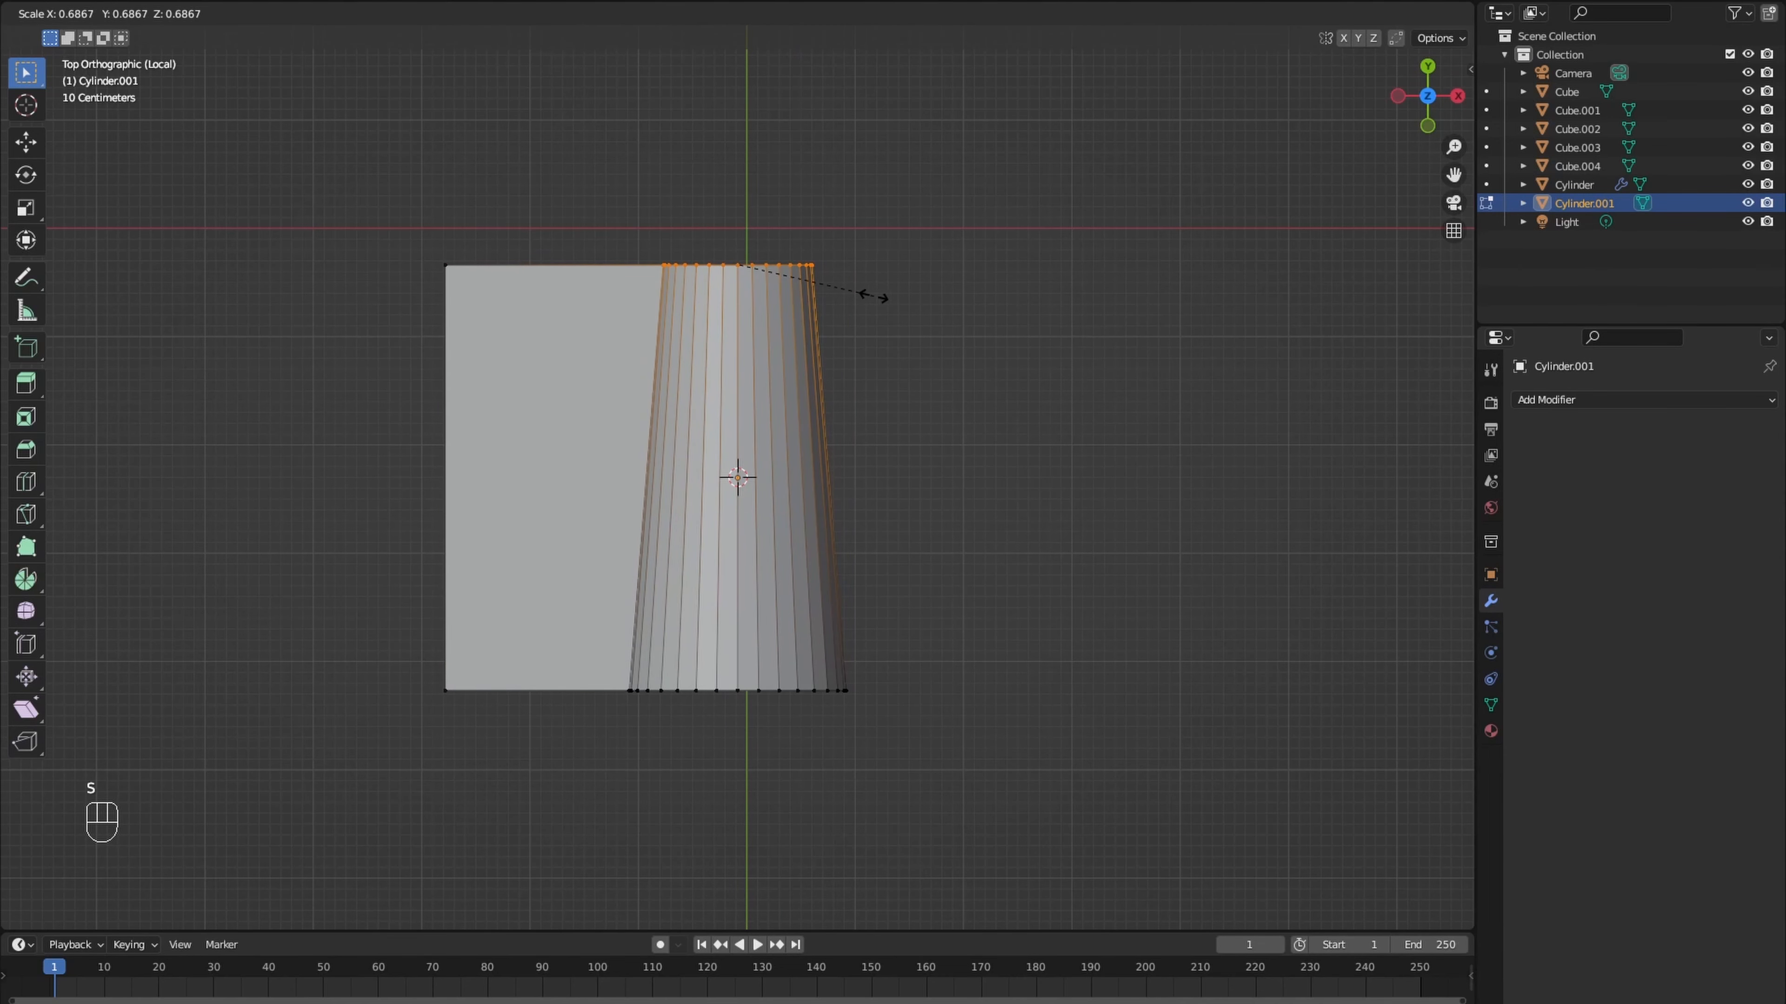
{"action": "left_click", "coordinate": [874, 296]}
{"action": "middle_click_drag", "start_coordinate": [873, 295], "coordinate": [937, 245]}
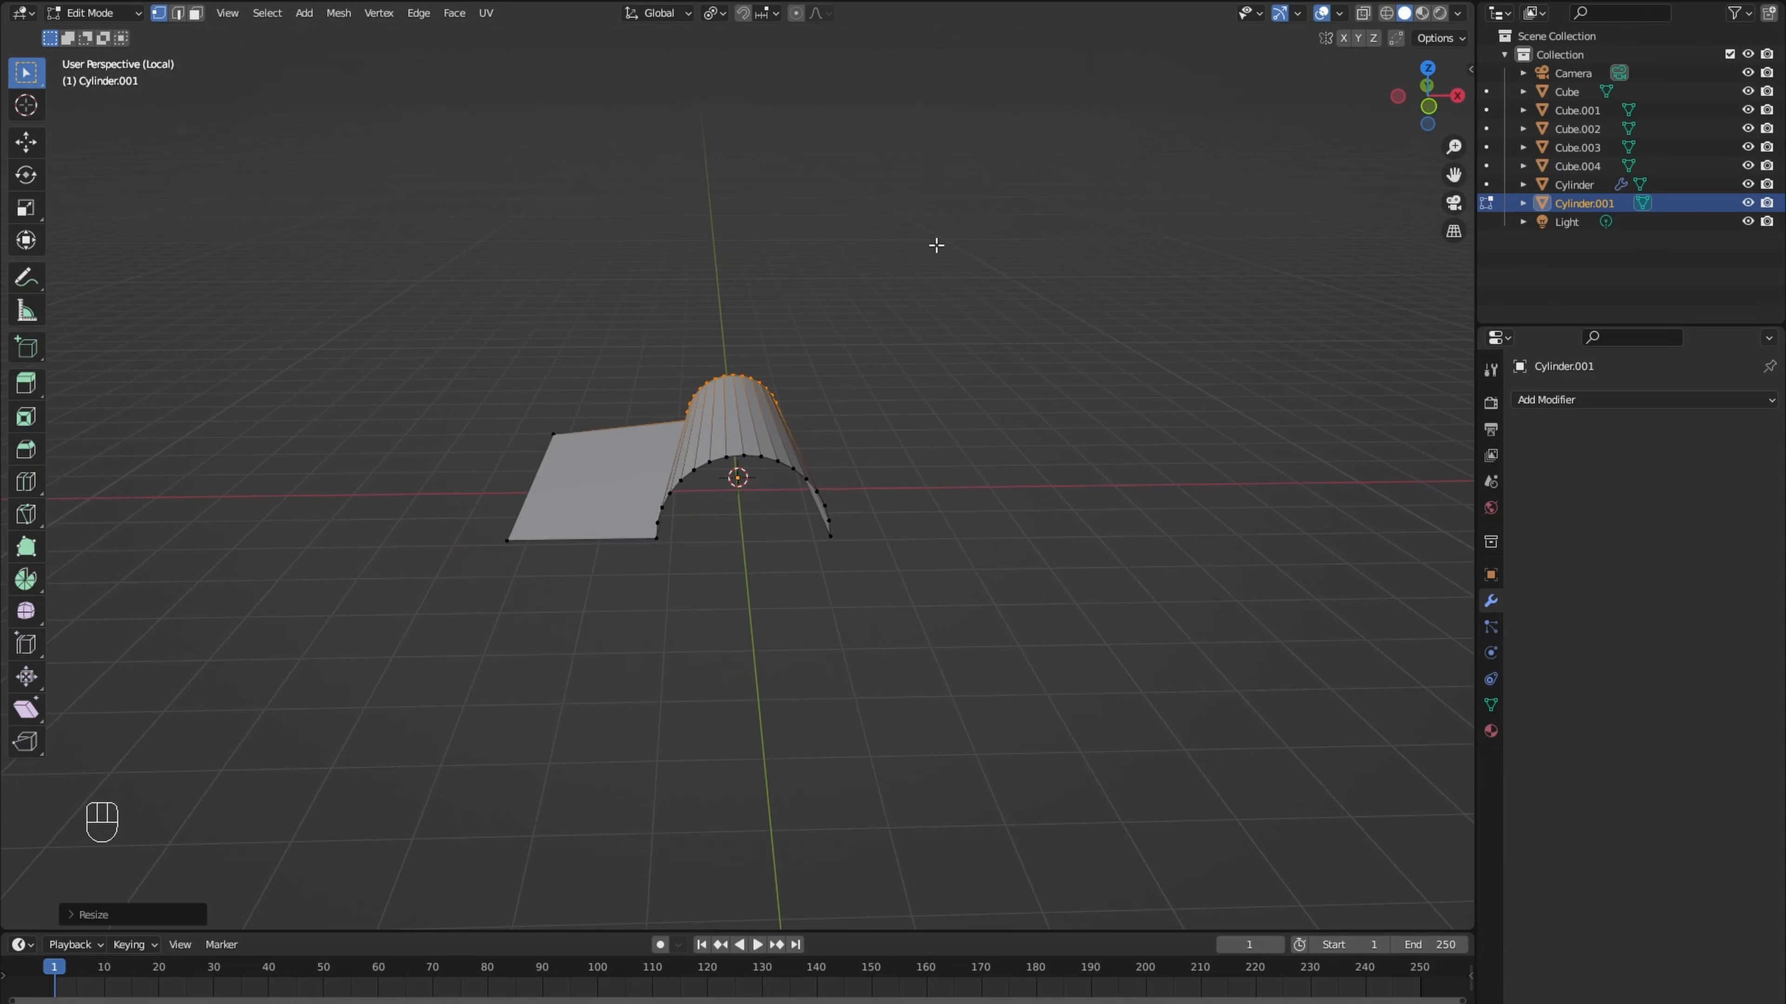
- Leave local view and scale the whole tile mesh to about 0.08 to suit the building
{"action": "key", "text": "KP_Divide"}
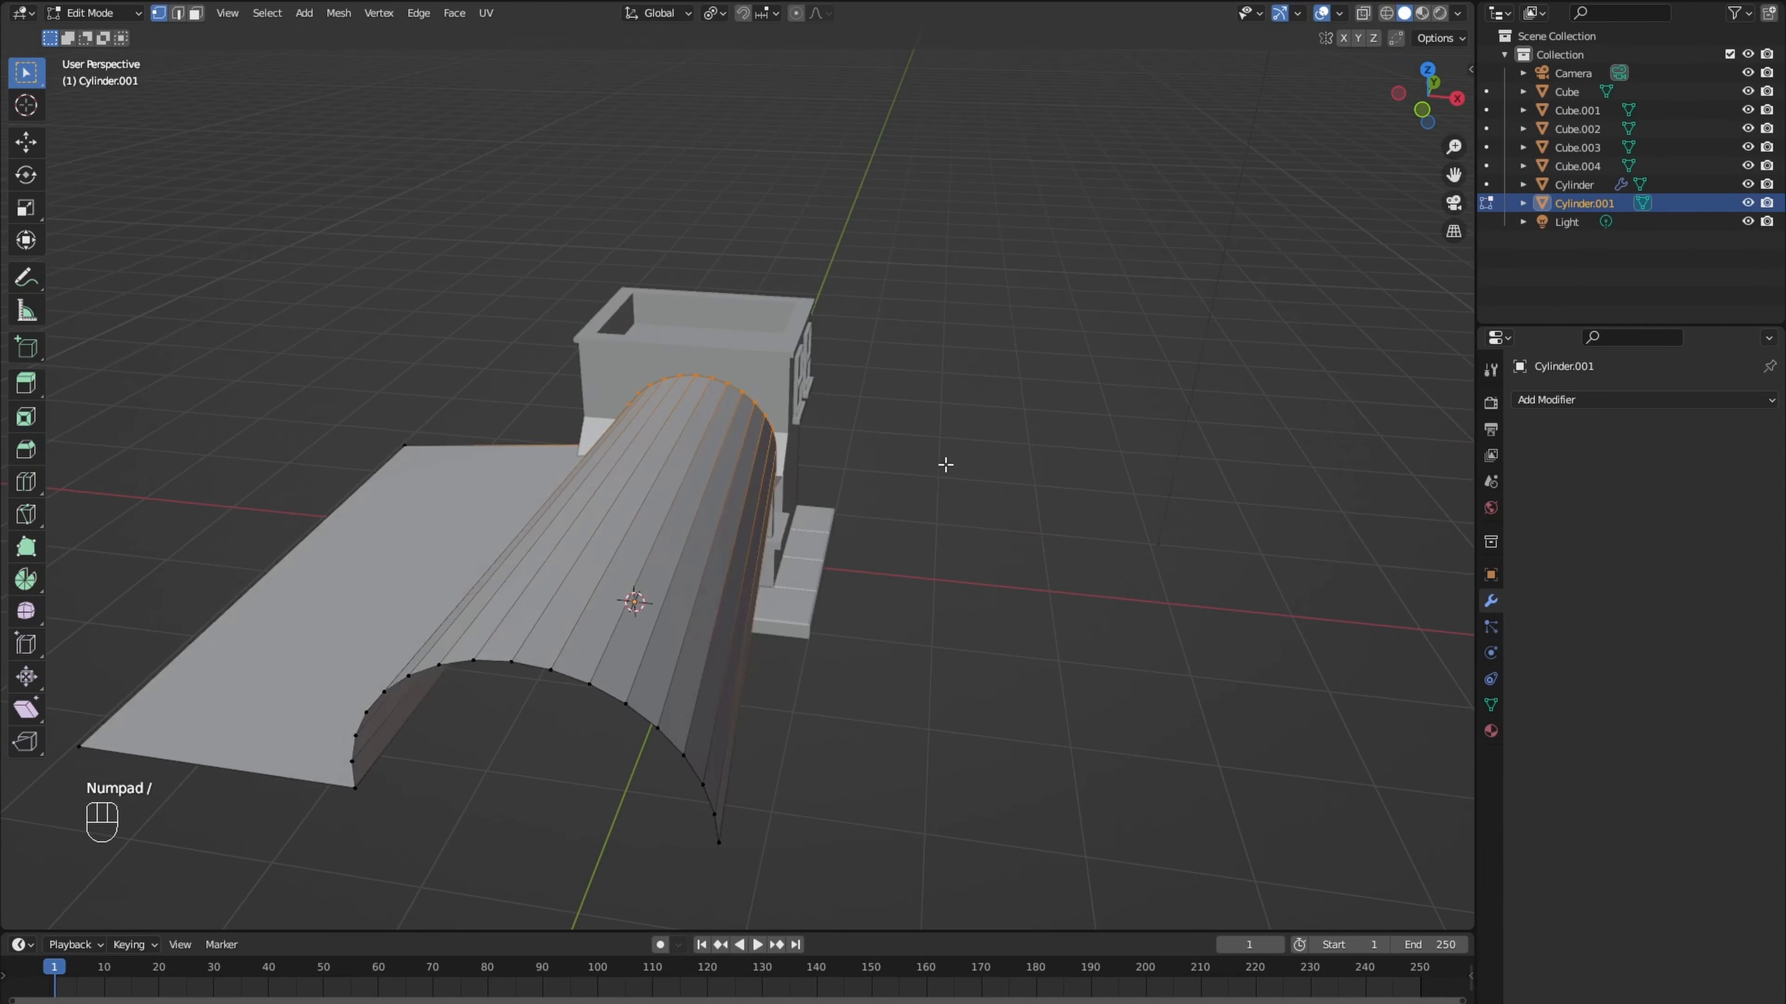
{"action": "key", "text": "a"}
{"action": "key", "text": "s"}
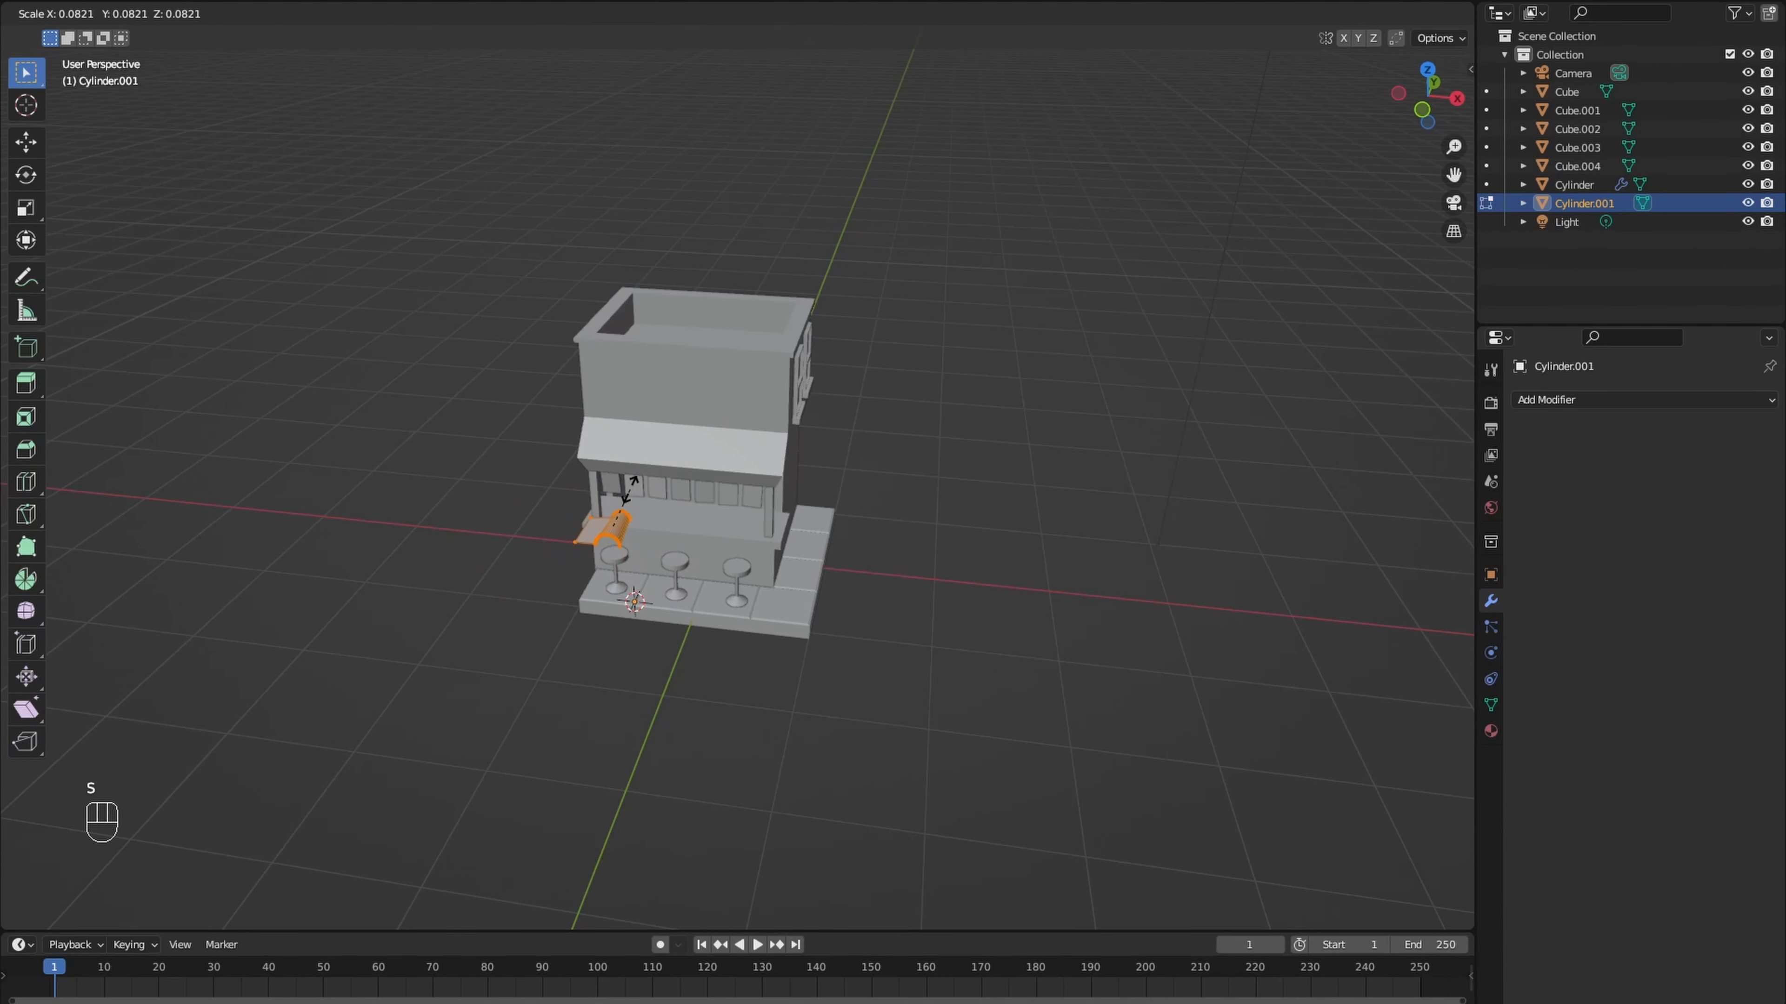
- Add a Solidify modifier to the tile
{"action": "left_click", "coordinate": [1528, 401]}
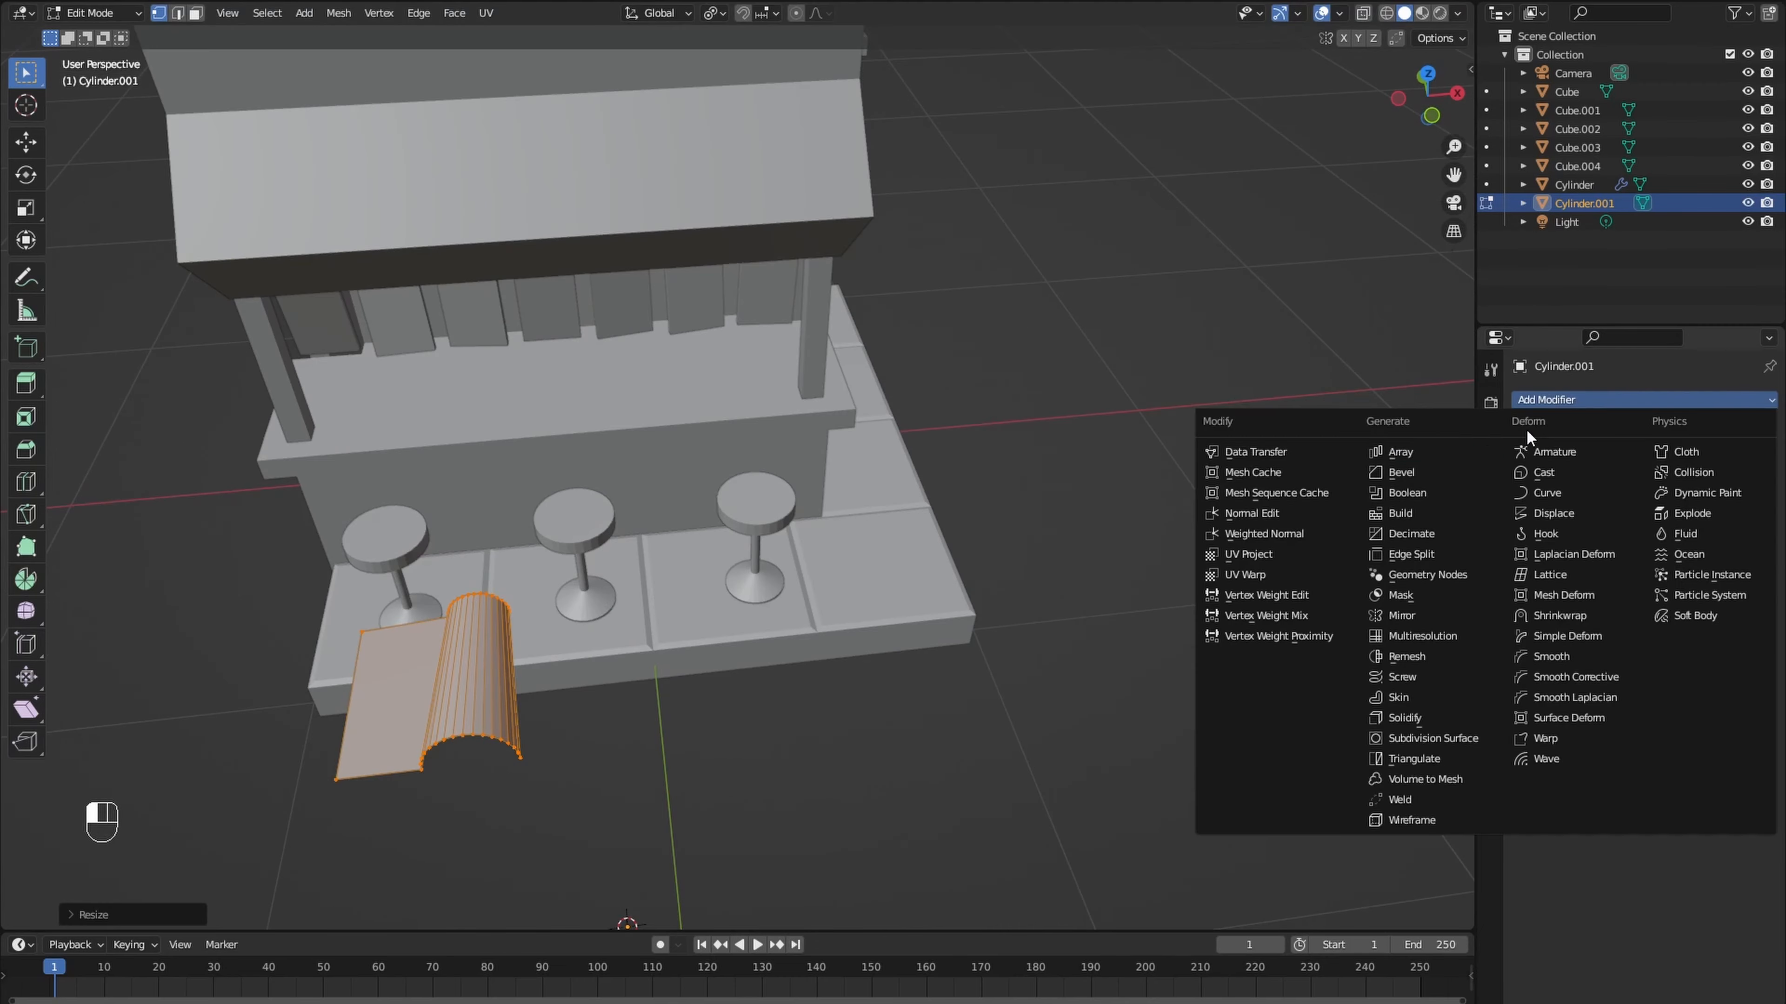
{"action": "left_click", "coordinate": [1421, 723]}
{"action": "middle_click_drag", "start_coordinate": [1046, 680], "coordinate": [1044, 653]}
{"action": "middle_click_drag", "start_coordinate": [957, 571], "coordinate": [1001, 618], "text": "shift"}
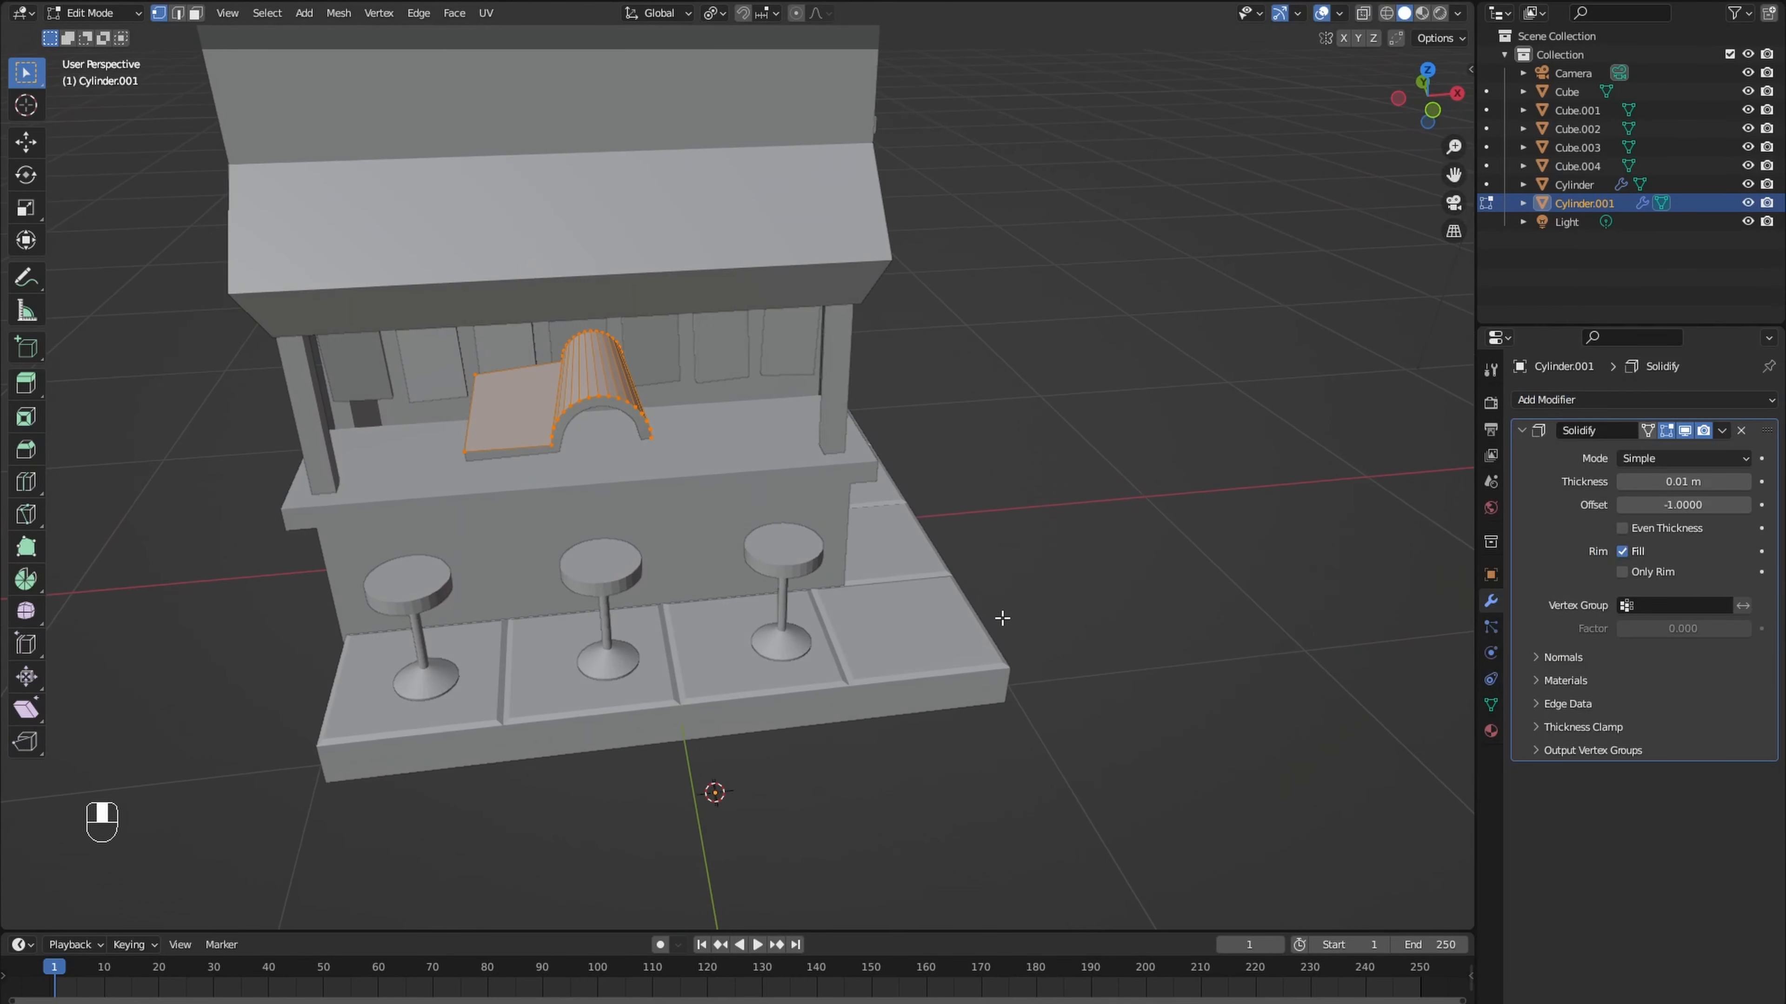
- Add Array and Bevel modifiers to the tile, with a bevel amount of 0.001 m
{"action": "left_click", "coordinate": [1565, 401]}
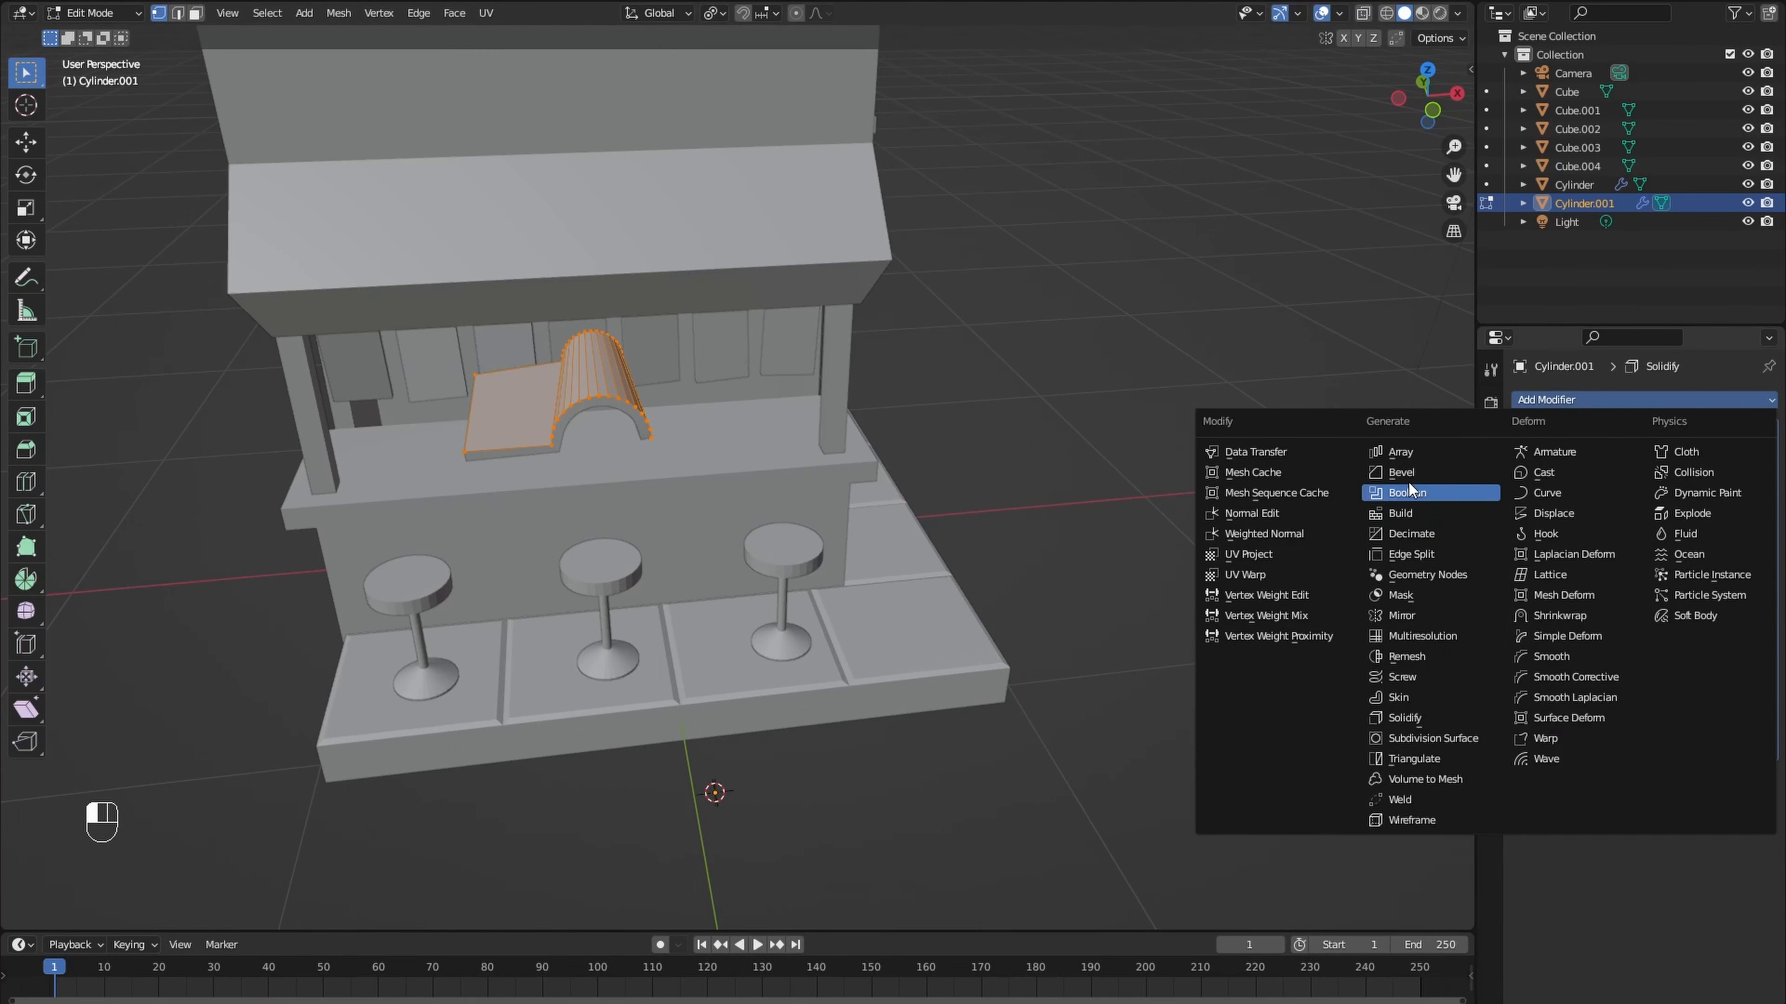
{"action": "left_click", "coordinate": [1404, 453]}
{"action": "left_click", "coordinate": [1589, 401]}
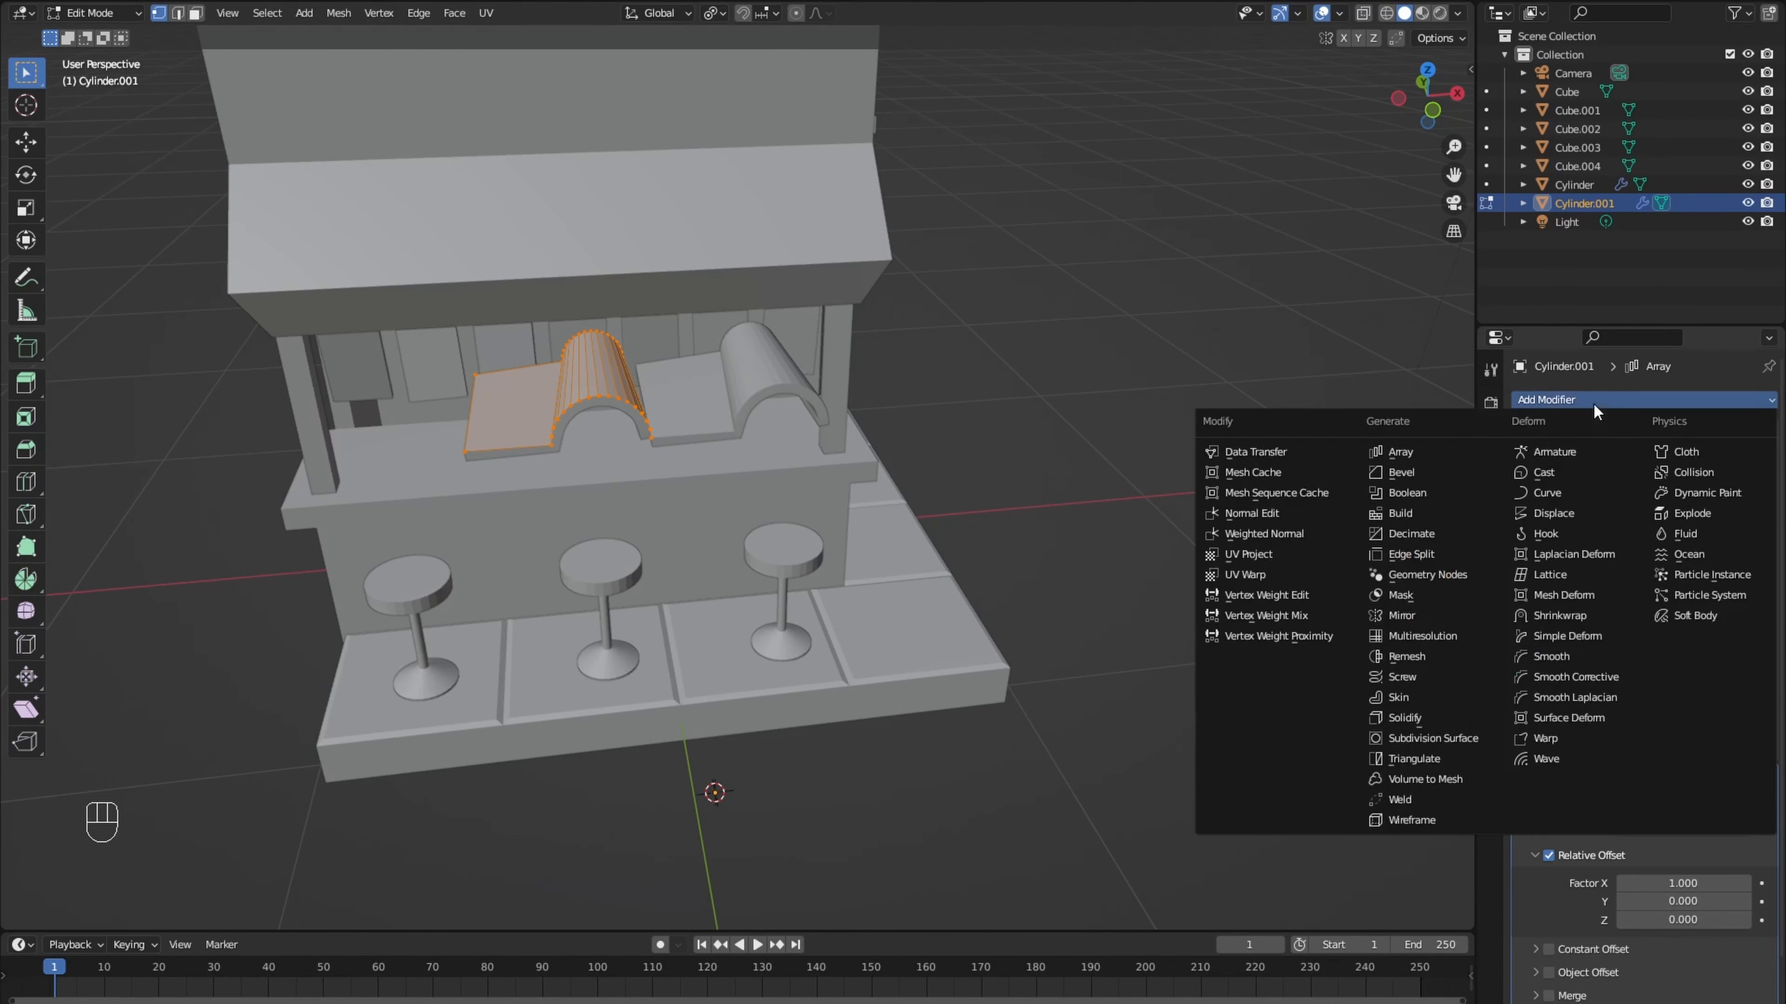
{"action": "left_click", "coordinate": [1423, 476]}
{"action": "scroll", "coordinate": [1645, 703], "scroll_direction": "down", "scroll_amount": 8}
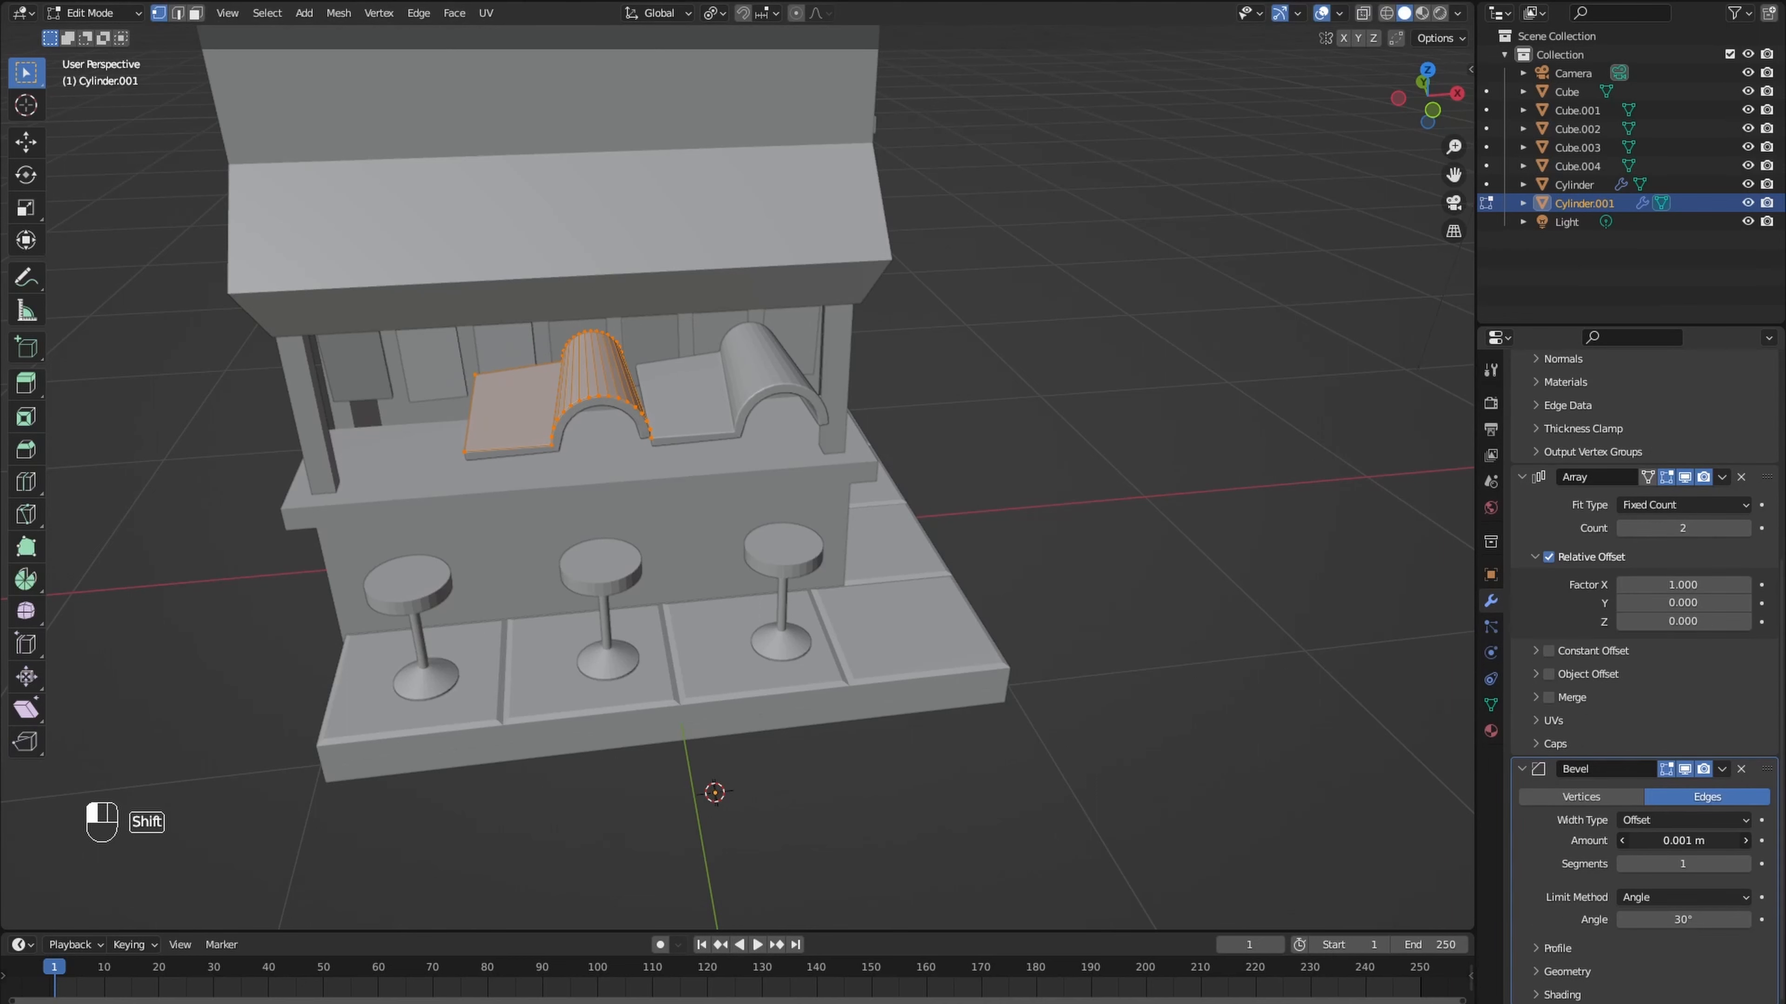
{"action": "scroll", "coordinate": [934, 569], "scroll_direction": "up", "scroll_amount": 3}
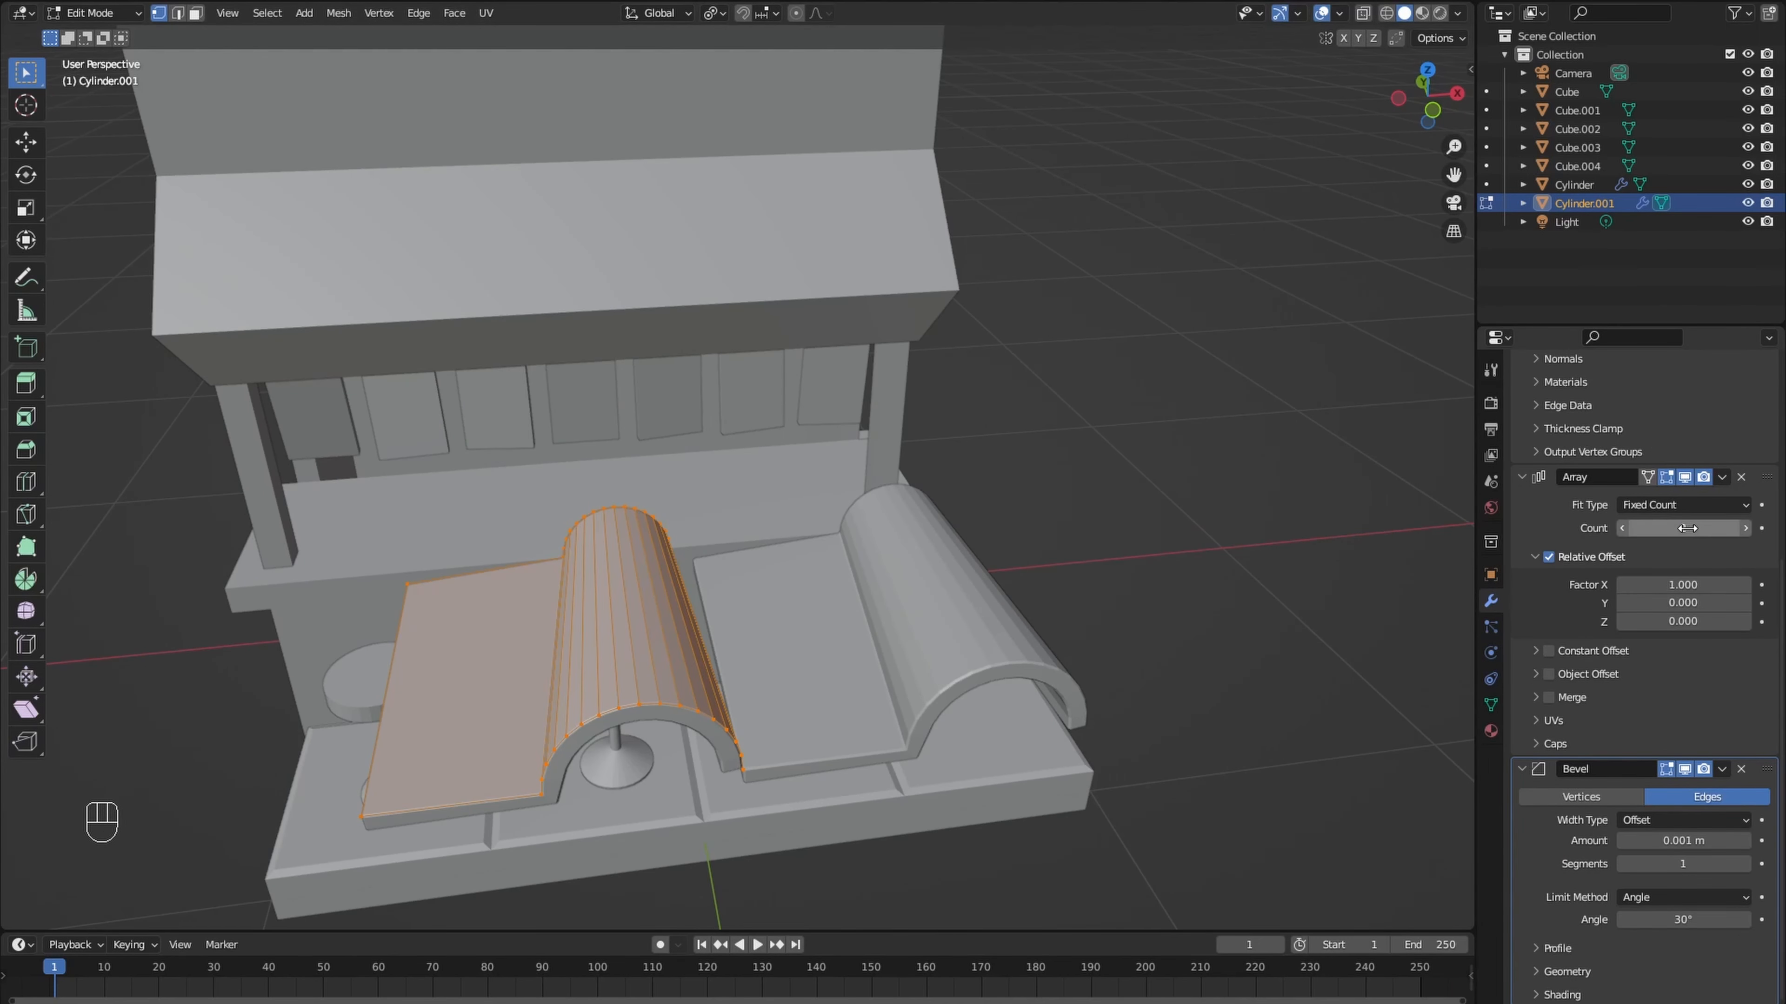
- Set the tile array to 6 copies with a relative X offset of 0.86 and slide the strip's outer edge inward
{"action": "left_click_drag", "start_coordinate": [1683, 584], "coordinate": [1653, 585]}
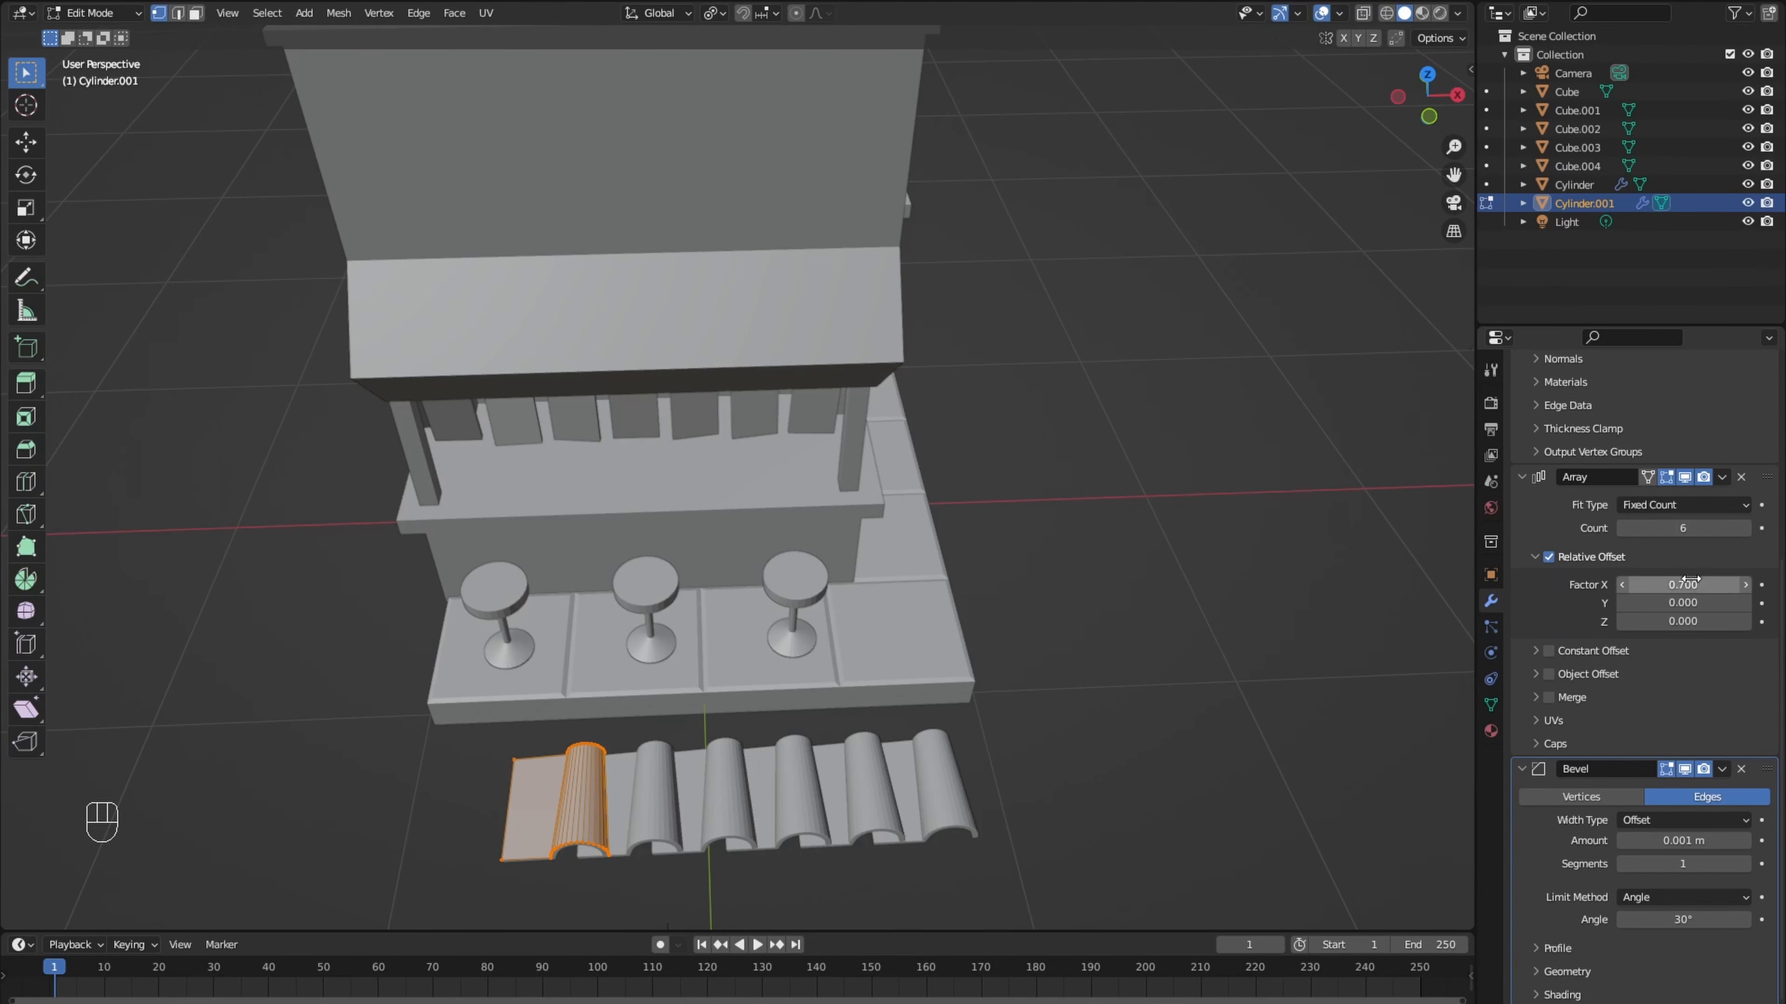
{"action": "left_click_drag", "start_coordinate": [1683, 584], "coordinate": [1709, 584], "text": "shift"}
{"action": "left_click_drag", "start_coordinate": [477, 740], "coordinate": [528, 891]}
{"action": "key", "text": "g"}
{"action": "key", "text": "g"}
{"action": "left_click", "coordinate": [545, 880]}
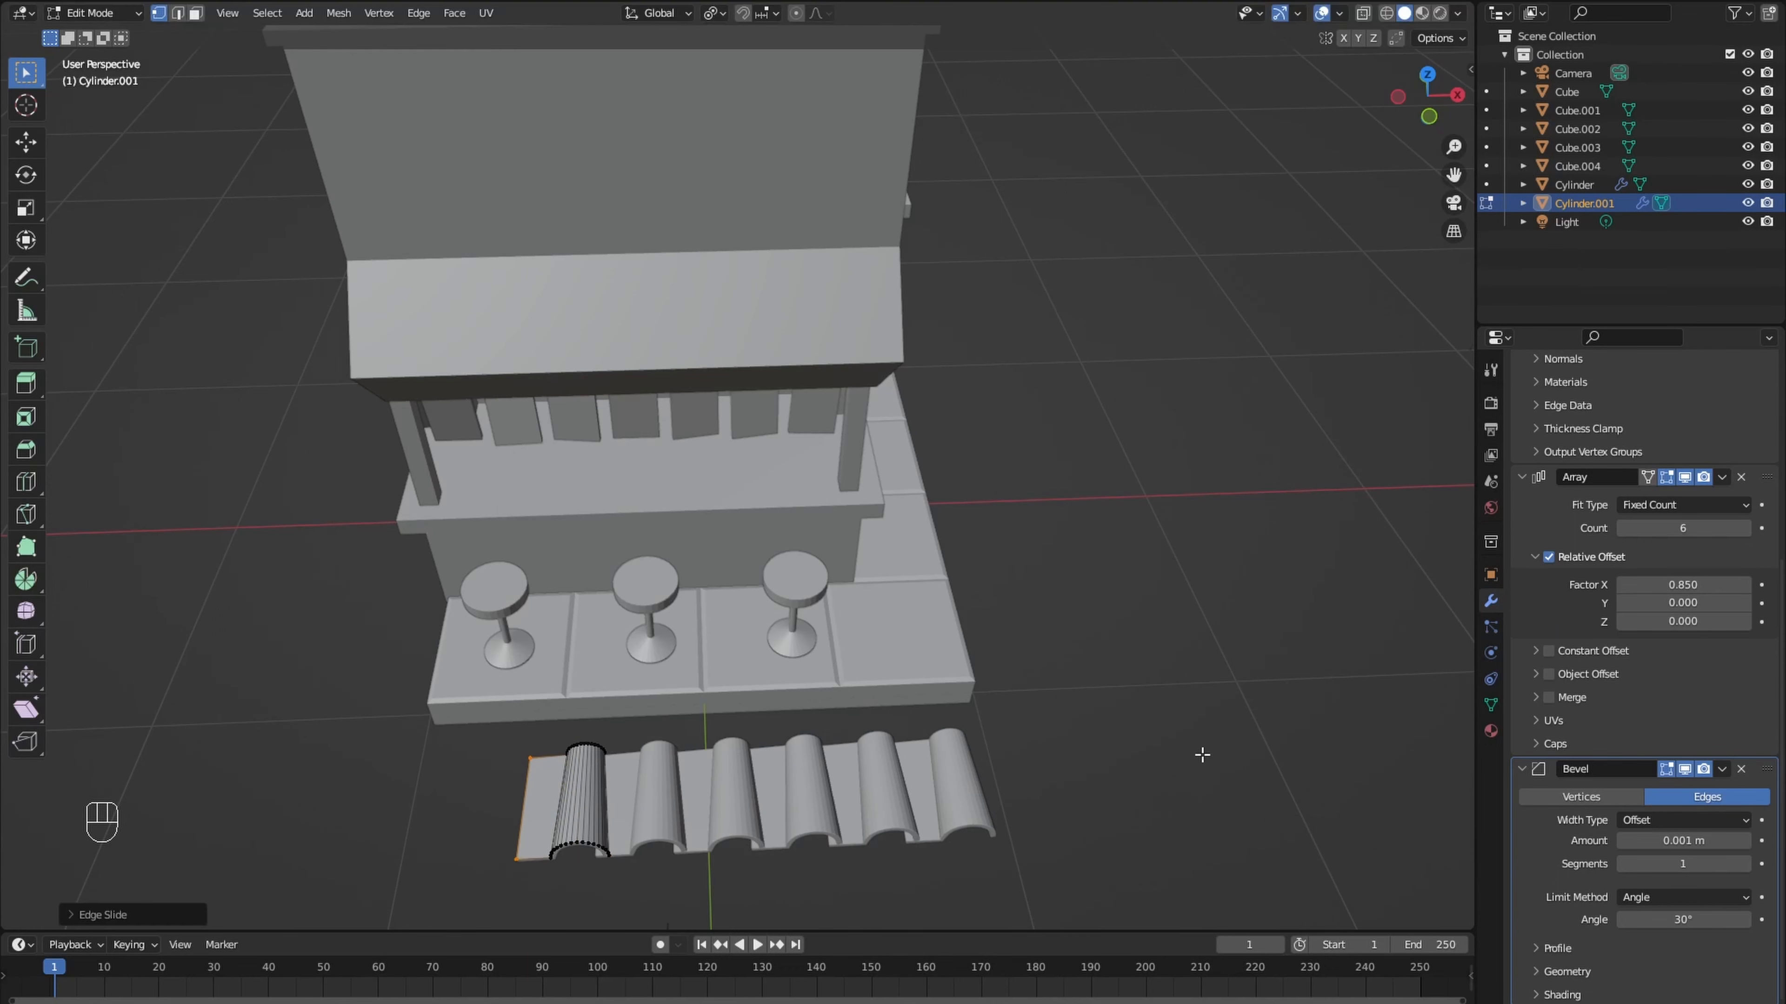
{"action": "left_click_drag", "start_coordinate": [1682, 585], "coordinate": [1687, 585], "text": "shift"}
- Refine the flat strip's outer edge by sliding its front corner inward and shifting the far corner along X
{"action": "scroll", "coordinate": [1134, 646], "scroll_direction": "down", "scroll_amount": 1}
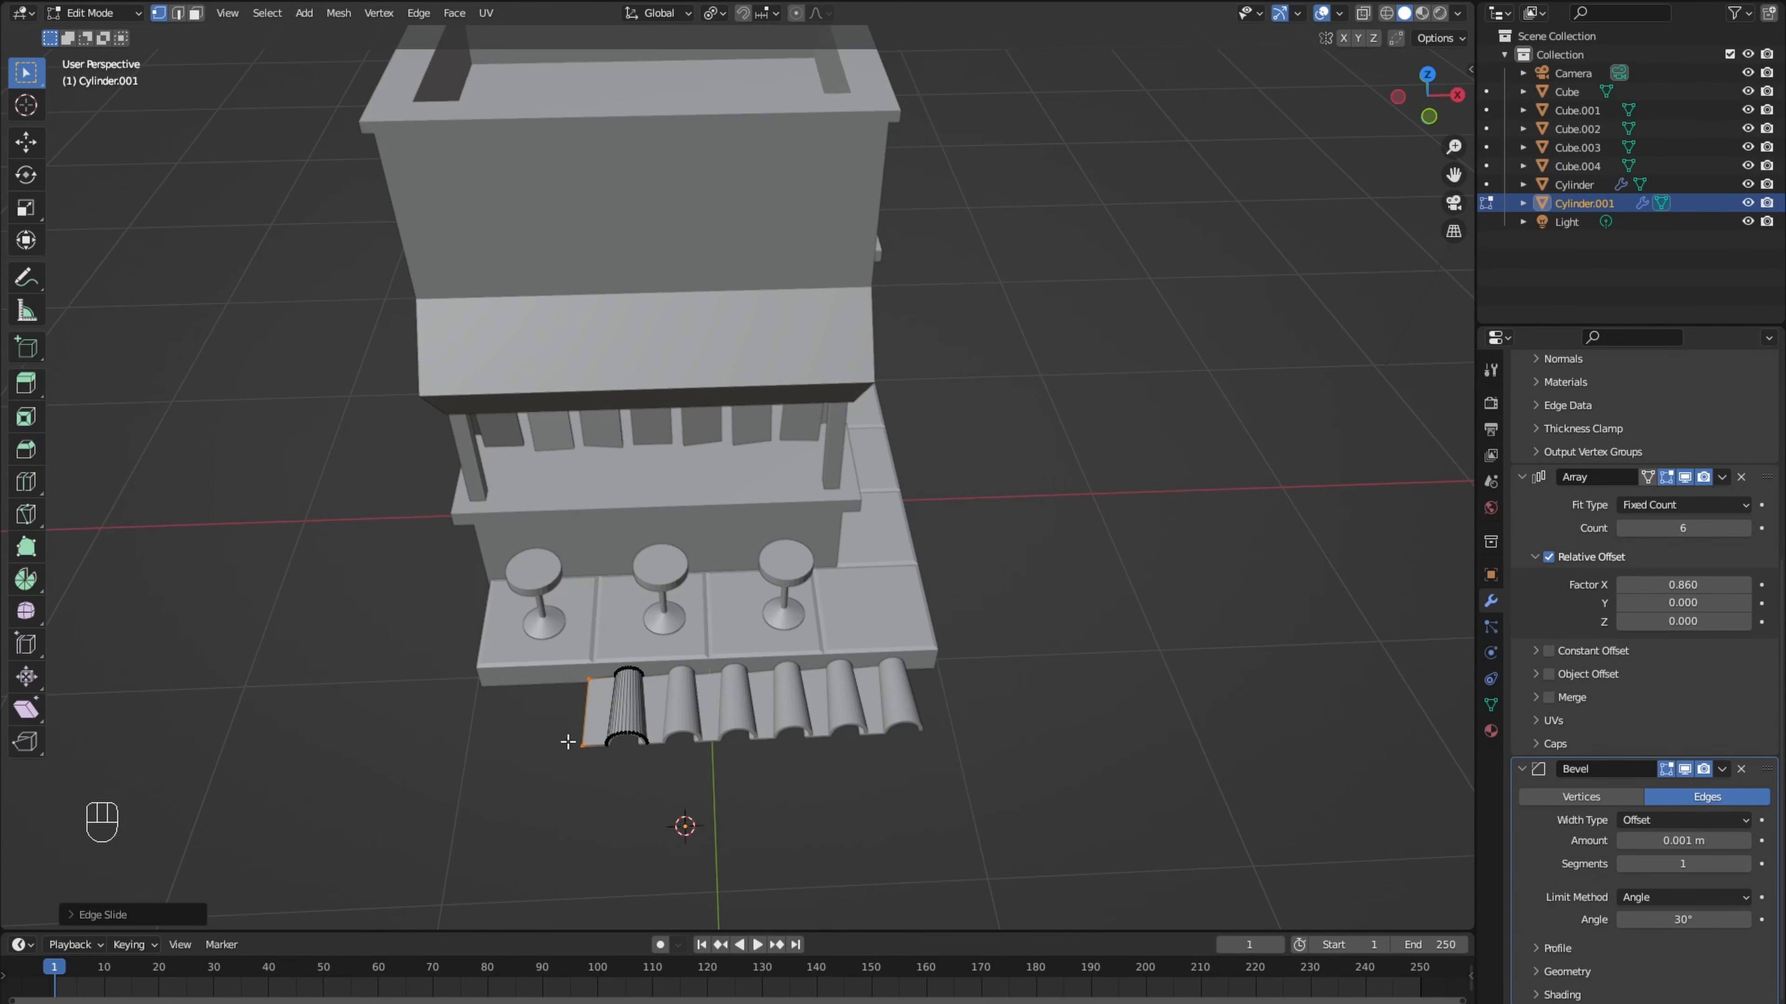
{"action": "key", "text": "g"}
{"action": "key", "text": "g"}
{"action": "left_click", "coordinate": [596, 767]}
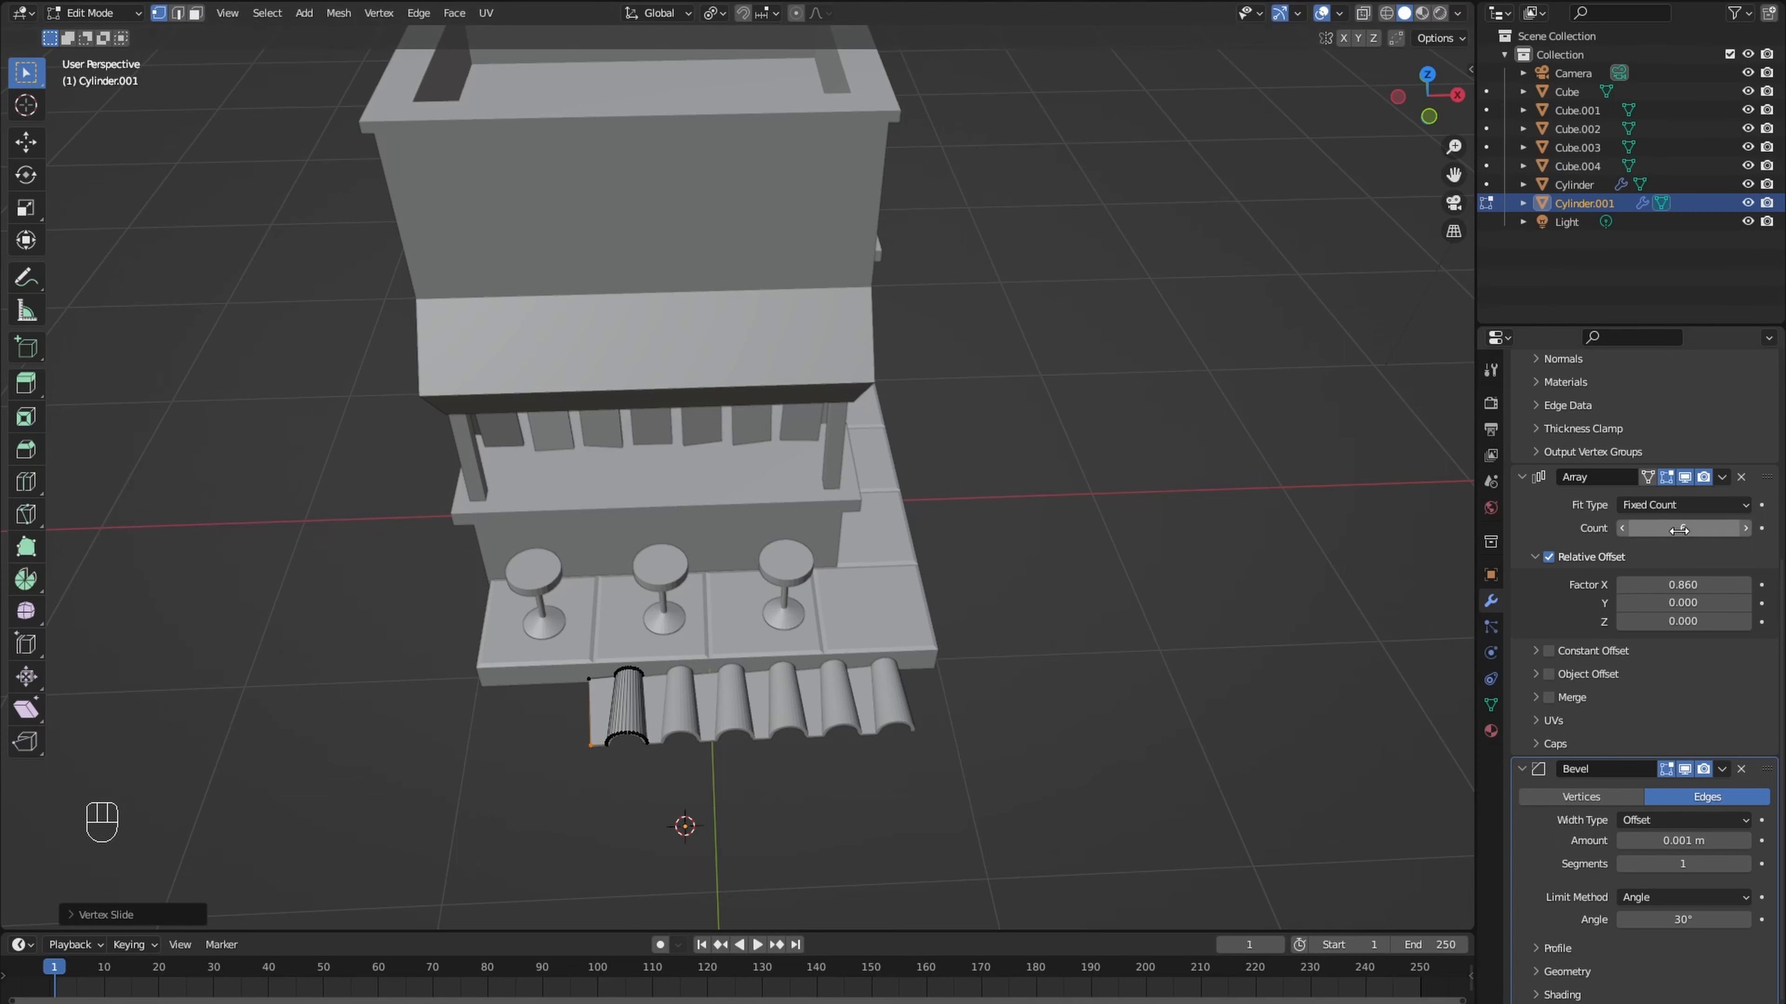
{"action": "scroll", "coordinate": [637, 678], "scroll_direction": "down", "scroll_amount": 3}
{"action": "scroll", "coordinate": [607, 646], "scroll_direction": "up", "scroll_amount": 4}
{"action": "left_click", "coordinate": [609, 648], "text": "shift"}
{"action": "key", "text": "g"}
{"action": "key", "text": "x"}
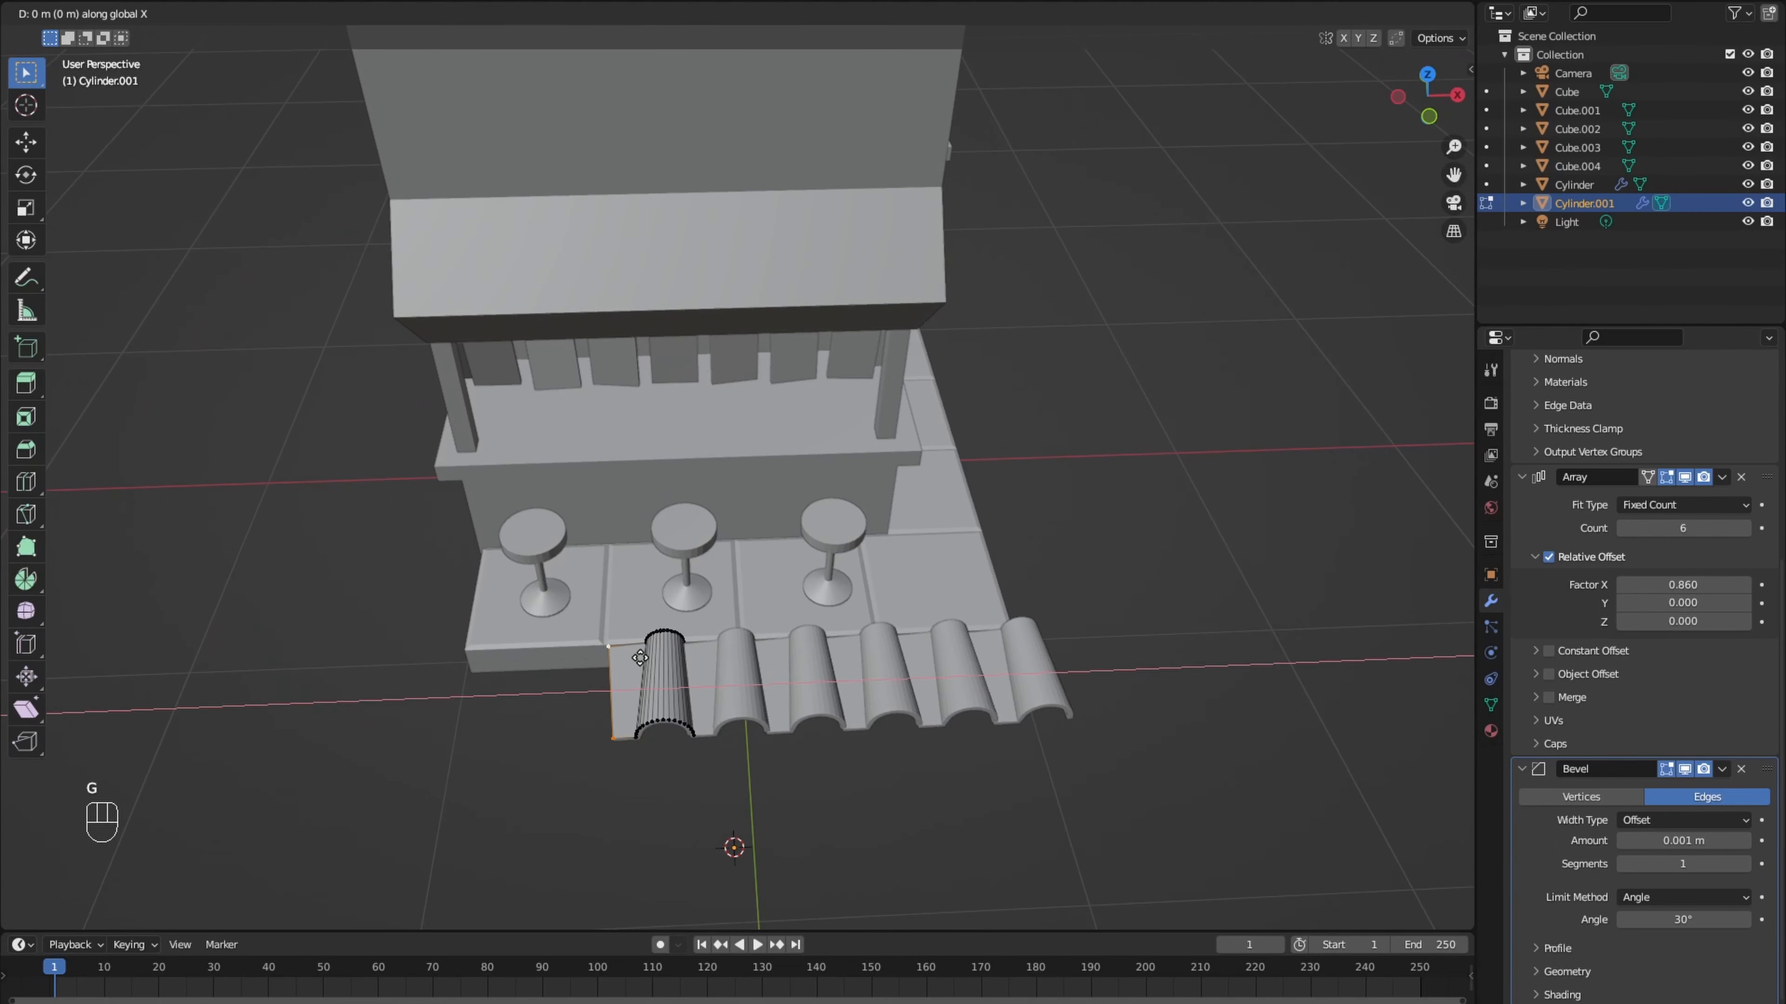
{"action": "left_click", "coordinate": [631, 656]}
- Set the tile's array count to 8 and Solidify thickness to 0.013 m, and return to Object Mode
{"action": "scroll", "coordinate": [633, 656], "scroll_direction": "down", "scroll_amount": 1}
{"action": "left_click_drag", "start_coordinate": [1683, 528], "coordinate": [1699, 528]}
{"action": "middle_click_drag", "start_coordinate": [1195, 544], "coordinate": [1199, 503]}
{"action": "scroll", "coordinate": [1199, 503], "scroll_direction": "up", "scroll_amount": 2}
{"action": "scroll", "coordinate": [1628, 603], "scroll_direction": "up", "scroll_amount": 8}
{"action": "mouse_move", "coordinate": [1683, 481]}
{"action": "left_mouse_down", "text": "shift"}
{"action": "mouse_move", "coordinate": [1666, 482]}
{"action": "mouse_move", "coordinate": [1688, 482]}
{"action": "left_mouse_up", "text": "shift"}
{"action": "scroll", "coordinate": [1224, 485], "scroll_direction": "down", "scroll_amount": 4}
{"action": "middle_click_drag", "start_coordinate": [1213, 450], "coordinate": [1097, 573]}
{"action": "key", "text": "Tab"}
- Duplicate the tile row in top view, place the copy over the front eave, and set its array count to 14
{"action": "key", "text": "KP_7"}
{"action": "key", "text": "shift+d"}
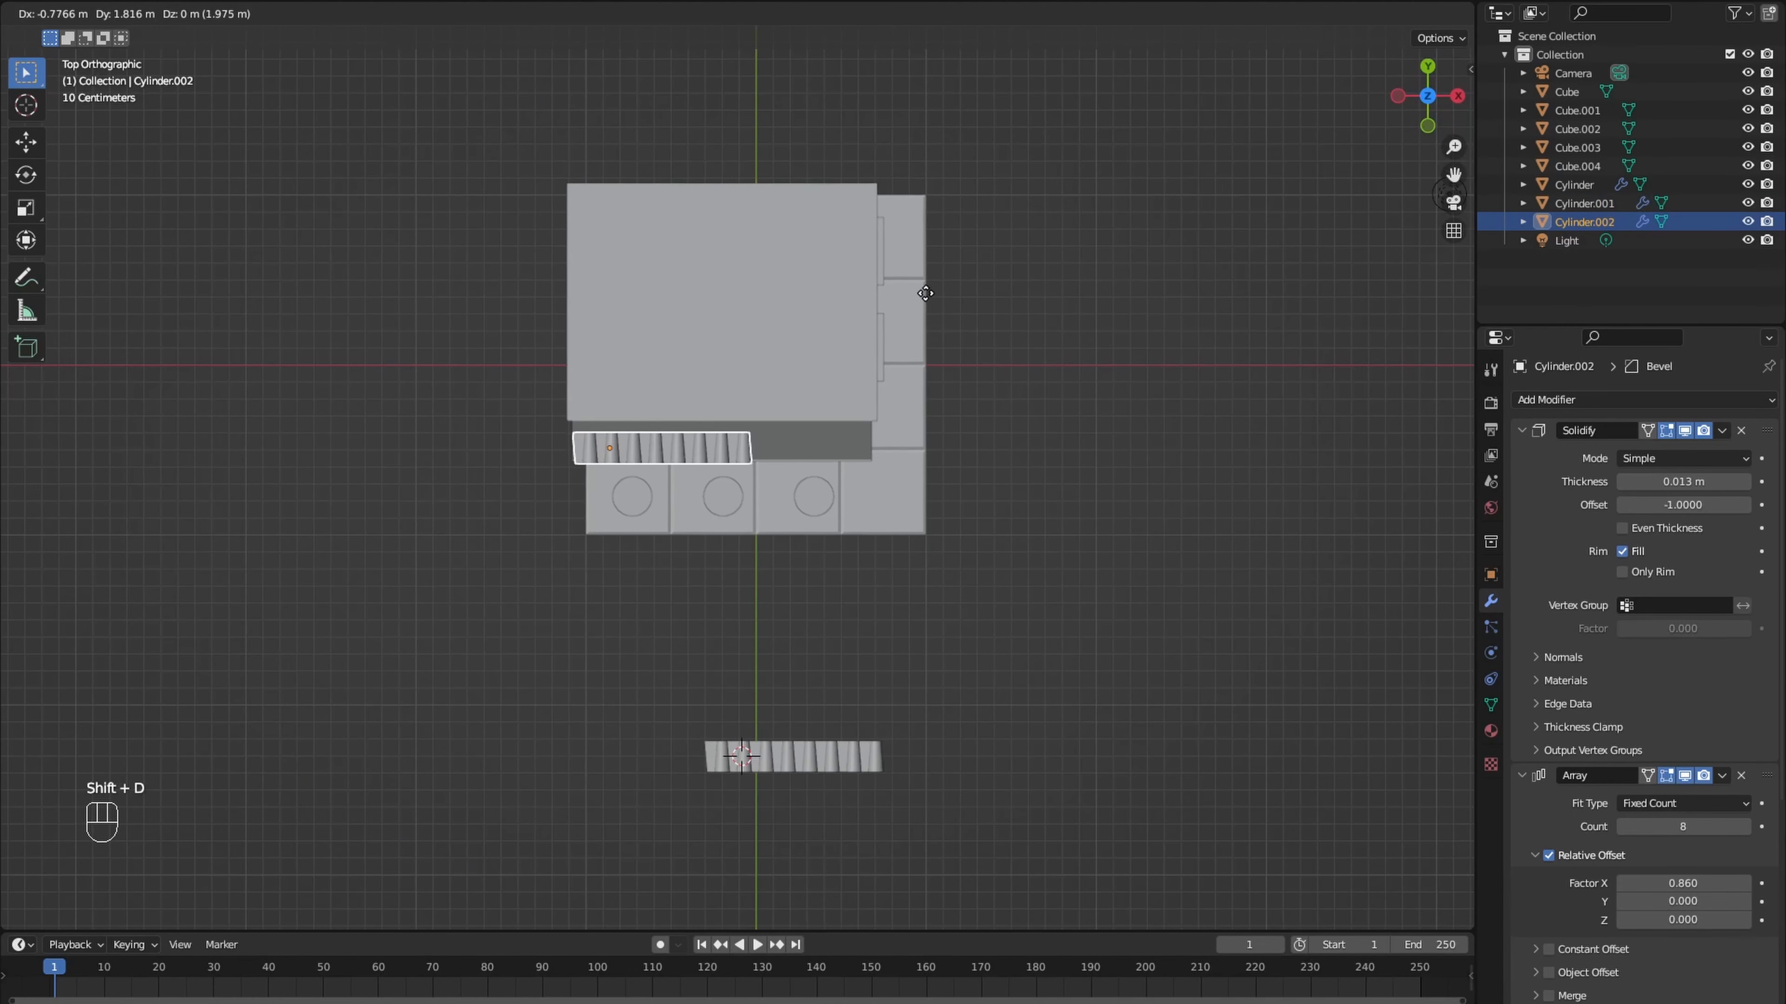
{"action": "left_click", "coordinate": [922, 292]}
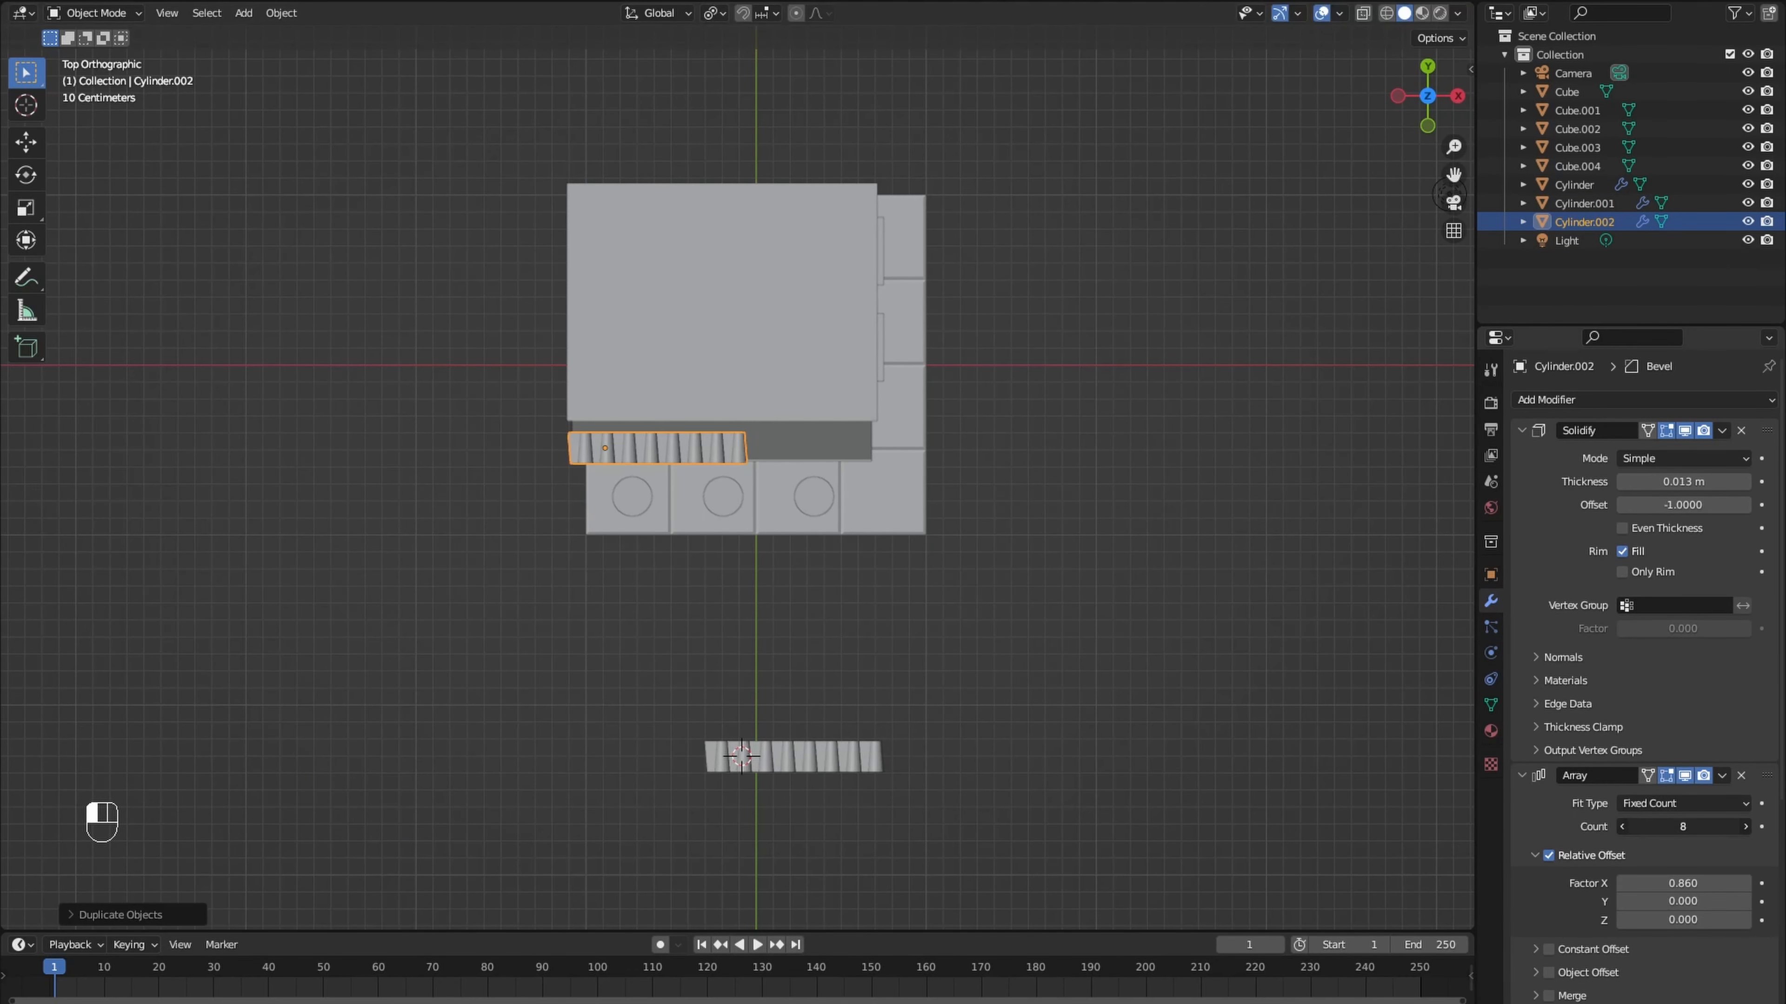
{"action": "left_click_drag", "start_coordinate": [1683, 827], "coordinate": [1729, 826]}
- Lower the duplicated tile row in right view by about 0.32 m to the sloped front eave
{"action": "key", "text": "KP_3"}
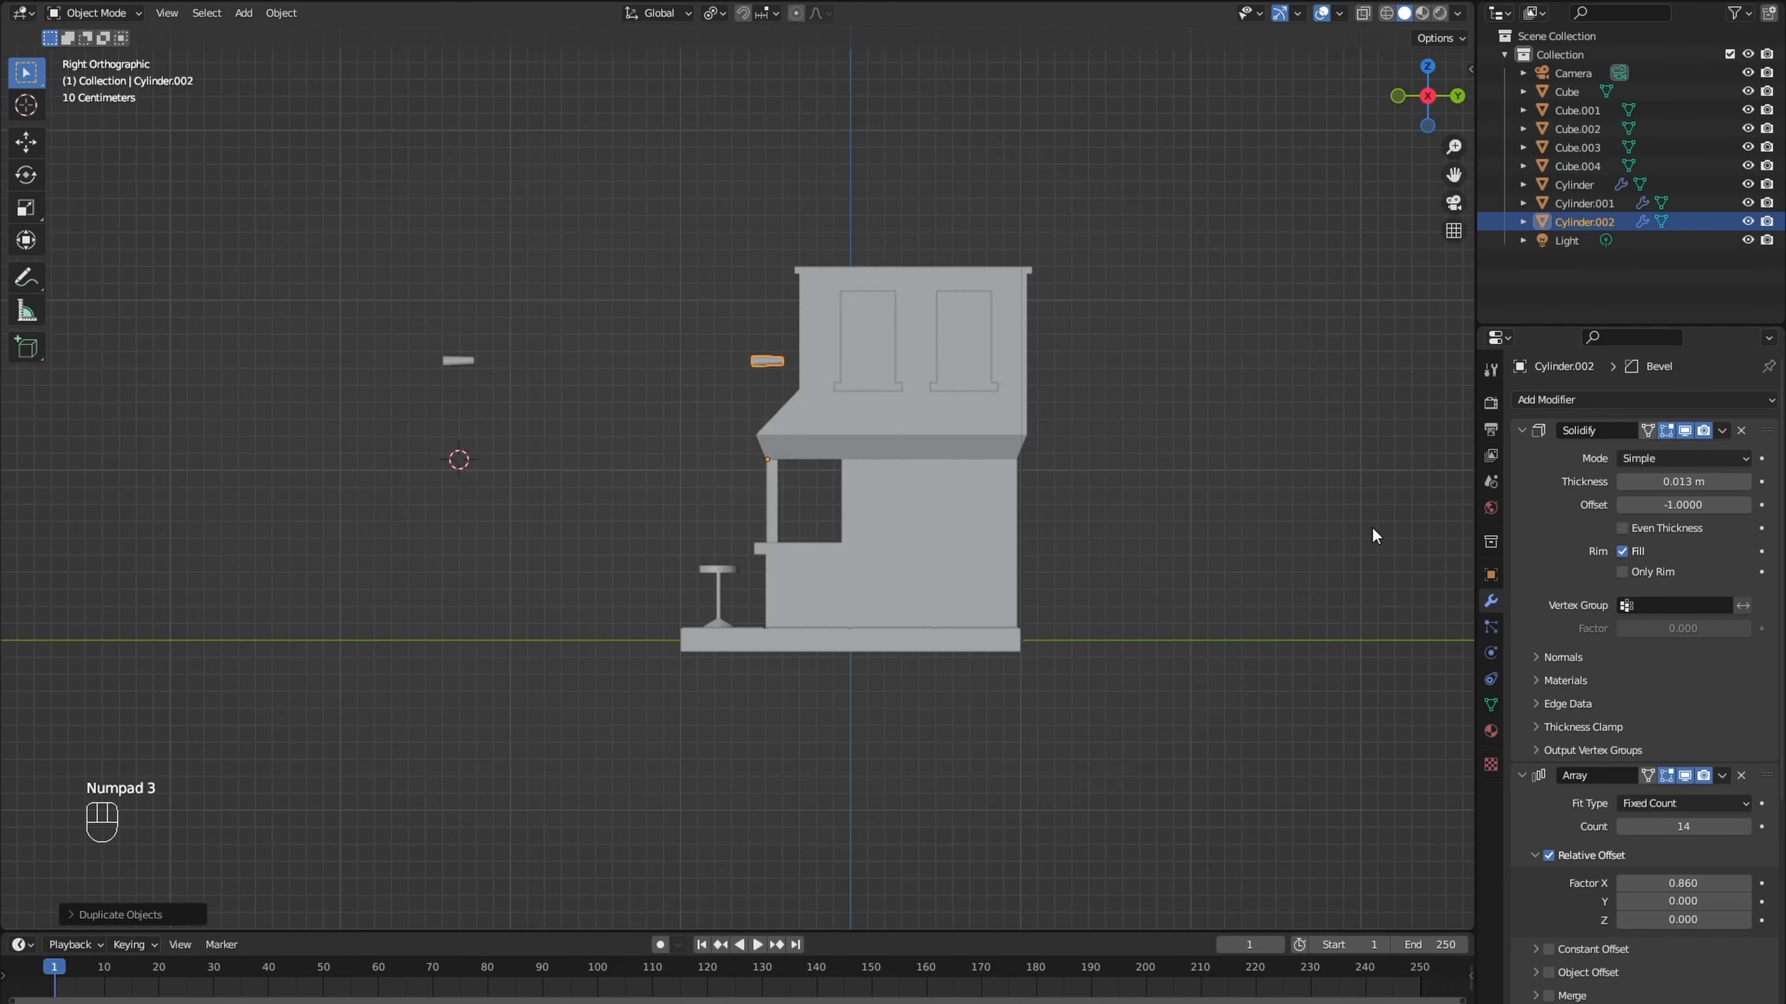
{"action": "key", "text": "g"}
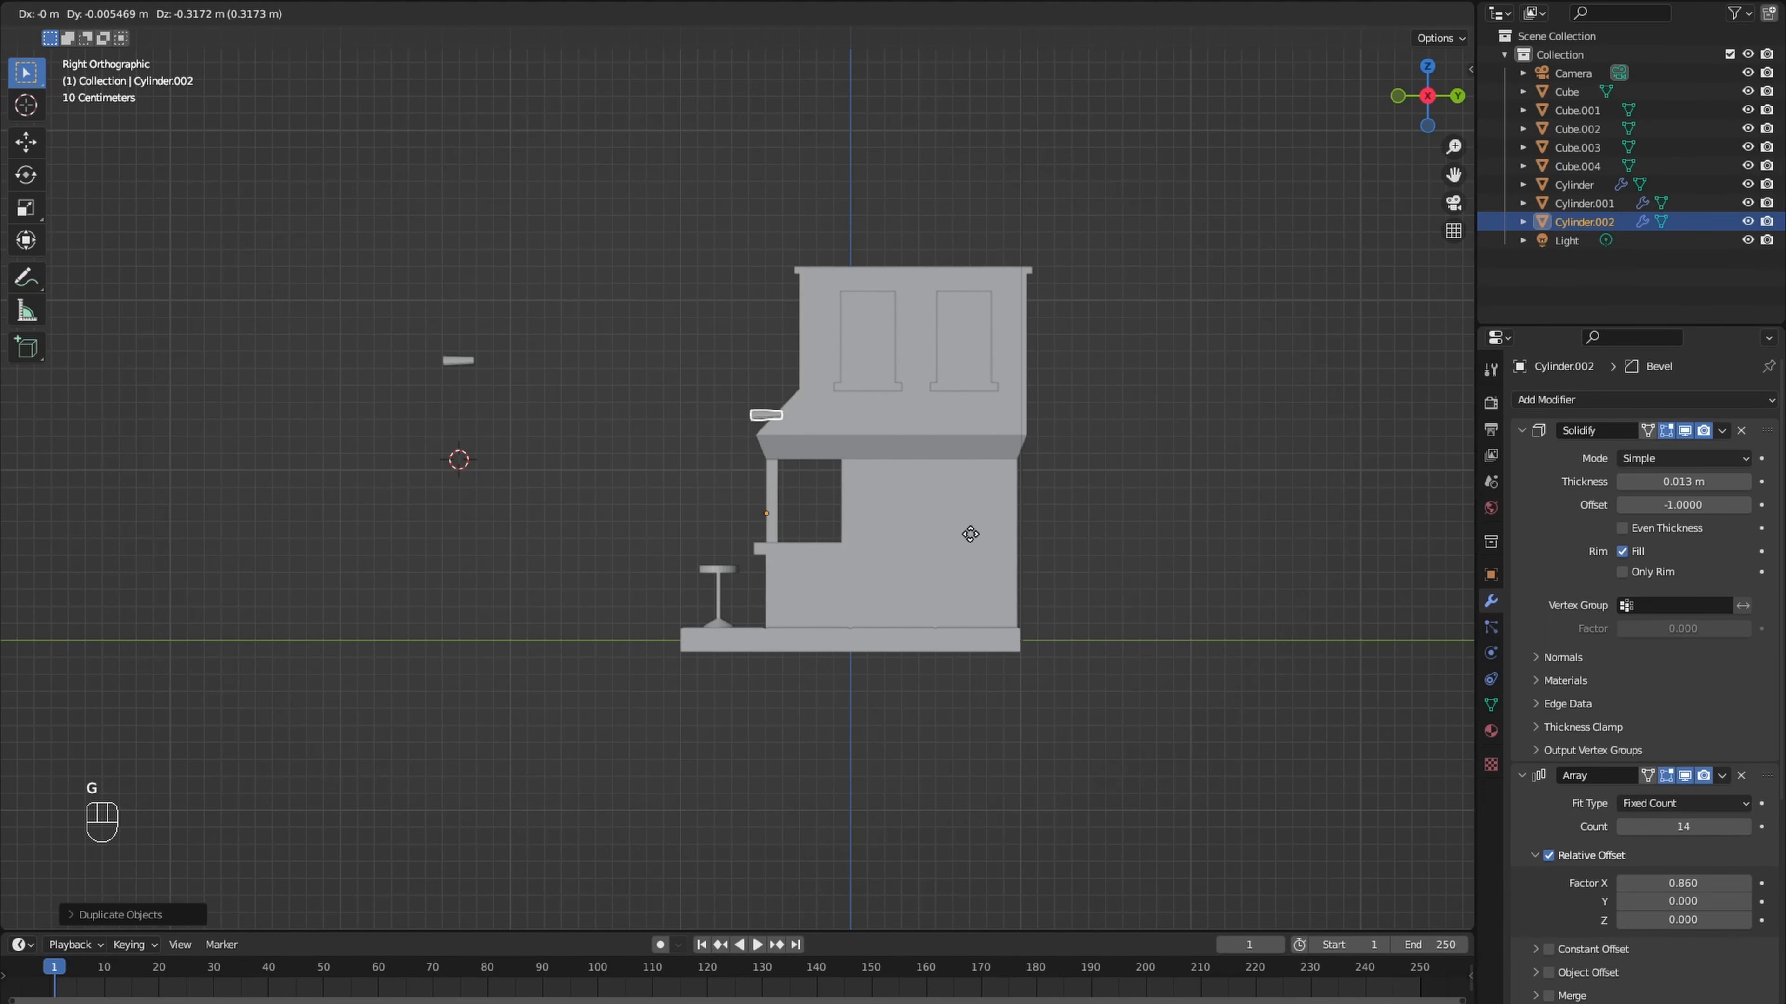
{"action": "left_click", "coordinate": [968, 534]}
- Set the duplicated tile row's origin to its geometry, cancelling the rotation about the old origin
{"action": "scroll", "coordinate": [968, 534], "scroll_direction": "up", "scroll_amount": 7}
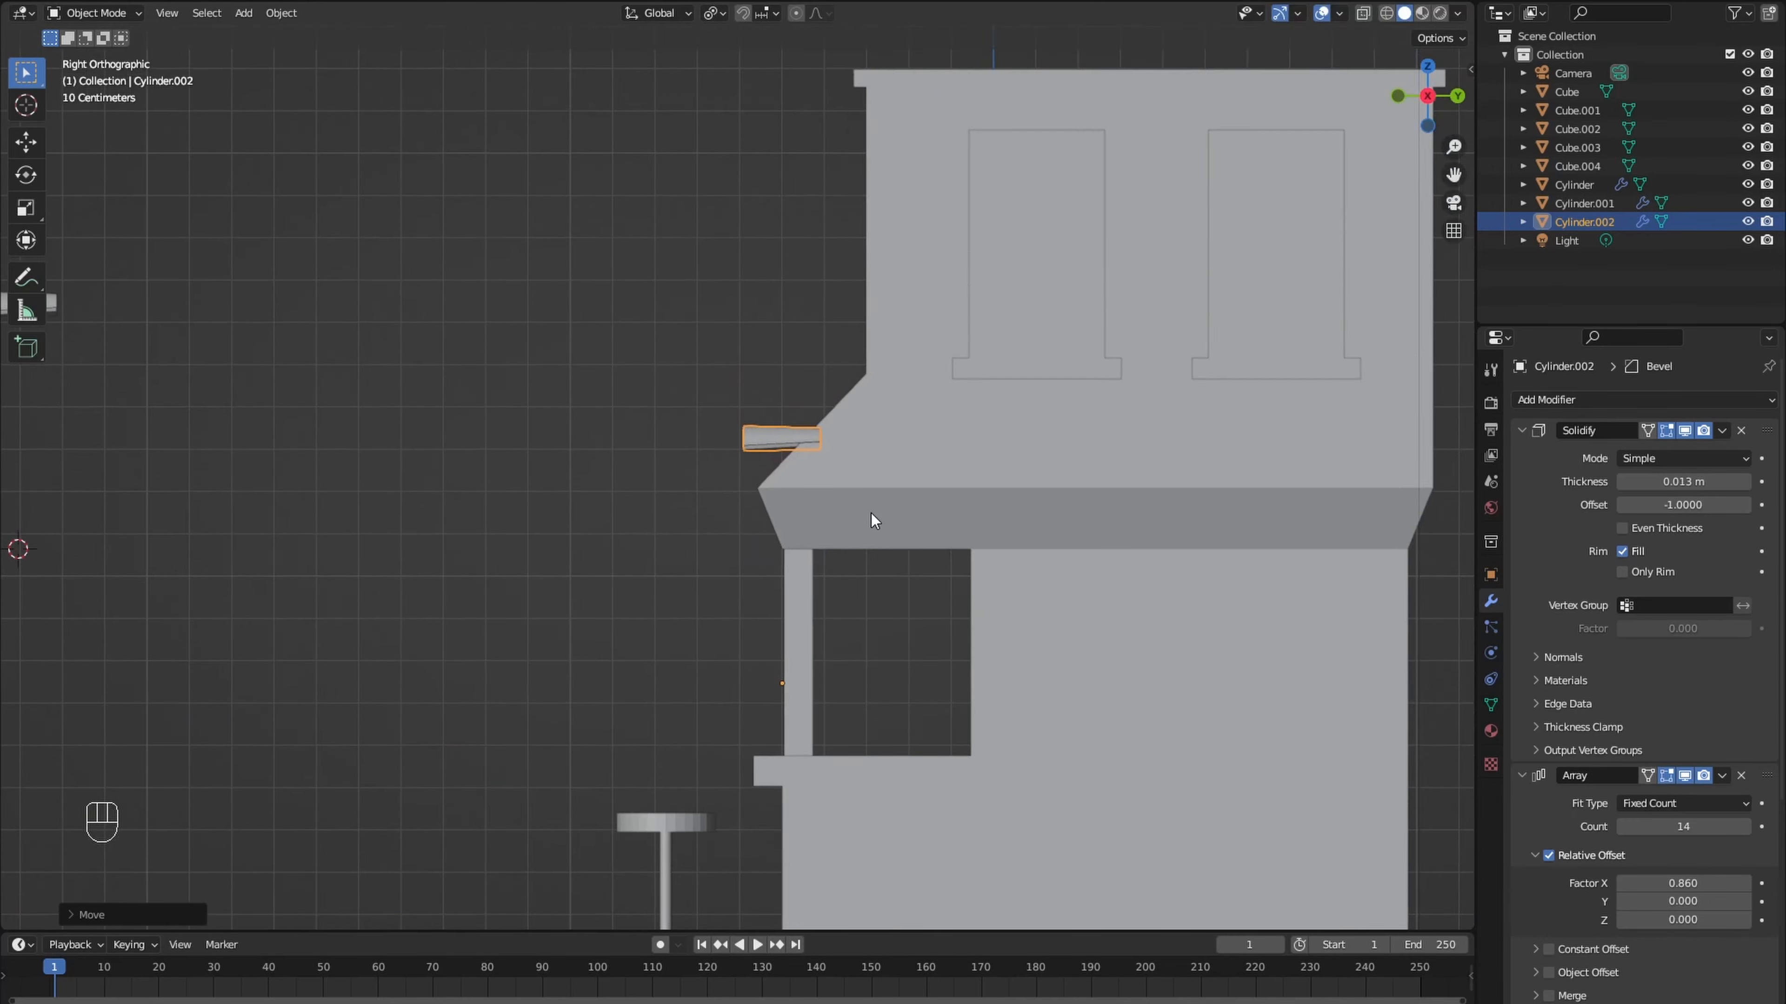
{"action": "key", "text": "r"}
{"action": "right_click", "coordinate": [994, 451]}
{"action": "right_click", "coordinate": [777, 433]}
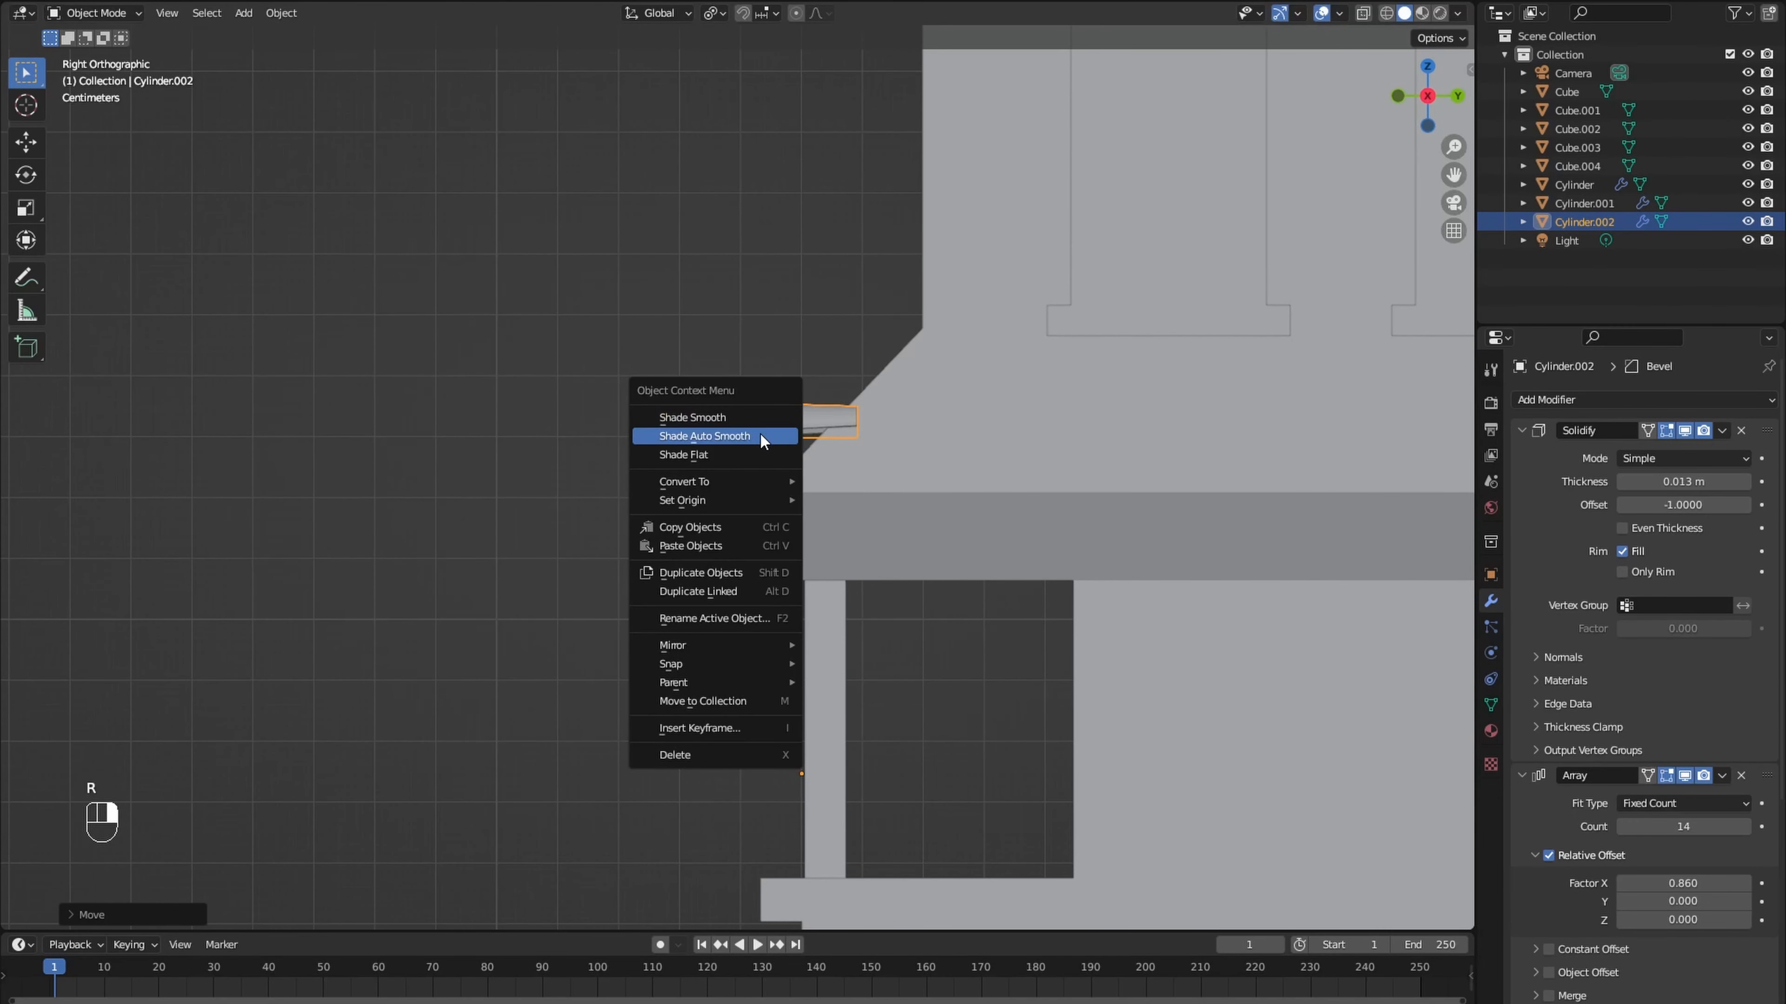
{"action": "mouse_move", "coordinate": [724, 500]}
{"action": "left_click", "coordinate": [867, 519]}
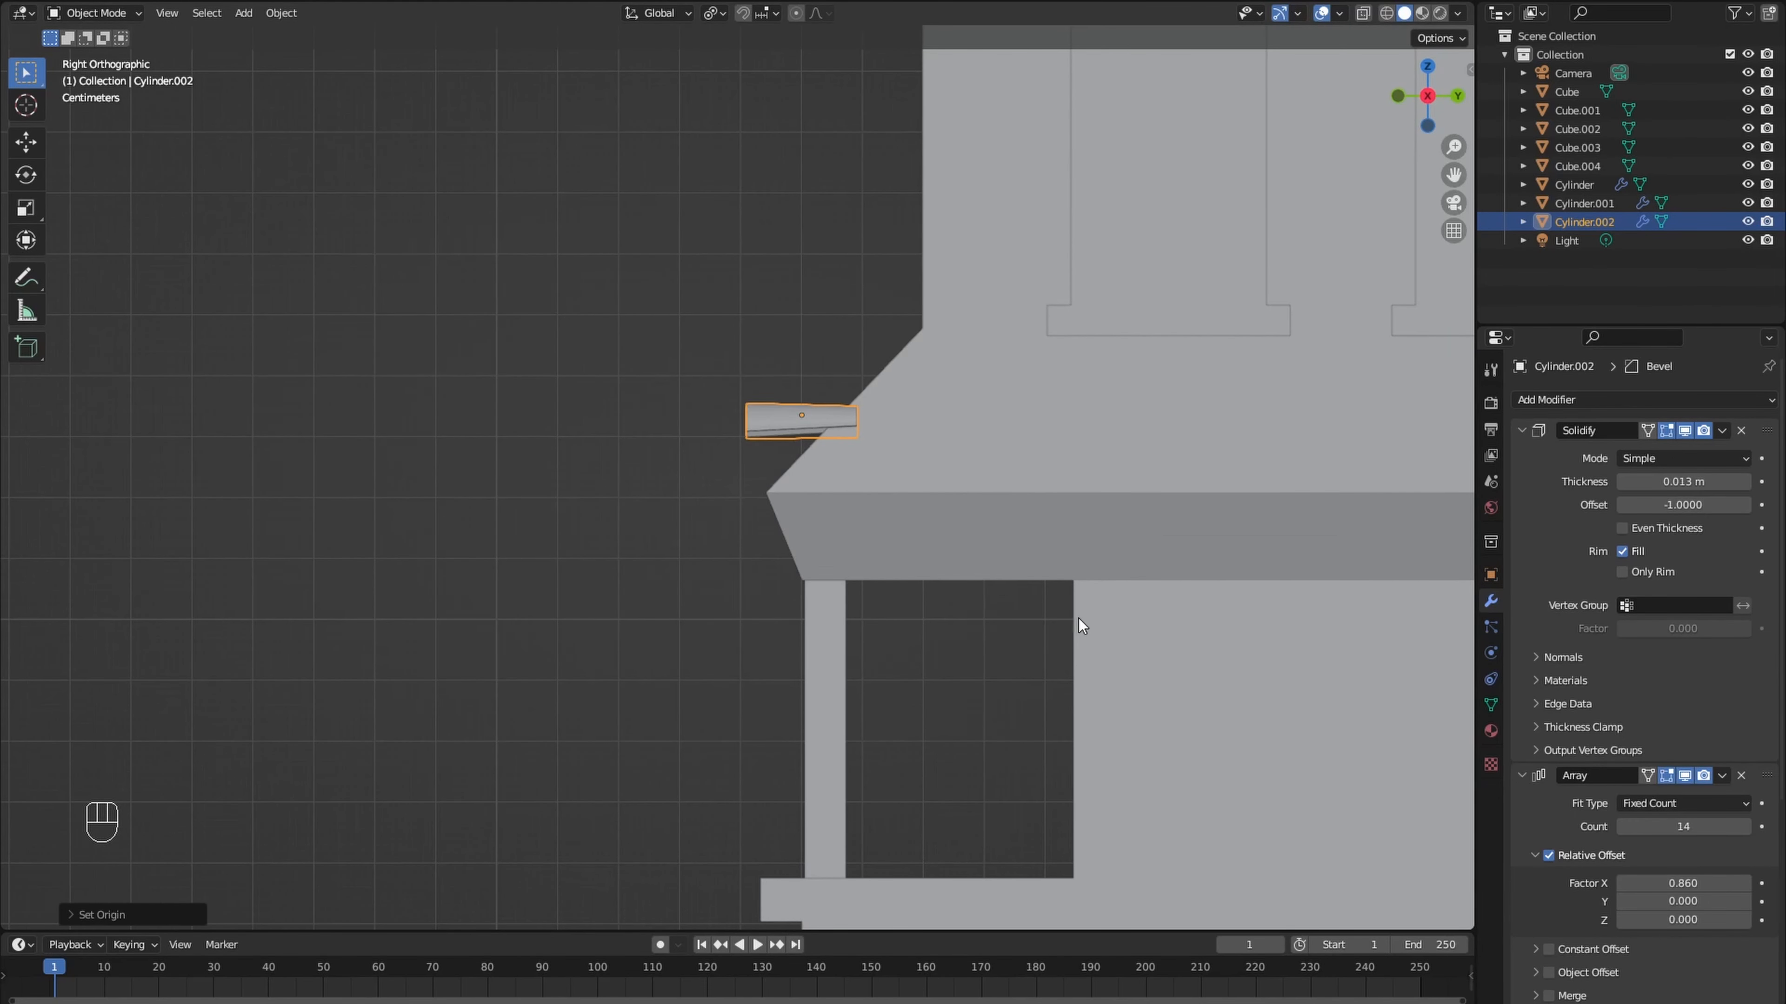
- Rotate the tile row to match the eave's slope and move it onto the lower end of the slope
{"action": "key", "text": "r"}
{"action": "left_click", "coordinate": [1002, 382]}
{"action": "key", "text": "g"}
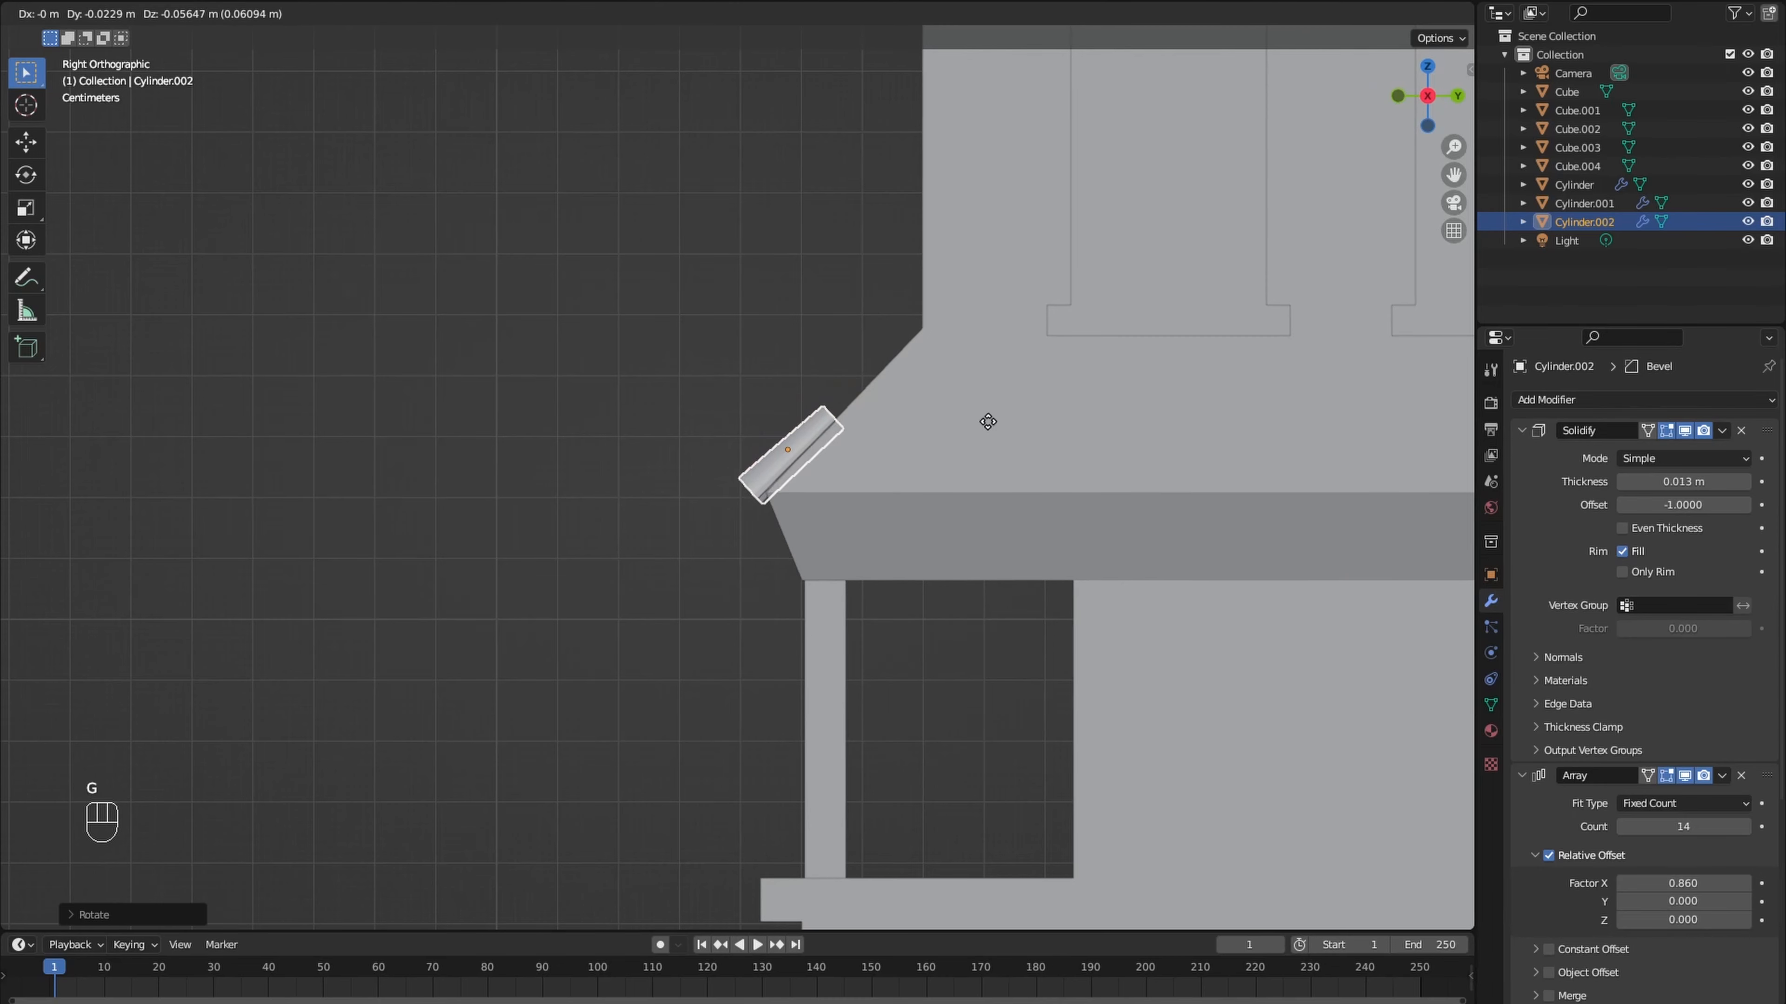
{"action": "left_click", "coordinate": [989, 423]}
- Fine-tune the tile row's seating on the slope in right view and shift it along X to span the eave
{"action": "middle_click_drag", "start_coordinate": [989, 423], "coordinate": [940, 427]}
{"action": "key", "text": "KP_3"}
{"action": "key", "text": "g"}
{"action": "left_click", "coordinate": [958, 424]}
{"action": "key", "text": "g"}
{"action": "key", "text": "x"}
{"action": "left_click", "coordinate": [1044, 429]}
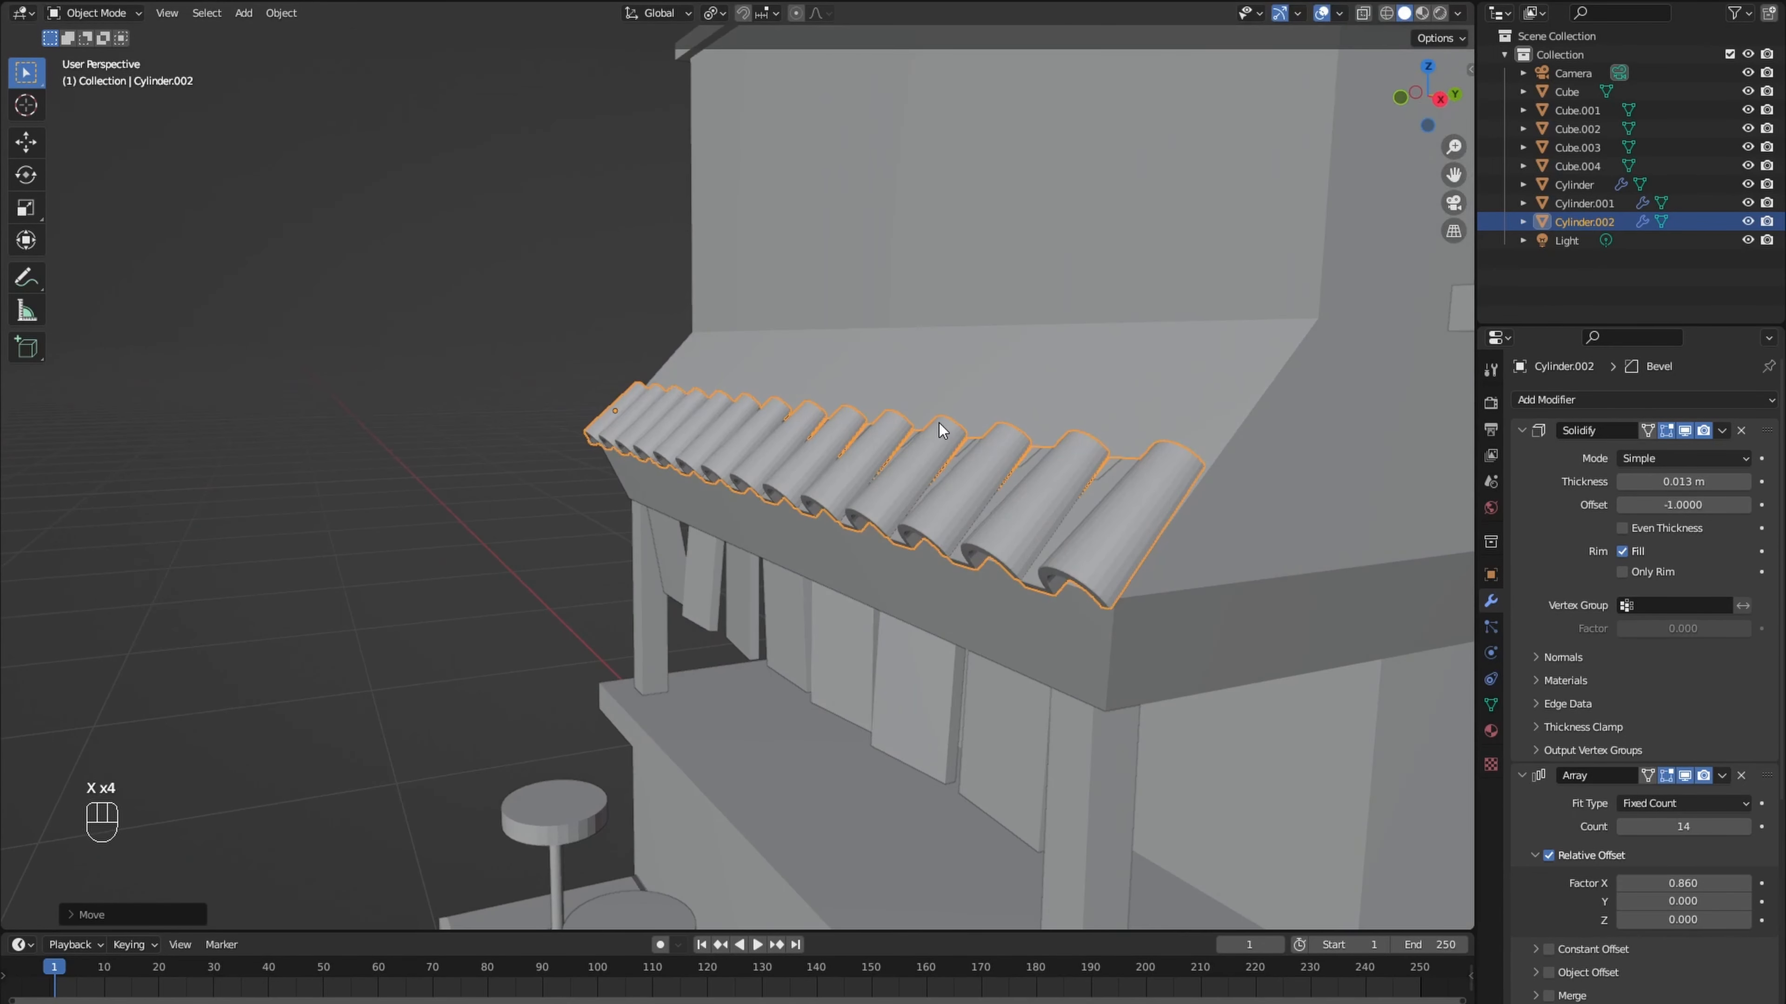
- Duplicate the tile row twice up the slope in right view, overlapping the rows to cover the eave
{"action": "key", "text": "KP_3"}
{"action": "key", "text": "shift+d"}
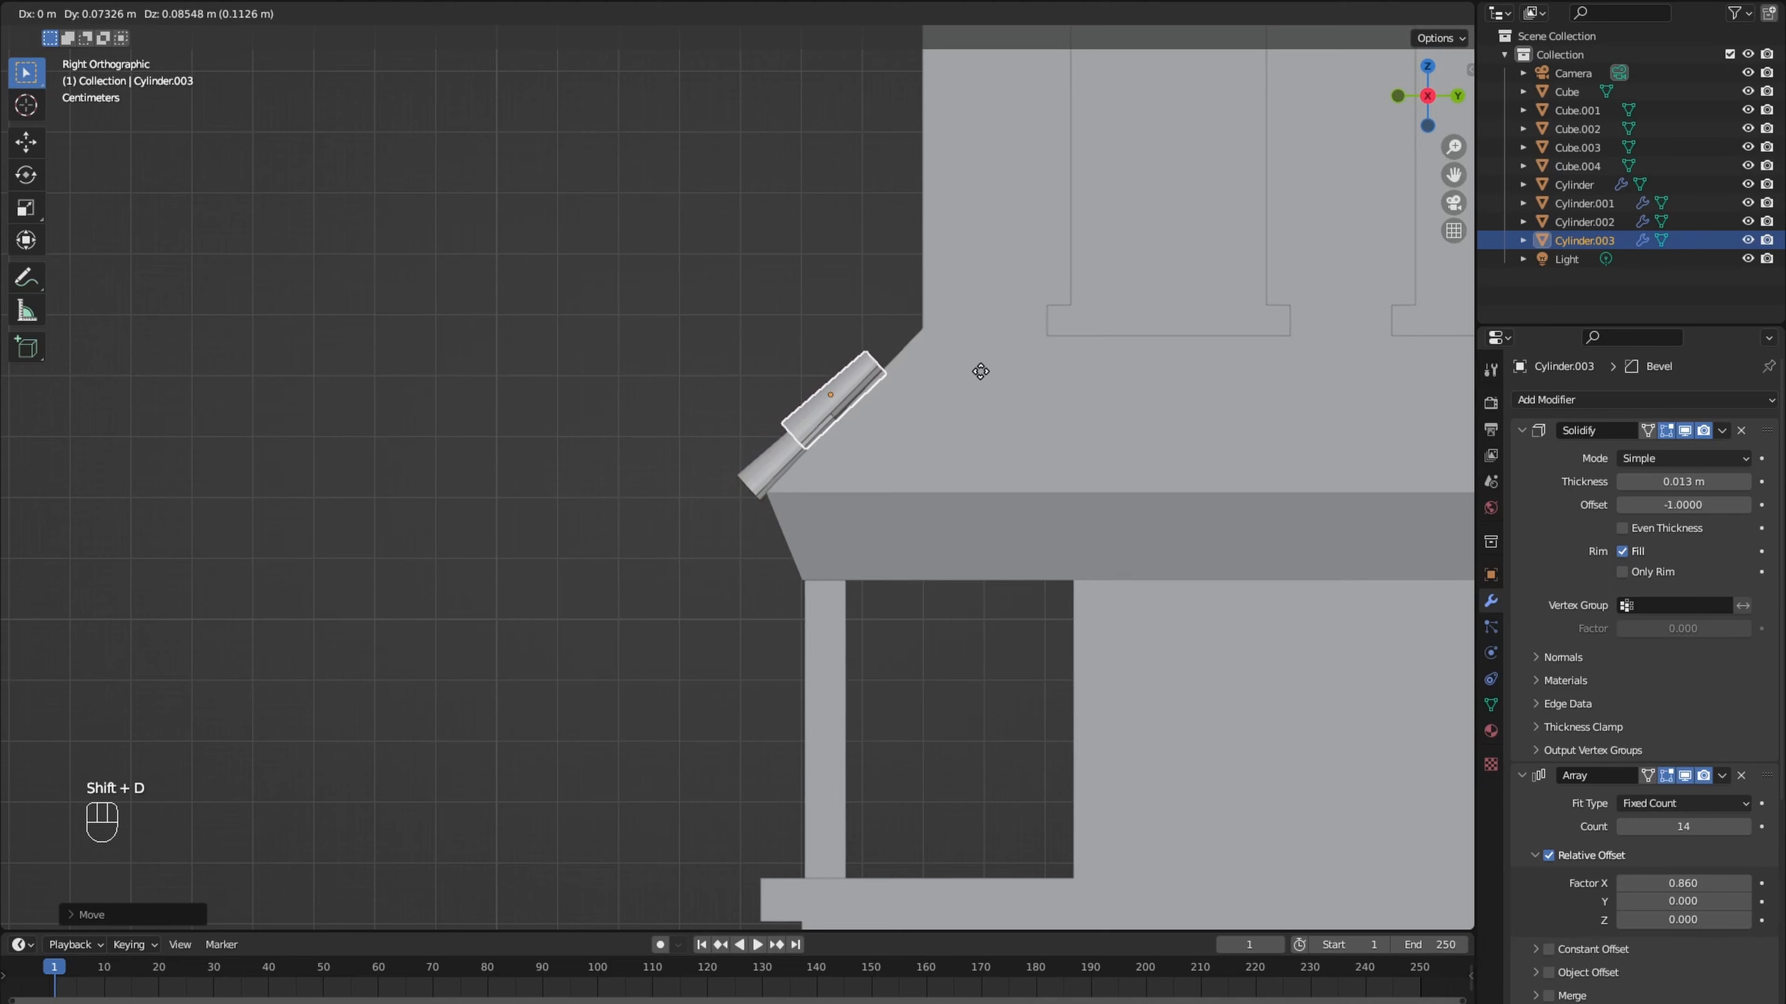
{"action": "left_click", "coordinate": [980, 371]}
{"action": "key", "text": "shift+d"}
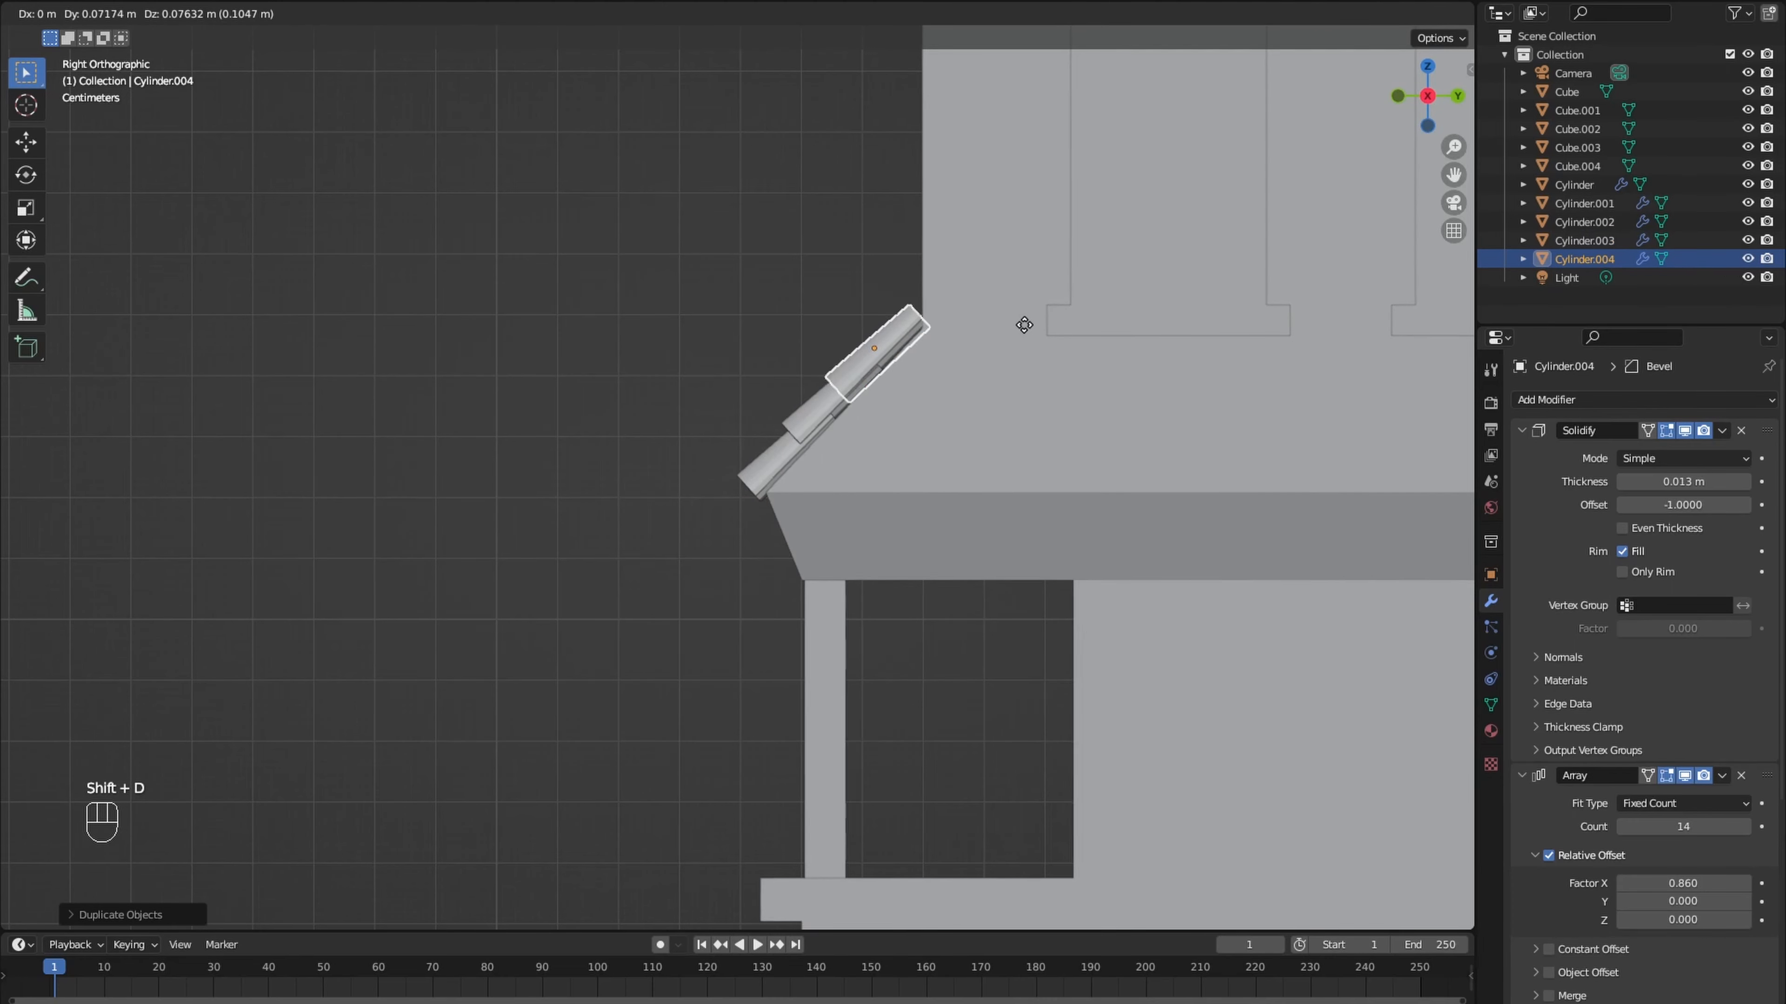
{"action": "left_click", "coordinate": [1024, 326]}
{"action": "middle_click_drag", "start_coordinate": [1023, 325], "coordinate": [969, 354]}
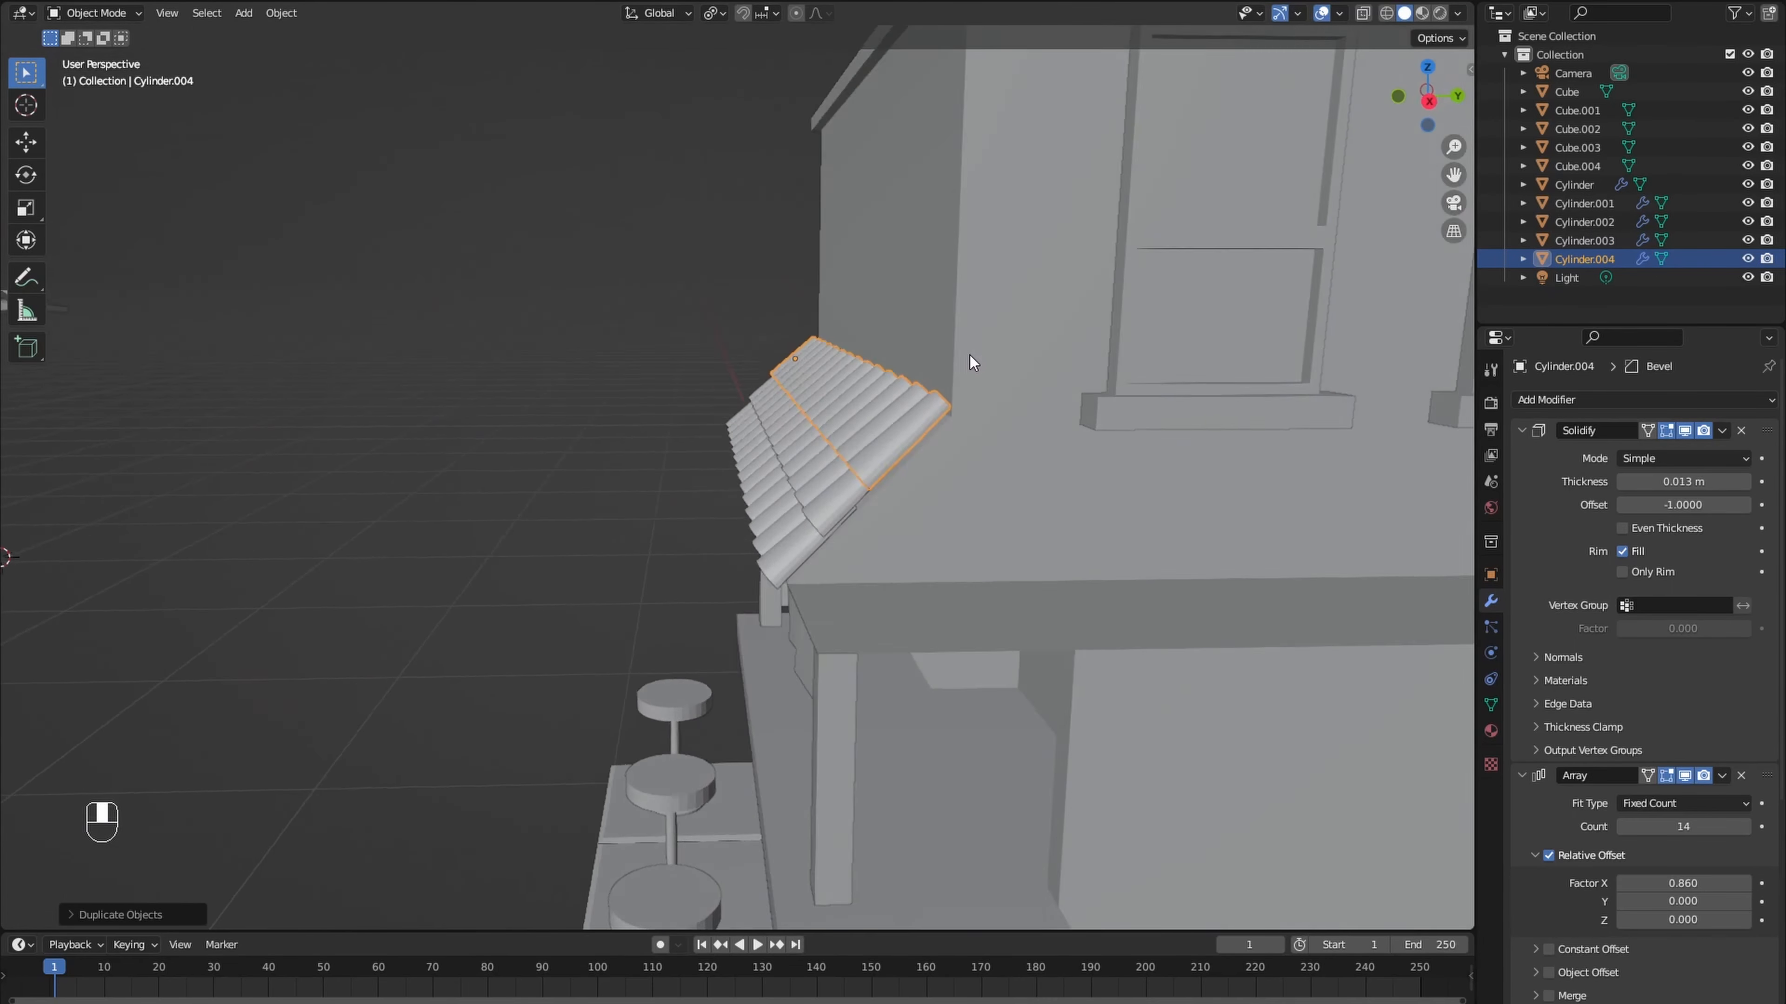
- Delete the flat strip's outer vertices from the original spare tile, leaving only the half-round arch
{"action": "scroll", "coordinate": [967, 348], "scroll_direction": "down", "scroll_amount": 3}
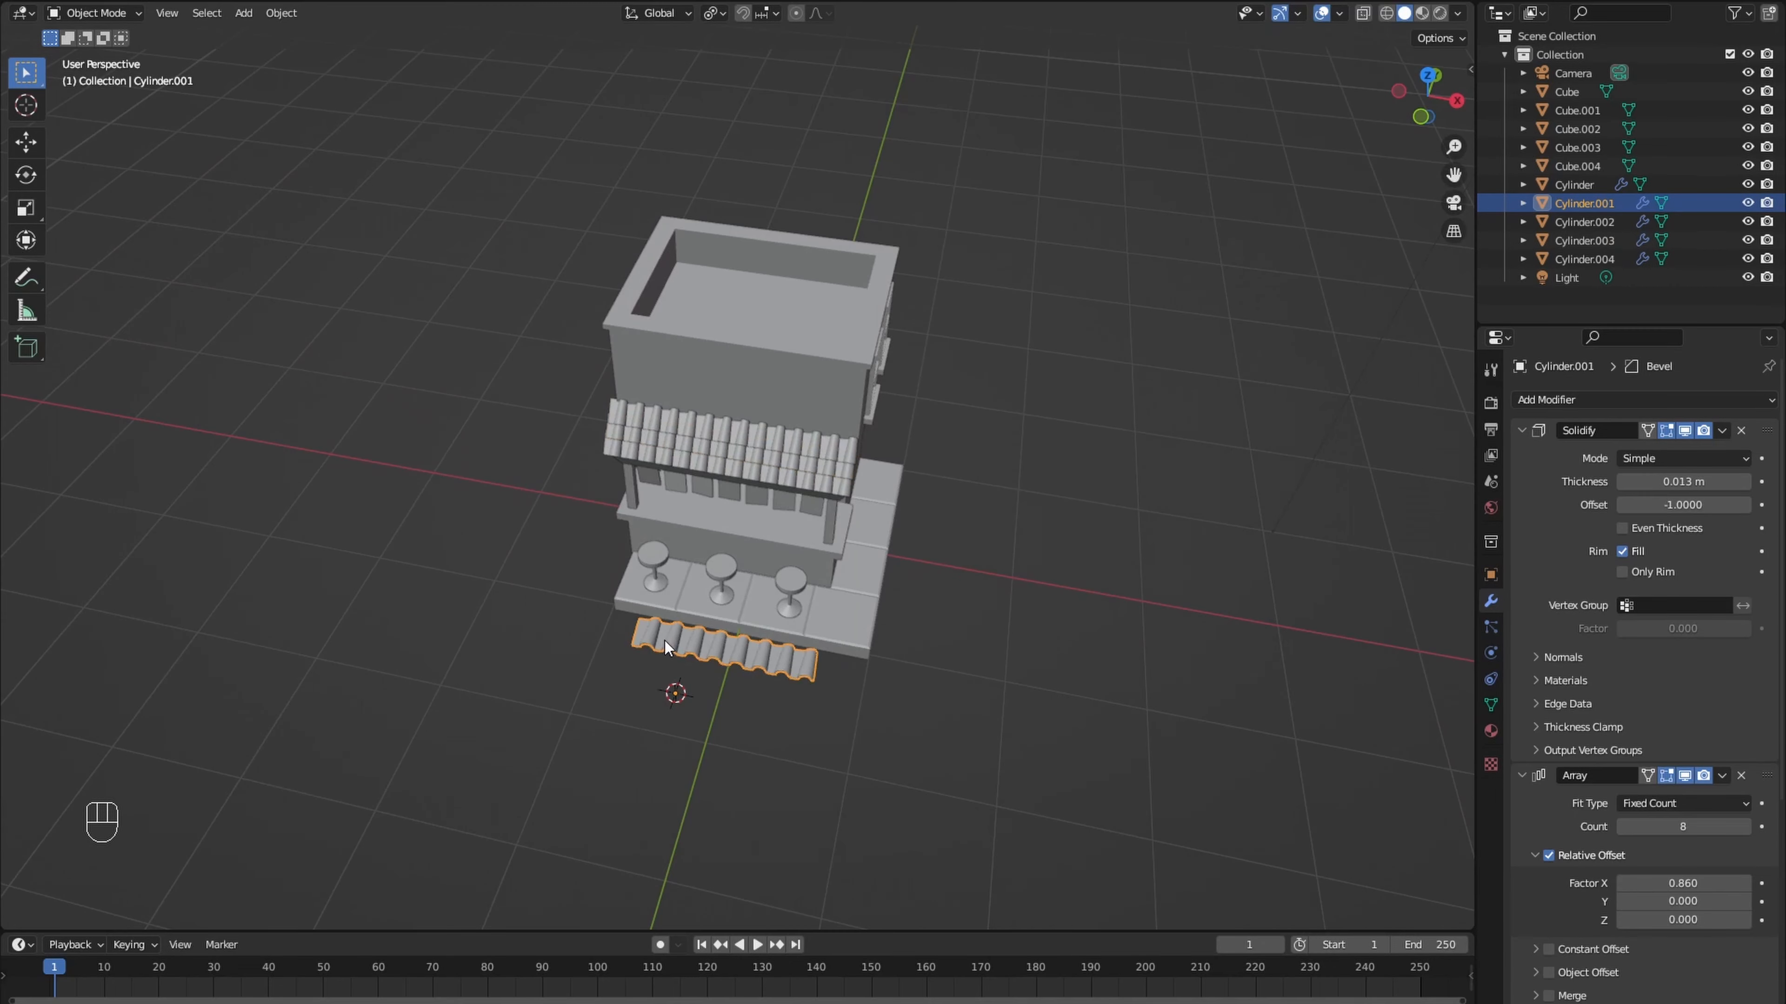
{"action": "key", "text": "Tab"}
{"action": "scroll", "coordinate": [661, 641], "scroll_direction": "up", "scroll_amount": 3}
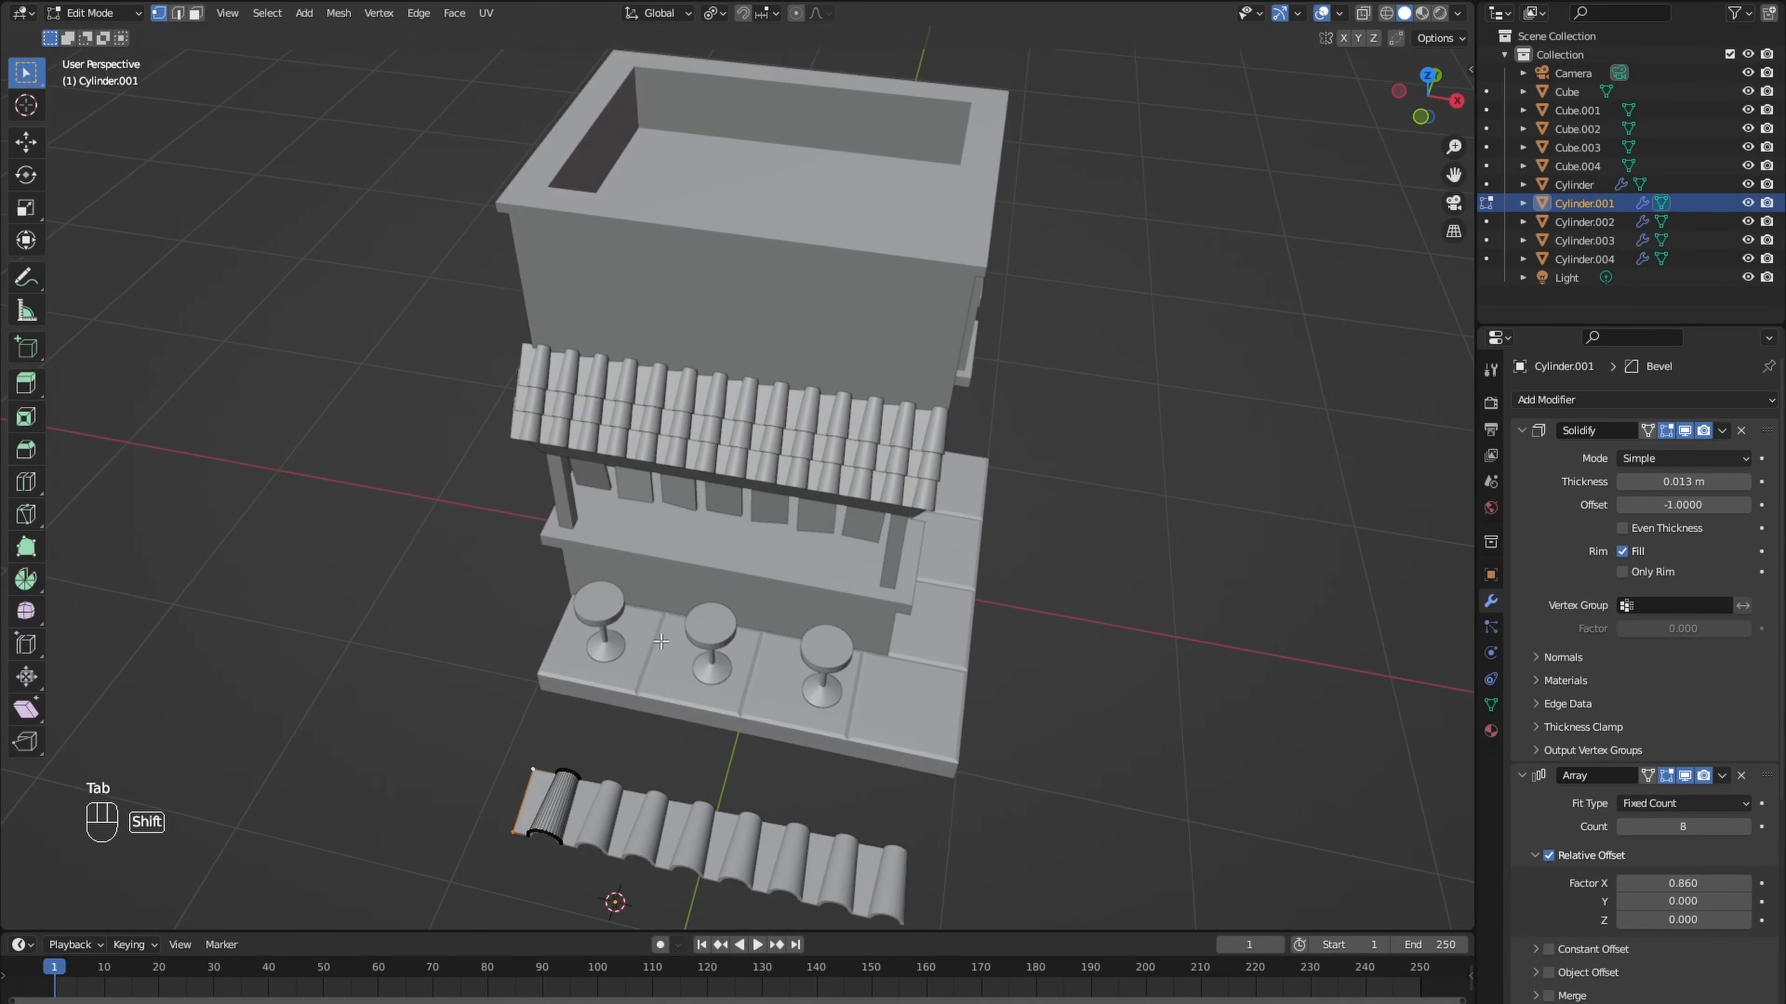
{"action": "middle_click_drag", "start_coordinate": [661, 642], "coordinate": [738, 581], "text": "shift"}
{"action": "scroll", "coordinate": [738, 581], "scroll_direction": "up", "scroll_amount": 2}
{"action": "key", "text": "x"}
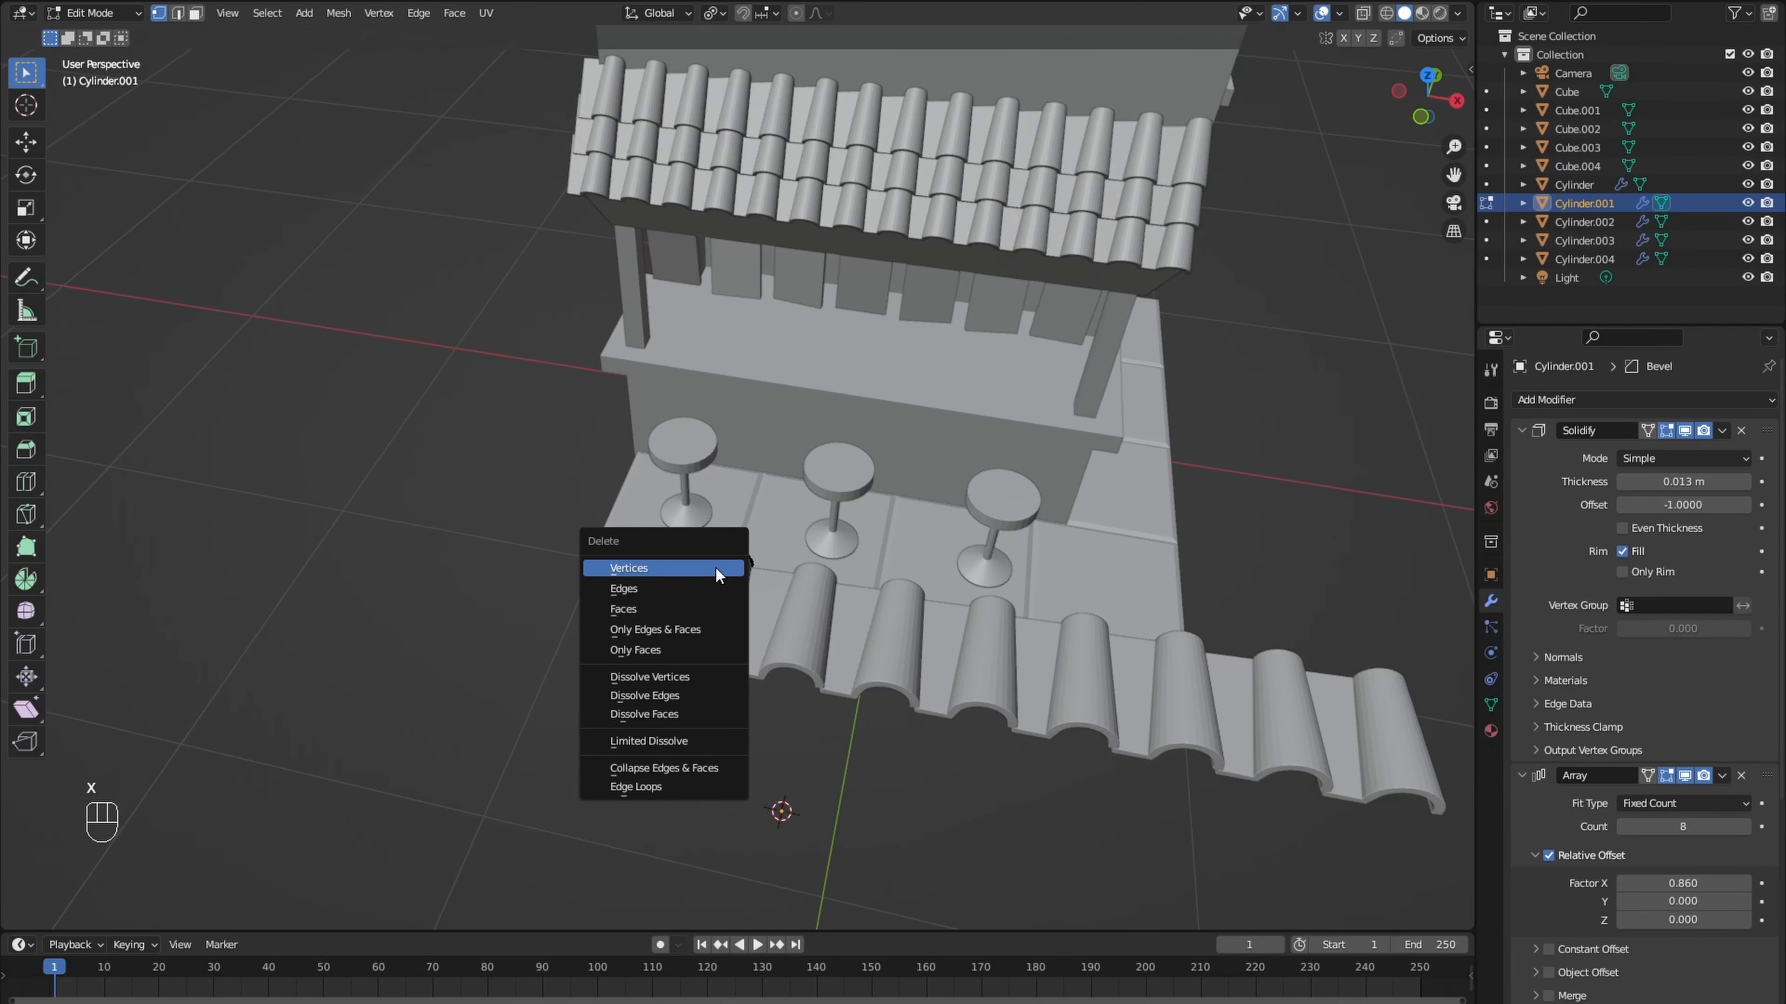
{"action": "left_click", "coordinate": [715, 567]}
- Select the whole arch mesh of the spare tile and rotate it 90° around Z
{"action": "type", "text": "a"}
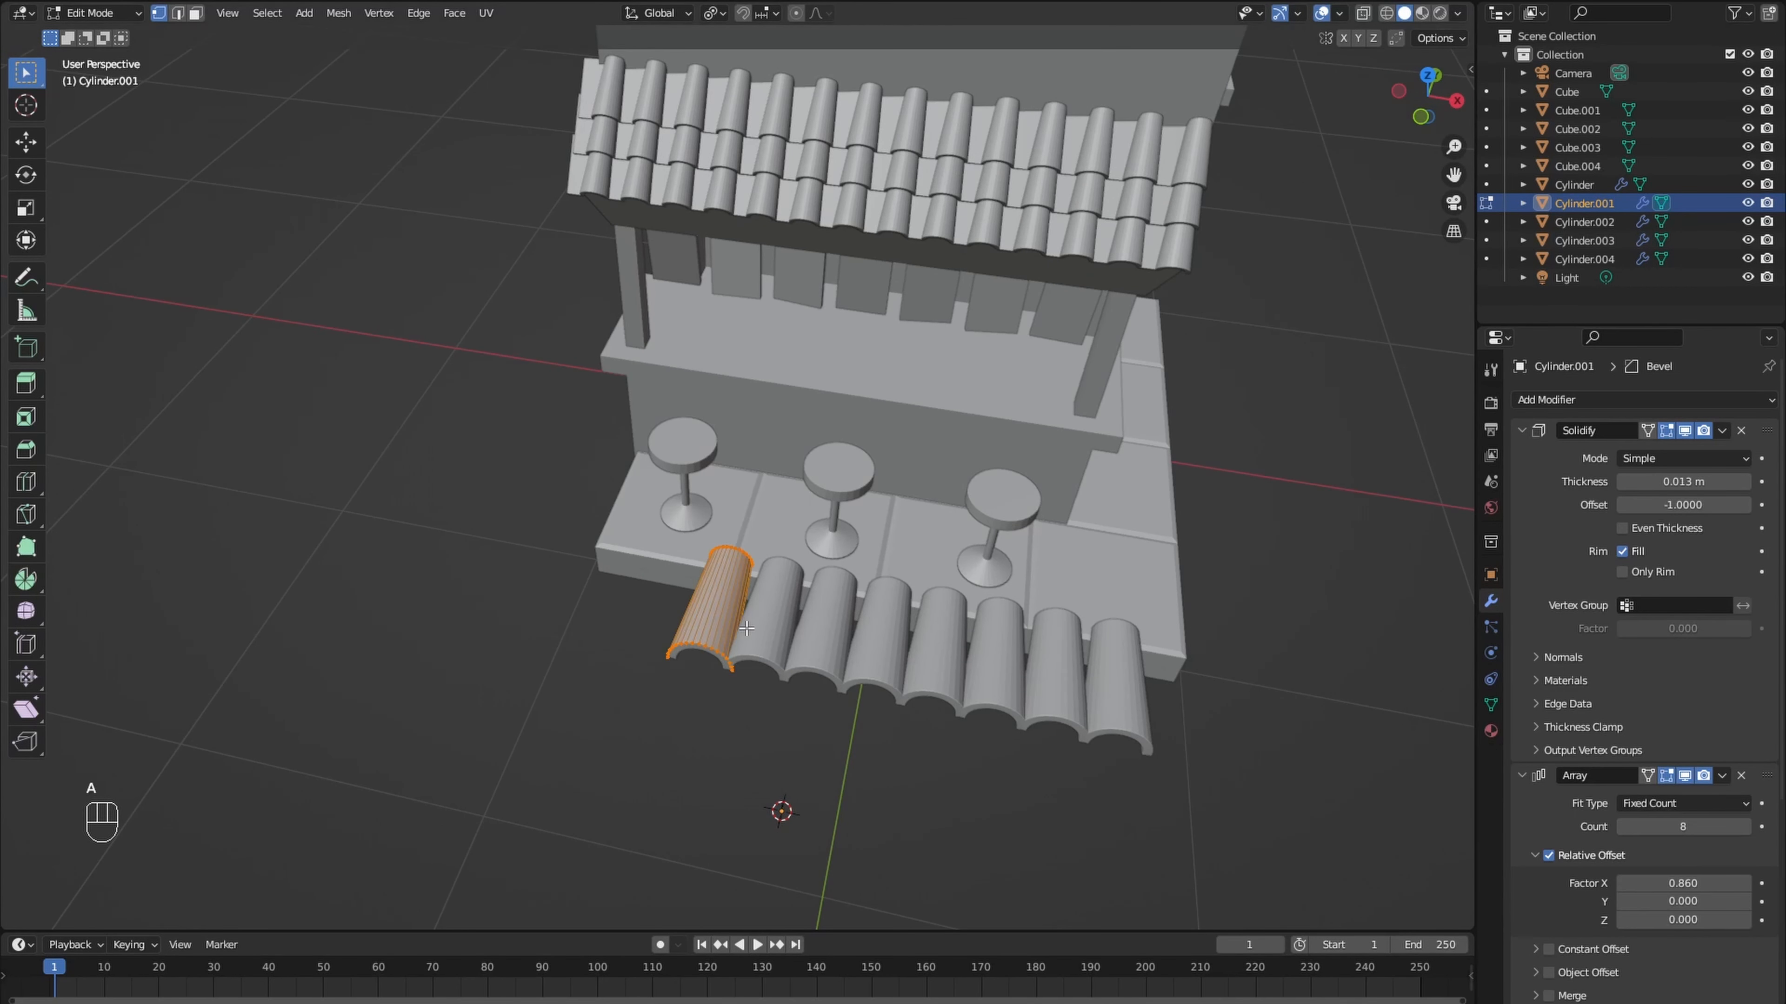
{"action": "type", "text": "r90"}
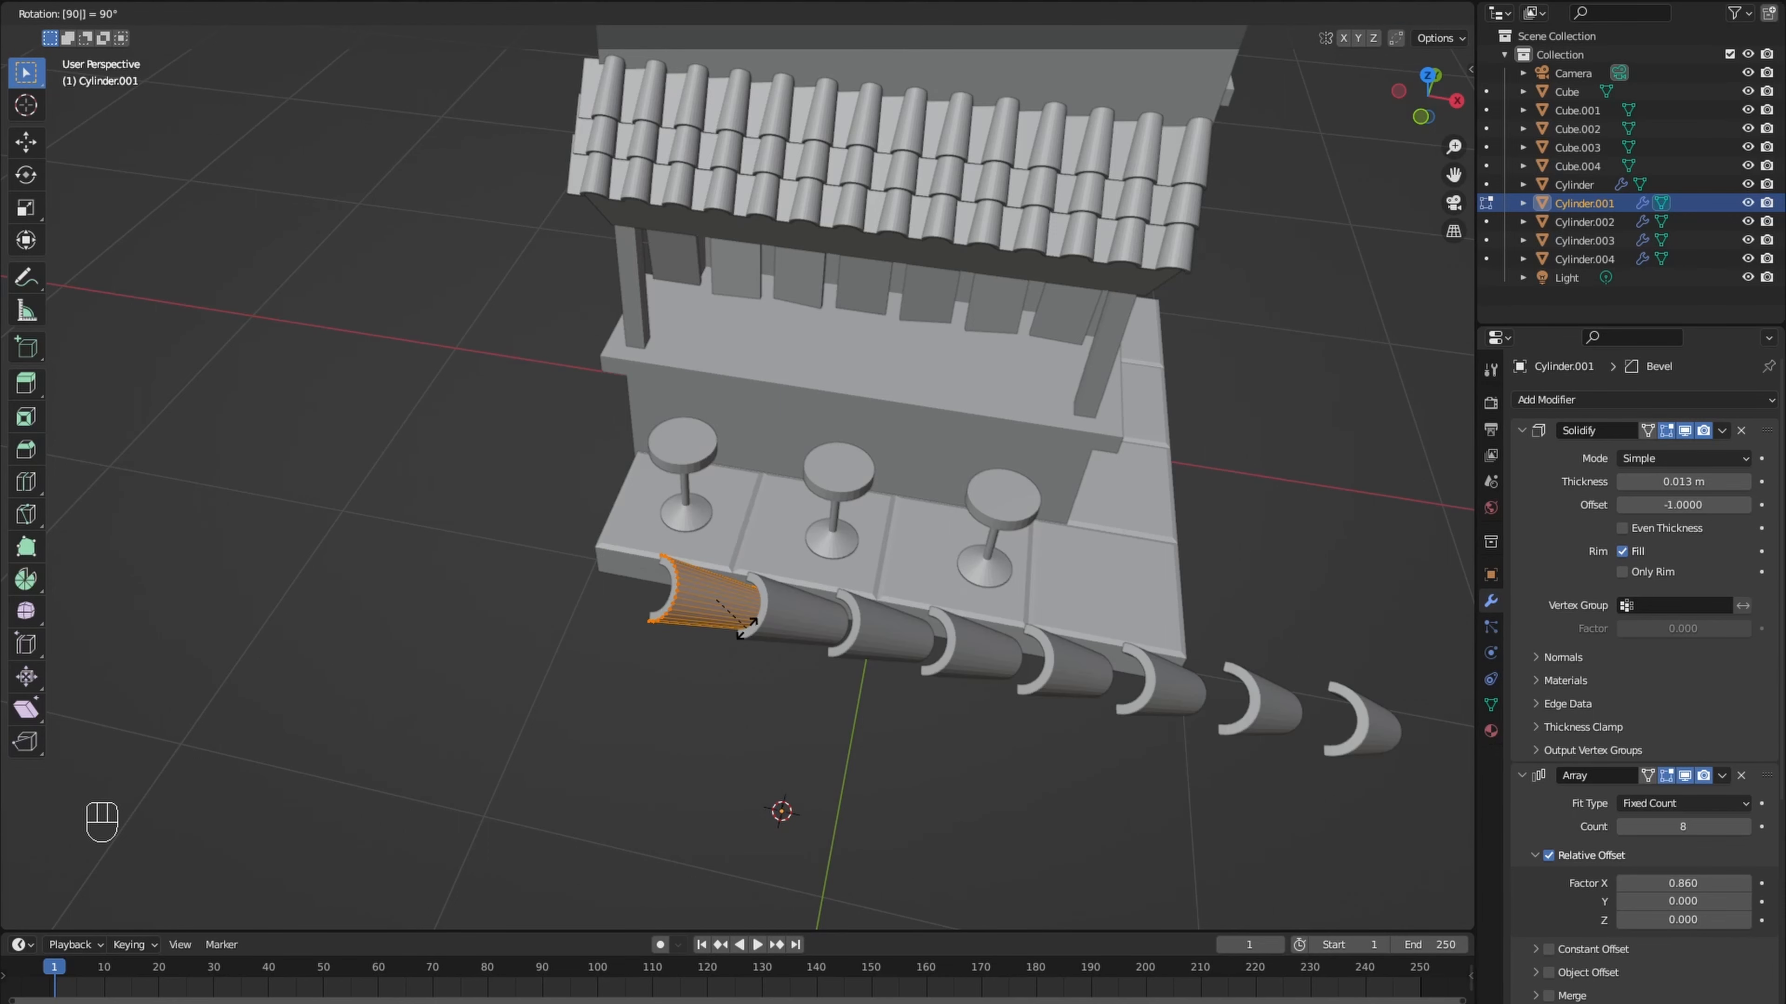
{"action": "type", "text": "z"}
{"action": "key", "text": "Return"}
{"action": "mouse_move", "coordinate": [939, 646]}
{"action": "middle_mouse_down"}
{"action": "mouse_move", "coordinate": [949, 607]}
{"action": "mouse_move", "coordinate": [956, 633]}
{"action": "middle_mouse_up"}
- Move the rotated arch mesh in top view to the front wall, above the tiled eave's upper edge
{"action": "key", "text": "KP_7"}
{"action": "key", "text": "g"}
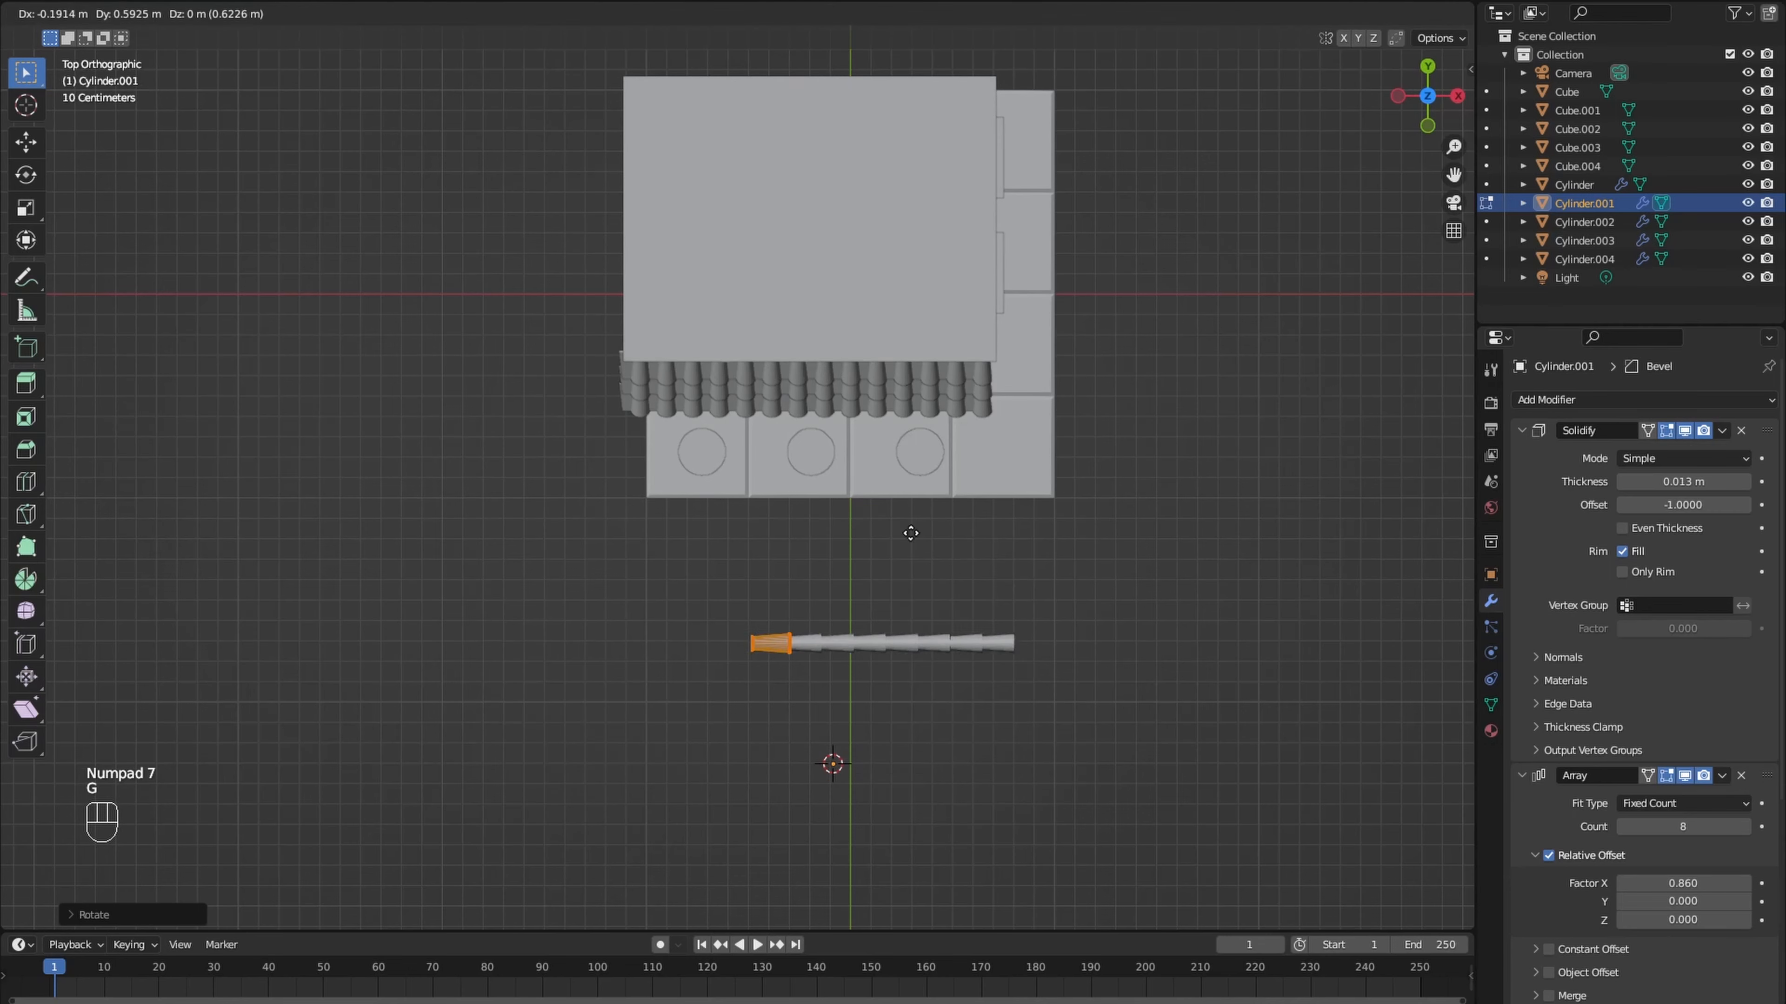
{"action": "left_click", "coordinate": [794, 276]}
- Return to Object Mode and set the ridge tile row's origin to its geometry
{"action": "mouse_move", "coordinate": [794, 276]}
{"action": "middle_mouse_down"}
{"action": "mouse_move", "coordinate": [809, 258]}
{"action": "mouse_move", "coordinate": [805, 293]}
{"action": "middle_mouse_up"}
{"action": "key", "text": "Tab"}
{"action": "right_click", "coordinate": [805, 294]}
{"action": "left_click", "coordinate": [891, 337]}
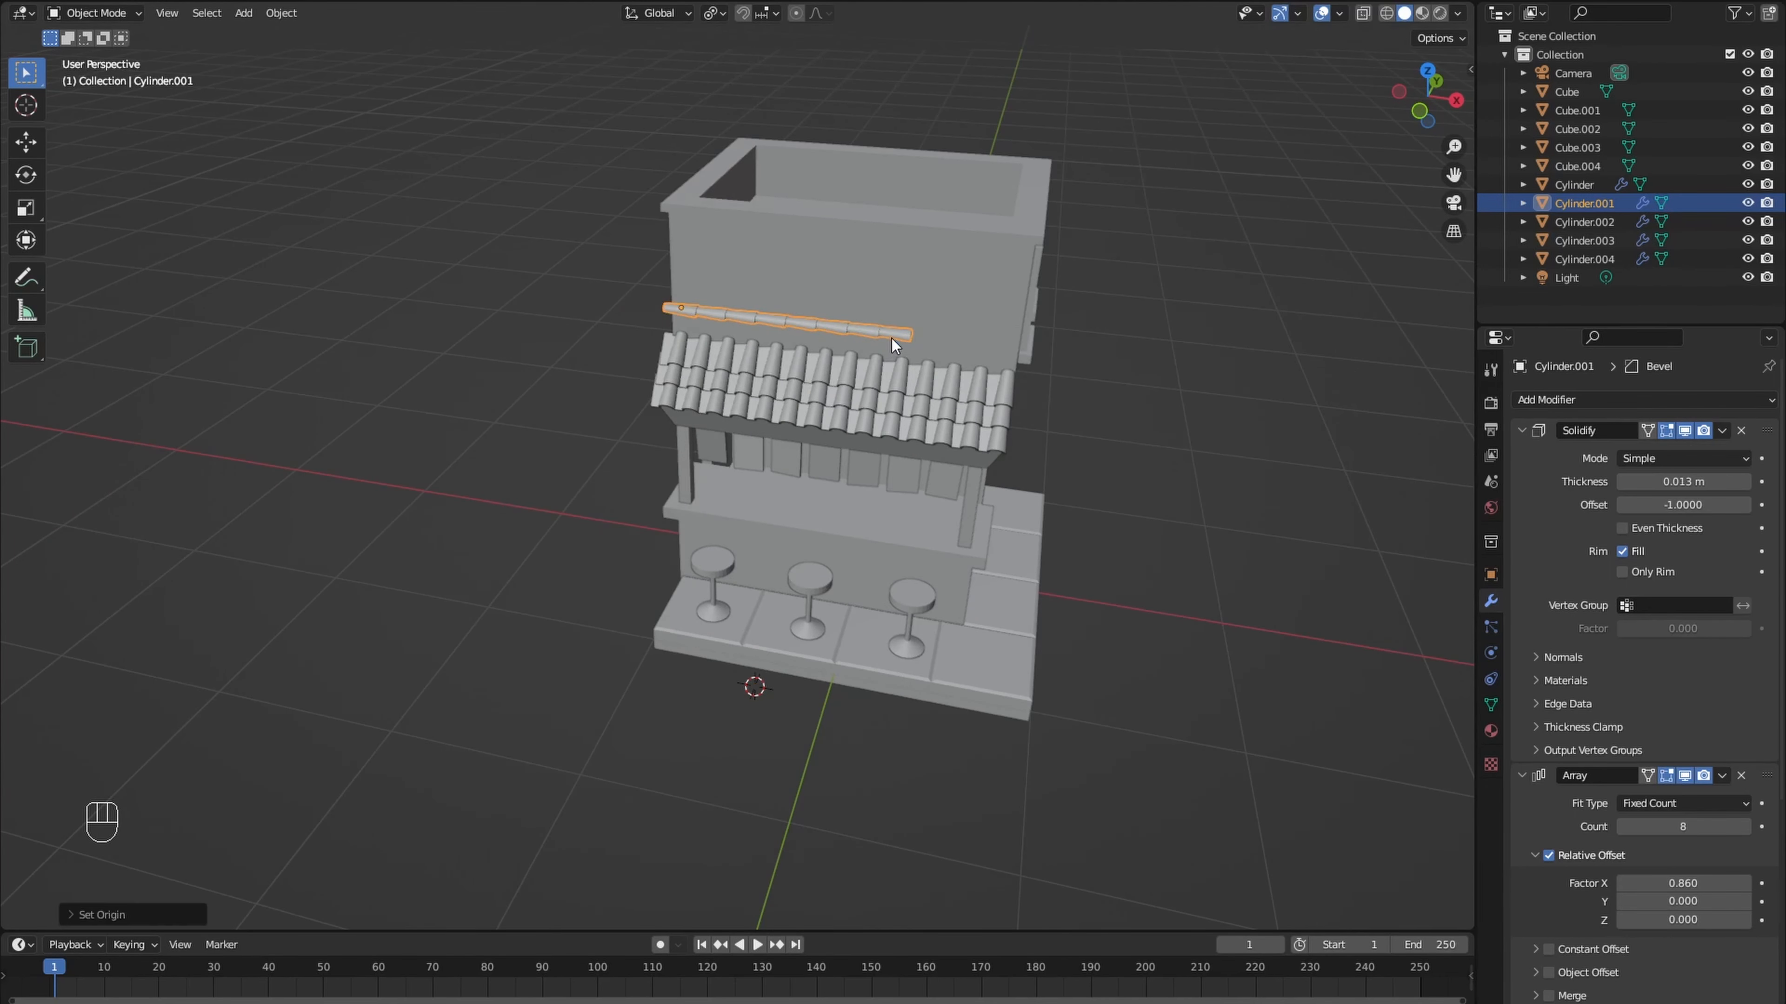
- Lower the ridge tile row along Z onto the upper edge of the tiled eave and set its array count to 9
{"action": "scroll", "coordinate": [891, 338], "scroll_direction": "up", "scroll_amount": 3}
{"action": "key", "text": "g"}
{"action": "key", "text": "z"}
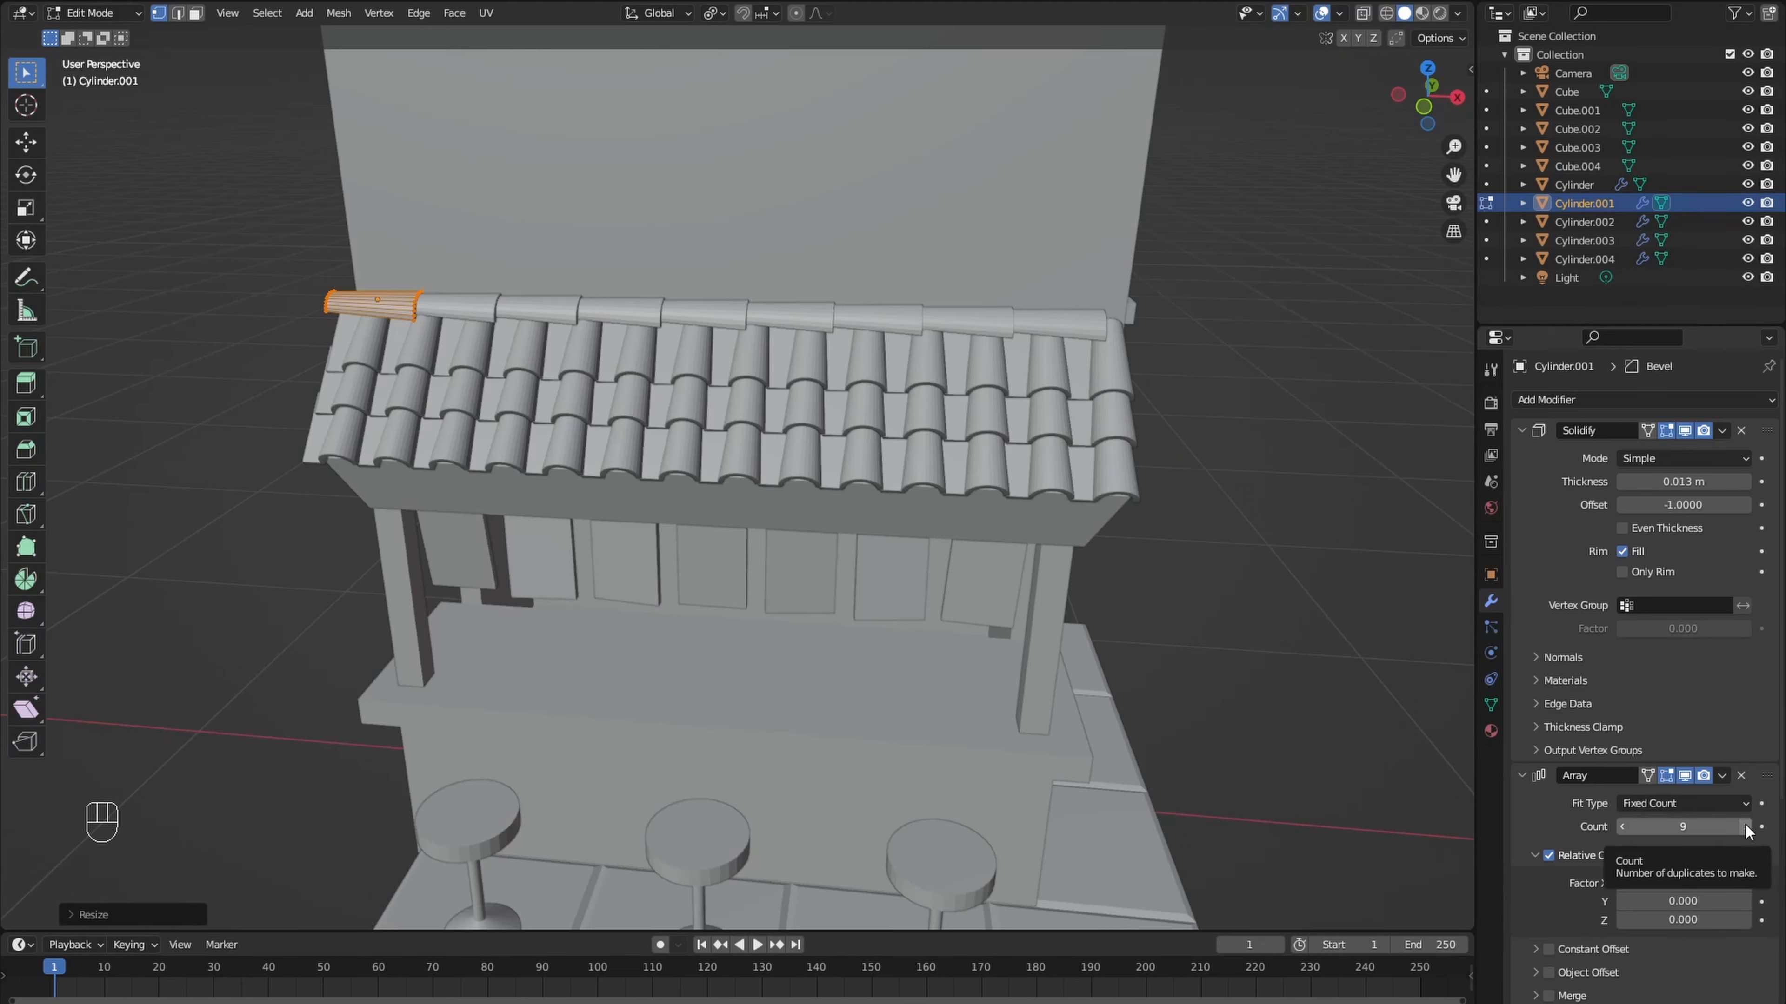
{"action": "left_click", "coordinate": [1742, 827]}
- Slide the ridge tile mesh about 0.07 m along X to line the row up with the eave, and return to Object Mode
{"action": "key", "text": "g"}
{"action": "key", "text": "x"}
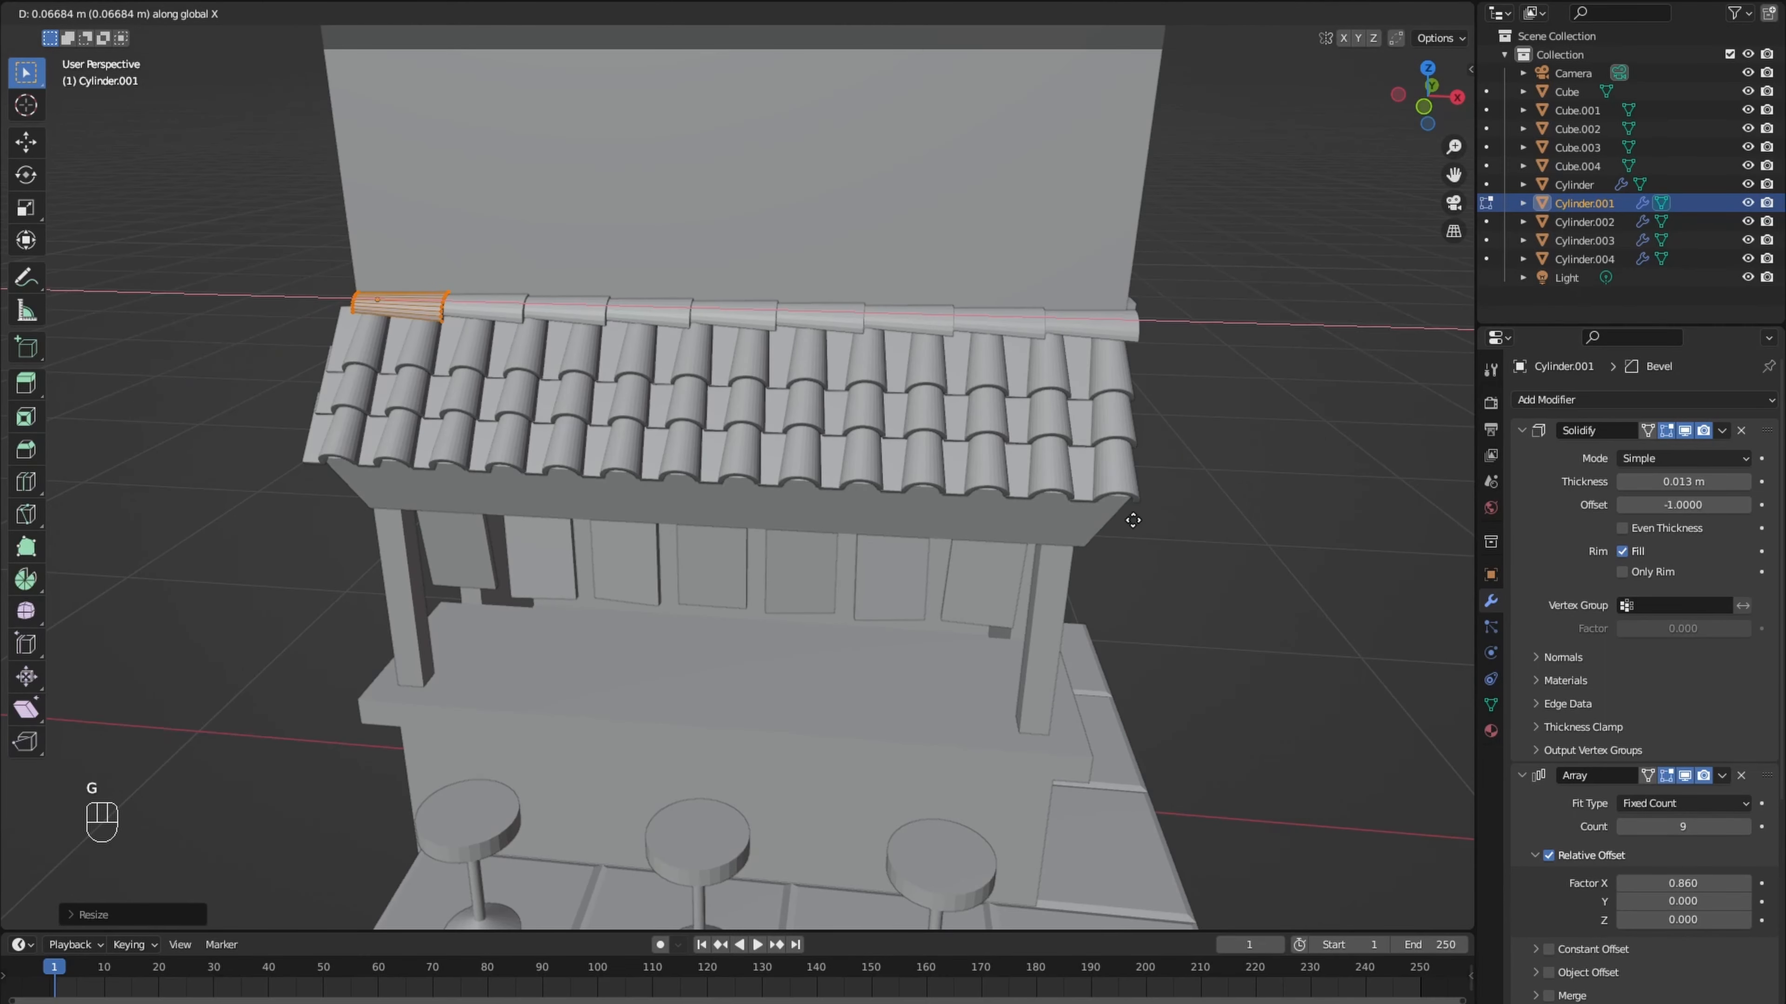
{"action": "left_click", "coordinate": [1125, 518]}
{"action": "mouse_move", "coordinate": [1125, 519]}
{"action": "middle_mouse_down"}
{"action": "mouse_move", "coordinate": [1020, 497]}
{"action": "mouse_move", "coordinate": [1132, 532]}
{"action": "middle_mouse_up"}
{"action": "scroll", "coordinate": [1020, 496], "scroll_direction": "down", "scroll_amount": 3}
{"action": "key", "text": "Tab"}
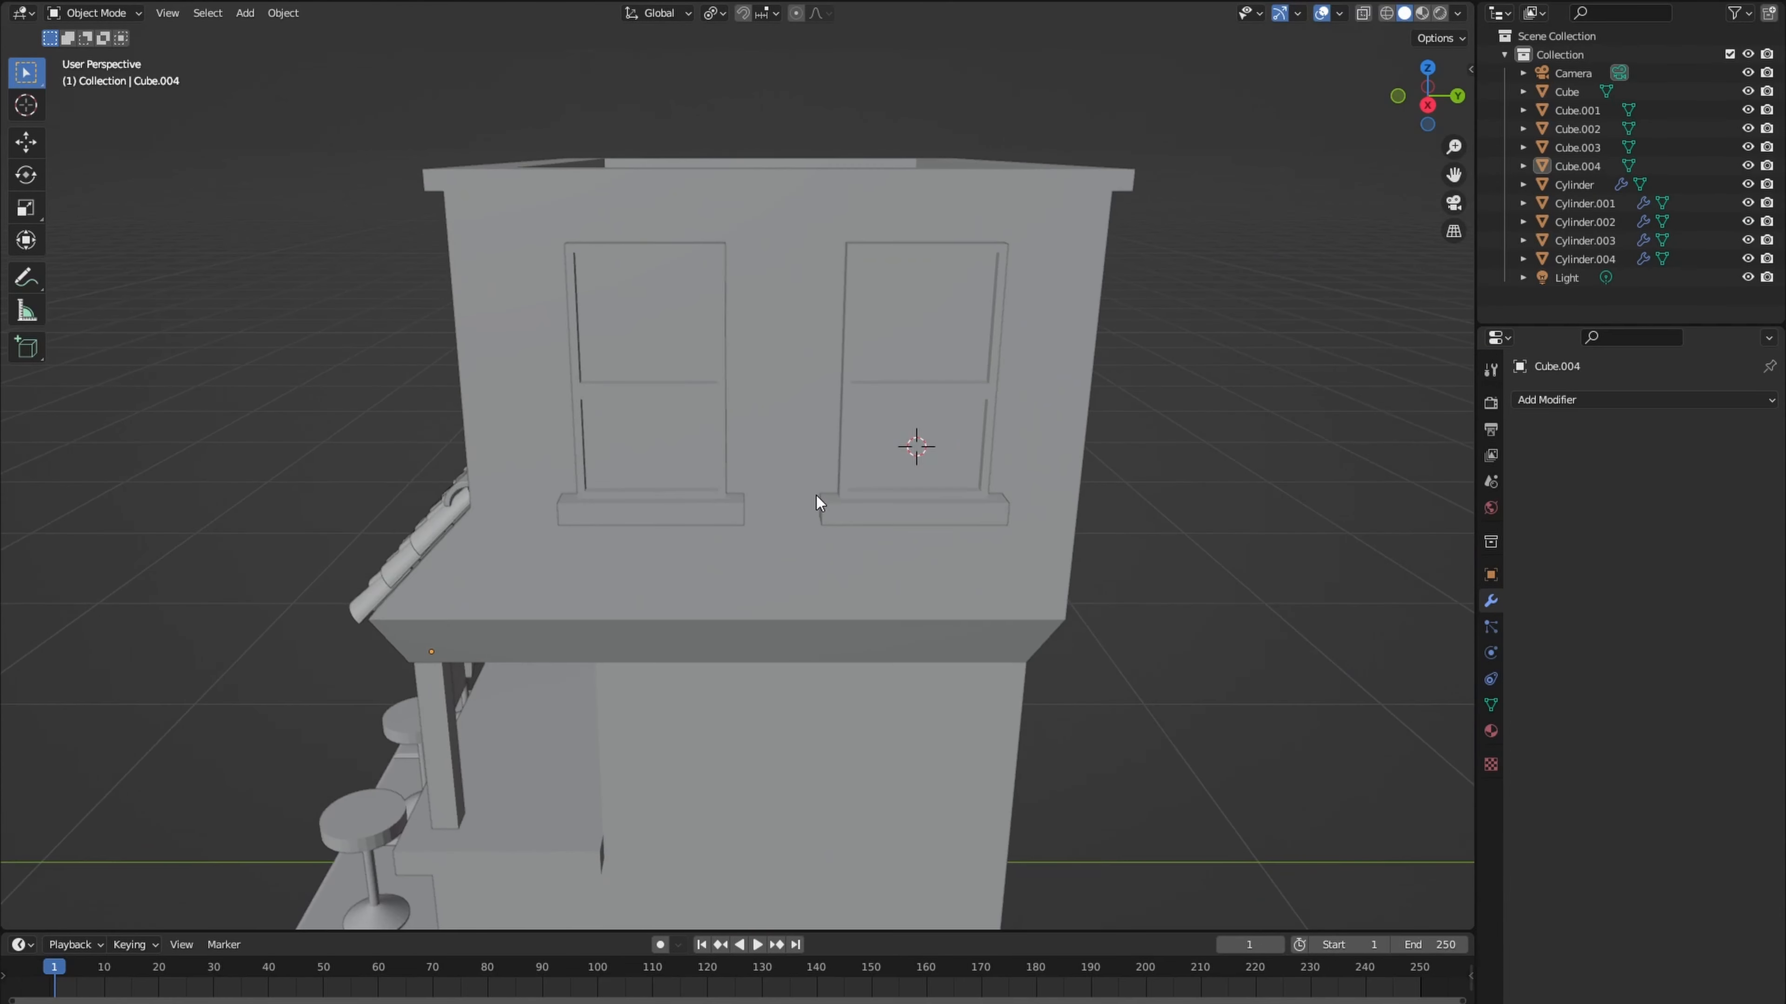
{"action": "key", "text": "a"}
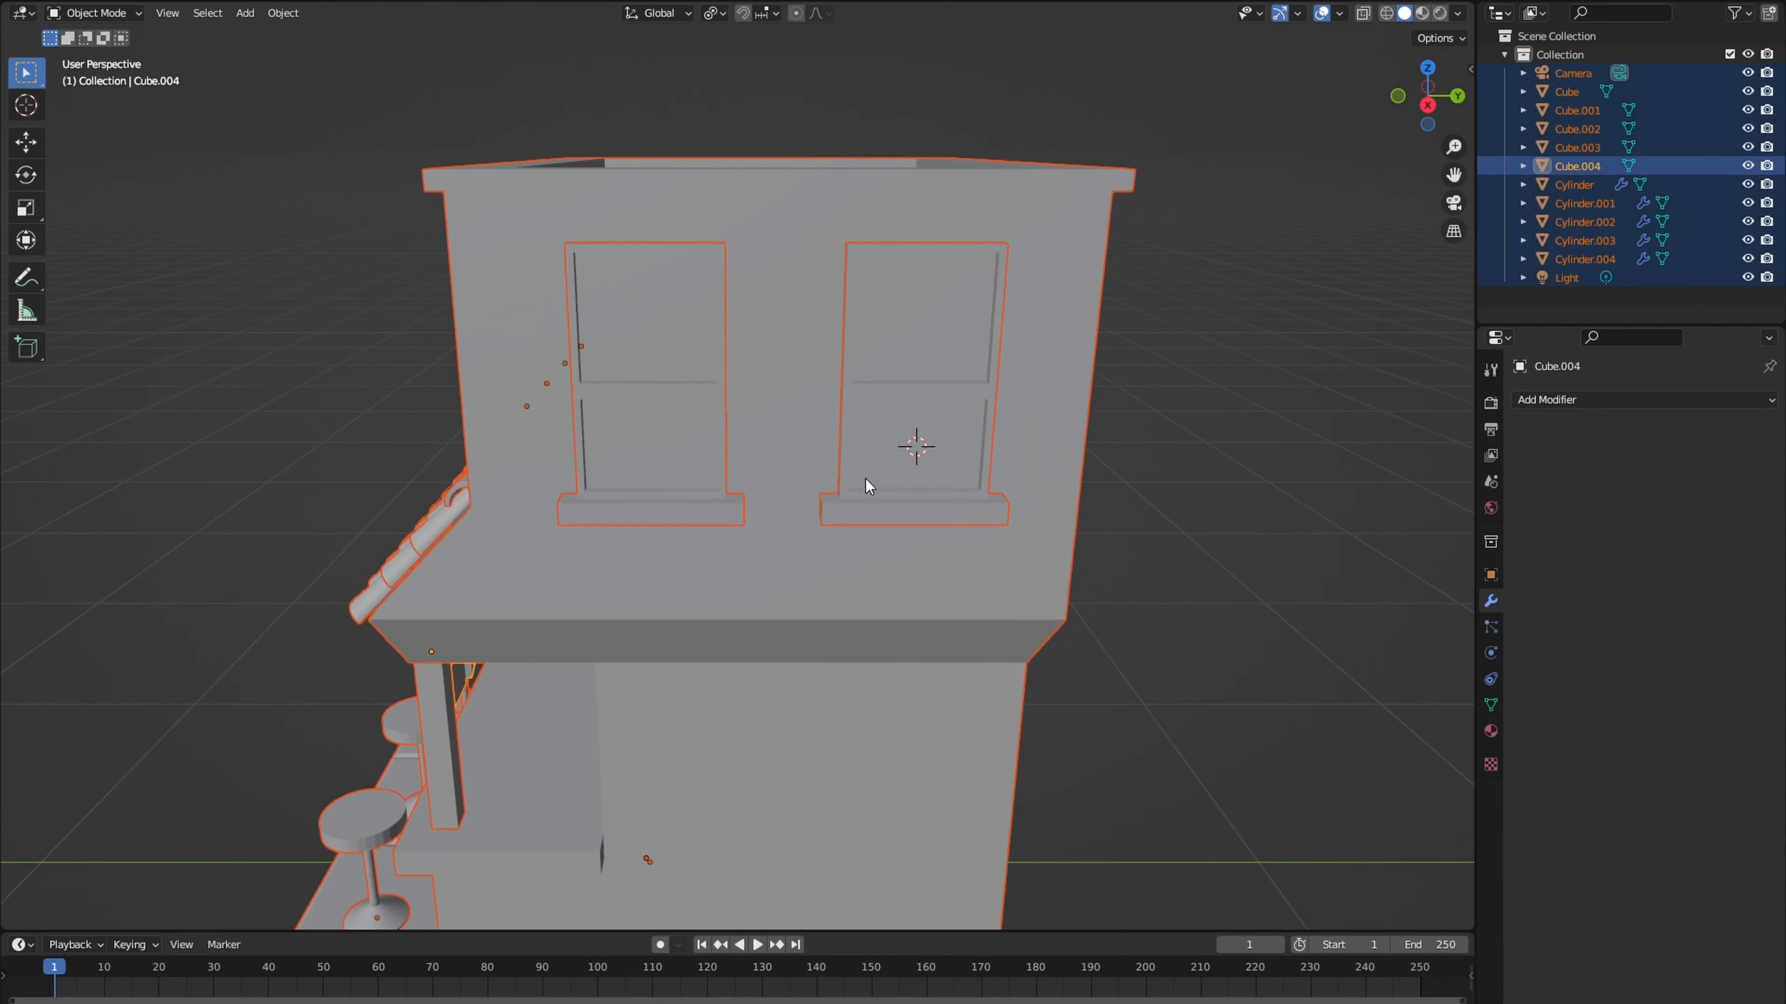
- Add a cube at the 3D cursor by the side window and scale it down to about 0.064
{"action": "left_click", "coordinate": [866, 480]}
{"action": "key", "text": "shift+a"}
{"action": "mouse_move", "coordinate": [906, 457]}
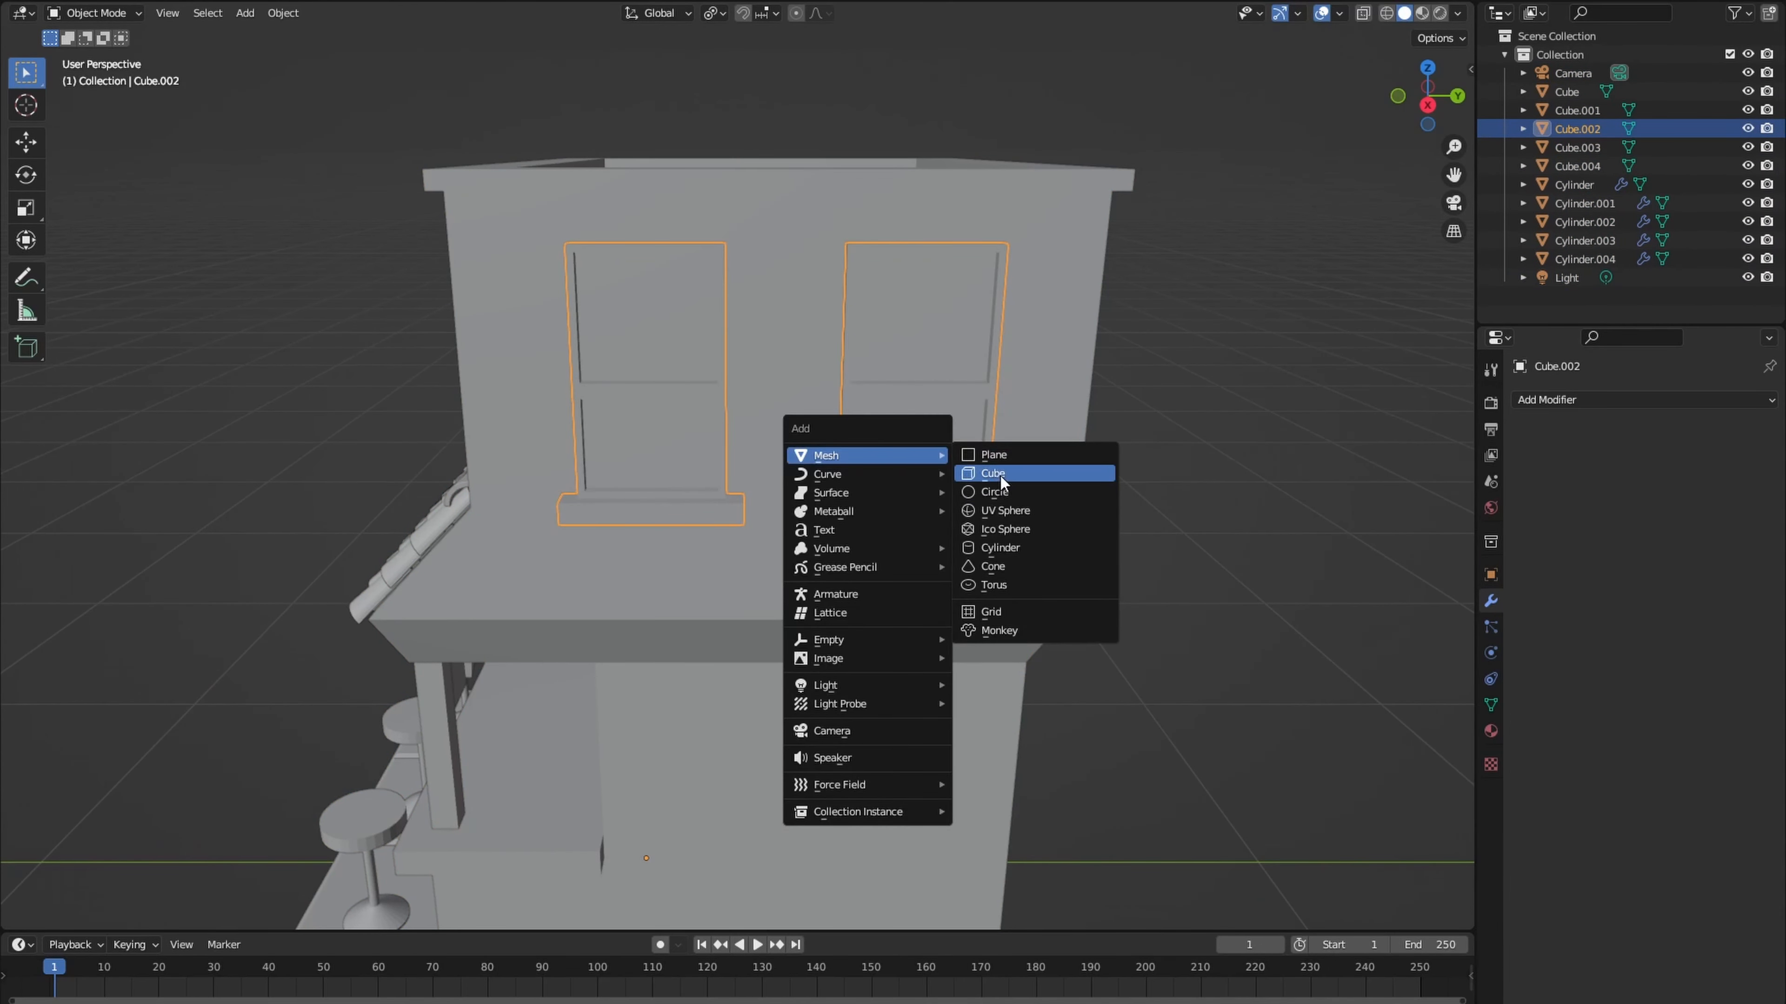
{"action": "left_click", "coordinate": [992, 474]}
{"action": "scroll", "coordinate": [1141, 529], "scroll_direction": "down", "scroll_amount": 5}
{"action": "key", "text": "s"}
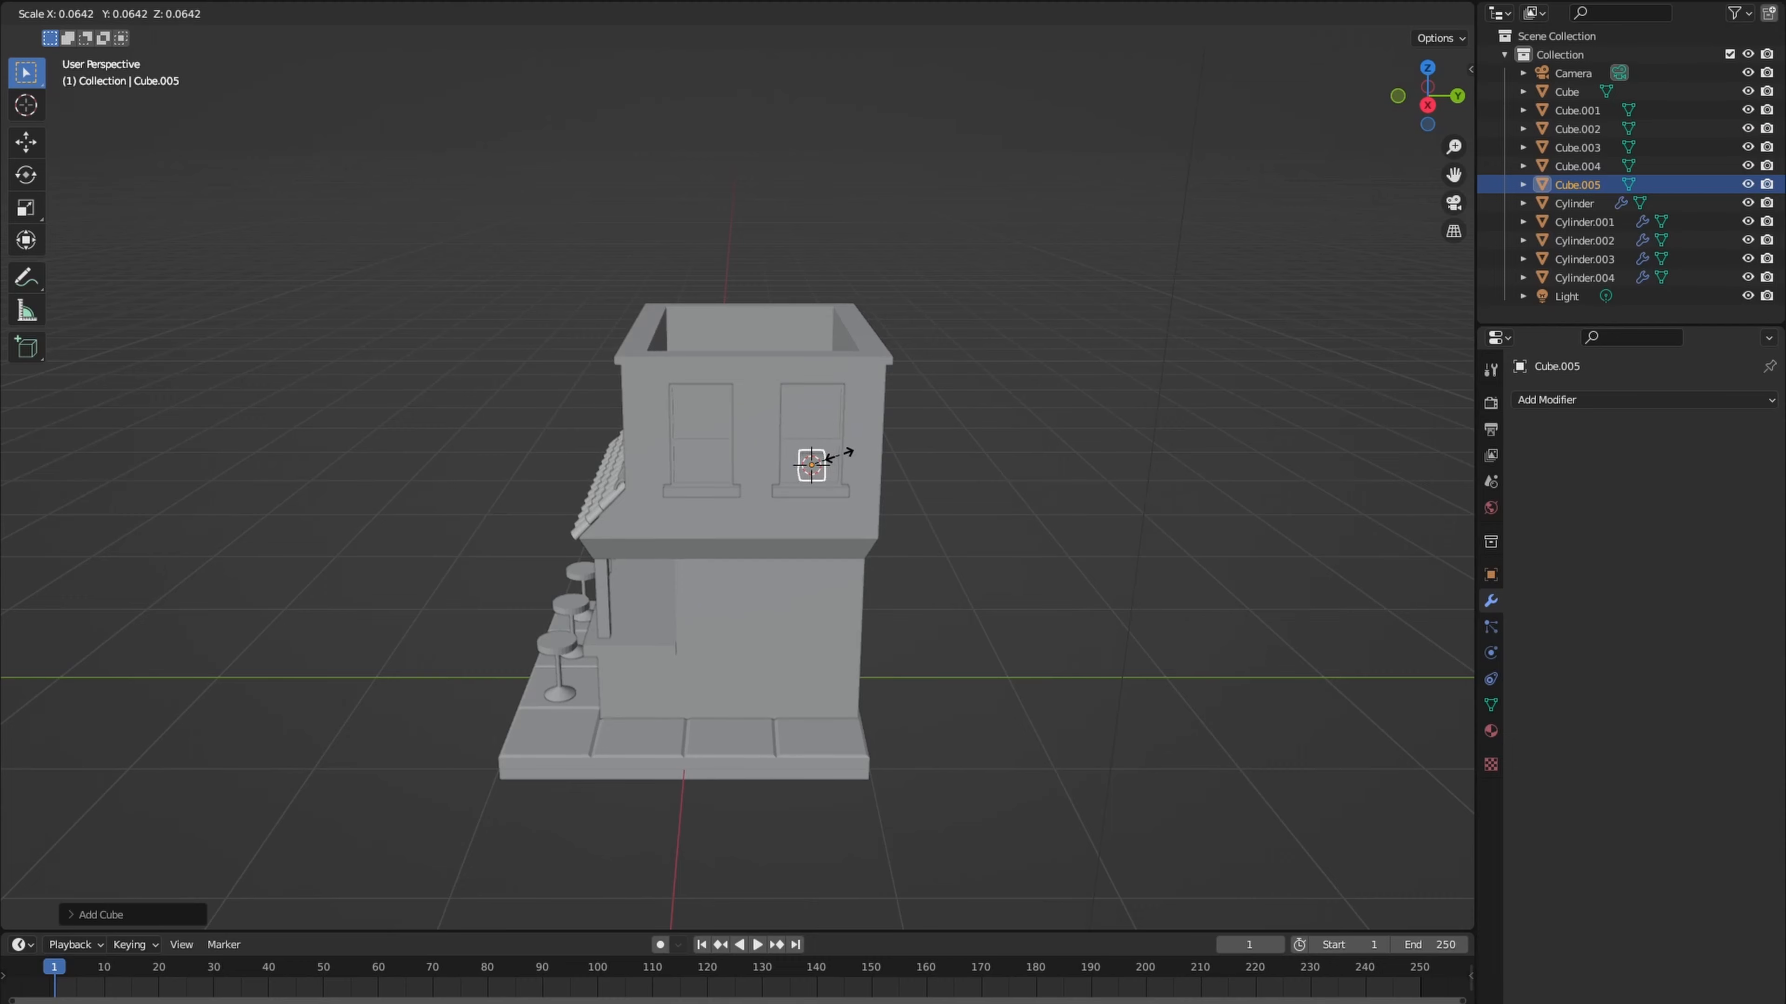
{"action": "left_click", "coordinate": [839, 455]}
{"action": "scroll", "coordinate": [878, 491], "scroll_direction": "up", "scroll_amount": 5}
- In Edit Mode, stretch the small cube along Y to about 1.9 times its width in front of the window
{"action": "key", "text": "Tab"}
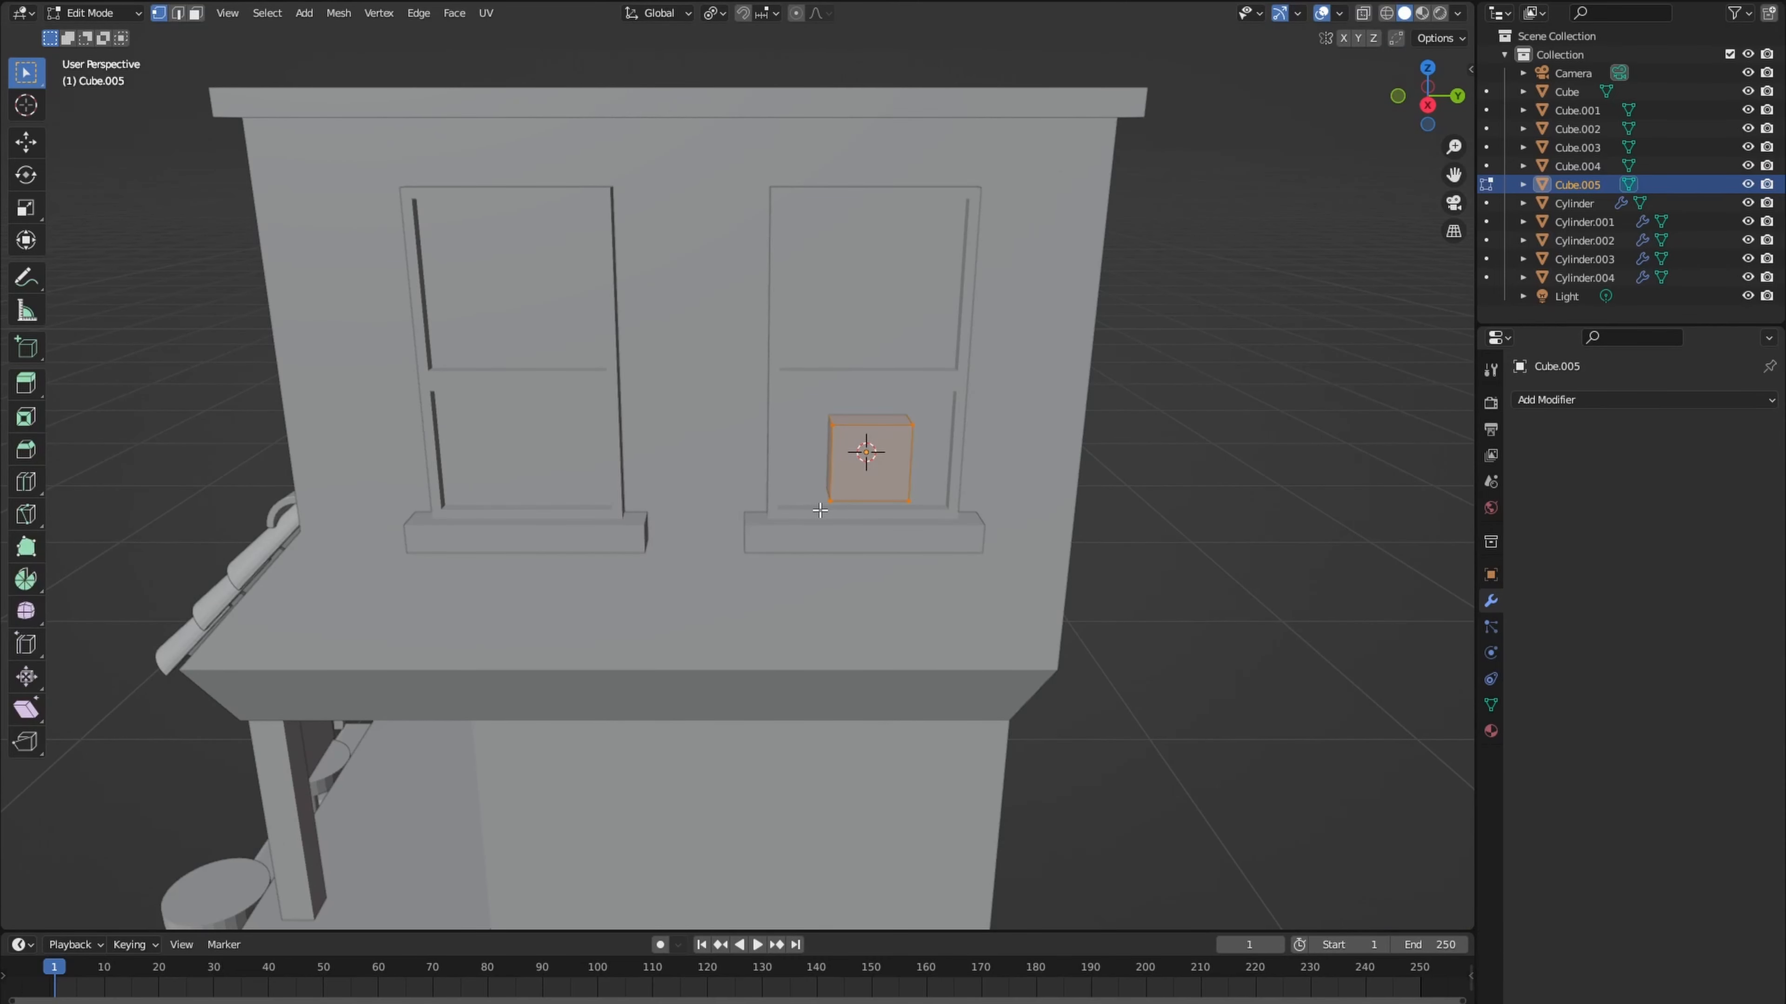
{"action": "middle_click_drag", "start_coordinate": [821, 511], "coordinate": [849, 539]}
{"action": "key", "text": "s"}
{"action": "key", "text": "y"}
{"action": "key", "text": "x"}
{"action": "key", "text": "y"}
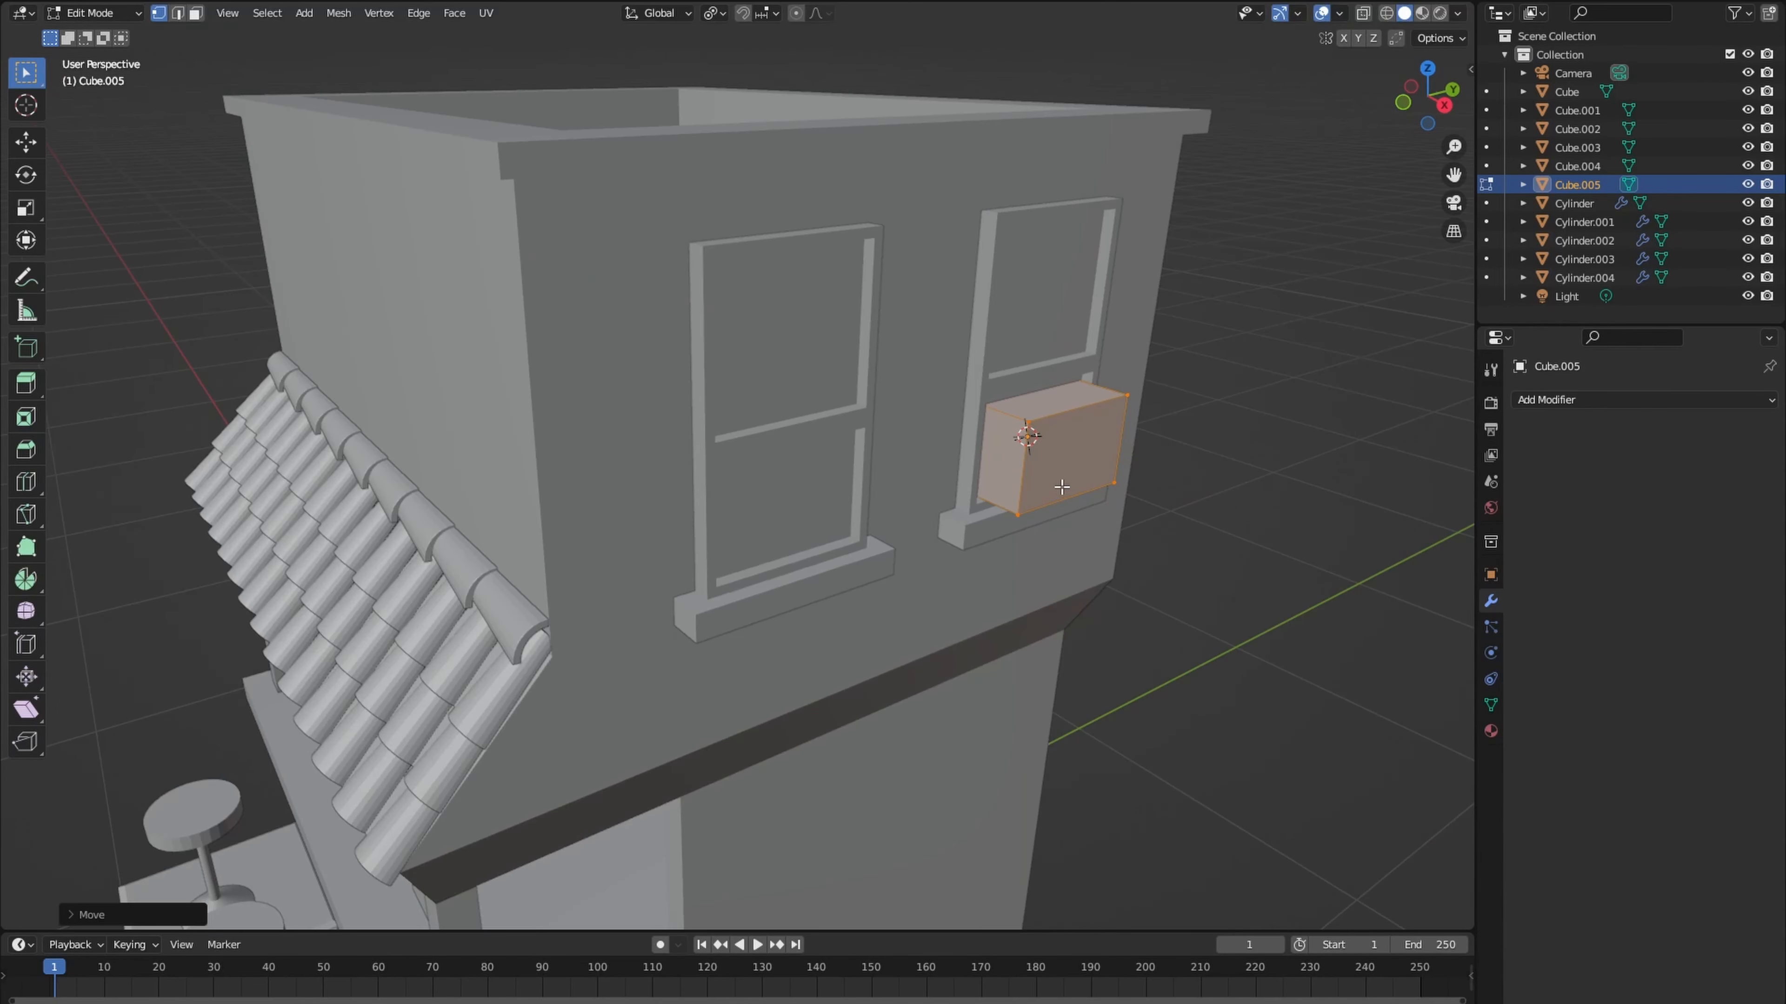
{"action": "middle_click_drag", "start_coordinate": [1062, 487], "coordinate": [869, 526], "text": "shift"}
{"action": "scroll", "coordinate": [869, 526], "scroll_direction": "up", "scroll_amount": 2}
- Select the box's four corner edges running along X and bevel them into smooth rounded corners
{"action": "key", "text": "2"}
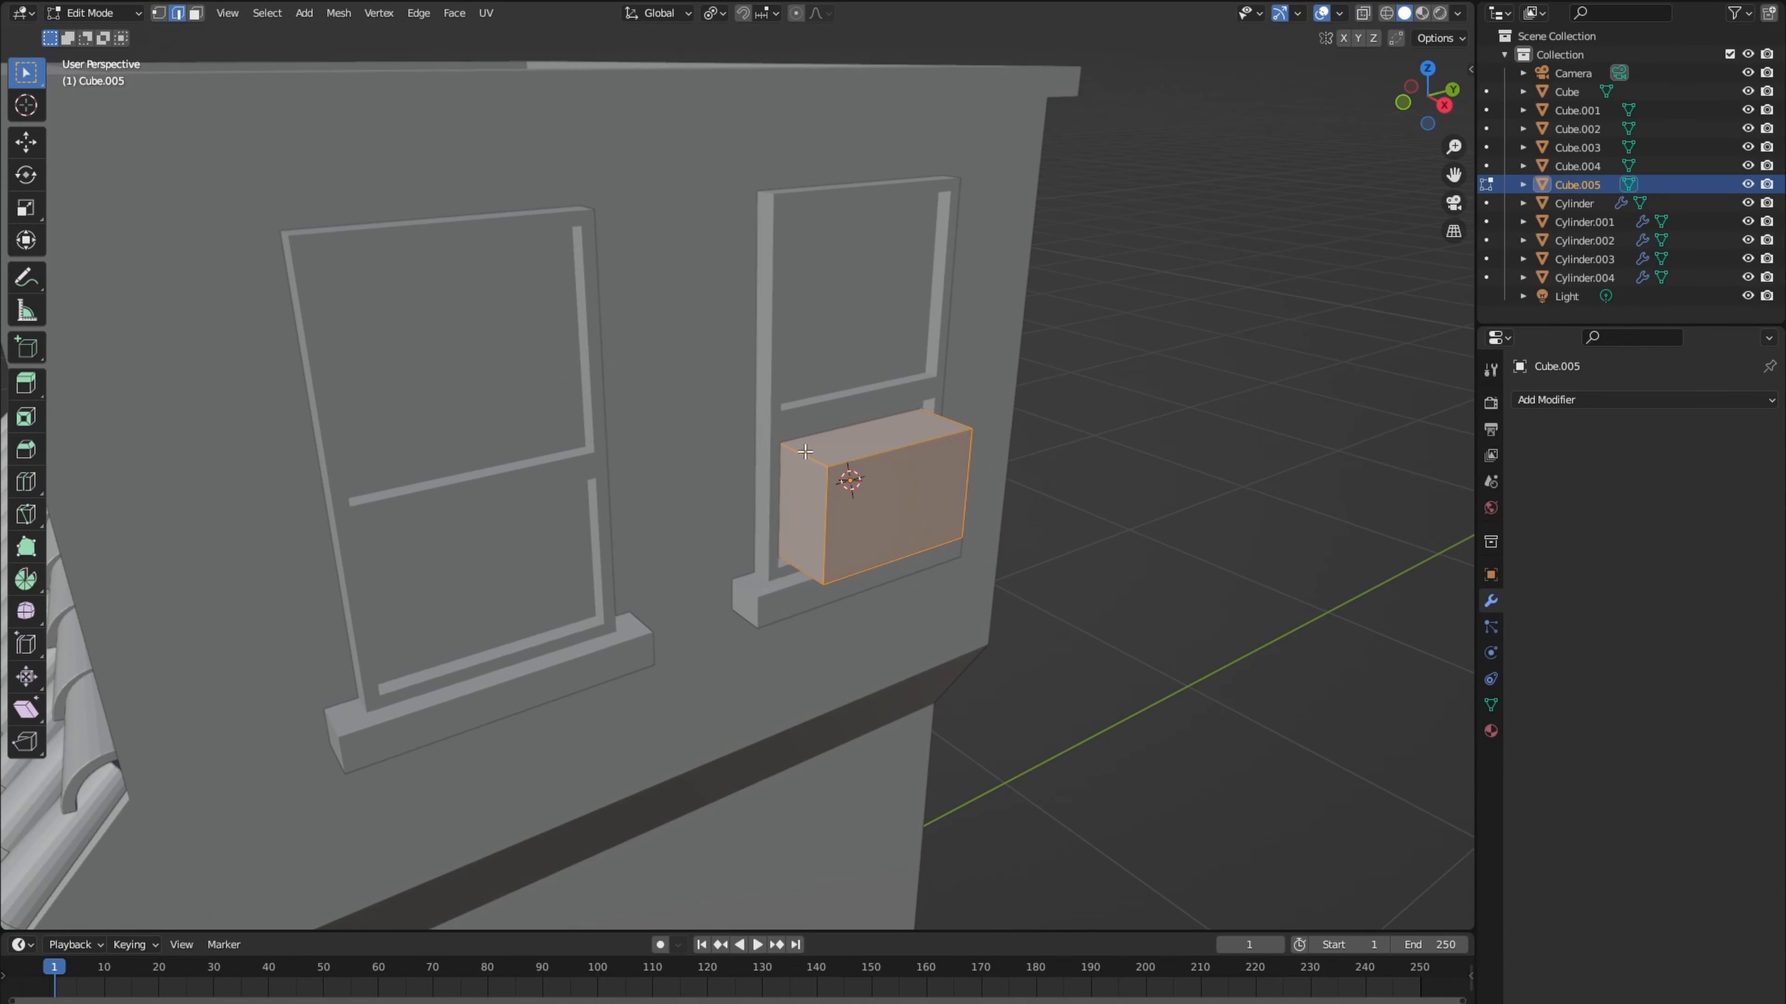
{"action": "left_click", "coordinate": [810, 463]}
{"action": "middle_click_drag", "start_coordinate": [921, 460], "coordinate": [802, 454]}
{"action": "left_click", "coordinate": [656, 449], "text": "shift"}
{"action": "left_click", "coordinate": [661, 561], "text": "shift"}
{"action": "middle_click_drag", "start_coordinate": [652, 557], "coordinate": [781, 533]}
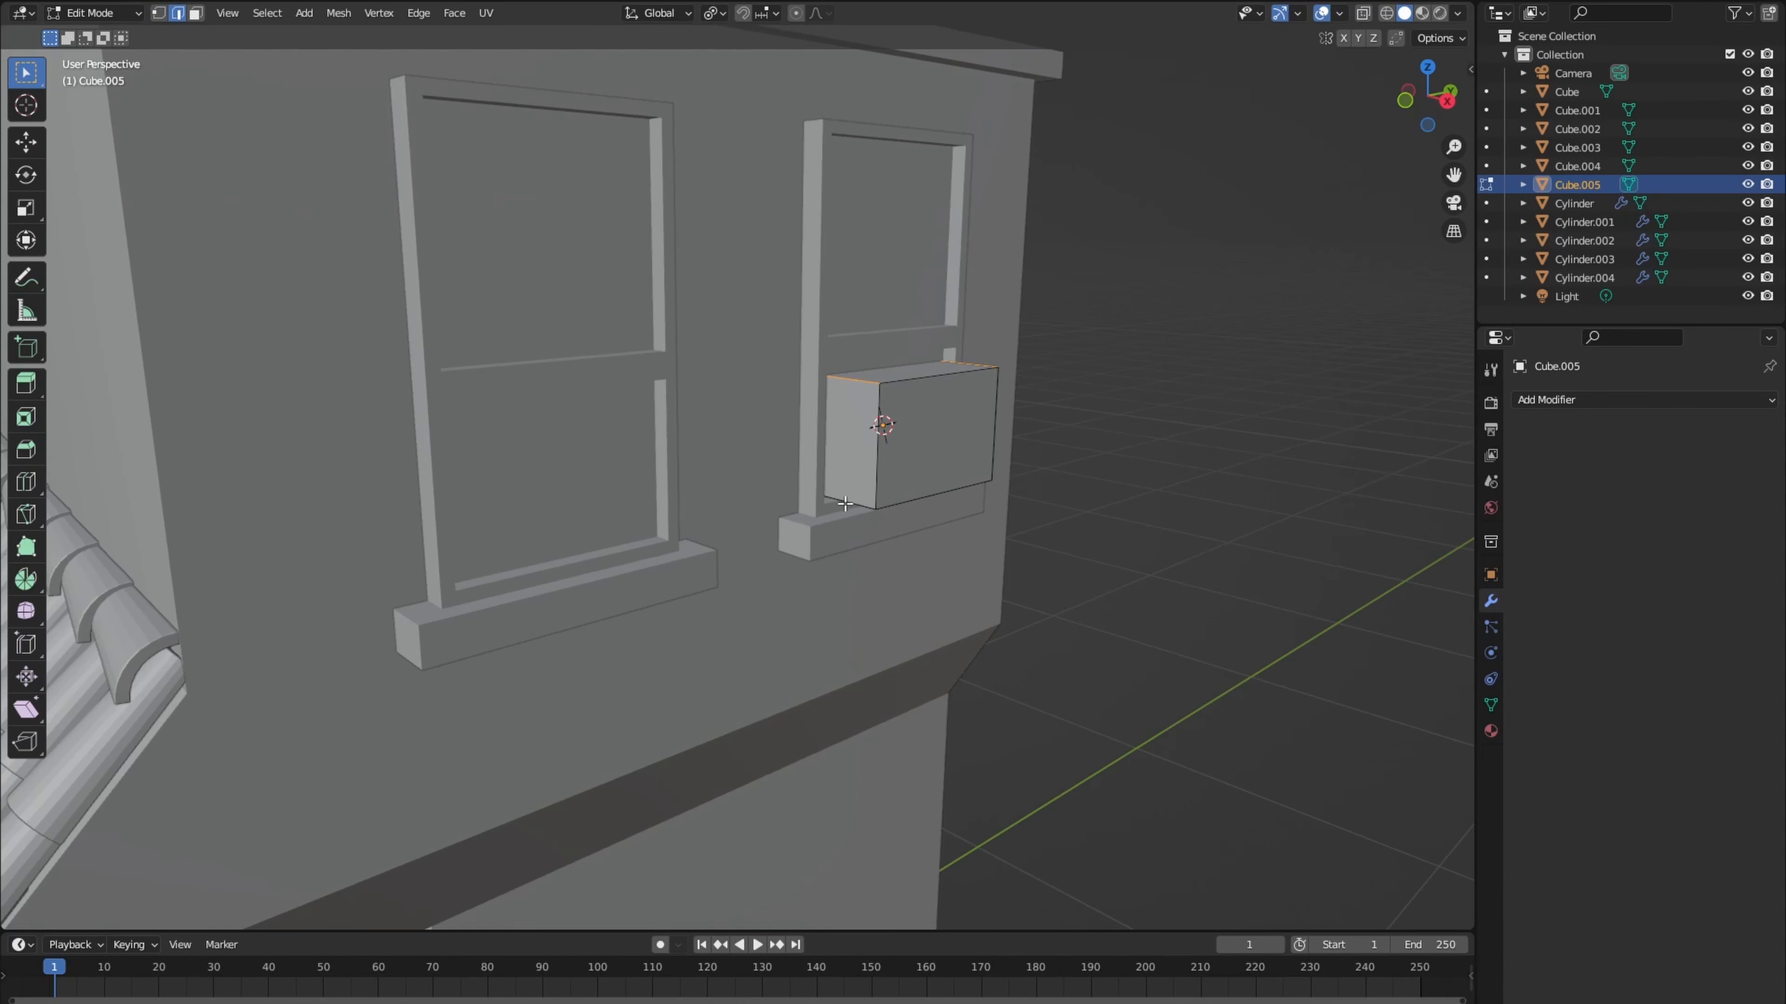
{"action": "scroll", "coordinate": [845, 506], "scroll_direction": "up", "scroll_amount": 2}
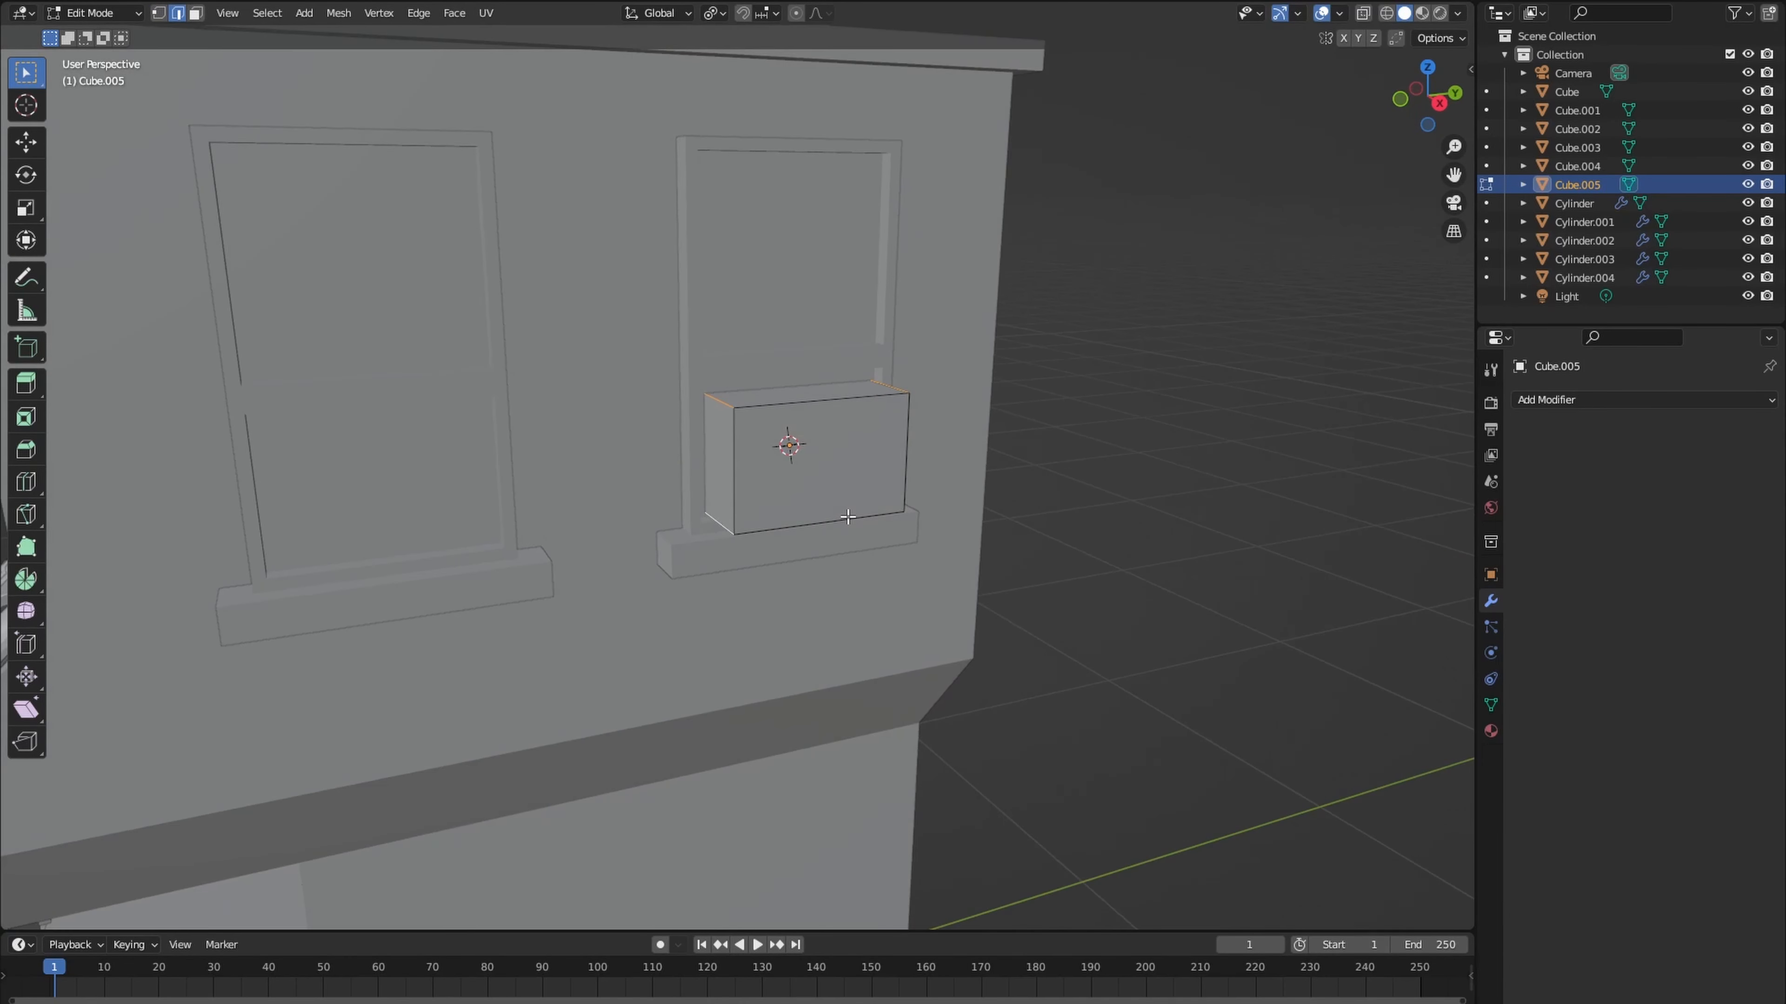
{"action": "left_click", "coordinate": [881, 542]}
- In right view, duplicate the rounded box onto the lower side wall, rotate the copy 90° and scale it down
{"action": "key", "text": "a"}
{"action": "key", "text": "KP_3"}
{"action": "key", "text": "shift+d"}
{"action": "left_click", "coordinate": [698, 762]}
{"action": "key", "text": "r"}
{"action": "key", "text": "9"}
{"action": "key", "text": "0"}
{"action": "key", "text": "Return"}
{"action": "key", "text": "s"}
{"action": "left_click", "coordinate": [722, 657]}
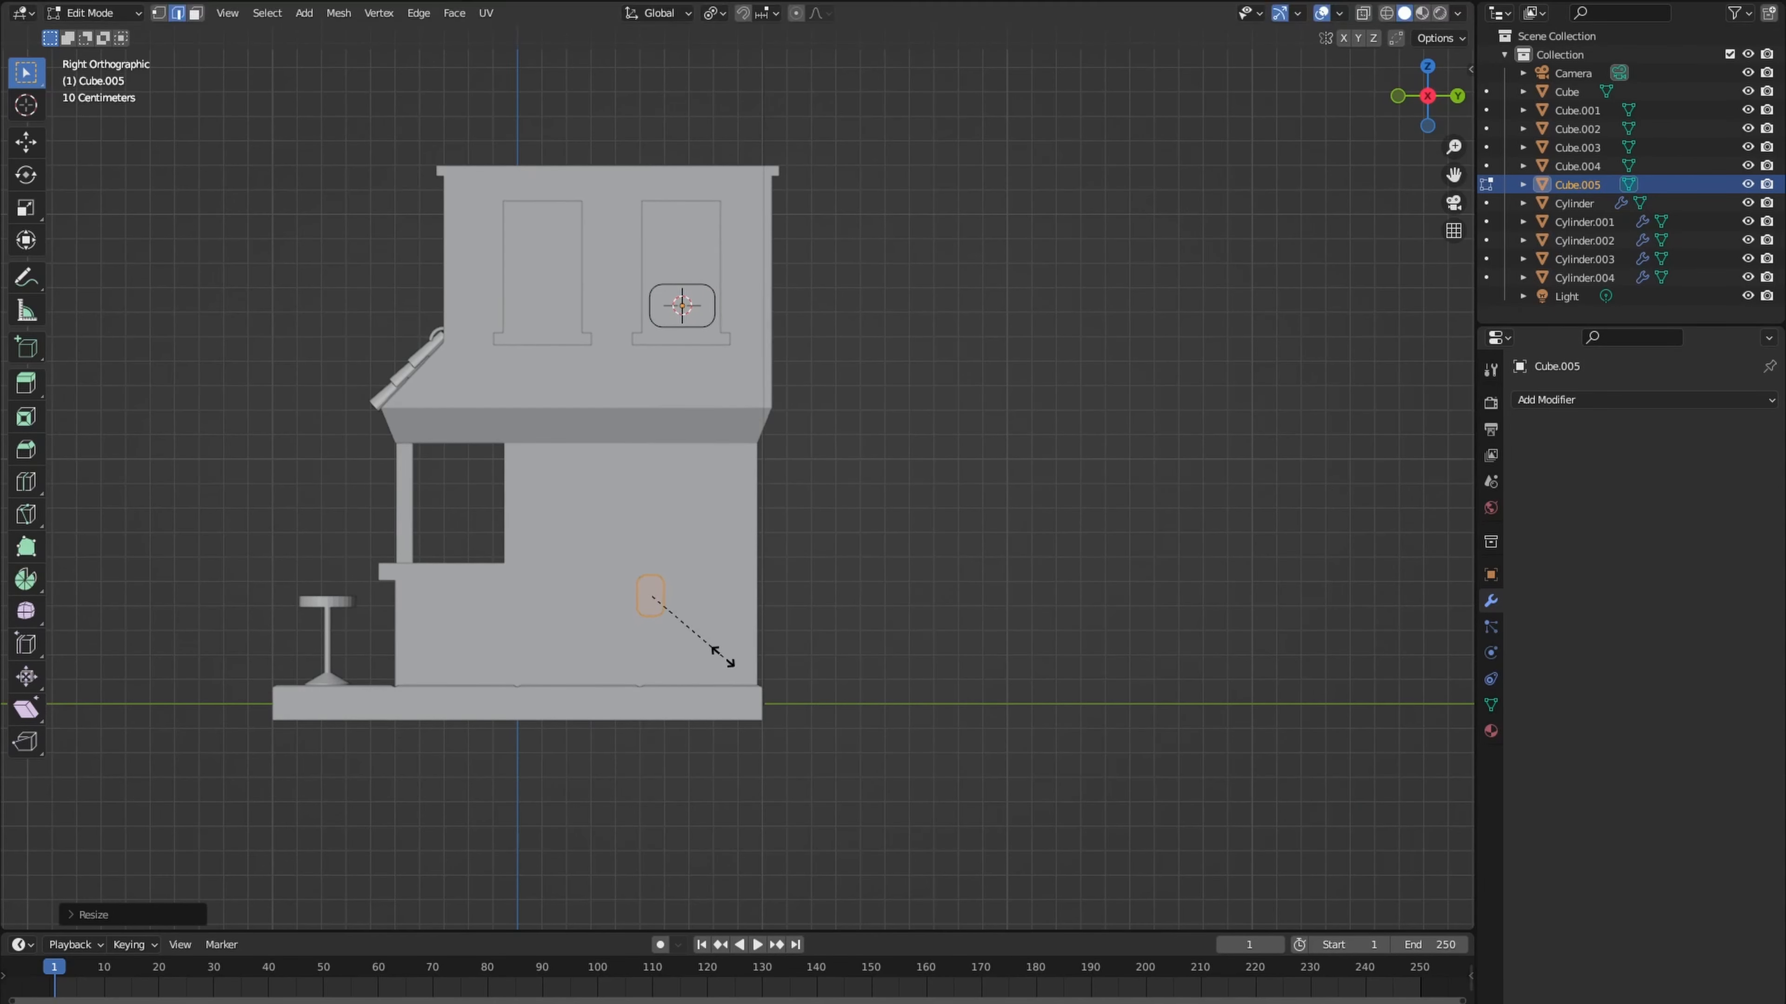
{"action": "left_click", "coordinate": [713, 699]}
- Move the small rounded copy along X until it sits against the lower side wall
{"action": "middle_click_drag", "start_coordinate": [713, 694], "coordinate": [854, 710]}
{"action": "key", "text": "g"}
{"action": "key", "text": "x"}
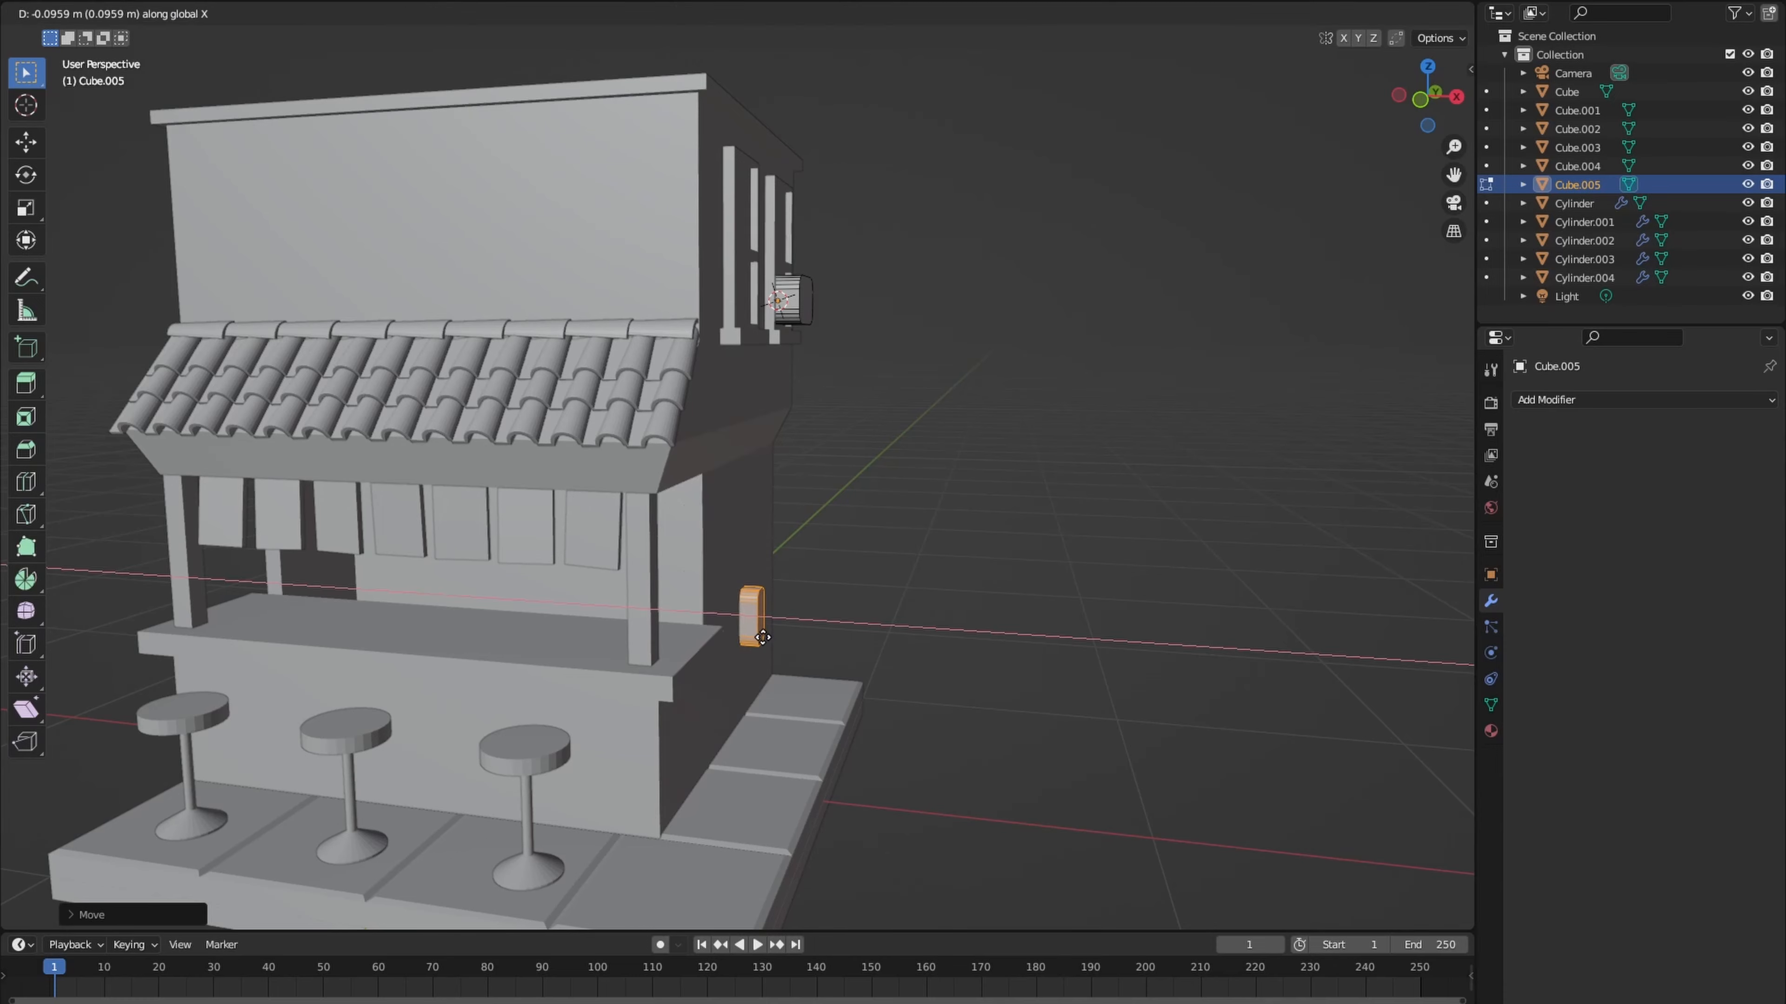
{"action": "left_click", "coordinate": [767, 622]}
{"action": "middle_click_drag", "start_coordinate": [763, 619], "coordinate": [746, 671]}
- Place a copy of the rounded box at the front wall in top view, turn it to face forward and adjust its height
{"action": "key", "text": "KP_7"}
{"action": "type", "text": "lg"}
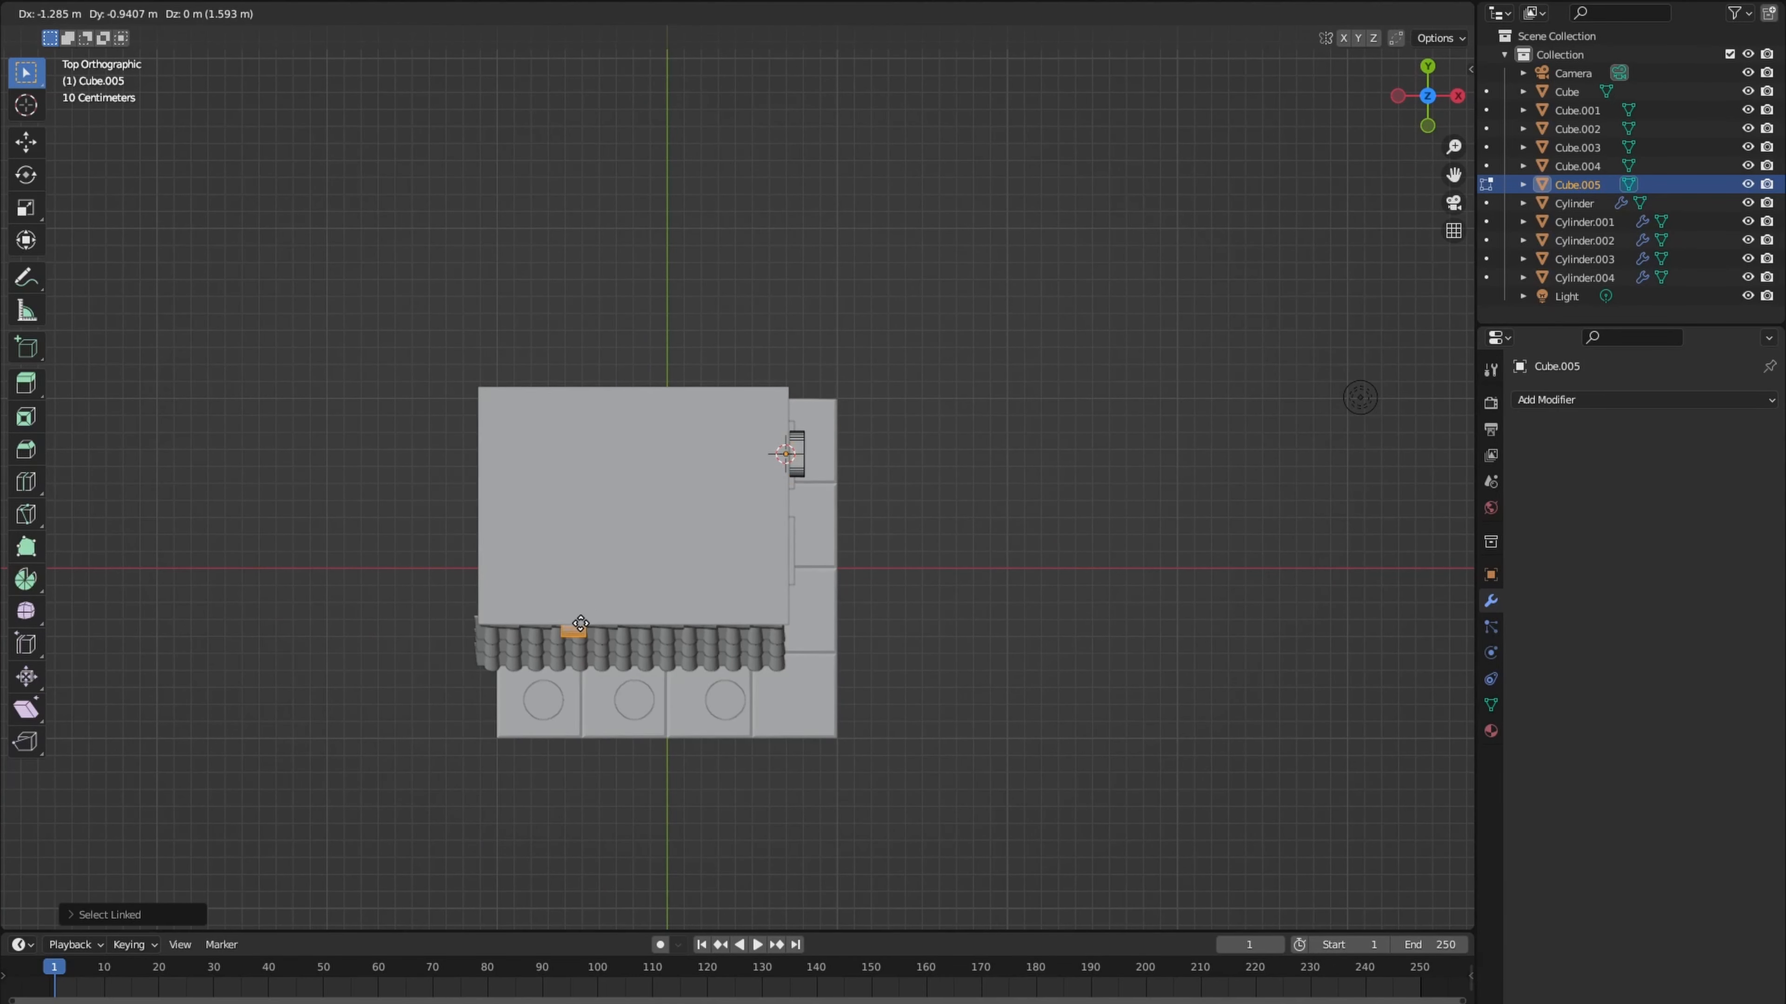
{"action": "type", "text": "0"}
{"action": "key", "text": "Return"}
{"action": "middle_click_drag", "start_coordinate": [590, 623], "coordinate": [653, 503]}
{"action": "key", "text": "g"}
{"action": "key", "text": "z"}
{"action": "left_click", "coordinate": [664, 494]}
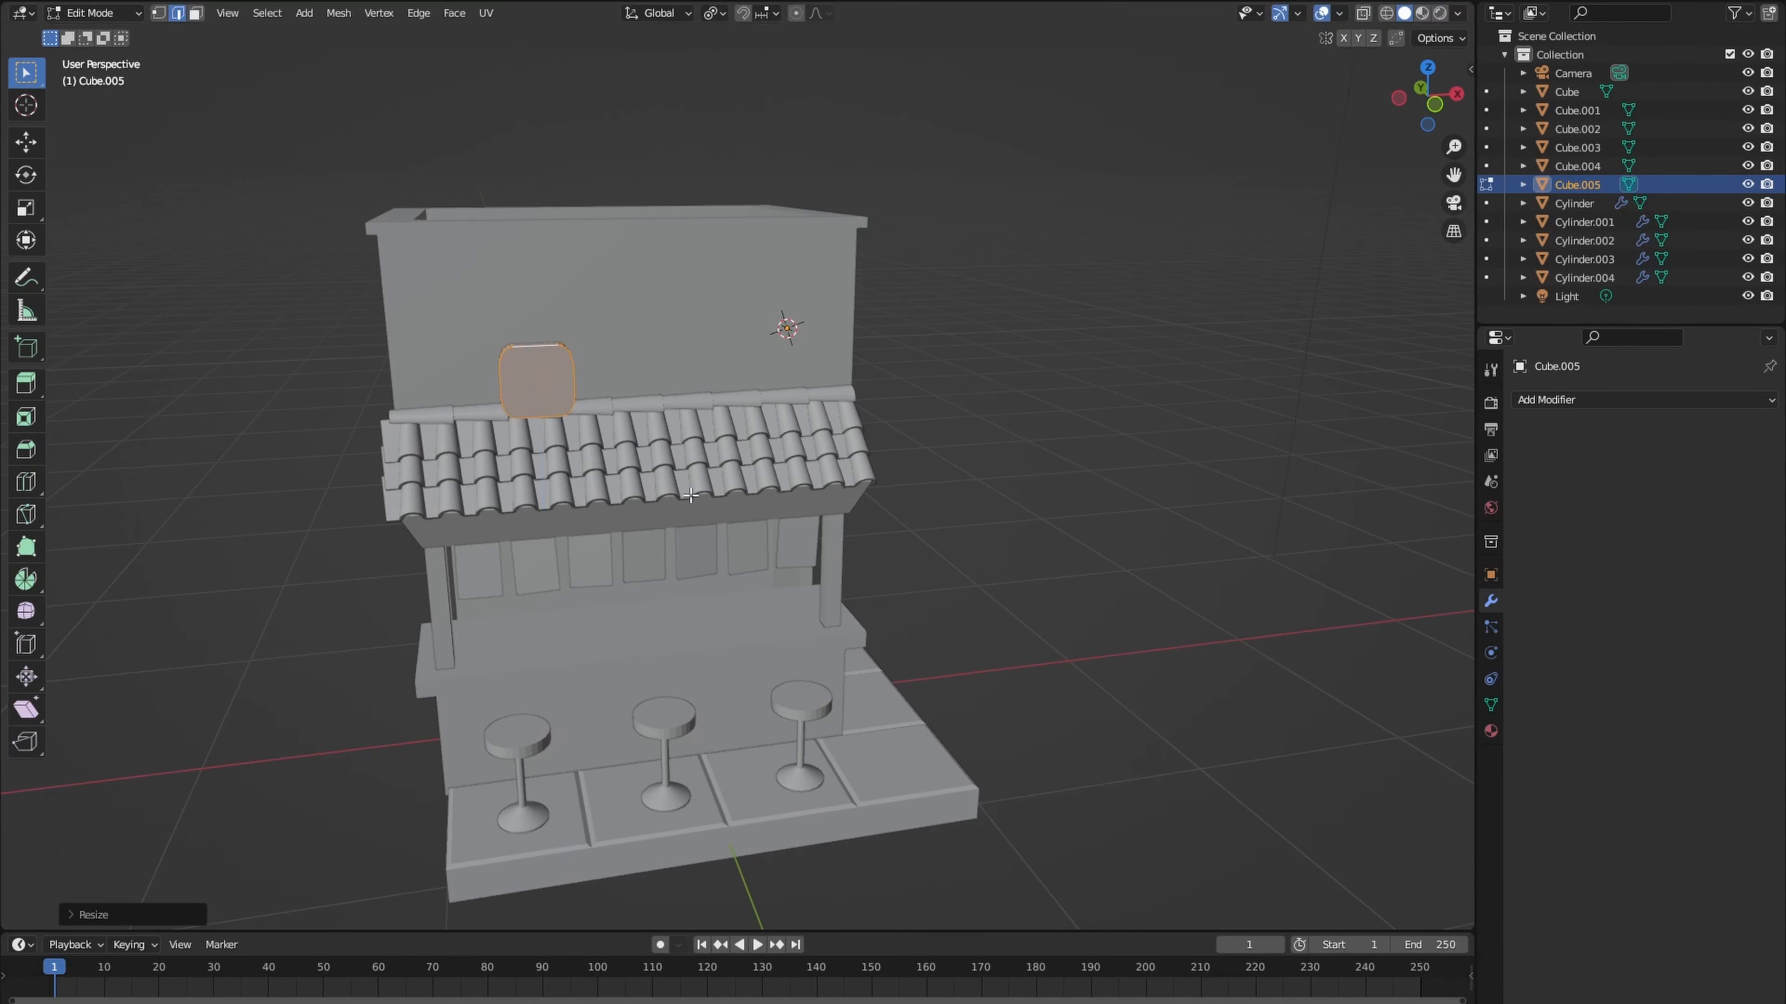
- Raise the front rounded box above the tiled eave, resize it and move it along Y onto the front wall
{"action": "key", "text": "g"}
{"action": "key", "text": "z"}
{"action": "left_click", "coordinate": [668, 437]}
{"action": "key", "text": "s"}
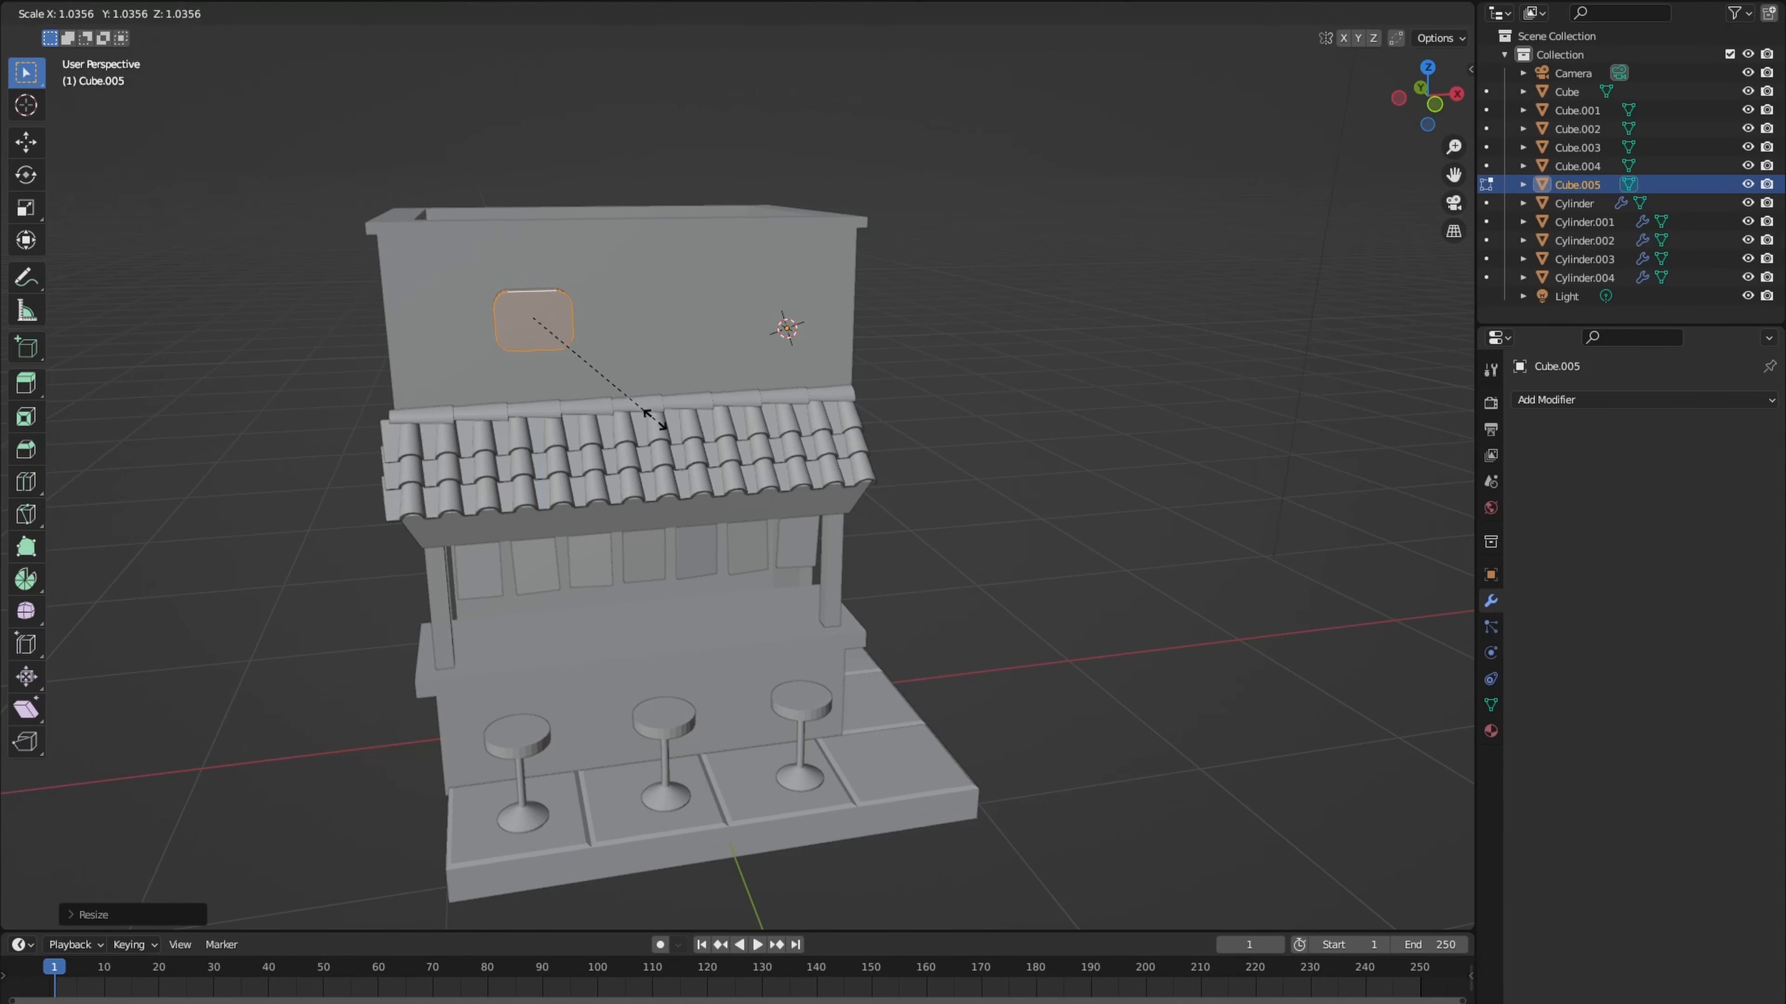
{"action": "left_click", "coordinate": [637, 413]}
{"action": "middle_click_drag", "start_coordinate": [638, 414], "coordinate": [724, 505]}
{"action": "key", "text": "g"}
{"action": "key", "text": "y"}
{"action": "left_click", "coordinate": [521, 424]}
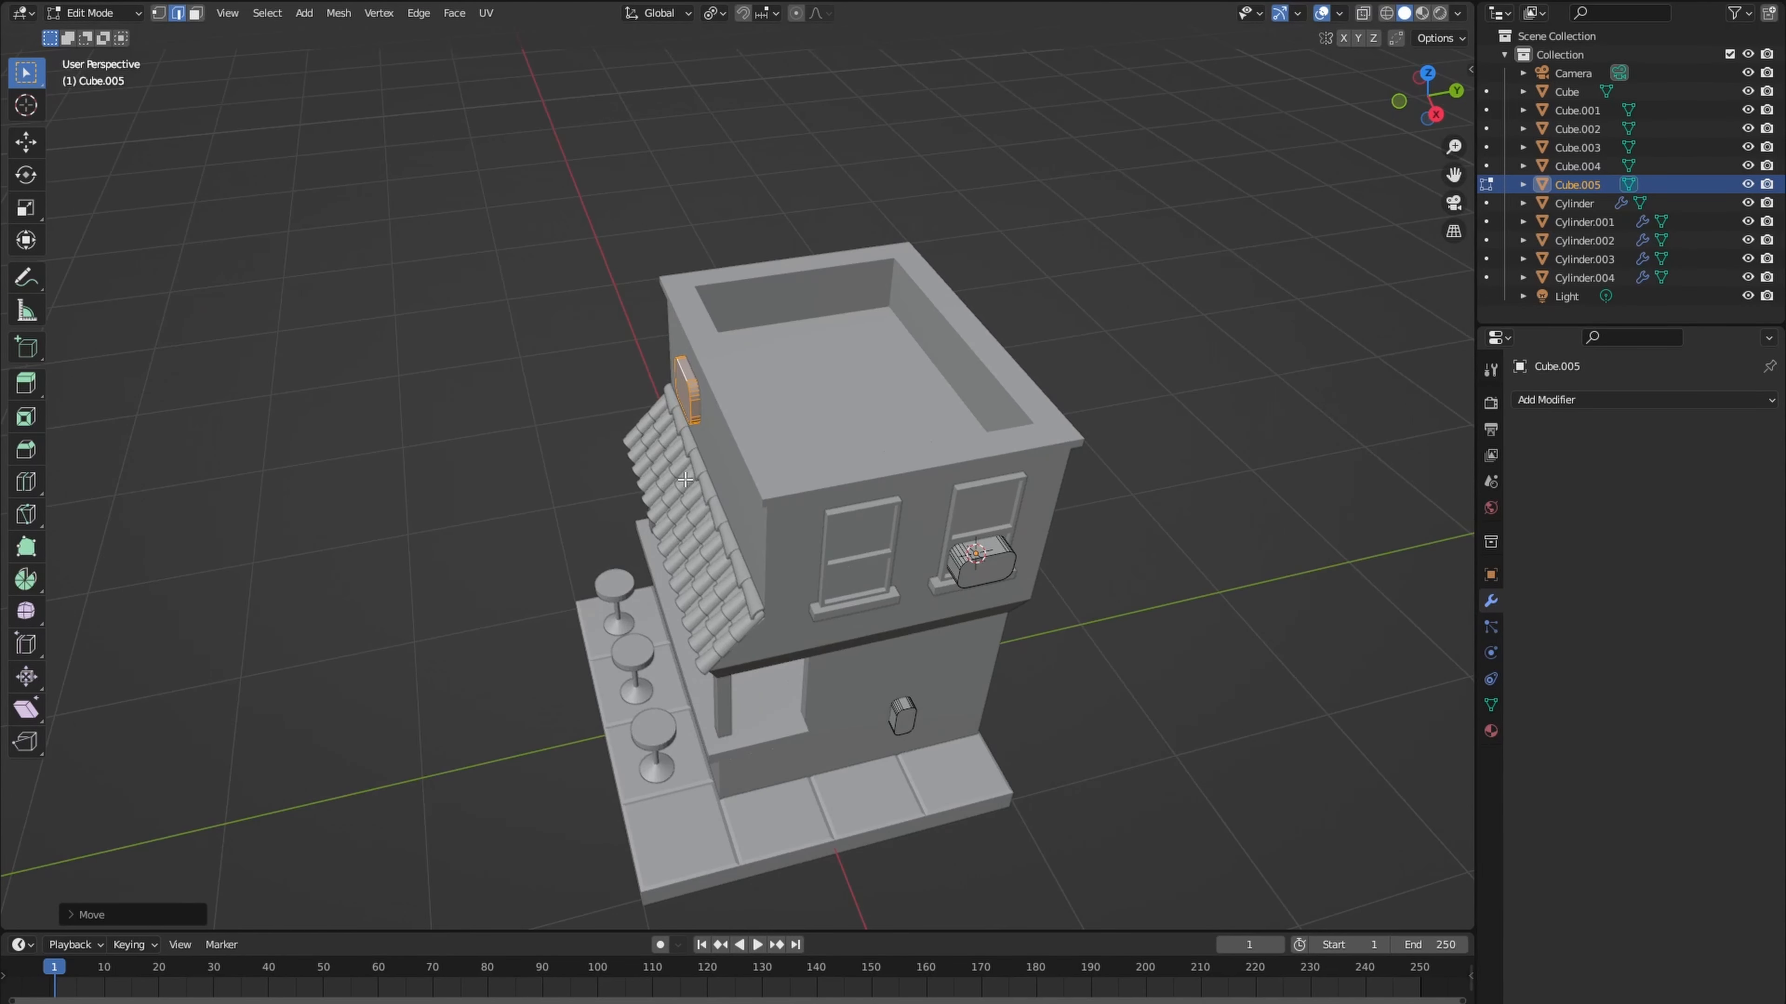
- Duplicate the front rounded box, rotate the copy flat and scale it up
{"action": "key", "text": "shift+d"}
{"action": "left_click", "coordinate": [833, 445]}
{"action": "key", "text": "r"}
{"action": "left_click", "coordinate": [835, 439]}
{"action": "key", "text": "s"}
{"action": "left_click", "coordinate": [916, 495]}
- Move the enlarged rounded block along Z to bring it toward the base slab's level
{"action": "key", "text": "g"}
{"action": "key", "text": "z"}
{"action": "key", "text": "z"}
{"action": "left_click", "coordinate": [945, 469]}
{"action": "middle_click_drag", "start_coordinate": [945, 470], "coordinate": [983, 405]}
{"action": "key", "text": "g"}
{"action": "key", "text": "z"}
{"action": "left_click", "coordinate": [980, 380]}
- Position the large rounded block beneath the base slab and adjust it along Z against the slab's underside
{"action": "middle_click_drag", "start_coordinate": [977, 406], "coordinate": [874, 379]}
{"action": "left_click", "coordinate": [867, 763]}
{"action": "middle_click_drag", "start_coordinate": [863, 735], "coordinate": [878, 483]}
{"action": "key", "text": "g"}
{"action": "left_click", "coordinate": [897, 416]}
{"action": "middle_click_drag", "start_coordinate": [897, 416], "coordinate": [813, 558]}
{"action": "key", "text": "g"}
{"action": "key", "text": "z"}
{"action": "left_click", "coordinate": [826, 550]}
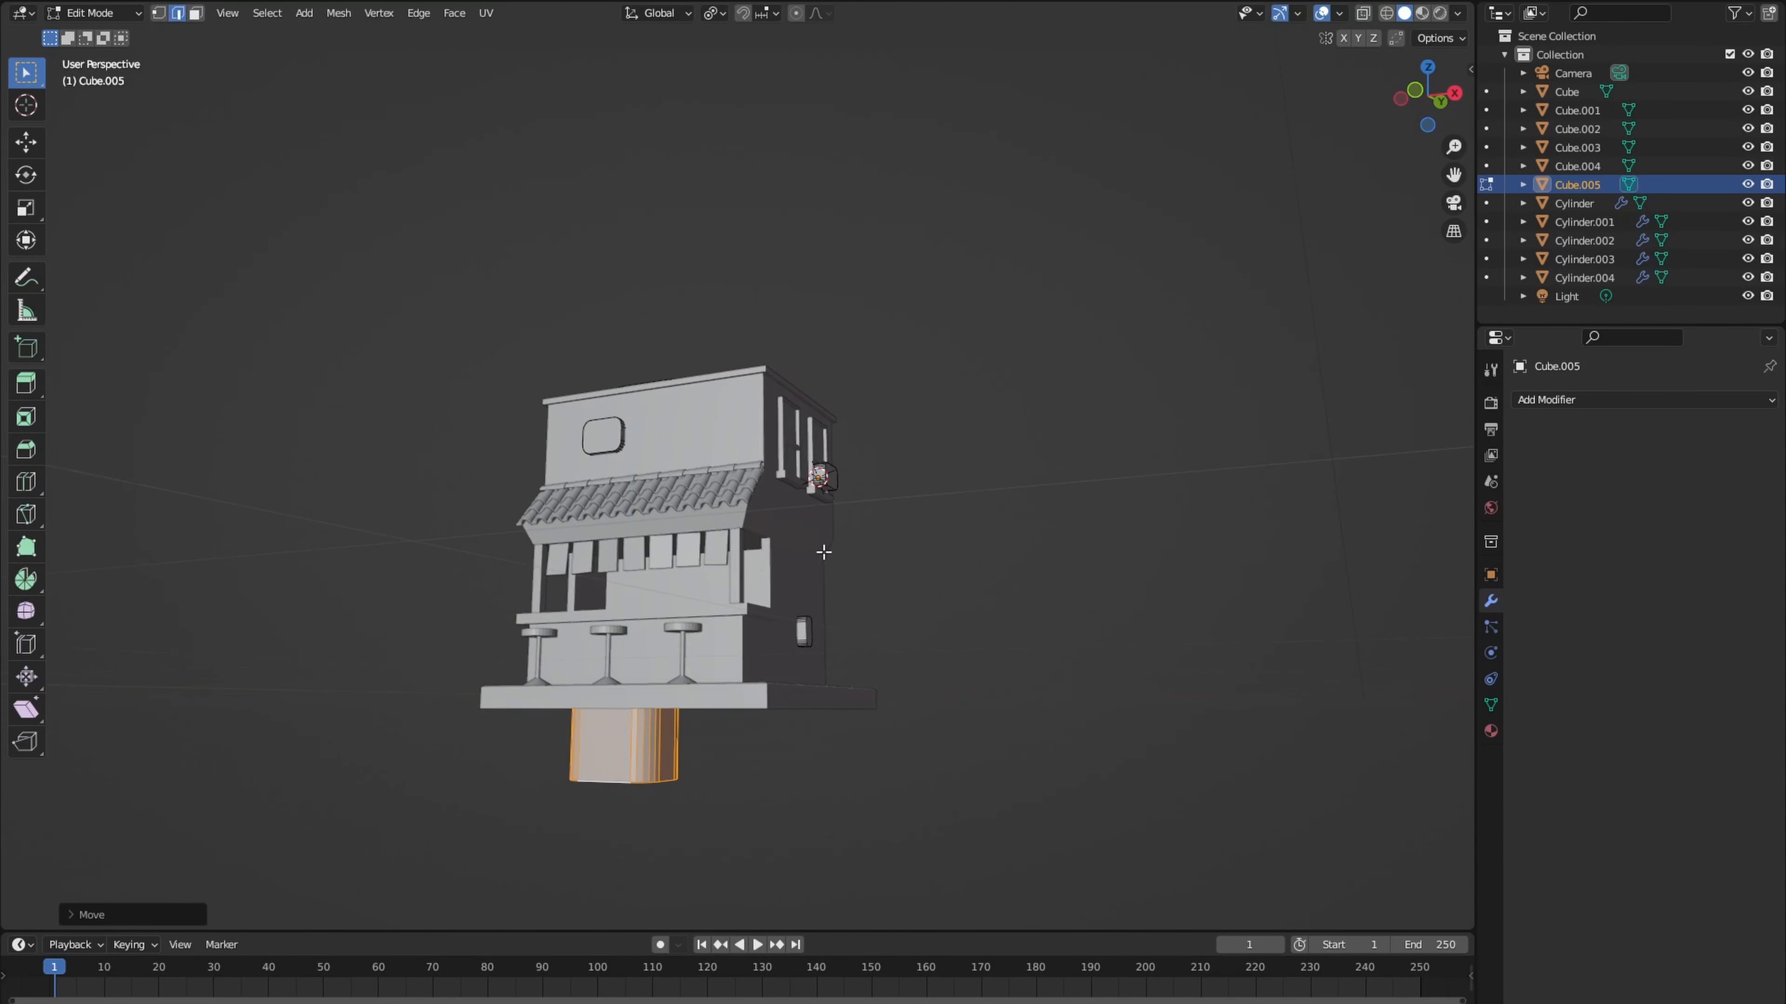
- Return to Object Mode and add a UV sphere at the 3D cursor beneath the building
{"action": "key", "text": "Tab"}
{"action": "middle_click_drag", "start_coordinate": [769, 661], "coordinate": [716, 596]}
{"action": "key", "text": "shift+a"}
{"action": "left_click", "coordinate": [810, 668]}
{"action": "middle_click_drag", "start_coordinate": [780, 654], "coordinate": [823, 695]}
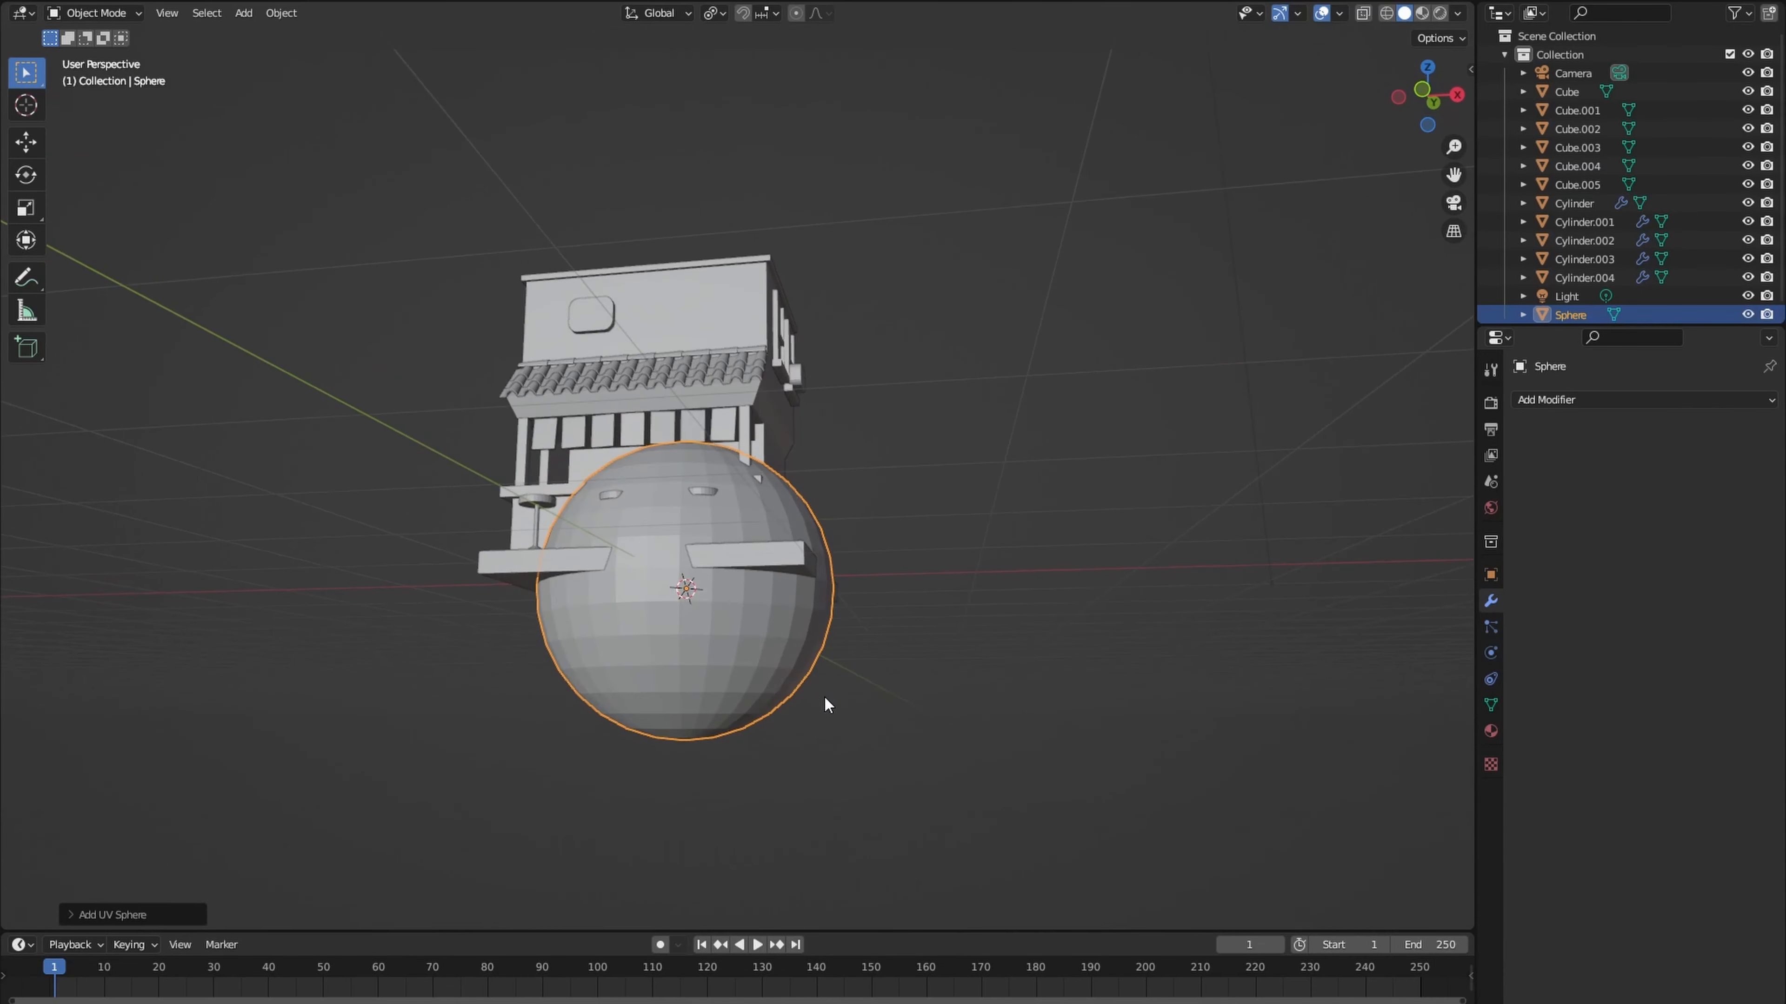
- In Edit Mode, move the sphere mesh down along Z below the base slab and scale it down
{"action": "key", "text": "Tab"}
{"action": "key", "text": "g"}
{"action": "key", "text": "z"}
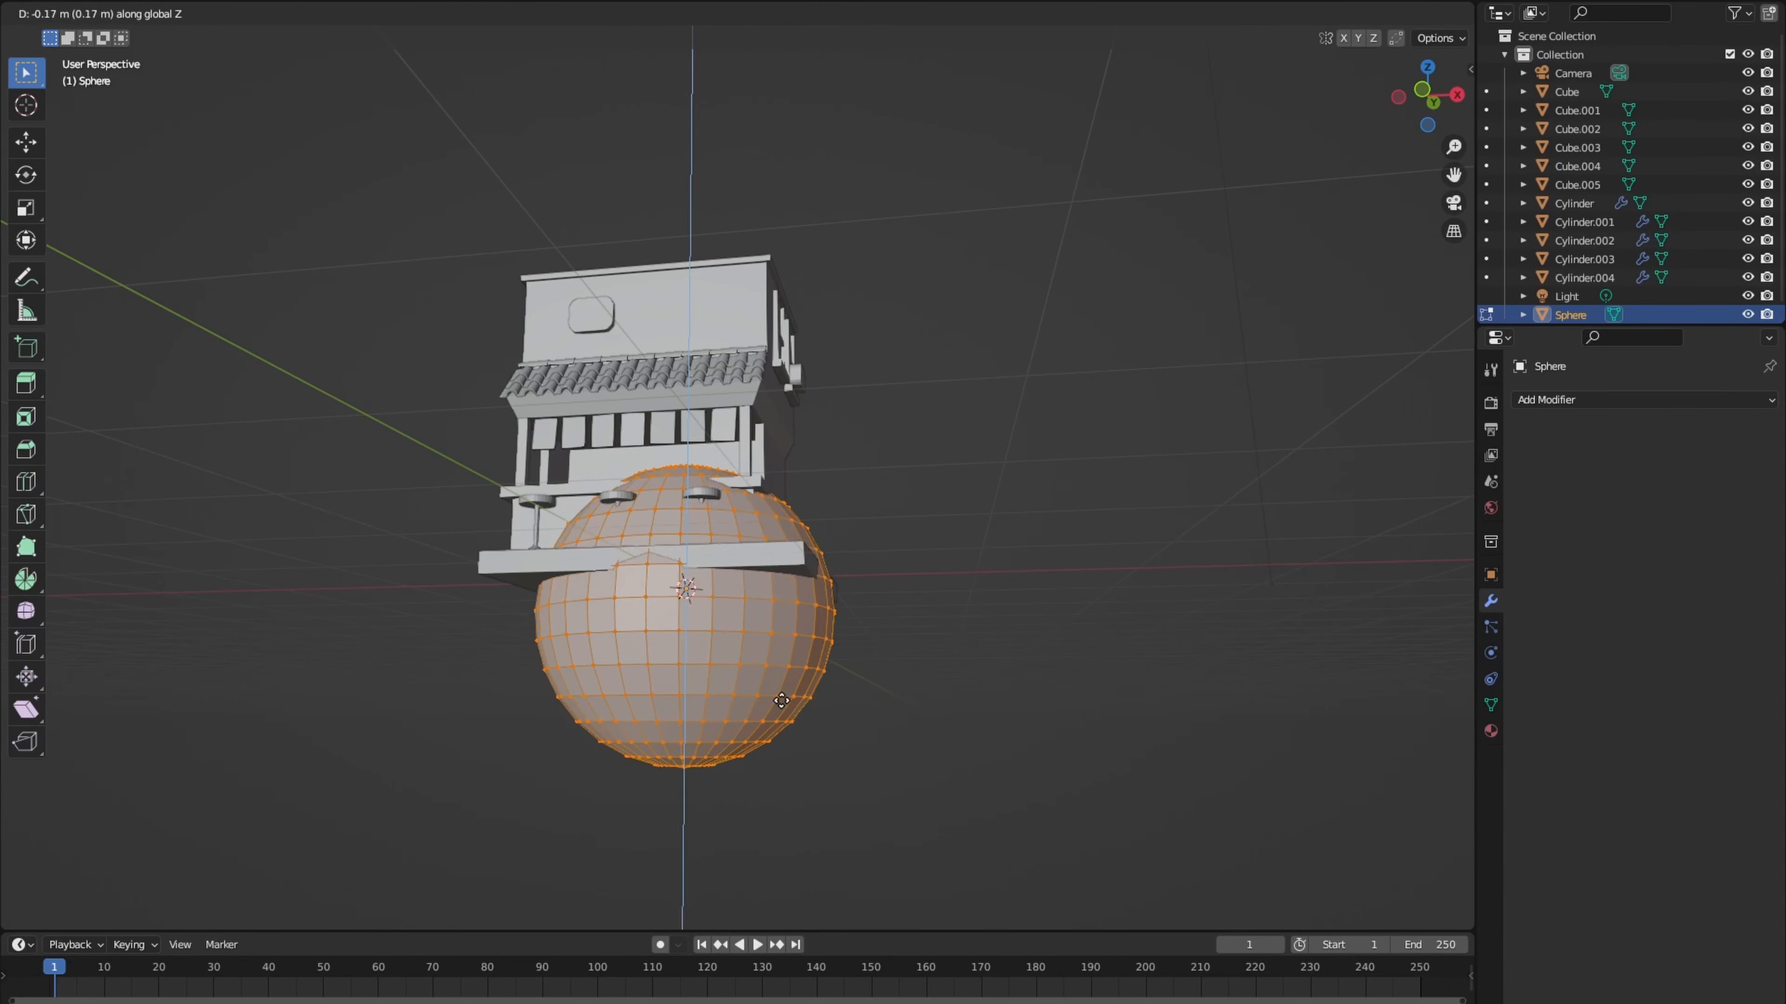
{"action": "left_click", "coordinate": [780, 811]}
{"action": "key", "text": "s"}
{"action": "left_click", "coordinate": [768, 723]}
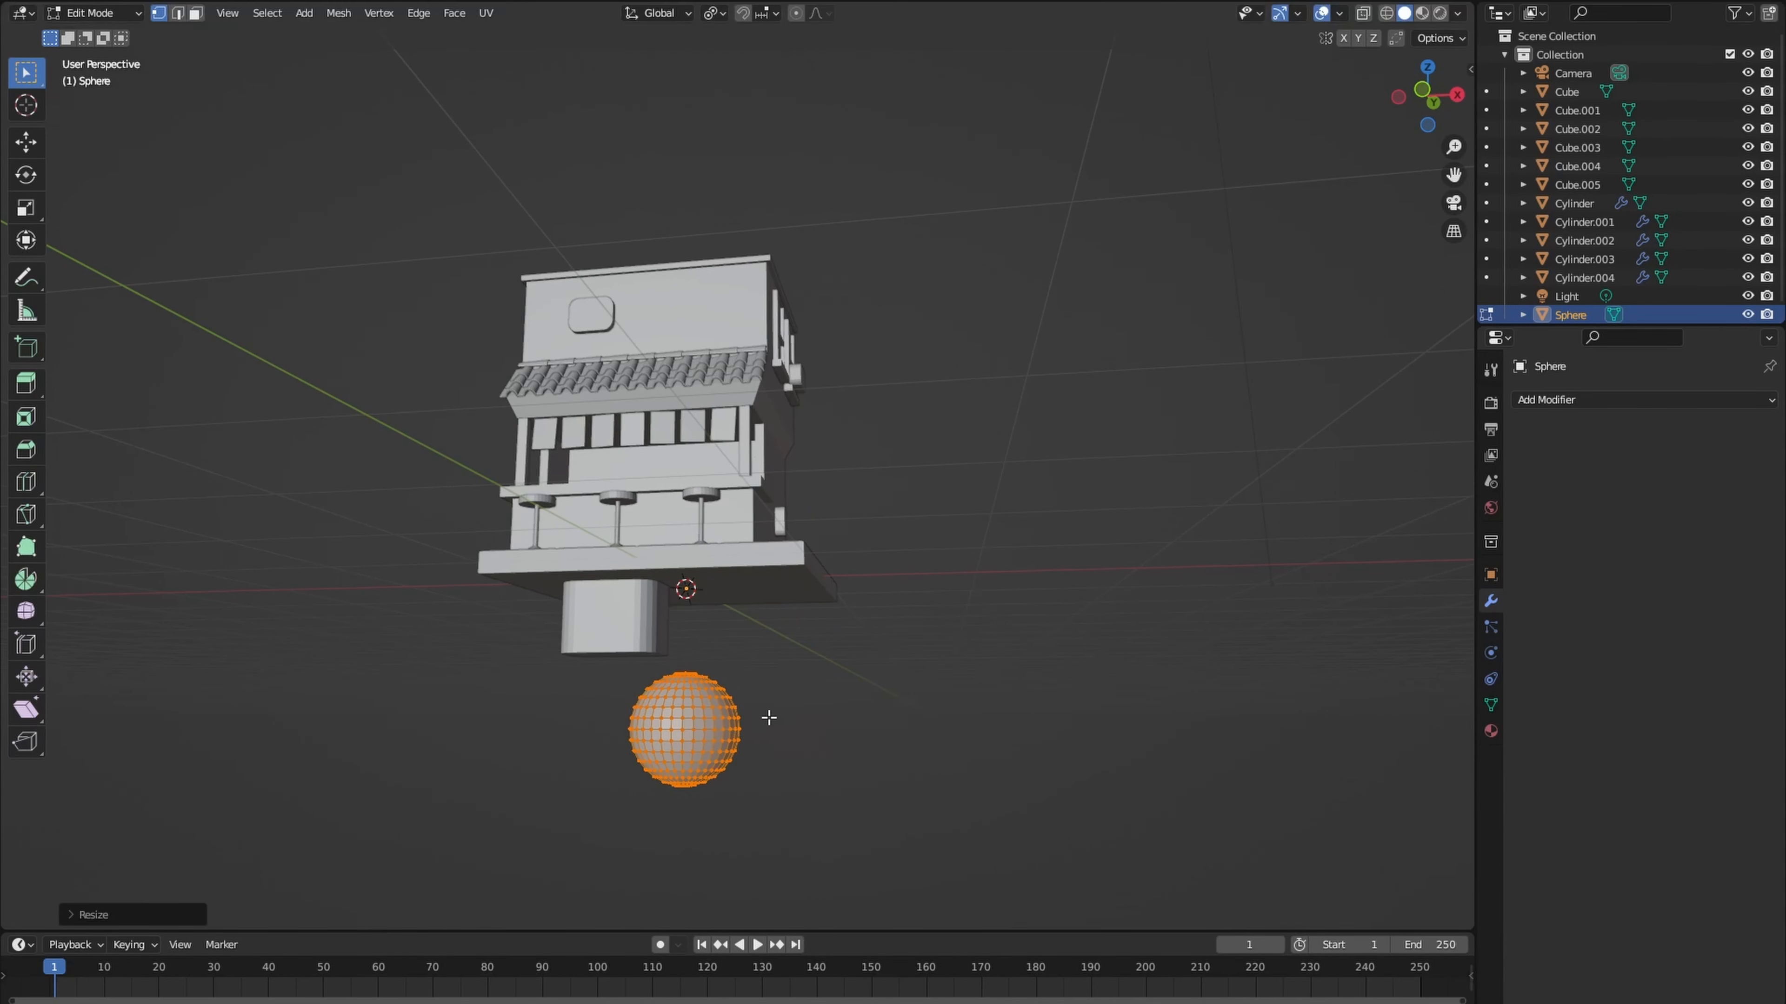
{"action": "middle_click_drag", "start_coordinate": [766, 721], "coordinate": [778, 676]}
- In wireframe front view, select the sphere's upper vertices and delete them to leave a lower half-sphere
{"action": "key", "text": "KP_1"}
{"action": "key", "text": "shift+z"}
{"action": "scroll", "coordinate": [677, 657], "scroll_direction": "up", "scroll_amount": 4}
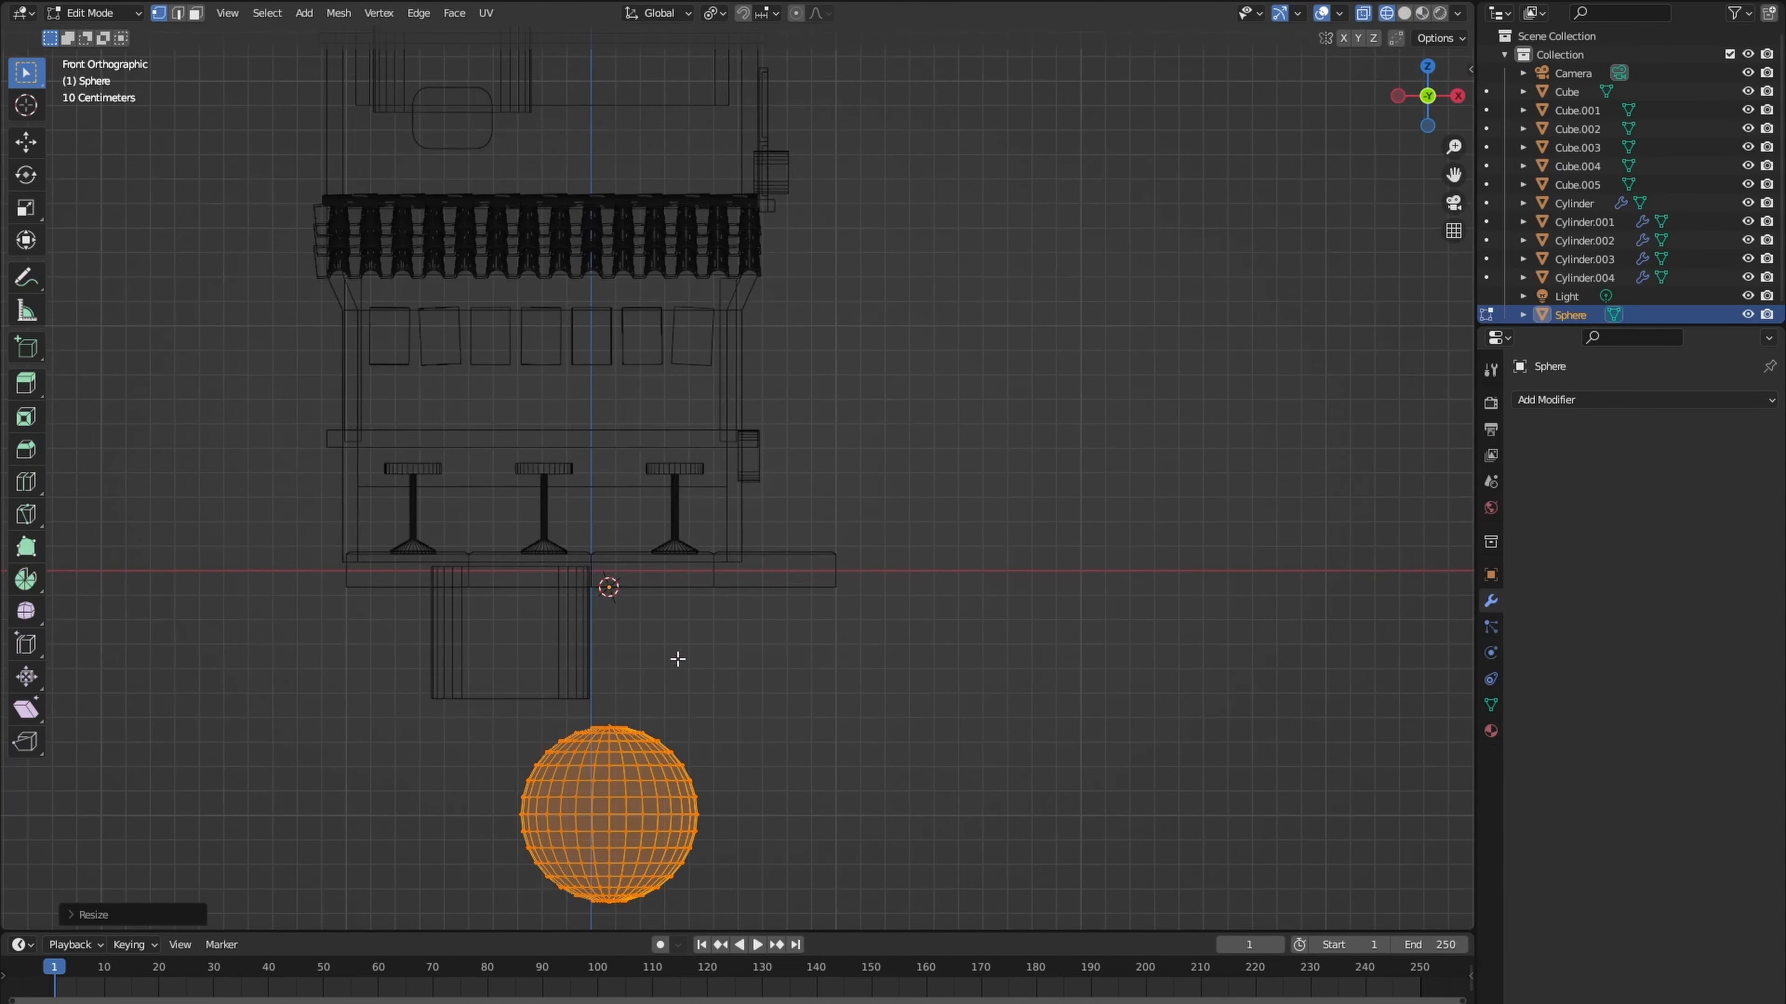
{"action": "left_click_drag", "start_coordinate": [504, 583], "coordinate": [761, 698]}
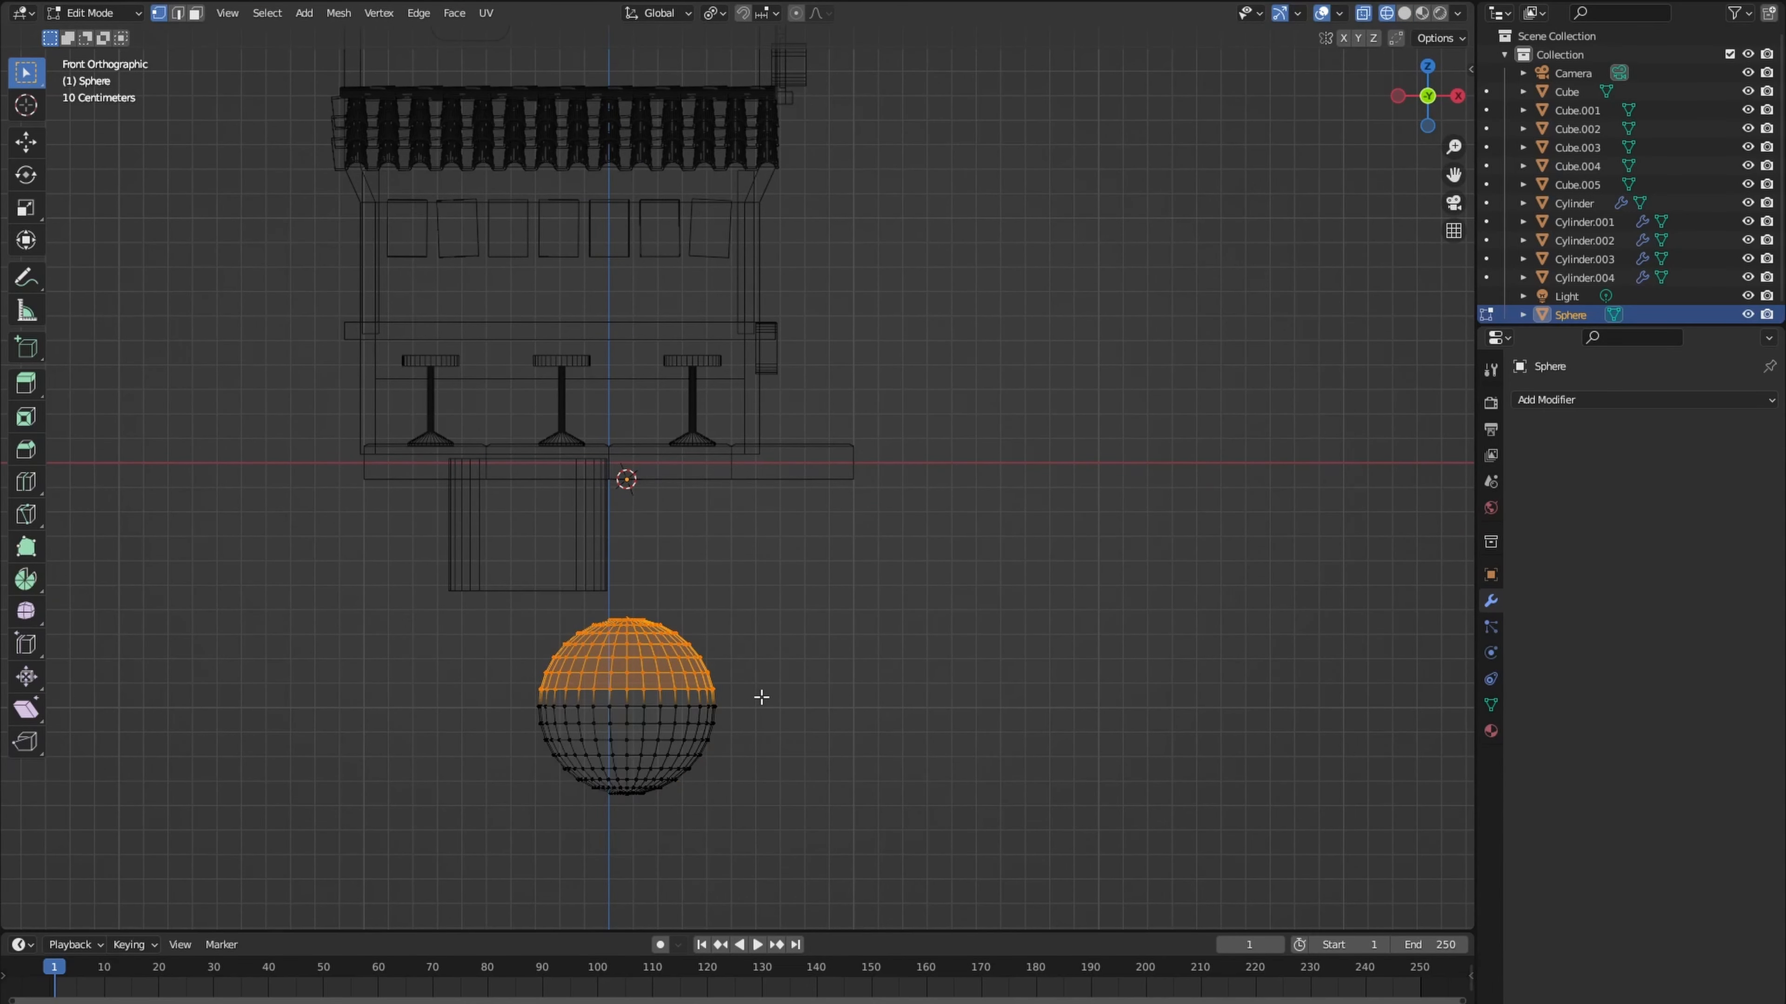
{"action": "key", "text": "x"}
{"action": "left_click", "coordinate": [761, 697]}
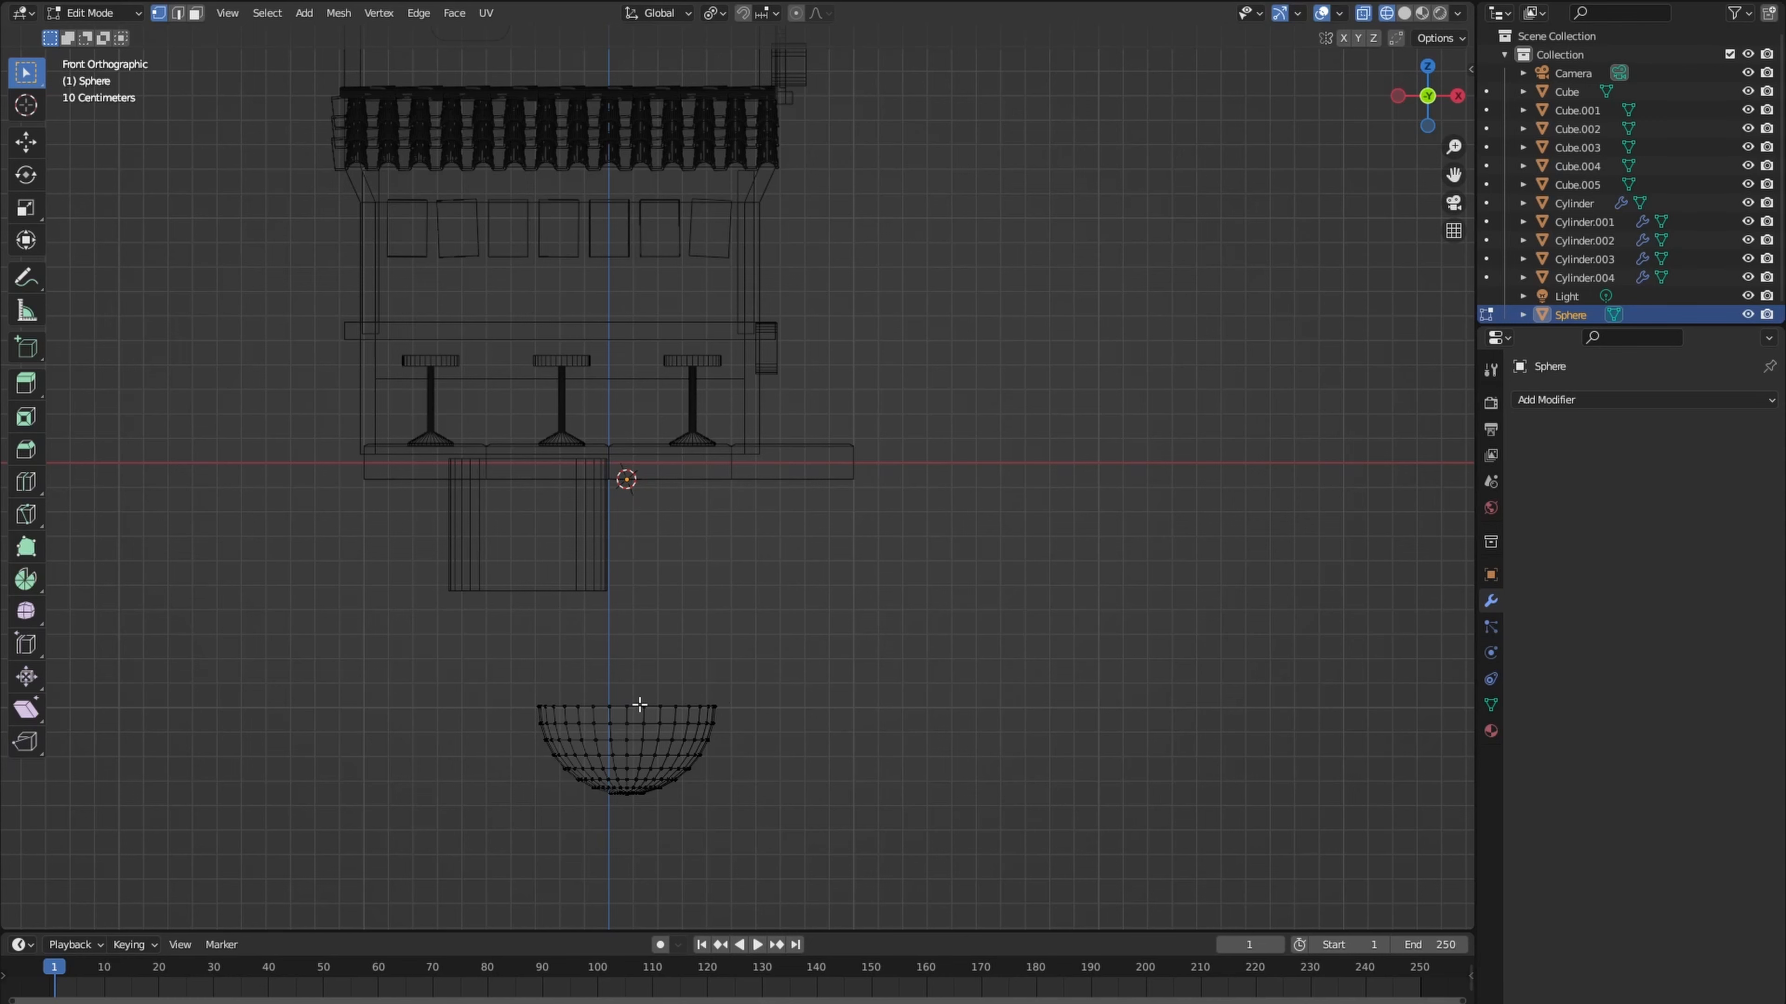
- Extrude the half-sphere's open rim upward along Z about 0.95 m to the base slab
{"action": "key", "text": "e"}
{"action": "key", "text": "z"}
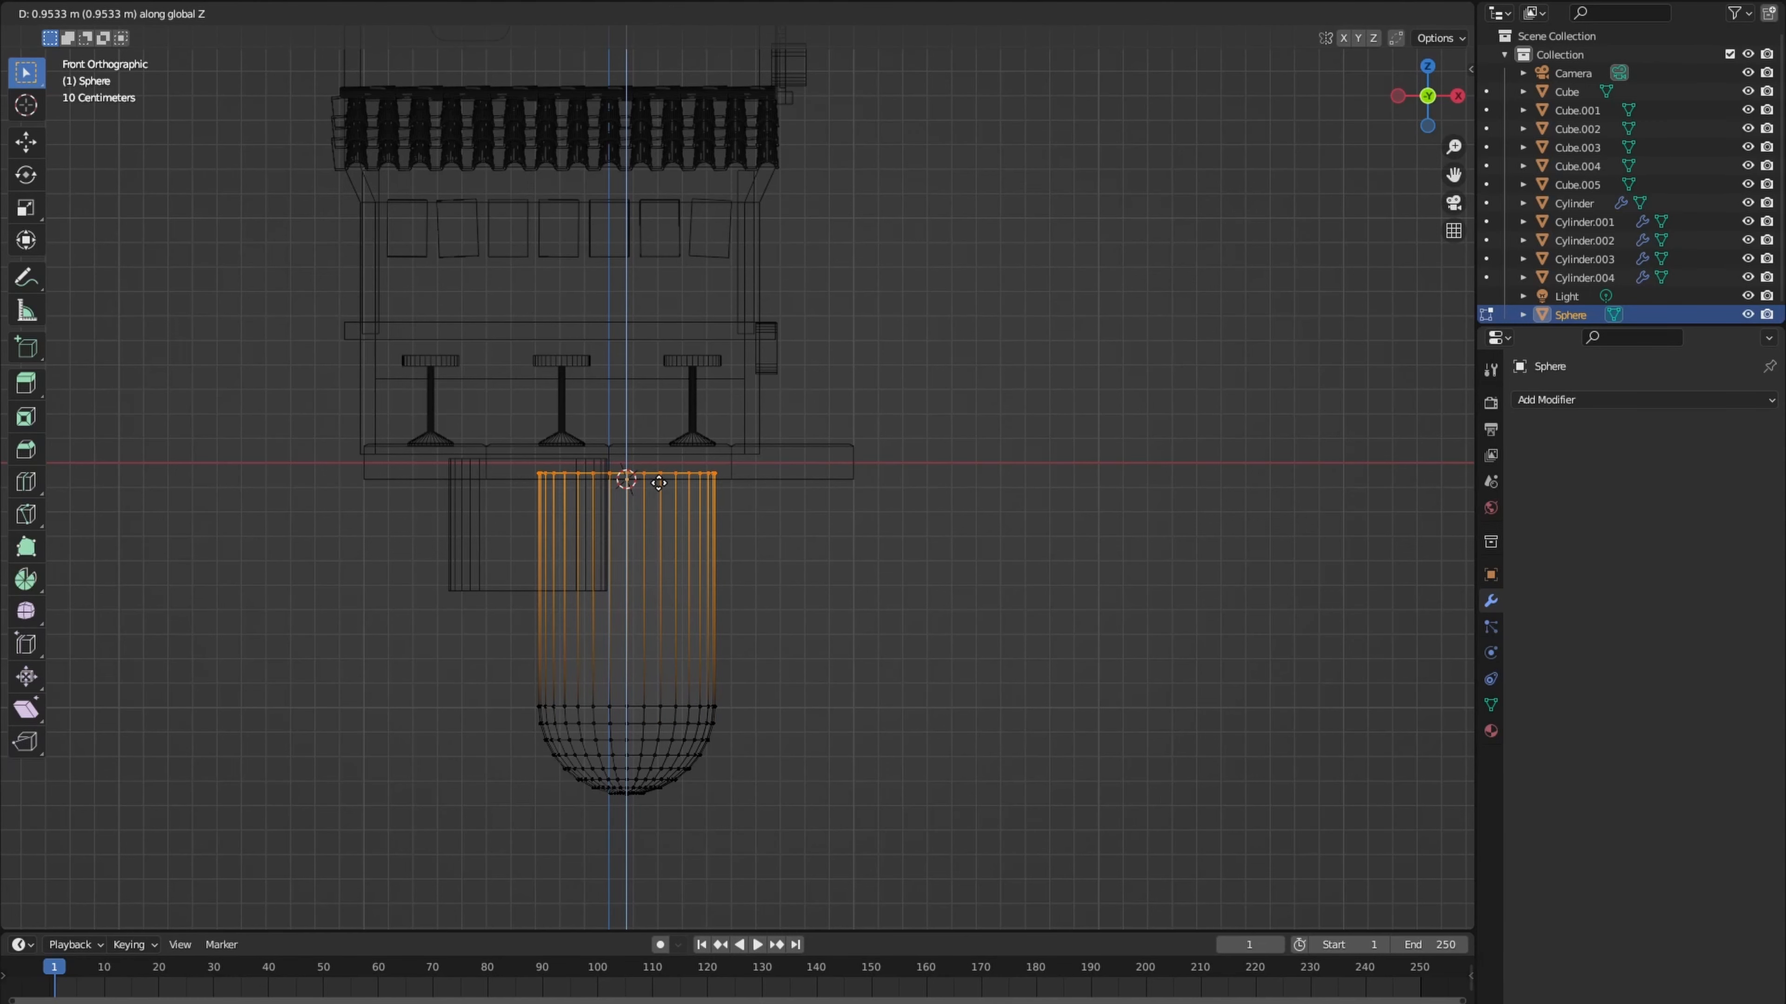
{"action": "left_click", "coordinate": [659, 483]}
- In bottom view, duplicate the whole capsule, shrink the copy and place it beside the large one
{"action": "key", "text": "ctrl+KP_7"}
{"action": "key", "text": "a"}
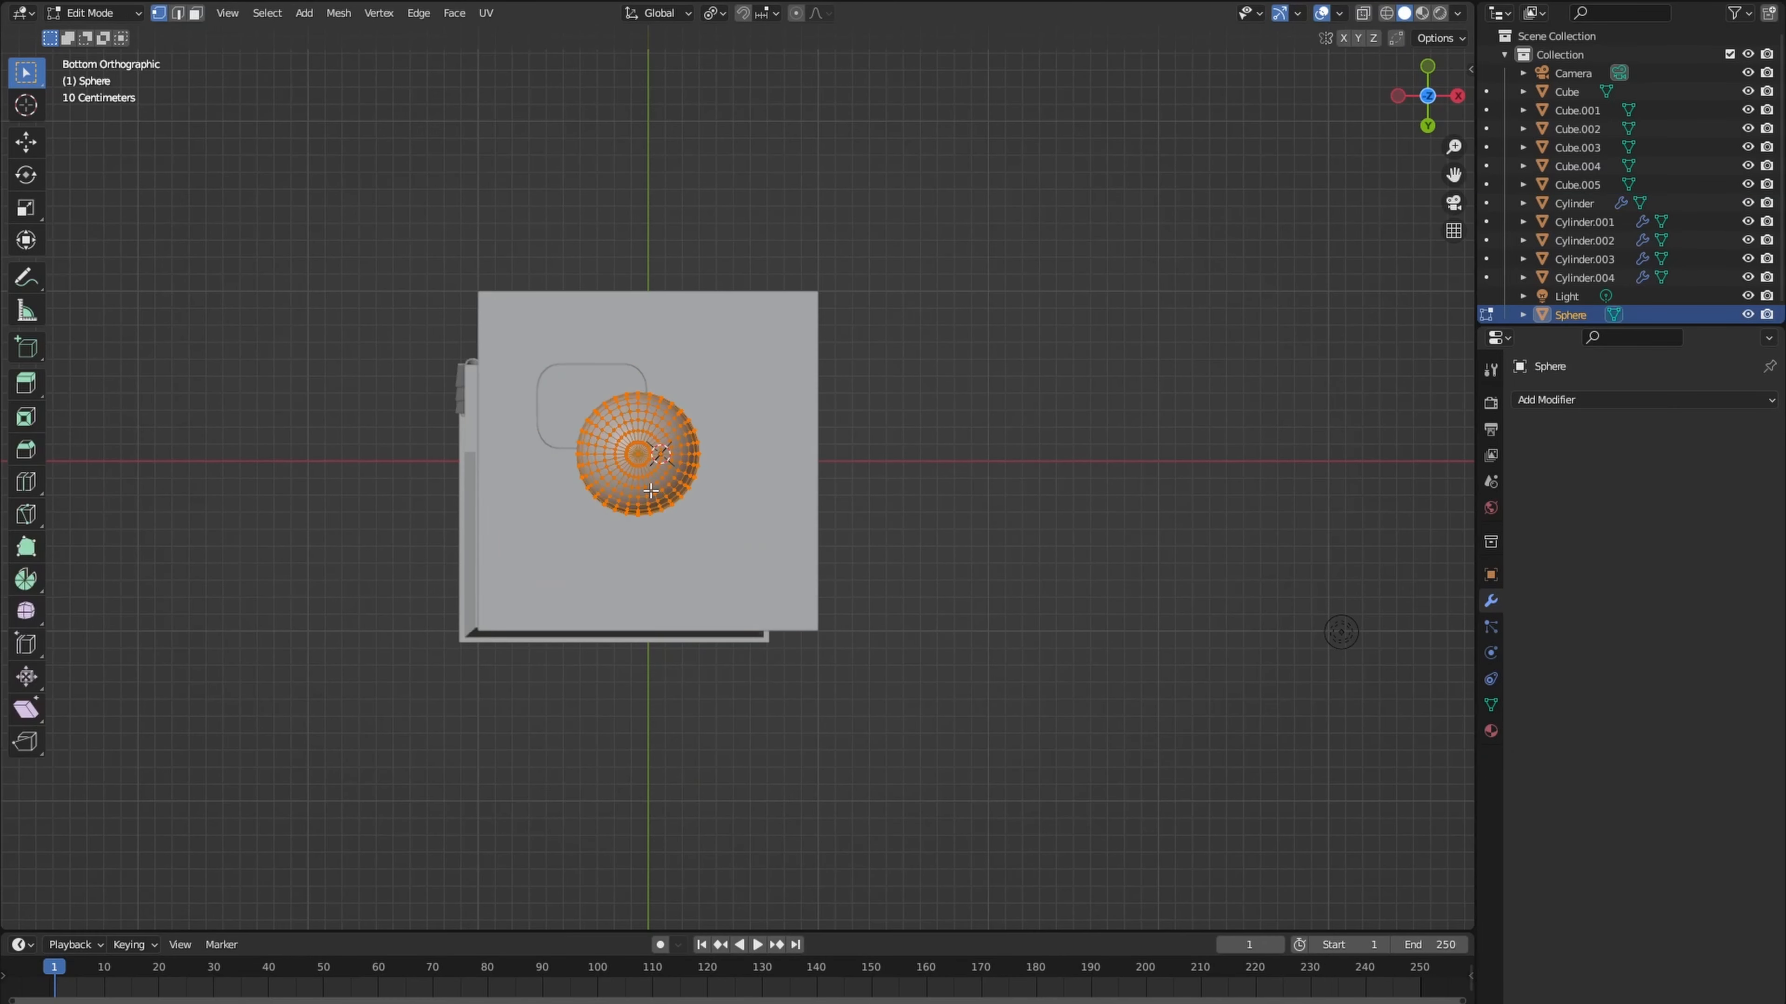
{"action": "key", "text": "shift+d"}
{"action": "left_click", "coordinate": [746, 426]}
{"action": "key", "text": "s"}
{"action": "left_click", "coordinate": [753, 418]}
{"action": "key", "text": "g"}
{"action": "left_click", "coordinate": [722, 428]}
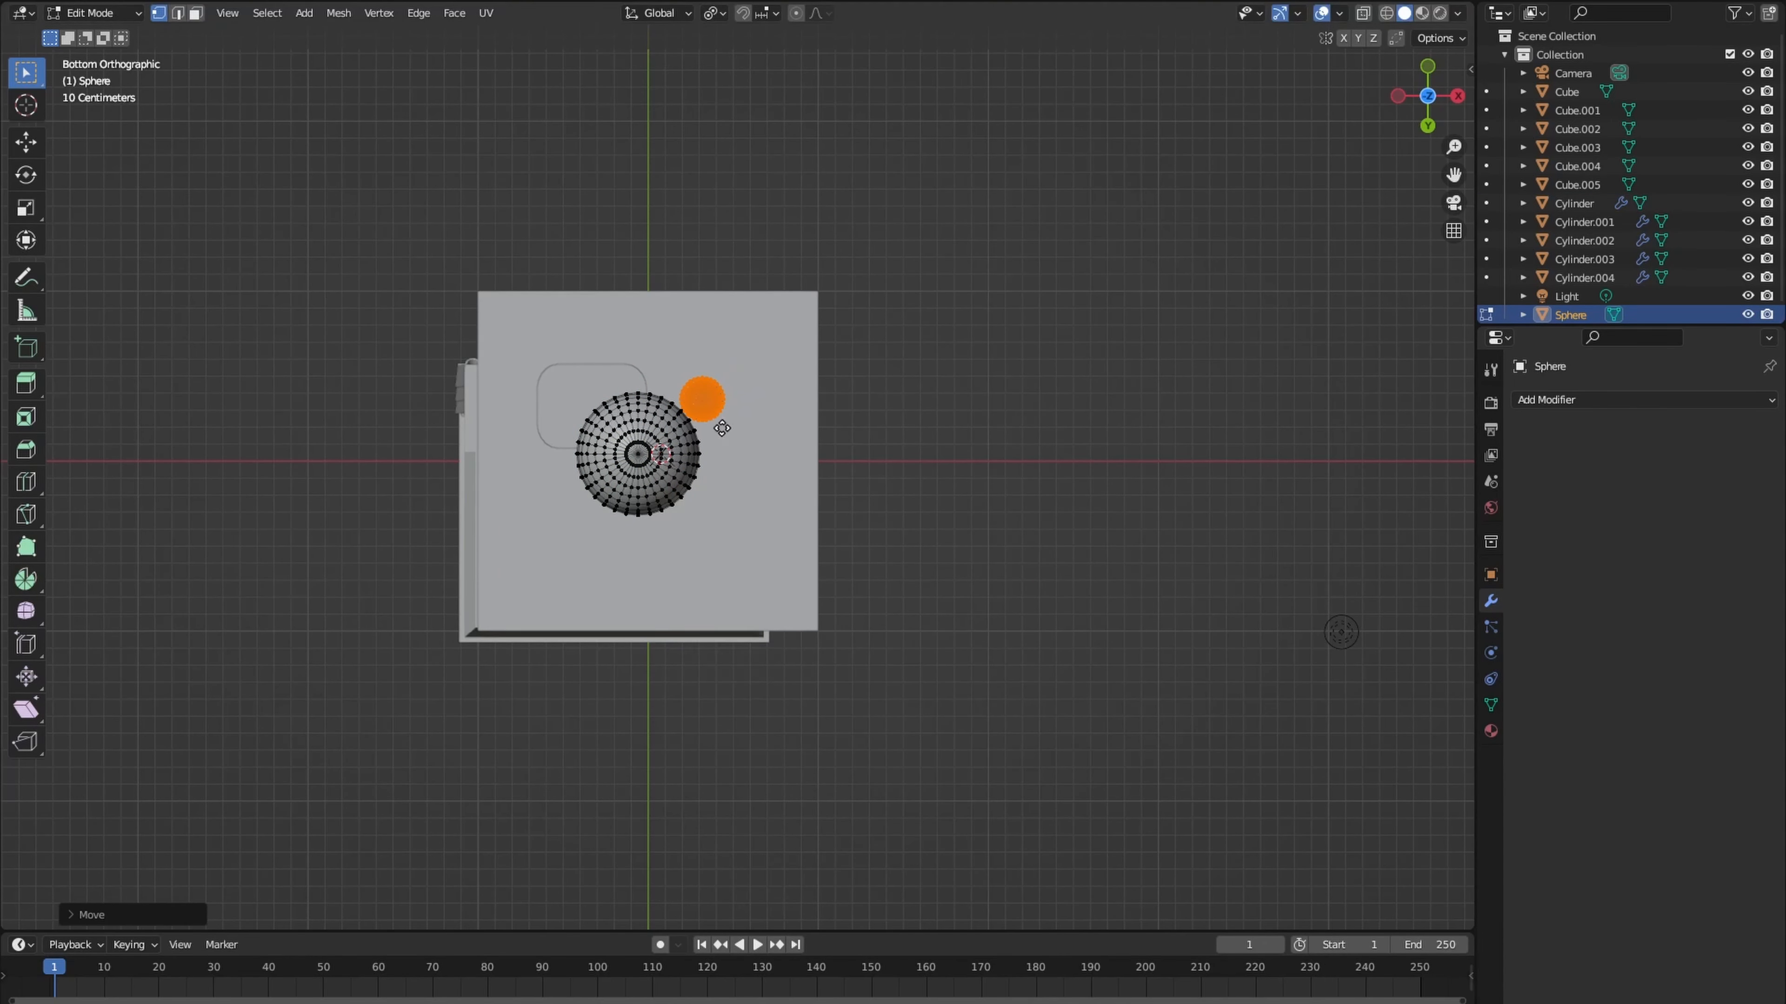
- Place further copies of the small capsule around the large one and enlarge the last copy
{"action": "key", "text": "g"}
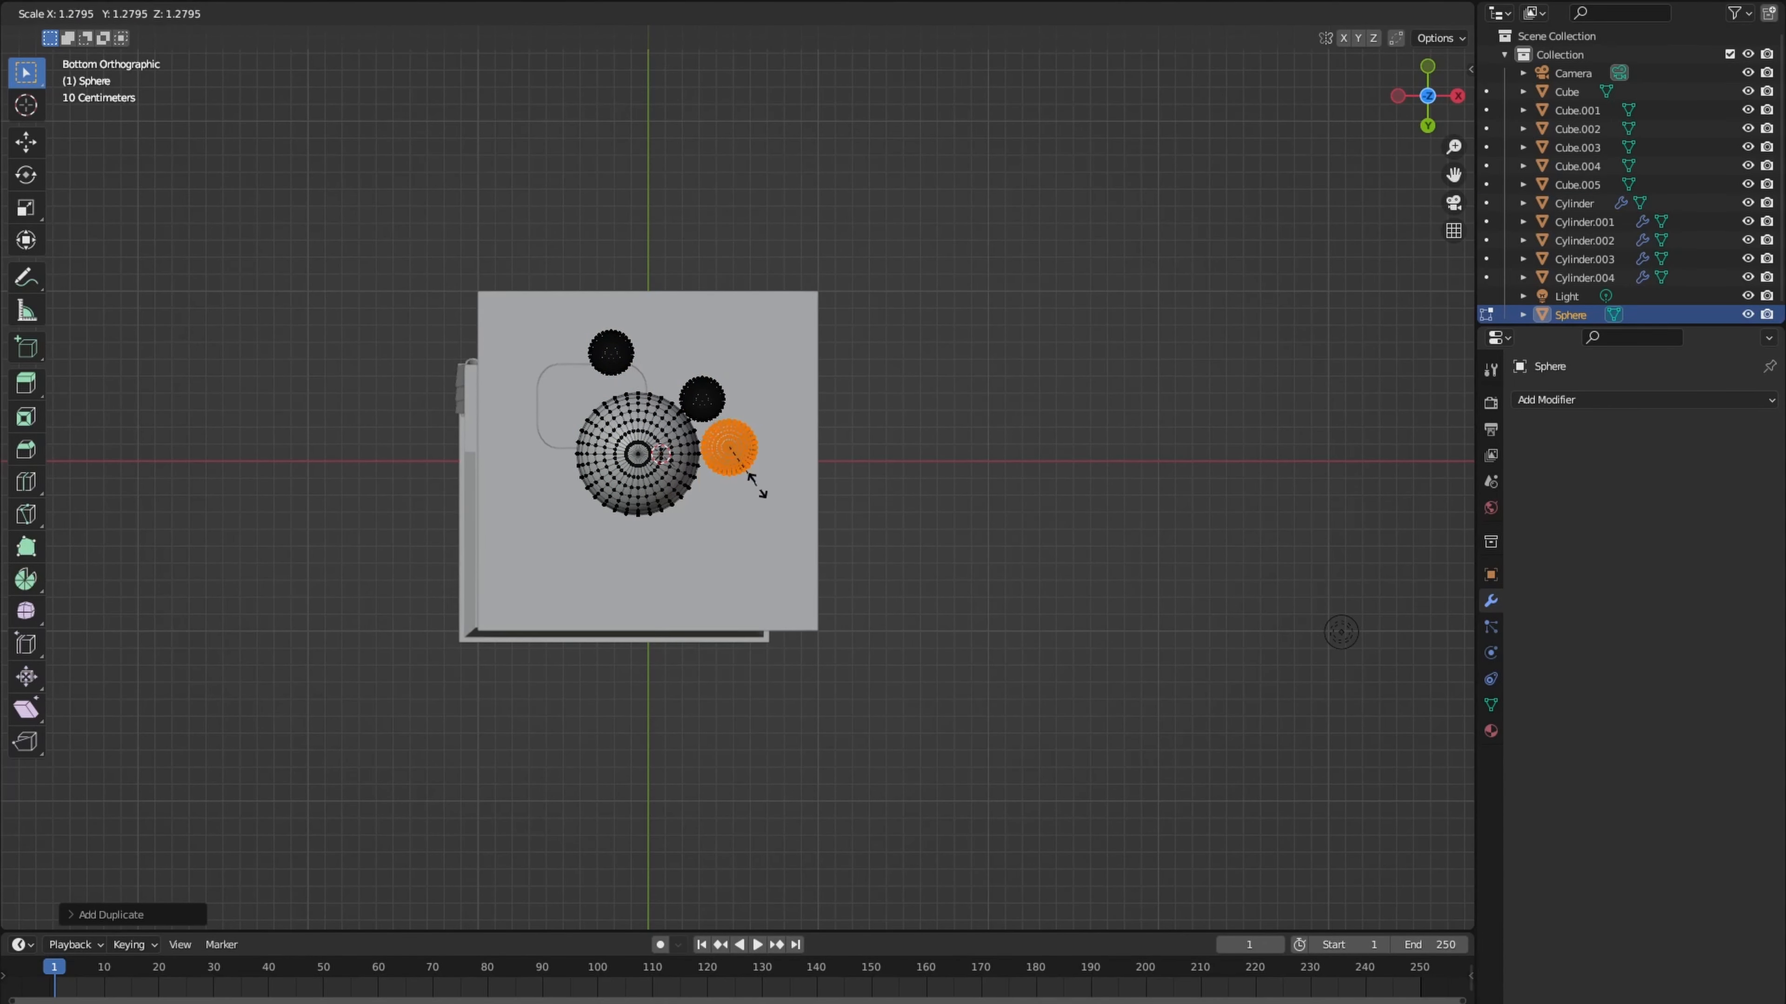
{"action": "left_click", "coordinate": [772, 498]}
{"action": "key", "text": "g"}
{"action": "left_click", "coordinate": [781, 505]}
- Move the enlarged capsule copy along Z and raise its top rim to the underside of the base slab
{"action": "middle_click_drag", "start_coordinate": [781, 505], "coordinate": [729, 654]}
{"action": "key", "text": "g"}
{"action": "key", "text": "z"}
{"action": "left_click", "coordinate": [729, 626]}
{"action": "left_click", "coordinate": [731, 517]}
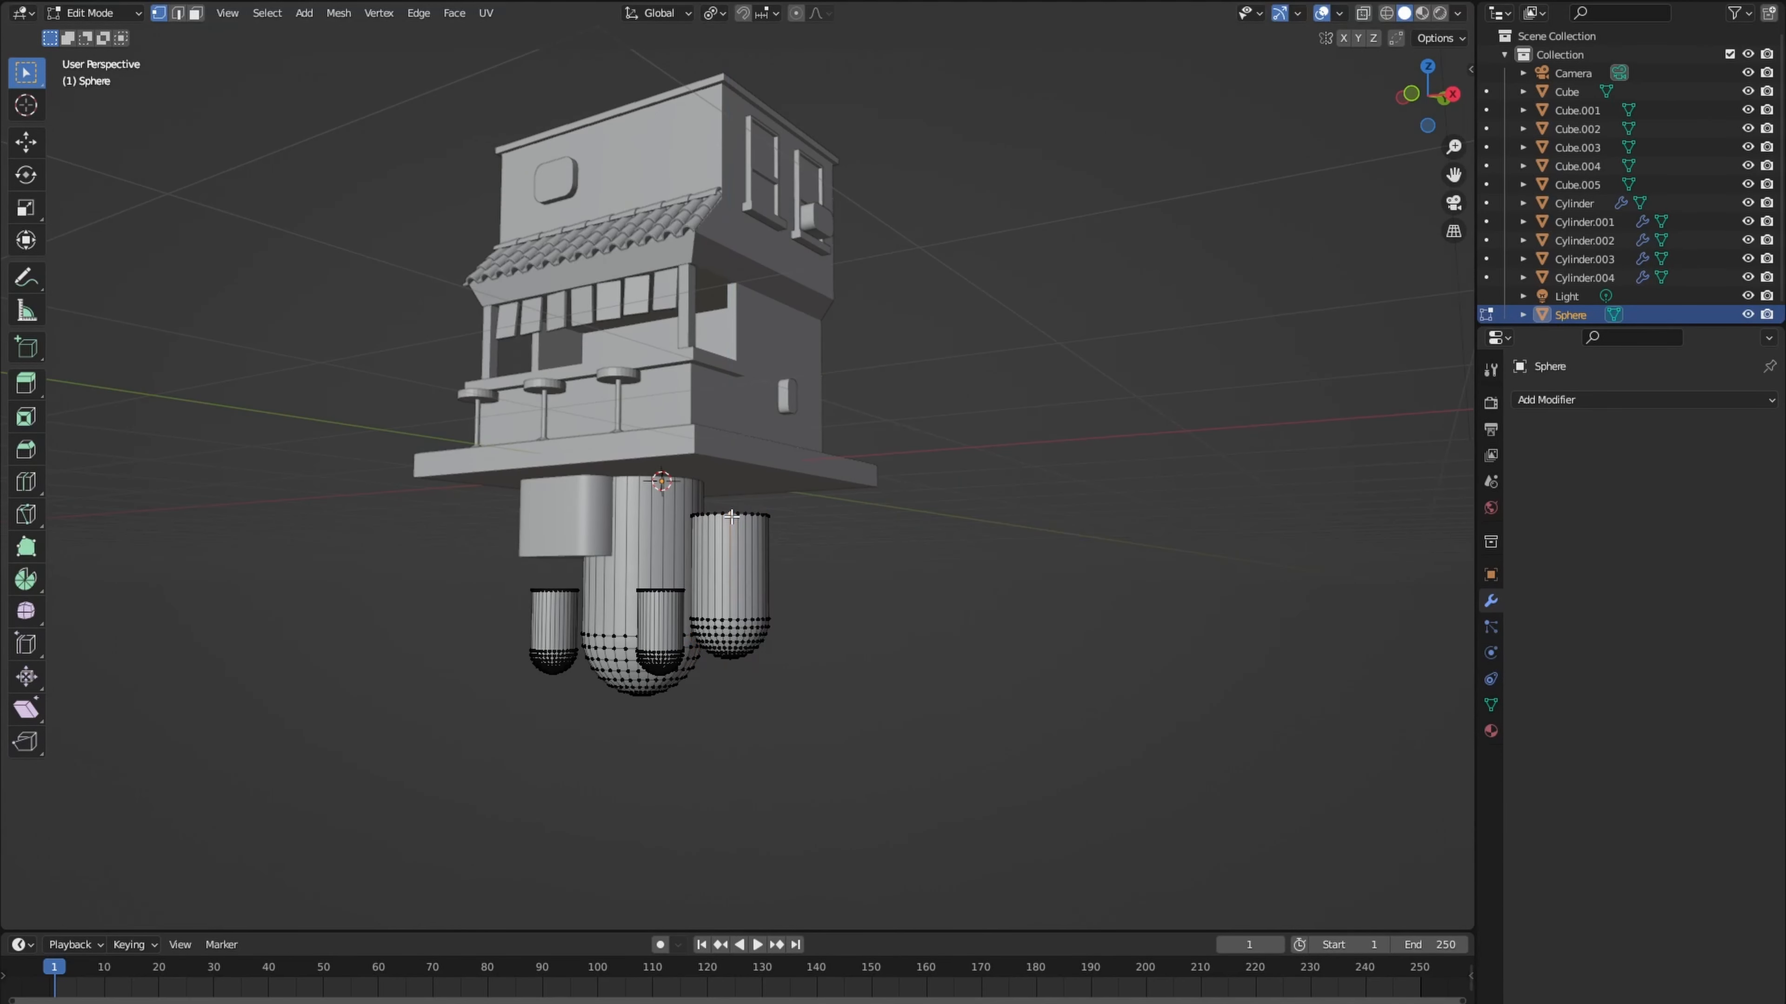
{"action": "key", "text": "g"}
{"action": "key", "text": "z"}
{"action": "right_click", "coordinate": [731, 517]}
{"action": "left_click", "coordinate": [735, 514], "text": "alt"}
{"action": "key", "text": "g"}
{"action": "key", "text": "z"}
{"action": "left_click", "coordinate": [733, 473]}
- Try to lengthen the middle small capsule by raising its top rim along Z toward the base slab
{"action": "left_click", "coordinate": [663, 592], "text": "alt"}
{"action": "key", "text": "g"}
{"action": "key", "text": "z"}
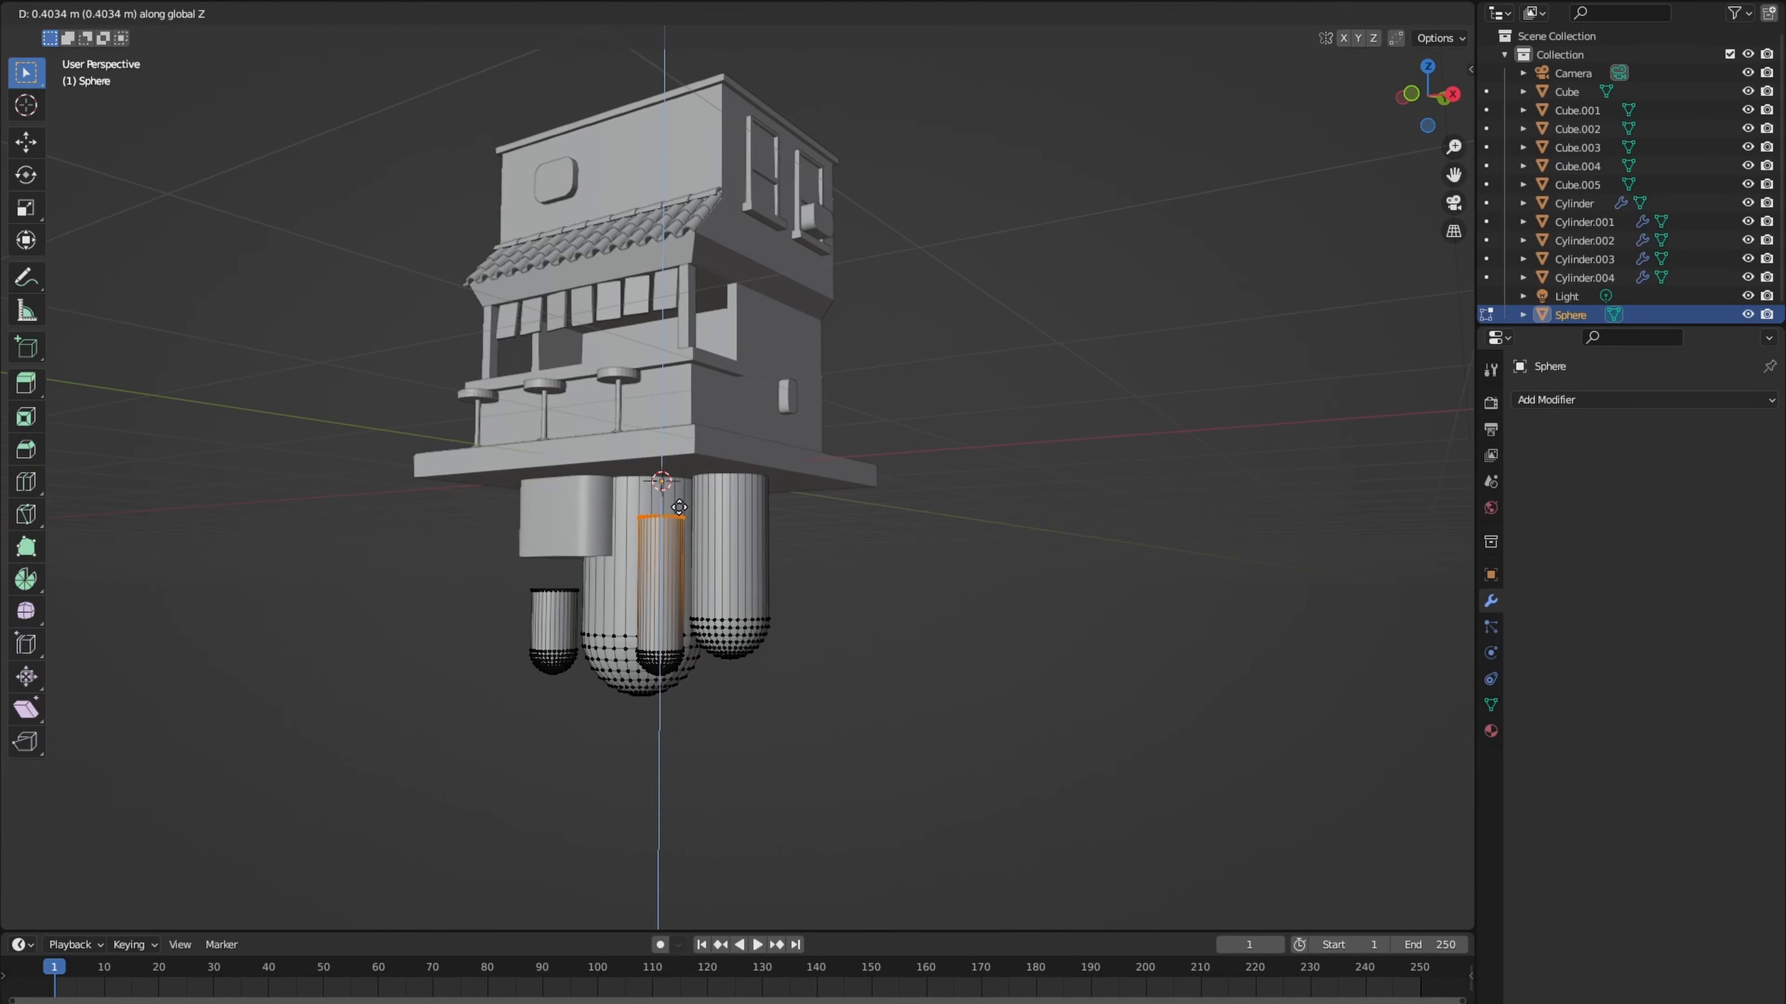
{"action": "left_click", "coordinate": [679, 507]}
{"action": "key", "text": "l"}
{"action": "key", "text": "ctrl+z"}
- Select the whole middle small capsule and raise it along Z toward the base slab
{"action": "key", "text": "l"}
{"action": "key", "text": "g"}
{"action": "key", "text": "z"}
{"action": "left_click", "coordinate": [668, 595]}
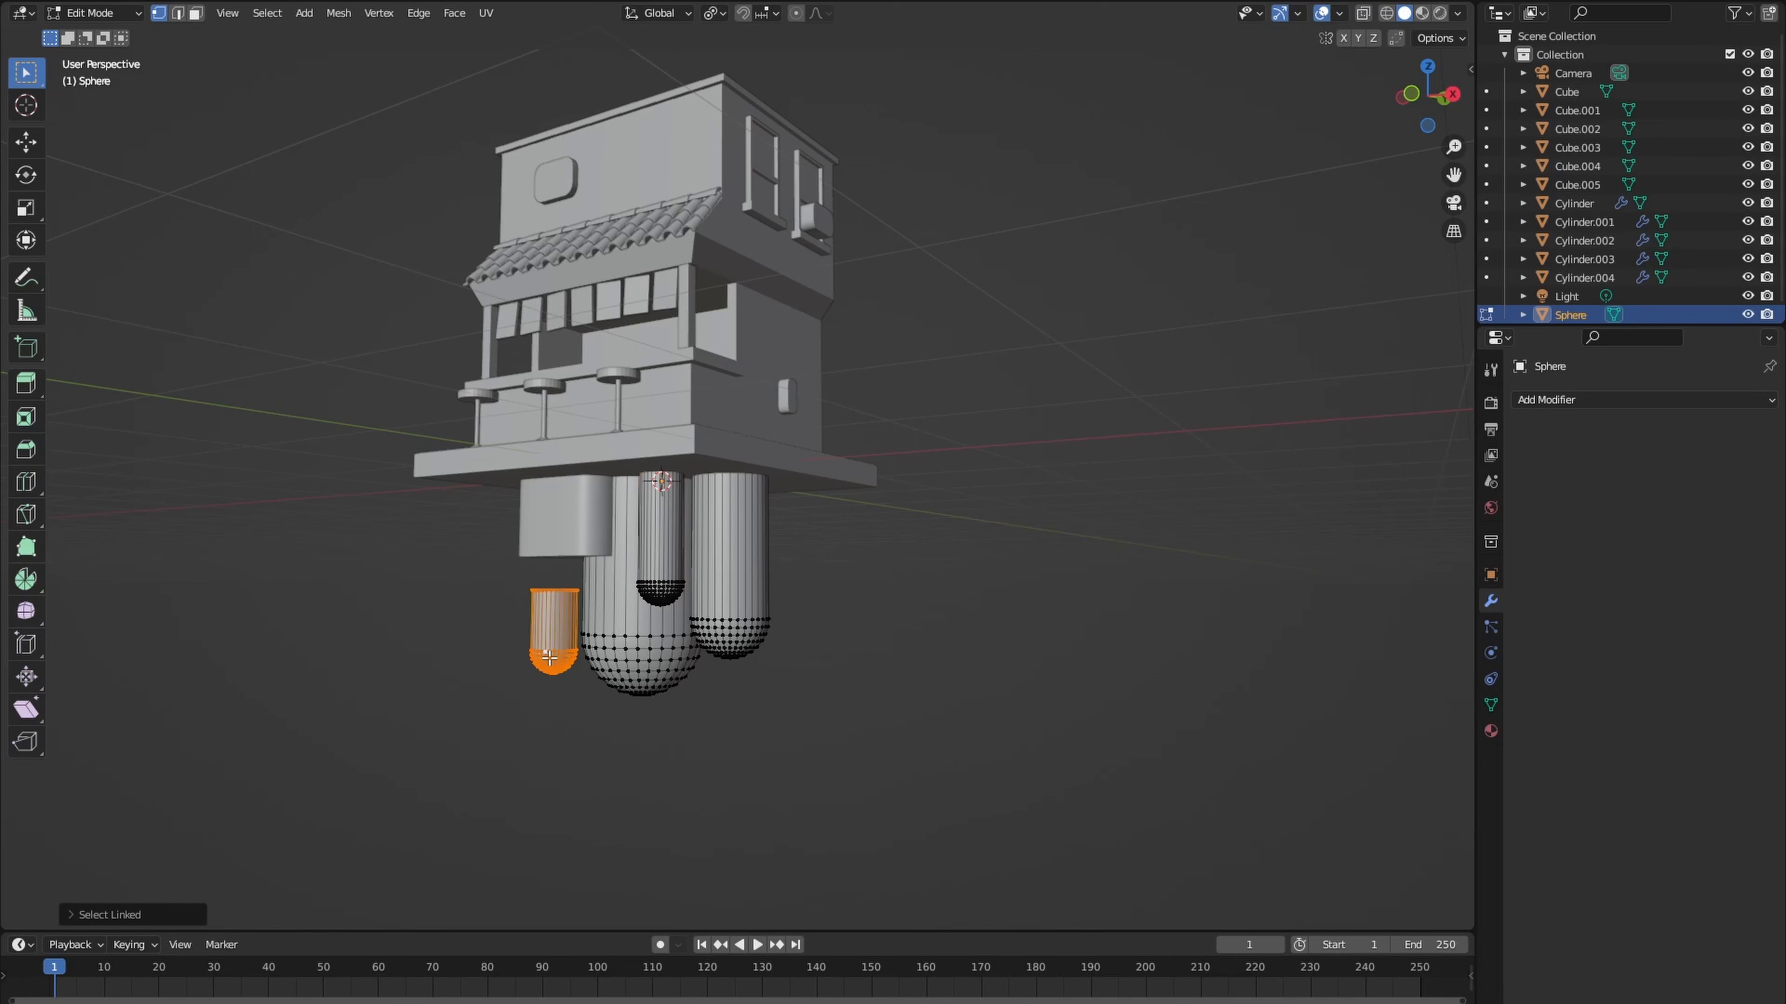
- Raise the detached small capsule along Z toward the underside of the base slab
{"action": "key", "text": "g"}
{"action": "key", "text": "z"}
{"action": "left_click", "coordinate": [569, 608]}
- Try to stretch the small capsule by raising its top rim along Z to the base slab
{"action": "left_click", "coordinate": [555, 541], "text": "alt"}
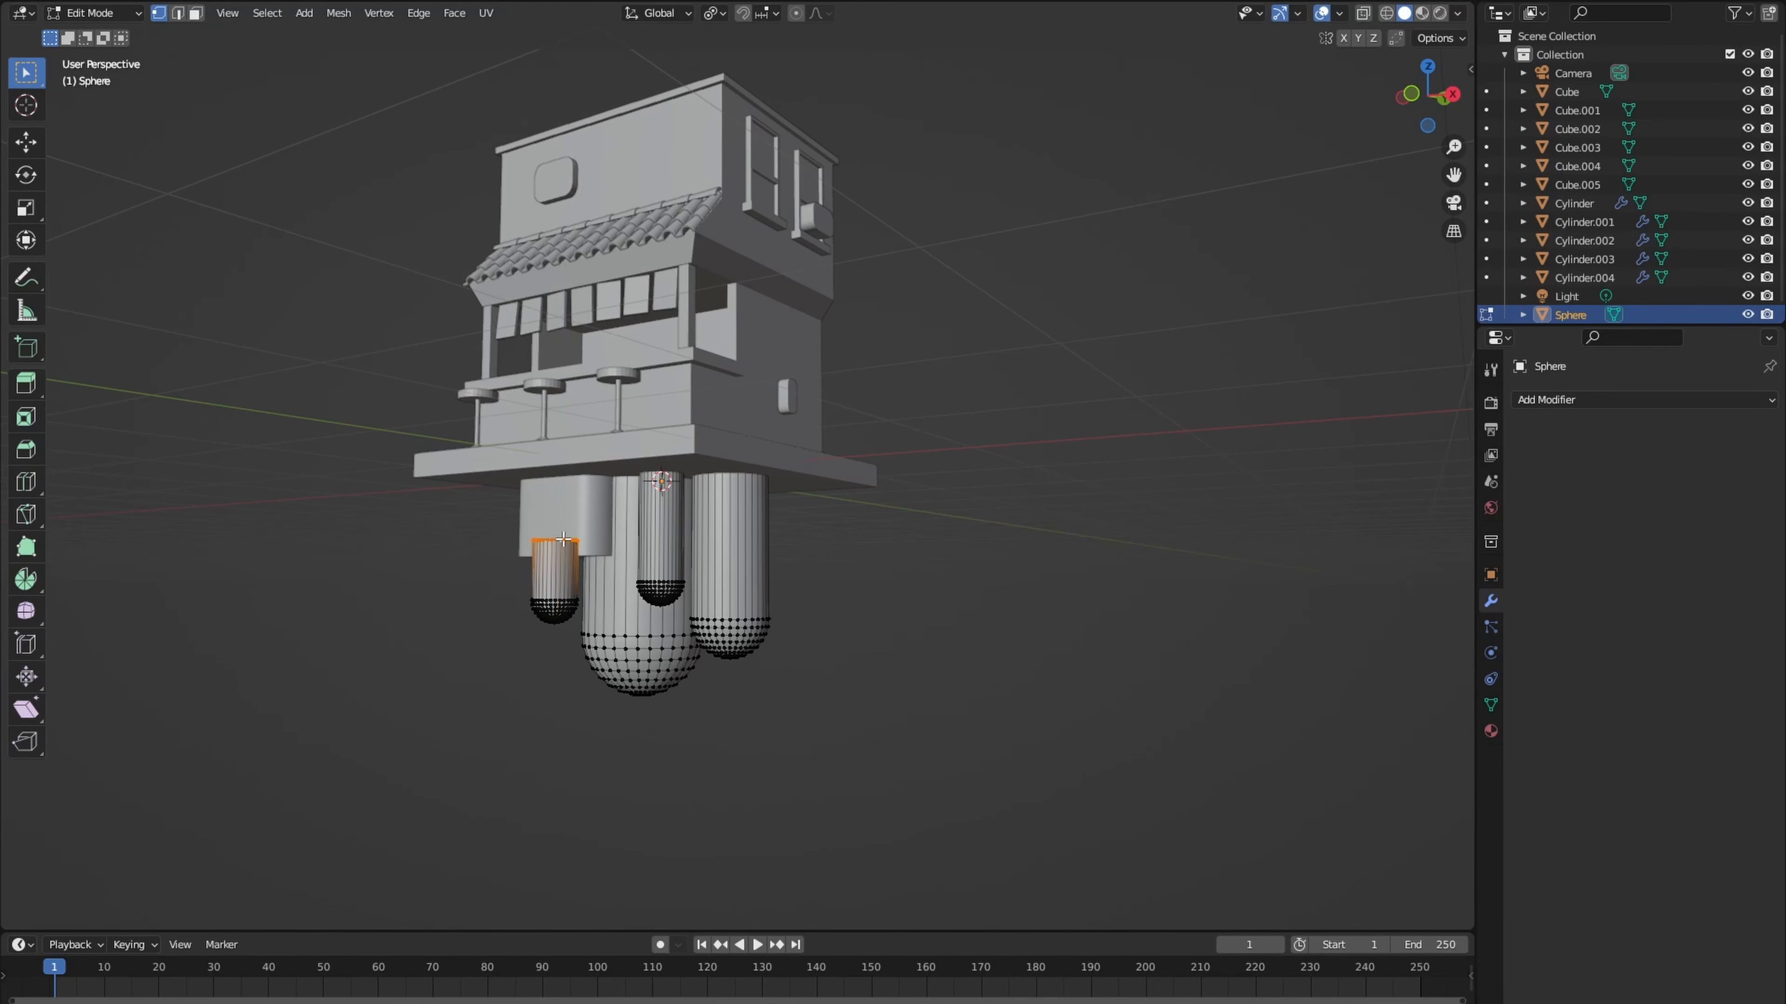
{"action": "key", "text": "g"}
{"action": "key", "text": "z"}
{"action": "left_click", "coordinate": [564, 474]}
{"action": "scroll", "coordinate": [570, 530], "scroll_direction": "down", "scroll_amount": 2}
{"action": "middle_click_drag", "start_coordinate": [564, 474], "coordinate": [624, 551]}
{"action": "scroll", "coordinate": [649, 483], "scroll_direction": "up", "scroll_amount": 3}
{"action": "key", "text": "ctrl+z"}
{"action": "key", "text": "ctrl+z"}
- Select the whole small capsule and raise it along Z until its top meets the base slab
{"action": "key", "text": "l"}
{"action": "key", "text": "g"}
{"action": "key", "text": "z"}
{"action": "left_click", "coordinate": [597, 524]}
{"action": "scroll", "coordinate": [593, 588], "scroll_direction": "down", "scroll_amount": 2}
{"action": "key", "text": "g"}
{"action": "key", "text": "z"}
{"action": "left_click", "coordinate": [640, 575]}
{"action": "scroll", "coordinate": [624, 552], "scroll_direction": "down", "scroll_amount": 2}
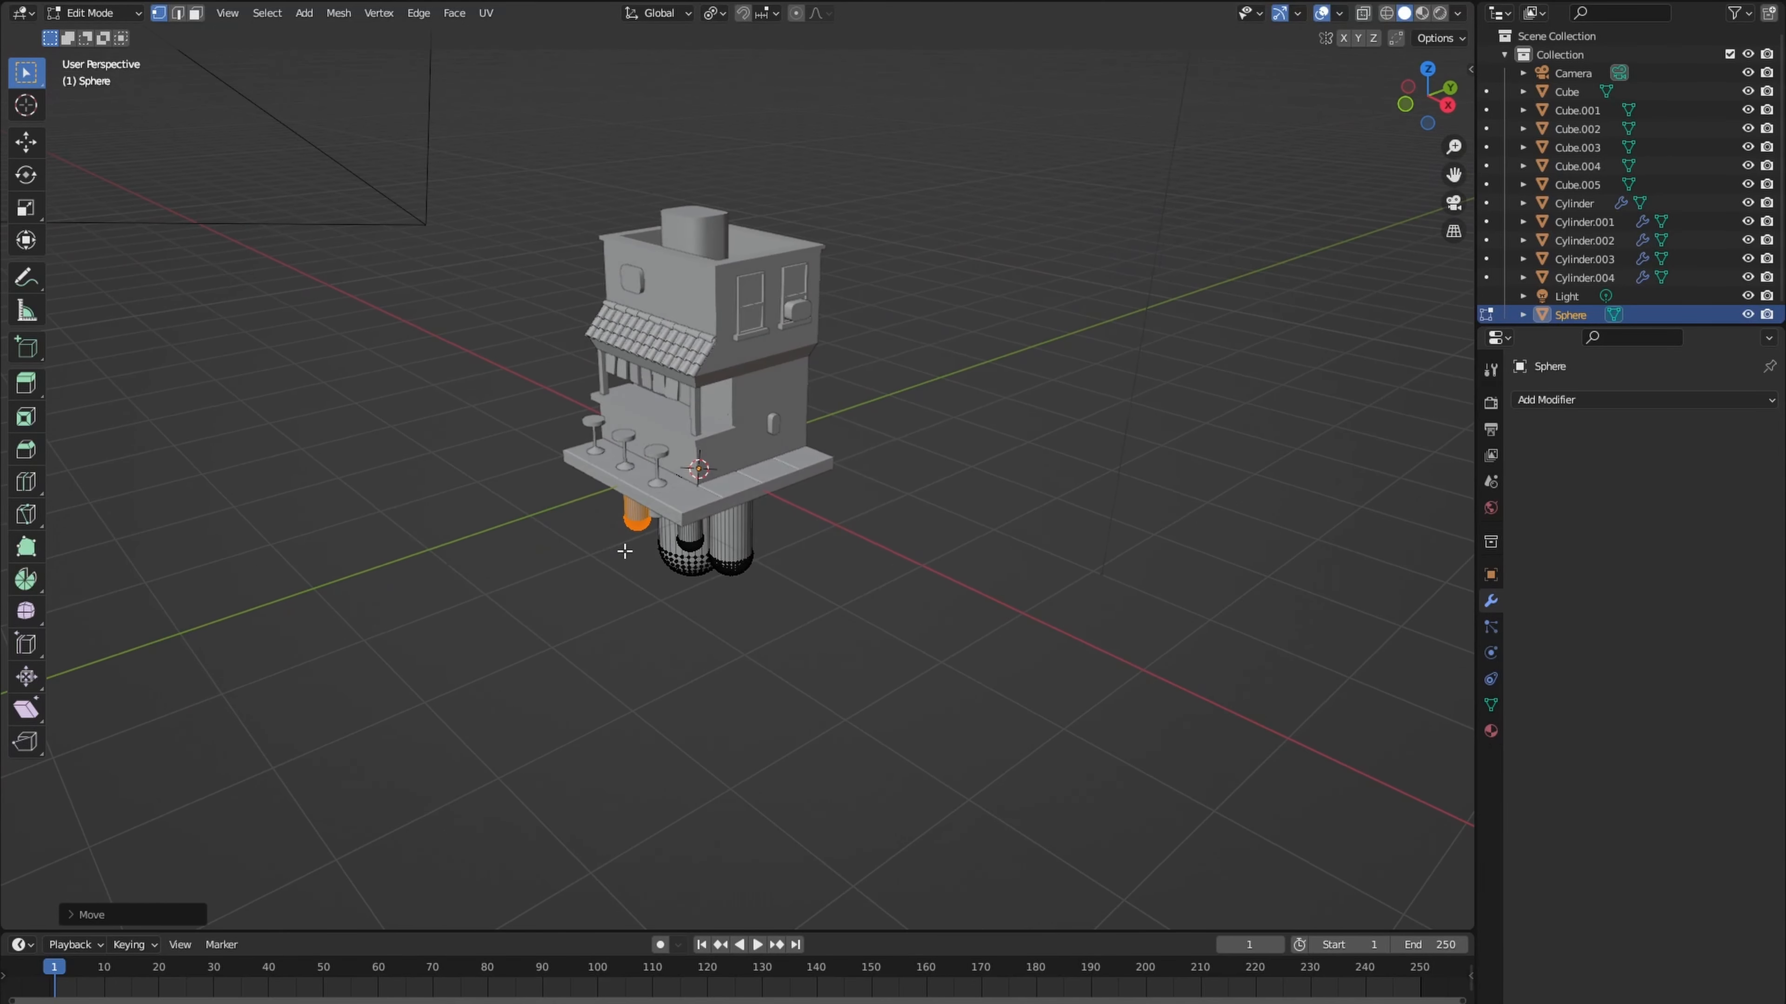
- Duplicate a small capsule, place the copy elsewhere under the slab at the same height, and leave mesh editing
{"action": "key", "text": "l"}
{"action": "key", "text": "shift+d"}
{"action": "key", "text": "shift+z"}
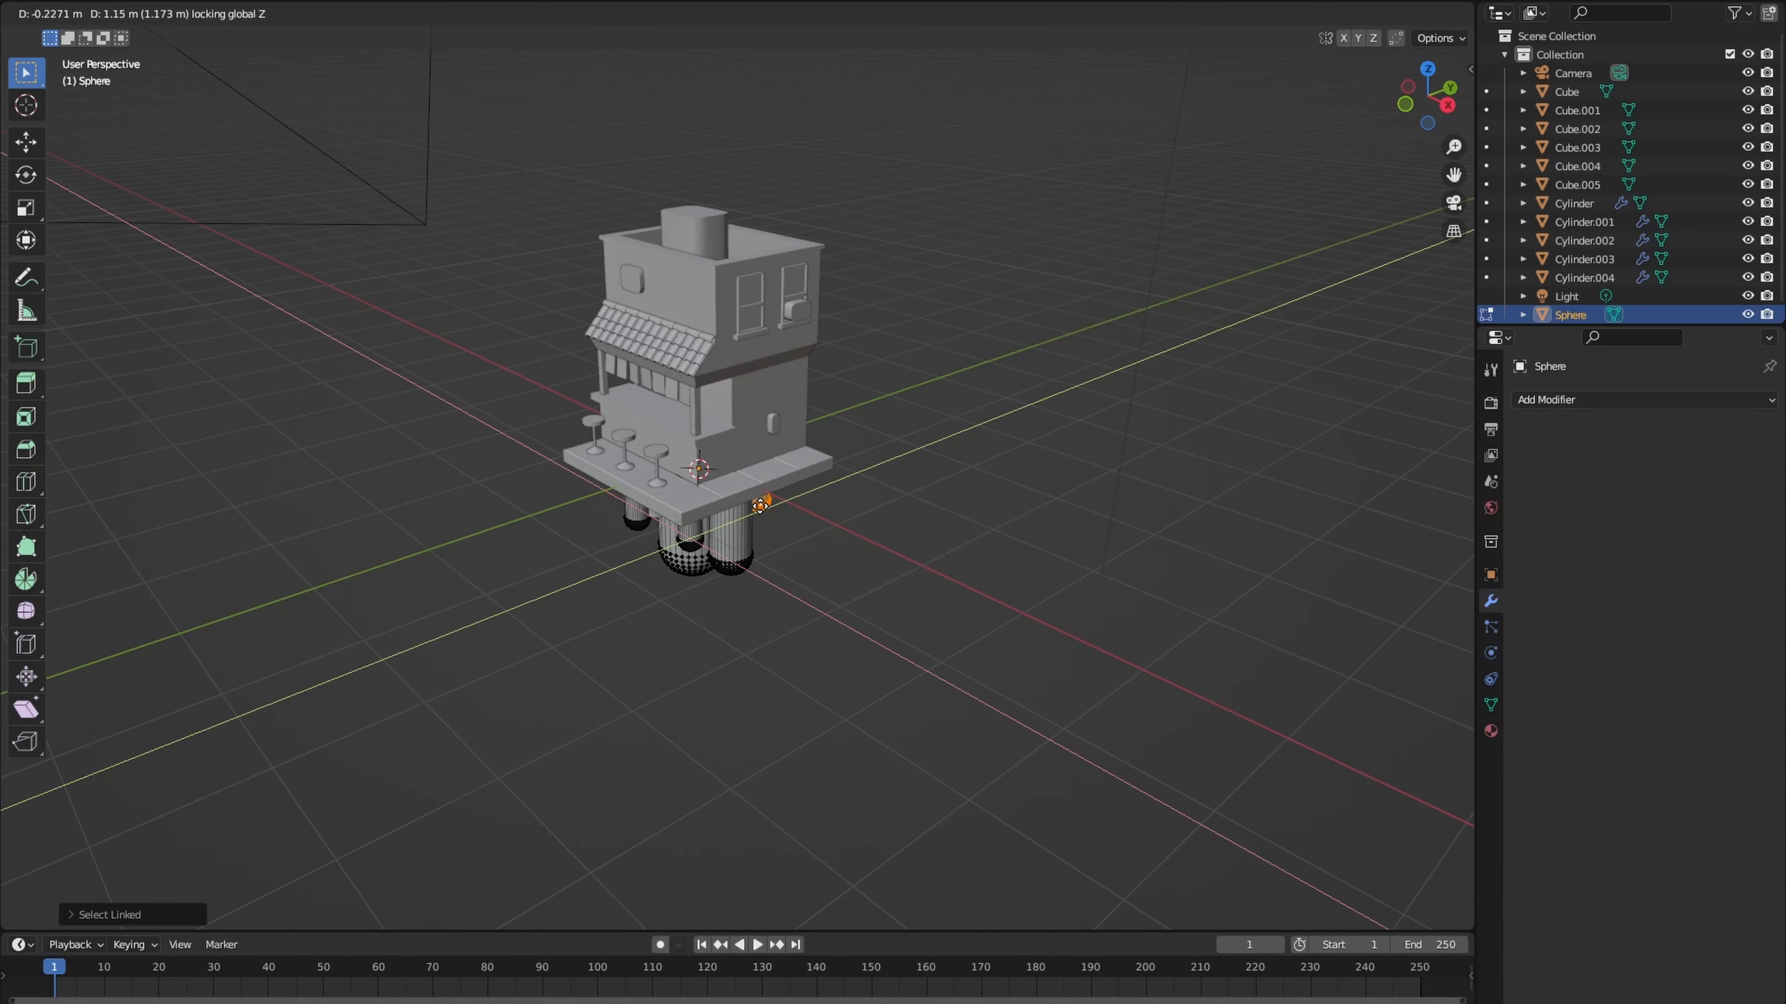
{"action": "left_click", "coordinate": [768, 517]}
{"action": "scroll", "coordinate": [780, 591], "scroll_direction": "up", "scroll_amount": 2}
{"action": "middle_click_drag", "start_coordinate": [791, 609], "coordinate": [855, 665]}
{"action": "key", "text": "Tab"}
{"action": "left_click", "coordinate": [803, 626]}
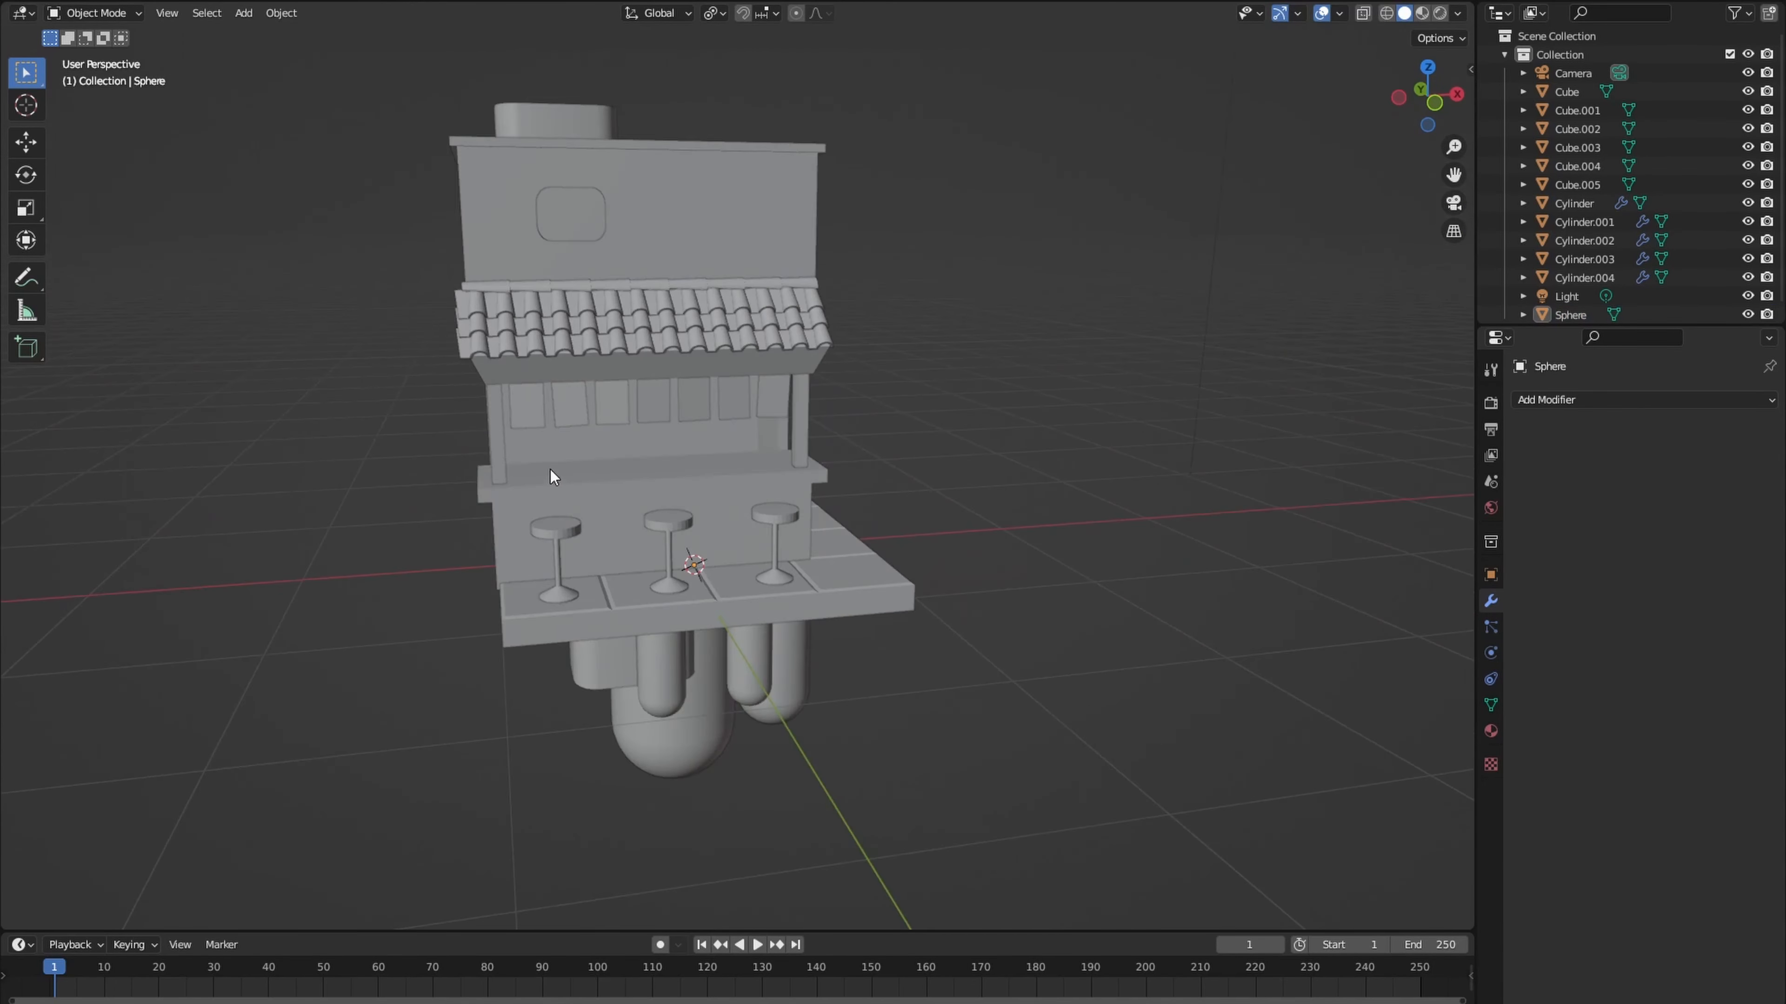
- Cut an edge loop across the counter's left front post and slide it close to the post's upper end
{"action": "left_click", "coordinate": [502, 454]}
{"action": "middle_click_drag", "start_coordinate": [478, 461], "coordinate": [533, 459]}
{"action": "key", "text": "Tab"}
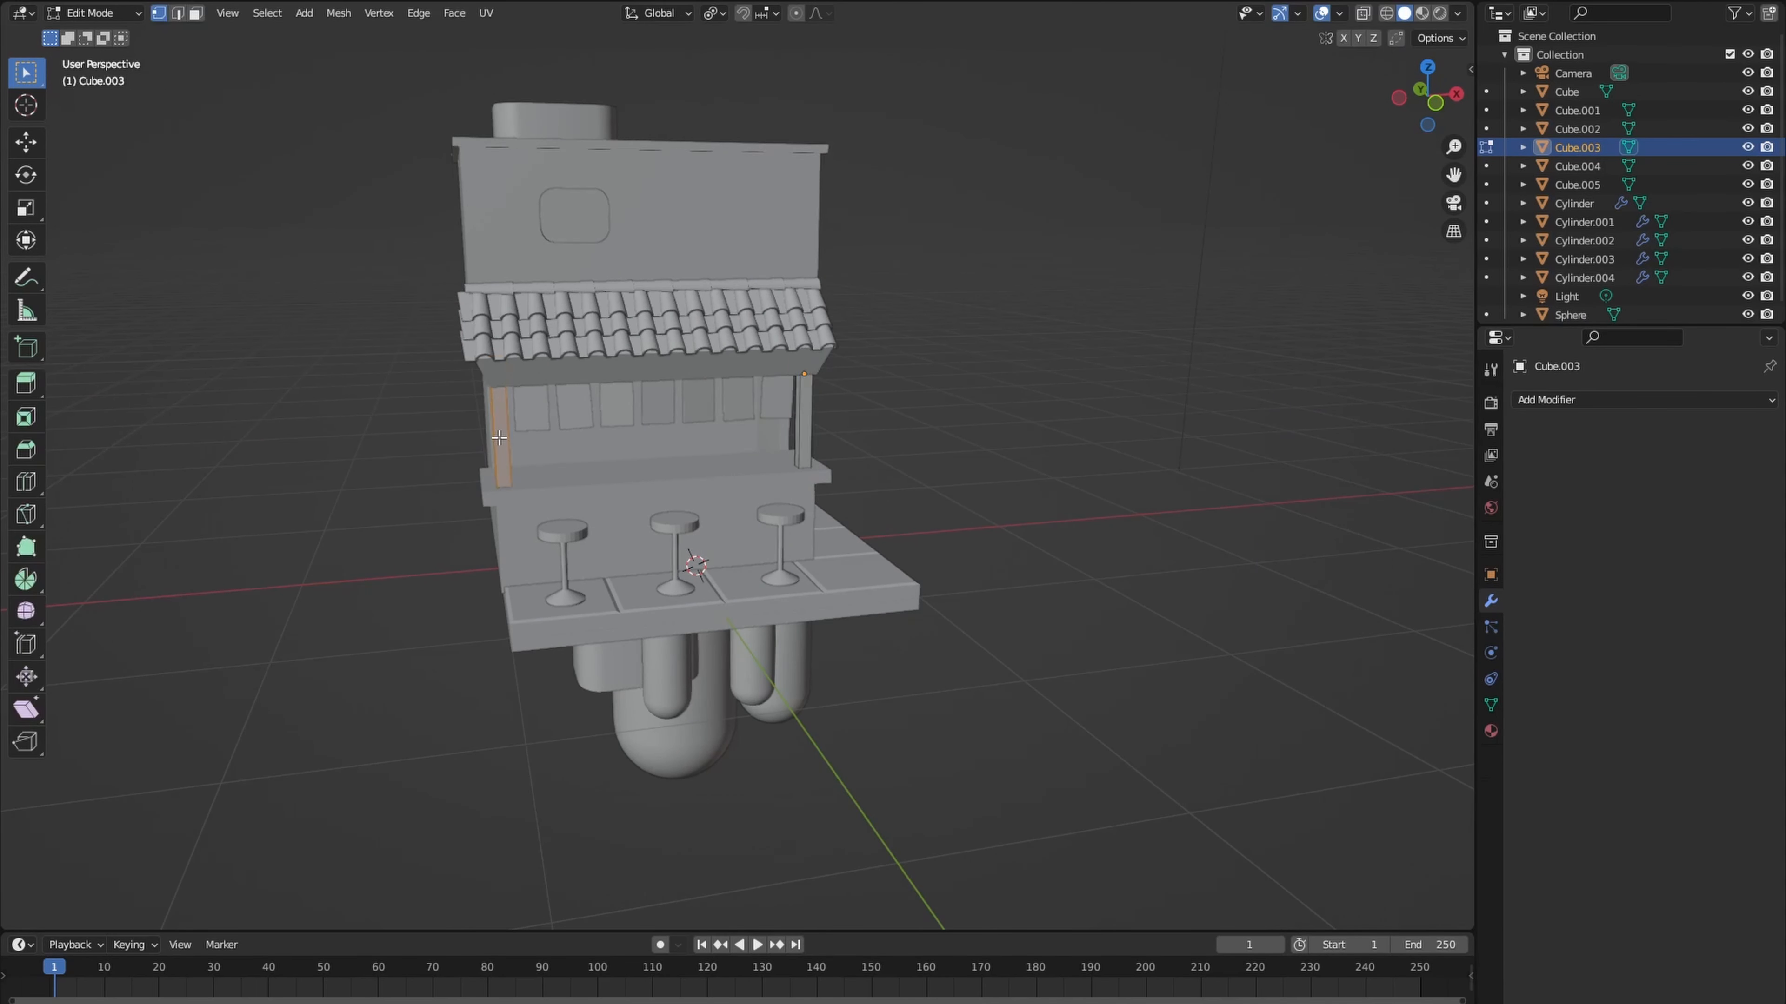
{"action": "scroll", "coordinate": [499, 438], "scroll_direction": "up", "scroll_amount": 2}
{"action": "key", "text": "ctrl+r"}
{"action": "left_click", "coordinate": [354, 393]}
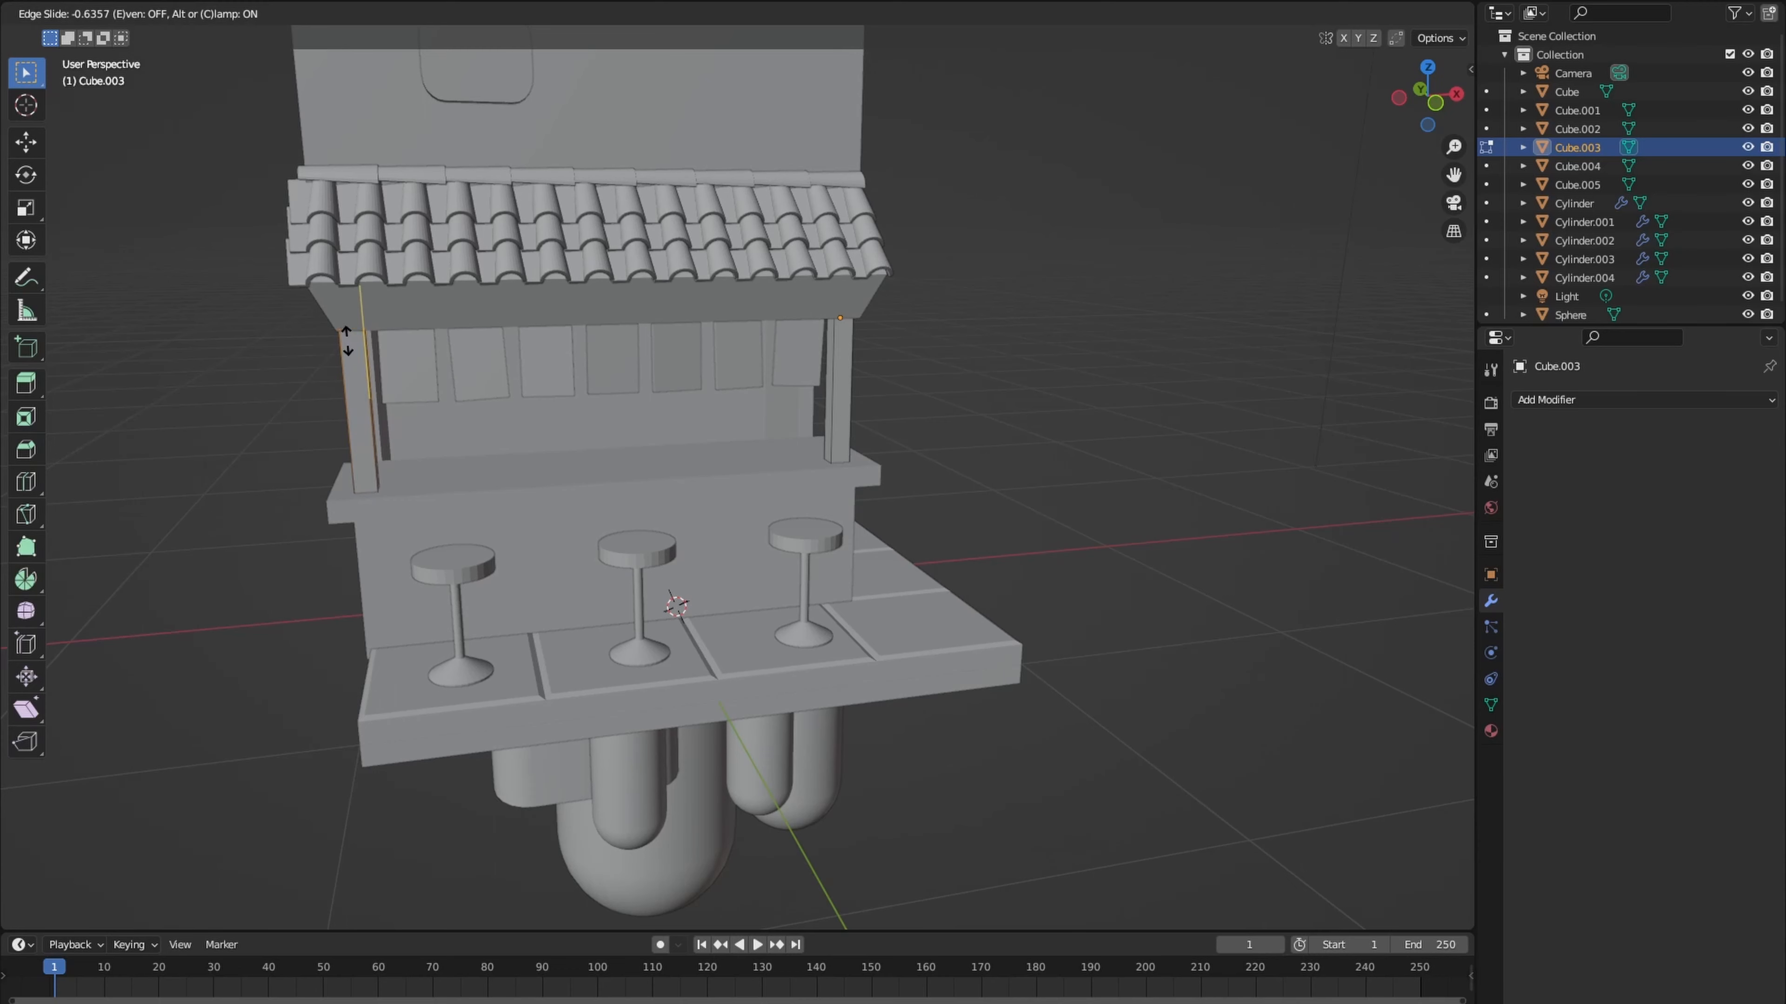
{"action": "left_click", "coordinate": [346, 342]}
{"action": "key", "text": "KP_Divide"}
{"action": "key", "text": "g"}
{"action": "key", "text": "g"}
{"action": "left_click", "coordinate": [370, 318]}
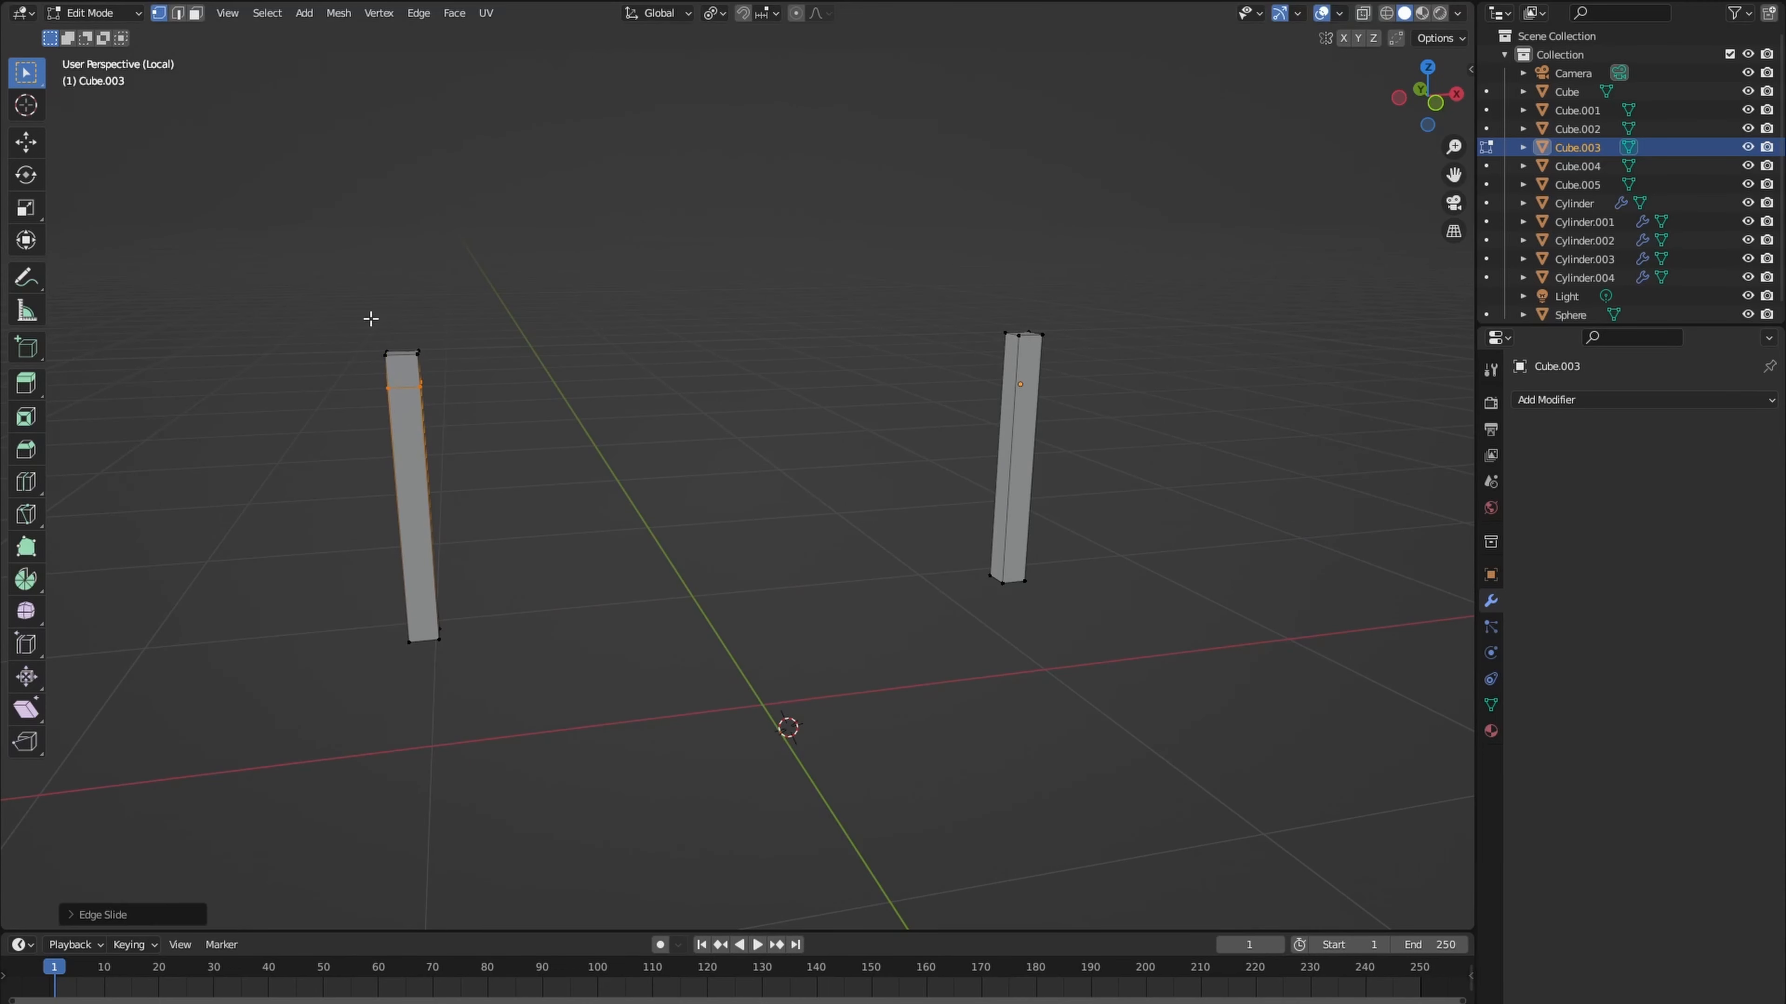
- Extrude the front face of the post's short upper section outward into a beam projecting beneath the eave
{"action": "key", "text": "KP_Divide"}
{"action": "middle_click_drag", "start_coordinate": [403, 378], "coordinate": [327, 386]}
{"action": "key", "text": "e"}
{"action": "left_click", "coordinate": [252, 409]}
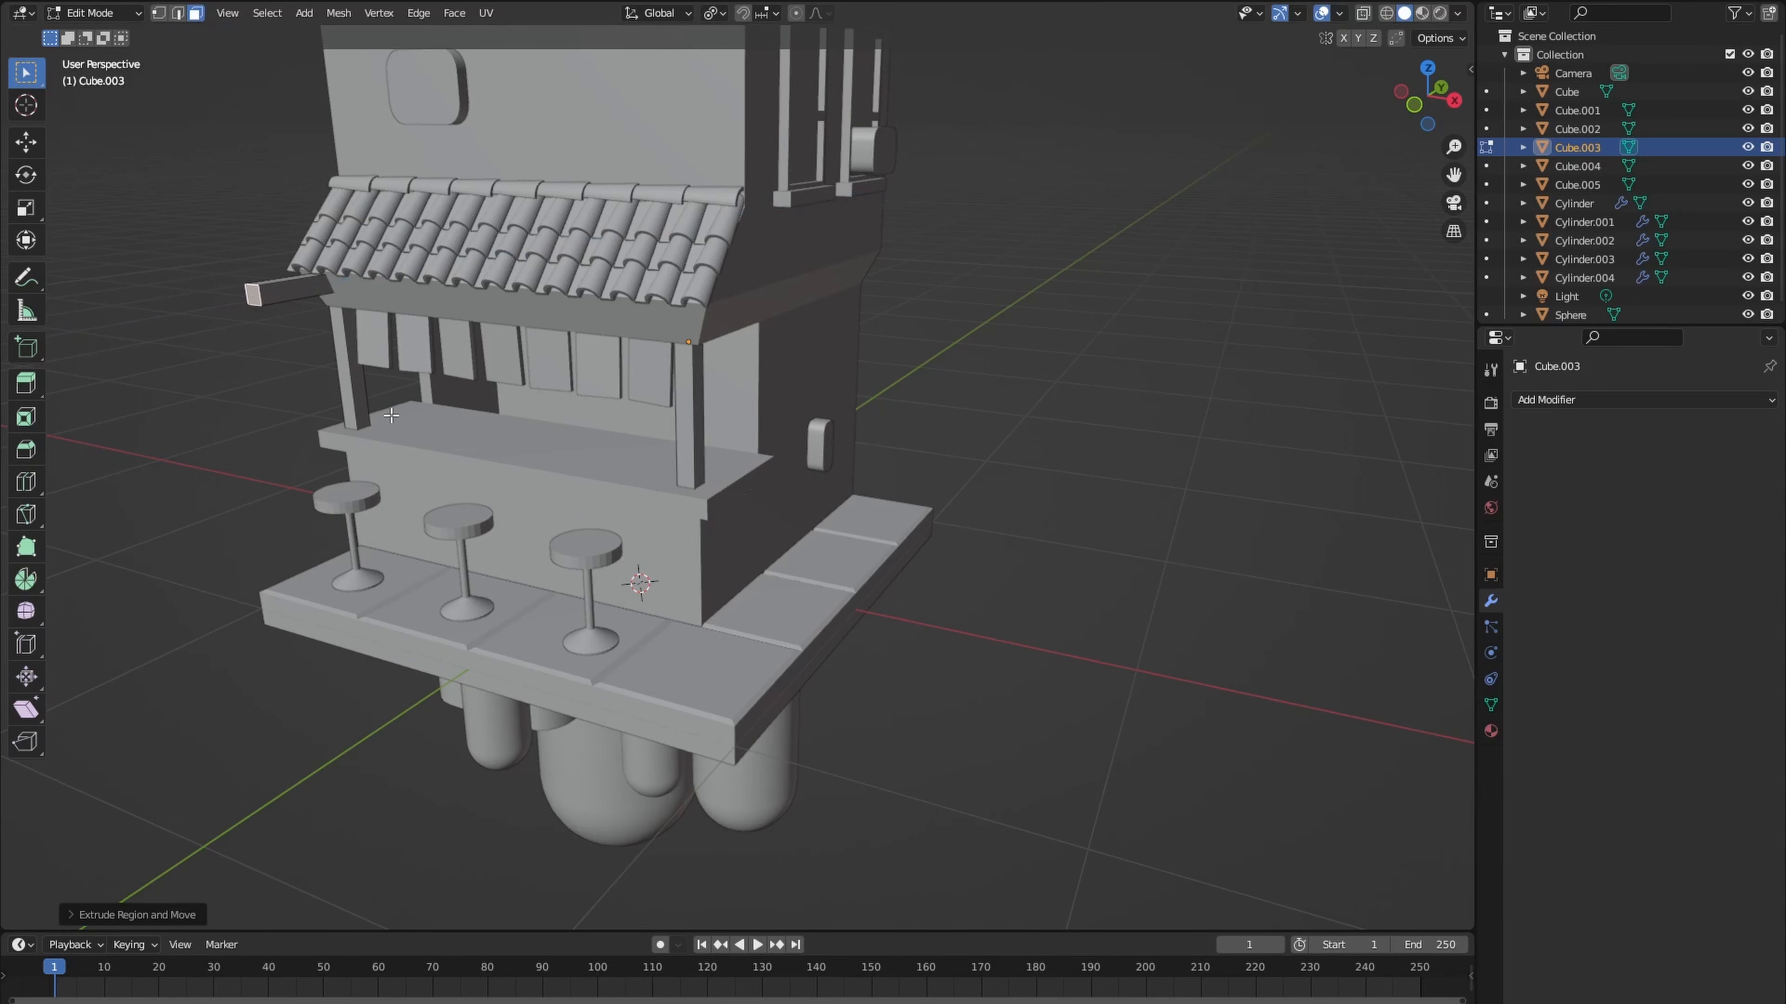
- Duplicate the right front post, lower the copy along Z below the base slab and shift it along X
{"action": "key", "text": "l"}
{"action": "middle_click_drag", "start_coordinate": [693, 438], "coordinate": [779, 415]}
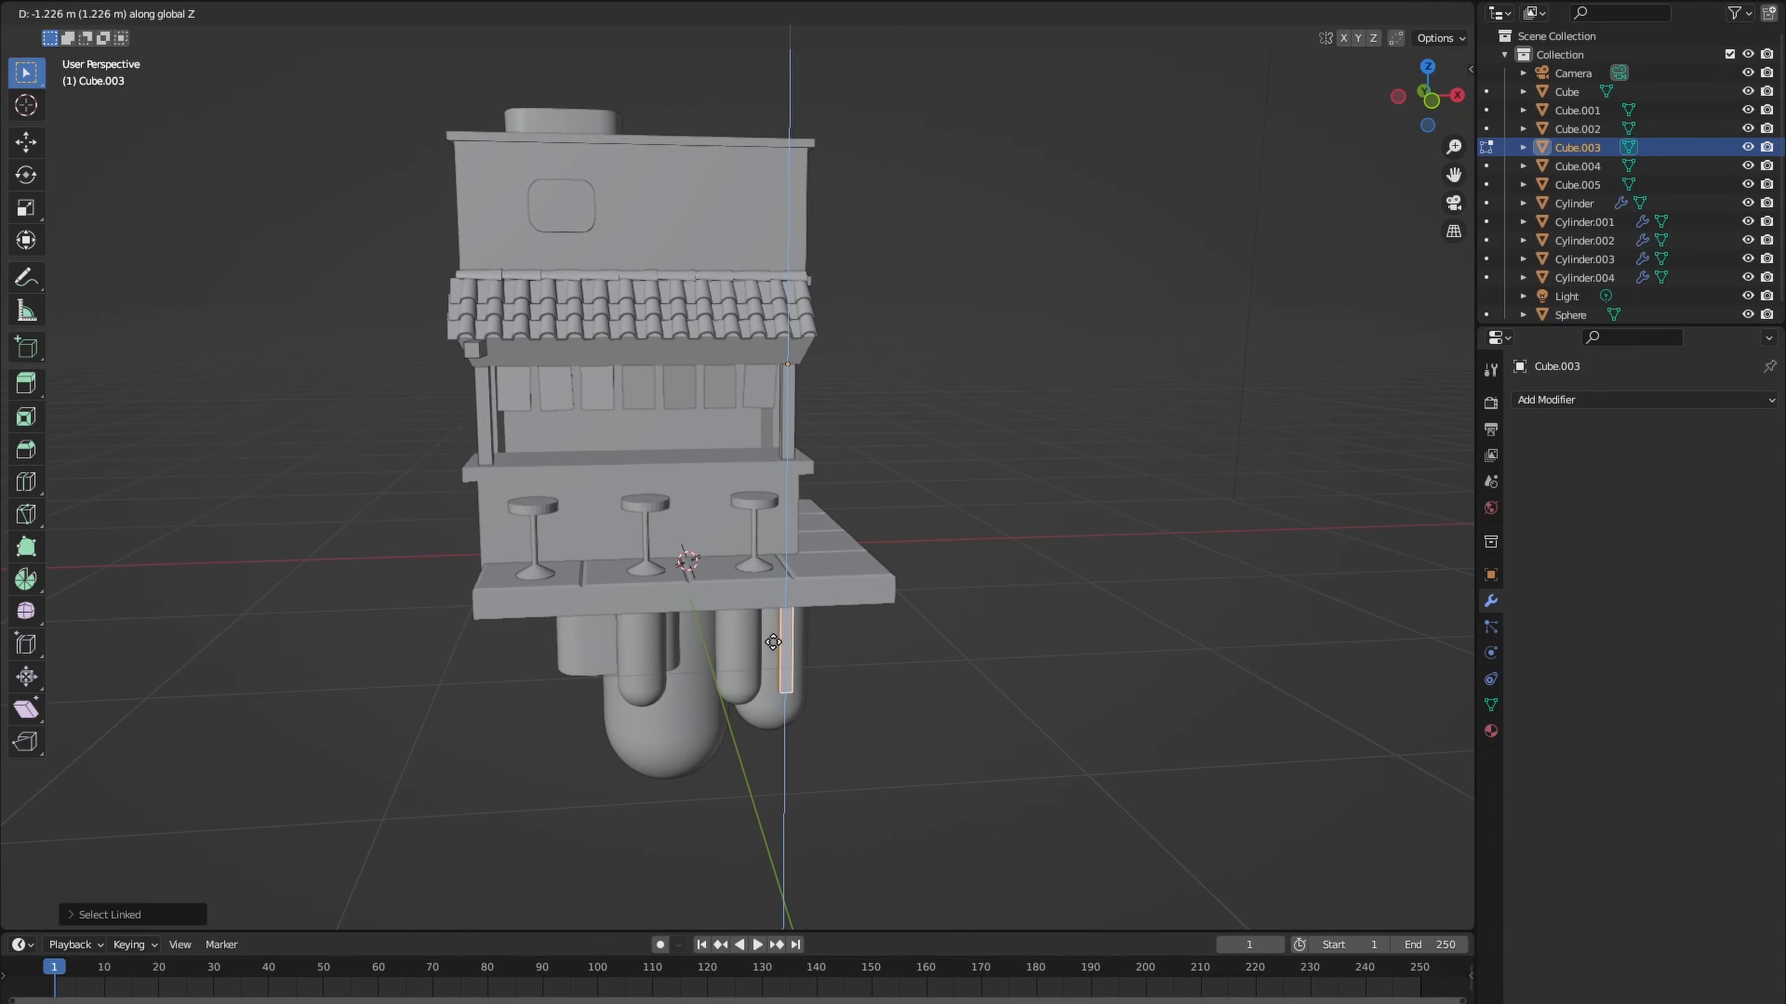
{"action": "left_click", "coordinate": [810, 623]}
{"action": "key", "text": "g"}
{"action": "key", "text": "x"}
{"action": "left_click", "coordinate": [546, 604]}
{"action": "middle_click_drag", "start_coordinate": [547, 603], "coordinate": [460, 602]}
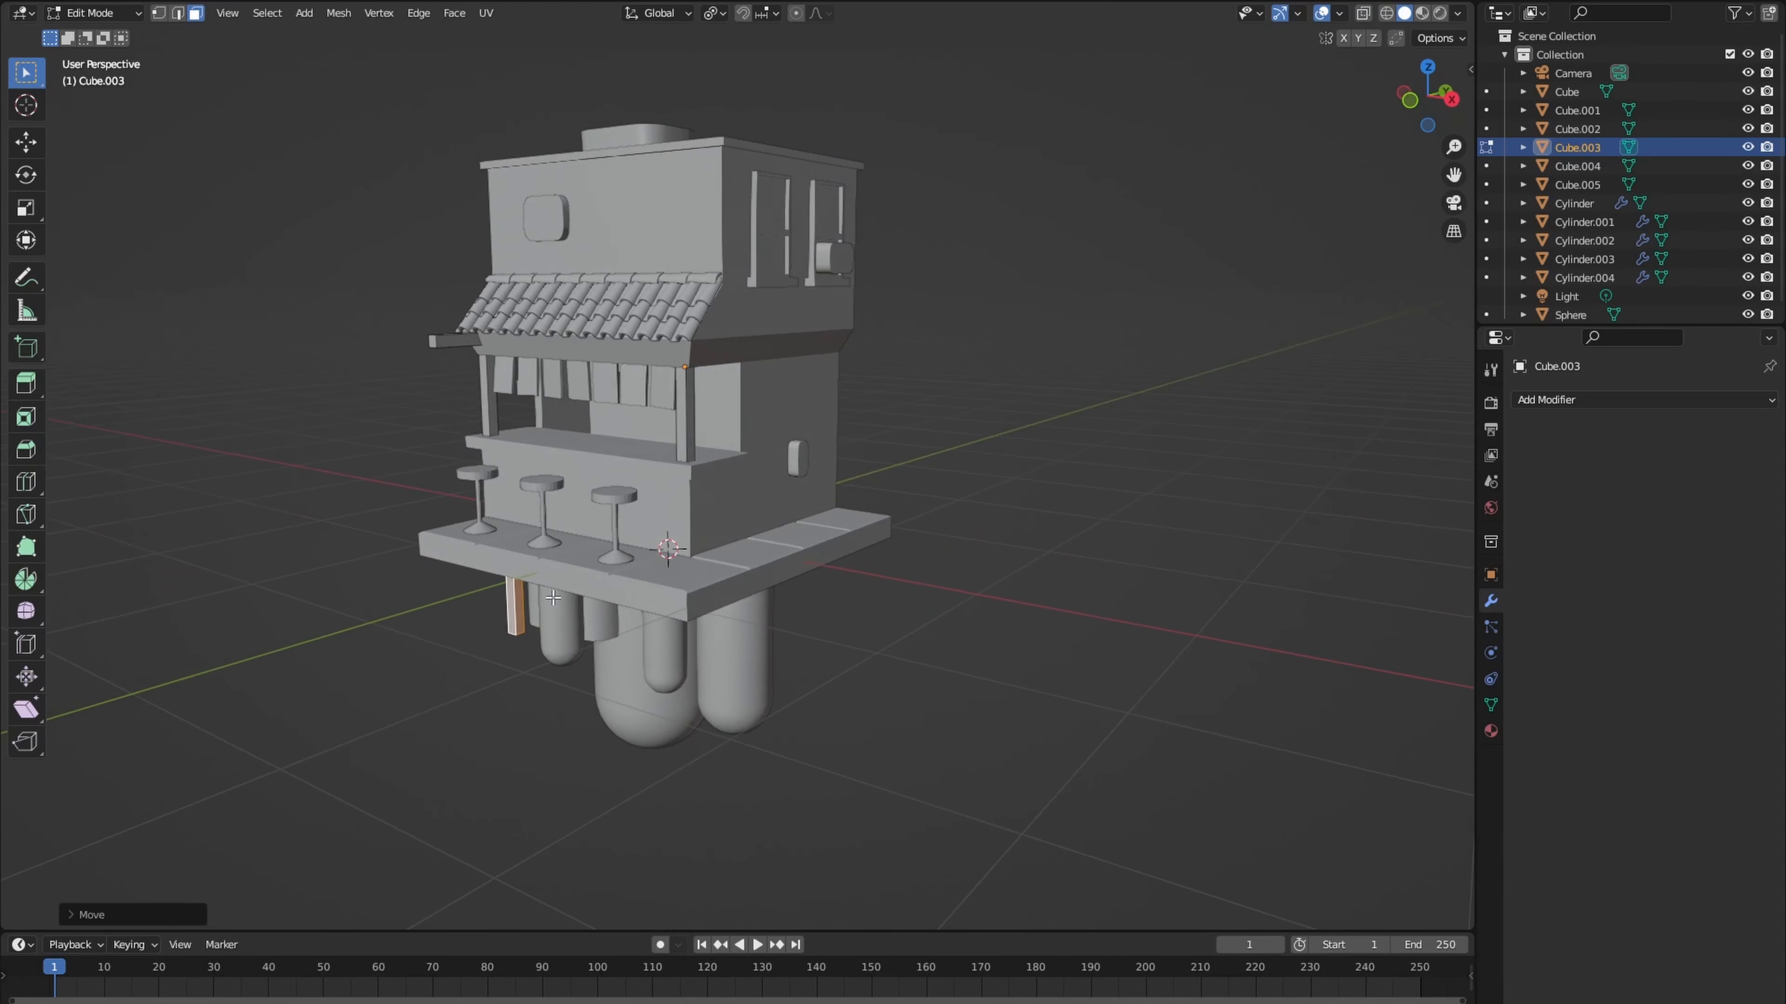
- Adjust the copied post along X and Y so it stands as a leg under the slab's front left corner
{"action": "key", "text": "g"}
{"action": "key", "text": "x"}
{"action": "left_click", "coordinate": [555, 591]}
{"action": "scroll", "coordinate": [565, 586], "scroll_direction": "down", "scroll_amount": 2}
{"action": "key", "text": "g"}
{"action": "key", "text": "x"}
{"action": "middle_click_drag", "start_coordinate": [566, 586], "coordinate": [603, 517]}
{"action": "left_click", "coordinate": [705, 505]}
{"action": "key", "text": "g"}
{"action": "key", "text": "x"}
{"action": "key", "text": "y"}
{"action": "left_click", "coordinate": [555, 556]}
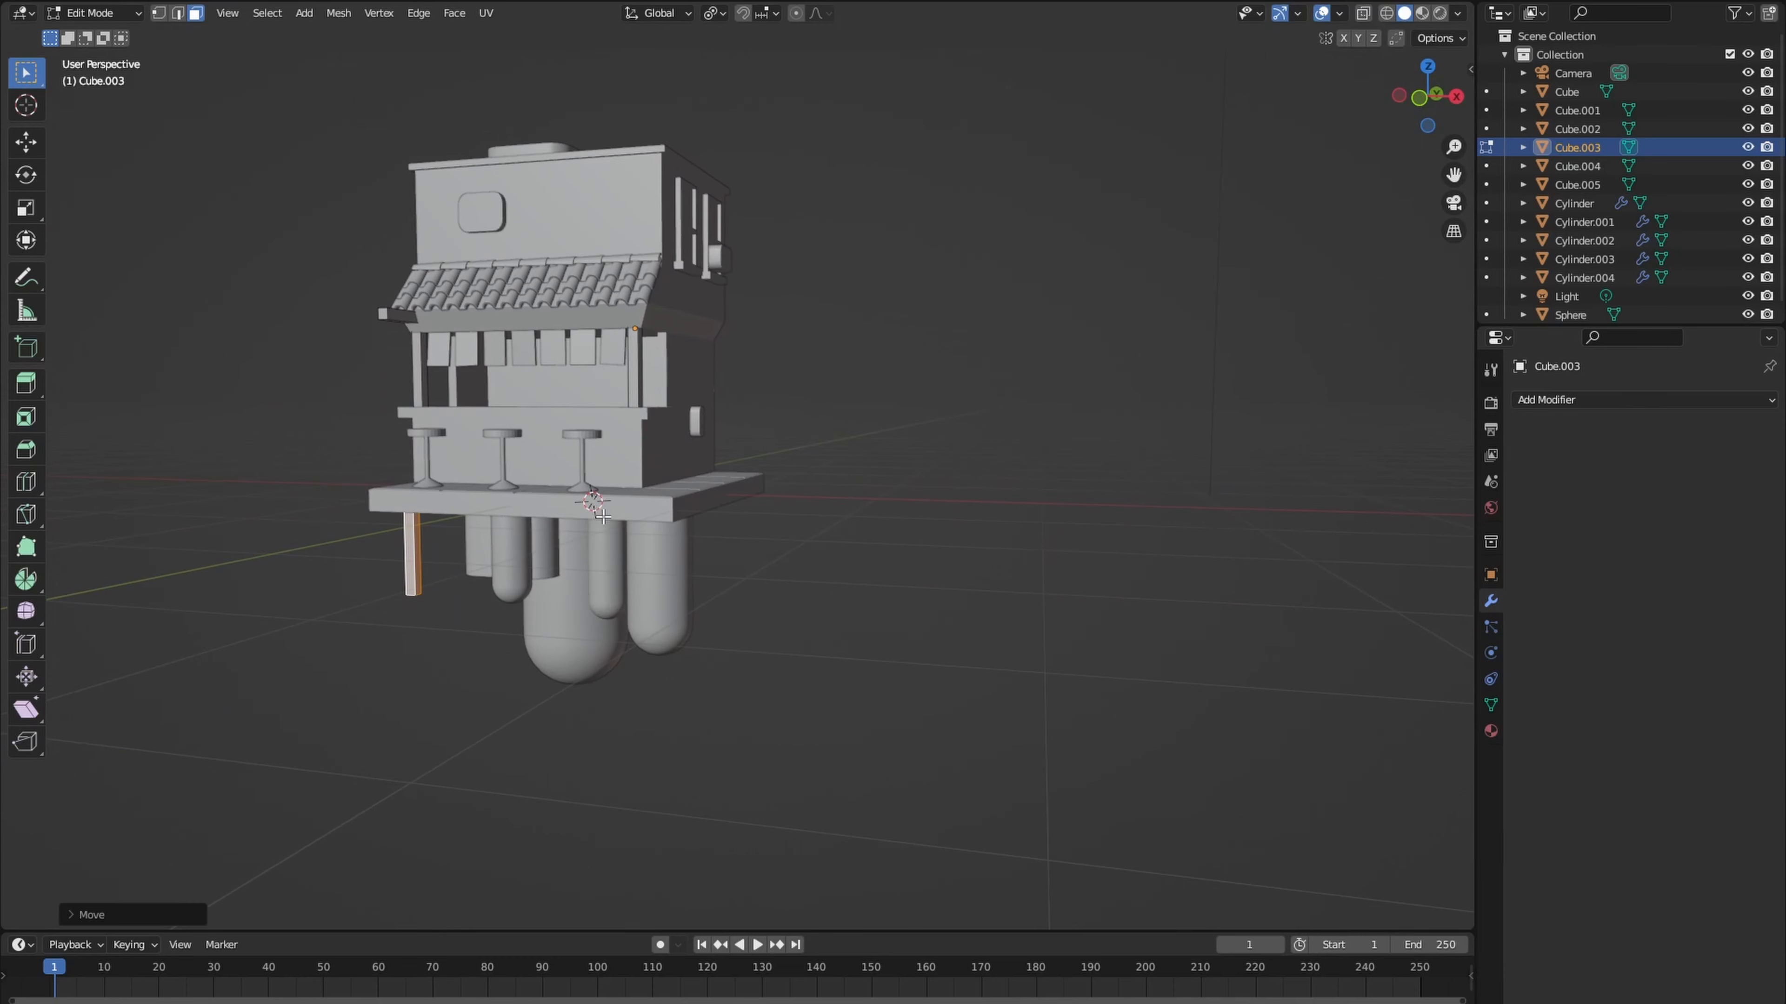
- Duplicate the leg about 1.1 m toward the middle of the slab and stretch the copy along Z
{"action": "key", "text": "g"}
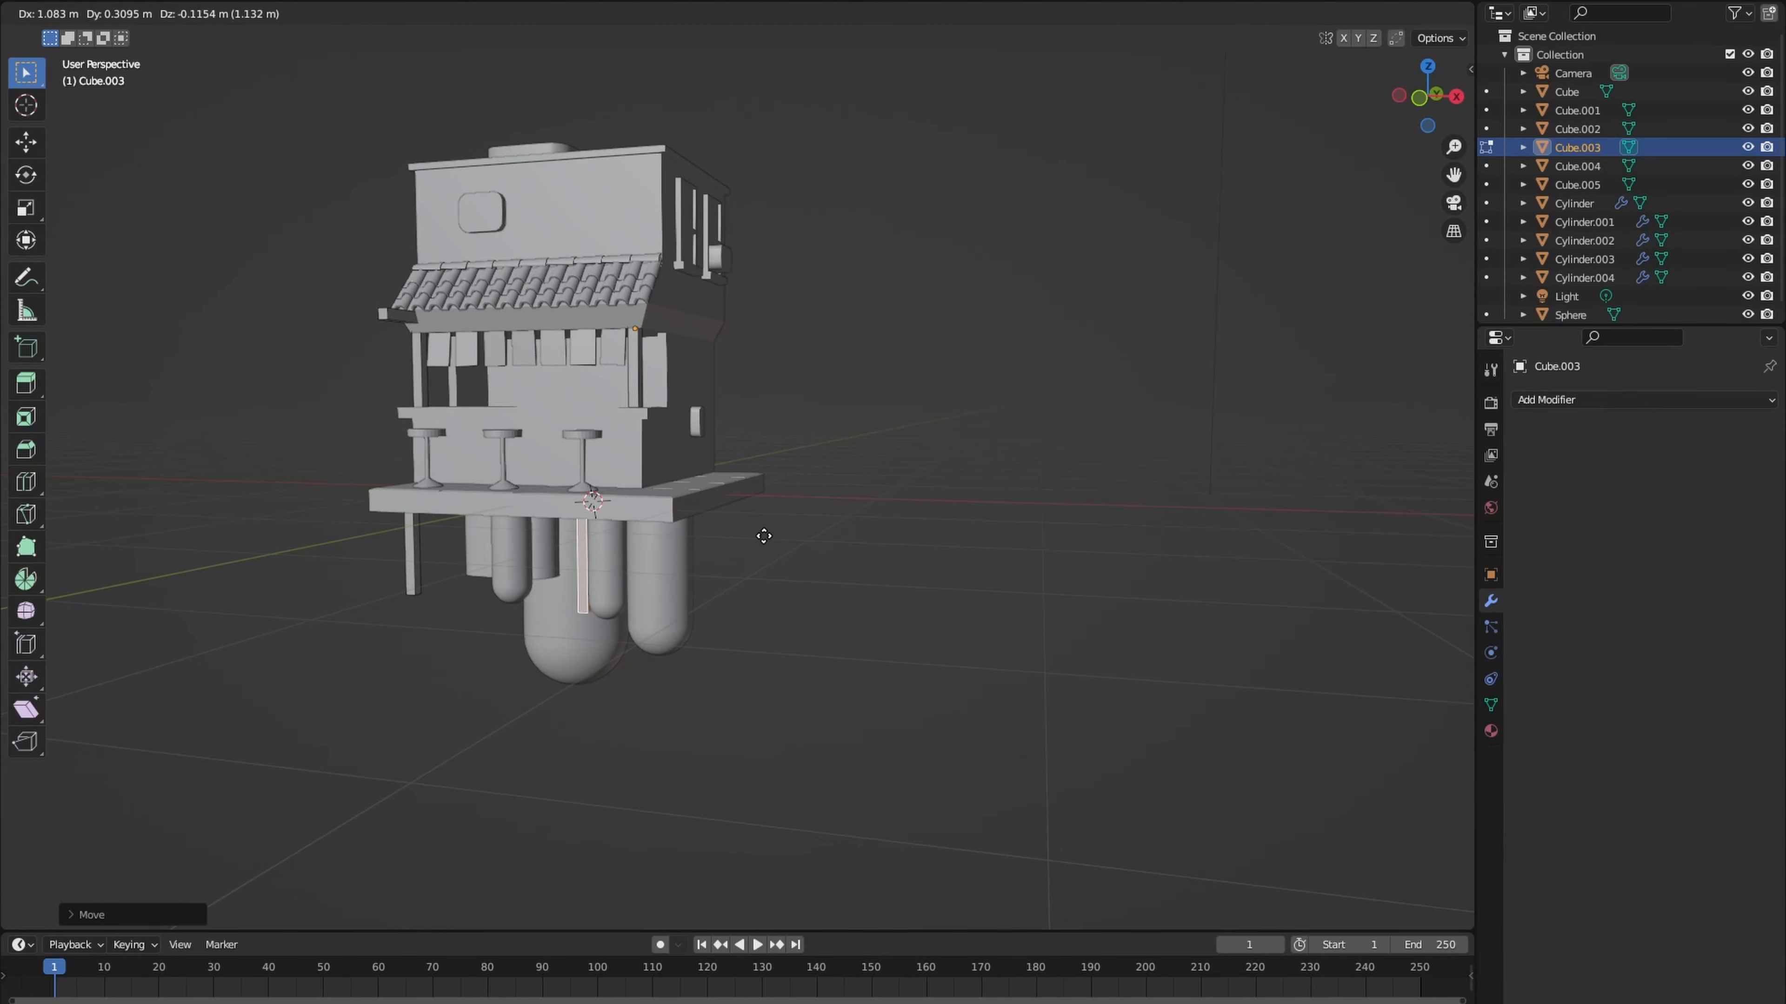
{"action": "left_click", "coordinate": [763, 536]}
{"action": "middle_click_drag", "start_coordinate": [762, 536], "coordinate": [742, 471]}
{"action": "key", "text": "s"}
{"action": "key", "text": "z"}
{"action": "left_click", "coordinate": [973, 581]}
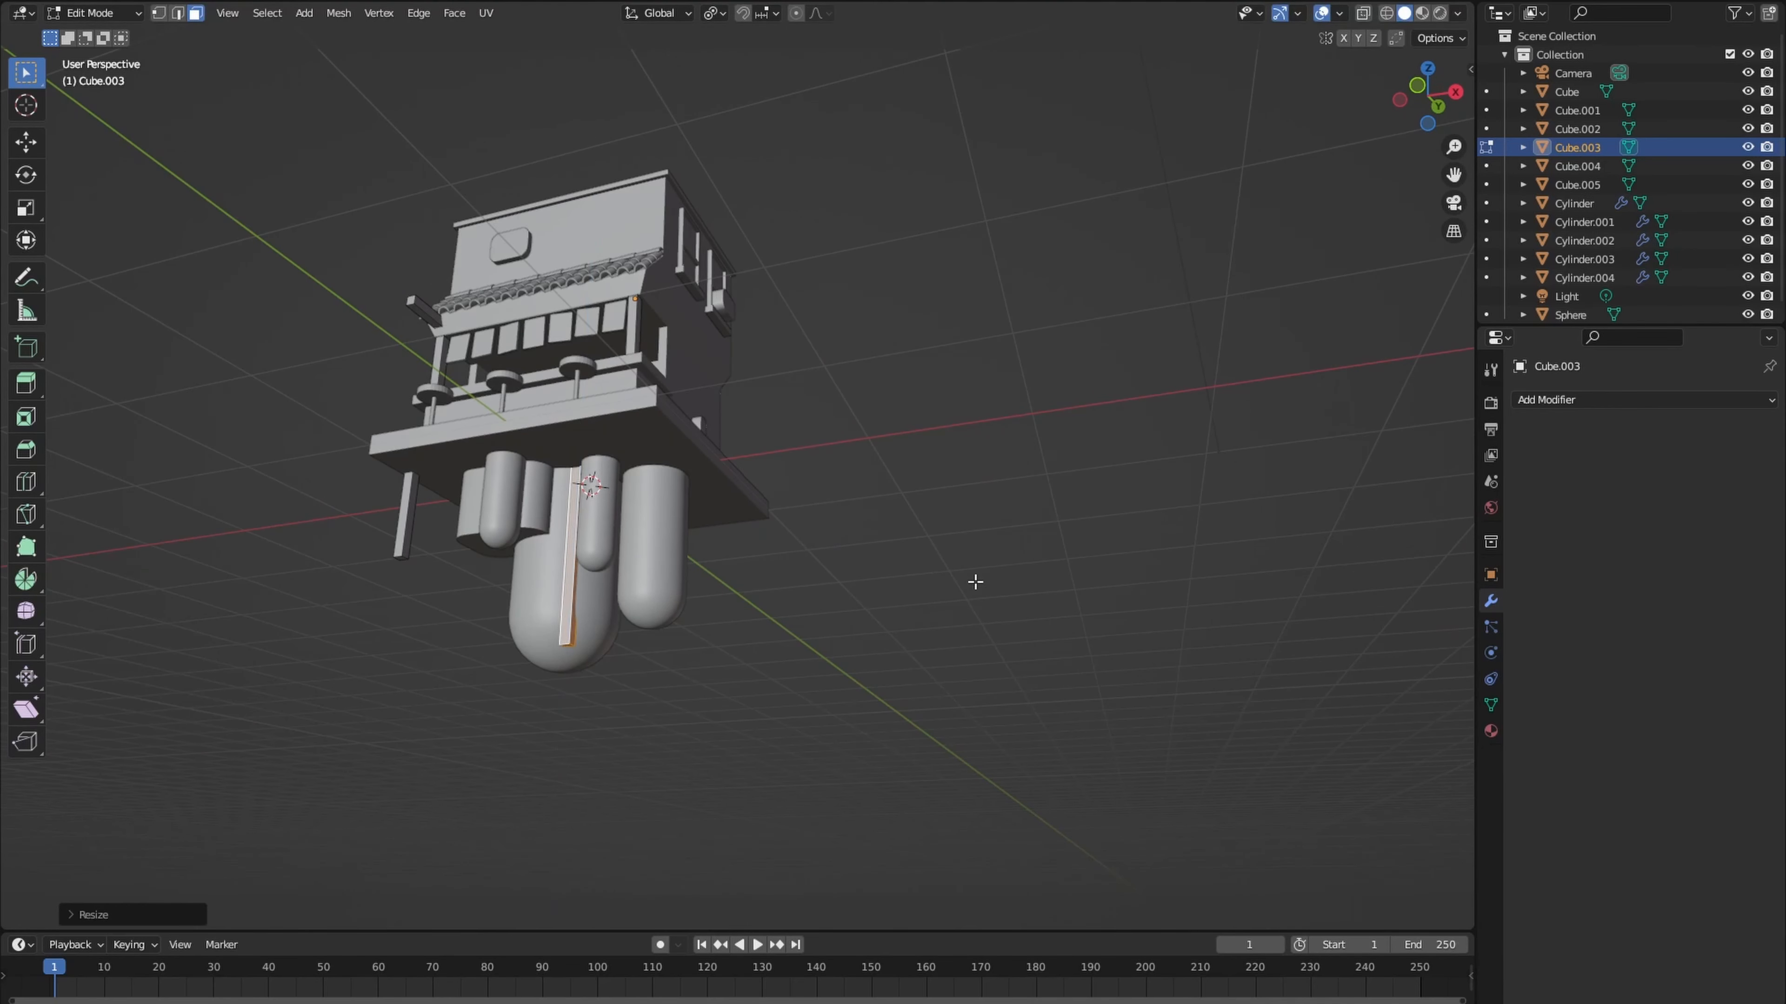
- Lengthen the stretched post further along Z and lower it so it reaches below the large capsule
{"action": "key", "text": "g"}
{"action": "key", "text": "z"}
{"action": "left_click", "coordinate": [954, 641]}
{"action": "middle_click_drag", "start_coordinate": [765, 582], "coordinate": [668, 570]}
{"action": "key", "text": "s"}
{"action": "key", "text": "z"}
{"action": "left_click", "coordinate": [793, 679]}
{"action": "key", "text": "g"}
{"action": "key", "text": "z"}
{"action": "left_click", "coordinate": [769, 666]}
- Scale the long post's cross-section to be slightly thinner
{"action": "scroll", "coordinate": [722, 665], "scroll_direction": "up", "scroll_amount": 3}
{"action": "scroll", "coordinate": [693, 526], "scroll_direction": "up", "scroll_amount": 5}
{"action": "key", "text": "s"}
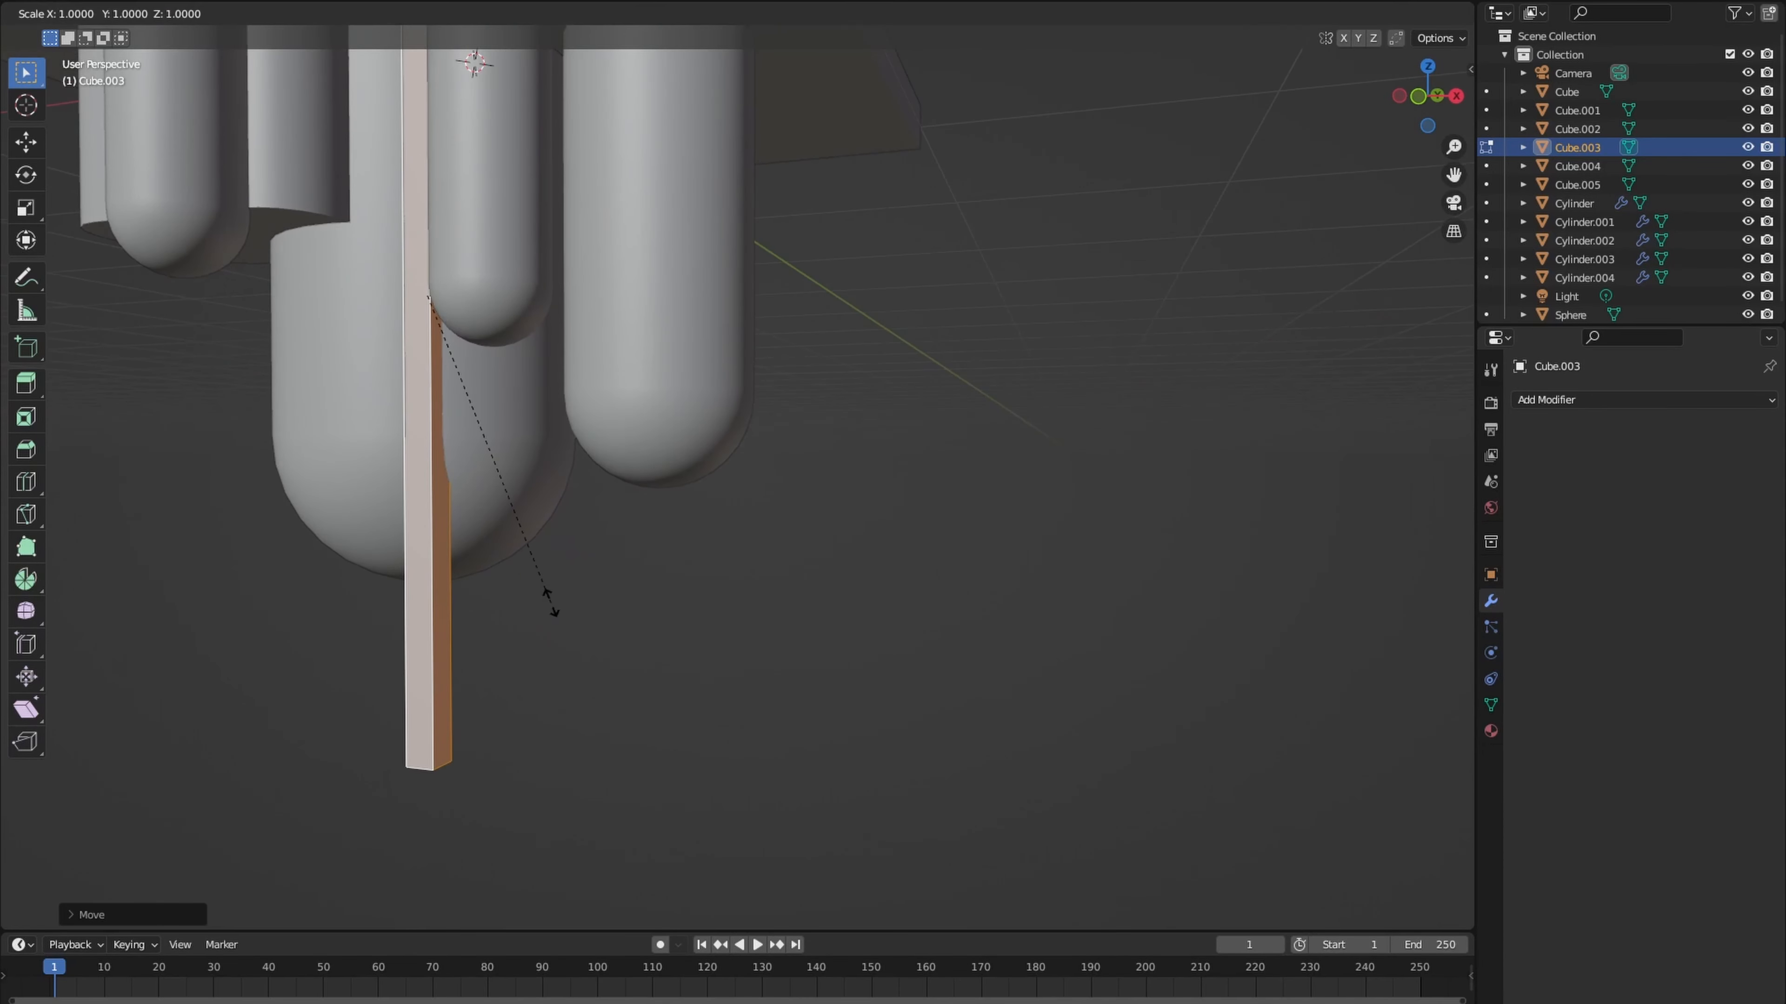
{"action": "left_click", "coordinate": [410, 339]}
{"action": "scroll", "coordinate": [491, 491], "scroll_direction": "down", "scroll_amount": 3}
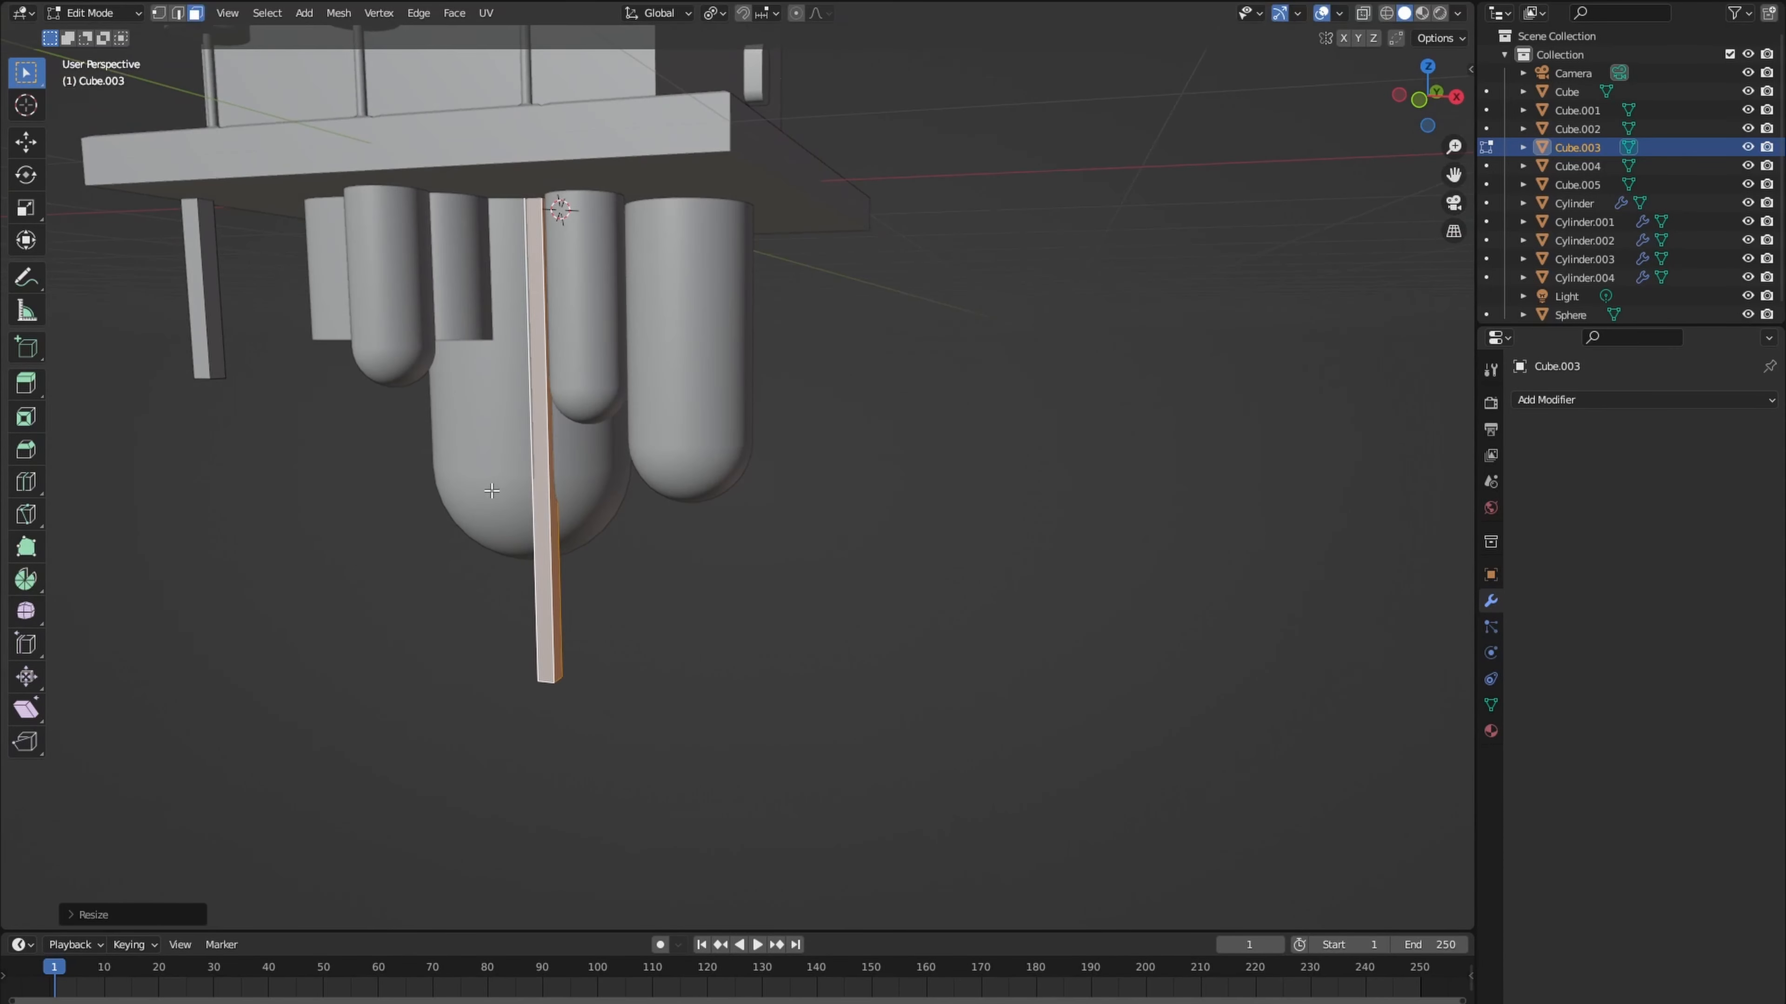
- Cut evenly spaced edge loops across the long post and bevel them into narrow bands
{"action": "left_click", "coordinate": [538, 507]}
{"action": "left_click", "coordinate": [528, 581]}
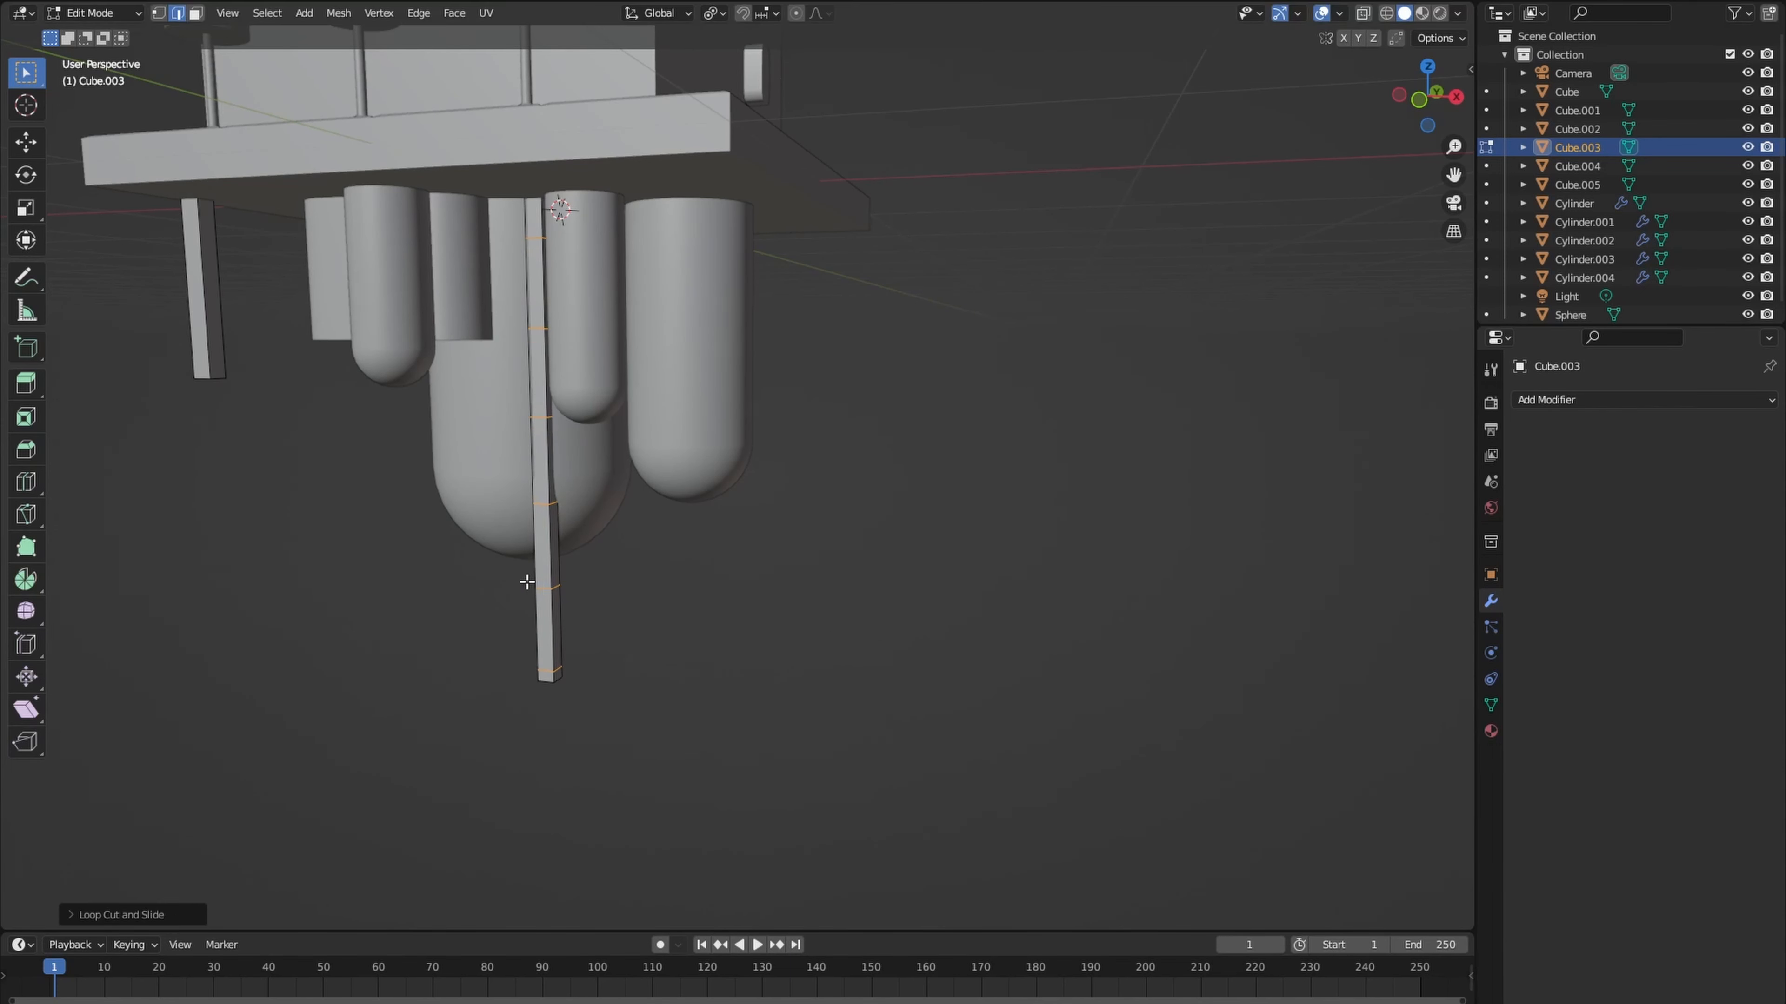
{"action": "left_click", "coordinate": [577, 593]}
{"action": "middle_click_drag", "start_coordinate": [577, 592], "coordinate": [539, 626]}
{"action": "left_click", "coordinate": [540, 632]}
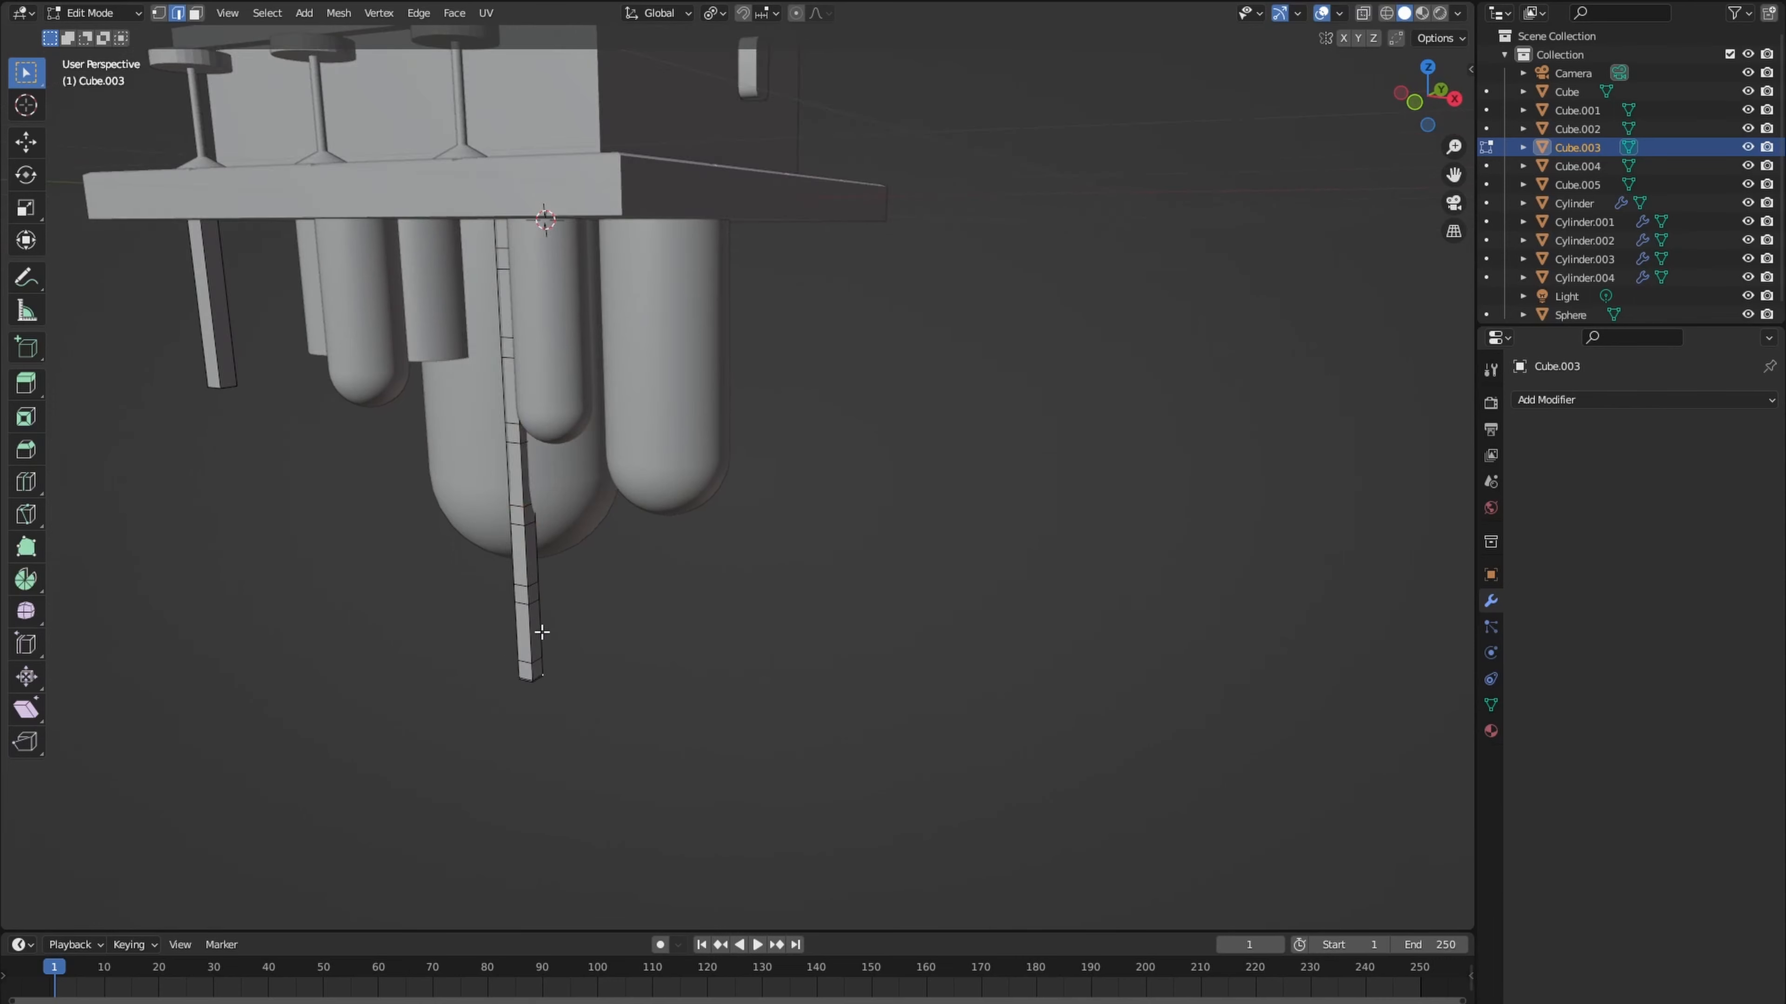
- Select the narrow band faces on one side of the post and extrude them outward into ladder rungs
{"action": "key", "text": "3"}
{"action": "scroll", "coordinate": [499, 711], "scroll_direction": "up", "scroll_amount": 1}
{"action": "left_click", "coordinate": [478, 525], "text": "shift"}
{"action": "left_click", "coordinate": [470, 427], "text": "shift"}
{"action": "middle_click_drag", "start_coordinate": [471, 429], "coordinate": [750, 626]}
{"action": "scroll", "coordinate": [555, 588], "scroll_direction": "down", "scroll_amount": 2}
{"action": "key", "text": "e"}
{"action": "left_click", "coordinate": [625, 612]}
- Rotate the half ladder about Z and move it between the capsules beneath the base slab
{"action": "key", "text": "r"}
{"action": "key", "text": "z"}
{"action": "left_click", "coordinate": [622, 600]}
{"action": "scroll", "coordinate": [611, 591], "scroll_direction": "down", "scroll_amount": 4}
{"action": "scroll", "coordinate": [585, 559], "scroll_direction": "down", "scroll_amount": 2}
{"action": "key", "text": "r"}
{"action": "key", "text": "z"}
{"action": "left_click", "coordinate": [668, 568]}
{"action": "key", "text": "g"}
{"action": "left_click", "coordinate": [688, 562]}
- Duplicate the half ladder, place the copy toward the slab's left front area and rotate it about Z
{"action": "scroll", "coordinate": [744, 565], "scroll_direction": "up", "scroll_amount": 2}
{"action": "key", "text": "KP_7"}
{"action": "key", "text": "ctrl+KP_7"}
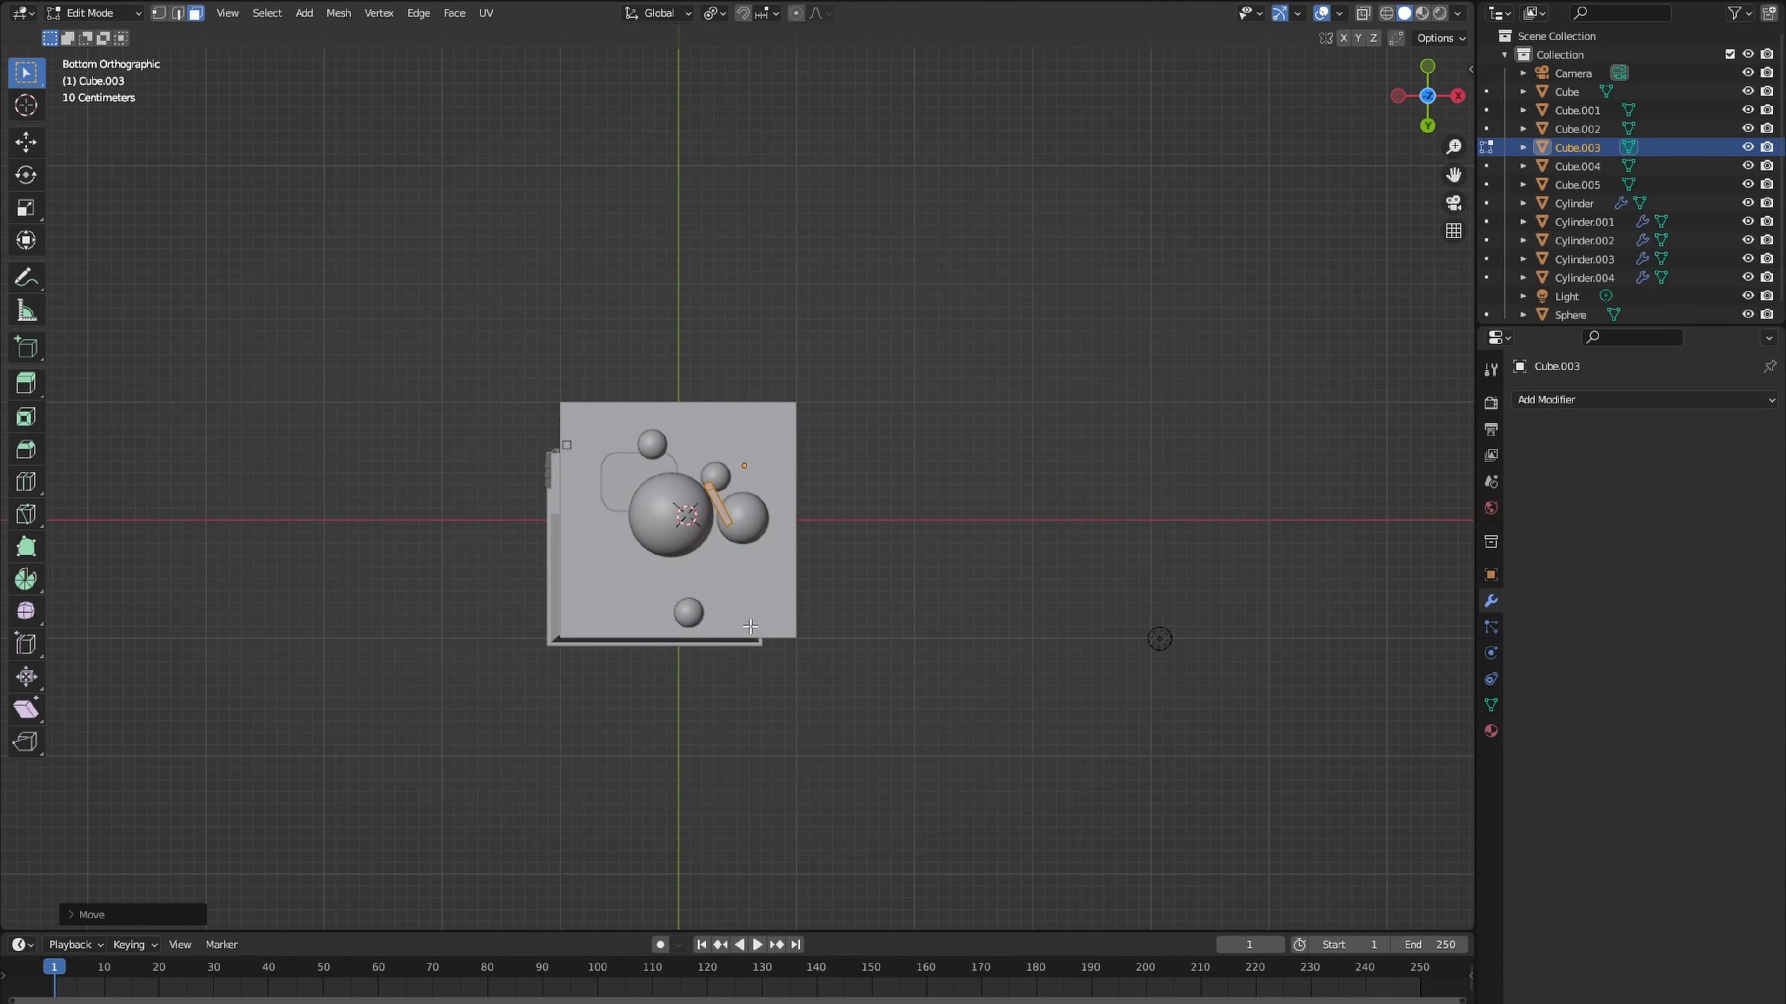
{"action": "key", "text": "shift+d"}
{"action": "left_click", "coordinate": [666, 392]}
{"action": "middle_click_drag", "start_coordinate": [666, 392], "coordinate": [592, 669]}
{"action": "key", "text": "r"}
{"action": "key", "text": "z"}
{"action": "left_click", "coordinate": [610, 472]}
- Raise the ladder copy along Z and shift it in beside the capsules
{"action": "key", "text": "g"}
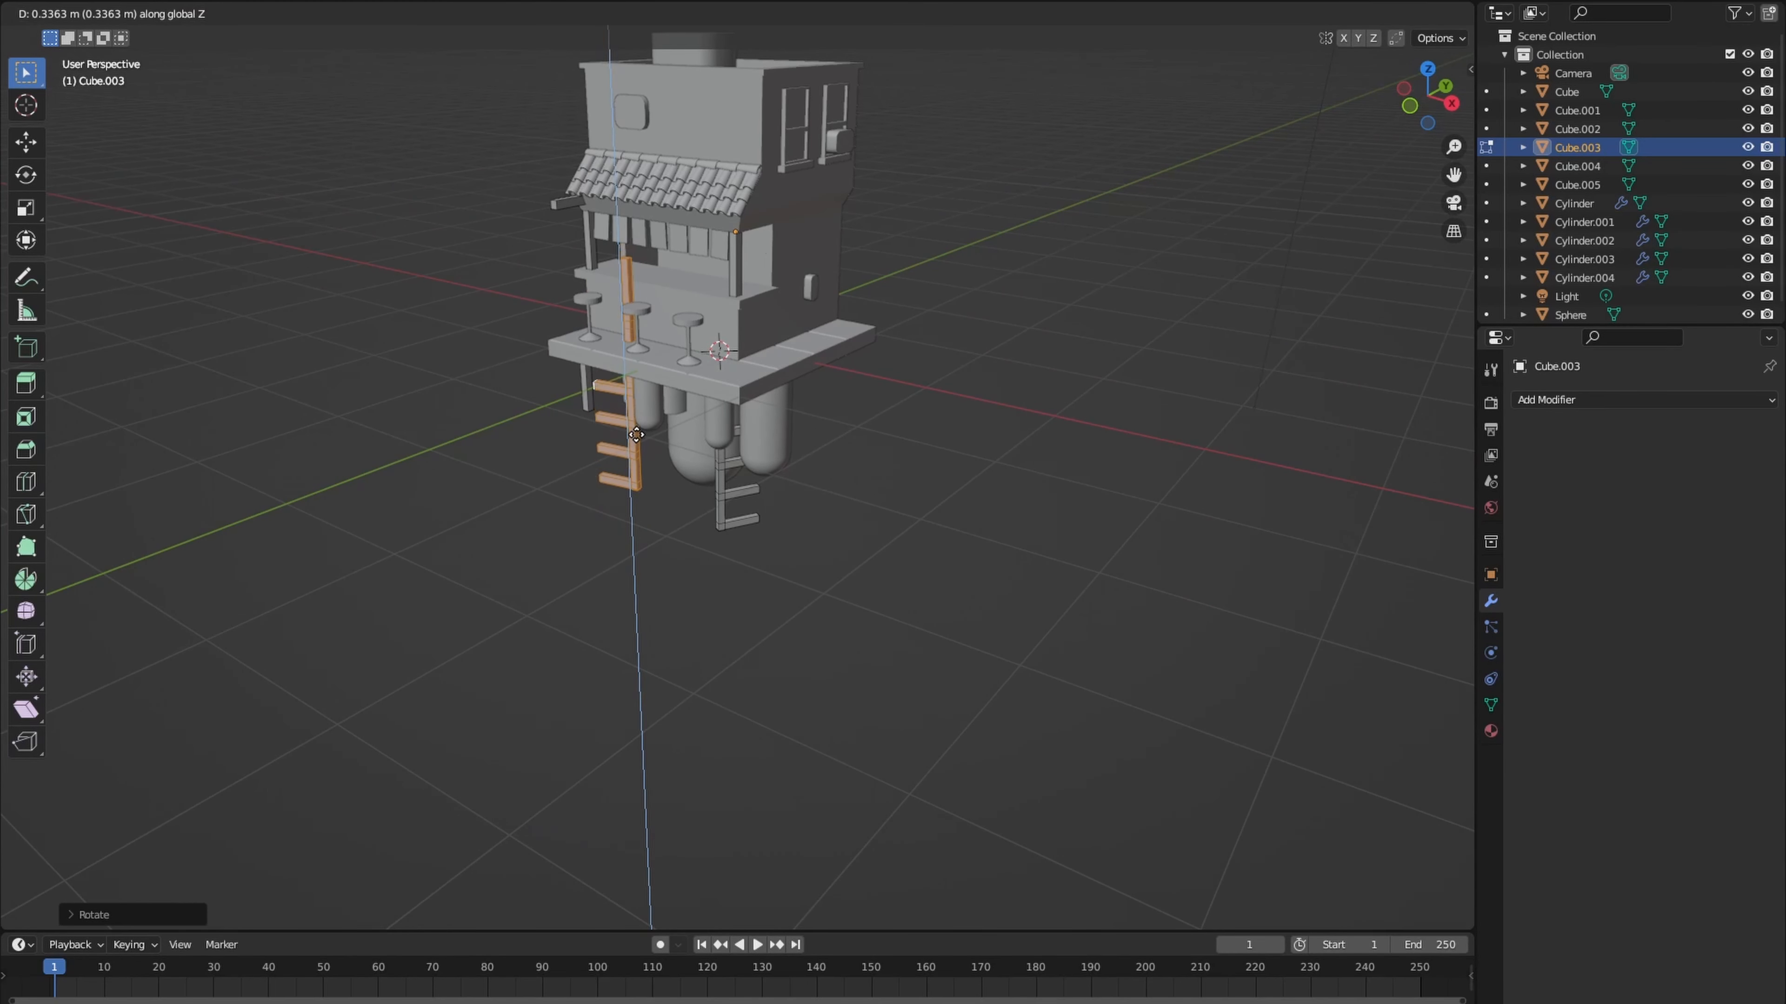
{"action": "left_click", "coordinate": [637, 448]}
{"action": "key", "text": "g"}
{"action": "left_click", "coordinate": [670, 438]}
- Delete the selected geometry at the lower end of the ladder copy's post
{"action": "scroll", "coordinate": [670, 436], "scroll_direction": "up", "scroll_amount": 3}
{"action": "middle_click_drag", "start_coordinate": [664, 422], "coordinate": [665, 502], "text": "shift"}
{"action": "left_click", "coordinate": [664, 486]}
{"action": "key", "text": "x"}
{"action": "left_click", "coordinate": [660, 479]}
{"action": "scroll", "coordinate": [716, 535], "scroll_direction": "down", "scroll_amount": 6}
{"action": "scroll", "coordinate": [717, 535], "scroll_direction": "up", "scroll_amount": 6}
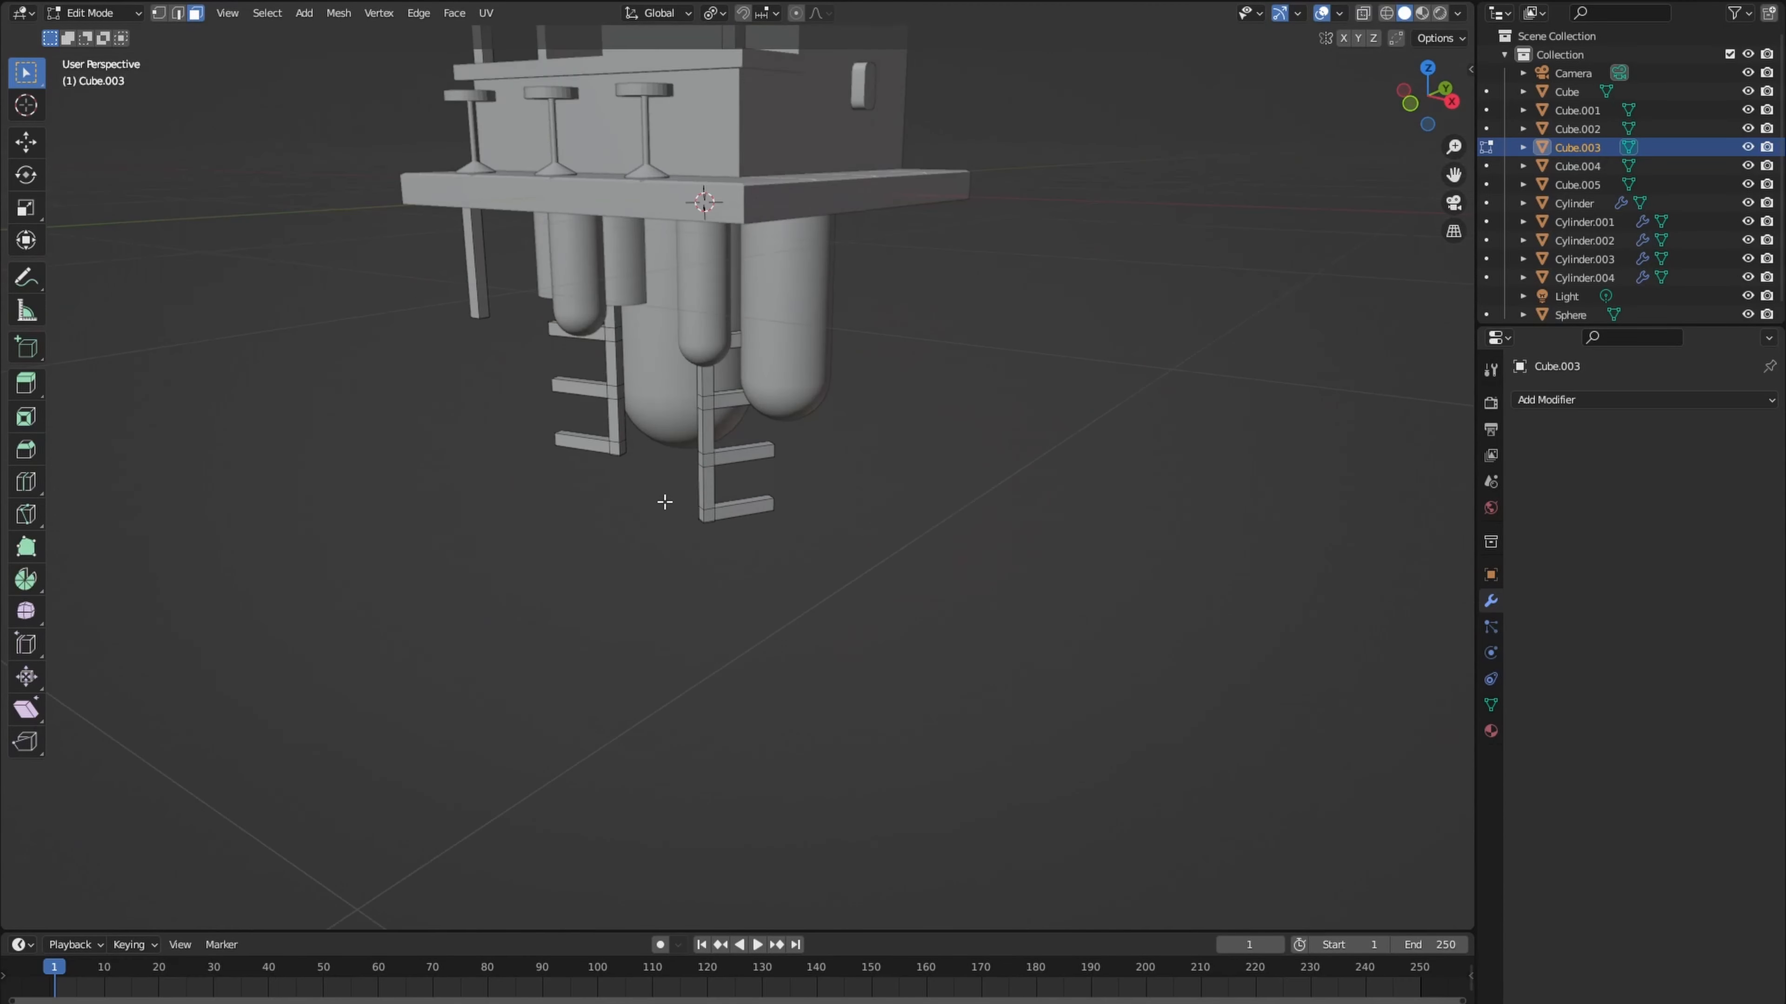
- Select the outer end face of the ladder copy's lowest rung
{"action": "mouse_move", "coordinate": [492, 505]}
{"action": "middle_mouse_down"}
{"action": "mouse_move", "coordinate": [598, 502]}
{"action": "mouse_move", "coordinate": [495, 538]}
{"action": "middle_mouse_up"}
{"action": "left_click", "coordinate": [541, 512]}
{"action": "key", "text": "g"}
{"action": "key", "text": "g"}
{"action": "right_click", "coordinate": [564, 527]}
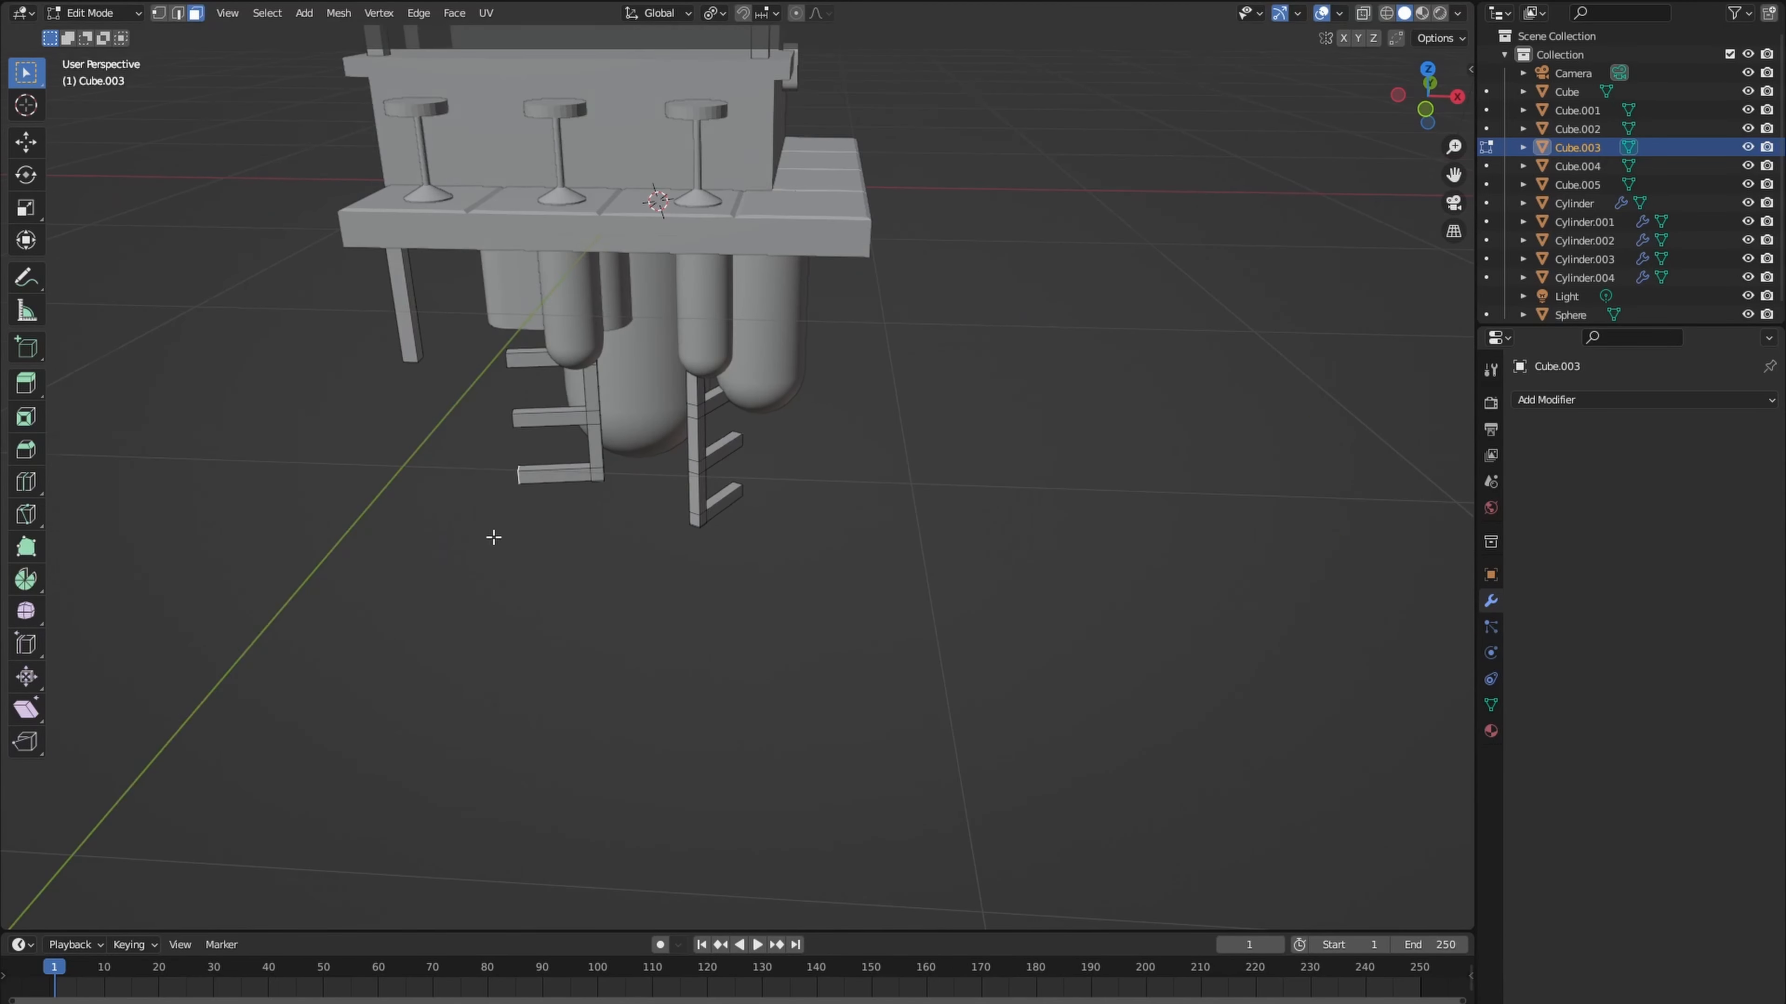
{"action": "key", "text": "g"}
{"action": "right_click", "coordinate": [437, 535]}
- Lengthen the lowest rung by moving its end face outward in the bottom view, and extrude a short end block
{"action": "key", "text": "KP_7"}
{"action": "key", "text": "KP_9"}
{"action": "key", "text": "g"}
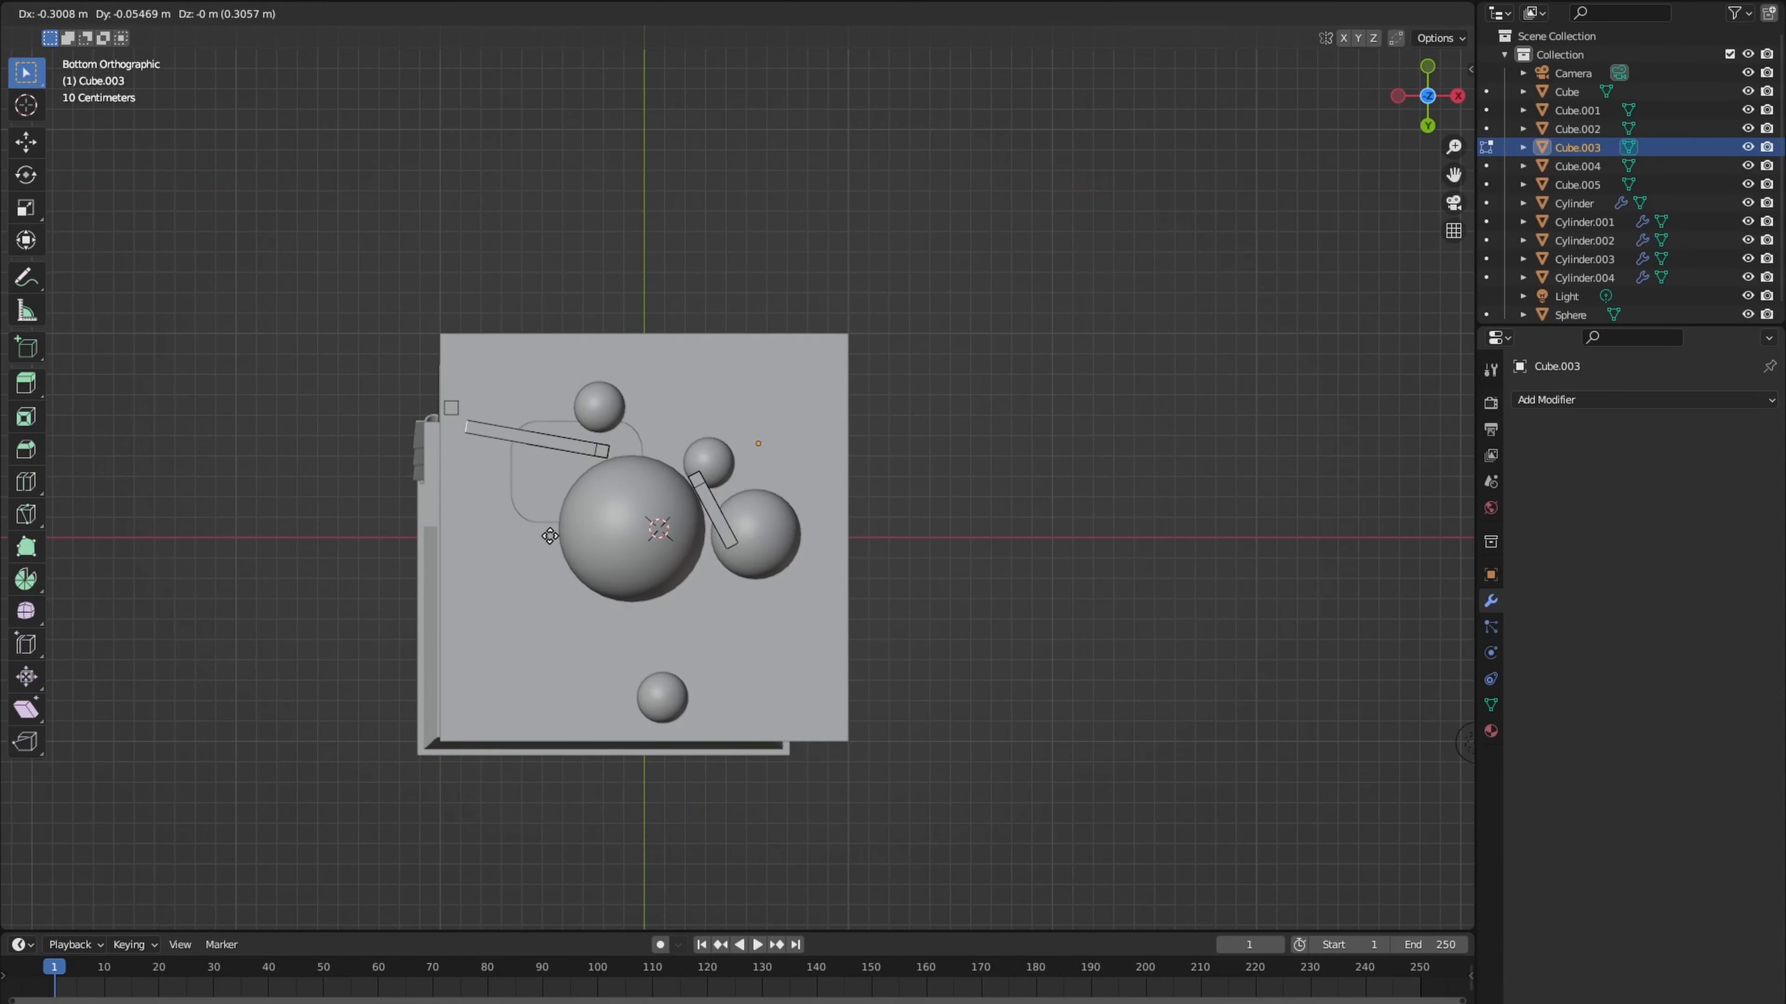
{"action": "left_click", "coordinate": [549, 535]}
{"action": "key", "text": "e"}
{"action": "left_click", "coordinate": [540, 531]}
{"action": "middle_click_drag", "start_coordinate": [540, 532], "coordinate": [516, 763]}
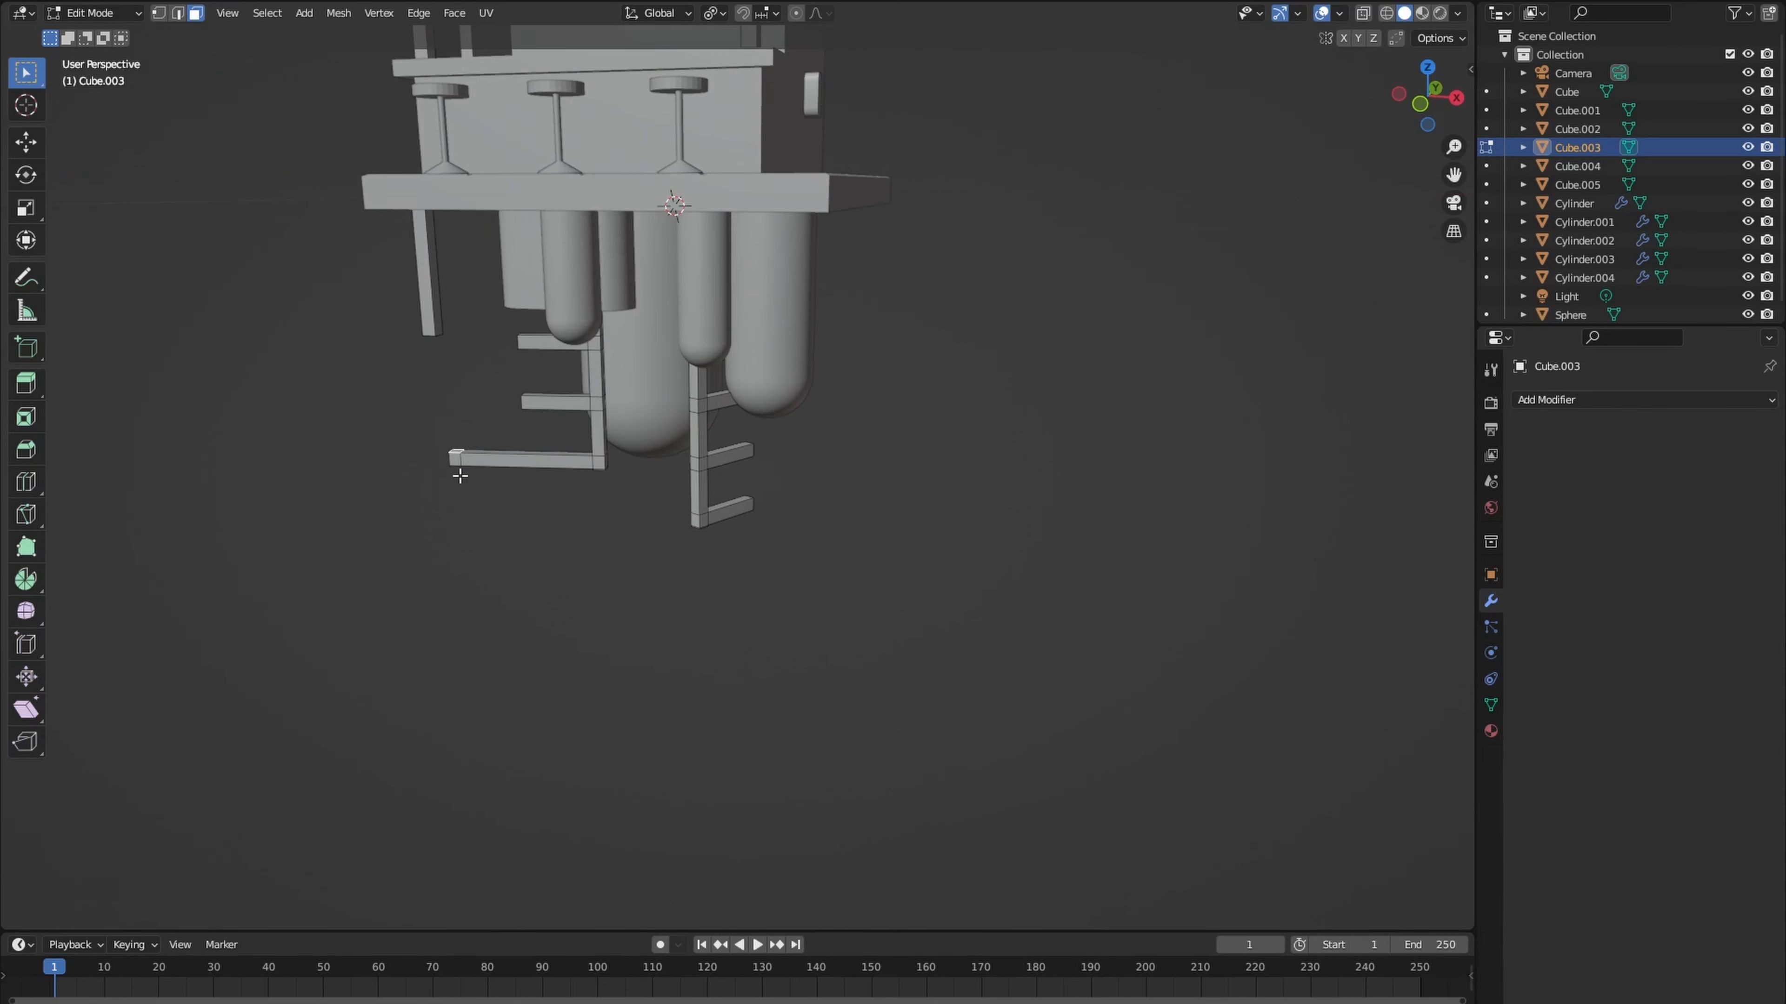
- Extrude the upper and lower faces of the rung's end block along their normals into a short vertical rail
{"action": "middle_click_drag", "start_coordinate": [458, 475], "coordinate": [415, 497]}
{"action": "scroll", "coordinate": [347, 571], "scroll_direction": "up", "scroll_amount": 3}
{"action": "key", "text": "alt+e"}
{"action": "left_click", "coordinate": [340, 603]}
{"action": "left_click", "coordinate": [395, 554]}
{"action": "scroll", "coordinate": [394, 554], "scroll_direction": "down", "scroll_amount": 5}
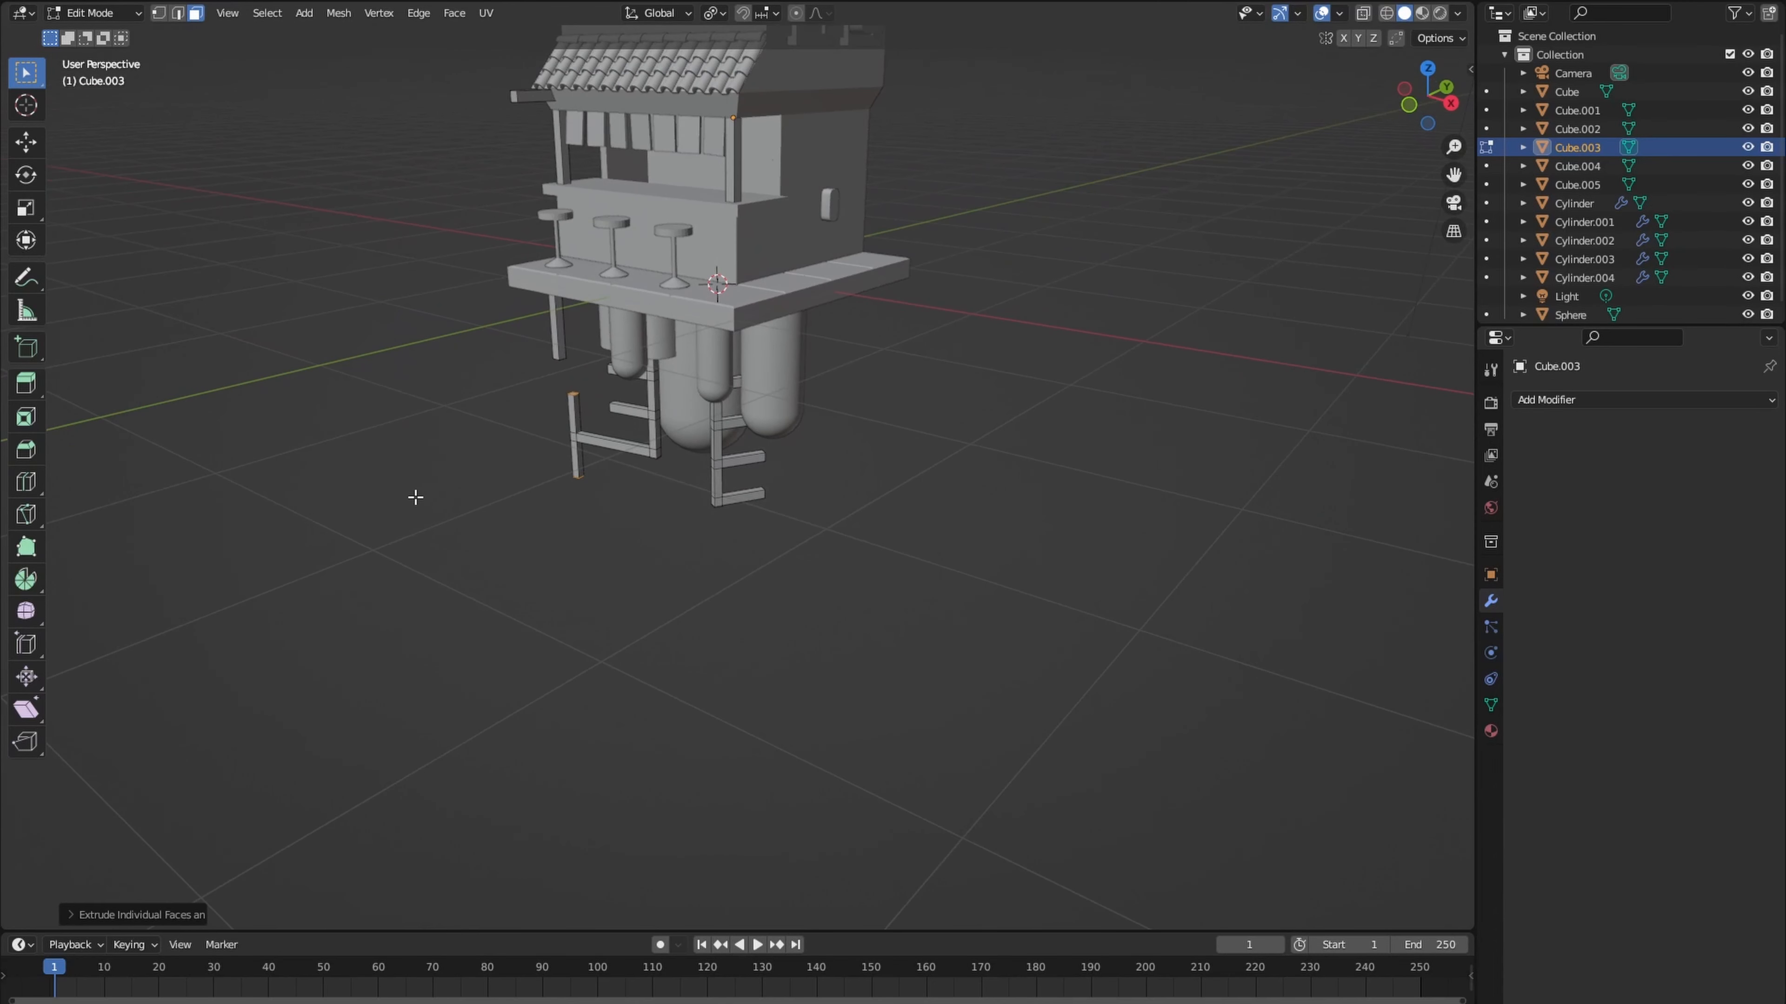
- Select the whole ladder copy, rotate it about -10° around Z and adjust its position under the slab
{"action": "key", "text": "g"}
{"action": "left_click", "coordinate": [651, 414]}
{"action": "key", "text": "r"}
{"action": "key", "text": "z"}
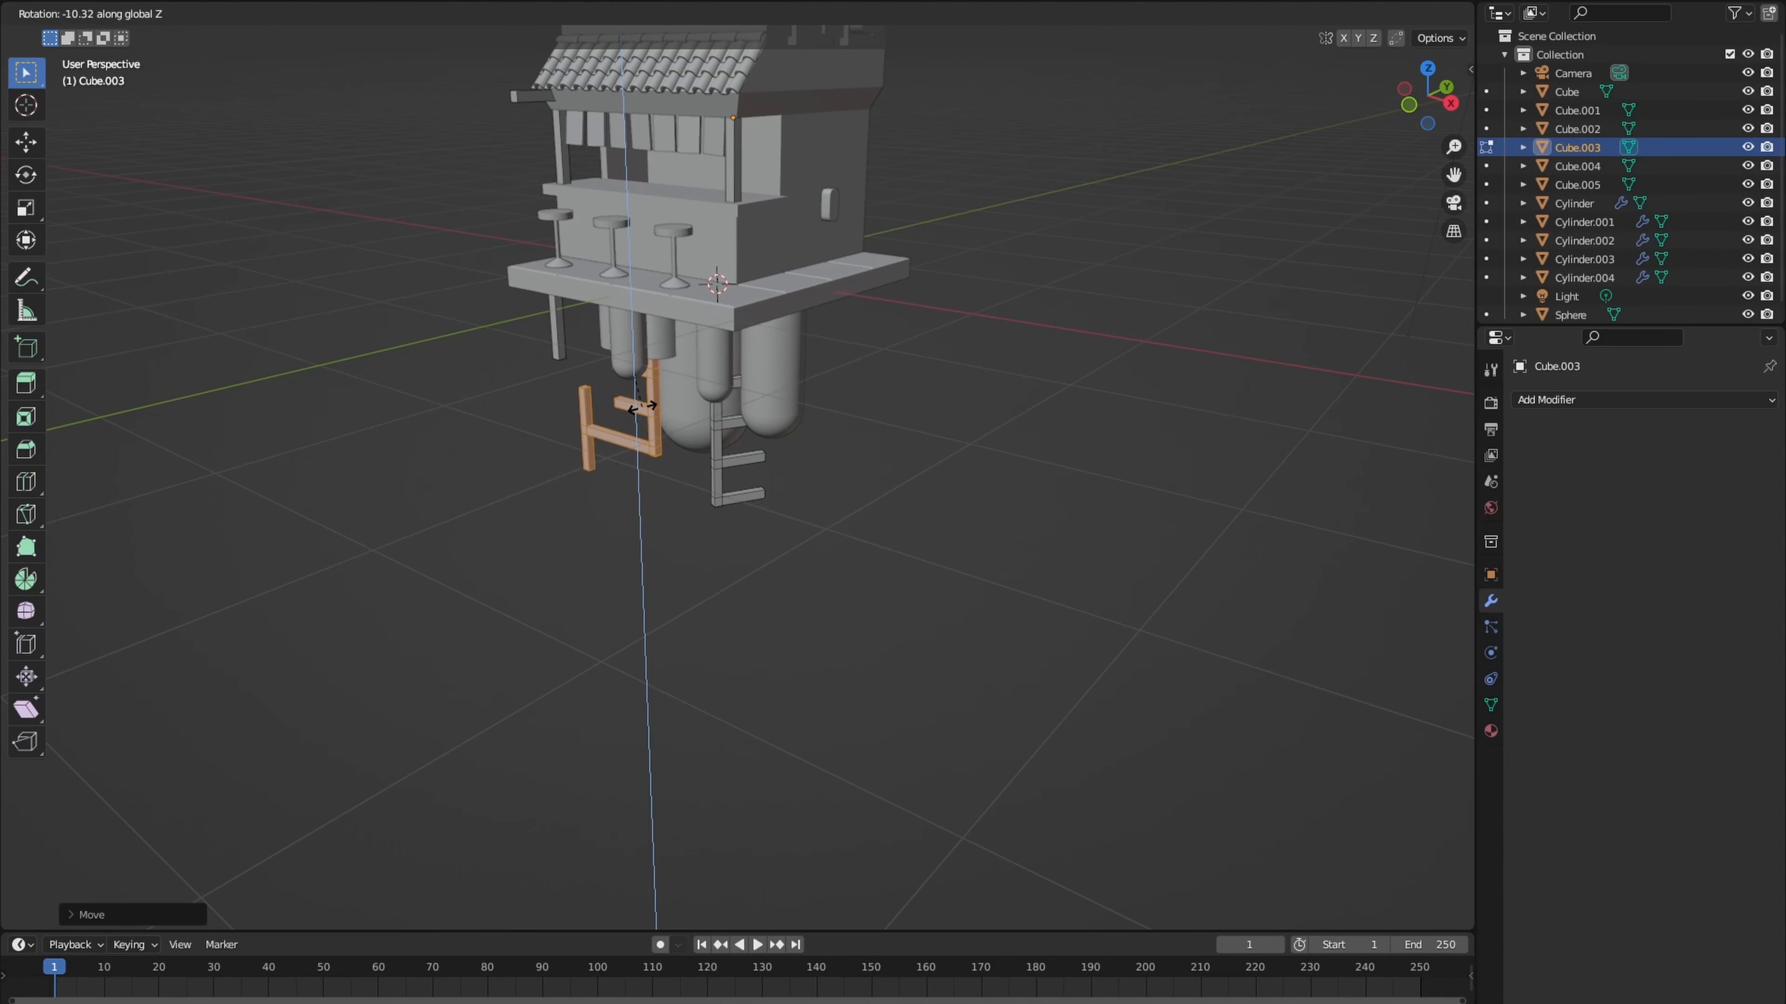
{"action": "left_click", "coordinate": [638, 407]}
{"action": "key", "text": "g"}
{"action": "left_click", "coordinate": [639, 409]}
- Select the whole short post under the slab's front corner and shift it slightly inward beneath the slab
{"action": "middle_click_drag", "start_coordinate": [639, 409], "coordinate": [752, 457]}
{"action": "scroll", "coordinate": [606, 415], "scroll_direction": "down", "scroll_amount": 3}
{"action": "scroll", "coordinate": [675, 439], "scroll_direction": "up", "scroll_amount": 2}
{"action": "scroll", "coordinate": [682, 443], "scroll_direction": "up", "scroll_amount": 2}
{"action": "scroll", "coordinate": [738, 423], "scroll_direction": "down", "scroll_amount": 3}
{"action": "left_click", "coordinate": [554, 524]}
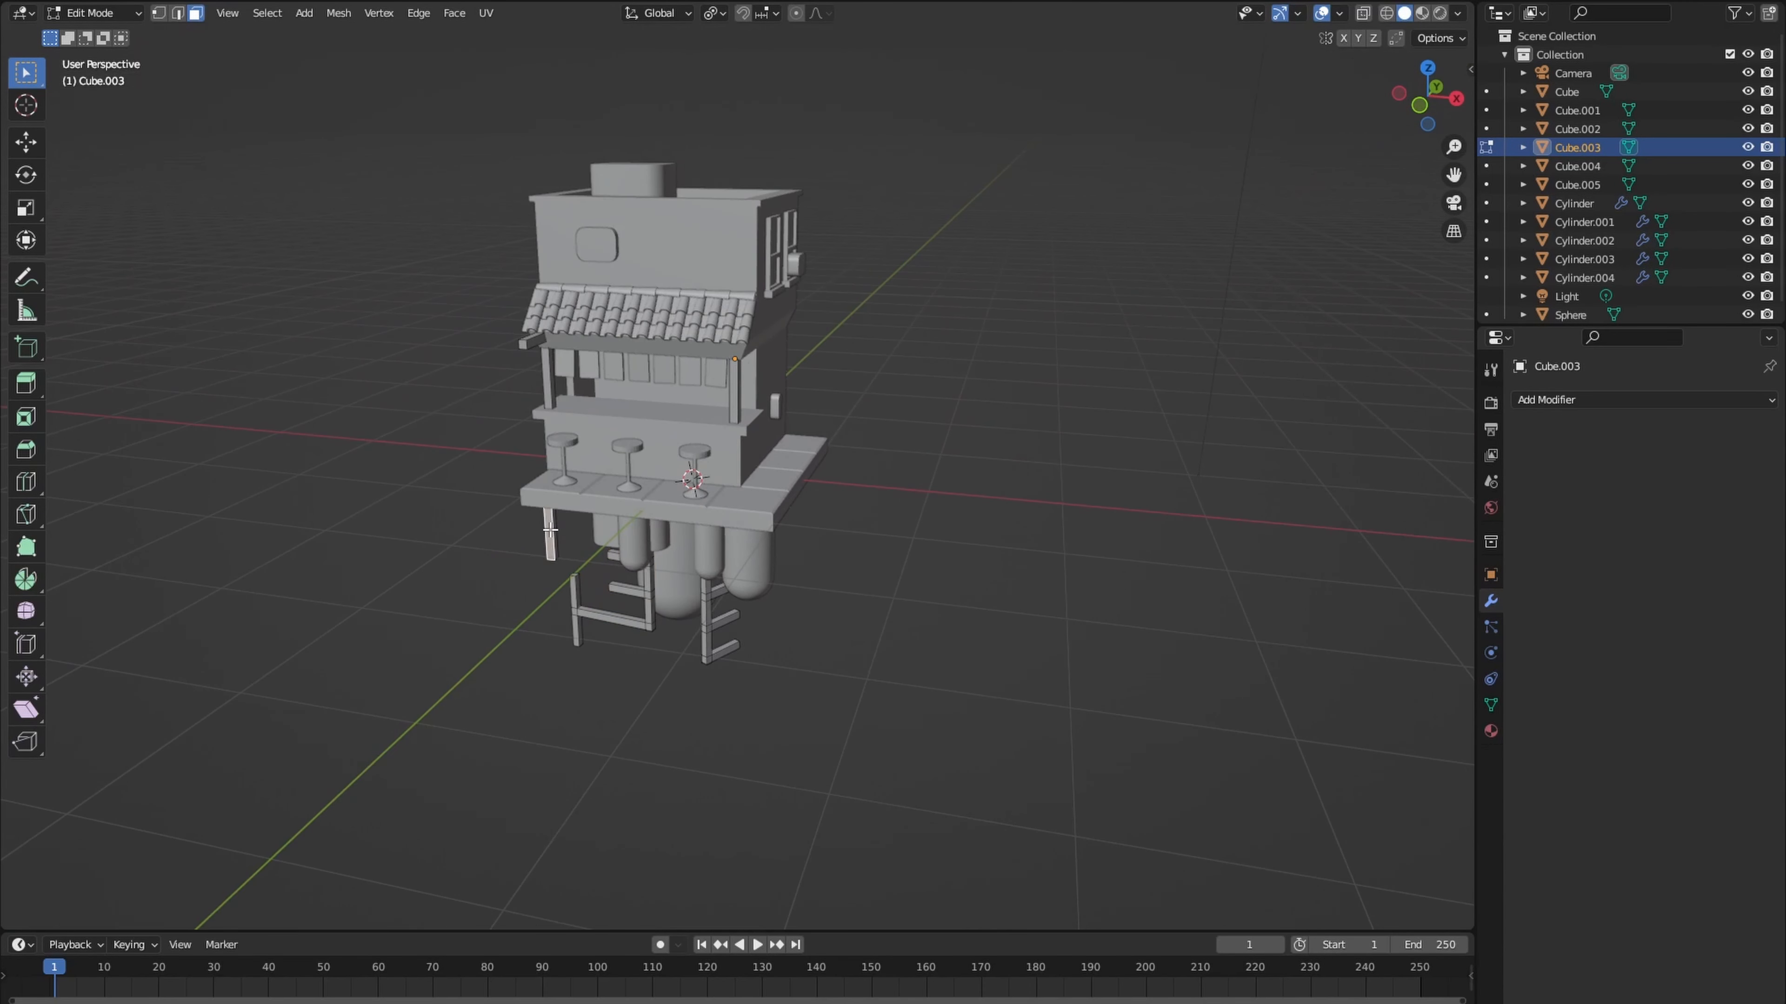
{"action": "key", "text": "l"}
{"action": "key", "text": "g"}
{"action": "left_click", "coordinate": [565, 525]}
{"action": "left_click", "coordinate": [540, 529]}
{"action": "key", "text": "Tab"}
- Duplicate the rounded box on the upper front wall and place the copy under the slab, adjusting it along Y and Z
{"action": "left_click", "coordinate": [601, 246]}
{"action": "key", "text": "Tab"}
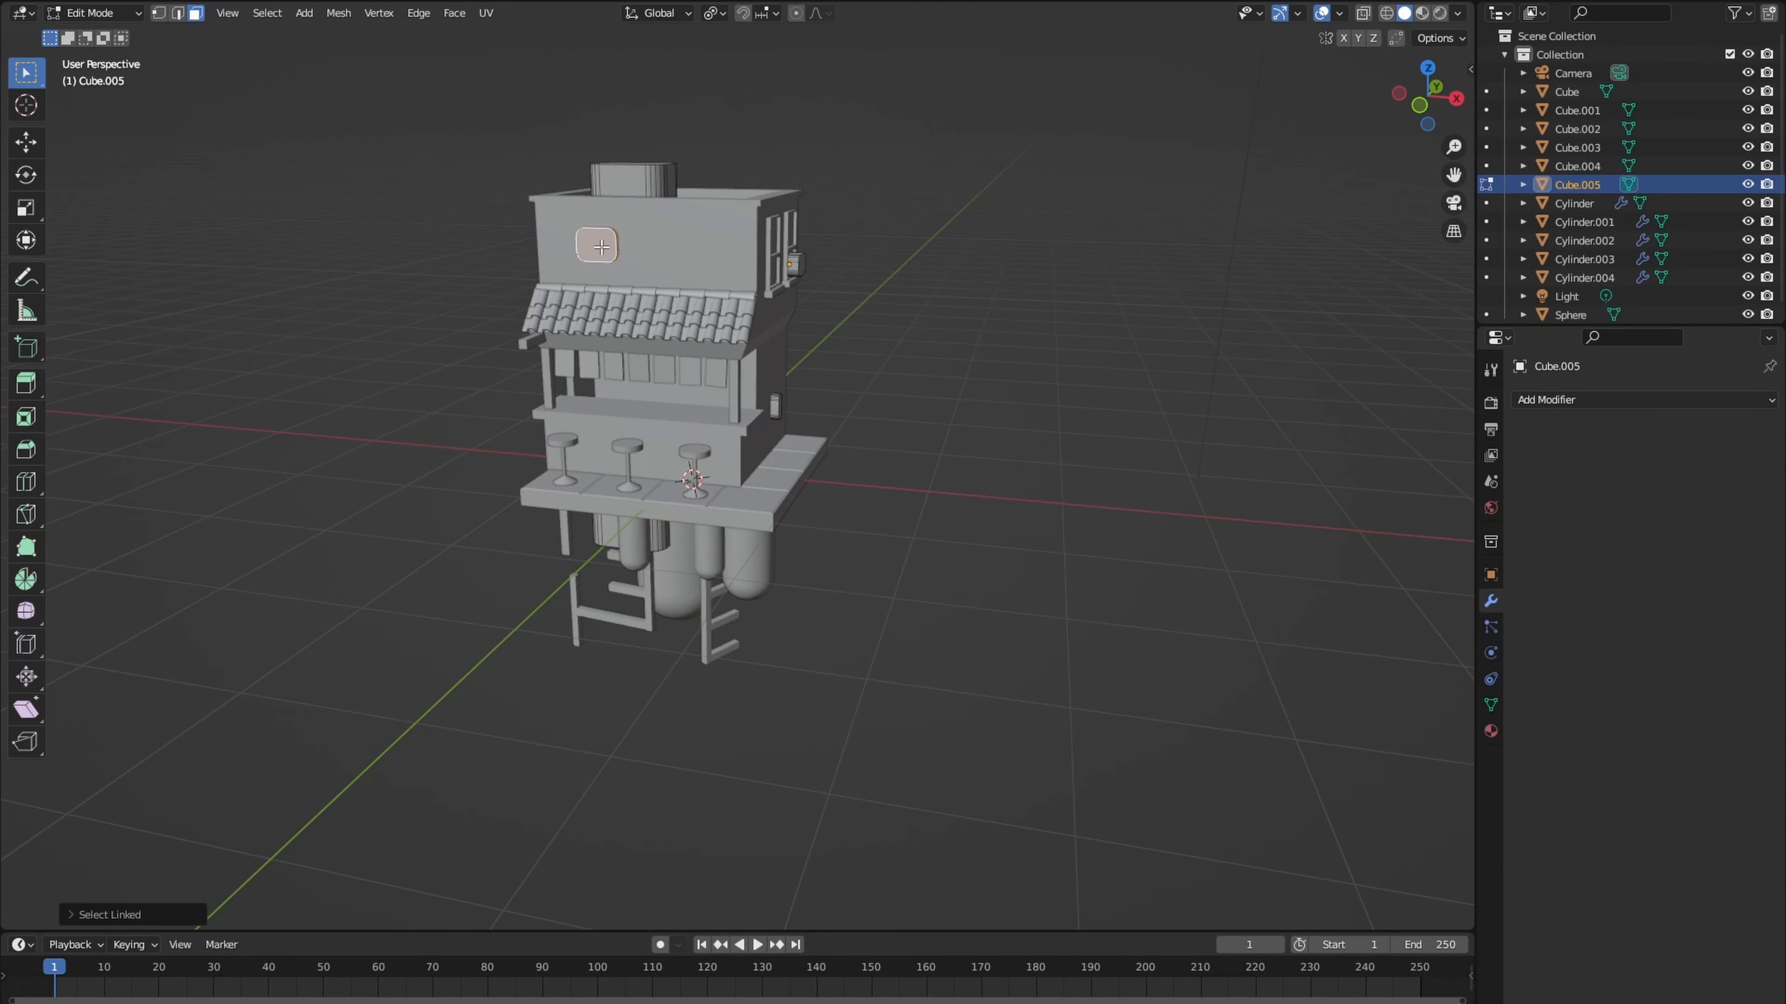
{"action": "left_click", "coordinate": [590, 561]}
{"action": "middle_click_drag", "start_coordinate": [589, 561], "coordinate": [527, 552]}
{"action": "key", "text": "g"}
{"action": "key", "text": "y"}
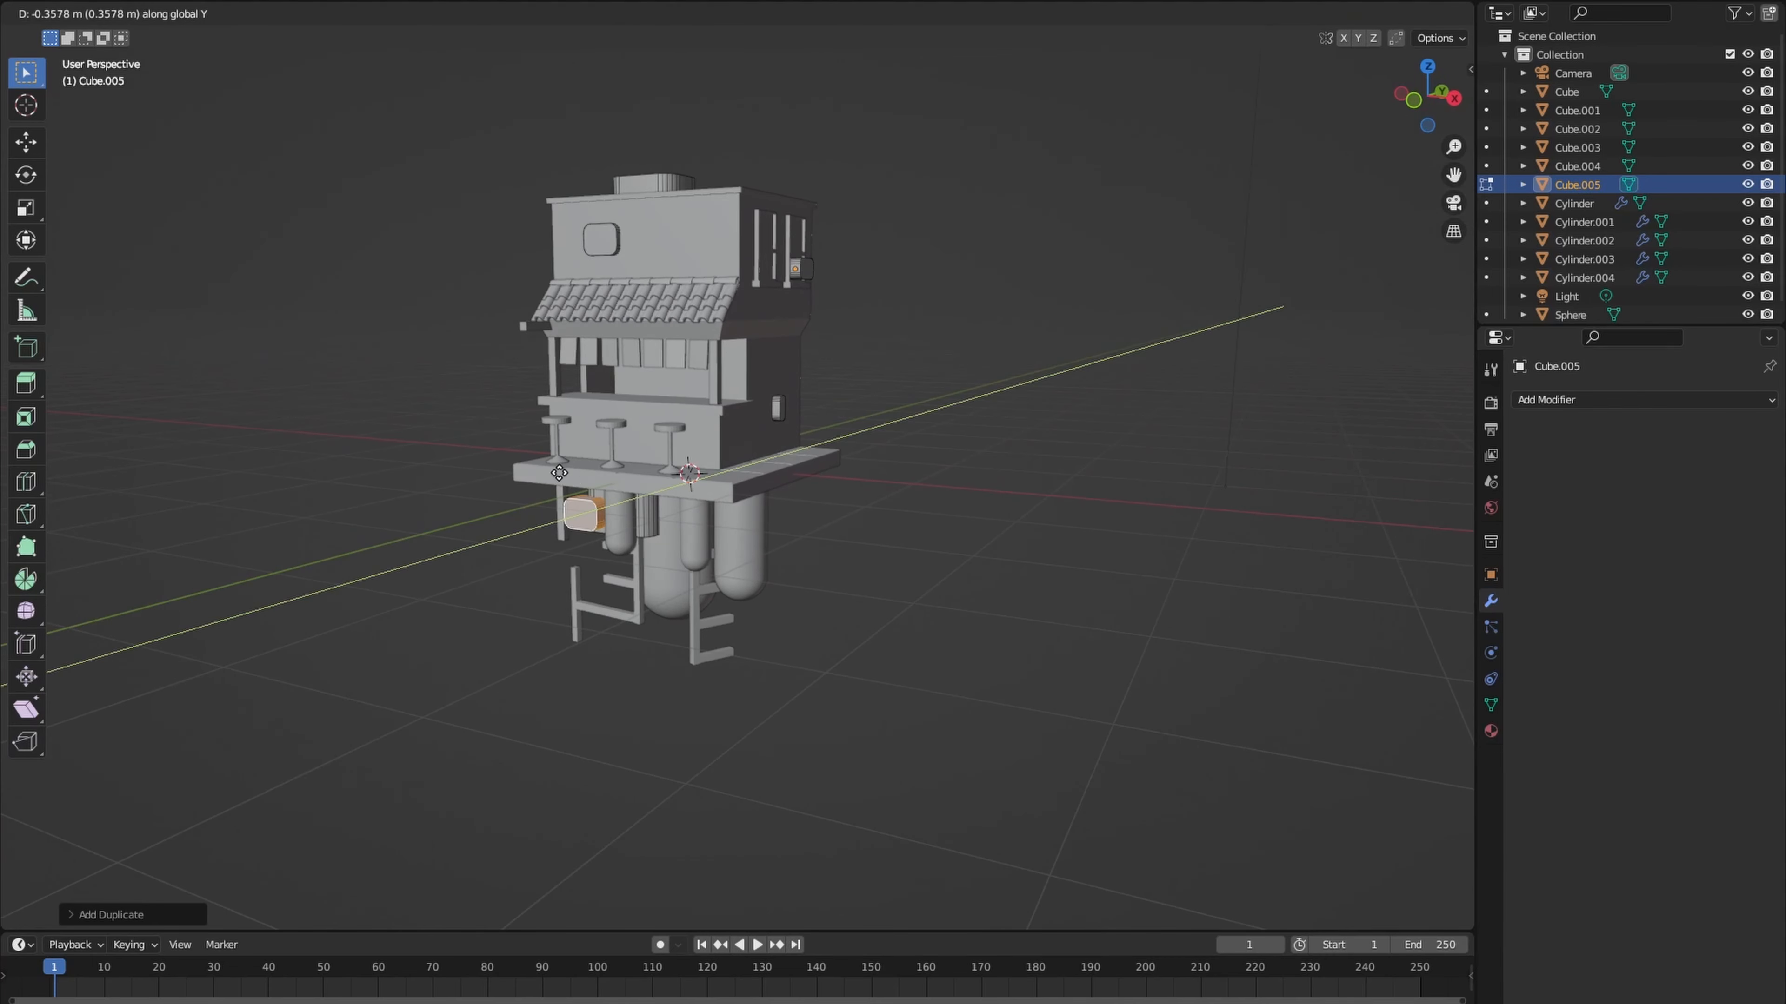
{"action": "left_click", "coordinate": [561, 480]}
{"action": "key", "text": "g"}
{"action": "key", "text": "z"}
{"action": "middle_click_drag", "start_coordinate": [561, 480], "coordinate": [571, 592]}
{"action": "left_click", "coordinate": [616, 498]}
- Add a cube, scale it down into a small block and lower it along Z beneath the slab's front
{"action": "key", "text": "Tab"}
{"action": "scroll", "coordinate": [610, 427], "scroll_direction": "up", "scroll_amount": 3}
{"action": "key", "text": "shift+a"}
{"action": "mouse_move", "coordinate": [616, 420]}
{"action": "left_click", "coordinate": [683, 435]}
{"action": "key", "text": "Tab"}
{"action": "key", "text": "s"}
{"action": "left_click", "coordinate": [628, 451]}
{"action": "key", "text": "g"}
{"action": "key", "text": "z"}
{"action": "left_click", "coordinate": [614, 551]}
{"action": "scroll", "coordinate": [614, 550], "scroll_direction": "down", "scroll_amount": 4}
{"action": "scroll", "coordinate": [610, 545], "scroll_direction": "up", "scroll_amount": 3}
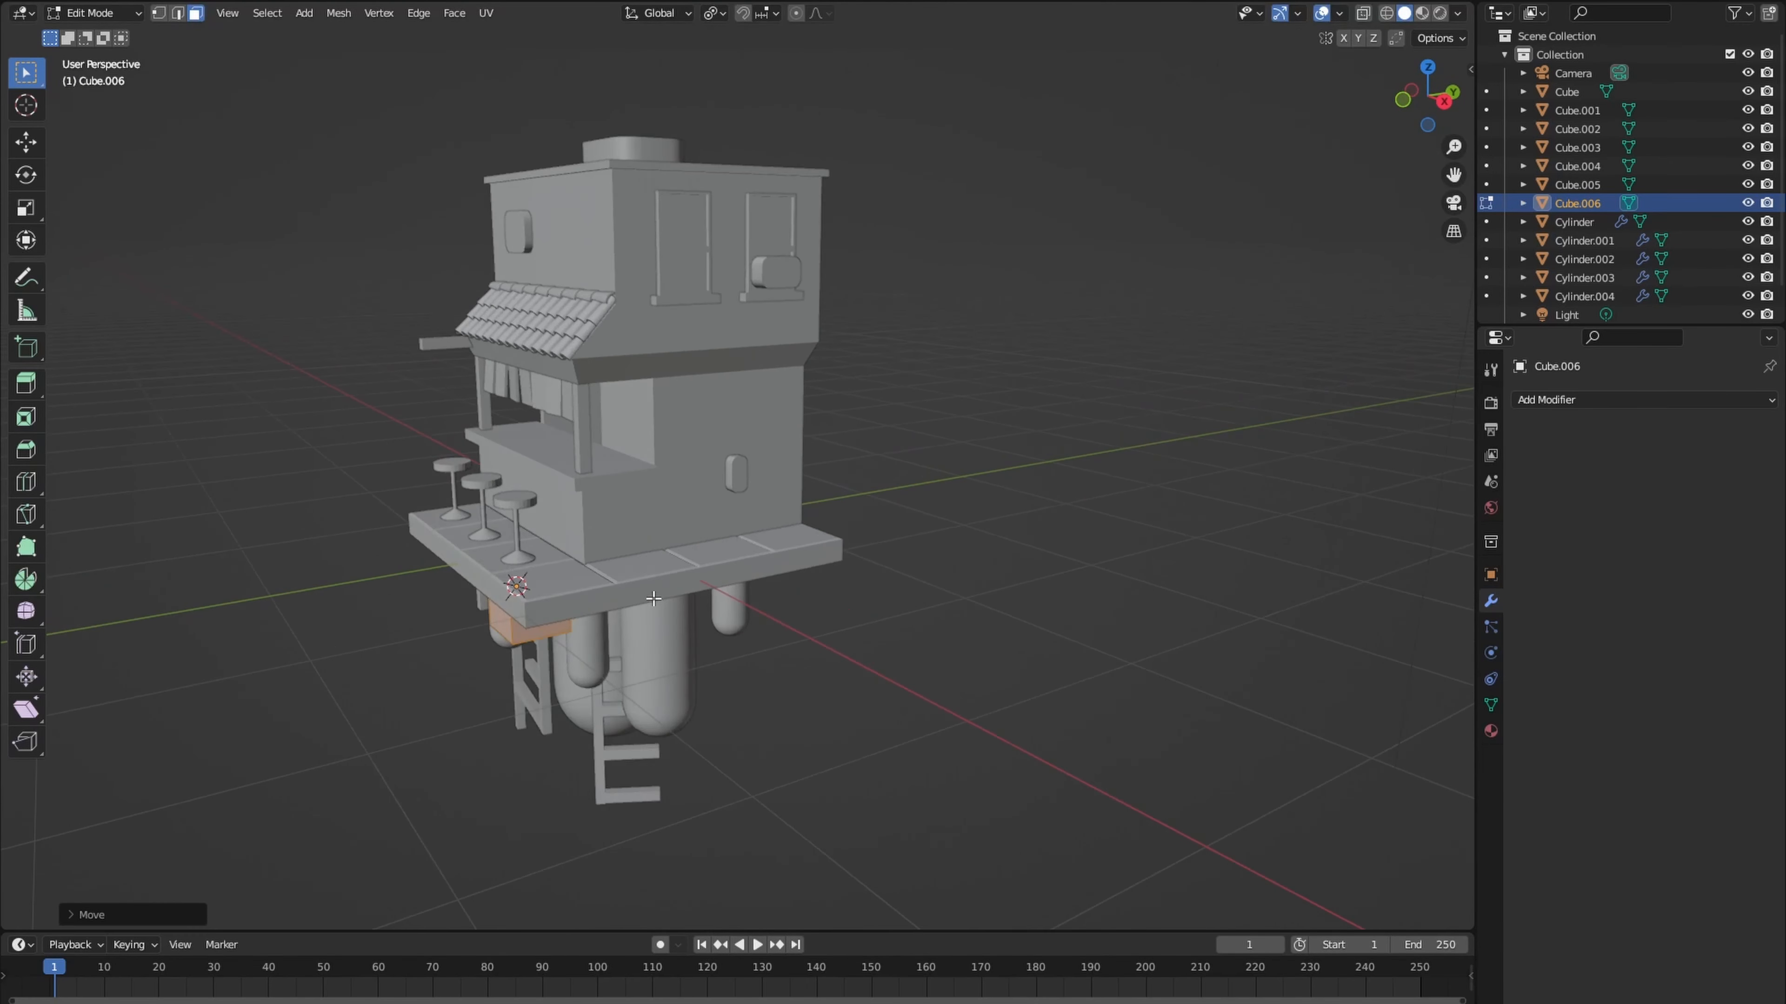
- Duplicate the block beneath the slab and shift the copy along X under the side walkway
{"action": "right_click", "coordinate": [679, 555]}
{"action": "key", "text": "g"}
{"action": "key", "text": "x"}
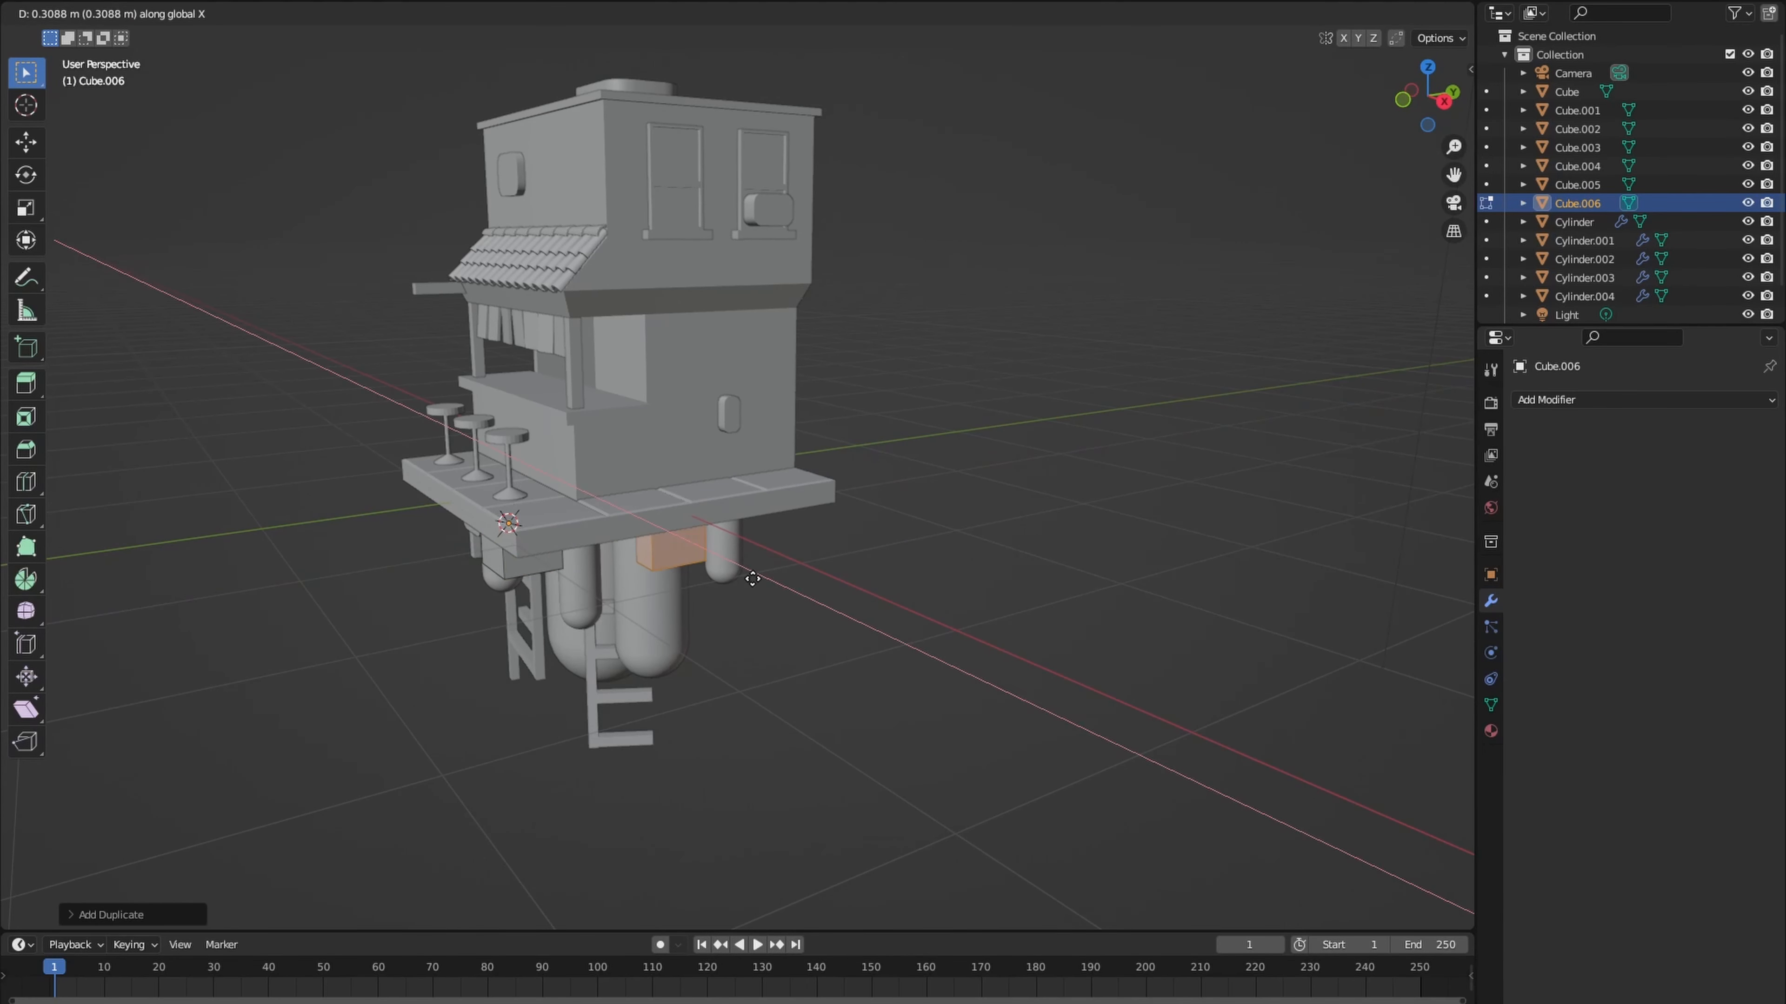
{"action": "left_click", "coordinate": [703, 549]}
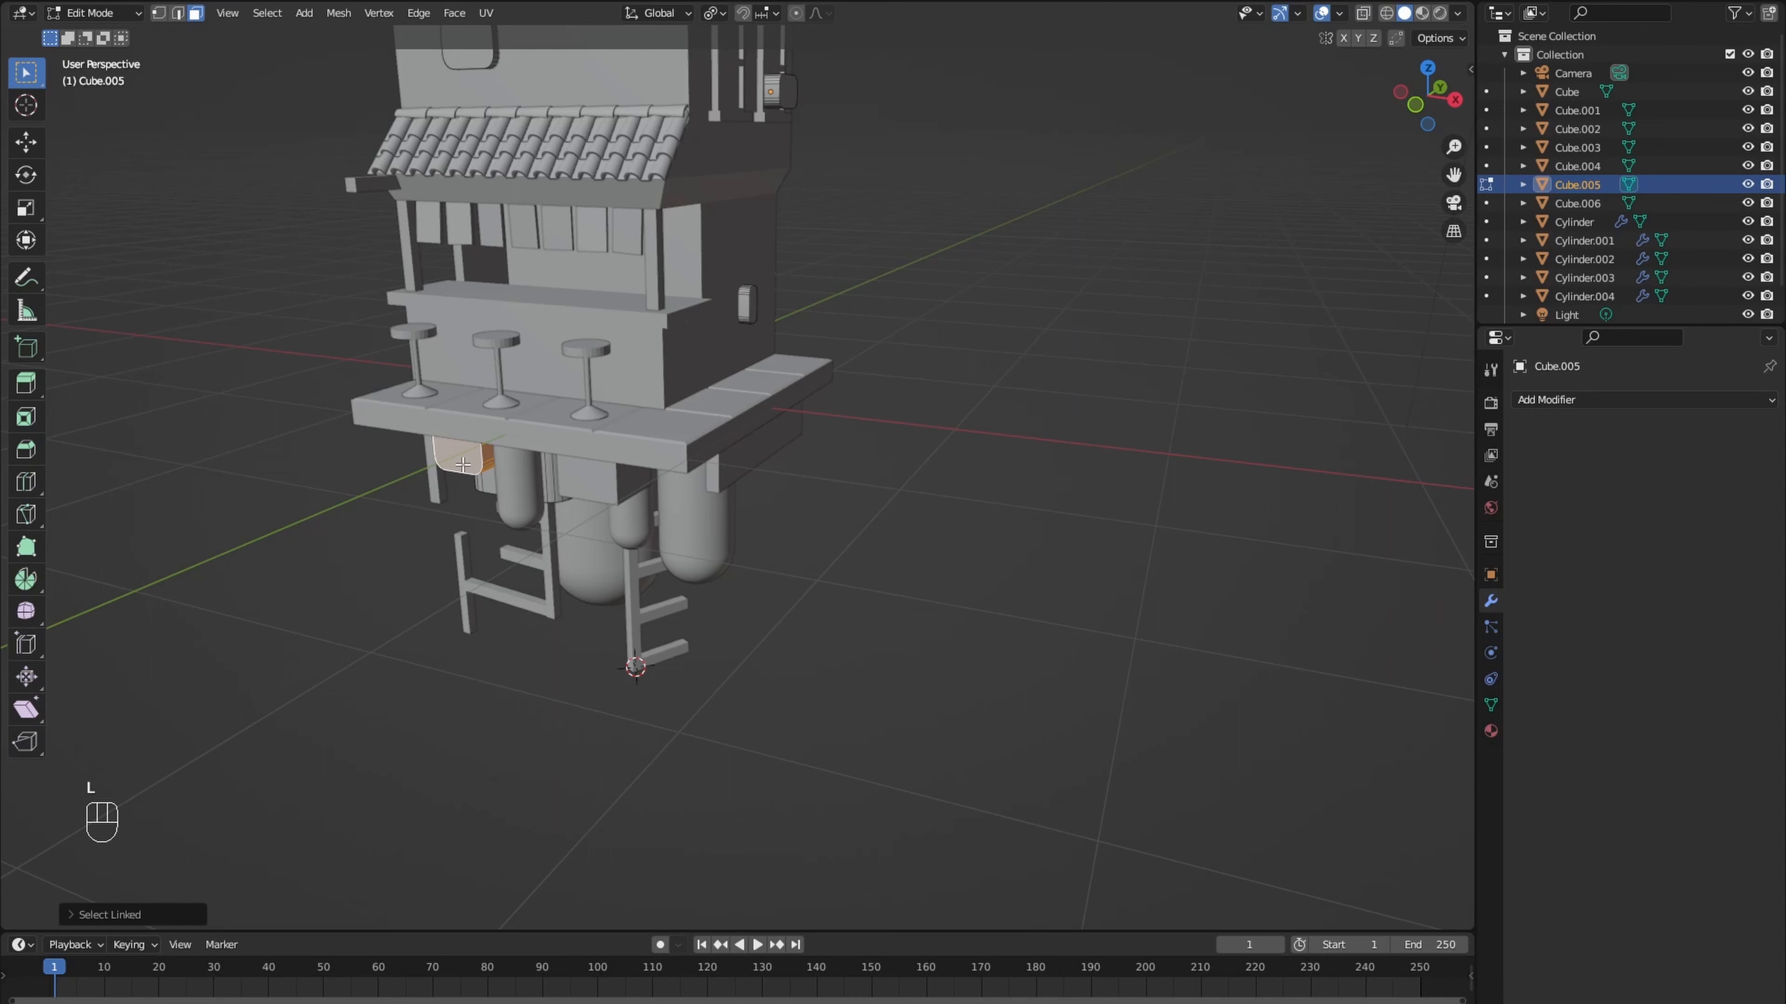
- Duplicate the rounded box under the slab and snap the copy to the 3D cursor at the foot of the front ladder
{"action": "key", "text": "shift+d"}
{"action": "left_click", "coordinate": [393, 502]}
{"action": "key", "text": "shift+s"}
{"action": "left_click", "coordinate": [399, 408]}
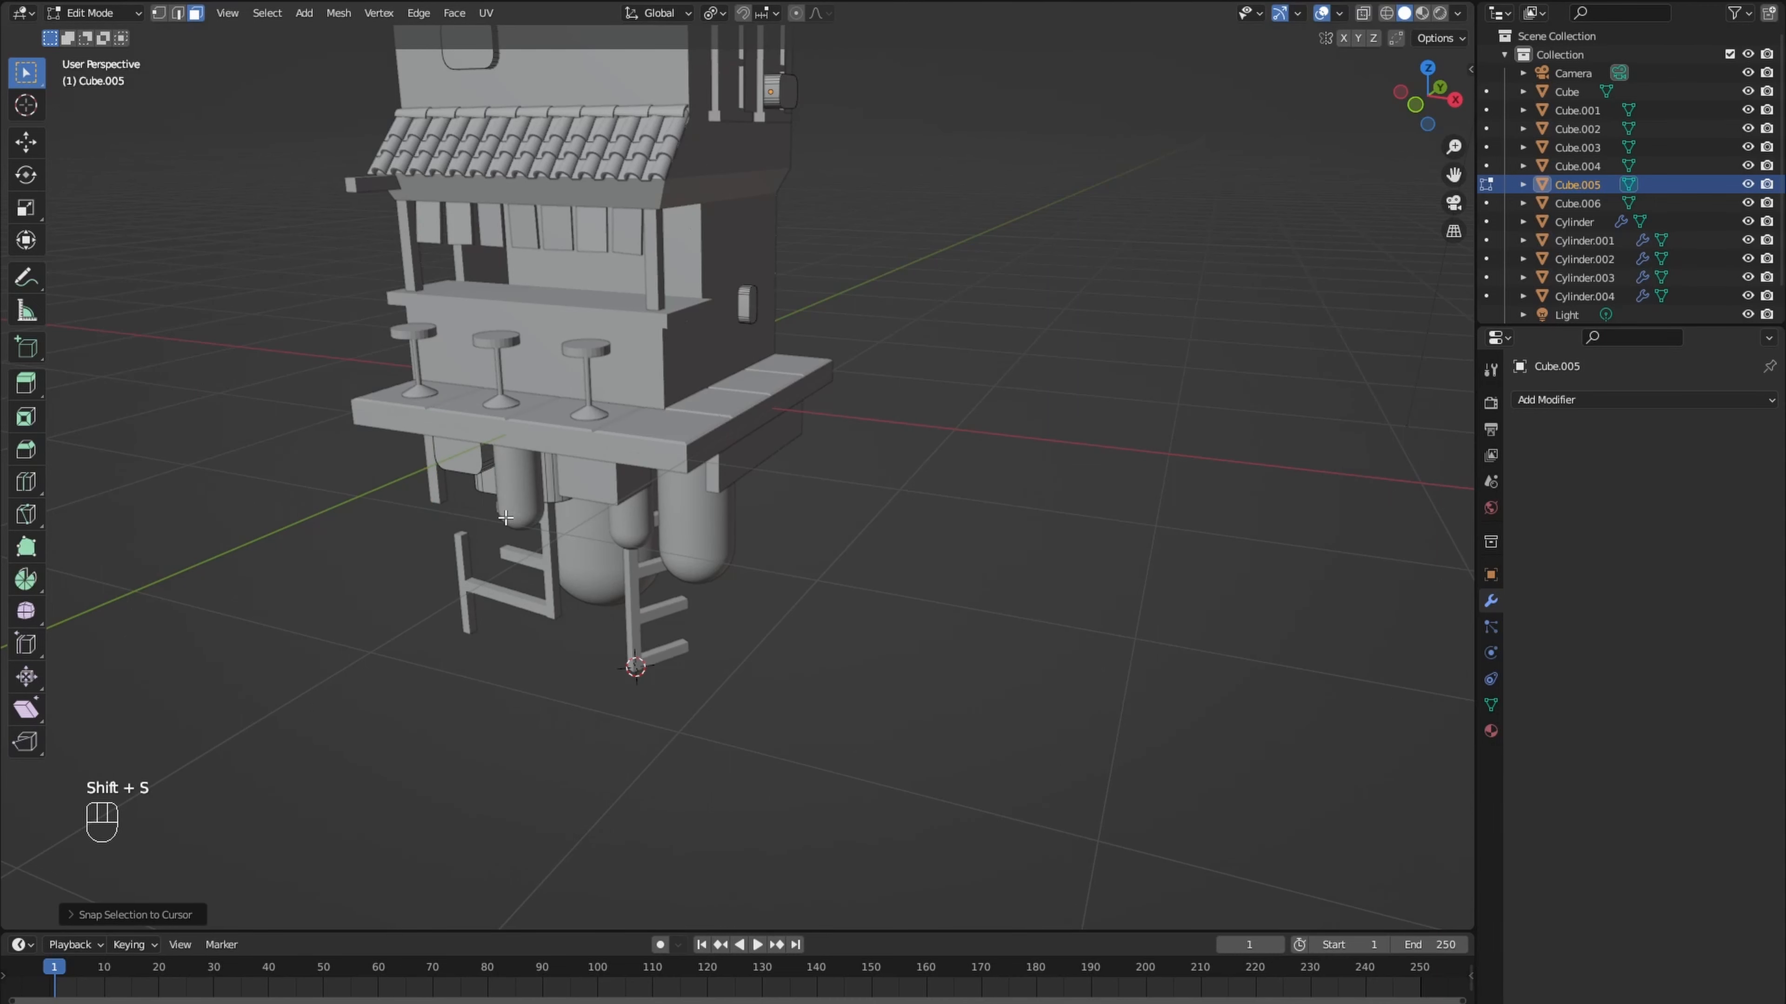
{"action": "middle_click_drag", "start_coordinate": [505, 519], "coordinate": [606, 638]}
{"action": "key", "text": "ctrl+z"}
{"action": "key", "text": "shift+s"}
{"action": "left_click", "coordinate": [397, 444]}
- Rotate the copied rounded box about 61° around Z and scale it down to fit the ladder's foot
{"action": "key", "text": "r"}
{"action": "key", "text": "z"}
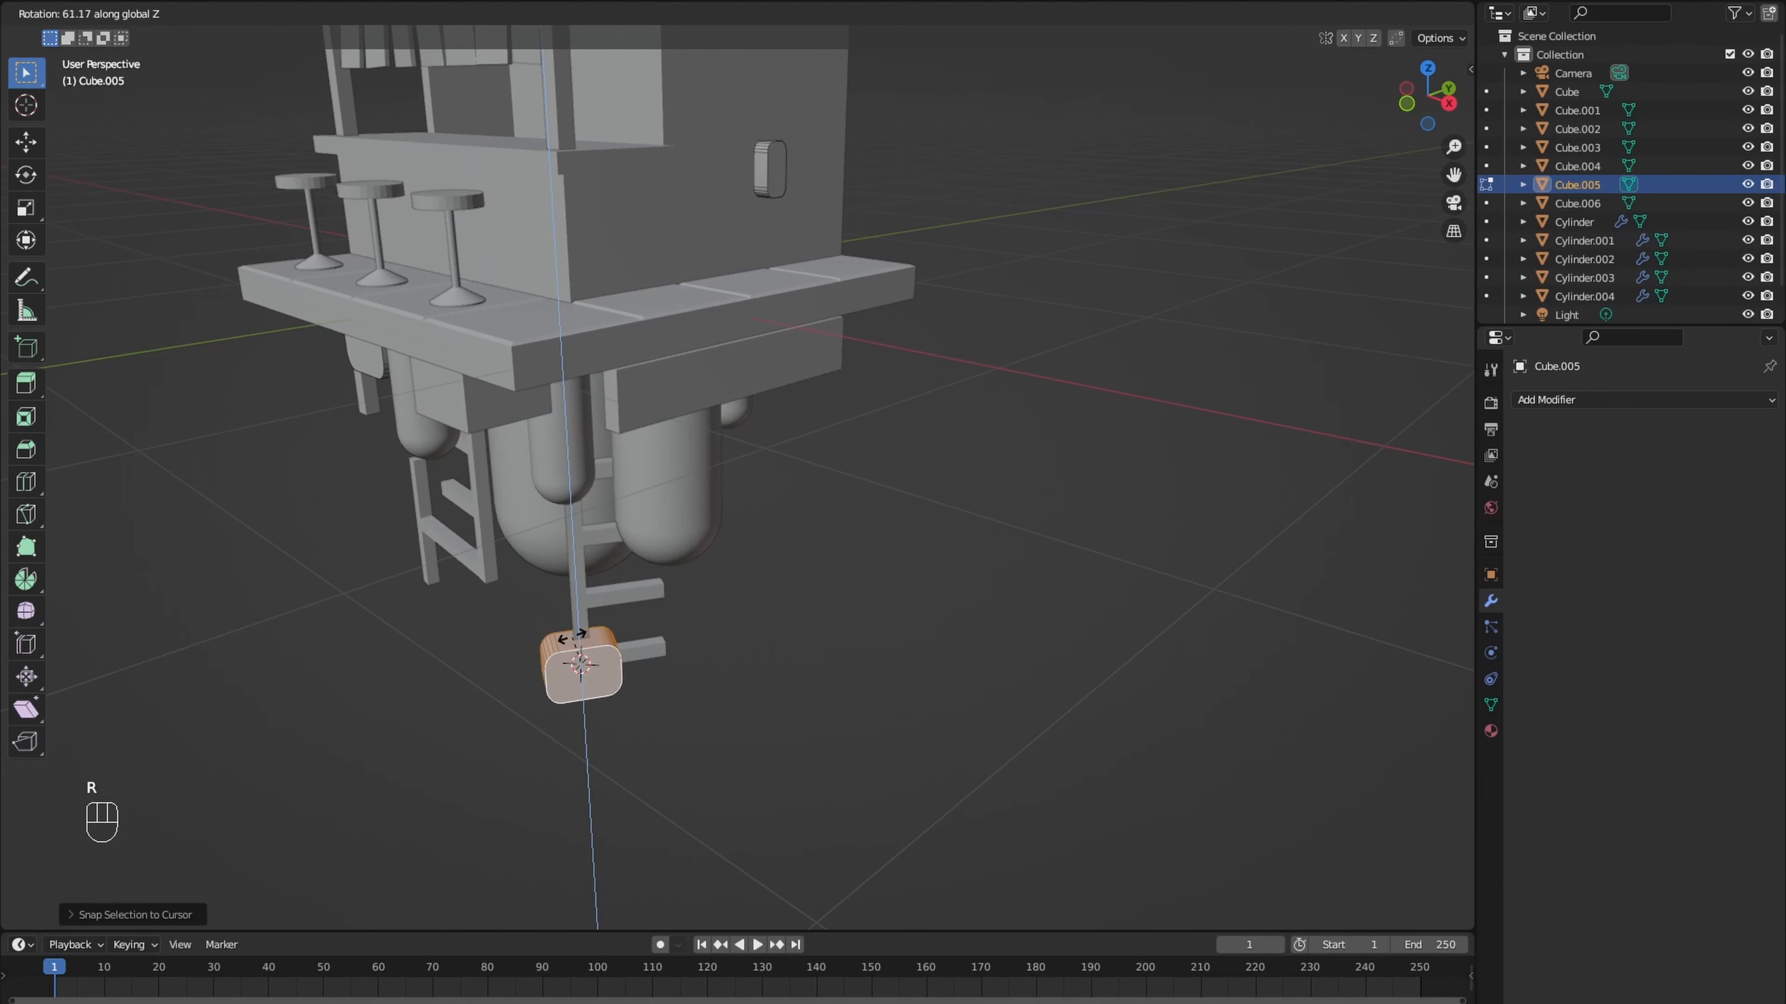
{"action": "left_click", "coordinate": [571, 637]}
{"action": "key", "text": "s"}
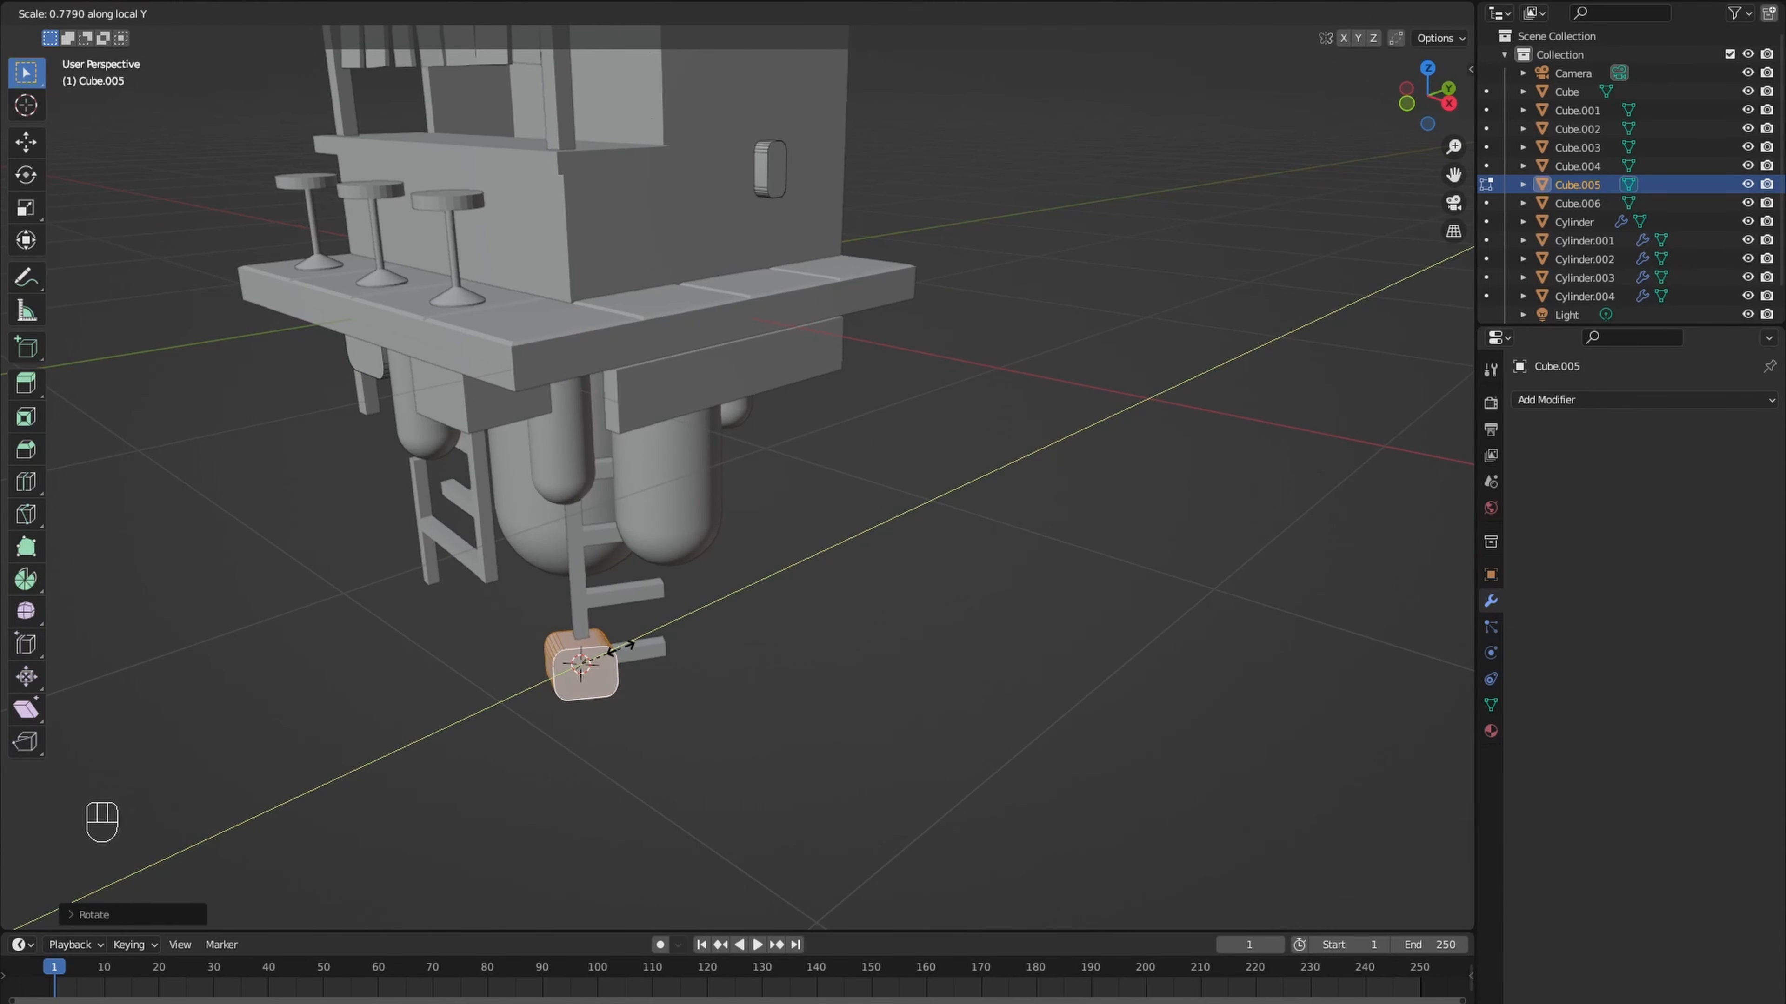
{"action": "key", "text": "s"}
{"action": "left_click", "coordinate": [611, 651]}
{"action": "key", "text": "Tab"}
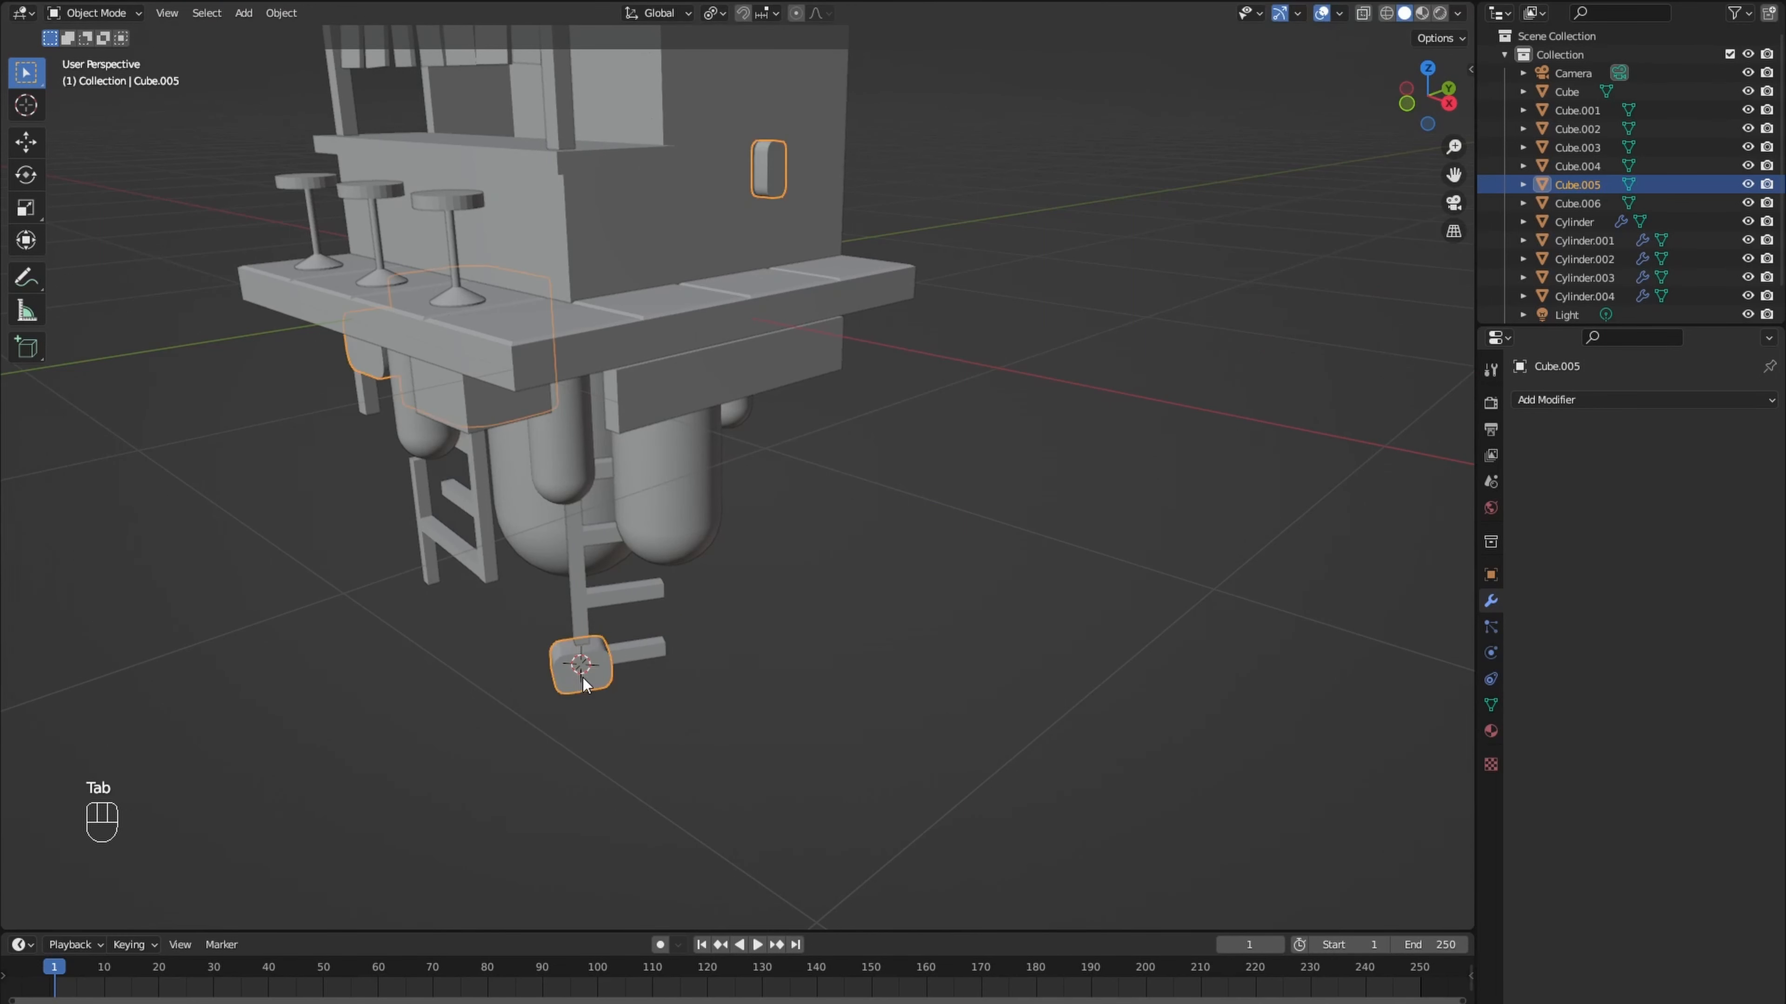
- Add a UV sphere at the ladder's foot and delete the vertices of its upper half in front wireframe view
{"action": "key", "text": "shift+a"}
{"action": "left_click", "coordinate": [649, 706]}
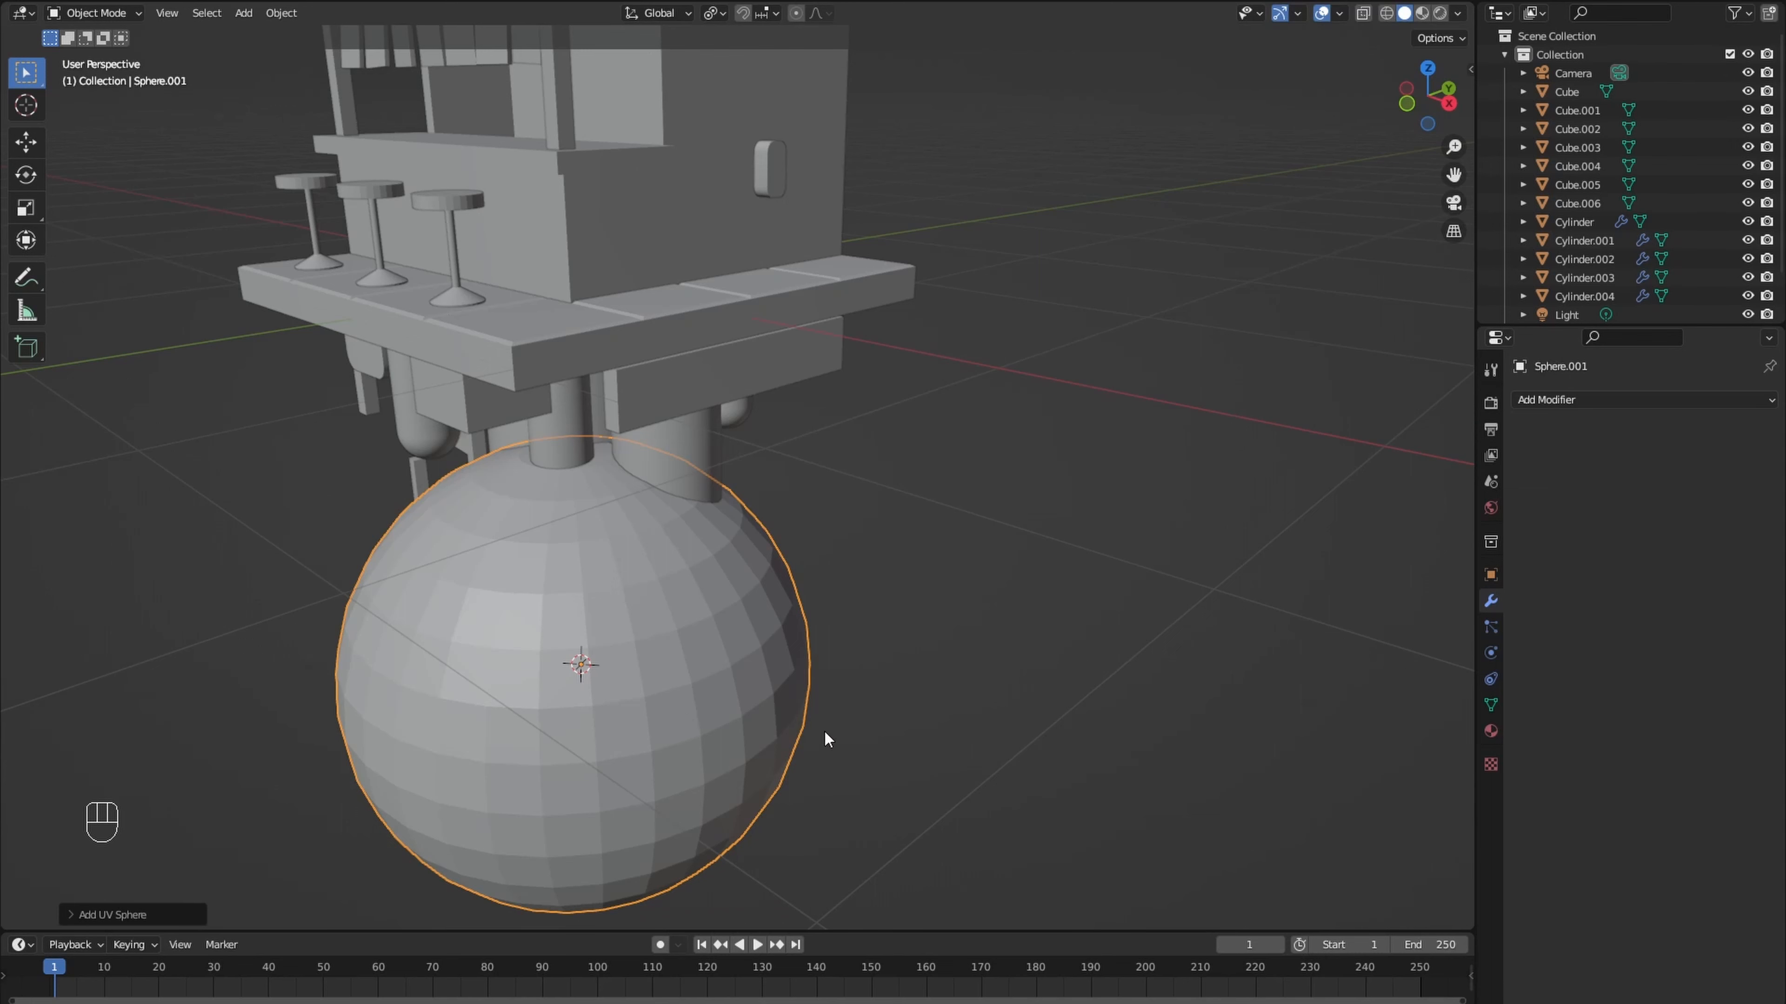
{"action": "key", "text": "Tab"}
{"action": "key", "text": "1"}
{"action": "key", "text": "KP_1"}
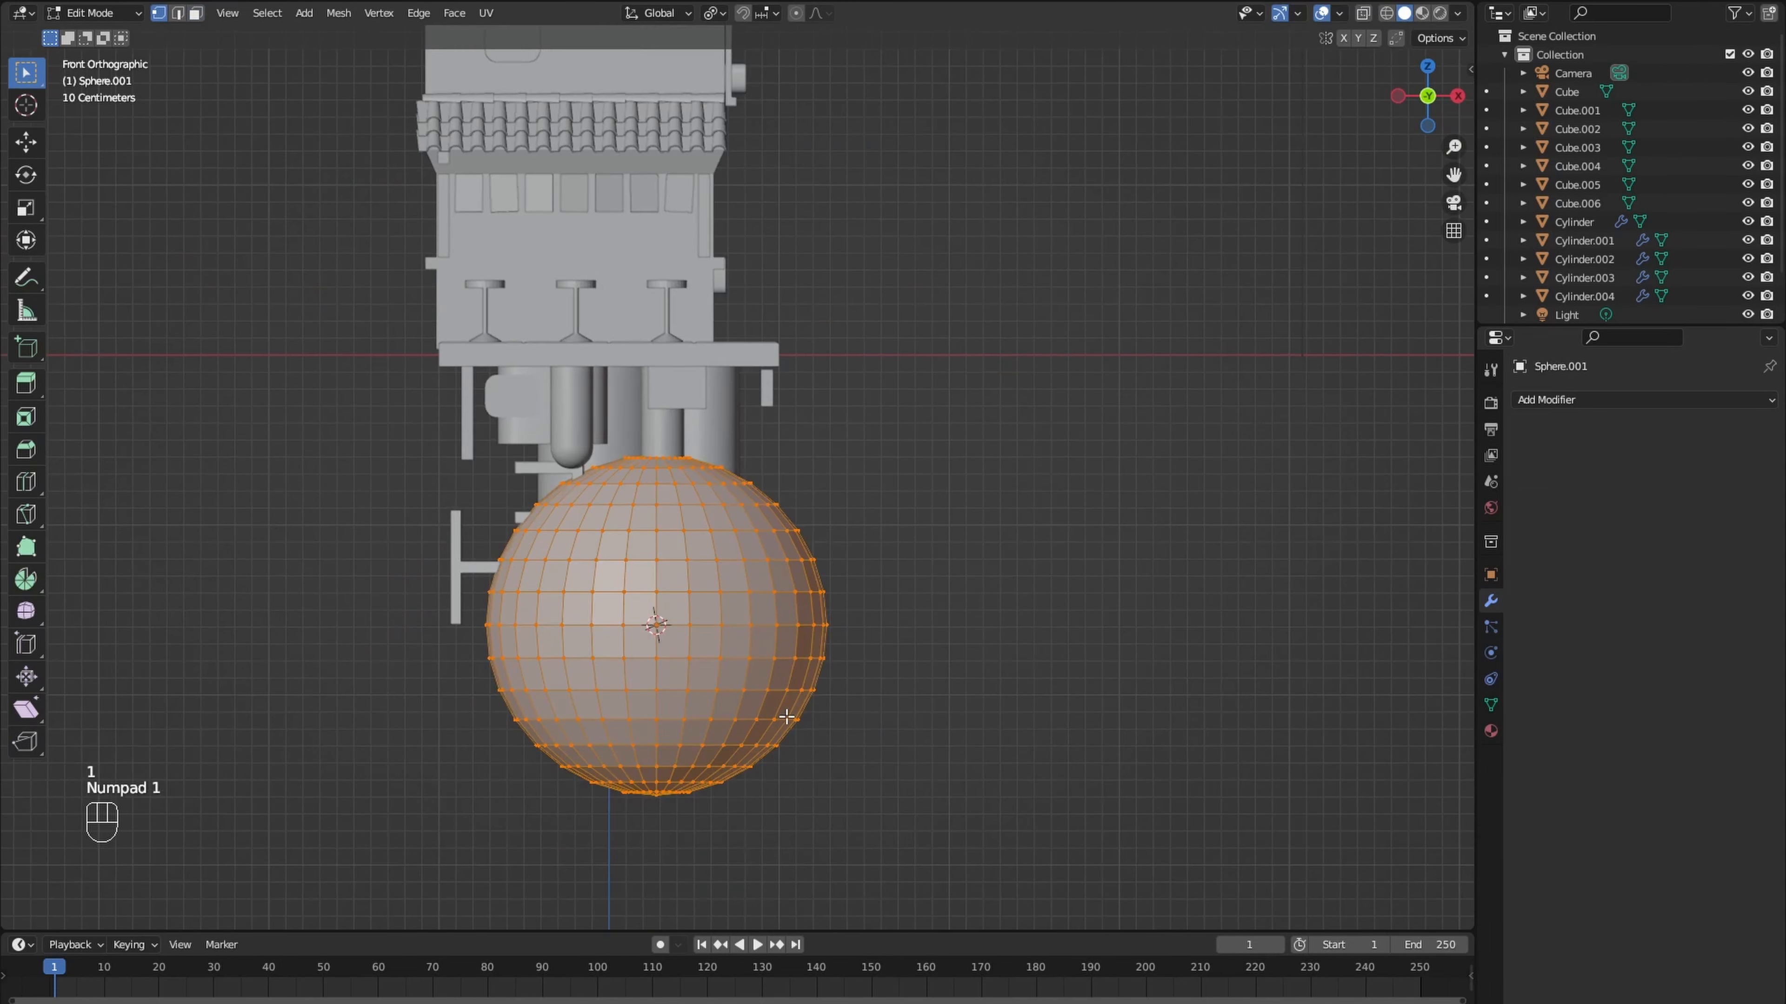
{"action": "key", "text": "shift+z"}
{"action": "left_click_drag", "start_coordinate": [450, 406], "coordinate": [850, 610]}
{"action": "key", "text": "x"}
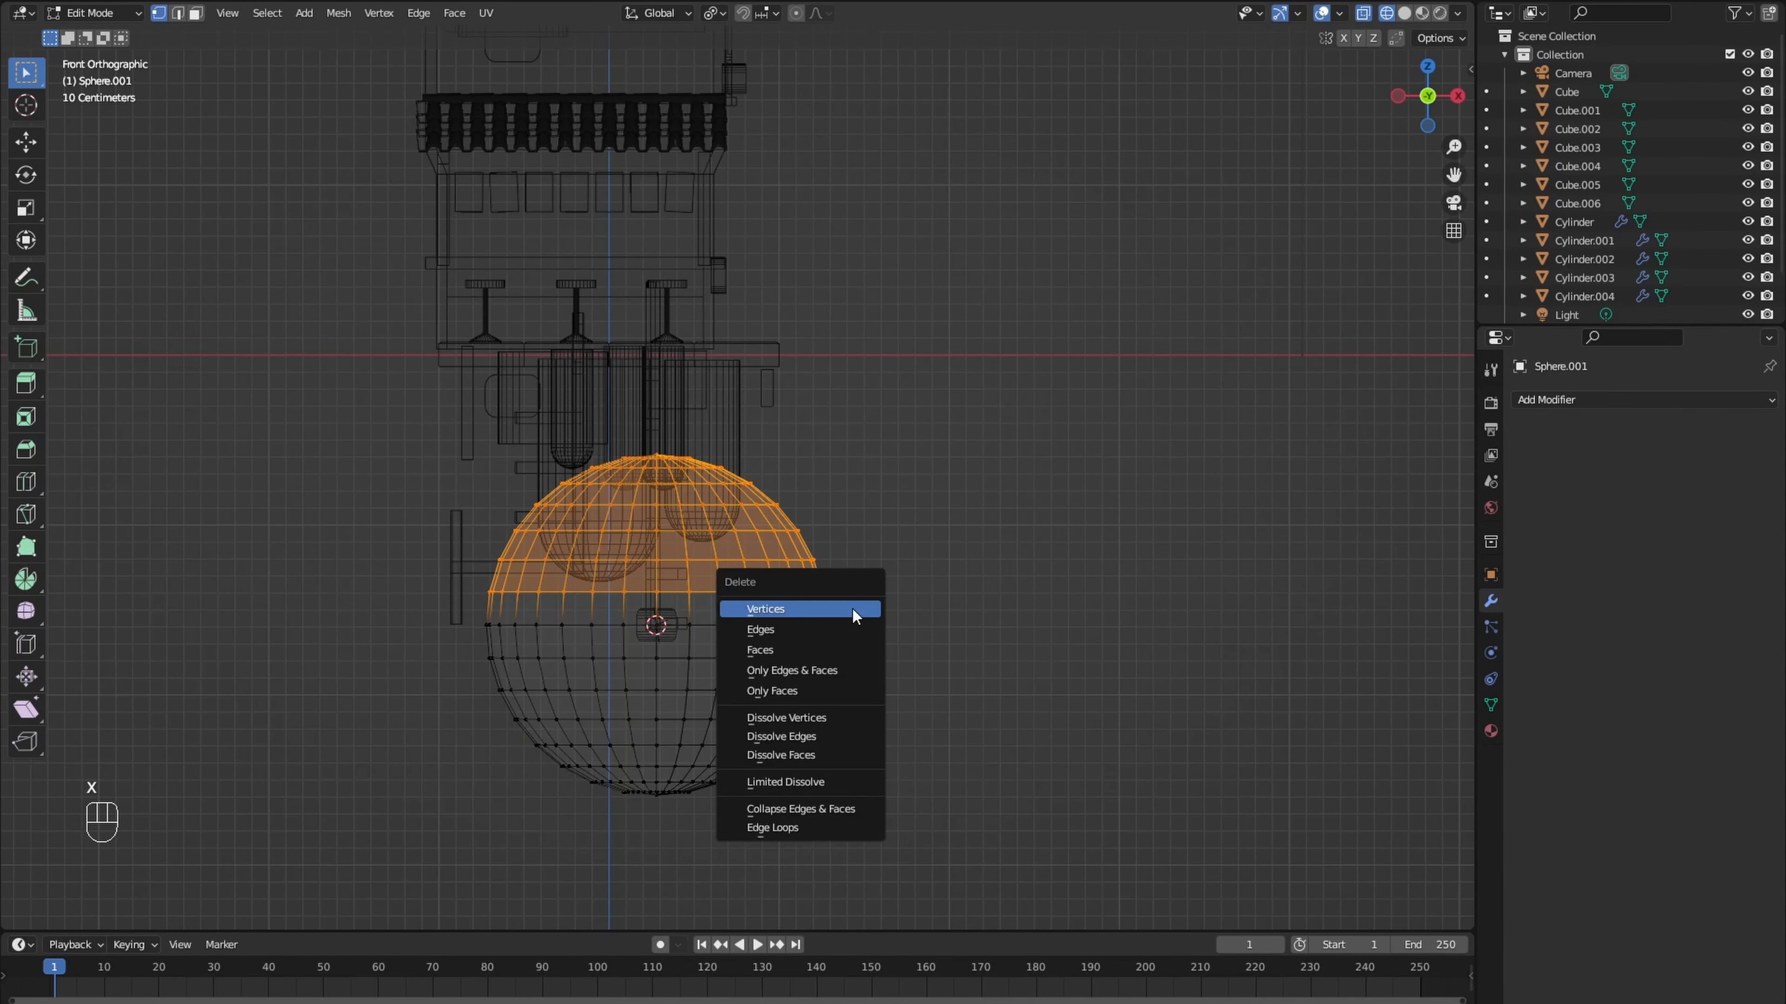
{"action": "left_click", "coordinate": [853, 610]}
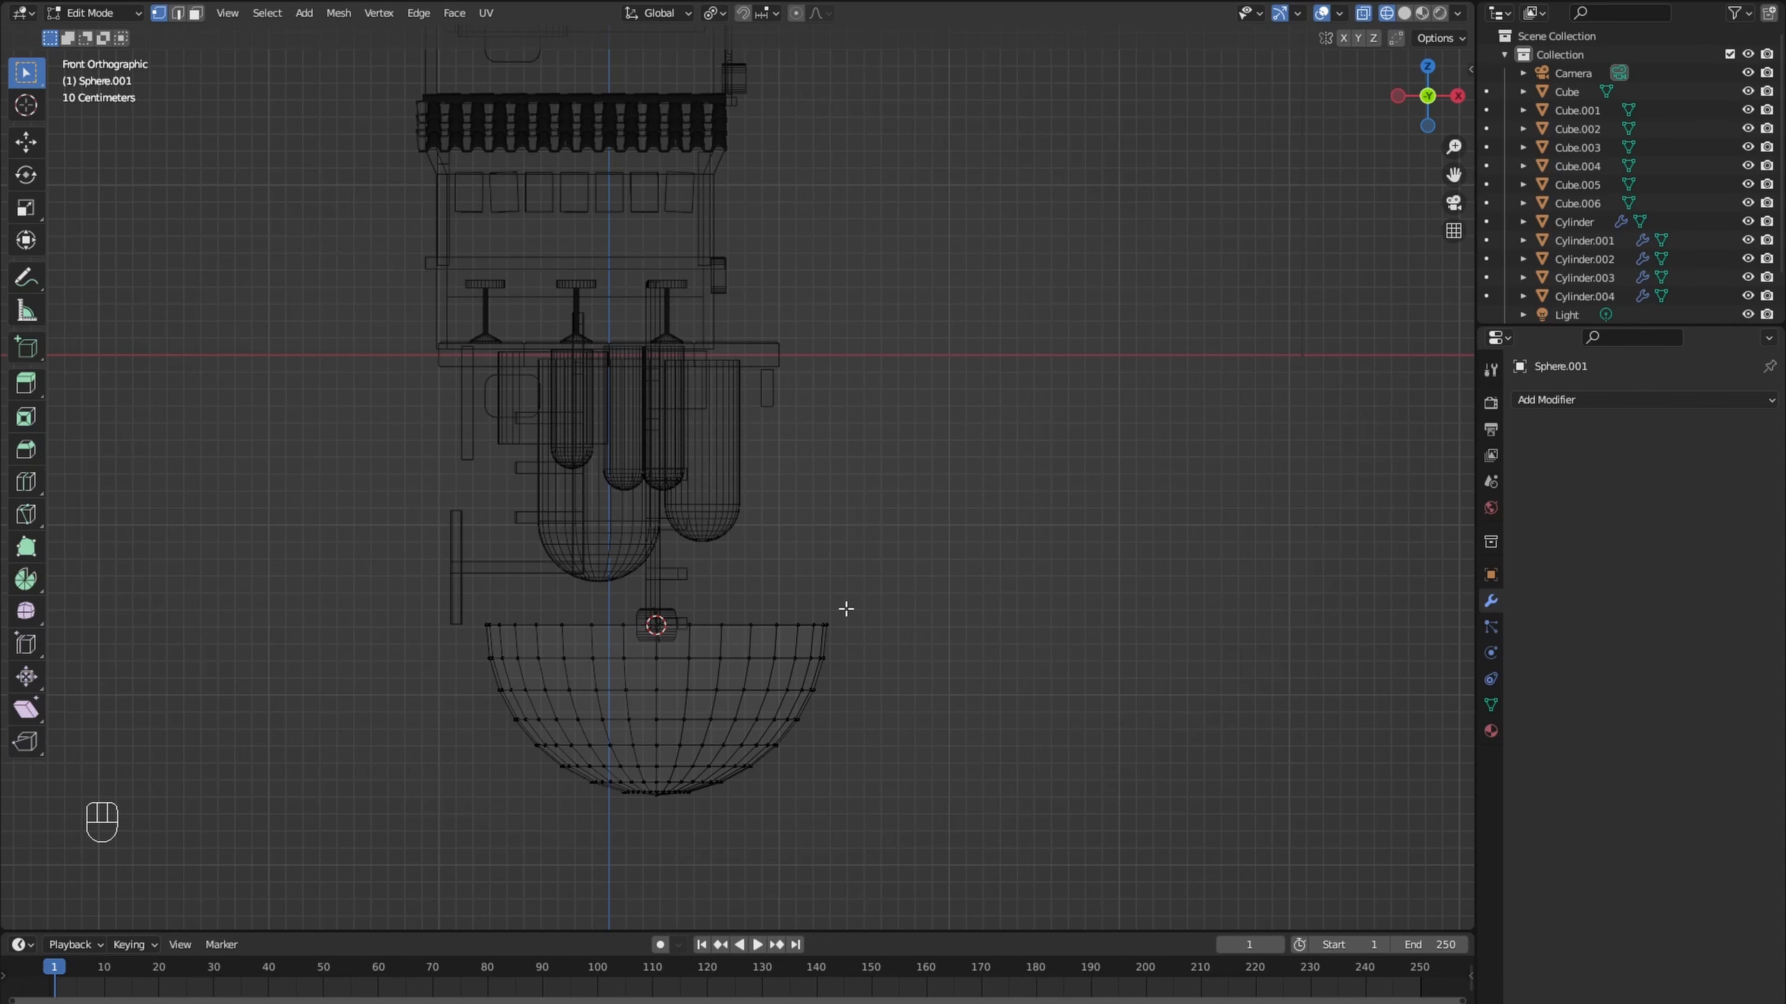
- Scale the whole hemisphere down to dish size and raise it about 0.57 m along Z onto the rounded box
{"action": "key", "text": "a"}
{"action": "key", "text": "s"}
{"action": "left_click", "coordinate": [706, 707]}
{"action": "key", "text": "g"}
{"action": "key", "text": "z"}
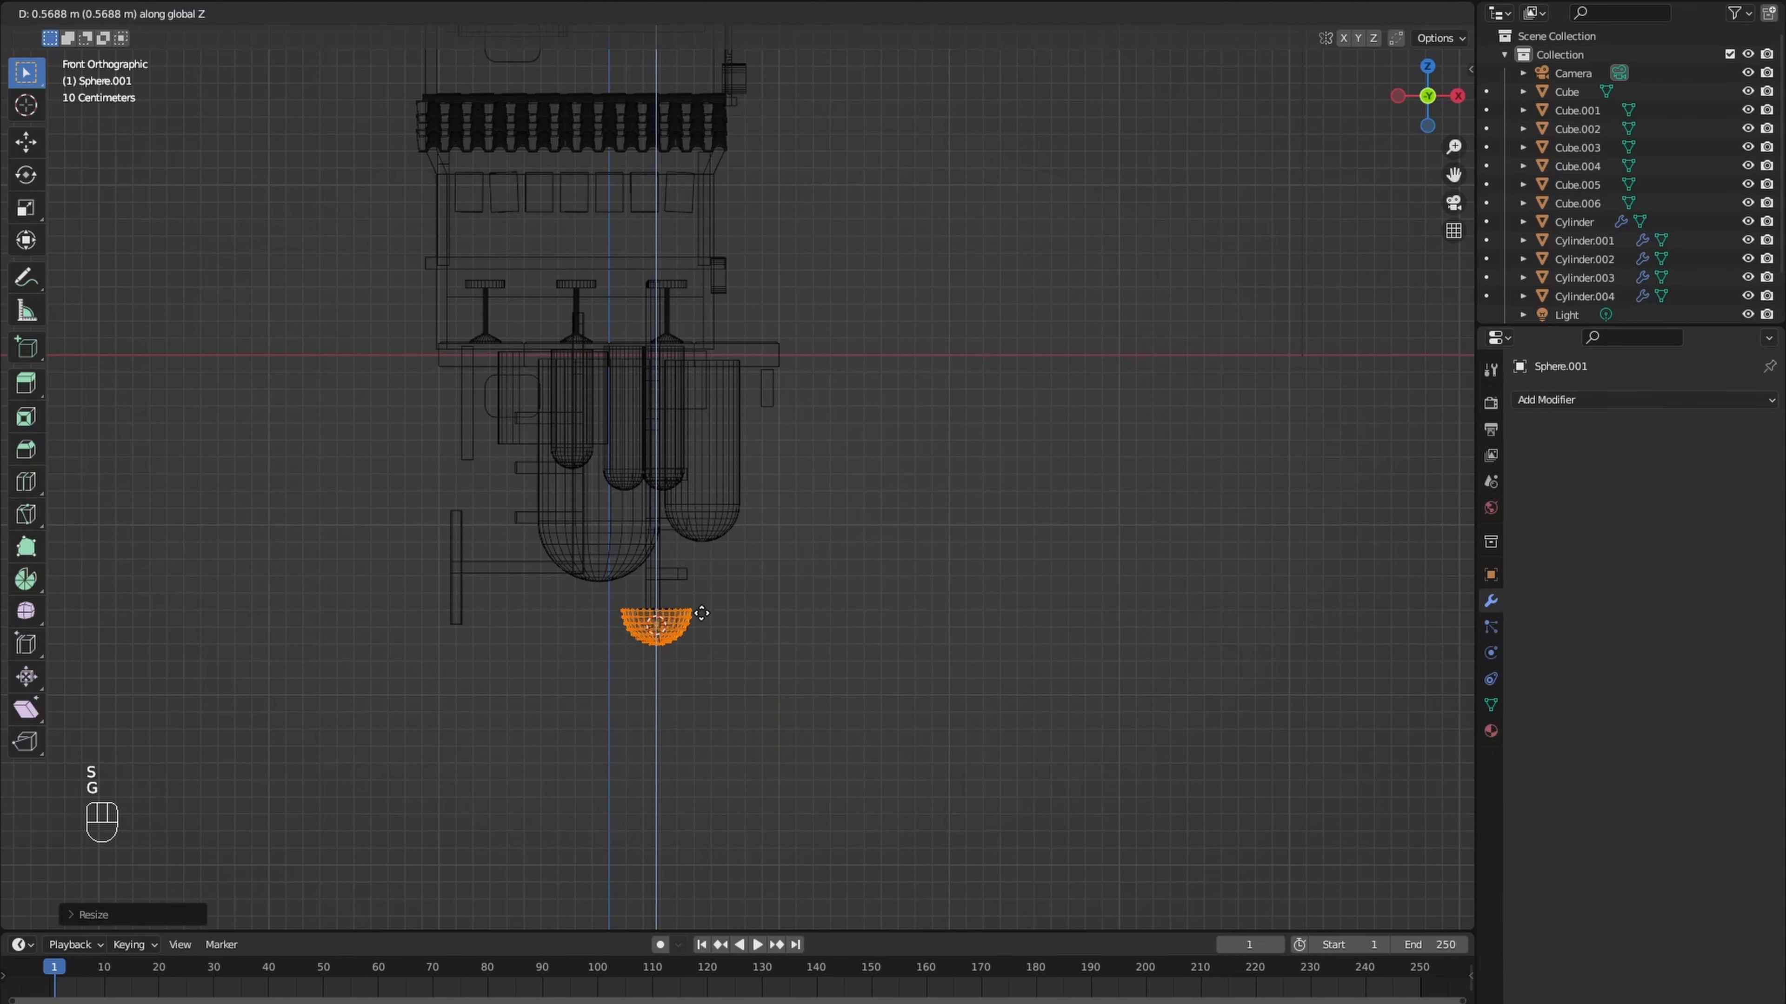
{"action": "left_click", "coordinate": [701, 613]}
- Rotate the hemisphere about -93° in the right view, turn it around its local Z and move it in front of the rounded box
{"action": "key", "text": "KP_1"}
{"action": "key", "text": "KP_3"}
{"action": "key", "text": "r"}
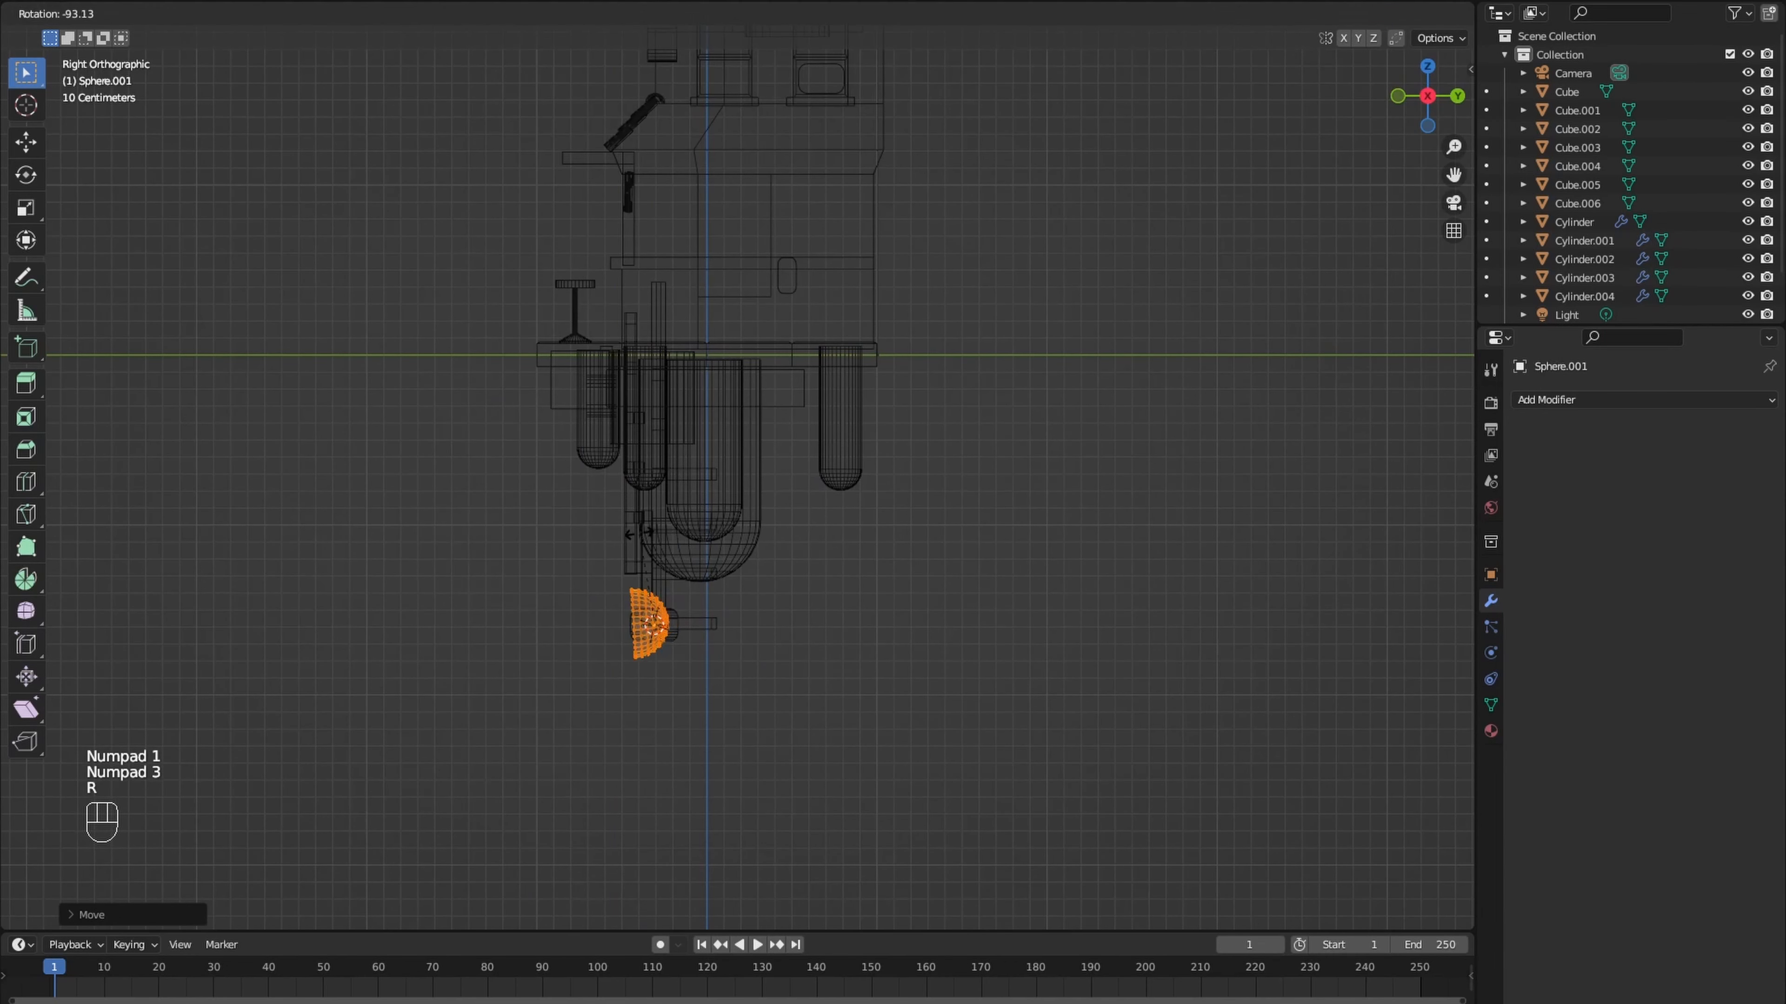
{"action": "left_click", "coordinate": [623, 562]}
{"action": "middle_click_drag", "start_coordinate": [622, 562], "coordinate": [673, 661]}
{"action": "key", "text": "g"}
{"action": "key", "text": "z"}
{"action": "key", "text": "z"}
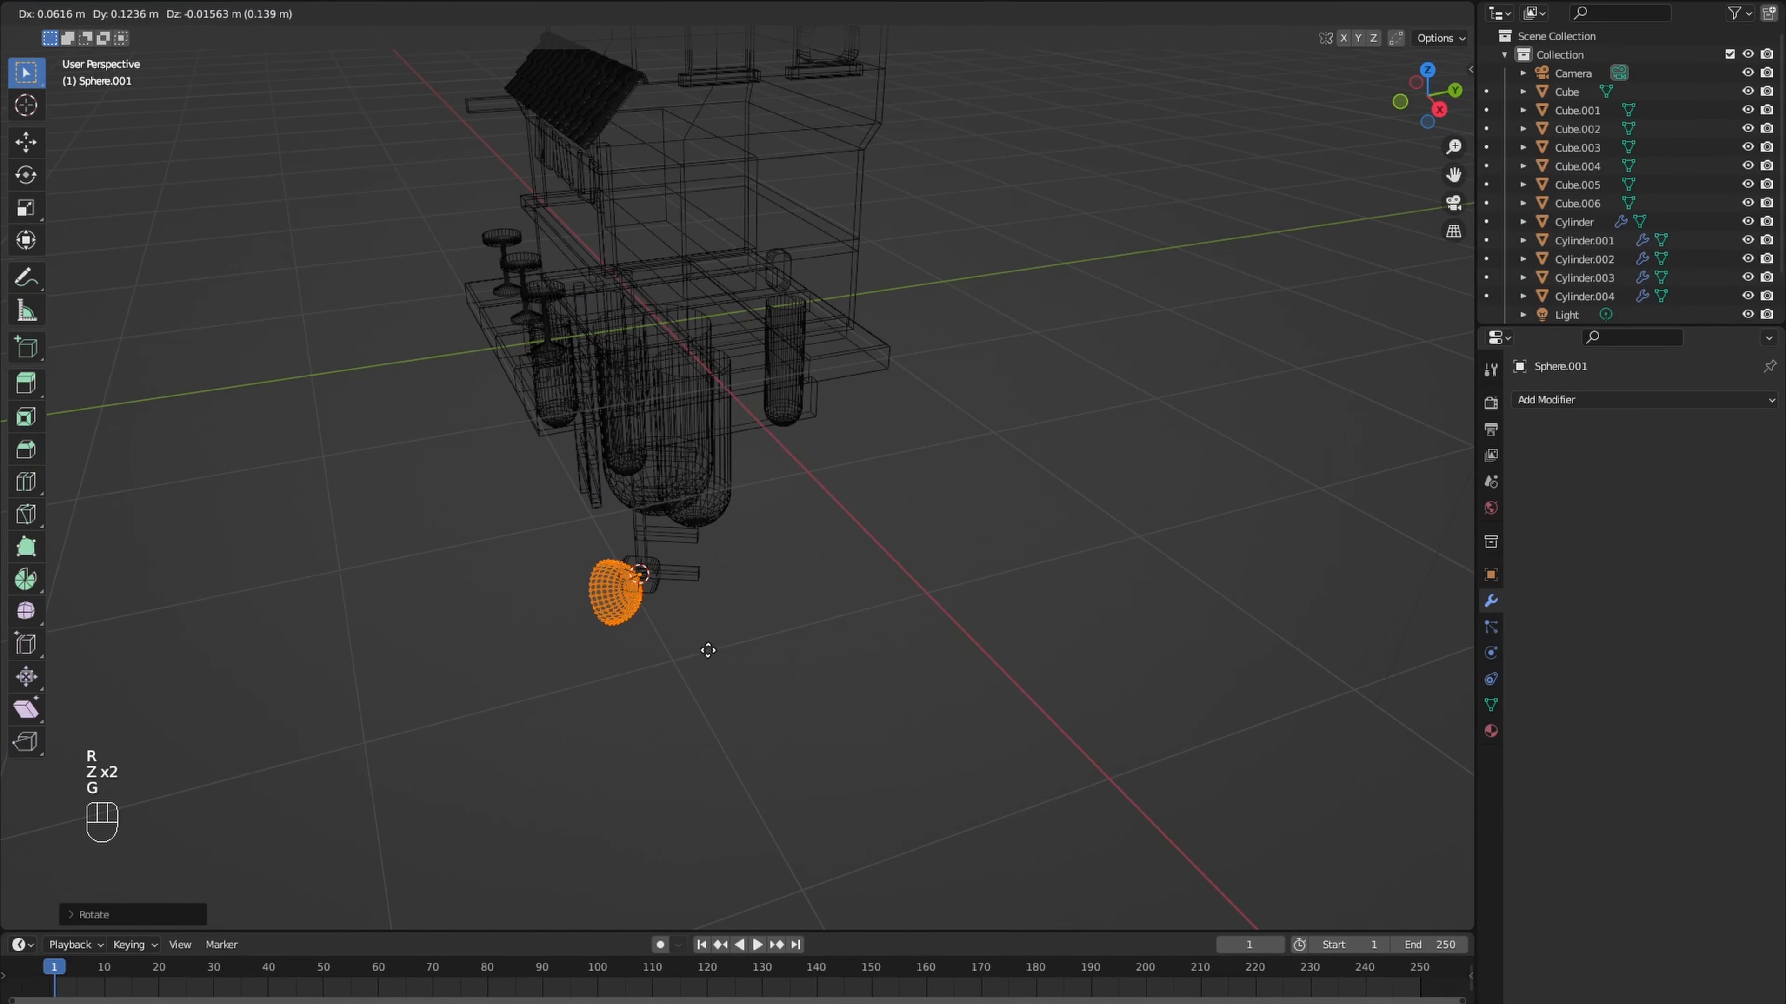
{"action": "left_click", "coordinate": [871, 618]}
{"action": "key", "text": "shift+z"}
- Add a Solidify modifier to the hemisphere and set its thickness to 0.02 m
{"action": "scroll", "coordinate": [871, 618], "scroll_direction": "up", "scroll_amount": 4}
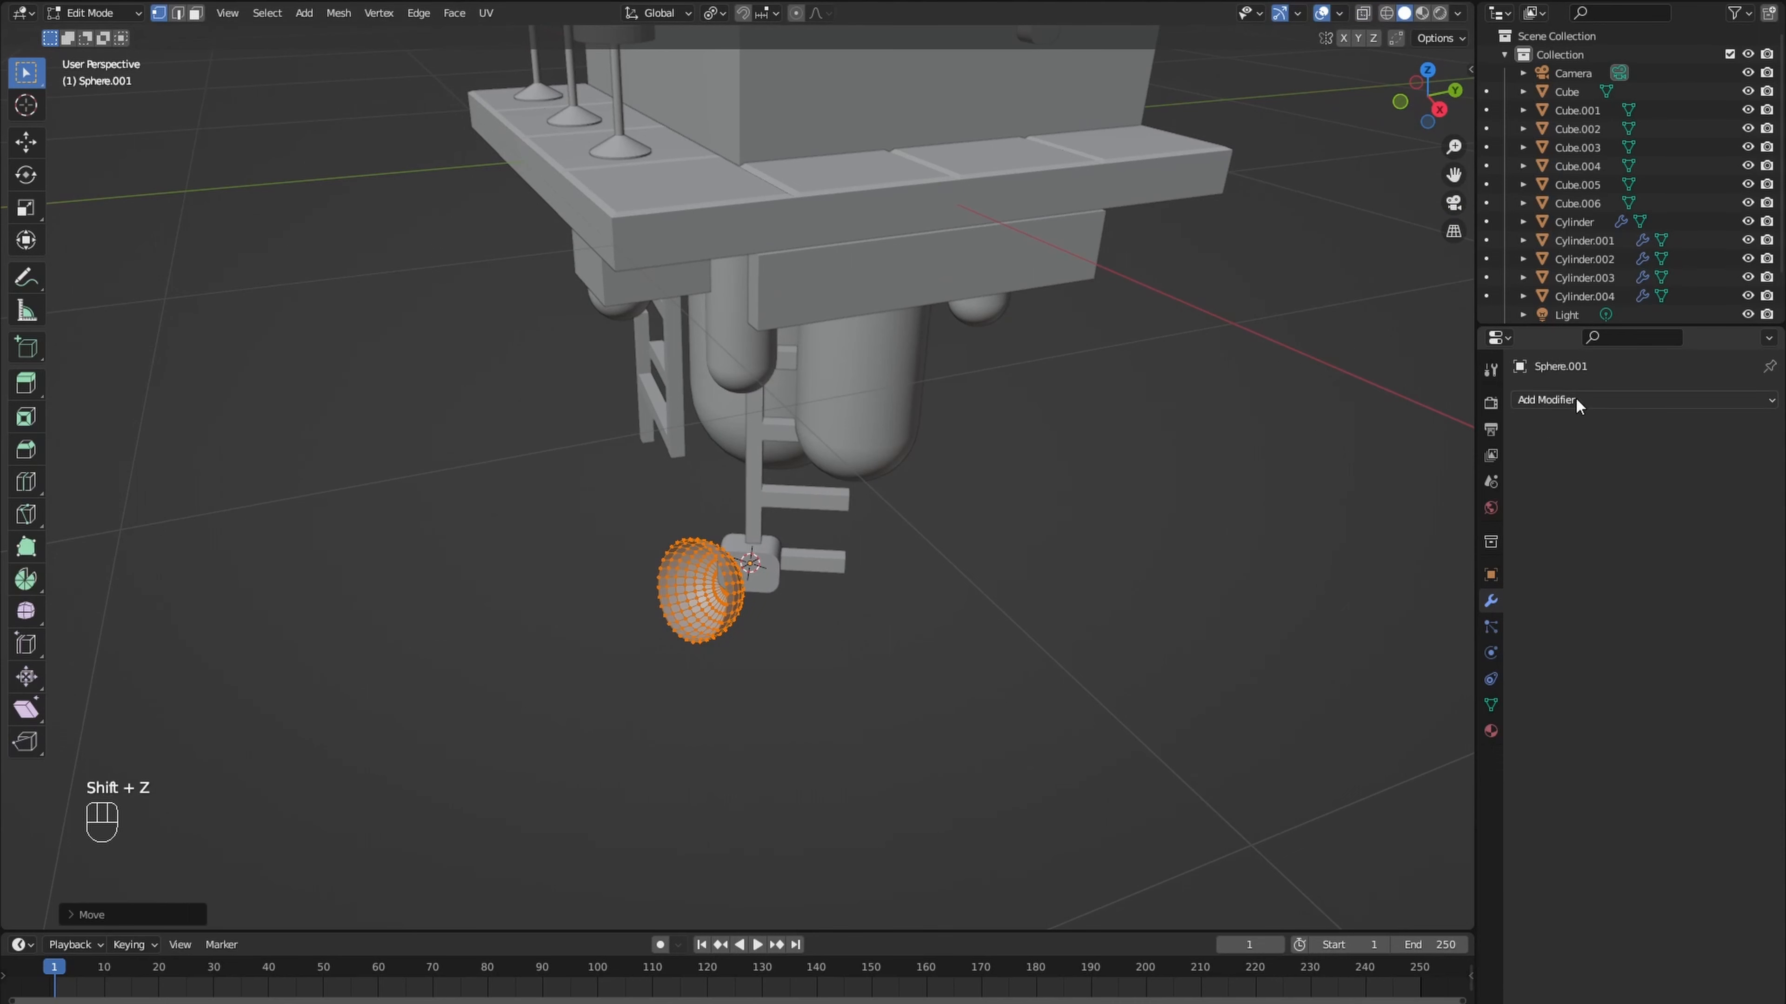
{"action": "left_click", "coordinate": [1575, 401]}
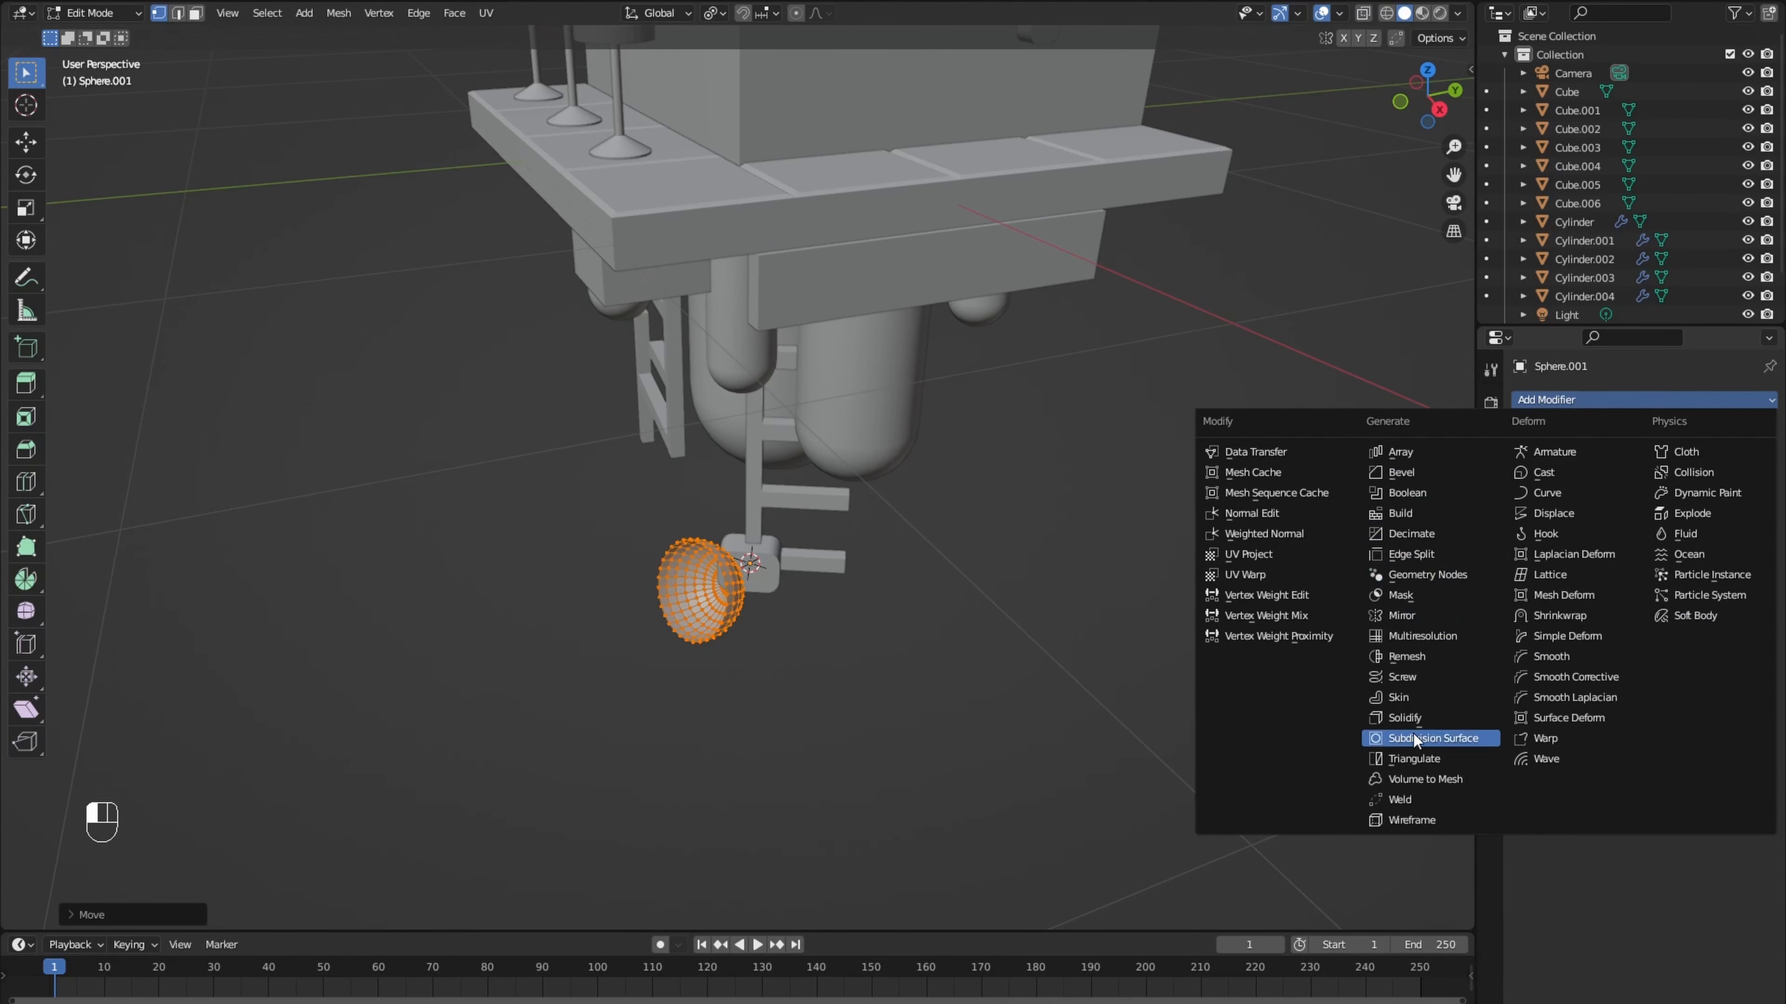
{"action": "left_click", "coordinate": [1404, 717]}
{"action": "scroll", "coordinate": [961, 655], "scroll_direction": "up", "scroll_amount": 2}
{"action": "scroll", "coordinate": [961, 656], "scroll_direction": "up", "scroll_amount": 3}
{"action": "middle_click_drag", "start_coordinate": [964, 655], "coordinate": [1136, 552], "text": "shift"}
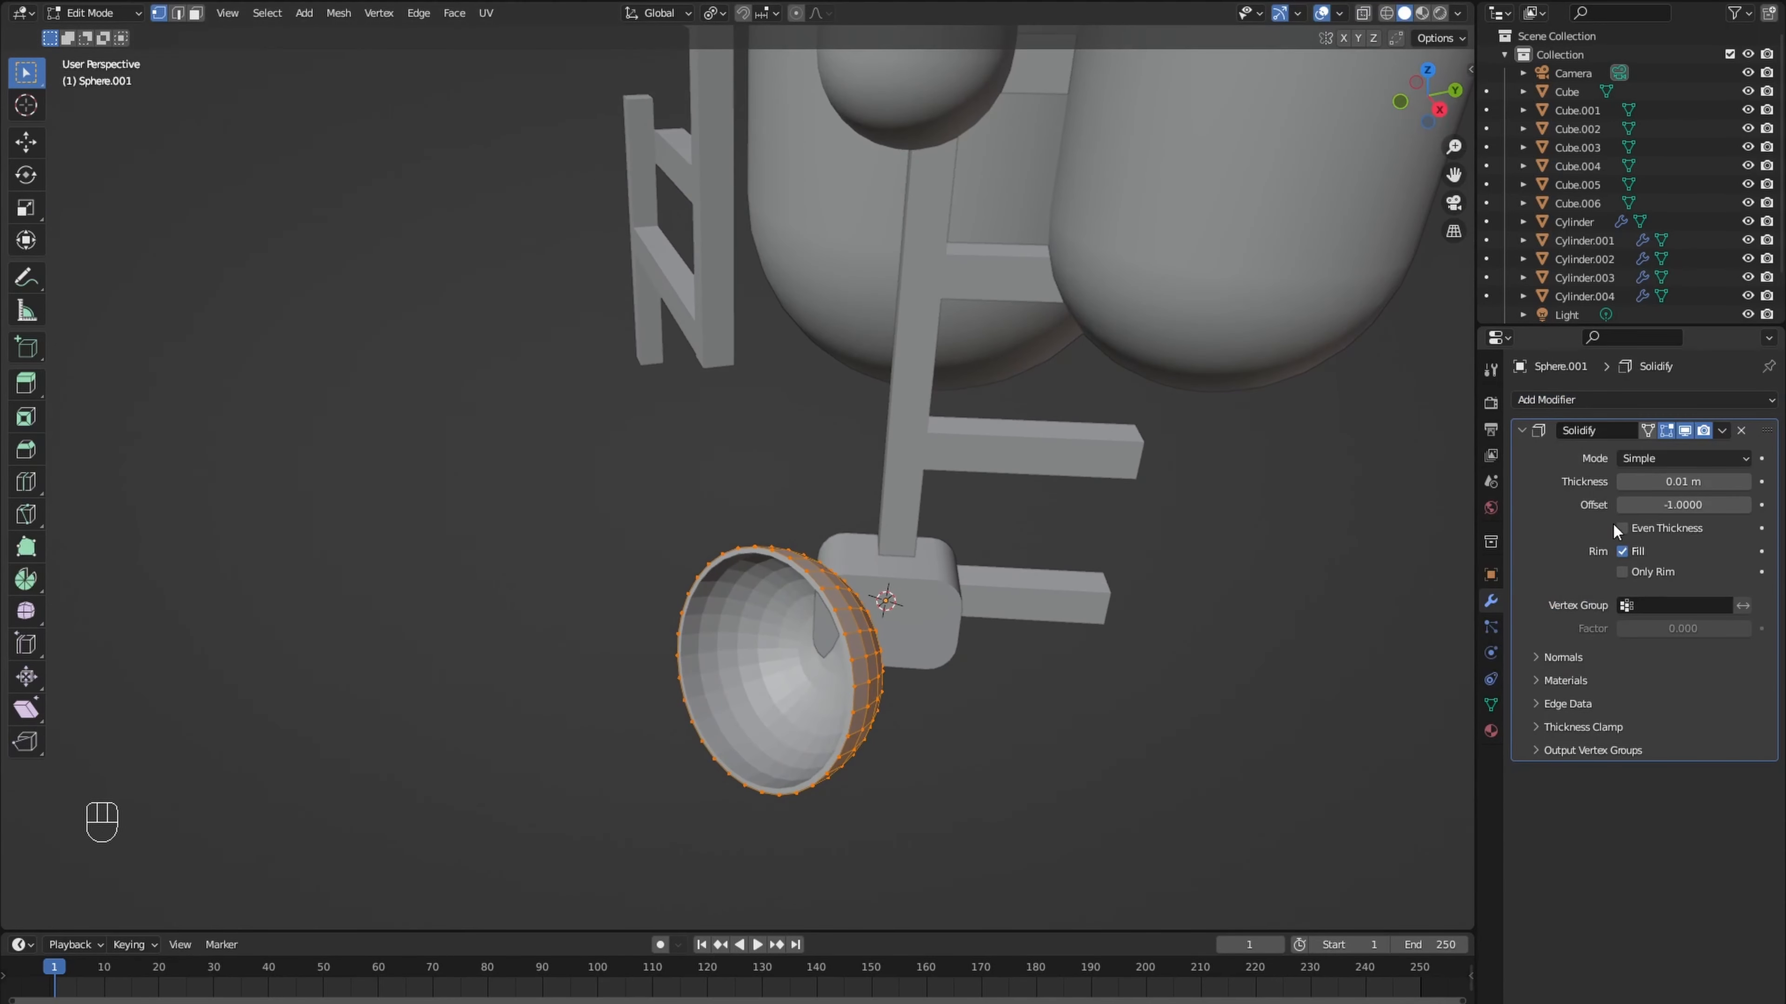
{"action": "mouse_move", "coordinate": [1674, 483]}
{"action": "left_mouse_down"}
{"action": "mouse_move", "coordinate": [1715, 483]}
{"action": "mouse_move", "coordinate": [1682, 483]}
{"action": "left_mouse_up"}
- Isolate the dish, extrude its central cap about 0.21 m outward through the bowl and scale the end face to a point
{"action": "middle_click_drag", "start_coordinate": [1209, 633], "coordinate": [1006, 704]}
{"action": "middle_click_drag", "start_coordinate": [1005, 830], "coordinate": [1006, 620], "text": "shift"}
{"action": "scroll", "coordinate": [973, 618], "scroll_direction": "up", "scroll_amount": 3}
{"action": "key", "text": "3"}
{"action": "key", "text": "KP_Divide"}
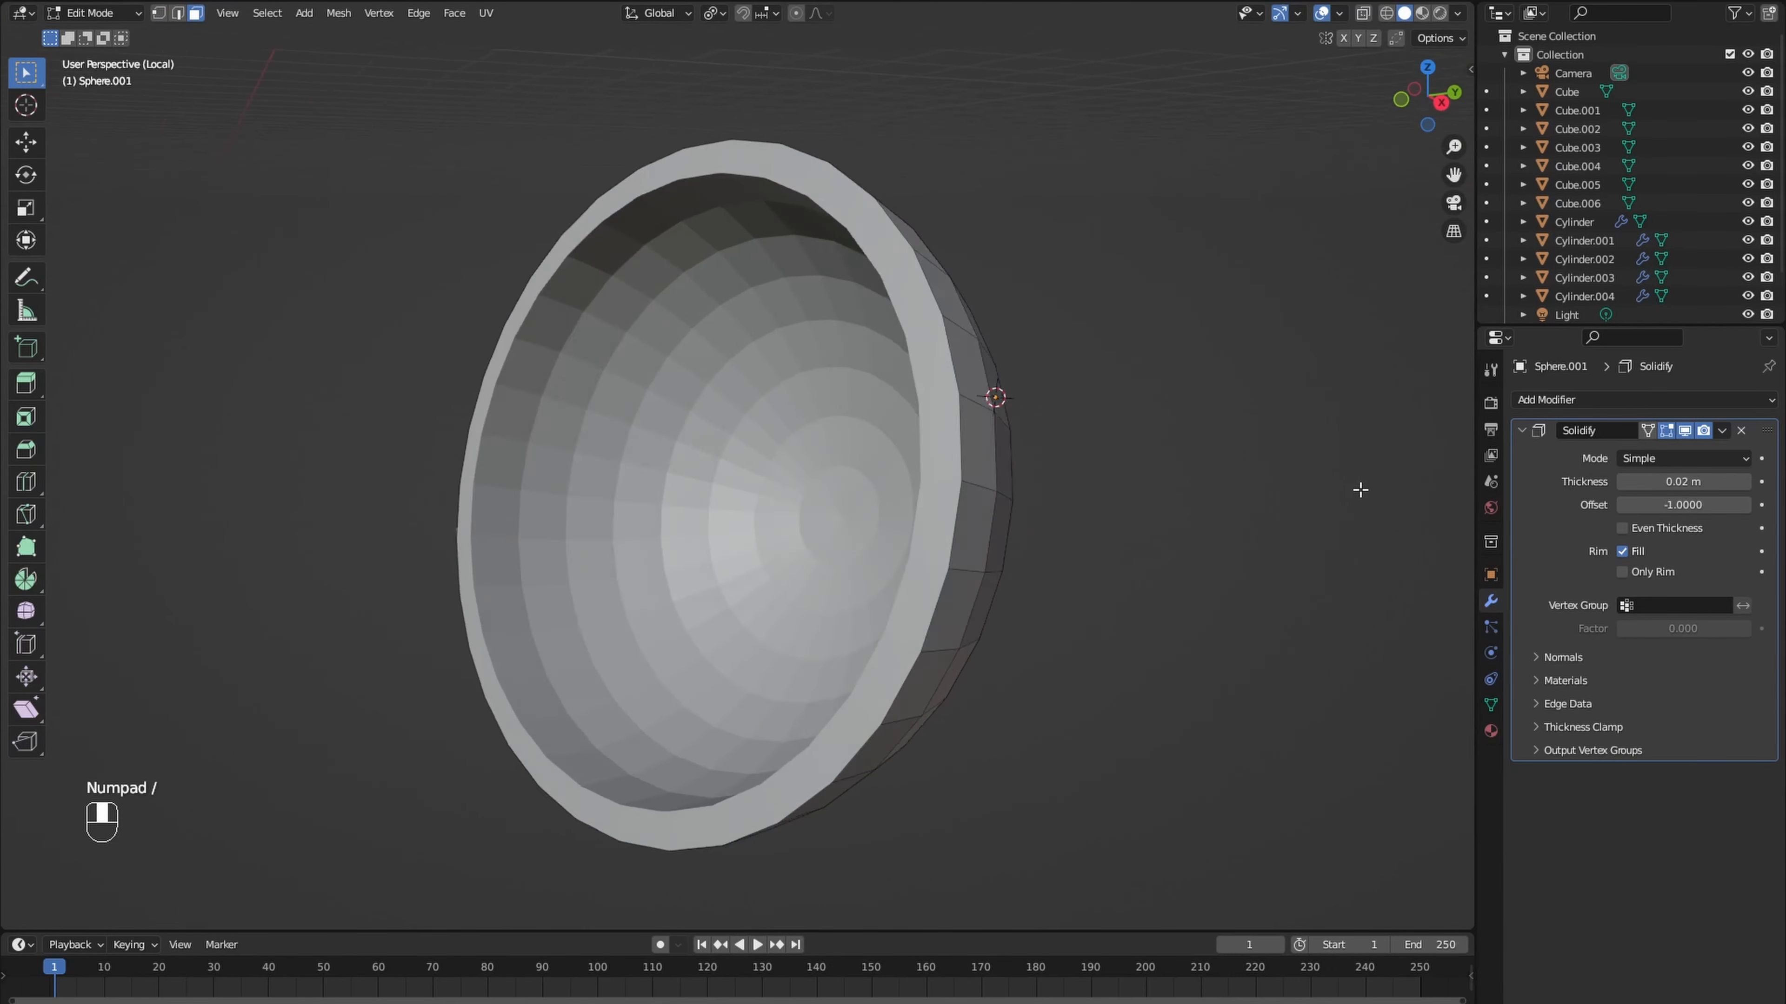
{"action": "left_click", "coordinate": [1048, 500]}
{"action": "key", "text": "e"}
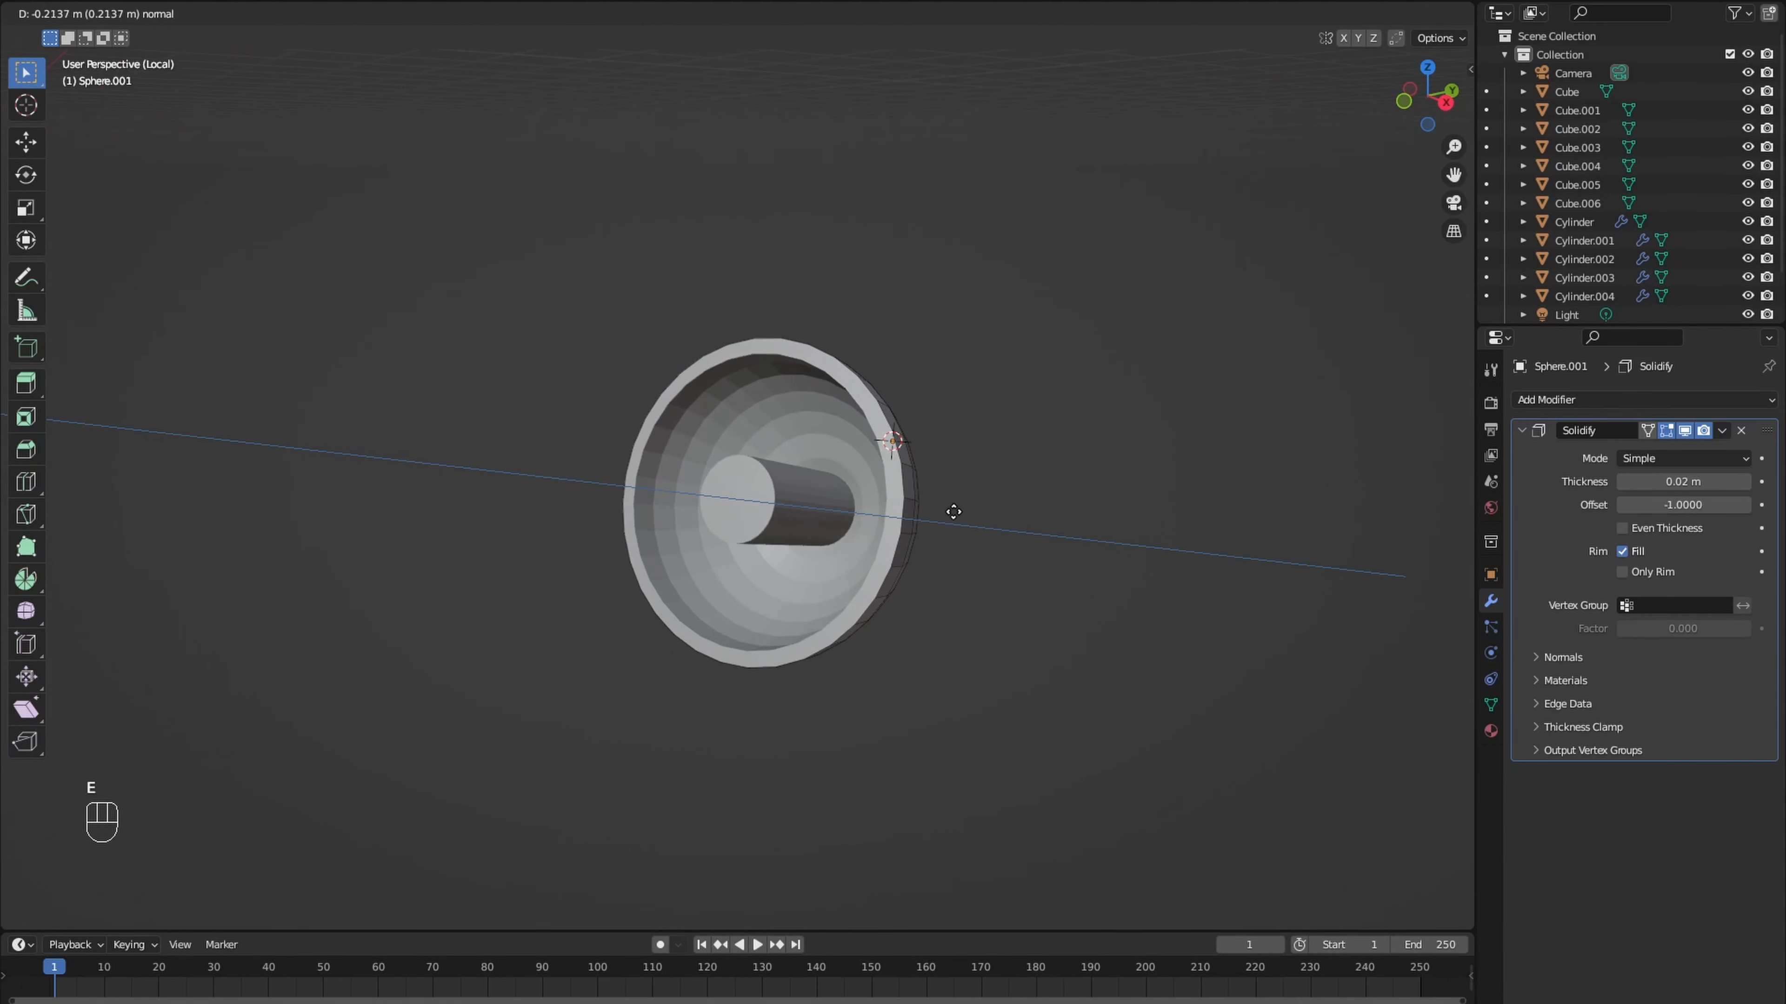
{"action": "left_click", "coordinate": [953, 512]}
{"action": "key", "text": "s"}
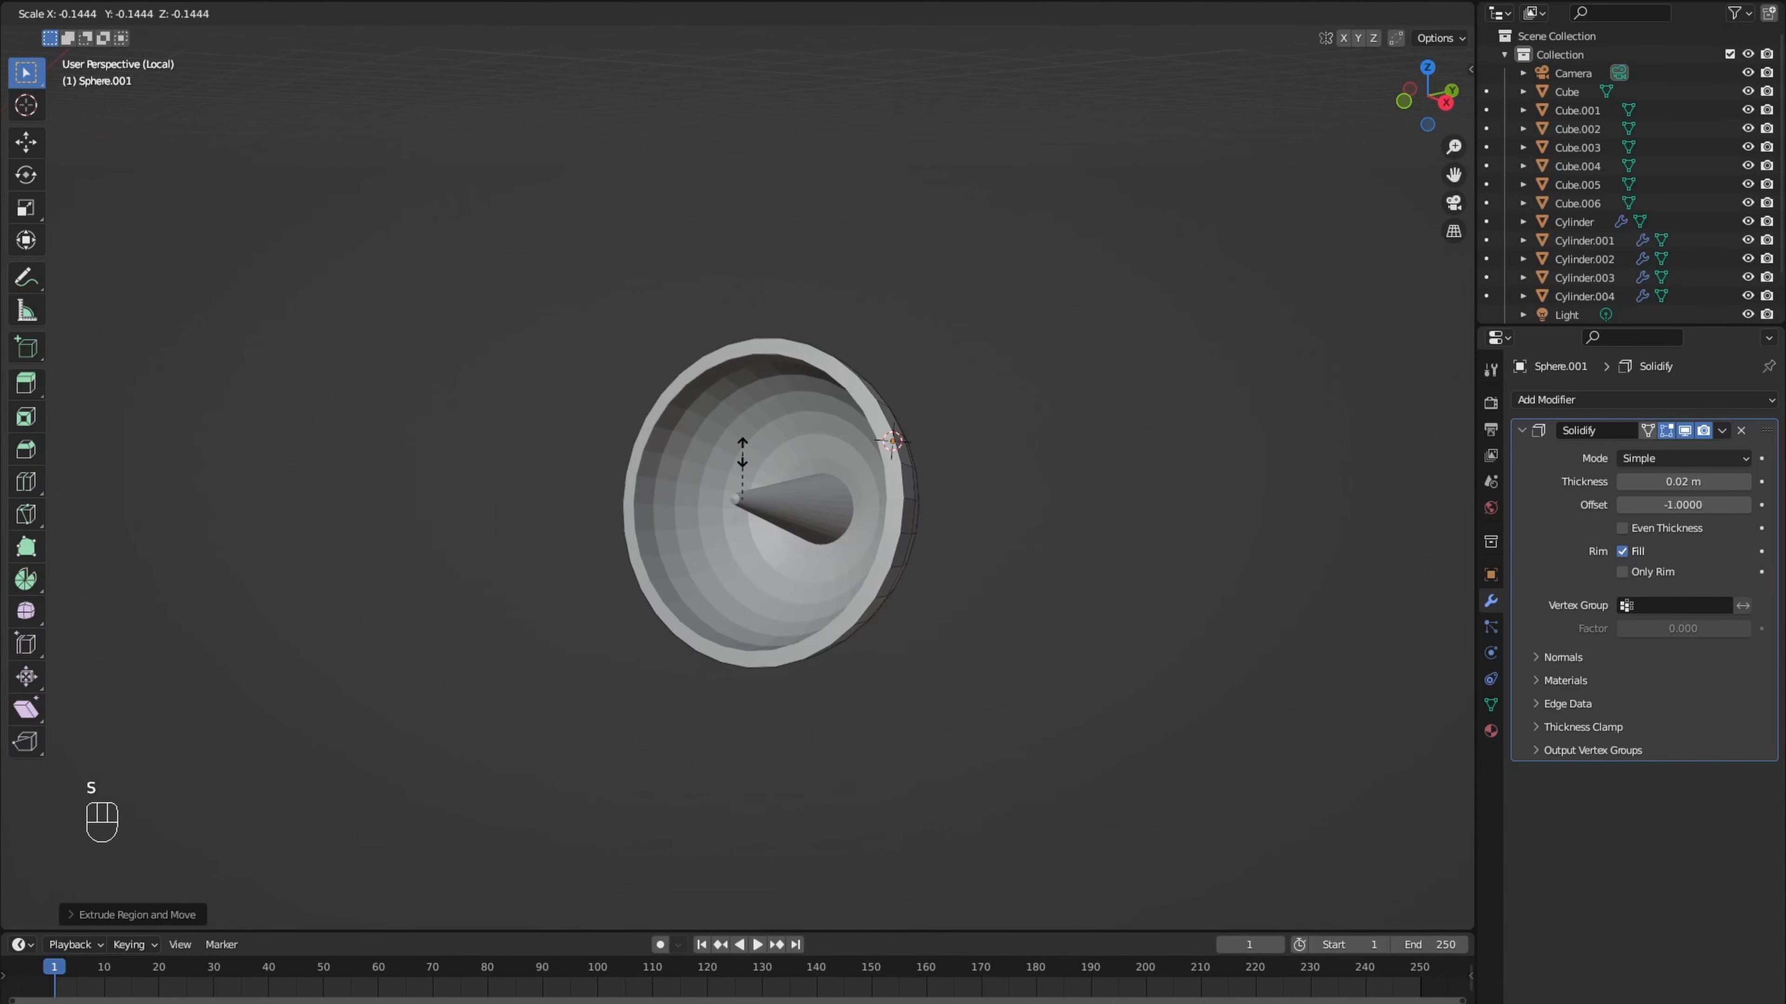
{"action": "left_click", "coordinate": [742, 454]}
- Leave the isolated view of the dish and shade the dish smooth
{"action": "key", "text": "Tab"}
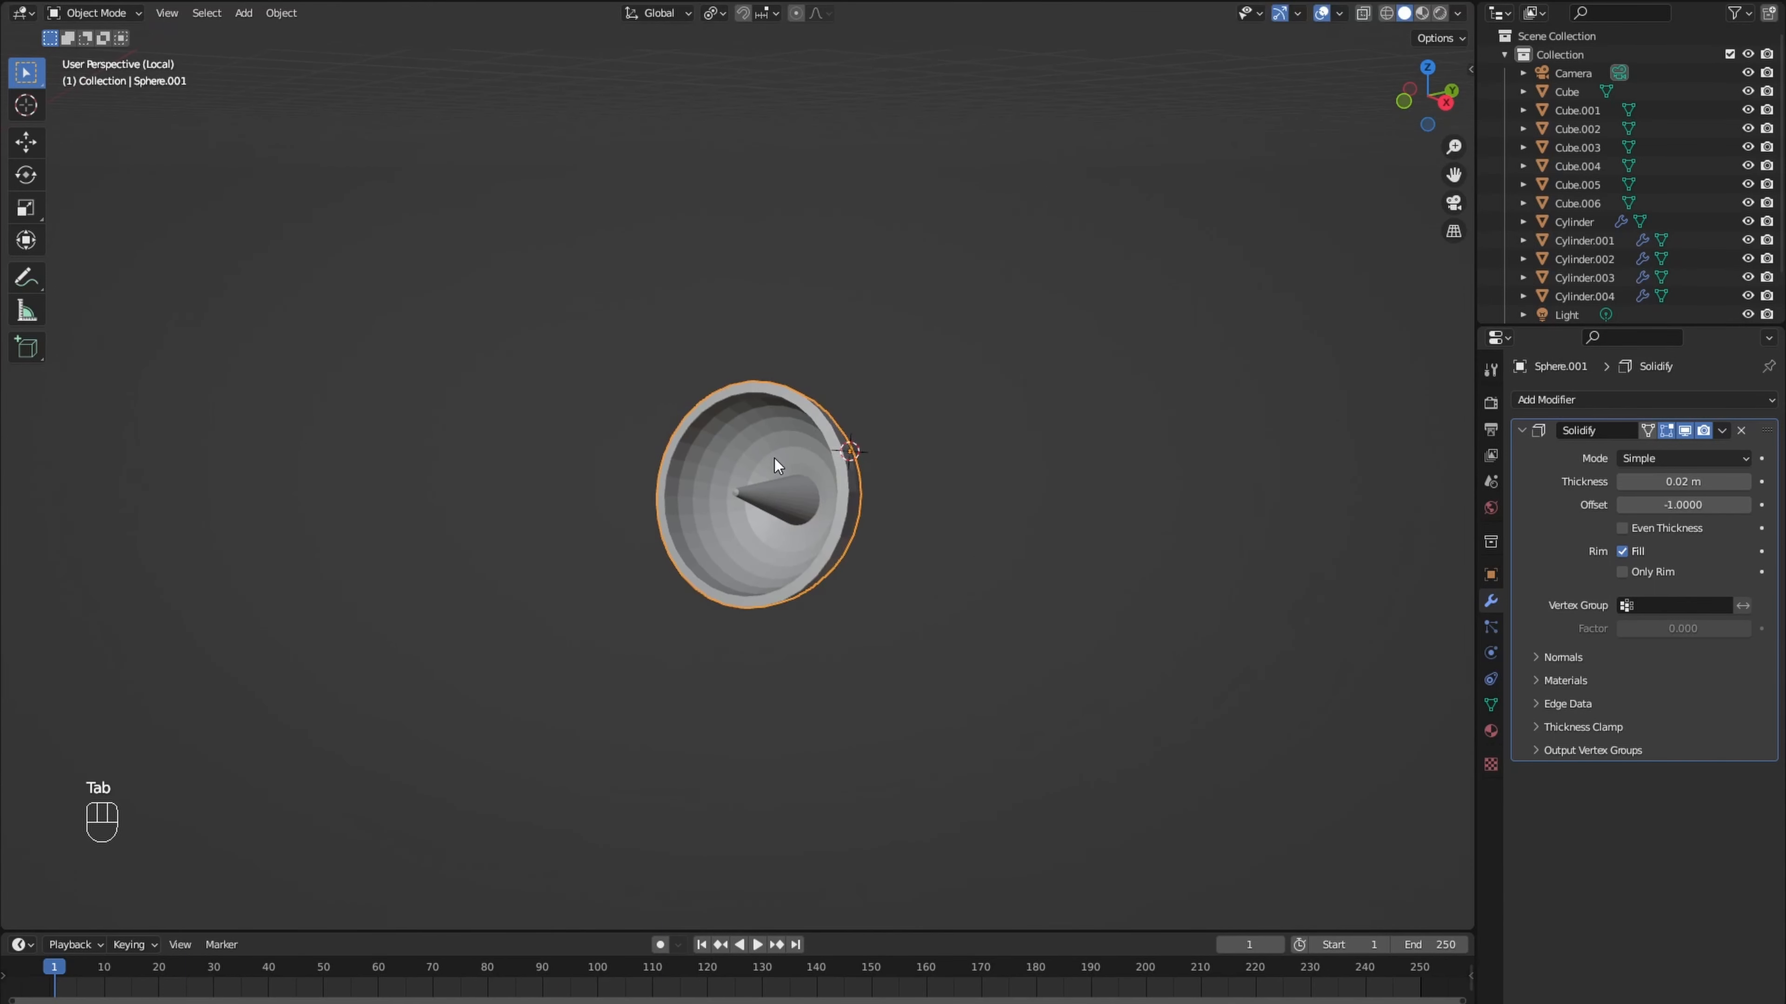
{"action": "key", "text": "KP_Divide"}
{"action": "right_click", "coordinate": [830, 574]}
{"action": "left_click", "coordinate": [830, 574]}
{"action": "middle_click_drag", "start_coordinate": [836, 574], "coordinate": [1001, 597]}
{"action": "scroll", "coordinate": [984, 595], "scroll_direction": "down", "scroll_amount": 5}
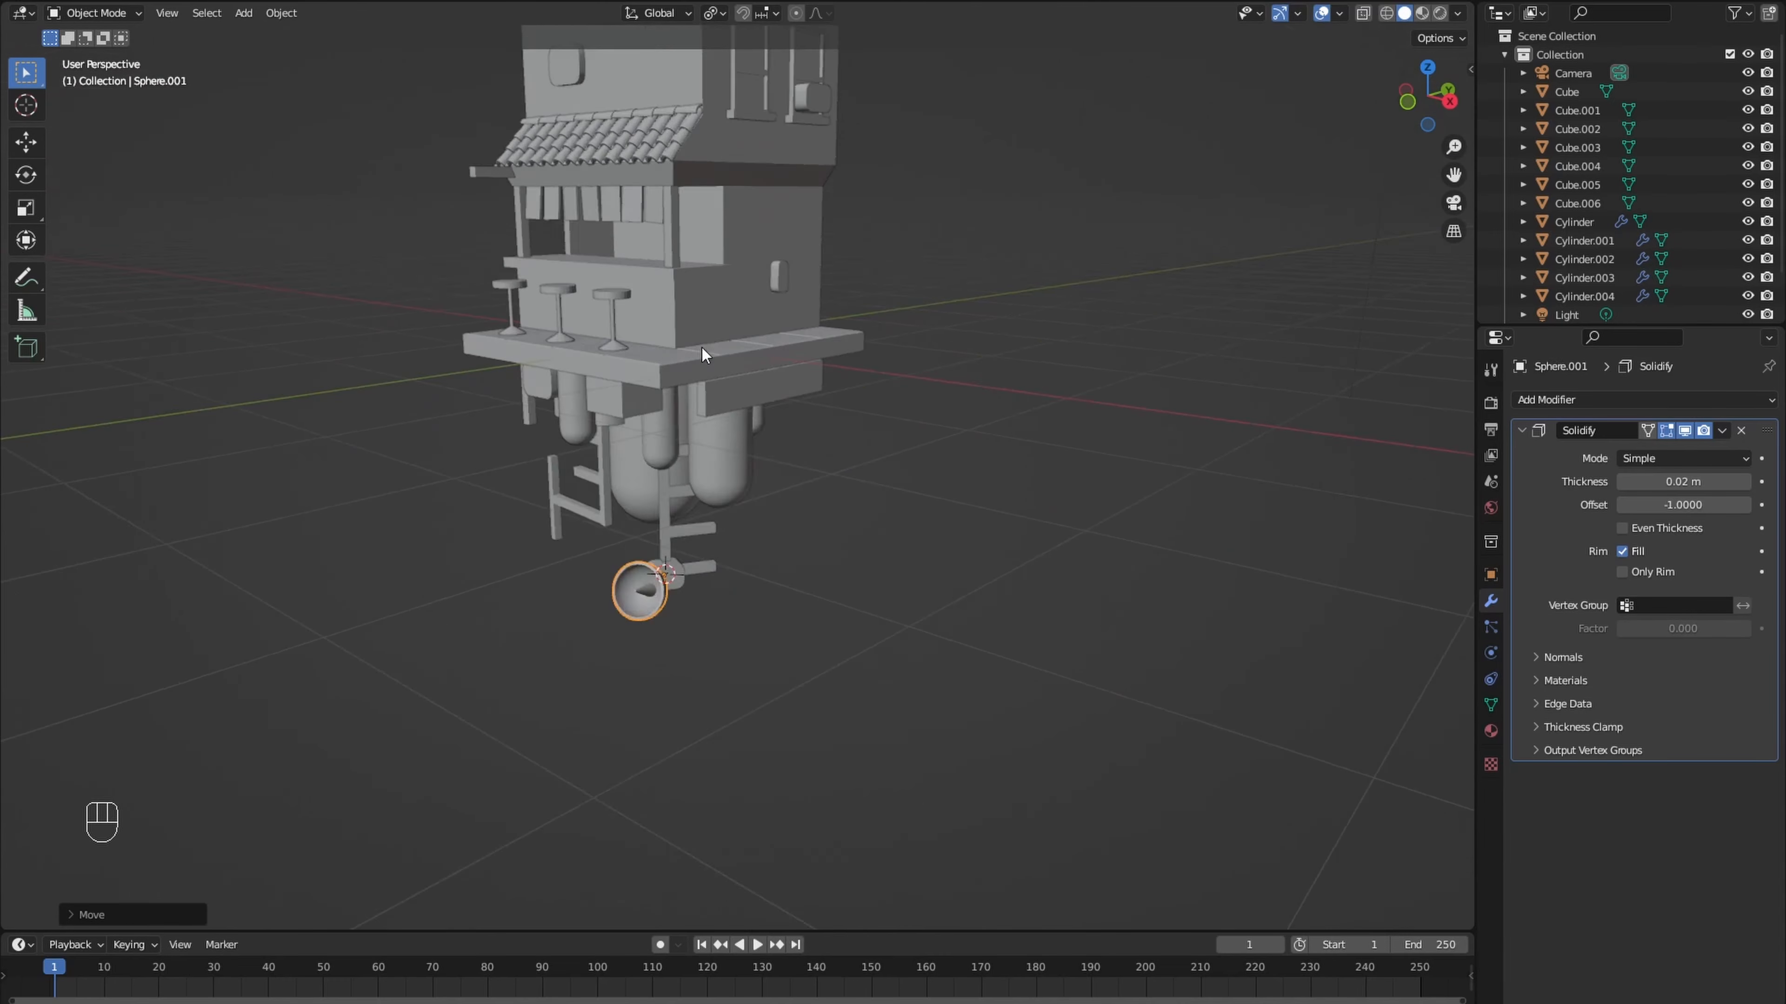
- Add a cube at the roof's front edge and scale it down to a small block
{"action": "middle_click_drag", "start_coordinate": [702, 348], "coordinate": [613, 455]}
{"action": "key", "text": "shift+a"}
{"action": "mouse_move", "coordinate": [606, 482]}
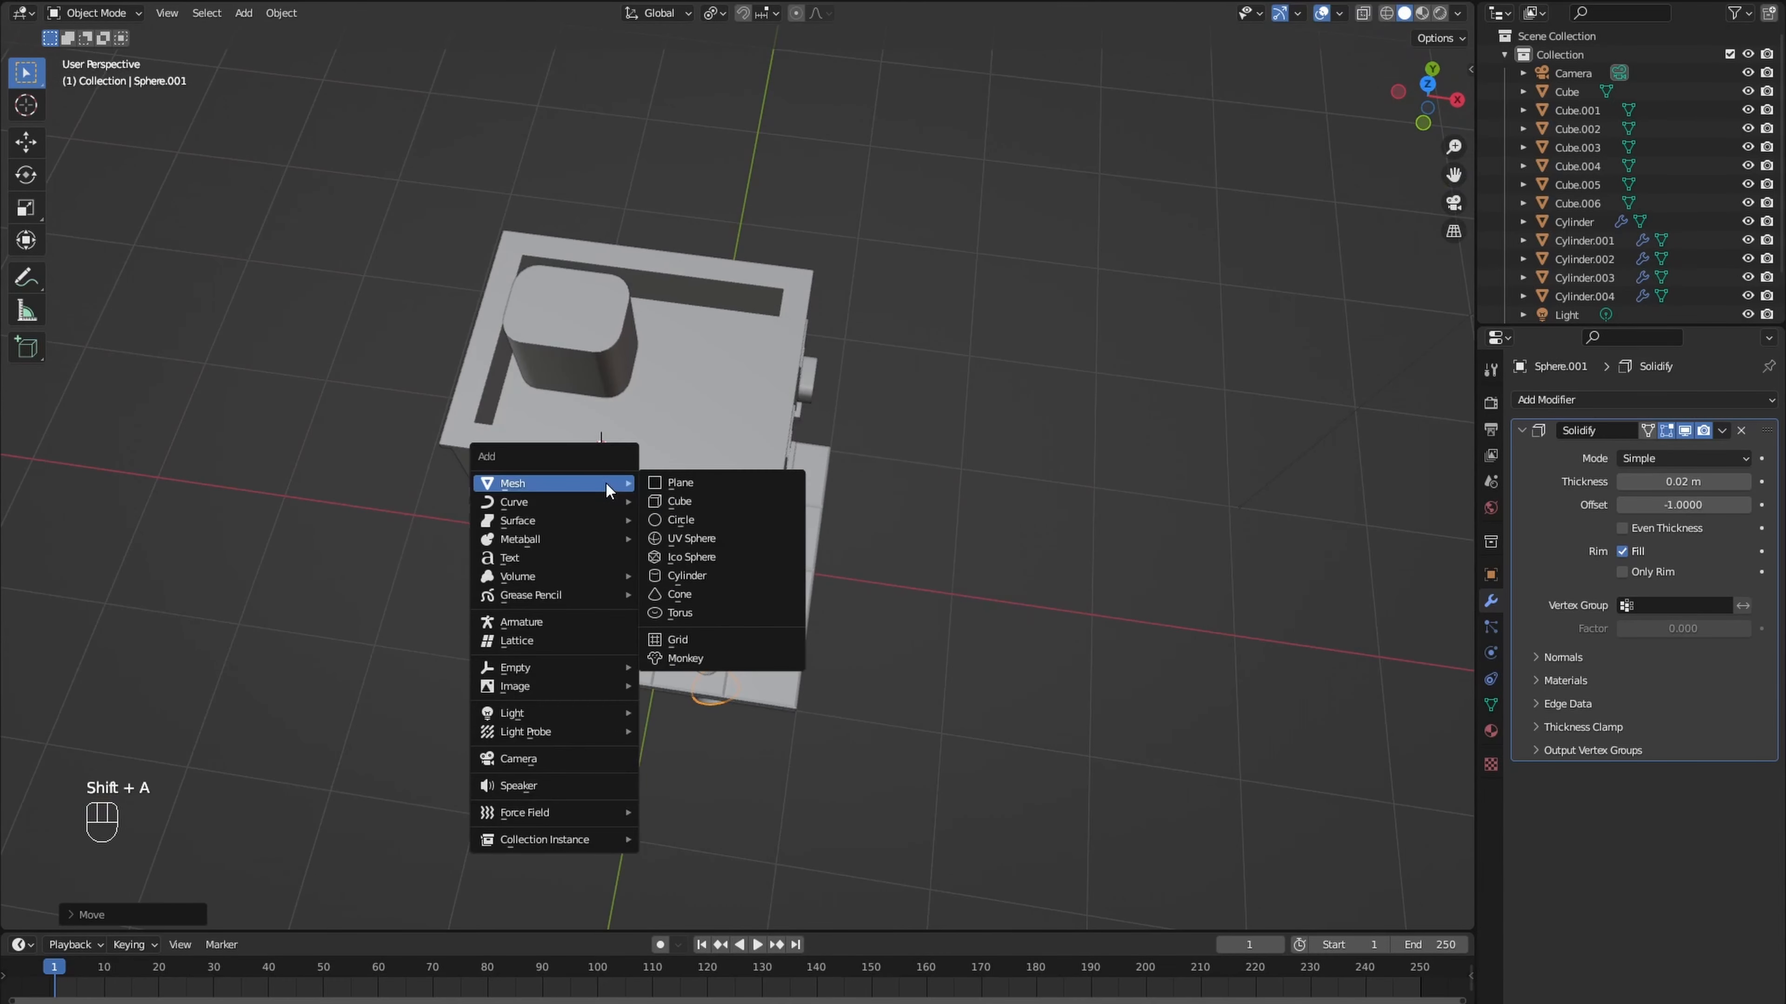
{"action": "left_click", "coordinate": [734, 500]}
{"action": "scroll", "coordinate": [703, 492], "scroll_direction": "down", "scroll_amount": 5}
{"action": "key", "text": "Tab"}
{"action": "scroll", "coordinate": [914, 478], "scroll_direction": "down", "scroll_amount": 1}
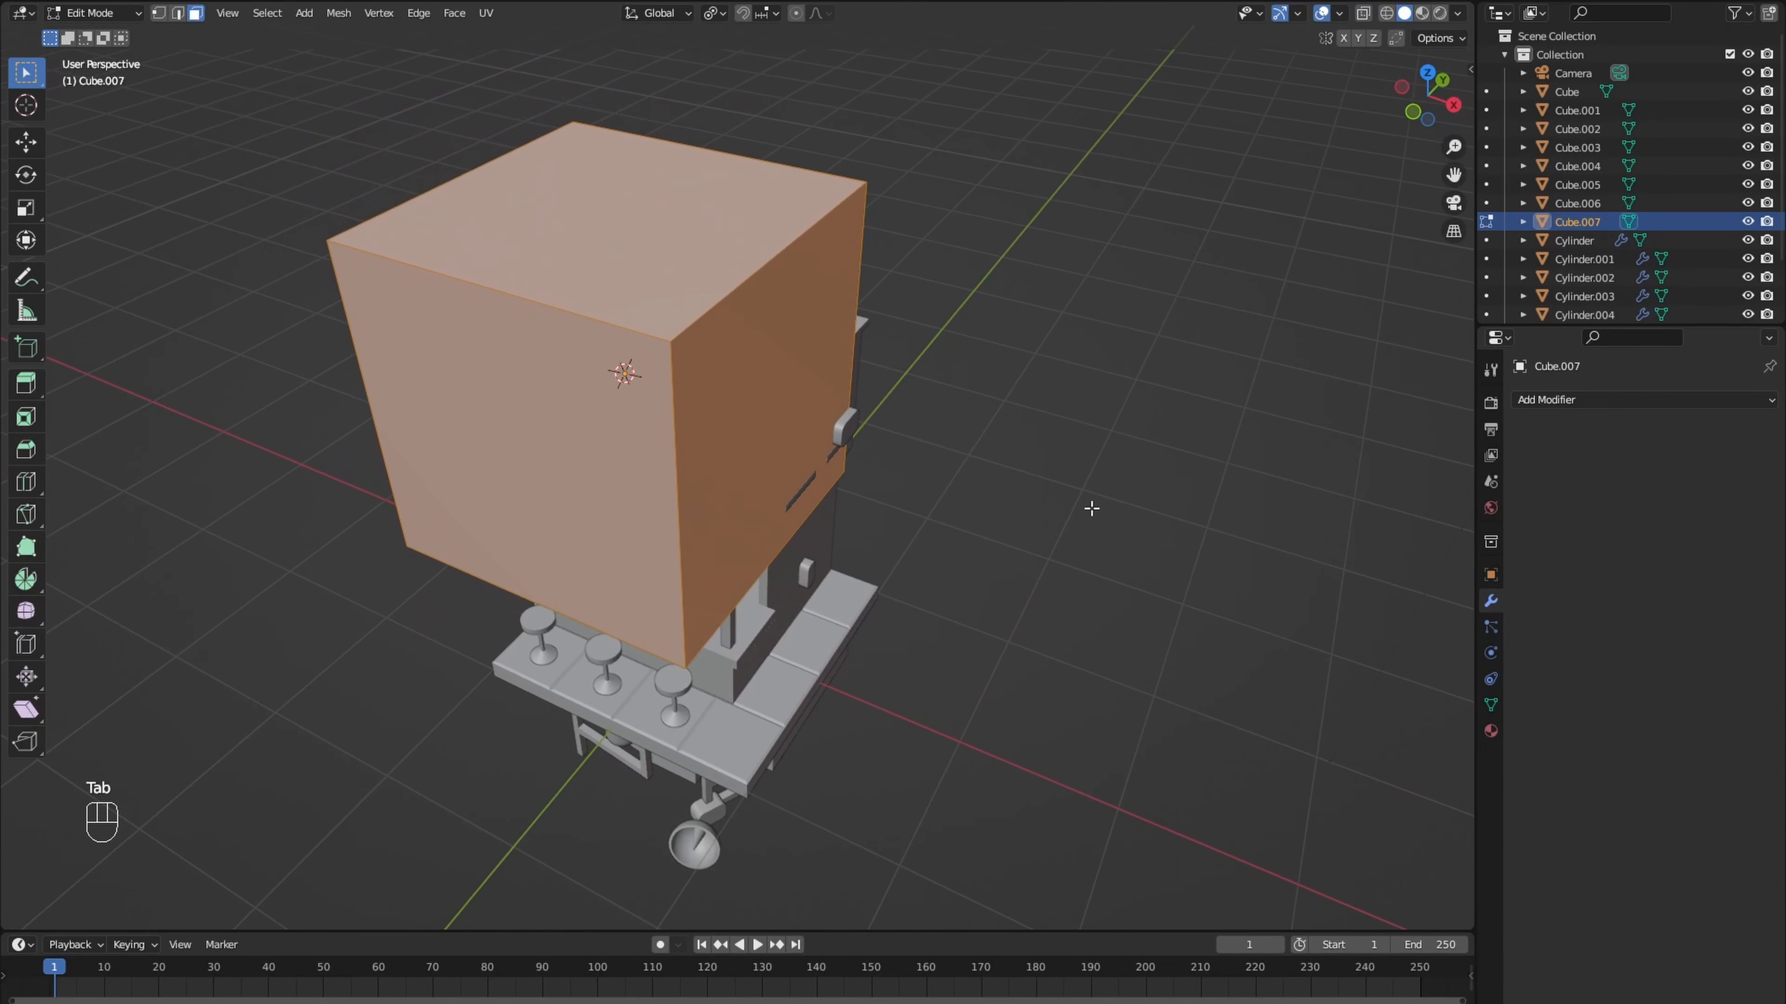
{"action": "key", "text": "s"}
{"action": "left_click", "coordinate": [738, 402]}
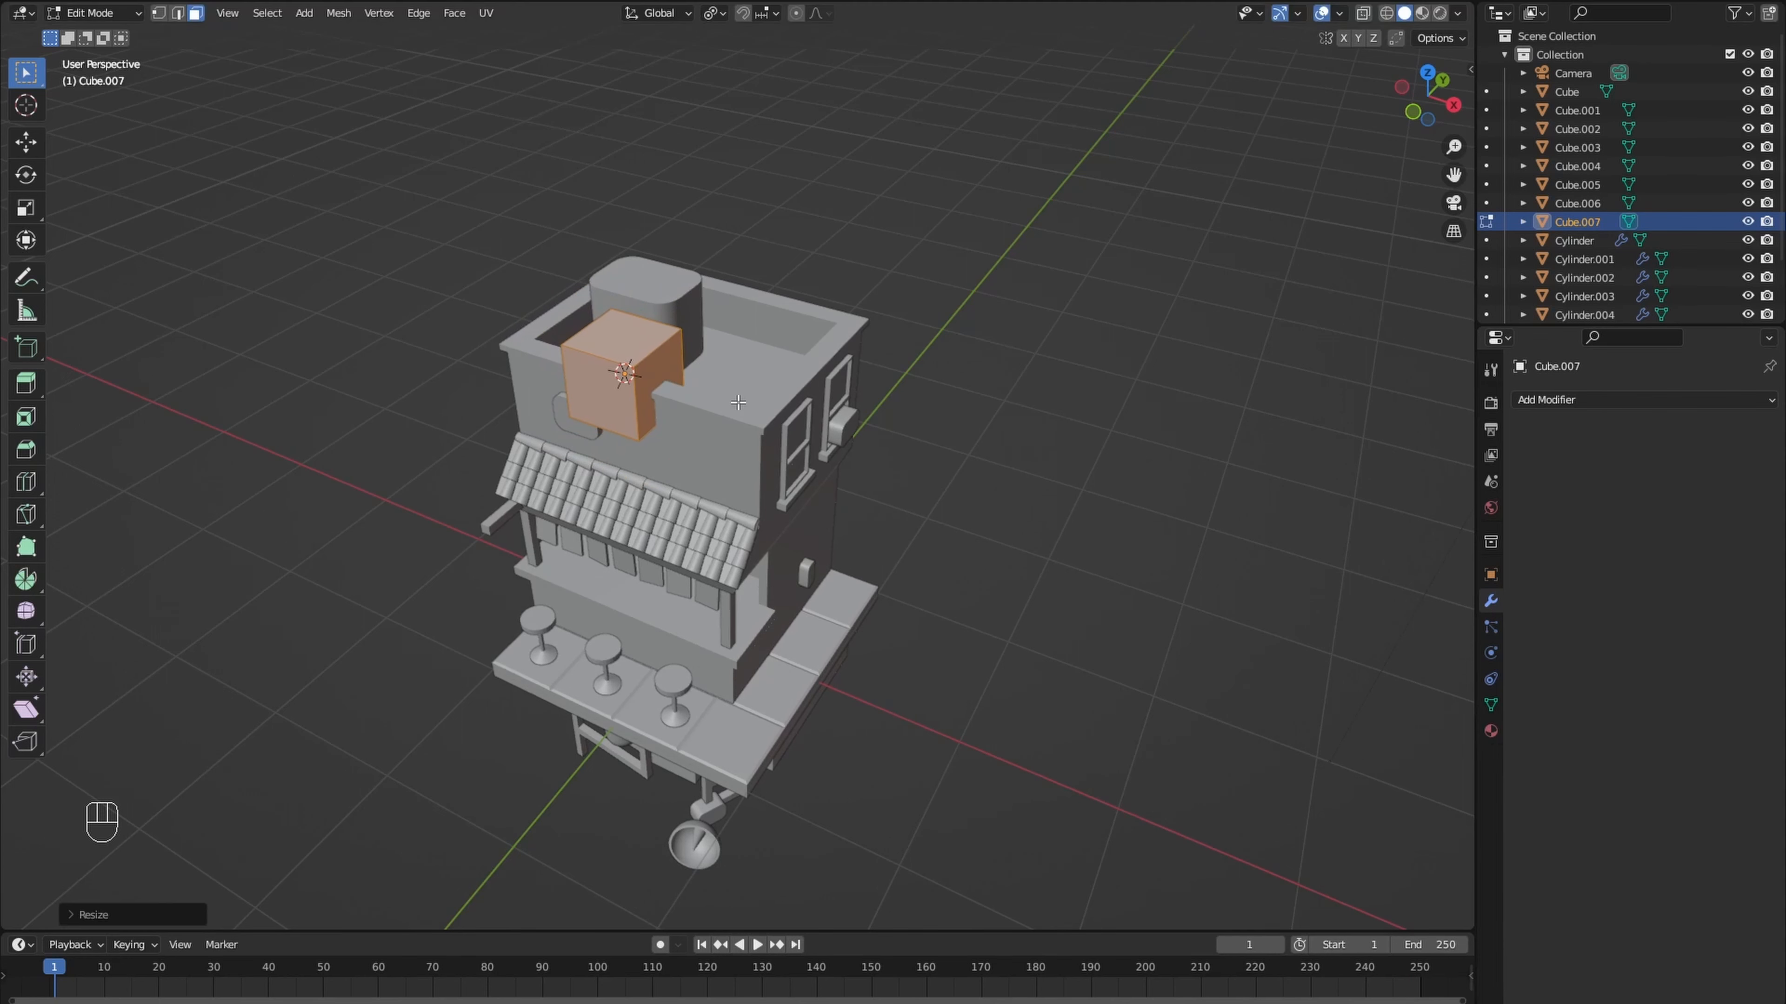
- Thin the roof cube along Y and widen it along X into a flat signboard across the roof front
{"action": "key", "text": "s"}
{"action": "key", "text": "y"}
{"action": "key", "text": "s"}
{"action": "key", "text": "x"}
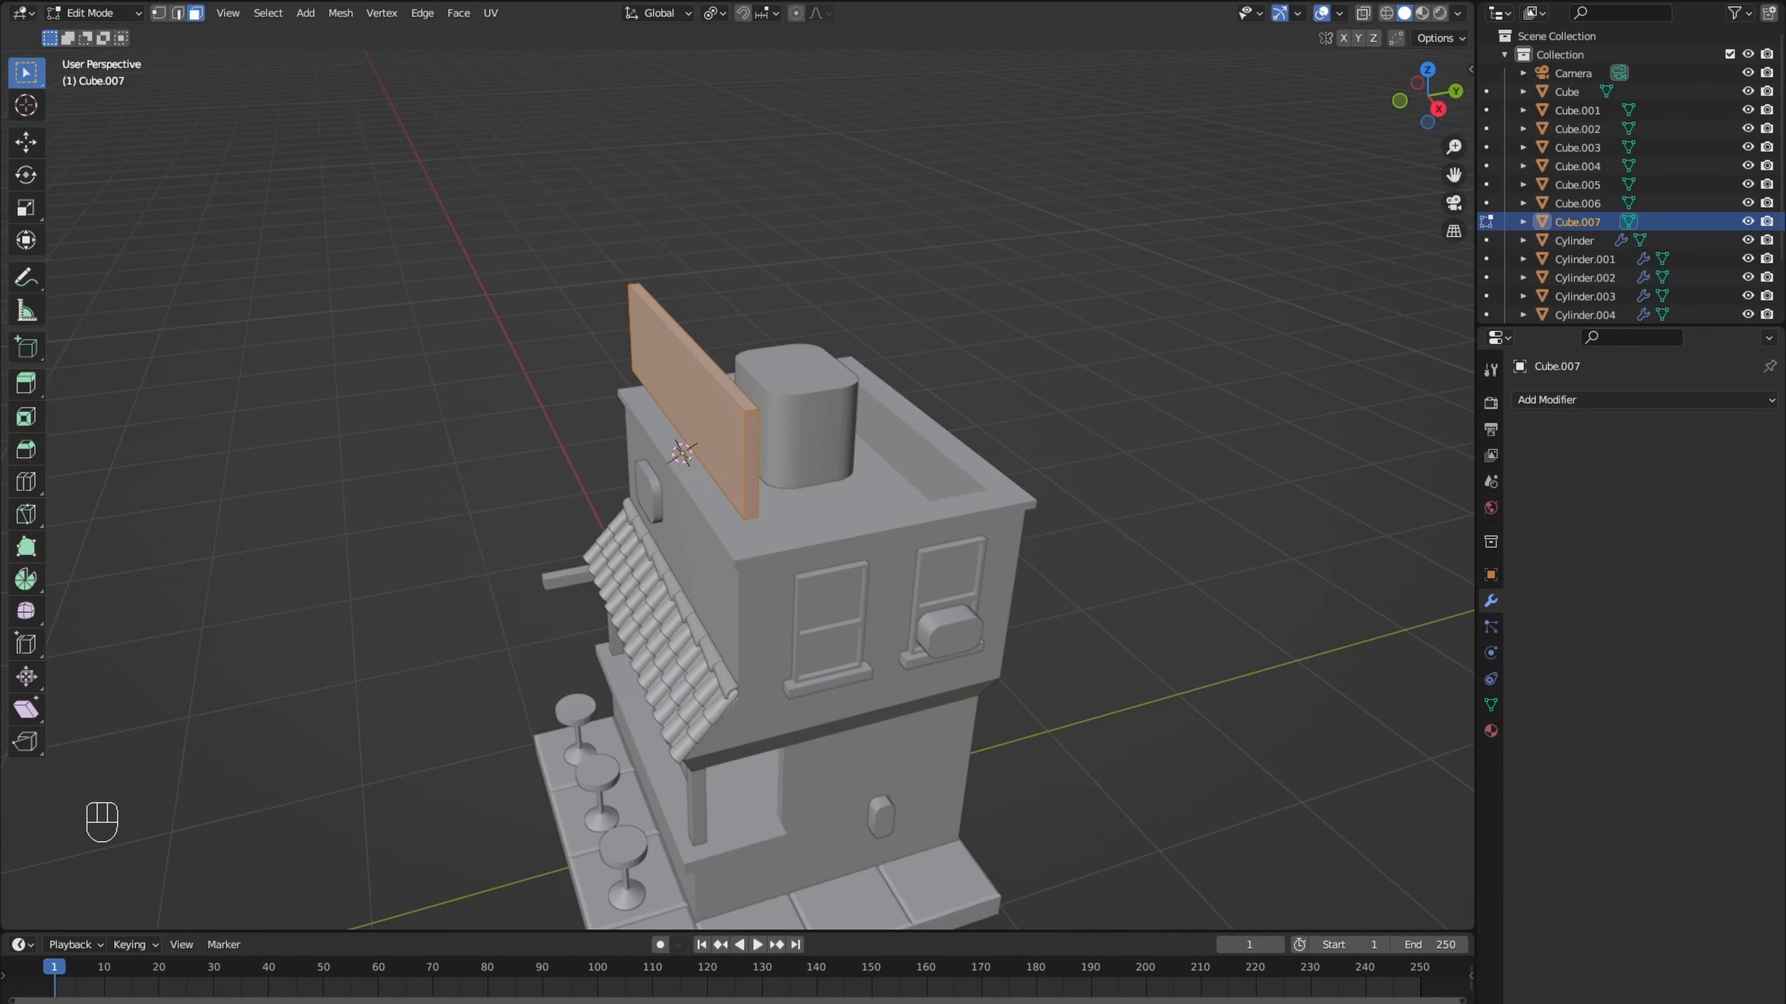
- Add a second cube at the back of the signboard near one end and scale it down to a small block
{"action": "middle_click_drag", "start_coordinate": [660, 538], "coordinate": [481, 573]}
{"action": "scroll", "coordinate": [480, 572], "scroll_direction": "up", "scroll_amount": 5}
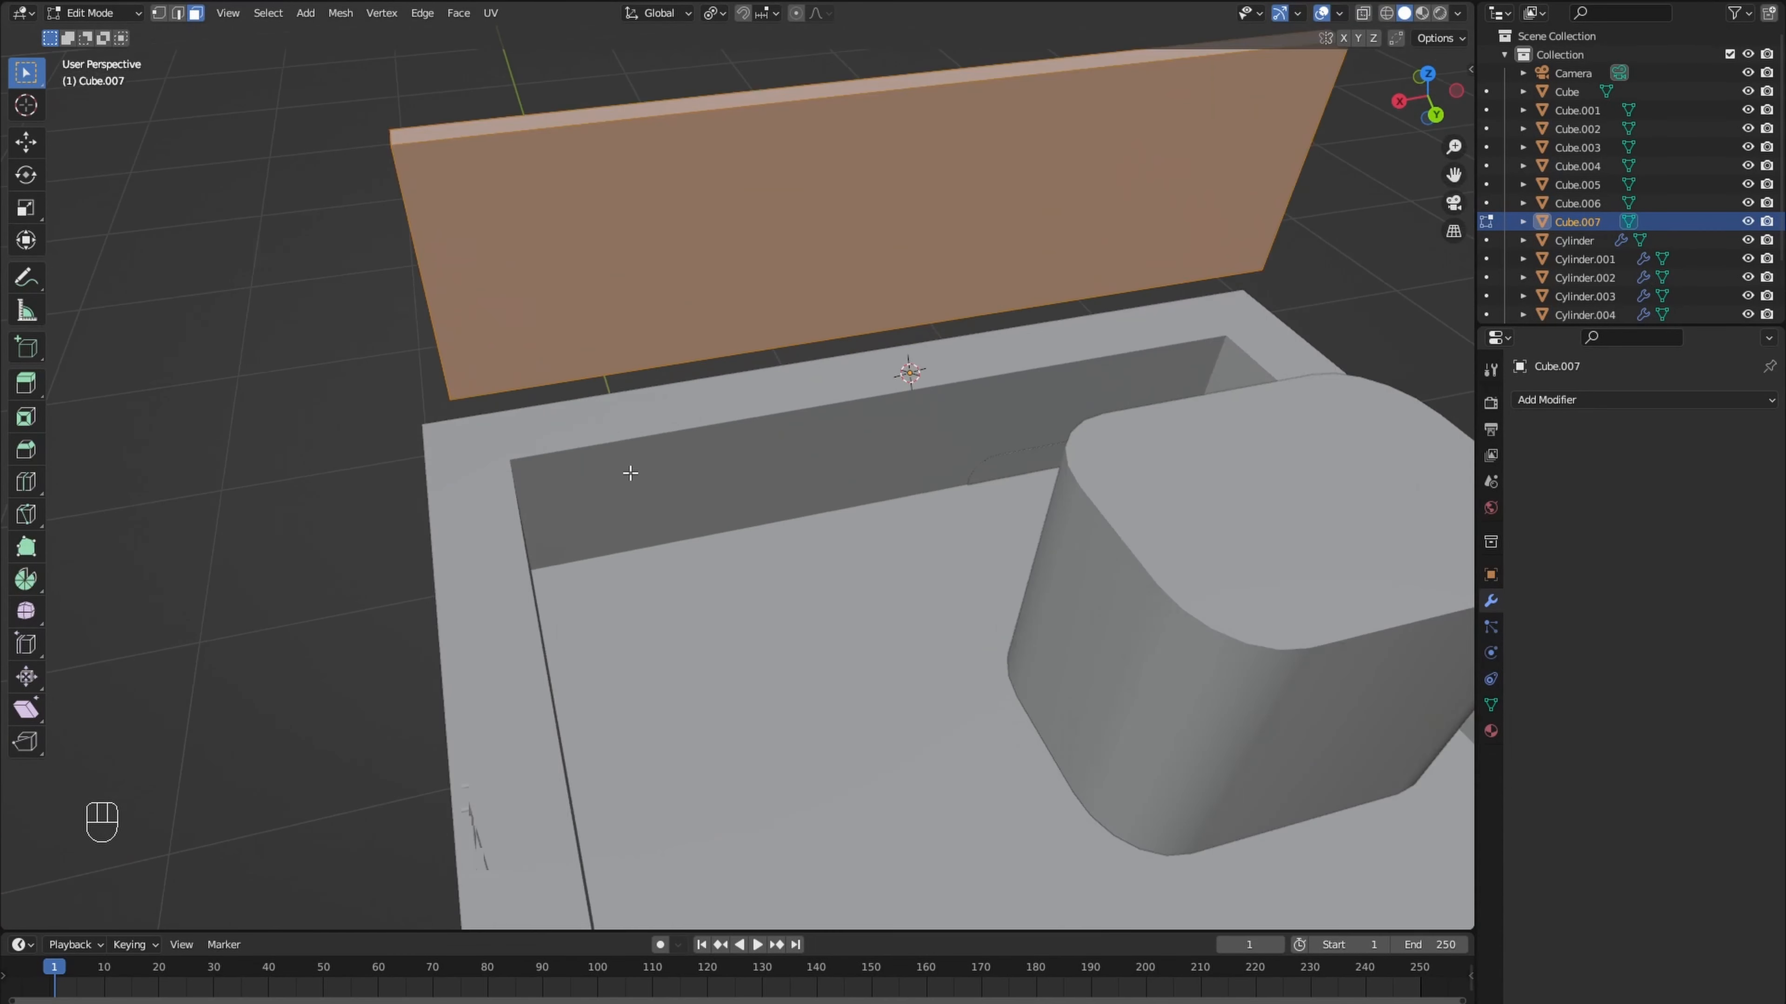
{"action": "key", "text": "shift+a"}
{"action": "left_click", "coordinate": [456, 331]}
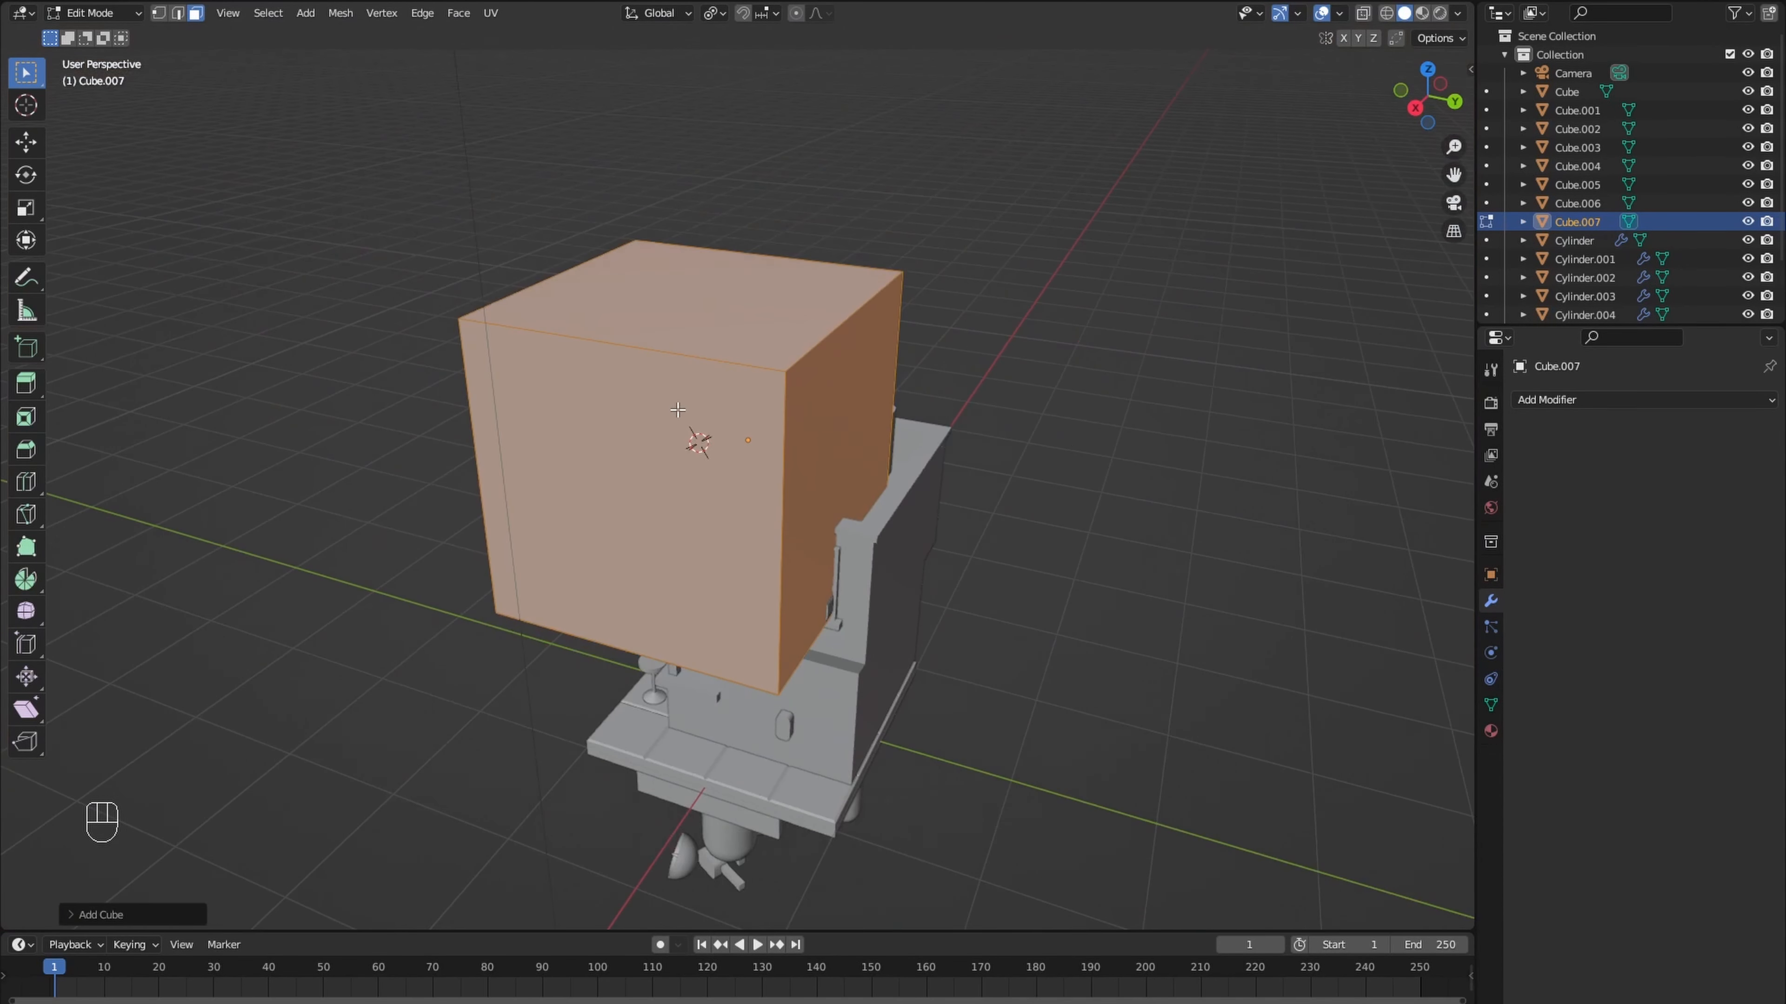
{"action": "key", "text": "s"}
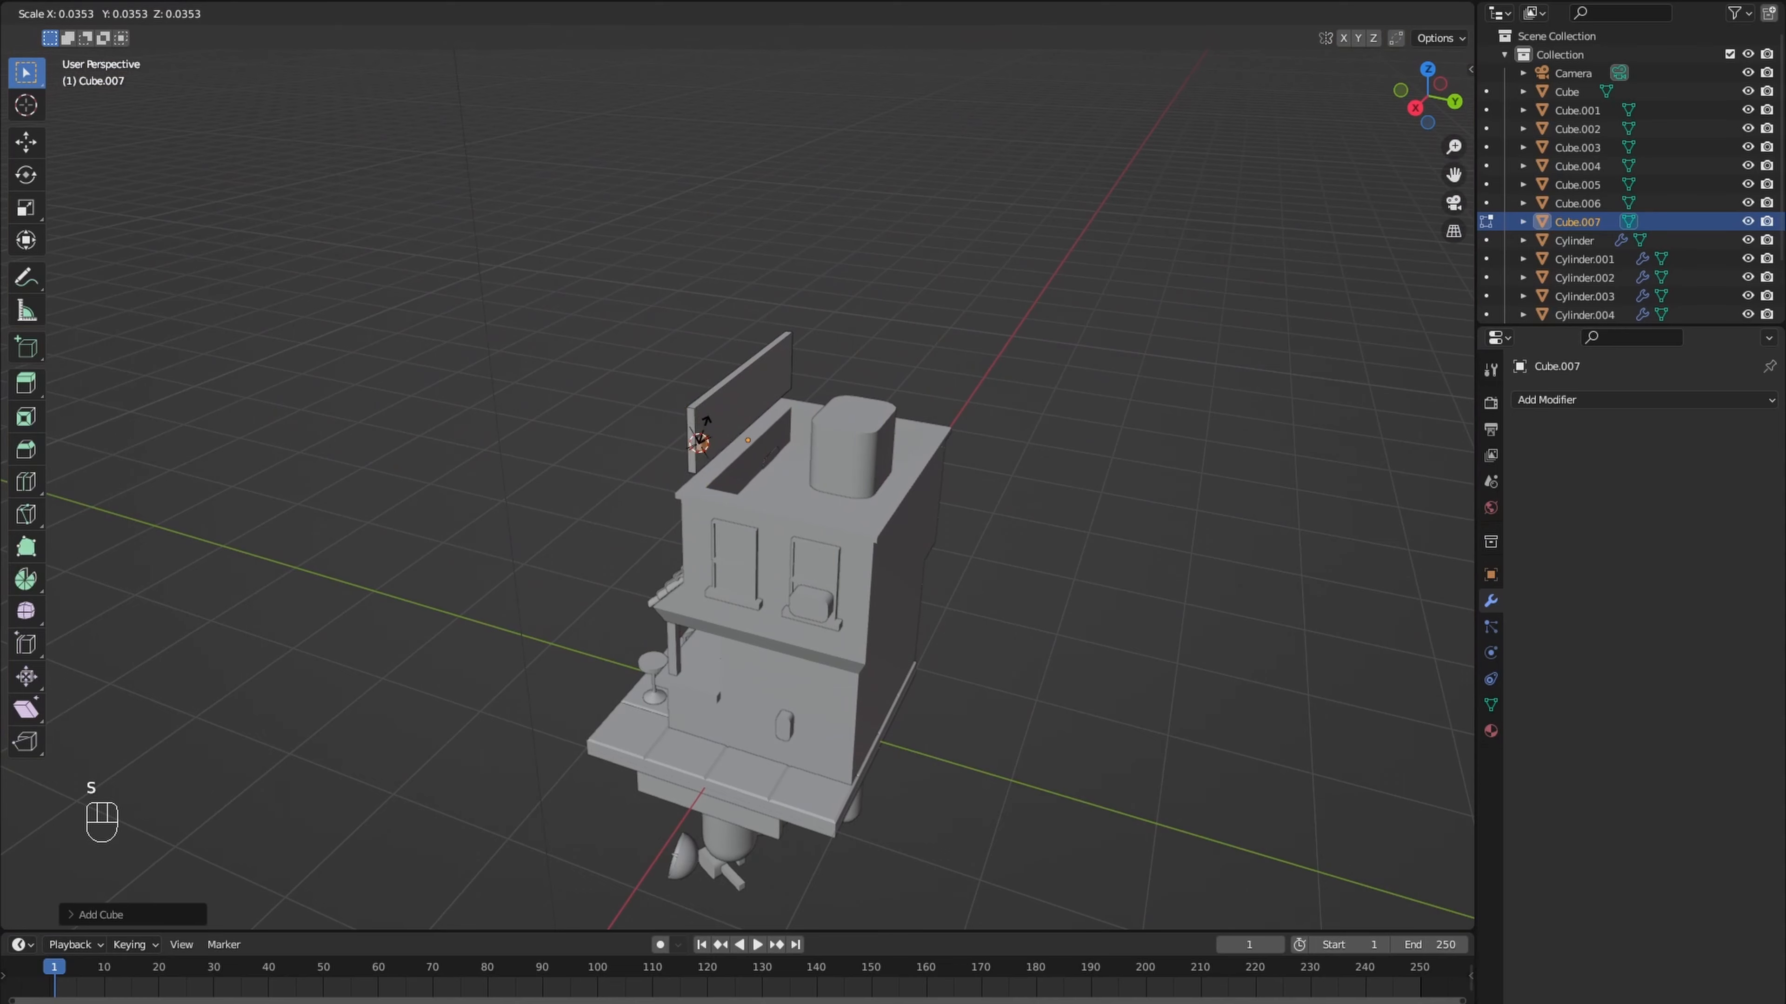
{"action": "left_click", "coordinate": [706, 421]}
{"action": "scroll", "coordinate": [699, 488], "scroll_direction": "up", "scroll_amount": 8}
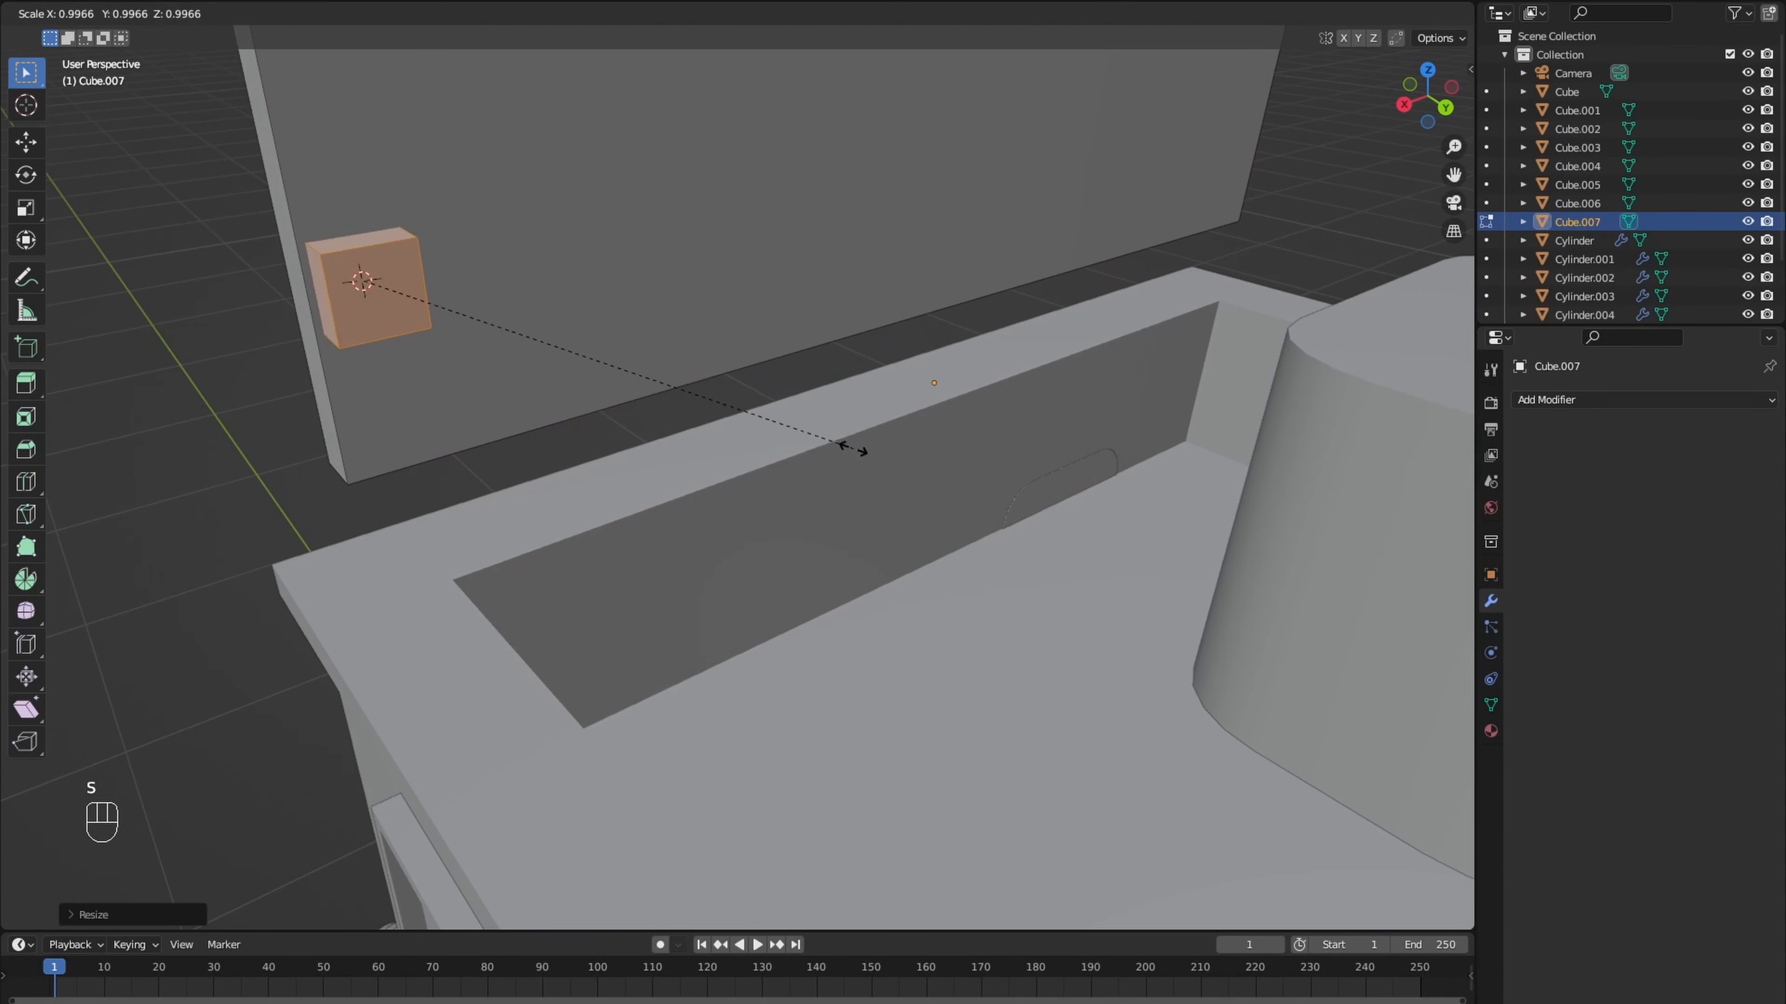
{"action": "left_click", "coordinate": [662, 427]}
- Move the small block along its local Y axis so it sits flush against the signboard's back
{"action": "middle_click_drag", "start_coordinate": [662, 426], "coordinate": [771, 427]}
{"action": "key", "text": "g"}
{"action": "key", "text": "y"}
{"action": "key", "text": "y"}
{"action": "left_click", "coordinate": [800, 436]}
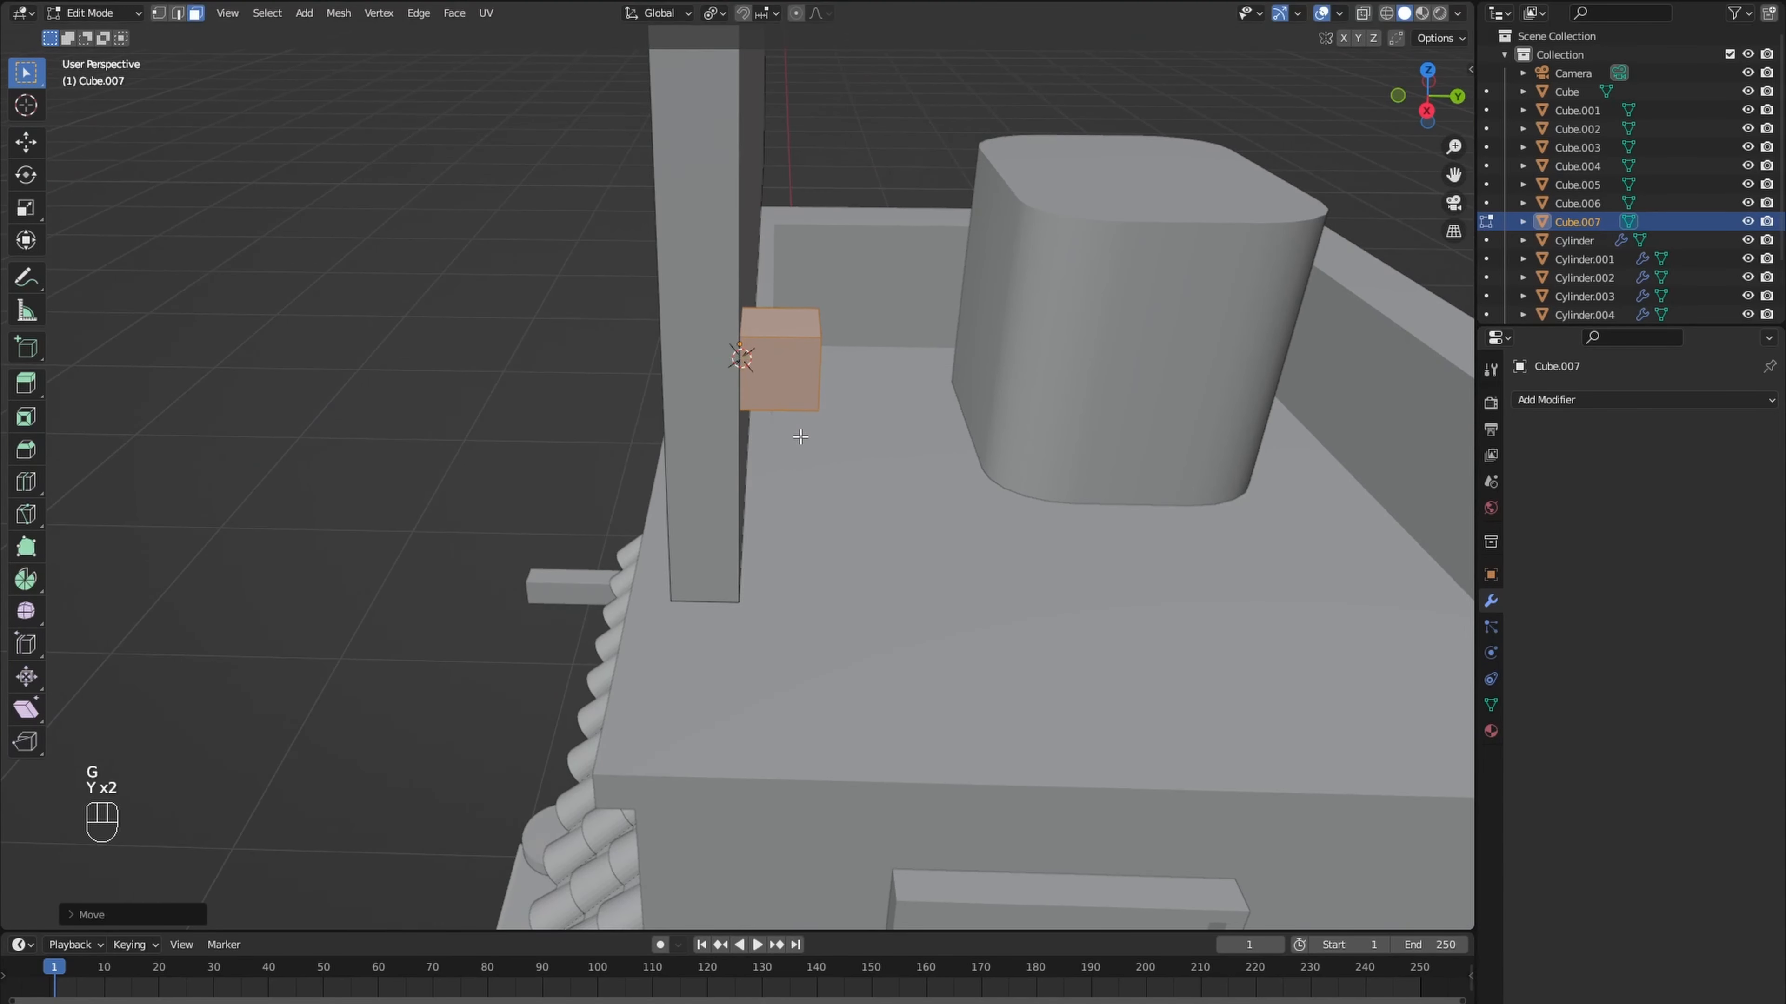
- Stretch the block along Z about 11 times into a vertical post and lower it about 0.03 m onto the roof edge
{"action": "scroll", "coordinate": [800, 437], "scroll_direction": "down", "scroll_amount": 5}
{"action": "key", "text": "s"}
{"action": "key", "text": "z"}
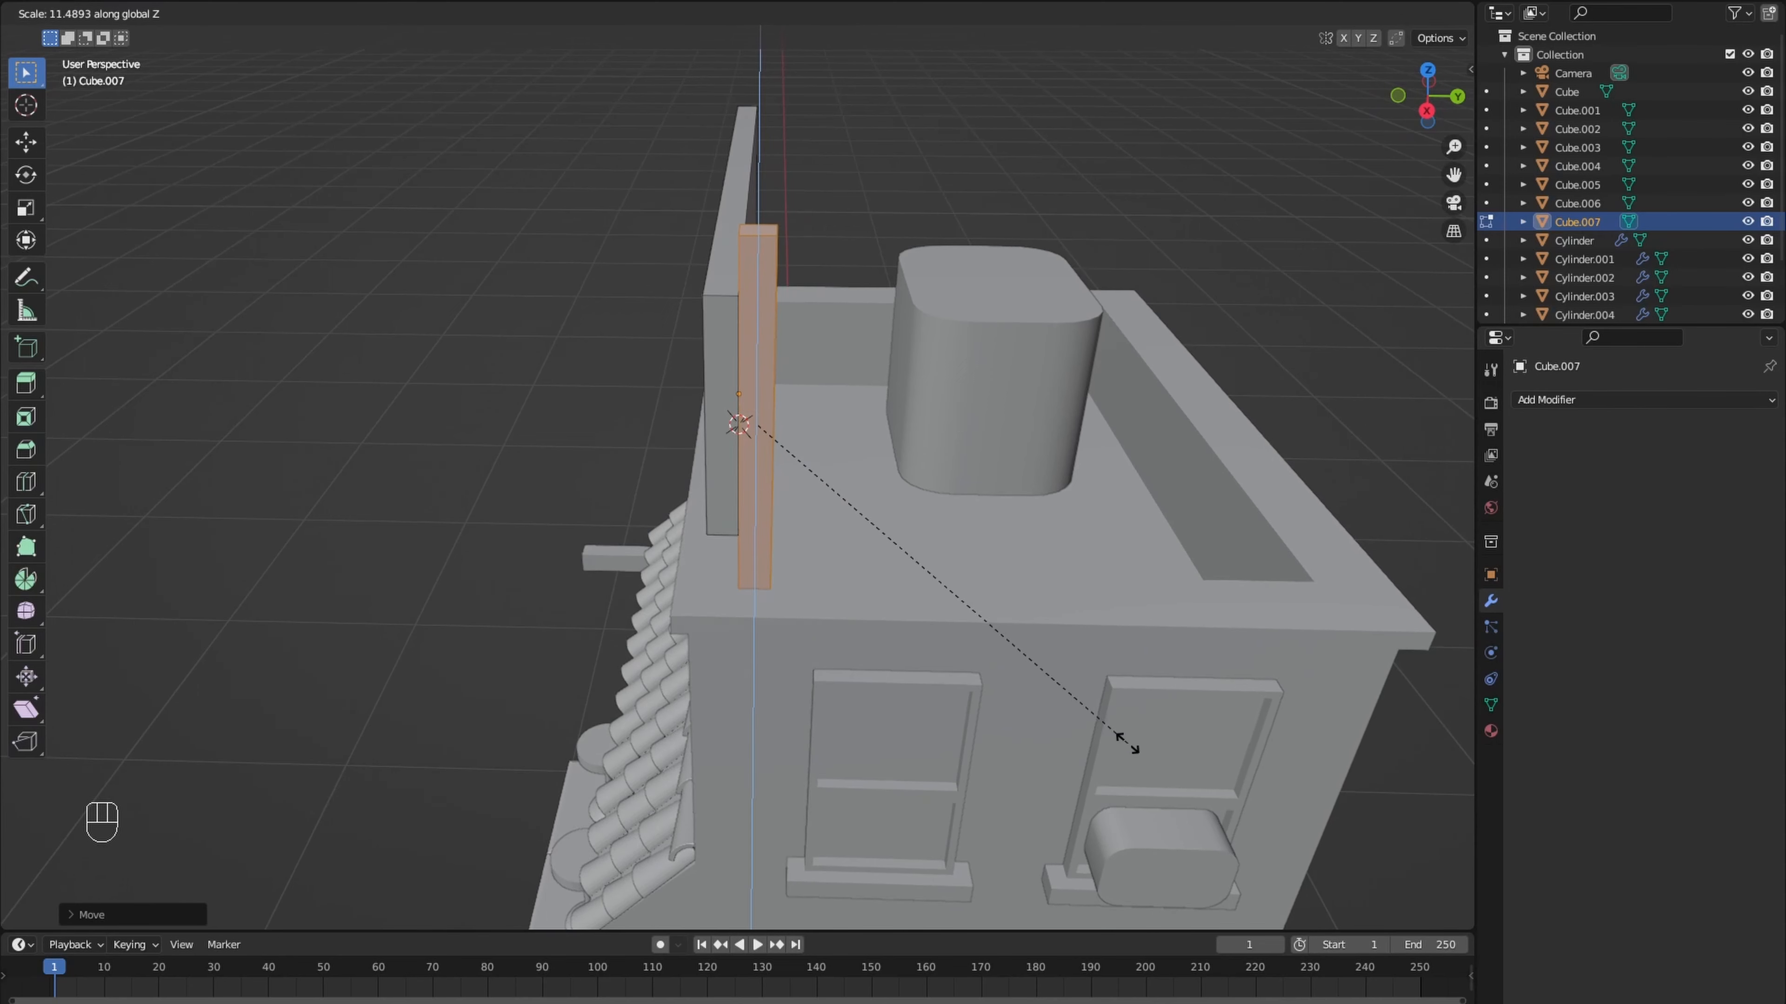
{"action": "left_click", "coordinate": [1106, 726]}
{"action": "middle_click_drag", "start_coordinate": [1105, 726], "coordinate": [1132, 674]}
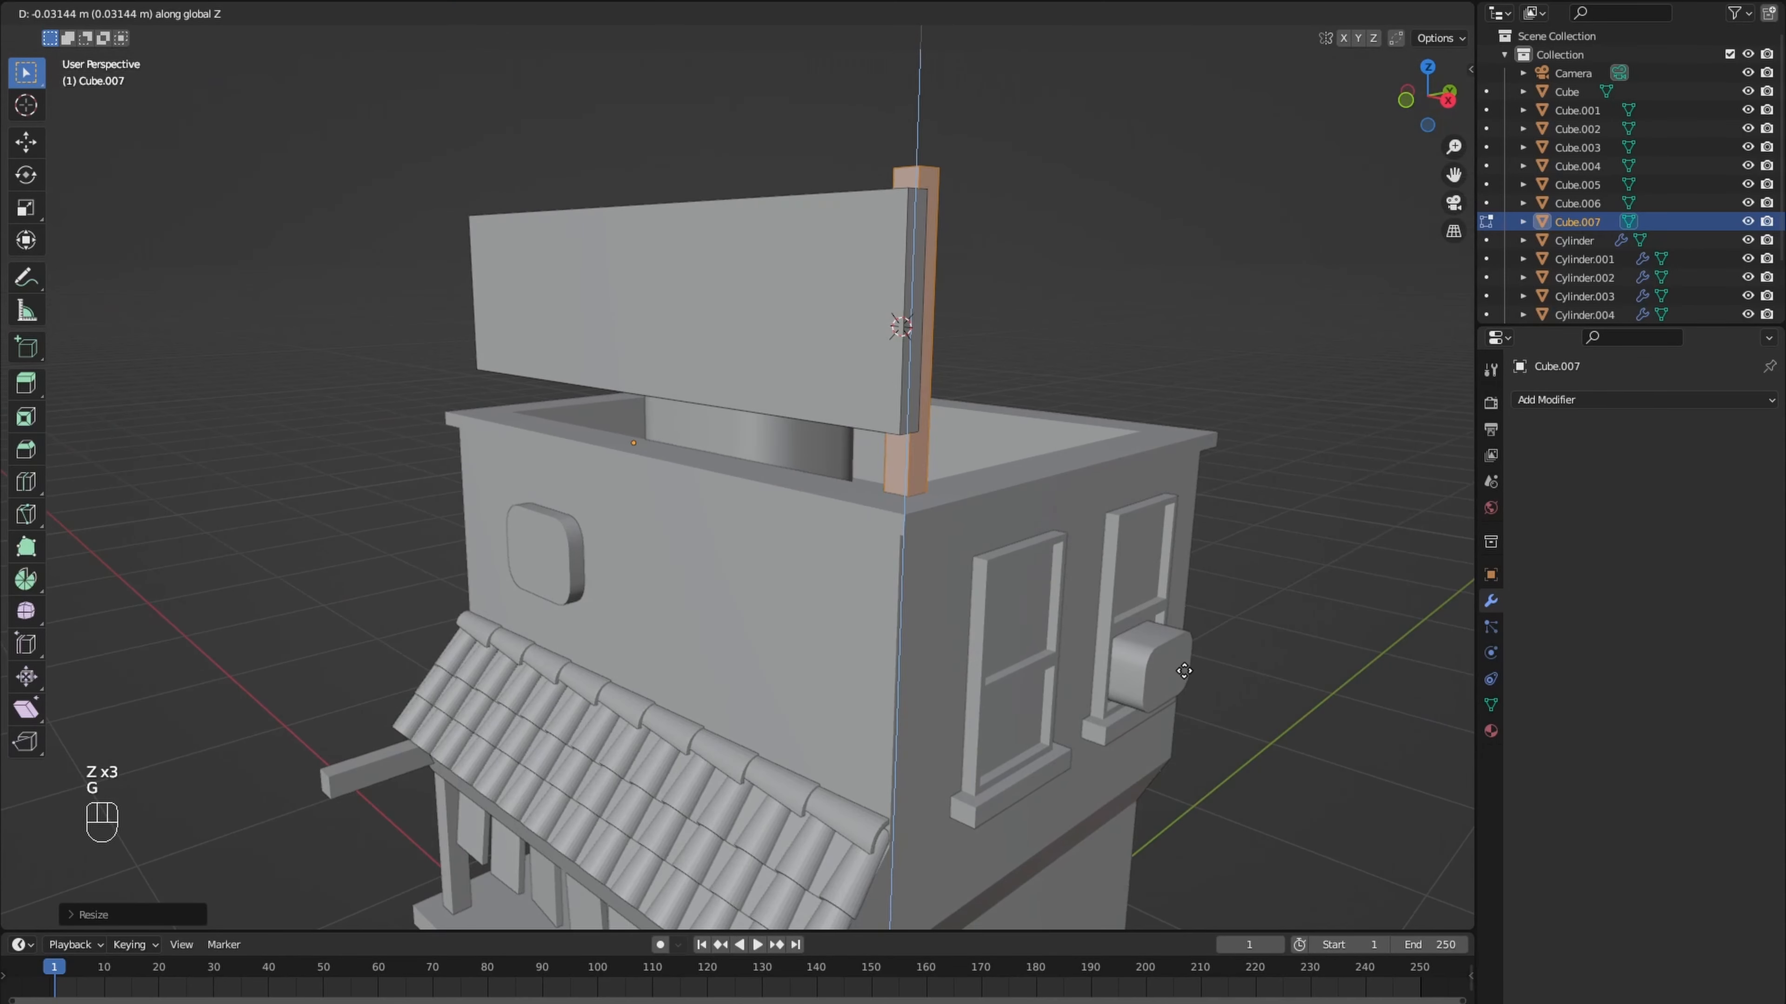
{"action": "left_click", "coordinate": [1184, 671]}
- Add a loop cut to the upper part of the post and bevel it into a short band
{"action": "middle_click_drag", "start_coordinate": [1184, 671], "coordinate": [1031, 683]}
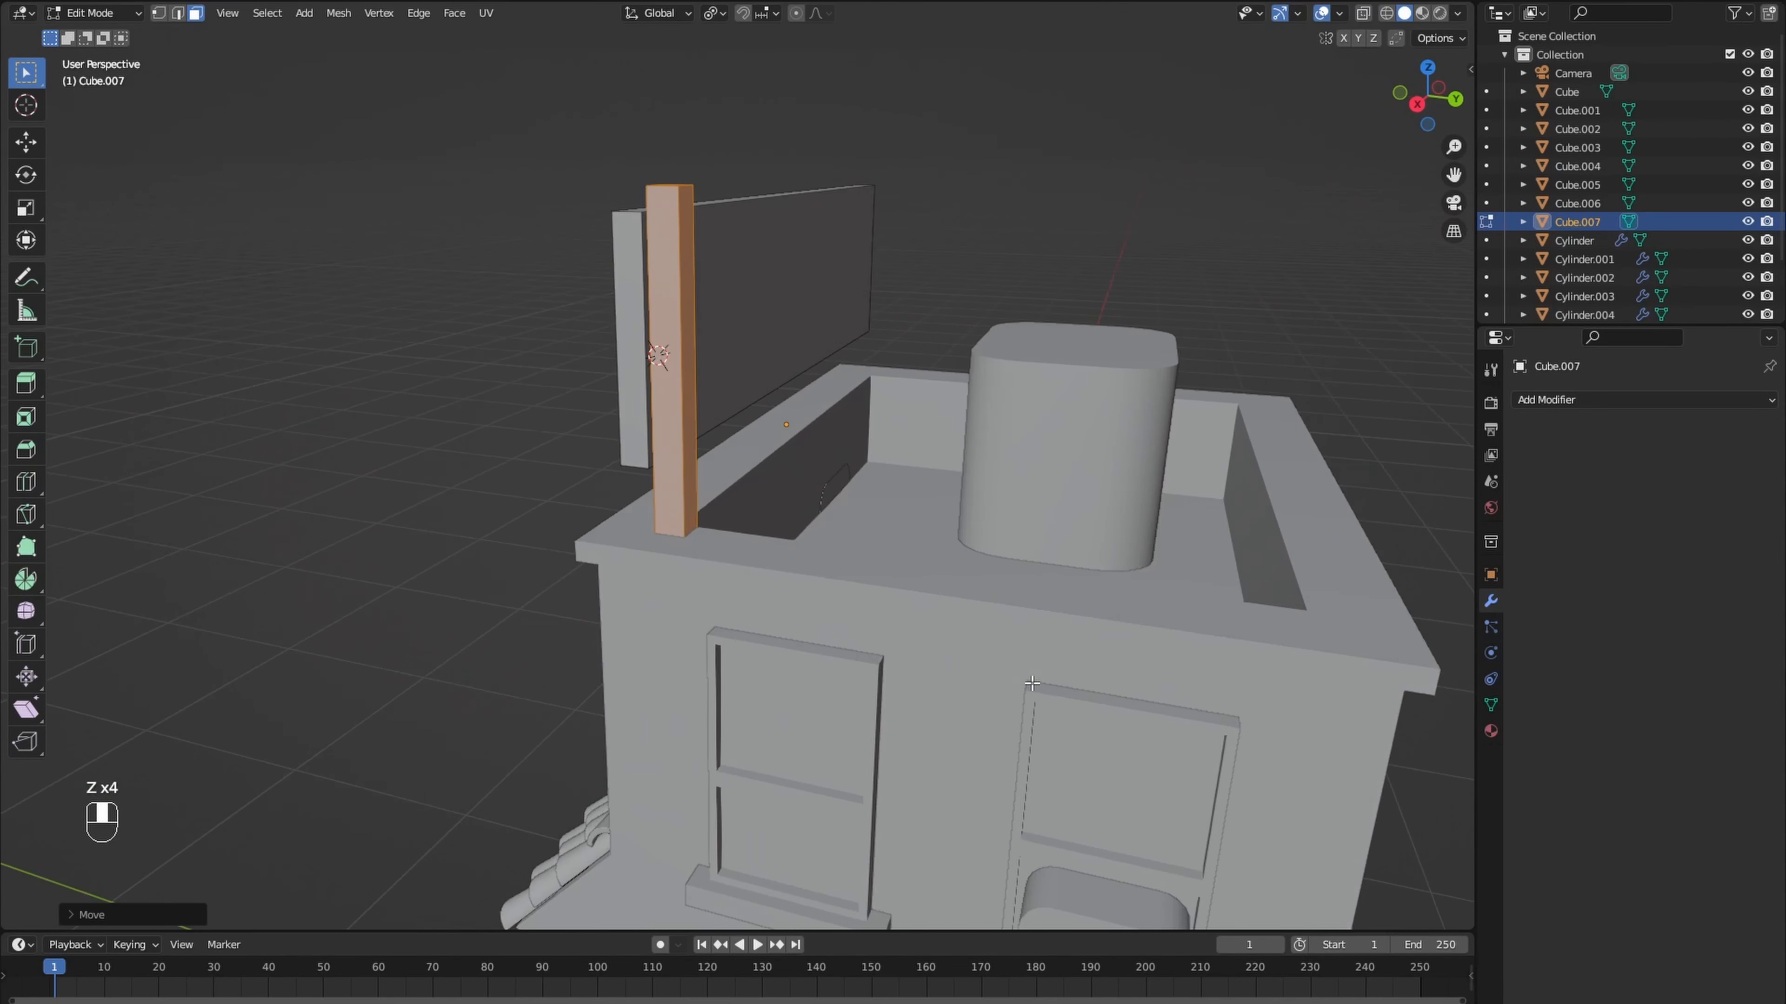
{"action": "left_click", "coordinate": [661, 357]}
{"action": "key", "text": "ctrl+b"}
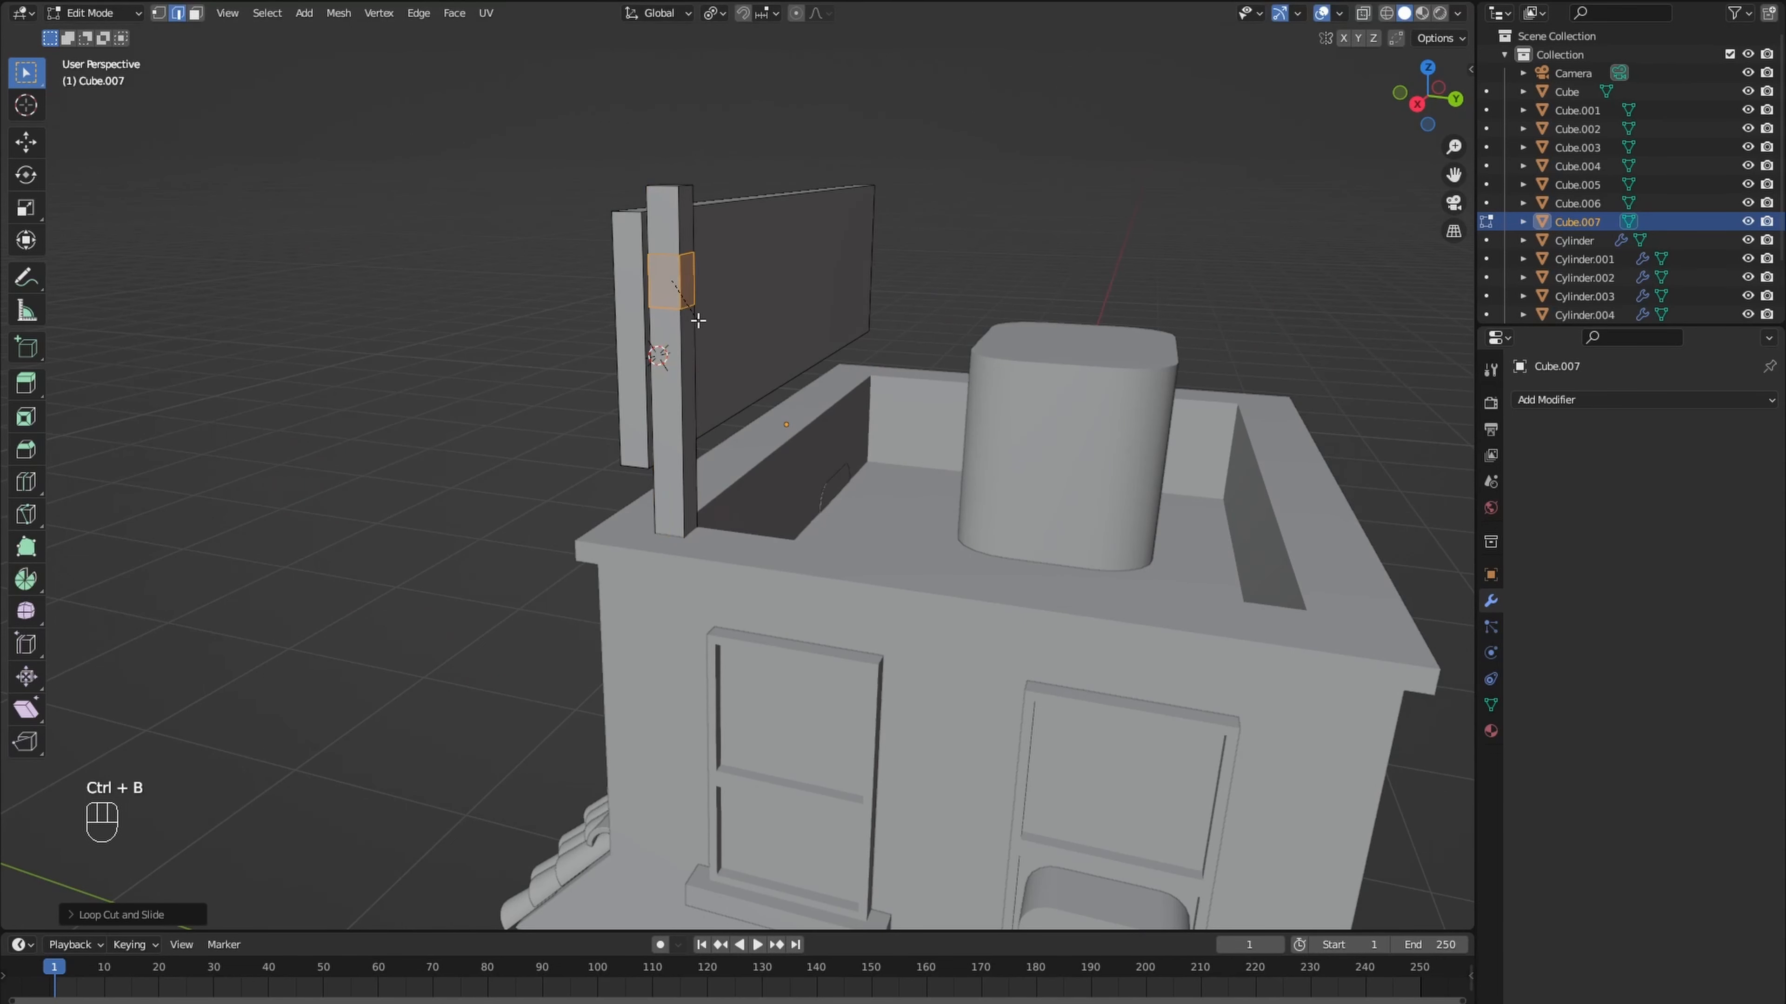
{"action": "key", "text": "alt+a"}
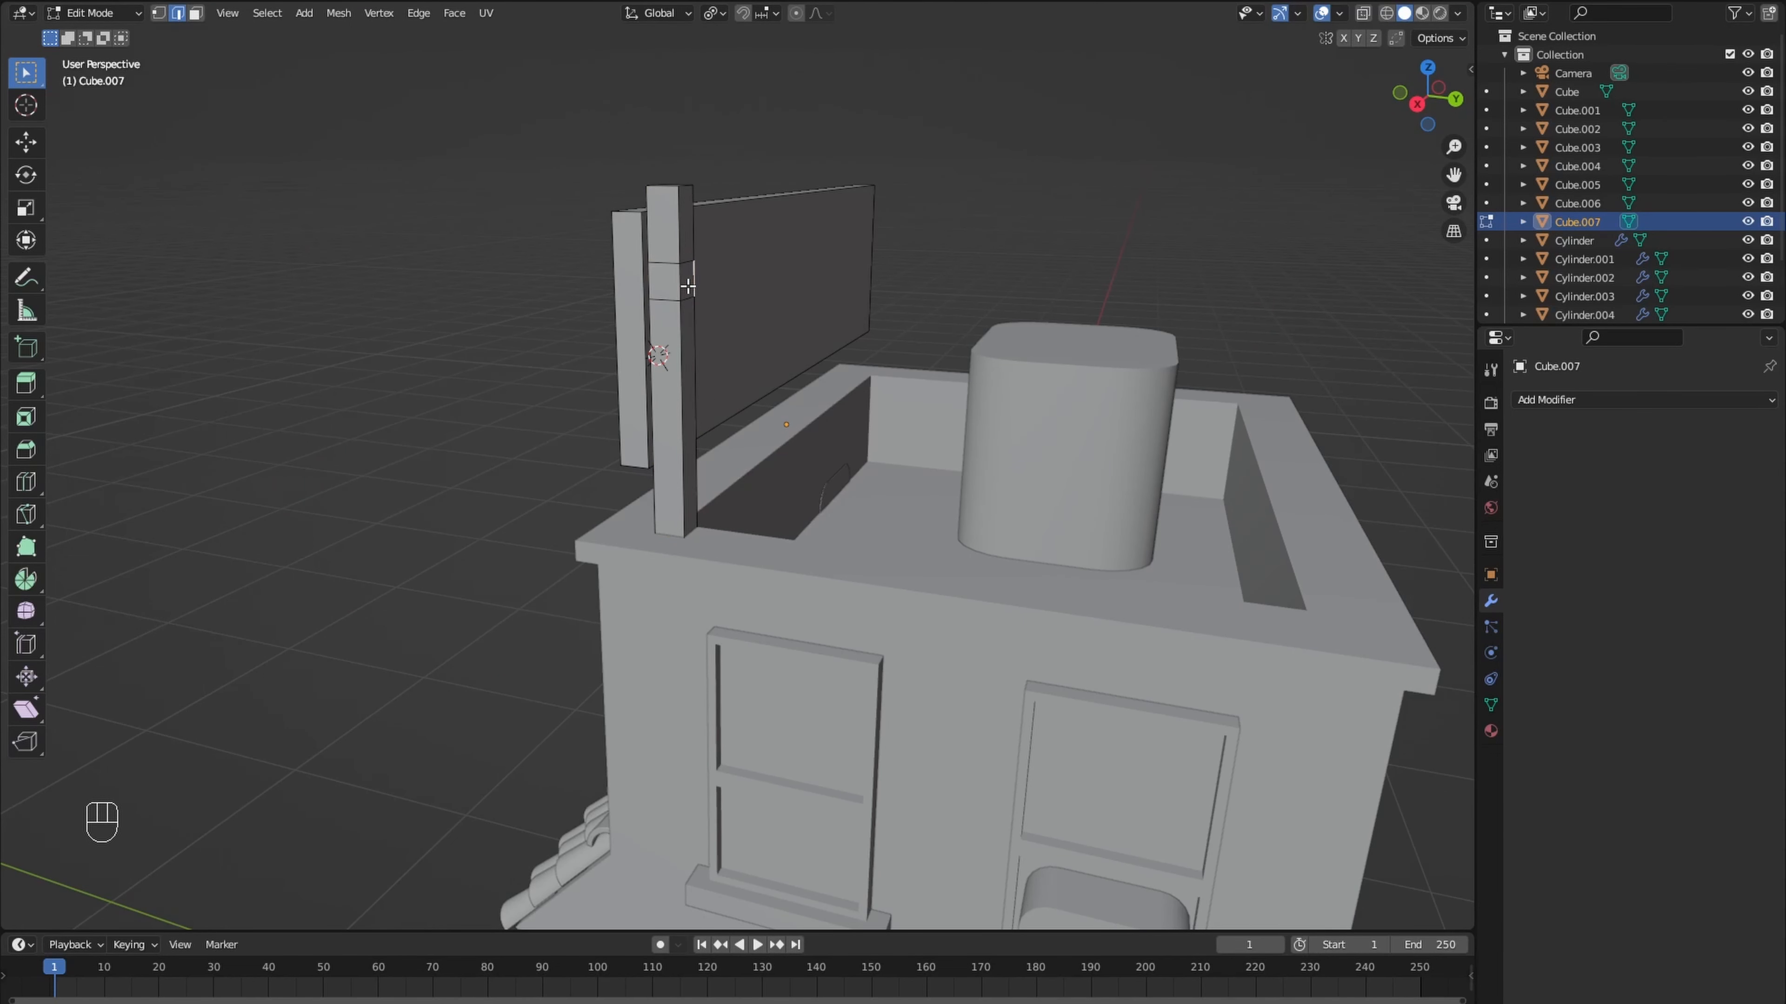
- Extrude the band's rear face backward and lower its end about 0.54 m along Z to form a diagonal brace
{"action": "key", "text": "e"}
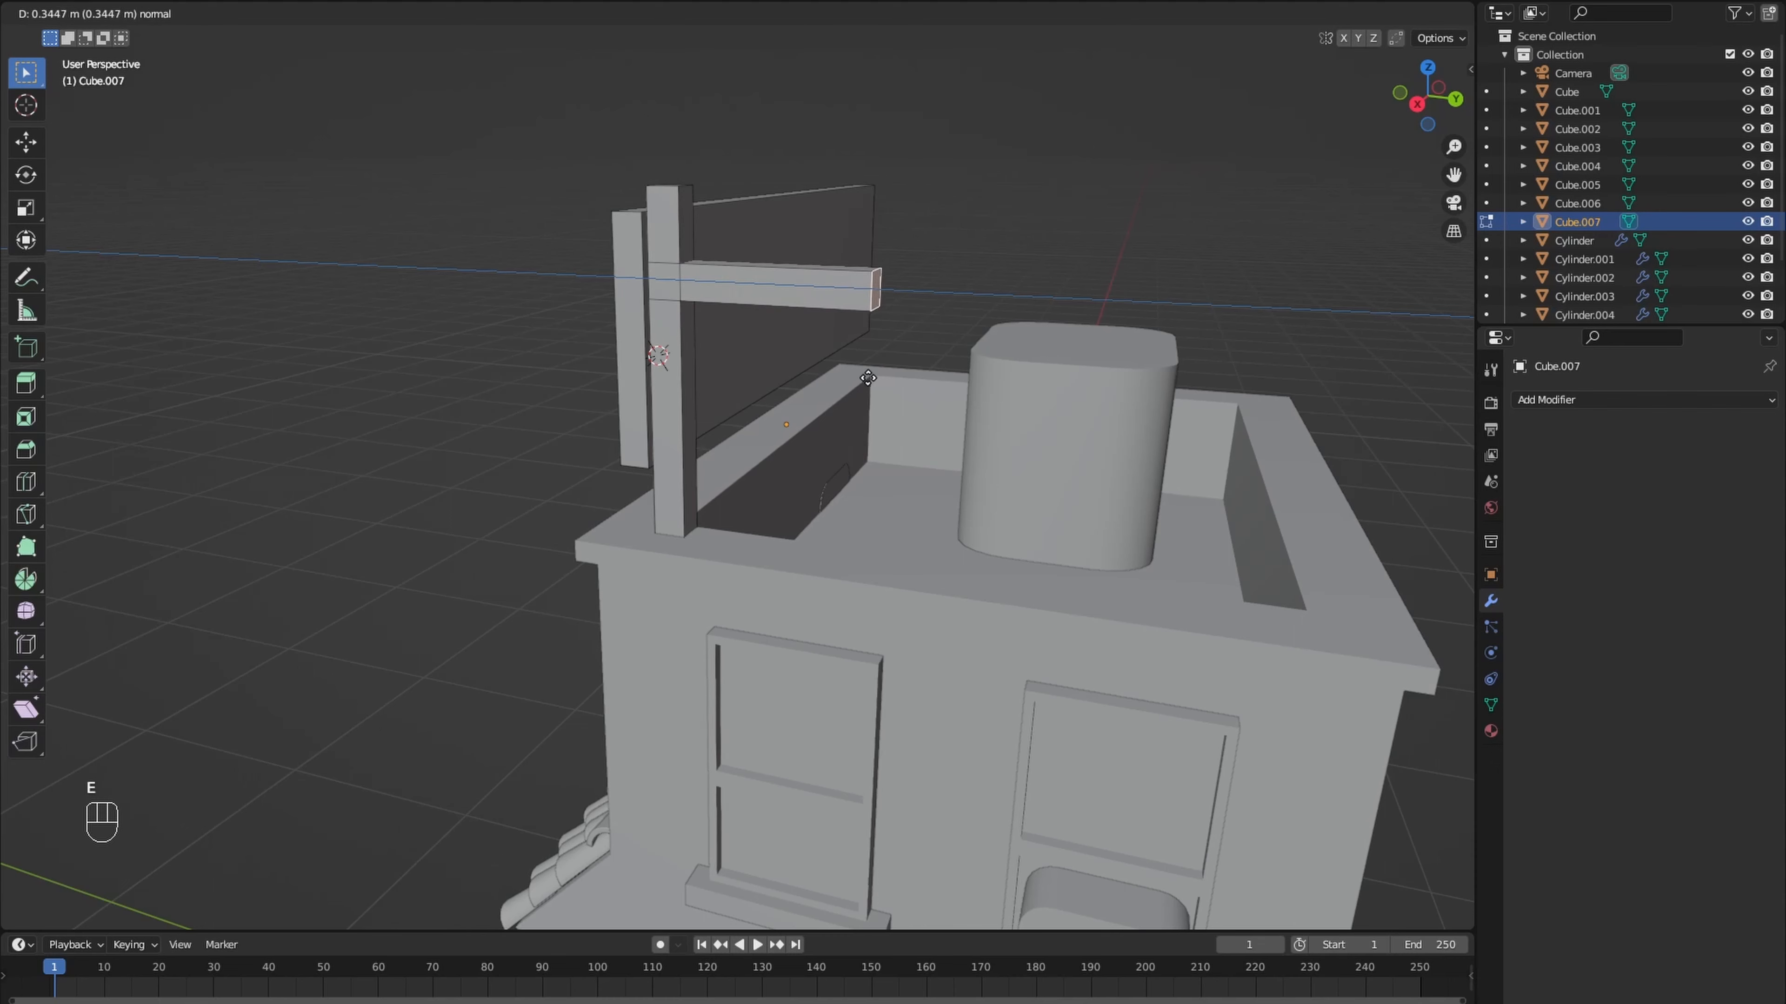
{"action": "left_click", "coordinate": [897, 383]}
{"action": "key", "text": "g"}
{"action": "key", "text": "z"}
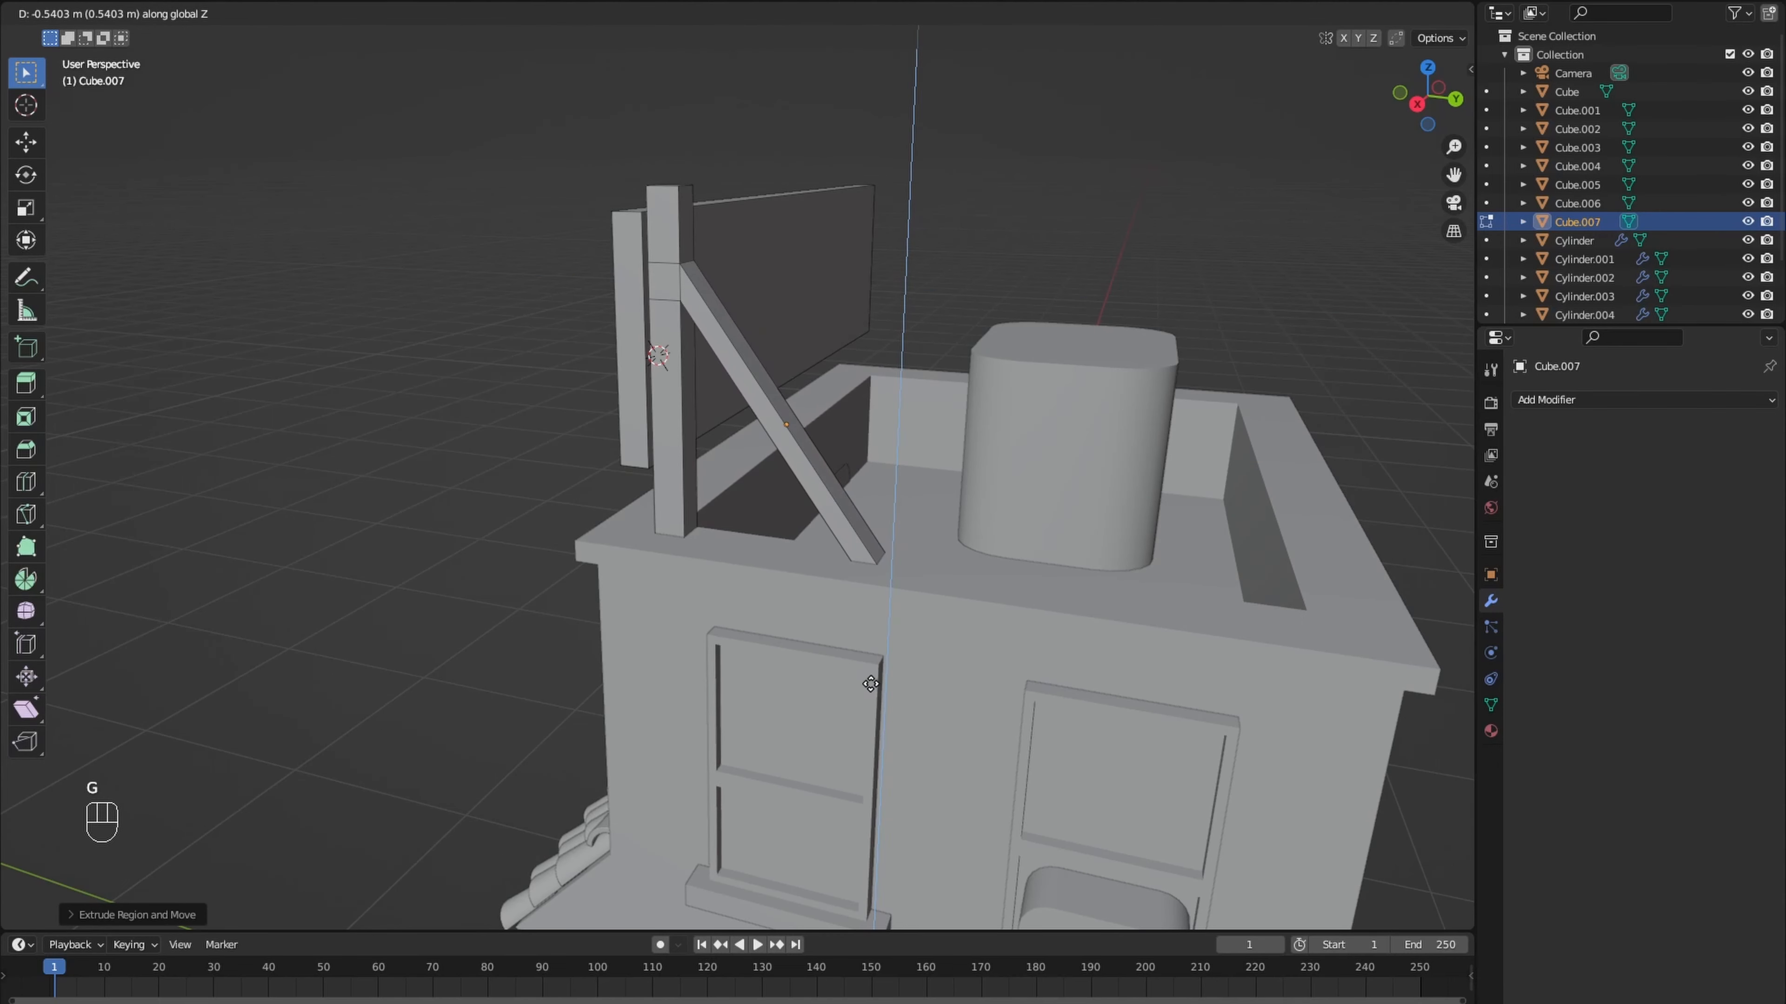
{"action": "left_click", "coordinate": [871, 684]}
- Duplicate the post with its brace along X to the signboard's other end and leave Edit Mode
{"action": "middle_click_drag", "start_coordinate": [870, 683], "coordinate": [806, 541]}
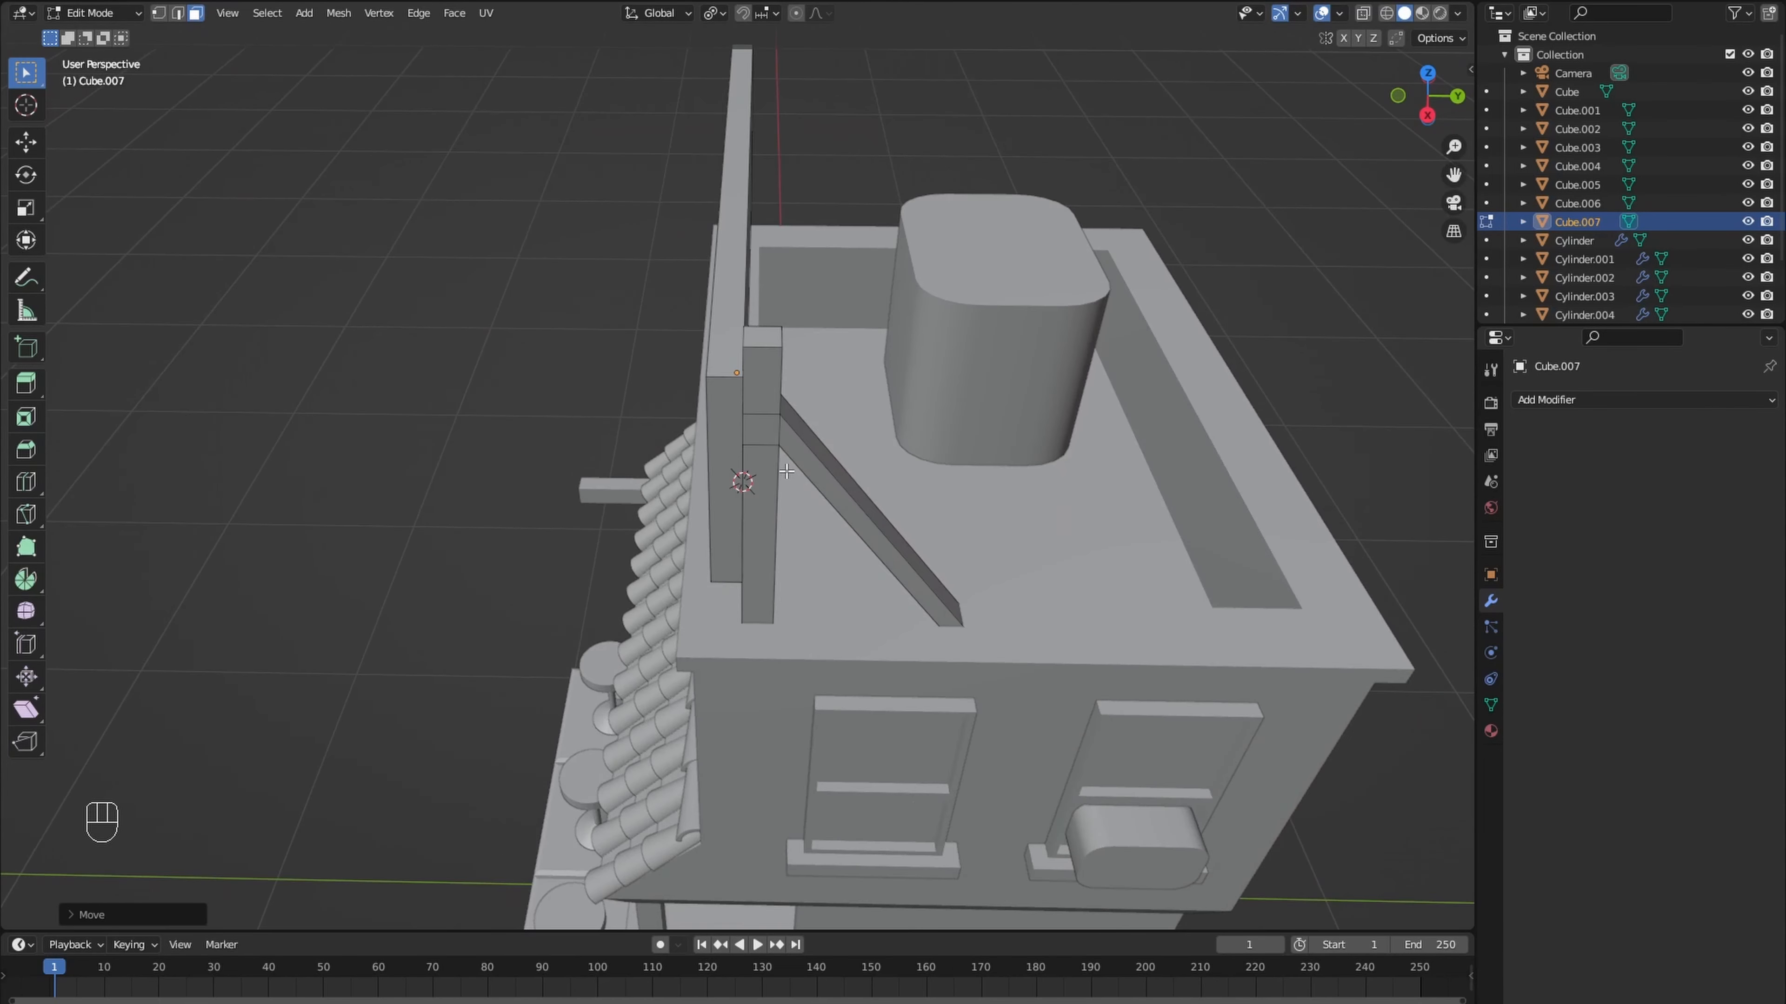
{"action": "key", "text": "l"}
{"action": "middle_click_drag", "start_coordinate": [783, 444], "coordinate": [705, 427]}
{"action": "key", "text": "shift+d"}
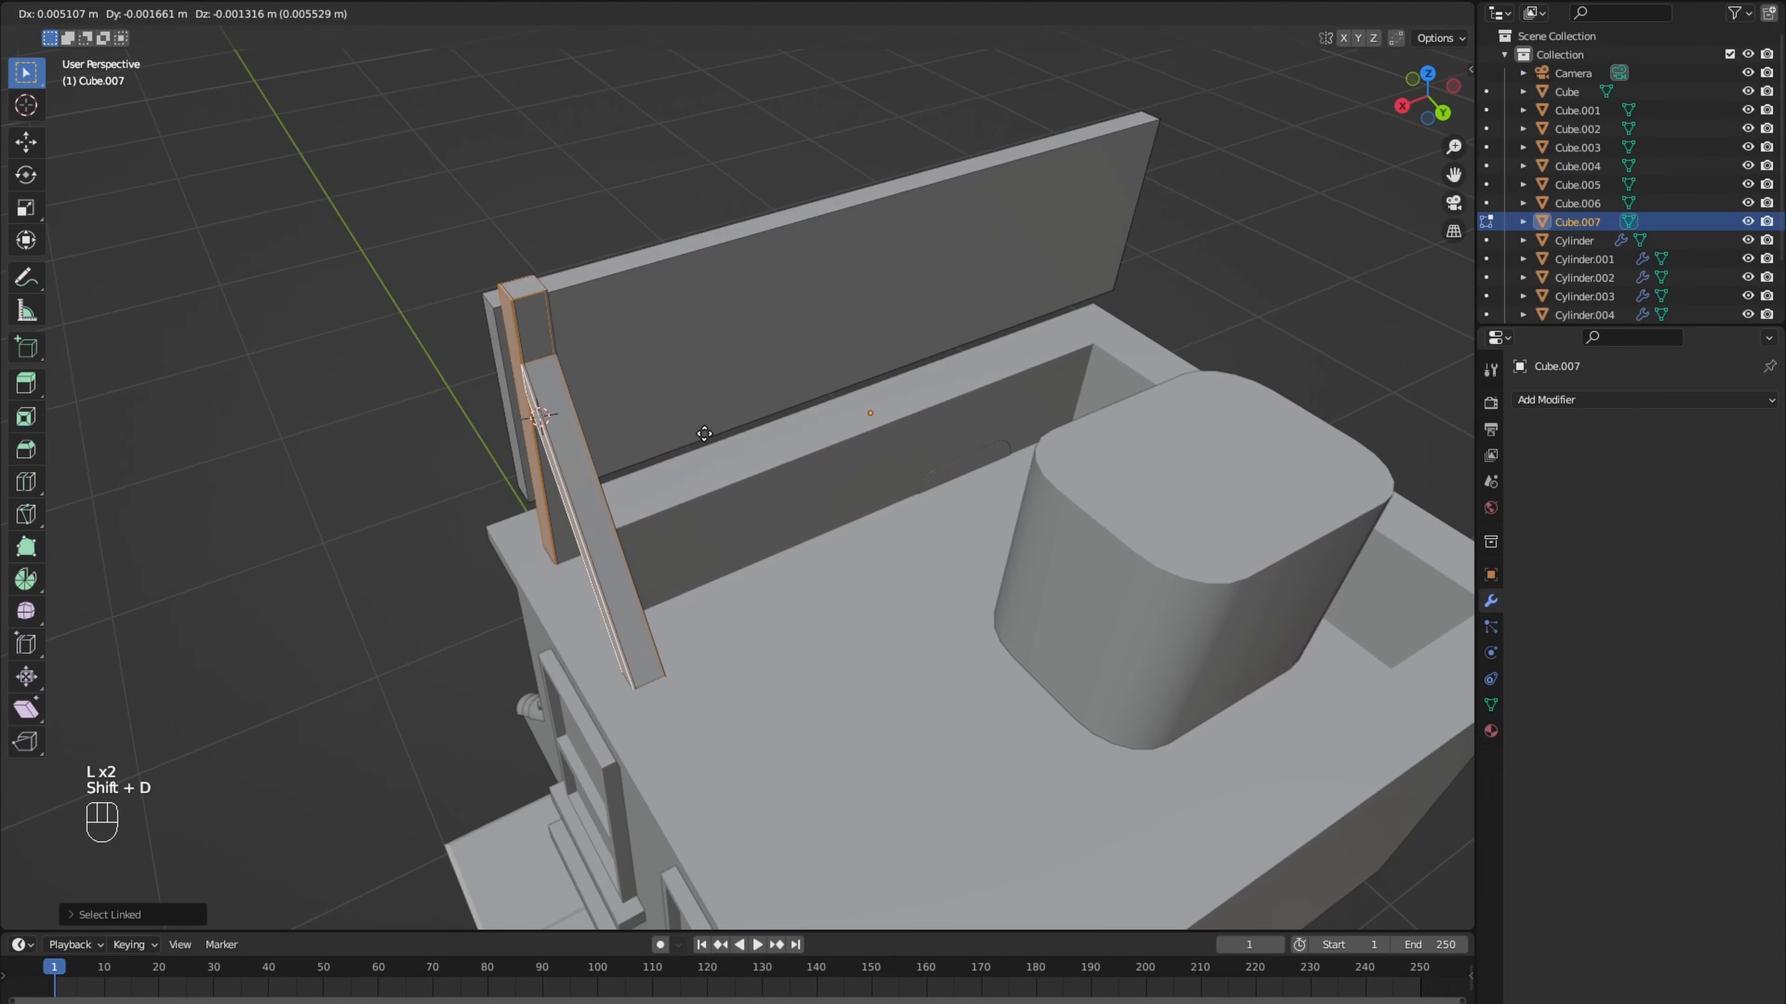
{"action": "key", "text": "x"}
{"action": "left_click", "coordinate": [1323, 299]}
{"action": "scroll", "coordinate": [1323, 299], "scroll_direction": "down", "scroll_amount": 4}
{"action": "key", "text": "Tab"}
- Add a text object to the scene for the signboard lettering
{"action": "middle_click_drag", "start_coordinate": [1323, 299], "coordinate": [771, 412]}
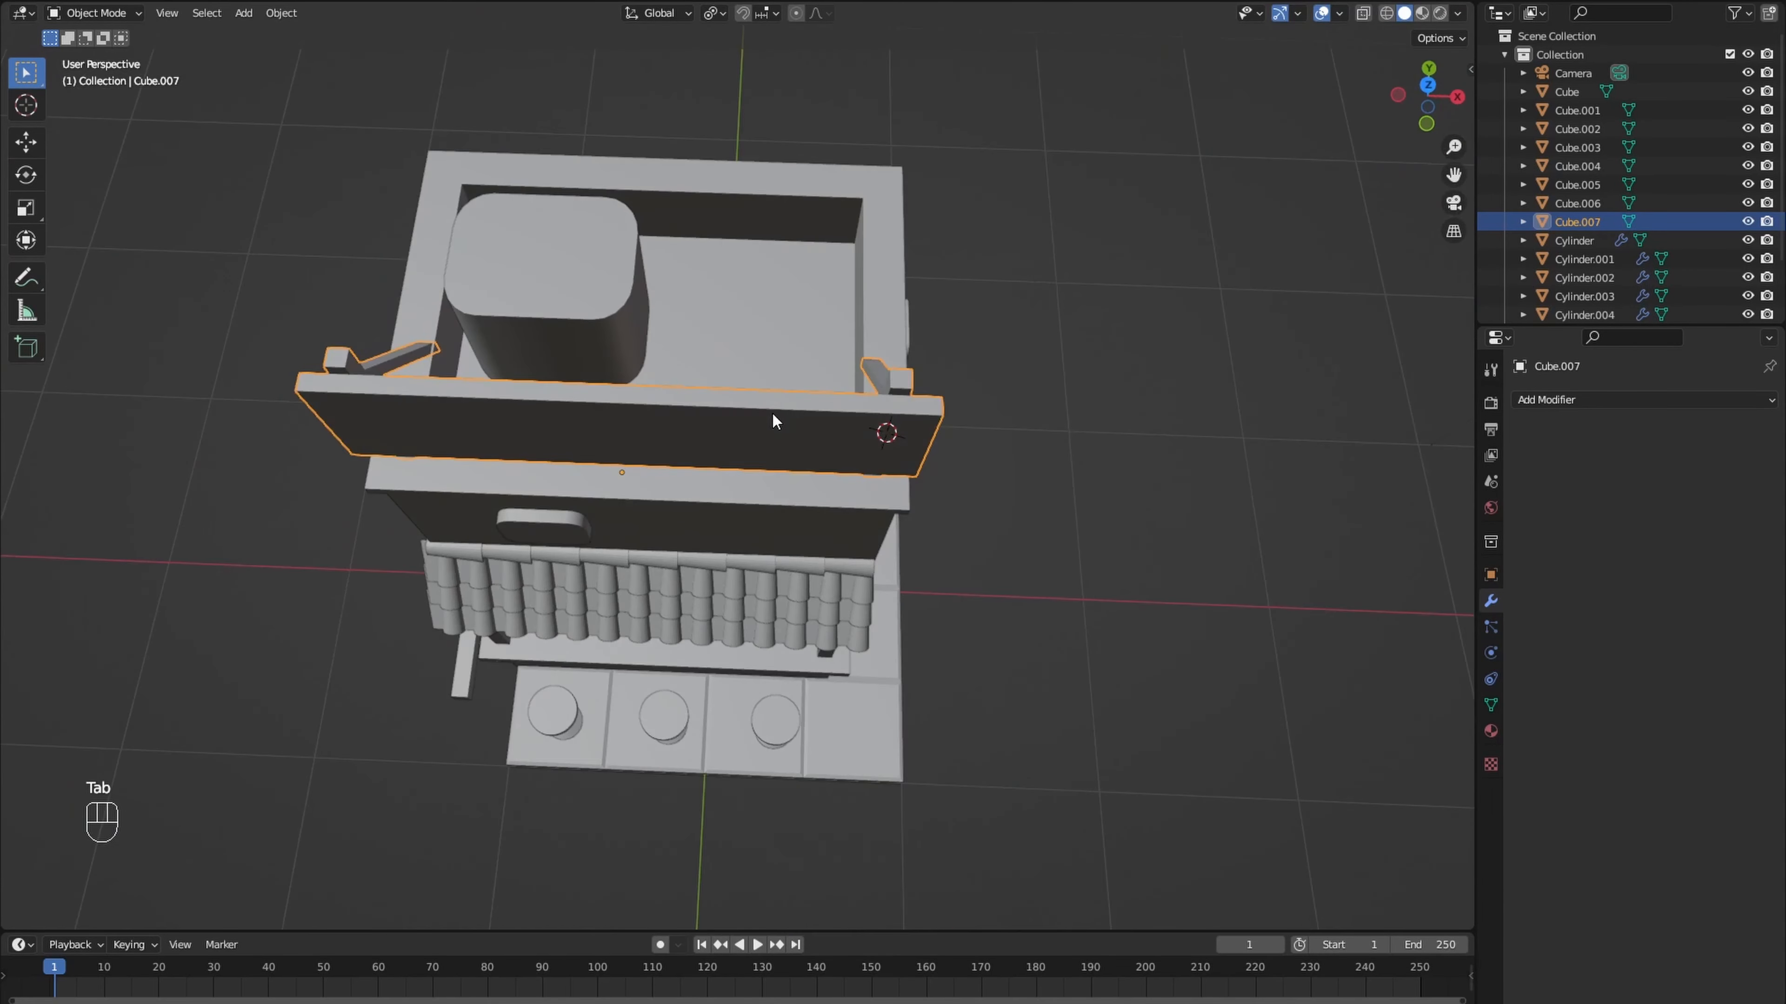
{"action": "key", "text": "shift+a"}
{"action": "mouse_move", "coordinate": [769, 411]}
{"action": "left_click", "coordinate": [737, 486]}
{"action": "scroll", "coordinate": [843, 478], "scroll_direction": "down", "scroll_amount": 2}
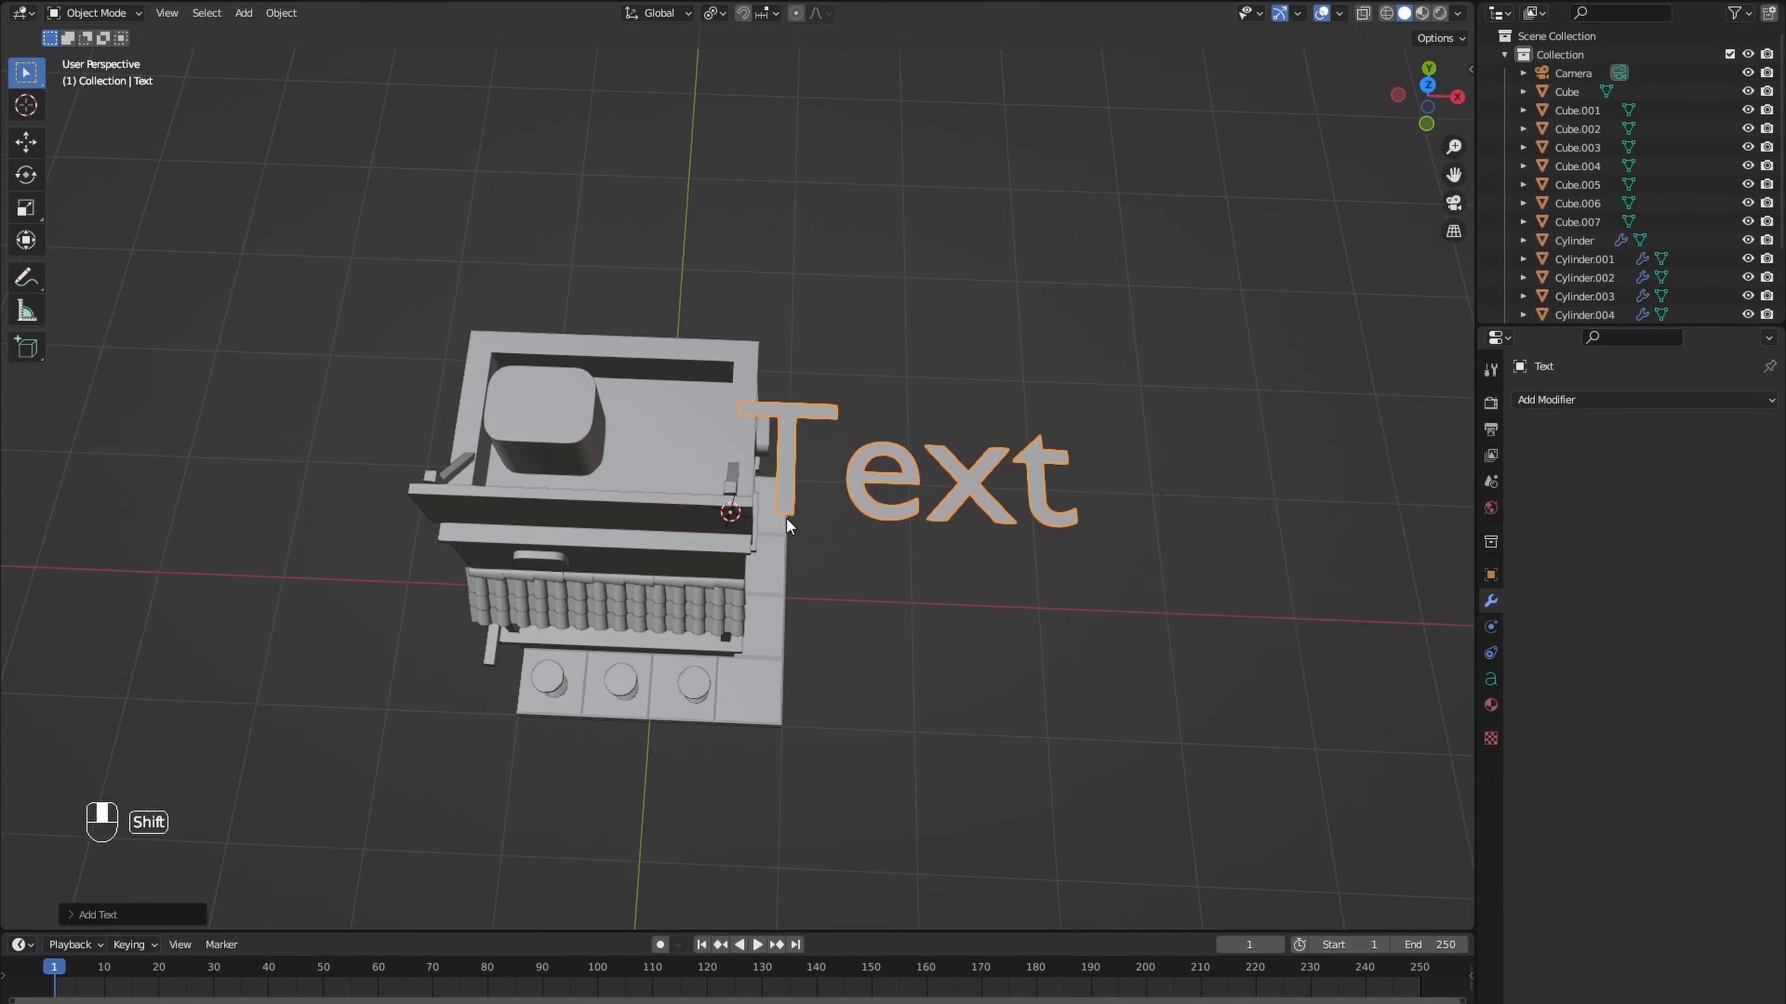
- Replace the text object's default content with RAMEN
{"action": "middle_click_drag", "start_coordinate": [786, 519], "coordinate": [832, 535]}
{"action": "key", "text": "Tab"}
{"action": "key", "text": "BackSpace"}
{"action": "key", "text": "BackSpace"}
{"action": "key", "text": "BackSpace"}
{"action": "key", "text": "BackSpace"}
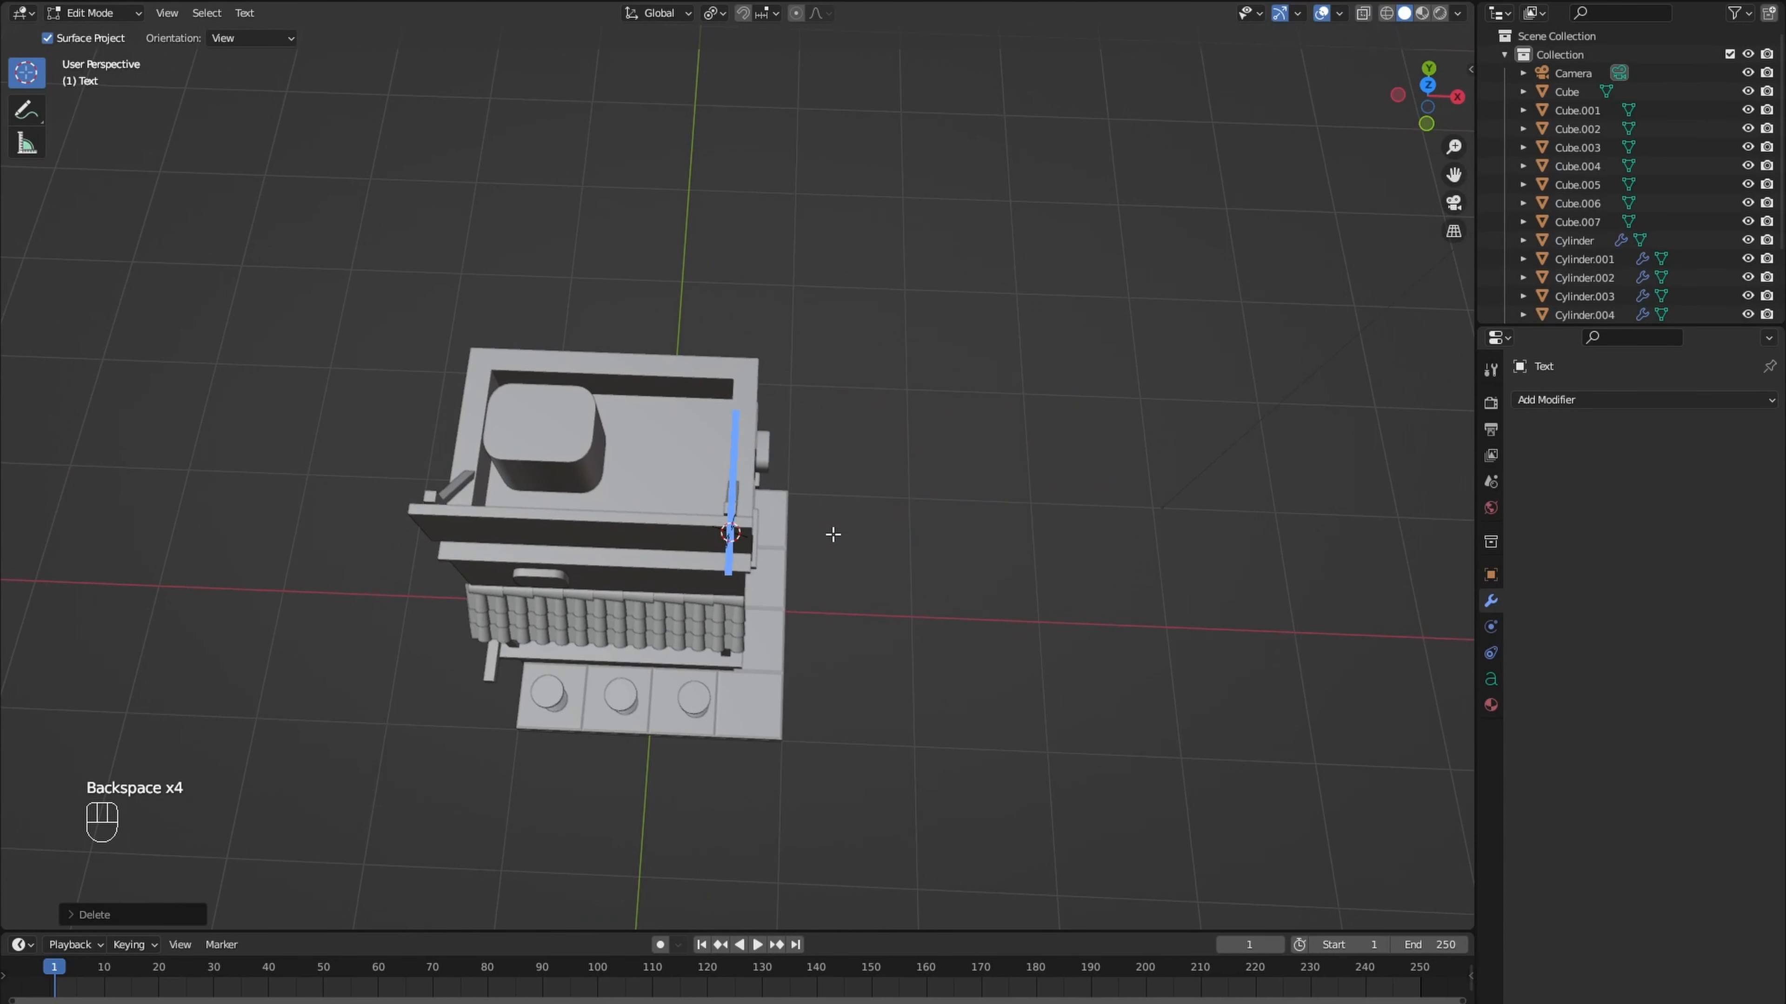
{"action": "type", "text": "RAMEN"}
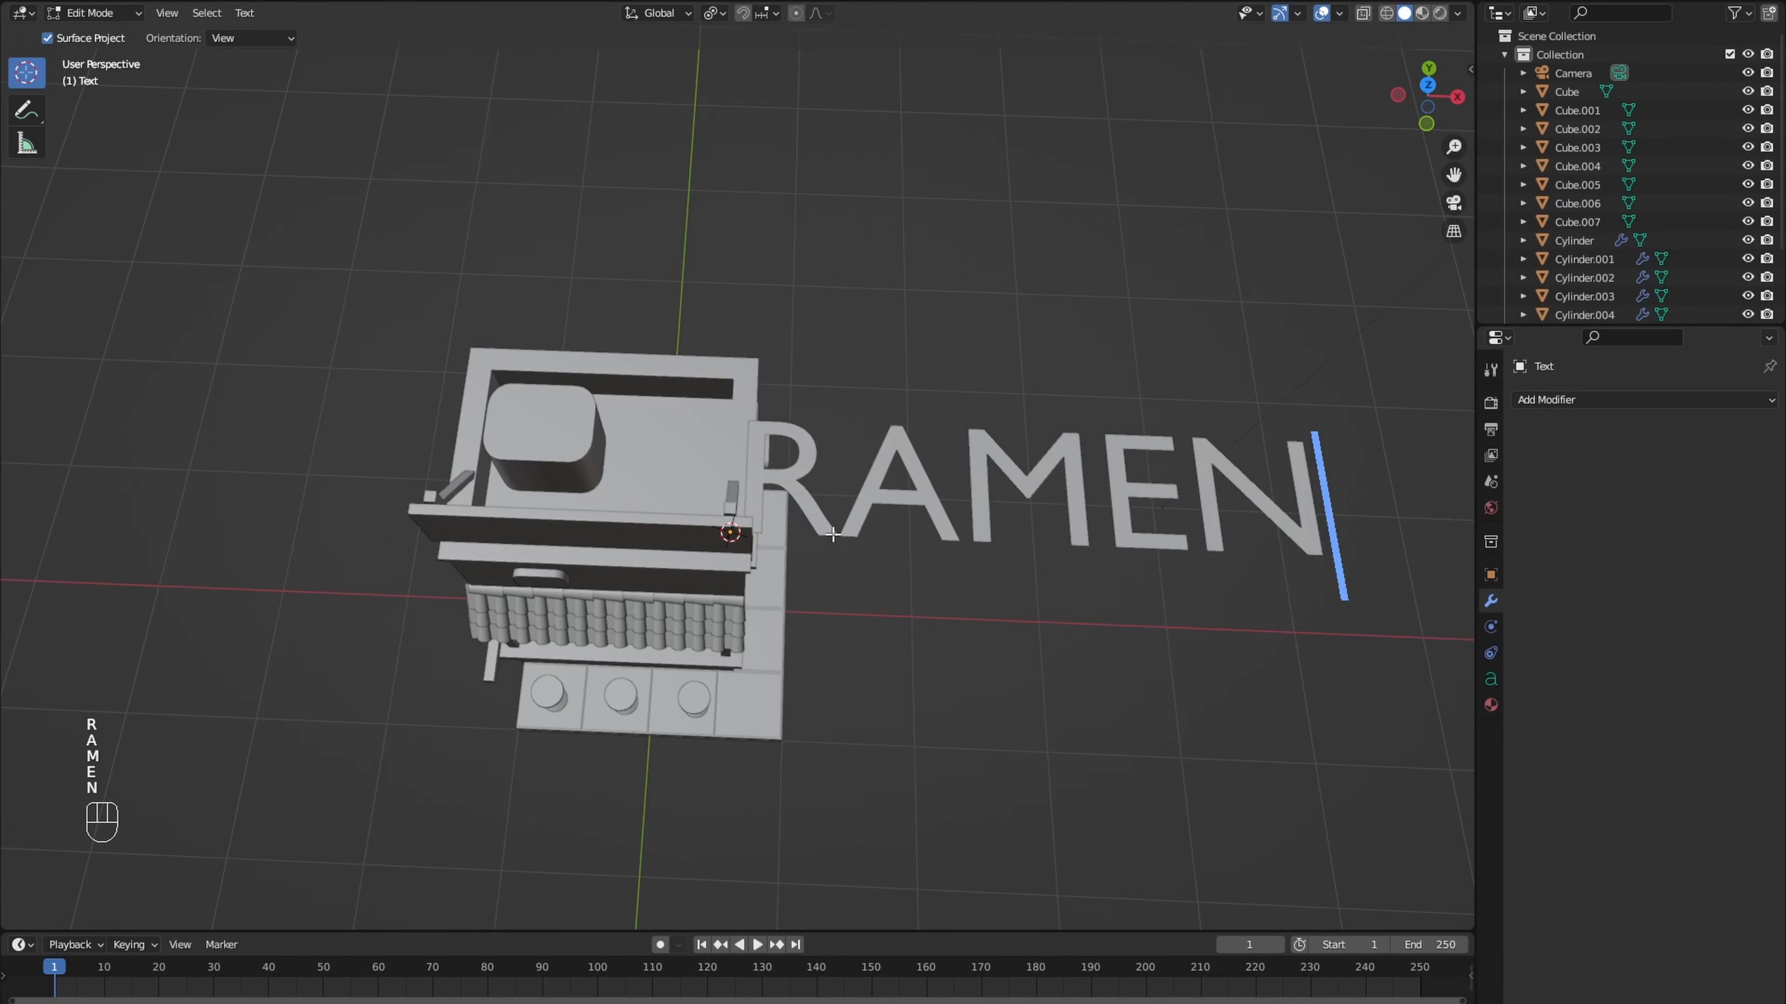
{"action": "key", "text": "Tab"}
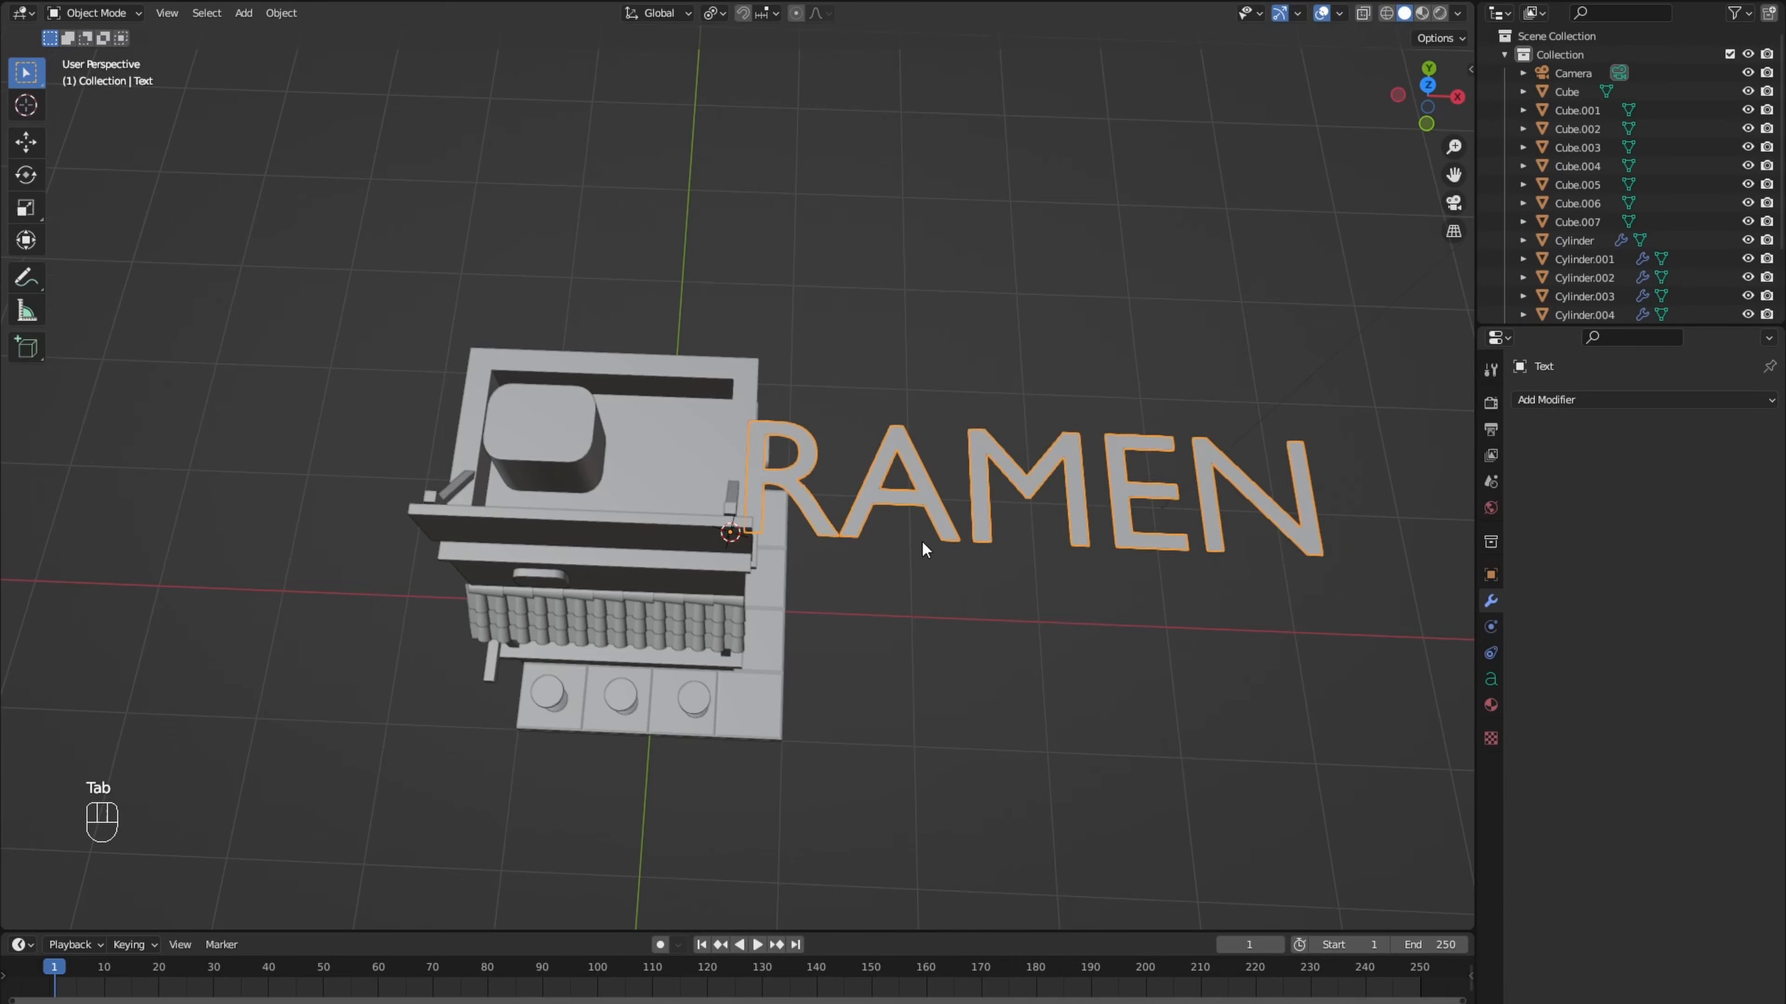
- Scale the RAMEN text down slightly and rotate it 90° about X so it stands upright
{"action": "middle_click_drag", "start_coordinate": [920, 540], "coordinate": [907, 470]}
{"action": "key", "text": "s"}
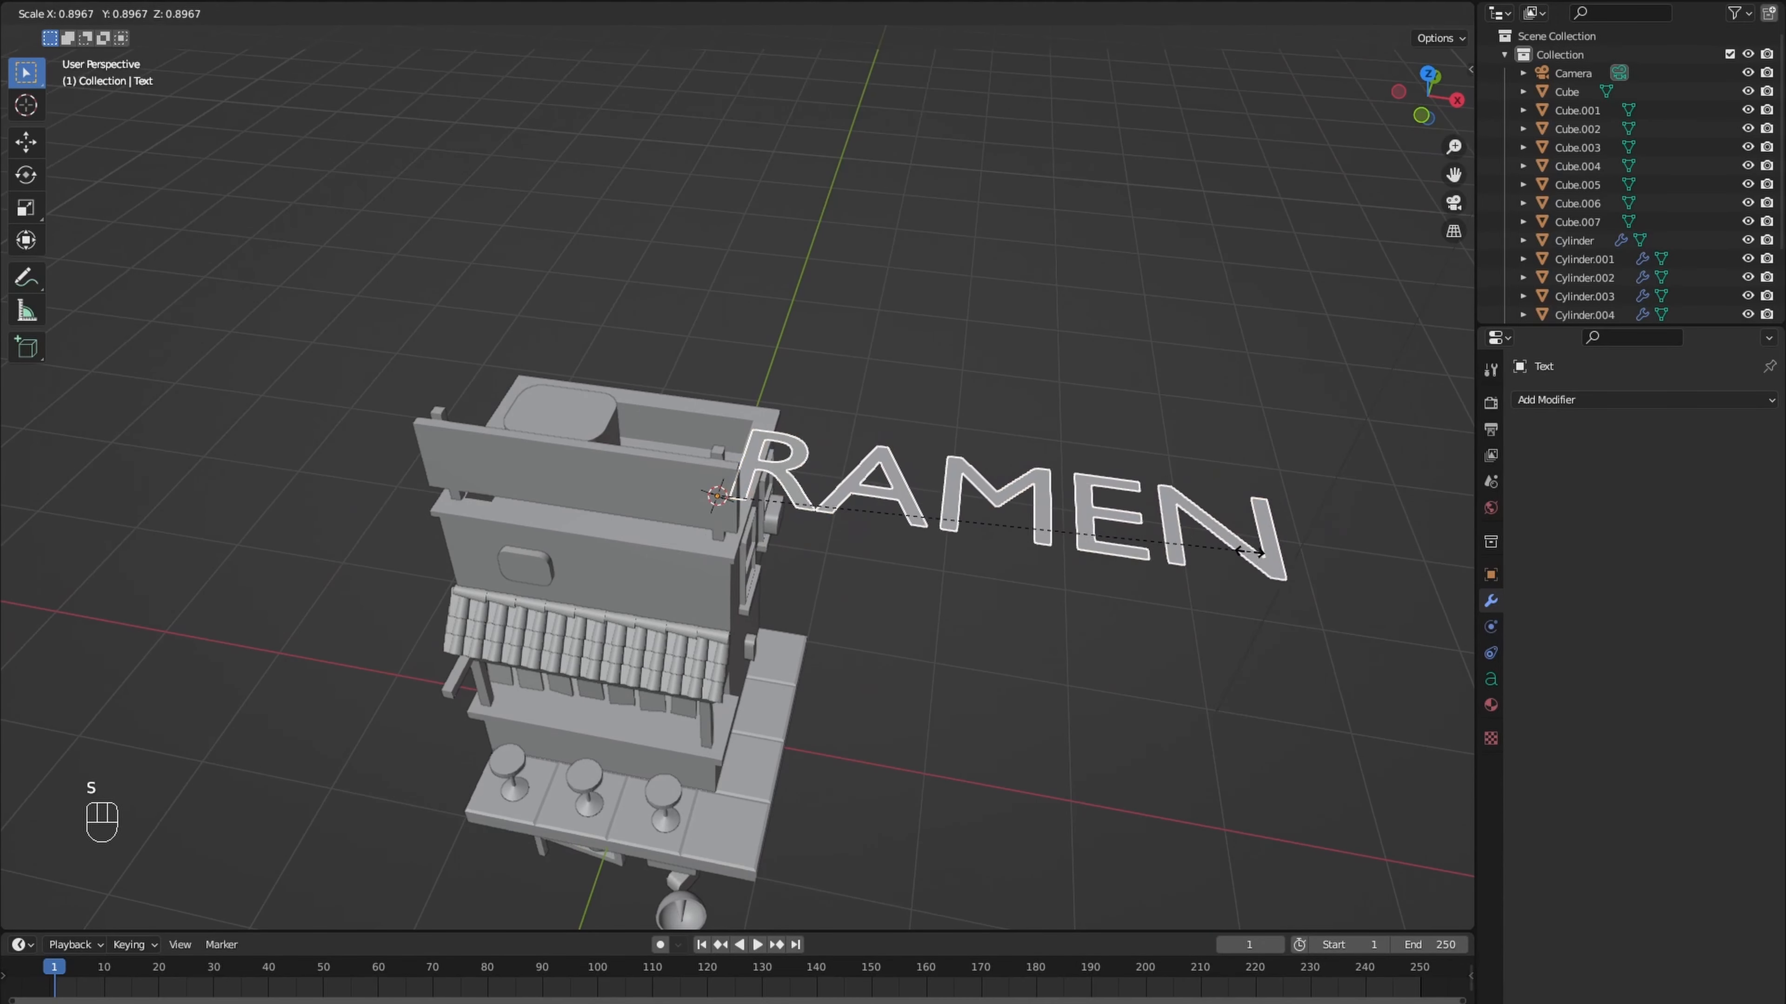
{"action": "left_click", "coordinate": [1136, 539]}
{"action": "type", "text": "r90"}
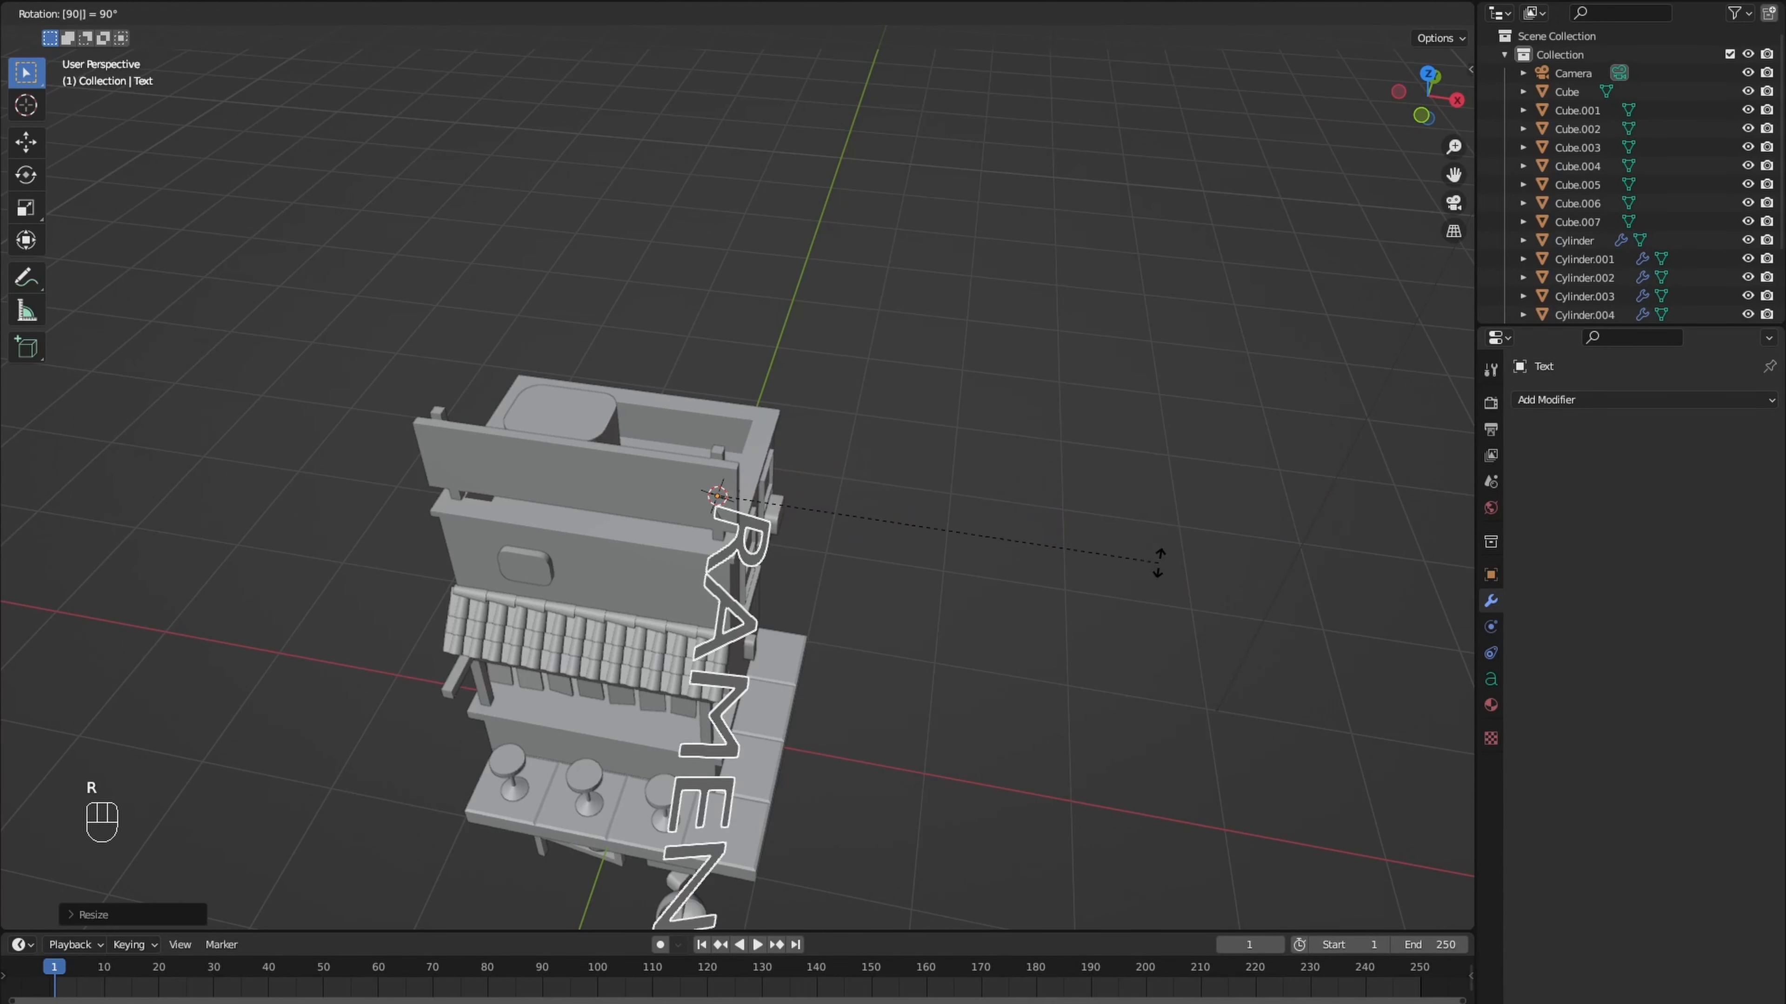
{"action": "type", "text": "x"}
{"action": "key", "text": "Return"}
- In front view, move the RAMEN text over the signboard, scale it down to fit, and place it on the board's front
{"action": "key", "text": "KP_1"}
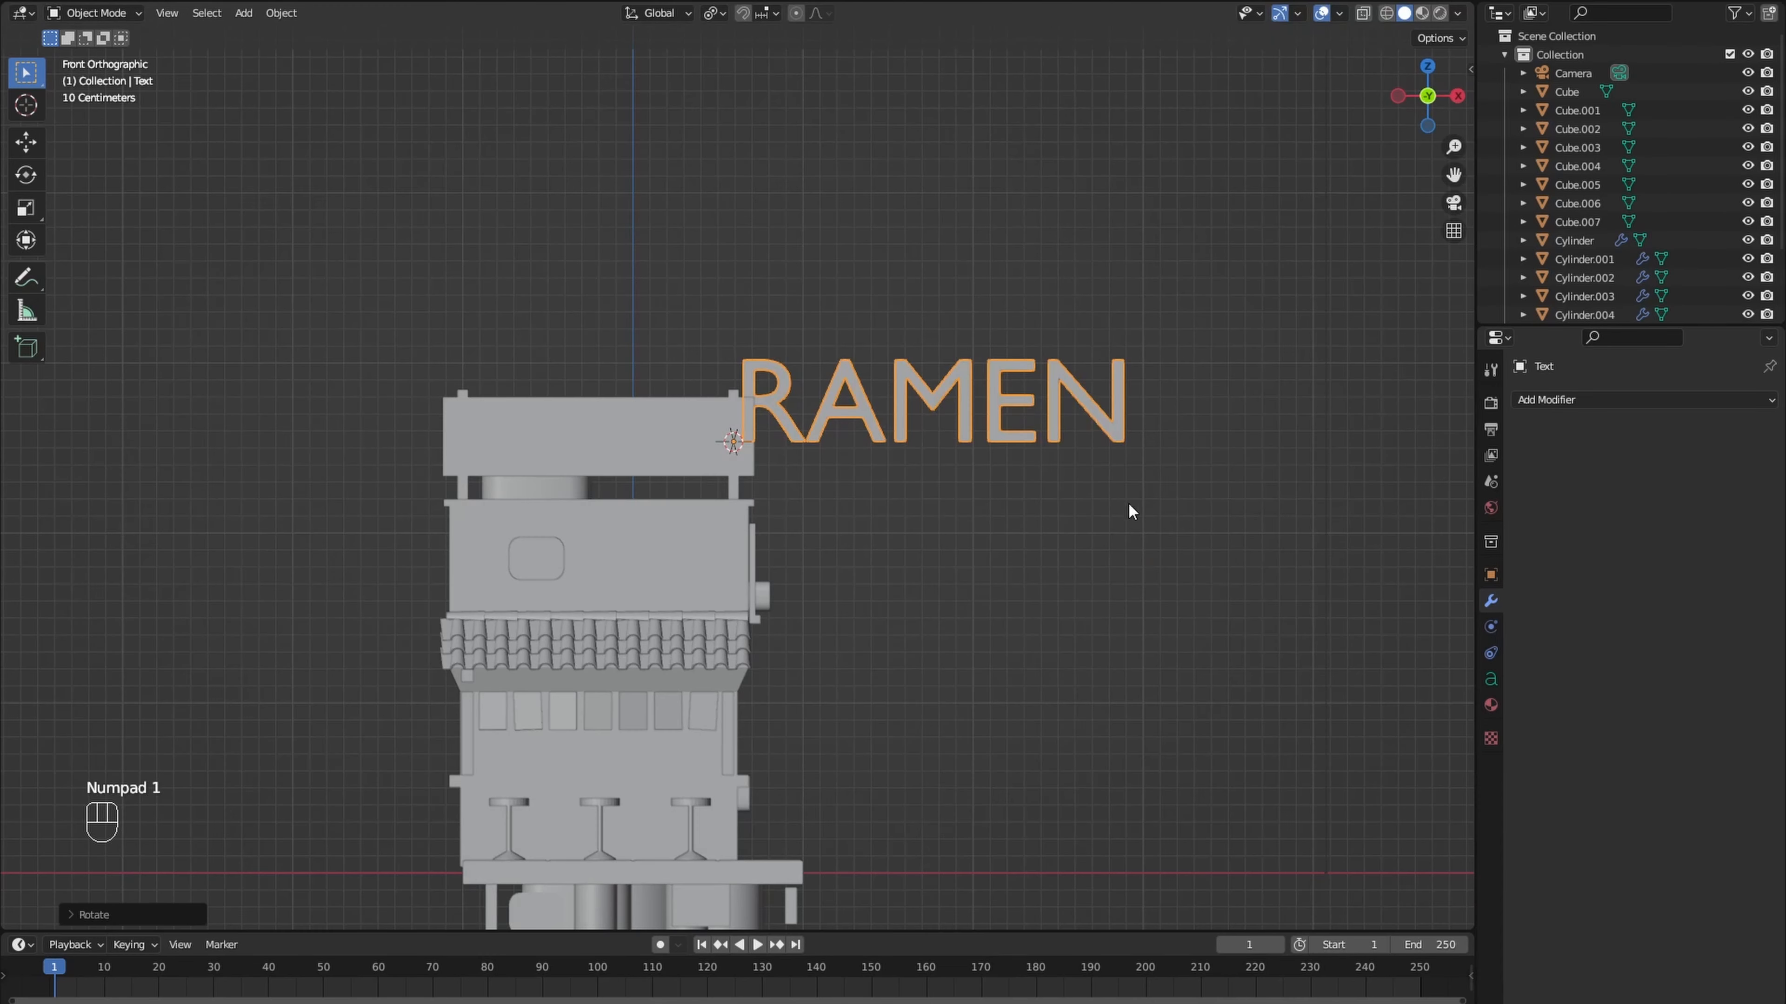
{"action": "key", "text": "g"}
{"action": "left_click", "coordinate": [781, 536]}
{"action": "key", "text": "s"}
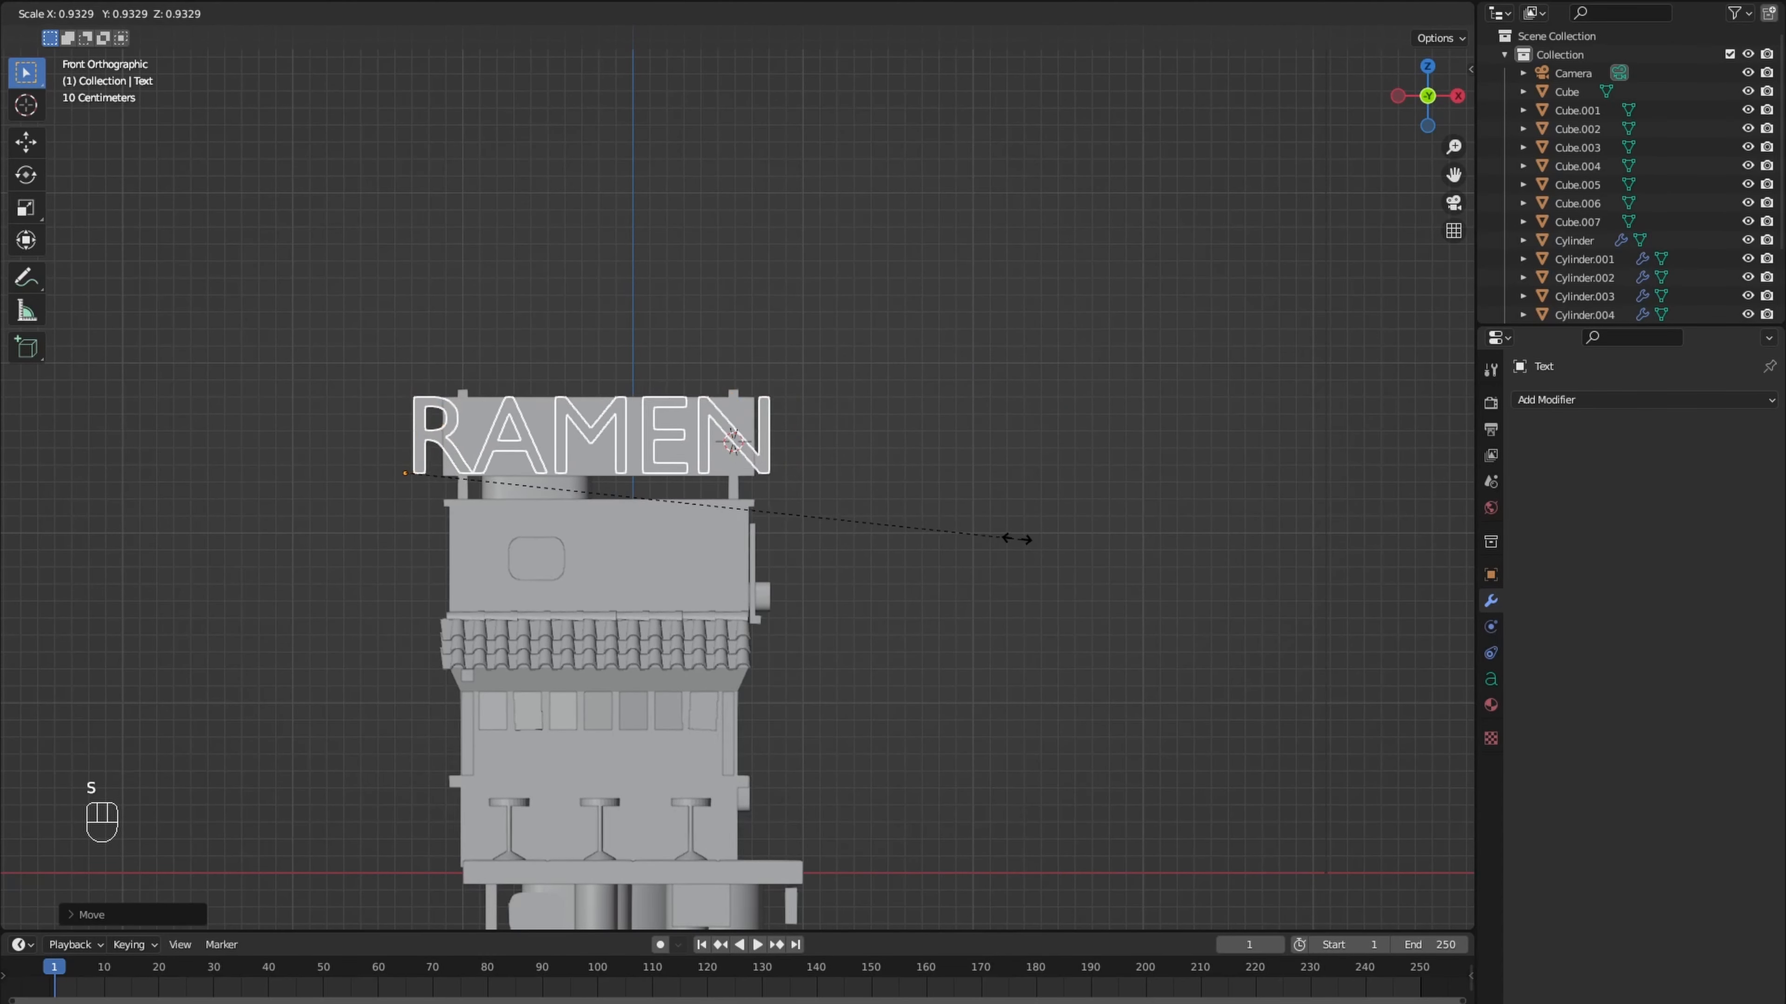
{"action": "left_click", "coordinate": [900, 525]}
{"action": "key", "text": "g"}
{"action": "middle_click_drag", "start_coordinate": [675, 436], "coordinate": [854, 430]}
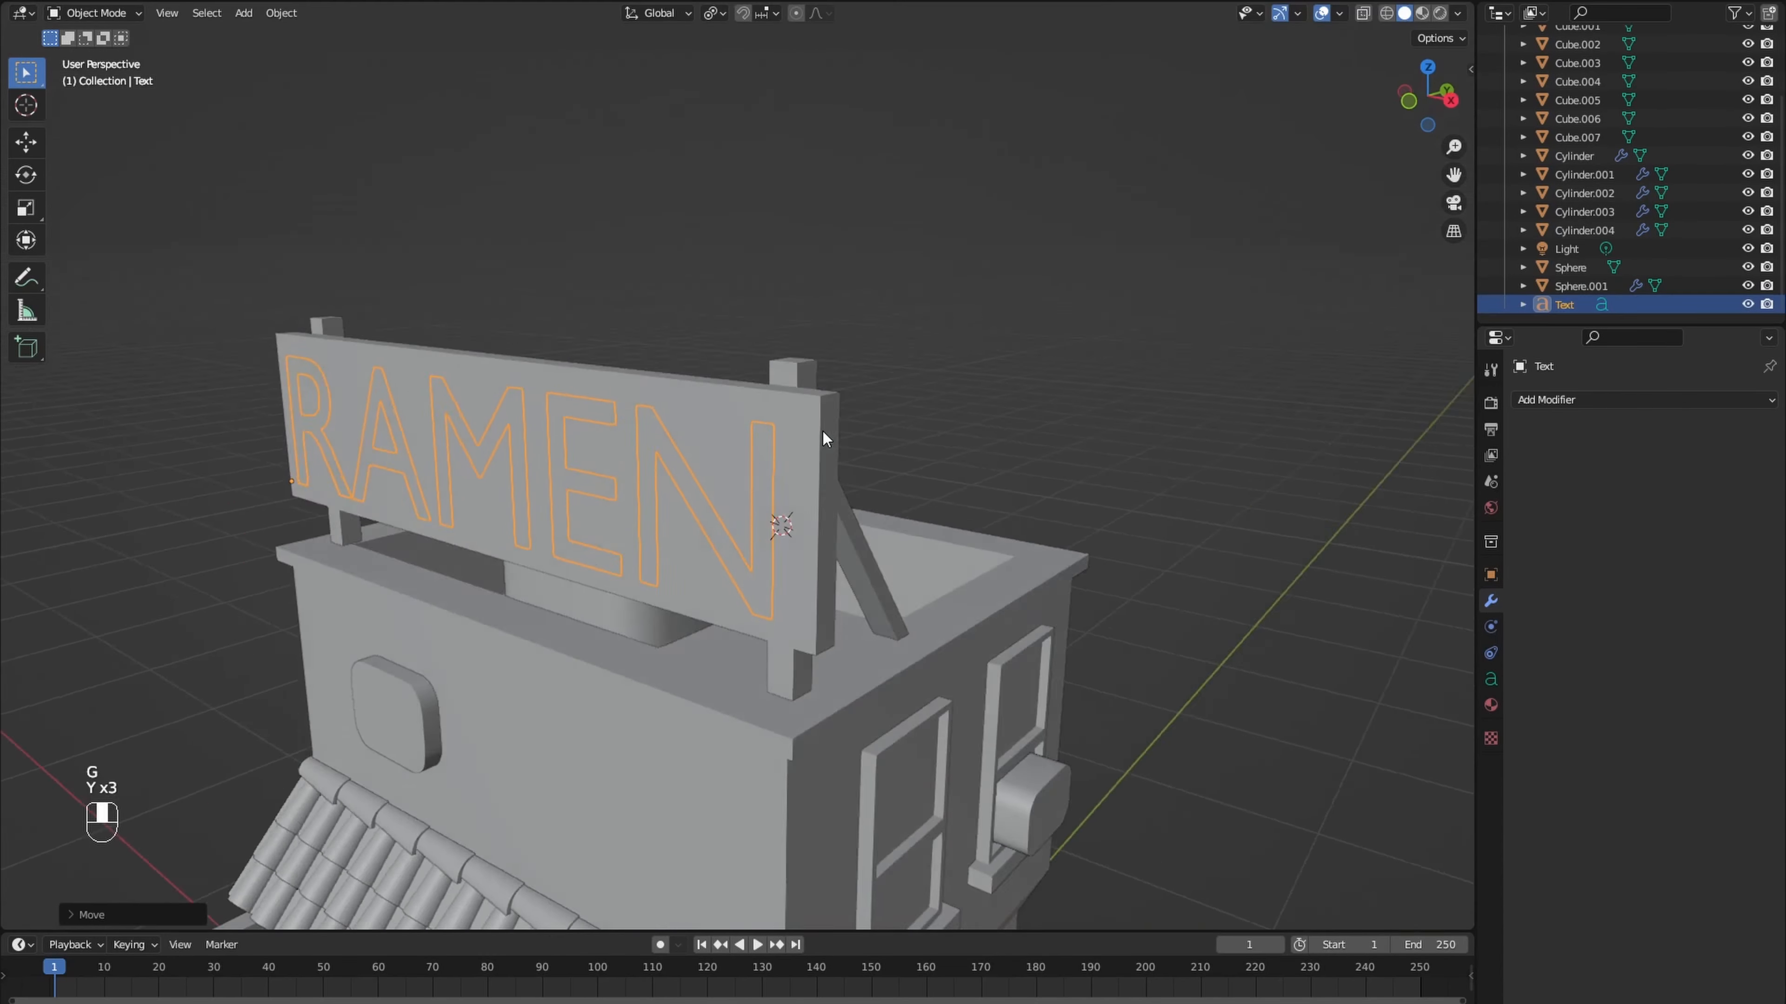
- Convert the RAMEN text to a mesh and extrude all its faces to give the letters thickness
{"action": "right_click", "coordinate": [644, 466]}
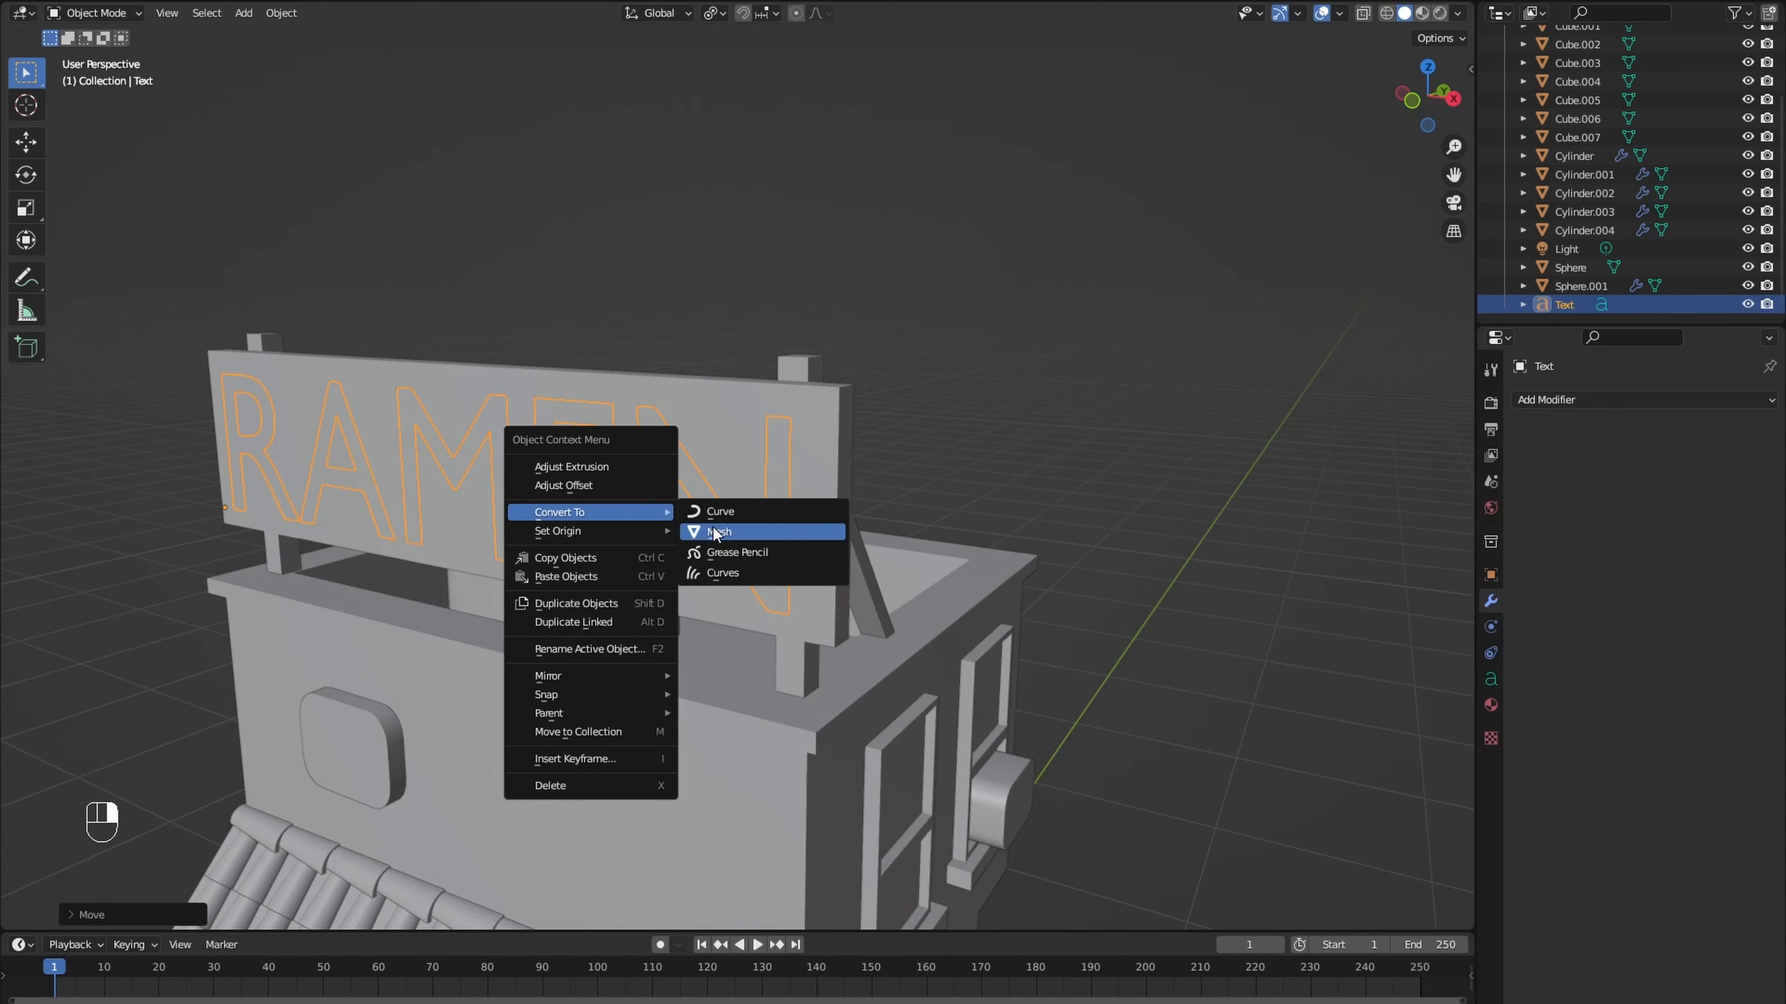
{"action": "left_click", "coordinate": [749, 530]}
{"action": "key", "text": "Tab"}
{"action": "mouse_move", "coordinate": [712, 528]}
{"action": "middle_mouse_down"}
{"action": "mouse_move", "coordinate": [664, 526]}
{"action": "mouse_move", "coordinate": [738, 525]}
{"action": "middle_mouse_up"}
{"action": "key", "text": "a"}
{"action": "key", "text": "e"}
{"action": "left_click", "coordinate": [666, 525]}
- Add a UV sphere at the end of the beam protruding below the tiled eave and set its rings to 12
{"action": "key", "text": "shift+a"}
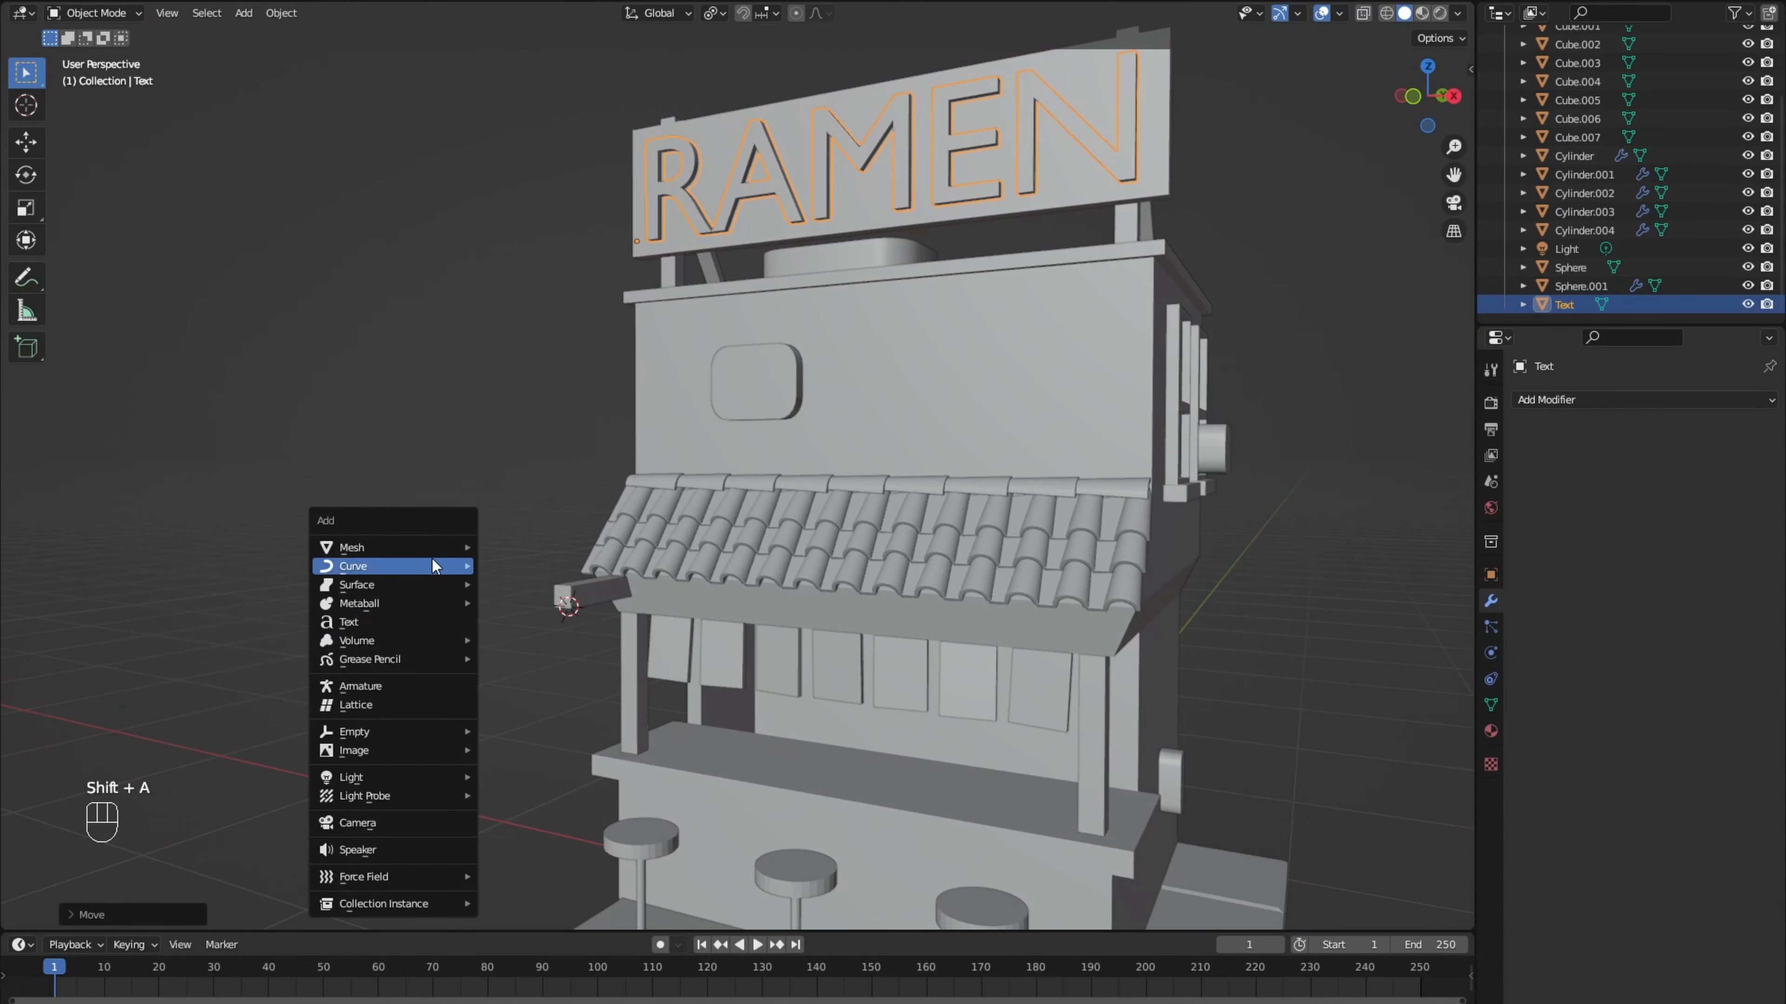
{"action": "mouse_move", "coordinate": [467, 553]}
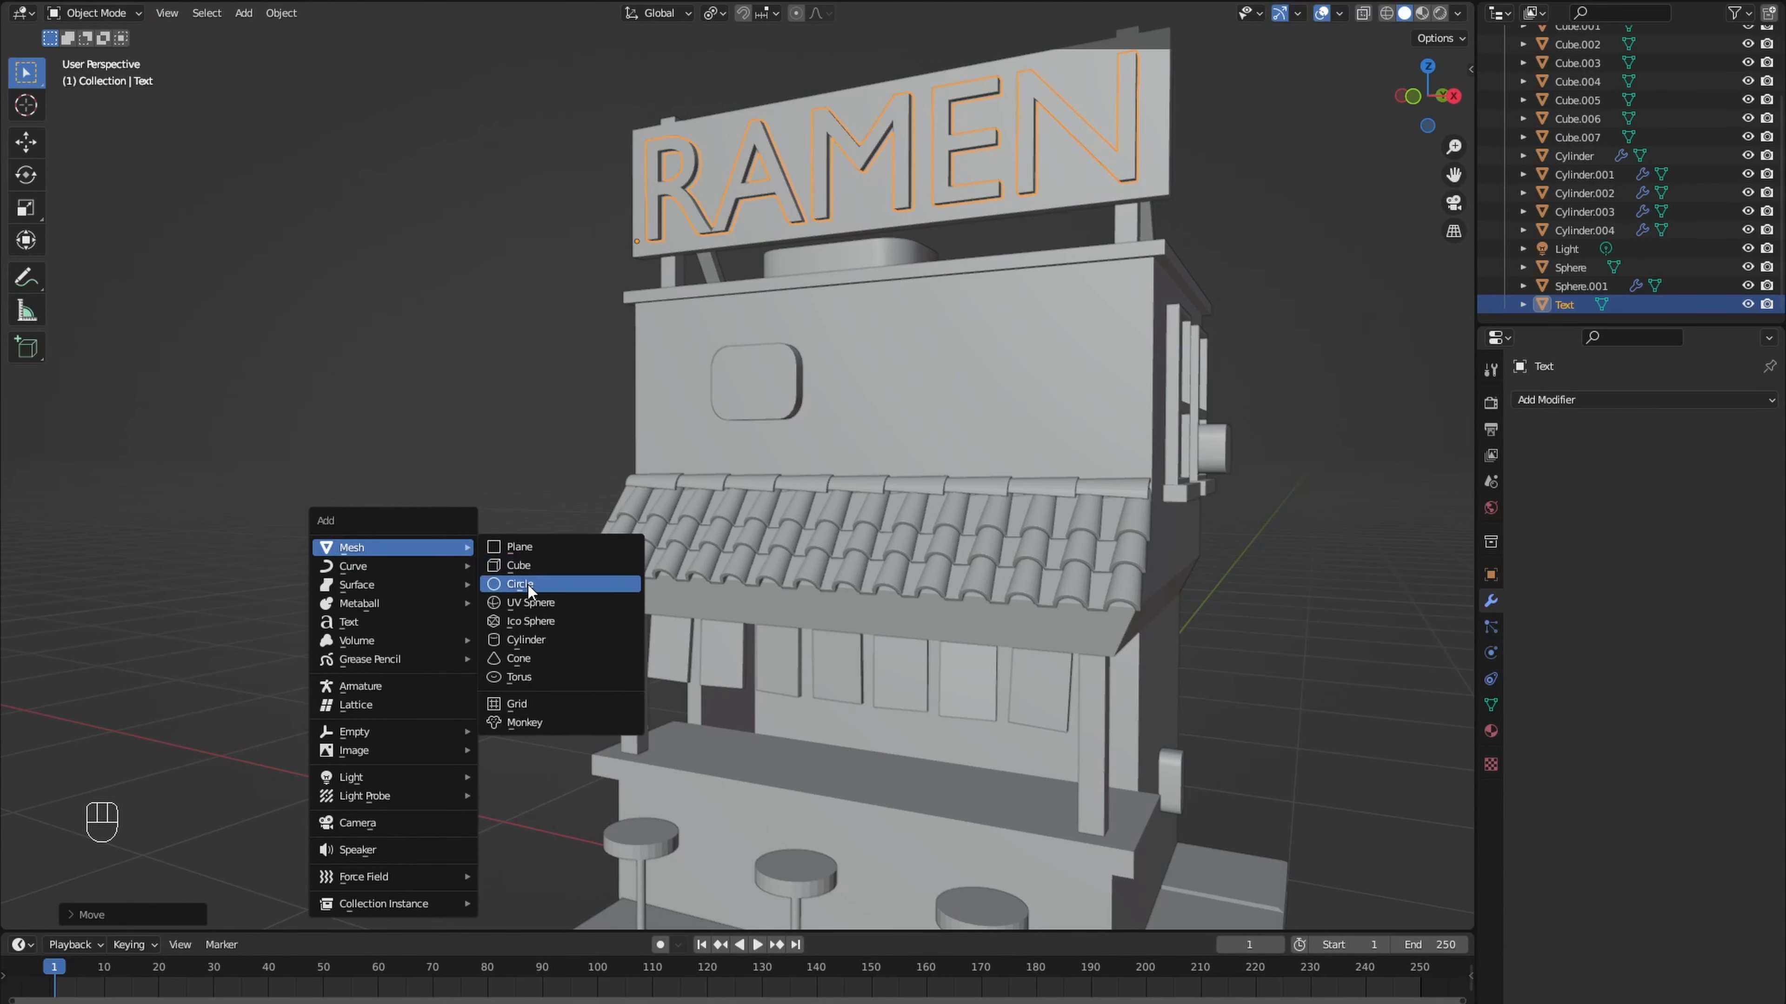
{"action": "left_click", "coordinate": [537, 608]}
{"action": "middle_click_drag", "start_coordinate": [538, 611], "coordinate": [571, 641]}
{"action": "left_click", "coordinate": [188, 915]}
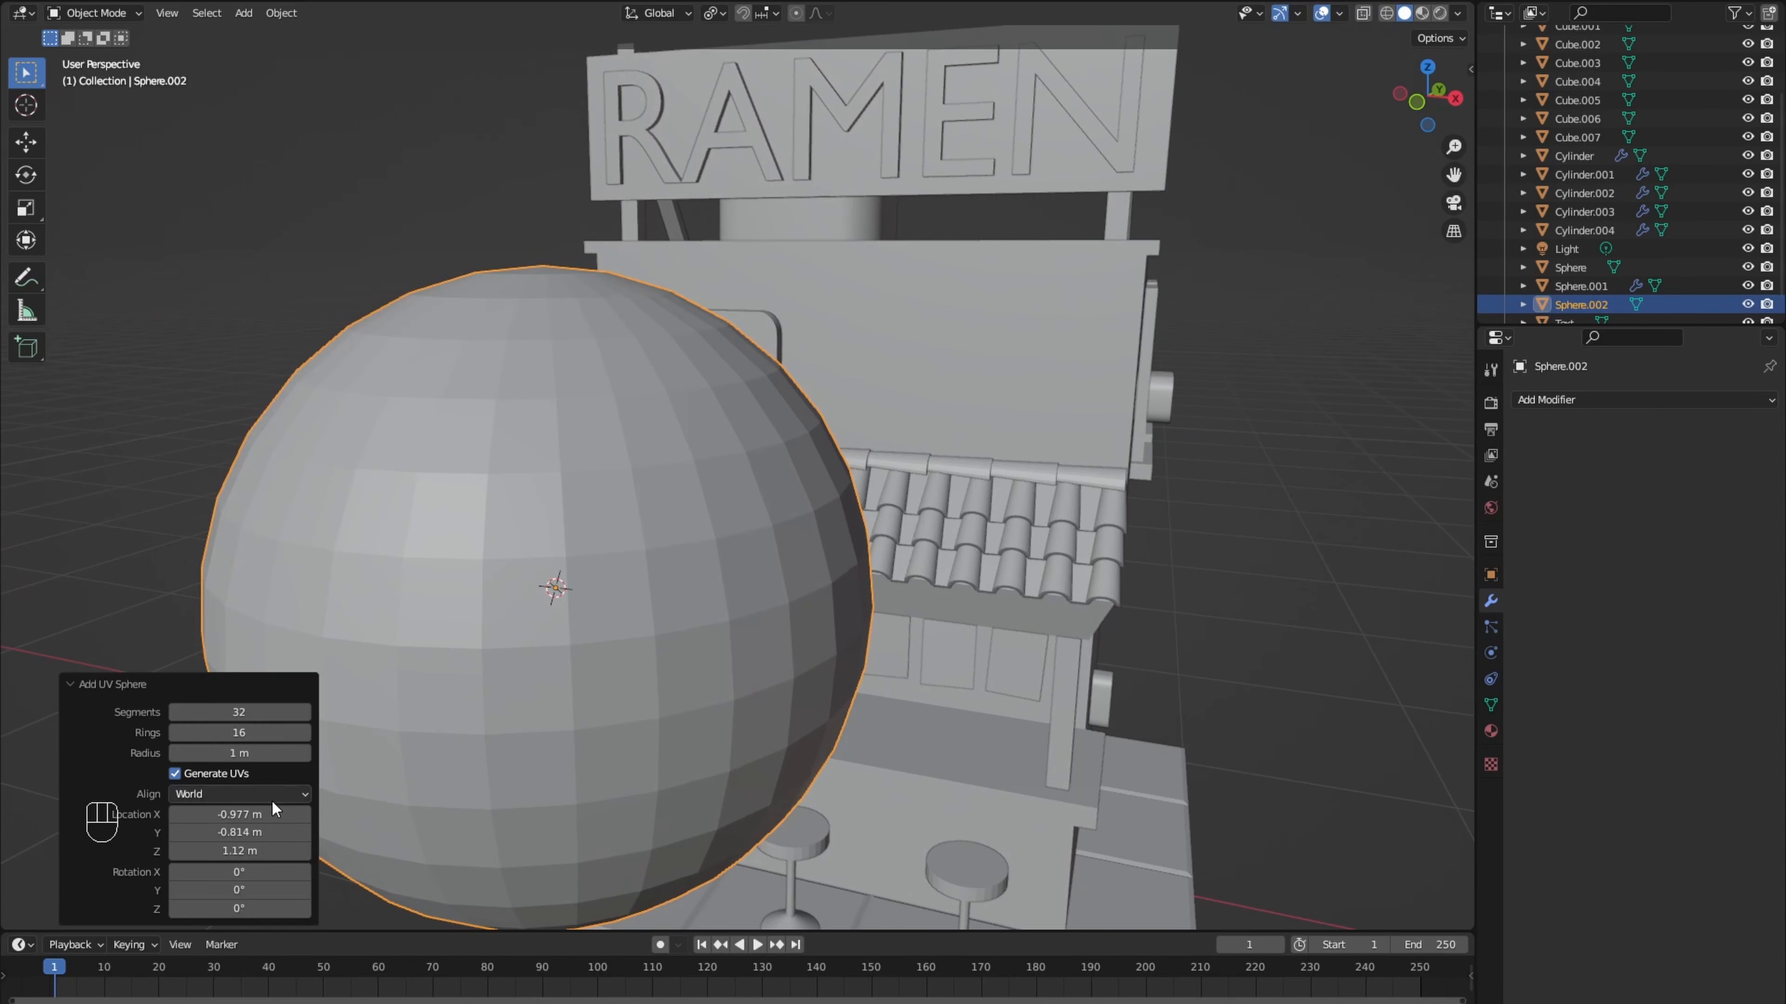
{"action": "left_click", "coordinate": [262, 733]}
{"action": "type", "text": "12"}
{"action": "key", "text": "Return"}
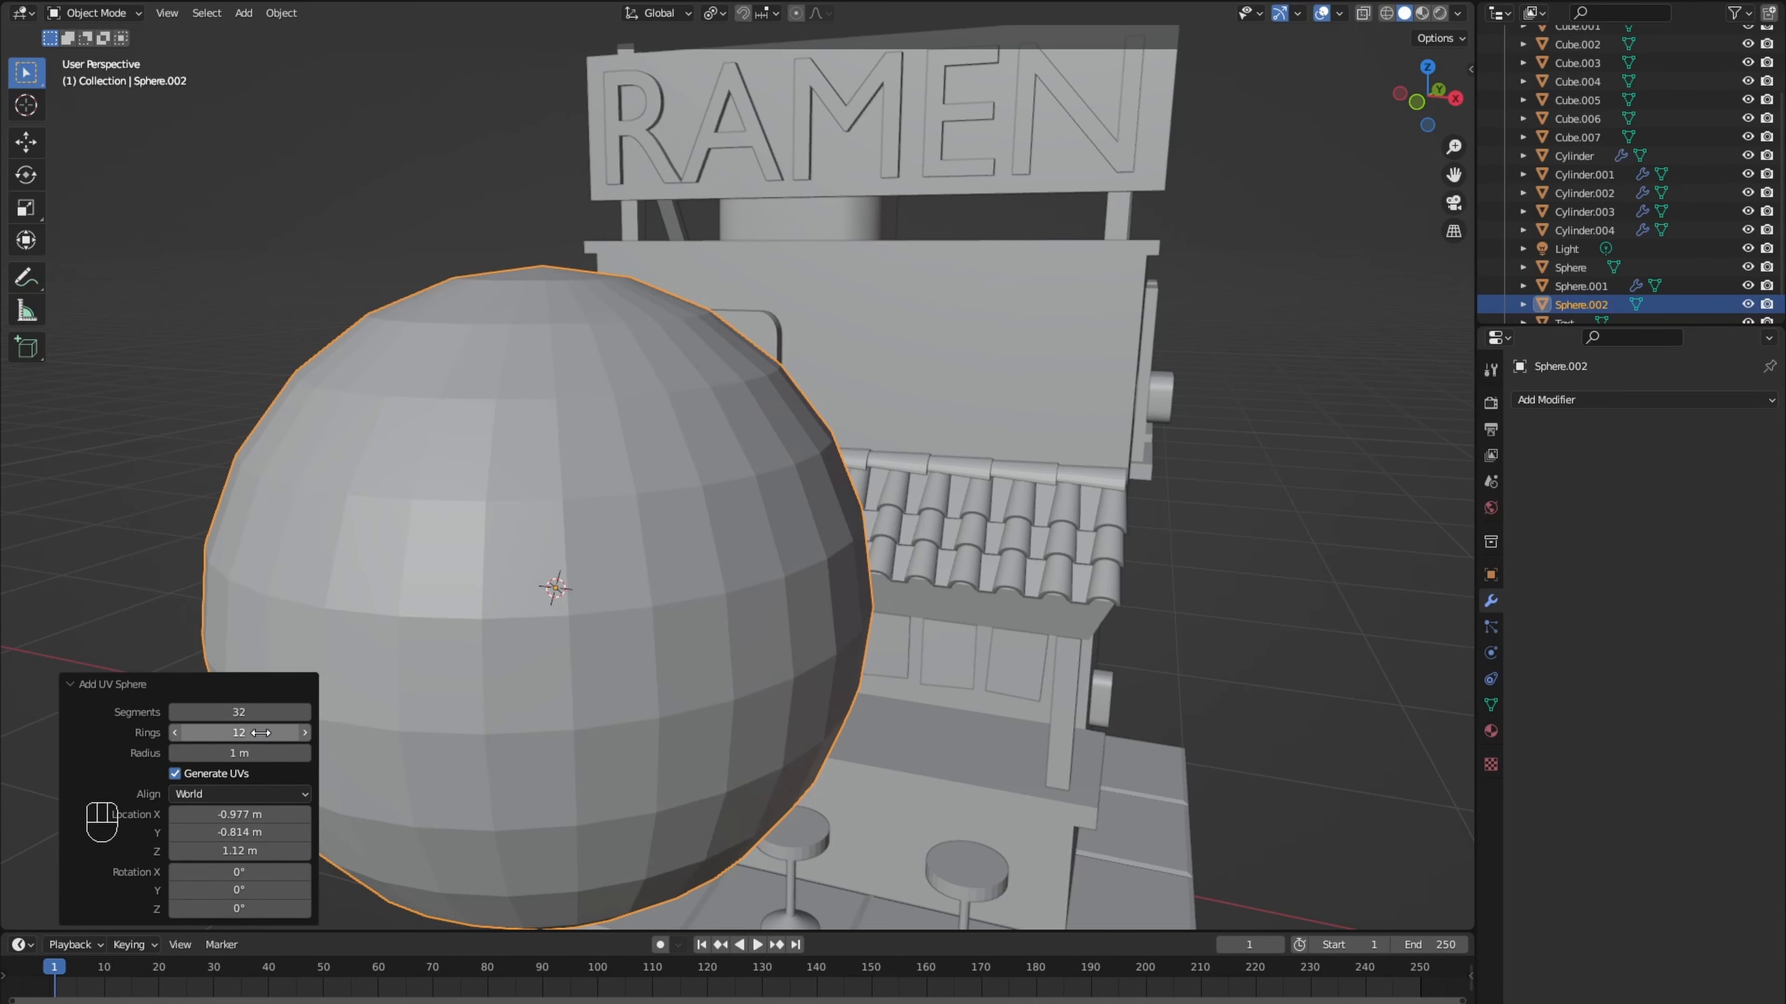
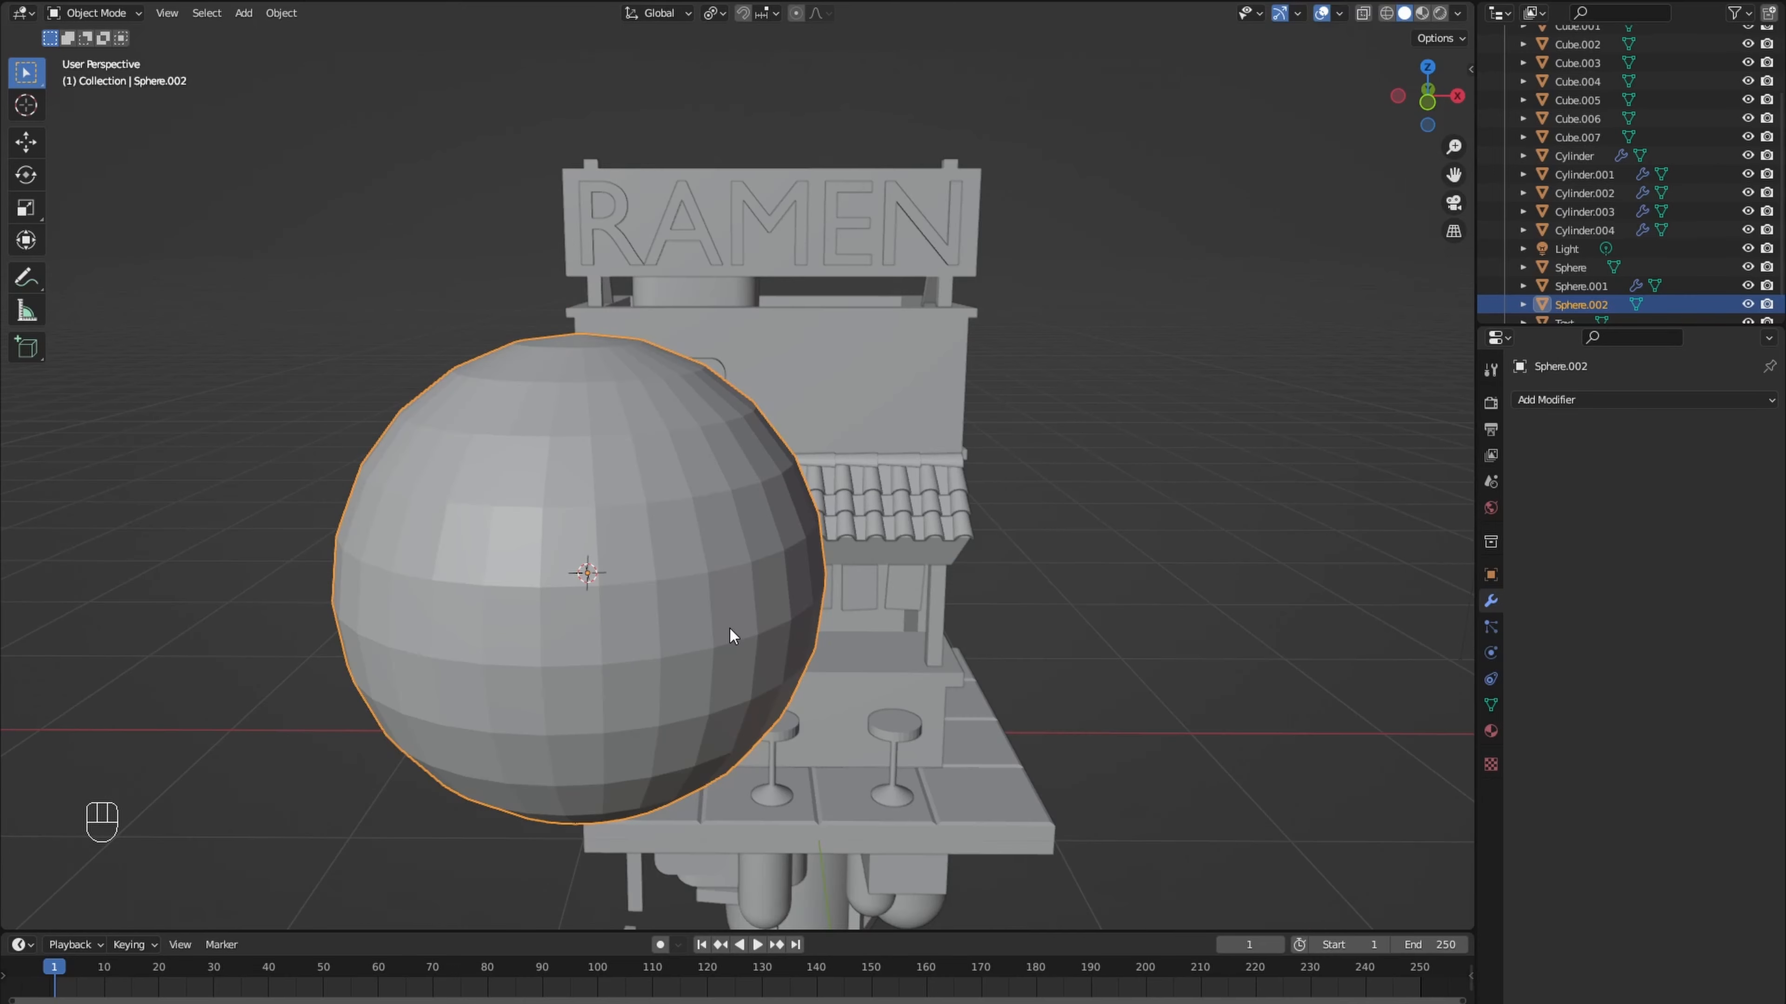
- Scale the sphere's mesh to 0.135 and move it down about 0.176 m along Z to hang below the beam end
{"action": "key", "text": "Tab"}
{"action": "key", "text": "s"}
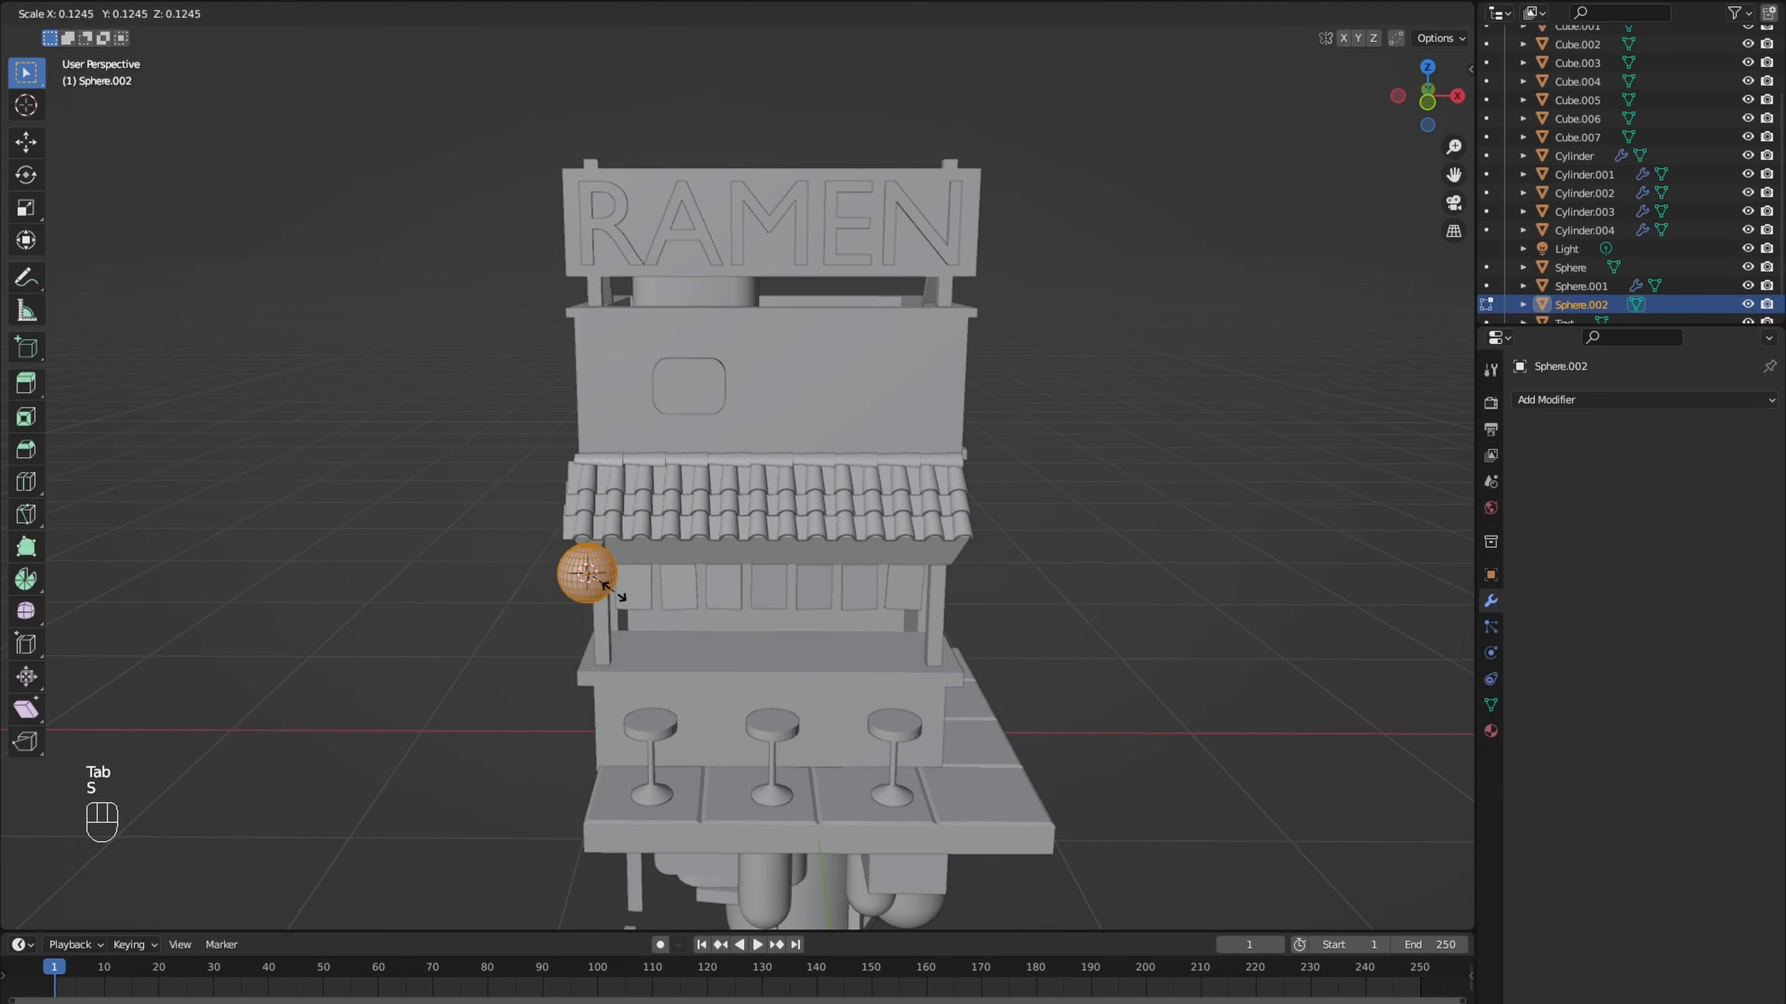
{"action": "left_click", "coordinate": [605, 585]}
{"action": "key", "text": "g"}
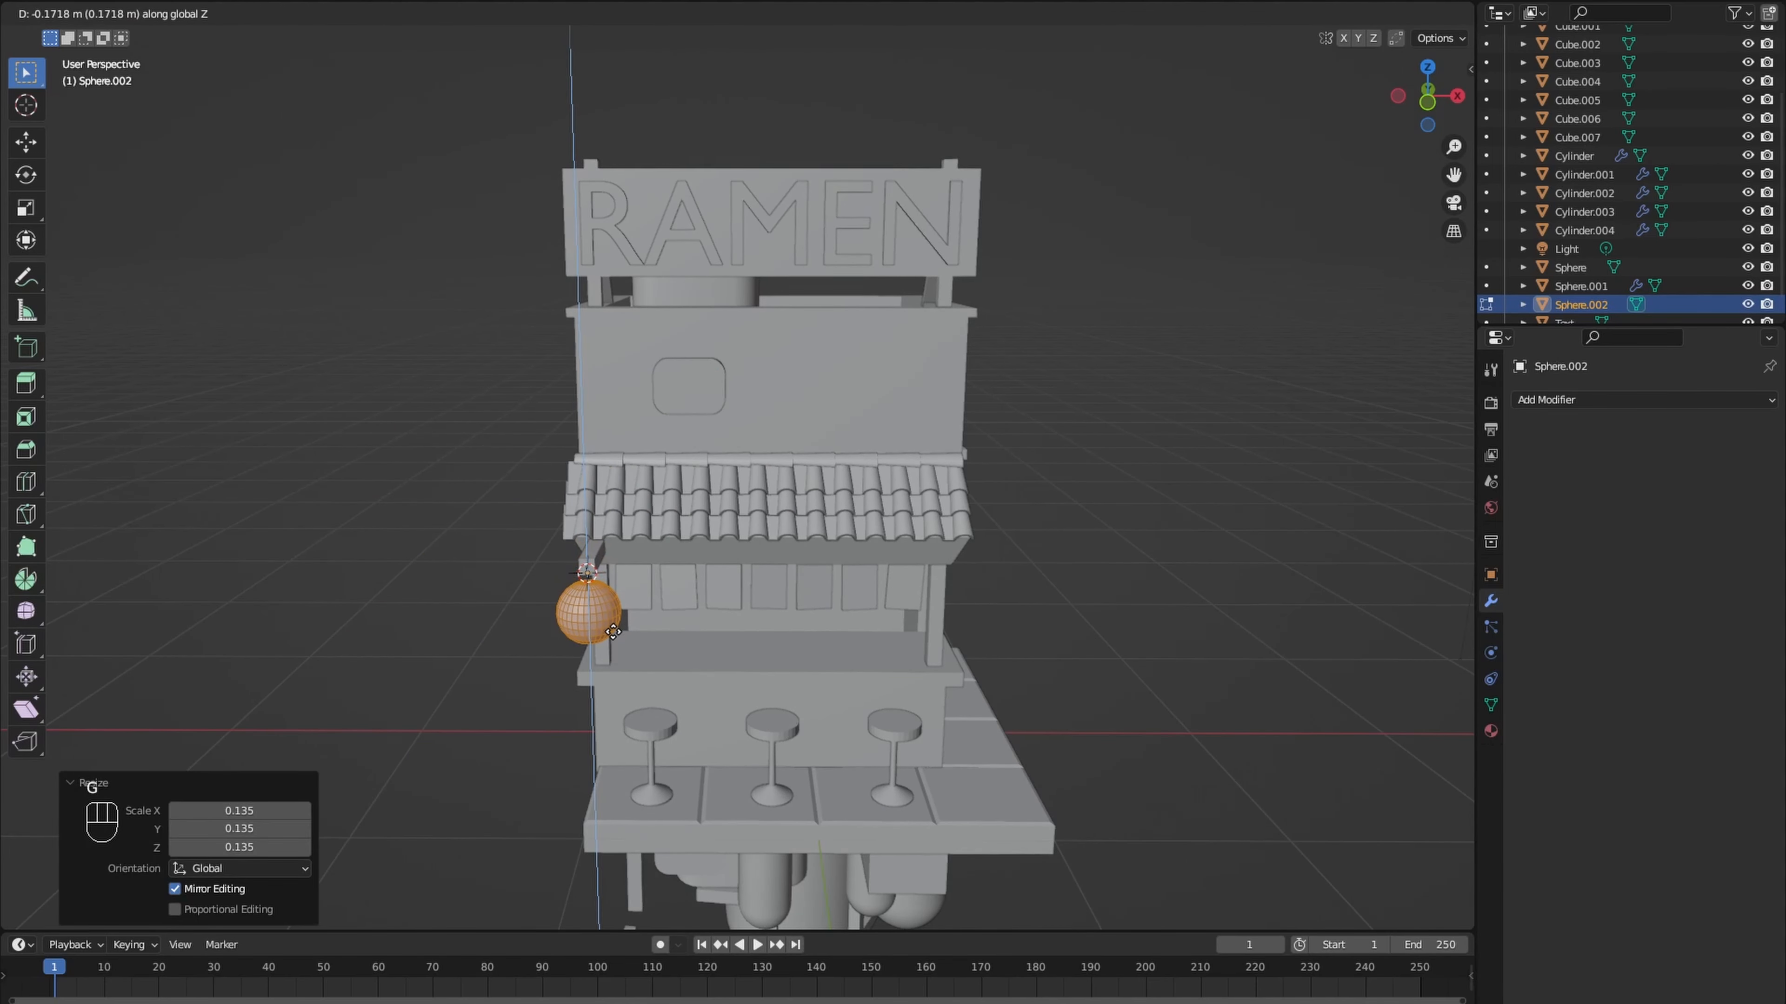
{"action": "left_click", "coordinate": [602, 633]}
{"action": "scroll", "coordinate": [602, 633], "scroll_direction": "up", "scroll_amount": 8}
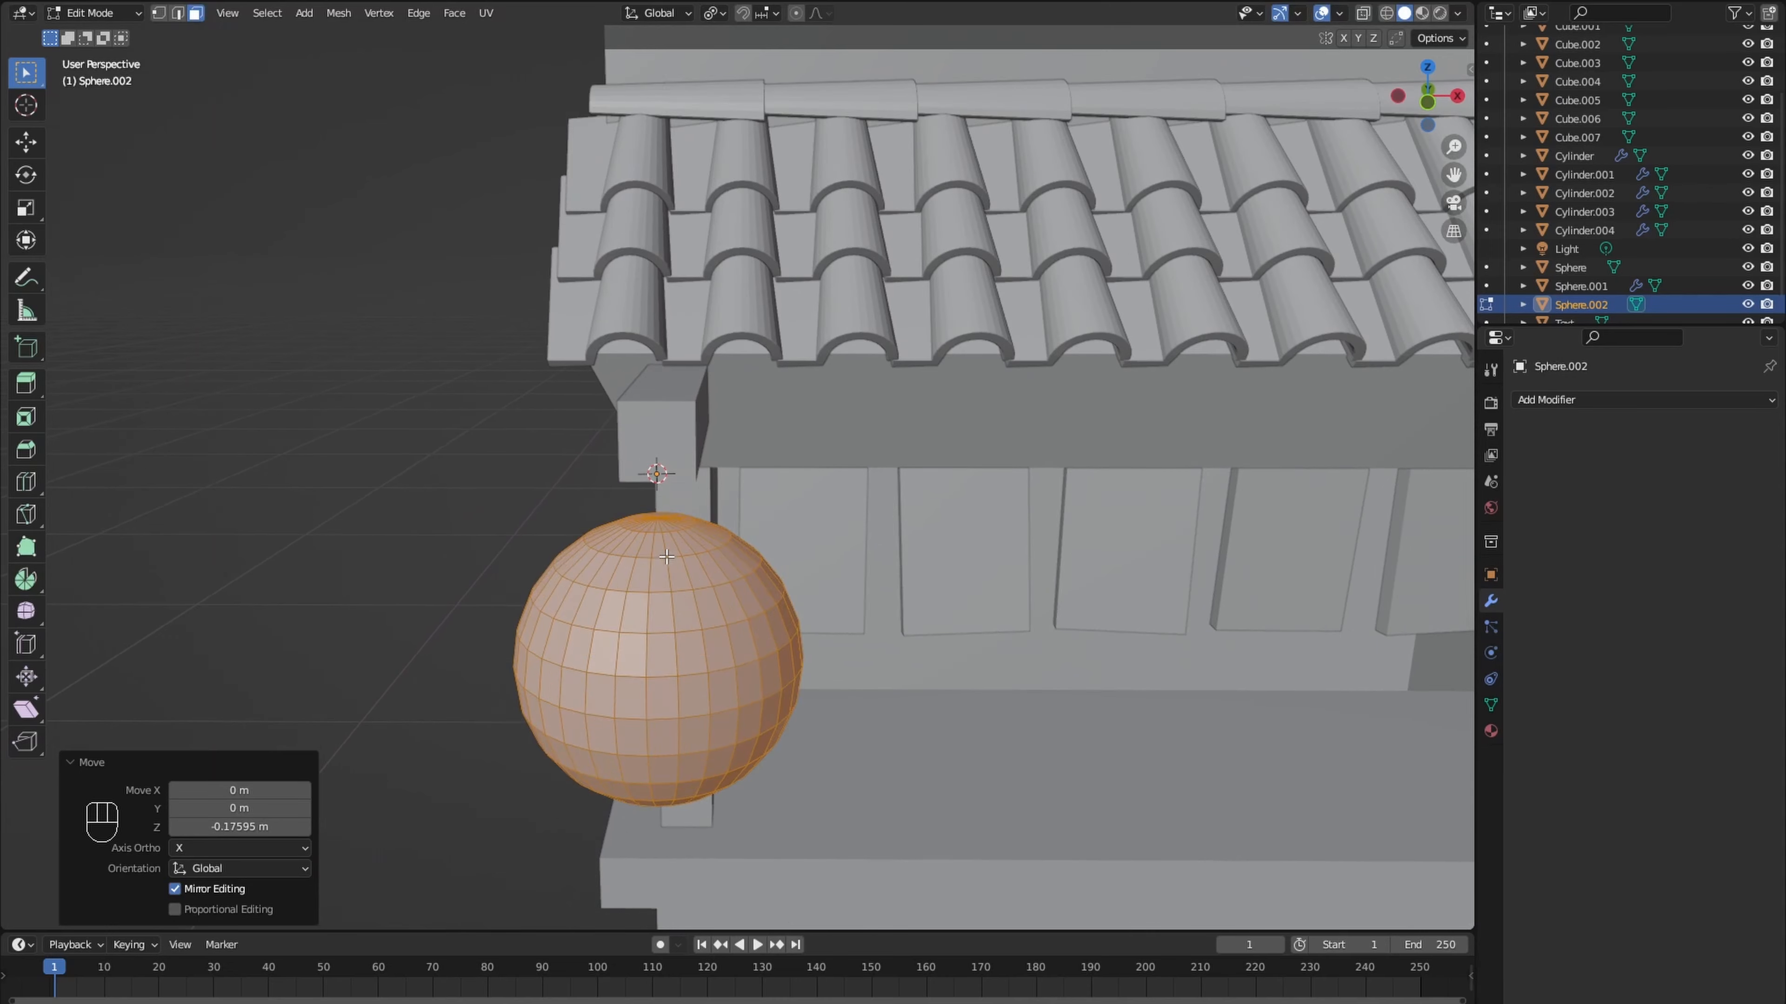
- Select alternating horizontal edge loops on the sphere and scale them inward to 0.856 for a ribbed lantern shape
{"action": "key", "text": "2"}
{"action": "left_click", "coordinate": [661, 529]}
{"action": "middle_click_drag", "start_coordinate": [661, 530], "coordinate": [649, 519]}
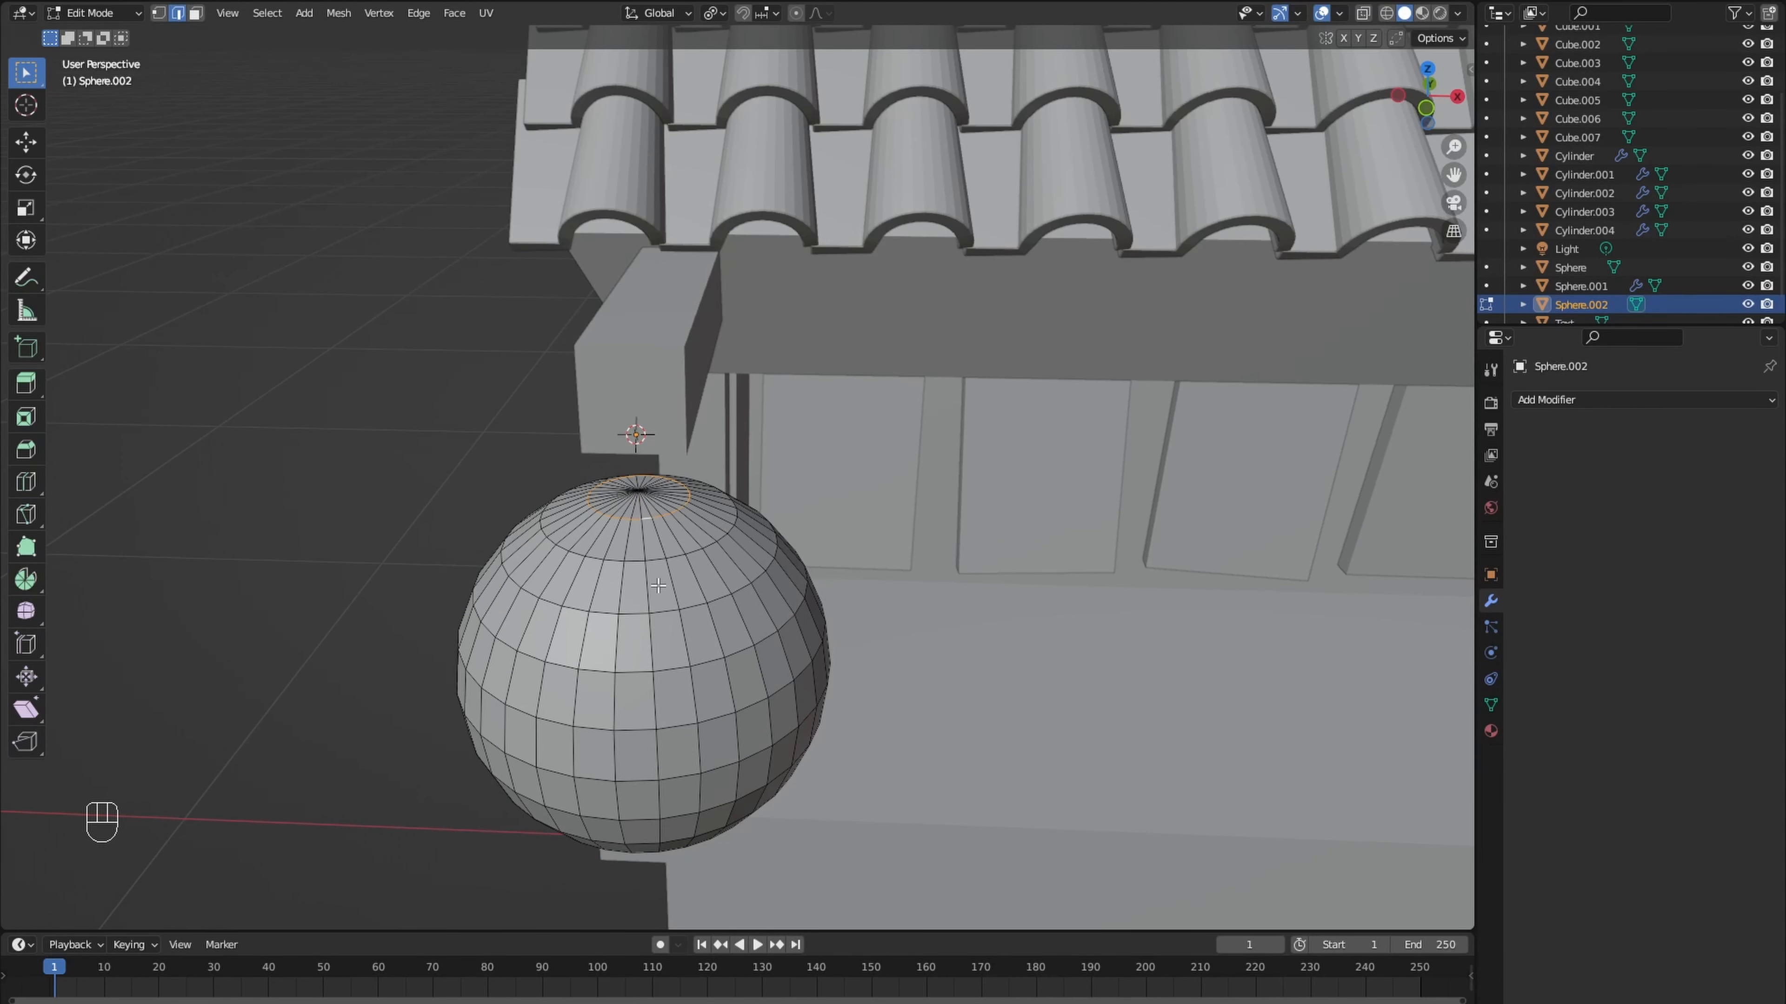
{"action": "middle_click_drag", "start_coordinate": [683, 736], "coordinate": [673, 639]}
{"action": "left_click", "coordinate": [673, 703], "text": "alt+shift"}
{"action": "middle_click_drag", "start_coordinate": [672, 704], "coordinate": [714, 719]}
{"action": "left_click", "coordinate": [642, 744], "text": "alt+shift"}
{"action": "key", "text": "s"}
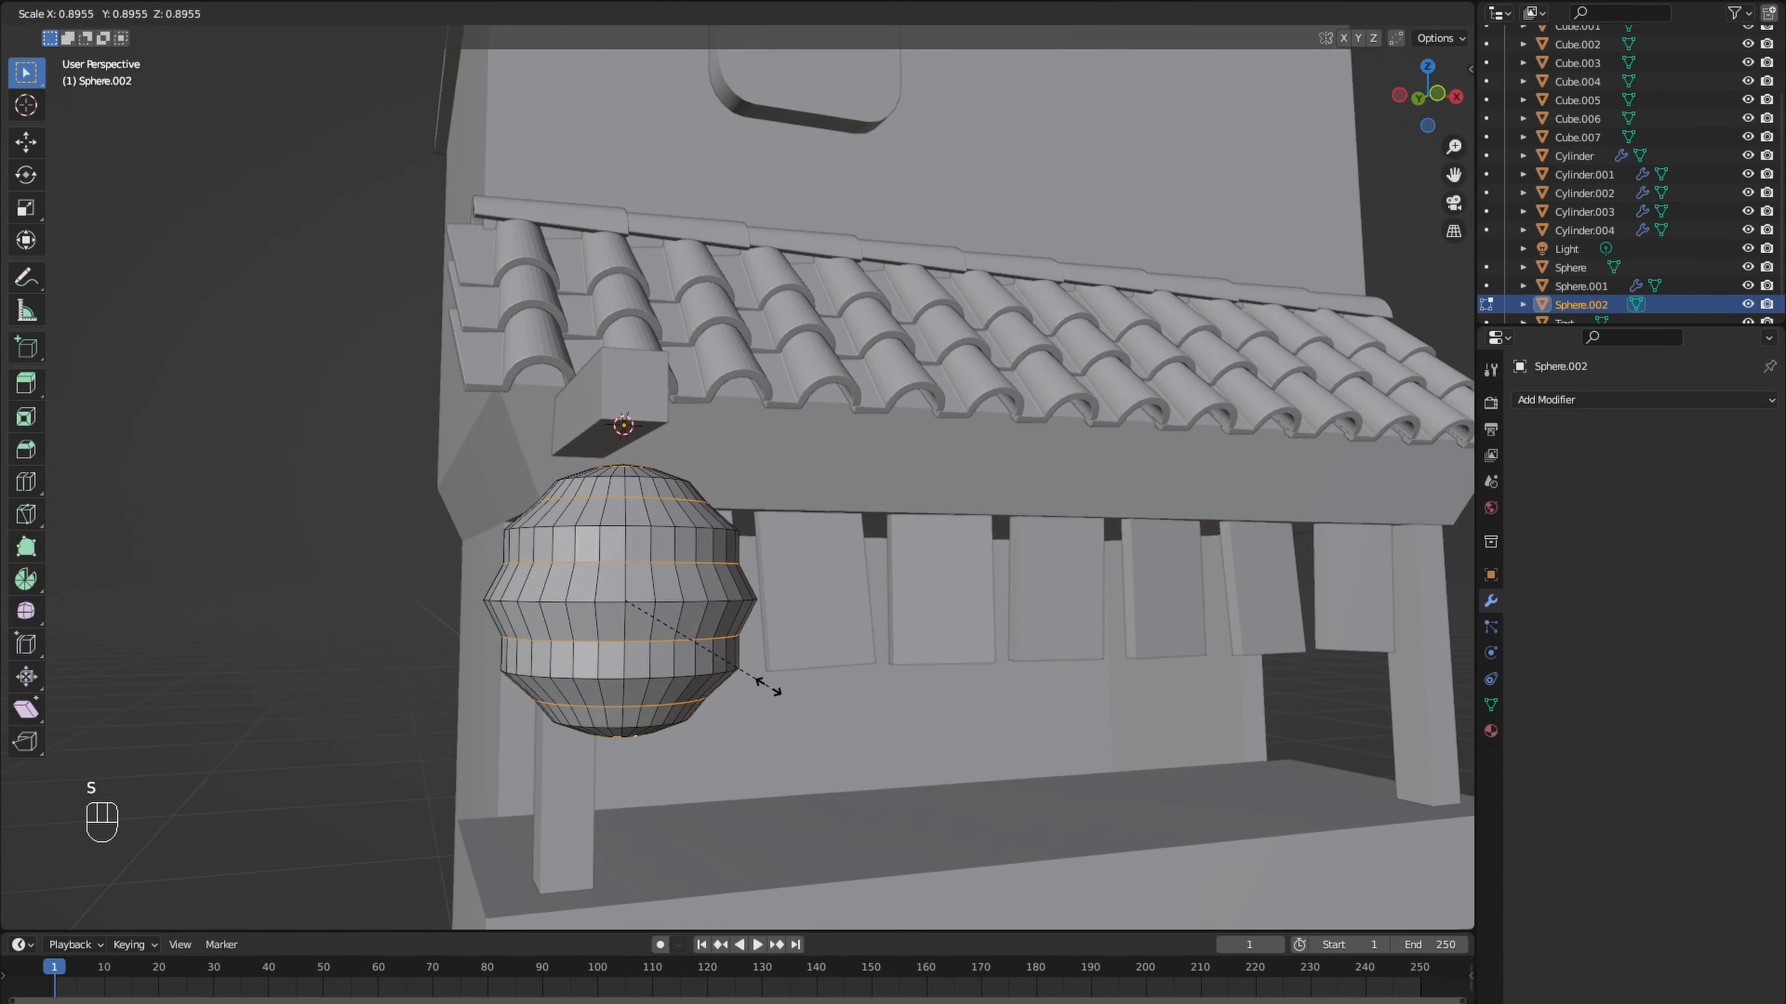
{"action": "left_click", "coordinate": [764, 690]}
- Bevel the pinched edge loops and move the whole lantern down along Z
{"action": "key", "text": "ctrl+b"}
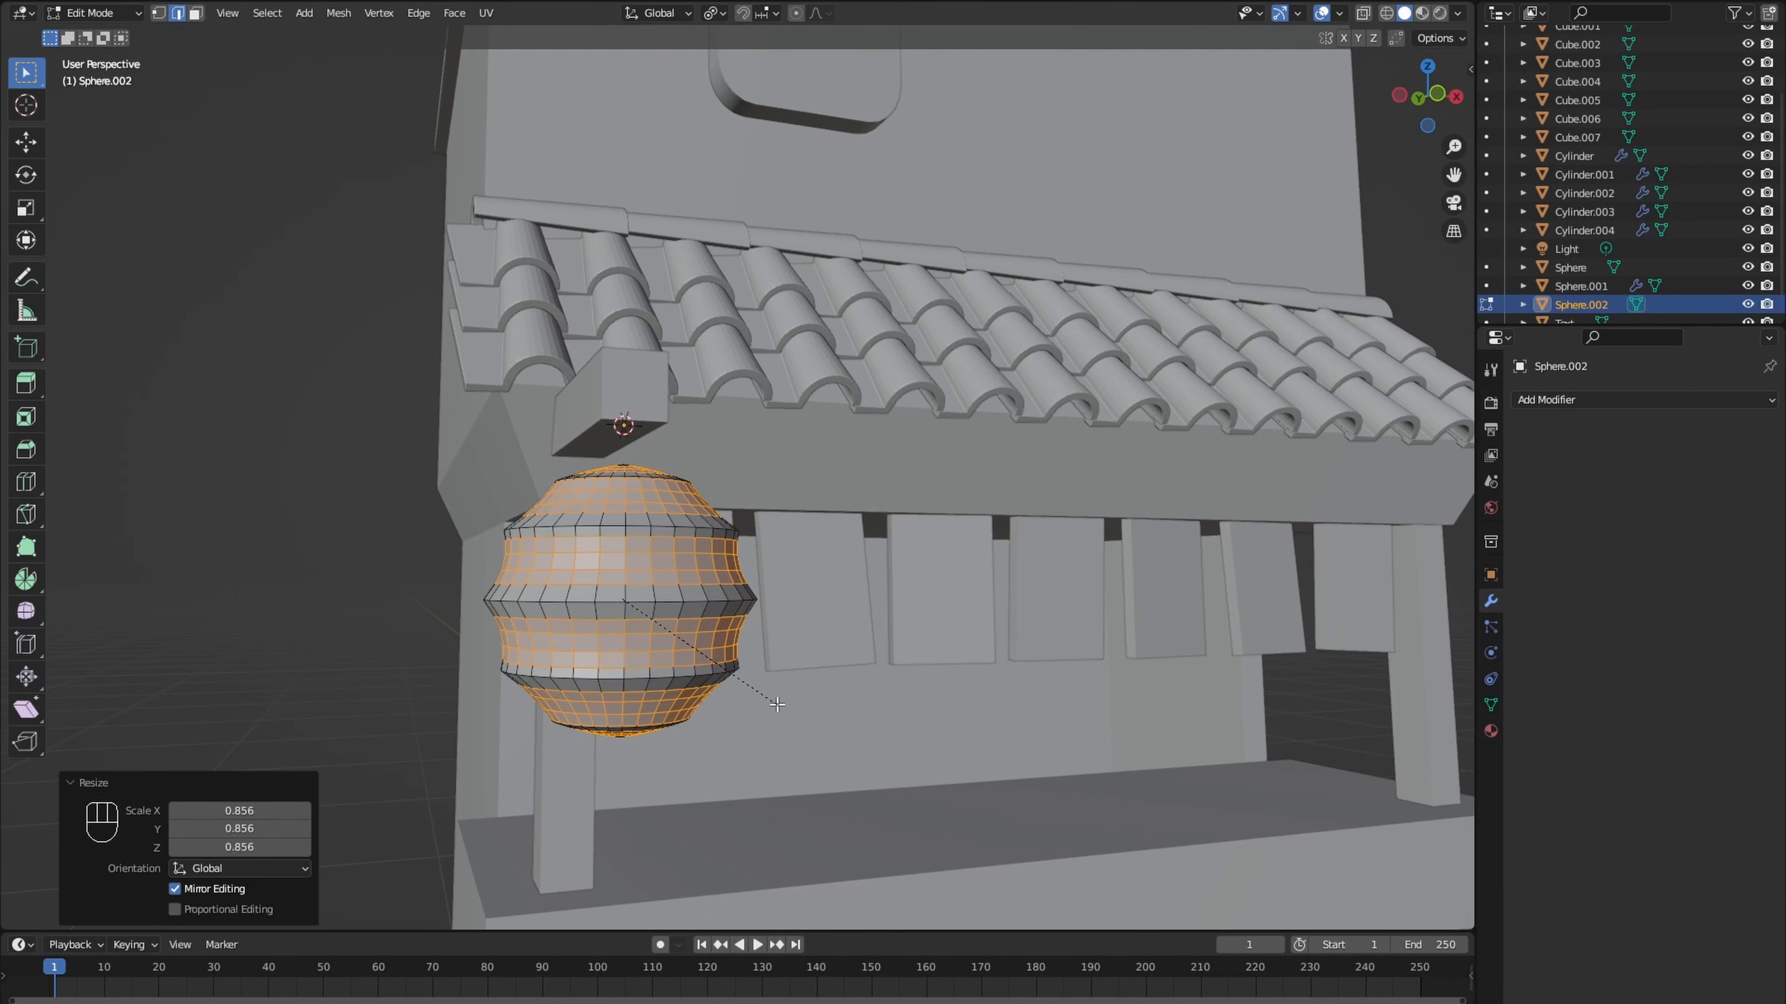
{"action": "key", "text": "a"}
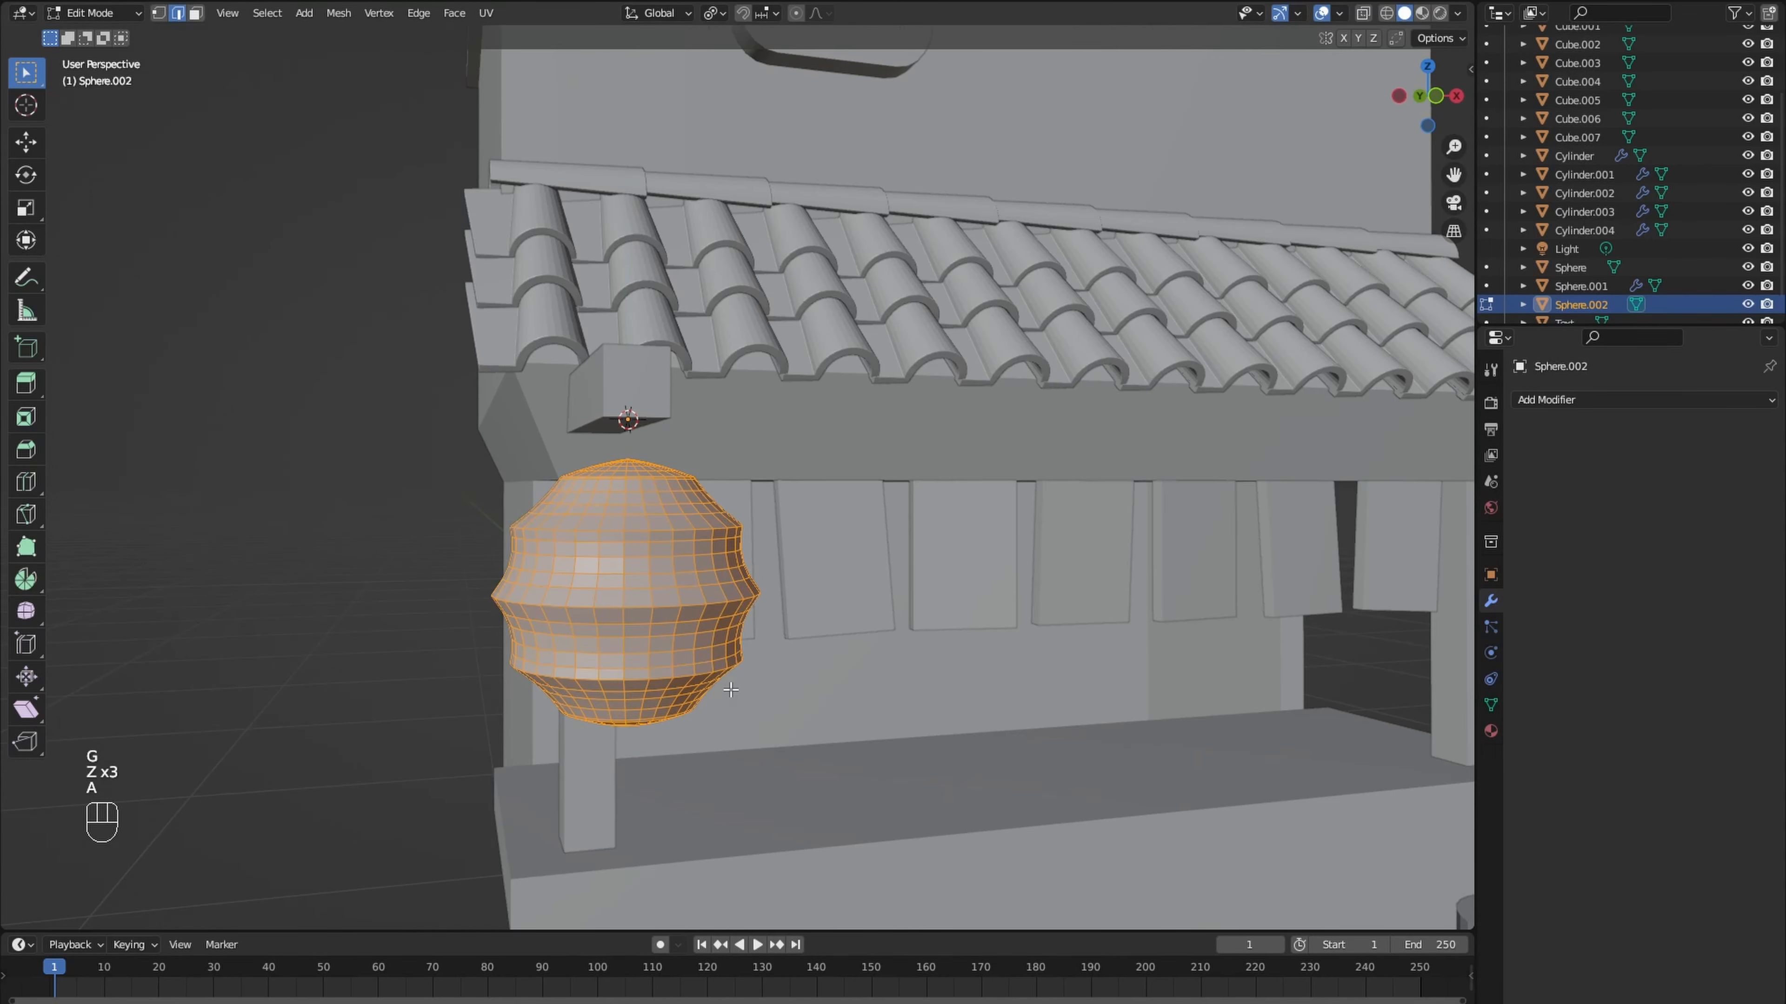
{"action": "key", "text": "g"}
{"action": "key", "text": "z"}
{"action": "left_click", "coordinate": [728, 787]}
- Select the innermost ring of faces at the lantern's top and extrude it up to the beam as a thin hanger
{"action": "middle_click_drag", "start_coordinate": [584, 563], "coordinate": [665, 597]}
{"action": "scroll", "coordinate": [620, 659], "scroll_direction": "up", "scroll_amount": 5}
{"action": "key", "text": "3"}
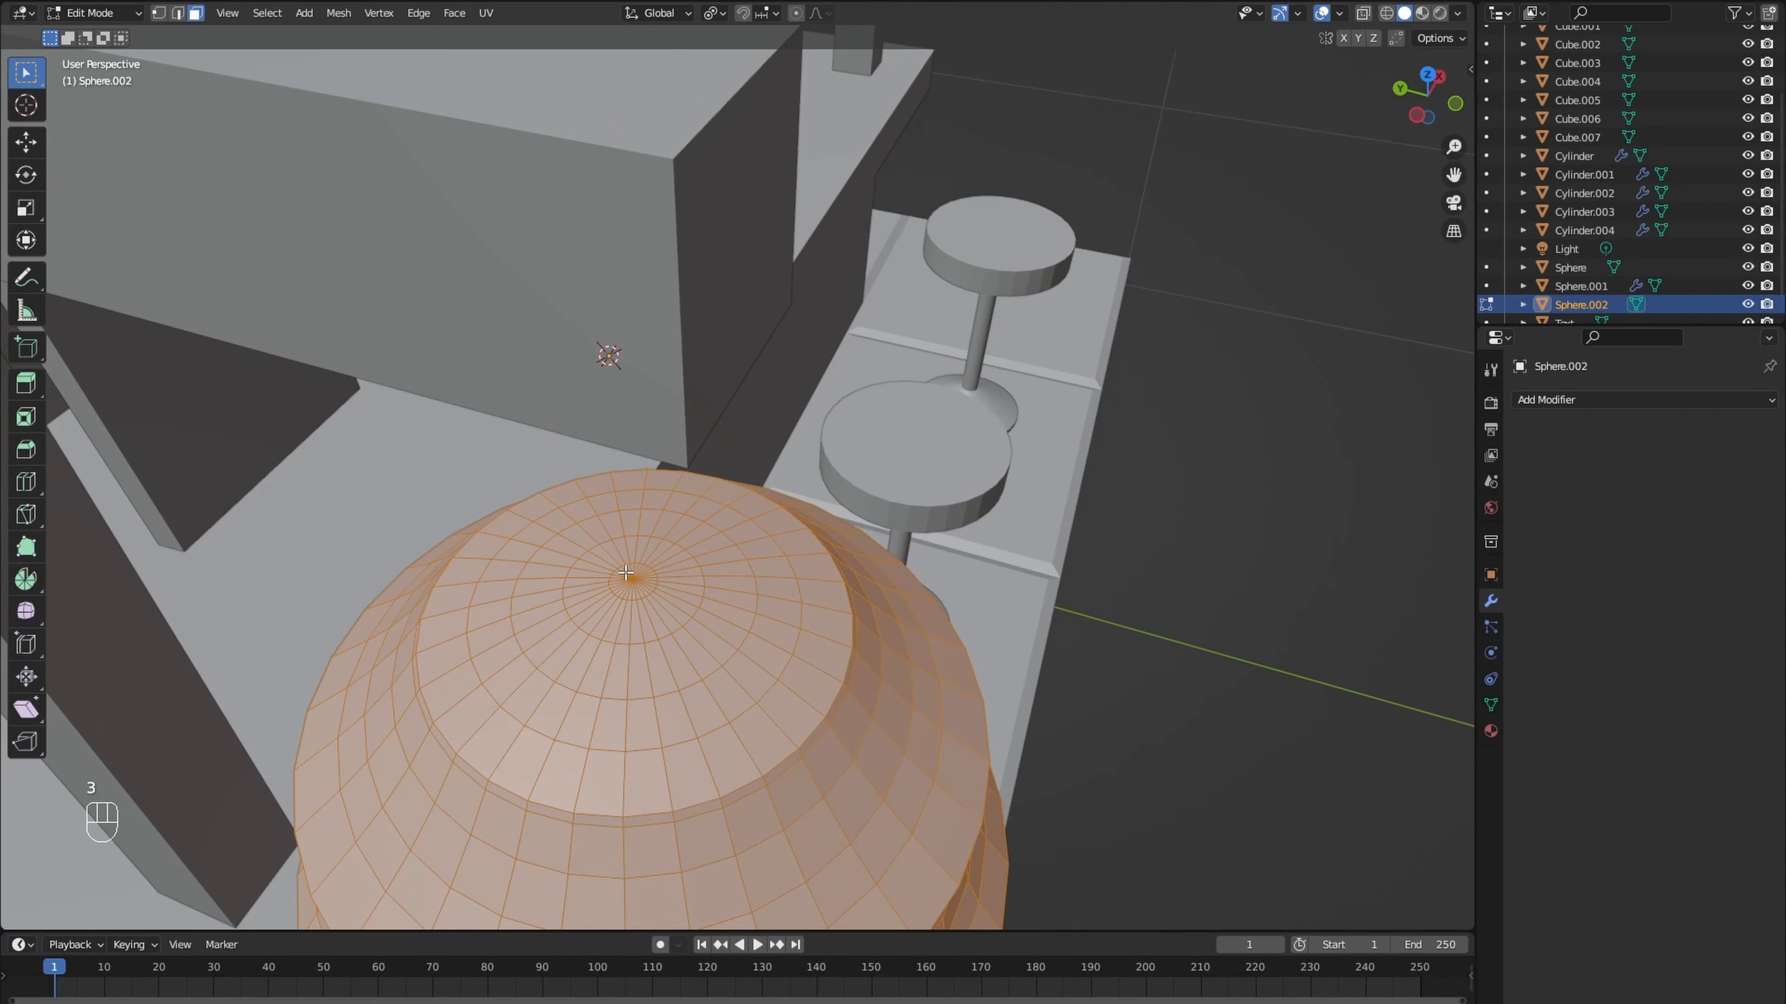
{"action": "left_click_drag", "start_coordinate": [625, 572], "coordinate": [645, 594]}
{"action": "scroll", "coordinate": [618, 545], "scroll_direction": "down", "scroll_amount": 4}
{"action": "middle_click_drag", "start_coordinate": [681, 592], "coordinate": [619, 514]}
{"action": "key", "text": "e"}
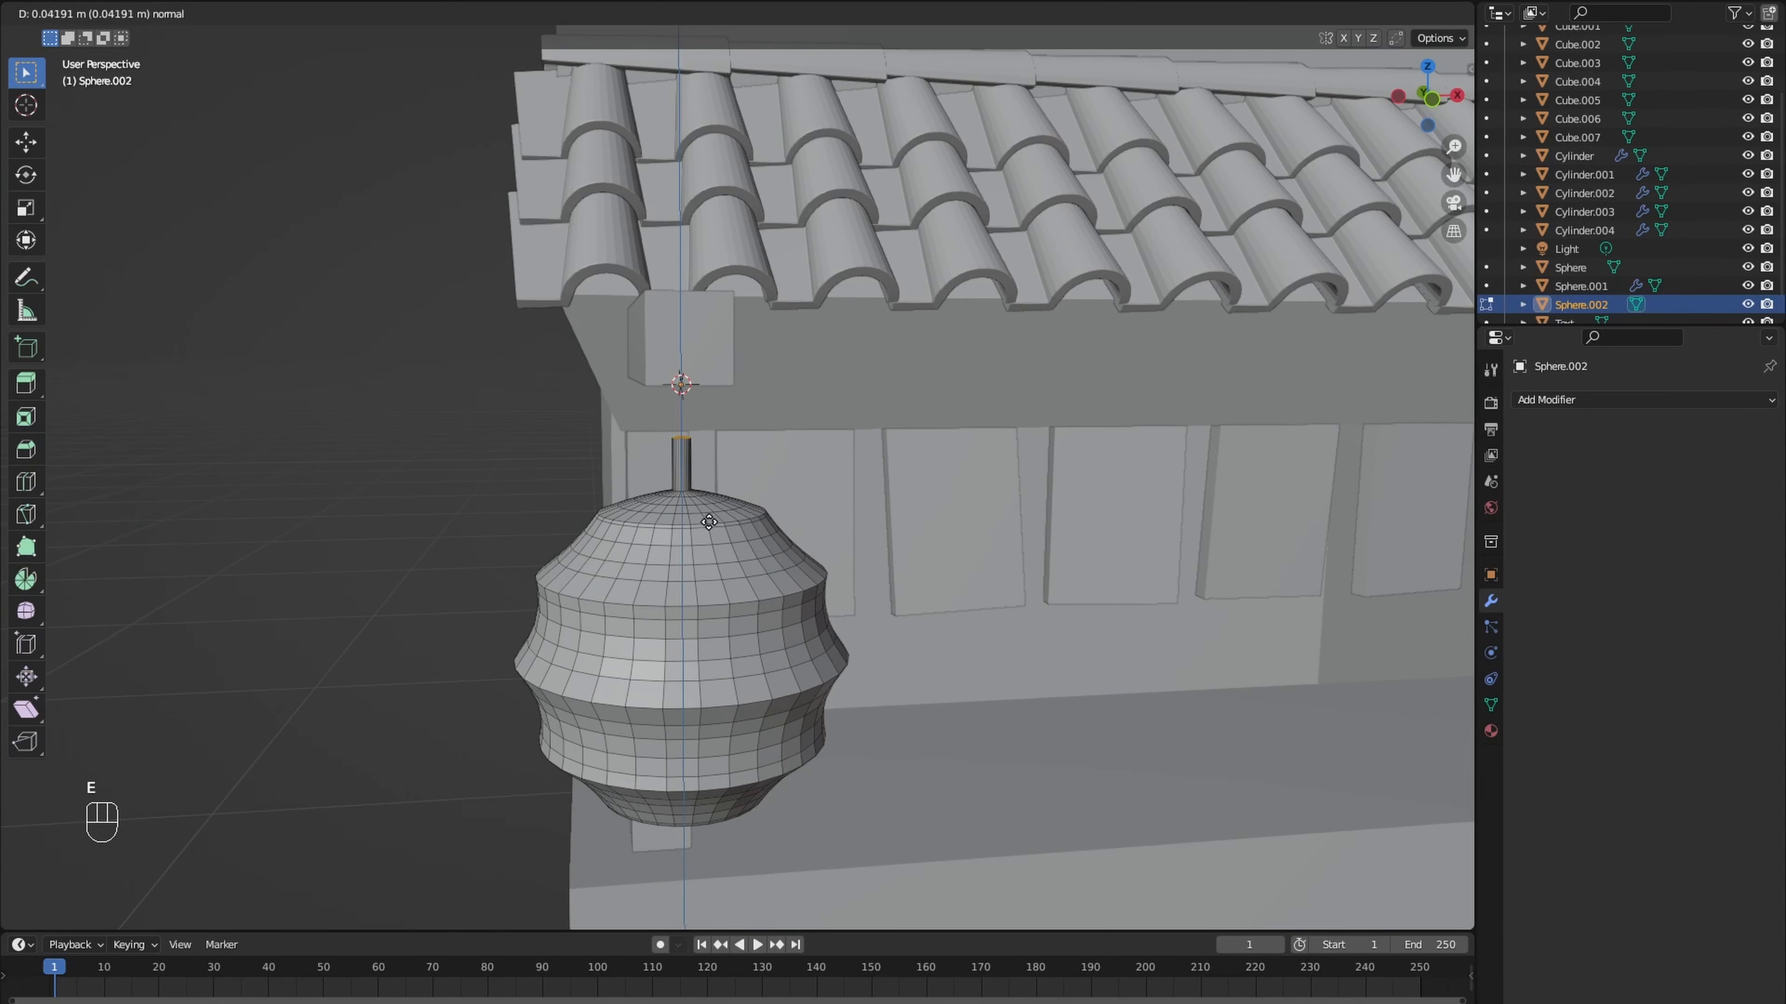
{"action": "left_click", "coordinate": [707, 450]}
- In top view, duplicate the lantern's support beam to the building's opposite rear corner and rotate the copy 180°
{"action": "scroll", "coordinate": [780, 552], "scroll_direction": "down", "scroll_amount": 3}
{"action": "middle_click_drag", "start_coordinate": [861, 517], "coordinate": [702, 482]}
{"action": "scroll", "coordinate": [780, 551], "scroll_direction": "down", "scroll_amount": 8}
{"action": "scroll", "coordinate": [625, 460], "scroll_direction": "down", "scroll_amount": 2}
{"action": "key", "text": "Tab"}
{"action": "left_click", "coordinate": [647, 440]}
{"action": "key", "text": "Tab"}
{"action": "scroll", "coordinate": [611, 457], "scroll_direction": "up", "scroll_amount": 3}
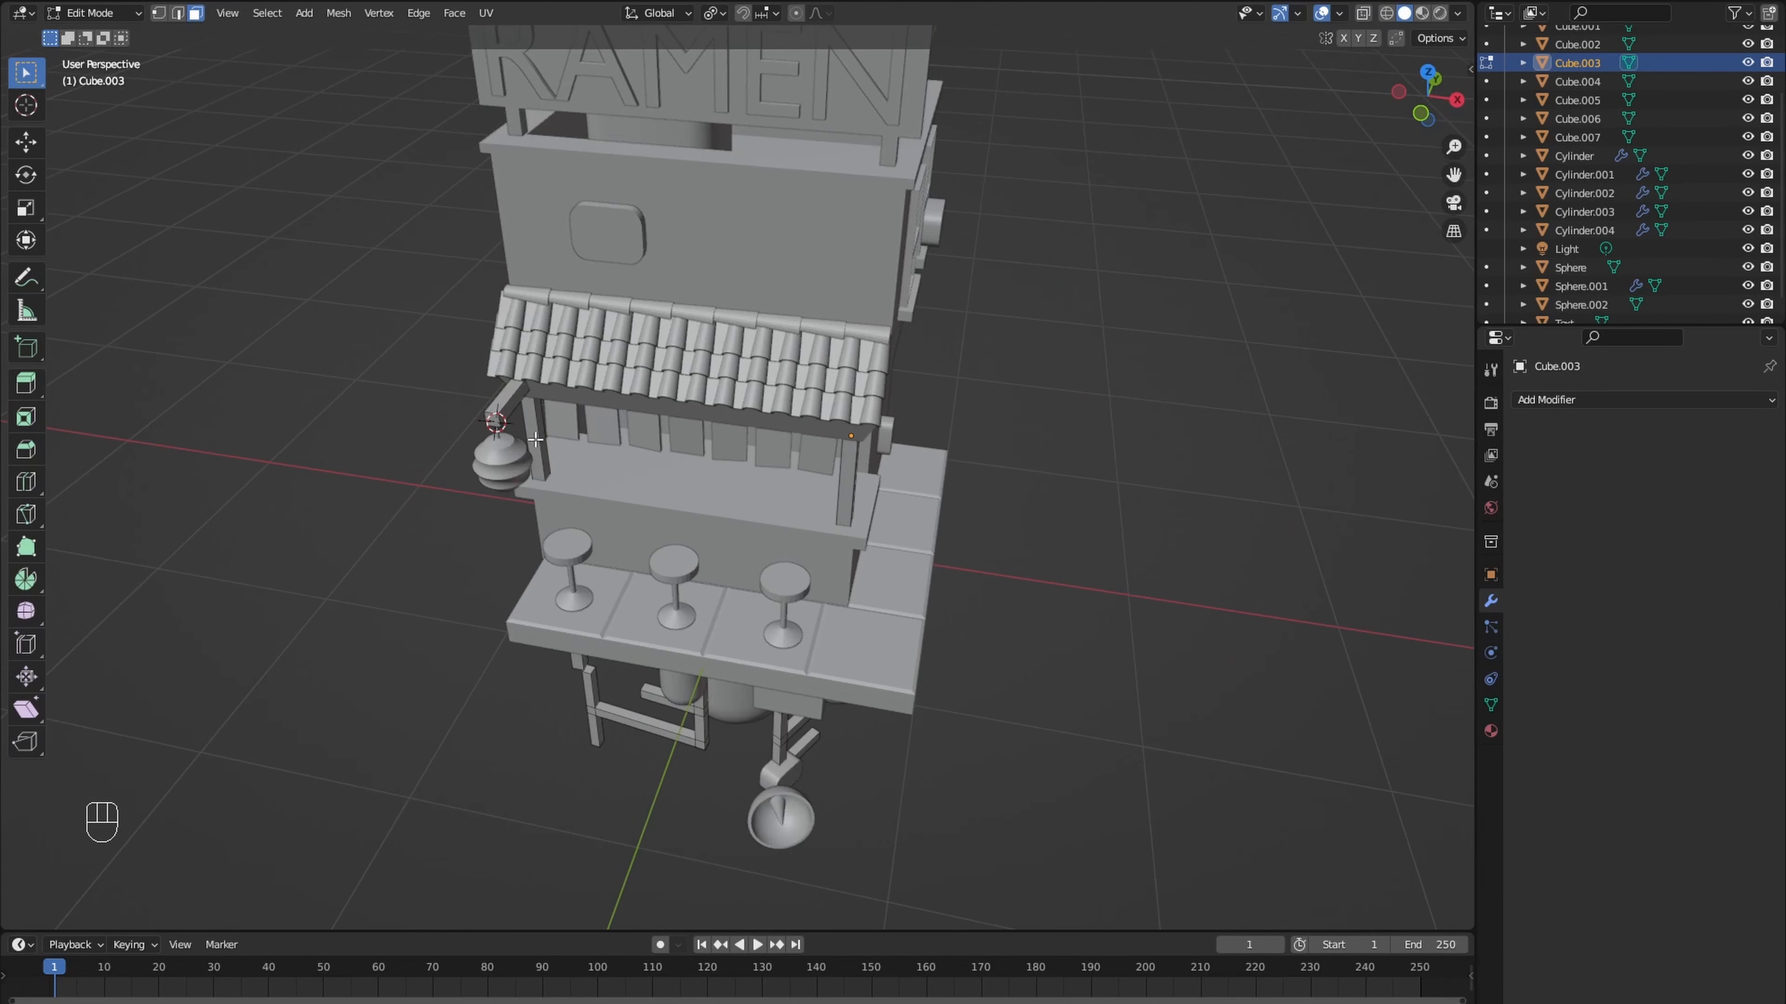
{"action": "key", "text": "l"}
{"action": "key", "text": "KP_7"}
{"action": "key", "text": "shift+d"}
{"action": "left_click", "coordinate": [864, 96]}
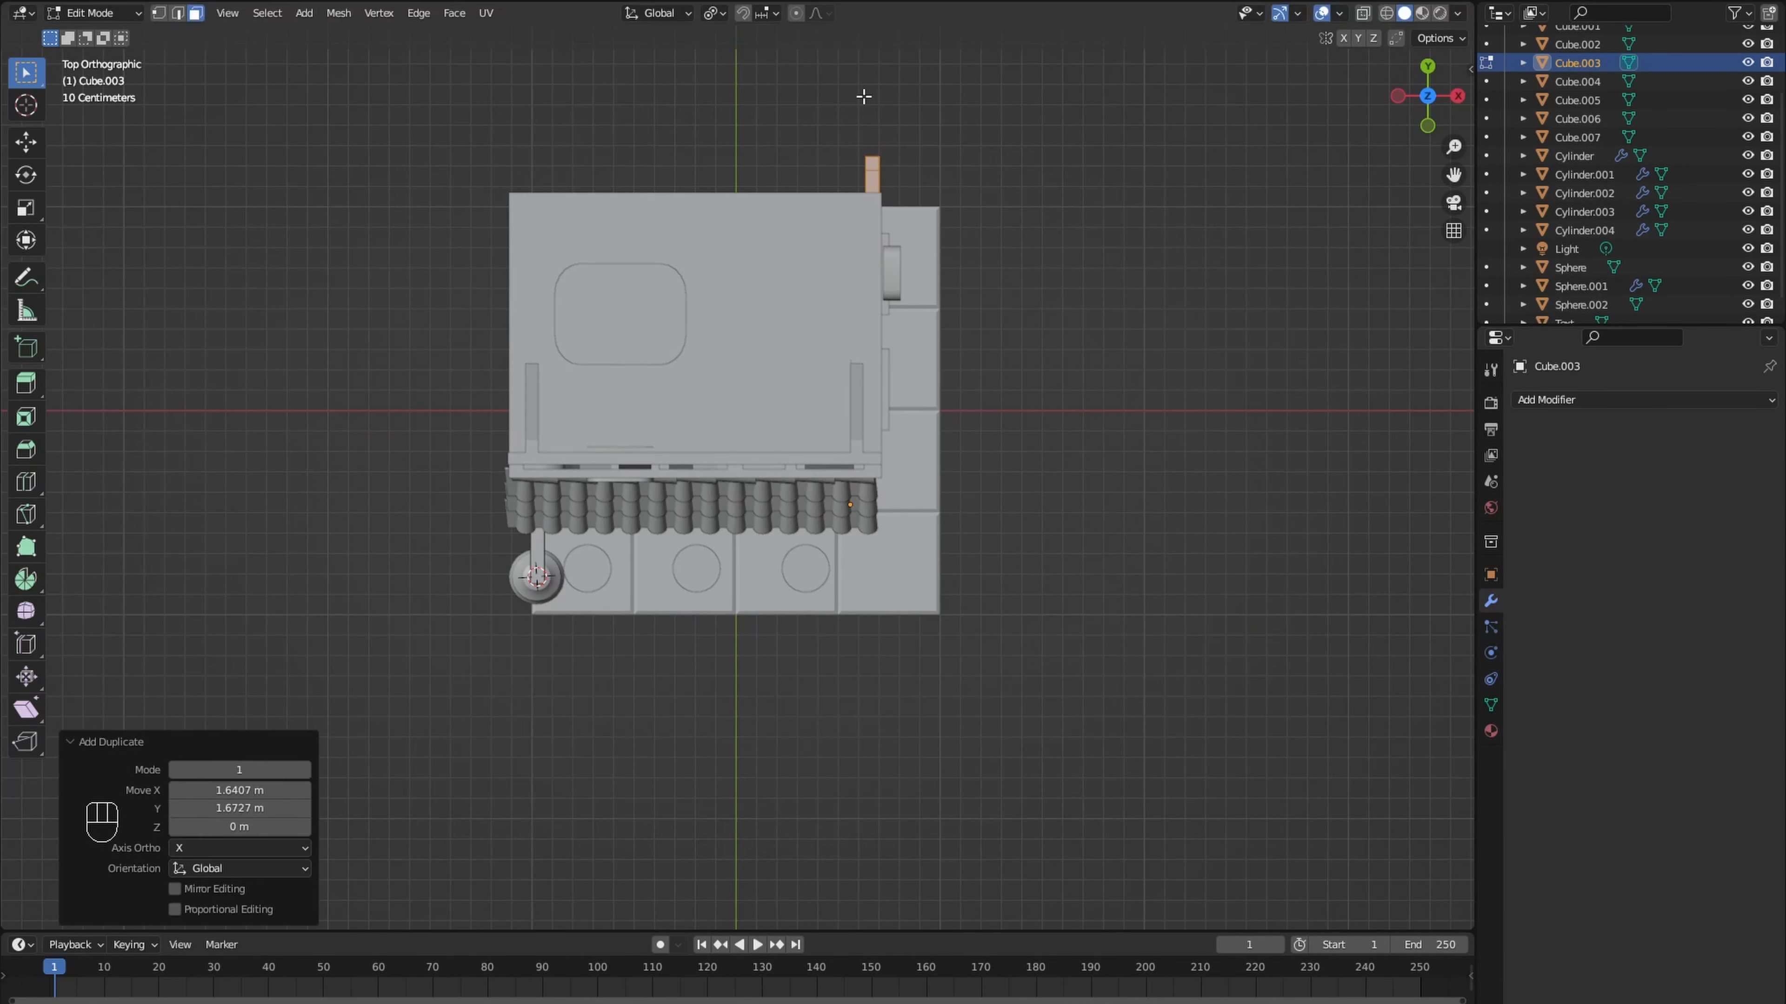
{"action": "key", "text": "r"}
{"action": "key", "text": "Return"}
{"action": "middle_click_drag", "start_coordinate": [863, 97], "coordinate": [879, 373]}
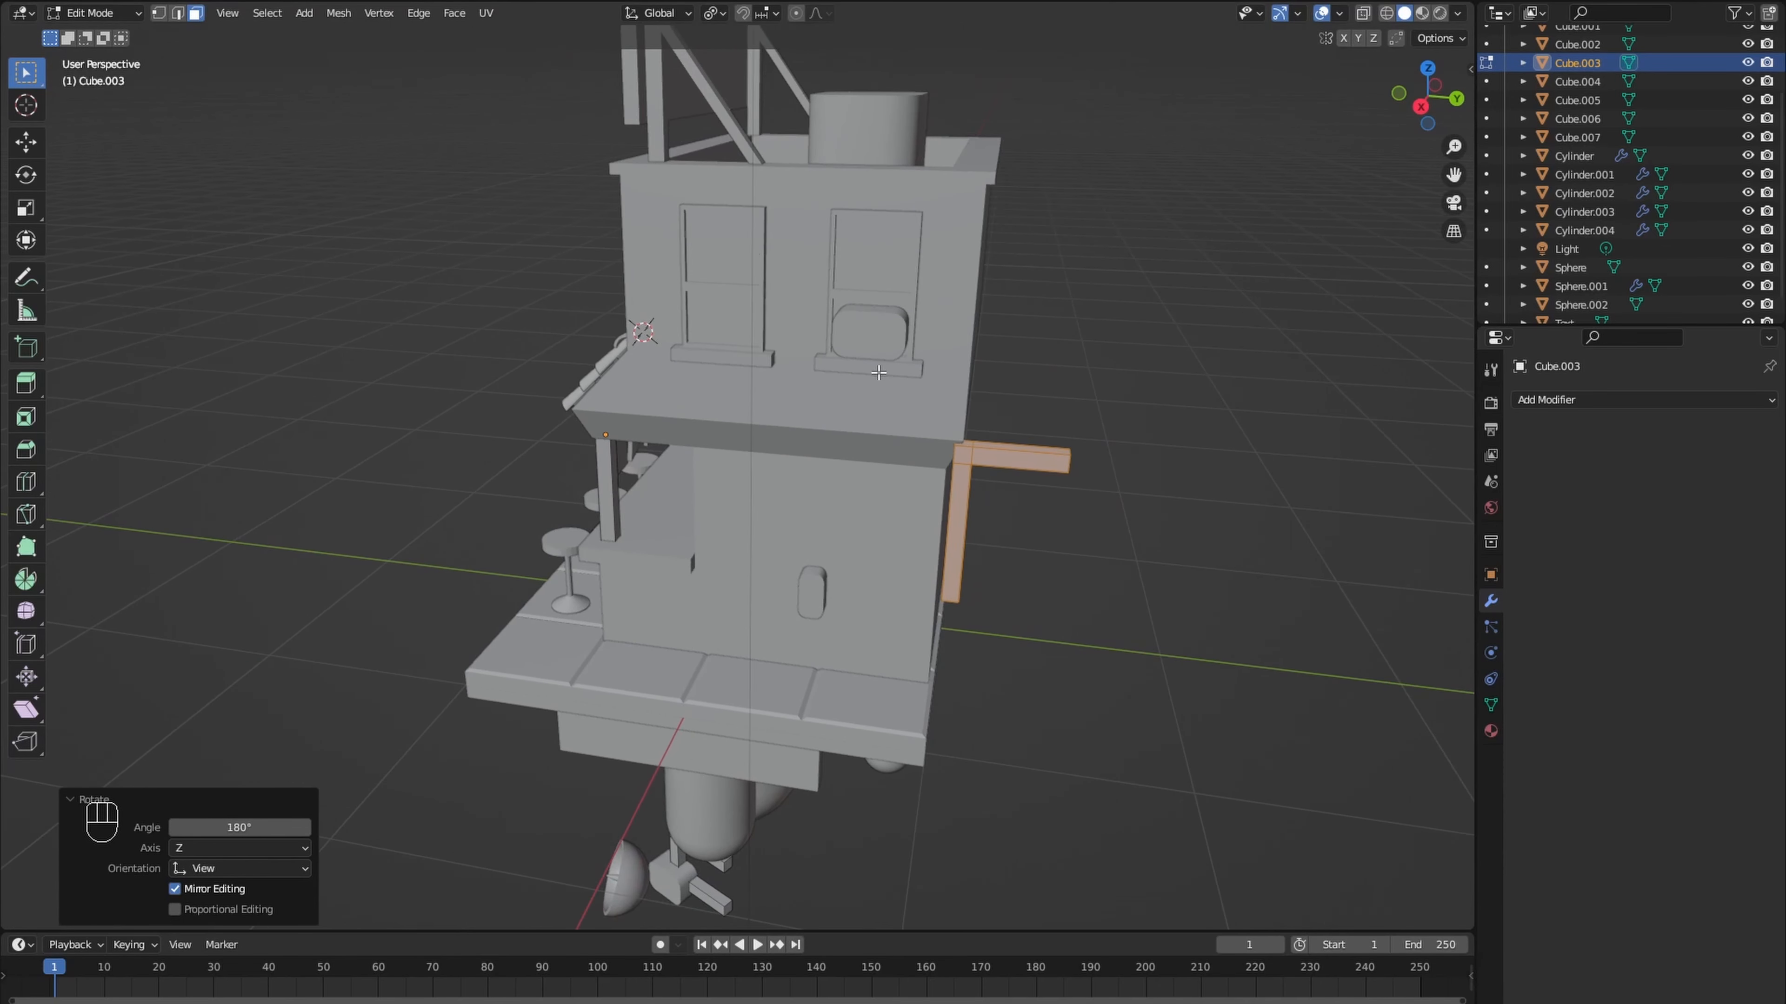
- Move the beam copy horizontally against the rear wall corner and rotate it to stick out at an angle
{"action": "key", "text": "g"}
{"action": "key", "text": "shift+z"}
{"action": "key", "text": "shift+z"}
{"action": "left_click", "coordinate": [900, 422]}
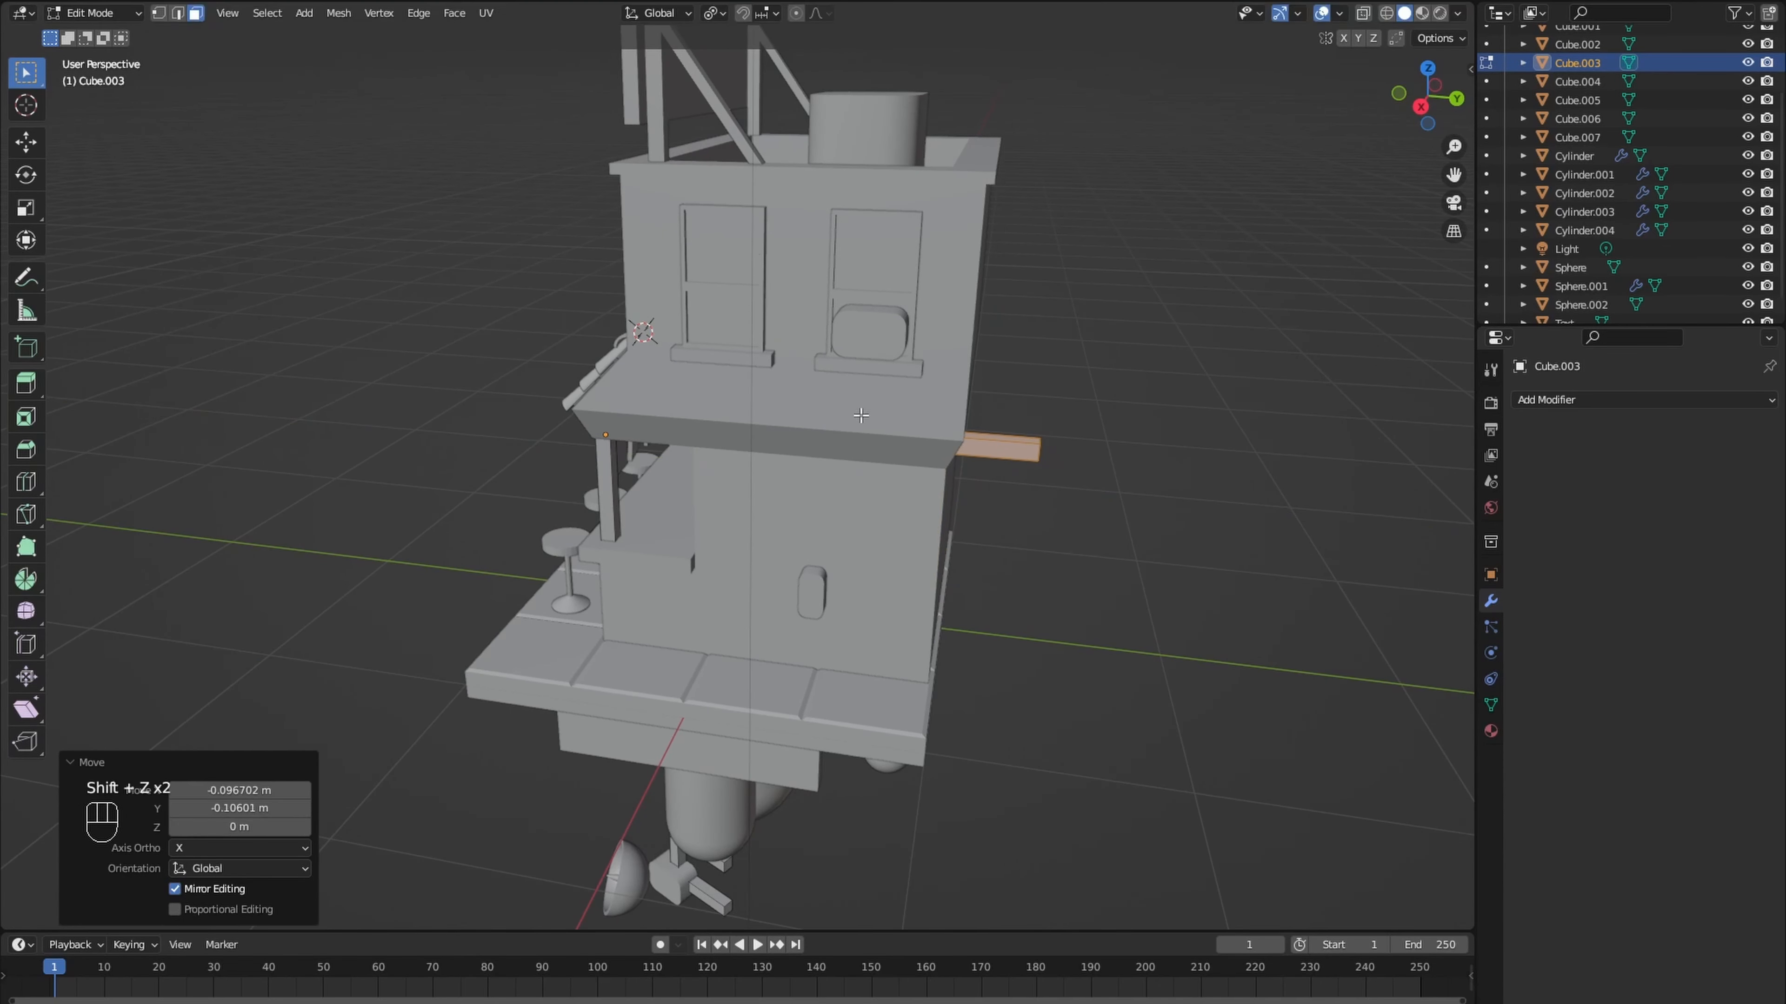
{"action": "key", "text": "r"}
{"action": "left_click", "coordinate": [902, 416]}
{"action": "key", "text": "g"}
{"action": "left_click", "coordinate": [887, 425]}
{"action": "middle_click_drag", "start_coordinate": [887, 426], "coordinate": [1019, 444]}
- In top view, duplicate the whole lantern and place the copy under the rear beam
{"action": "key", "text": "Tab"}
{"action": "left_click", "coordinate": [489, 422]}
- Try to duplicate two of the rounded tanks under the building, and undo the attempt
{"action": "key", "text": "Tab"}
{"action": "key", "text": "a"}
{"action": "key", "text": "KP_7"}
{"action": "key", "text": "shift+d"}
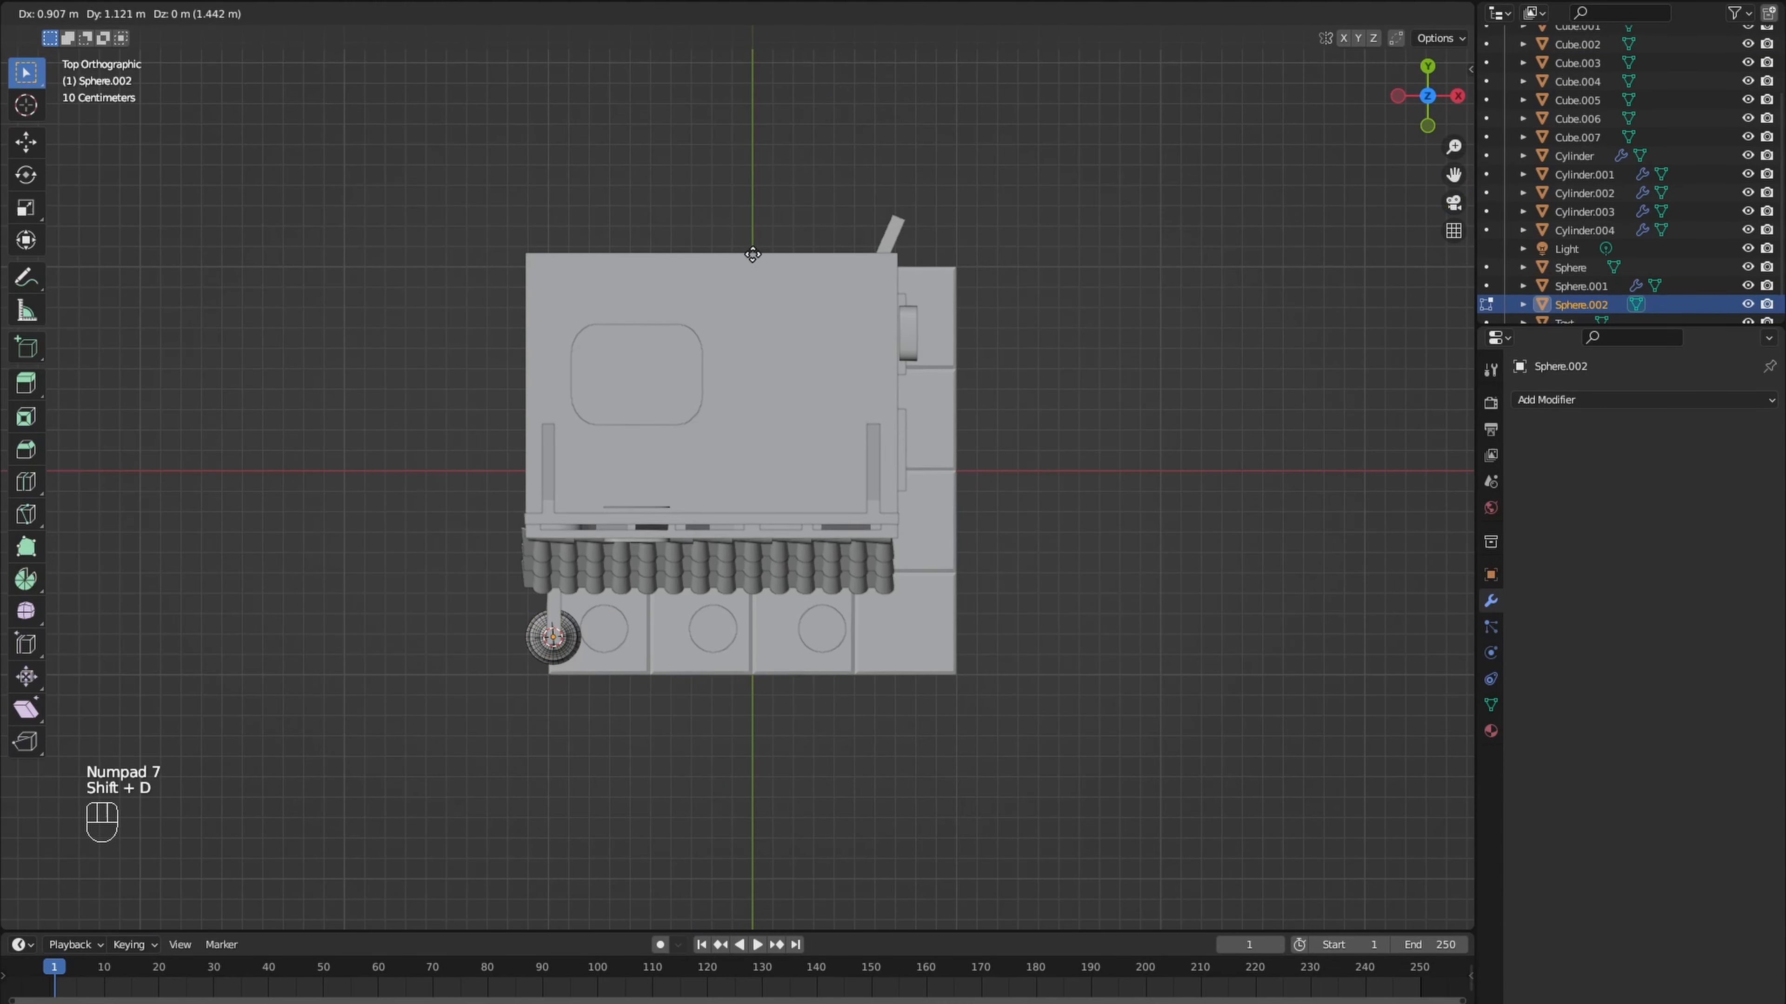
{"action": "left_click", "coordinate": [884, 111]}
{"action": "middle_click_drag", "start_coordinate": [883, 111], "coordinate": [861, 190]}
{"action": "key", "text": "Tab"}
{"action": "left_click", "coordinate": [713, 614]}
{"action": "key", "text": "Tab"}
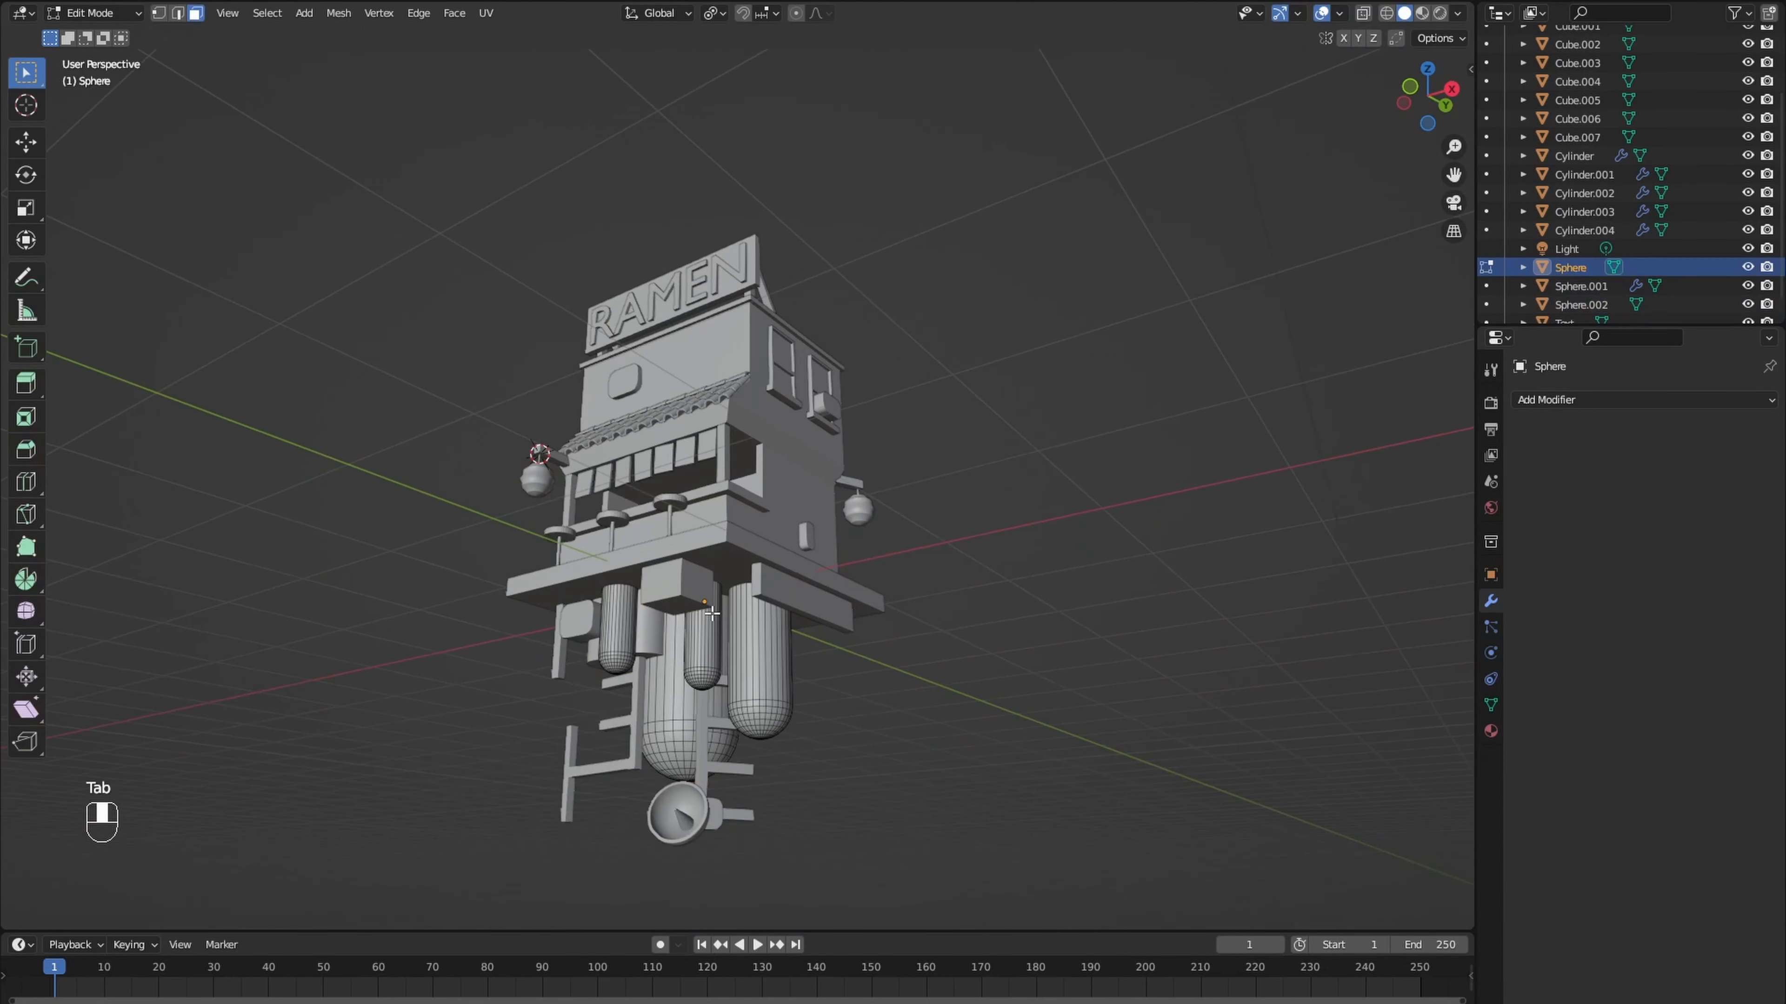
{"action": "key", "text": "l"}
{"action": "middle_click_drag", "start_coordinate": [712, 614], "coordinate": [678, 667]}
{"action": "middle_click_drag", "start_coordinate": [703, 508], "coordinate": [706, 590], "text": "shift"}
{"action": "key", "text": "shift+d"}
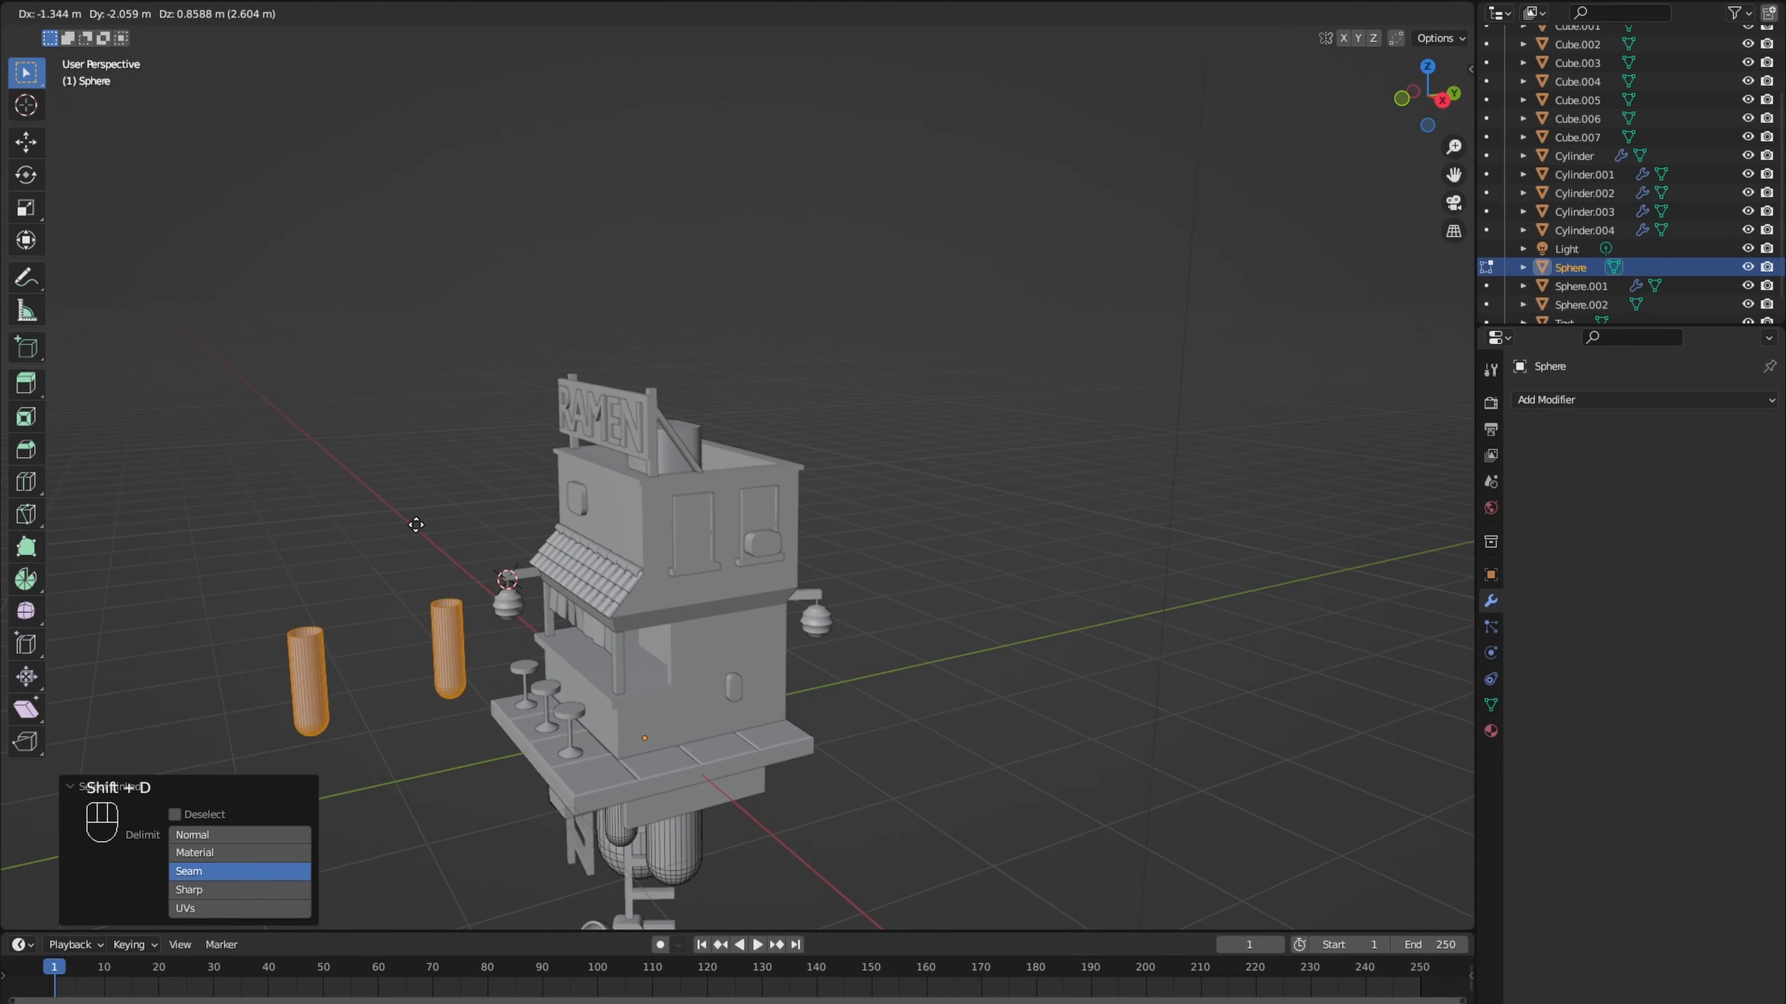
{"action": "right_click", "coordinate": [417, 524]}
{"action": "key", "text": "ctrl+z"}
{"action": "key", "text": "ctrl+z"}
- Duplicate a single small underside tank, rotate the copy 180° about X and move it above the roof
{"action": "type", "text": "l"}
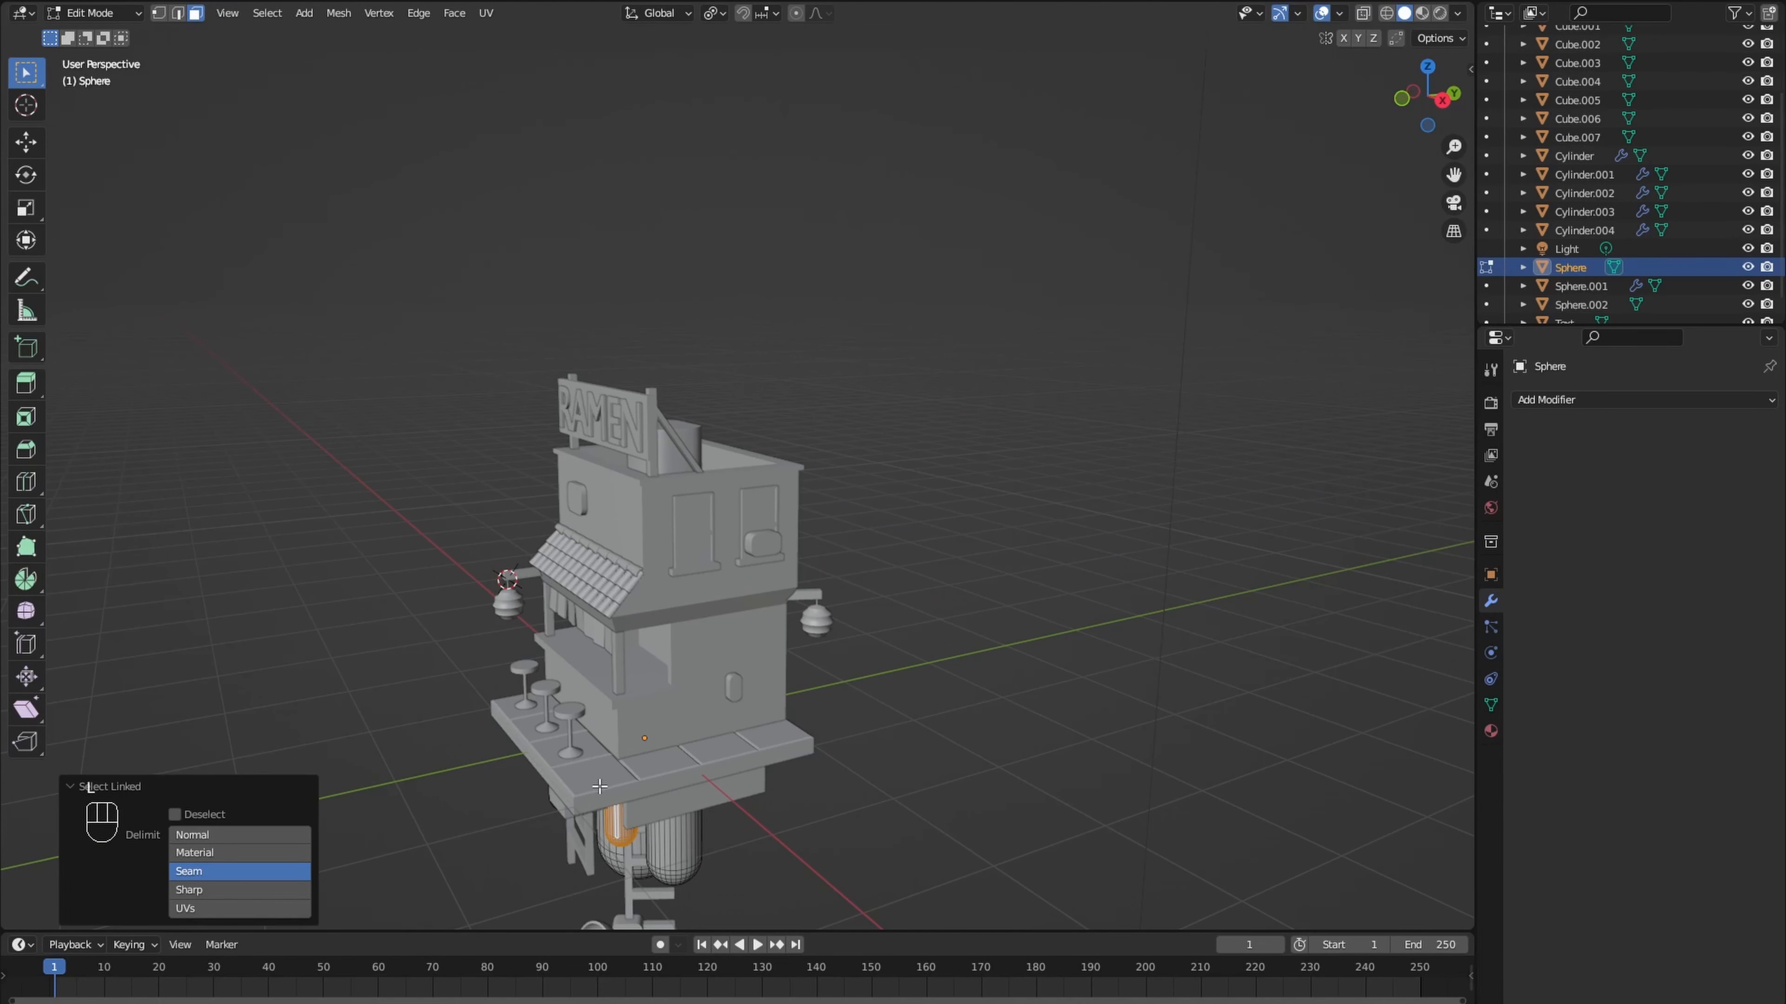
{"action": "type", "text": "ry190"}
{"action": "key", "text": "Return"}
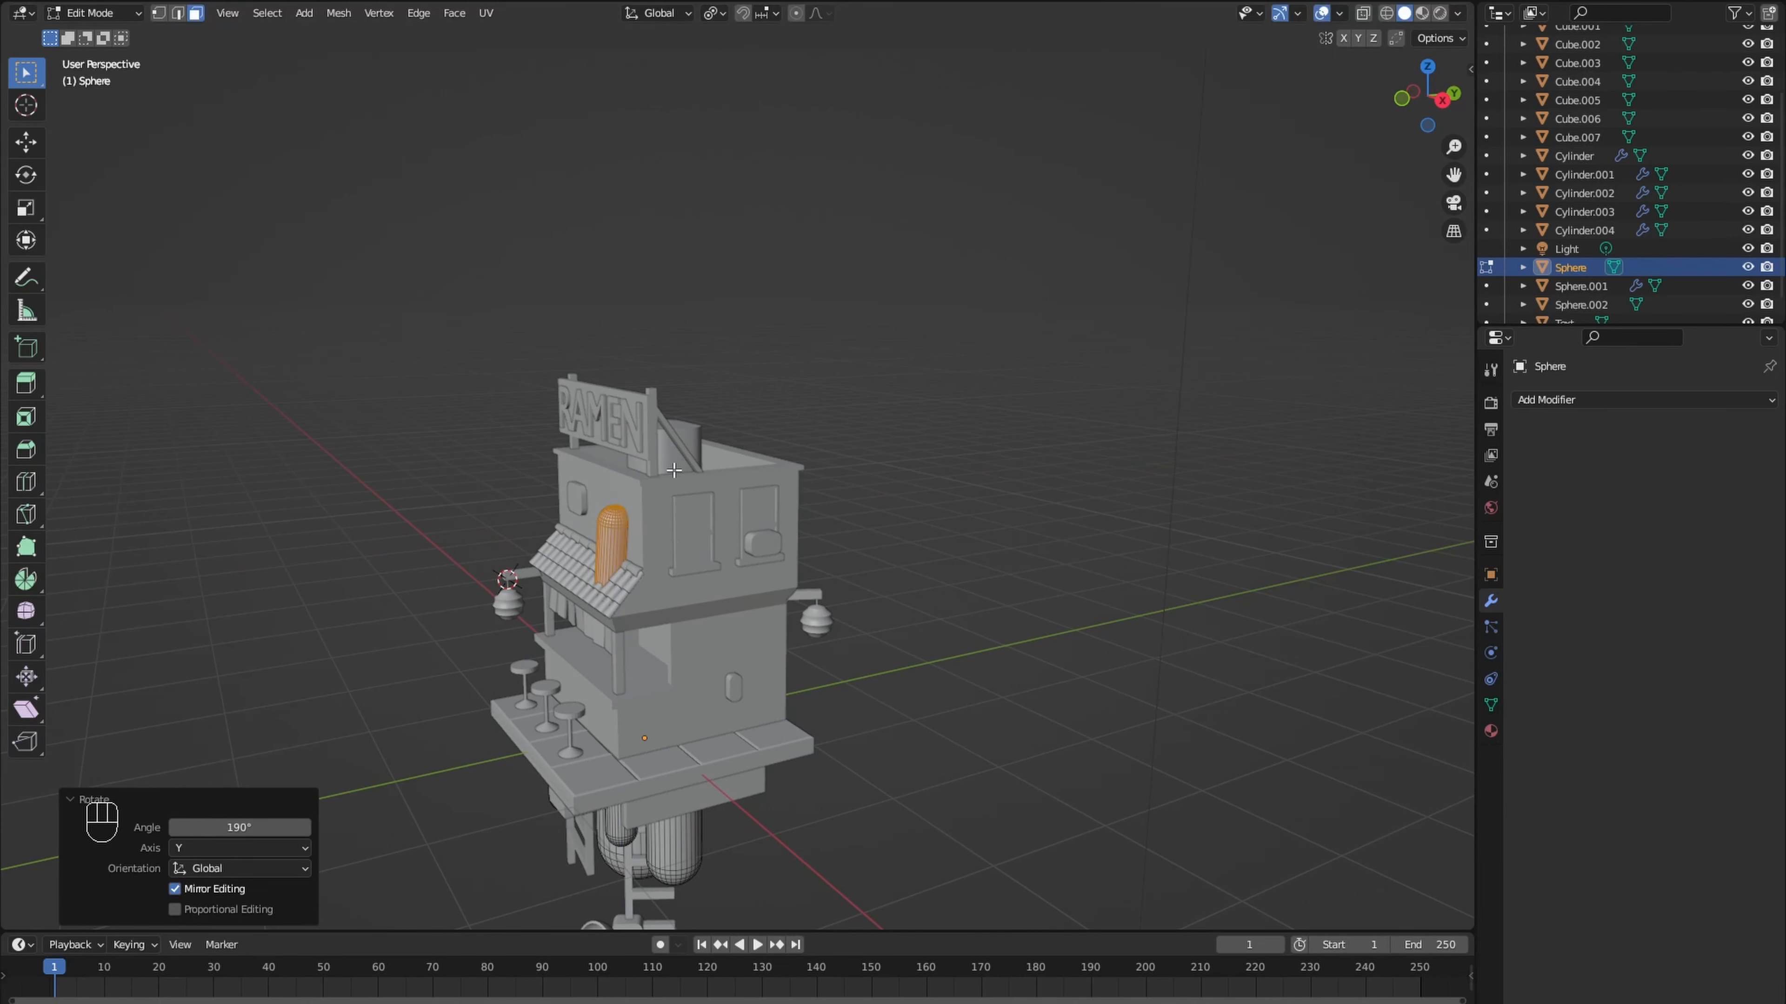
{"action": "key", "text": "ctrl+z"}
{"action": "type", "text": "r18"}
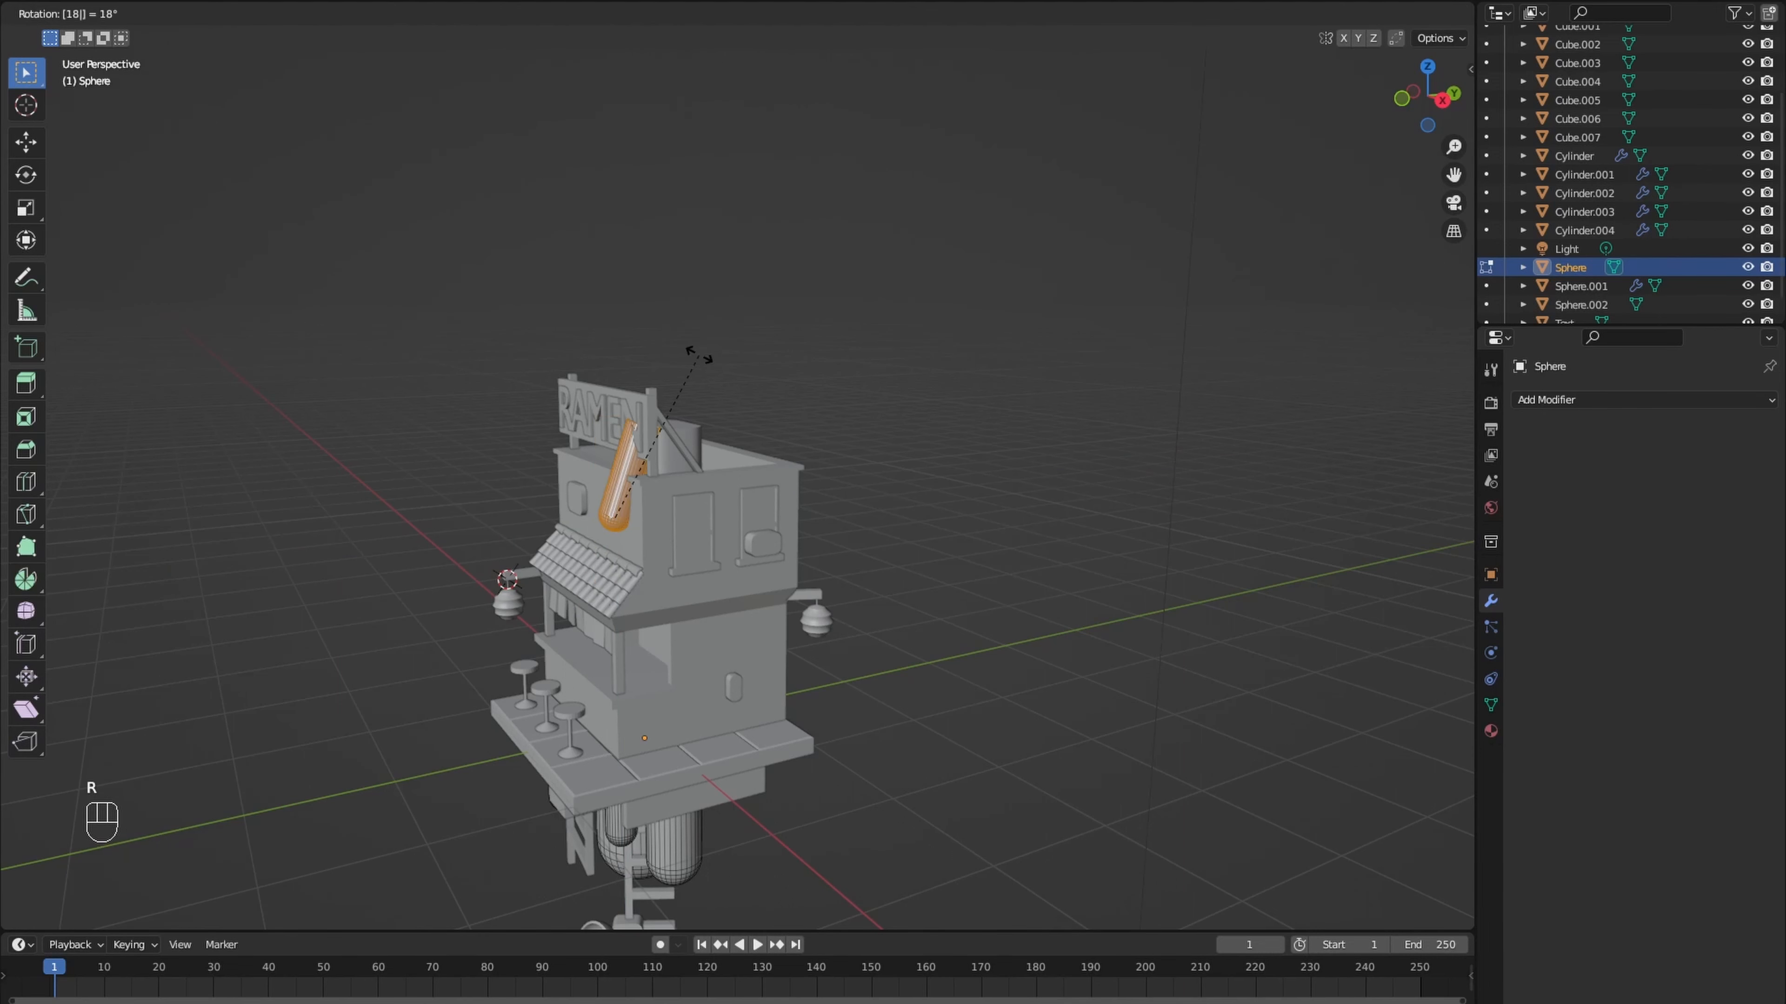
{"action": "type", "text": "0x"}
{"action": "key", "text": "Return"}
{"action": "key", "text": "g"}
{"action": "left_click", "coordinate": [726, 263]}
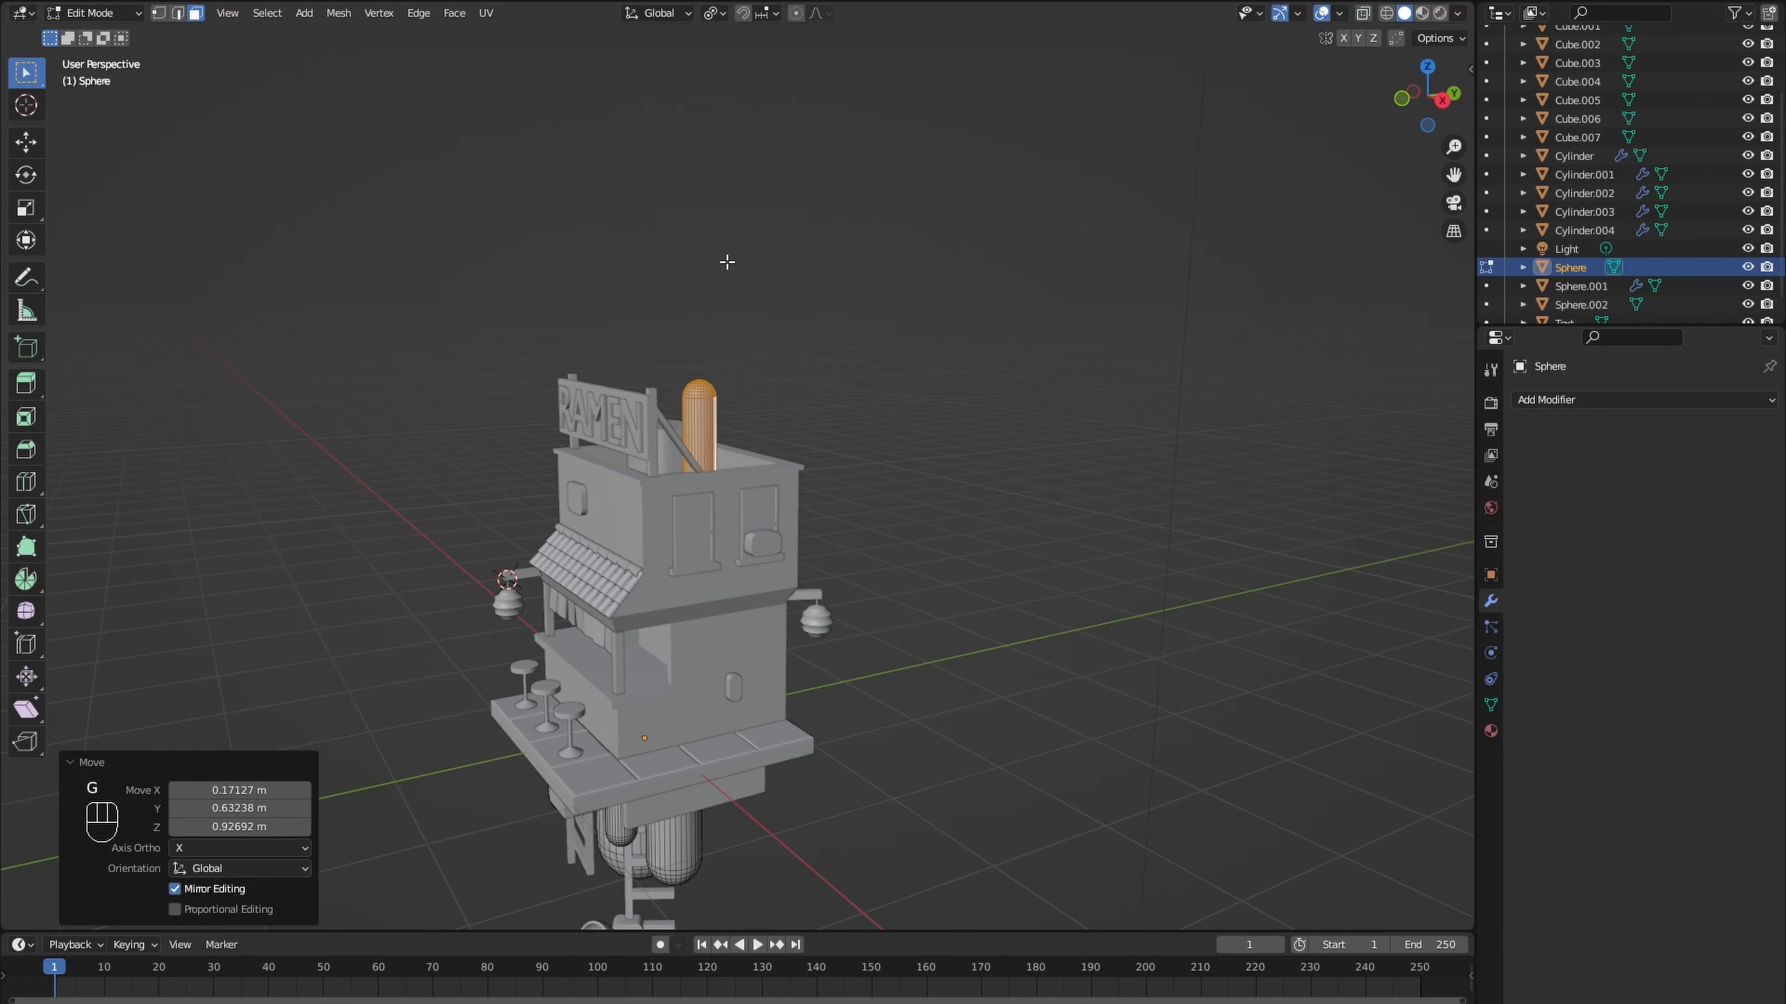
- Position the tank copy horizontally inside the roof parapet, scale it down and adjust its height along Z
{"action": "middle_click_drag", "start_coordinate": [726, 263], "coordinate": [728, 422]}
{"action": "scroll", "coordinate": [728, 422], "scroll_direction": "up", "scroll_amount": 4}
{"action": "key", "text": "g"}
{"action": "key", "text": "shift+z"}
{"action": "left_click", "coordinate": [705, 830]}
{"action": "middle_click_drag", "start_coordinate": [706, 830], "coordinate": [708, 709]}
{"action": "key", "text": "g"}
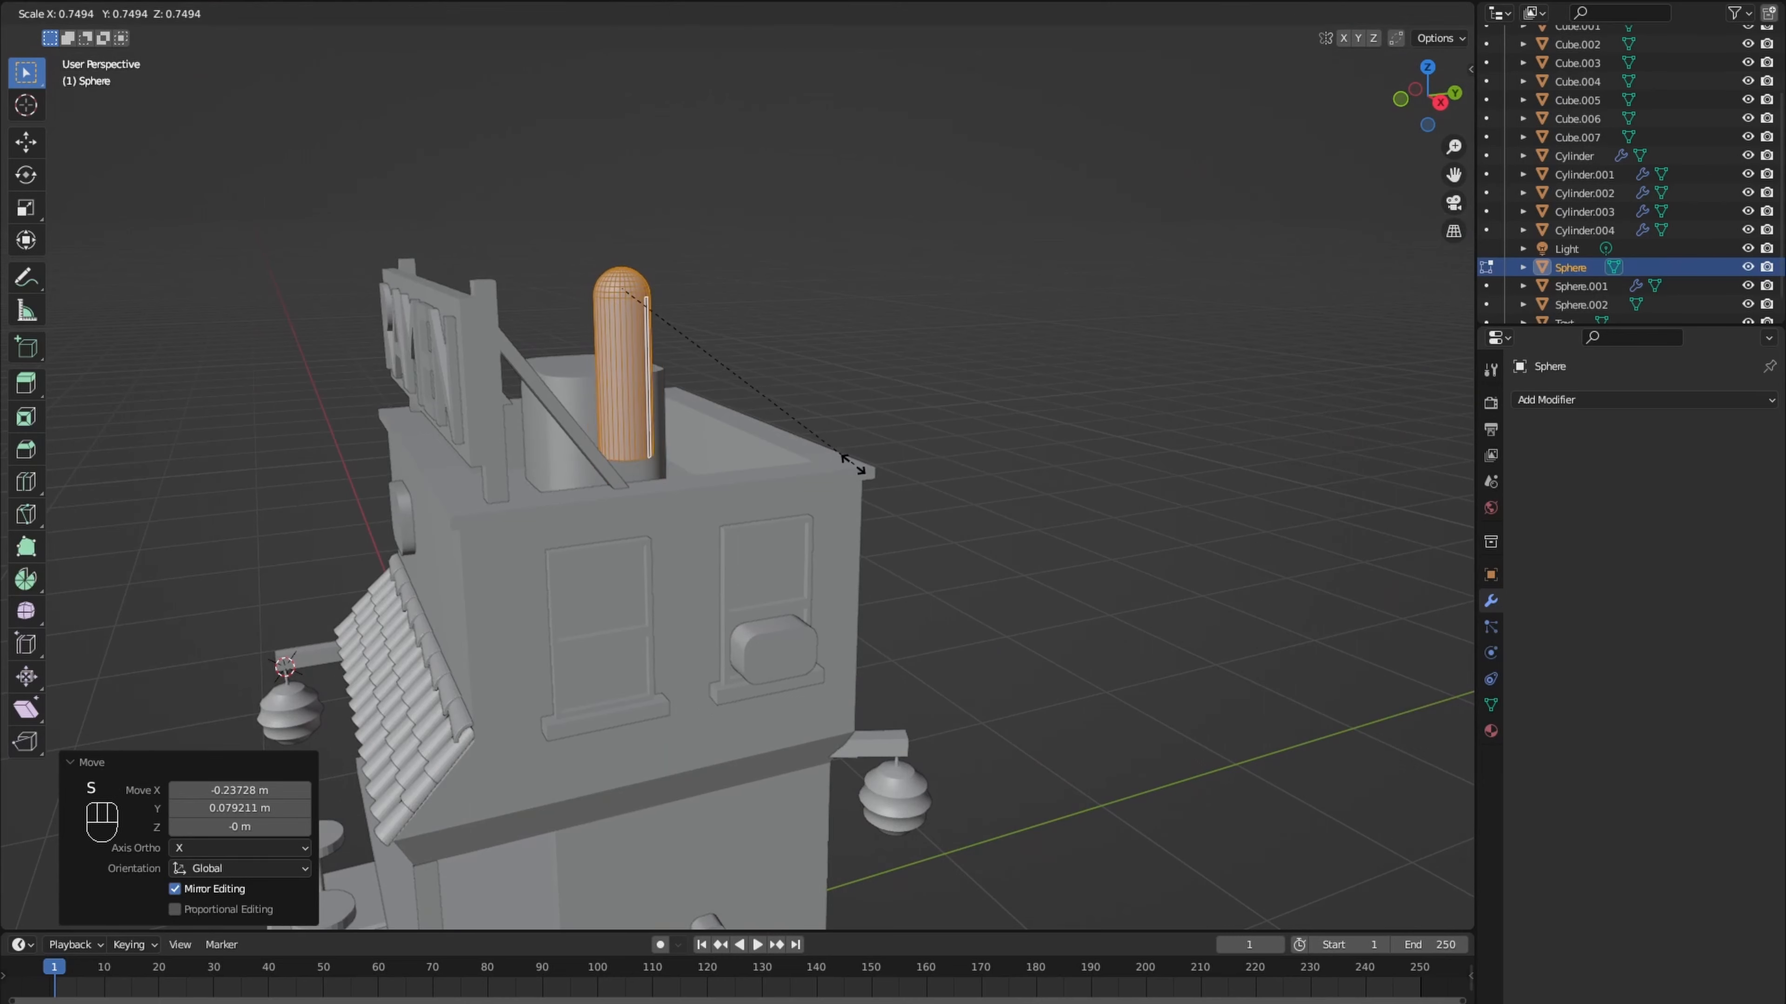
{"action": "key", "text": "z"}
{"action": "key", "text": "z"}
{"action": "left_click", "coordinate": [640, 430]}
{"action": "scroll", "coordinate": [716, 465], "scroll_direction": "down", "scroll_amount": 3}
{"action": "scroll", "coordinate": [716, 466], "scroll_direction": "up", "scroll_amount": 2}
- Select the rooftop tank's open bottom edge loop and move it down about 0.184 m along Z
{"action": "left_click", "coordinate": [685, 482], "text": "alt"}
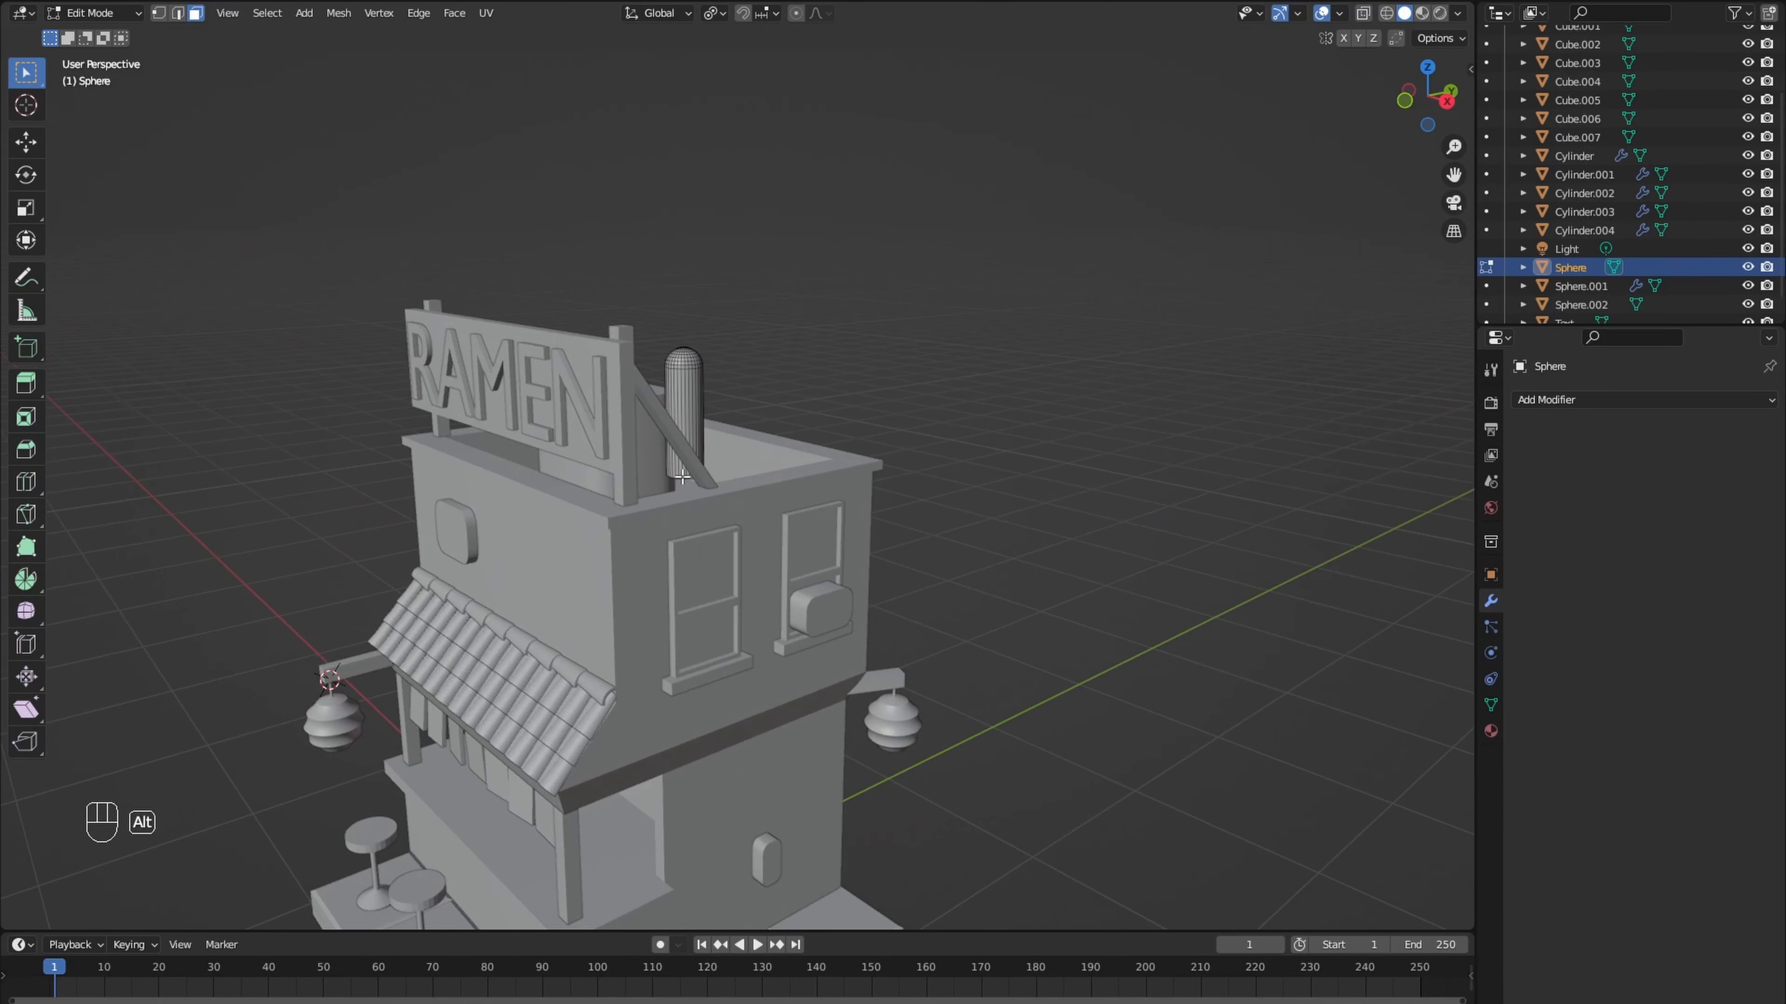
{"action": "key", "text": "2"}
{"action": "left_click", "coordinate": [685, 483], "text": "alt"}
{"action": "key", "text": "g"}
{"action": "key", "text": "z"}
{"action": "left_click", "coordinate": [688, 501]}
{"action": "scroll", "coordinate": [688, 501], "scroll_direction": "down", "scroll_amount": 5}
{"action": "middle_click_drag", "start_coordinate": [689, 503], "coordinate": [696, 594]}
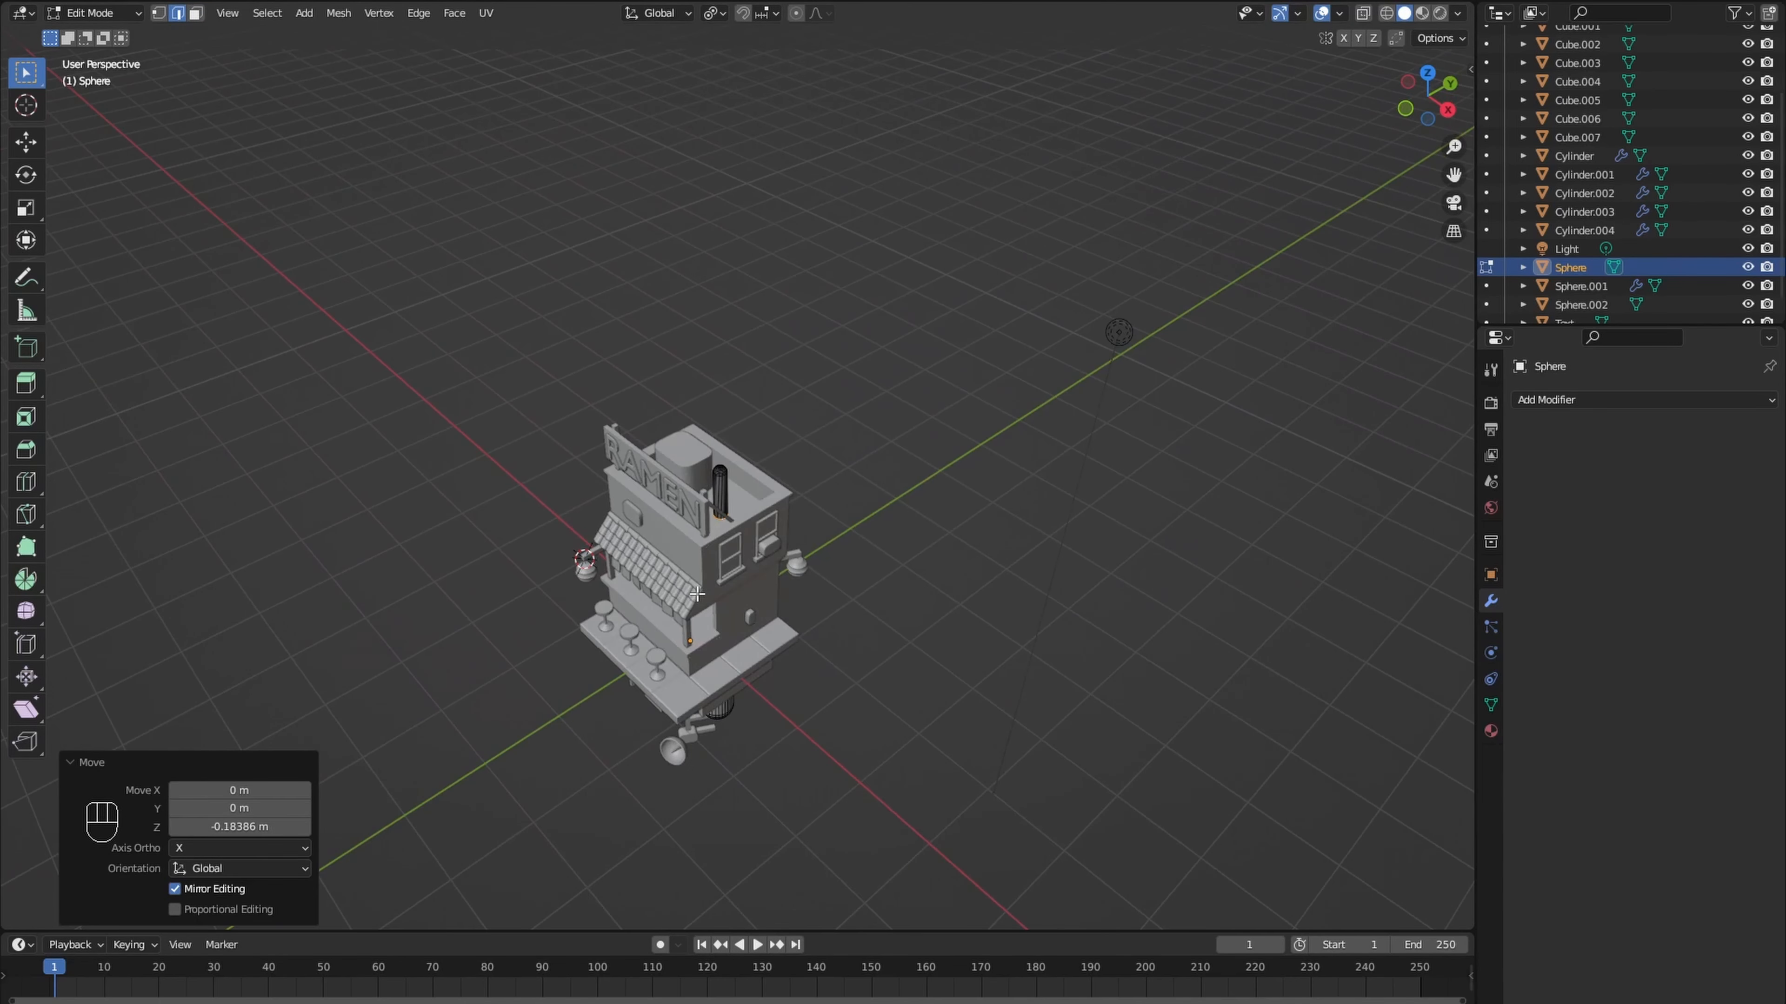
- Edit the rounded rooftop box and inset its top face
{"action": "key", "text": "Tab"}
{"action": "middle_click_drag", "start_coordinate": [725, 711], "coordinate": [685, 624]}
{"action": "scroll", "coordinate": [689, 693], "scroll_direction": "up", "scroll_amount": 4}
{"action": "left_click", "coordinate": [661, 683]}
{"action": "key", "text": "Tab"}
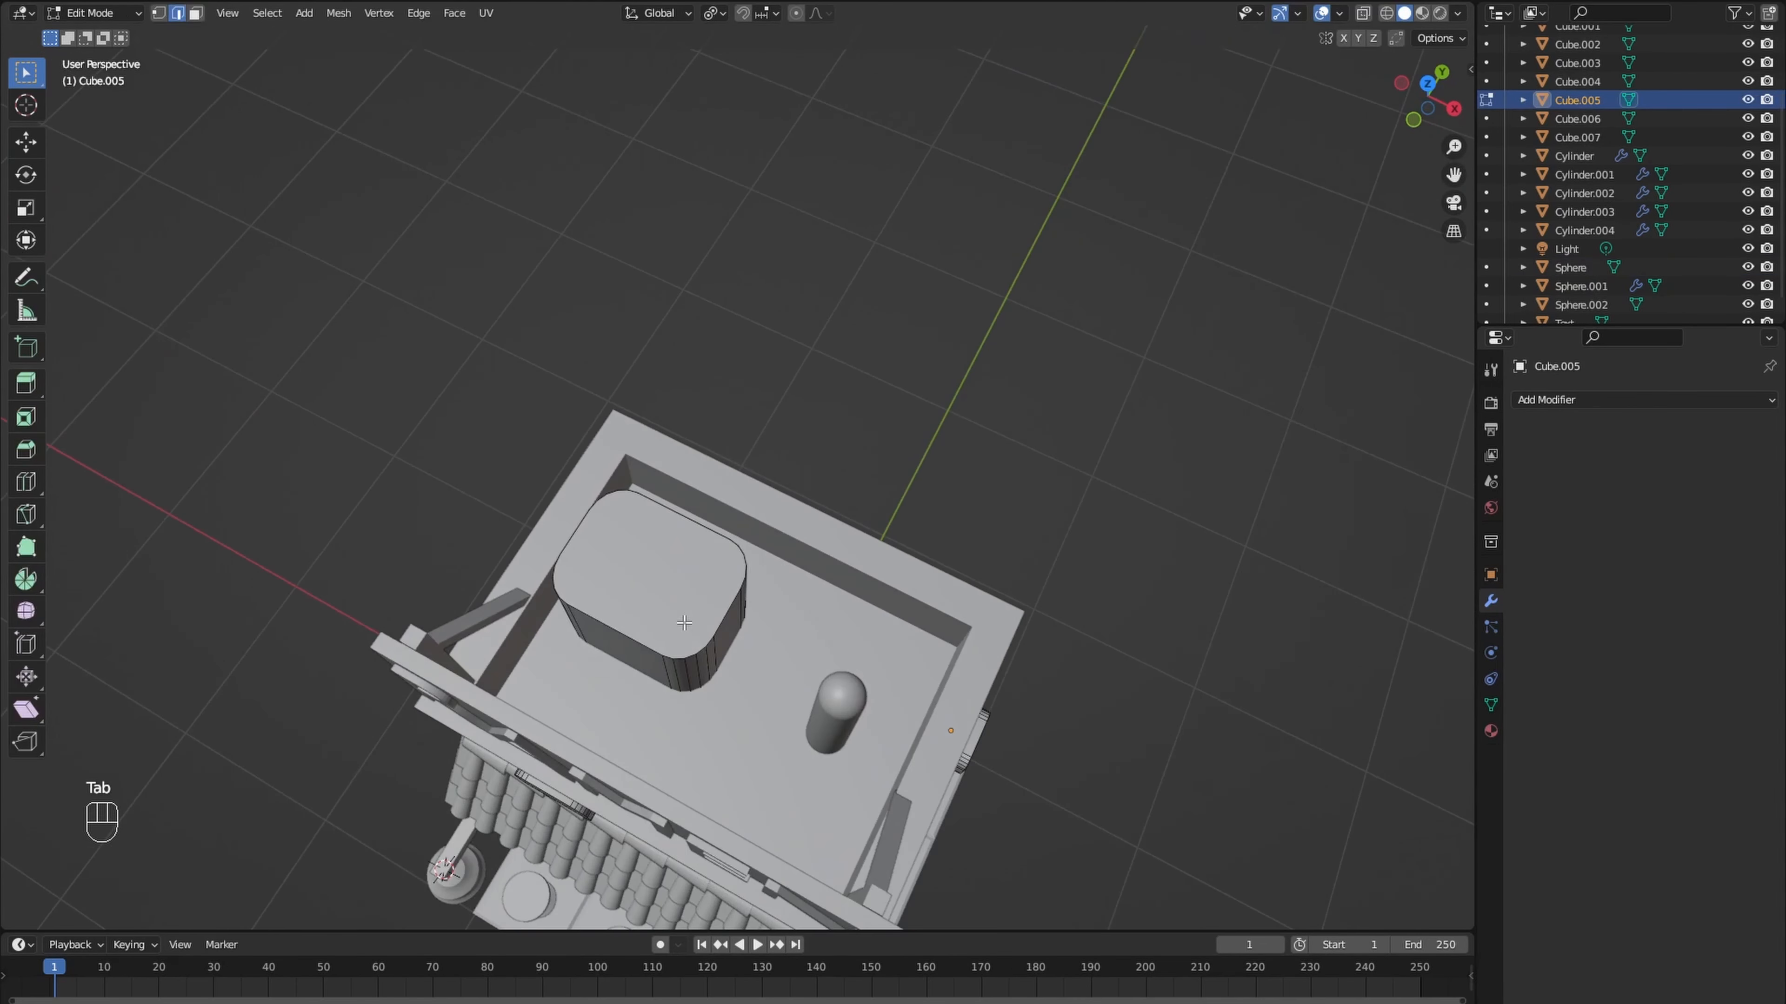
{"action": "key", "text": "3"}
{"action": "left_click", "coordinate": [678, 603]}
{"action": "key", "text": "i"}
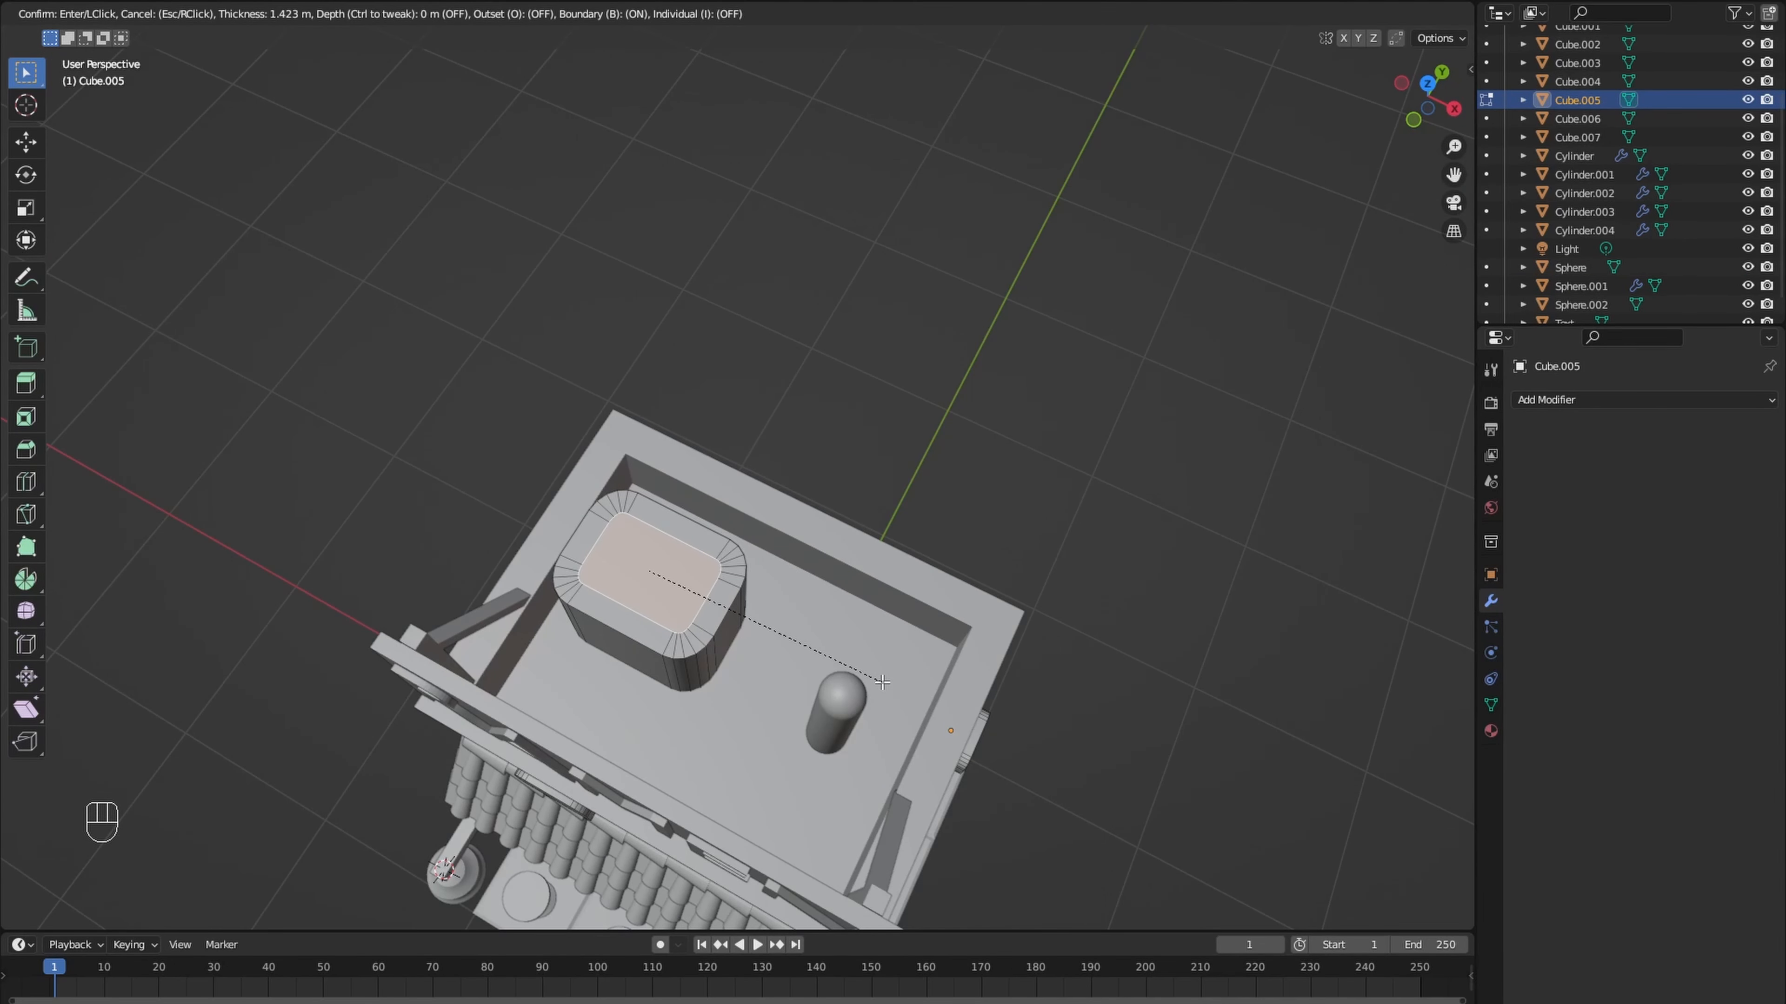
{"action": "left_click", "coordinate": [882, 681]}
- Shift the narrowed inset face about 0.1 m along X and extrude it up about 0.178 m
{"action": "key", "text": "g"}
{"action": "key", "text": "x"}
{"action": "left_click", "coordinate": [797, 653]}
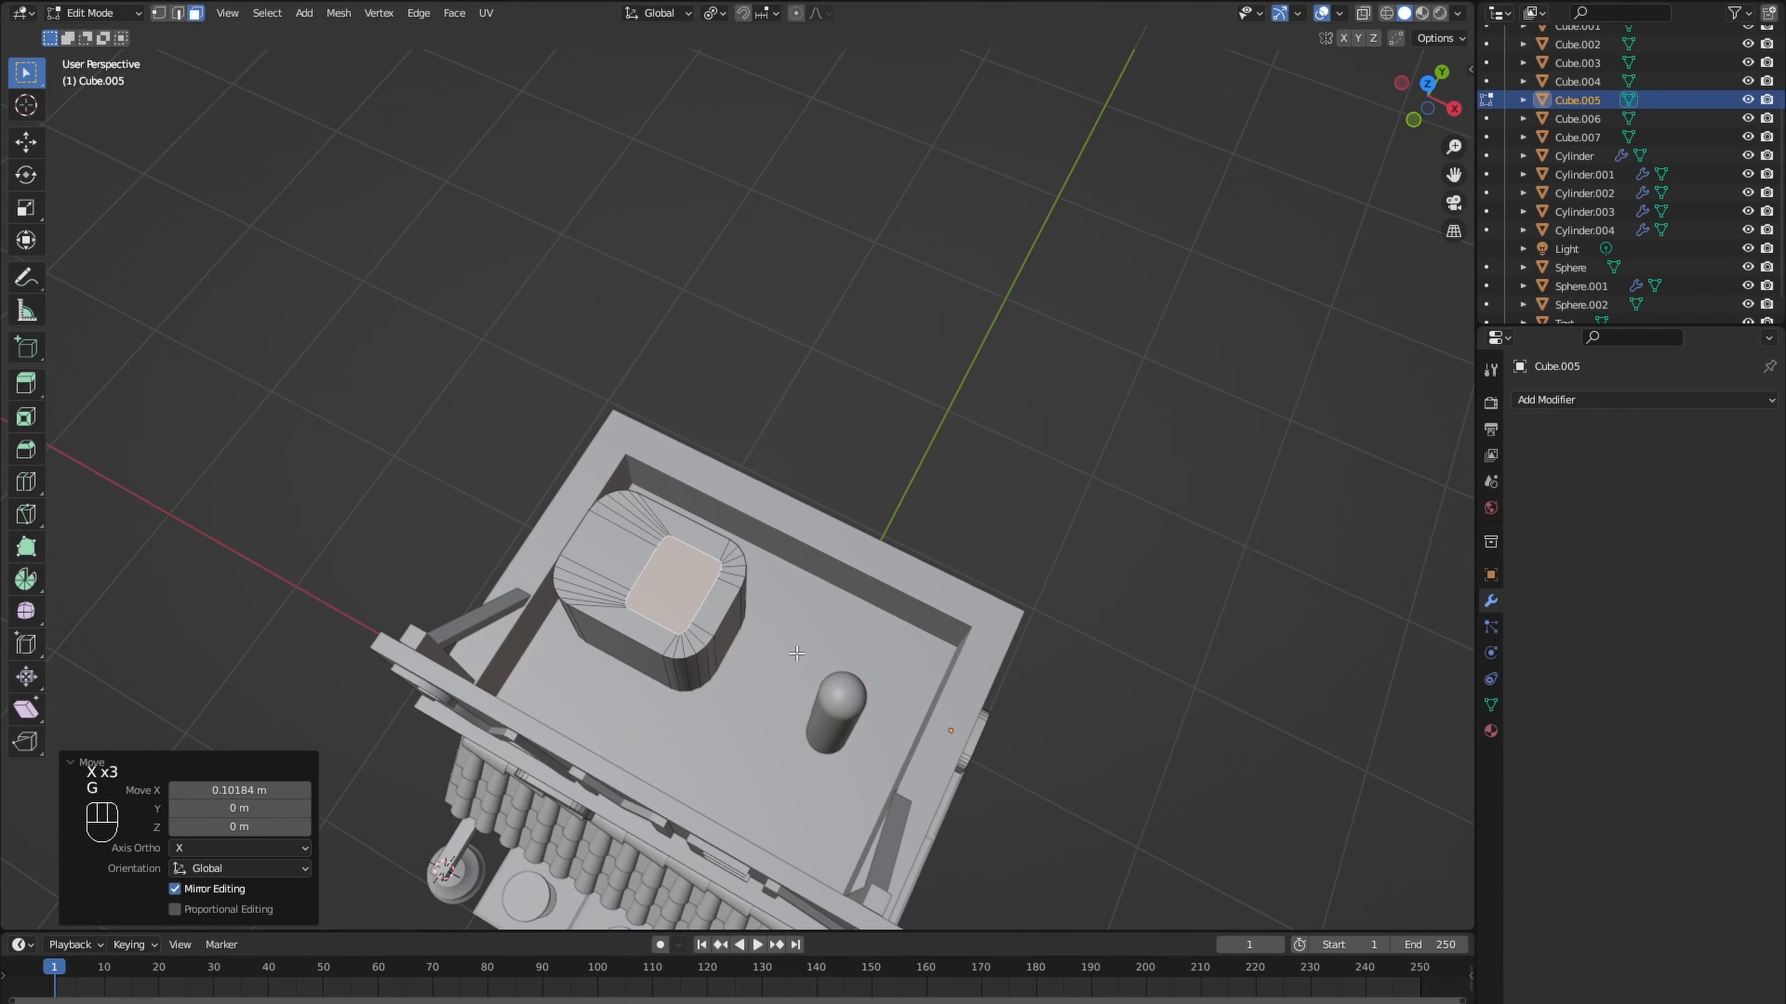
{"action": "key", "text": "e"}
{"action": "middle_click_drag", "start_coordinate": [797, 653], "coordinate": [740, 630]}
{"action": "left_click", "coordinate": [711, 524]}
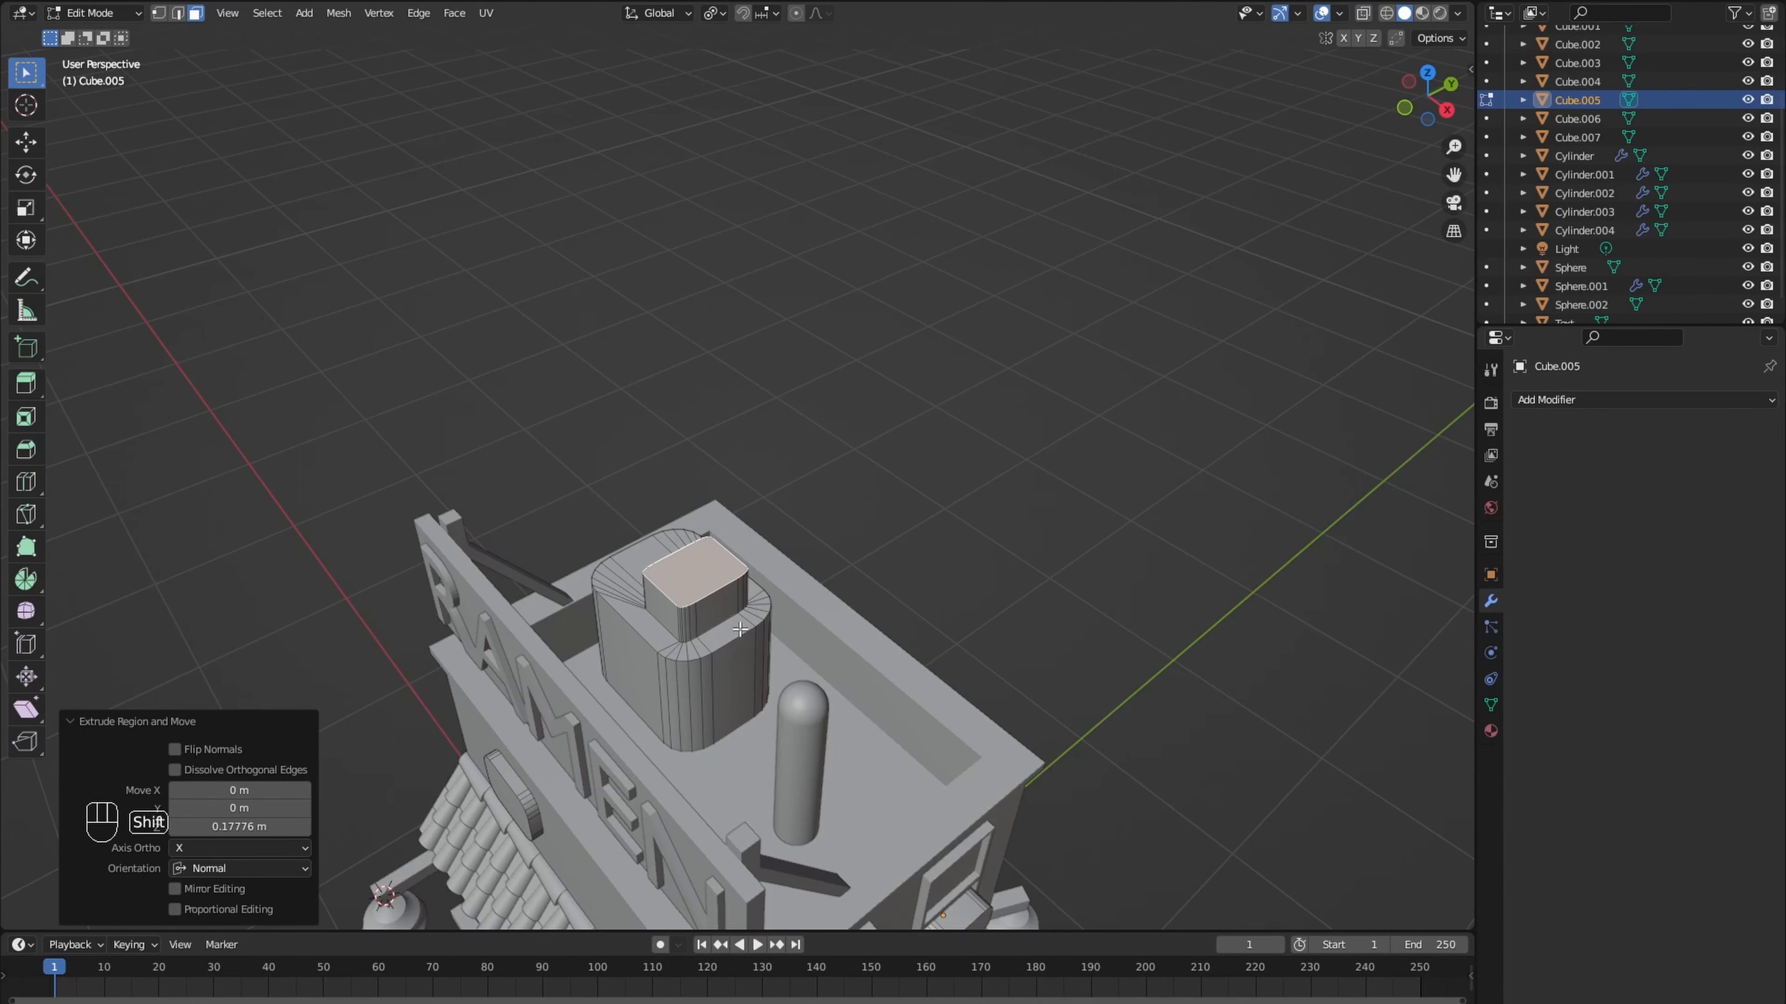
- Place the 3D cursor on the raised block's top, add a cube there and scale it down to a tiny base
{"action": "right_click", "coordinate": [695, 573], "text": "shift"}
{"action": "key", "text": "shift+a"}
{"action": "left_click", "coordinate": [695, 573]}
{"action": "scroll", "coordinate": [694, 571], "scroll_direction": "down", "scroll_amount": 1}
{"action": "key", "text": "s"}
{"action": "left_click", "coordinate": [706, 545]}
{"action": "scroll", "coordinate": [707, 547], "scroll_direction": "up", "scroll_amount": 8}
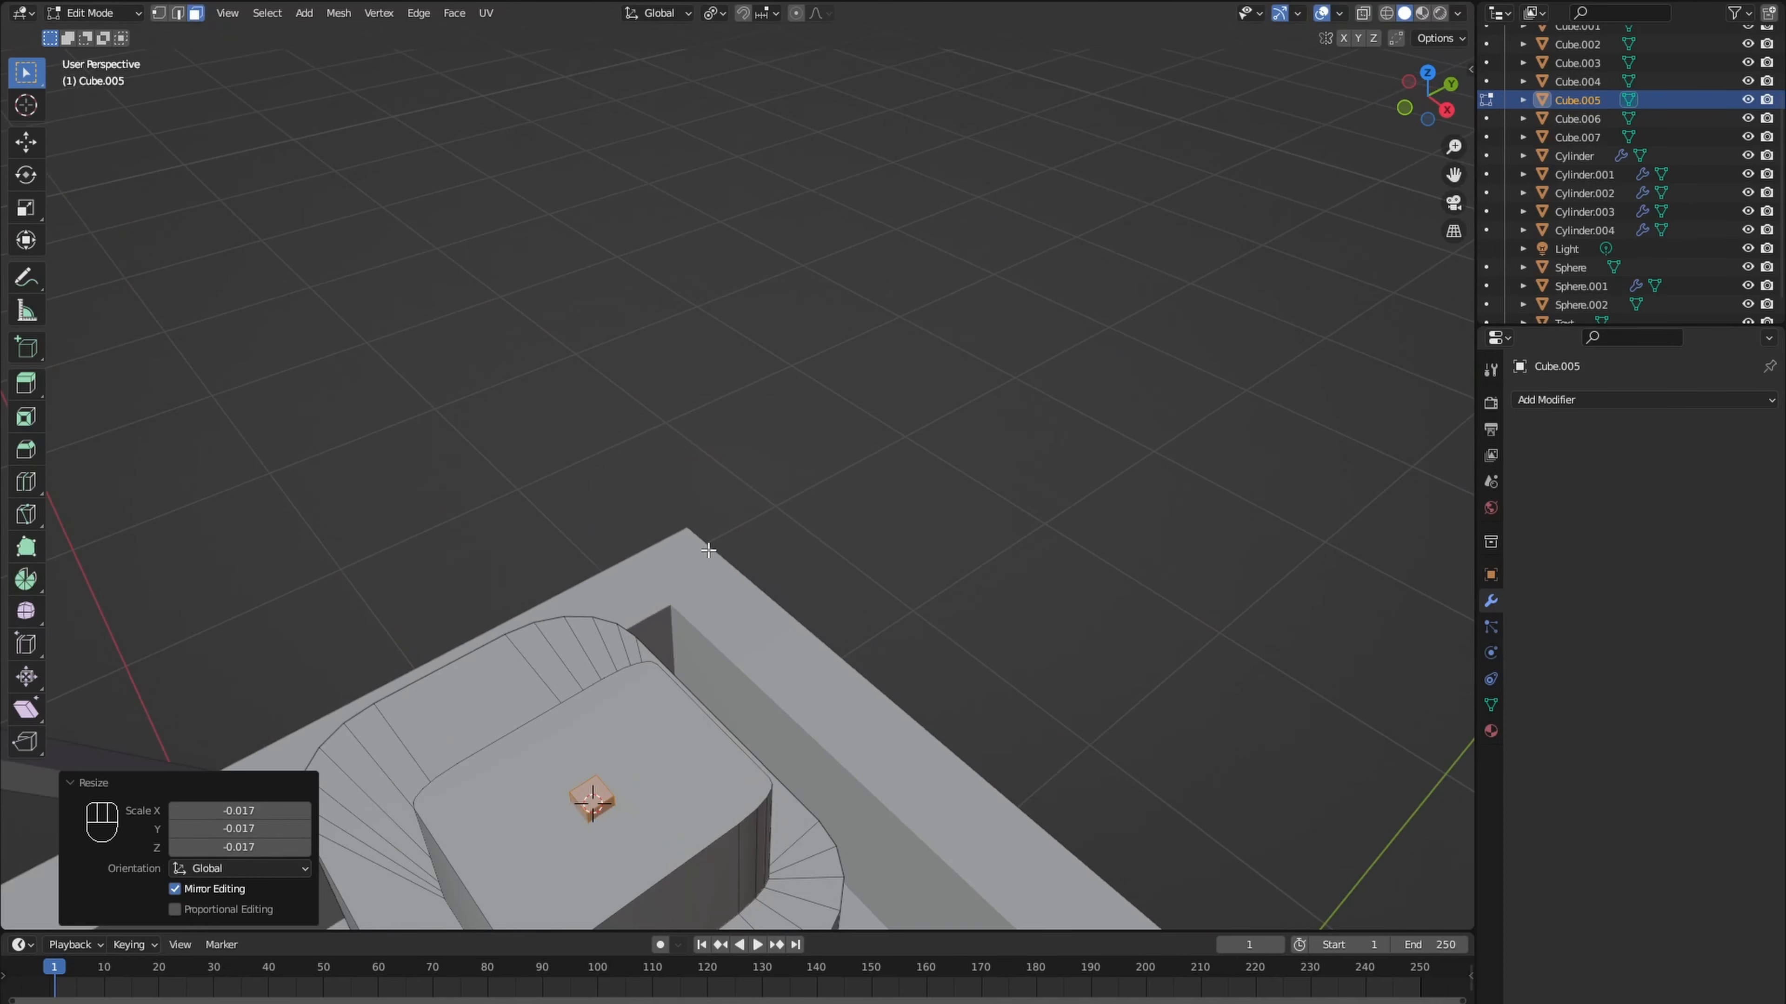
{"action": "key", "text": "s"}
{"action": "left_click", "coordinate": [654, 798]}
- Raise the tiny cube's top face about 0.52 m along Z to form an antenna mast
{"action": "left_click", "coordinate": [591, 797]}
{"action": "scroll", "coordinate": [594, 796], "scroll_direction": "down", "scroll_amount": 9}
{"action": "middle_click_drag", "start_coordinate": [654, 791], "coordinate": [674, 744]}
{"action": "key", "text": "g"}
{"action": "key", "text": "z"}
{"action": "left_click", "coordinate": [673, 640]}
{"action": "middle_click_drag", "start_coordinate": [674, 640], "coordinate": [752, 685]}
{"action": "scroll", "coordinate": [714, 701], "scroll_direction": "up", "scroll_amount": 4}
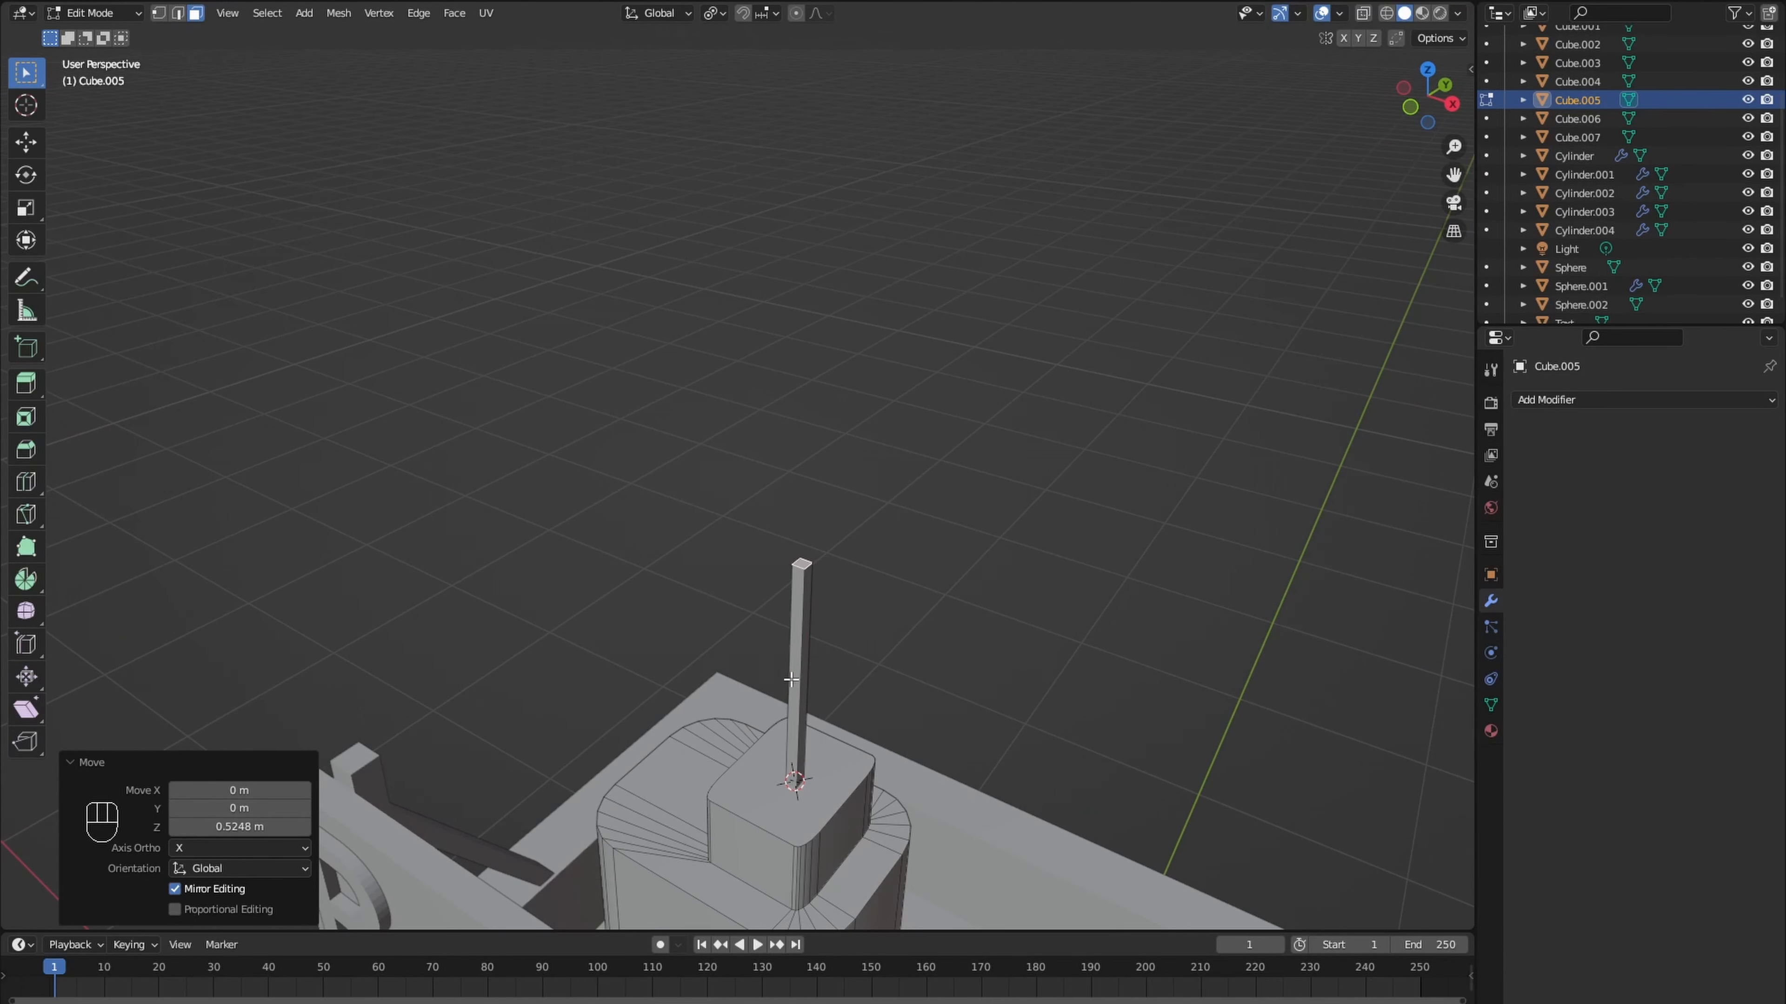
- Duplicate the mast, rotate the copy 90° about Y, and scale it overall and along X to form a crossbar
{"action": "key", "text": "l"}
{"action": "key", "text": "shift+d"}
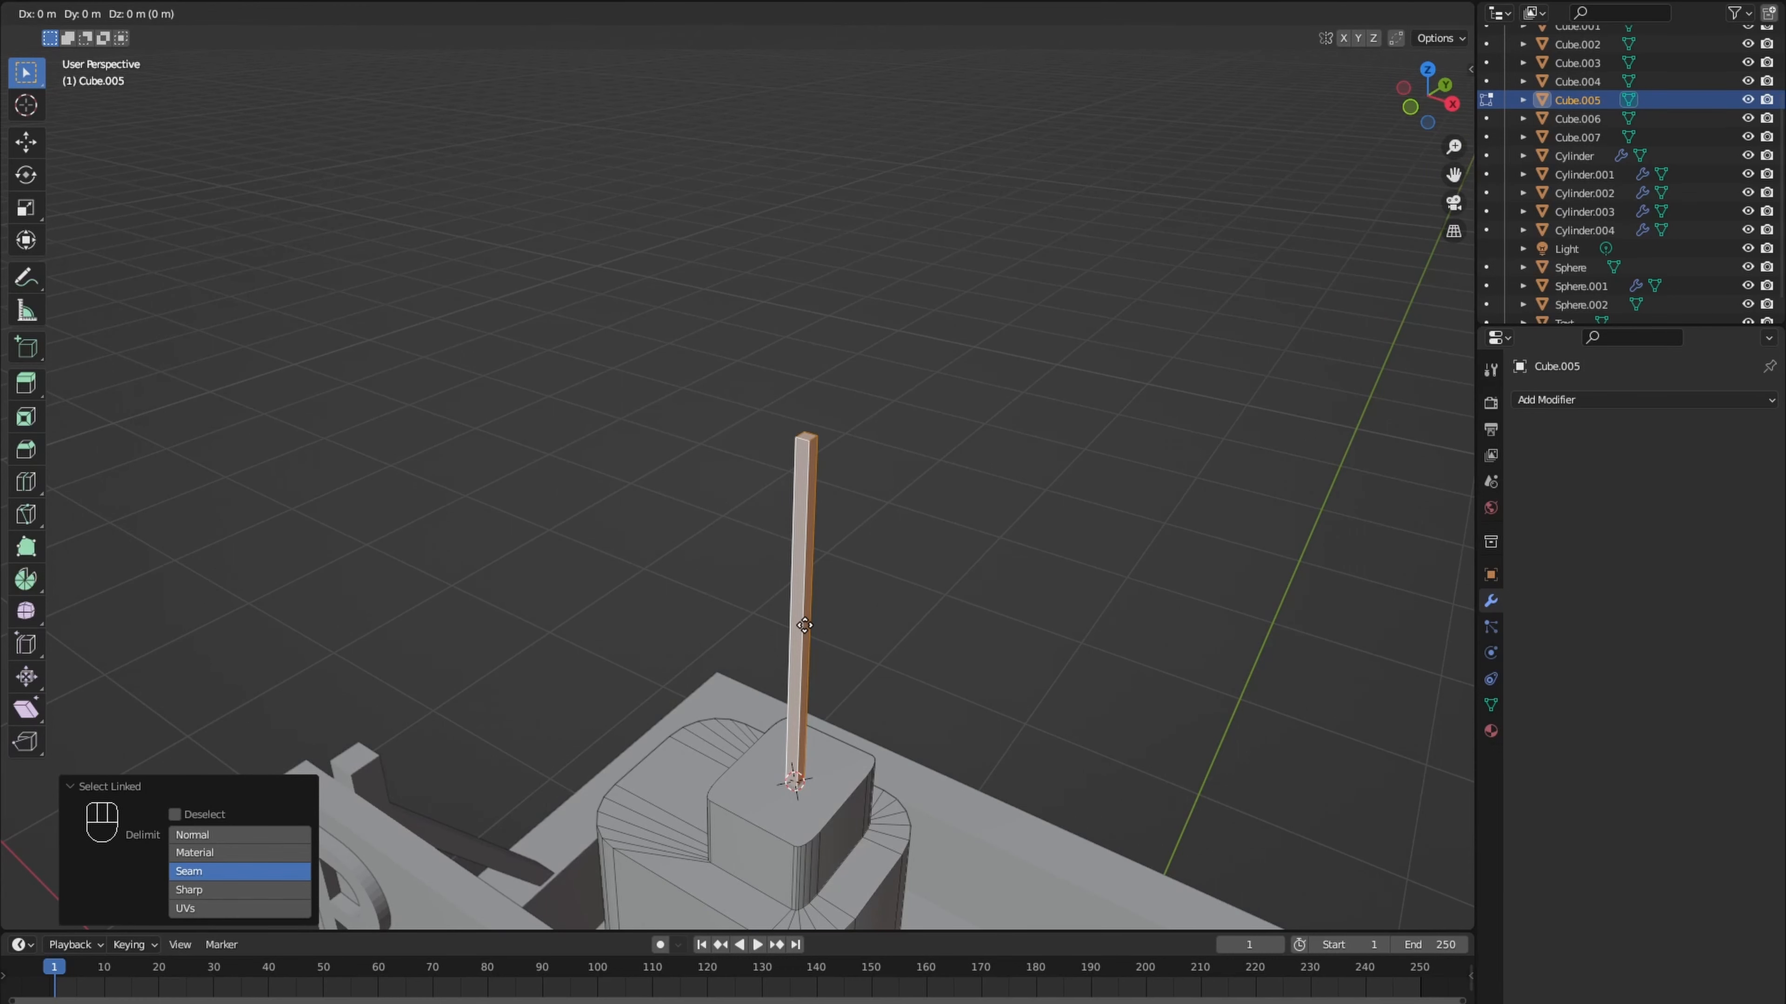
{"action": "type", "text": "r90y"}
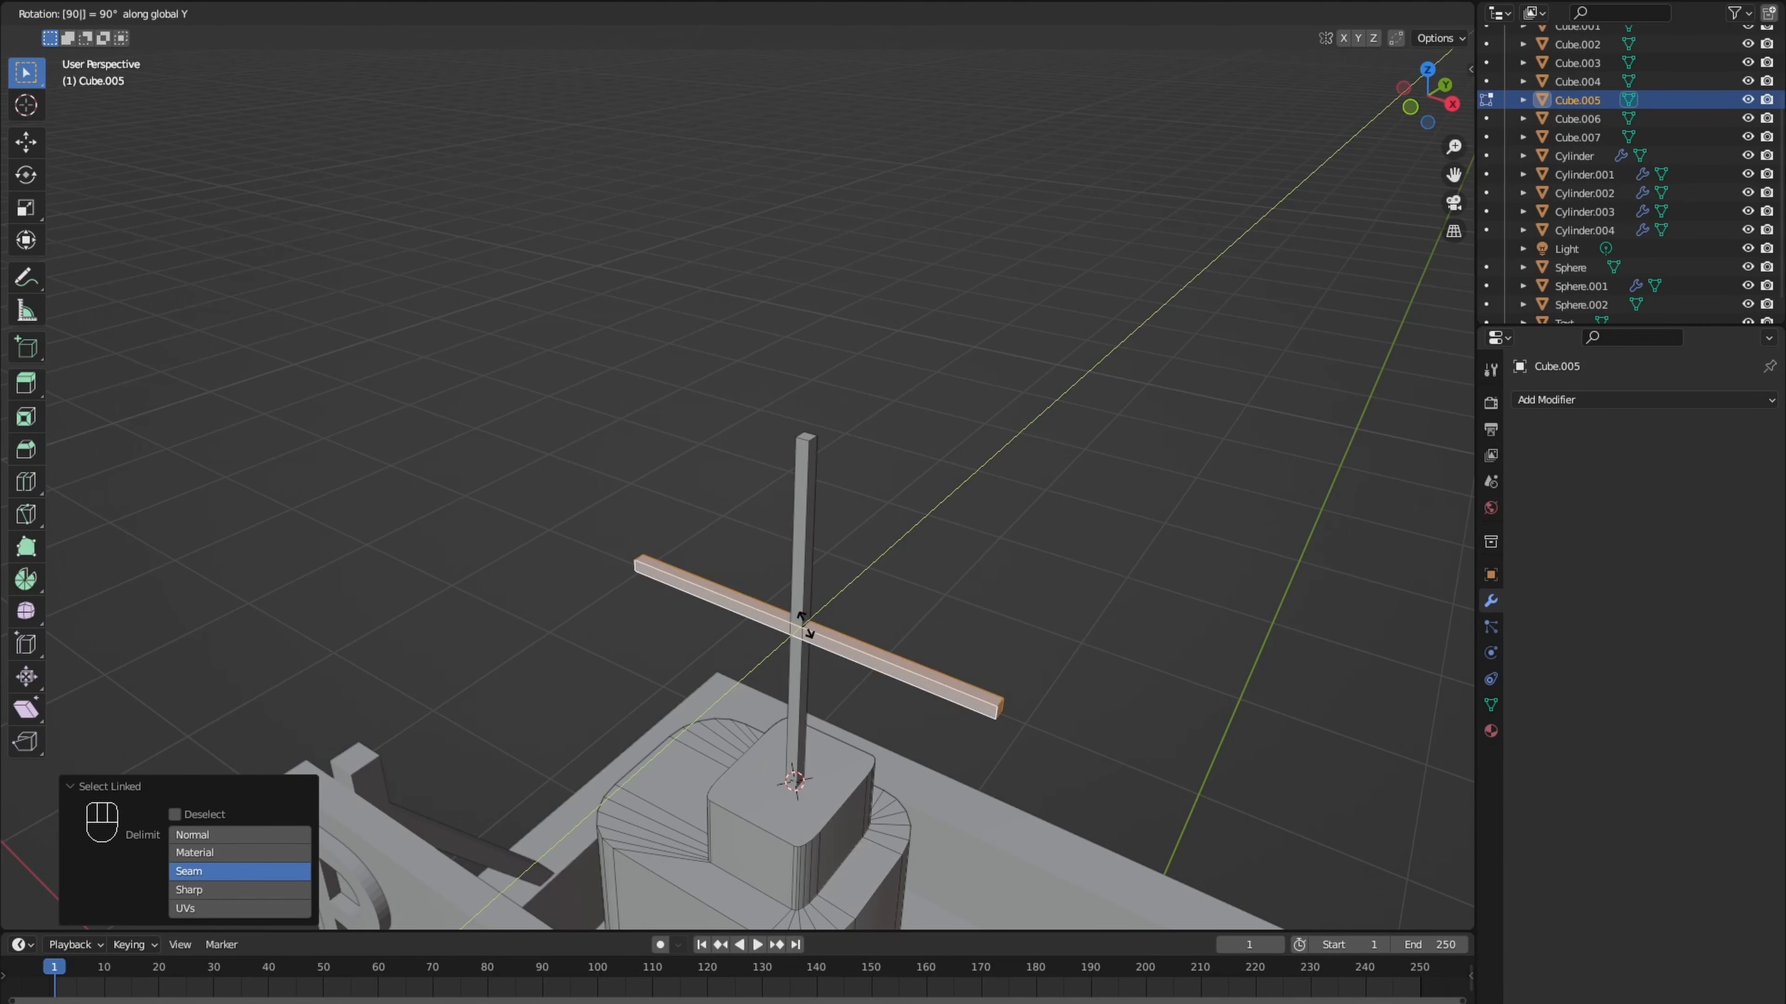
{"action": "key", "text": "Return"}
{"action": "key", "text": "s"}
{"action": "left_click", "coordinate": [913, 619]}
{"action": "middle_click_drag", "start_coordinate": [912, 619], "coordinate": [962, 599]}
{"action": "key", "text": "s"}
{"action": "key", "text": "x"}
{"action": "left_click", "coordinate": [972, 645]}
- Raise the crossbar along Z towards the upper part of the mast
{"action": "key", "text": "g"}
{"action": "key", "text": "z"}
{"action": "left_click", "coordinate": [974, 546]}
- Try to shift the crossbar along X, and undo the move
{"action": "key", "text": "g"}
{"action": "key", "text": "x"}
{"action": "left_click", "coordinate": [1067, 618]}
{"action": "key", "text": "ctrl+z"}
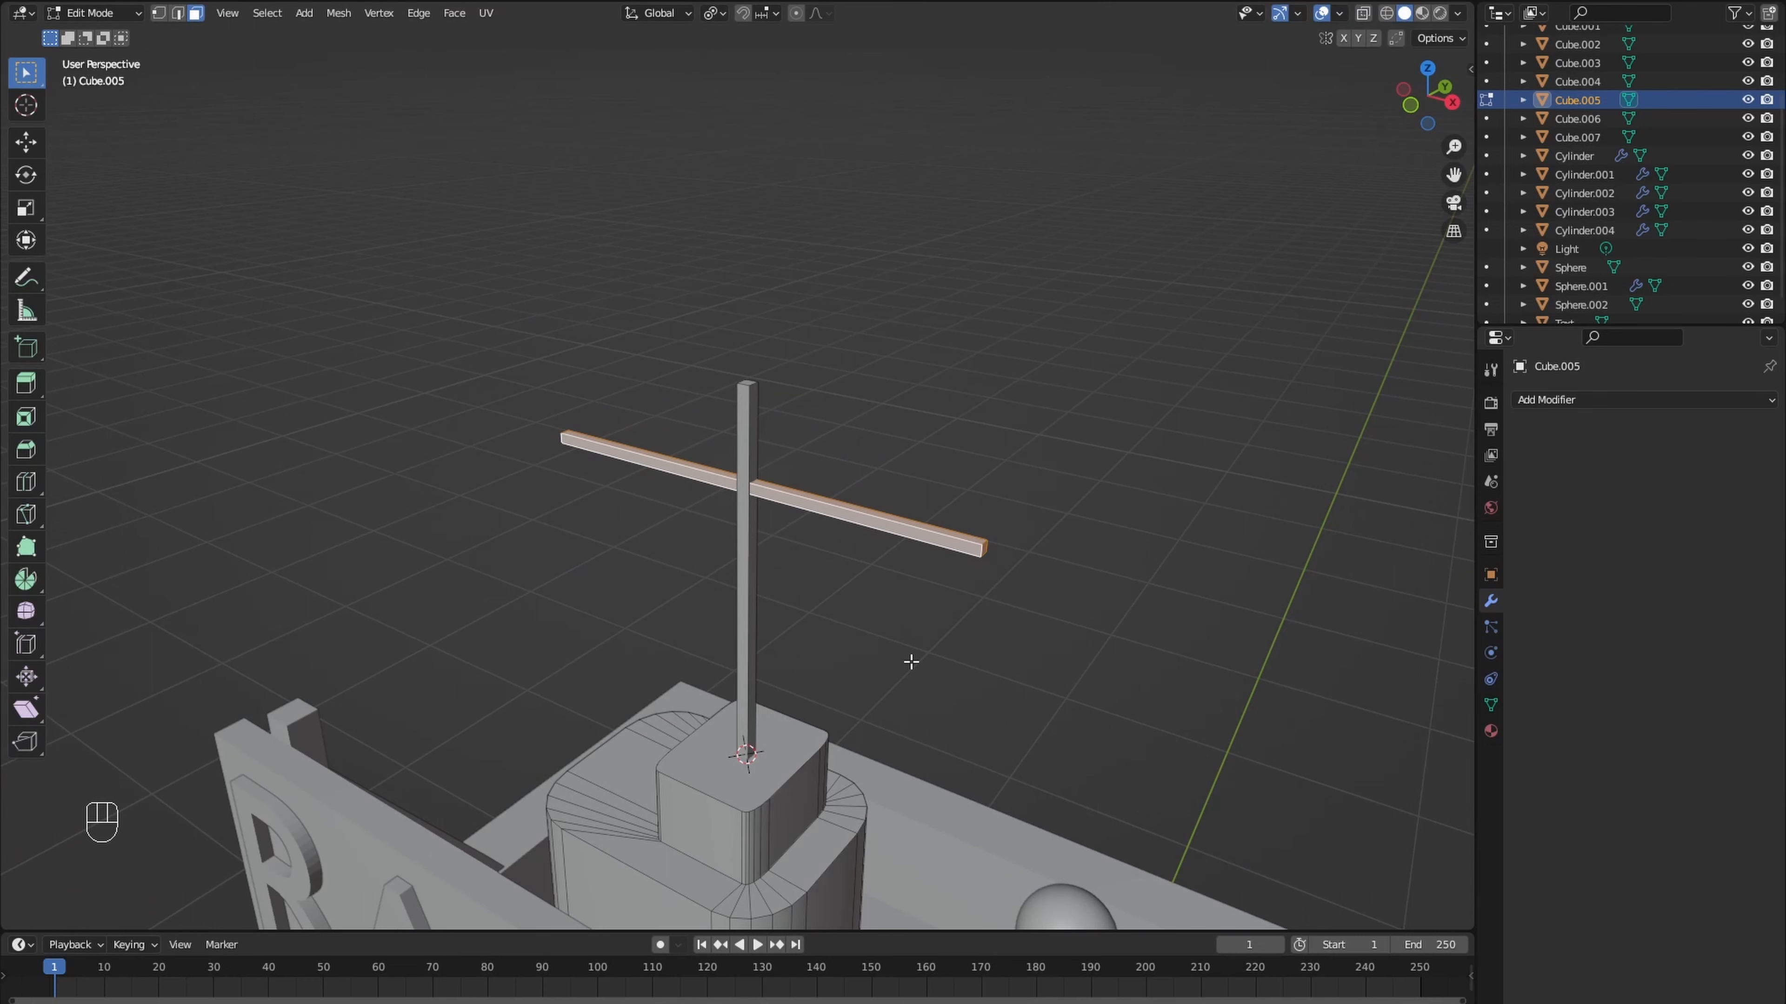
- Rotate the crossbar about the Z axis, shift it back onto the upper mast, and turn it freely to a new angle
{"action": "key", "text": "r"}
{"action": "key", "text": "z"}
{"action": "left_click", "coordinate": [957, 574]}
{"action": "key", "text": "g"}
{"action": "left_click", "coordinate": [1013, 583]}
{"action": "middle_click_drag", "start_coordinate": [1013, 582], "coordinate": [1052, 630]}
{"action": "key", "text": "r"}
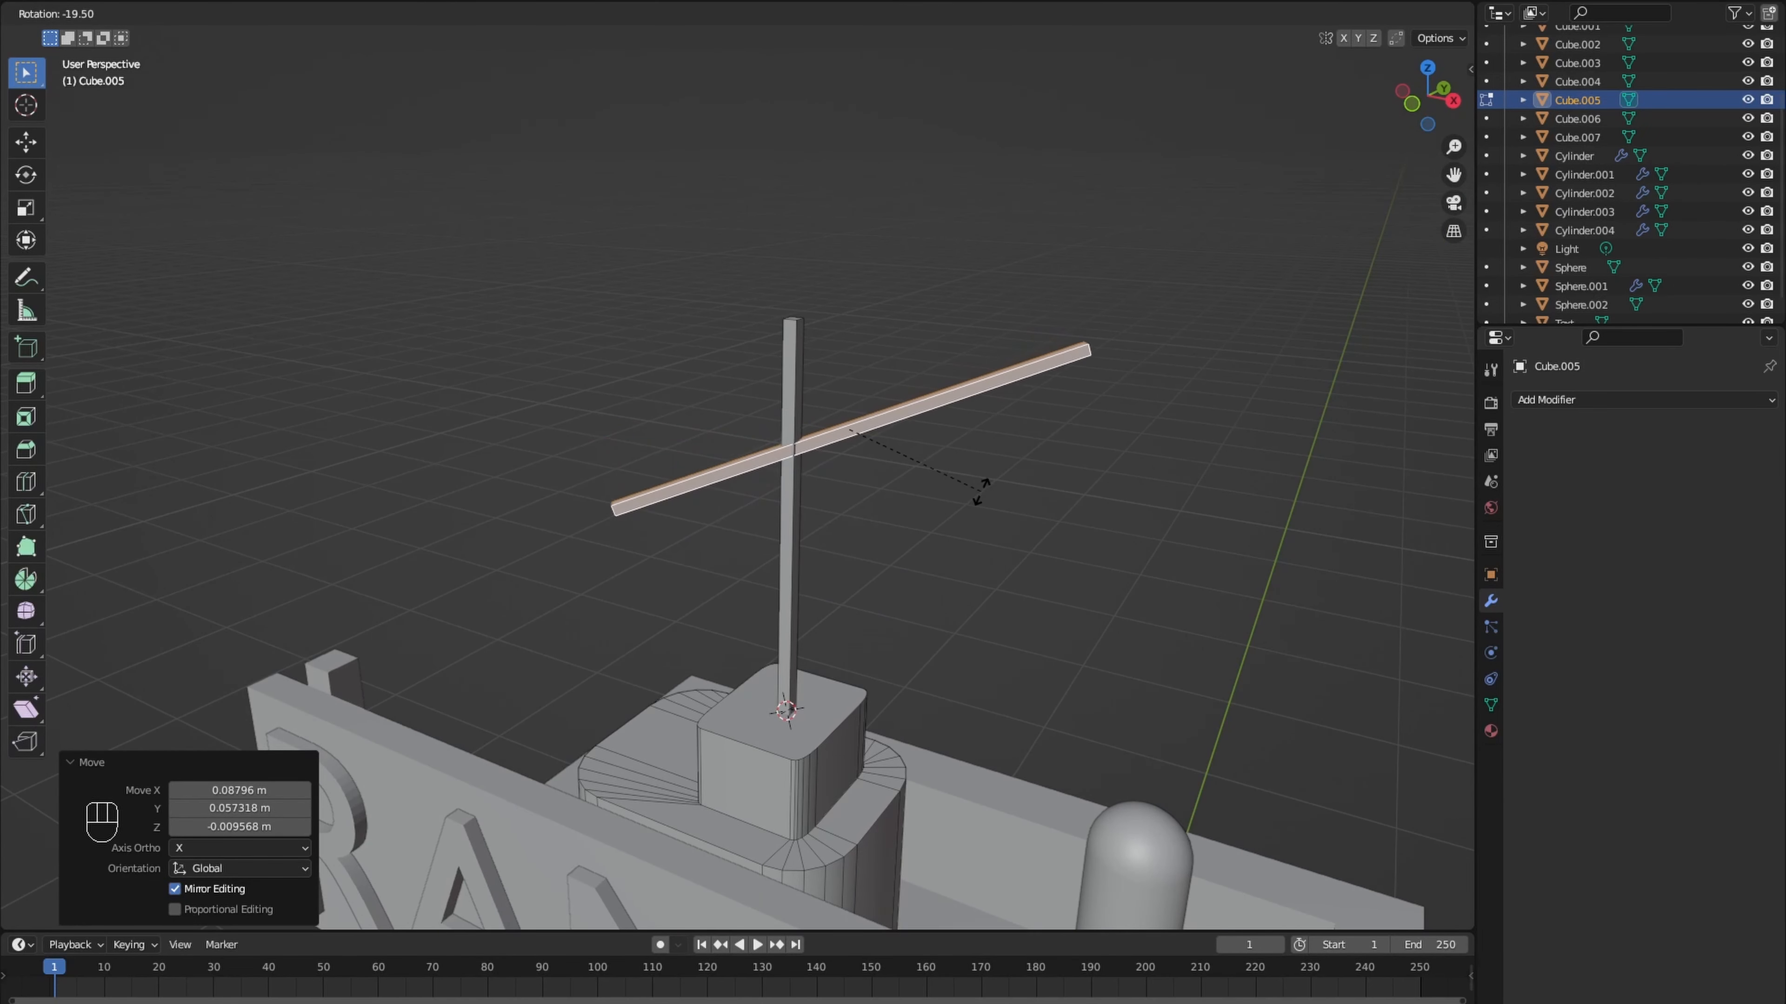
{"action": "left_click", "coordinate": [981, 491]}
- Duplicate the crossbar along Z to form a second parallel antenna bar, and leave mesh editing
{"action": "key", "text": "shift+d"}
{"action": "key", "text": "z"}
{"action": "left_click", "coordinate": [937, 520]}
{"action": "scroll", "coordinate": [937, 521], "scroll_direction": "down", "scroll_amount": 9}
{"action": "middle_click_drag", "start_coordinate": [937, 521], "coordinate": [905, 703]}
{"action": "key", "text": "Tab"}
{"action": "left_click", "coordinate": [857, 578]}
- Add a 2 m plane at the 3D cursor and isolate it in local view for mesh editing
{"action": "scroll", "coordinate": [906, 703], "scroll_direction": "up", "scroll_amount": 5}
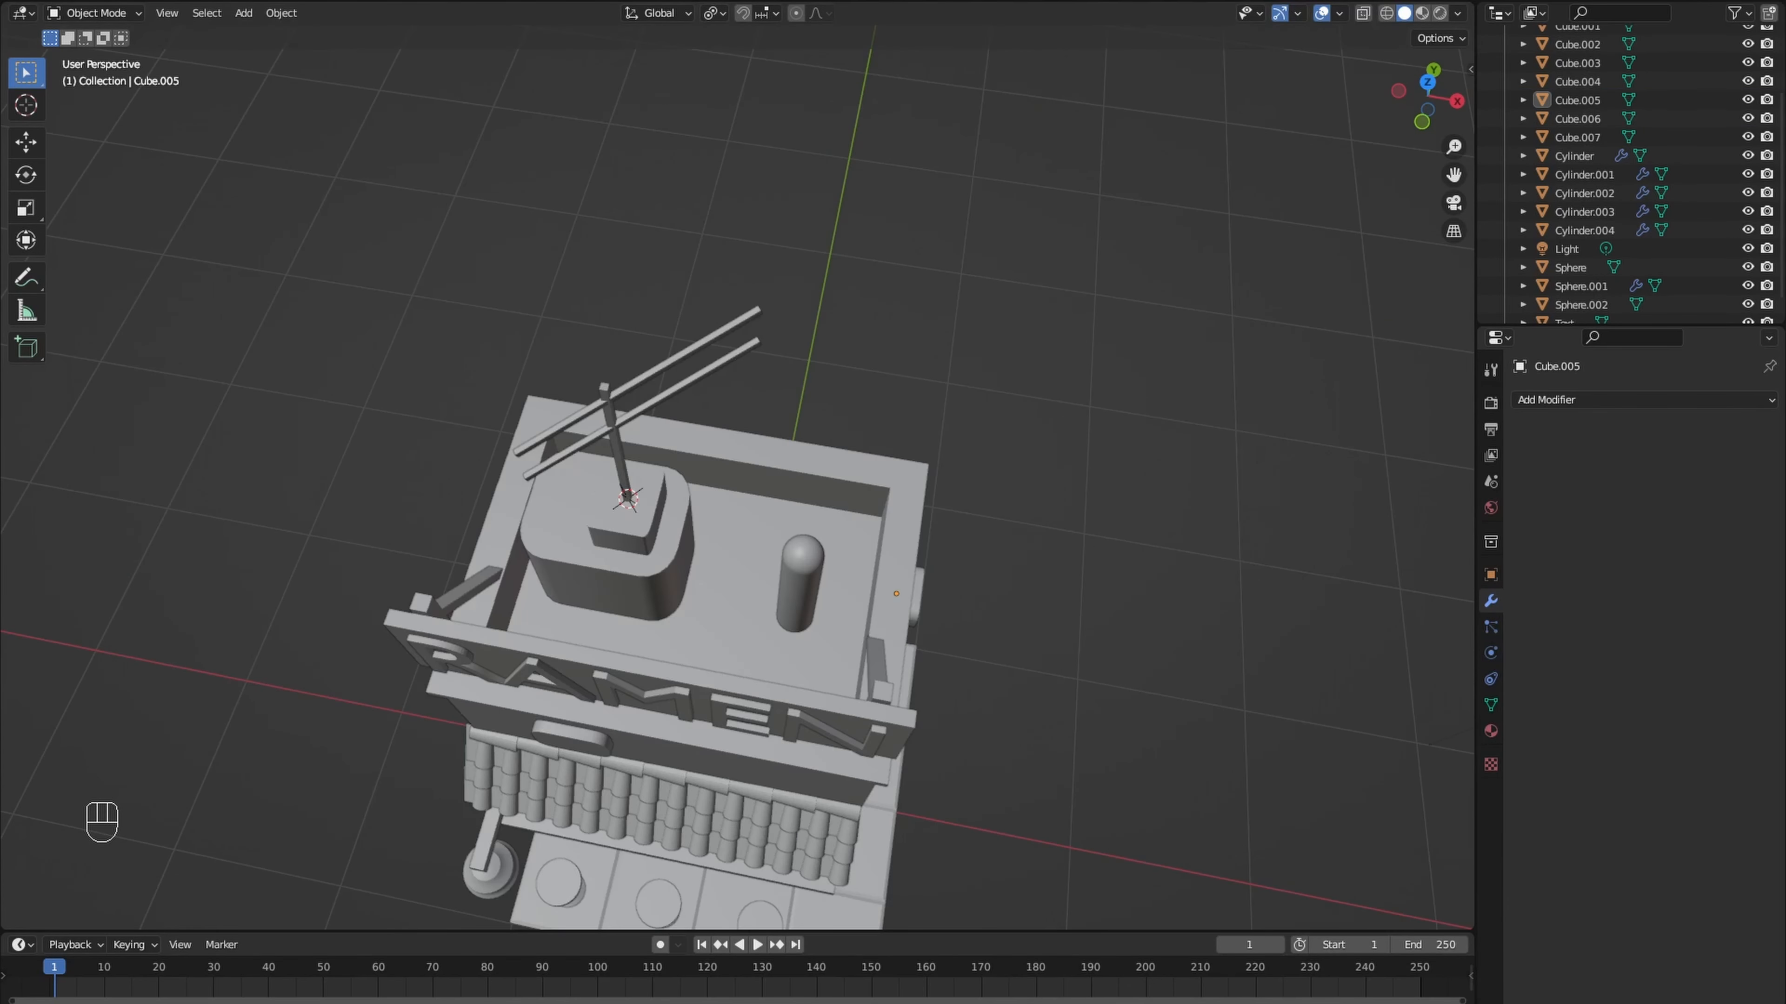
{"action": "middle_click_drag", "start_coordinate": [577, 584], "coordinate": [601, 587]}
{"action": "key", "text": "shift+a"}
{"action": "left_click", "coordinate": [728, 584]}
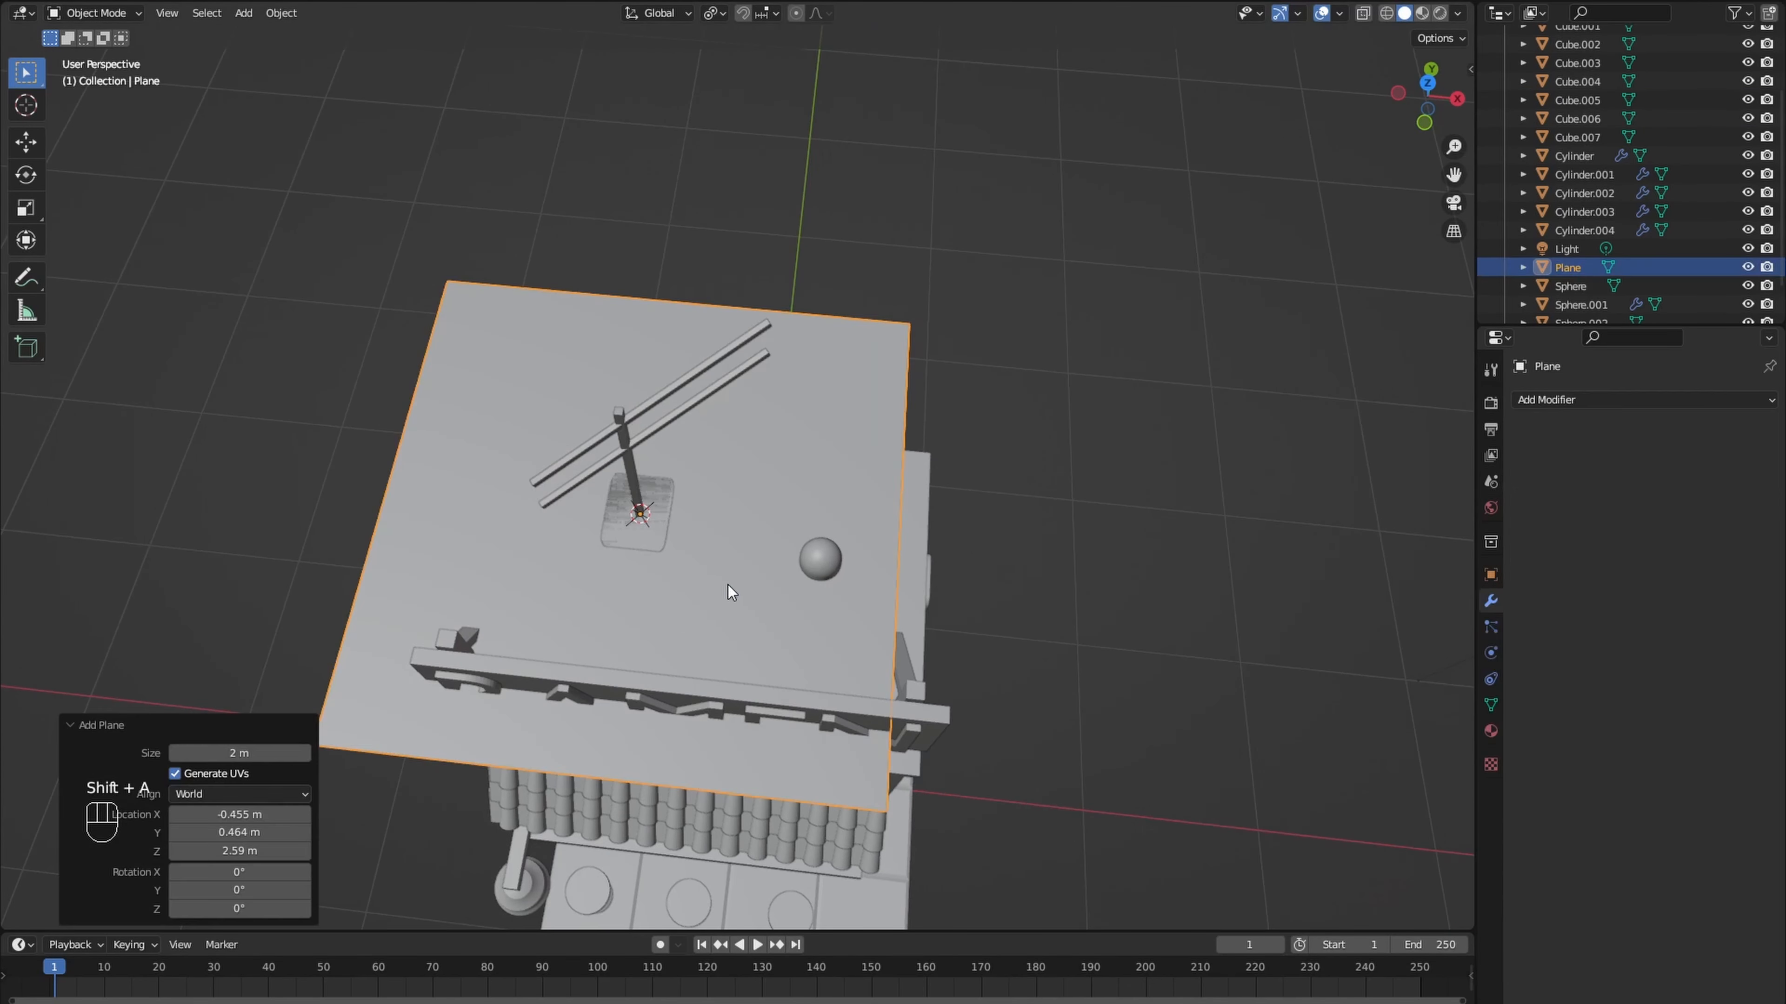
{"action": "key", "text": "KP_Divide"}
{"action": "key", "text": "Tab"}
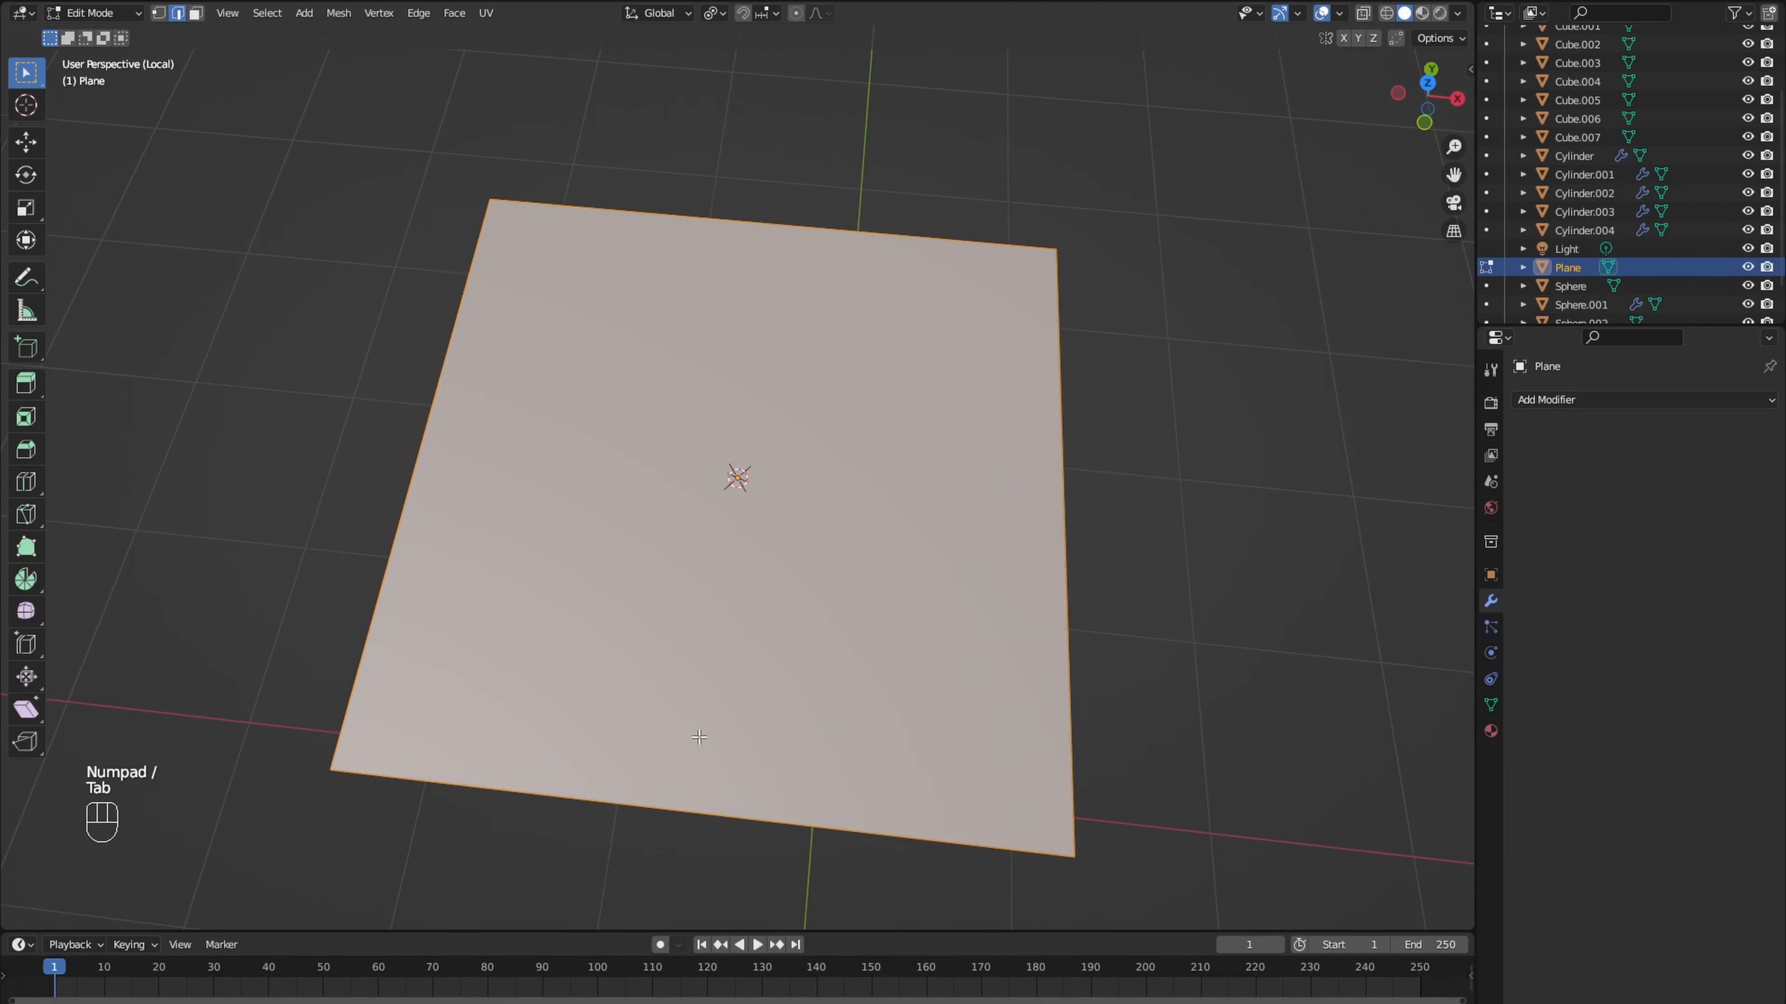
- Inset the plane's face about 0.13 m and connect the opposite inner corner vertices with two crossing diagonals
{"action": "middle_click_drag", "start_coordinate": [699, 737], "coordinate": [713, 741]}
{"action": "key", "text": "i"}
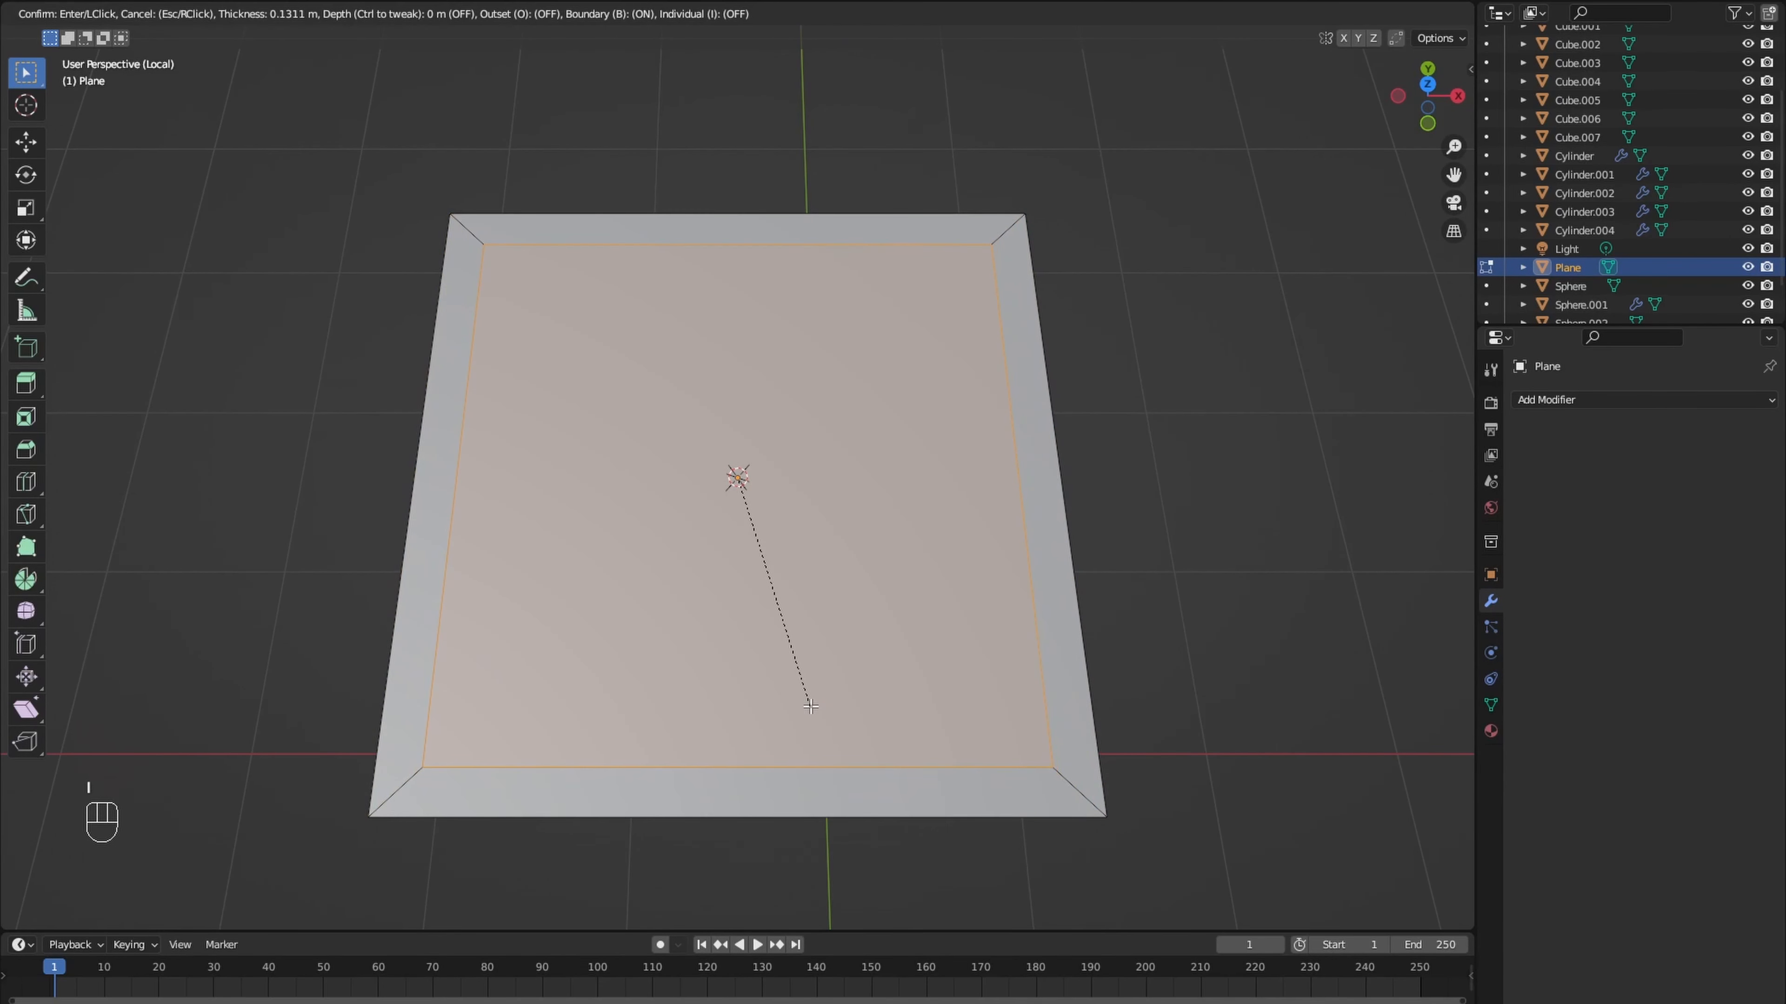
{"action": "left_click", "coordinate": [811, 706]}
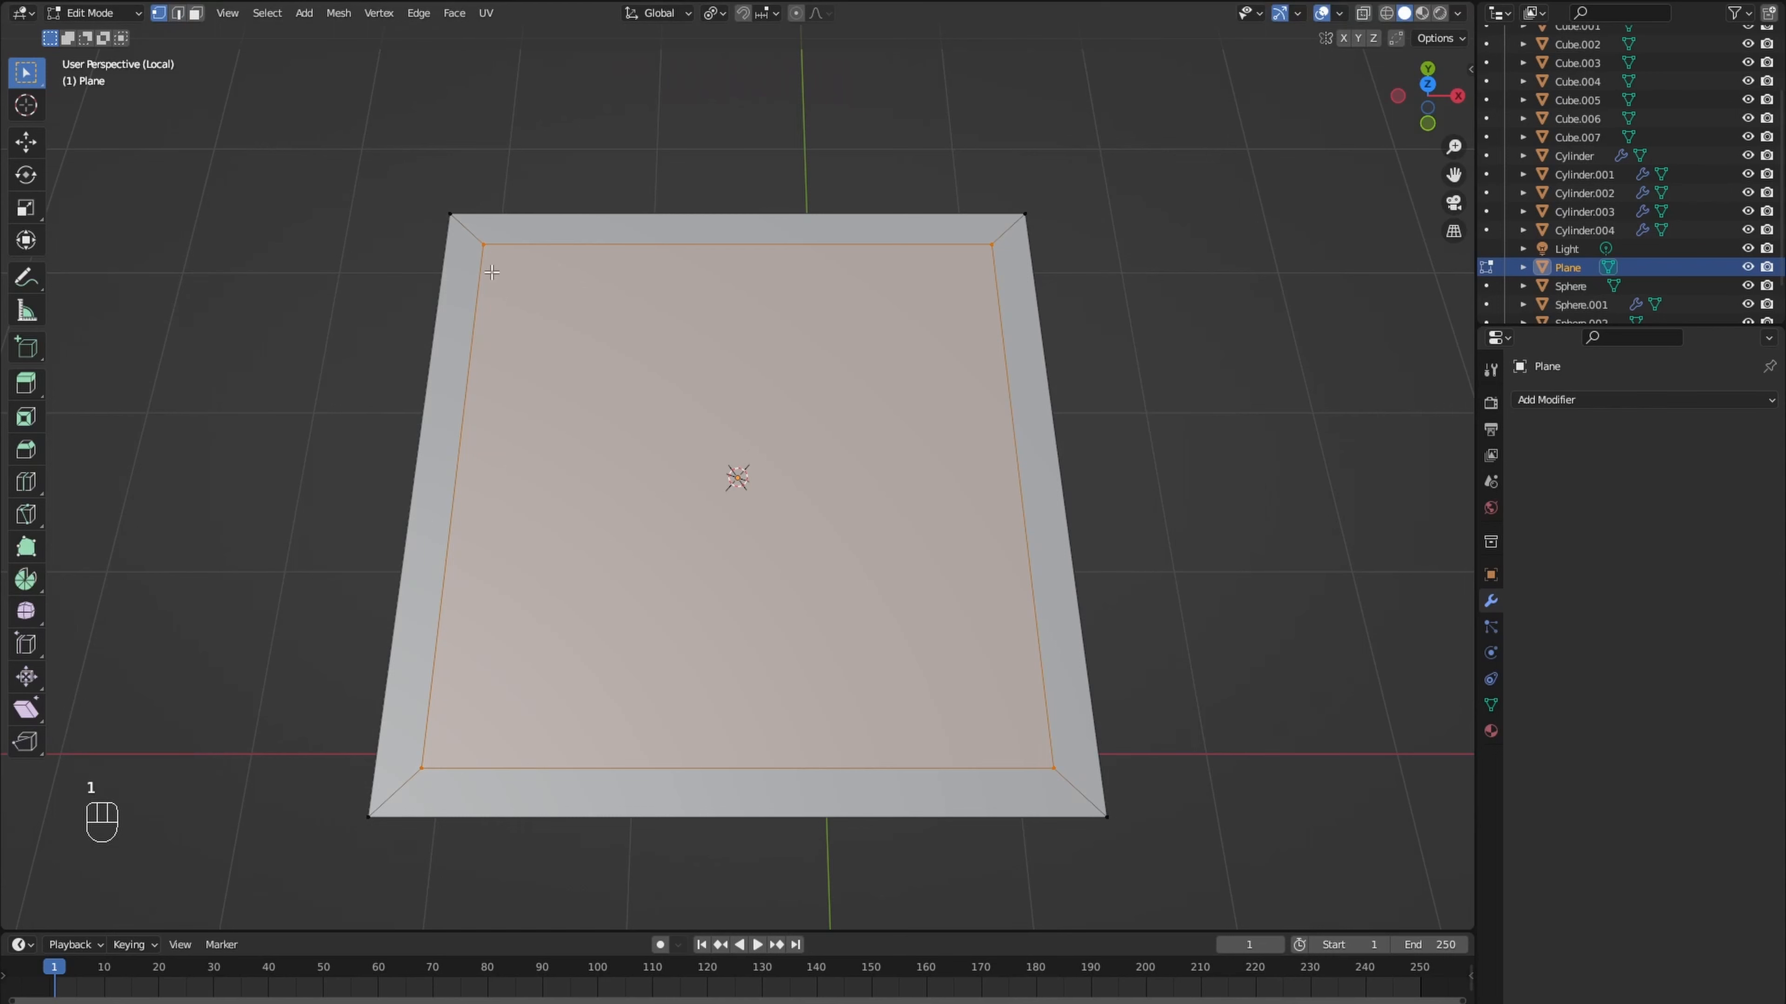
{"action": "left_click", "coordinate": [379, 13]}
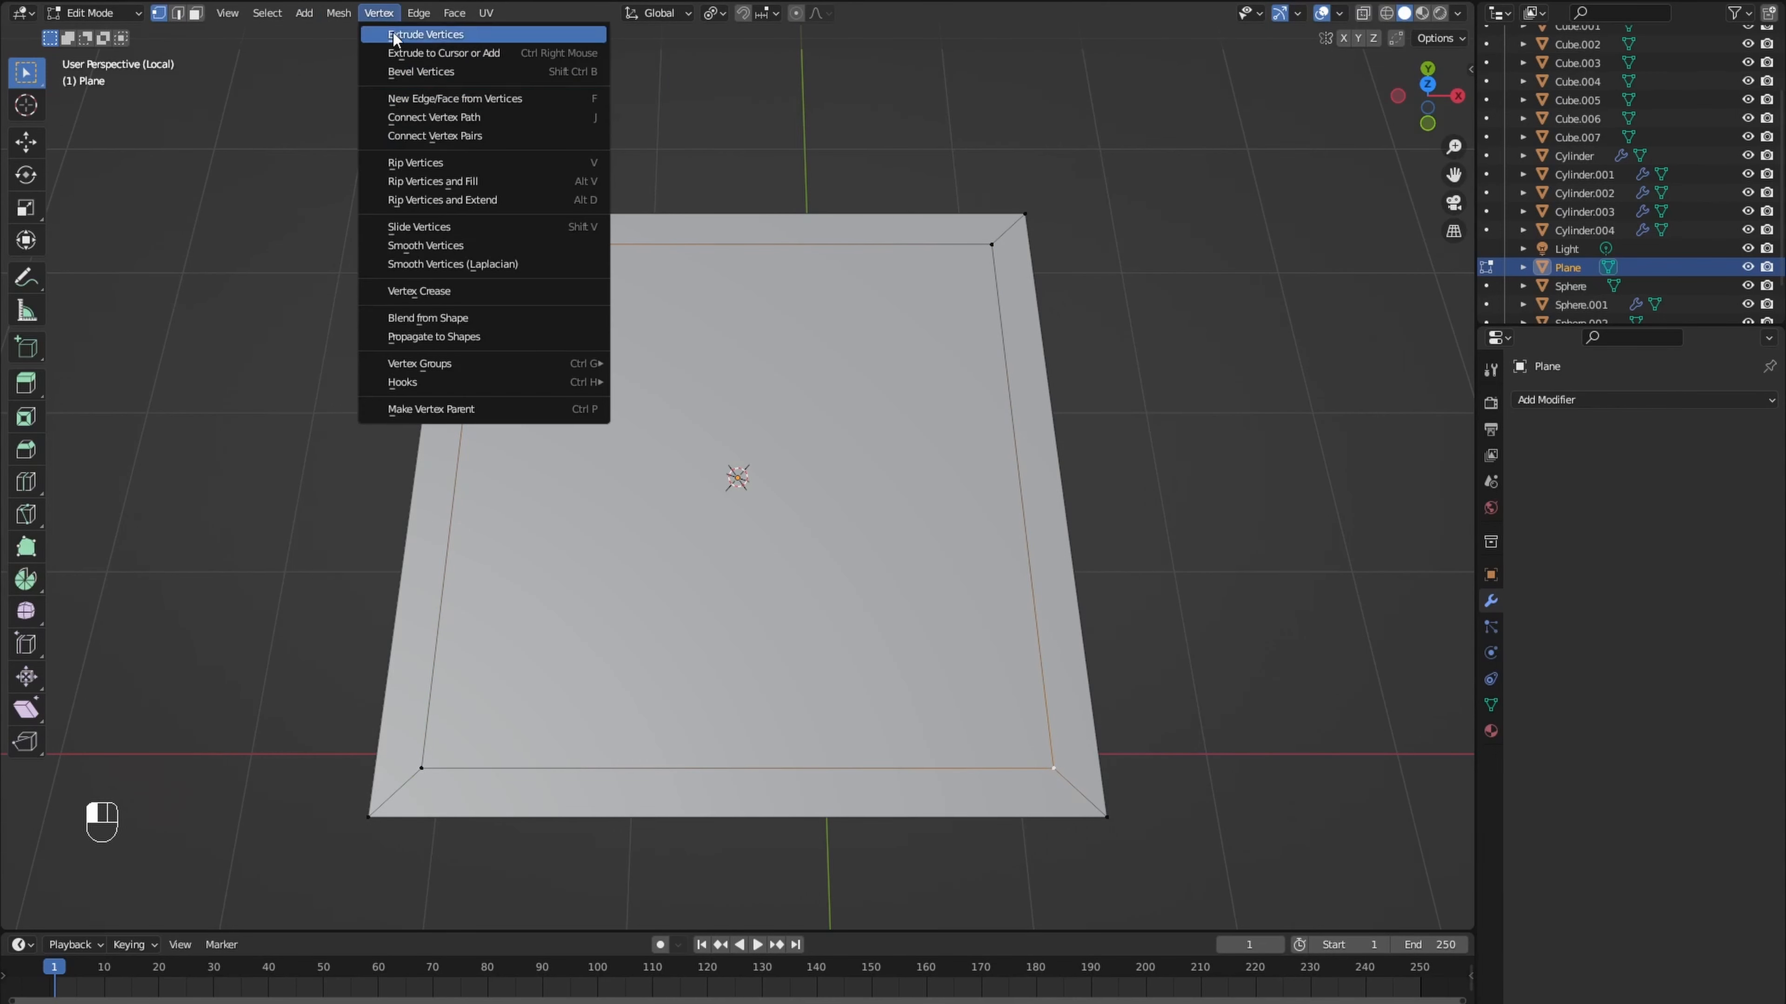
{"action": "left_click", "coordinate": [438, 132]}
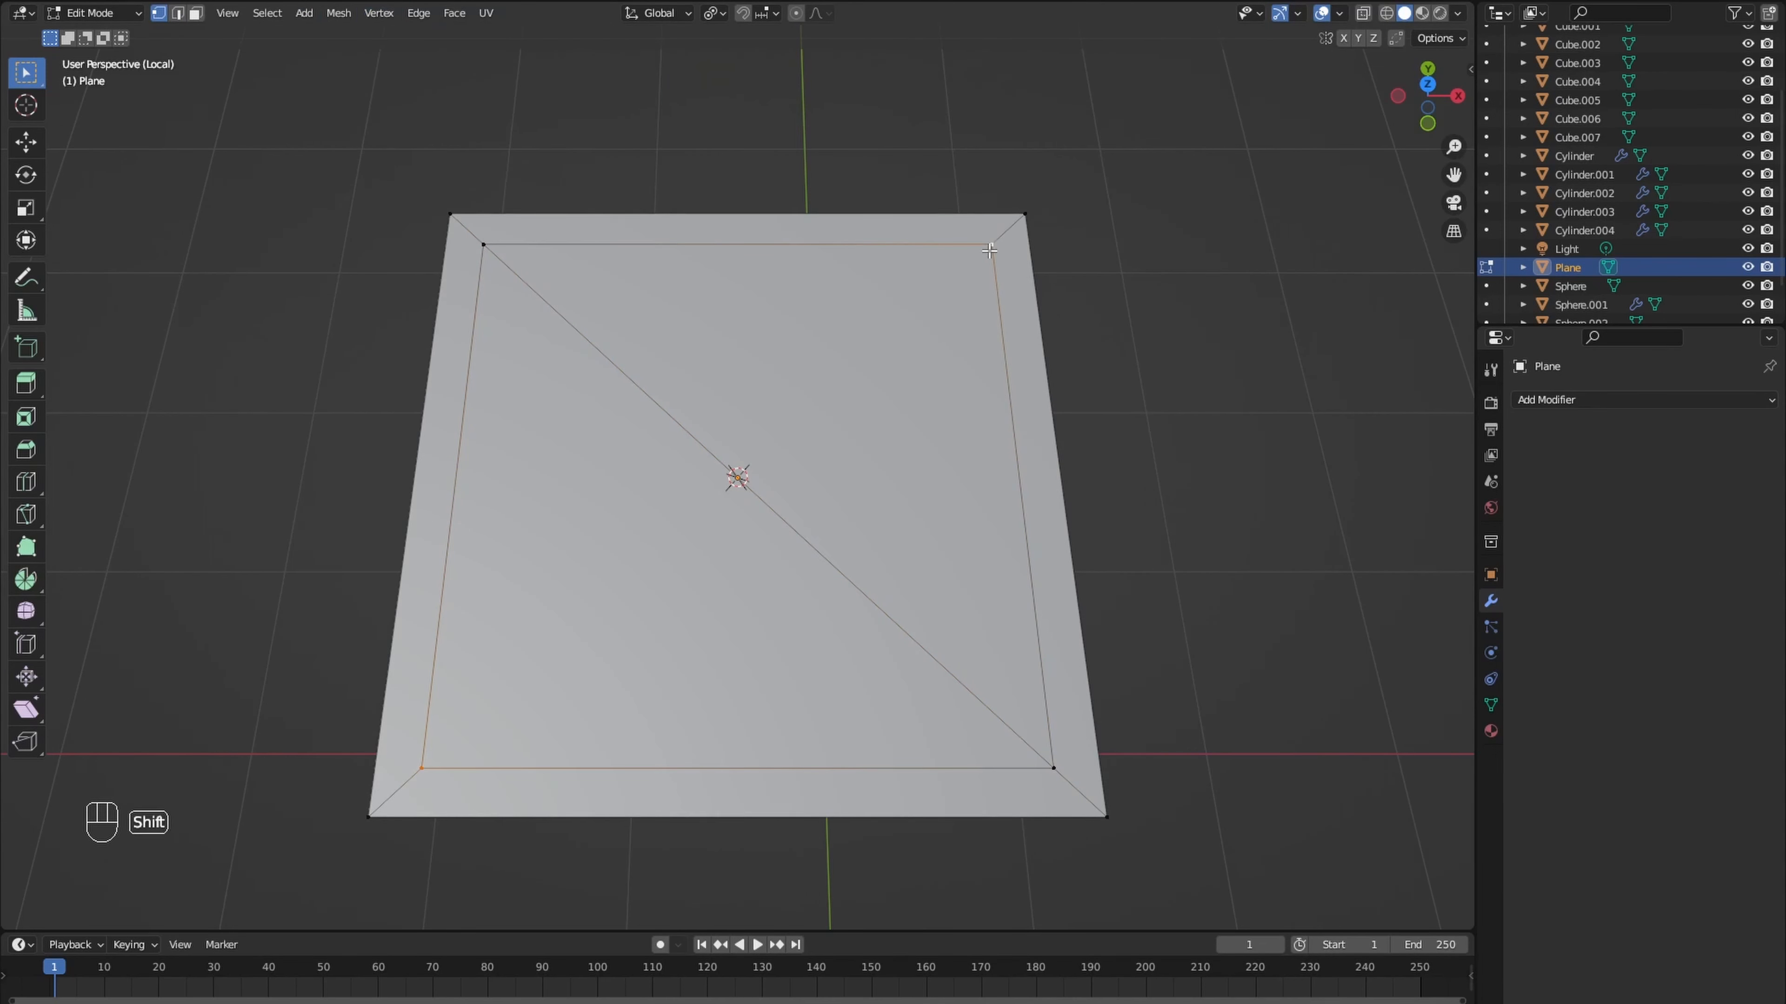
{"action": "left_click", "coordinate": [379, 12]}
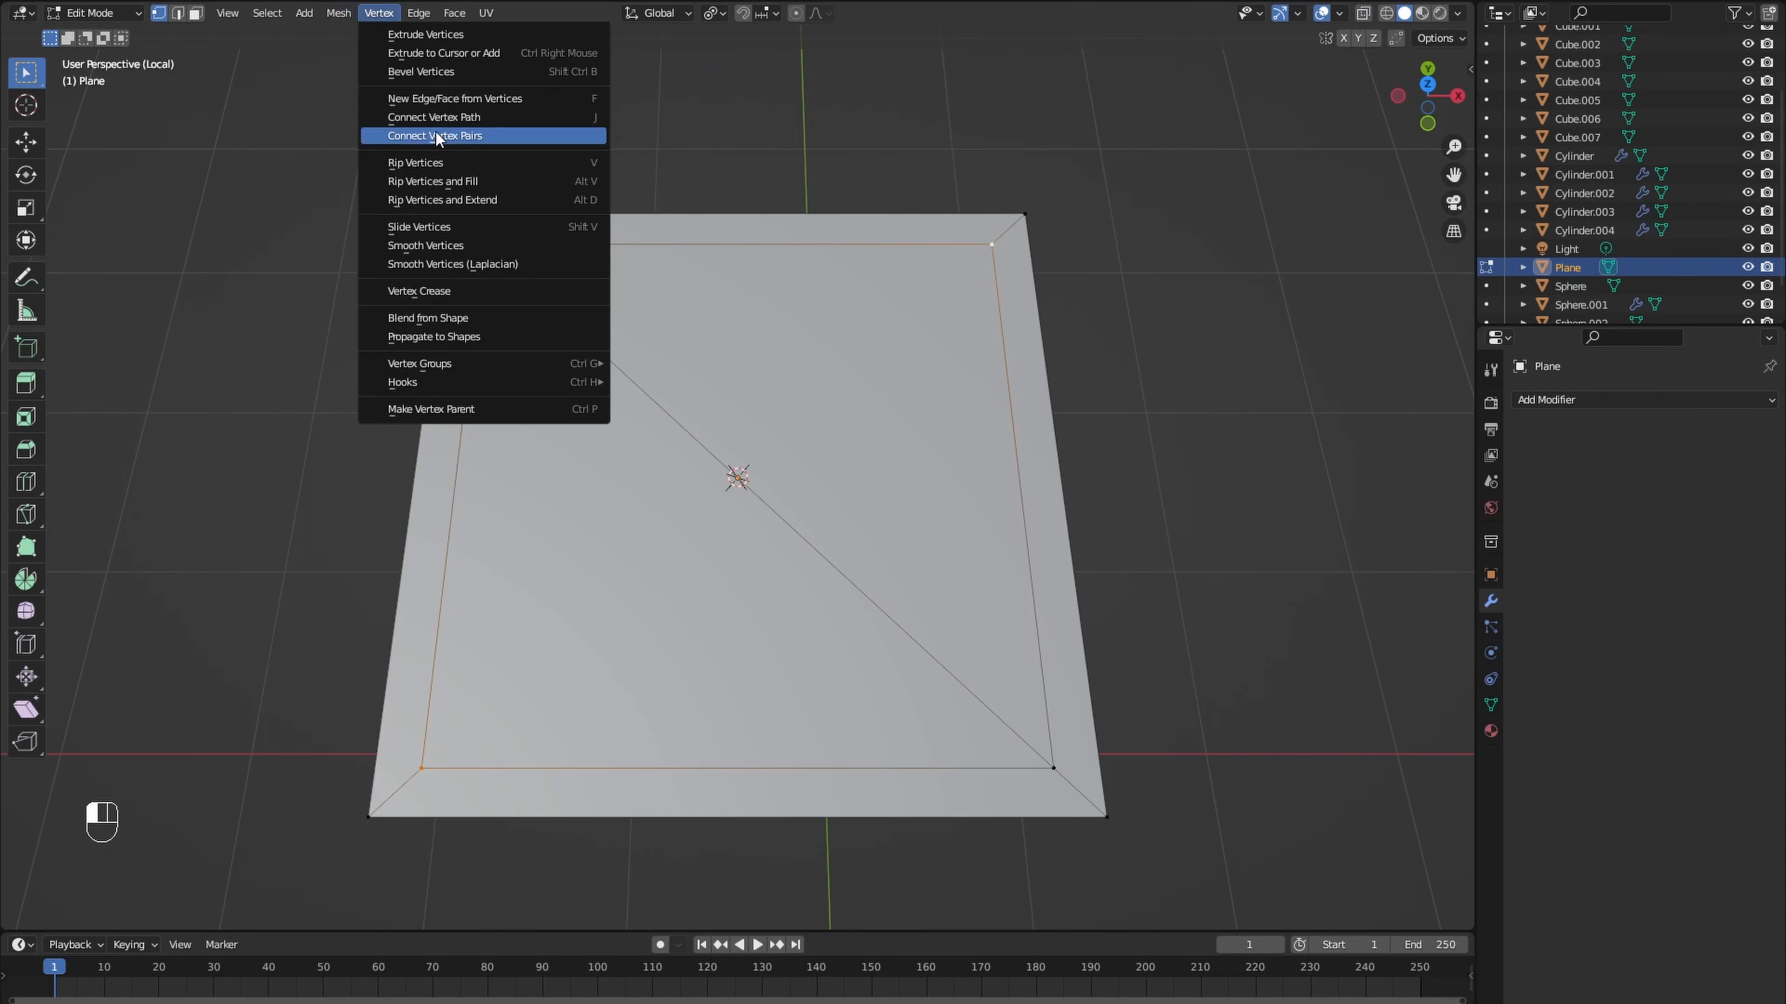
{"action": "left_click", "coordinate": [436, 131]}
- Bevel the plane's diagonal edges with a width of about 0.068 m to form X-shaped braces
{"action": "key", "text": "2"}
{"action": "left_click", "coordinate": [612, 363]}
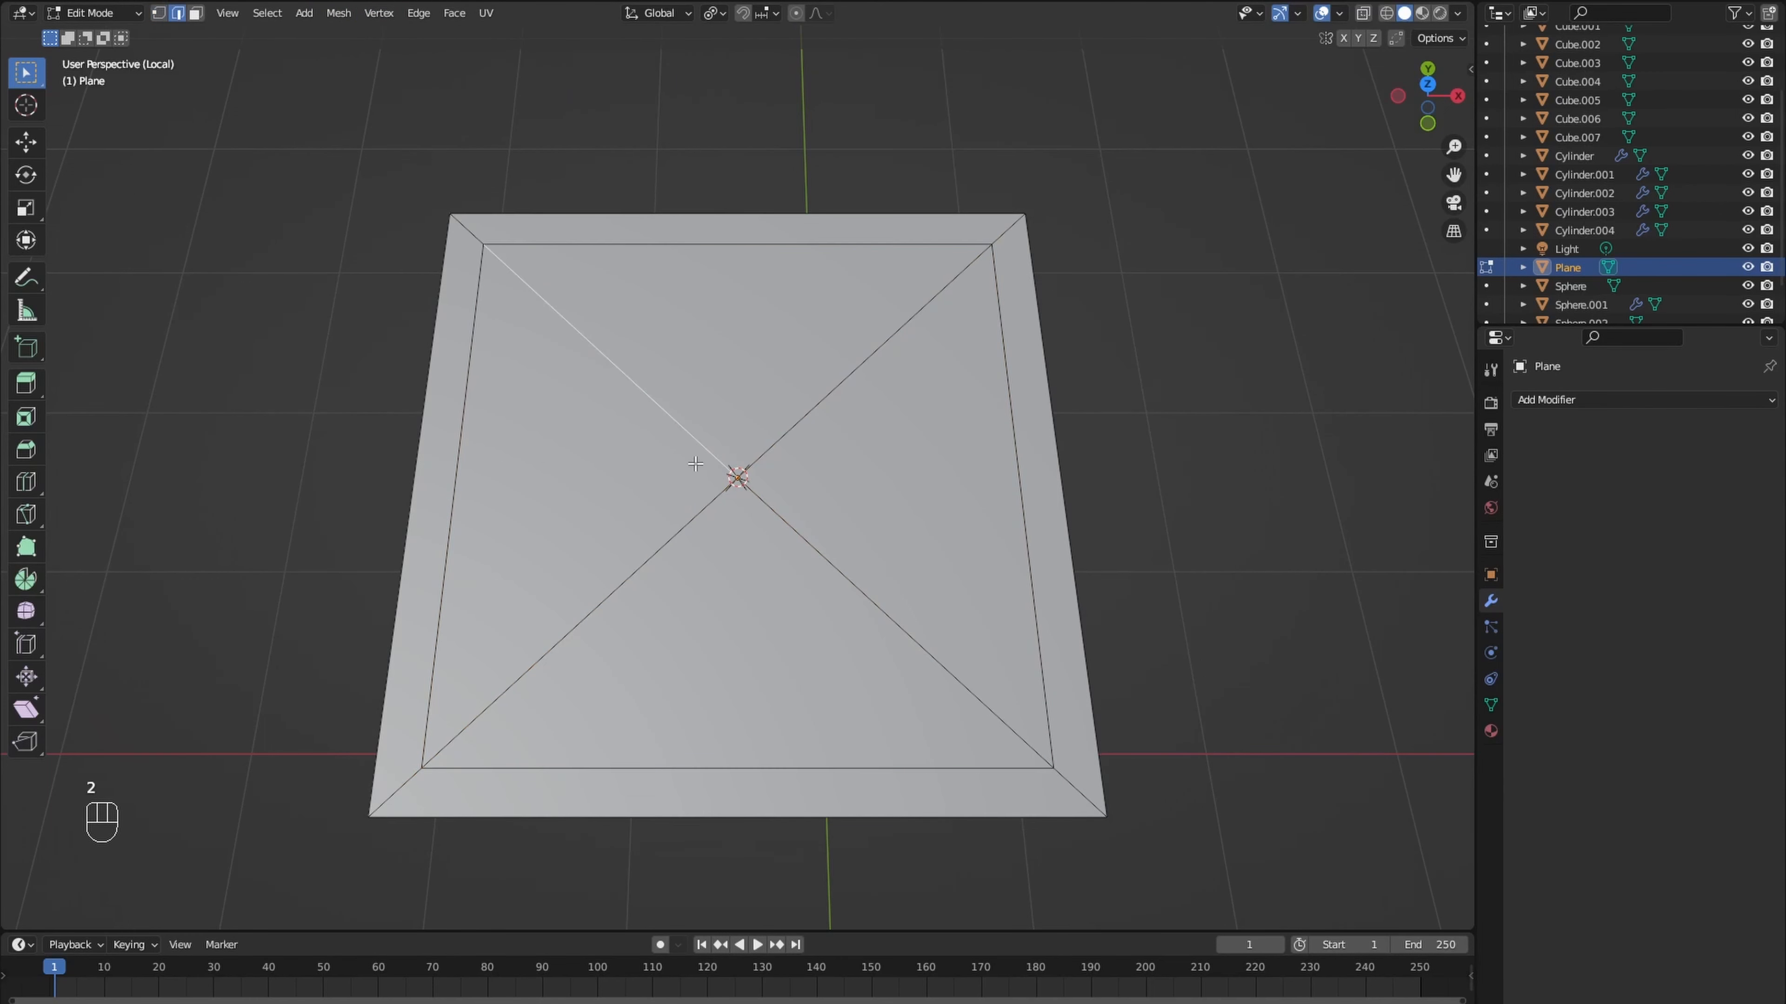
{"action": "left_click", "coordinate": [686, 524], "text": "shift"}
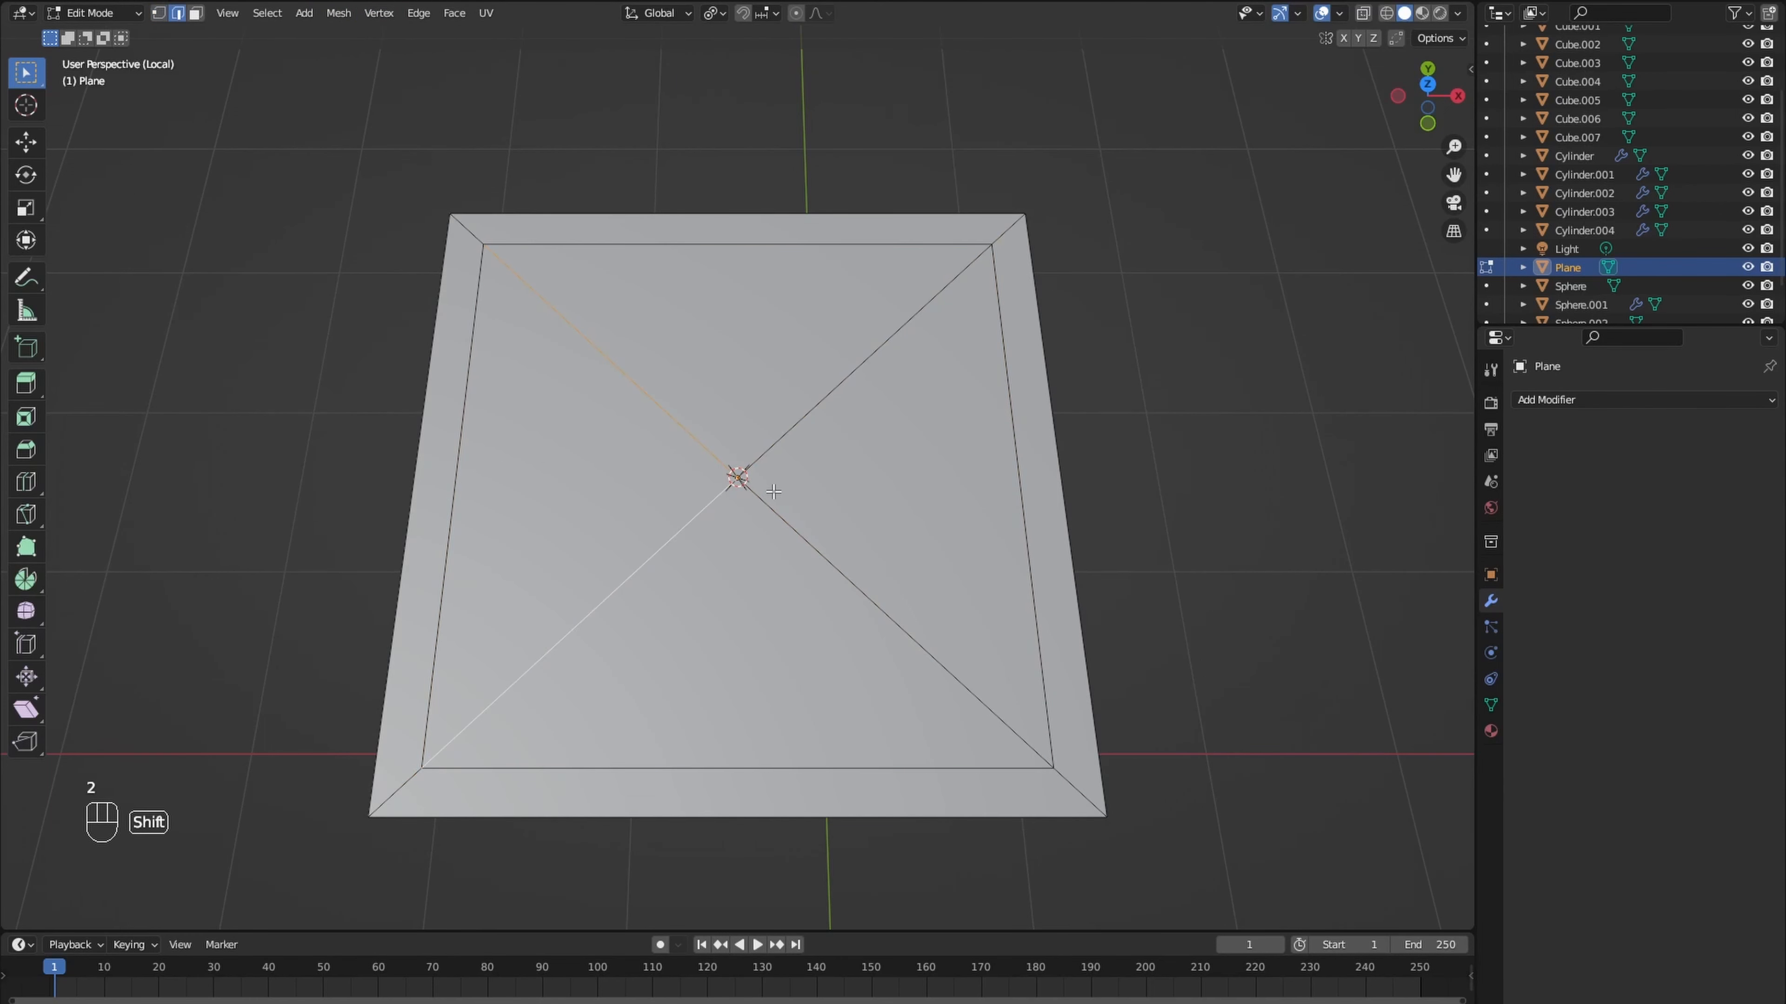
{"action": "left_click", "coordinate": [823, 464]}
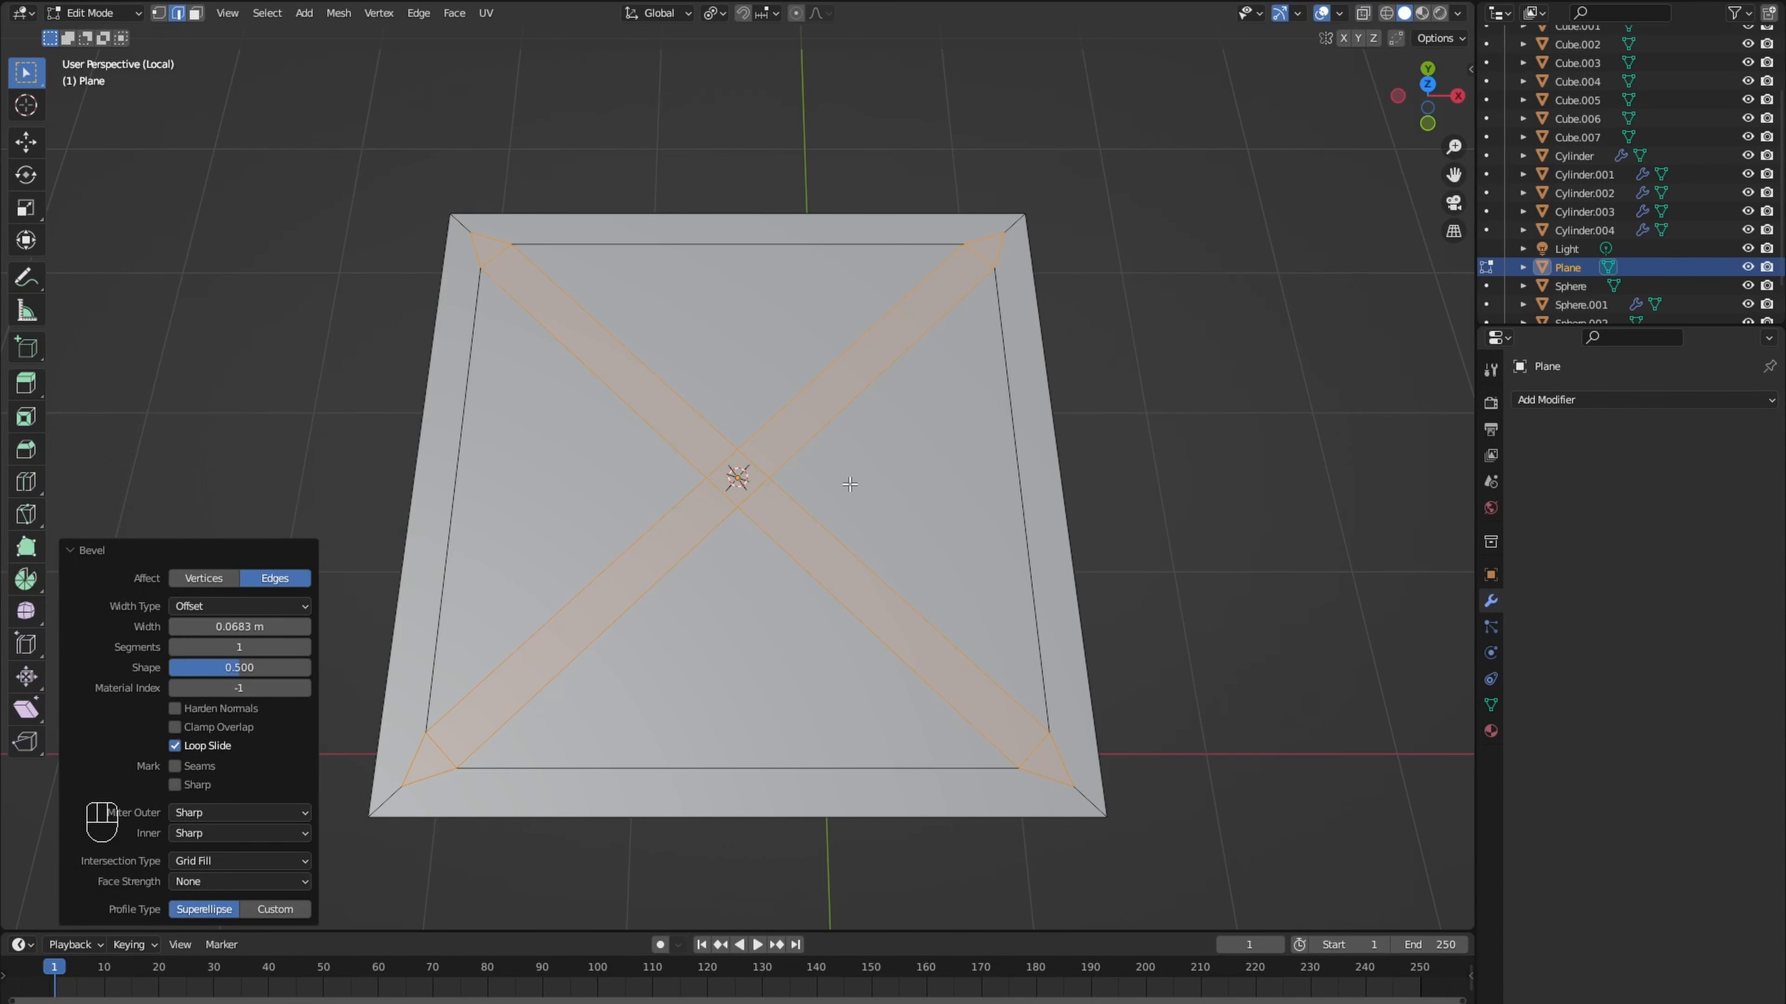
- Delete the four triangular faces between the diagonal braces, leaving an open frame
{"action": "left_click", "coordinate": [749, 644]}
{"action": "key", "text": "3"}
{"action": "left_click", "coordinate": [745, 640]}
{"action": "left_click", "coordinate": [582, 502], "text": "shift"}
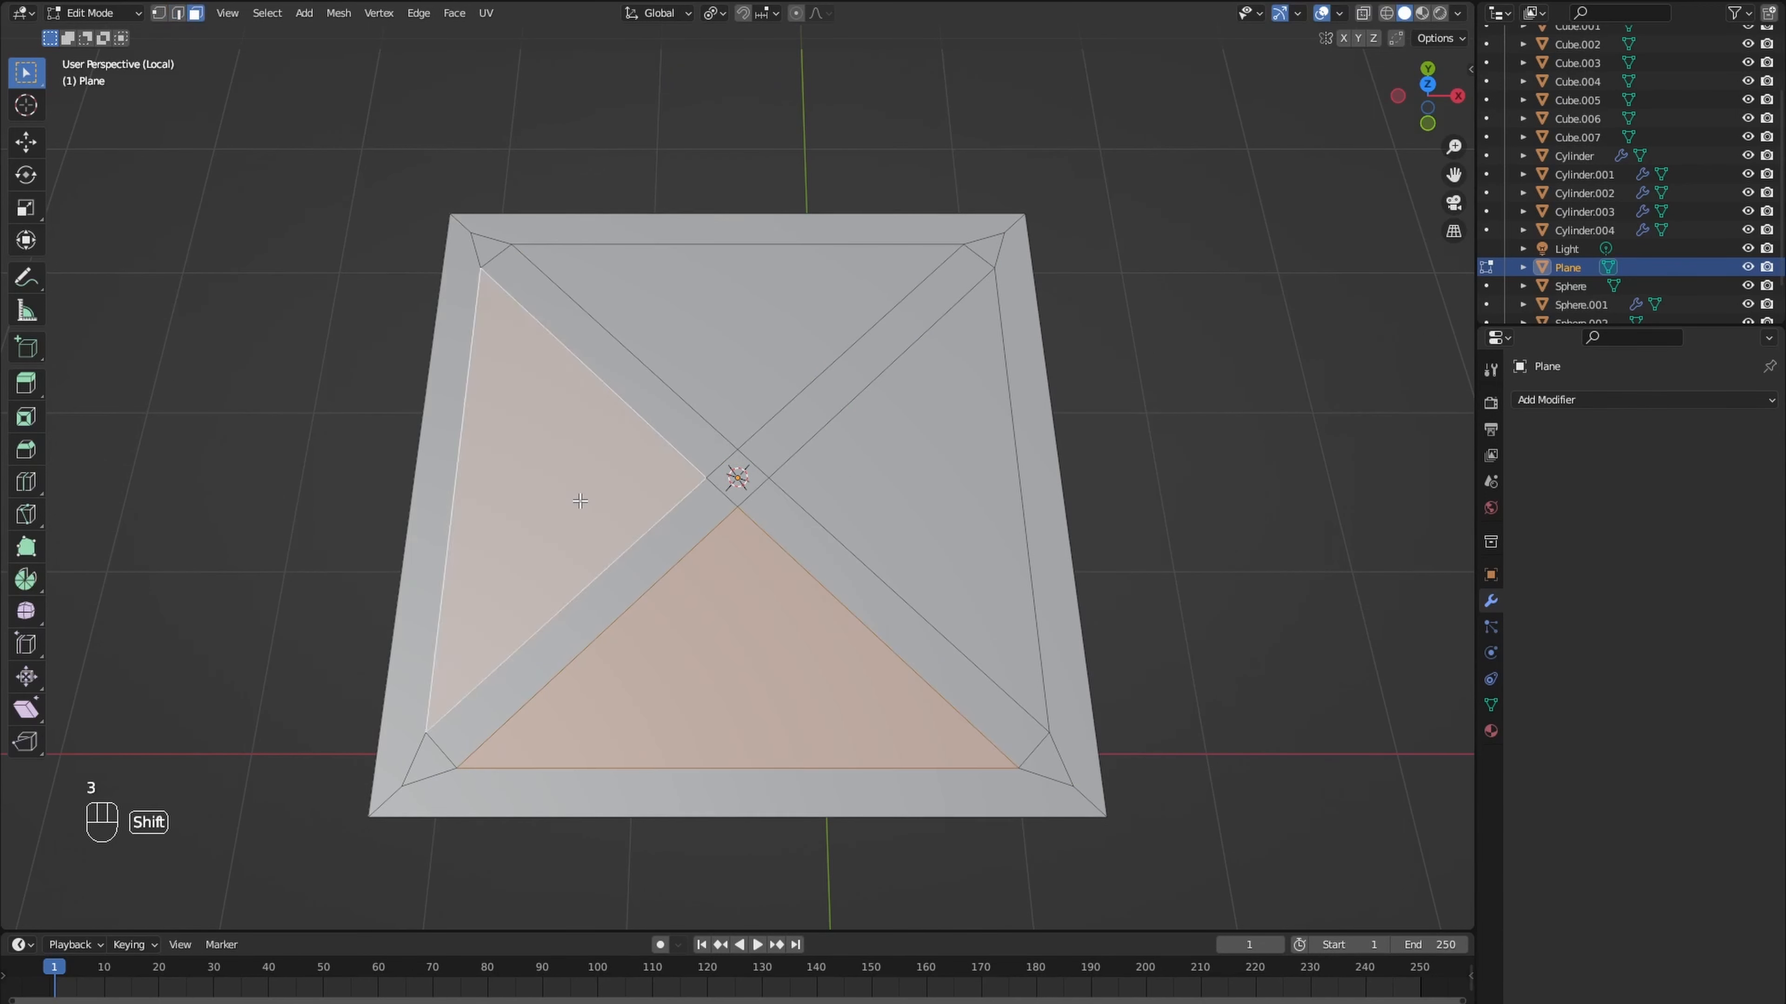
{"action": "left_click", "coordinate": [728, 352], "text": "shift"}
{"action": "left_click", "coordinate": [886, 492], "text": "shift"}
{"action": "key", "text": "x"}
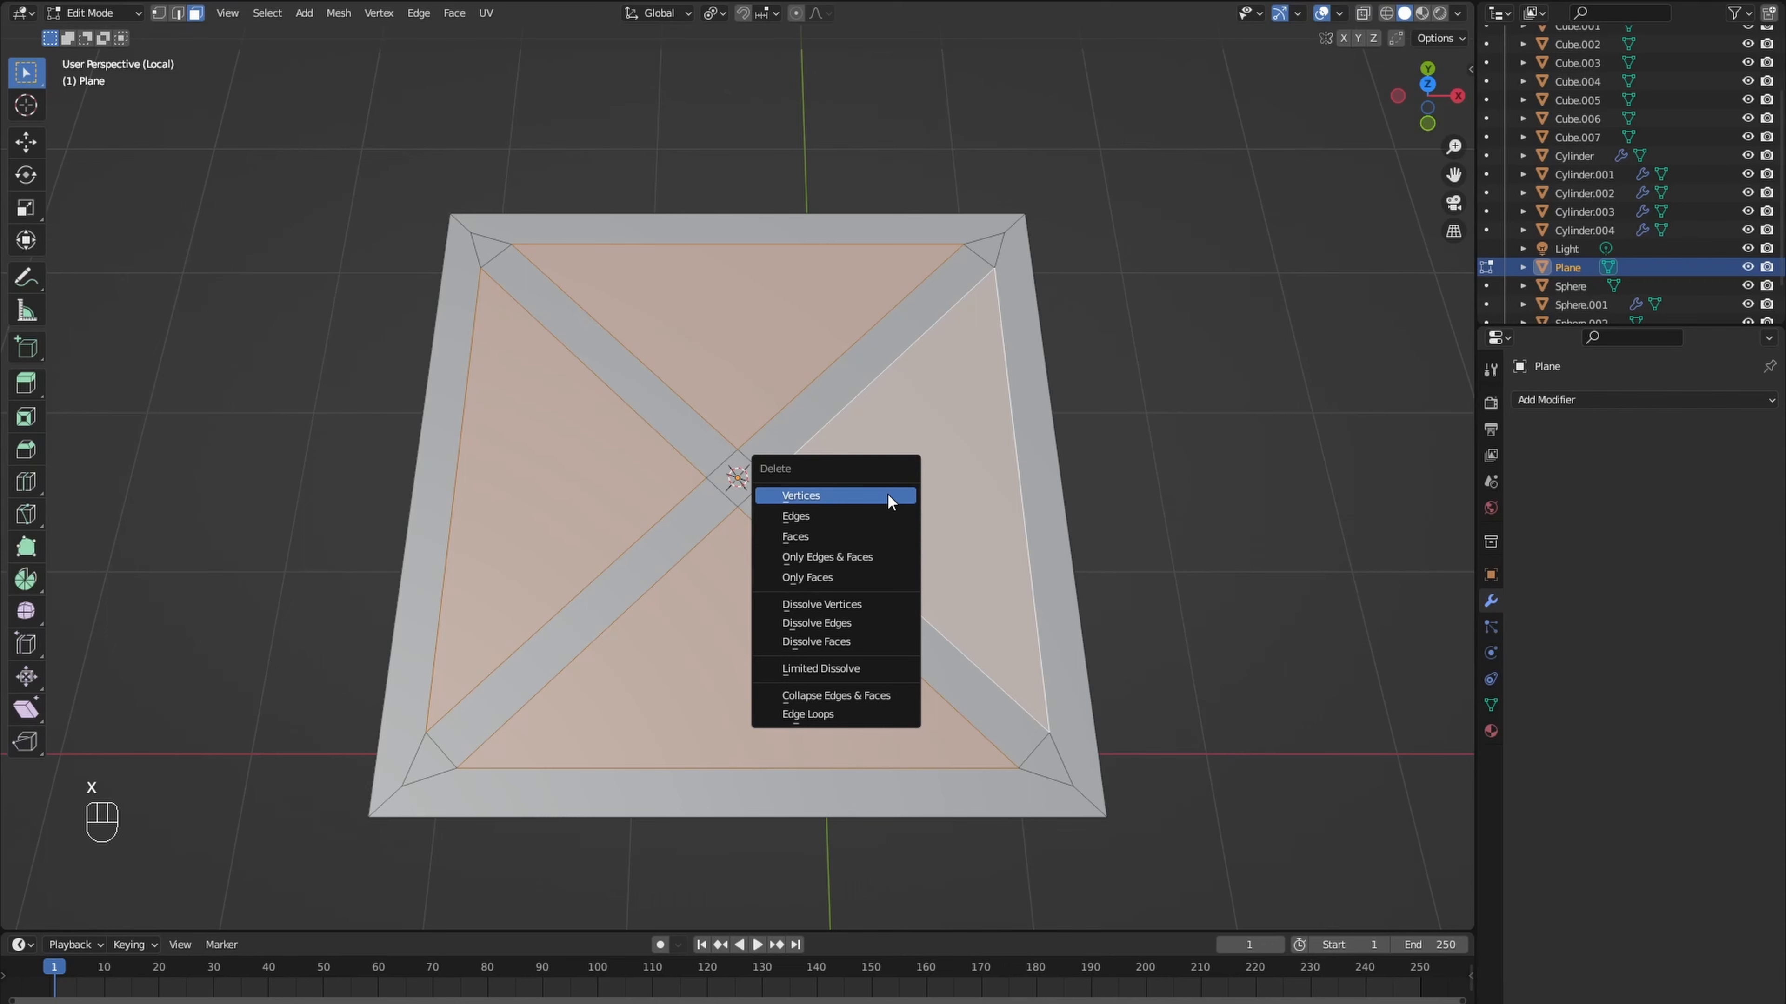
{"action": "left_click", "coordinate": [875, 536]}
- Extrude all faces of the braced frame upward about 0.12 m
{"action": "middle_click_drag", "start_coordinate": [885, 546], "coordinate": [907, 451]}
{"action": "key", "text": "a"}
{"action": "key", "text": "e"}
{"action": "left_click", "coordinate": [907, 450]}
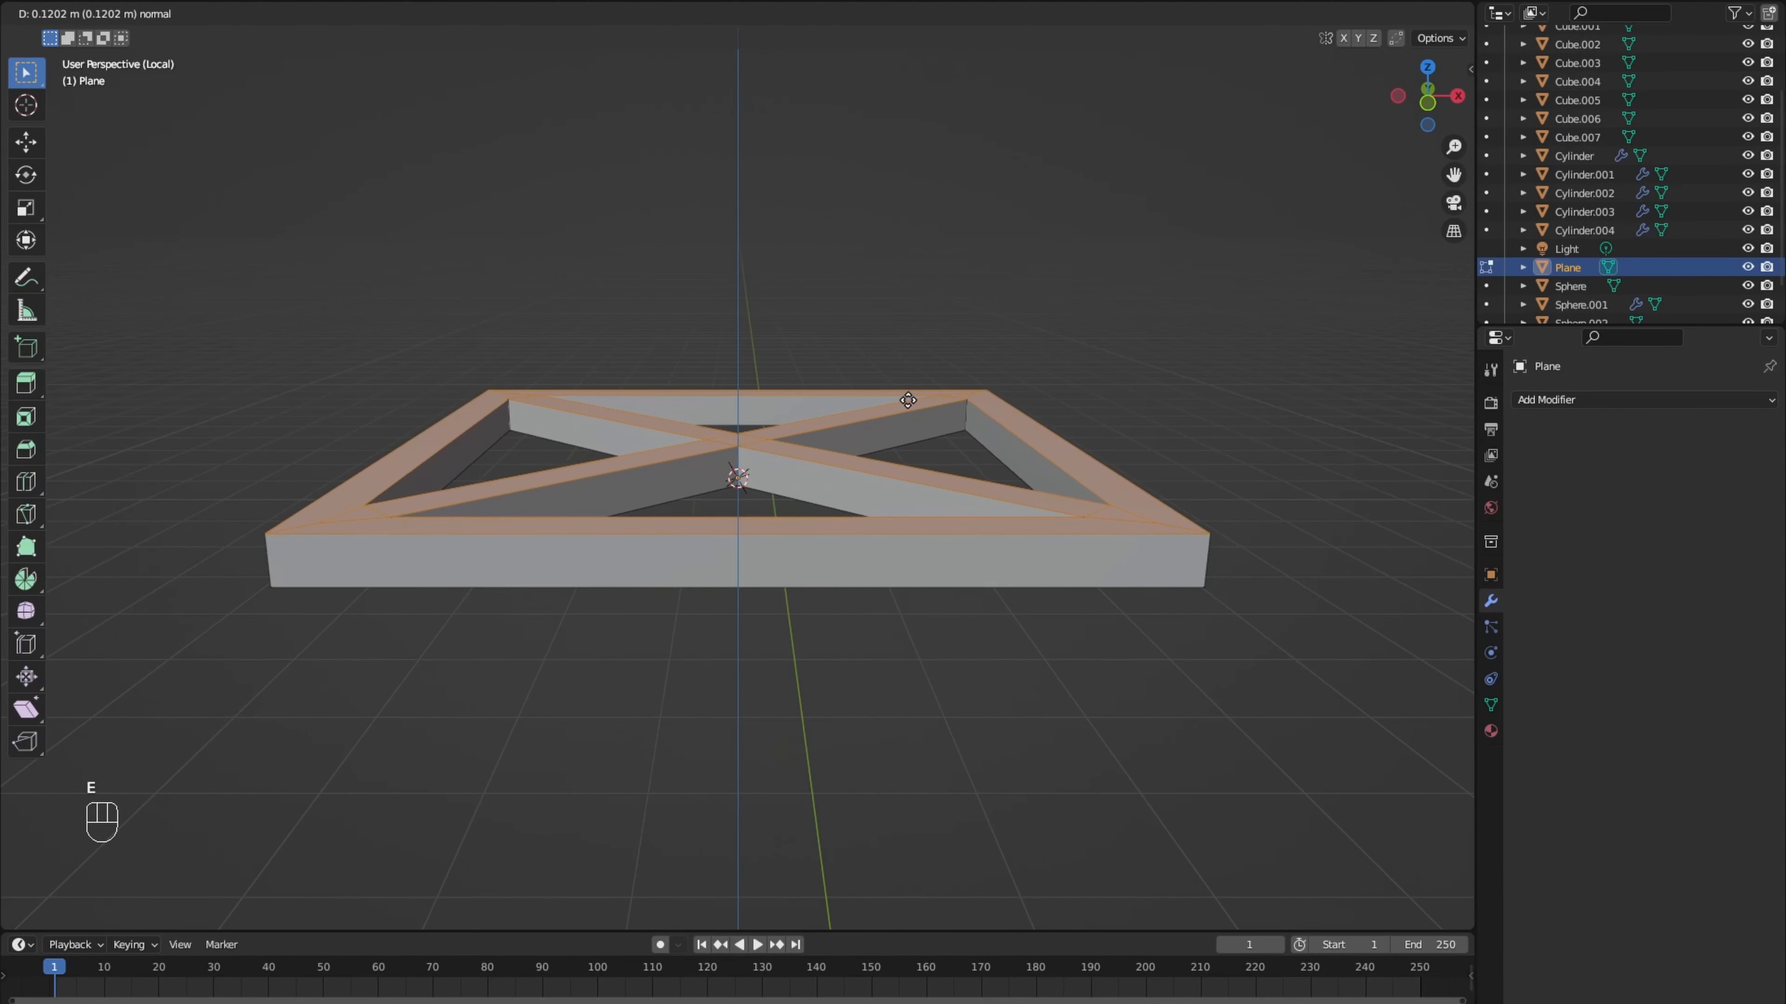
- Scale the braced frame to 0.312 and rotate it 90° about X so it stands upright
{"action": "key", "text": "s"}
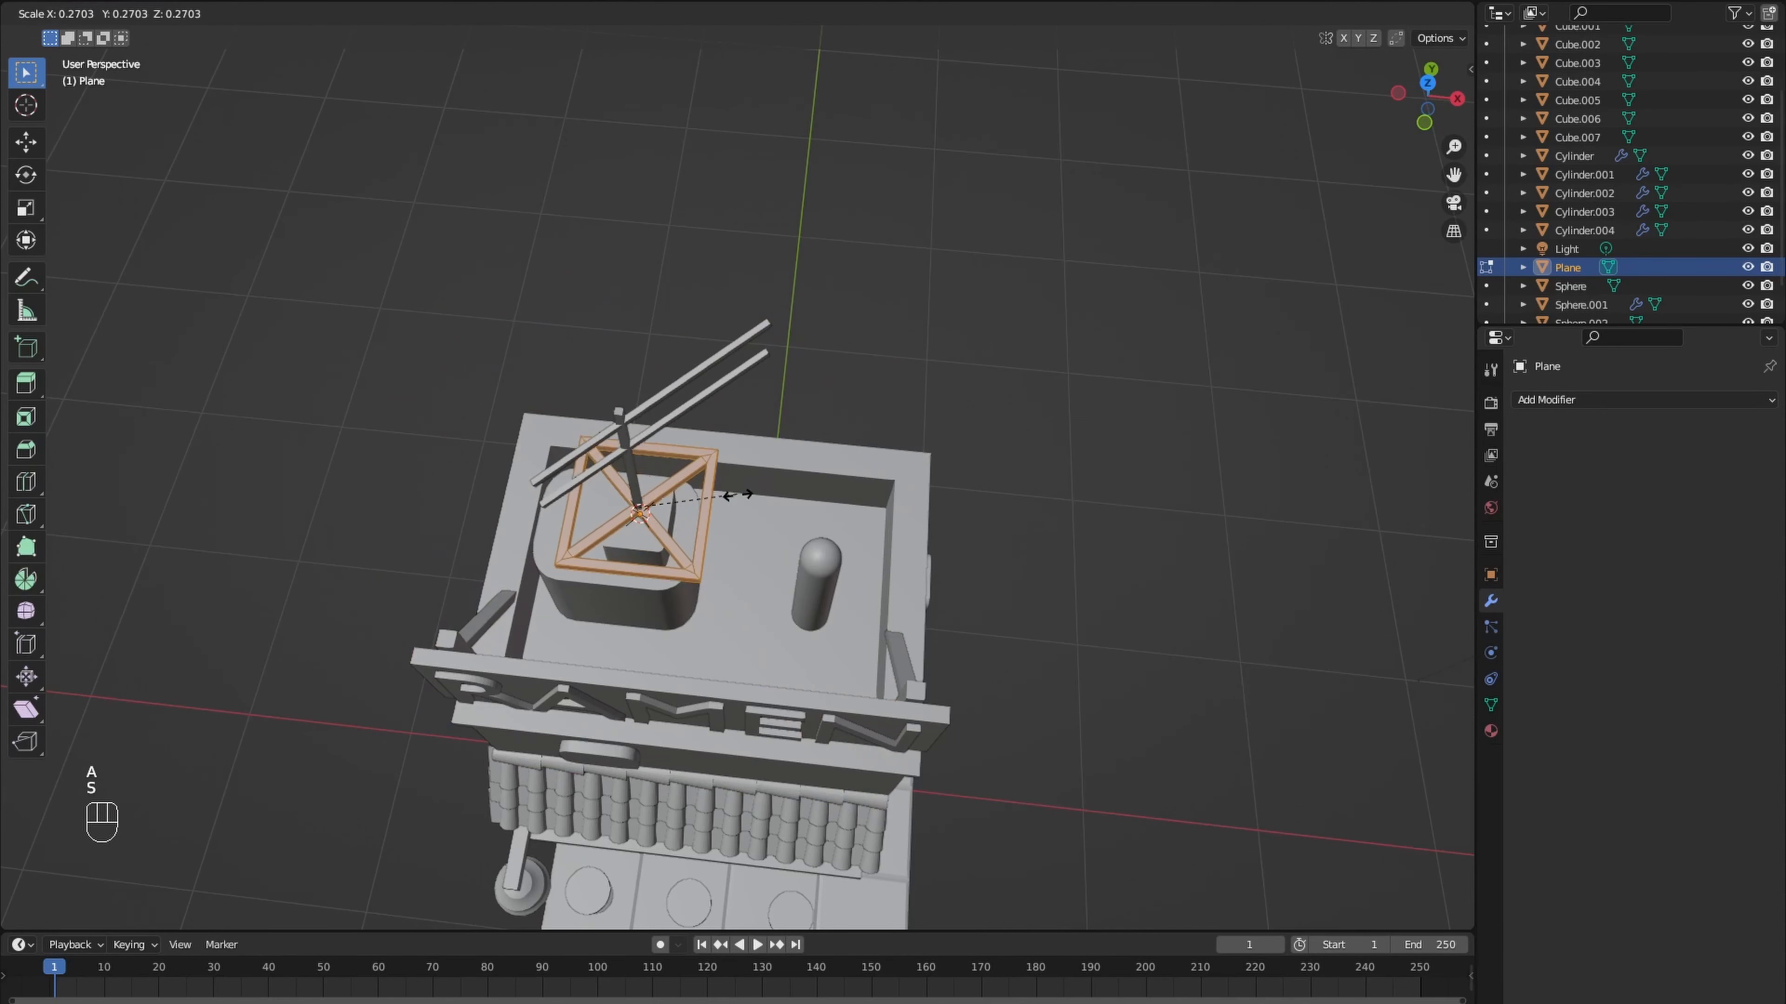
{"action": "left_click", "coordinate": [738, 495]}
{"action": "middle_click_drag", "start_coordinate": [738, 495], "coordinate": [665, 450]}
{"action": "type", "text": "rx90"}
{"action": "key", "text": "Return"}
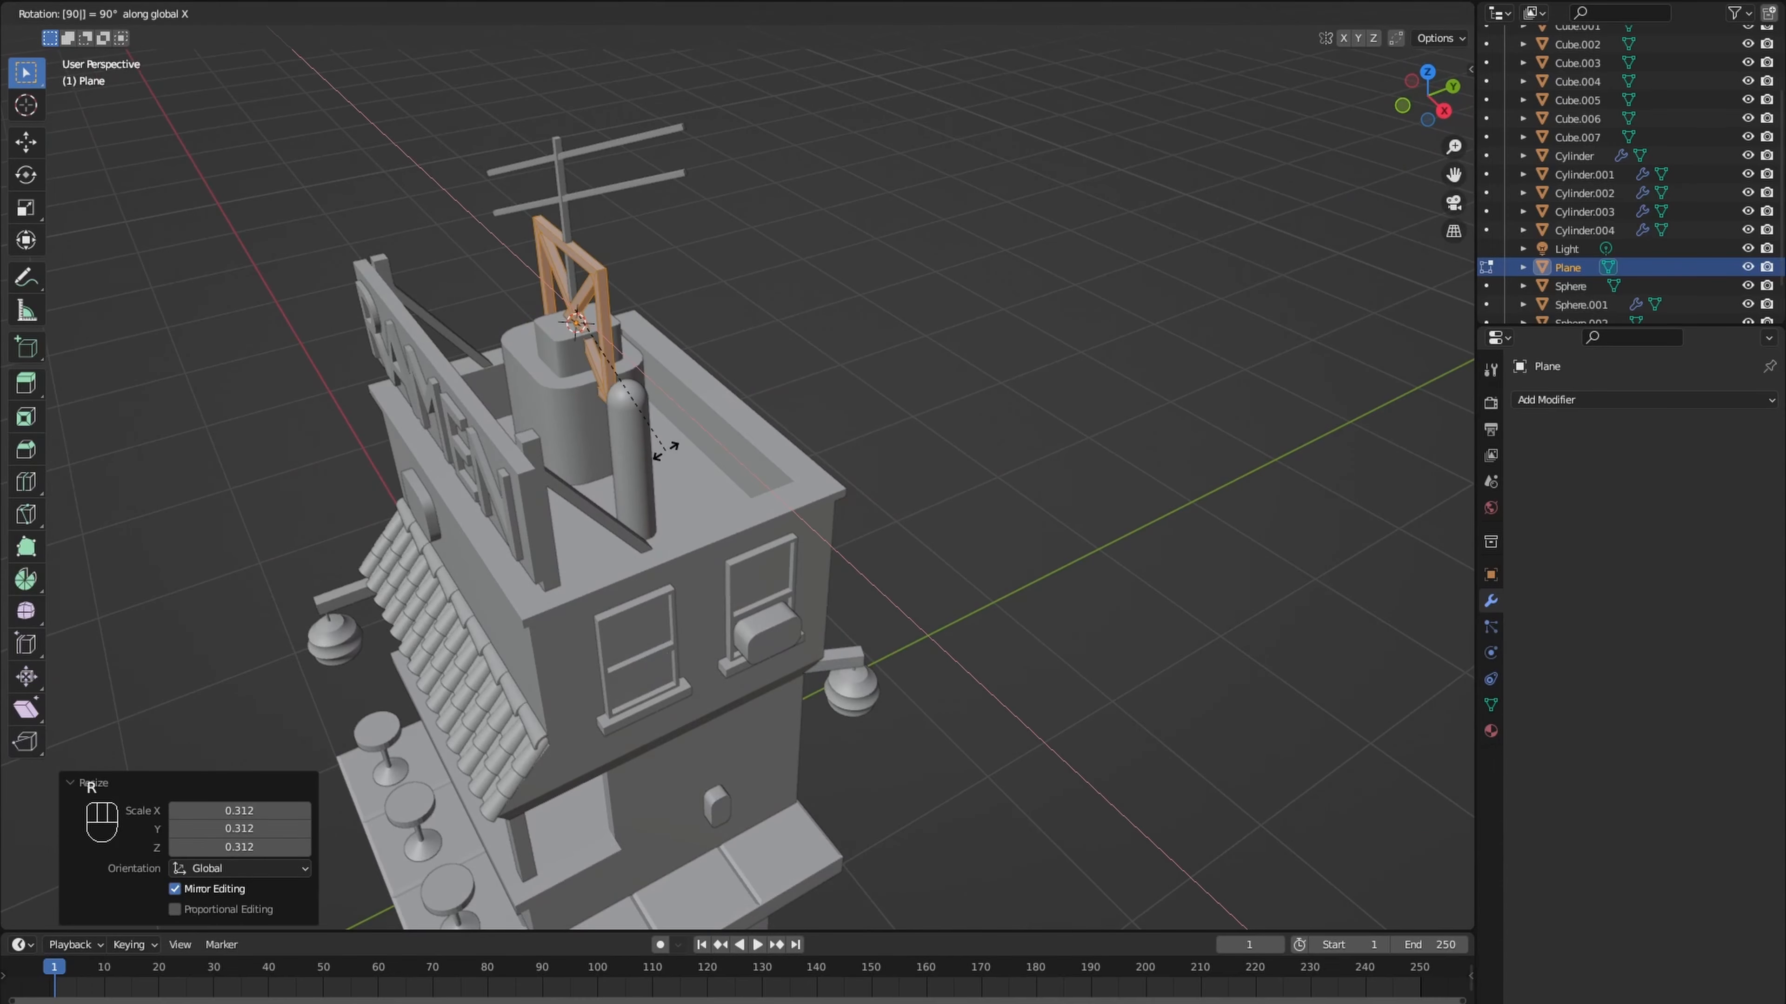
- Move the upright braced frame to the rear of the roof and raise it about 0.05 m along Z
{"action": "key", "text": "KP_7"}
{"action": "key", "text": "g"}
{"action": "left_click", "coordinate": [883, 531]}
{"action": "middle_click_drag", "start_coordinate": [883, 530], "coordinate": [787, 468]}
{"action": "key", "text": "g"}
{"action": "key", "text": "z"}
{"action": "left_click", "coordinate": [788, 549]}
{"action": "middle_click_drag", "start_coordinate": [787, 549], "coordinate": [731, 542]}
- Add a Bezier curve at the 3D cursor placed on the lower side wall, and rotate it 90° about Y
{"action": "middle_click_drag", "start_coordinate": [738, 788], "coordinate": [706, 493], "text": "shift"}
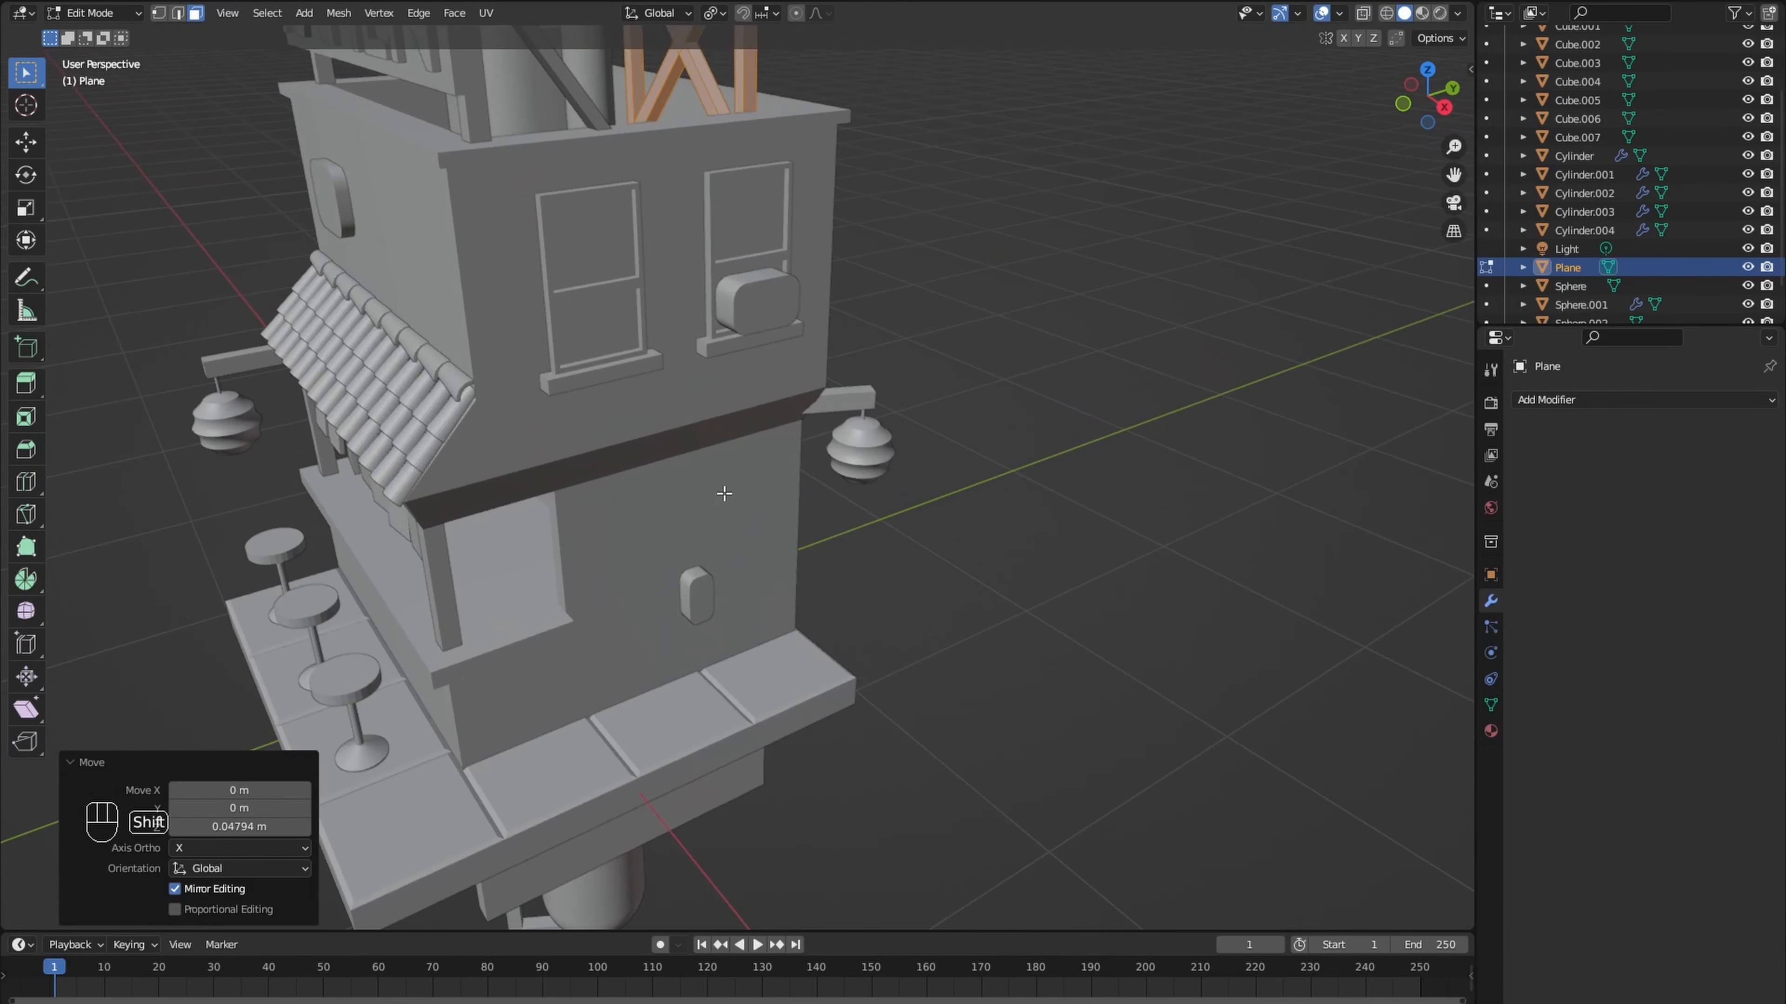
{"action": "right_click", "coordinate": [722, 495], "text": "shift"}
{"action": "key", "text": "Tab"}
{"action": "key", "text": "shift+a"}
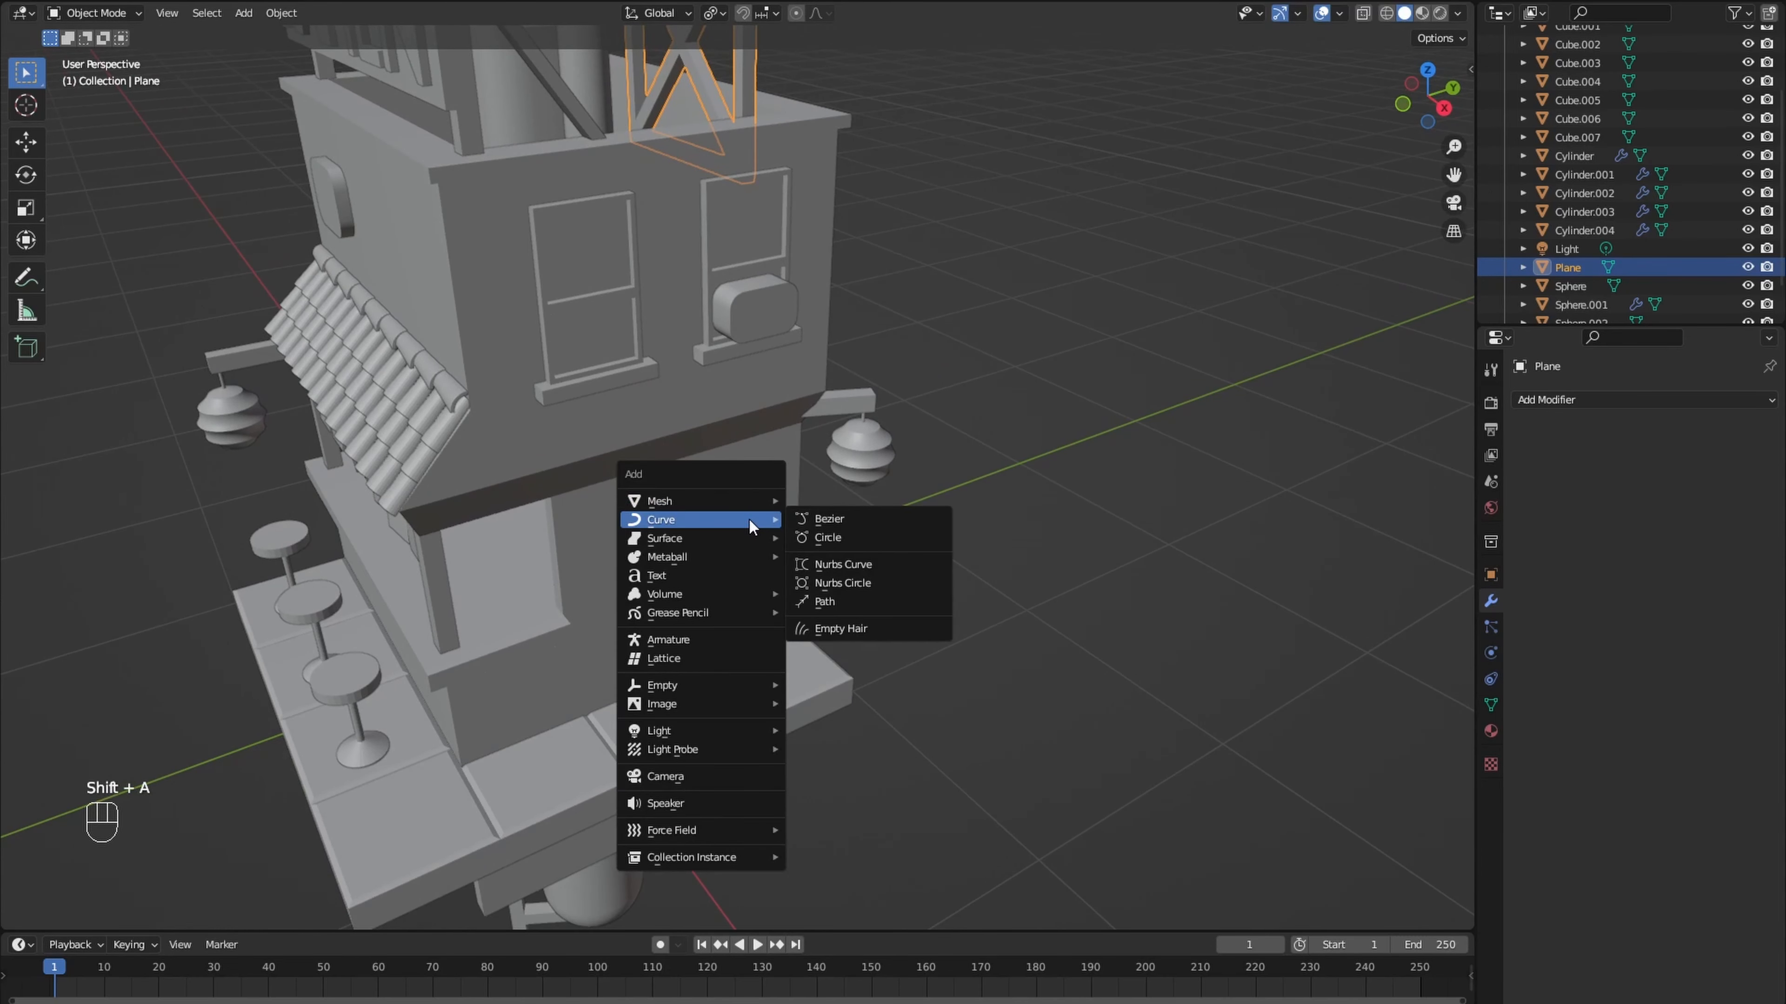
{"action": "left_click", "coordinate": [801, 519]}
{"action": "middle_click_drag", "start_coordinate": [801, 519], "coordinate": [879, 480]}
{"action": "type", "text": "ry90"}
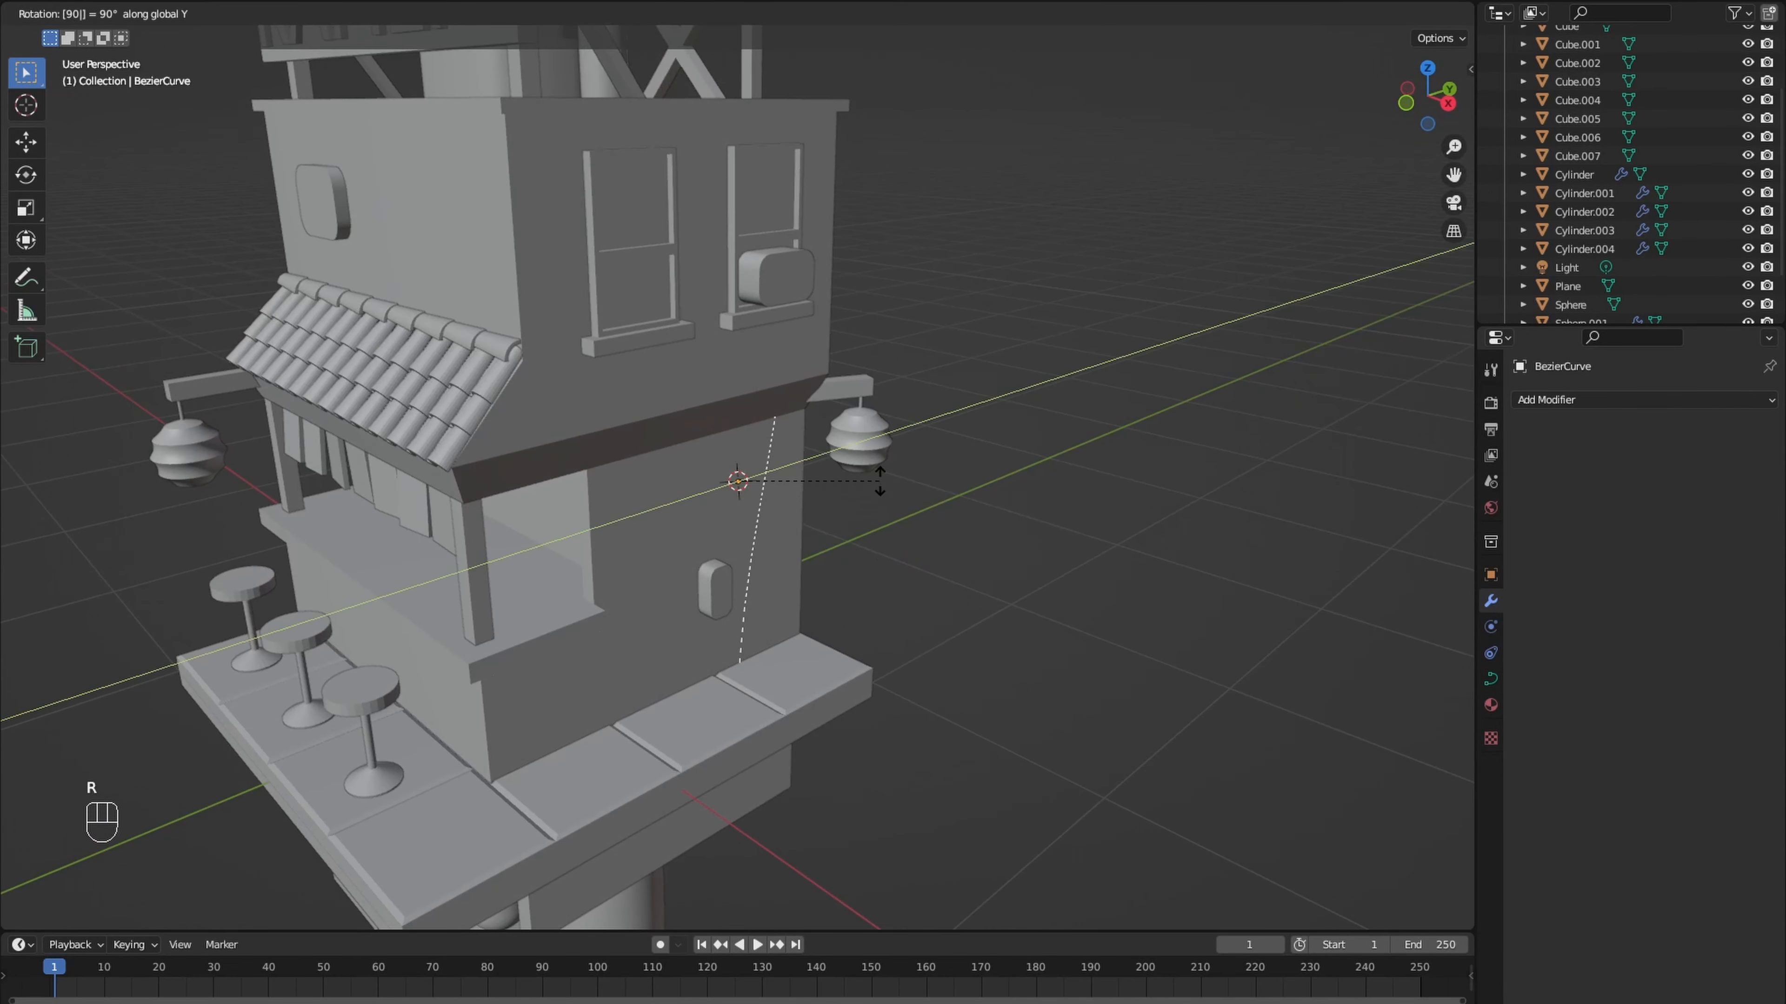
{"action": "key", "text": "Return"}
- Scale the curve's selected control point to 0.728 and set the spline type to Poly
{"action": "key", "text": "KP_3"}
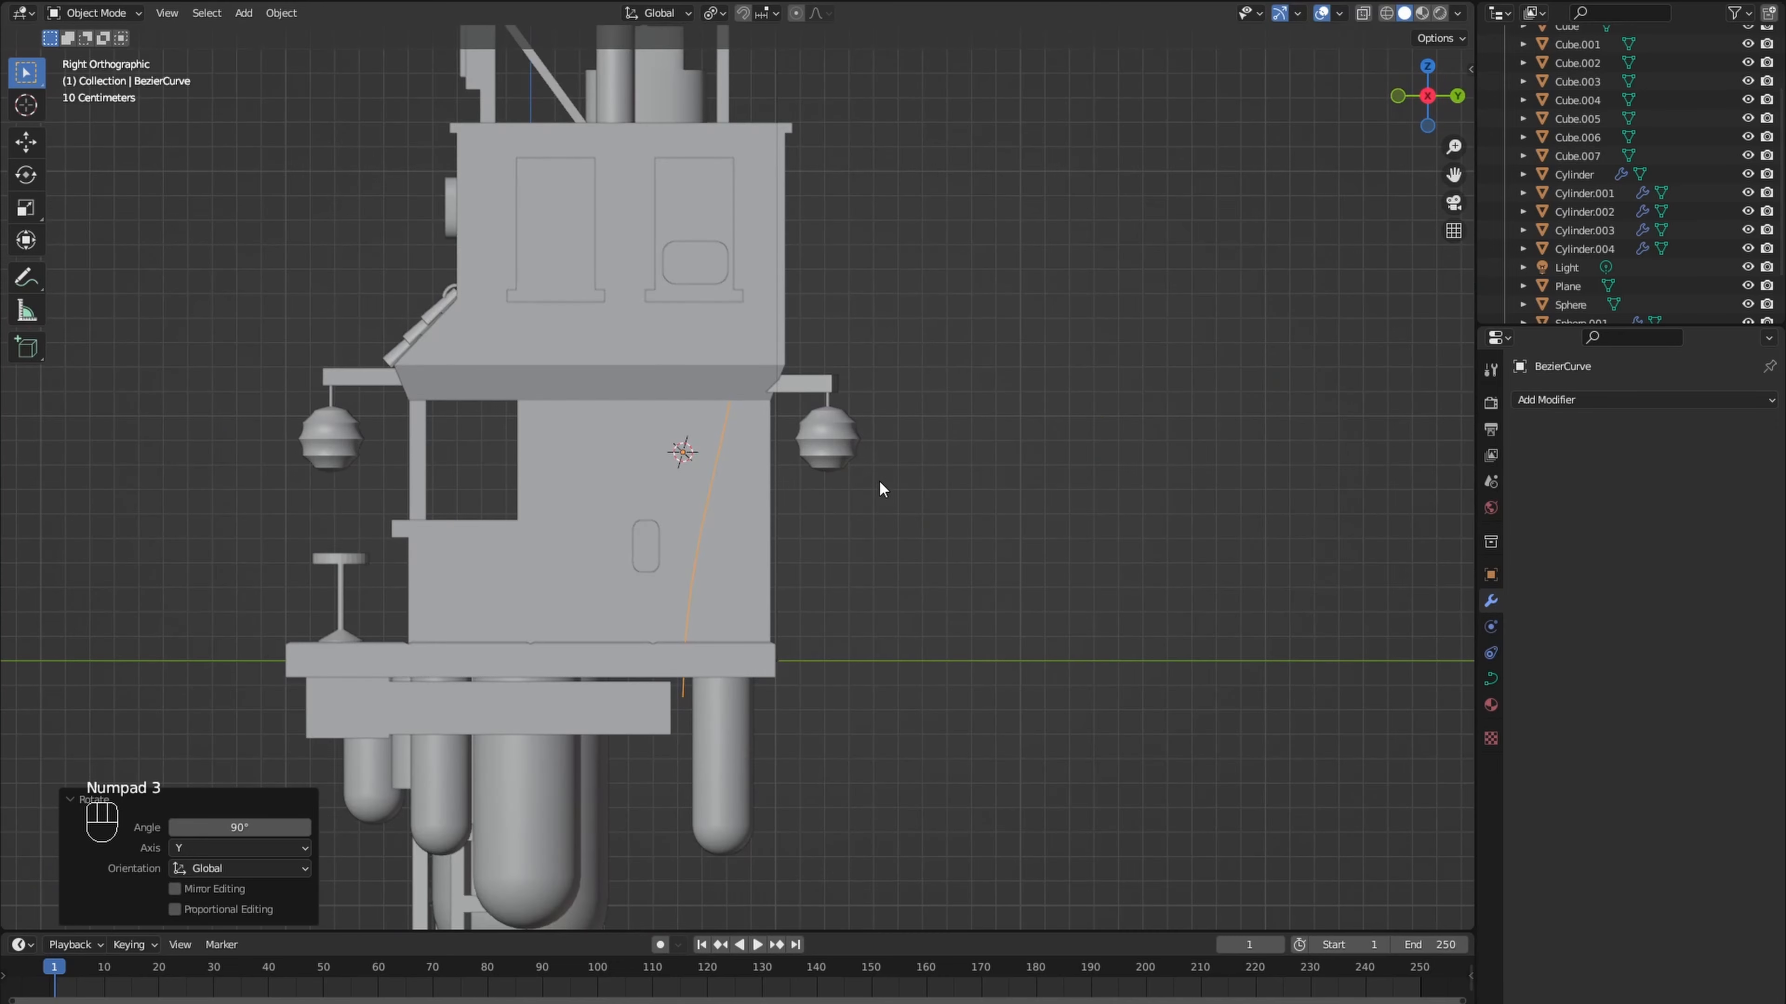
{"action": "key", "text": "Tab"}
{"action": "key", "text": "s"}
{"action": "left_click", "coordinate": [703, 508]}
{"action": "right_click", "coordinate": [692, 511]}
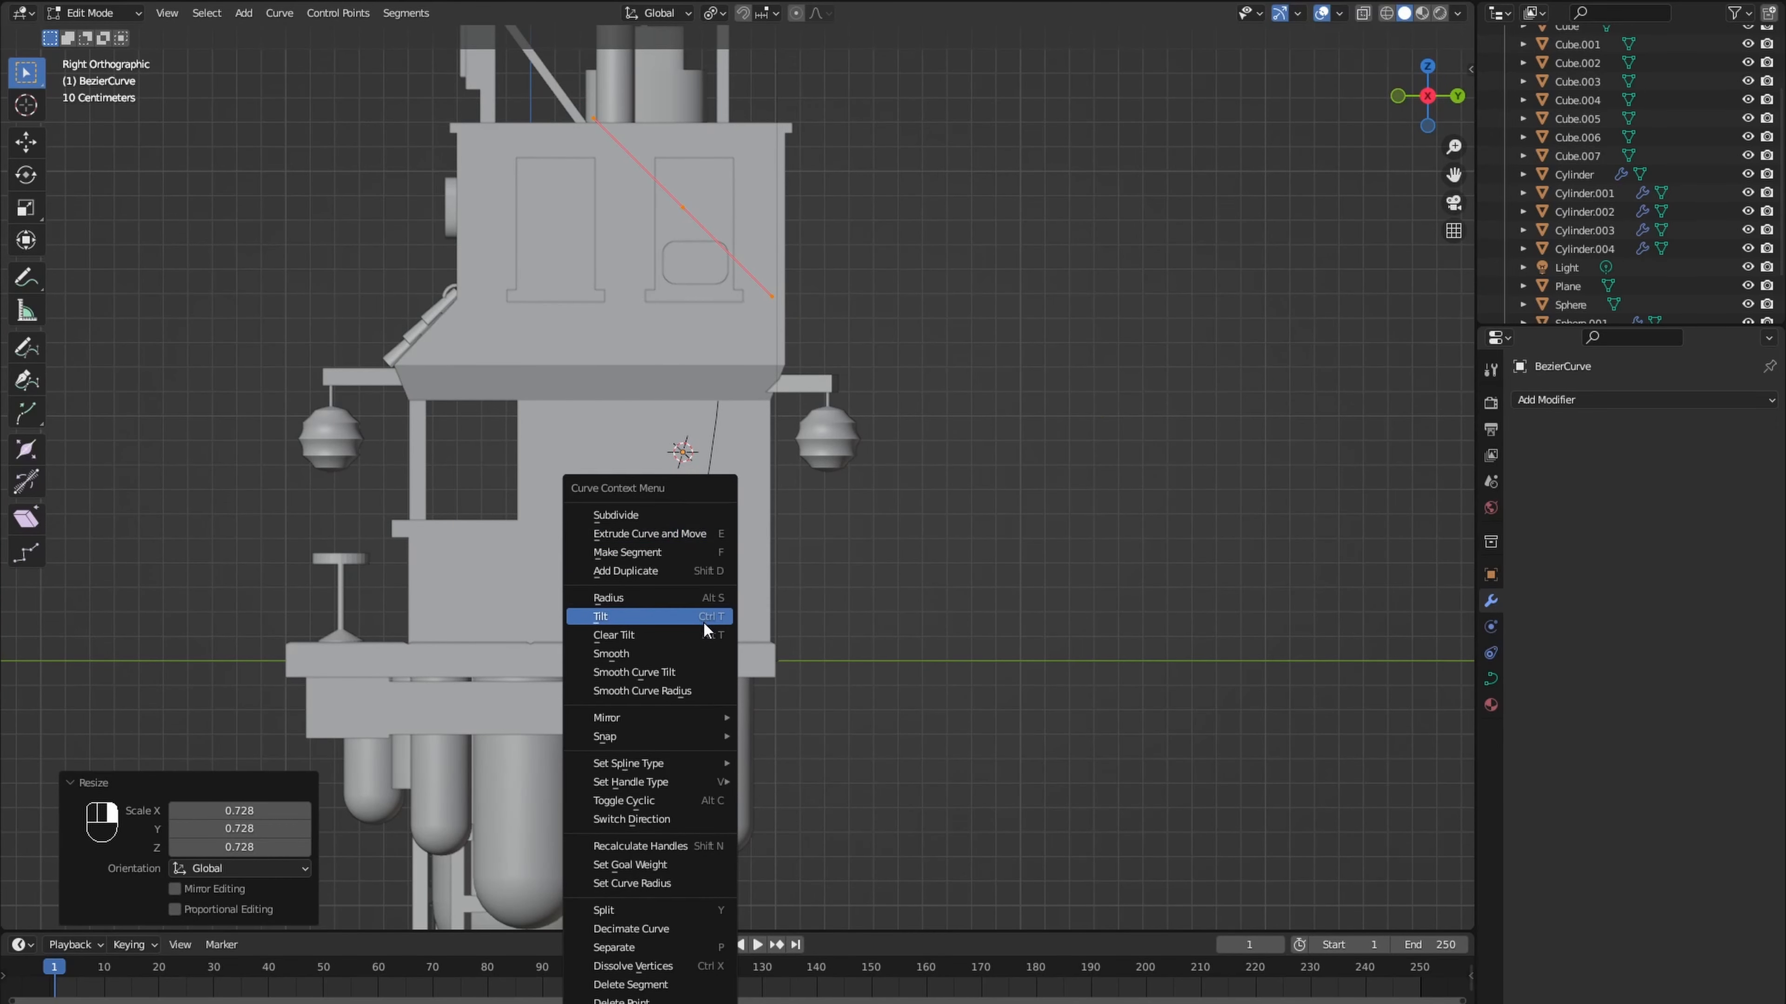
{"action": "left_click", "coordinate": [809, 764]}
- Move the curve's upper point to the bottom of the rounded window box and its lower point up just beneath it
{"action": "scroll", "coordinate": [705, 663], "scroll_direction": "up", "scroll_amount": 3, "text": "shift"}
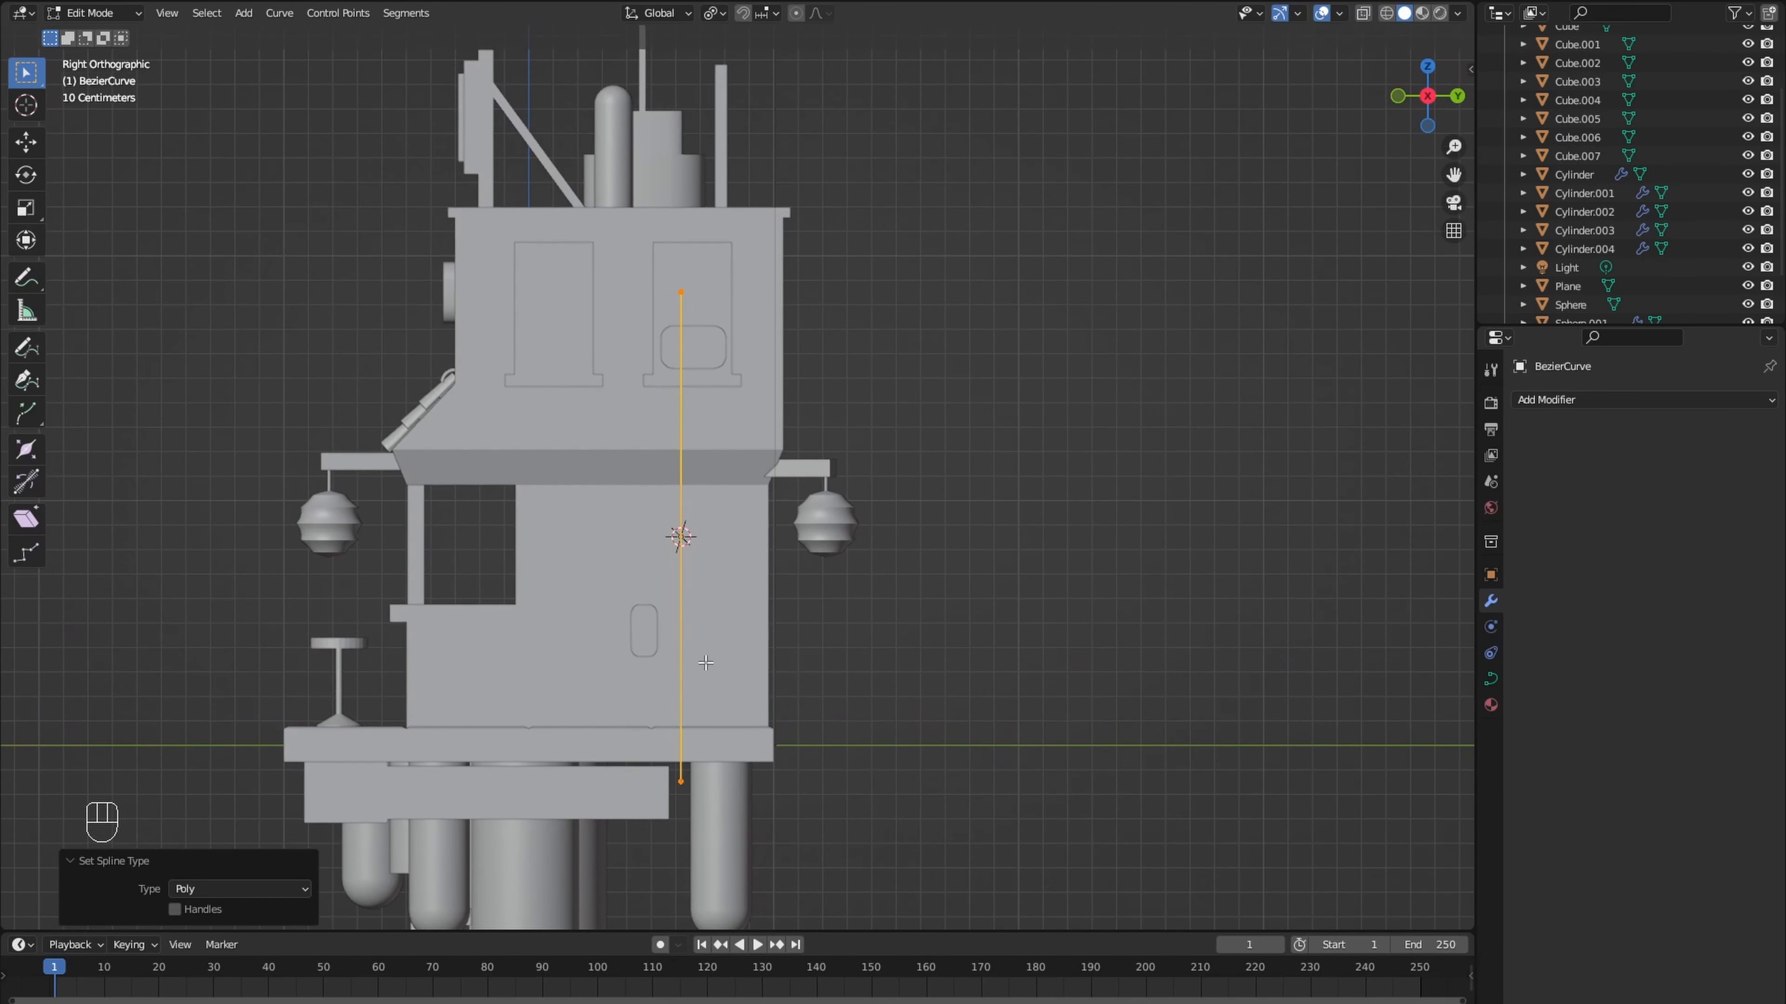
{"action": "left_click", "coordinate": [681, 785]}
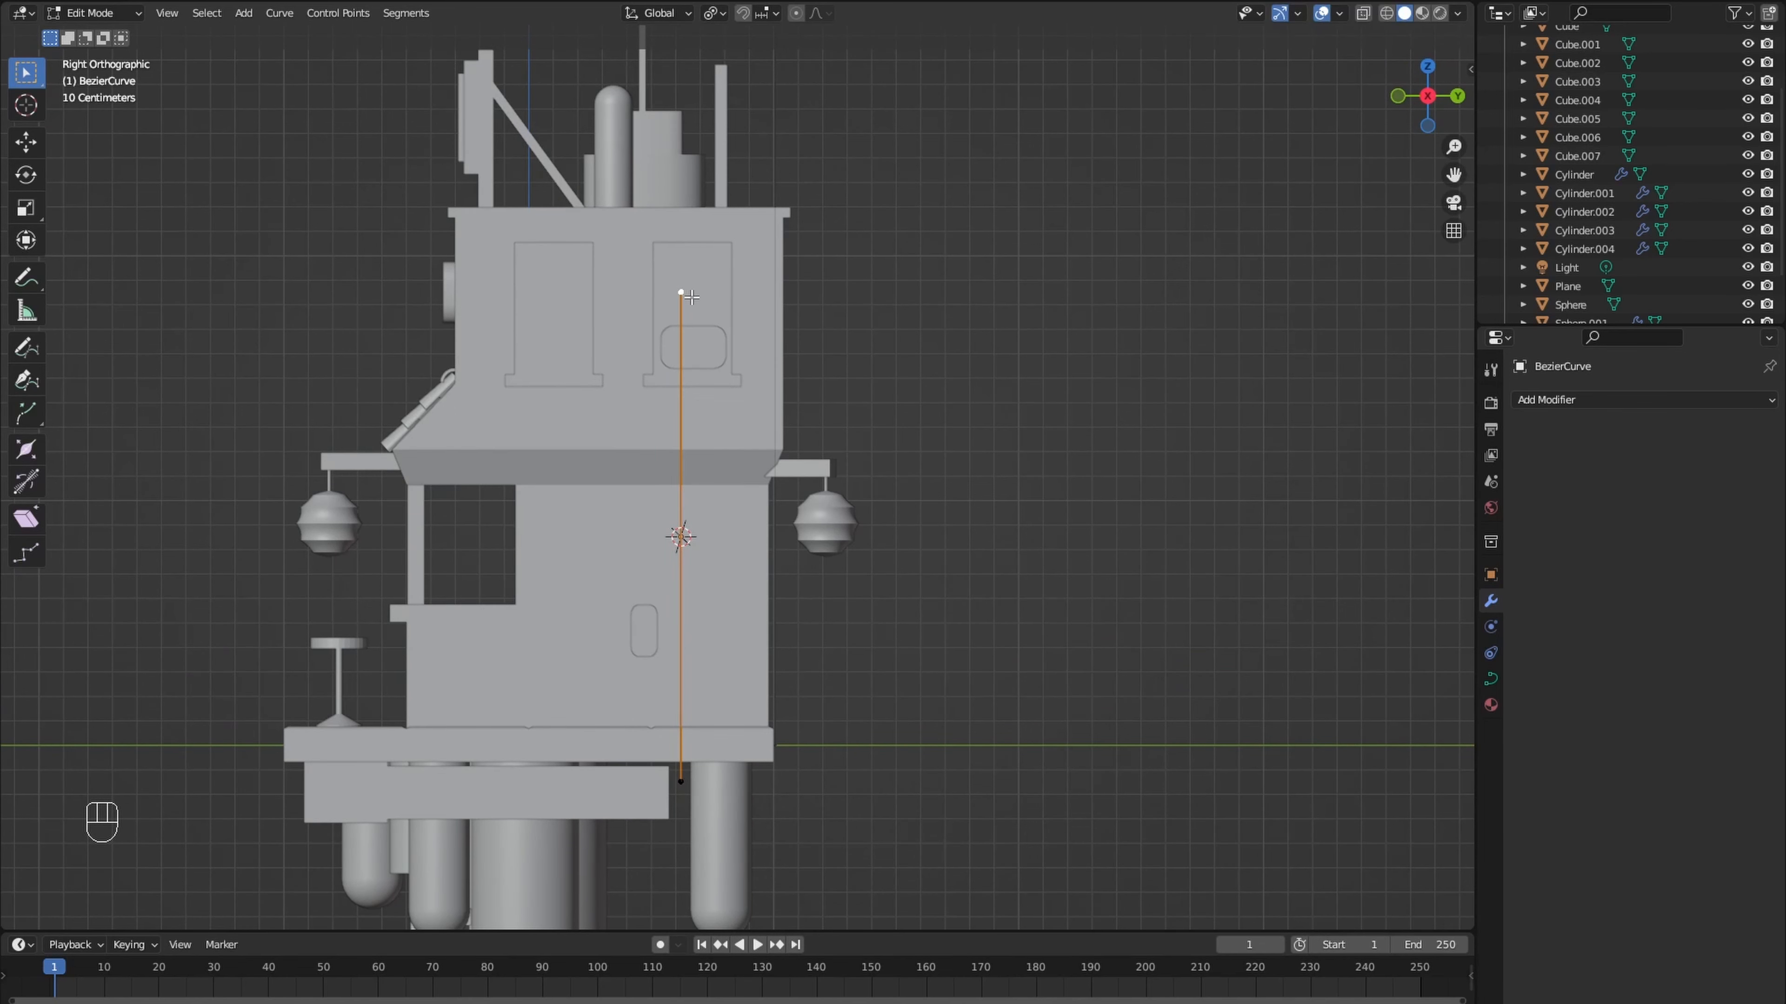
{"action": "key", "text": "g"}
{"action": "left_click", "coordinate": [679, 373]}
{"action": "left_click", "coordinate": [680, 781]}
{"action": "key", "text": "g"}
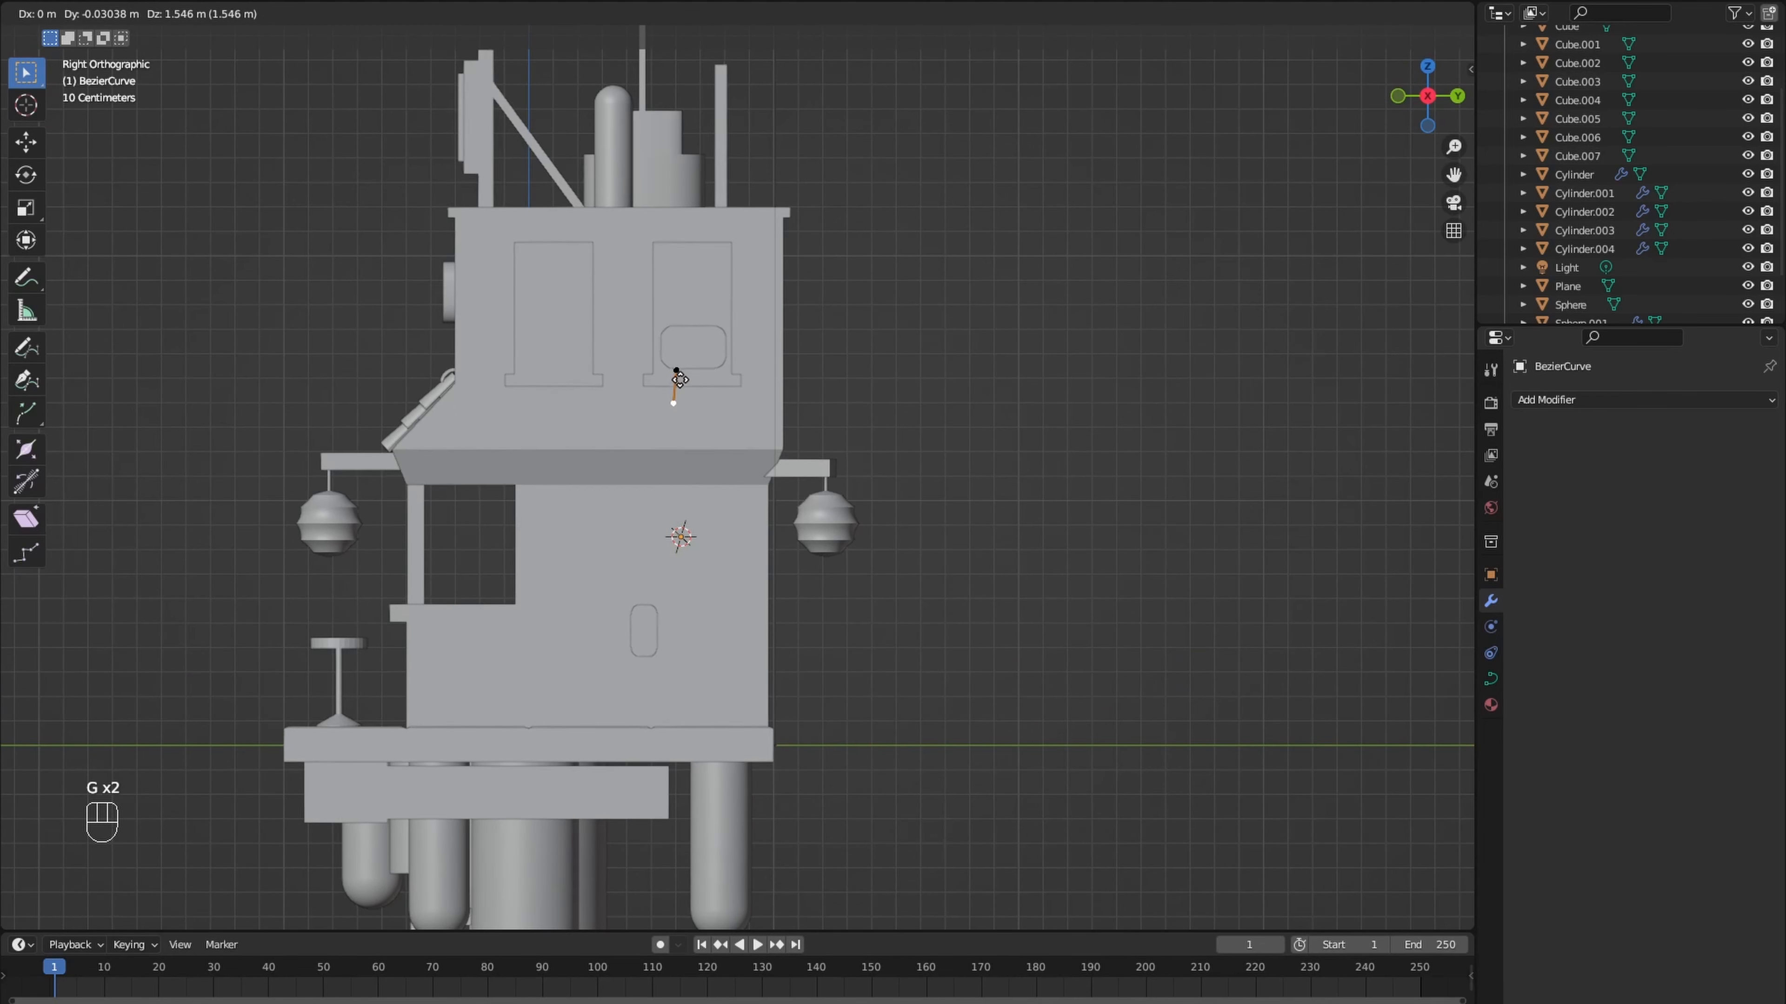
{"action": "left_click", "coordinate": [682, 371]}
- Extrude the curve's lower point about 0.23 m down along Z, and shift the two lower points about -0.08 m along Y
{"action": "scroll", "coordinate": [679, 378], "scroll_direction": "up", "scroll_amount": 3}
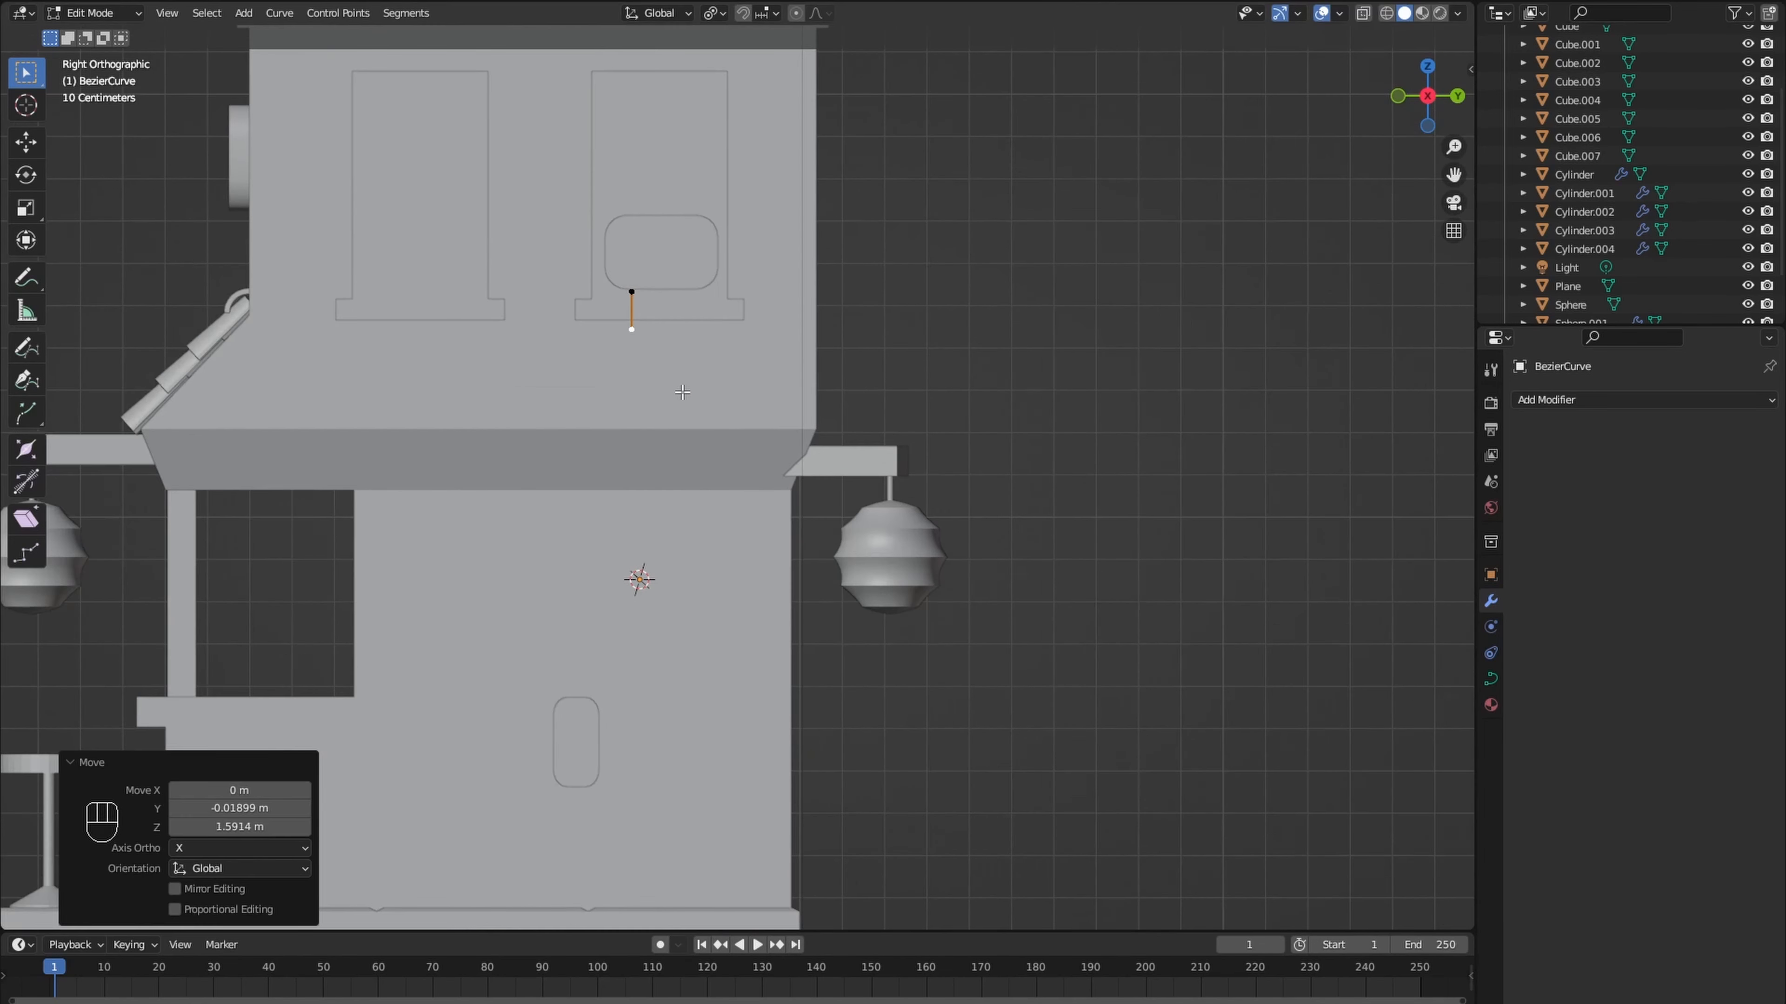
{"action": "key", "text": "e"}
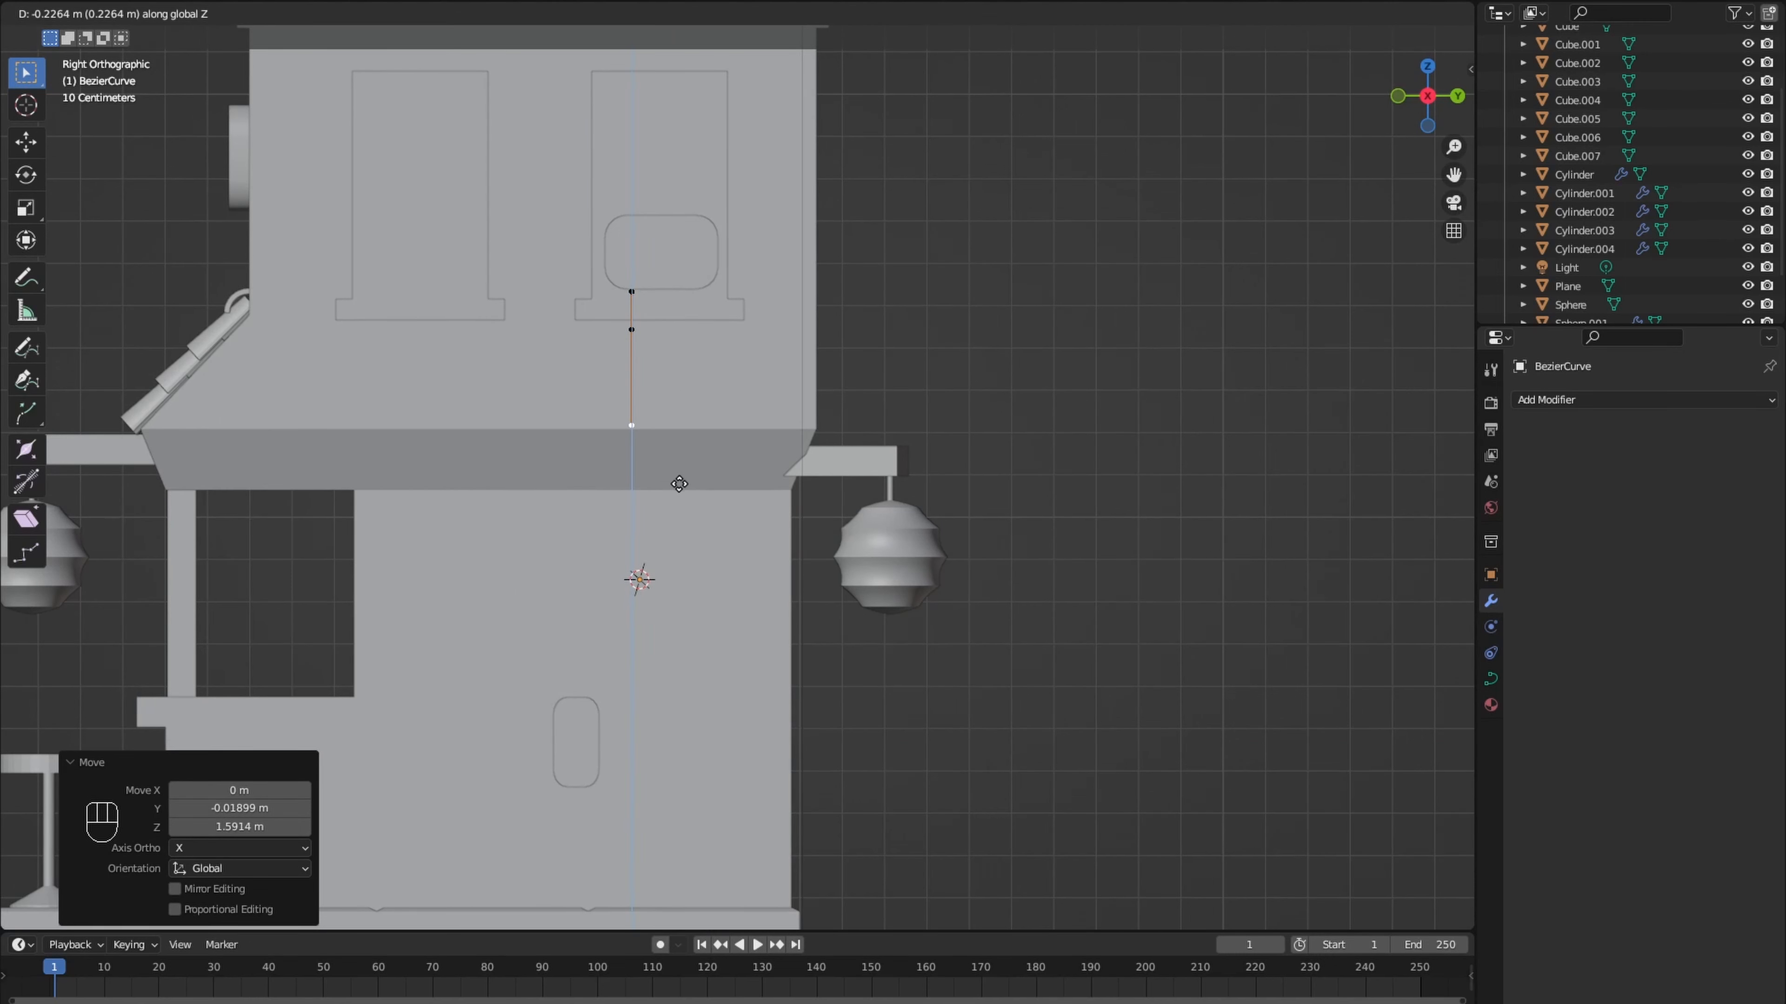
{"action": "left_click", "coordinate": [679, 484]}
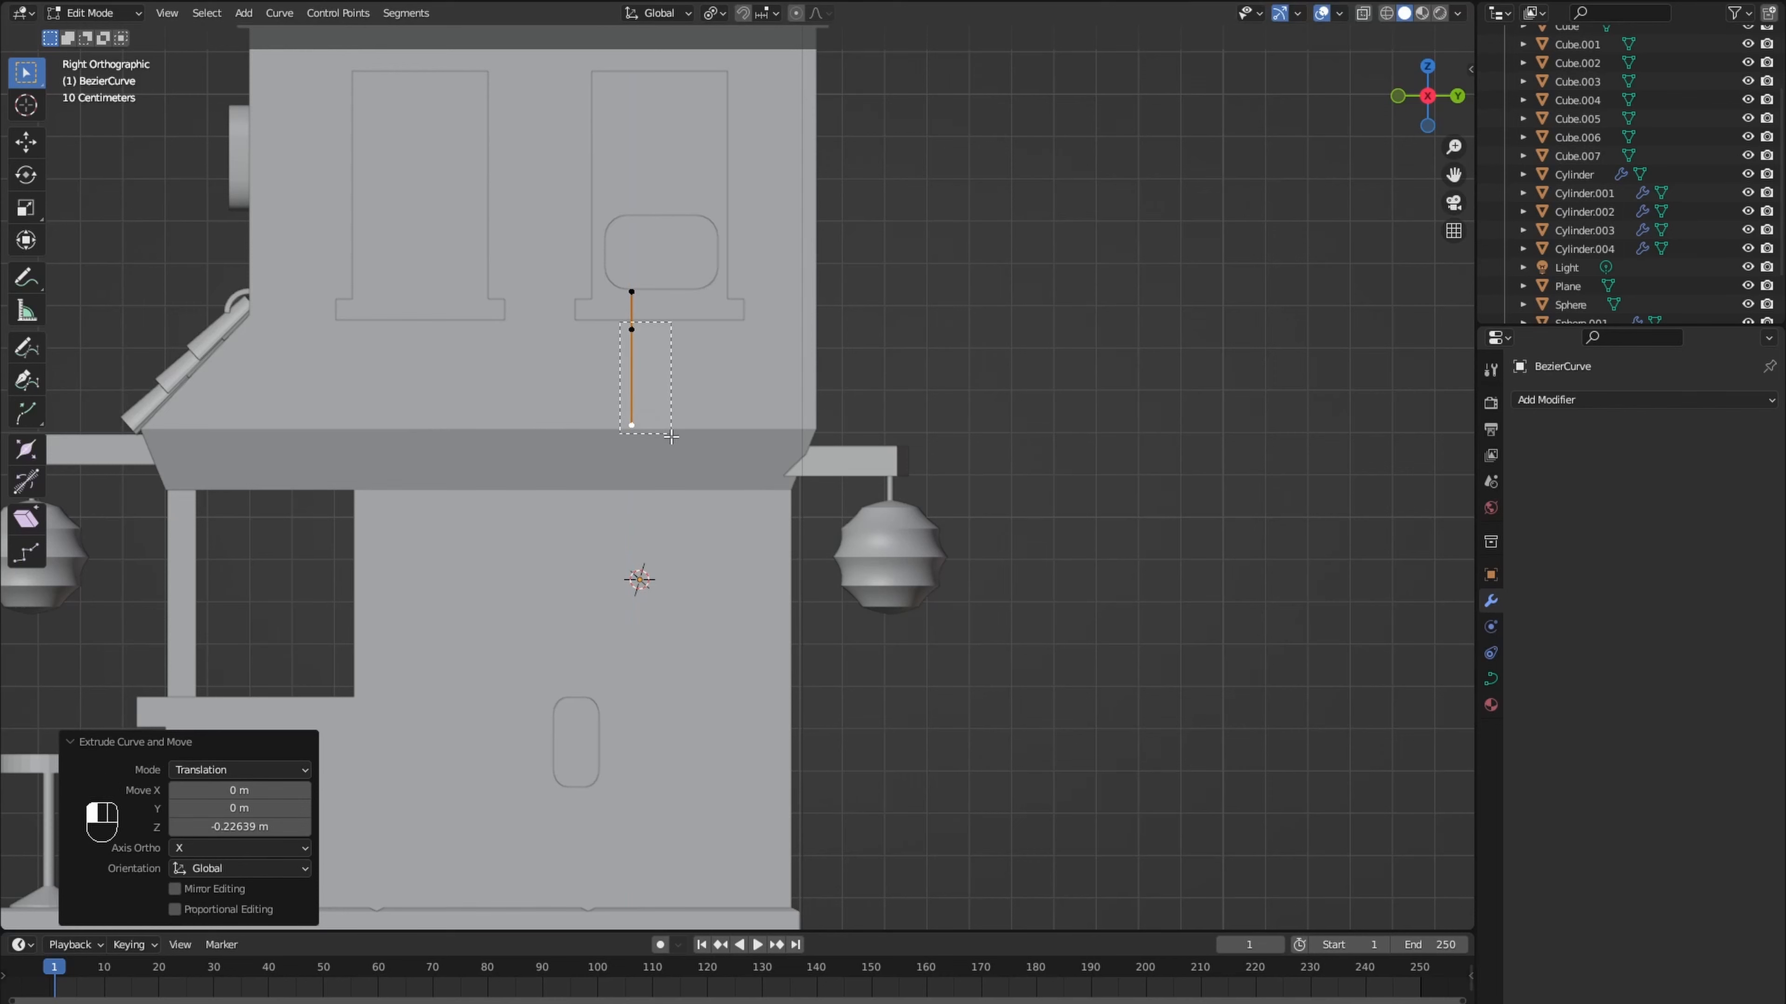
{"action": "left_click_drag", "start_coordinate": [670, 437], "coordinate": [671, 437]}
{"action": "key", "text": "g"}
{"action": "key", "text": "y"}
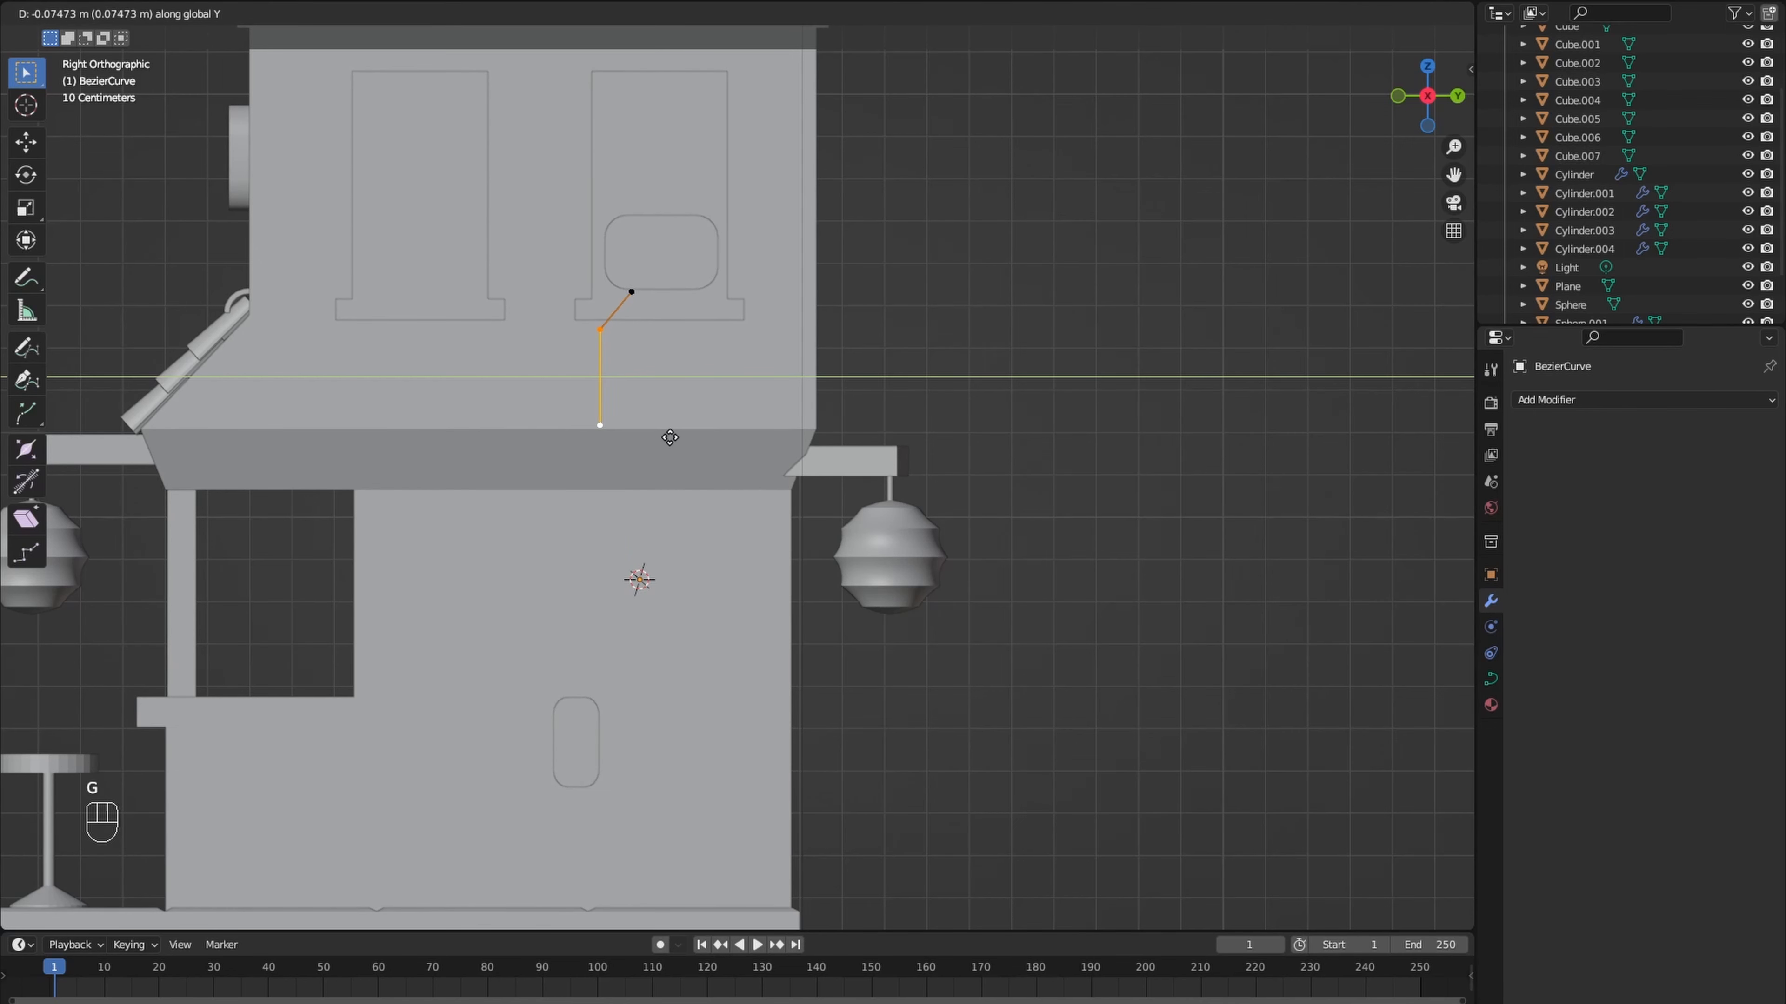
{"action": "left_click", "coordinate": [658, 426]}
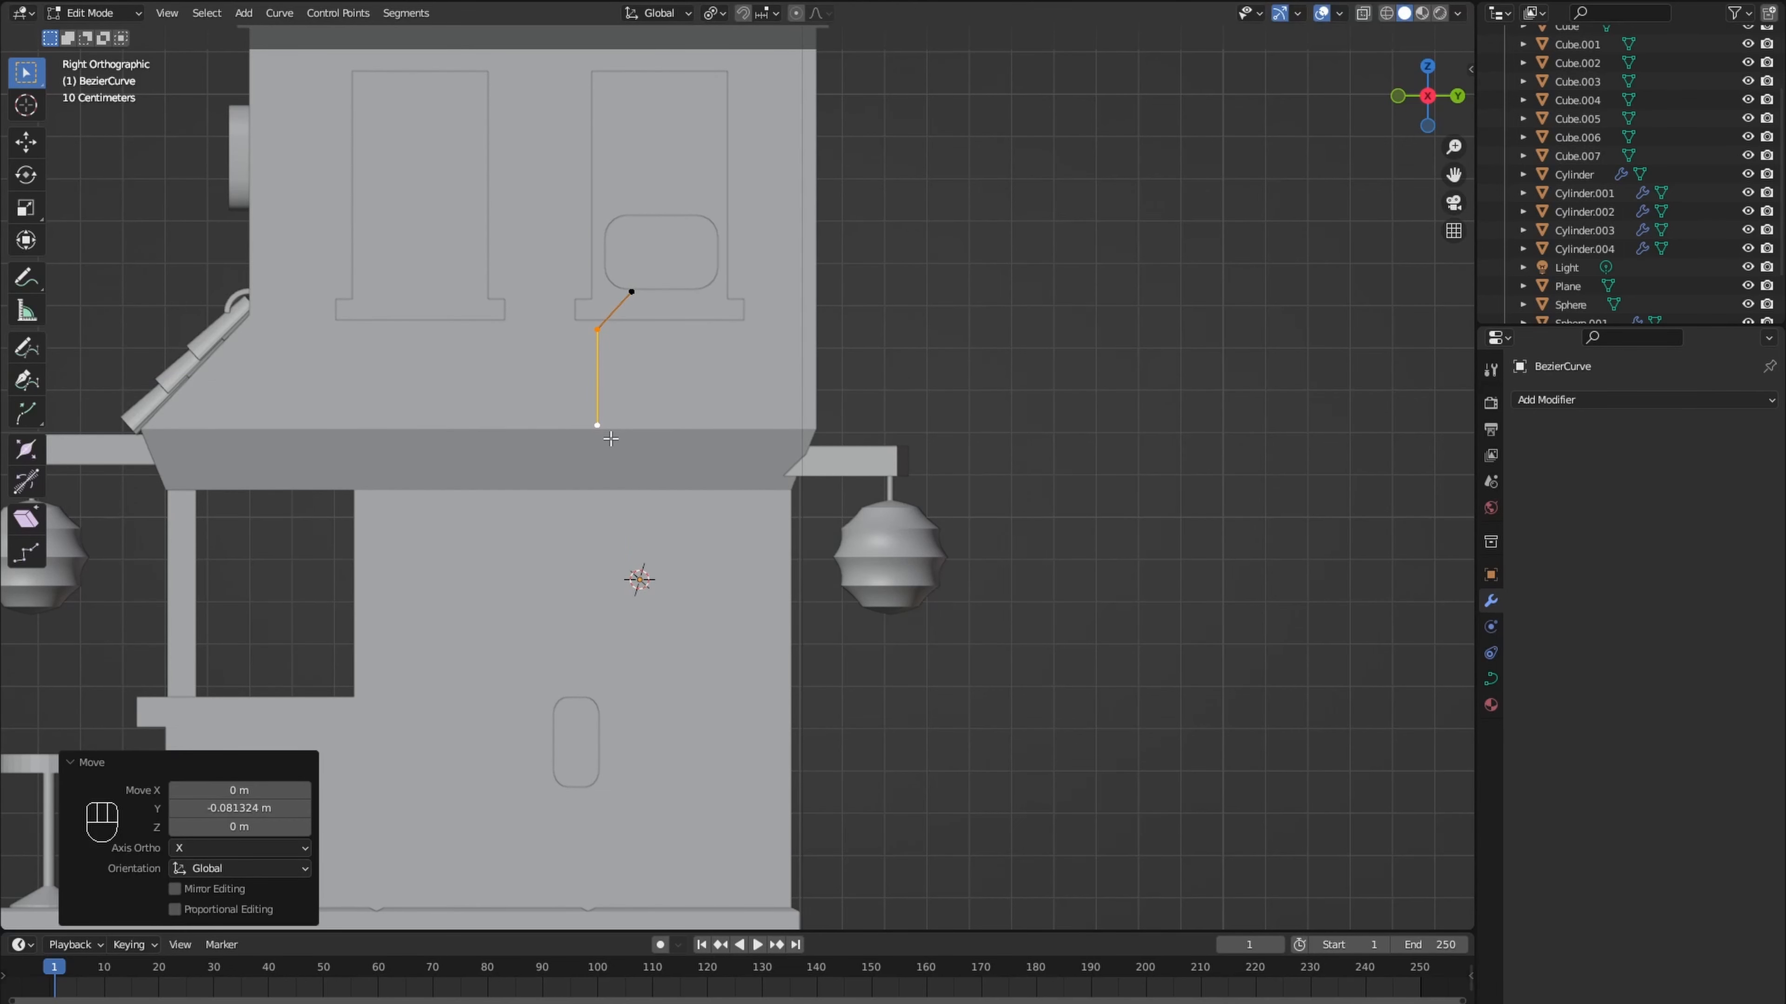
{"action": "key", "text": "r"}
{"action": "right_click", "coordinate": [637, 484]}
{"action": "left_click", "coordinate": [631, 435]}
{"action": "key", "text": "r"}
{"action": "right_click", "coordinate": [636, 474]}
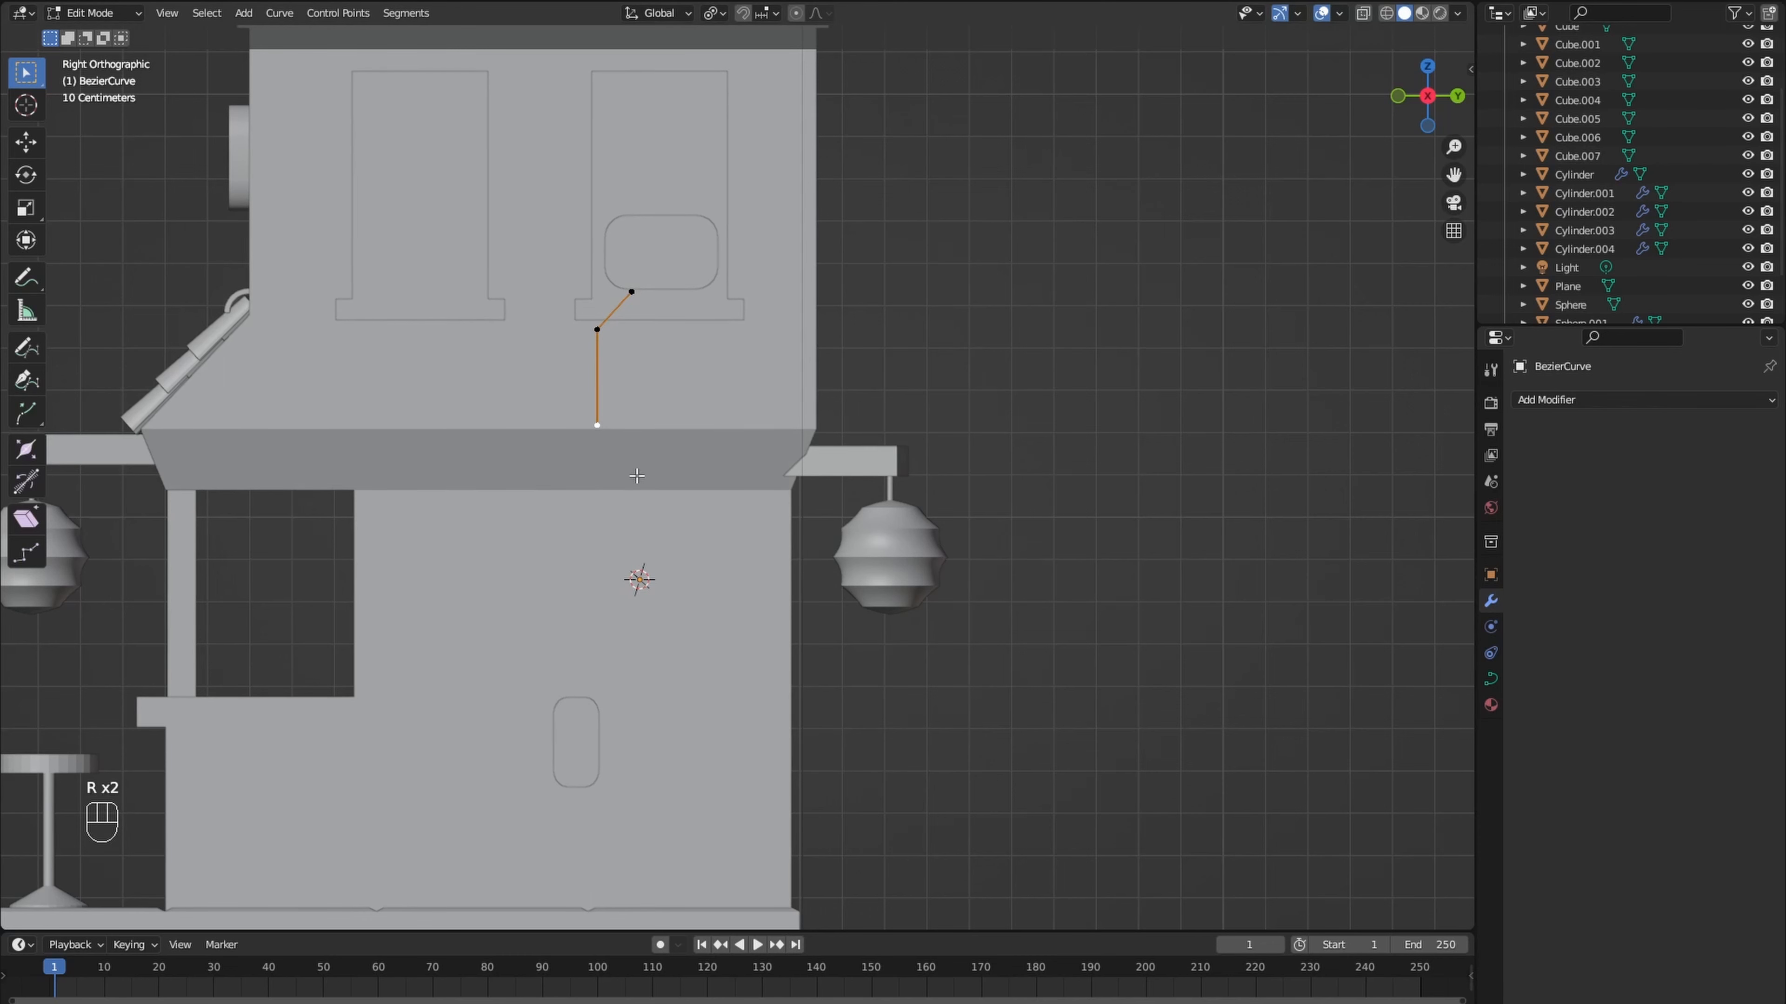
- Extrude the curve's end point diagonally to the base of the sloped overhang, and extrude it about 1 m straight down to the platform
{"action": "key", "text": "e"}
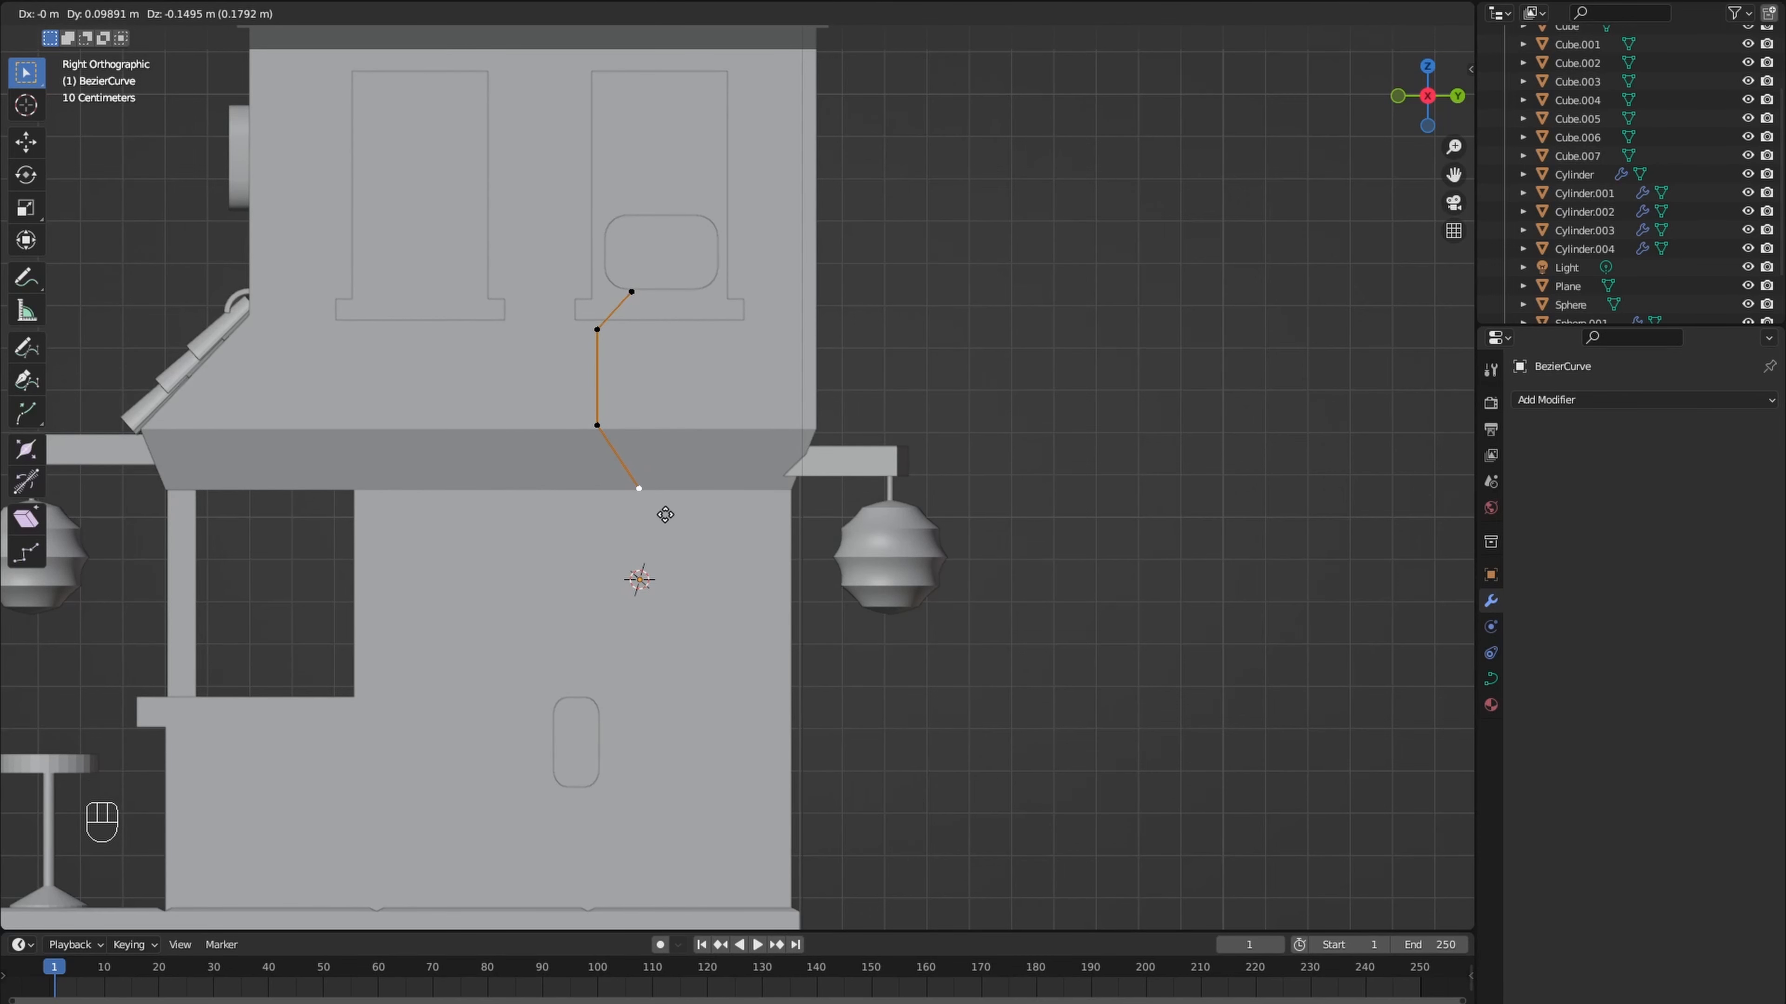
{"action": "left_click", "coordinate": [666, 515]}
{"action": "key", "text": "e"}
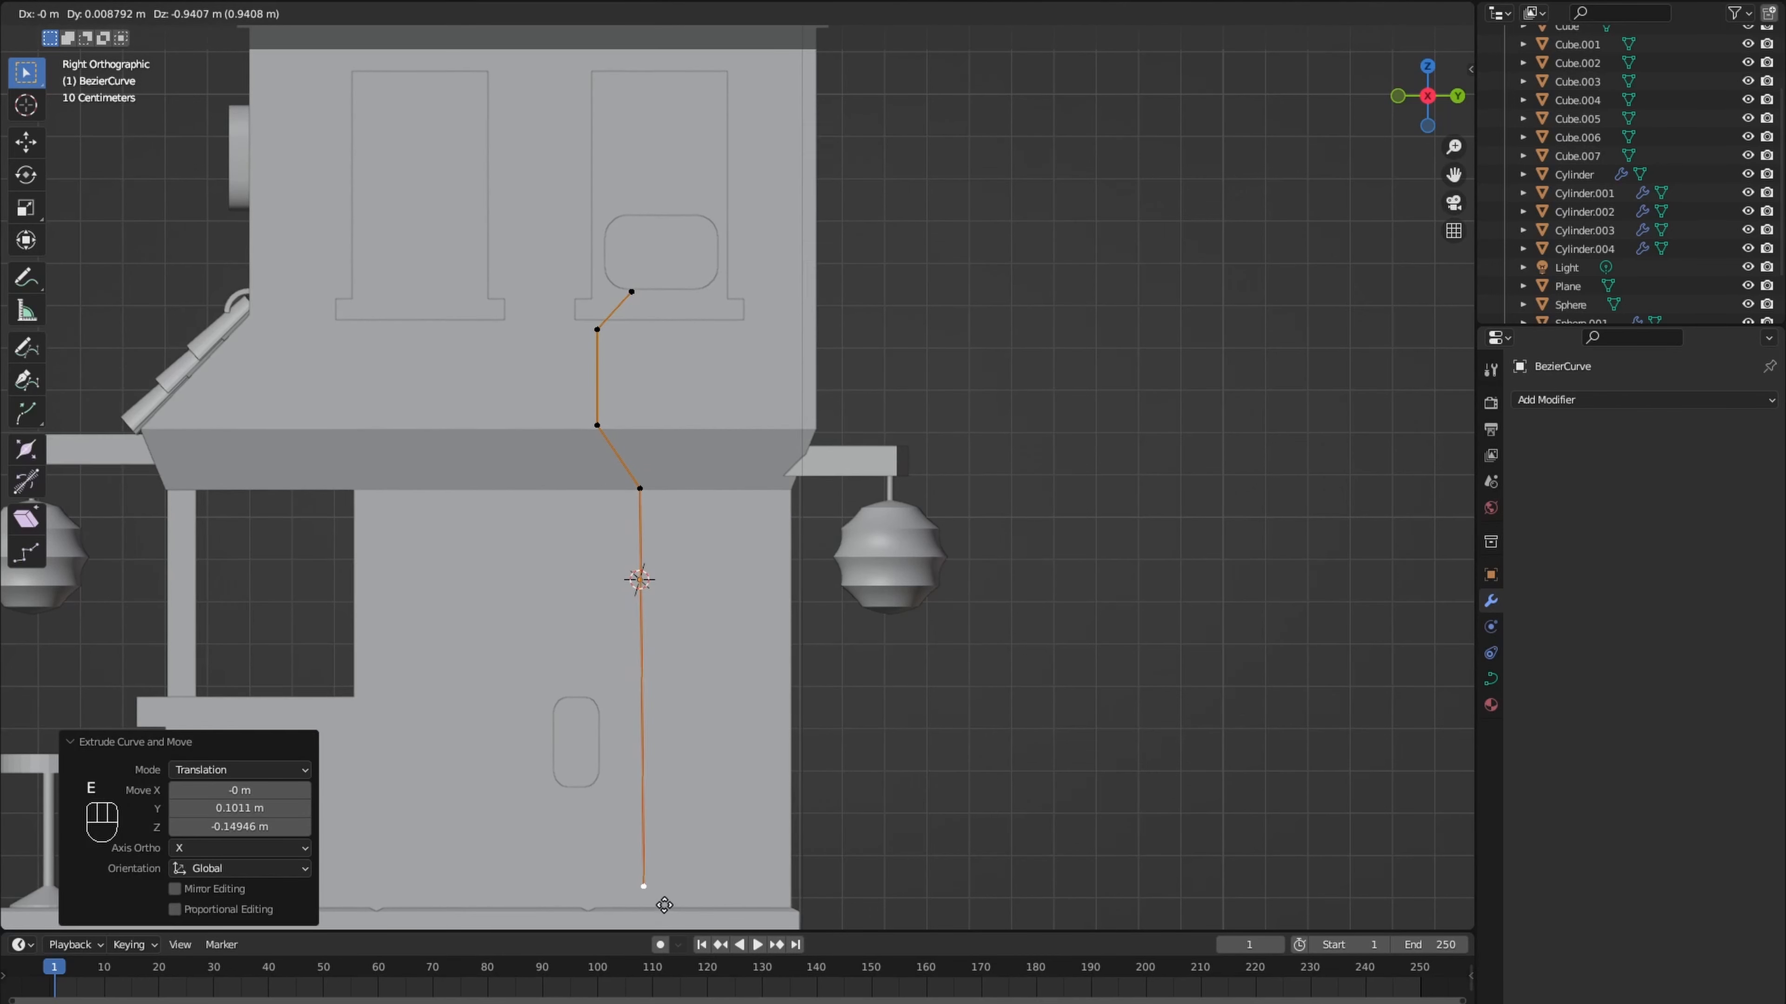
{"action": "key", "text": "z"}
{"action": "key", "text": "z"}
{"action": "left_click", "coordinate": [665, 914]}
- Move all the curve's points about 0.018 m outward along X, off the side wall
{"action": "key", "text": "KP_1"}
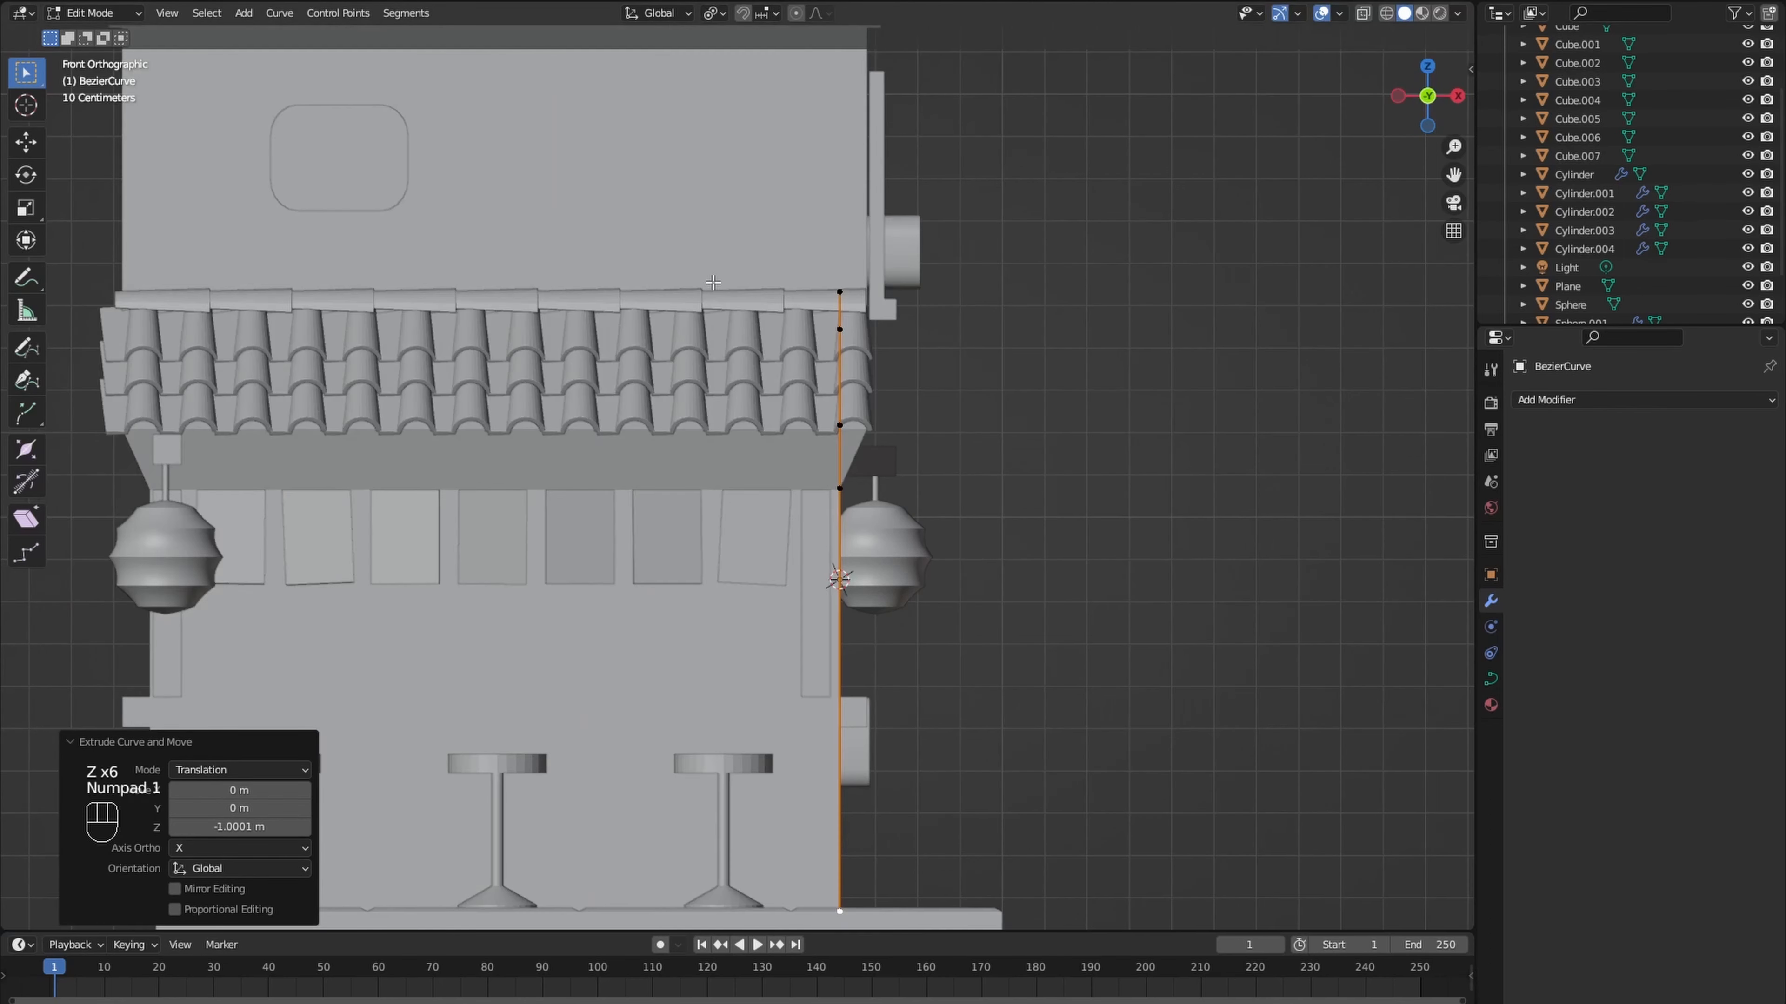
{"action": "middle_click_drag", "start_coordinate": [981, 354], "coordinate": [790, 343], "text": "shift"}
{"action": "key", "text": "KP_9"}
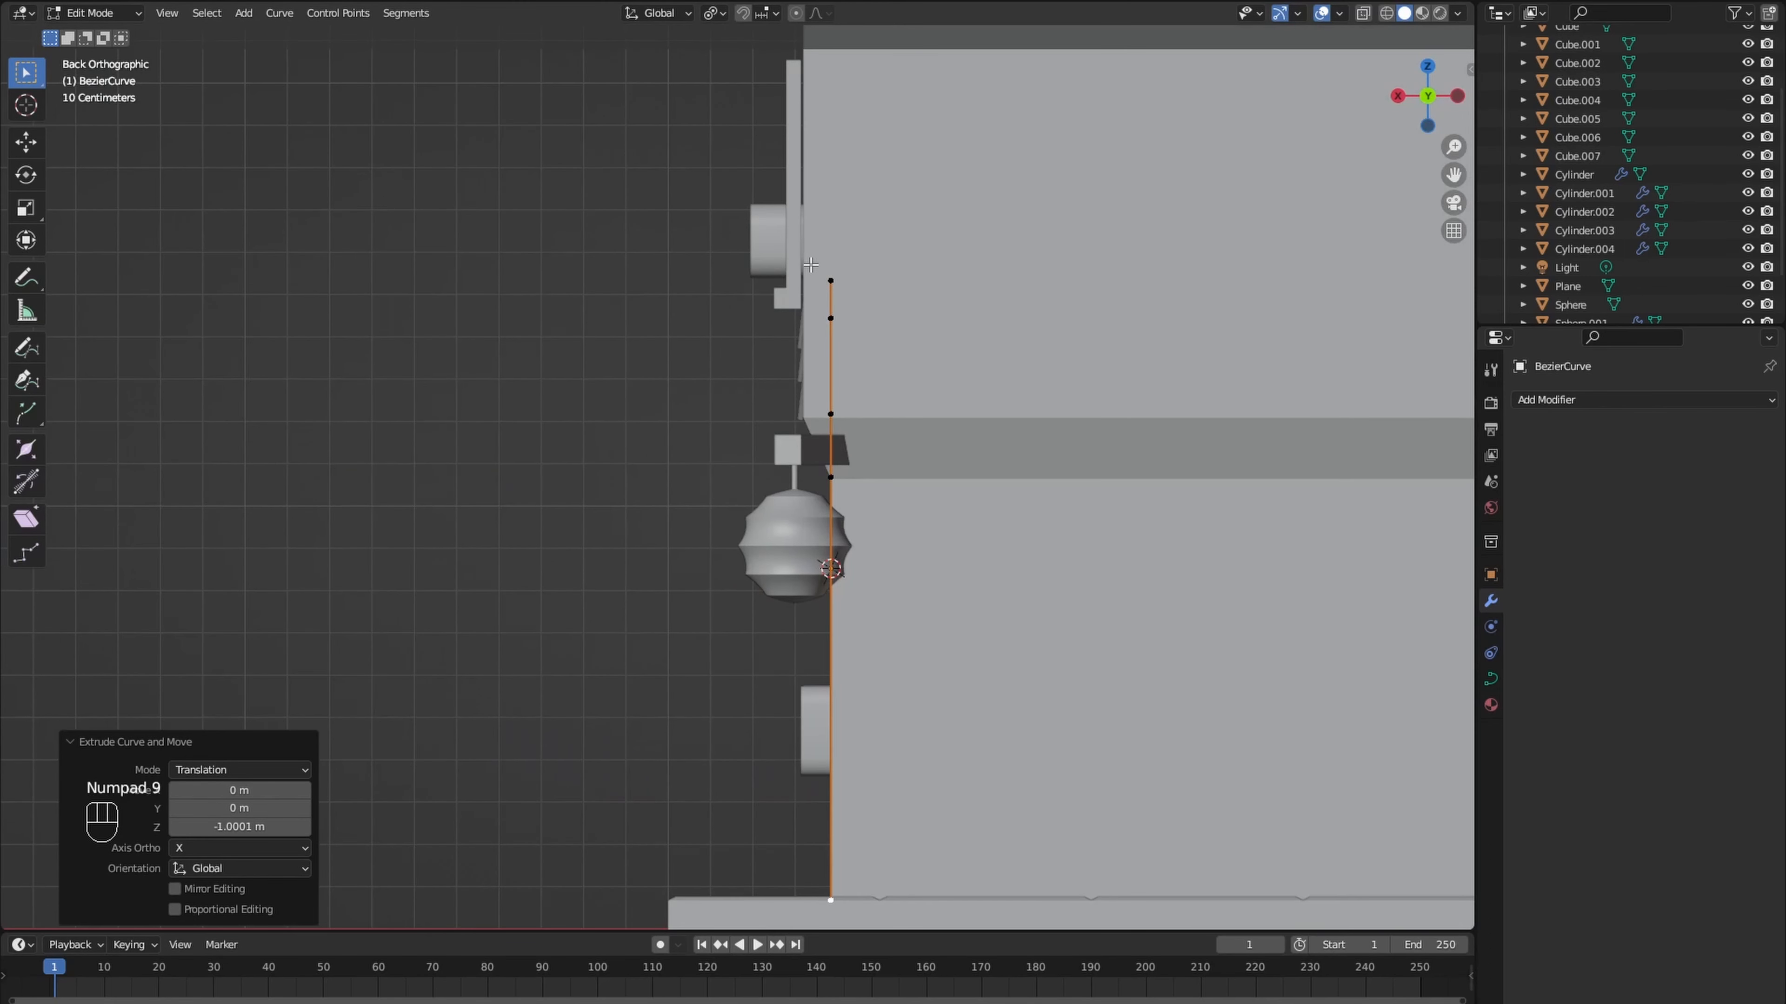
{"action": "left_click_drag", "start_coordinate": [834, 295], "coordinate": [835, 297]}
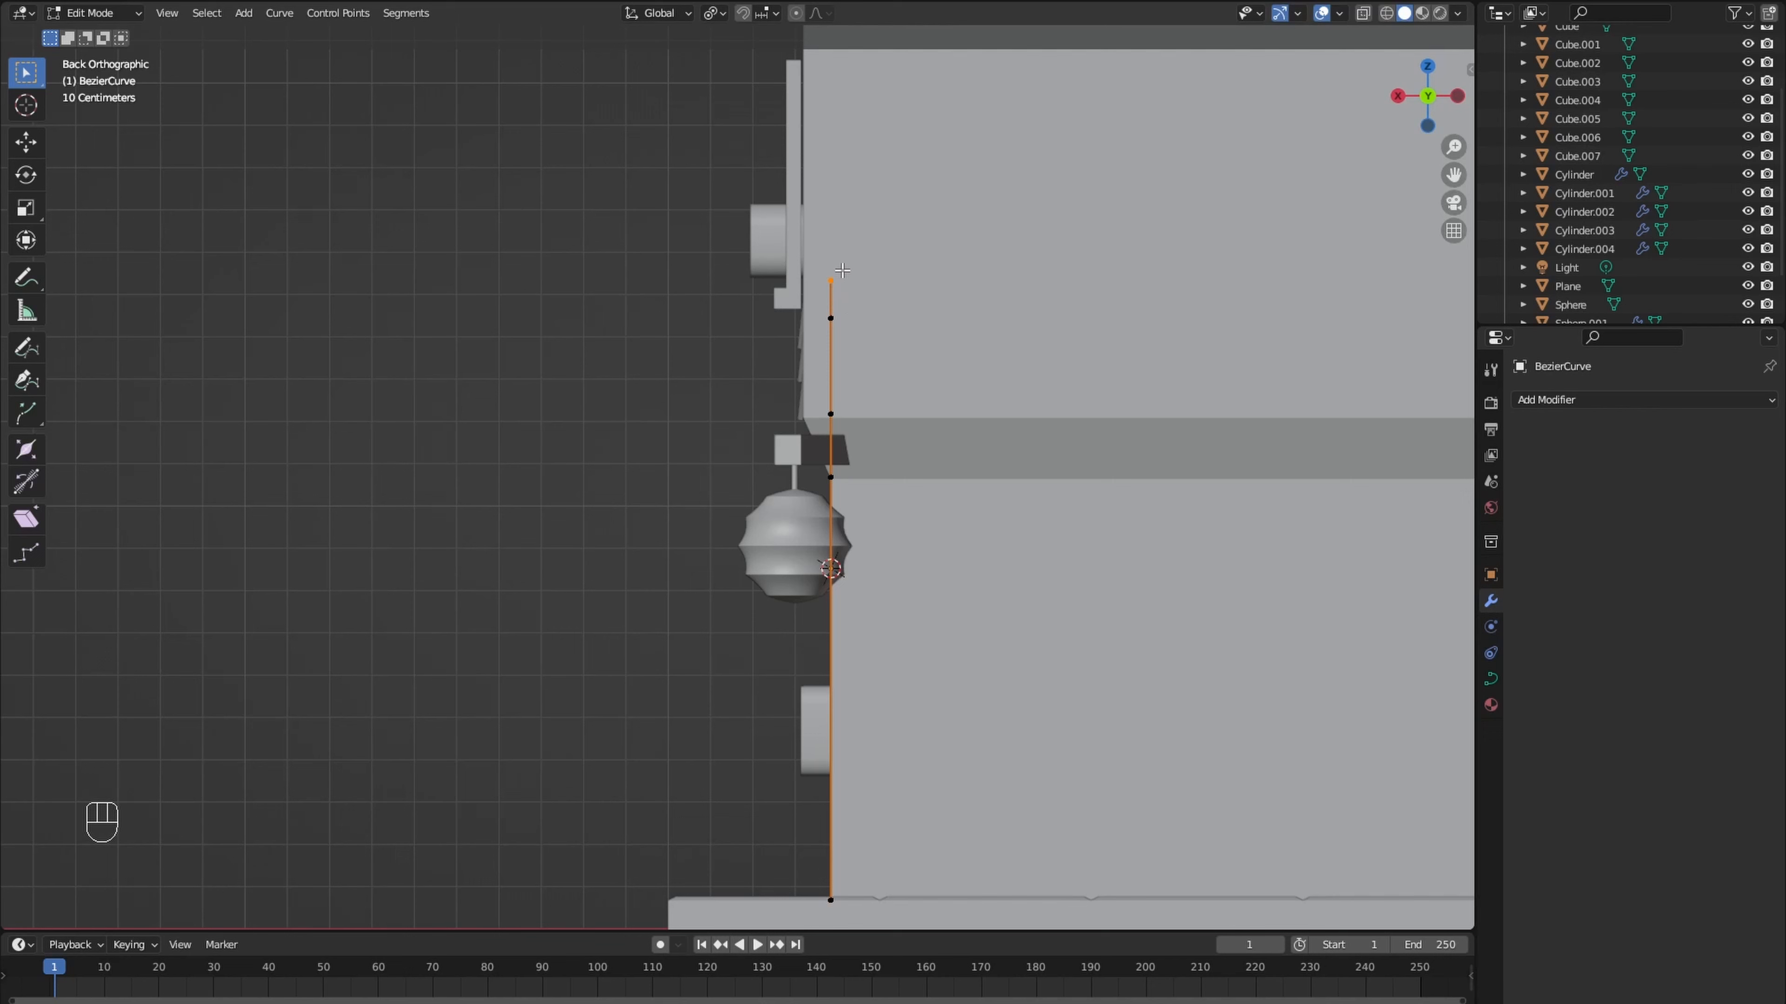
{"action": "key", "text": "a"}
{"action": "key", "text": "g"}
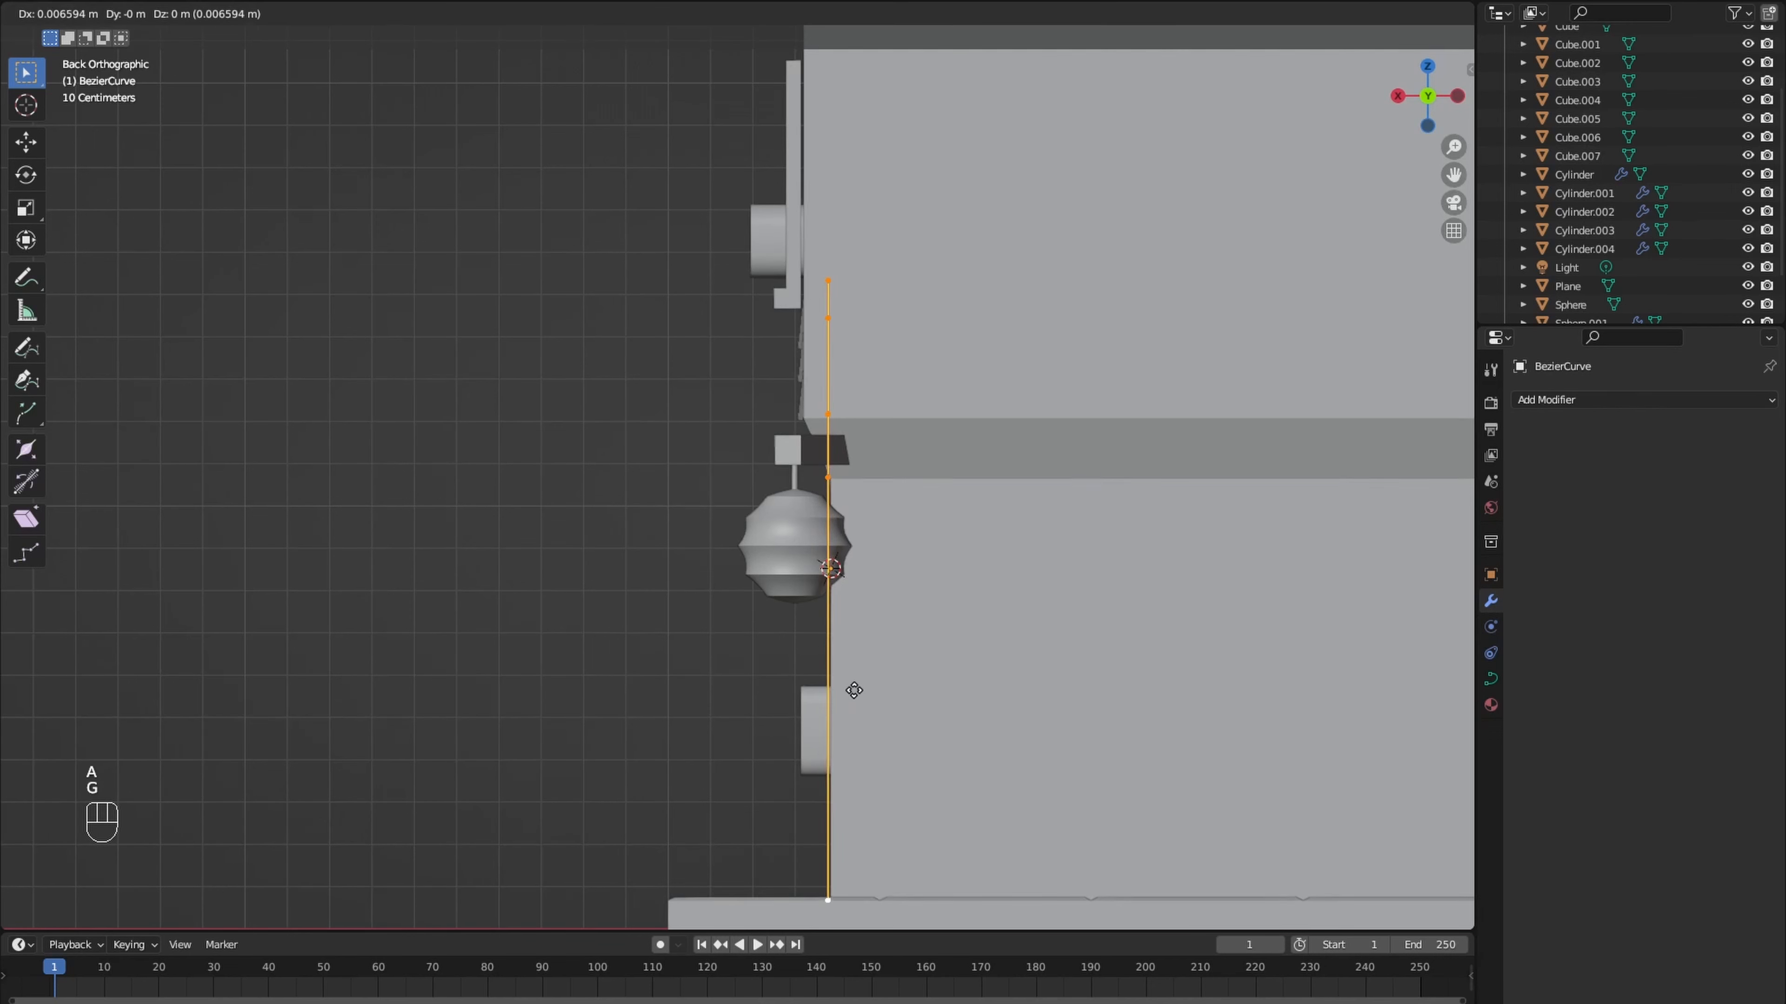
{"action": "left_click", "coordinate": [851, 682]}
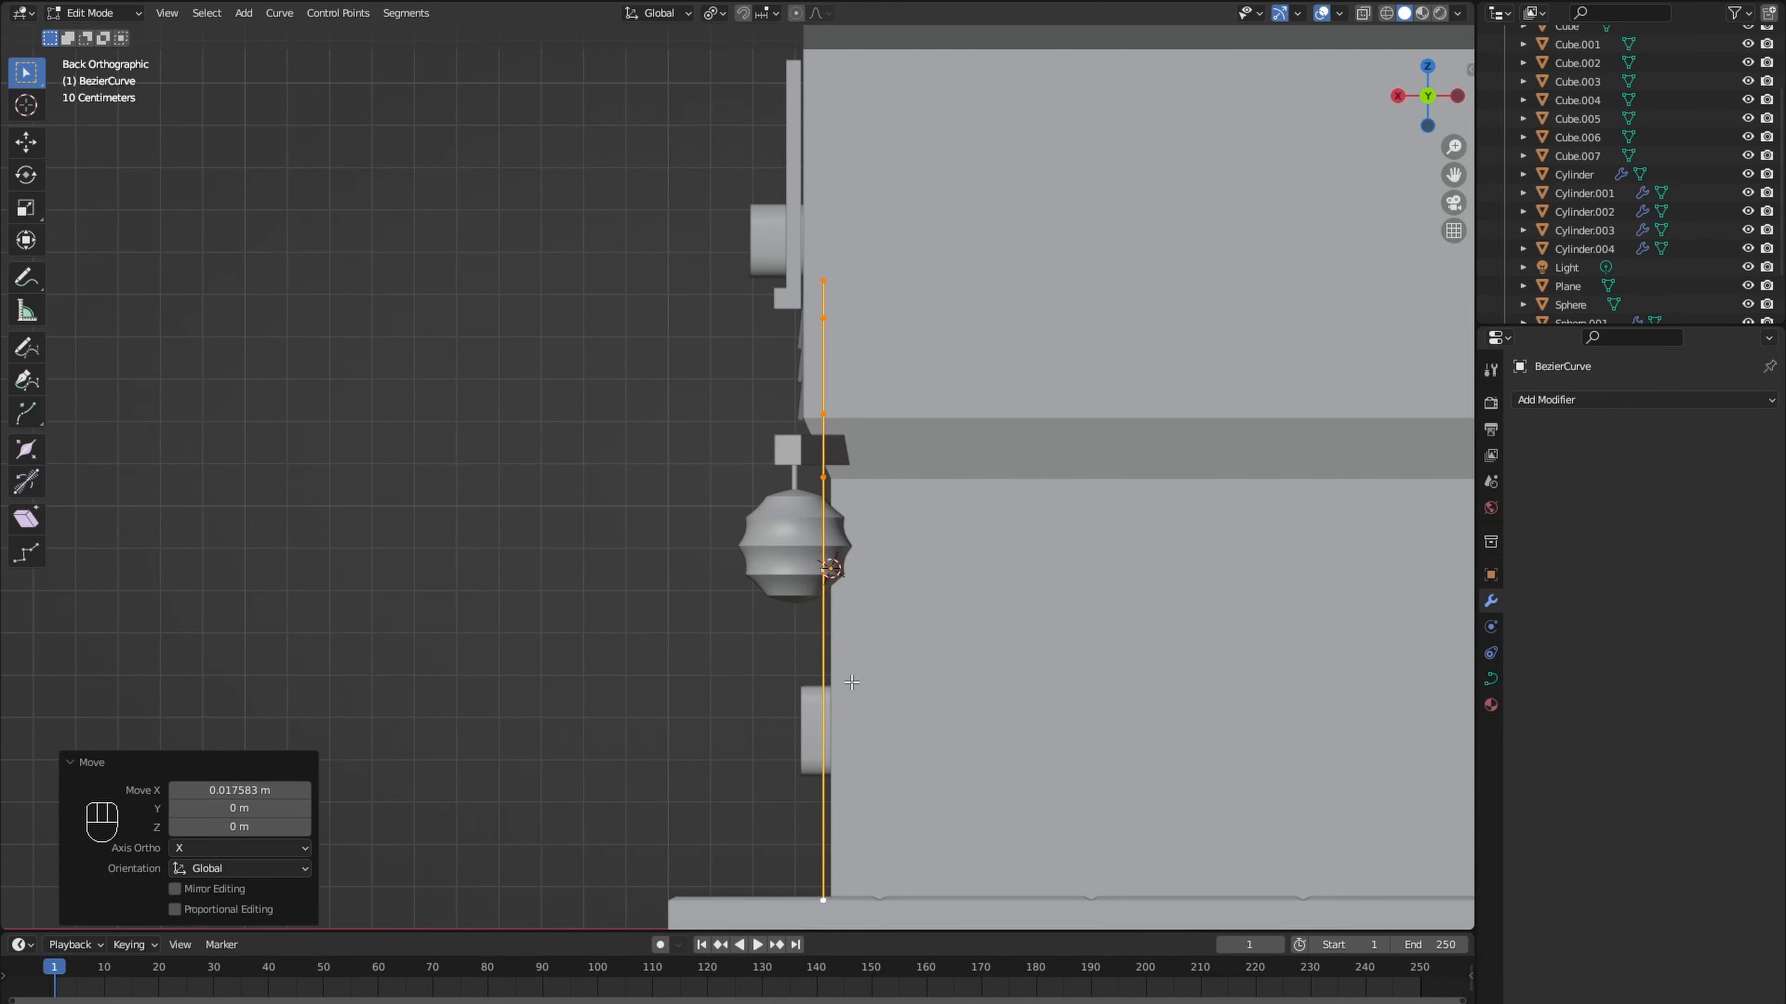
- Shift the curve's three upper points about -0.01 m along Y and 0.077 m along X, clear of the overhang
{"action": "left_click", "coordinate": [824, 421]}
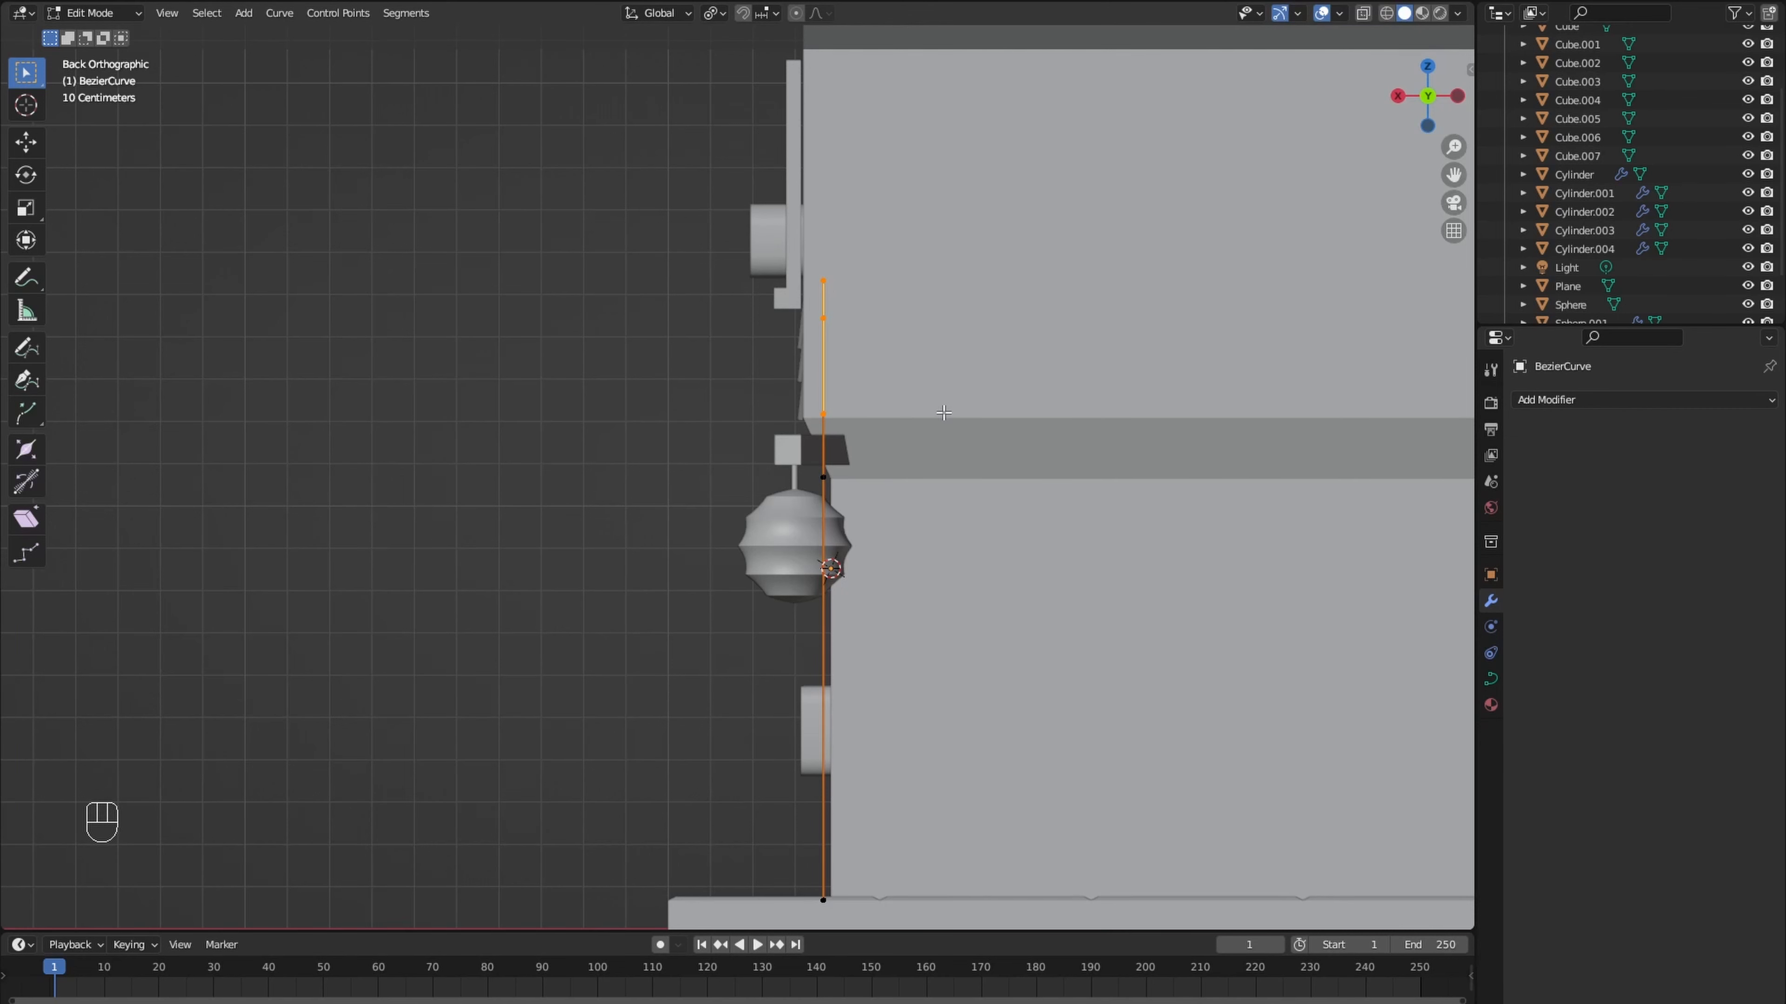
{"action": "key", "text": "g"}
{"action": "key", "text": "y"}
{"action": "left_click", "coordinate": [838, 393]}
{"action": "key", "text": "g"}
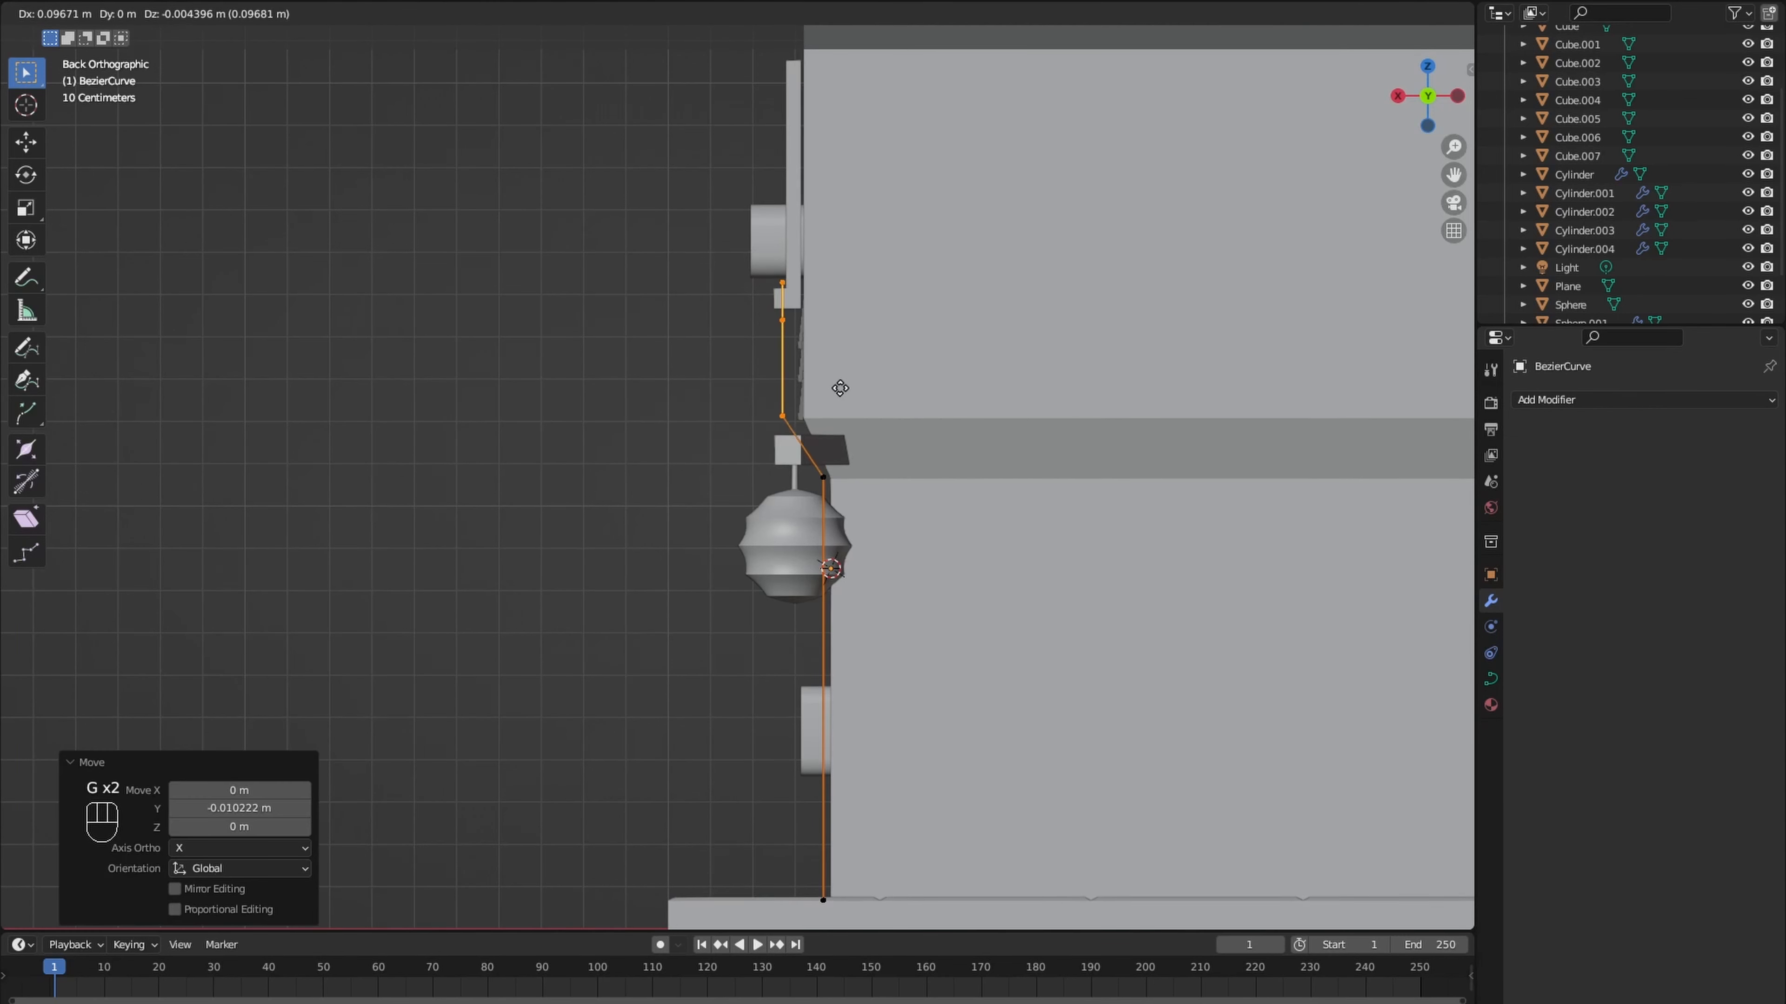
{"action": "left_click", "coordinate": [850, 386]}
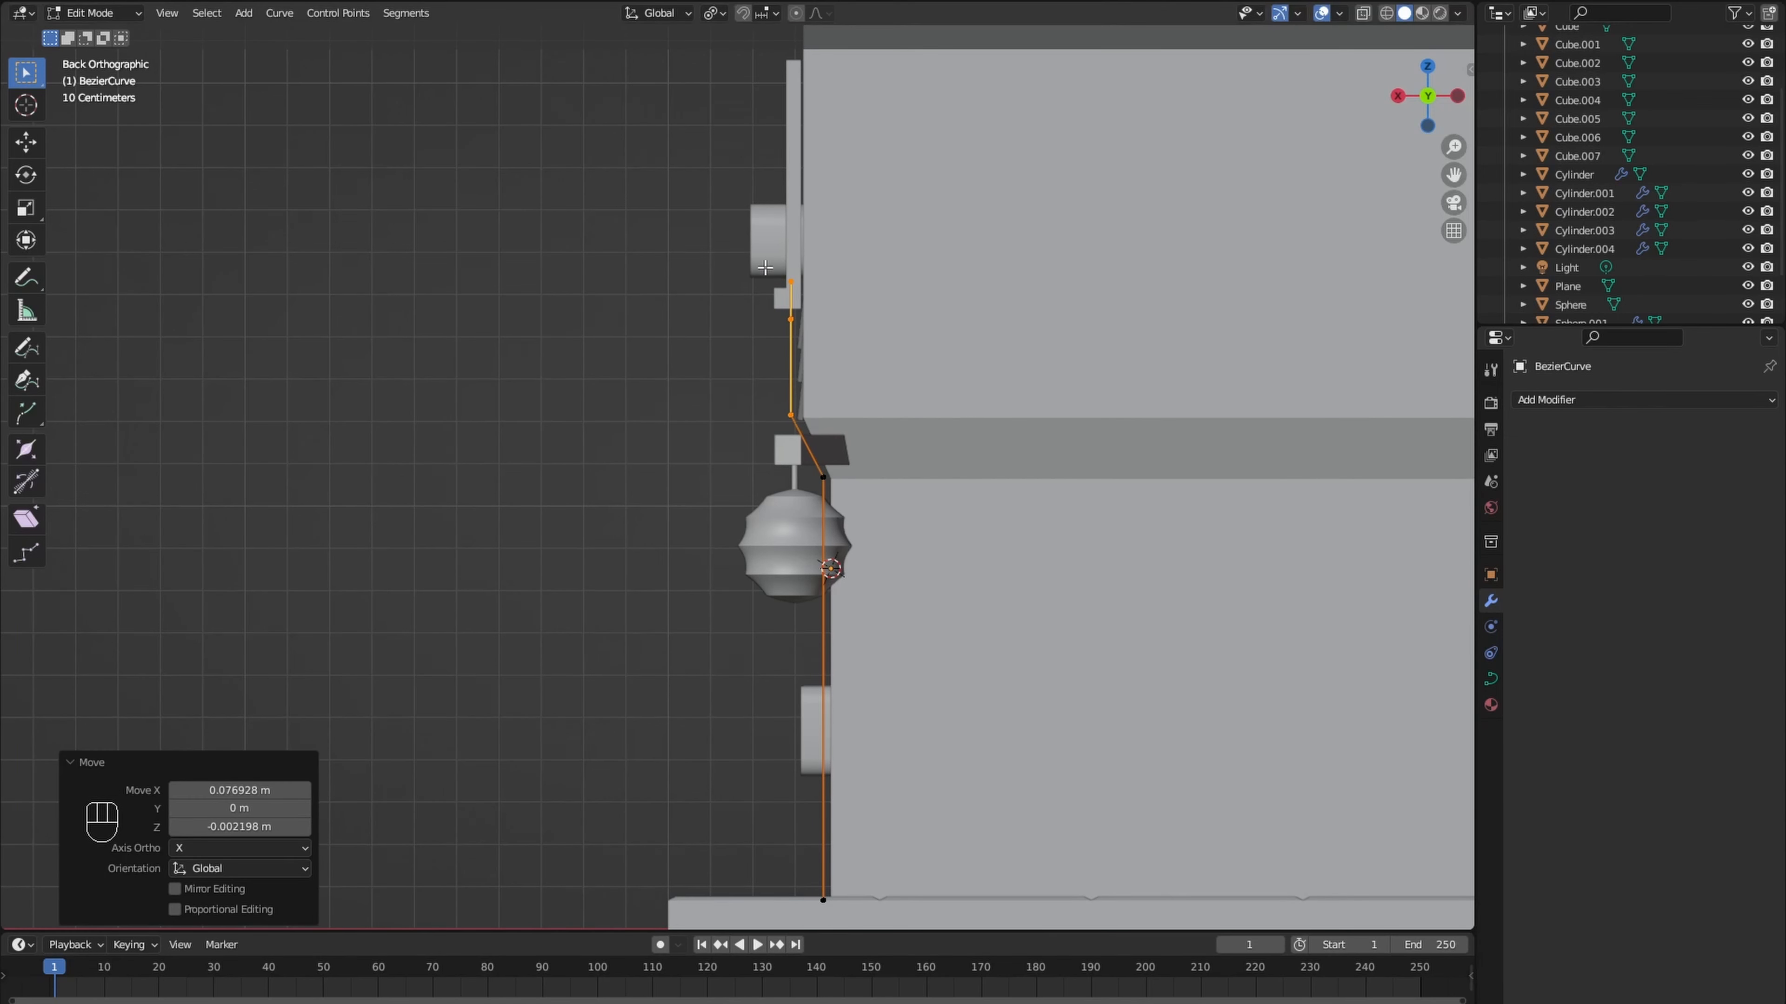
- Move the curve's topmost point about 0.075 m outward along X beneath the rounded window box
{"action": "left_click_drag", "start_coordinate": [828, 332], "coordinate": [830, 332]}
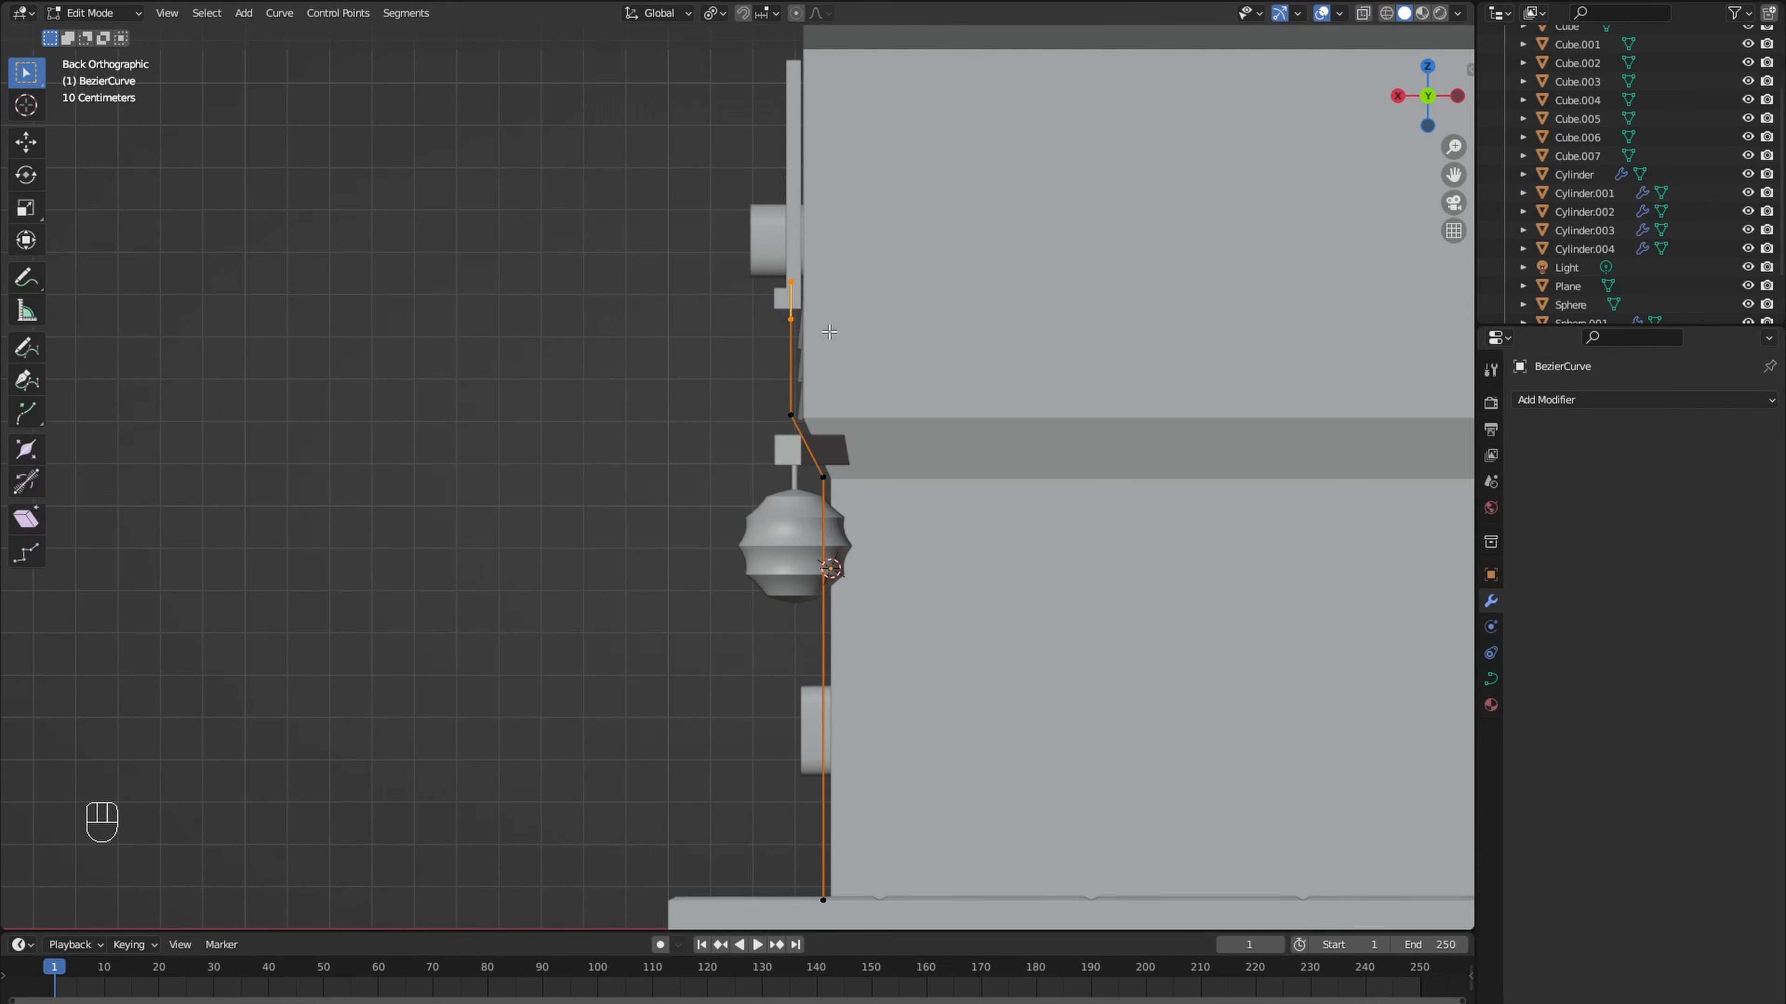
{"action": "key", "text": "g"}
{"action": "left_click", "coordinate": [821, 300]}
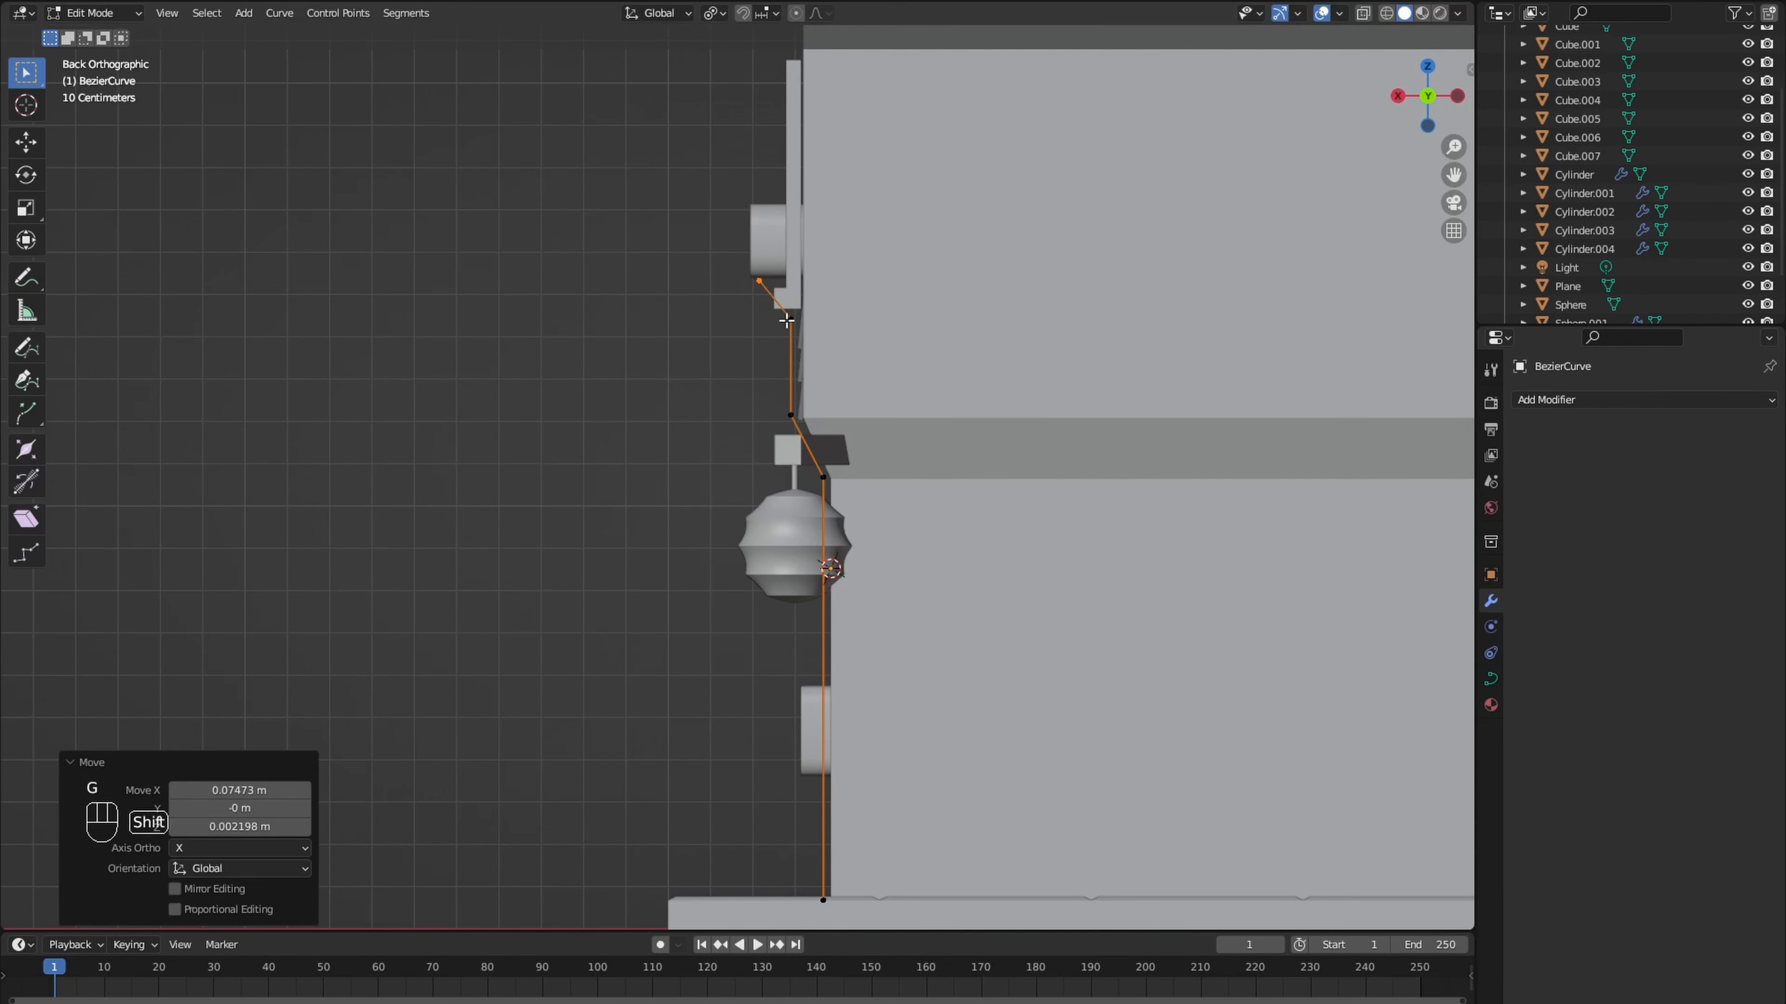
- Subdivide the curve's top segment and move the new point about 0.024 m along X and -0.035 m along Z
{"action": "left_click", "coordinate": [792, 320], "text": "shift"}
{"action": "key", "text": "s"}
{"action": "right_click", "coordinate": [793, 320]}
{"action": "right_click", "coordinate": [793, 320]}
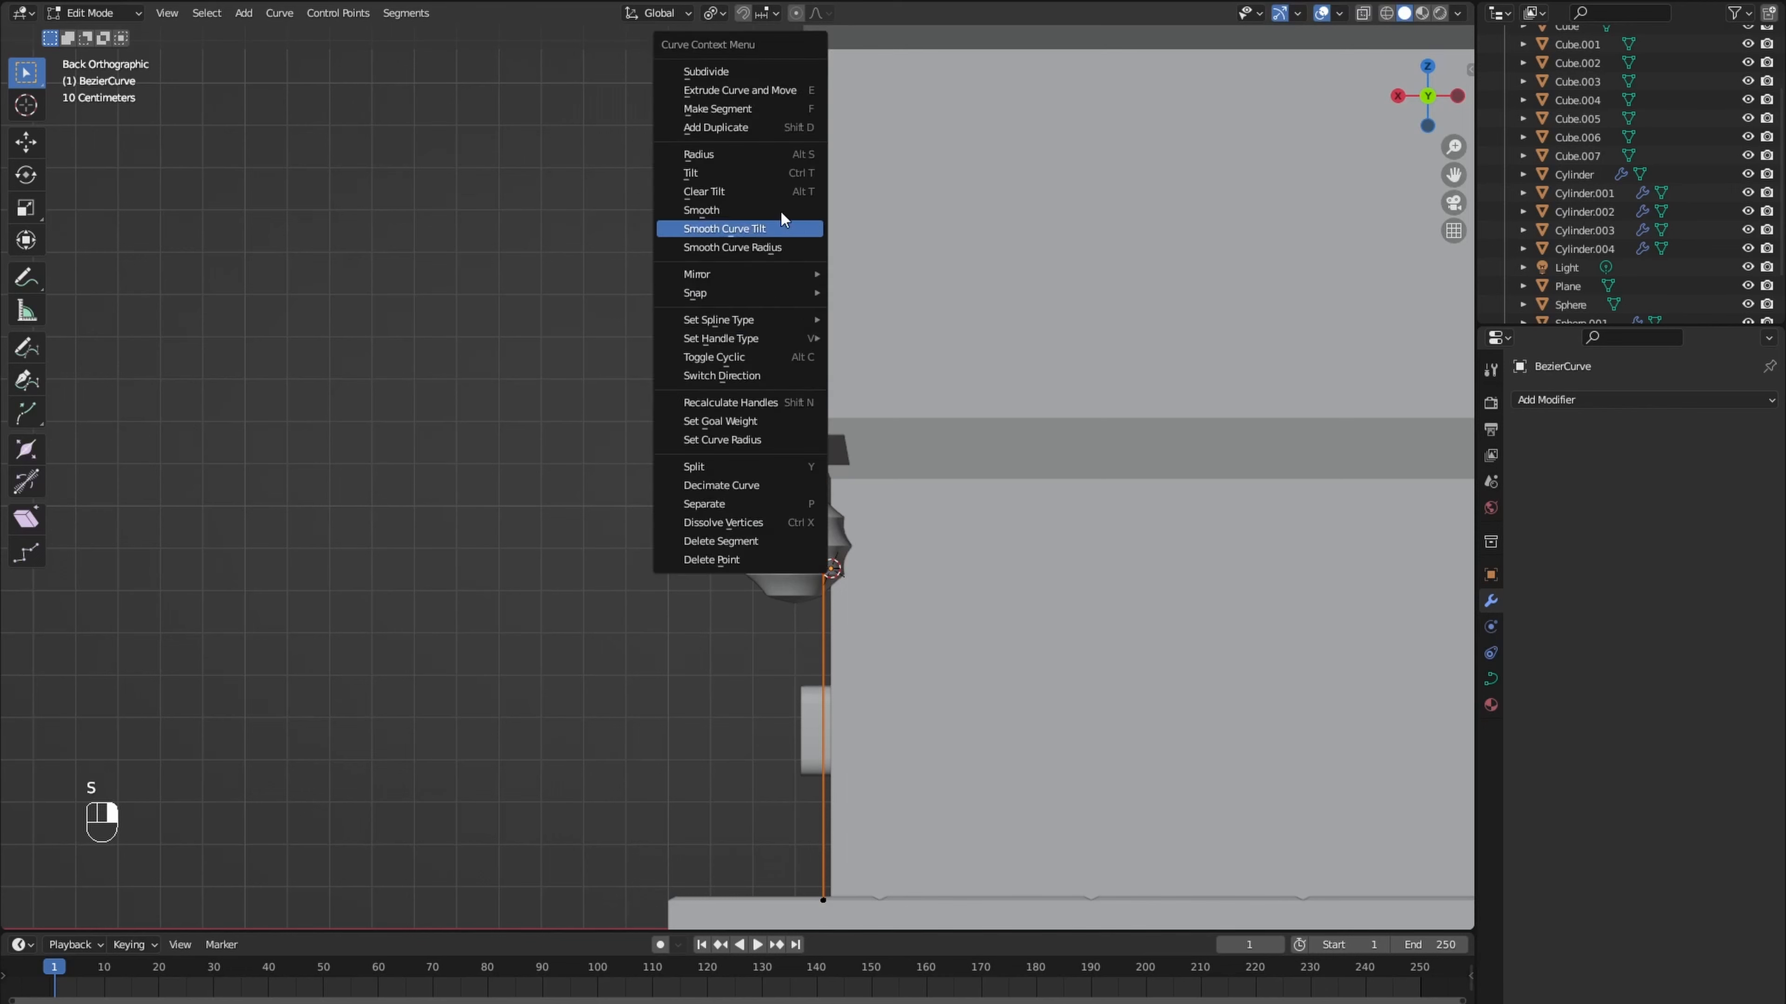
{"action": "left_click", "coordinate": [800, 223]}
{"action": "left_click", "coordinate": [773, 300]}
{"action": "key", "text": "g"}
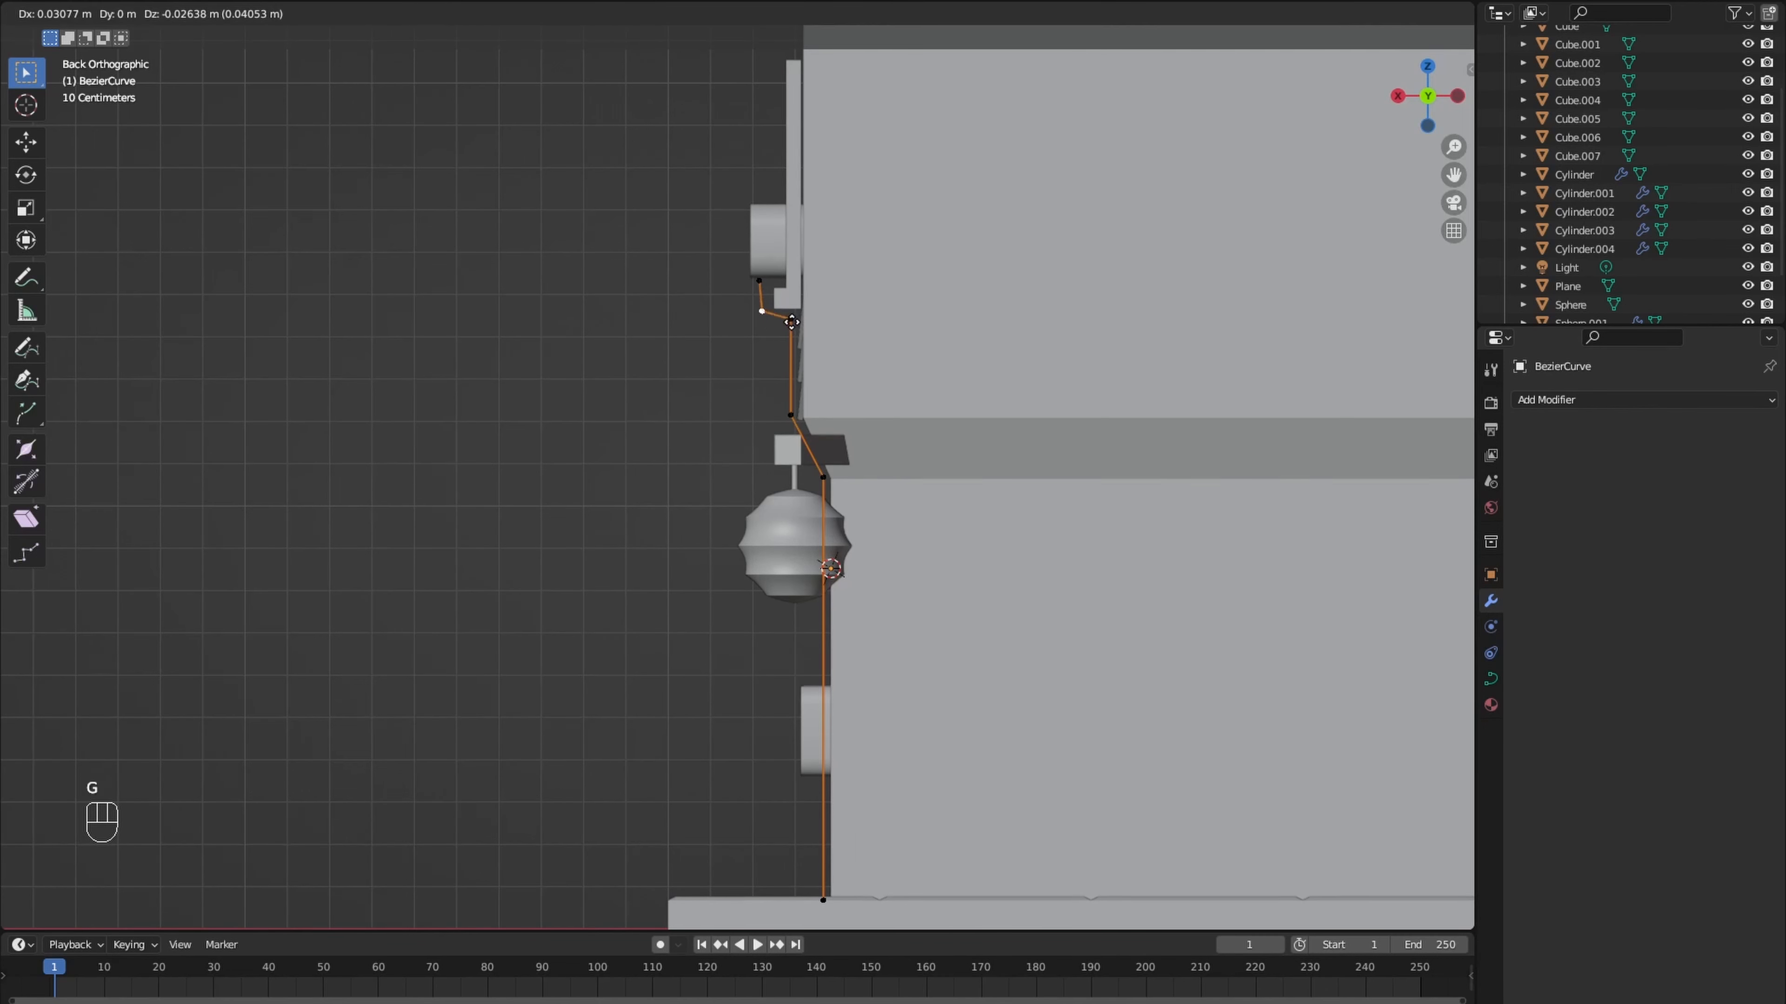
{"action": "left_click", "coordinate": [794, 325]}
- Give the curve a round bevel with a depth of 0.018 m
{"action": "middle_click_drag", "start_coordinate": [794, 325], "coordinate": [965, 367]}
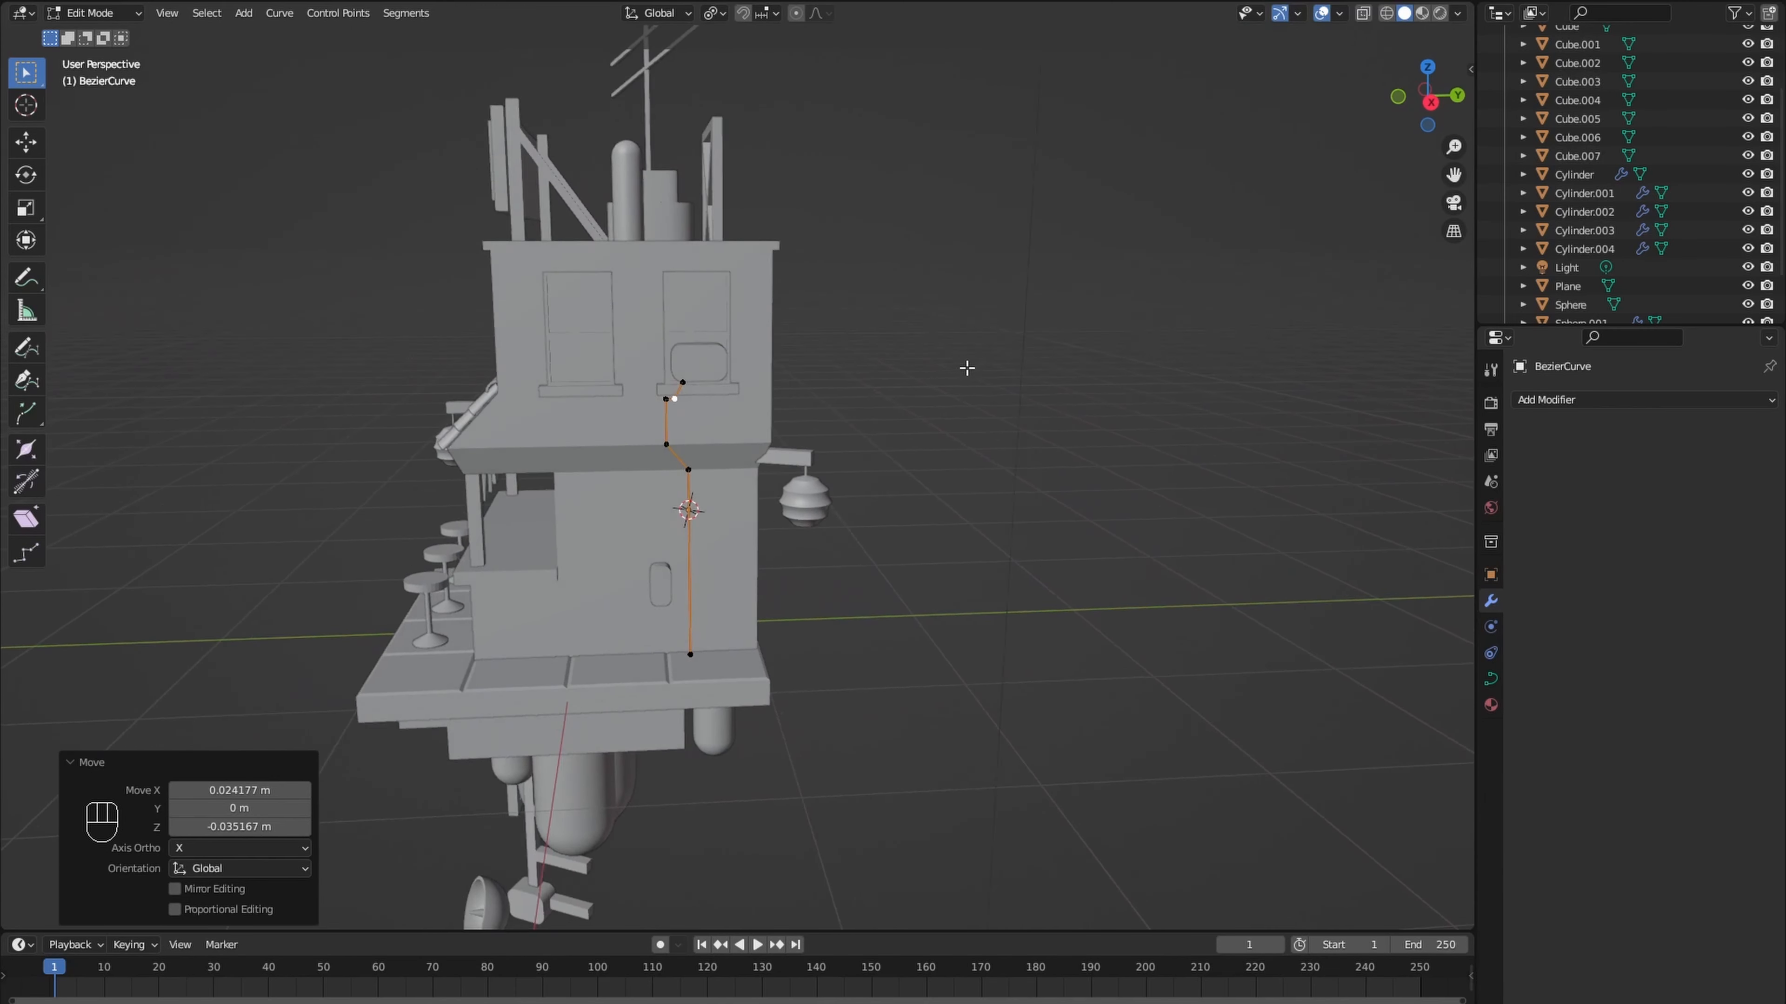
{"action": "scroll", "coordinate": [805, 491], "scroll_direction": "up", "scroll_amount": 3}
{"action": "middle_click_drag", "start_coordinate": [805, 491], "coordinate": [885, 468], "text": "shift"}
{"action": "left_click", "coordinate": [1490, 680]}
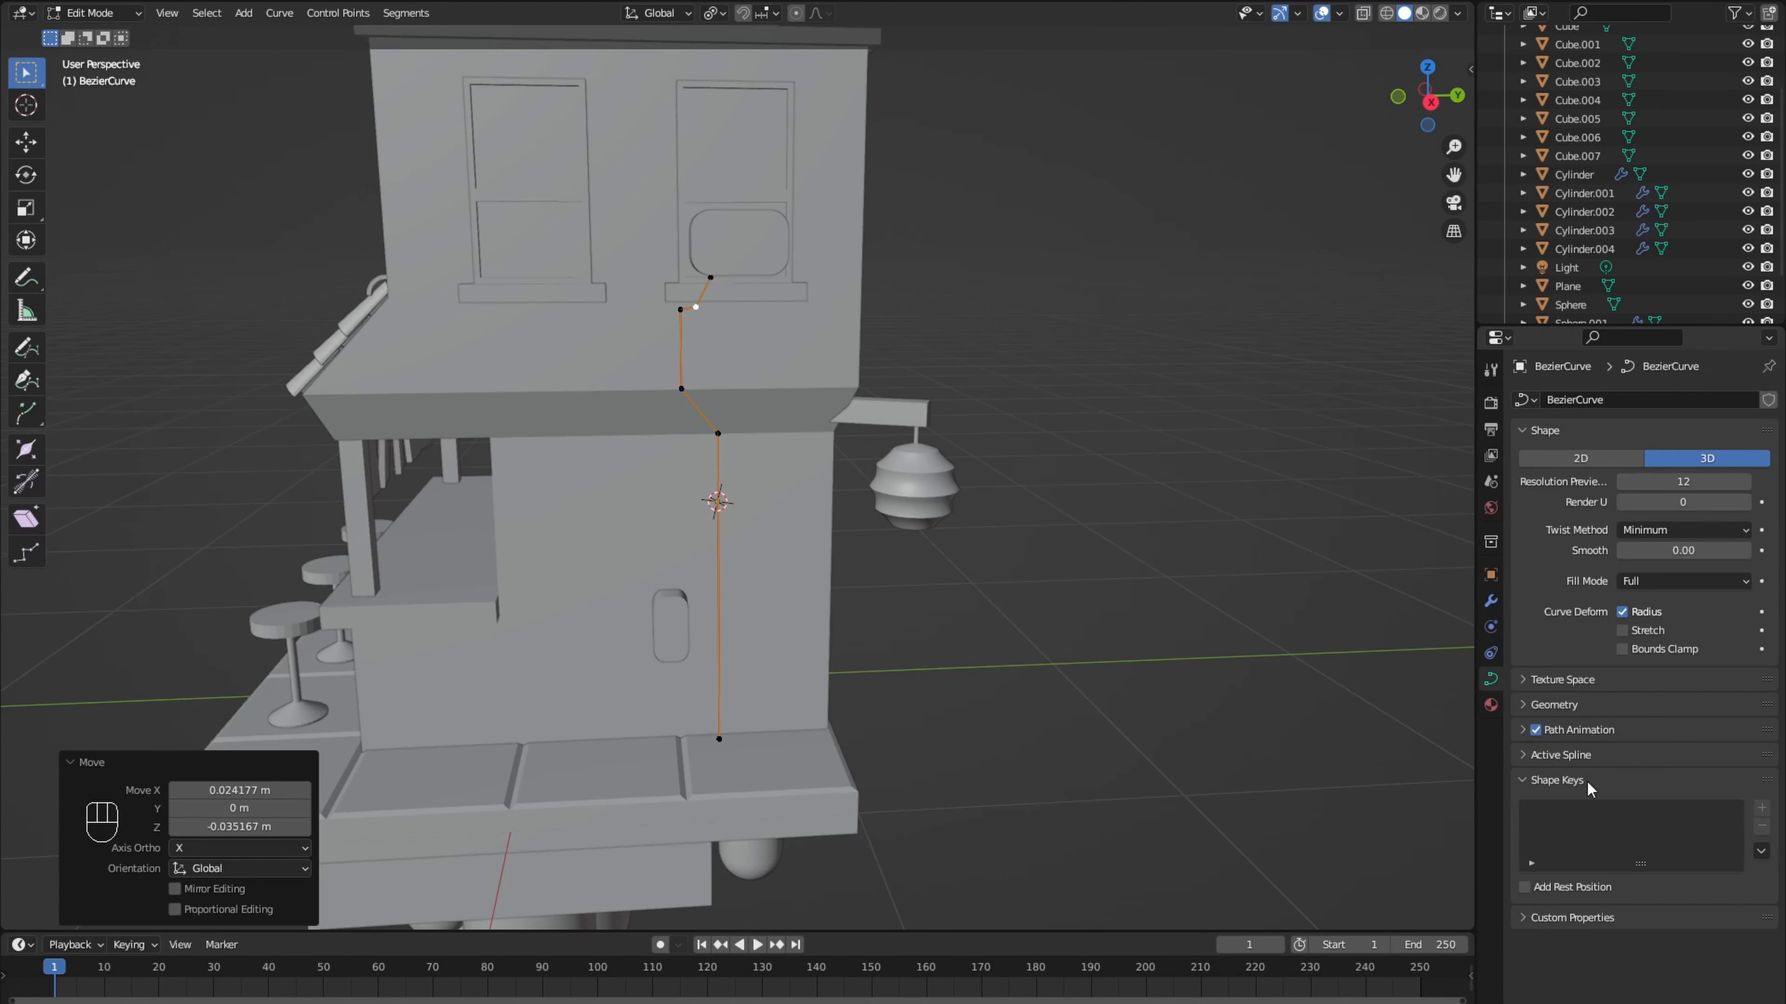
{"action": "left_click", "coordinate": [1553, 704]}
{"action": "scroll", "coordinate": [1572, 763], "scroll_direction": "down", "scroll_amount": 4}
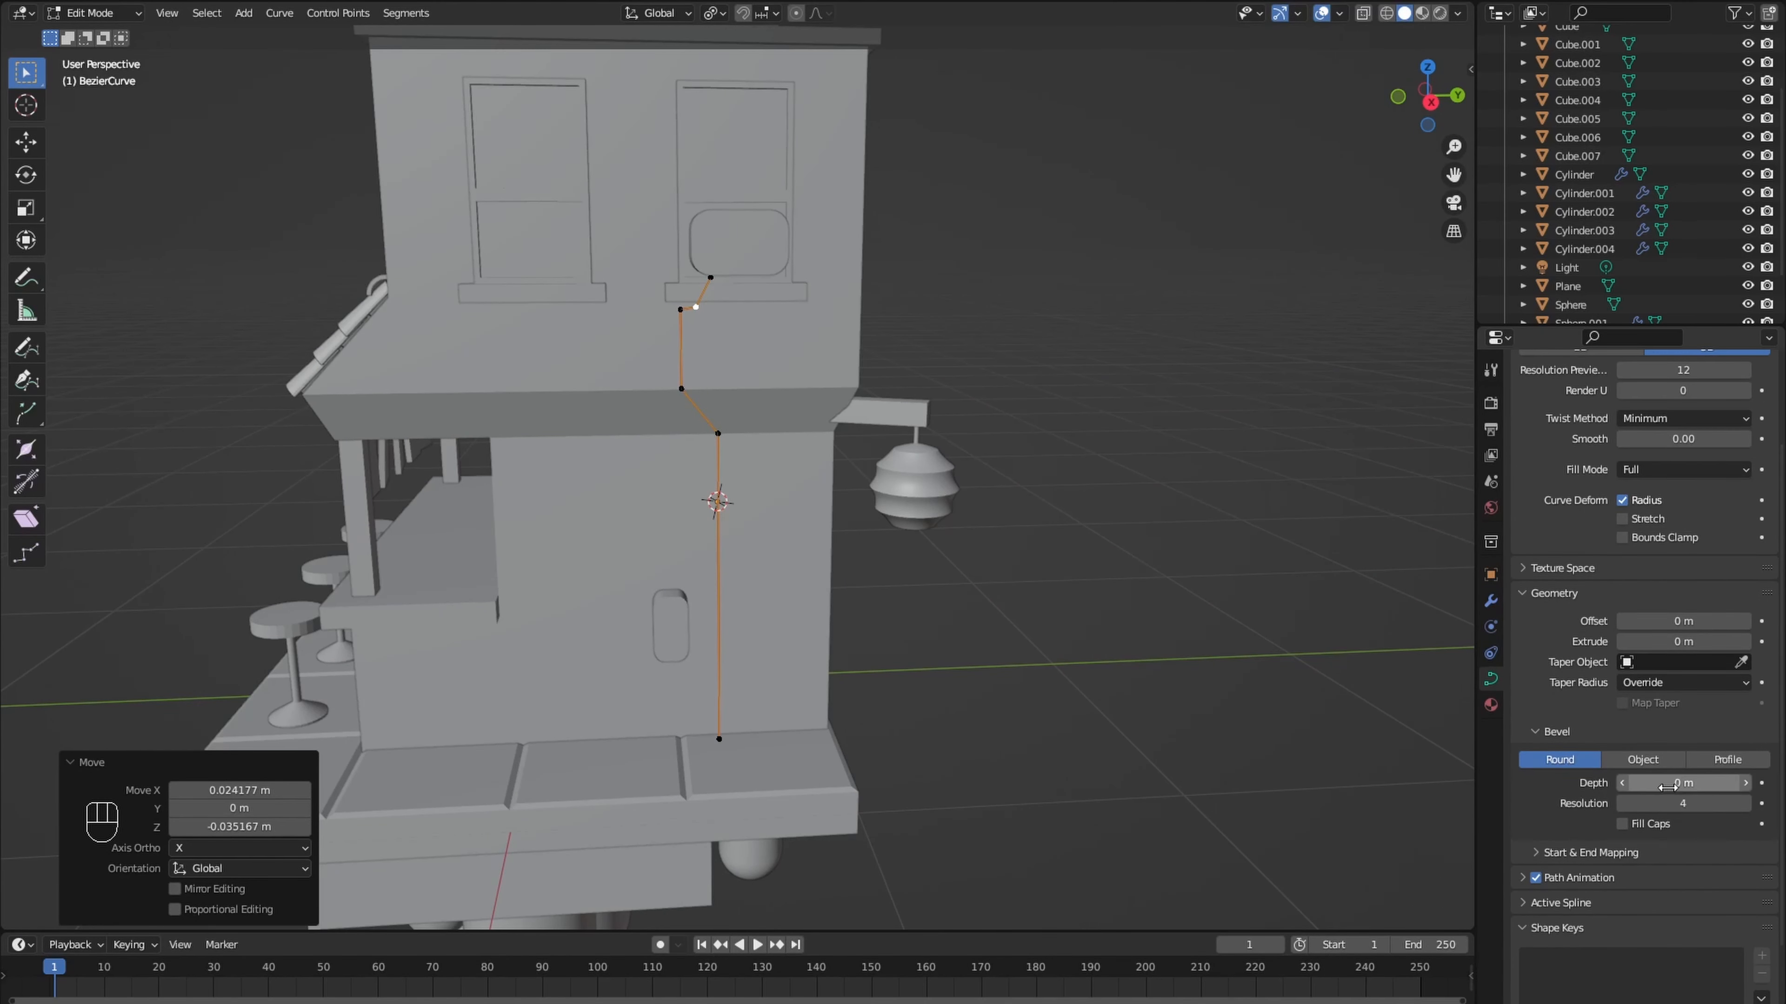
{"action": "left_click_drag", "start_coordinate": [1683, 783], "coordinate": [1672, 784], "text": "shift"}
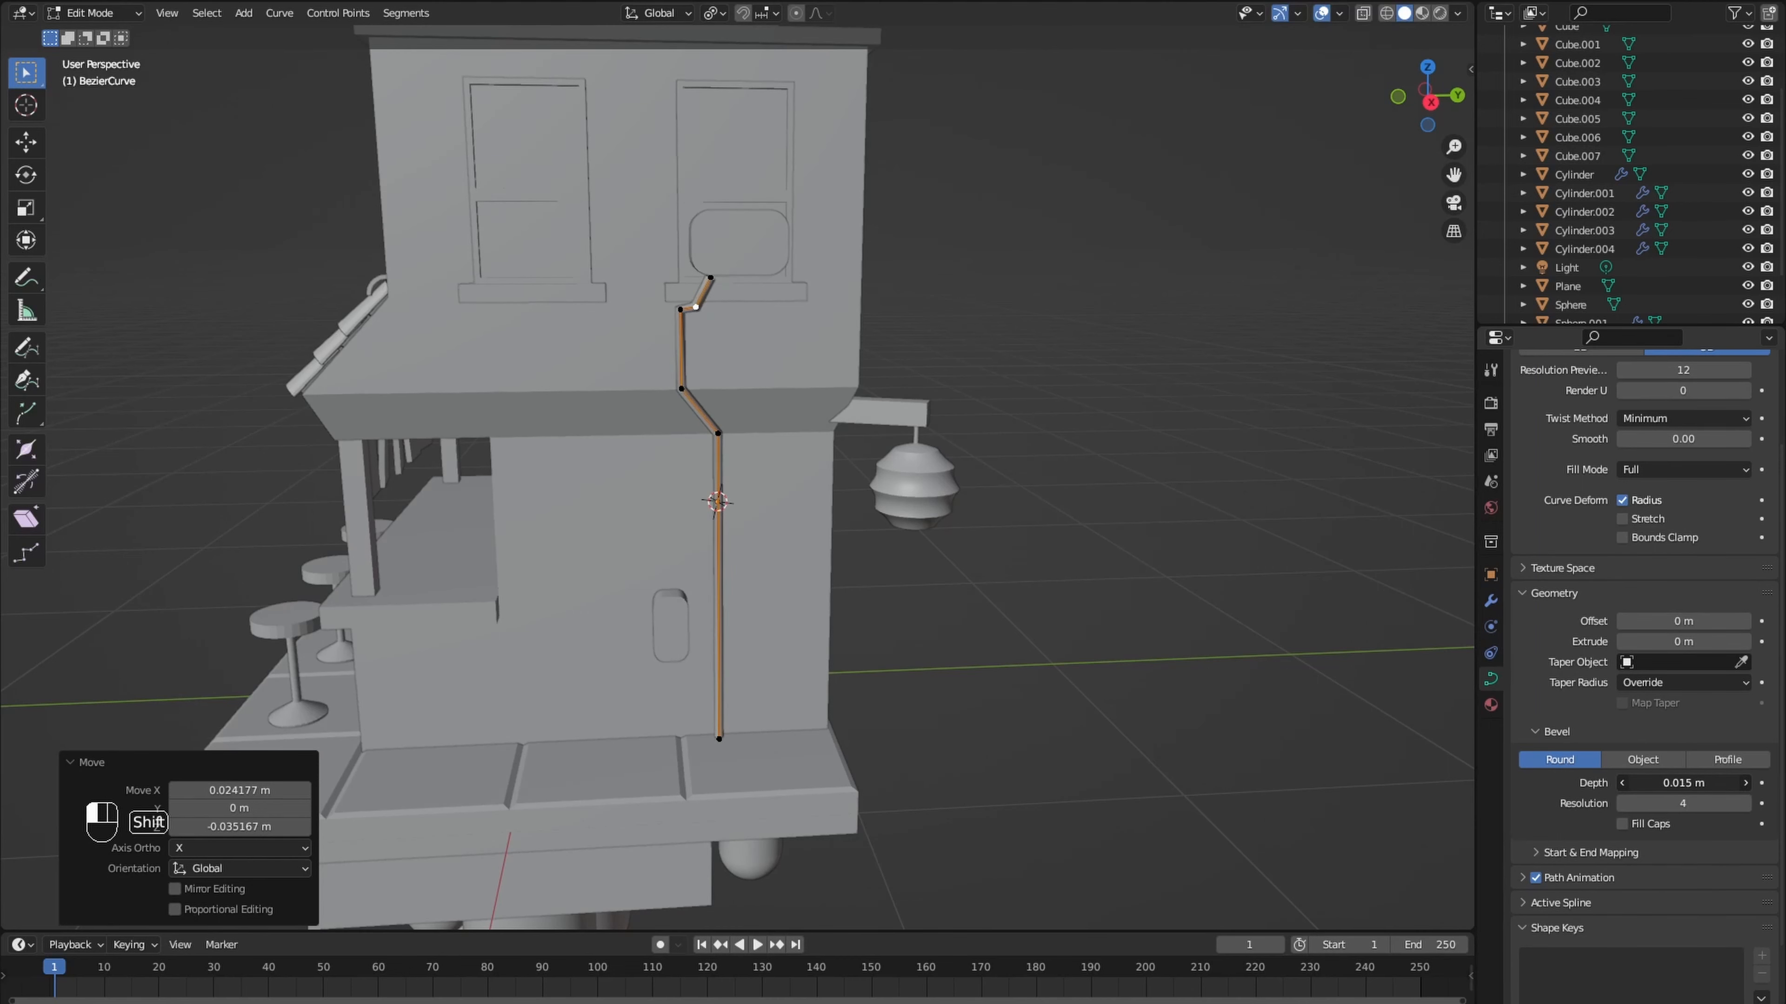
{"action": "scroll", "coordinate": [756, 392], "scroll_direction": "up", "scroll_amount": 4}
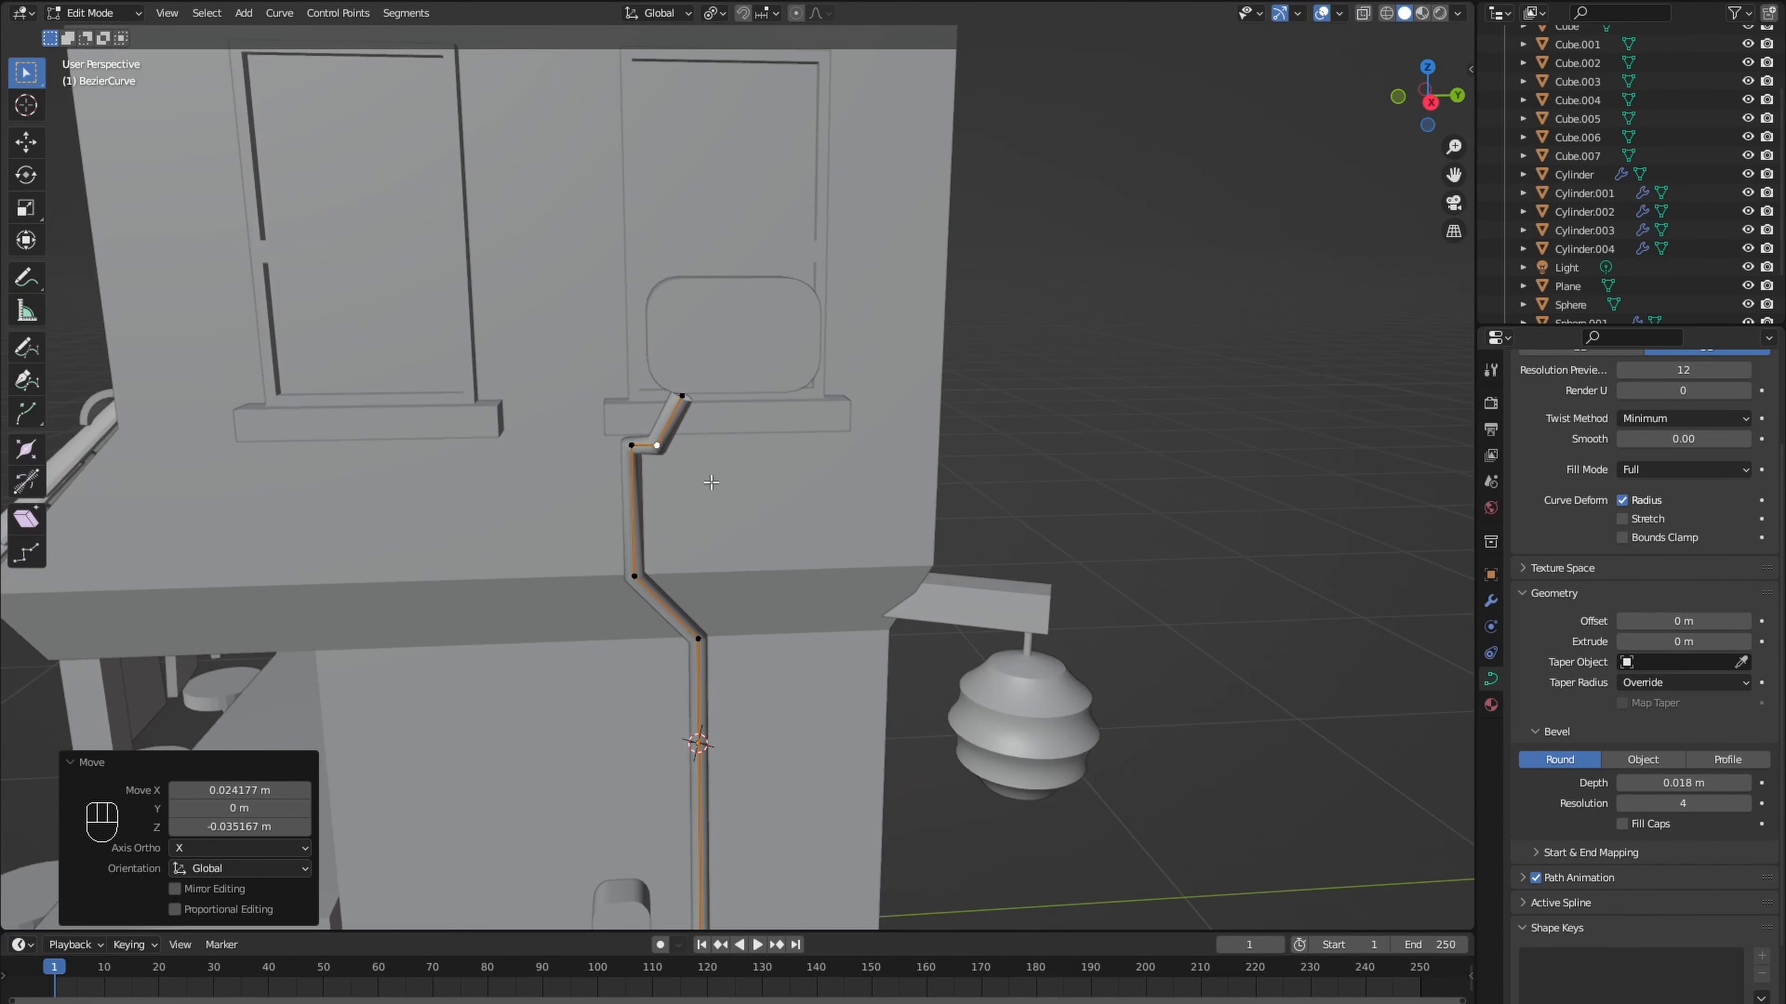
- Adjust the pipe's upper bend below the window box and duplicate the whole pipe alongside itself along Y
{"action": "key", "text": "g"}
{"action": "left_click", "coordinate": [759, 385]}
{"action": "middle_click_drag", "start_coordinate": [760, 384], "coordinate": [780, 461]}
{"action": "scroll", "coordinate": [780, 467], "scroll_direction": "down", "scroll_amount": 4}
{"action": "key", "text": "a"}
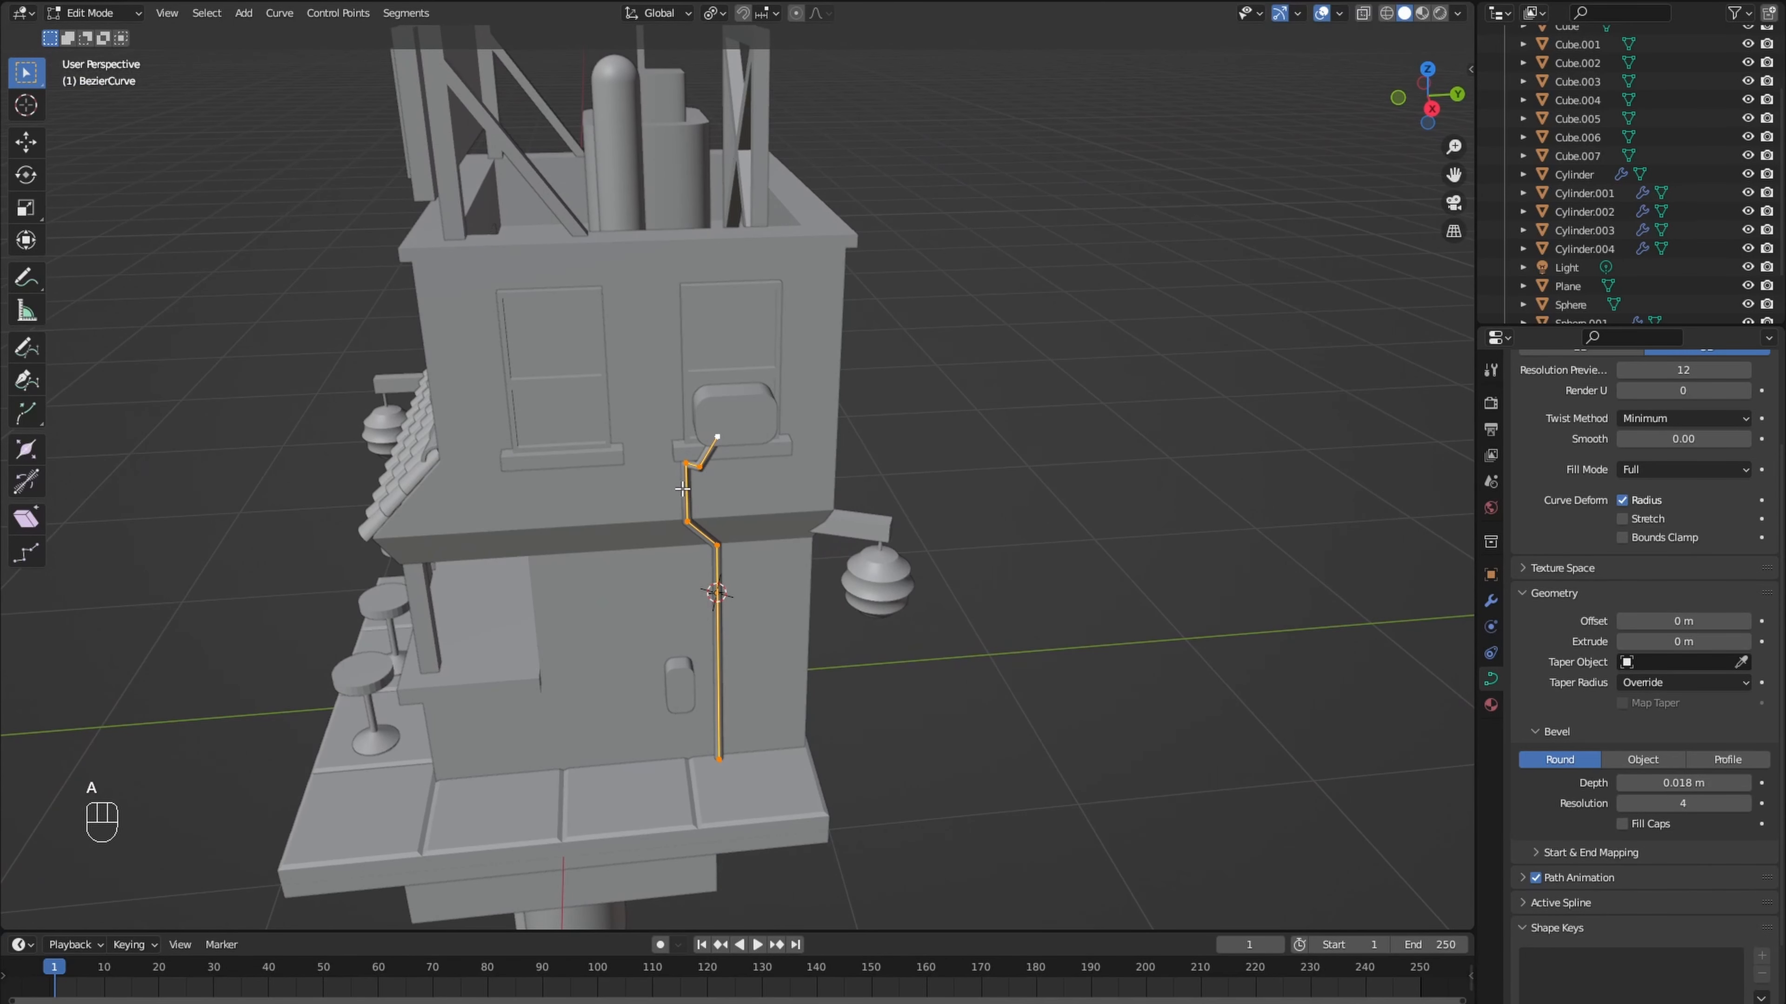
{"action": "key", "text": "shift+d"}
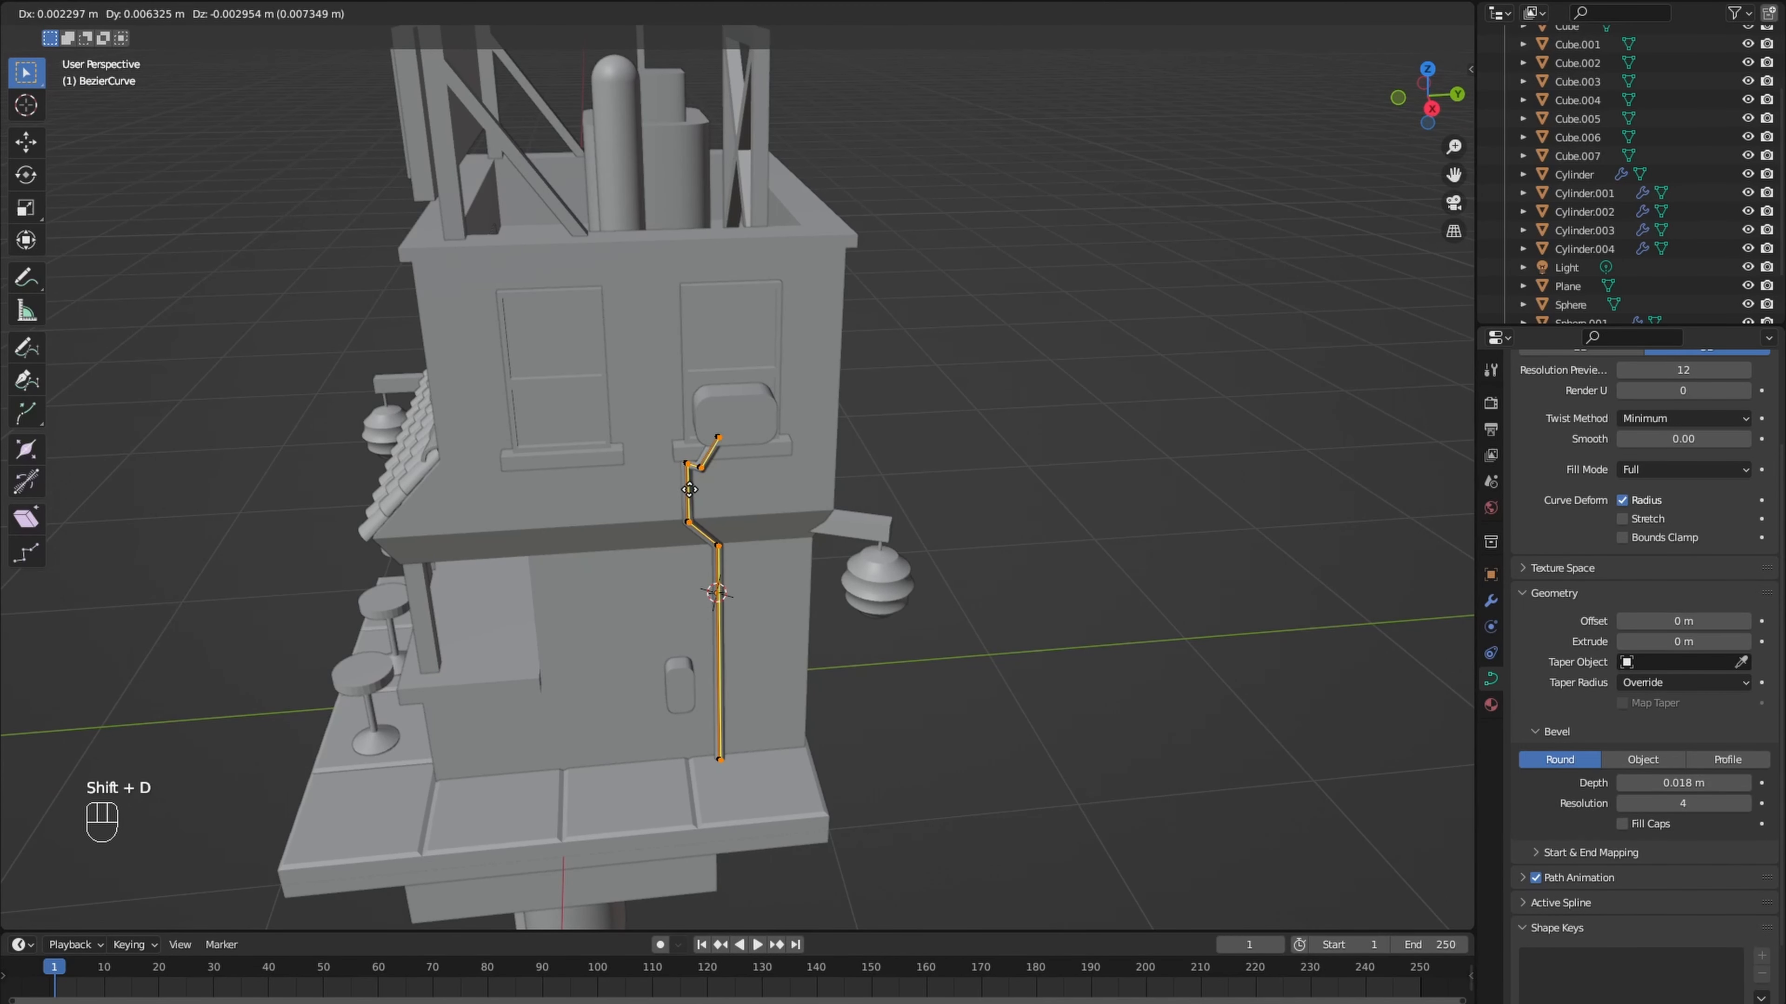
{"action": "key", "text": "y"}
{"action": "left_click", "coordinate": [709, 498]}
- Draw a freehand U-shaped cable hanging beneath the front edge of the platform with the curve Draw tool
{"action": "middle_click_drag", "start_coordinate": [709, 499], "coordinate": [766, 445]}
{"action": "scroll", "coordinate": [706, 450], "scroll_direction": "up", "scroll_amount": 5}
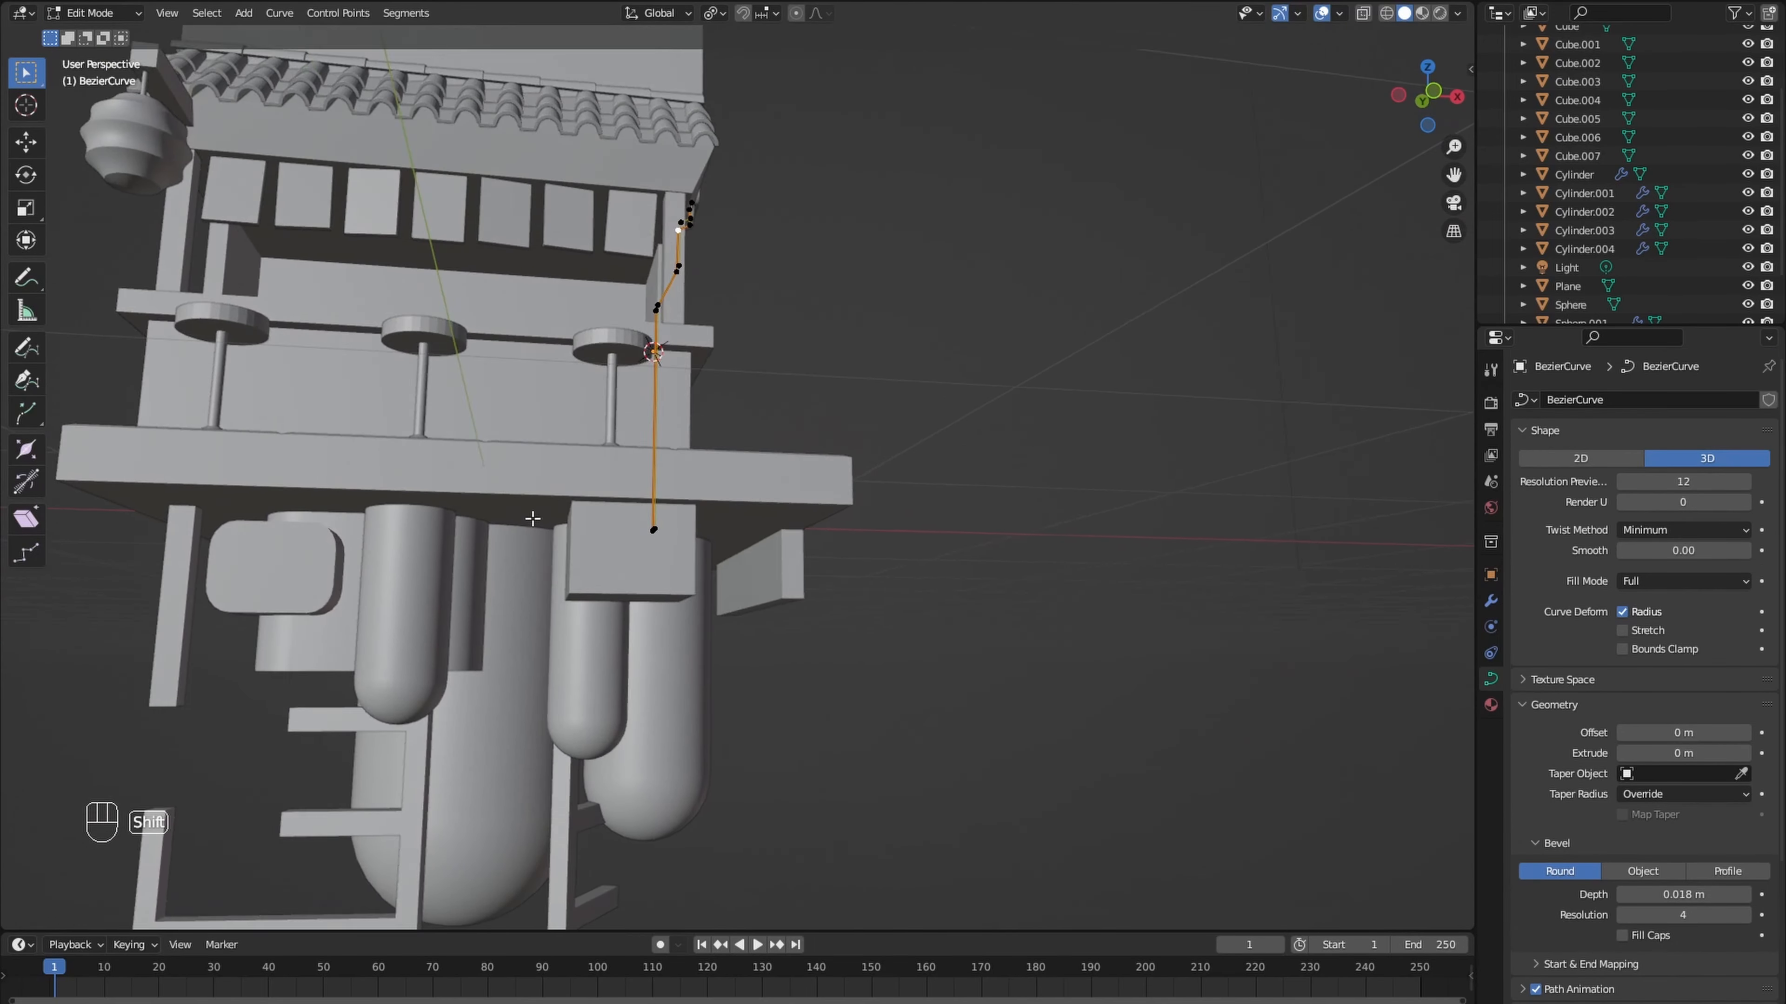
{"action": "middle_click_drag", "start_coordinate": [532, 518], "coordinate": [635, 455]}
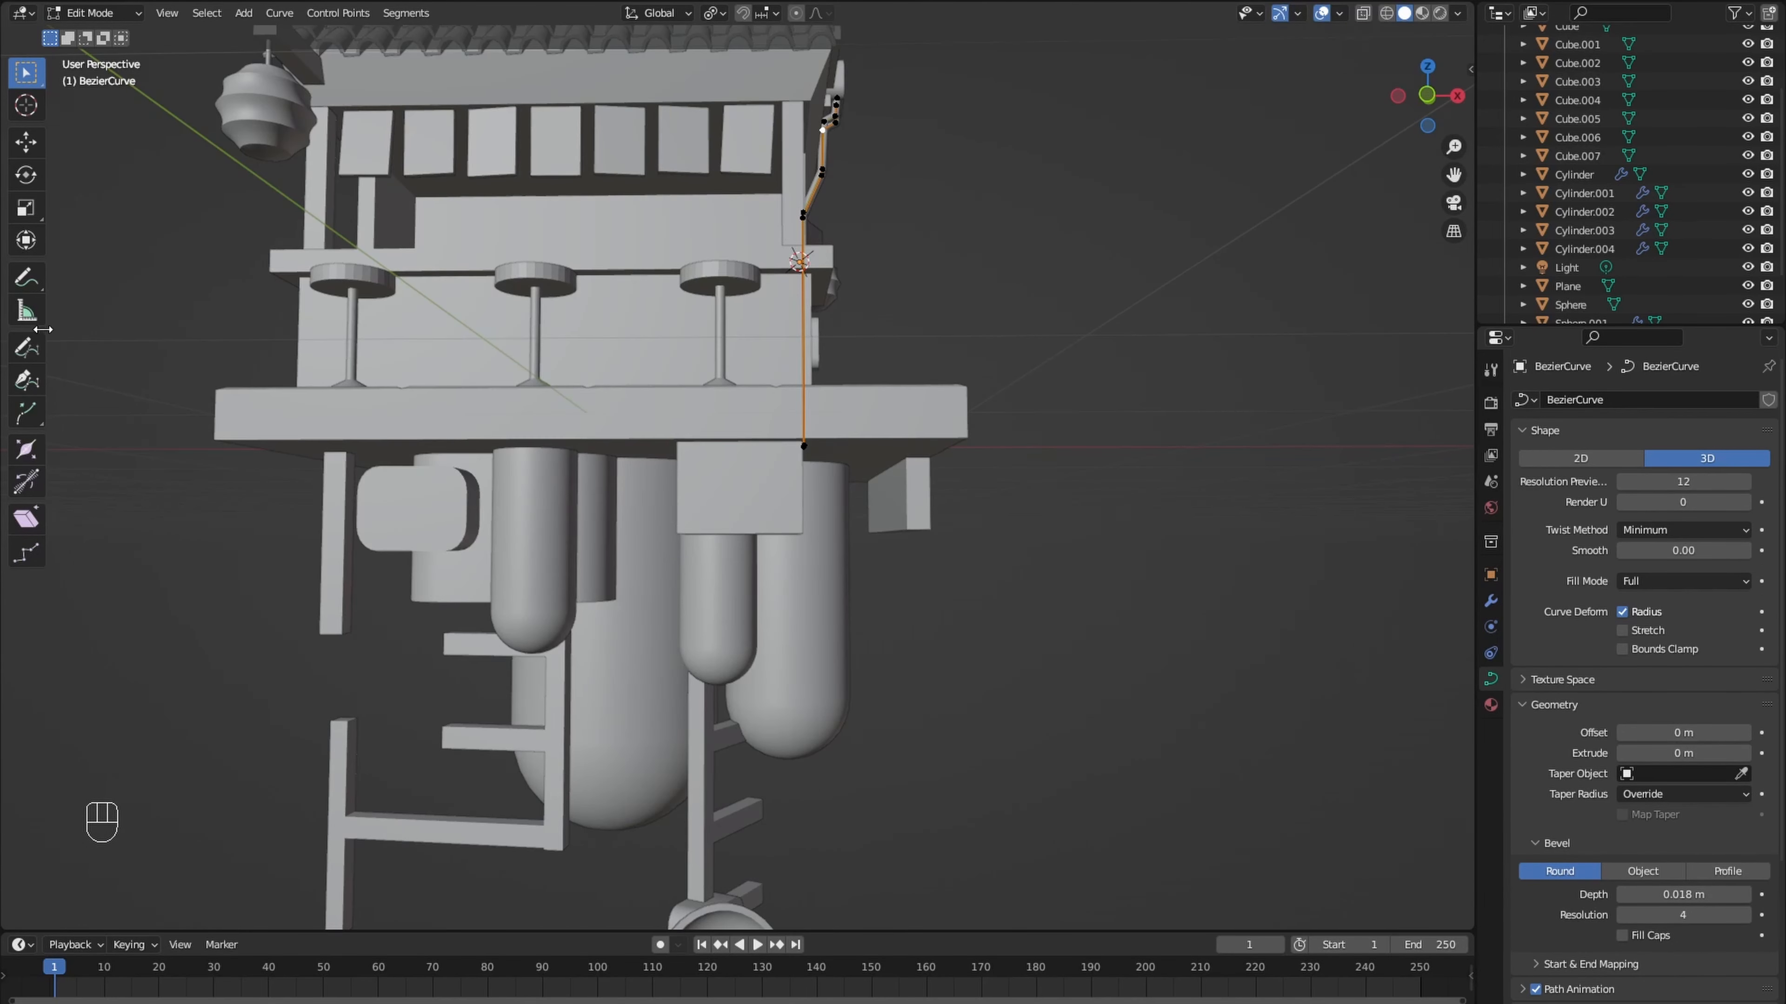
{"action": "left_click", "coordinate": [28, 350]}
{"action": "middle_click_drag", "start_coordinate": [300, 488], "coordinate": [280, 433]}
{"action": "left_click_drag", "start_coordinate": [280, 434], "coordinate": [408, 434]}
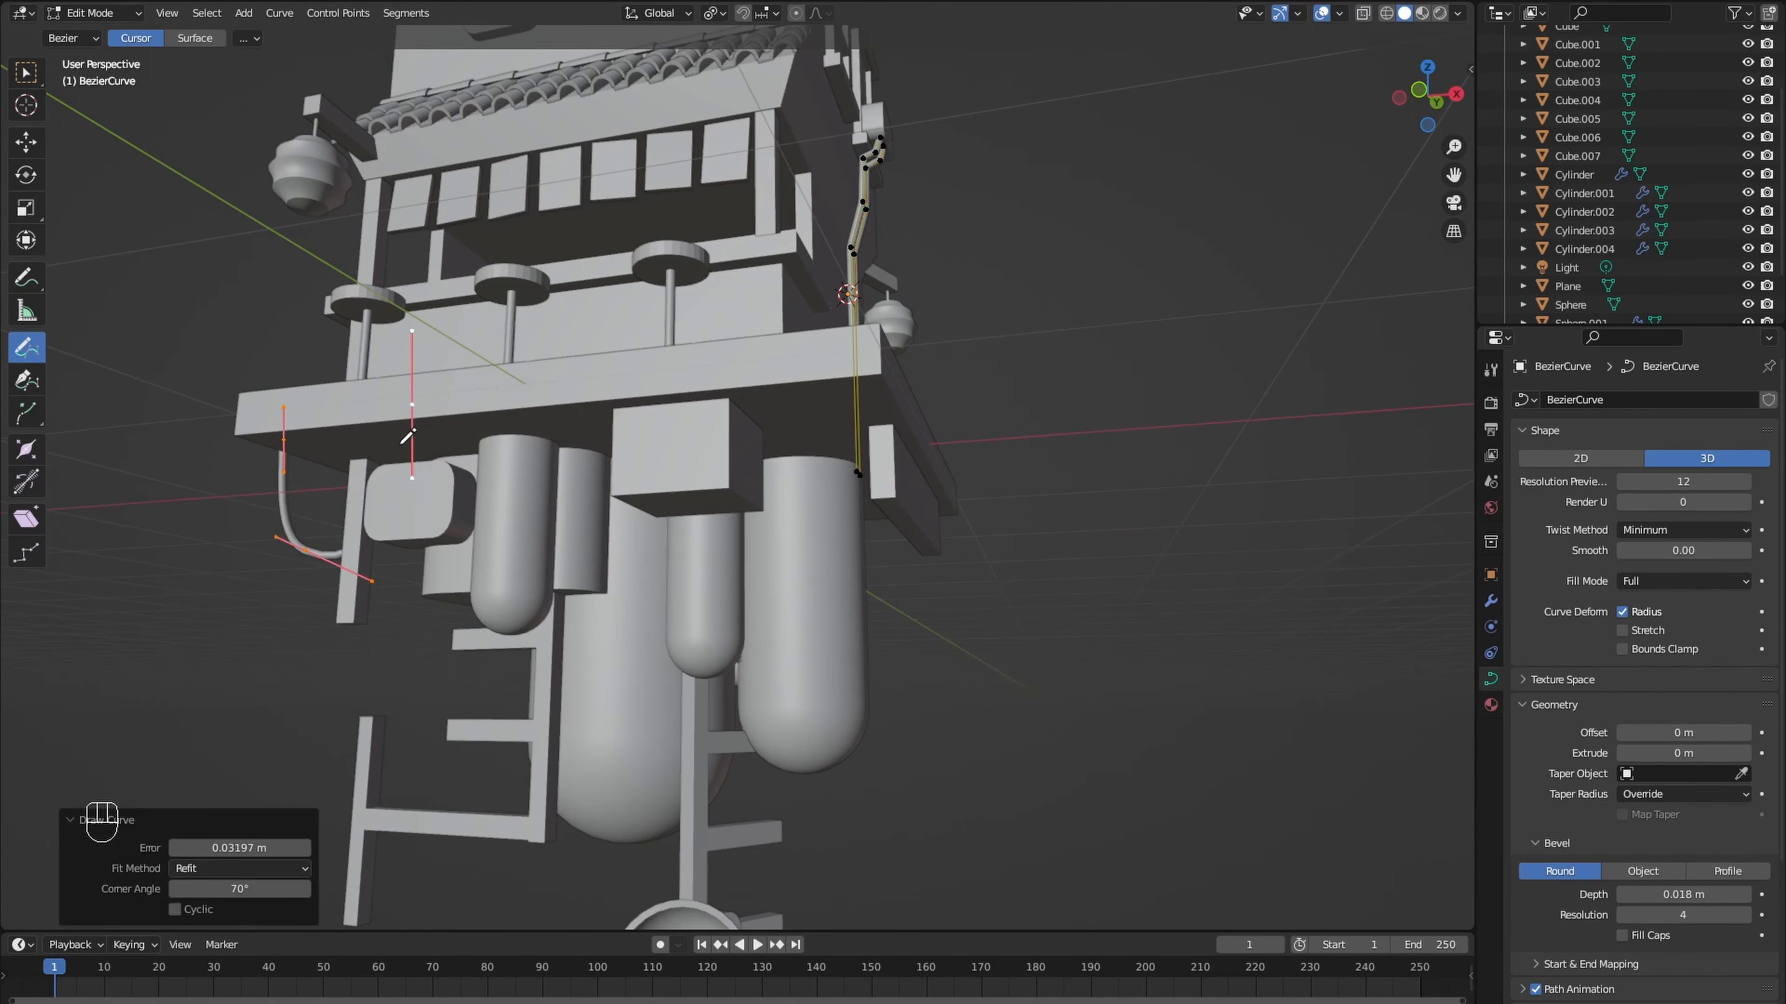
{"action": "mouse_move", "coordinate": [408, 434]}
{"action": "middle_mouse_down"}
{"action": "mouse_move", "coordinate": [556, 491]}
{"action": "mouse_move", "coordinate": [428, 513]}
{"action": "mouse_move", "coordinate": [545, 506]}
{"action": "mouse_move", "coordinate": [583, 533]}
{"action": "mouse_move", "coordinate": [562, 533]}
{"action": "mouse_move", "coordinate": [598, 533]}
{"action": "mouse_move", "coordinate": [418, 508]}
{"action": "middle_mouse_up"}
- Rotate the drawn cable and move it beneath the platform
{"action": "scroll", "coordinate": [556, 491], "scroll_direction": "down", "scroll_amount": 4}
{"action": "left_click", "coordinate": [26, 73]}
{"action": "key", "text": "r"}
{"action": "left_click", "coordinate": [608, 538]}
{"action": "key", "text": "g"}
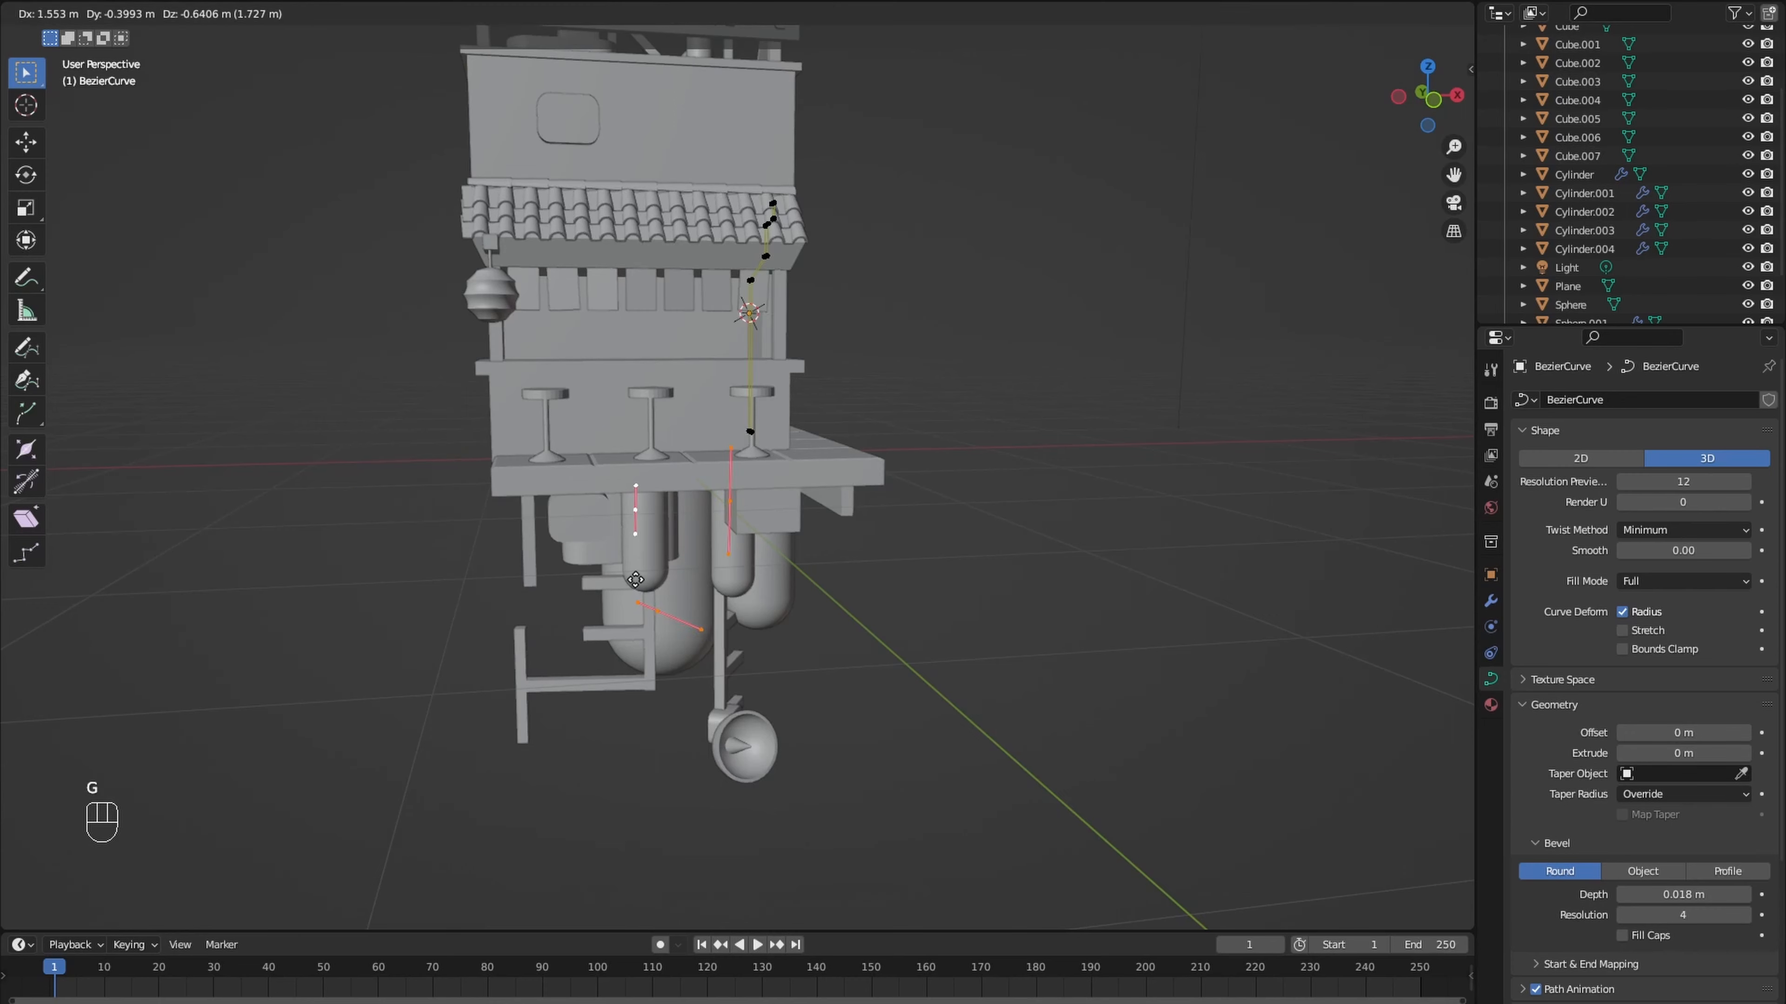
{"action": "left_click", "coordinate": [661, 601]}
- Shift the cable along Y and raise it about 0.19 m along Z to meet the platform's underside
{"action": "mouse_move", "coordinate": [661, 601]}
{"action": "middle_mouse_down"}
{"action": "mouse_move", "coordinate": [731, 543]}
{"action": "mouse_move", "coordinate": [710, 581]}
{"action": "mouse_move", "coordinate": [591, 561]}
{"action": "mouse_move", "coordinate": [645, 571]}
{"action": "middle_mouse_up"}
{"action": "key", "text": "g"}
{"action": "key", "text": "y"}
{"action": "left_click", "coordinate": [792, 563]}
{"action": "key", "text": "g"}
{"action": "key", "text": "z"}
{"action": "left_click", "coordinate": [703, 560]}
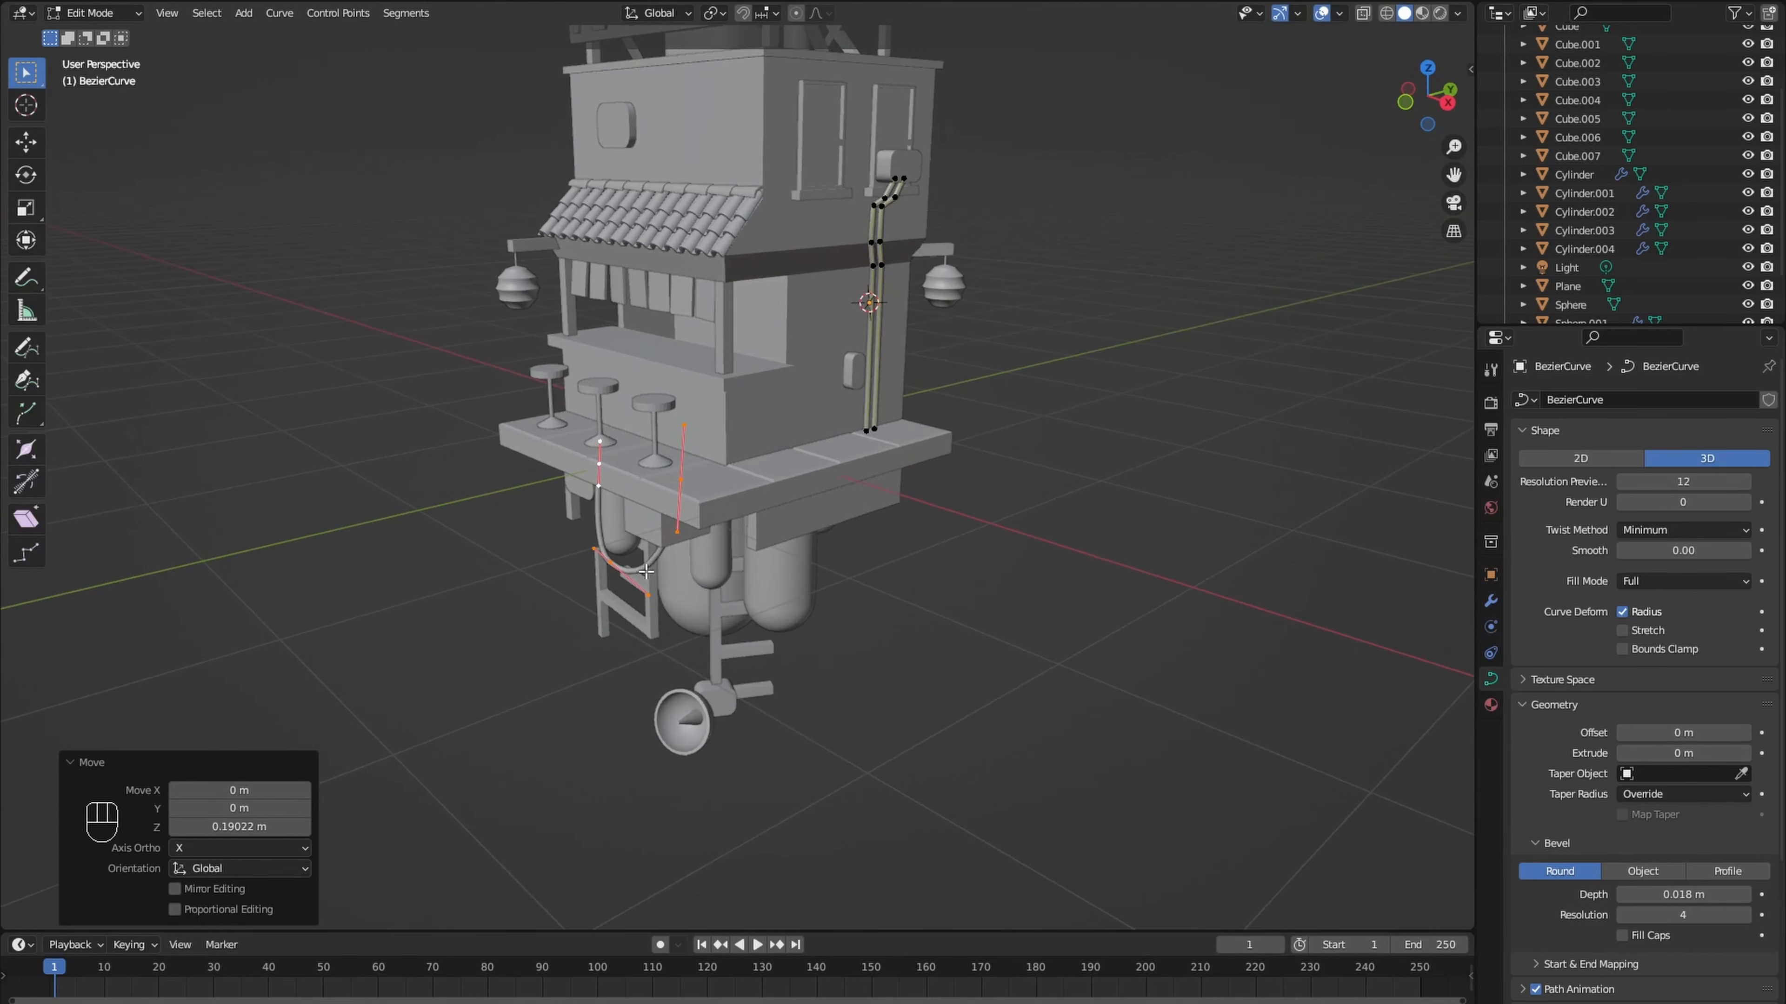
- Duplicate the hanging cable to further spots under the platform and rotate the last copy toward the side edge
{"action": "key", "text": "KP_7"}
{"action": "key", "text": "KP_9"}
{"action": "key", "text": "shift+d"}
{"action": "key", "text": "shift+d"}
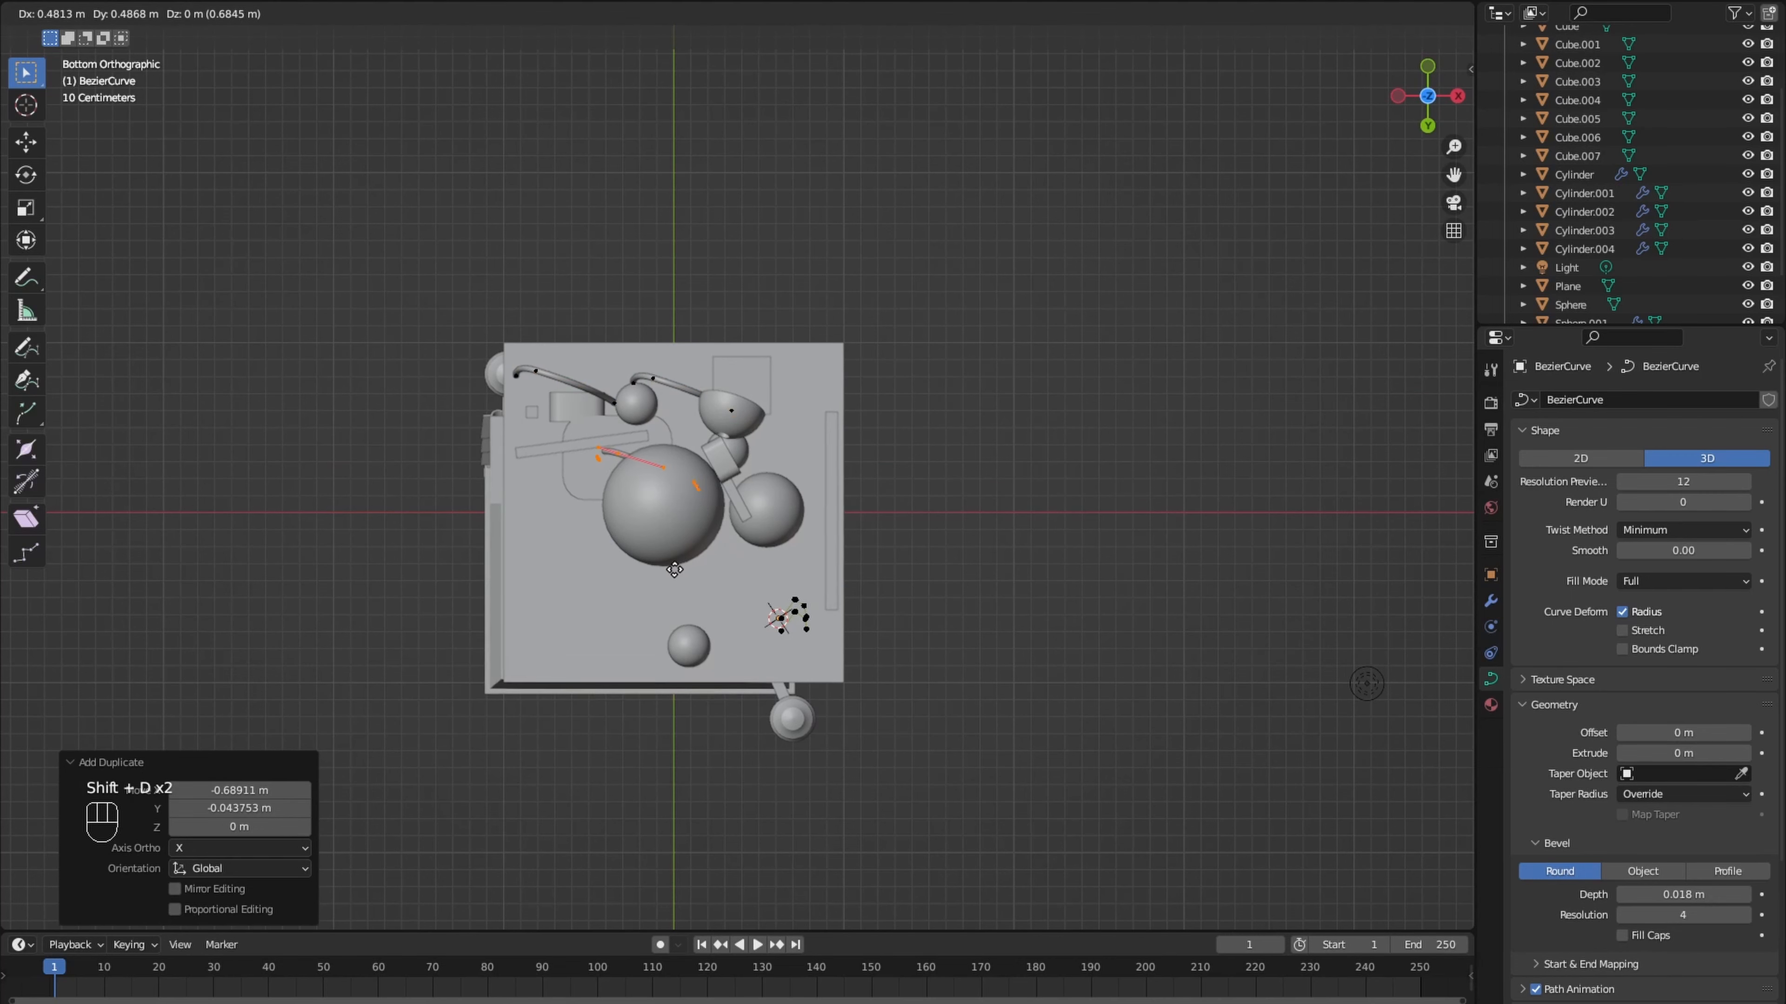
{"action": "left_click", "coordinate": [815, 493]}
{"action": "key", "text": "r"}
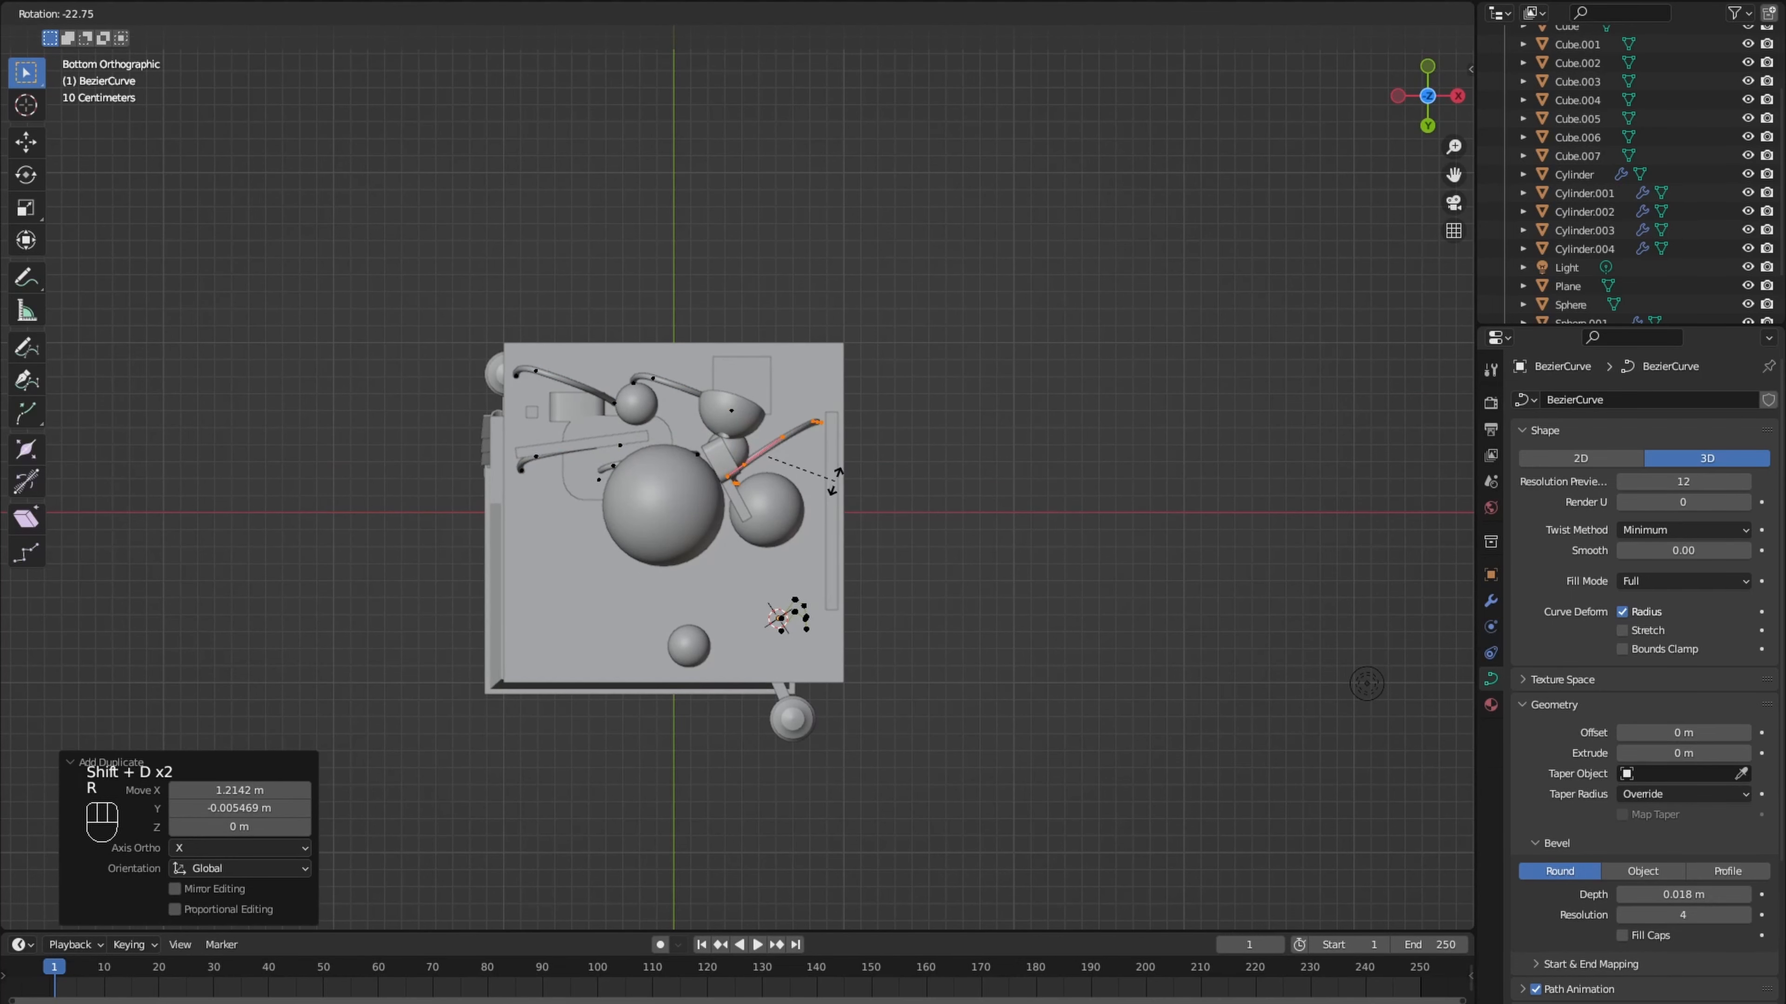
{"action": "left_click", "coordinate": [835, 482]}
- Move one of the cable copies about 1 m down along Z, below the large tank
{"action": "middle_click_drag", "start_coordinate": [835, 485], "coordinate": [819, 587]}
{"action": "left_click", "coordinate": [612, 535]}
{"action": "key", "text": "l"}
{"action": "key", "text": "g"}
{"action": "key", "text": "z"}
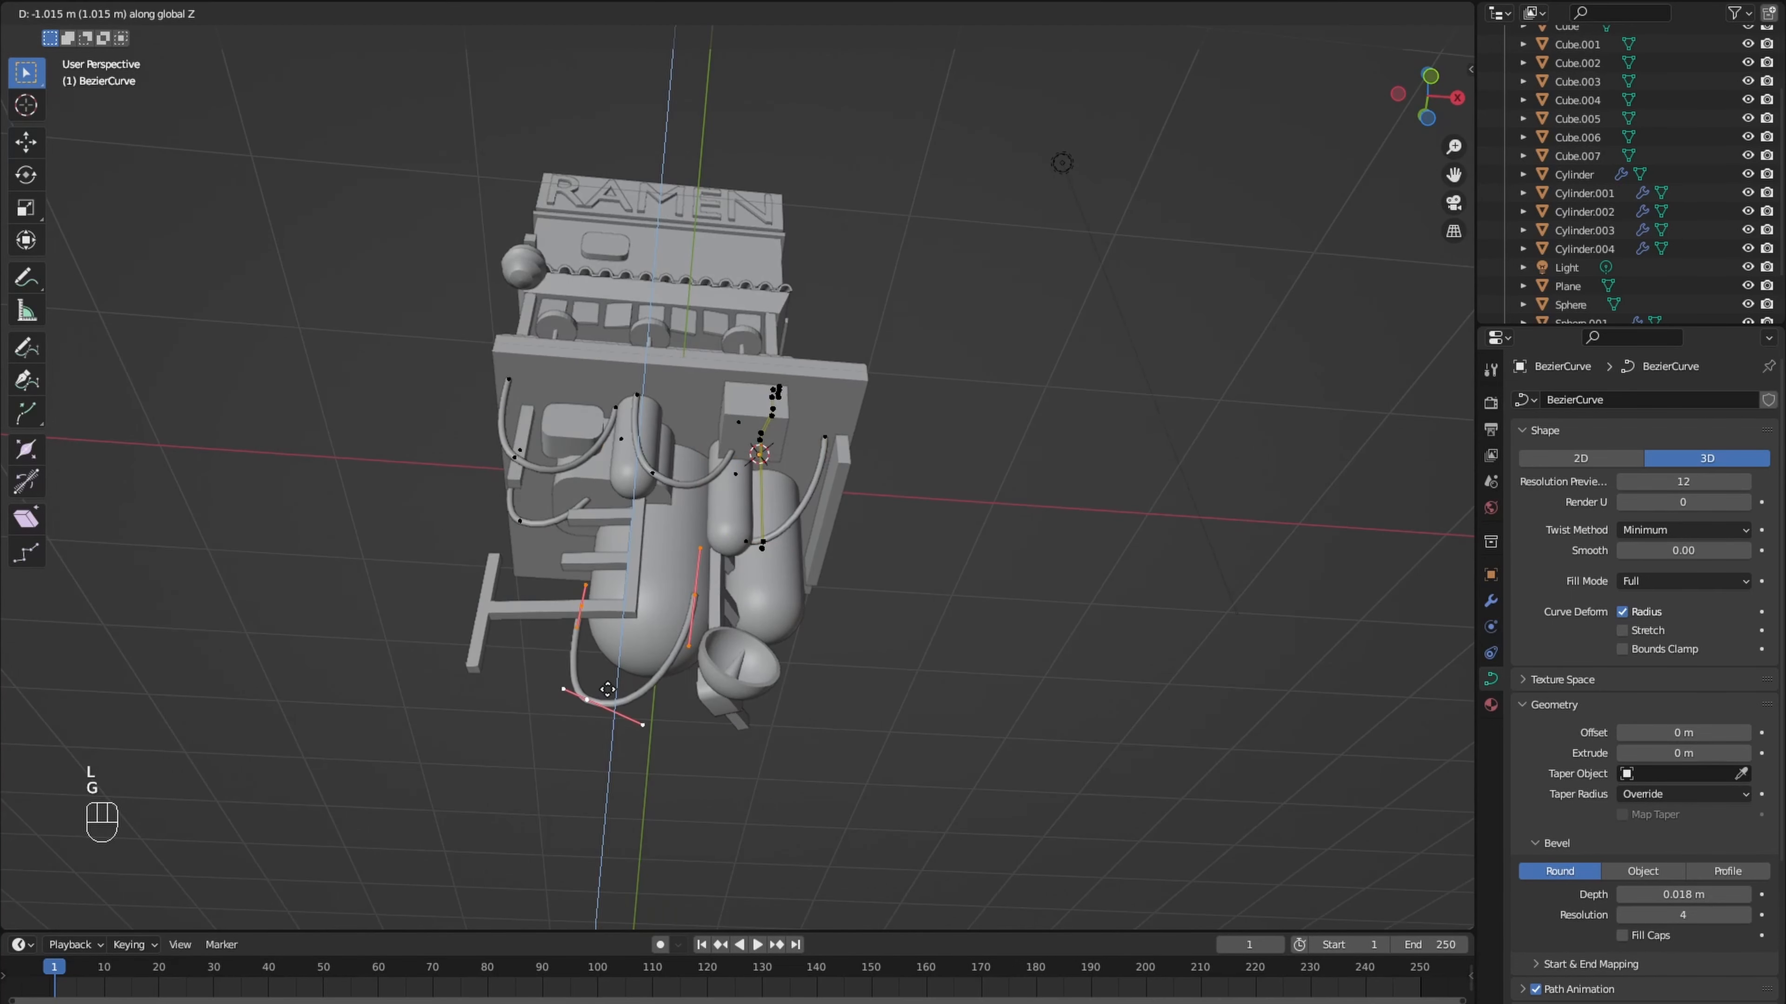
{"action": "left_click", "coordinate": [607, 690]}
- Scale the lowered cable's bottom control point to 0.702, then rotate and reposition it
{"action": "middle_click_drag", "start_coordinate": [608, 690], "coordinate": [610, 739]}
{"action": "left_click", "coordinate": [607, 745]}
{"action": "key", "text": "s"}
{"action": "left_click", "coordinate": [813, 762]}
{"action": "key", "text": "r"}
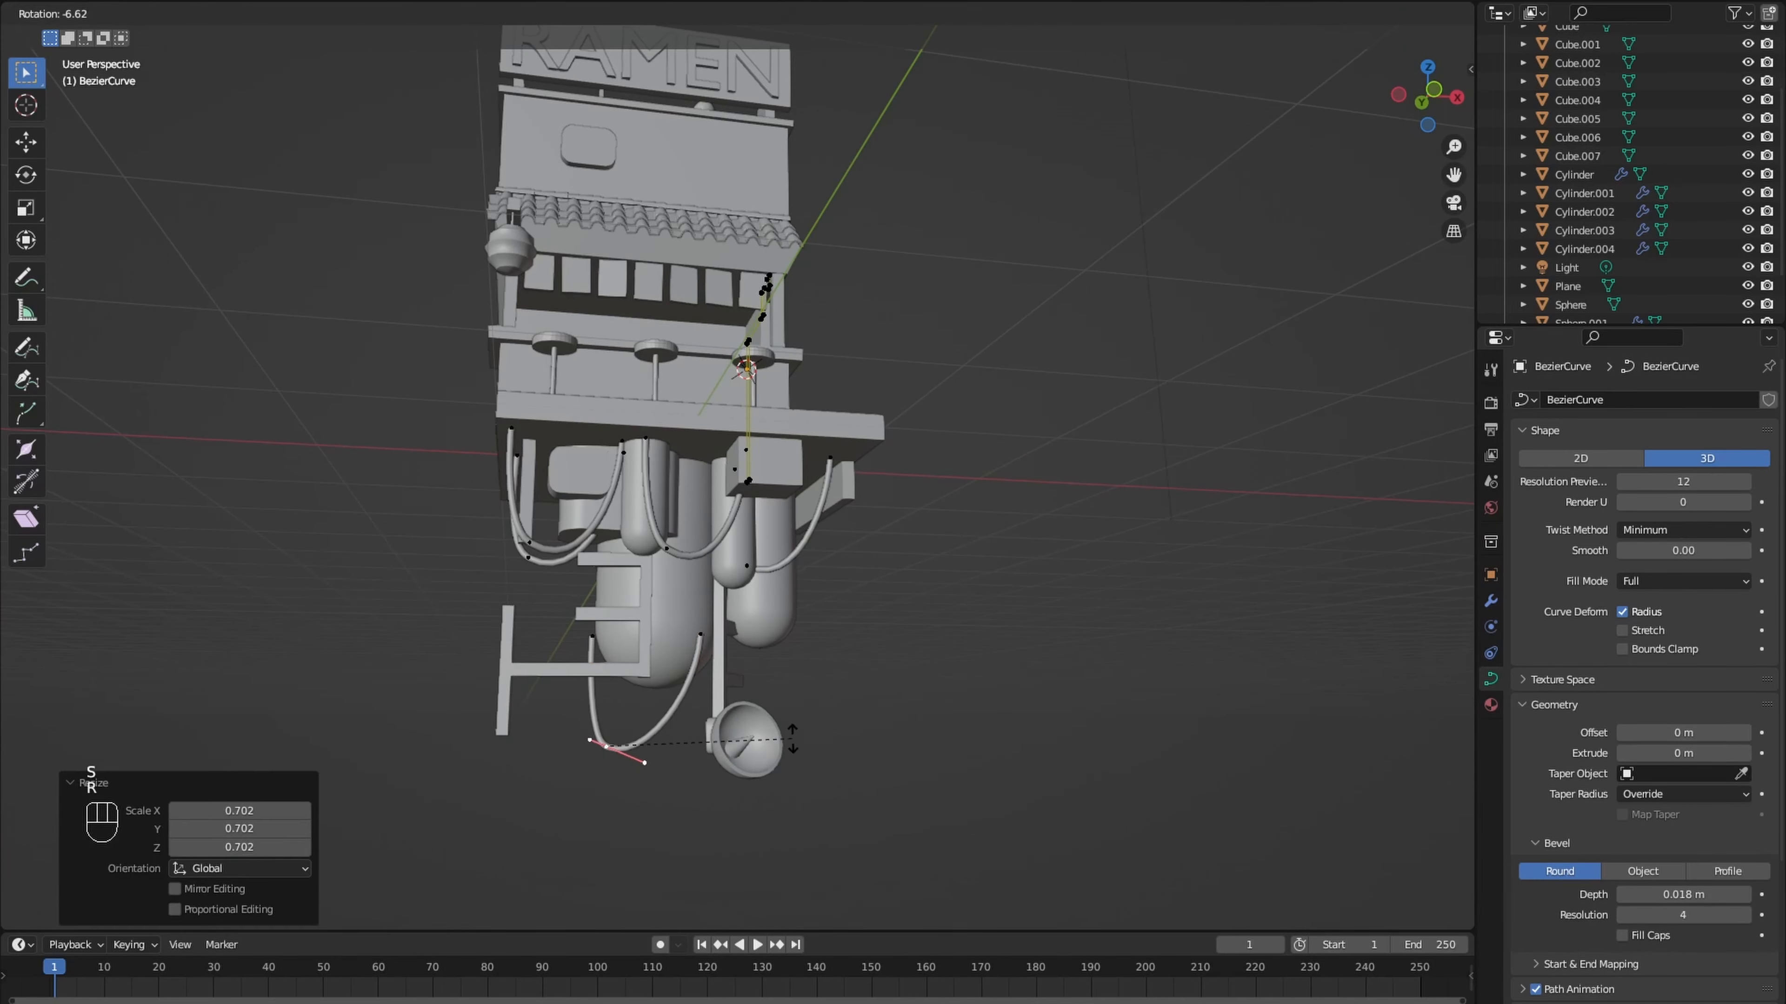
{"action": "left_click", "coordinate": [792, 738]}
{"action": "key", "text": "g"}
{"action": "left_click", "coordinate": [797, 734]}
- Reposition the lowered cable's end points and bottom point to hang between the ladder frame and the dish's pole
{"action": "left_click", "coordinate": [700, 634]}
{"action": "middle_click_drag", "start_coordinate": [700, 637], "coordinate": [833, 661]}
{"action": "key", "text": "g"}
{"action": "left_click", "coordinate": [645, 623]}
{"action": "key", "text": "g"}
{"action": "left_click", "coordinate": [660, 623]}
{"action": "left_click", "coordinate": [658, 738]}
{"action": "key", "text": "g"}
{"action": "left_click", "coordinate": [671, 714]}
- Extrude the lowered cable's end near the ladder frame about 1.015 m straight down along Z
{"action": "scroll", "coordinate": [637, 687], "scroll_direction": "up", "scroll_amount": 3}
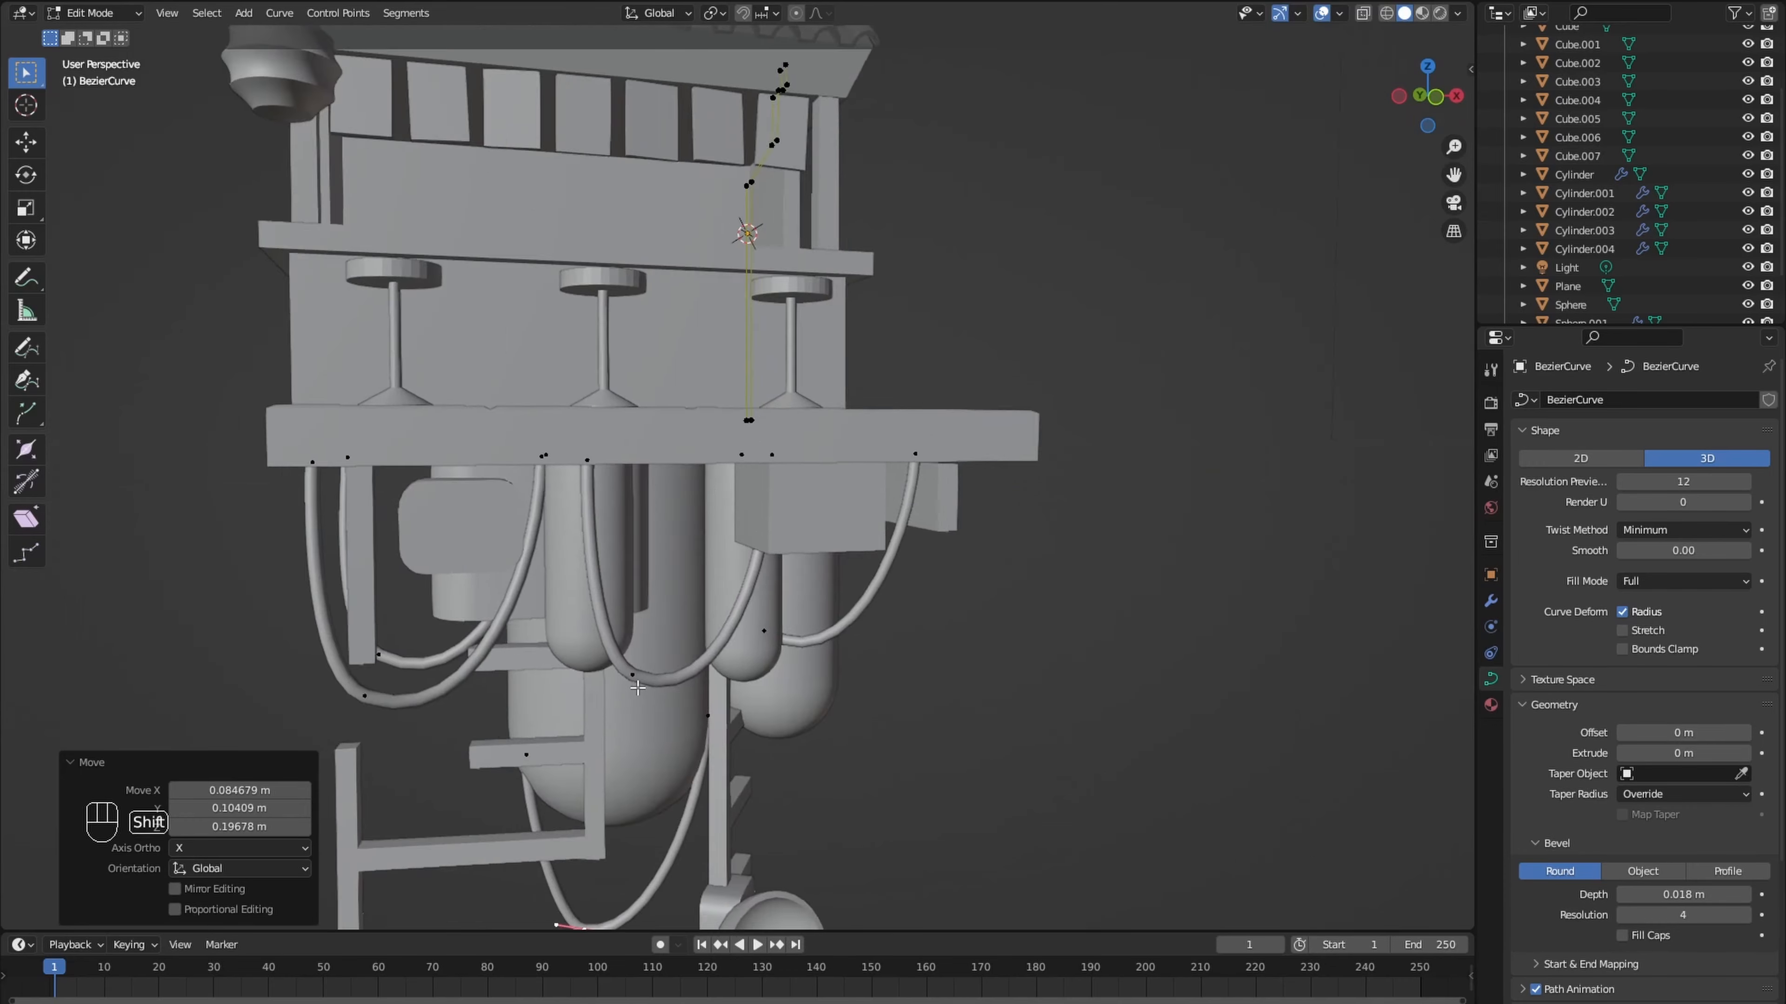
{"action": "middle_click_drag", "start_coordinate": [637, 688], "coordinate": [638, 517]}
{"action": "key", "text": "e"}
{"action": "key", "text": "z"}
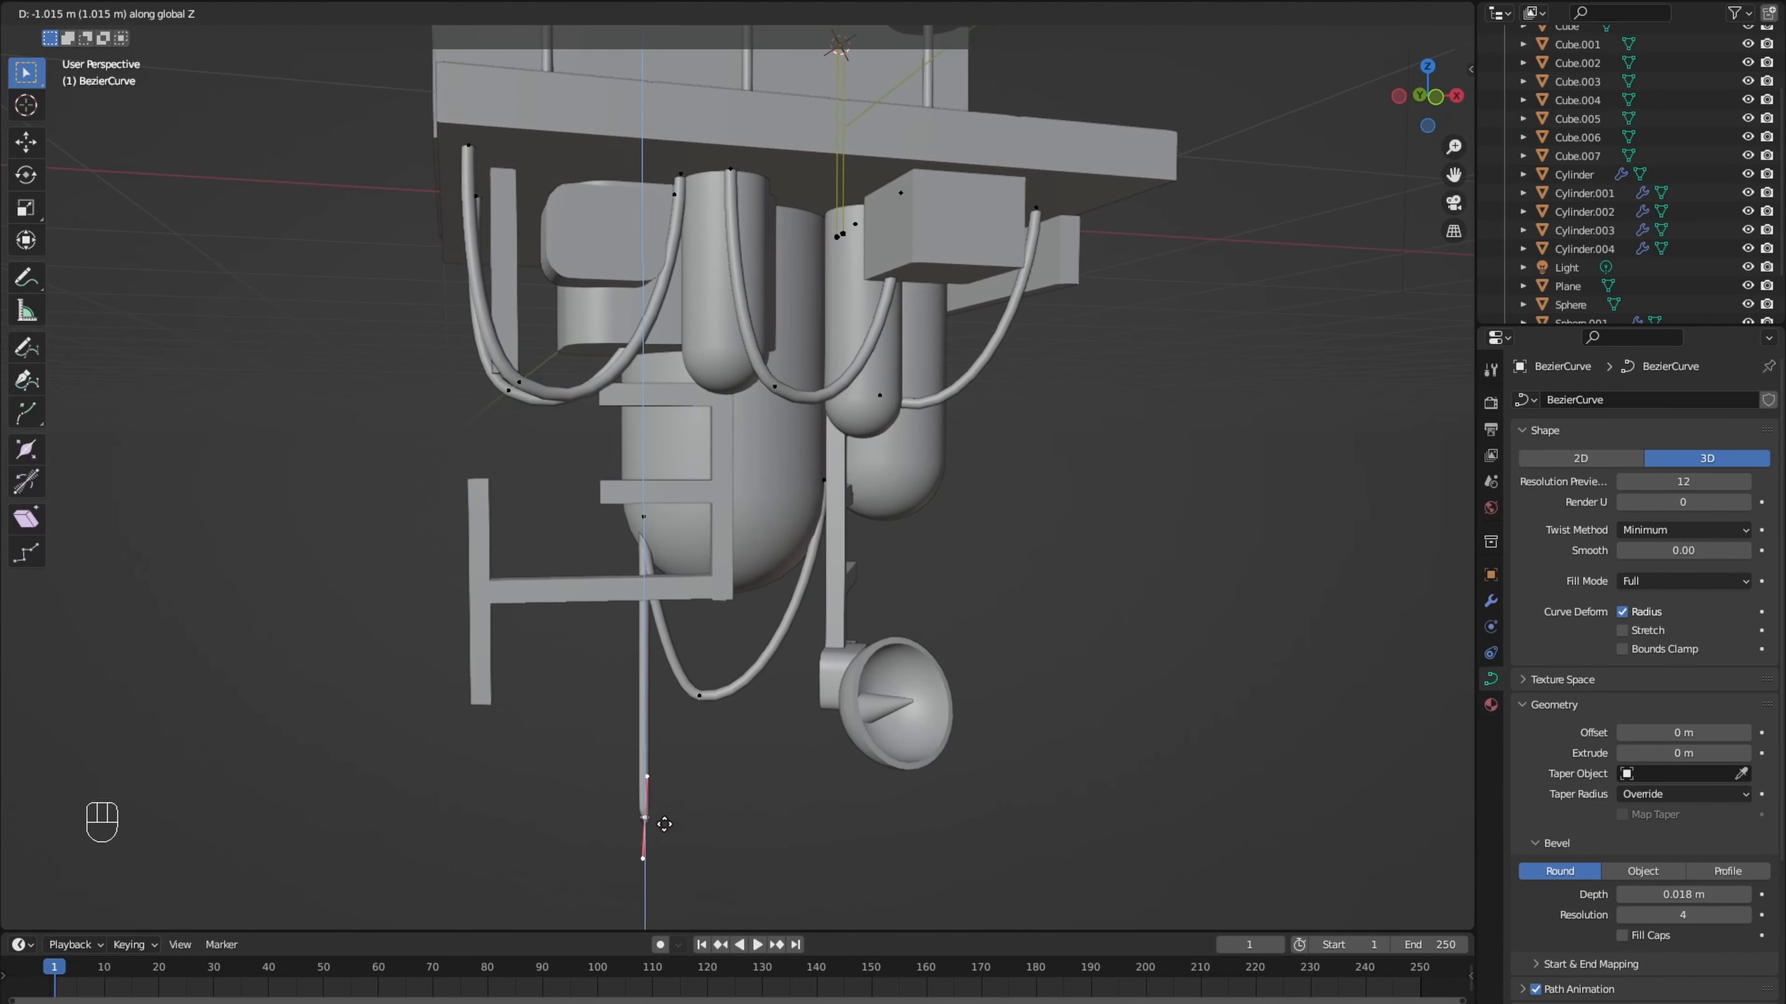
{"action": "left_click", "coordinate": [664, 824]}
- Rotate the whole hanging cable at the platform's front around Z
{"action": "scroll", "coordinate": [566, 619], "scroll_direction": "down", "scroll_amount": 5}
{"action": "middle_click_drag", "start_coordinate": [562, 618], "coordinate": [625, 711]}
{"action": "scroll", "coordinate": [660, 563], "scroll_direction": "up", "scroll_amount": 5}
{"action": "middle_click_drag", "start_coordinate": [661, 556], "coordinate": [636, 394]}
{"action": "left_click", "coordinate": [637, 363]}
{"action": "key", "text": "l"}
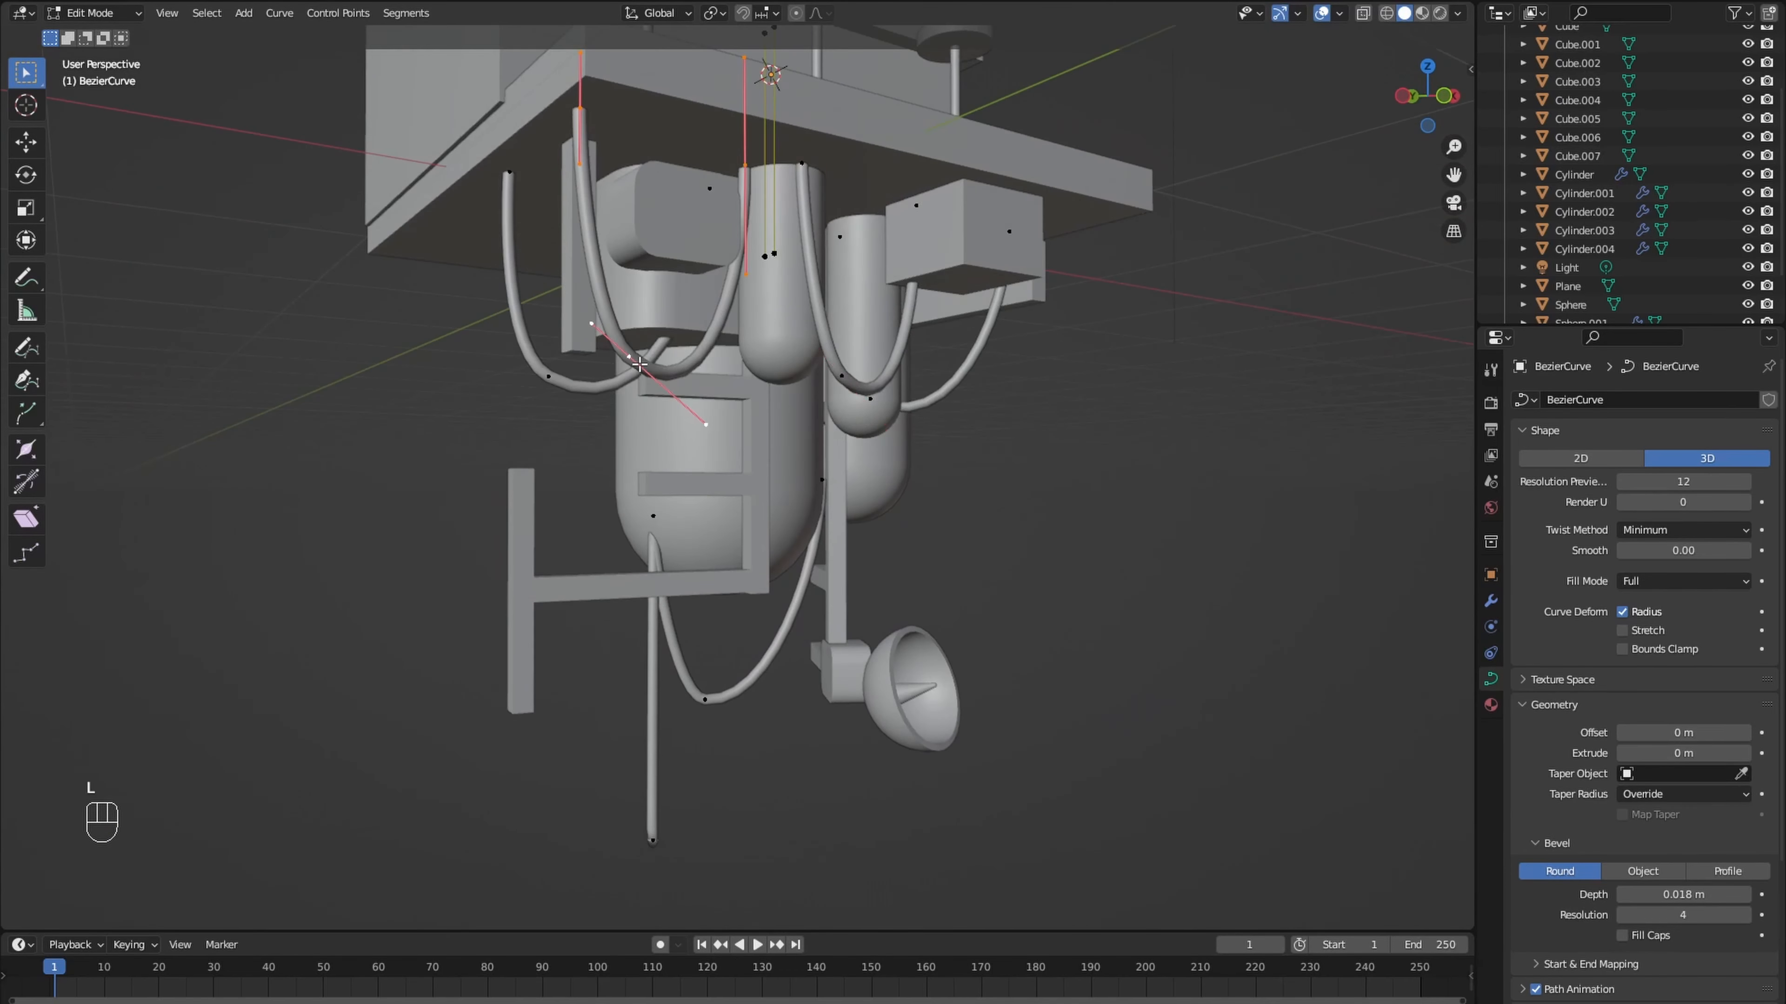
{"action": "key", "text": "r"}
{"action": "key", "text": "z"}
{"action": "left_click", "coordinate": [749, 341]}
- Scale the rotated cable and adjust its position beneath the platform's front corner
{"action": "middle_click_drag", "start_coordinate": [756, 338], "coordinate": [801, 395]}
{"action": "key", "text": "s"}
{"action": "left_click", "coordinate": [735, 352]}
{"action": "key", "text": "g"}
{"action": "key", "text": "z"}
{"action": "left_click", "coordinate": [538, 464]}
{"action": "middle_click_drag", "start_coordinate": [685, 366], "coordinate": [596, 447]}
{"action": "scroll", "coordinate": [560, 465], "scroll_direction": "down", "scroll_amount": 4}
{"action": "left_click", "coordinate": [566, 459]}
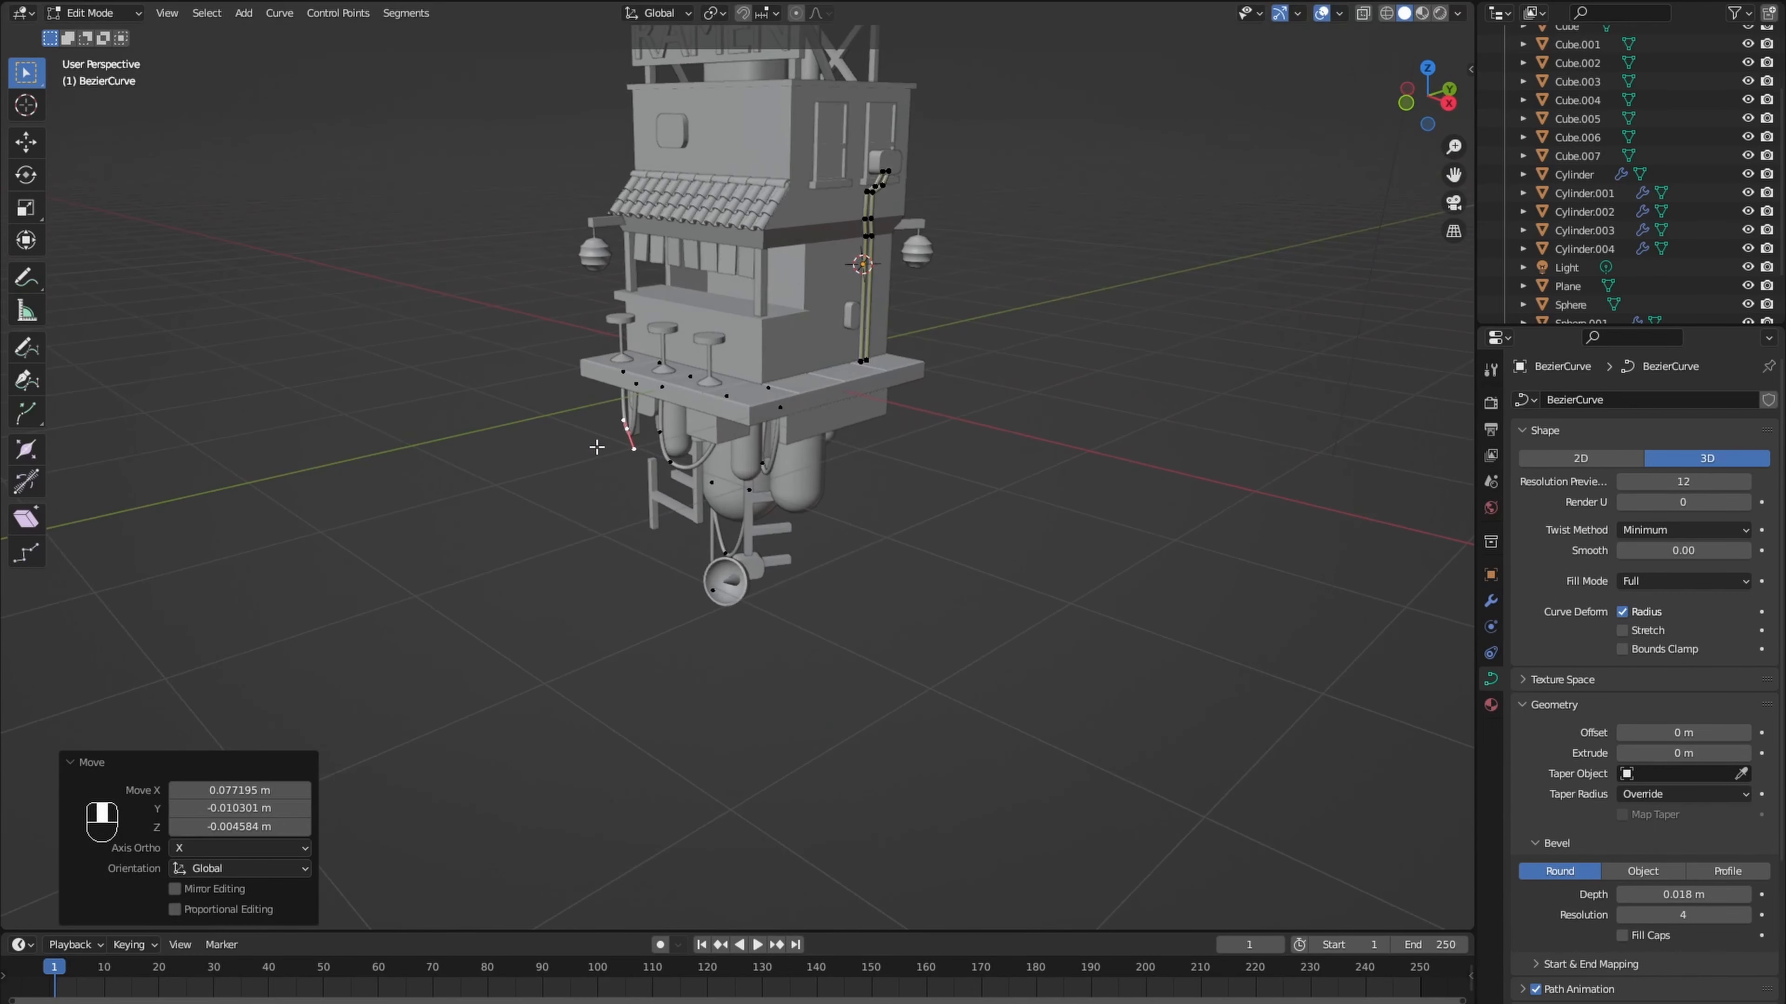
- Move the bottom points of two hanging cables down along Z
{"action": "left_click", "coordinate": [762, 464]}
{"action": "key", "text": "g"}
{"action": "key", "text": "z"}
{"action": "left_click", "coordinate": [760, 497]}
{"action": "left_click", "coordinate": [655, 445]}
{"action": "key", "text": "g"}
{"action": "key", "text": "z"}
{"action": "left_click", "coordinate": [658, 493]}
- Duplicate the whole front hanging cable and place the copy under the platform's side edge
{"action": "middle_click_drag", "start_coordinate": [745, 493], "coordinate": [823, 511]}
{"action": "scroll", "coordinate": [731, 485], "scroll_direction": "down", "scroll_amount": 4}
{"action": "scroll", "coordinate": [794, 509], "scroll_direction": "up", "scroll_amount": 4}
{"action": "left_click", "coordinate": [651, 472]}
{"action": "scroll", "coordinate": [681, 470], "scroll_direction": "up", "scroll_amount": 4}
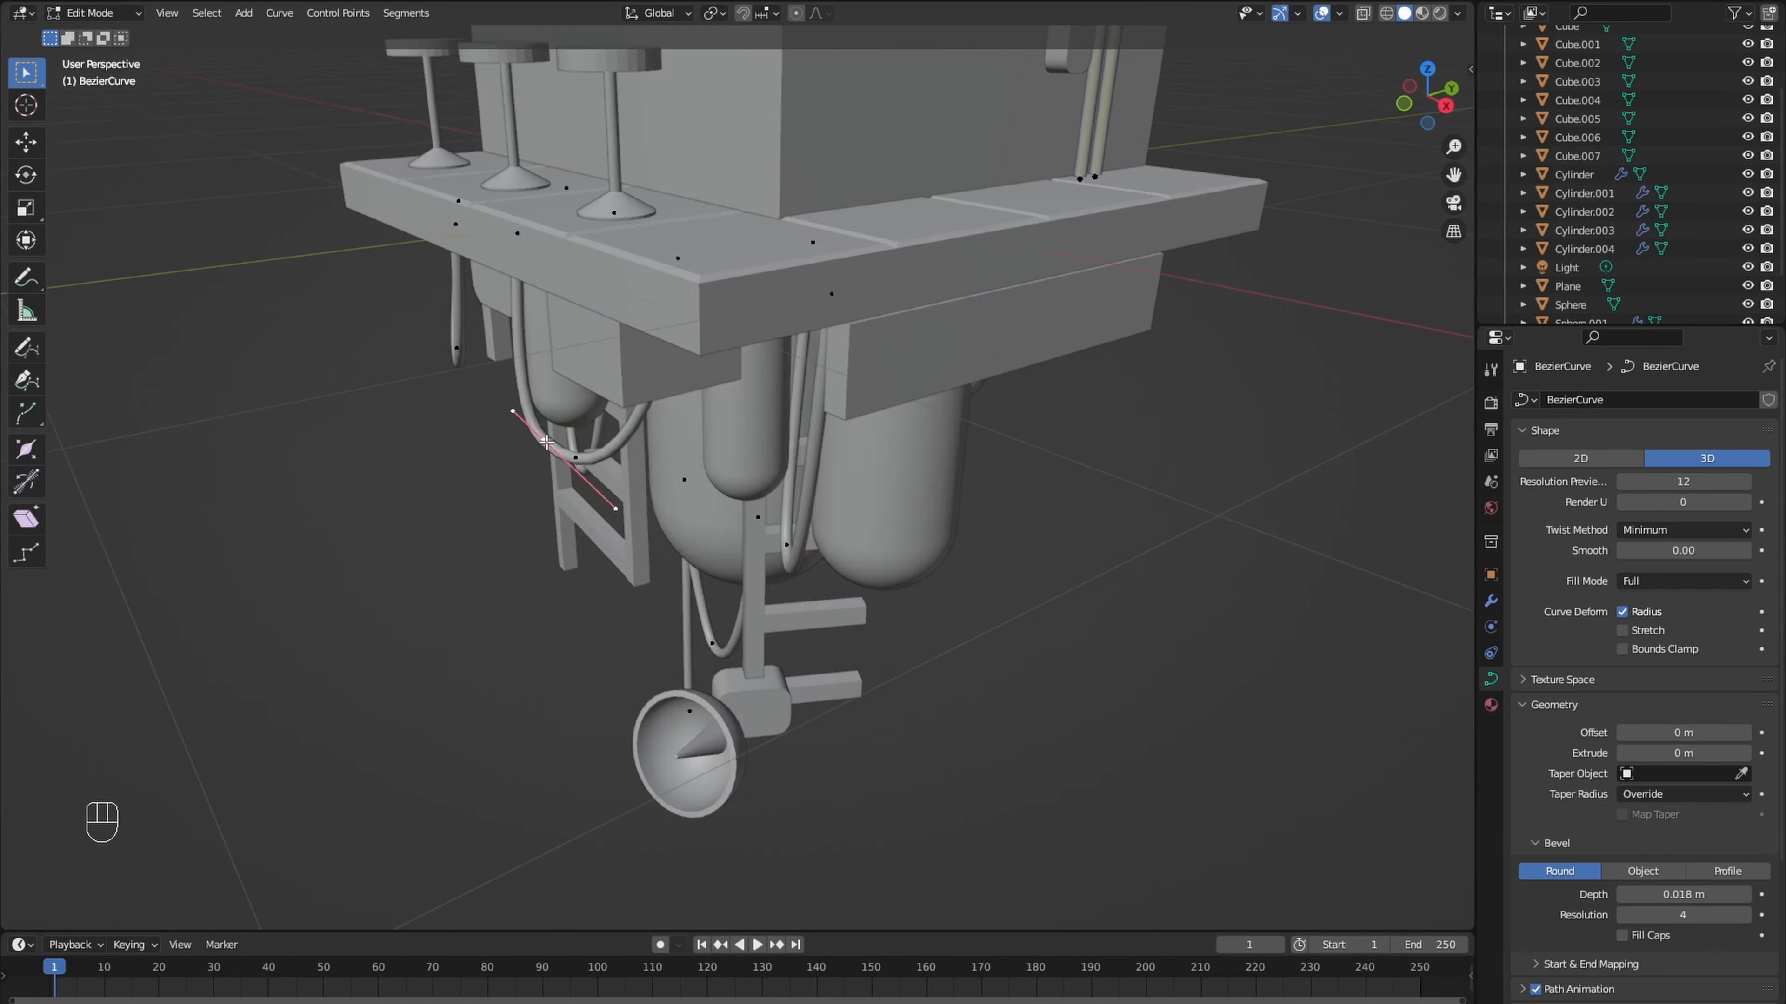
{"action": "key", "text": "l"}
{"action": "scroll", "coordinate": [548, 441], "scroll_direction": "down", "scroll_amount": 4}
{"action": "key", "text": "KP_7"}
{"action": "key", "text": "KP_9"}
{"action": "key", "text": "shift+d"}
{"action": "left_click", "coordinate": [674, 532]}
- Rotate the cable copy about 65° to follow the side edge and shift it about -0.059 m along X
{"action": "key", "text": "r"}
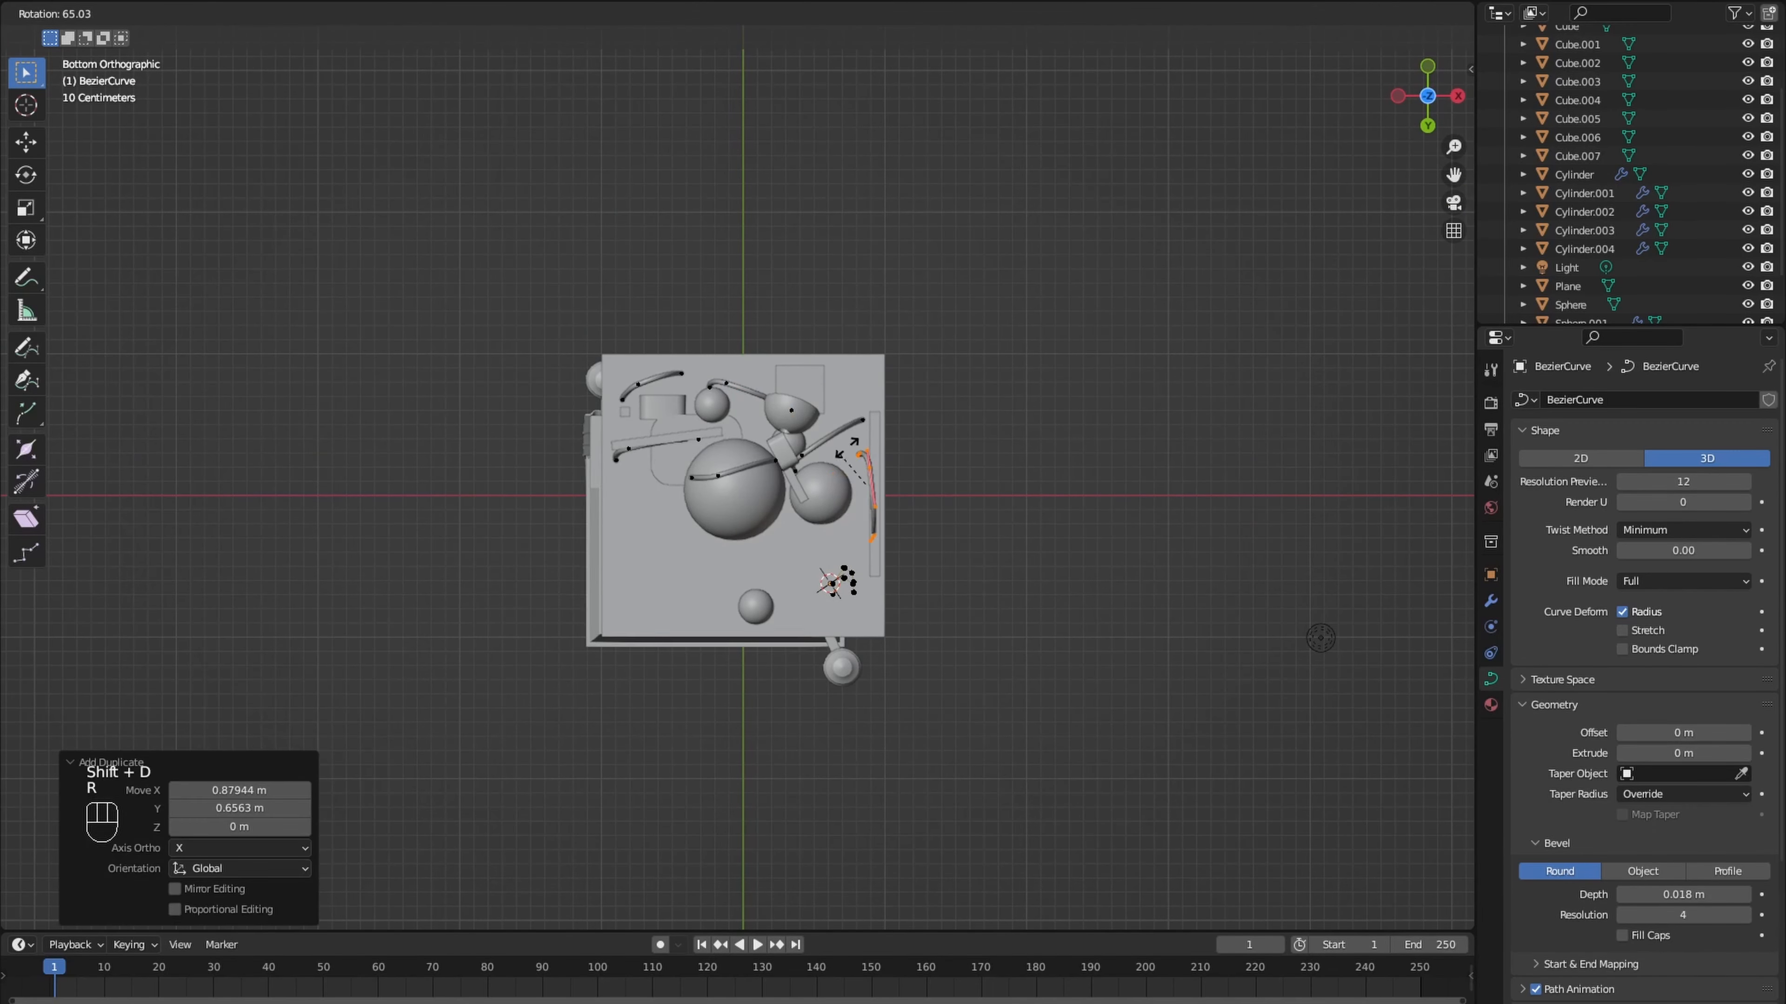
{"action": "left_click", "coordinate": [846, 448]}
{"action": "key", "text": "g"}
{"action": "key", "text": "x"}
{"action": "left_click", "coordinate": [838, 449]}
- Set the curve Draw tool's depth to Surface and draw a cable from the side-wall unit up over the roof edge
{"action": "middle_click_drag", "start_coordinate": [836, 450], "coordinate": [736, 620]}
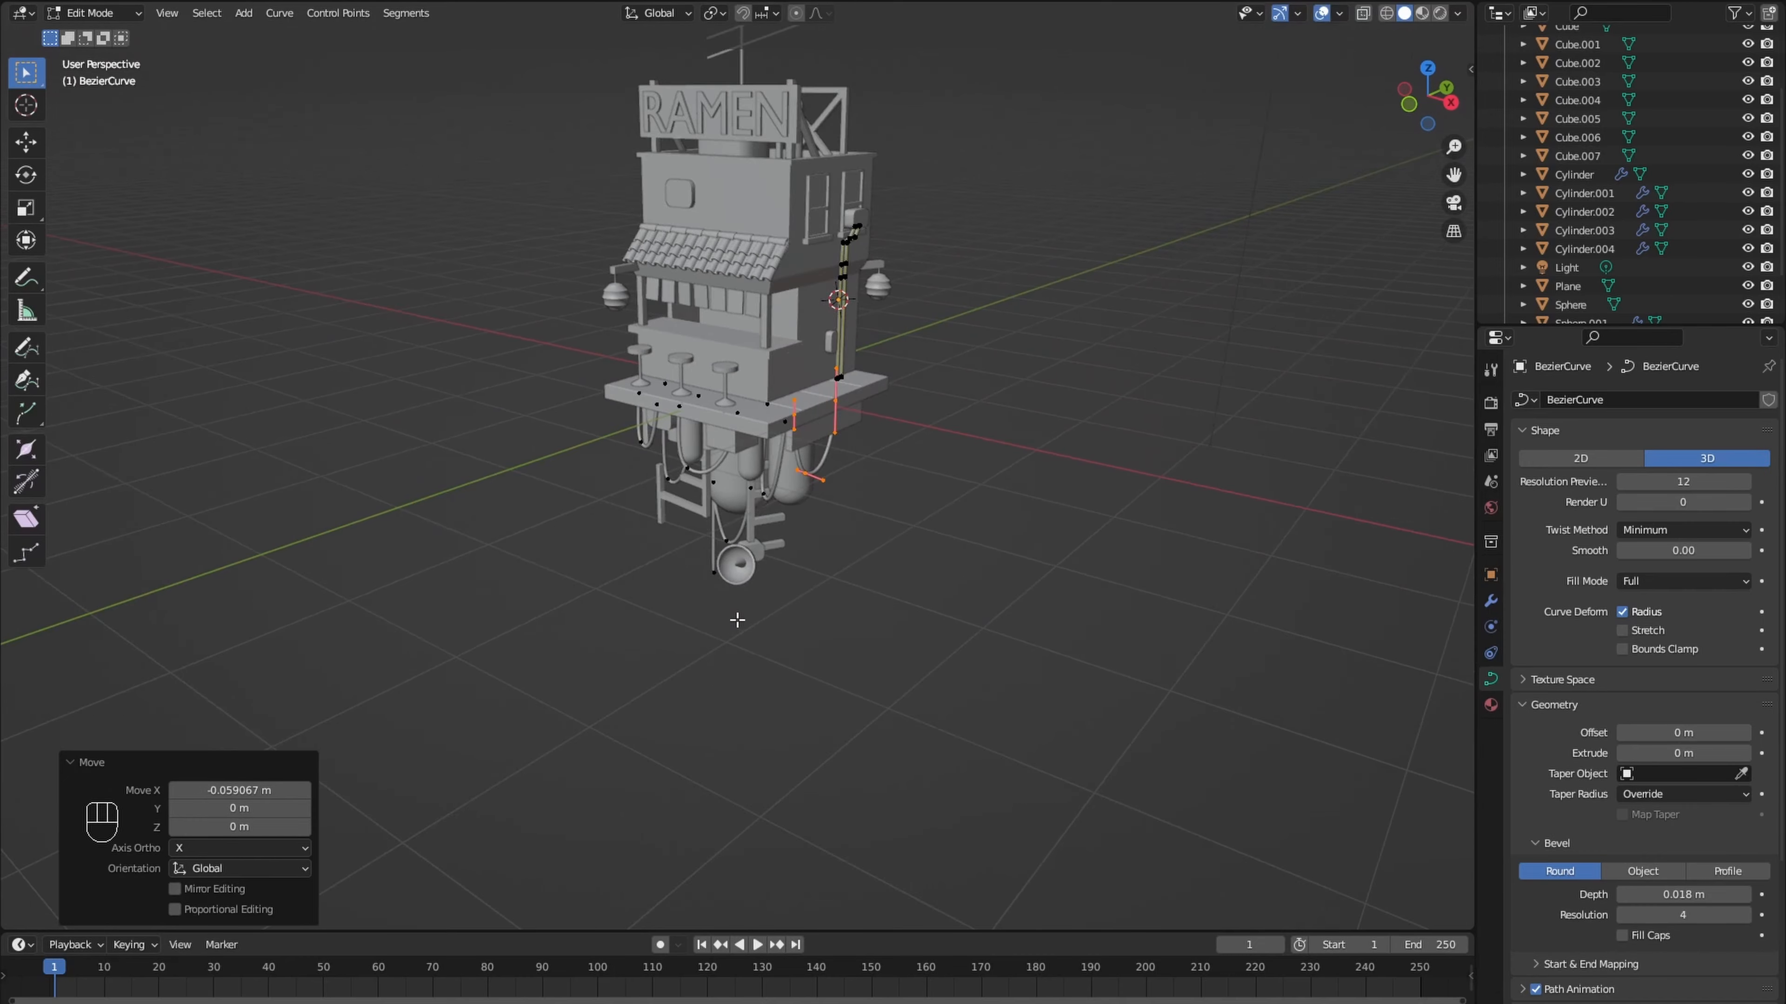
{"action": "middle_click_drag", "start_coordinate": [766, 478], "coordinate": [692, 598], "text": "shift"}
{"action": "scroll", "coordinate": [689, 598], "scroll_direction": "up", "scroll_amount": 5}
{"action": "key", "text": "Tab"}
{"action": "key", "text": "n"}
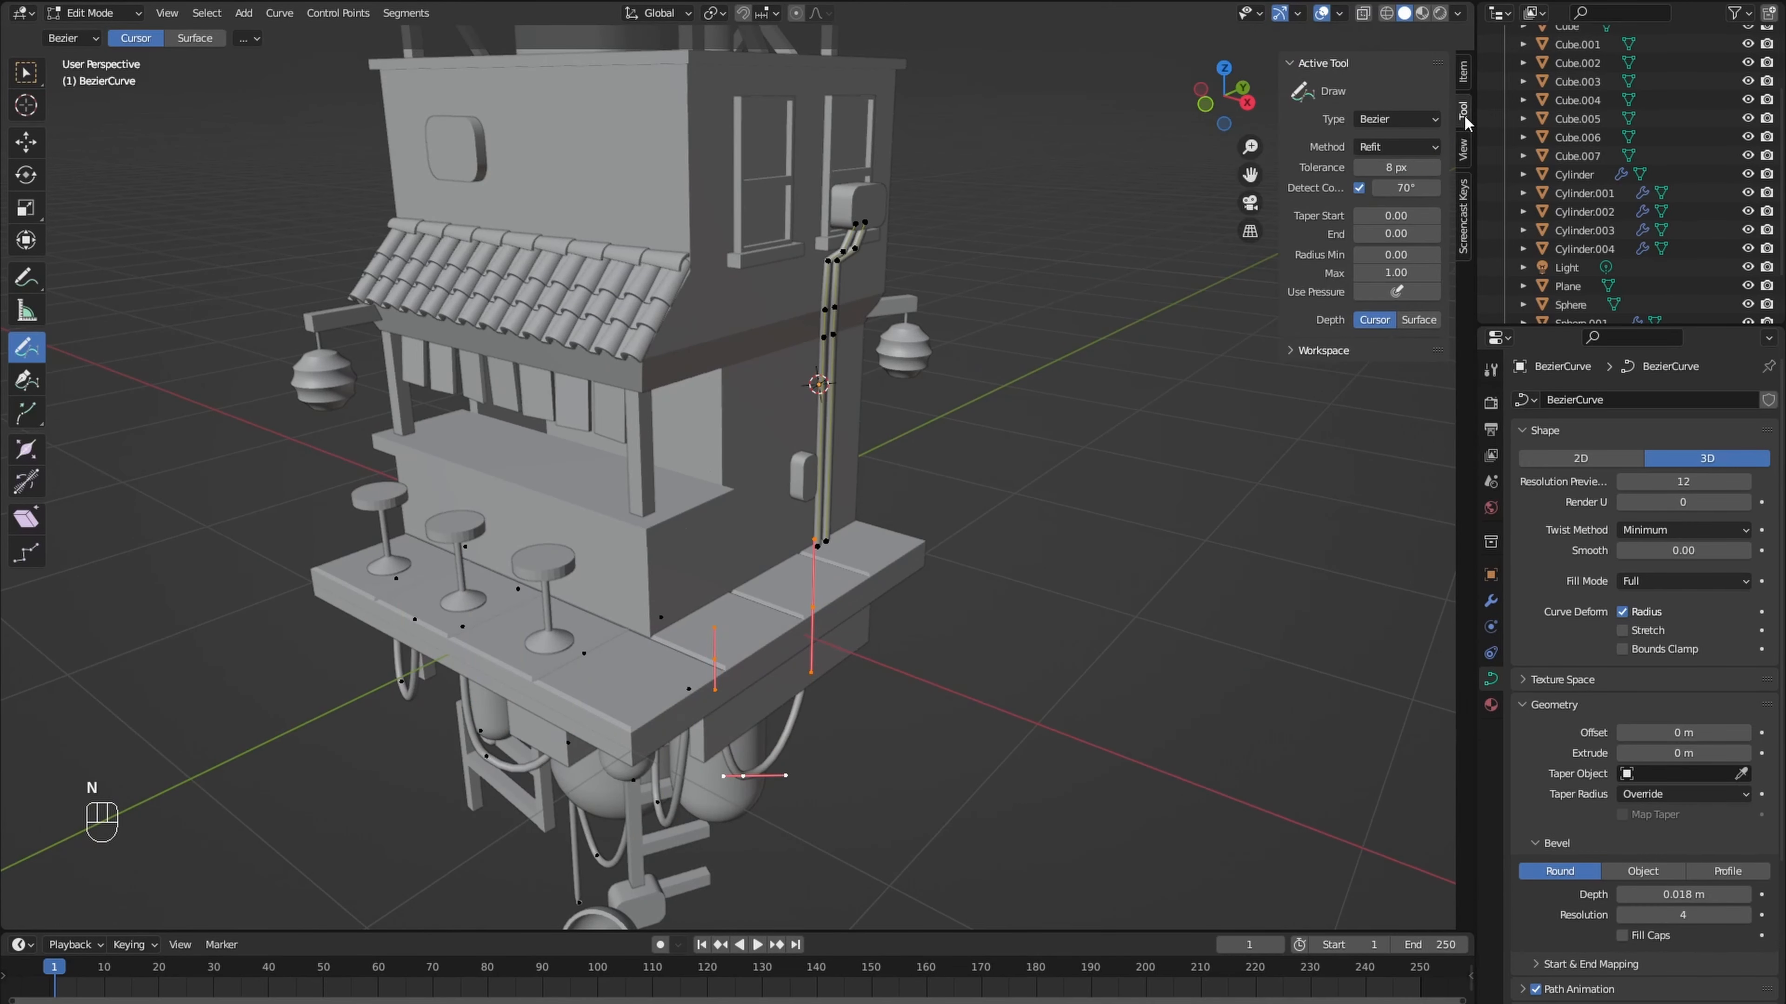
{"action": "middle_click_drag", "start_coordinate": [1181, 301], "coordinate": [696, 424]}
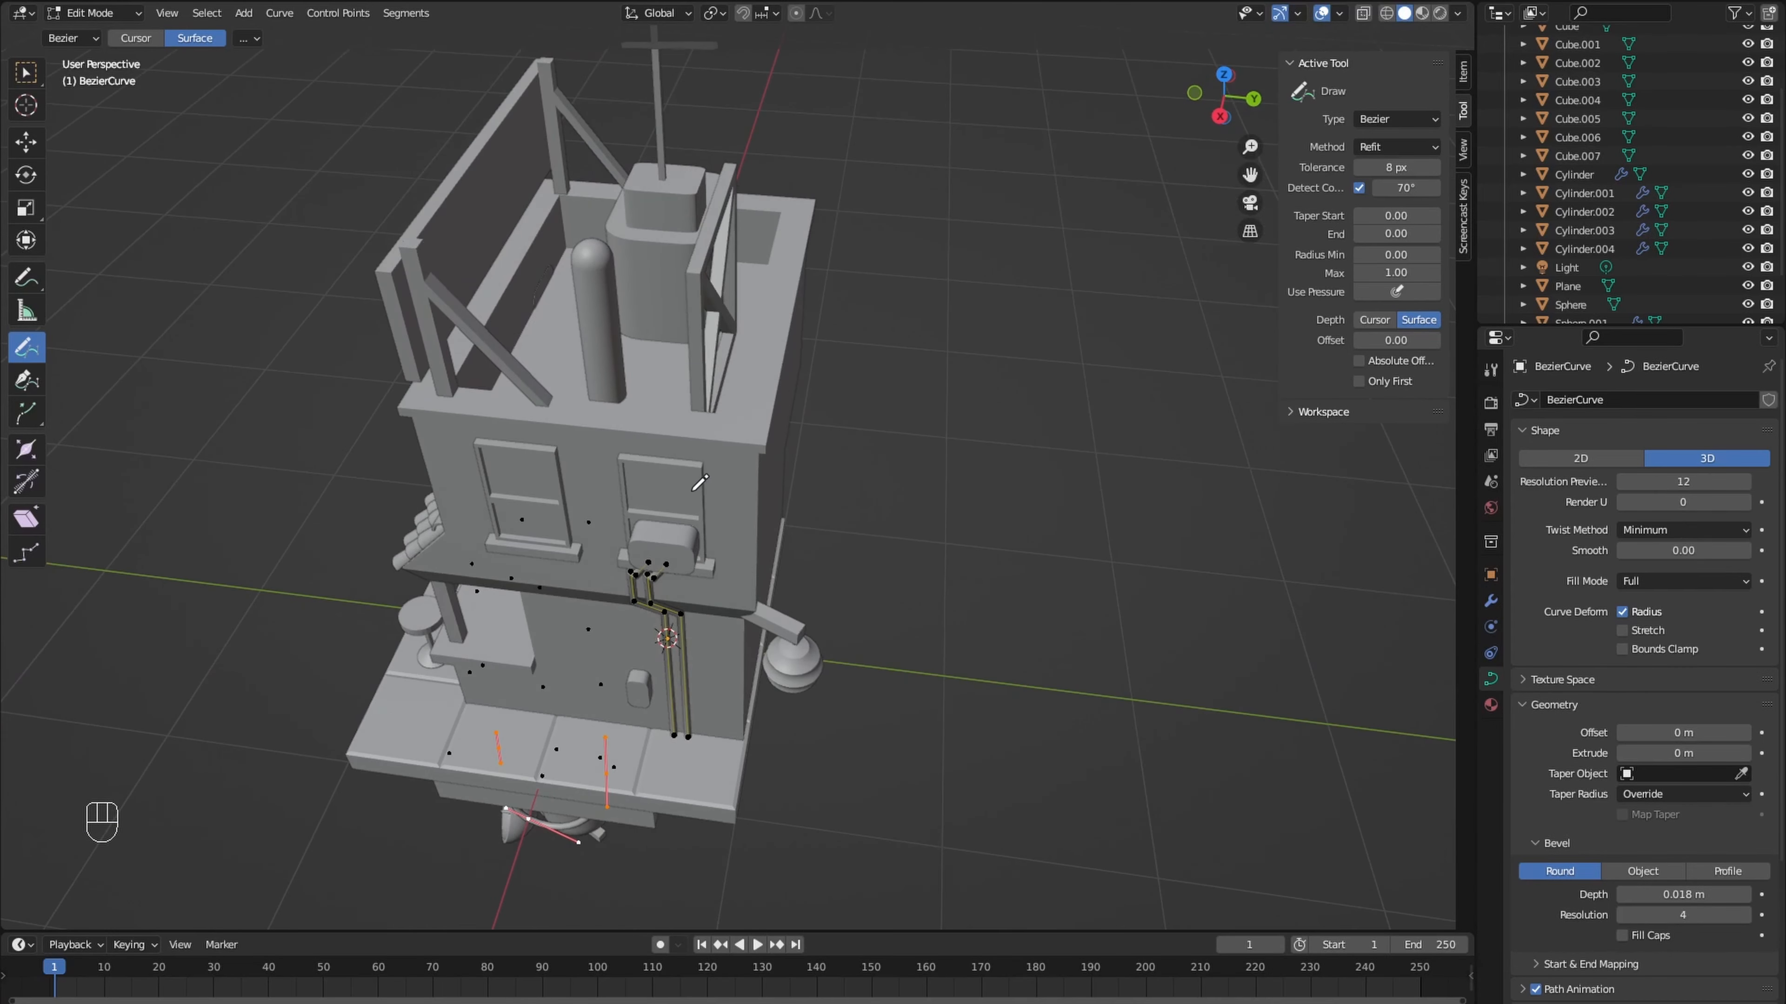
{"action": "scroll", "coordinate": [682, 578], "scroll_direction": "up", "scroll_amount": 3}
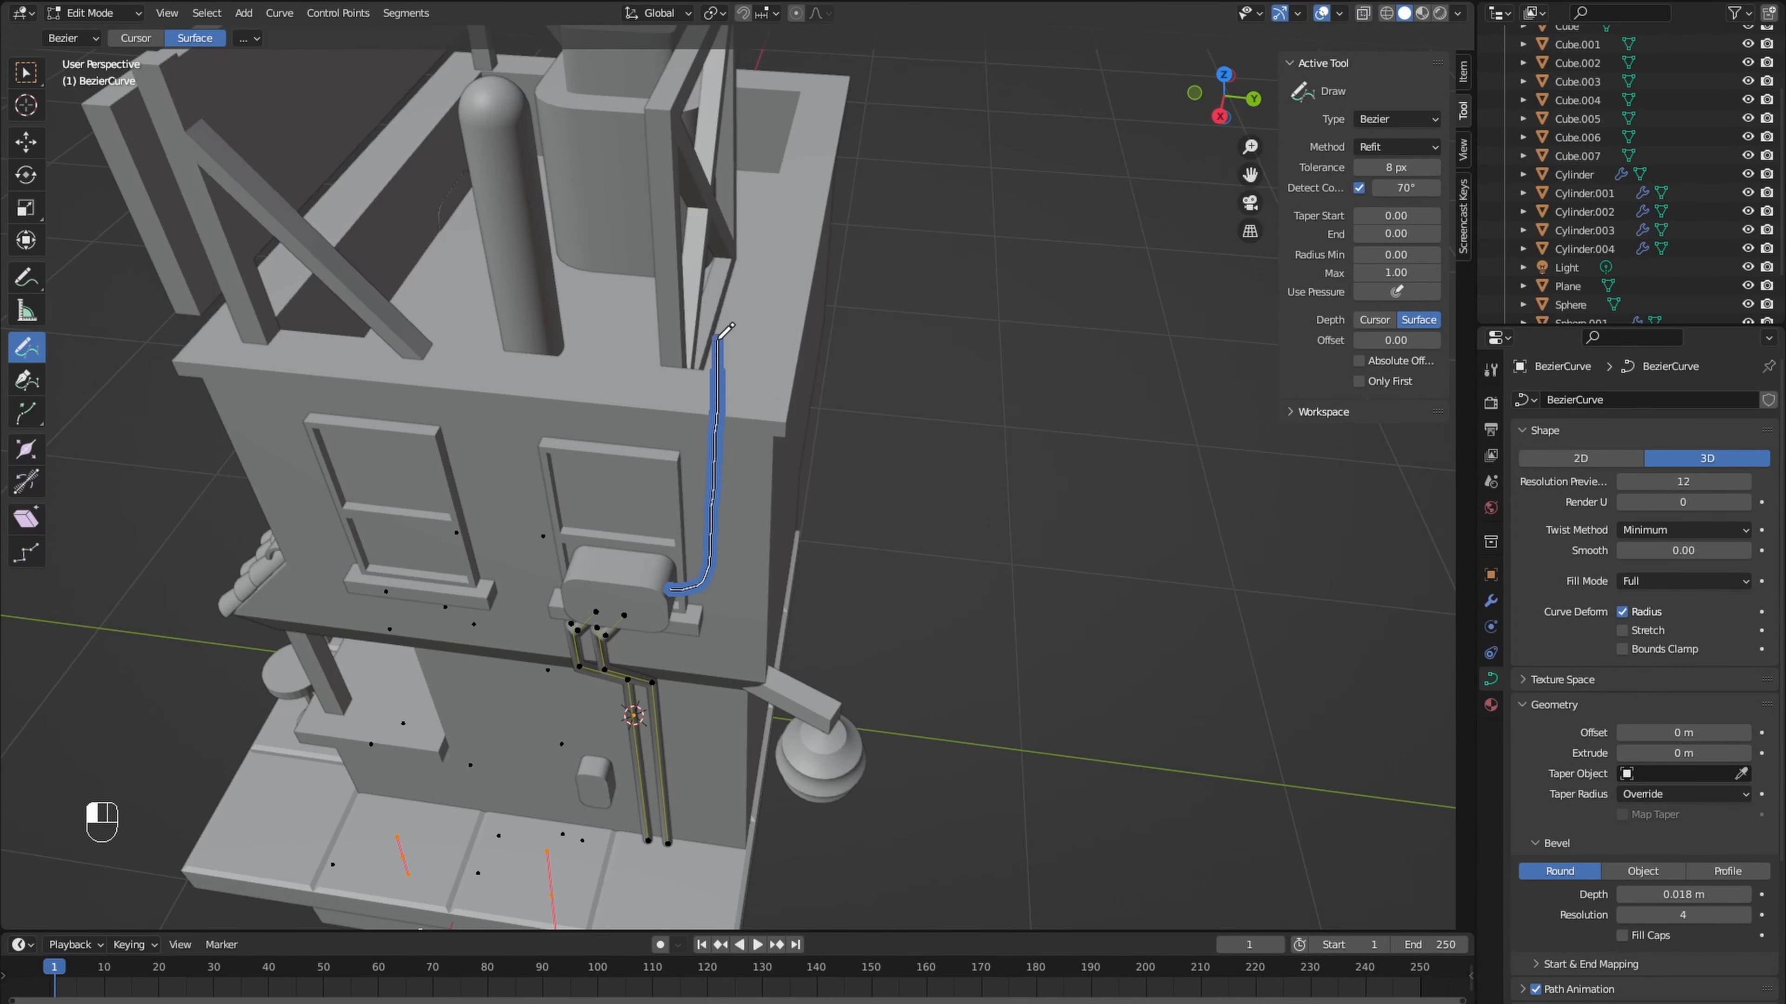
{"action": "left_click_drag", "start_coordinate": [718, 339], "coordinate": [719, 333]}
- Draw two short cables from the top of the front-wall box up over the roof's front edge
{"action": "mouse_move", "coordinate": [724, 415]}
{"action": "middle_mouse_down"}
{"action": "mouse_move", "coordinate": [763, 345]}
{"action": "mouse_move", "coordinate": [745, 313]}
{"action": "mouse_move", "coordinate": [710, 320]}
{"action": "mouse_move", "coordinate": [749, 370]}
{"action": "mouse_move", "coordinate": [619, 461]}
{"action": "middle_mouse_up"}
{"action": "scroll", "coordinate": [666, 451], "scroll_direction": "up", "scroll_amount": 1}
{"action": "scroll", "coordinate": [674, 441], "scroll_direction": "down", "scroll_amount": 8}
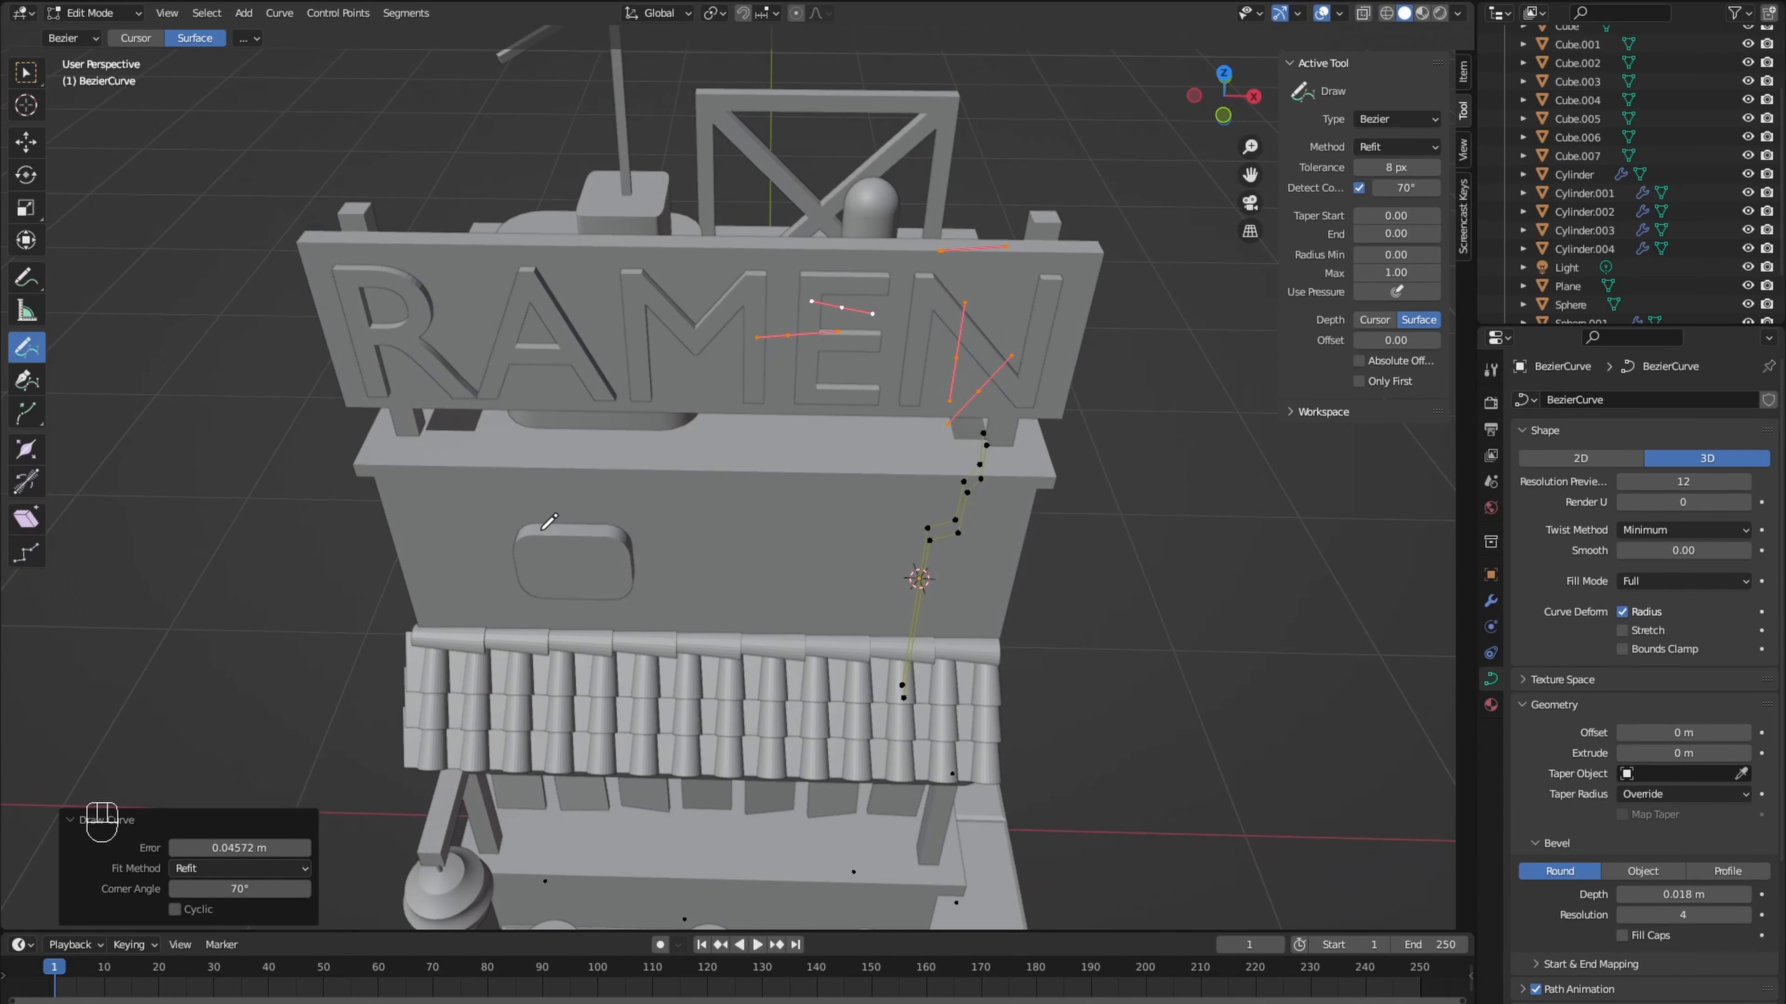
{"action": "left_click_drag", "start_coordinate": [549, 527], "coordinate": [562, 427]}
{"action": "mouse_move", "coordinate": [566, 438]}
{"action": "middle_mouse_down"}
{"action": "mouse_move", "coordinate": [570, 390]}
{"action": "mouse_move", "coordinate": [556, 417]}
{"action": "middle_mouse_up"}
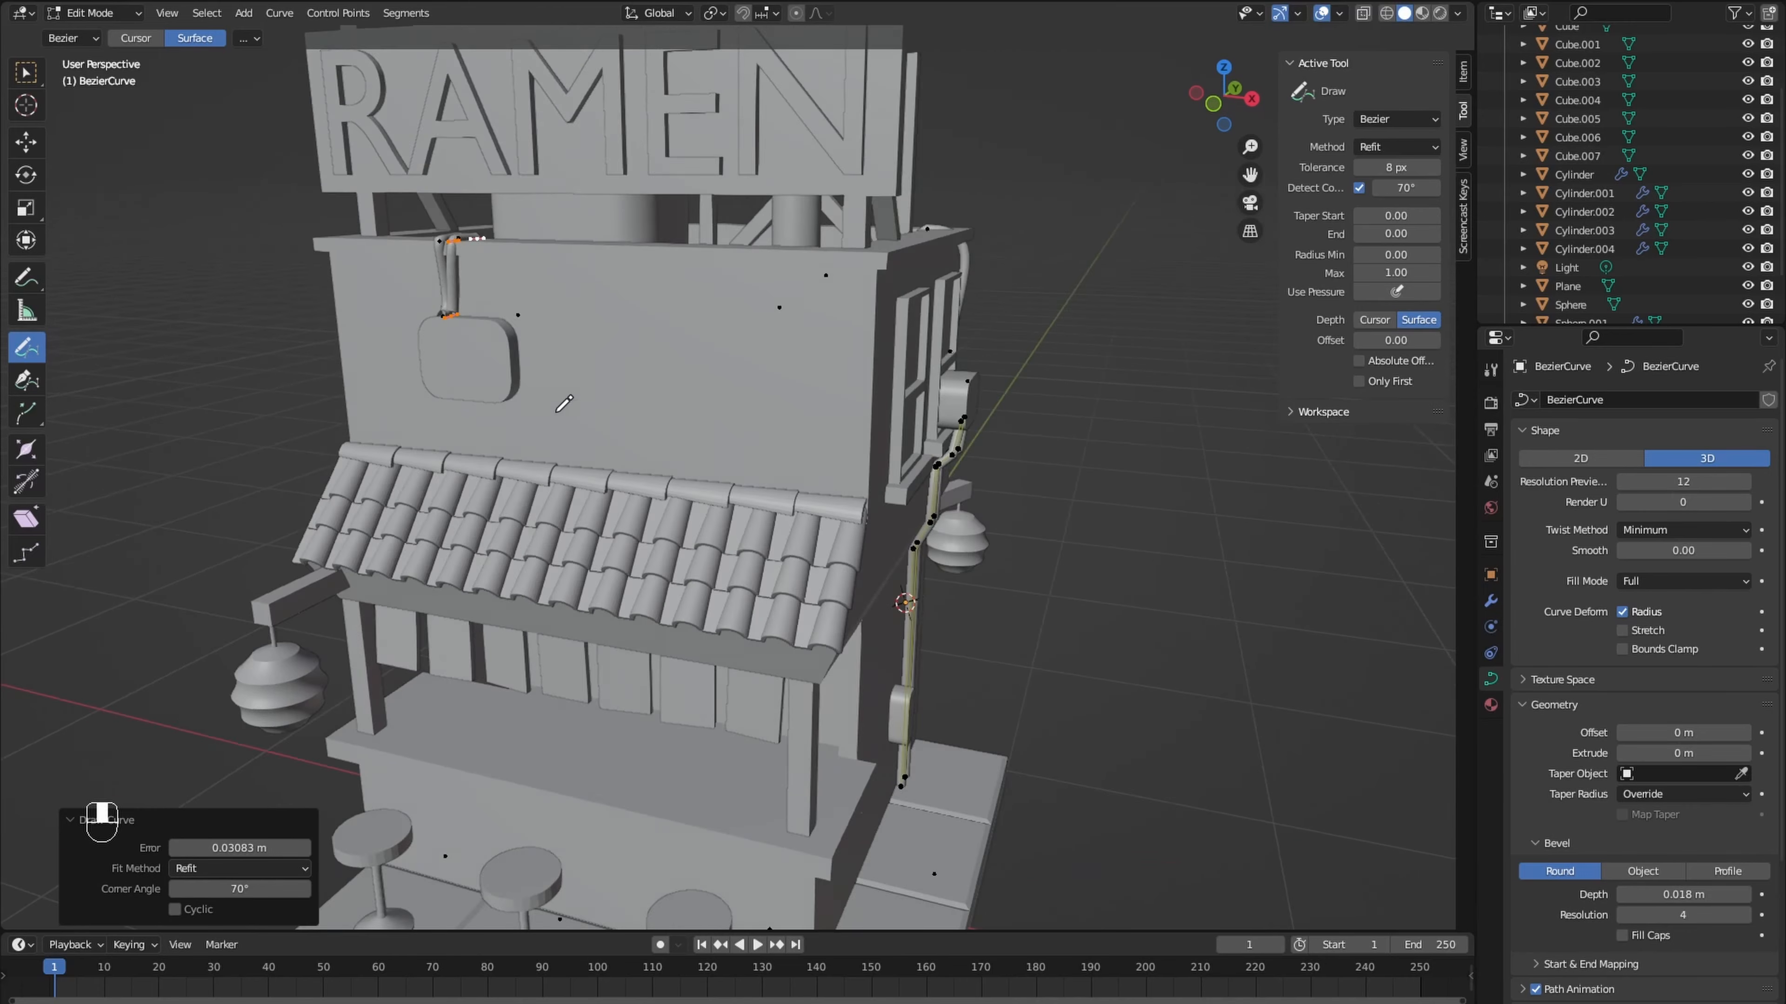
- Draw cables along the front wall and around its corner to the side window, plus one below the lower side-wall box
{"action": "scroll", "coordinate": [554, 417], "scroll_direction": "up", "scroll_amount": 1}
{"action": "middle_click_drag", "start_coordinate": [424, 396], "coordinate": [418, 266]}
{"action": "left_click_drag", "start_coordinate": [839, 318], "coordinate": [841, 318]}
{"action": "middle_click_drag", "start_coordinate": [841, 318], "coordinate": [784, 399]}
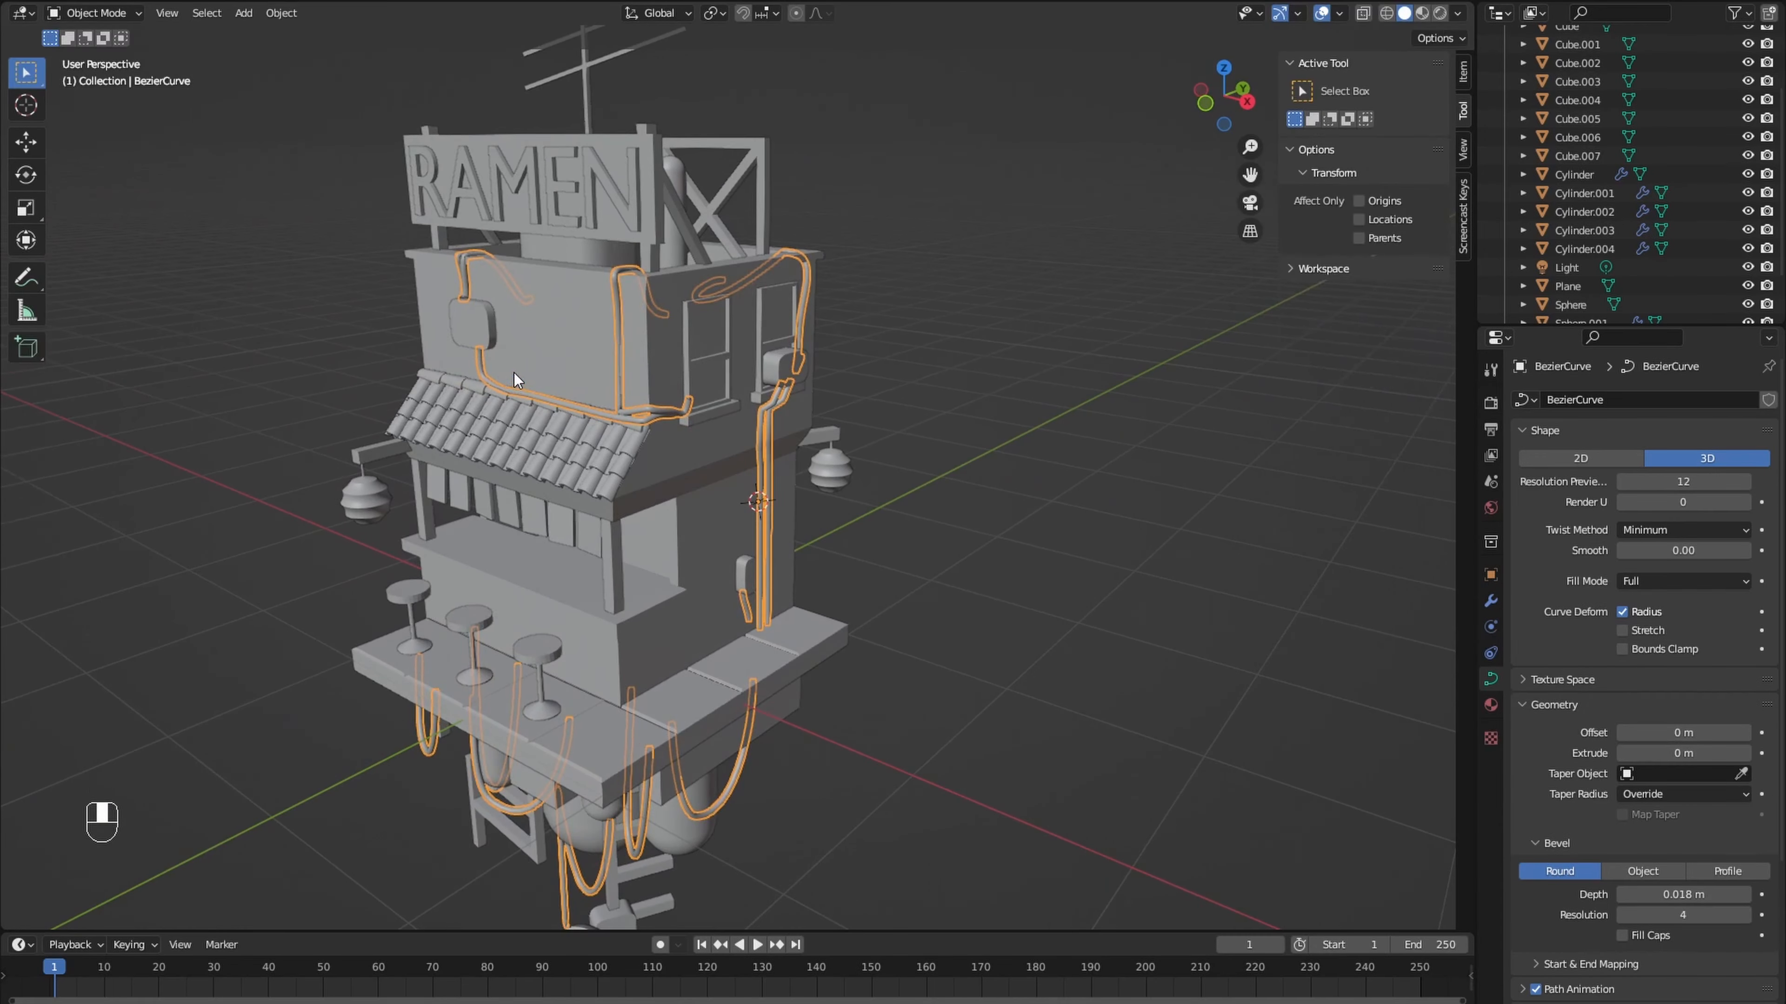
{"action": "key", "text": "Tab"}
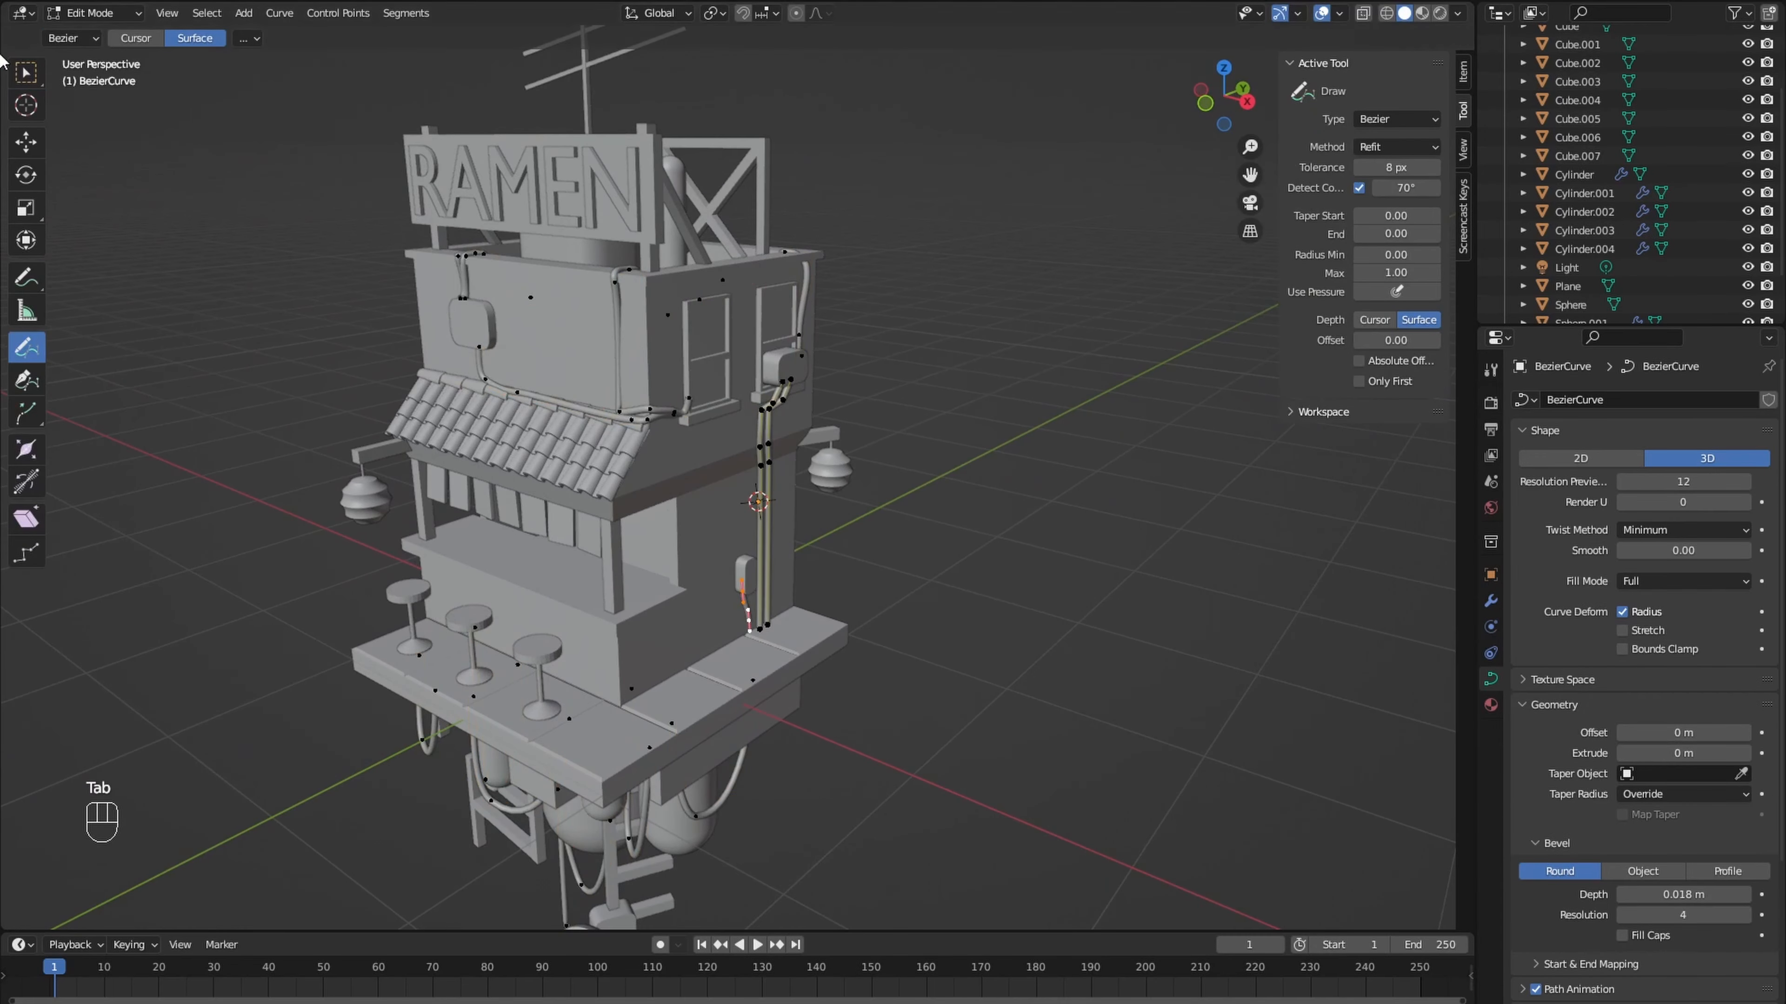
- Nudge the lower bend of the vertical front cable up above the tile-roof cable, about 0.024 m in Z
{"action": "scroll", "coordinate": [520, 394], "scroll_direction": "up", "scroll_amount": 10}
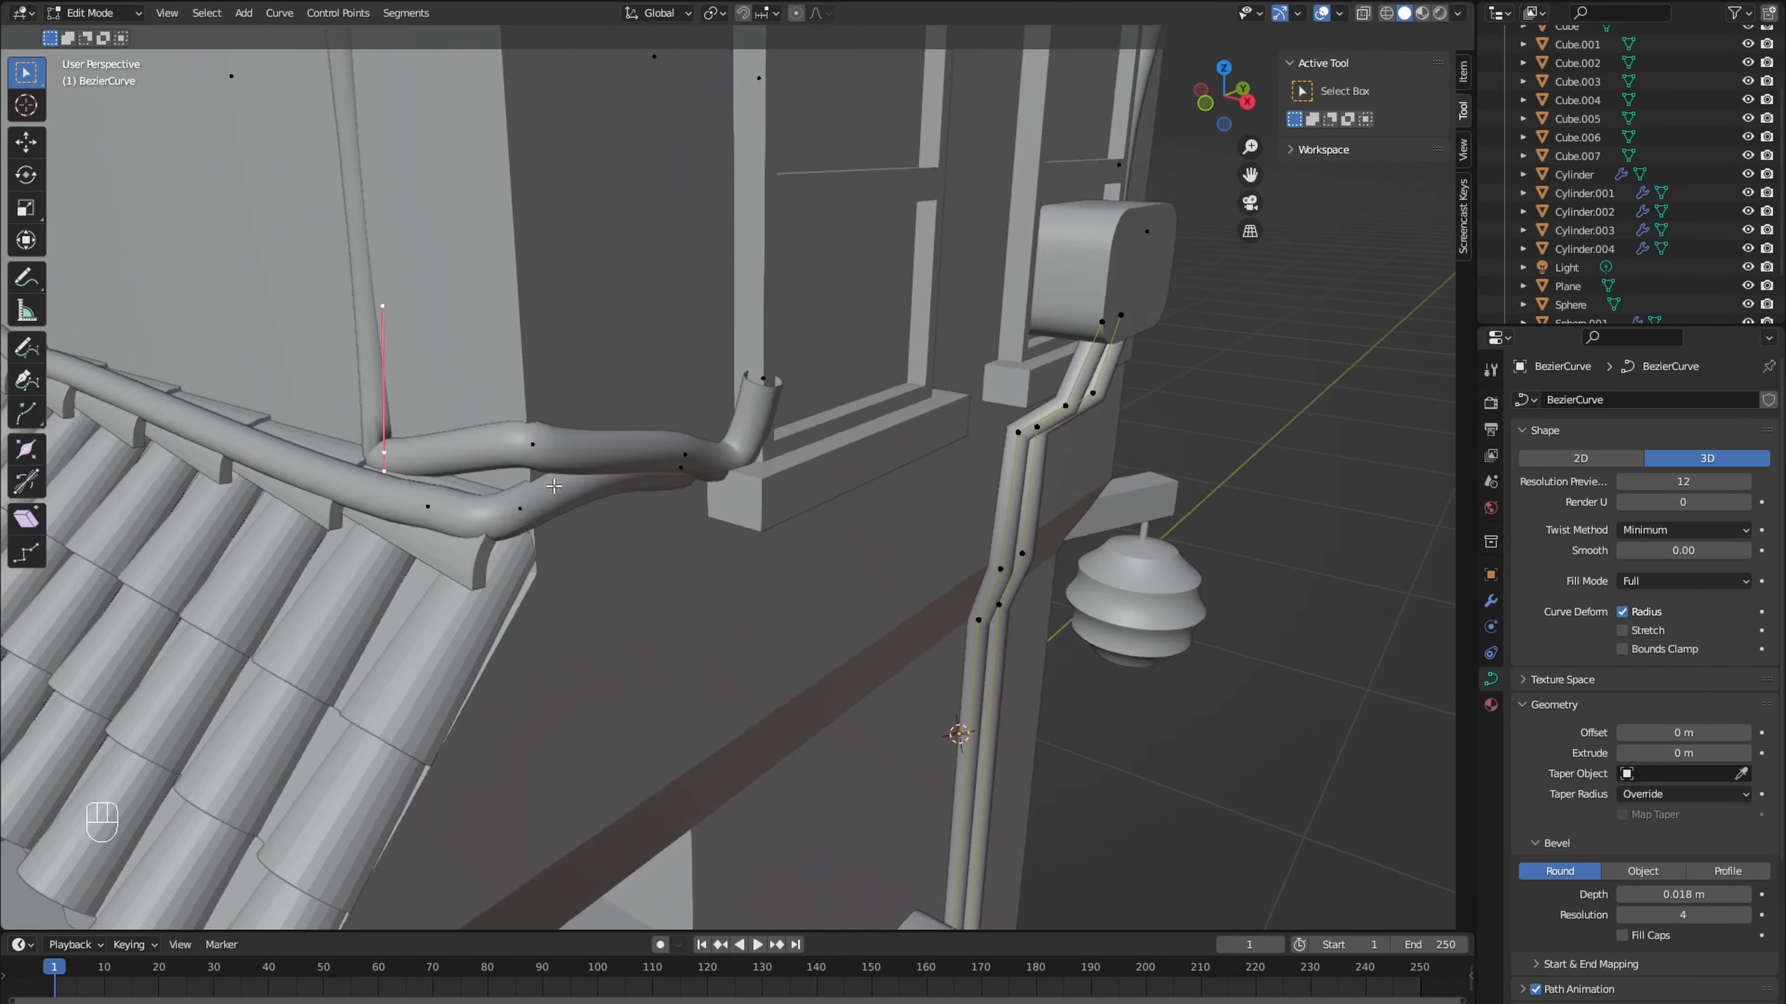
{"action": "scroll", "coordinate": [553, 486], "scroll_direction": "up", "scroll_amount": 1}
{"action": "middle_click_drag", "start_coordinate": [554, 485], "coordinate": [783, 523], "text": "shift"}
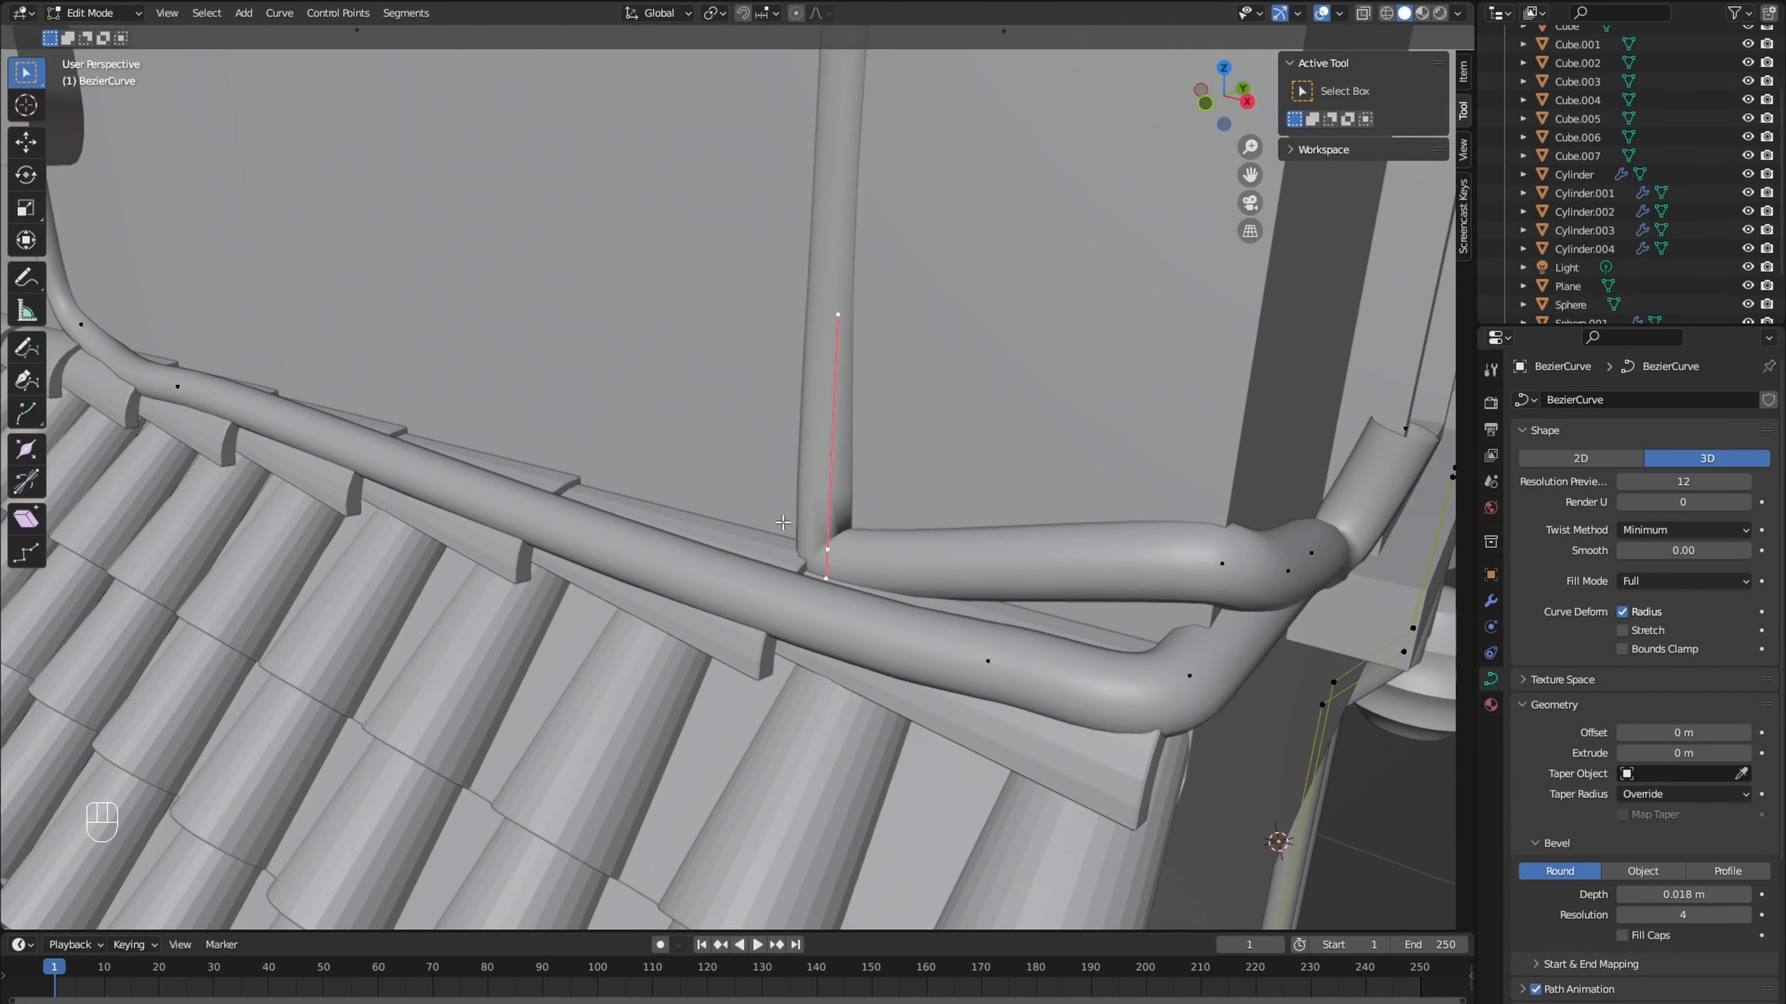
{"action": "key", "text": "g"}
{"action": "left_click", "coordinate": [813, 451]}
{"action": "middle_click_drag", "start_coordinate": [813, 443], "coordinate": [733, 412]}
{"action": "scroll", "coordinate": [733, 412], "scroll_direction": "down", "scroll_amount": 6}
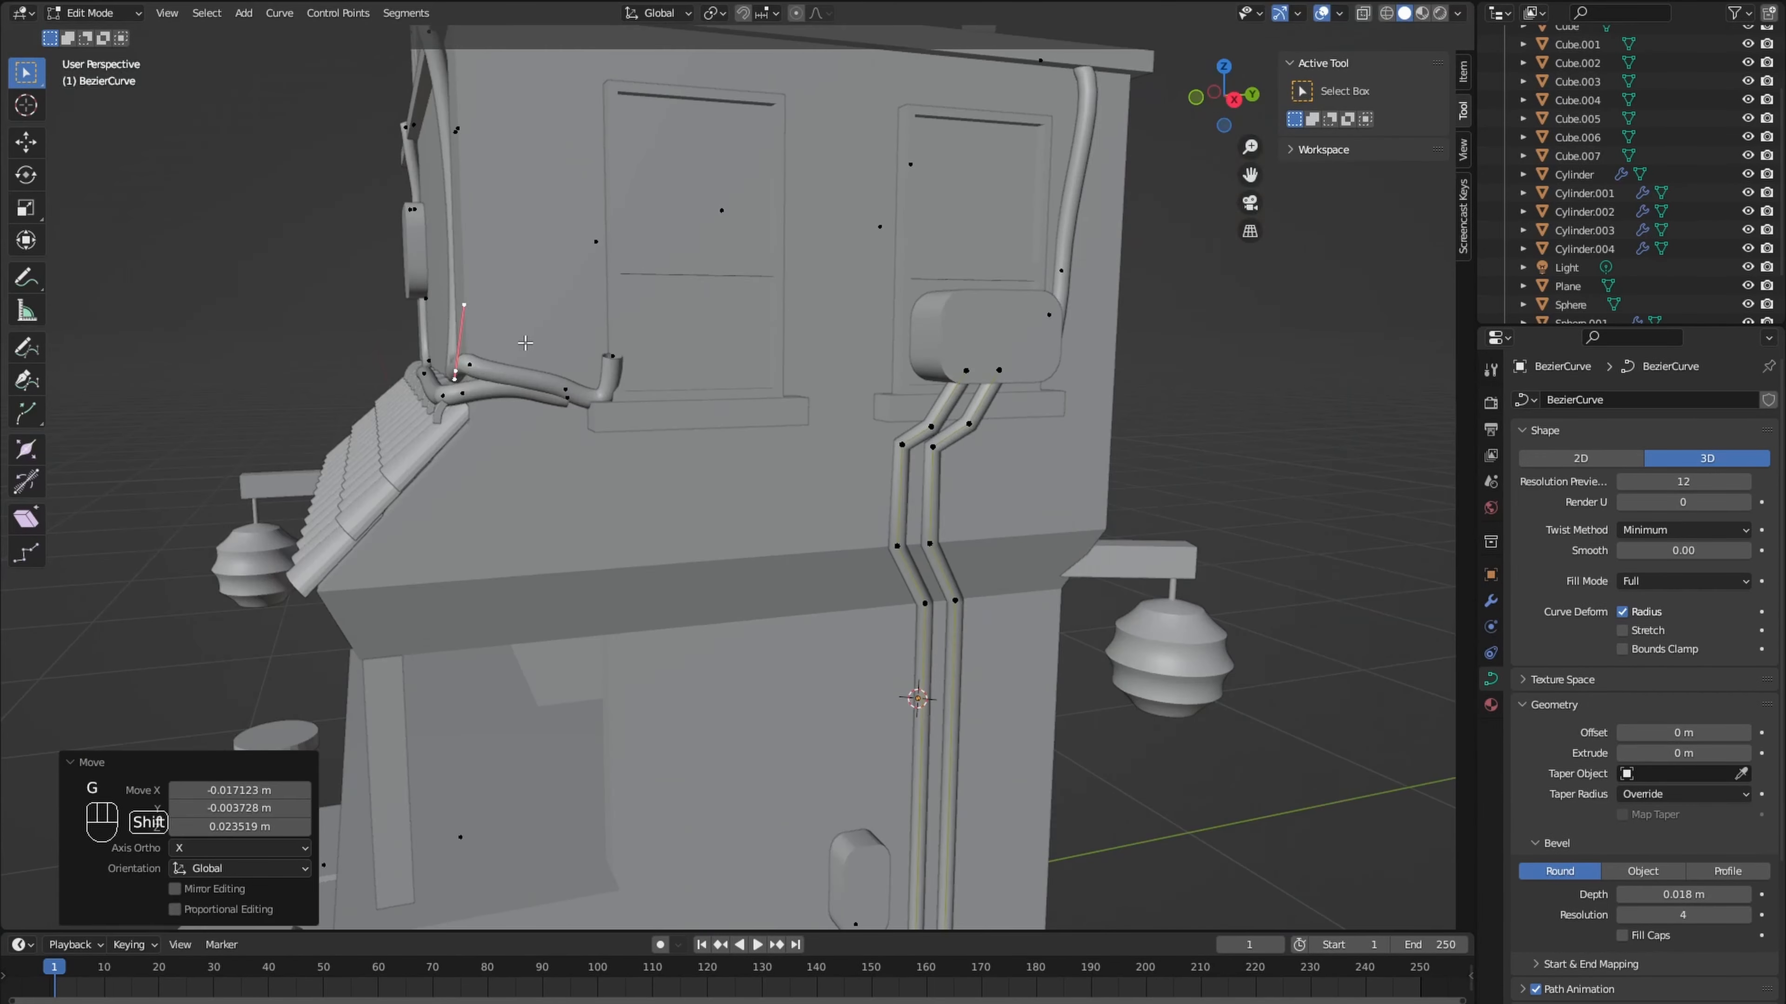
- Reposition the cable point where it wraps around the front corner of the upper wall
{"action": "middle_click_drag", "start_coordinate": [526, 344], "coordinate": [485, 351], "text": "shift"}
{"action": "left_click", "coordinate": [519, 347]}
{"action": "key", "text": "g"}
{"action": "key", "text": "g"}
{"action": "left_click", "coordinate": [482, 437]}
{"action": "middle_click_drag", "start_coordinate": [482, 436], "coordinate": [562, 598]}
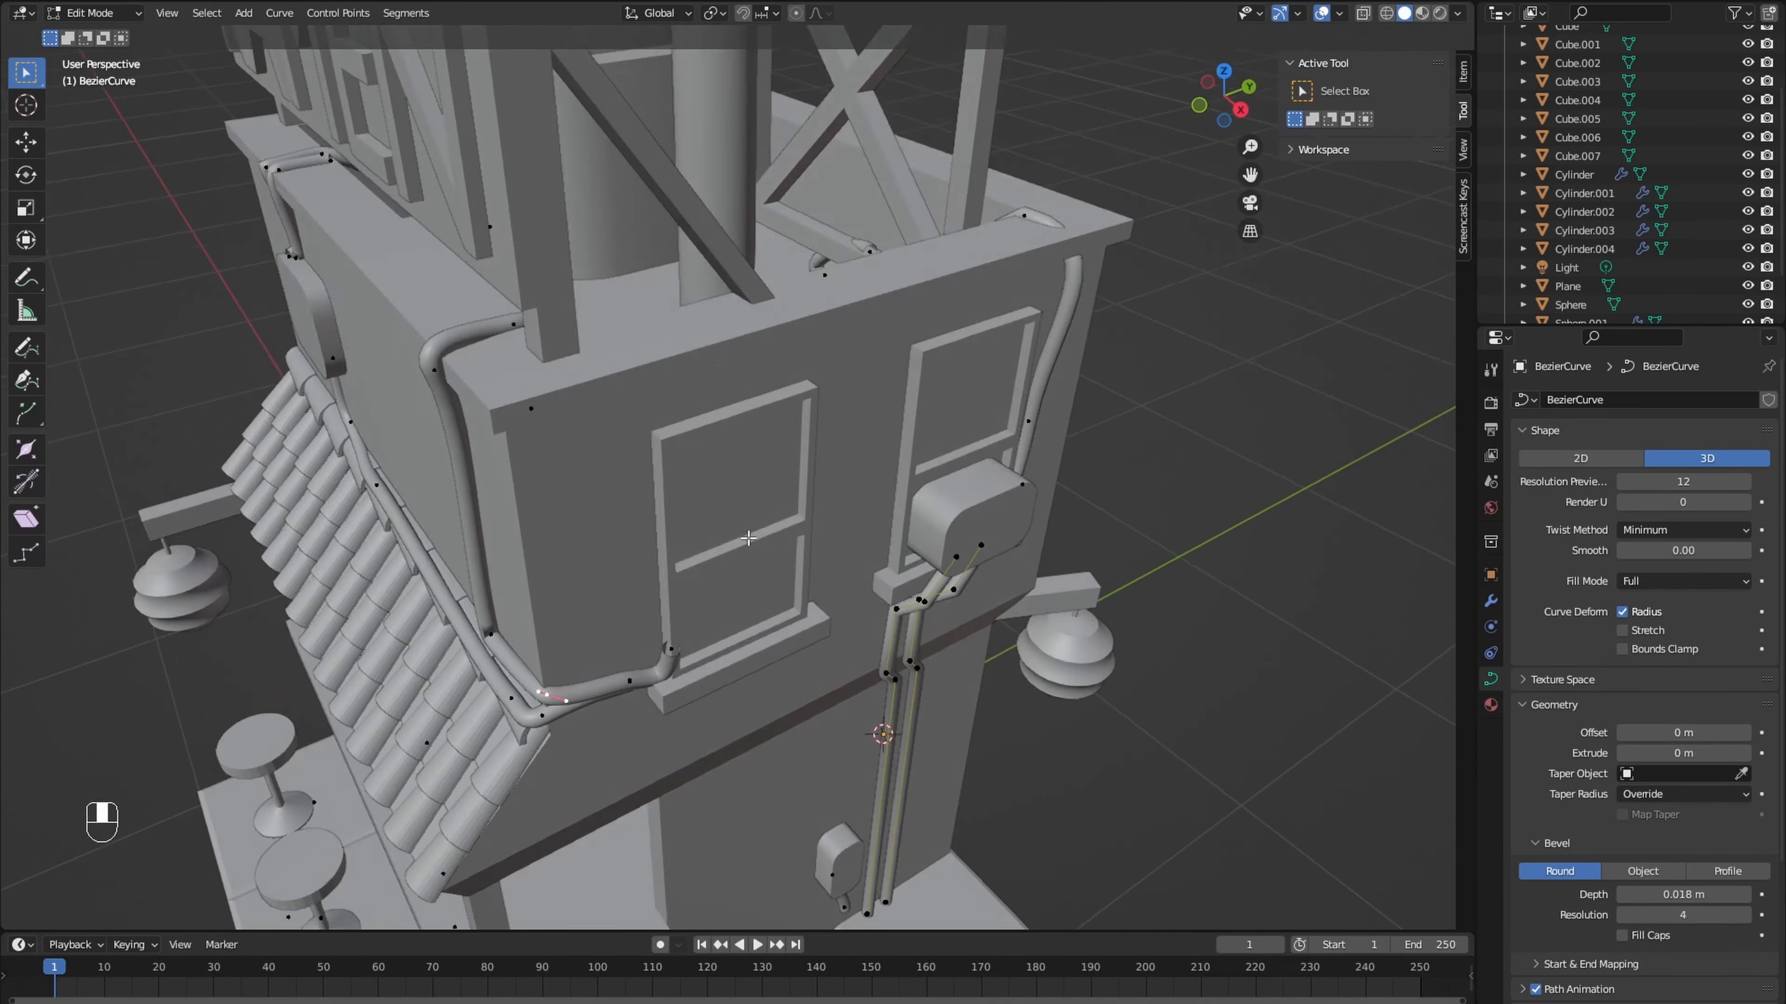
- Rotate and move the cable end points beside the side window so they meet its sill
{"action": "left_click", "coordinate": [534, 742]}
{"action": "key", "text": "r"}
{"action": "left_click", "coordinate": [702, 590]}
{"action": "key", "text": "g"}
{"action": "left_click", "coordinate": [632, 732]}
{"action": "middle_click_drag", "start_coordinate": [633, 732], "coordinate": [713, 499]}
{"action": "key", "text": "g"}
{"action": "left_click", "coordinate": [670, 522]}
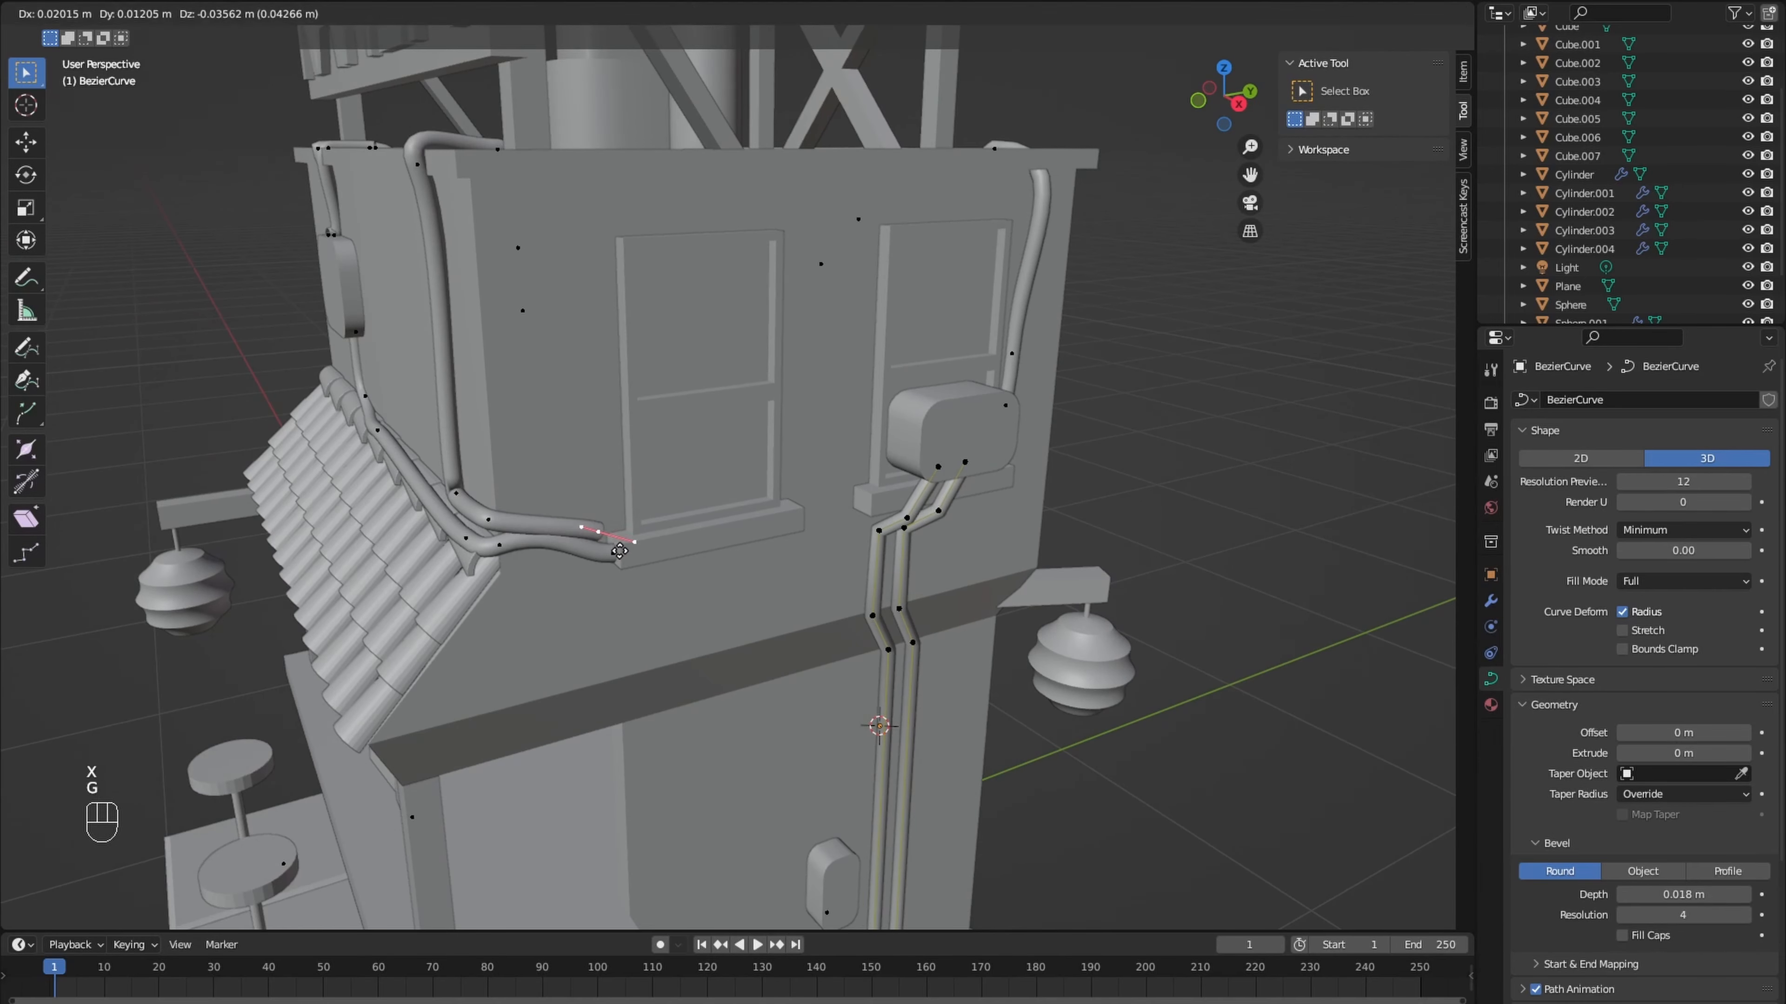
{"action": "left_click", "coordinate": [633, 585]}
{"action": "middle_click_drag", "start_coordinate": [633, 585], "coordinate": [710, 464]}
- Rotate the end point of the cable entering the top of the front-wall box by about 85.4°
{"action": "left_click", "coordinate": [182, 259]}
{"action": "key", "text": "r"}
{"action": "left_click", "coordinate": [533, 430]}
{"action": "key", "text": "r"}
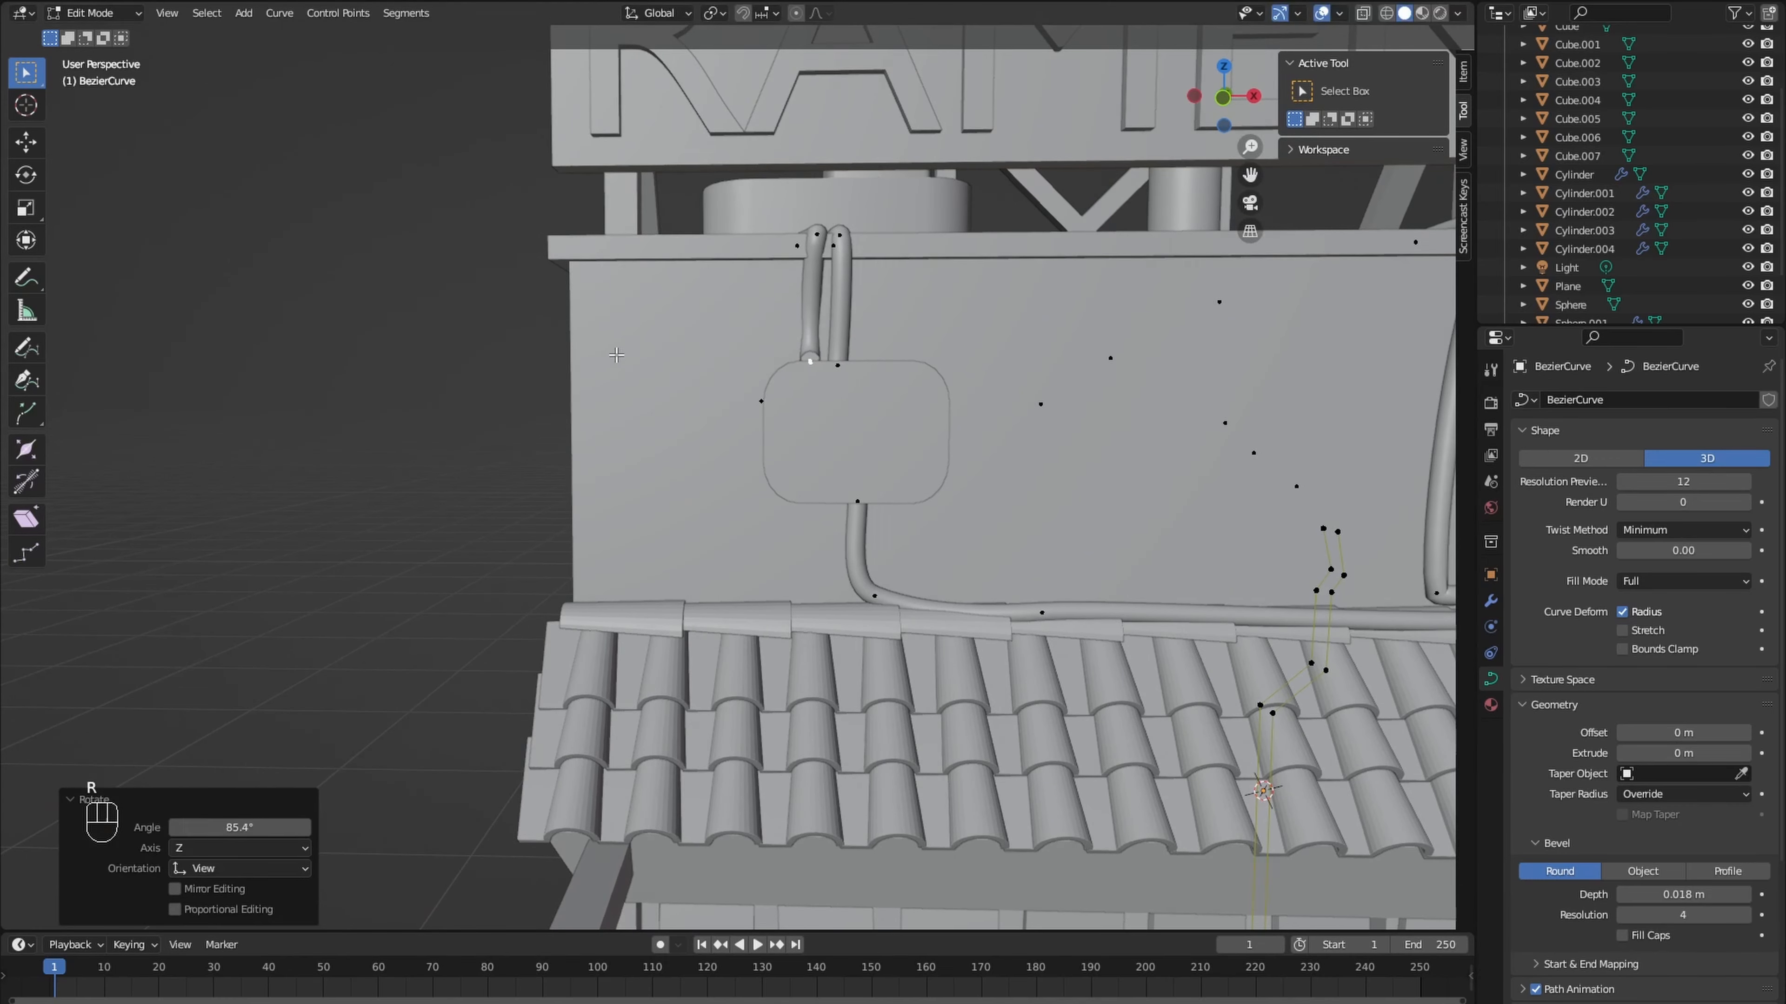
{"action": "key", "text": "r"}
{"action": "middle_click_drag", "start_coordinate": [615, 355], "coordinate": [492, 190]}
{"action": "left_click", "coordinate": [815, 394]}
{"action": "left_click", "coordinate": [717, 555]}
- Move the bend points of the two cables above the front-wall box so they follow the roof edge
{"action": "key", "text": "g"}
{"action": "key", "text": "KP_7"}
{"action": "scroll", "coordinate": [492, 189], "scroll_direction": "up", "scroll_amount": 5}
{"action": "key", "text": "g"}
{"action": "left_click", "coordinate": [669, 391]}
{"action": "middle_click_drag", "start_coordinate": [669, 392], "coordinate": [597, 531]}
{"action": "key", "text": "g"}
{"action": "left_click", "coordinate": [822, 523]}
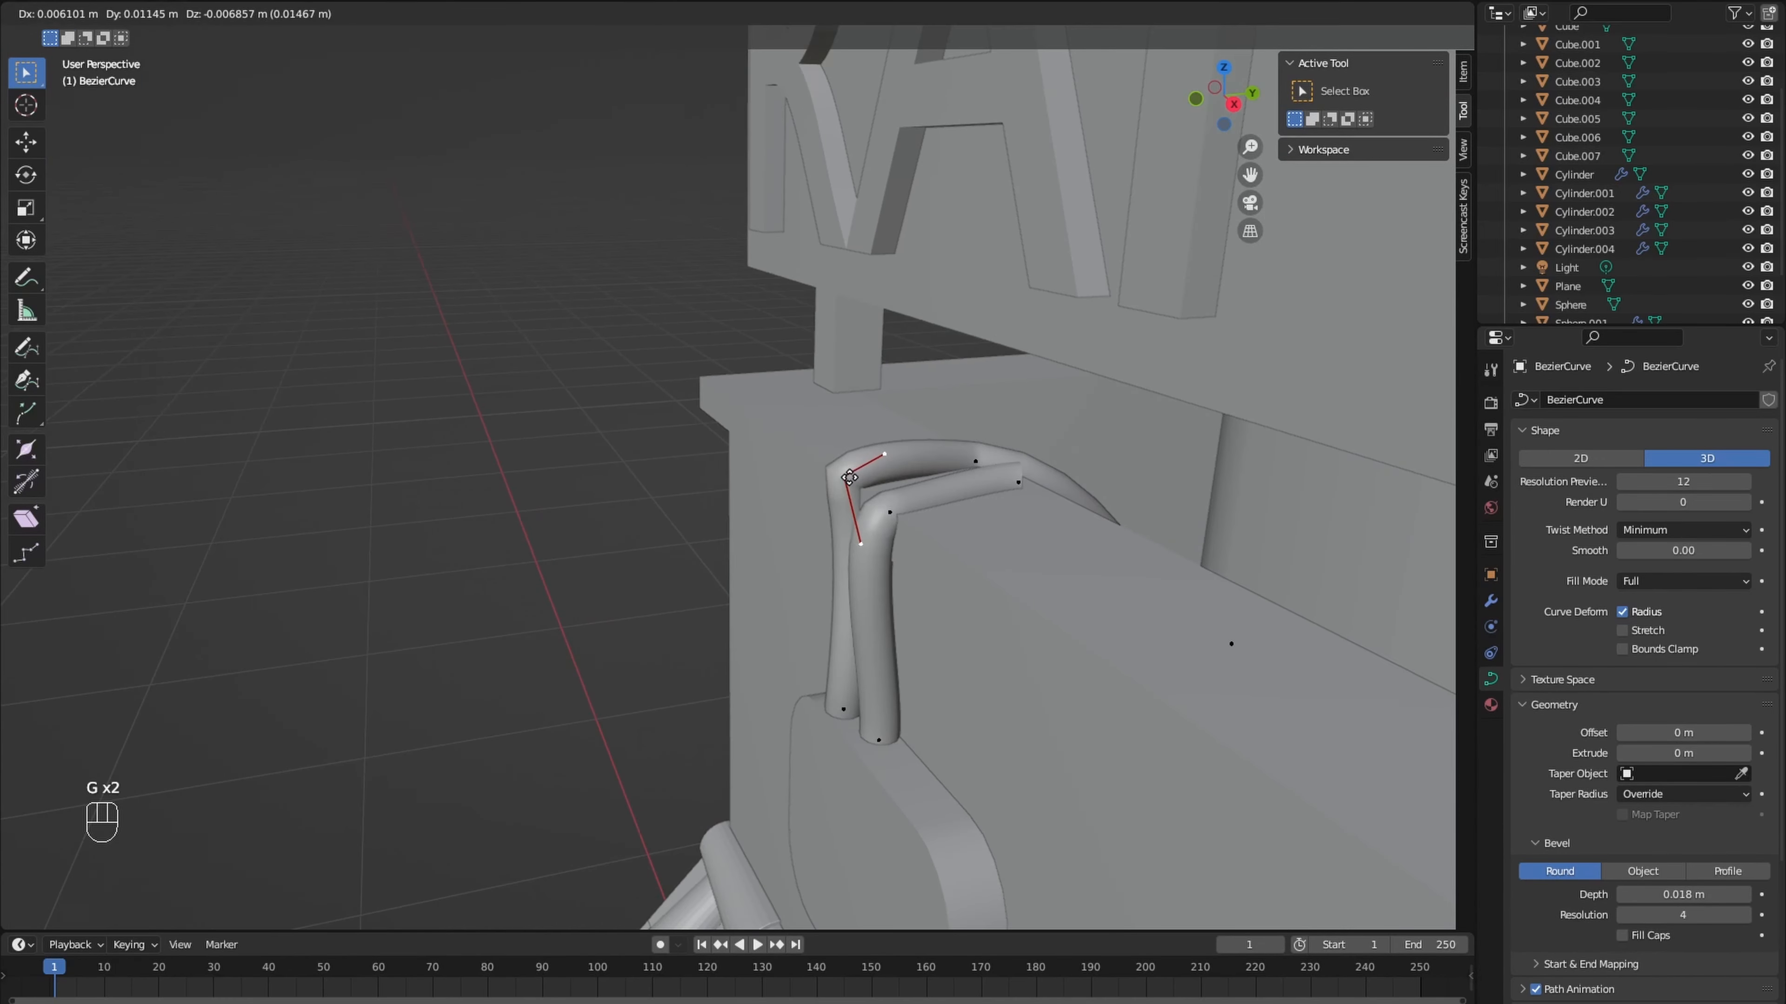
{"action": "left_click", "coordinate": [849, 478]}
{"action": "middle_click_drag", "start_coordinate": [849, 477], "coordinate": [961, 641]}
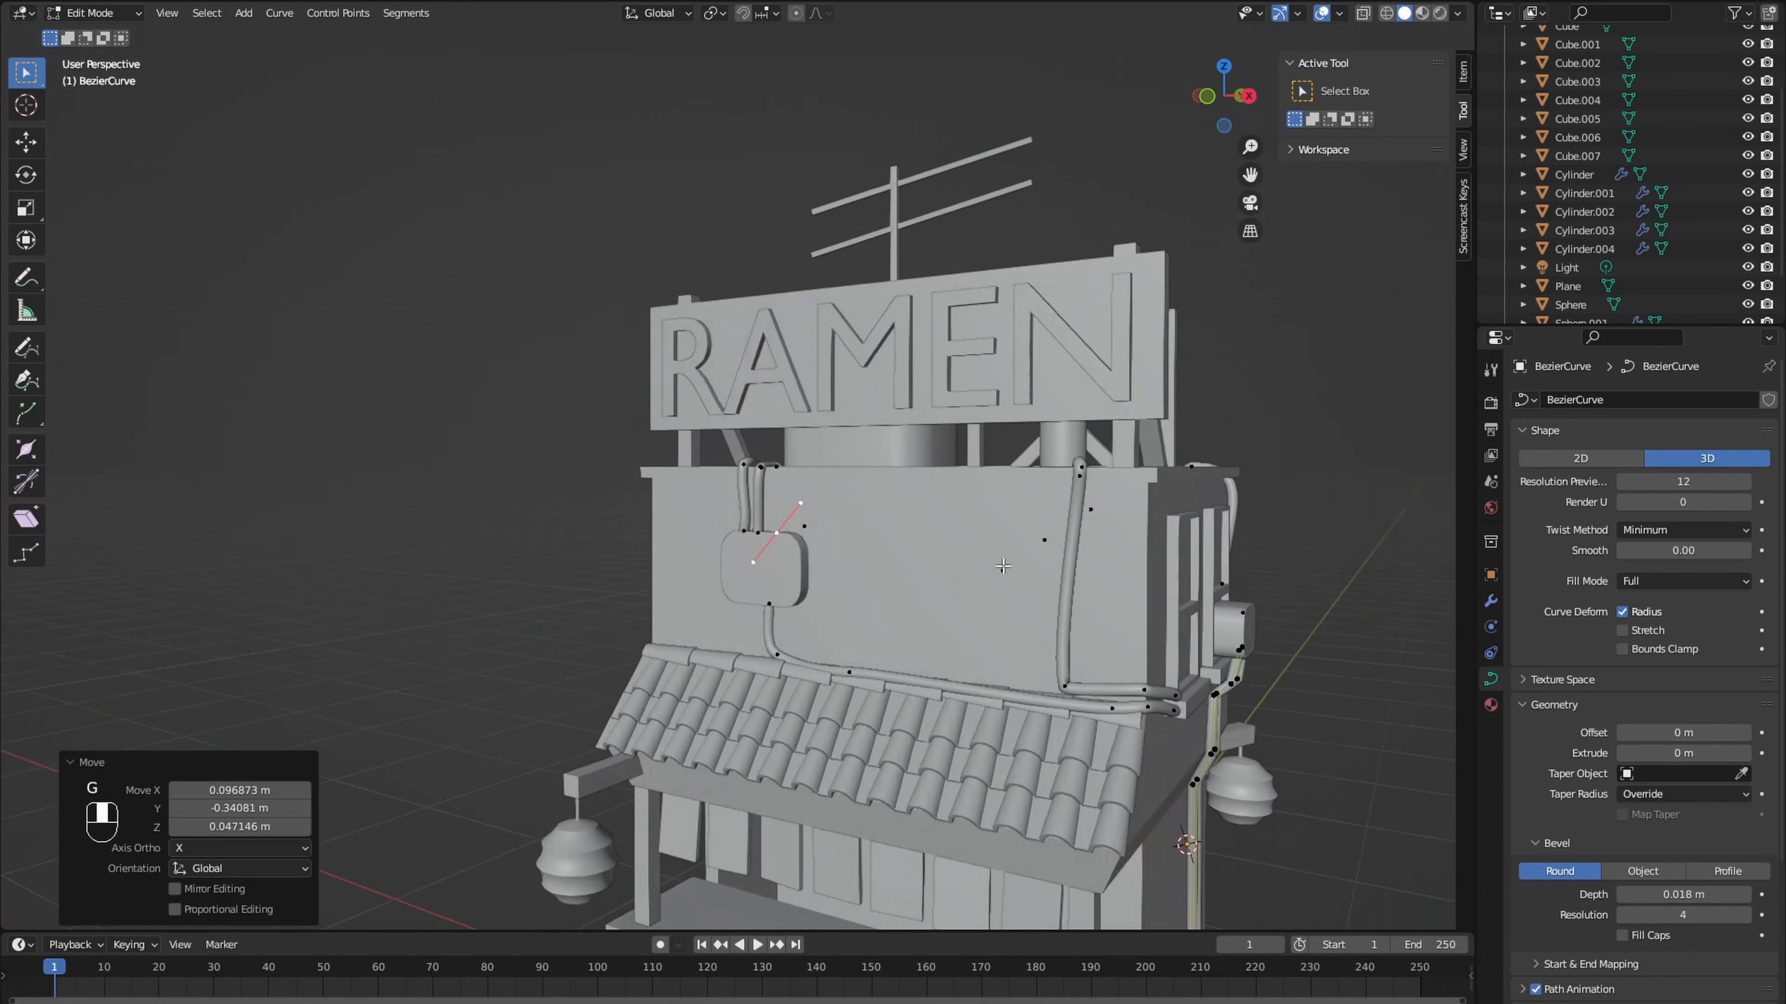
- Adjust the front cables near the tile roof by moving the vertical cable's lower bend and rotating the horizontal cable's point about 5°
{"action": "scroll", "coordinate": [627, 487], "scroll_direction": "up", "scroll_amount": 5}
{"action": "middle_click_drag", "start_coordinate": [627, 487], "coordinate": [627, 487]}
{"action": "scroll", "coordinate": [627, 487], "scroll_direction": "up", "scroll_amount": 3}
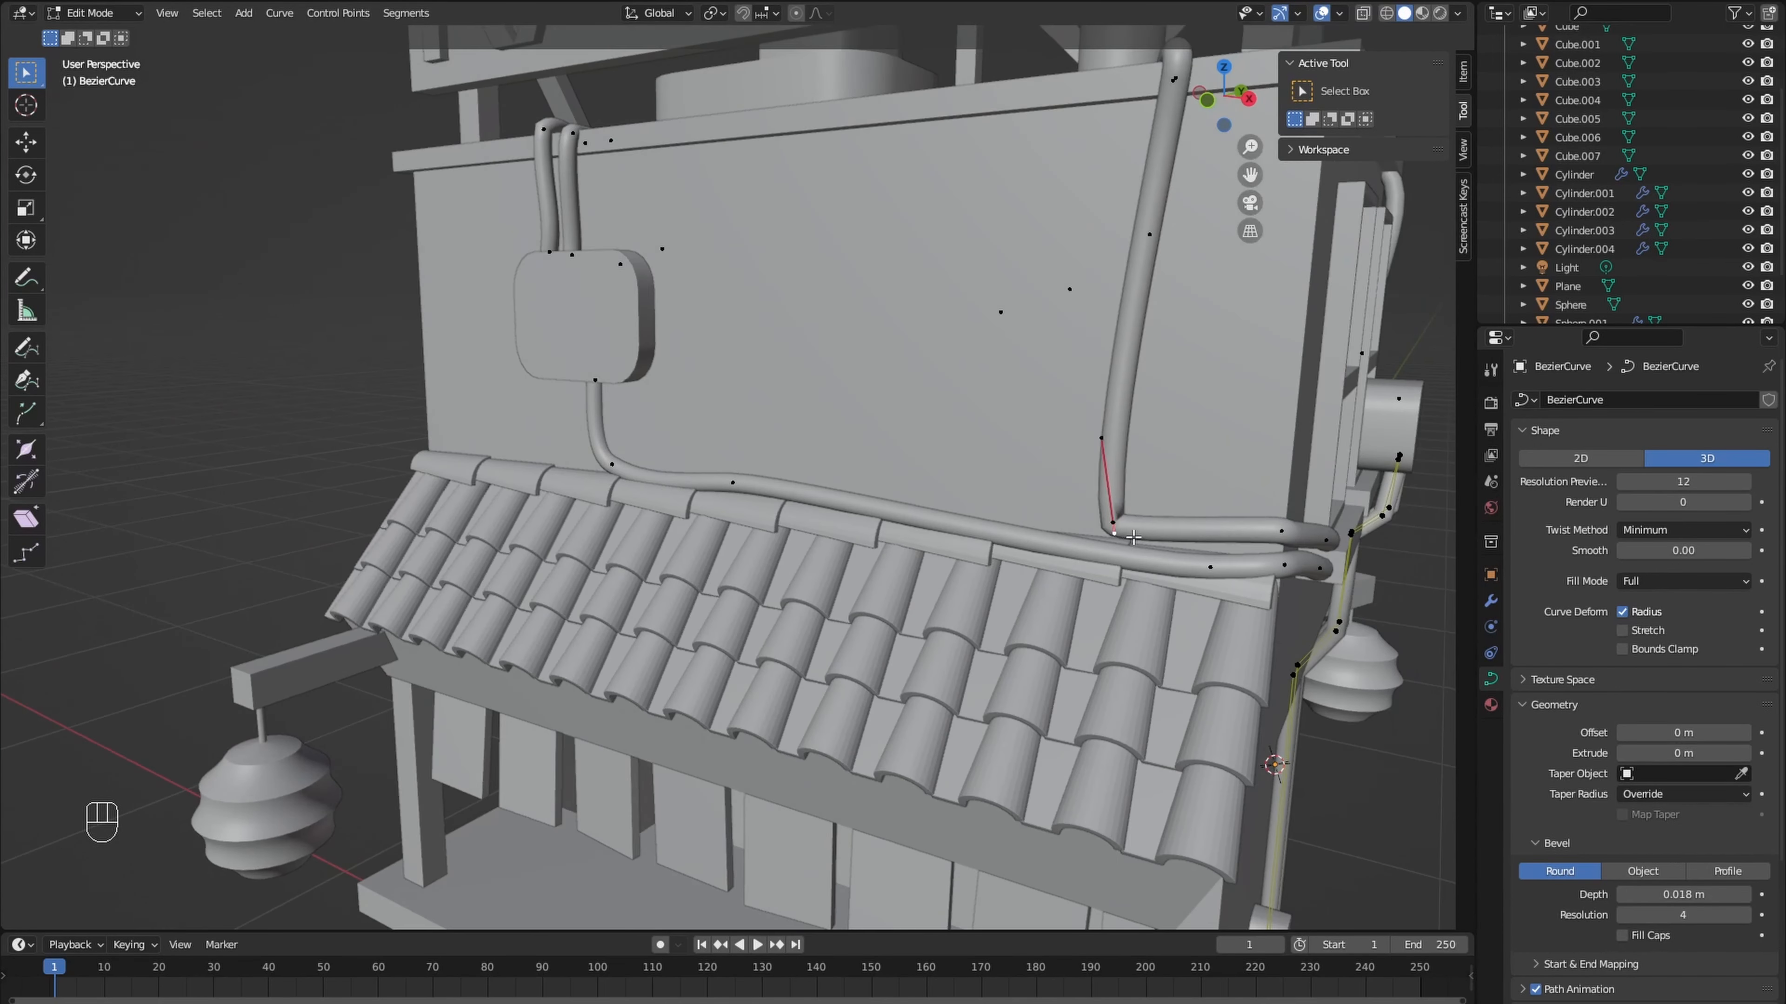
{"action": "key", "text": "g"}
{"action": "left_click", "coordinate": [1199, 583]}
{"action": "key", "text": "r"}
{"action": "left_click", "coordinate": [1199, 574]}
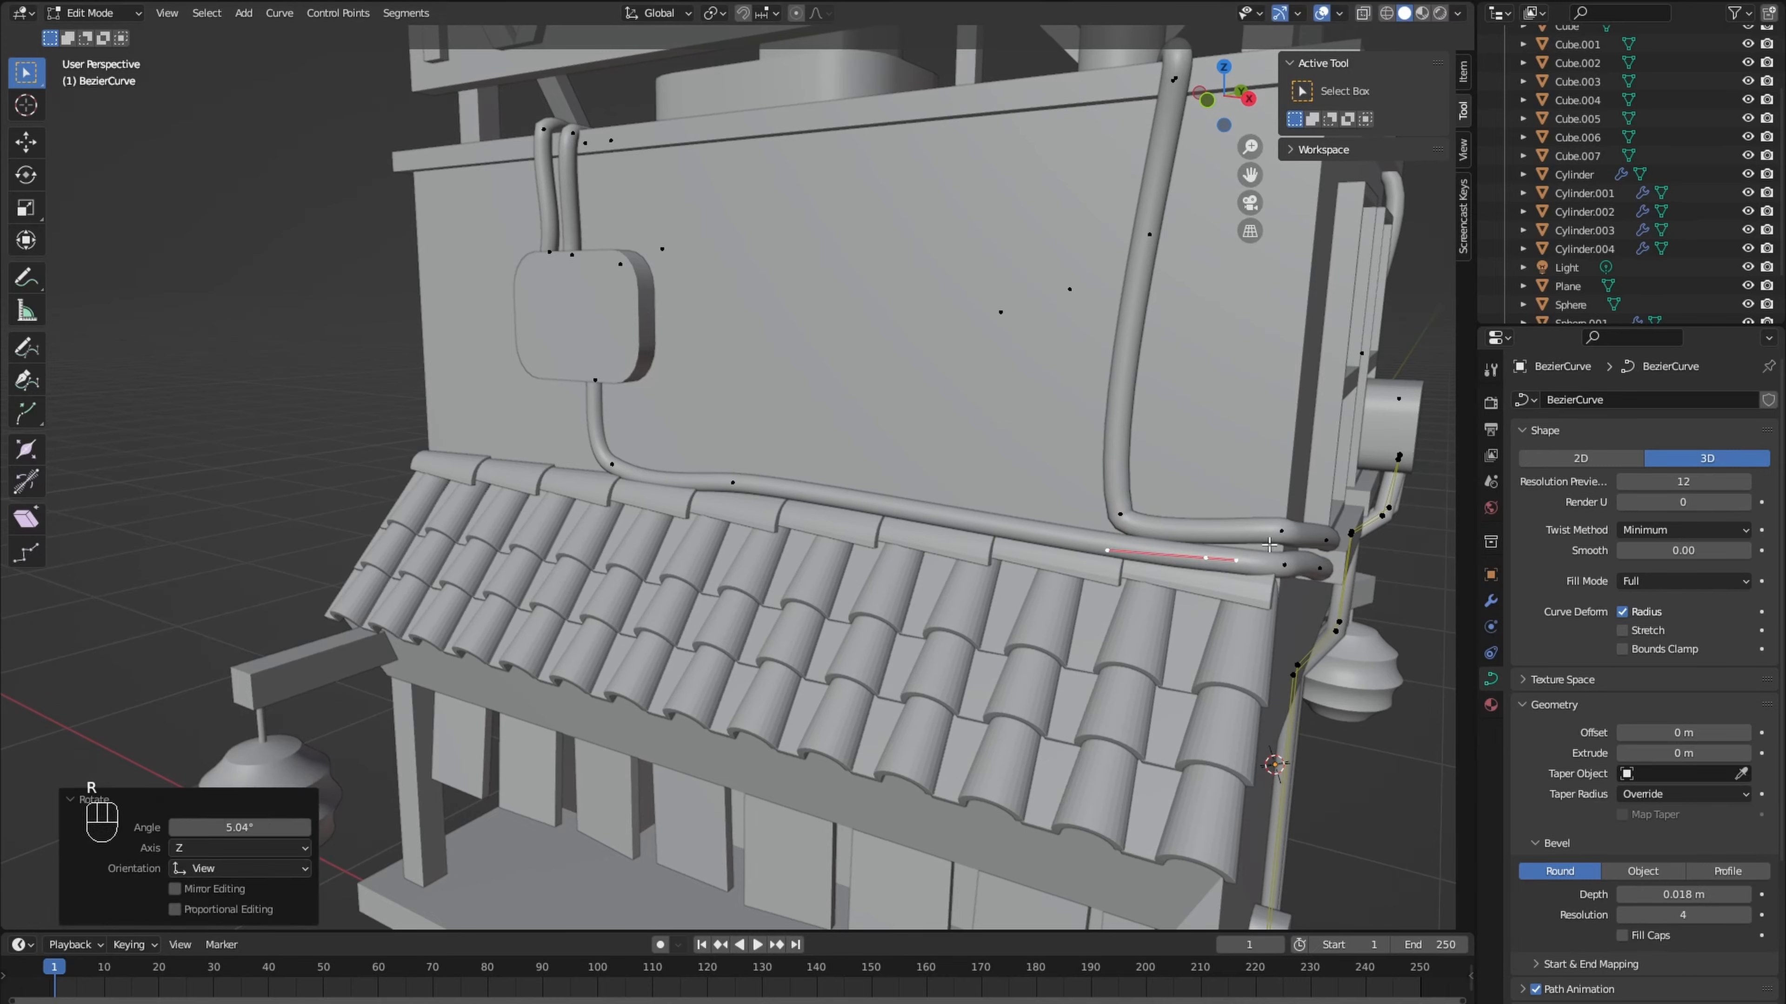
{"action": "left_click", "coordinate": [1120, 515]}
{"action": "key", "text": "g"}
{"action": "left_click", "coordinate": [1118, 458]}
{"action": "middle_click_drag", "start_coordinate": [1118, 457], "coordinate": [753, 520]}
- Rotate and move the end points of the short cable below the lower side-wall box
{"action": "key", "text": "g"}
{"action": "key", "text": "g"}
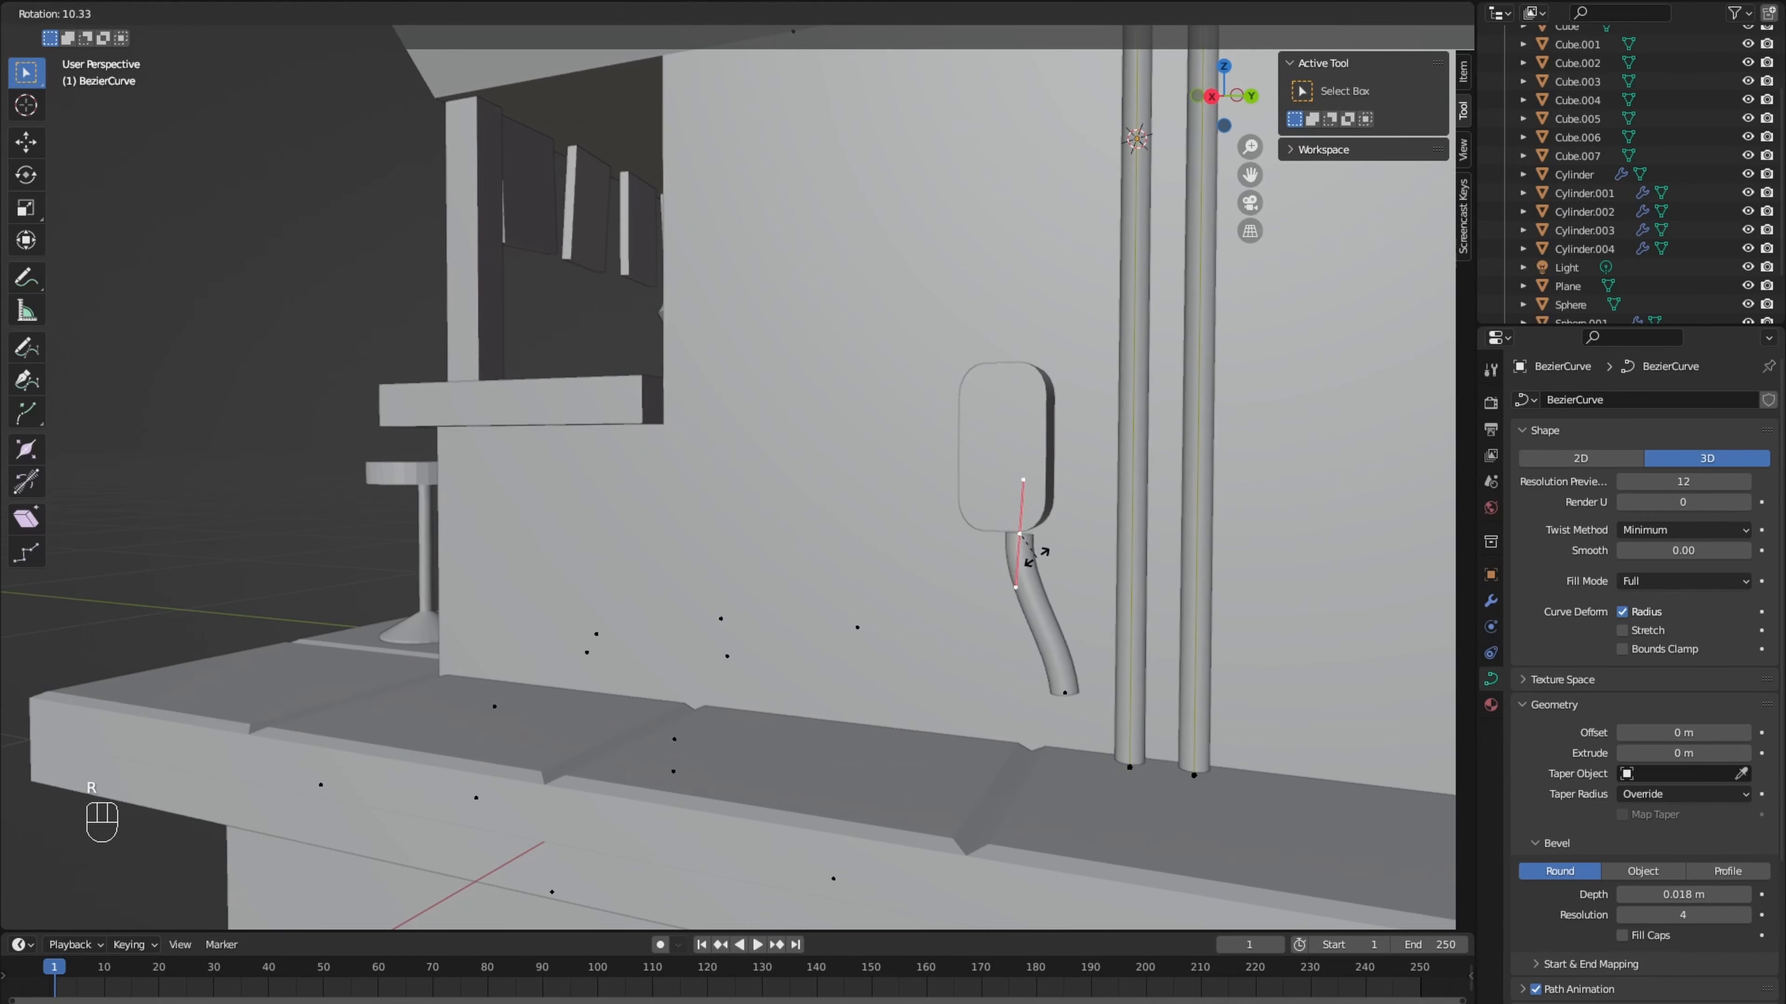
{"action": "left_click", "coordinate": [1055, 654]}
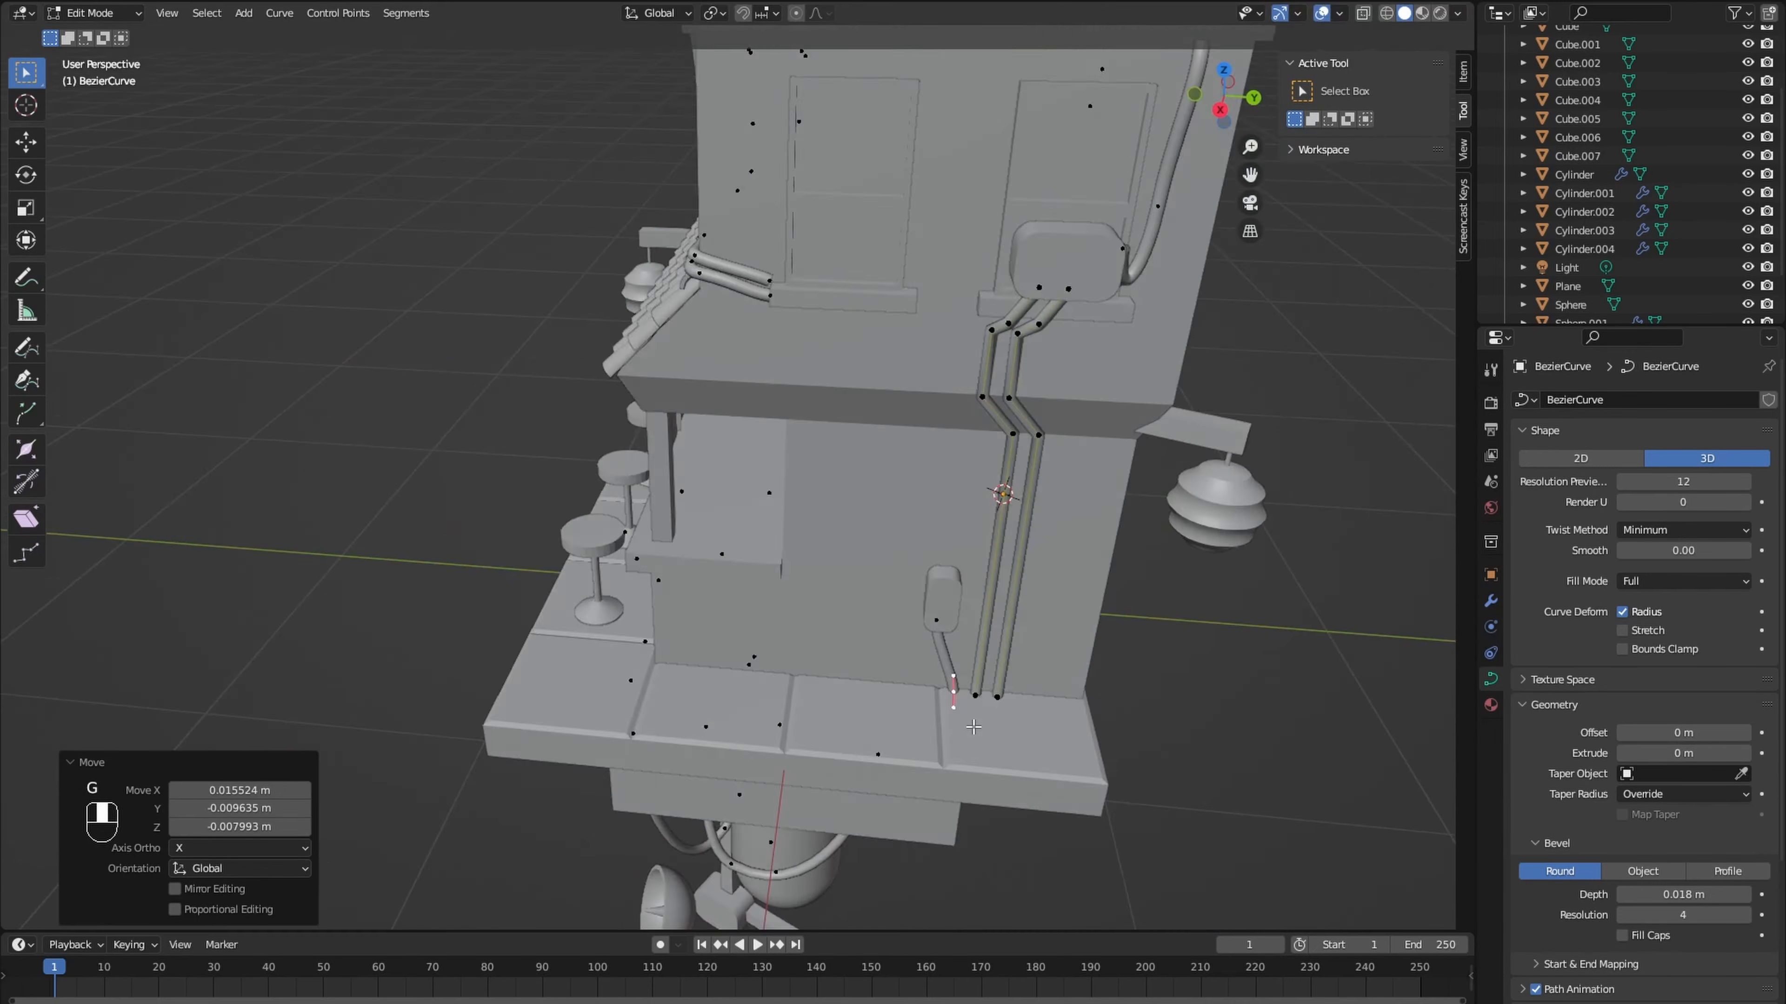
{"action": "scroll", "coordinate": [973, 727], "scroll_direction": "down", "scroll_amount": 8}
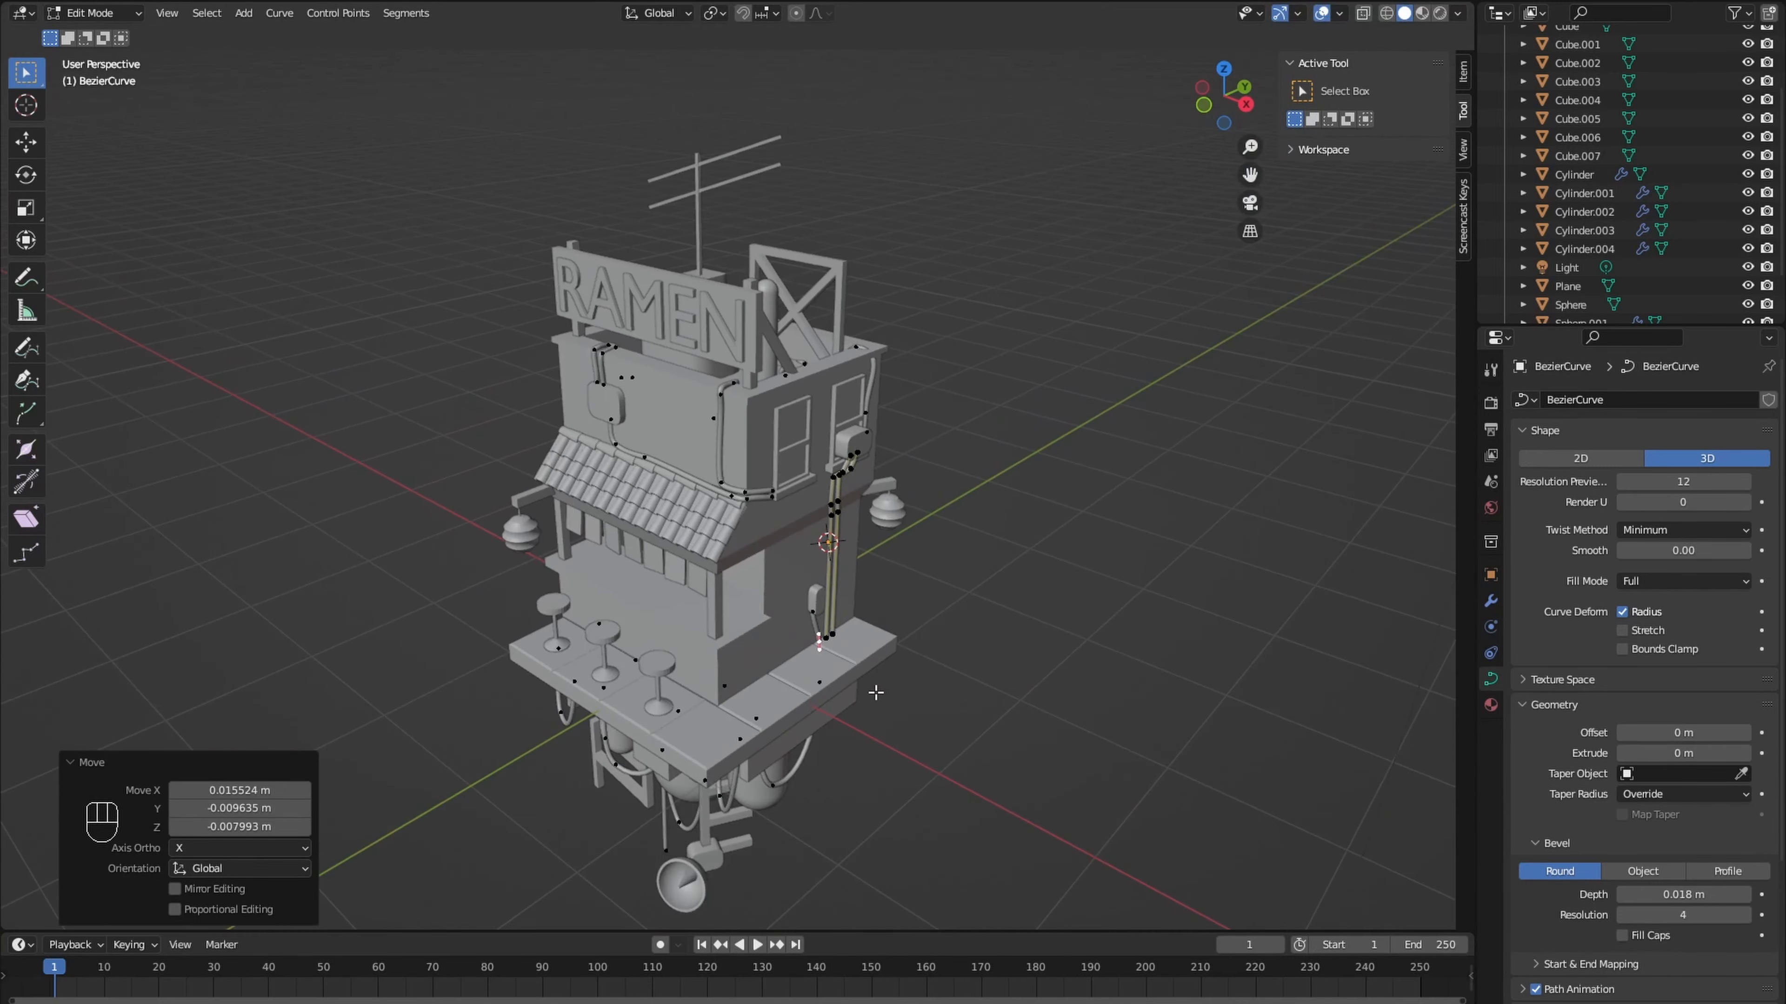
{"action": "key", "text": "Tab"}
{"action": "key", "text": "Tab"}
- Rotate, scale and move the bend points of the cable rising from the side-wall unit
{"action": "scroll", "coordinate": [877, 694], "scroll_direction": "up", "scroll_amount": 8}
{"action": "key", "text": "shift+a"}
{"action": "key", "text": "r"}
{"action": "left_click", "coordinate": [966, 339]}
{"action": "key", "text": "g"}
{"action": "middle_click_drag", "start_coordinate": [942, 358], "coordinate": [685, 237]}
{"action": "left_click", "coordinate": [731, 381]}
{"action": "key", "text": "s"}
{"action": "left_click", "coordinate": [637, 441]}
{"action": "key", "text": "g"}
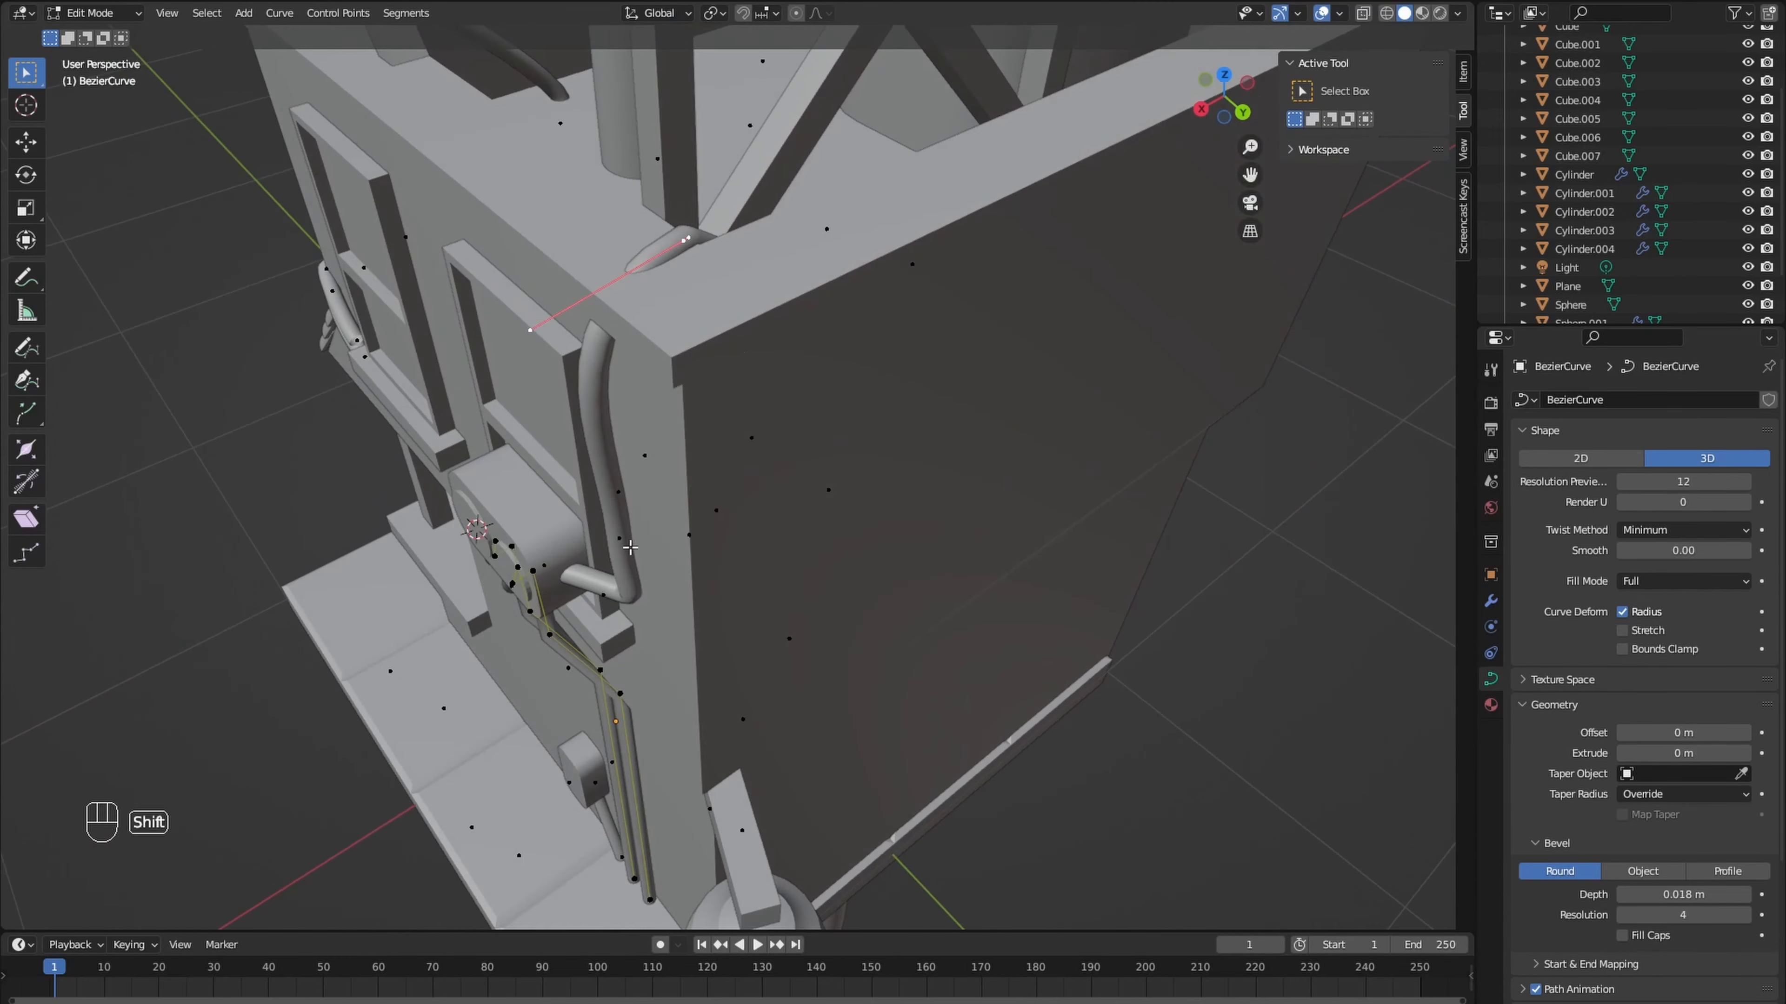
{"action": "right_click", "coordinate": [692, 422]}
{"action": "left_click", "coordinate": [703, 436]}
- Move the remaining points of the side-wall cable so it runs up the wall and over the roof edge
{"action": "key", "text": "g"}
{"action": "middle_click_drag", "start_coordinate": [703, 436], "coordinate": [906, 464]}
{"action": "left_click", "coordinate": [542, 281]}
{"action": "key", "text": "g"}
{"action": "left_click", "coordinate": [826, 221]}
{"action": "key", "text": "g"}
{"action": "left_click", "coordinate": [837, 450]}
{"action": "key", "text": "g"}
{"action": "left_click", "coordinate": [754, 488]}
{"action": "key", "text": "g"}
{"action": "left_click", "coordinate": [762, 478]}
{"action": "scroll", "coordinate": [763, 478], "scroll_direction": "down", "scroll_amount": 8}
{"action": "left_click", "coordinate": [980, 380]}
{"action": "middle_click_drag", "start_coordinate": [763, 479], "coordinate": [1118, 450]}
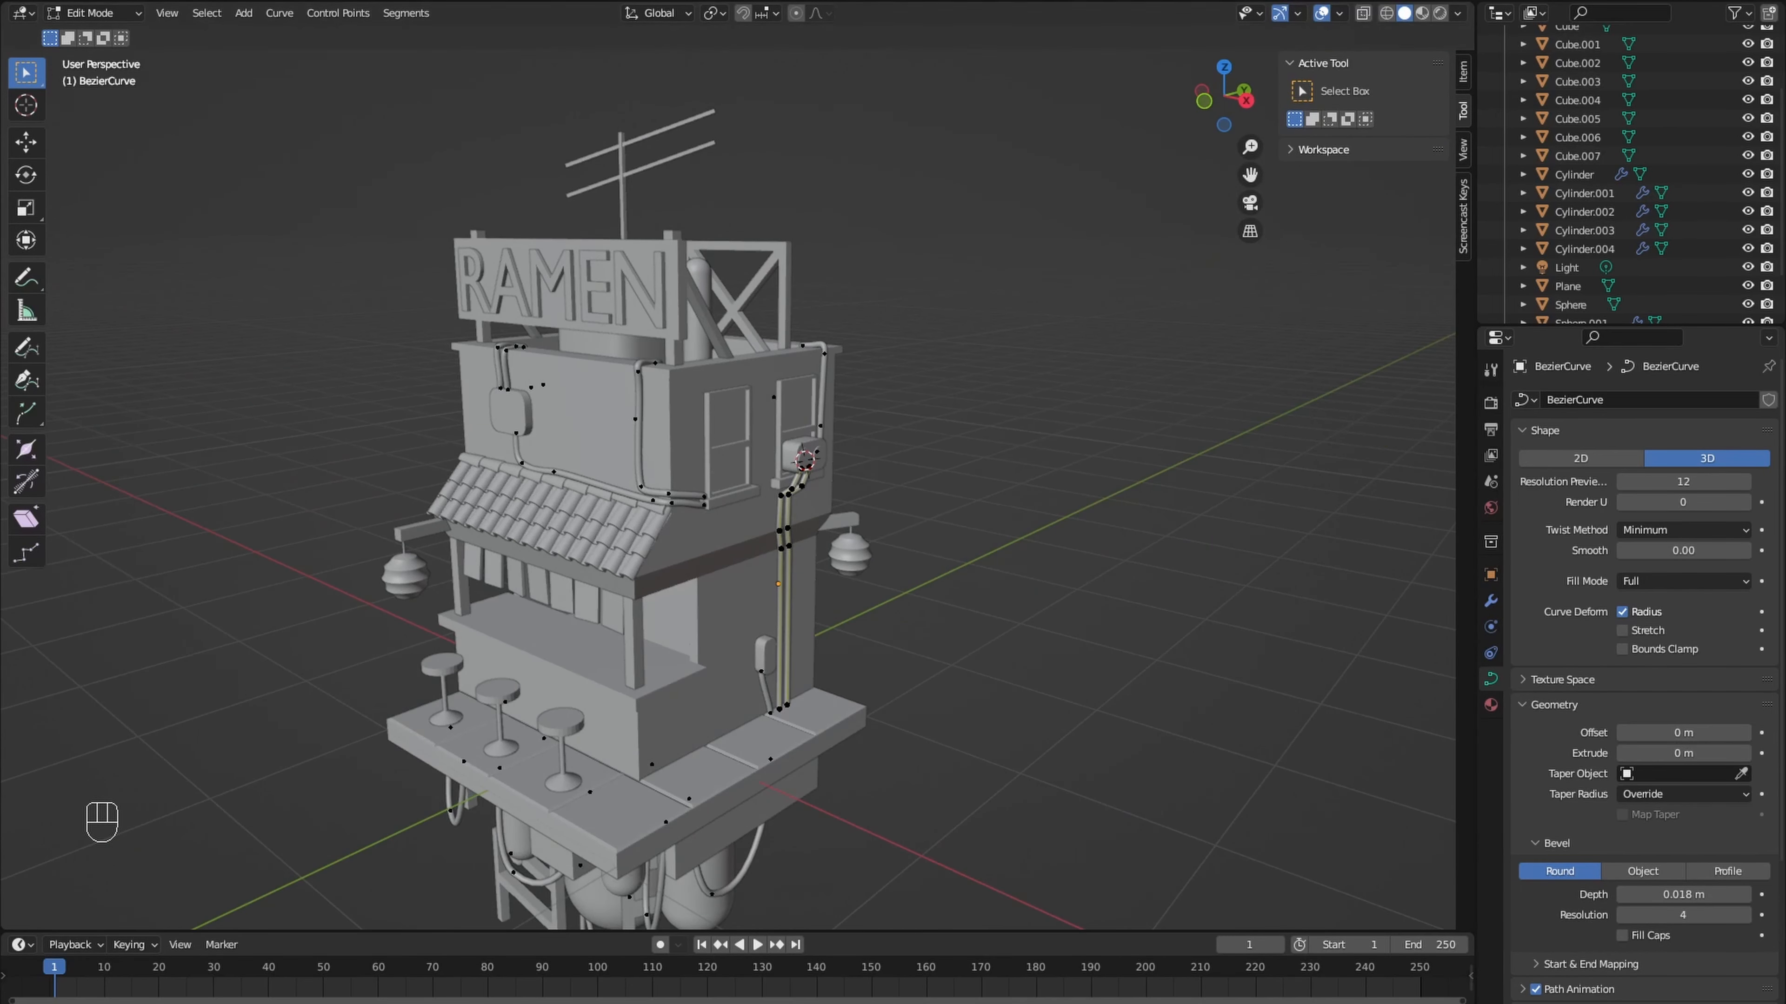
- In front view, add a 32-vertex mesh circle with 1 m radius, aligned to the view
{"action": "key", "text": "KP_1"}
{"action": "key", "text": "KP_1"}
{"action": "key", "text": "shift+a"}
{"action": "key", "text": "Tab"}
{"action": "key", "text": "shift+a"}
{"action": "mouse_move", "coordinate": [694, 355]}
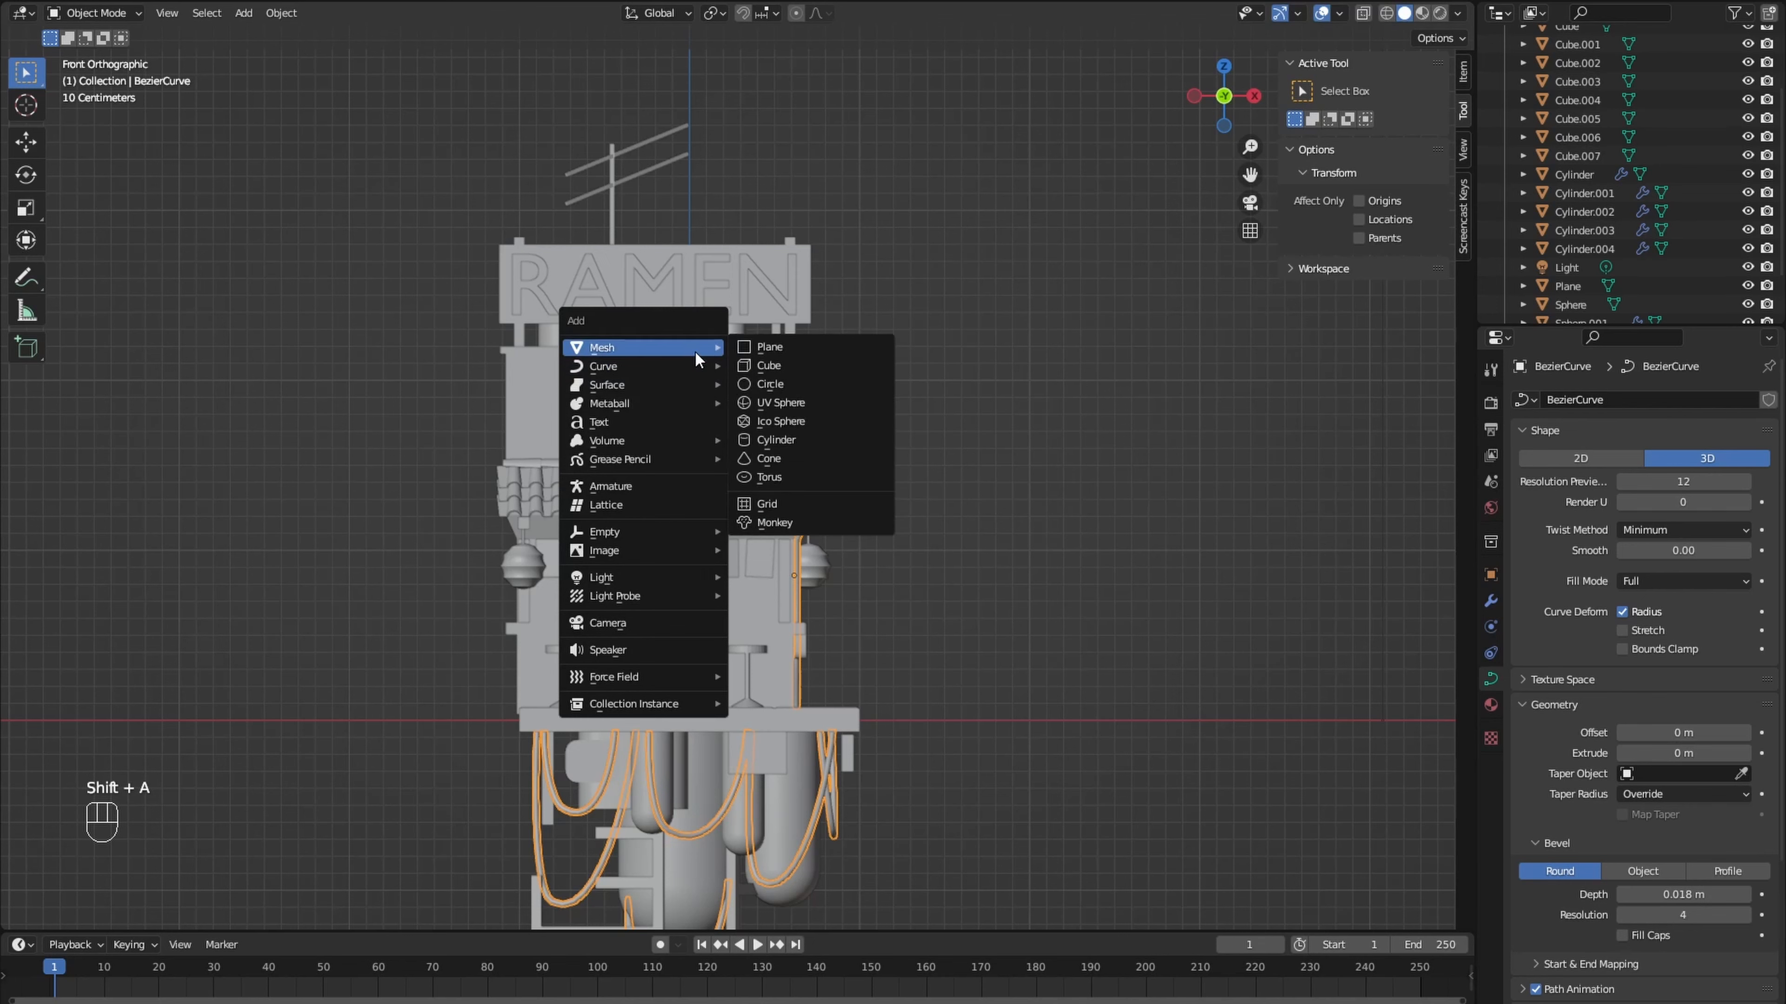
{"action": "left_click", "coordinate": [778, 385]}
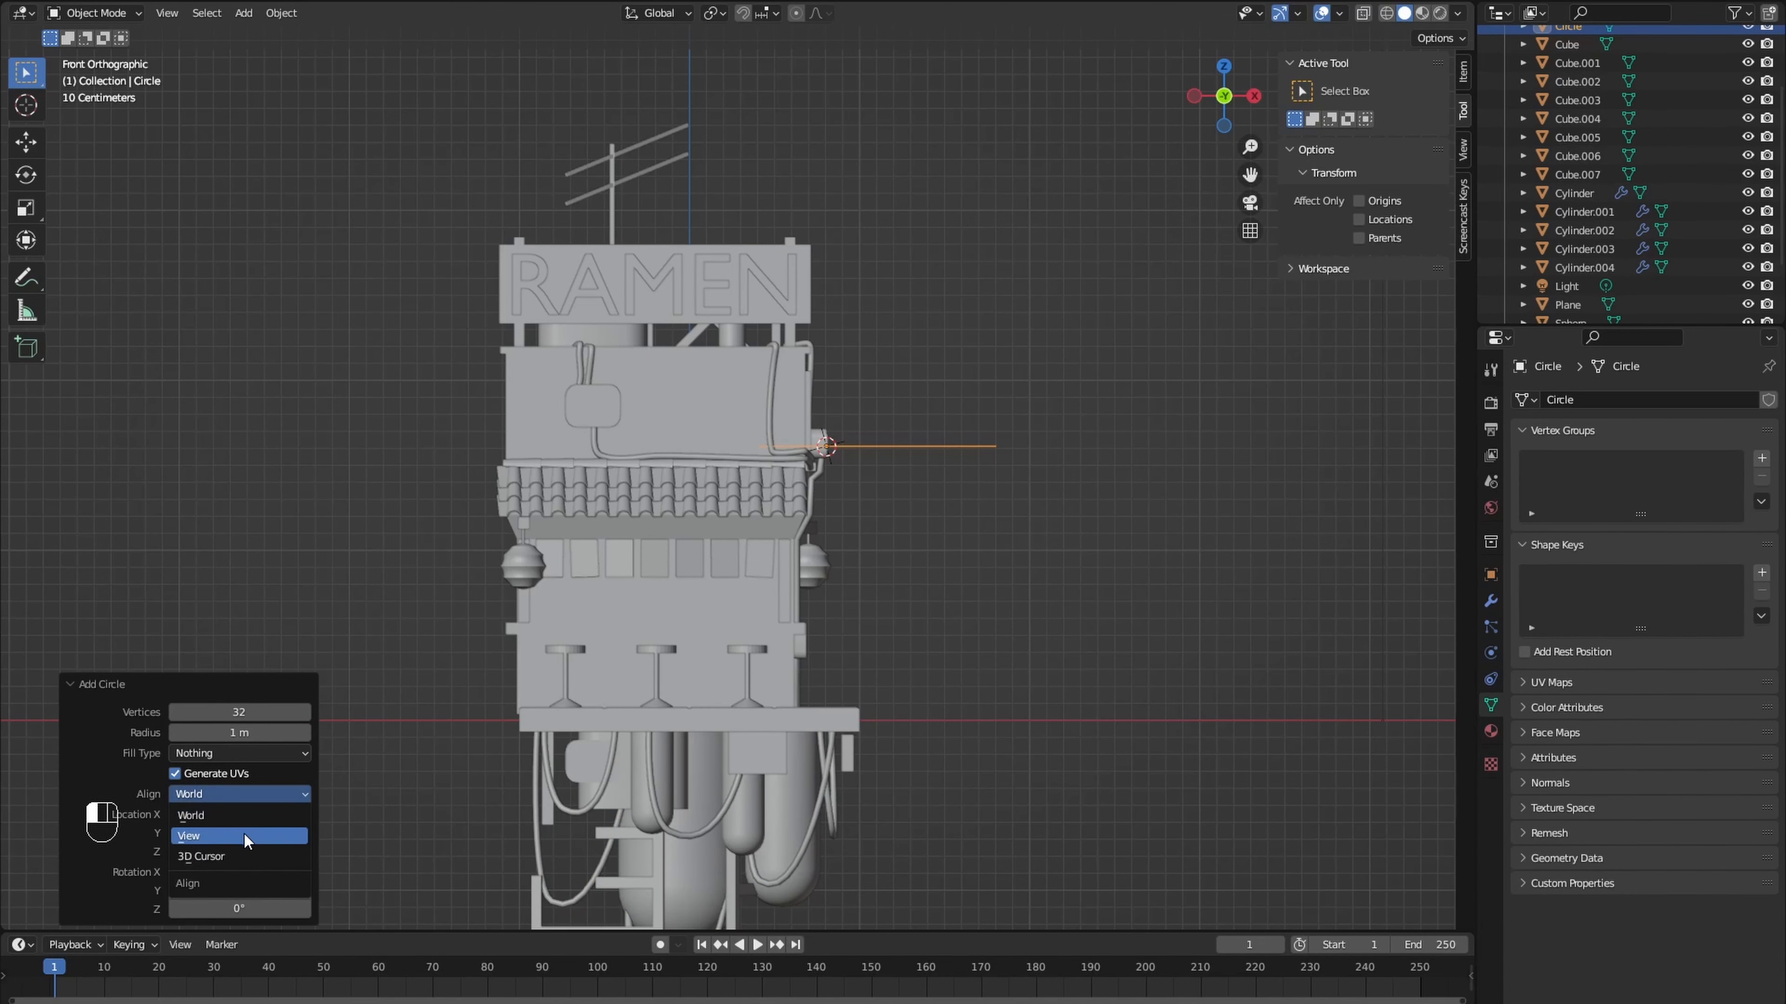
{"action": "left_click", "coordinate": [244, 835]}
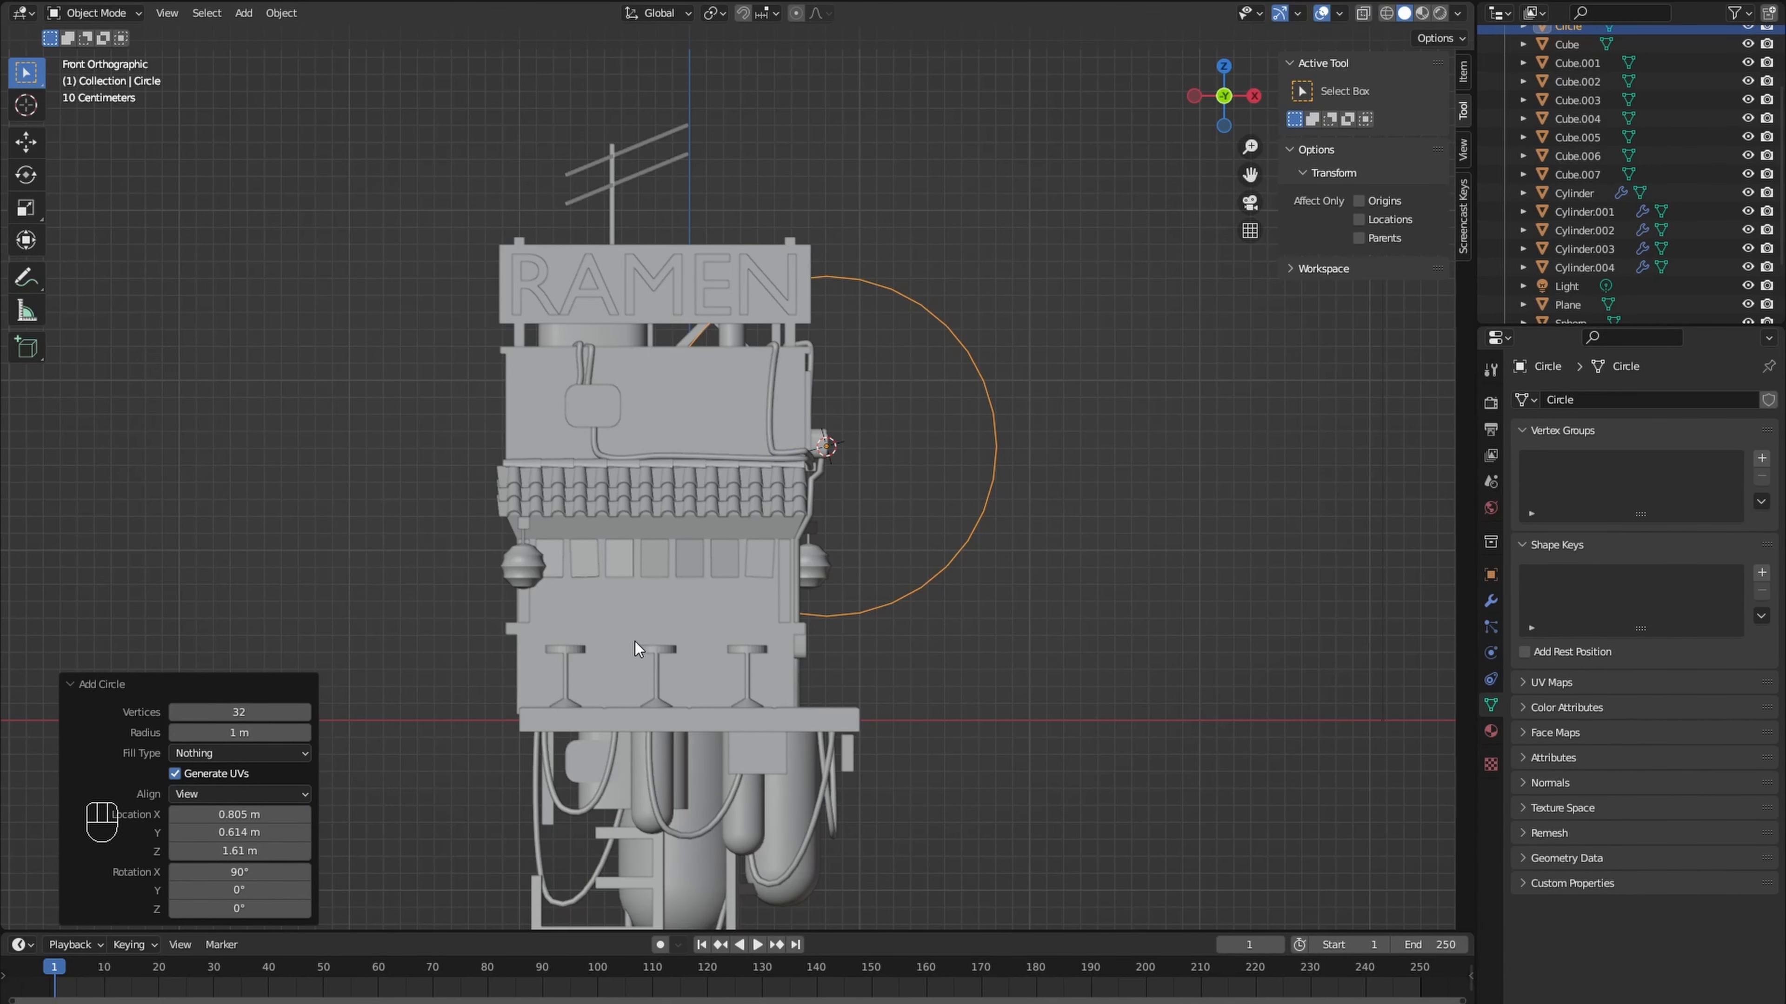
- Snap the circle to the 3D cursor on the upper front wall and scale its mesh to 0.26
{"action": "key", "text": "shift+s"}
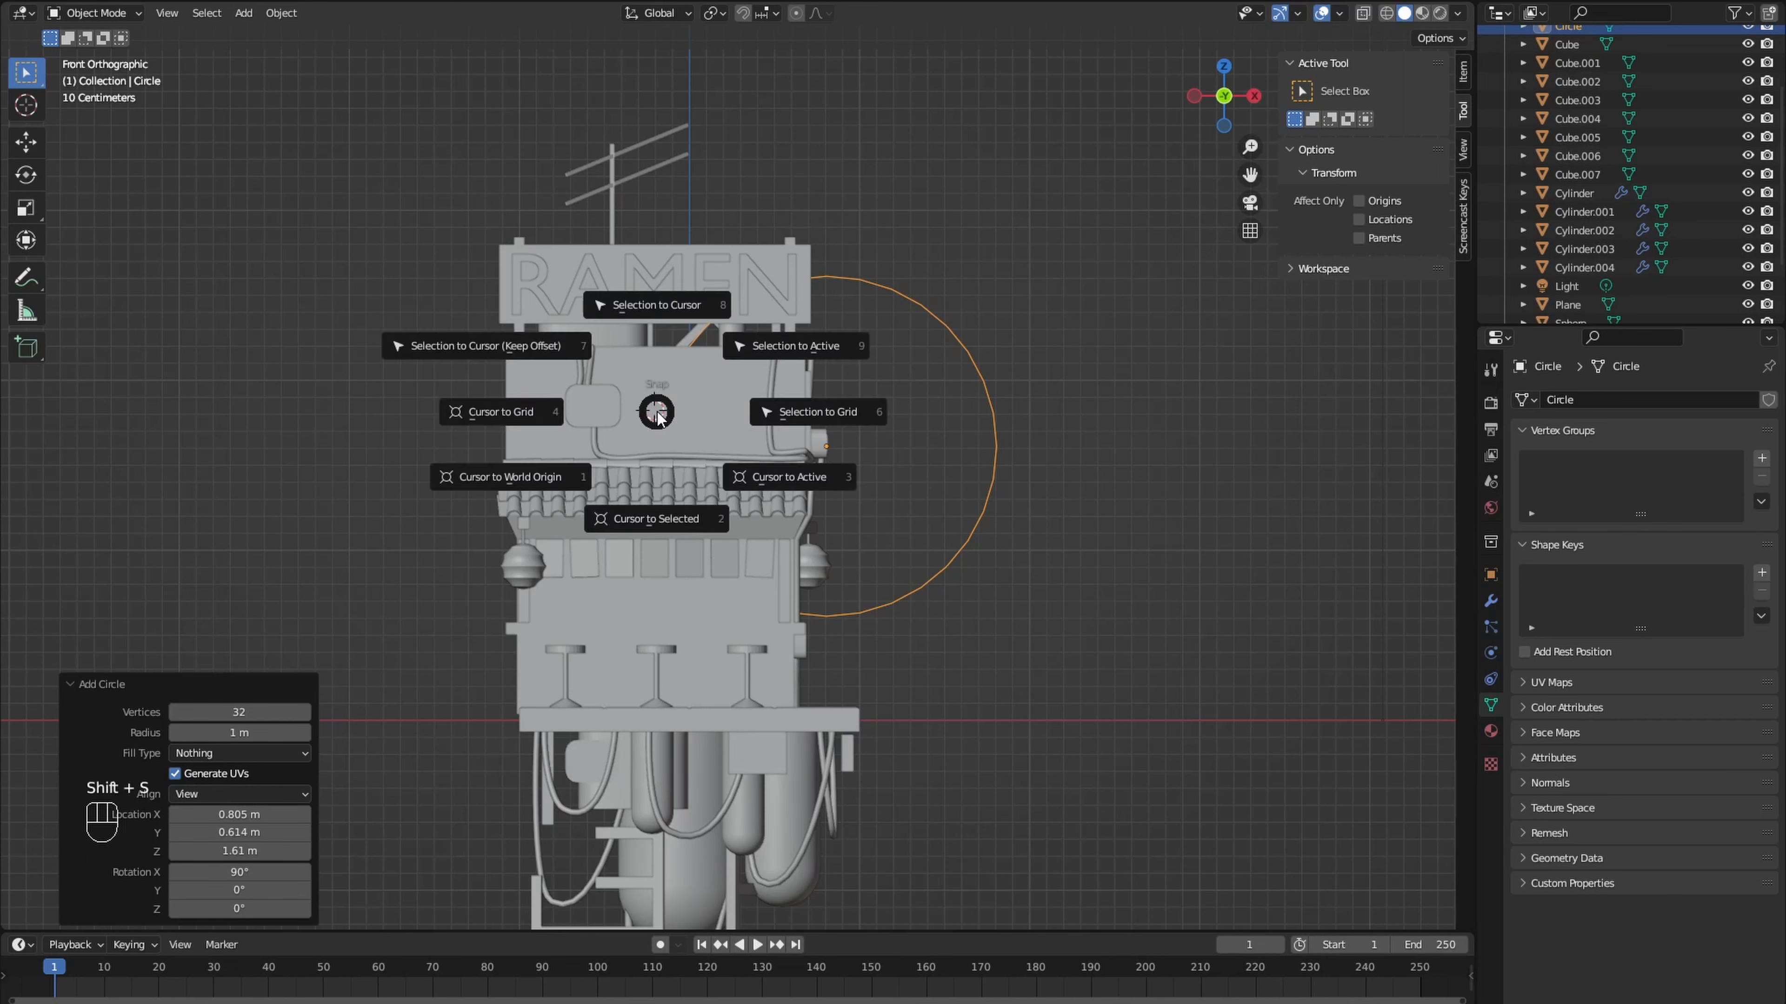
{"action": "left_click", "coordinate": [631, 315]}
{"action": "key", "text": "Tab"}
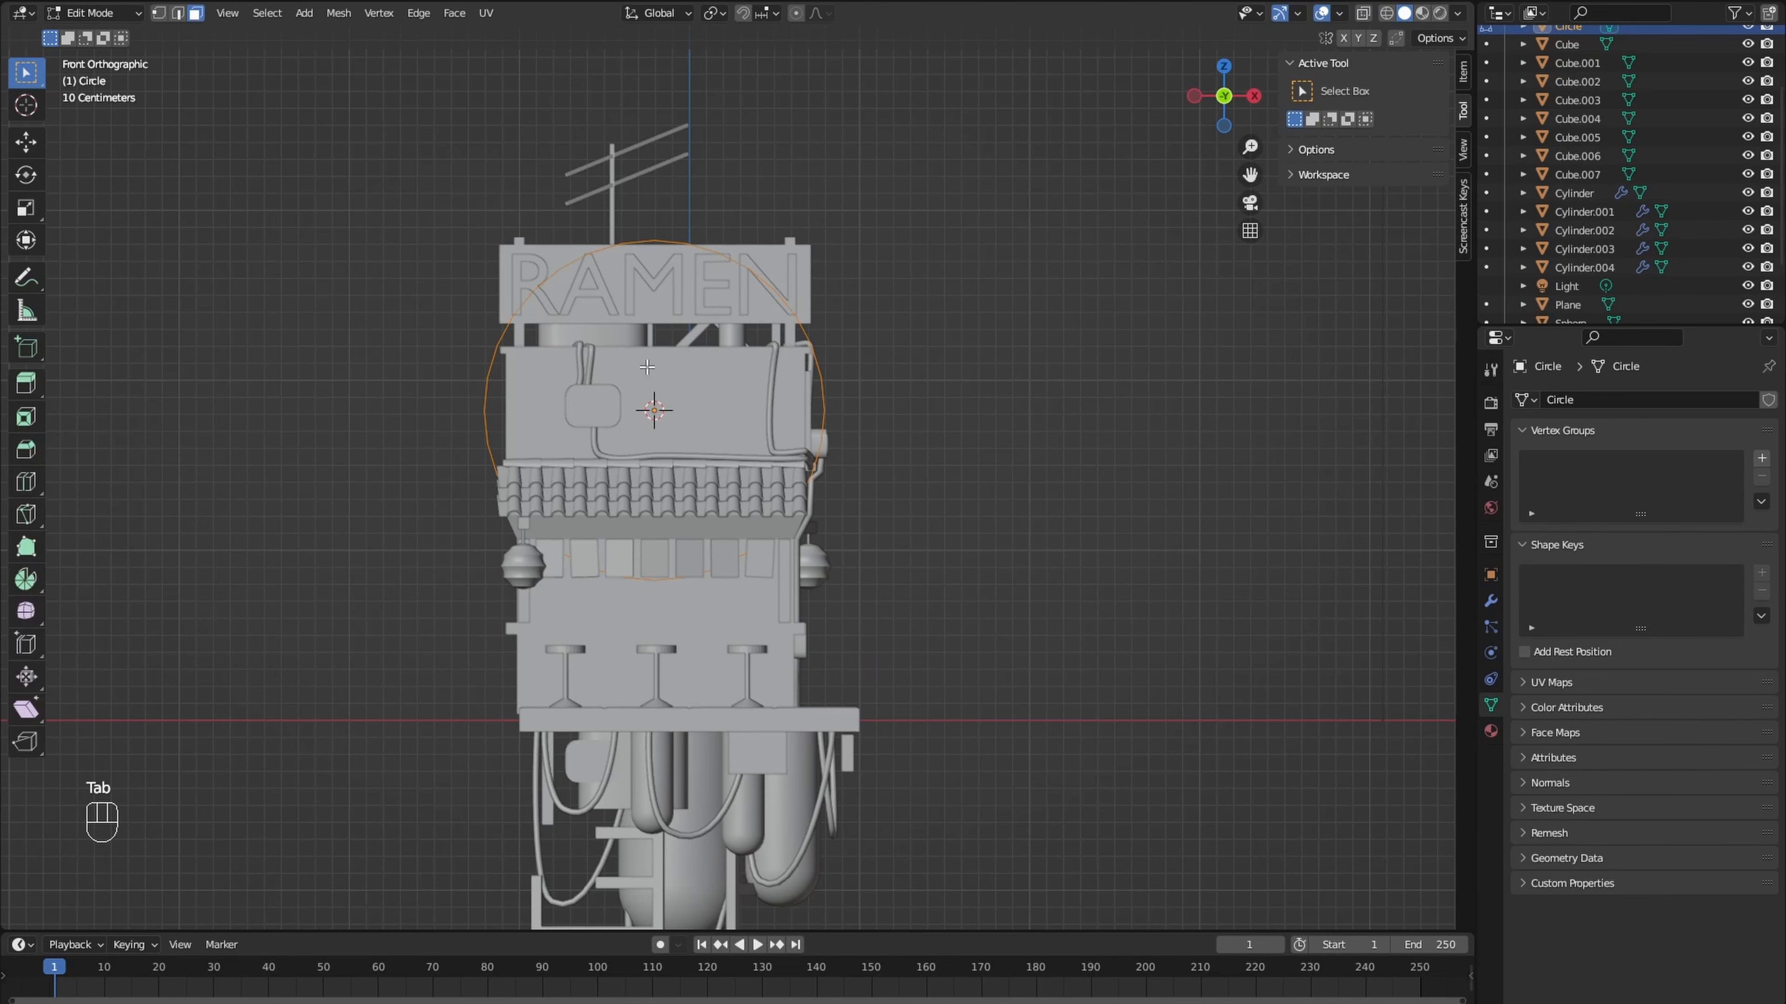
{"action": "key", "text": "s"}
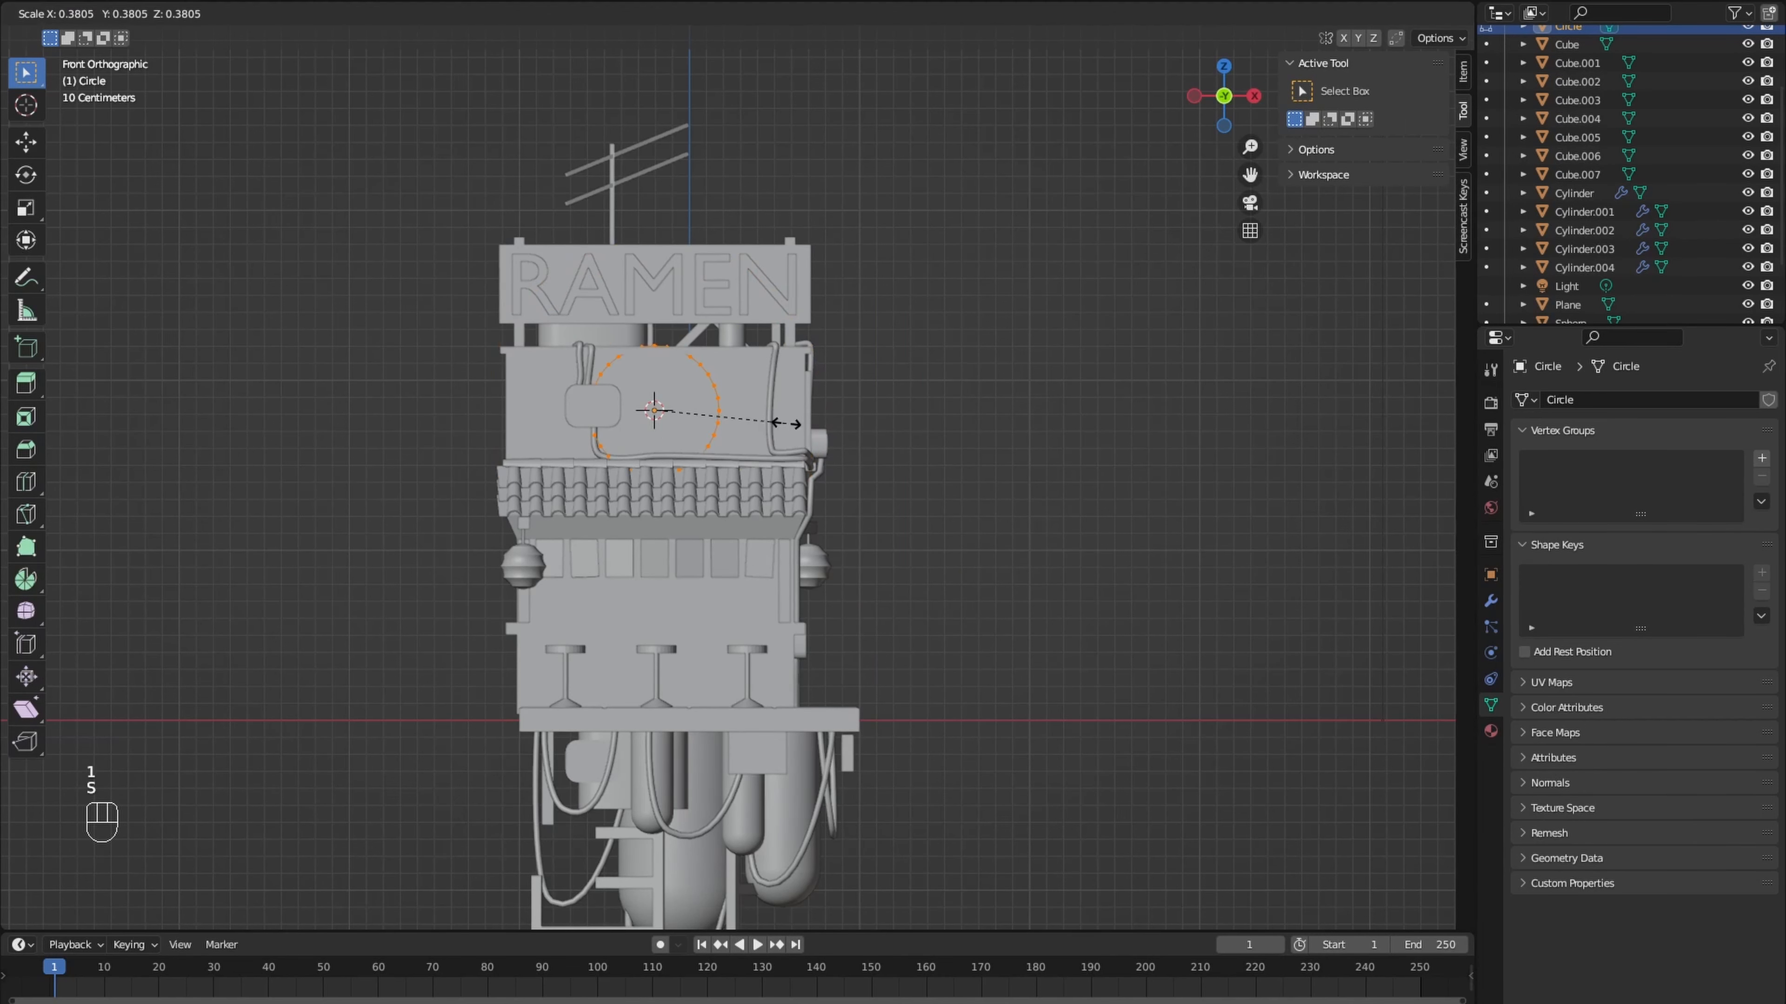
{"action": "left_click", "coordinate": [743, 421]}
{"action": "scroll", "coordinate": [738, 415], "scroll_direction": "up", "scroll_amount": 5}
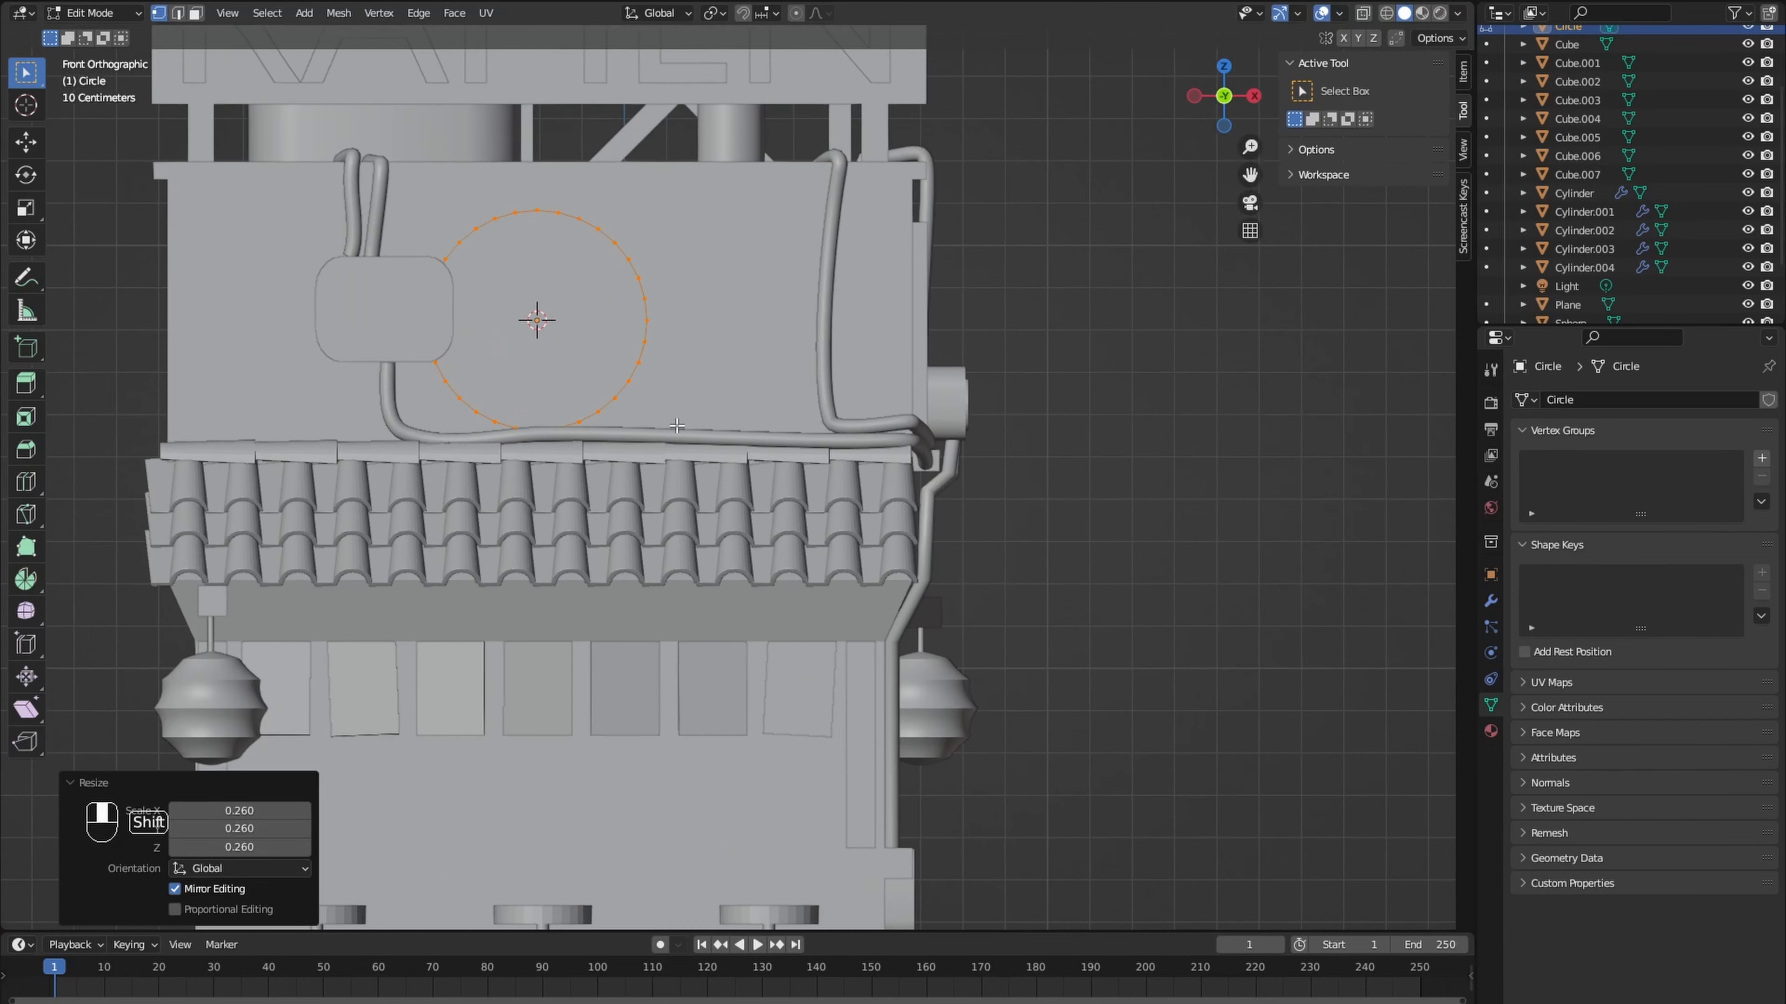
- Isolate the circle, delete its upper-half vertices and join the two open ends with a straight edge
{"action": "key", "text": "KP_Divide"}
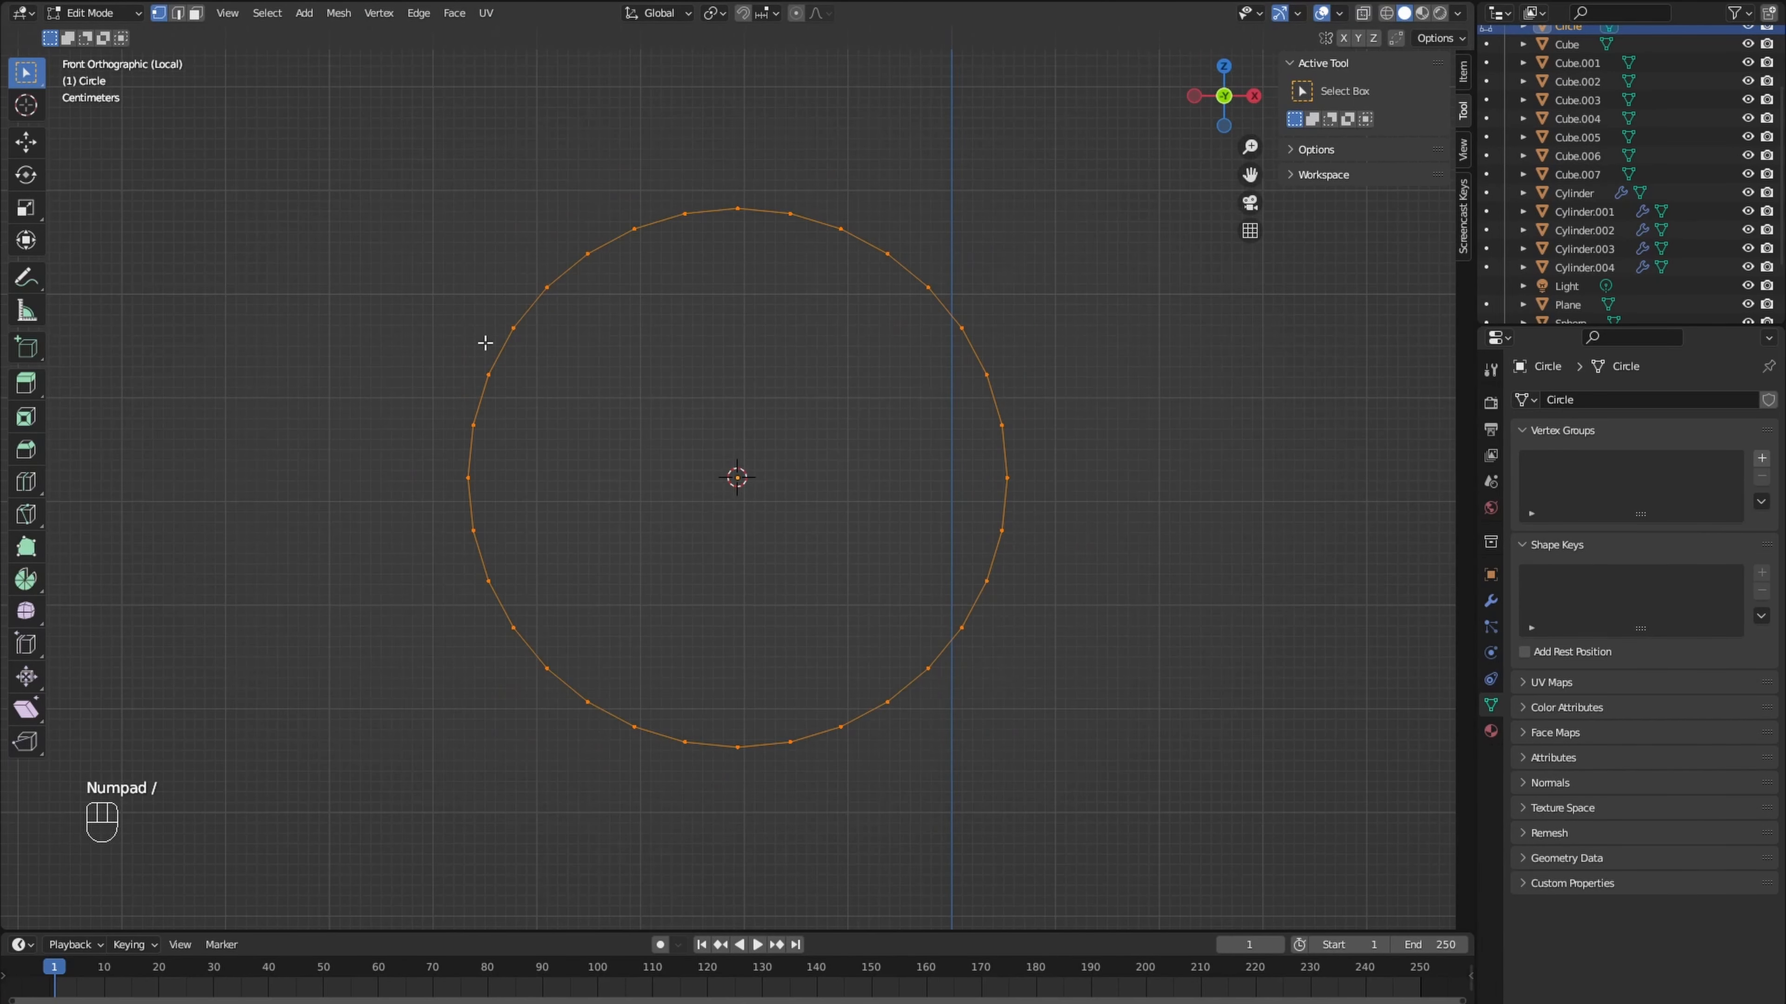
{"action": "left_click_drag", "start_coordinate": [400, 129], "coordinate": [1082, 457]}
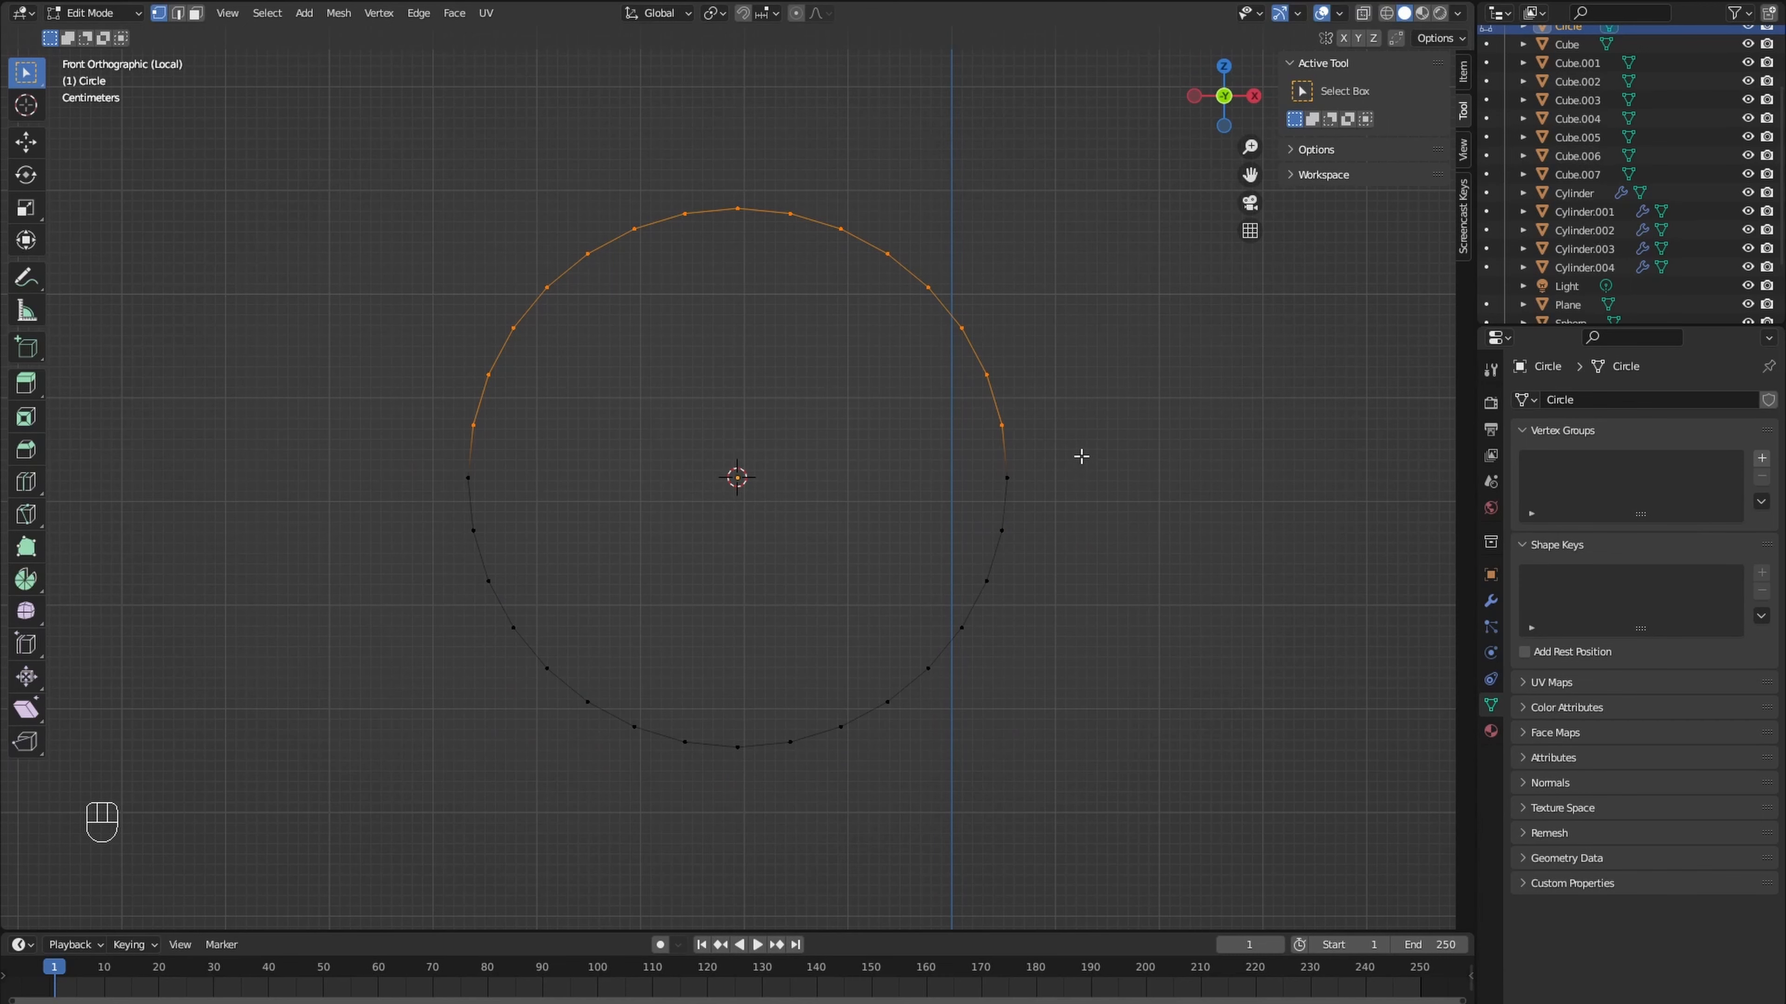
{"action": "key", "text": "x"}
{"action": "left_click", "coordinate": [1081, 458]}
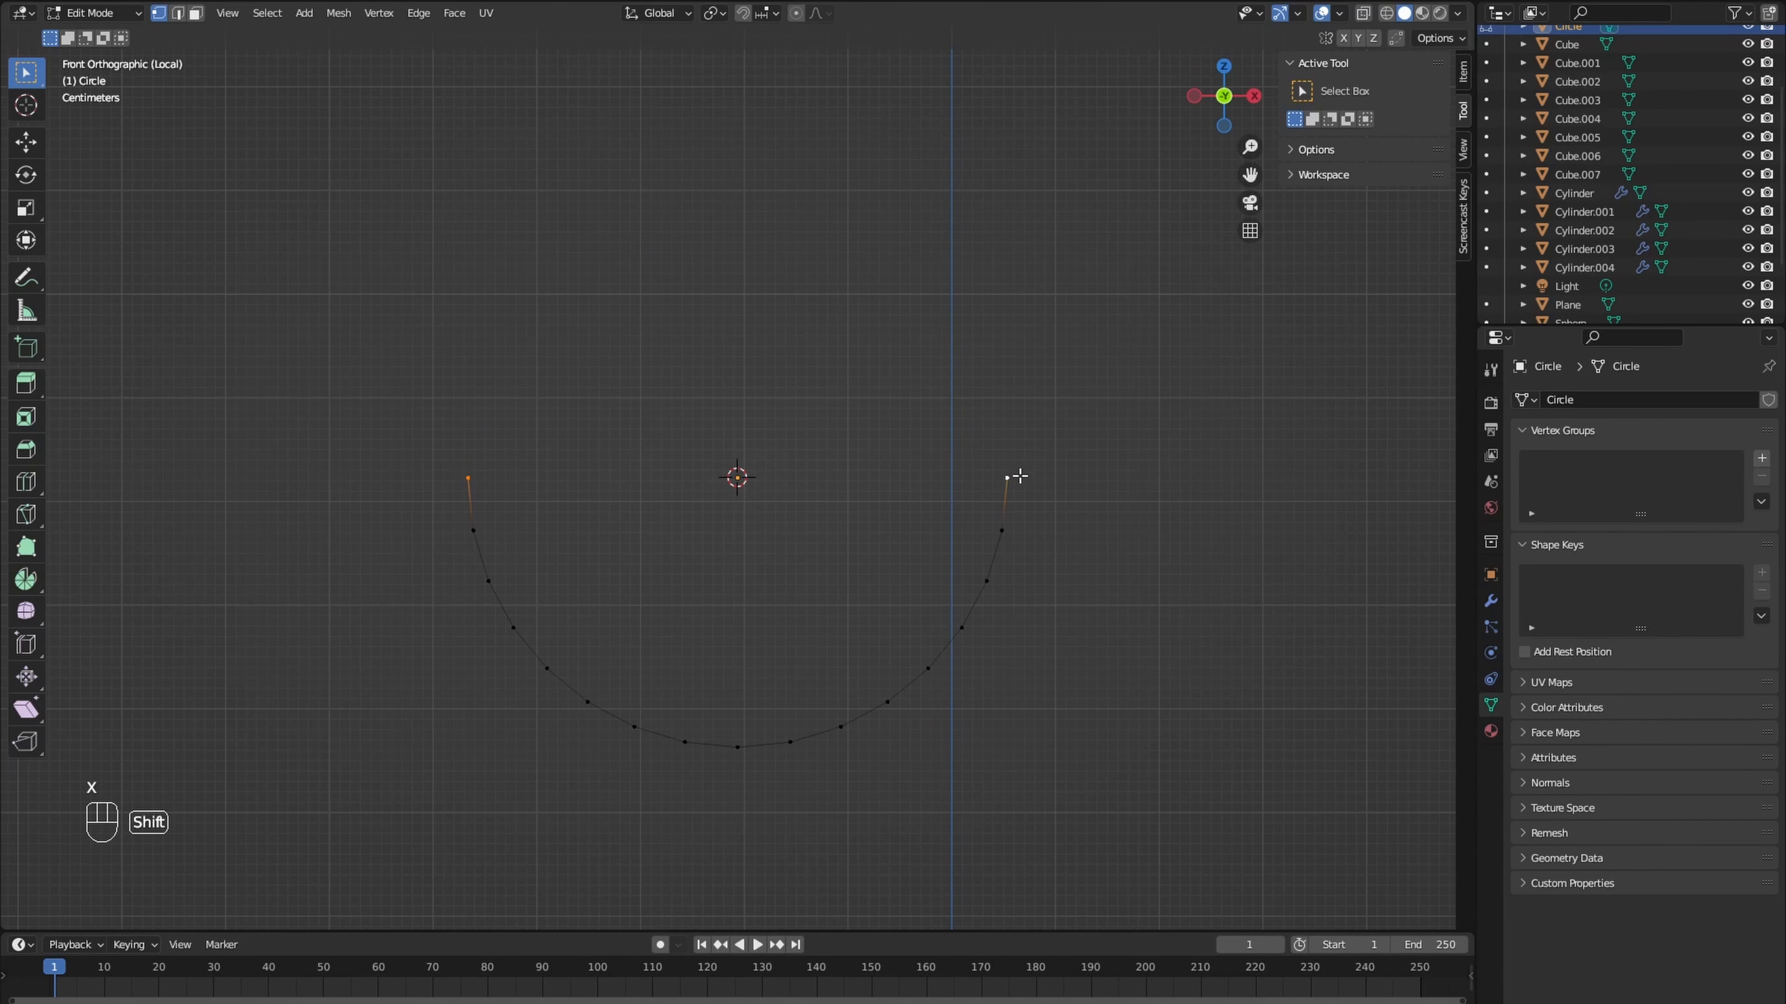
{"action": "scroll", "coordinate": [949, 492], "scroll_direction": "down", "scroll_amount": 2}
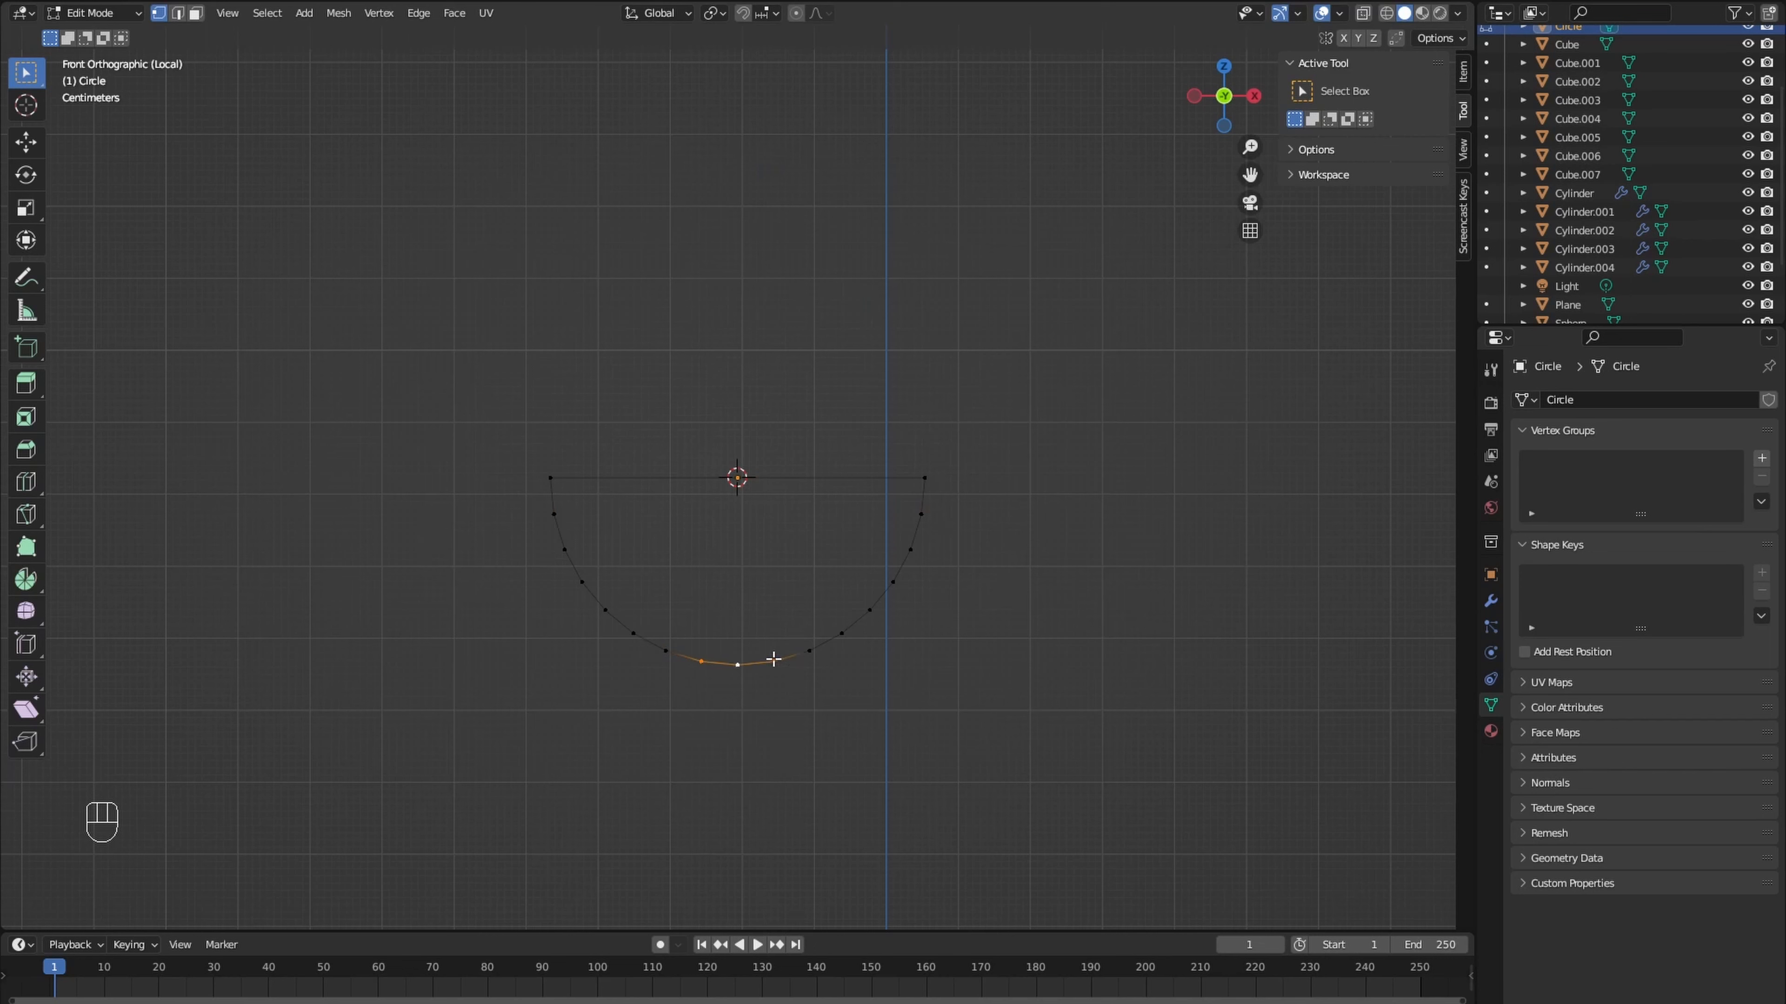
- Move the half circle's three bottom vertices down about 0.034 m along Z
{"action": "key", "text": "g"}
{"action": "key", "text": "z"}
{"action": "left_click", "coordinate": [772, 682]}
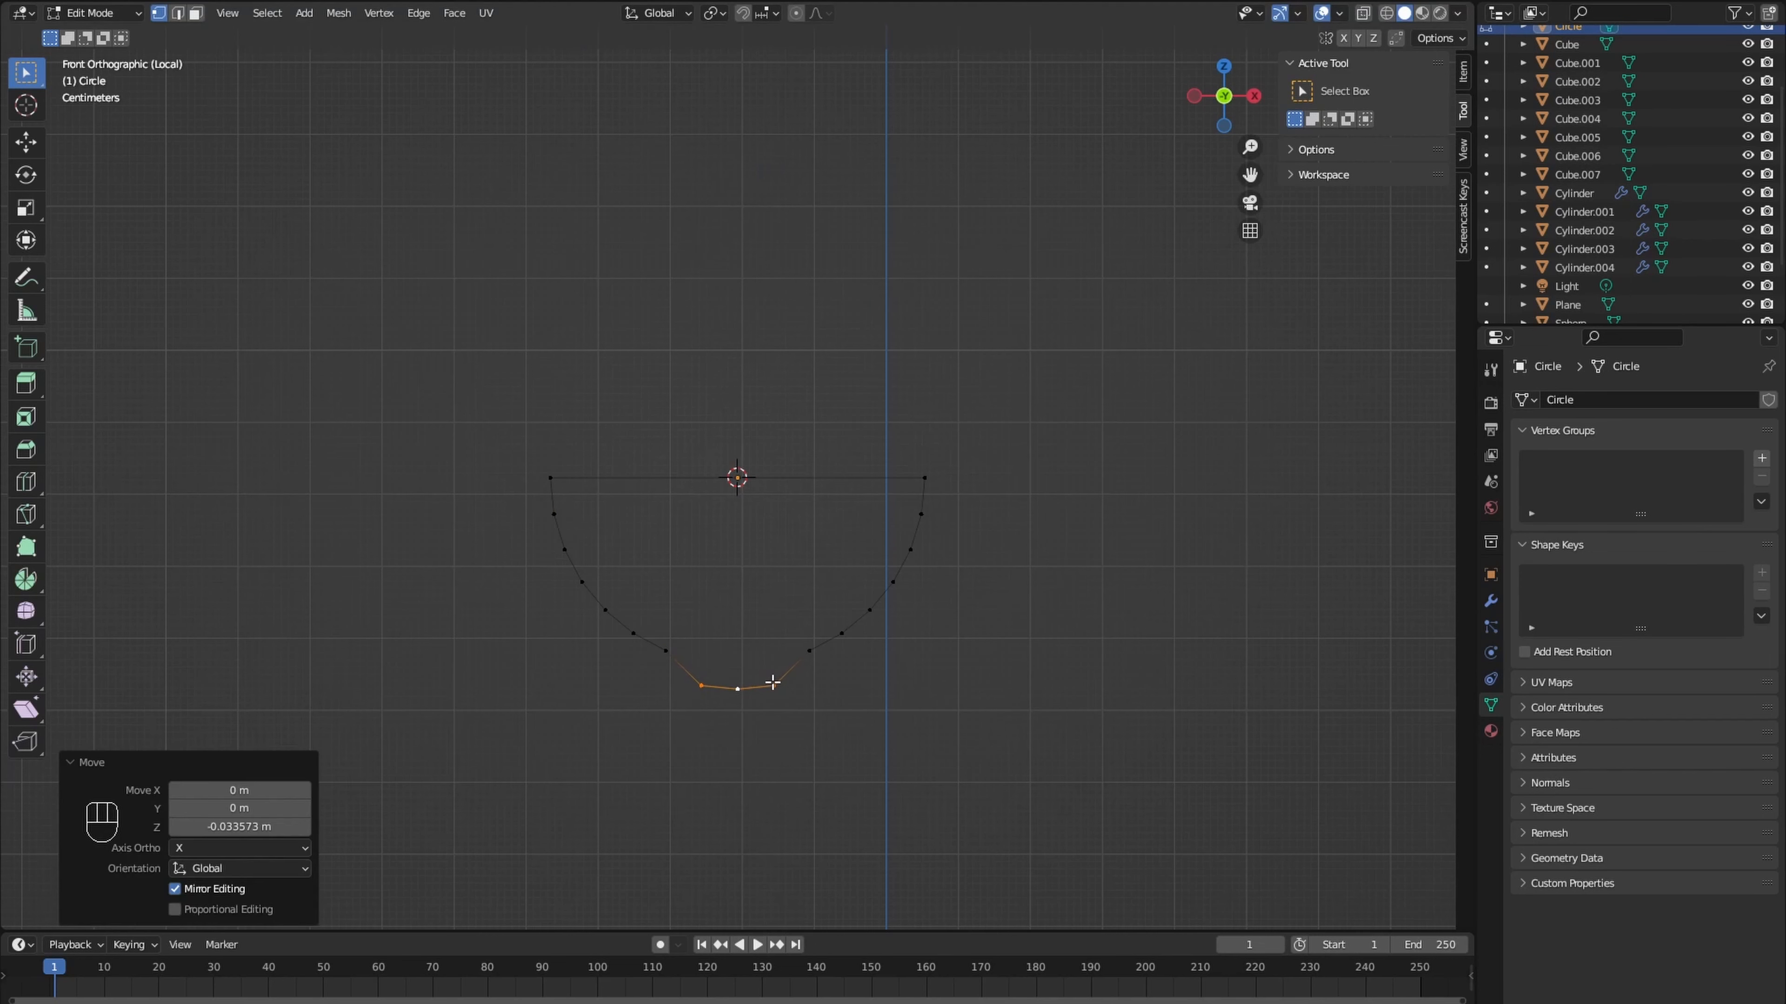
- Flatten the bowl's three bottom vertices along Z, scale them by about 2.5 into a wider base, and exit local view
{"action": "key", "text": "s"}
{"action": "key", "text": "z"}
{"action": "left_click", "coordinate": [776, 678]}
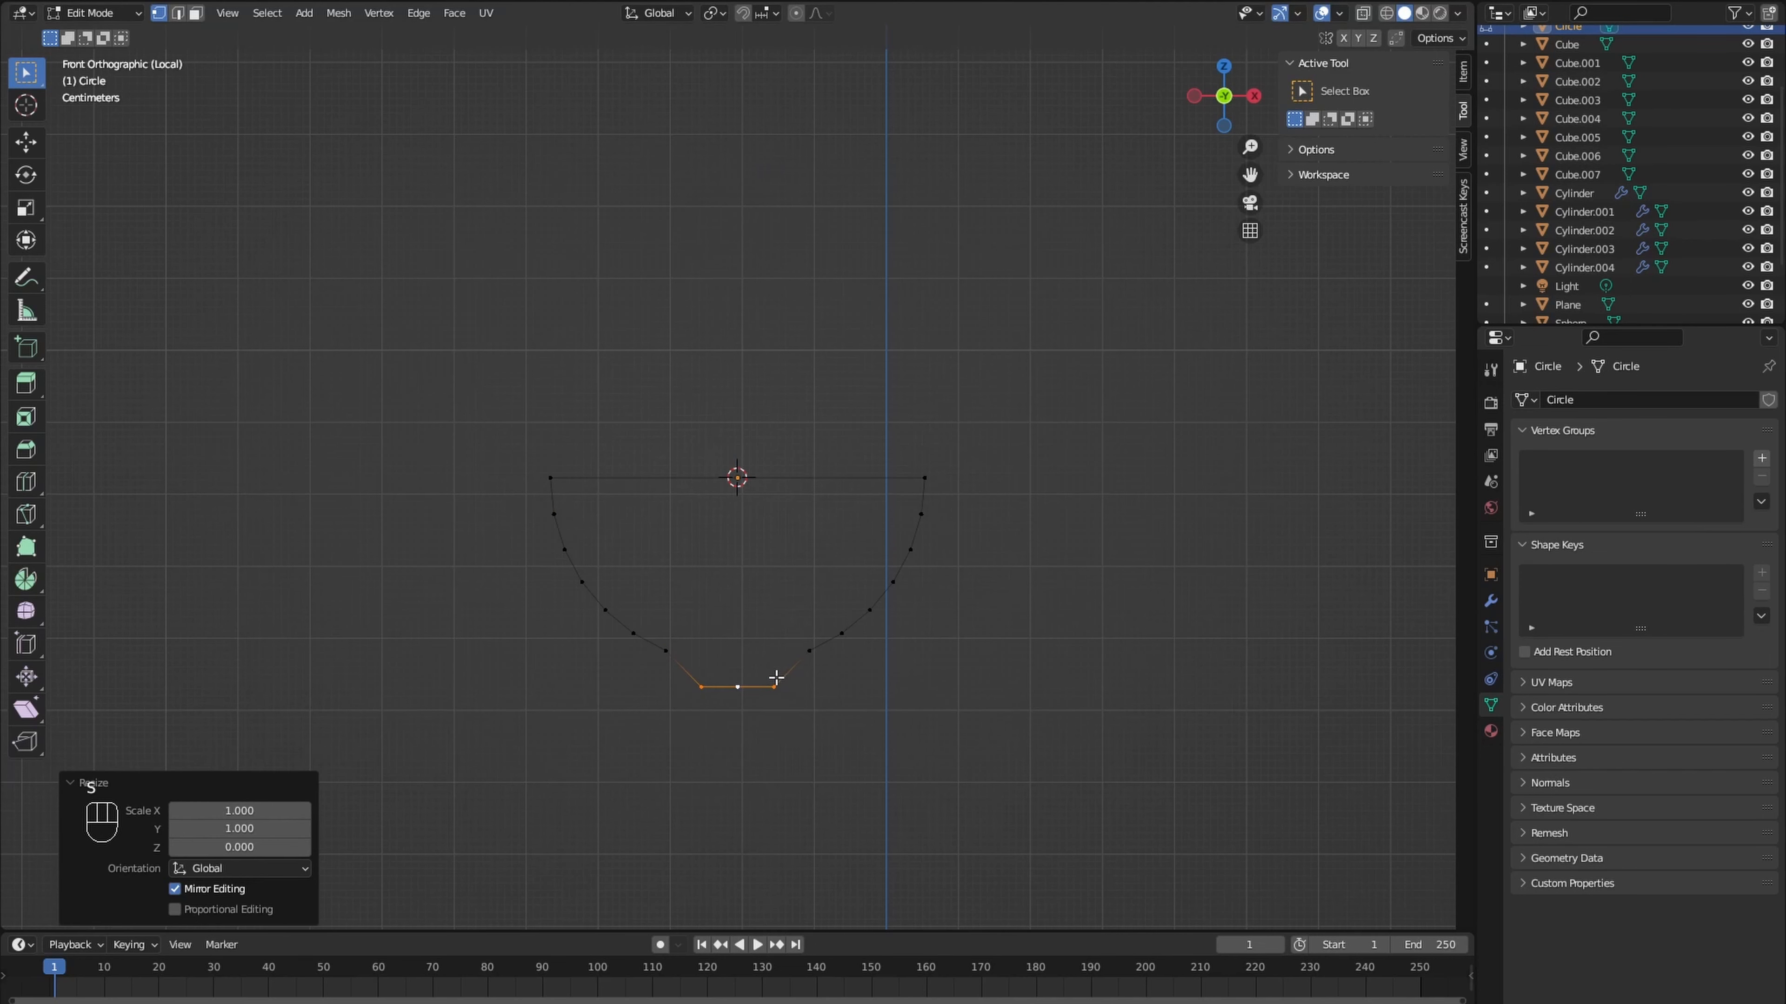
{"action": "key", "text": "s"}
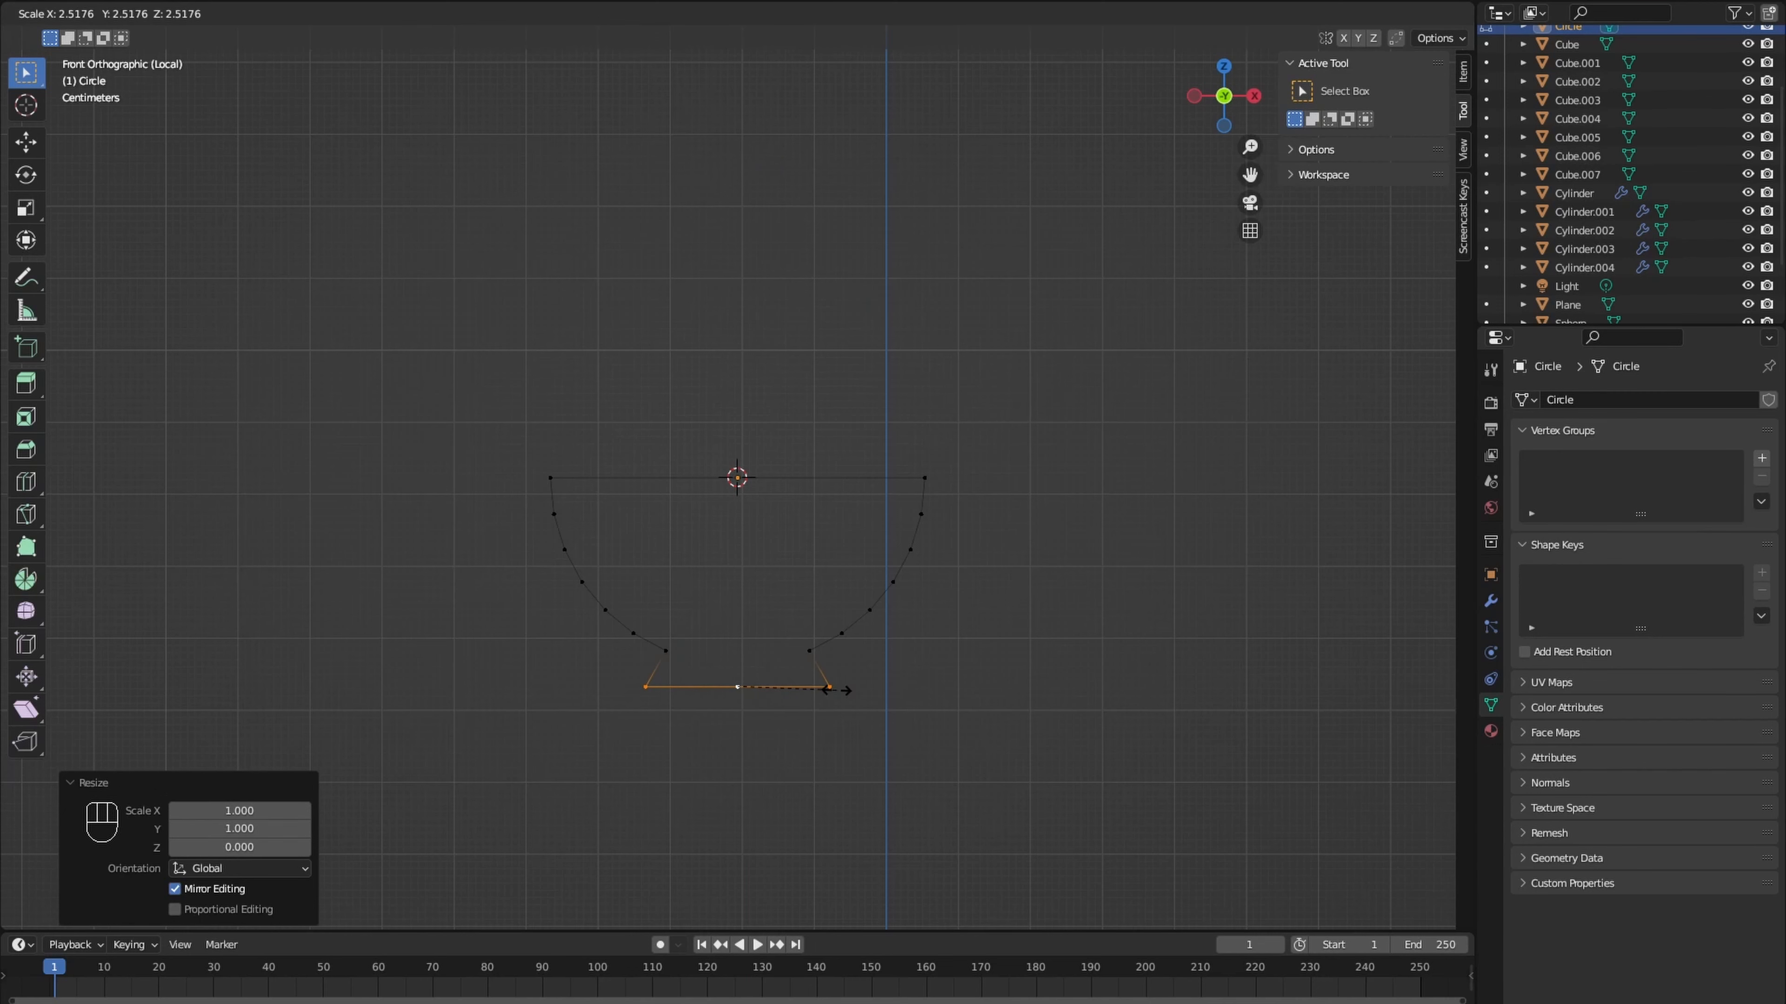
{"action": "left_click", "coordinate": [838, 690]}
{"action": "key", "text": "KP_Divide"}
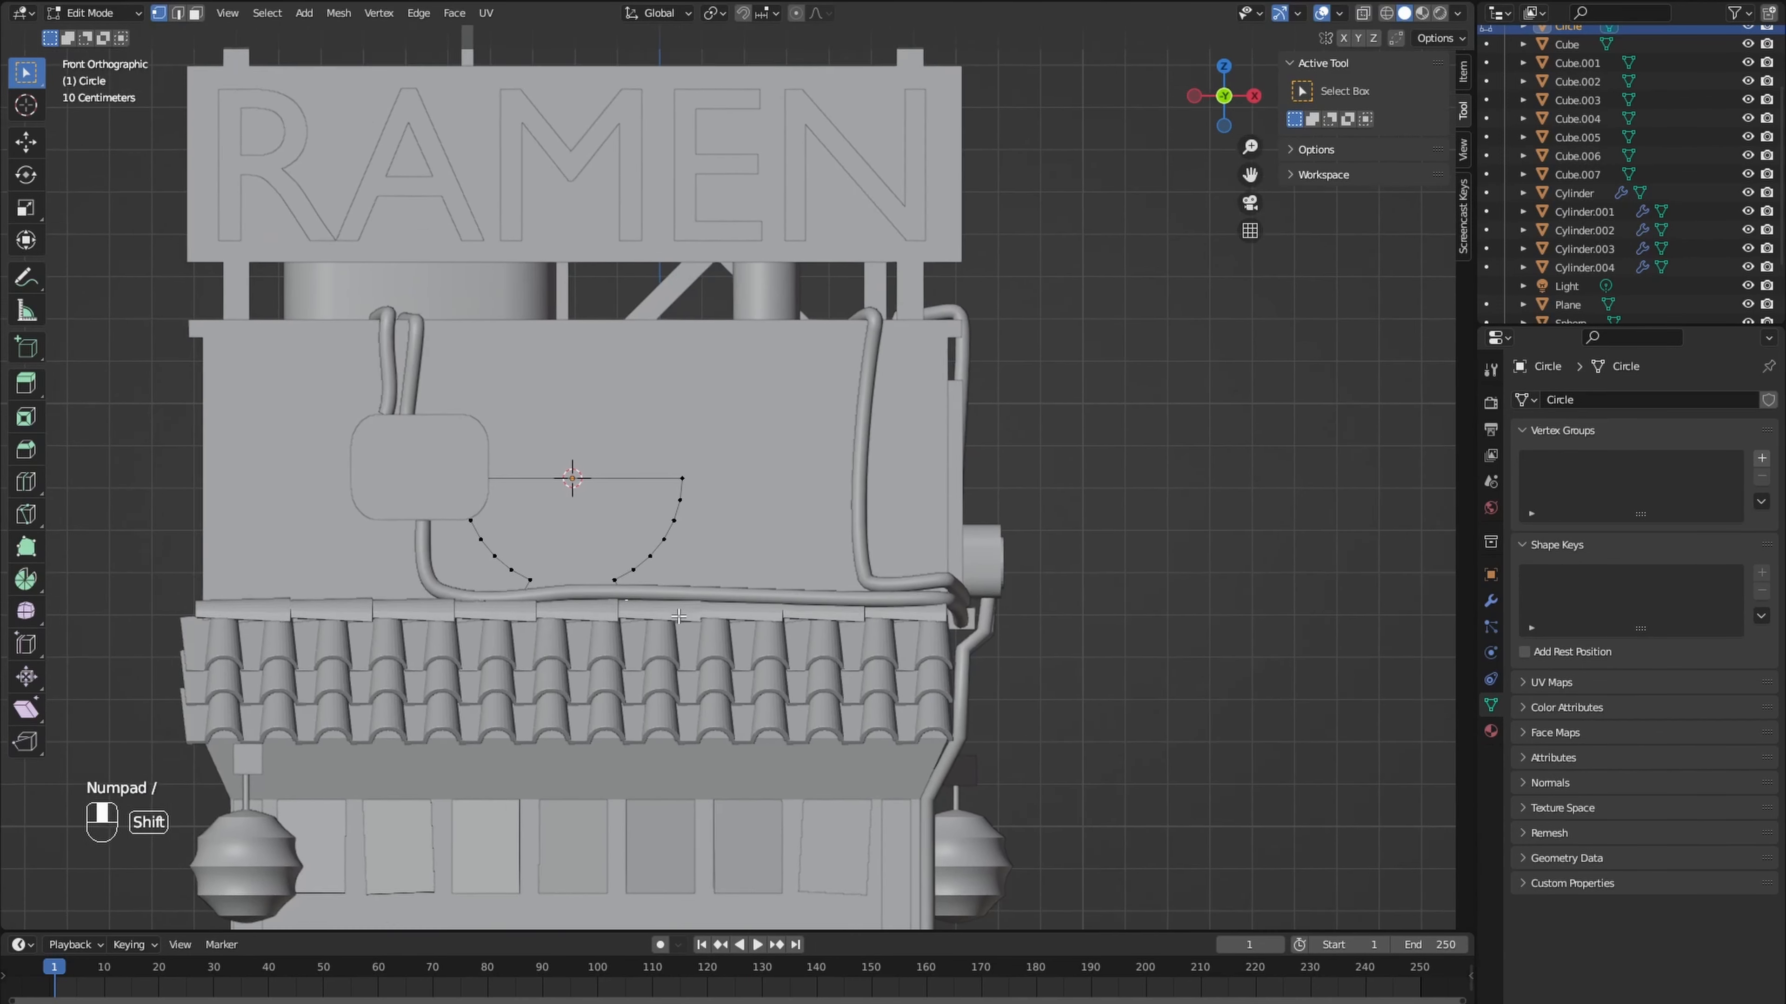
- Duplicate the bowl's base edge above the rim, tilt it and enlarge it by 3.899 and 1.09 as the lower chopstick line
{"action": "key", "text": "shift+d"}
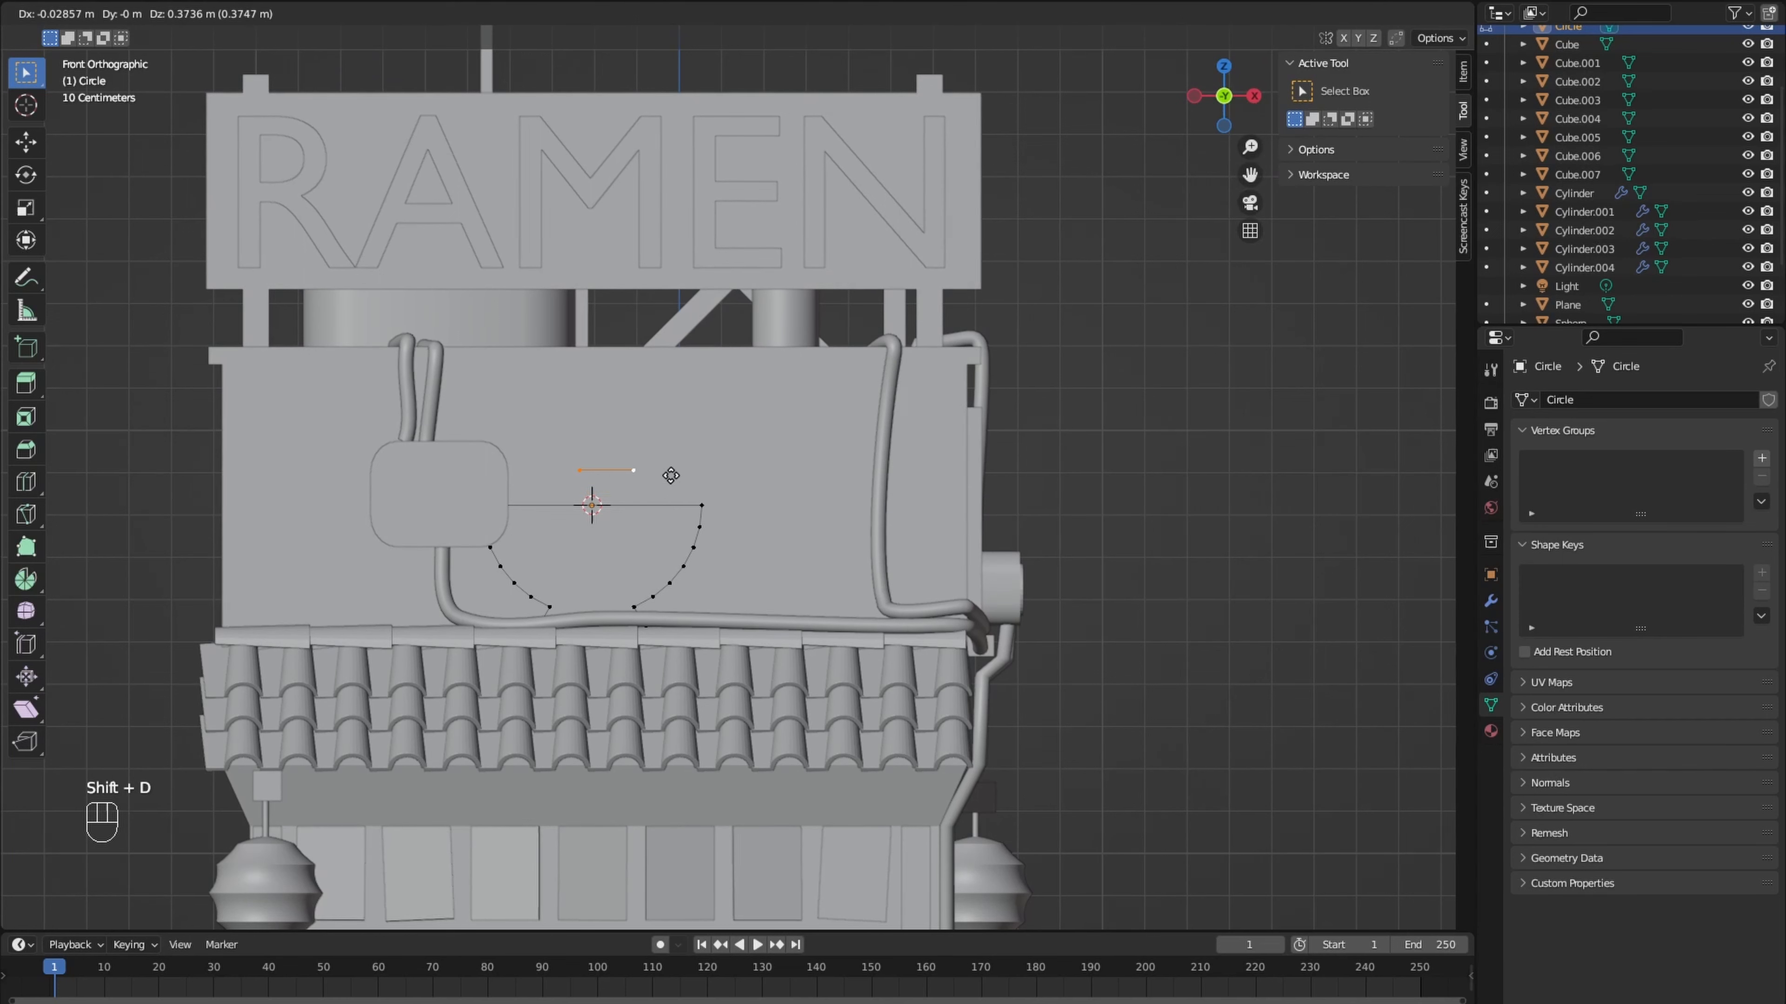
{"action": "left_click", "coordinate": [671, 481]}
{"action": "key", "text": "r"}
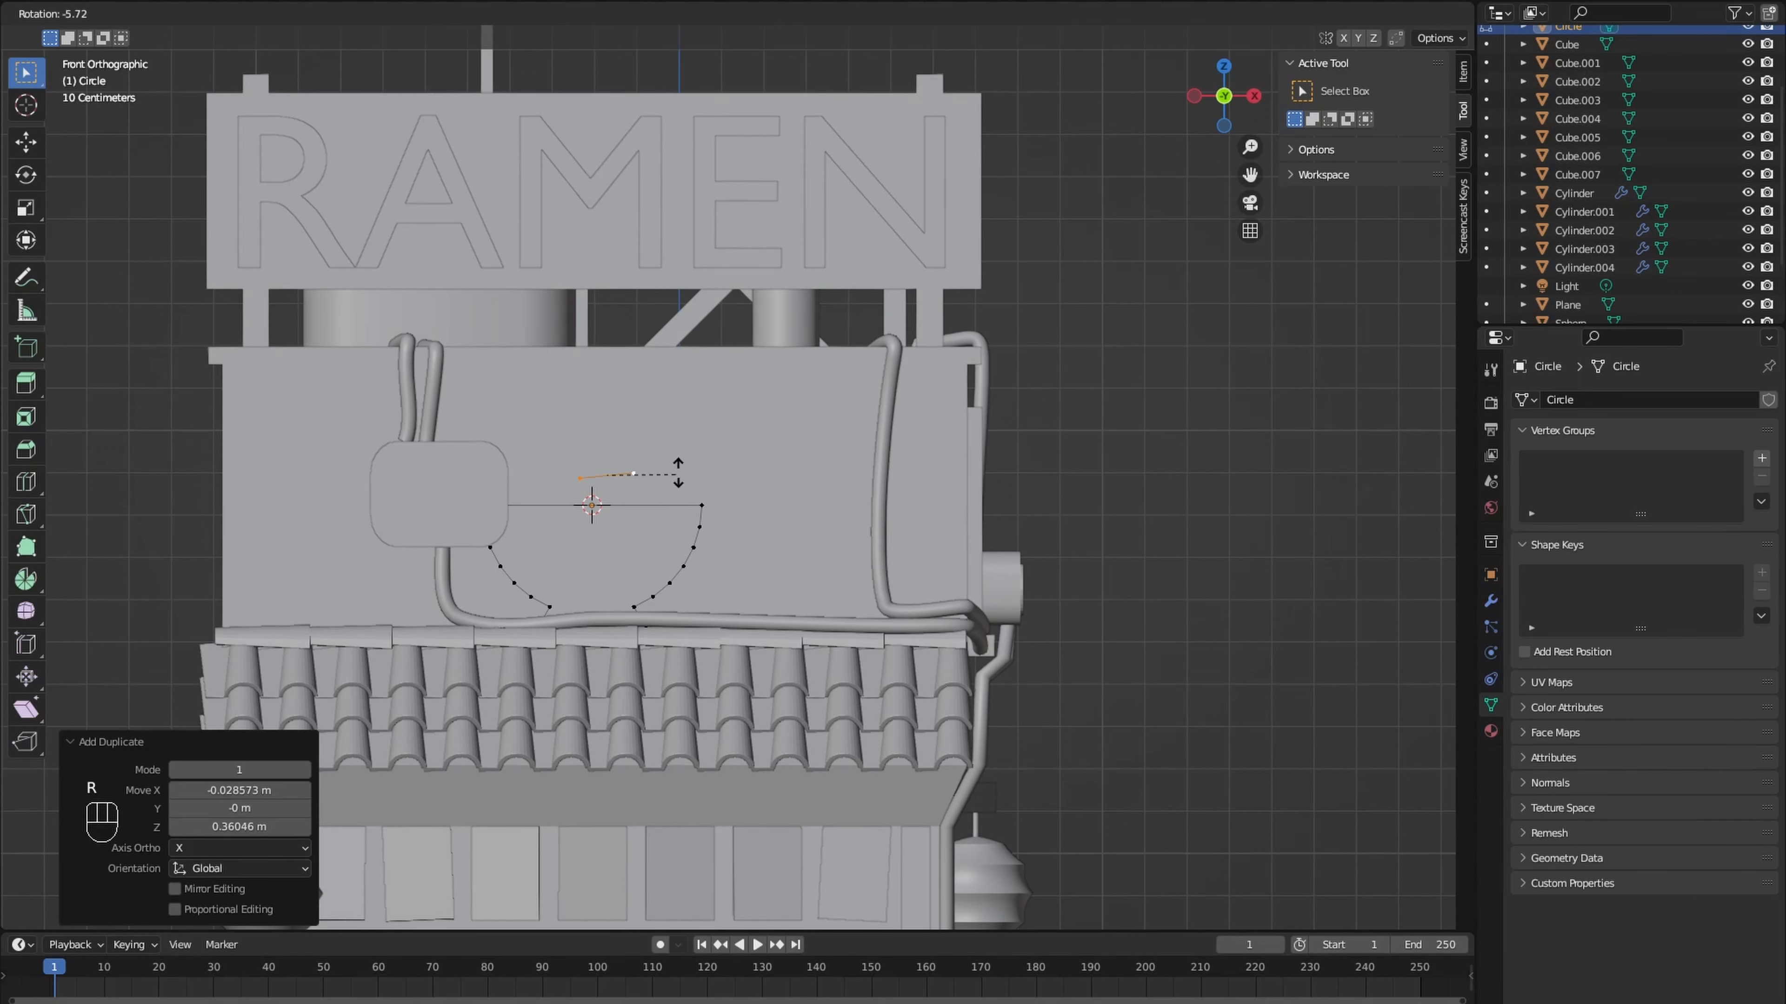
{"action": "left_click", "coordinate": [685, 464]}
{"action": "key", "text": "s"}
{"action": "left_click", "coordinate": [780, 468]}
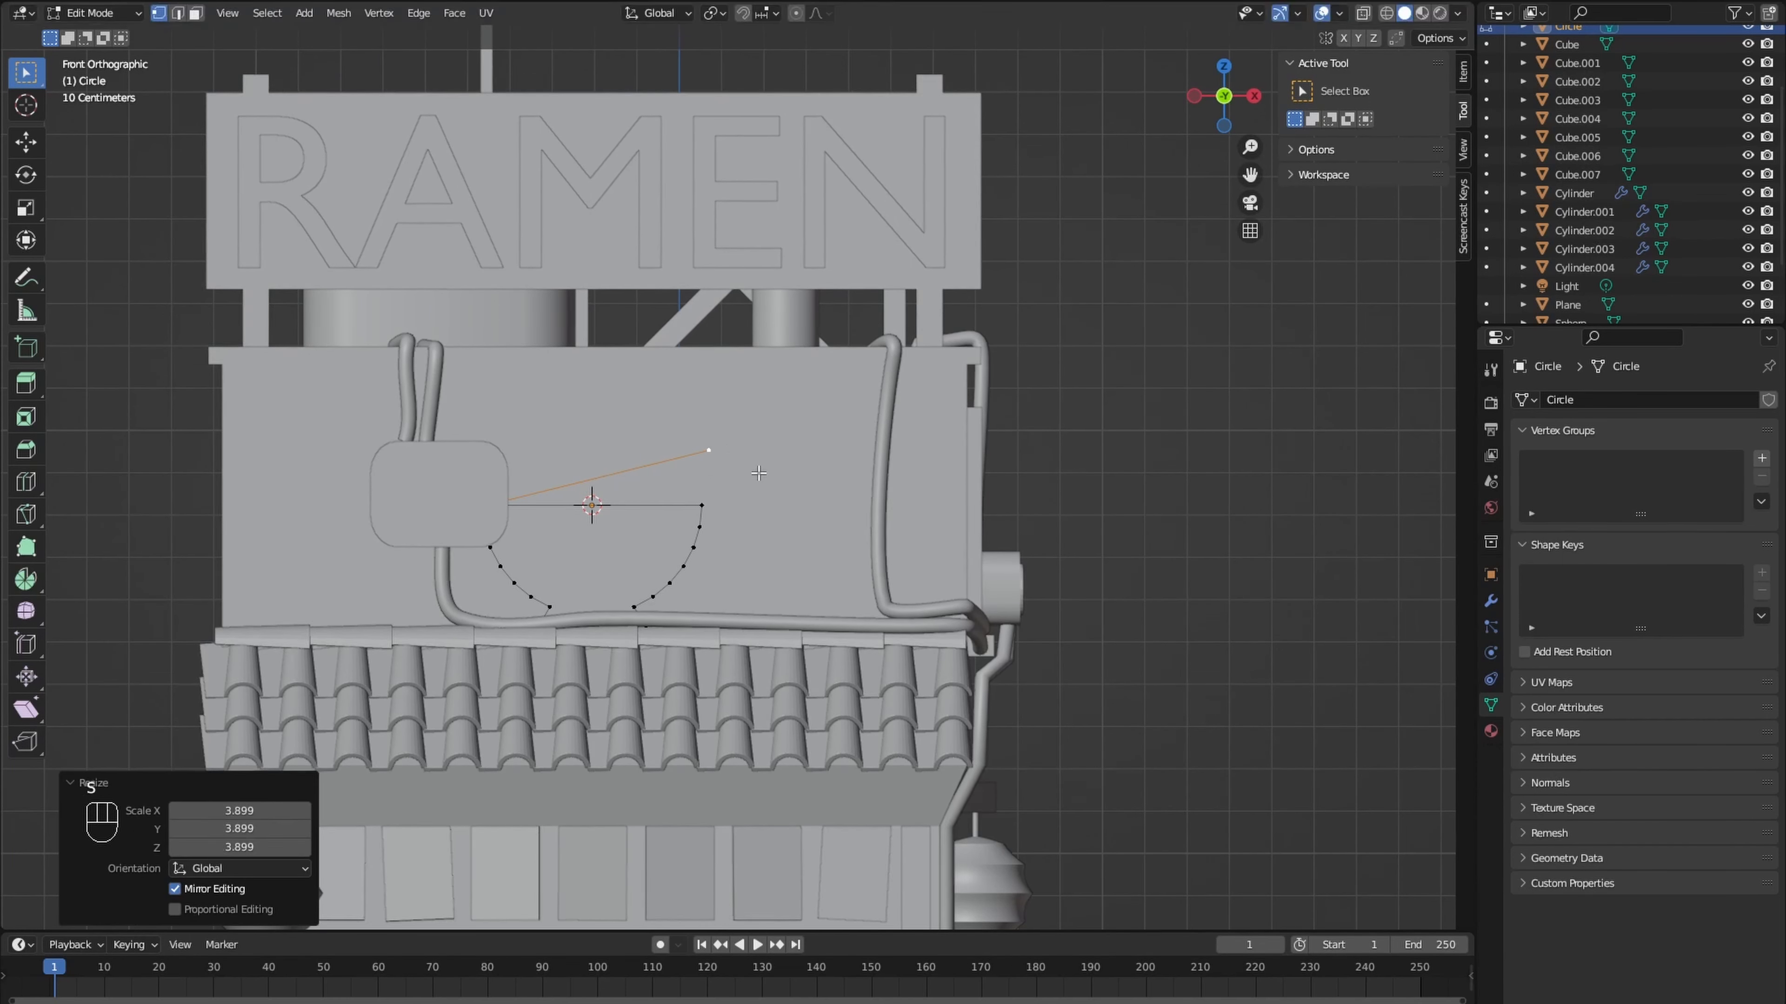
{"action": "key", "text": "g"}
{"action": "left_click", "coordinate": [786, 464]}
{"action": "key", "text": "s"}
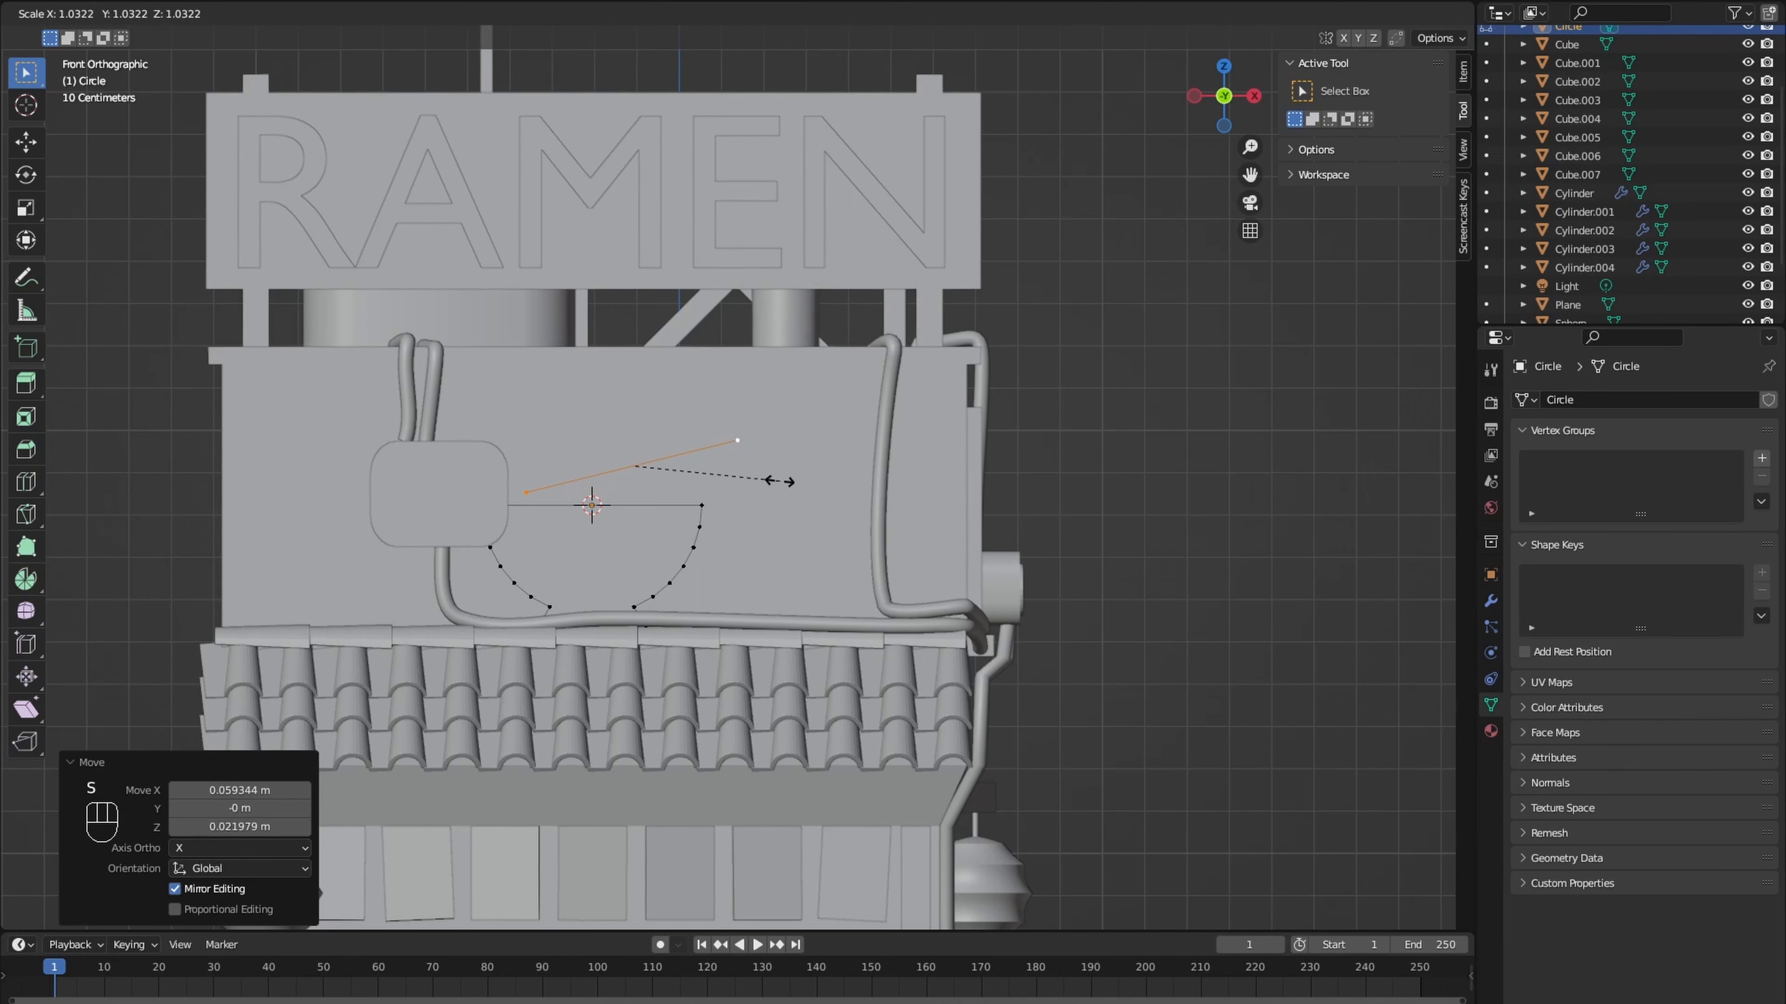
{"action": "left_click", "coordinate": [788, 480]}
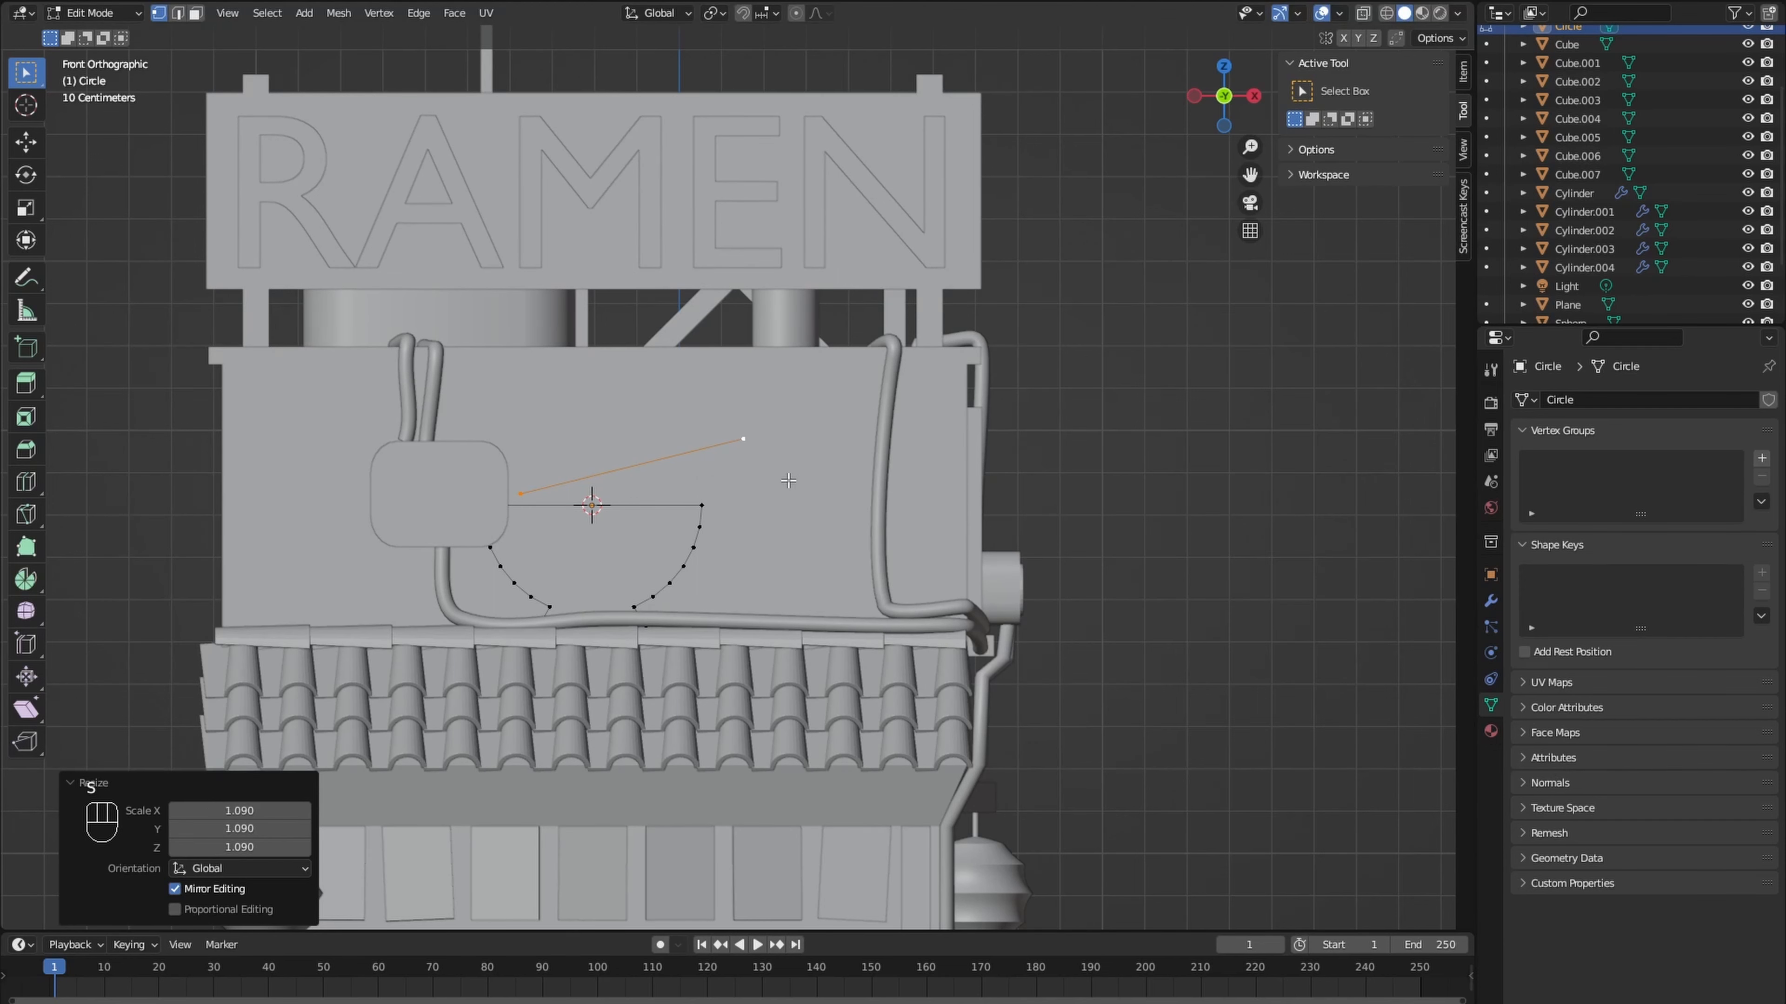
- Duplicate the chopstick line upward, rotate the copy by -9.82° and place its inner end close to the first line's
{"action": "left_click", "coordinate": [761, 455]}
{"action": "key", "text": "r"}
{"action": "left_click", "coordinate": [760, 430]}
{"action": "key", "text": "g"}
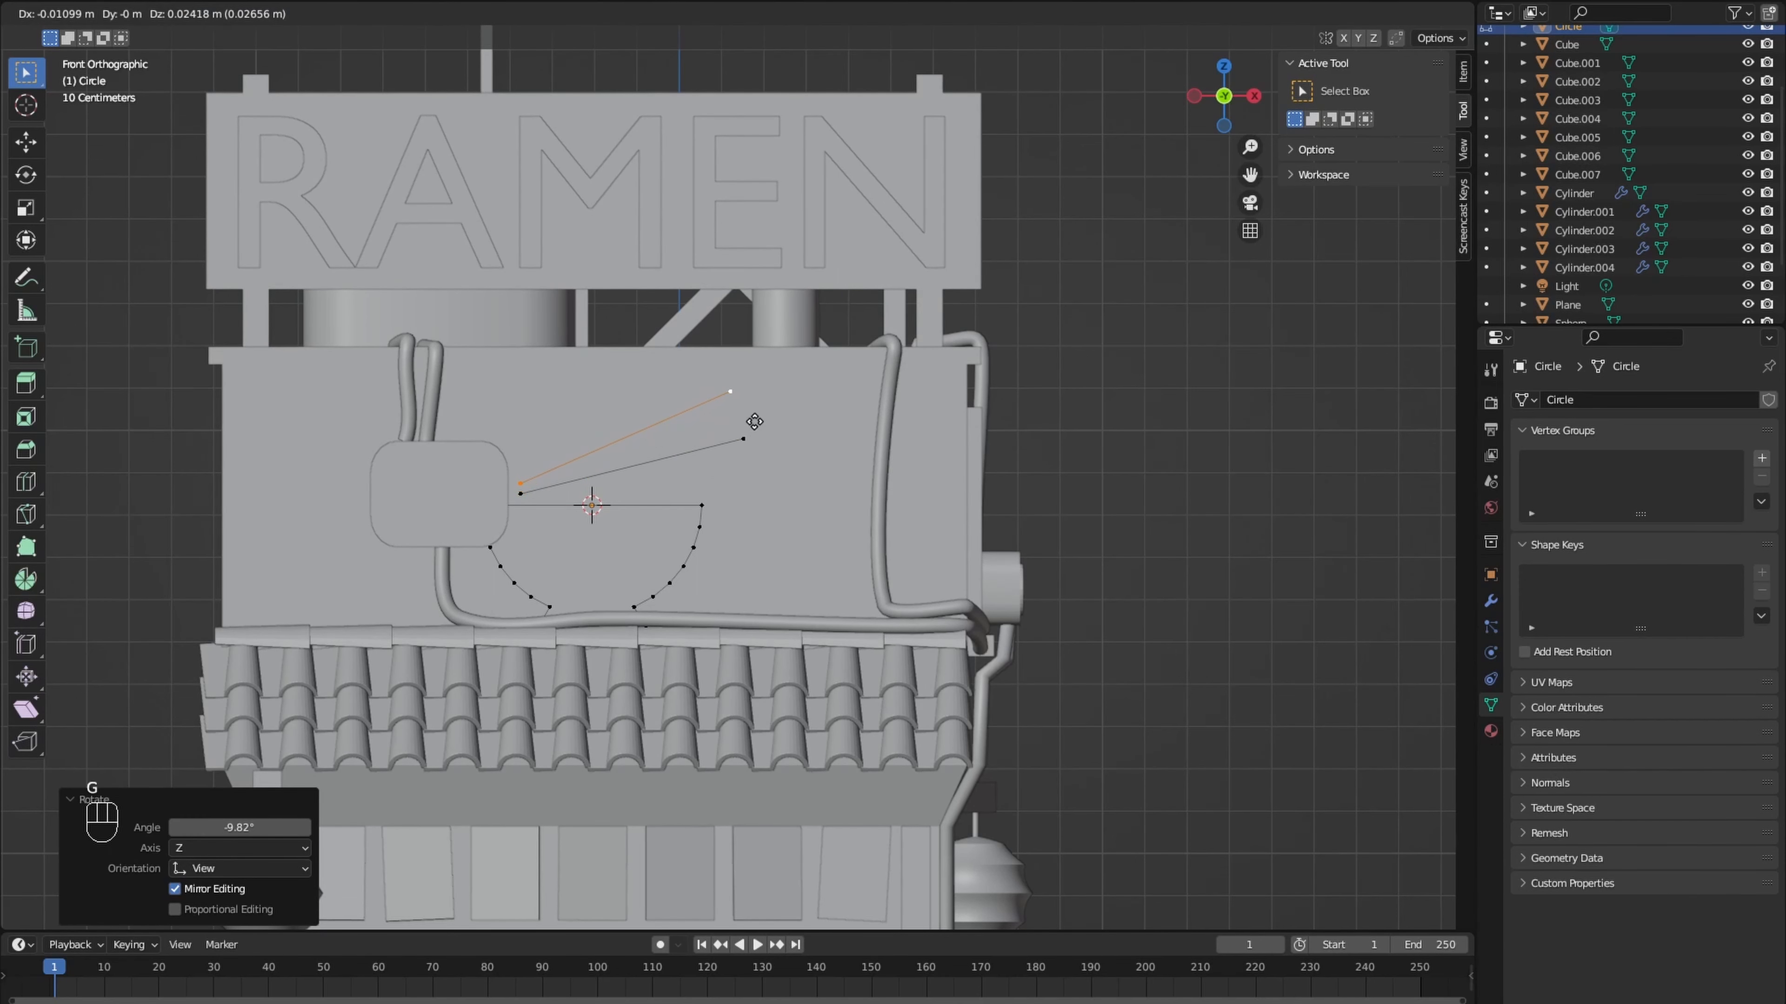
{"action": "left_click", "coordinate": [754, 421]}
- Move the whole bowl and chopstick outline about -0.117 m along Y and 0.055 m up along Z
{"action": "middle_click_drag", "start_coordinate": [735, 403], "coordinate": [618, 422]}
{"action": "scroll", "coordinate": [619, 422], "scroll_direction": "up", "scroll_amount": 1}
{"action": "key", "text": "a"}
{"action": "key", "text": "g"}
{"action": "key", "text": "y"}
{"action": "left_click", "coordinate": [685, 585]}
{"action": "key", "text": "KP_1"}
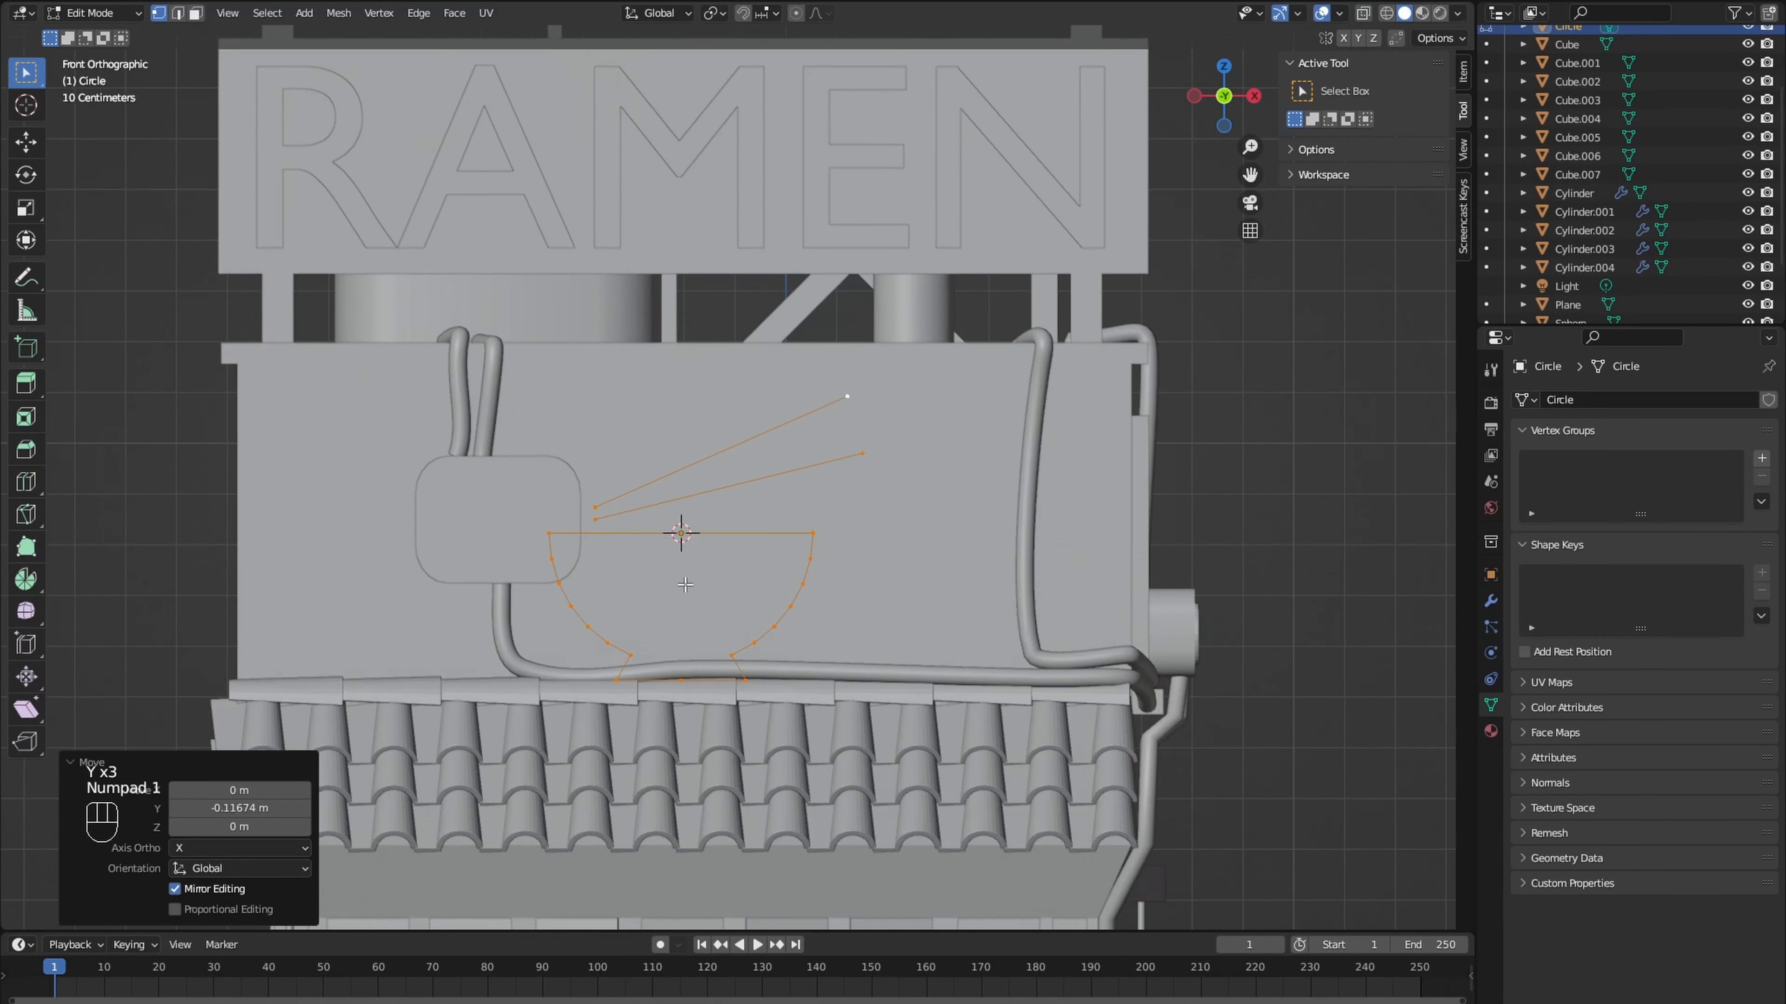
{"action": "key", "text": "g"}
{"action": "key", "text": "z"}
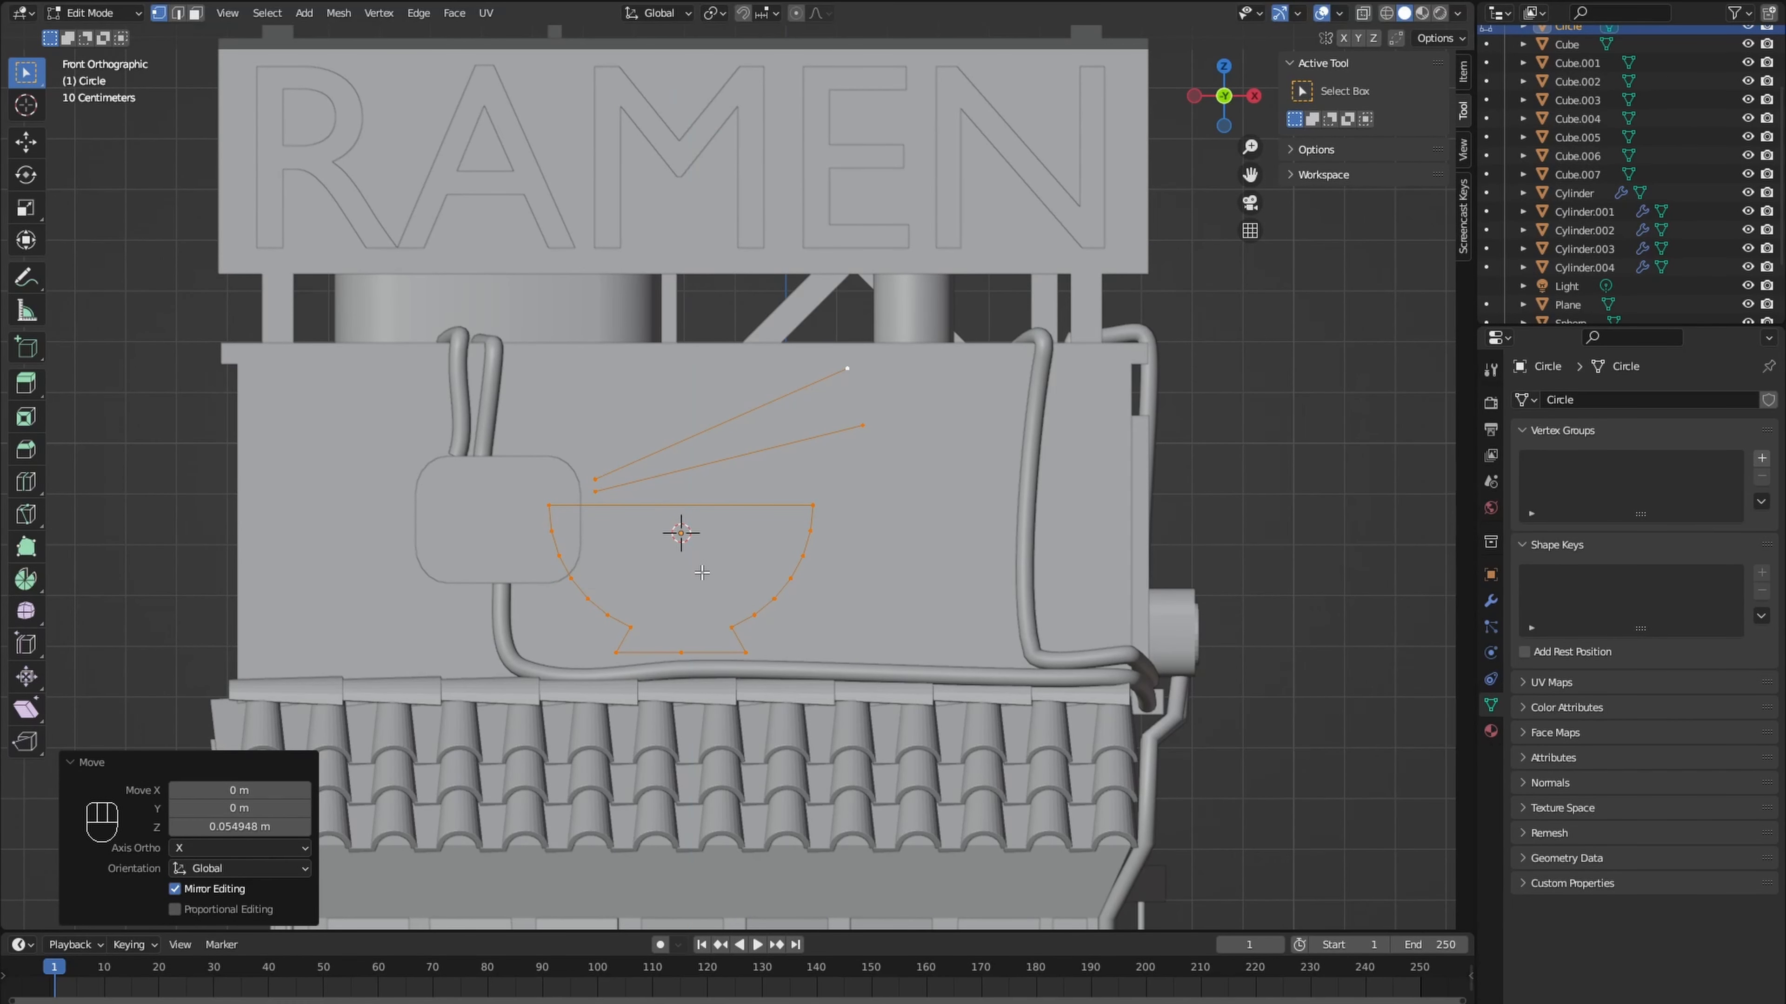
- Enlarge the bowl outline by 1.103, and slightly enlarge both chopstick lines and shift them upward above the rim
{"action": "key", "text": "alt+a"}
{"action": "key", "text": "l"}
{"action": "key", "text": "s"}
{"action": "left_click", "coordinate": [579, 586]}
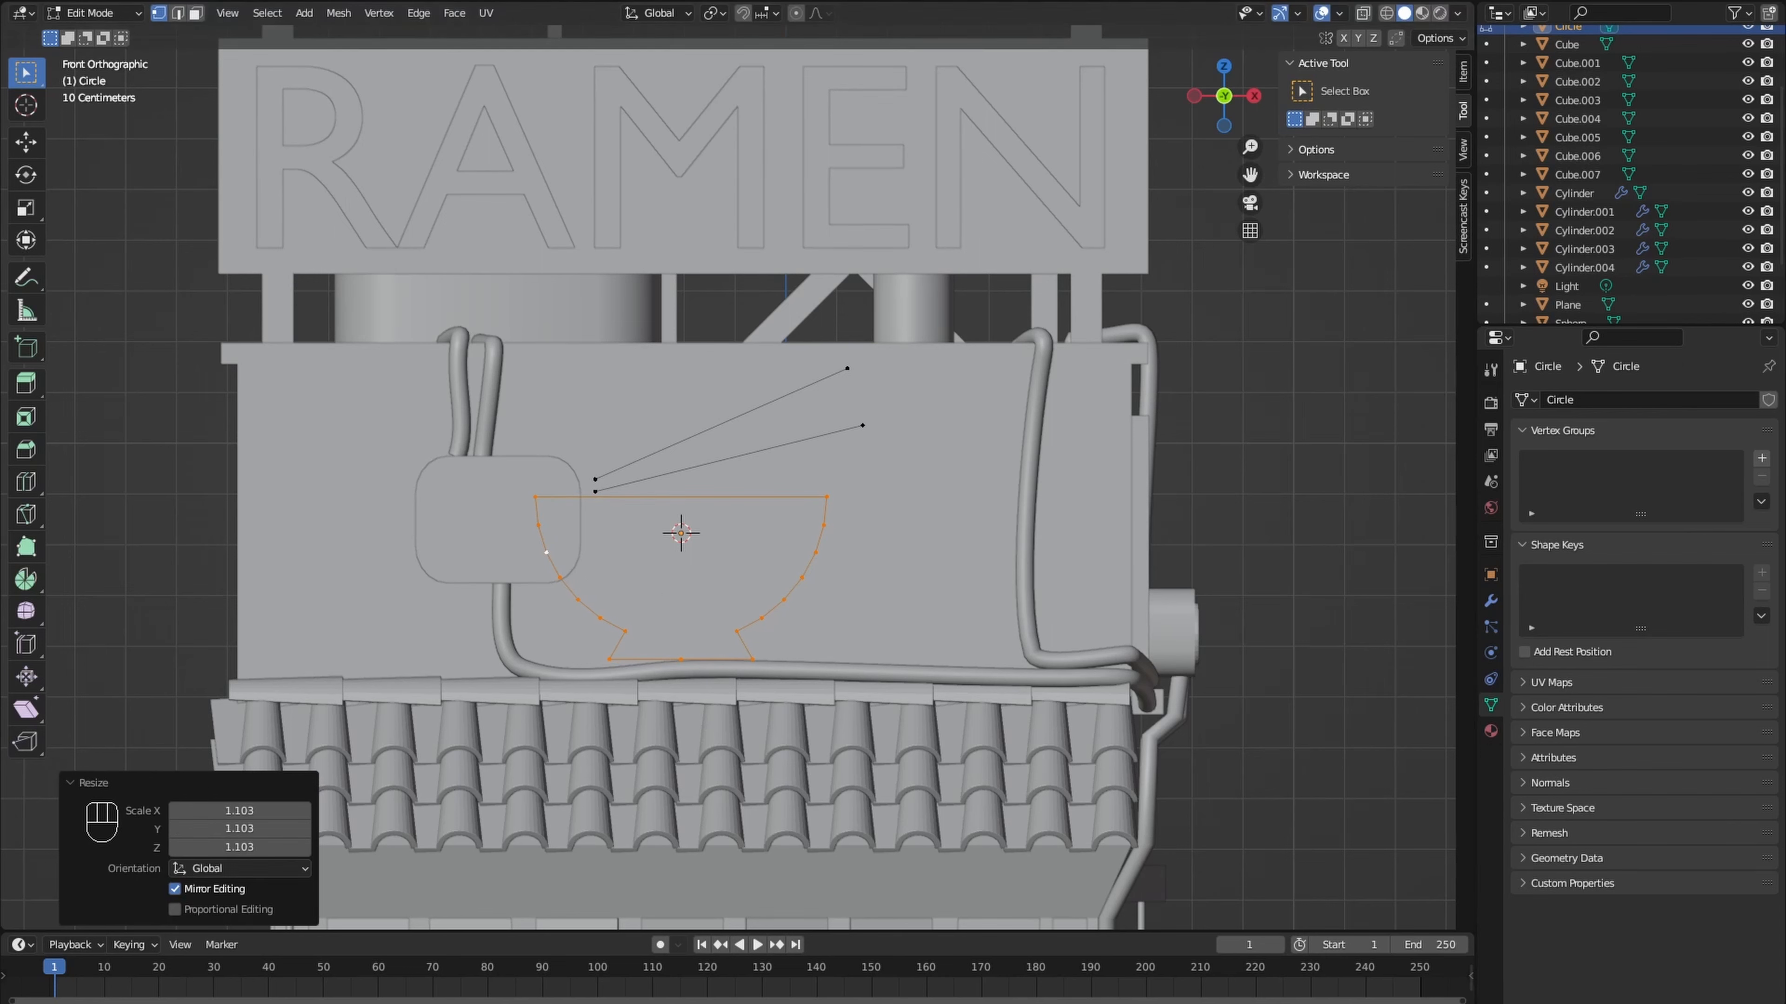
{"action": "key", "text": "alt+a"}
{"action": "key", "text": "l"}
{"action": "key", "text": "g"}
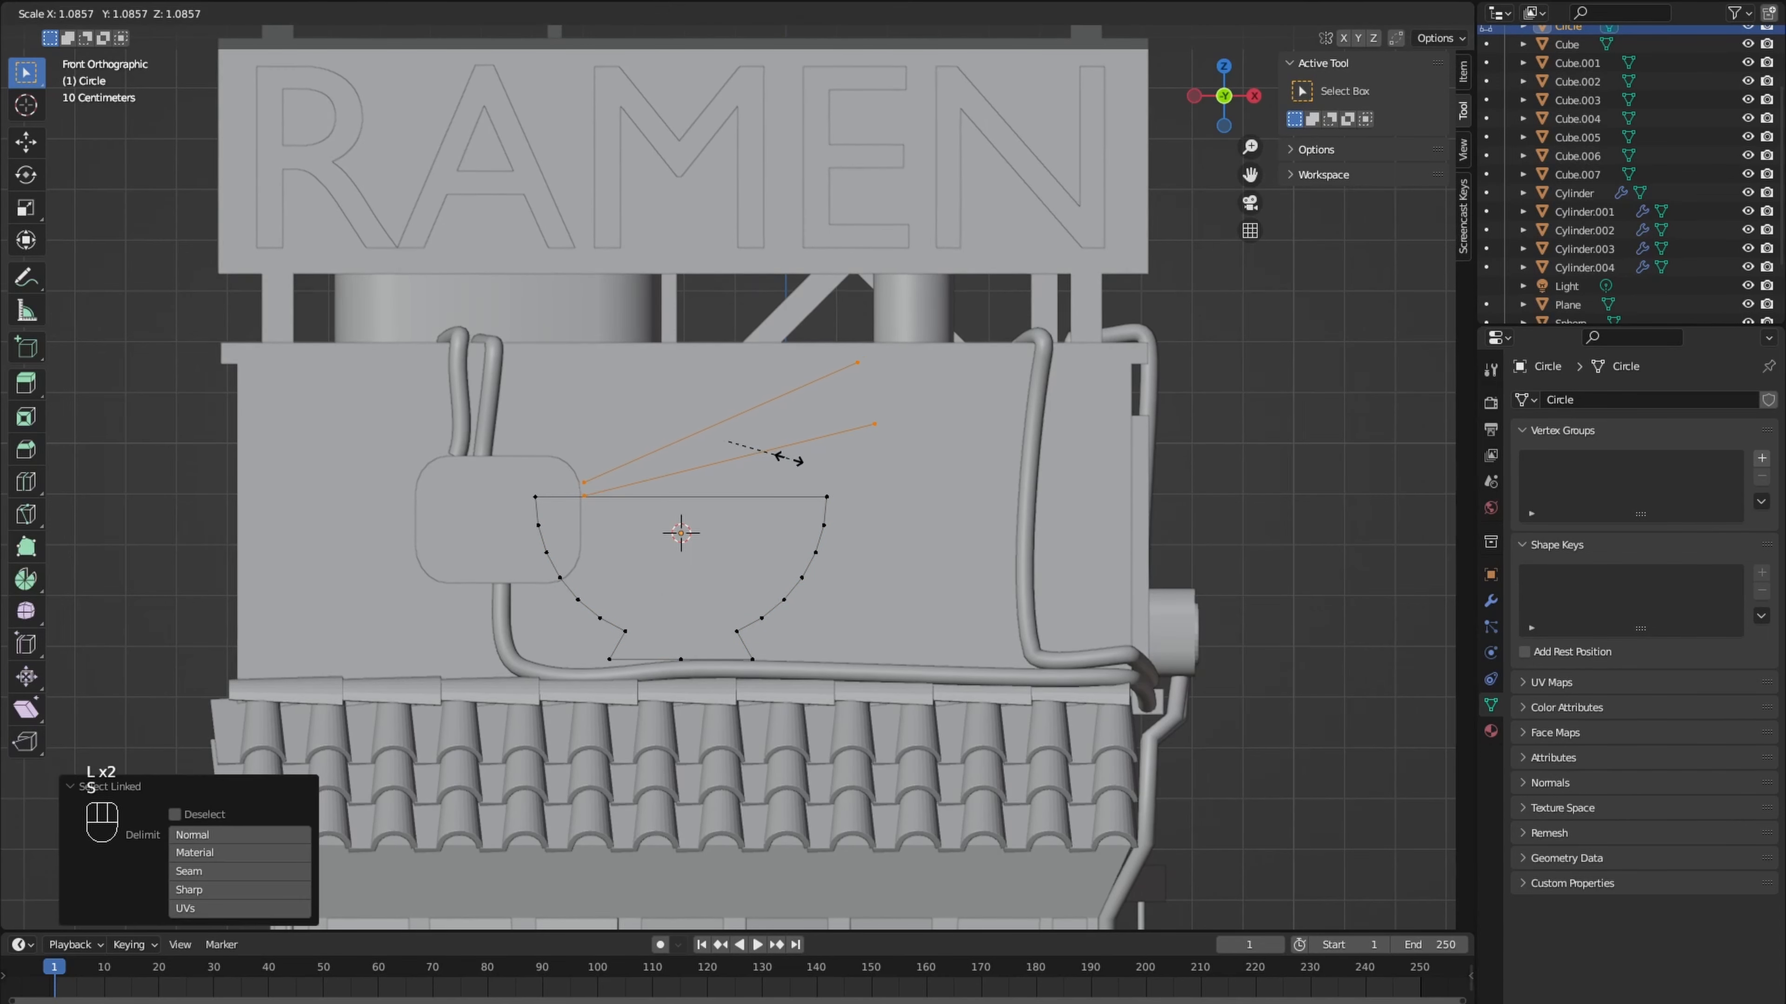
{"action": "left_click", "coordinate": [795, 440]}
- Duplicate the lower chopstick line, shrink it by 0.164, rotate it 104°, scale it by 0.585 and stand it on the bowl's rim
{"action": "key", "text": "alt+a"}
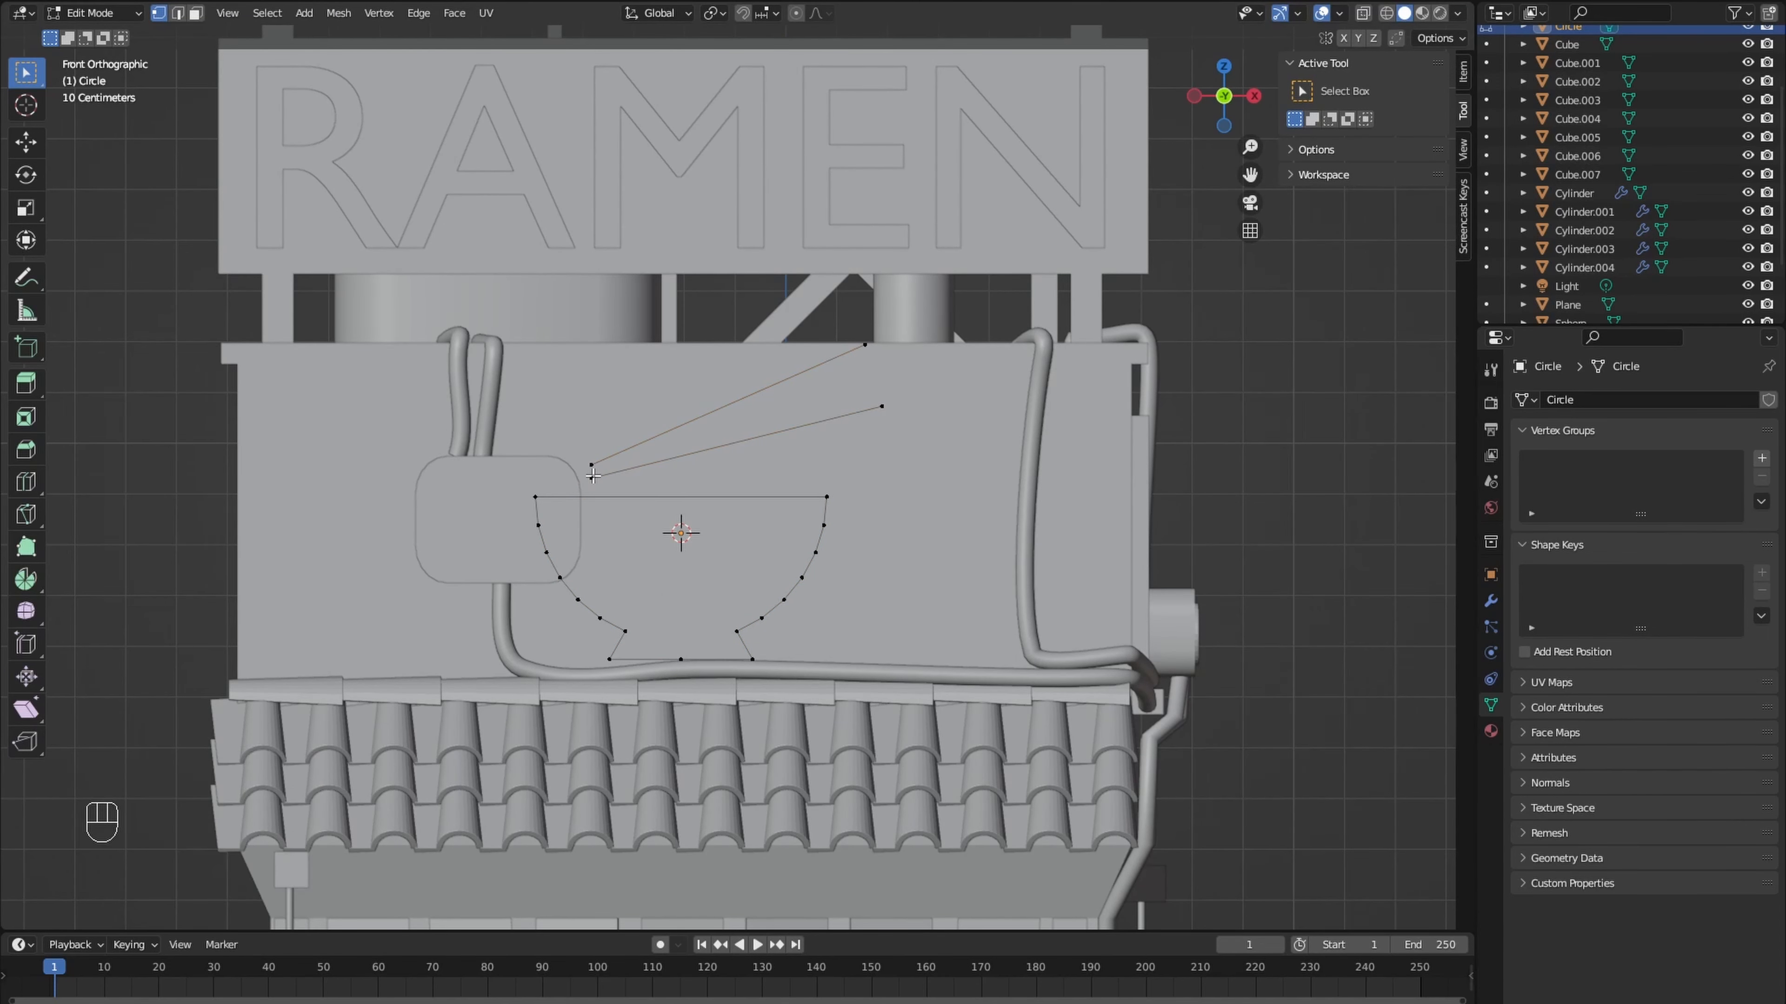
{"action": "key", "text": "l"}
{"action": "key", "text": "shift+d"}
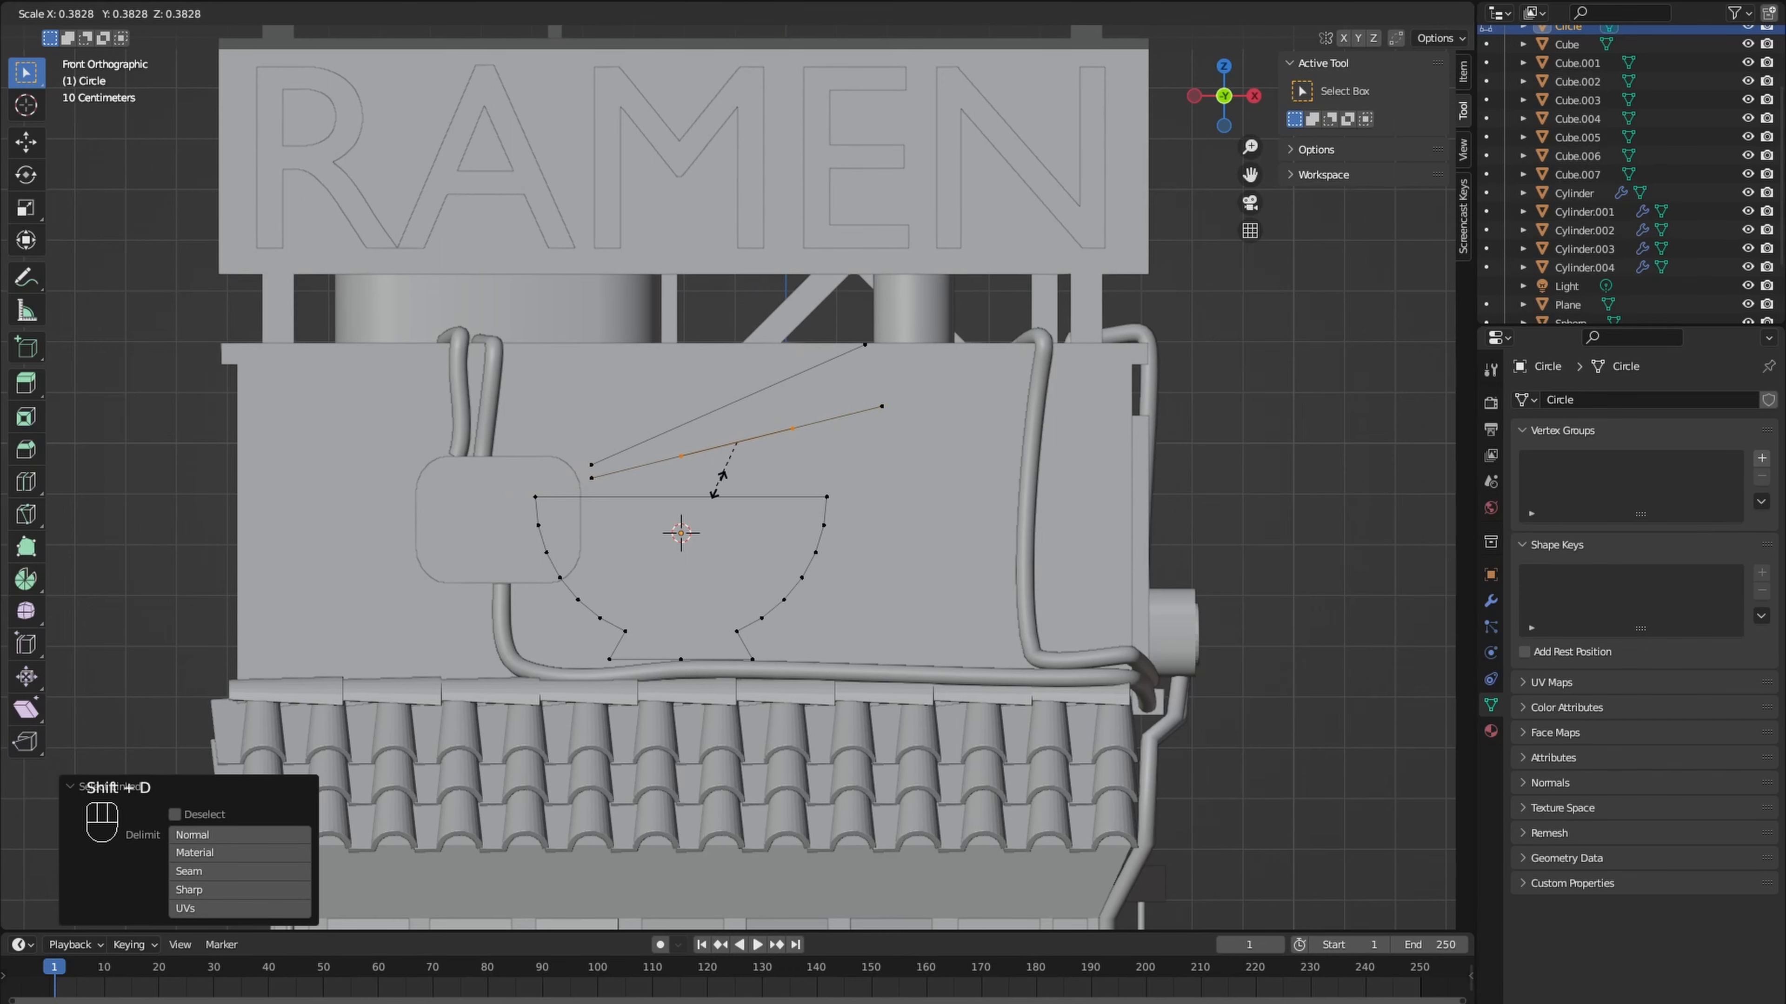
{"action": "left_click", "coordinate": [745, 461]}
{"action": "key", "text": "g"}
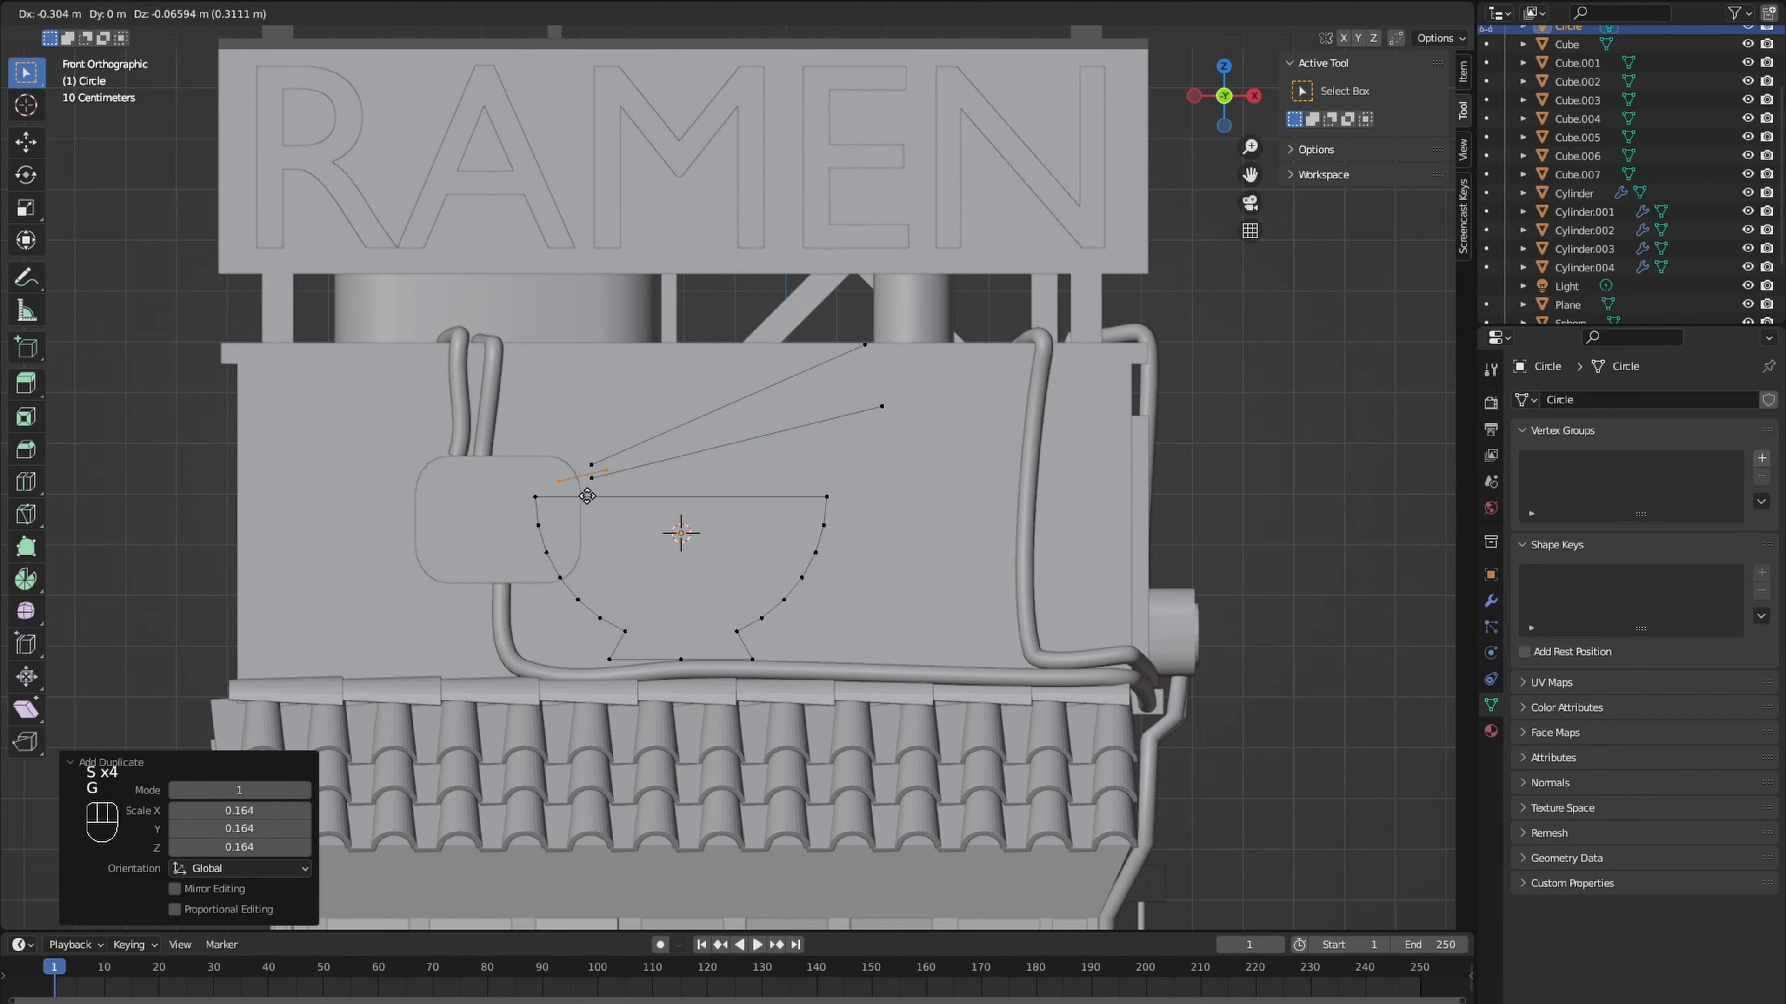
{"action": "left_click", "coordinate": [622, 495]}
{"action": "left_click", "coordinate": [457, 484]}
{"action": "key", "text": "s"}
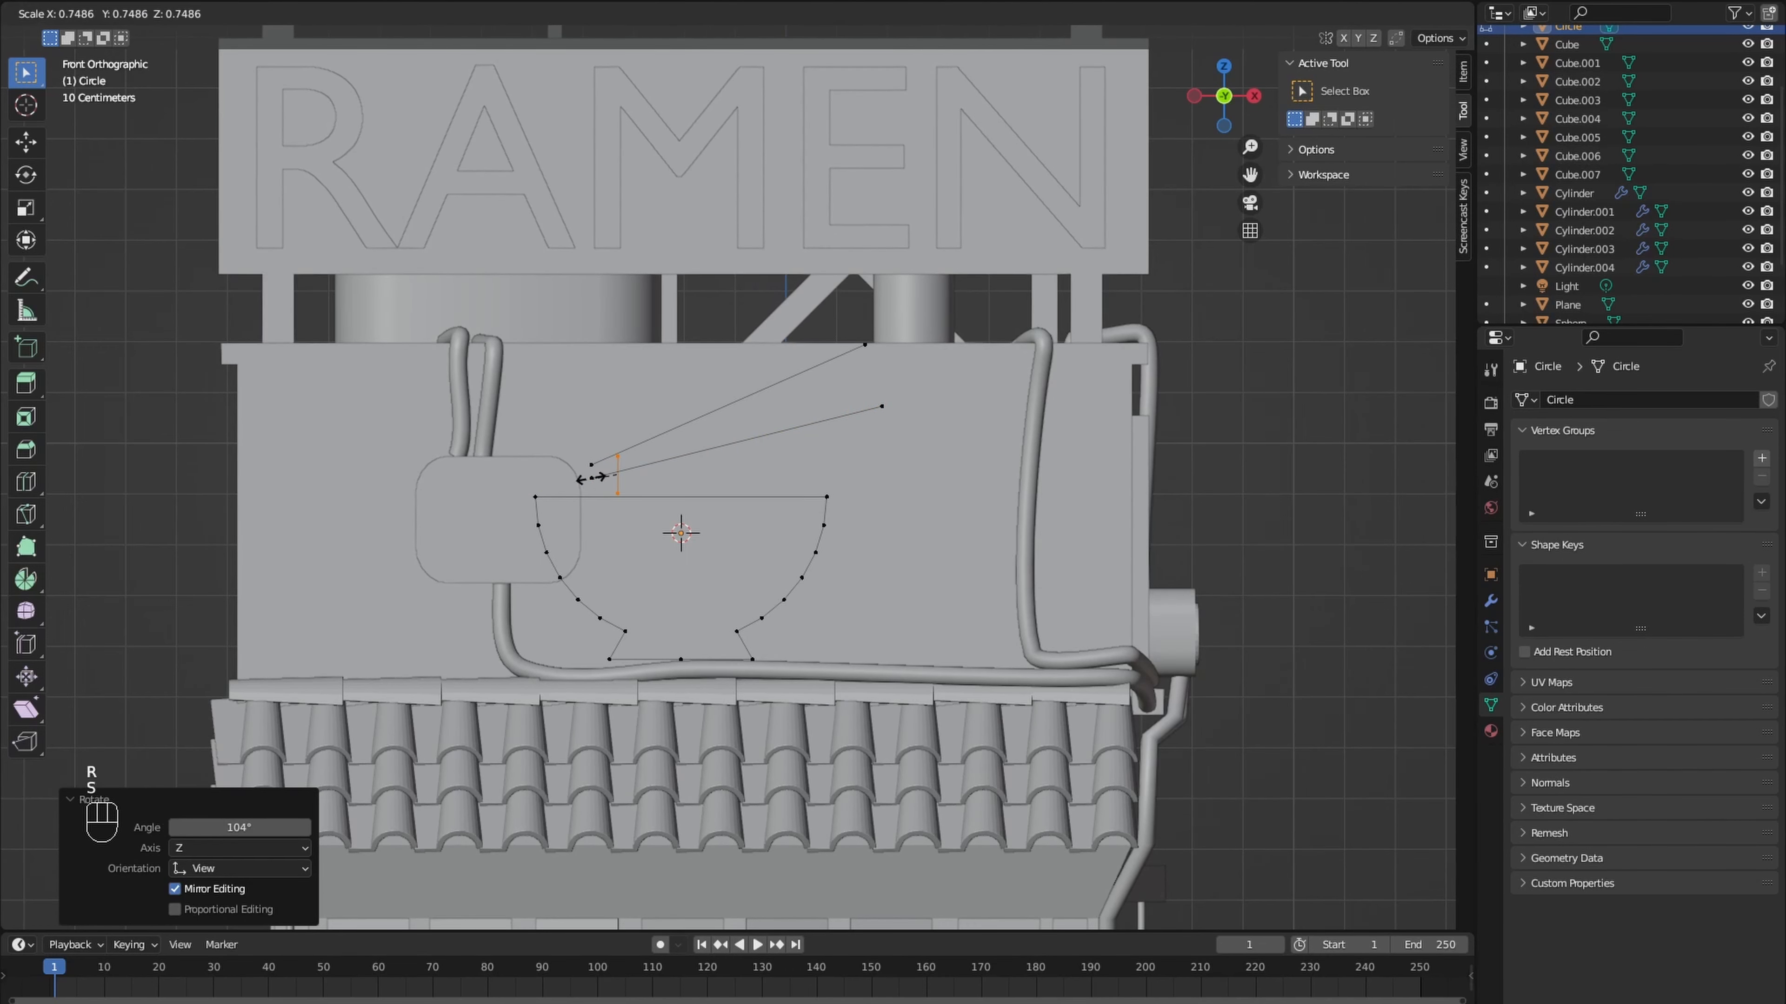
{"action": "left_click", "coordinate": [597, 473]}
{"action": "key", "text": "g"}
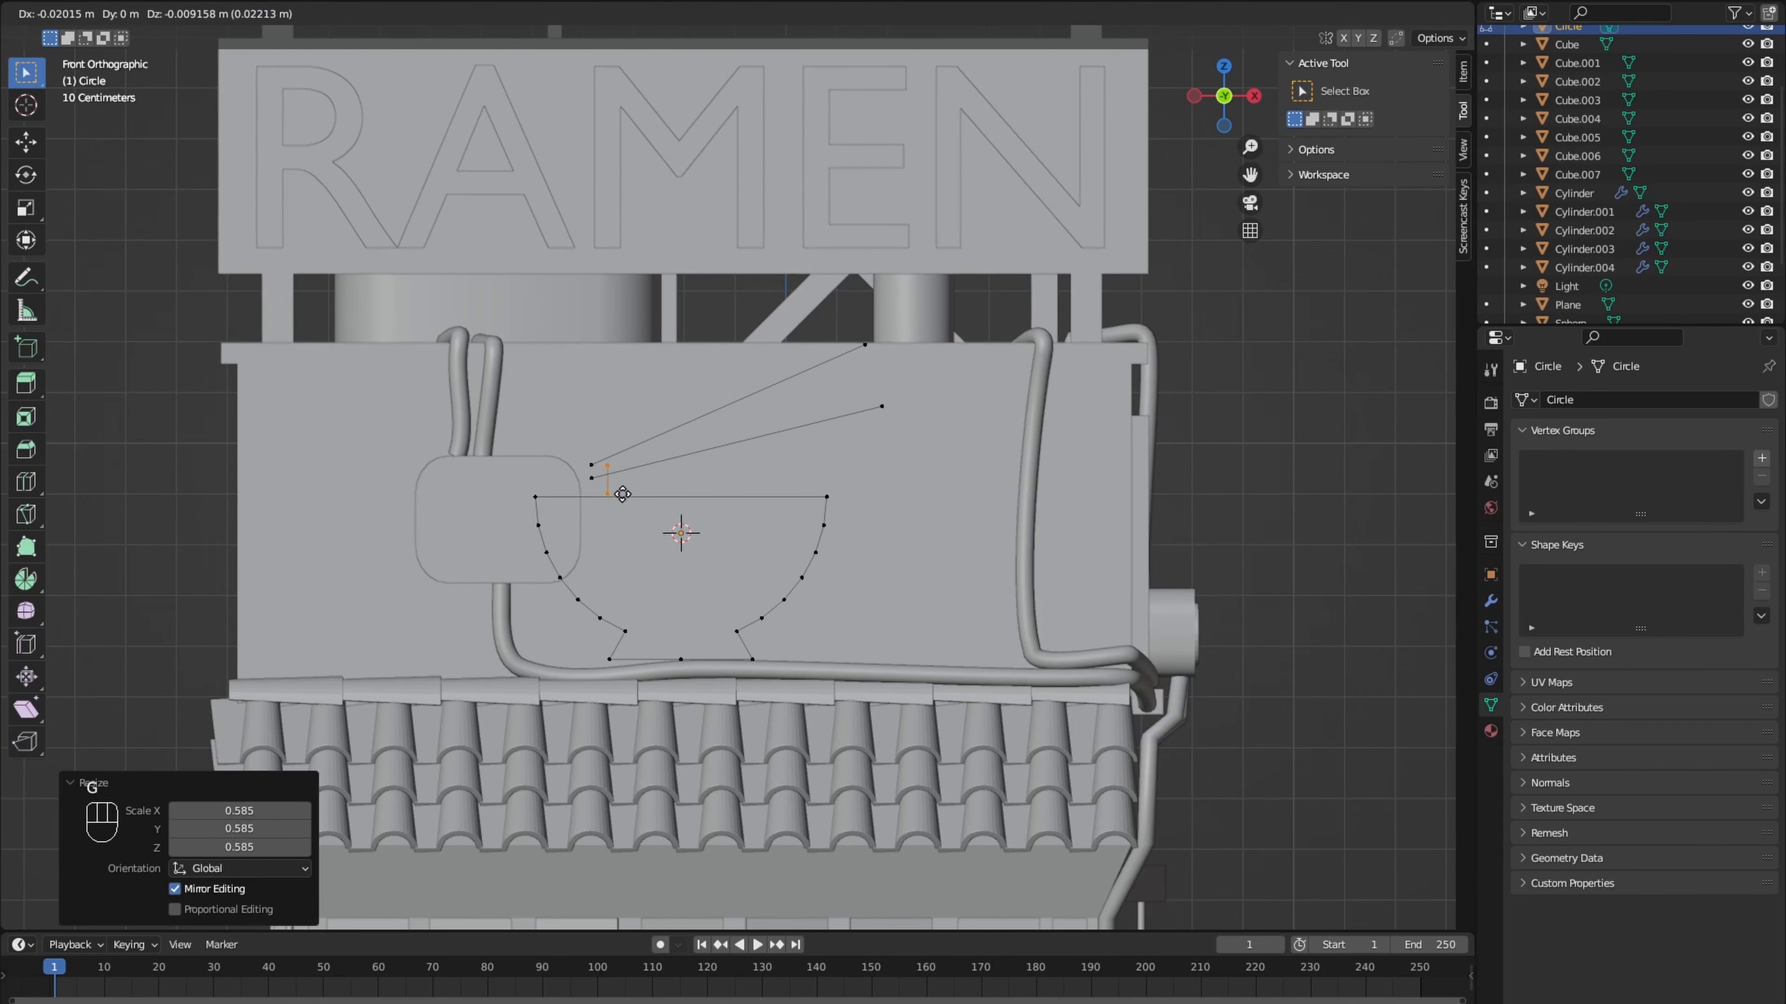
{"action": "left_click", "coordinate": [641, 493]}
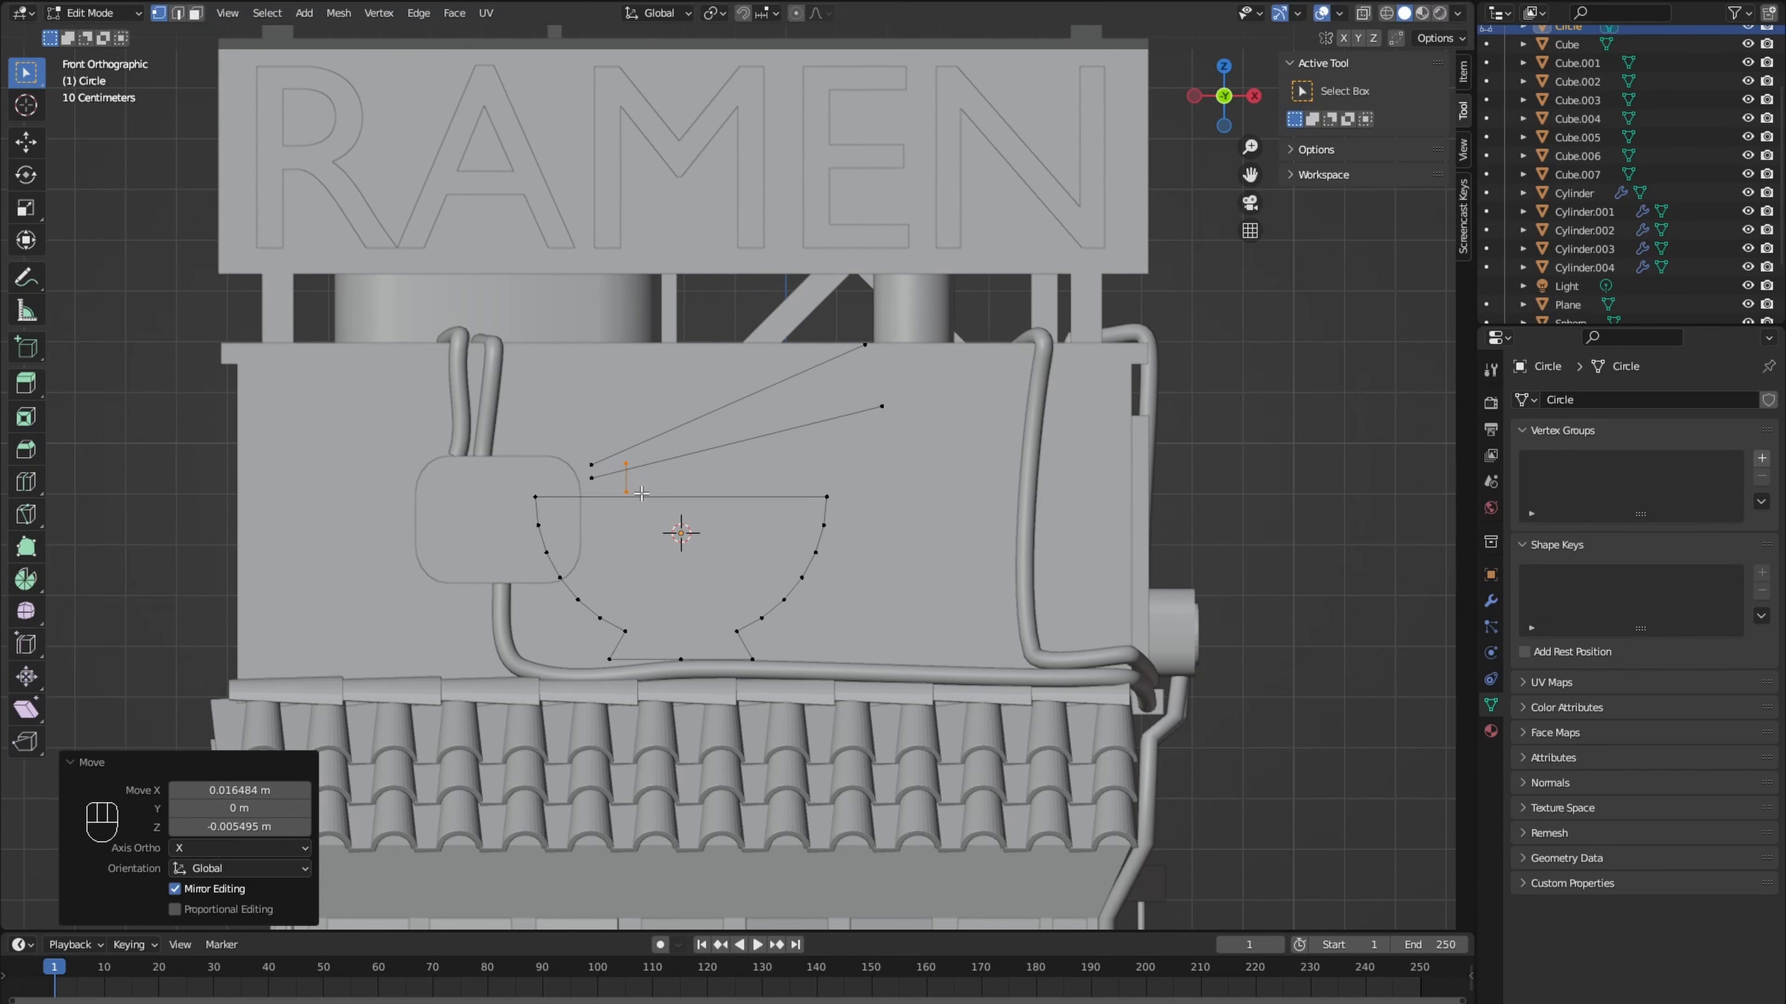
- Duplicate the short vertical line twice toward the chopsticks' inner ends, spacing the copies about 0.027 m apart, to form three noodle strands
{"action": "key", "text": "s"}
{"action": "left_click", "coordinate": [643, 494]}
{"action": "key", "text": "shift+d"}
{"action": "left_click", "coordinate": [630, 495]}
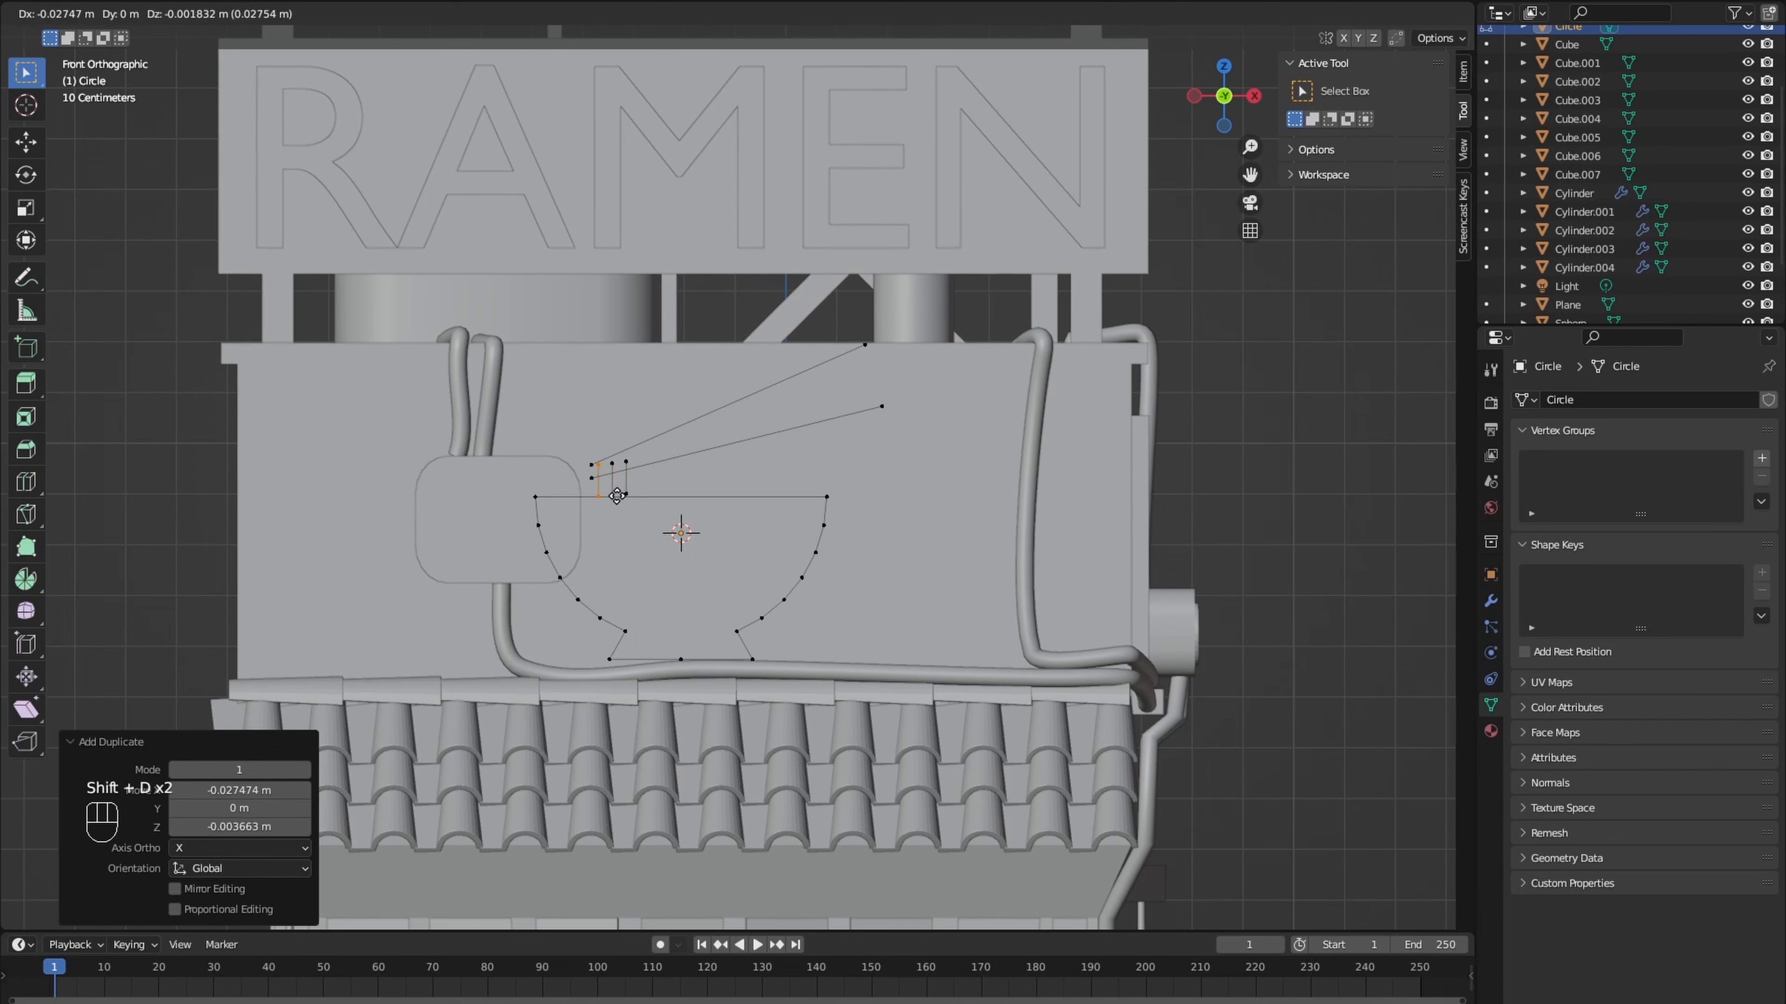
- Convert the bowl object to a curve and give it a round bevel with 0.013 m depth and filled caps
{"action": "key", "text": "Tab"}
{"action": "right_click", "coordinate": [673, 524]}
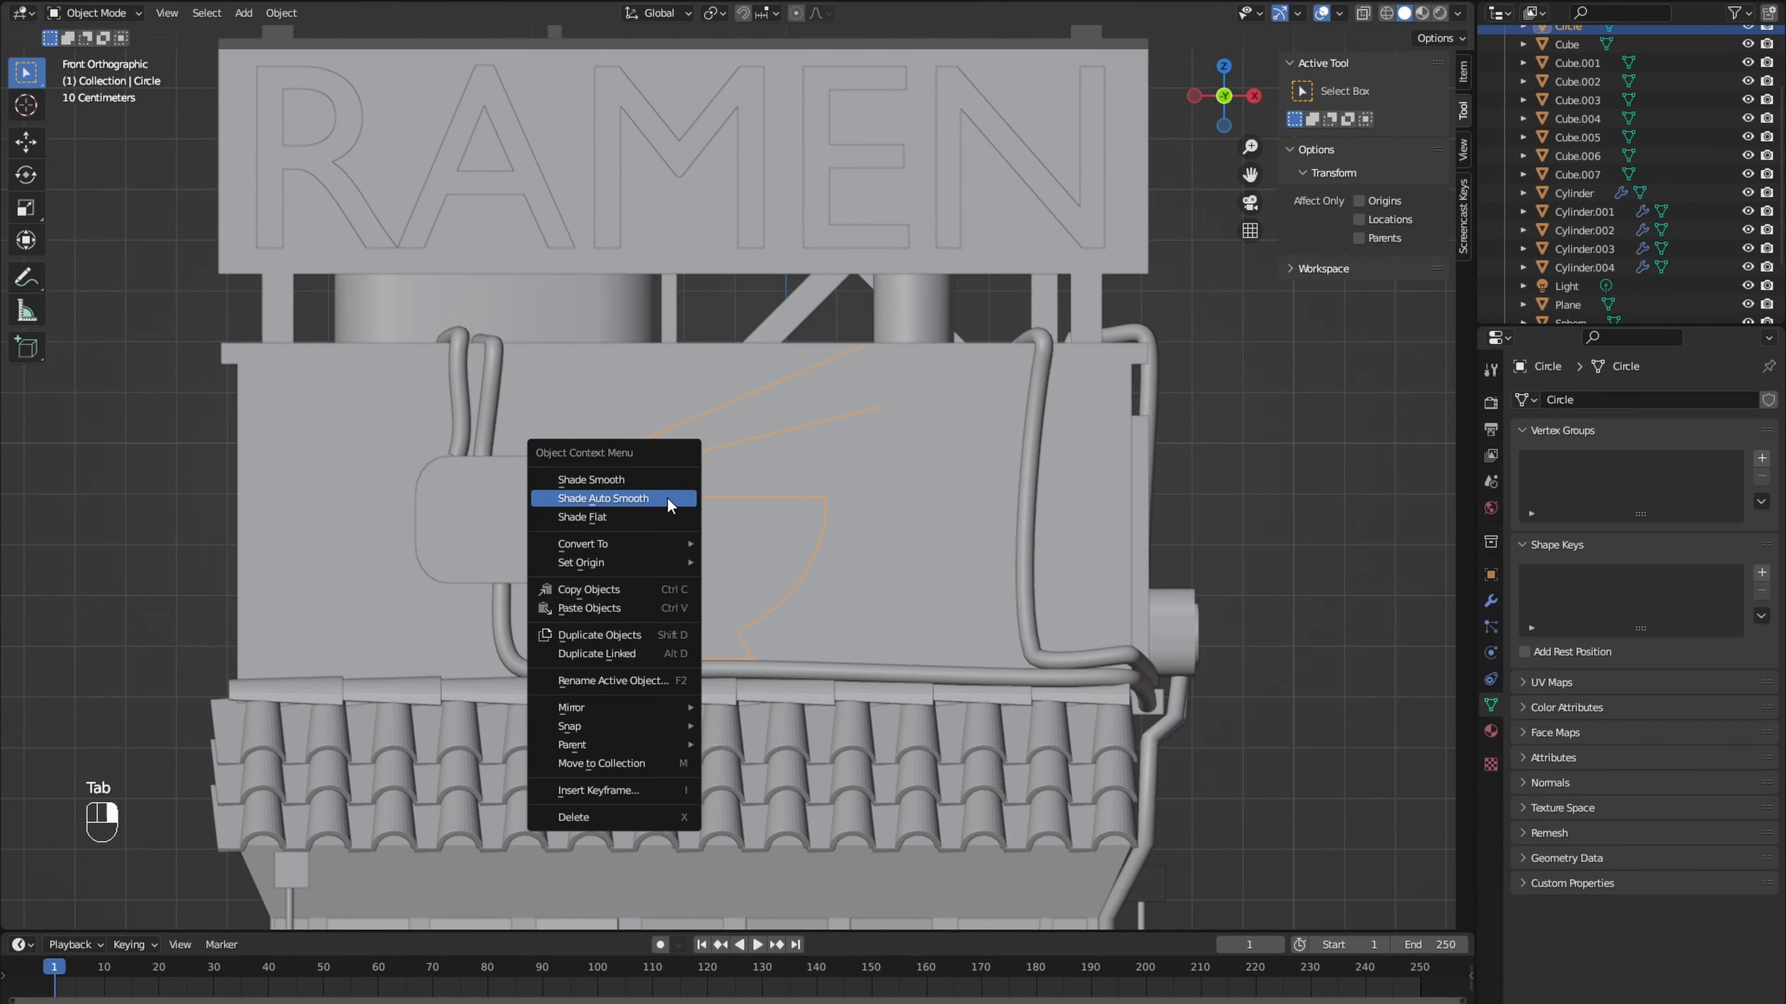
{"action": "mouse_move", "coordinate": [633, 541]}
{"action": "left_click", "coordinate": [745, 543]}
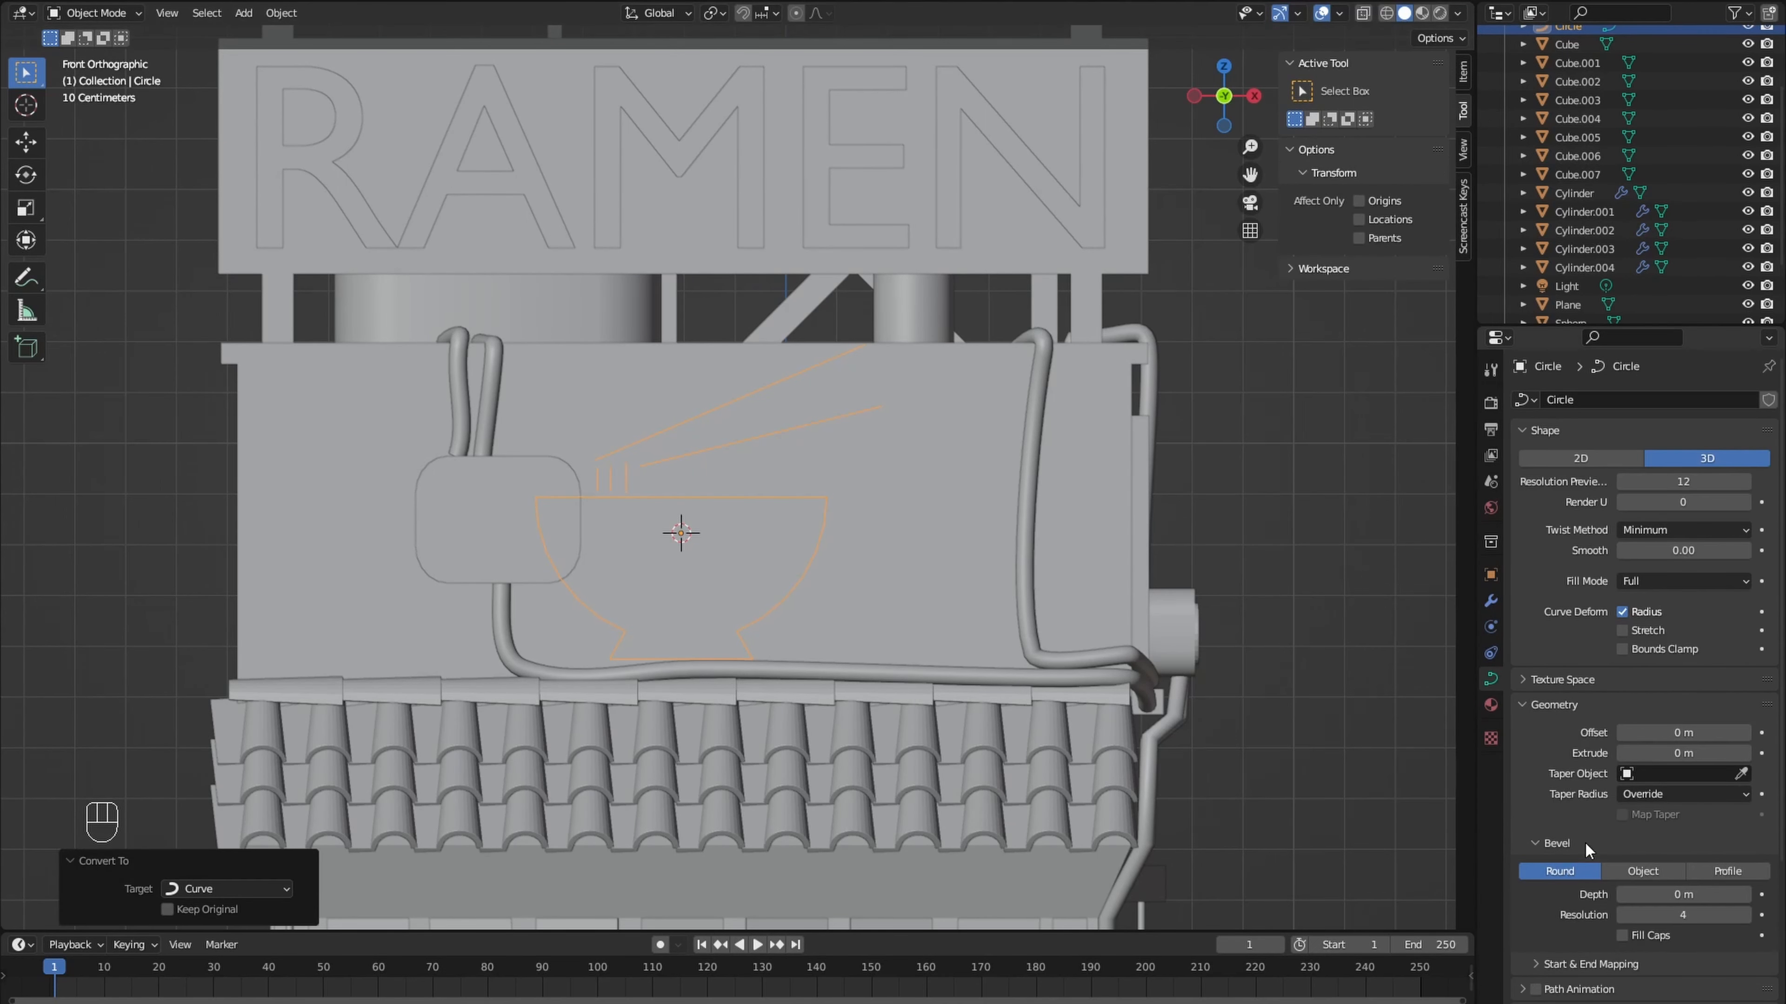
{"action": "left_click_drag", "start_coordinate": [1683, 895], "coordinate": [1705, 894]}
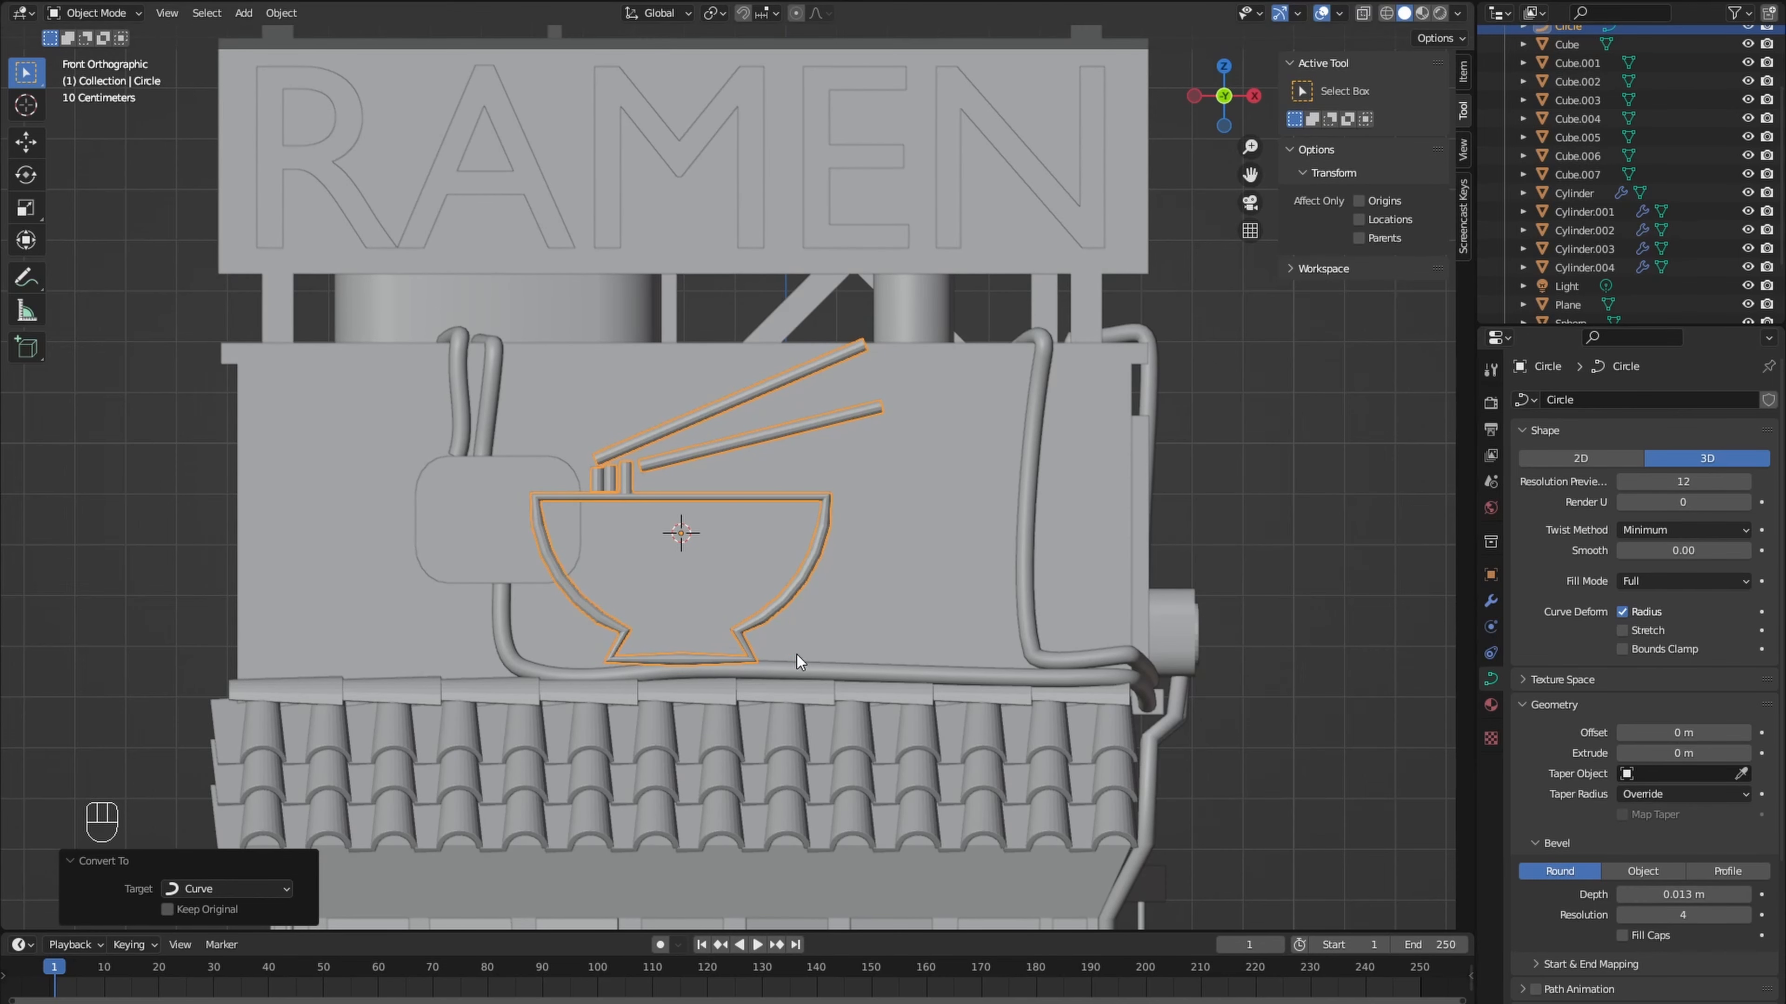
{"action": "scroll", "coordinate": [764, 622], "scroll_direction": "up", "scroll_amount": 3}
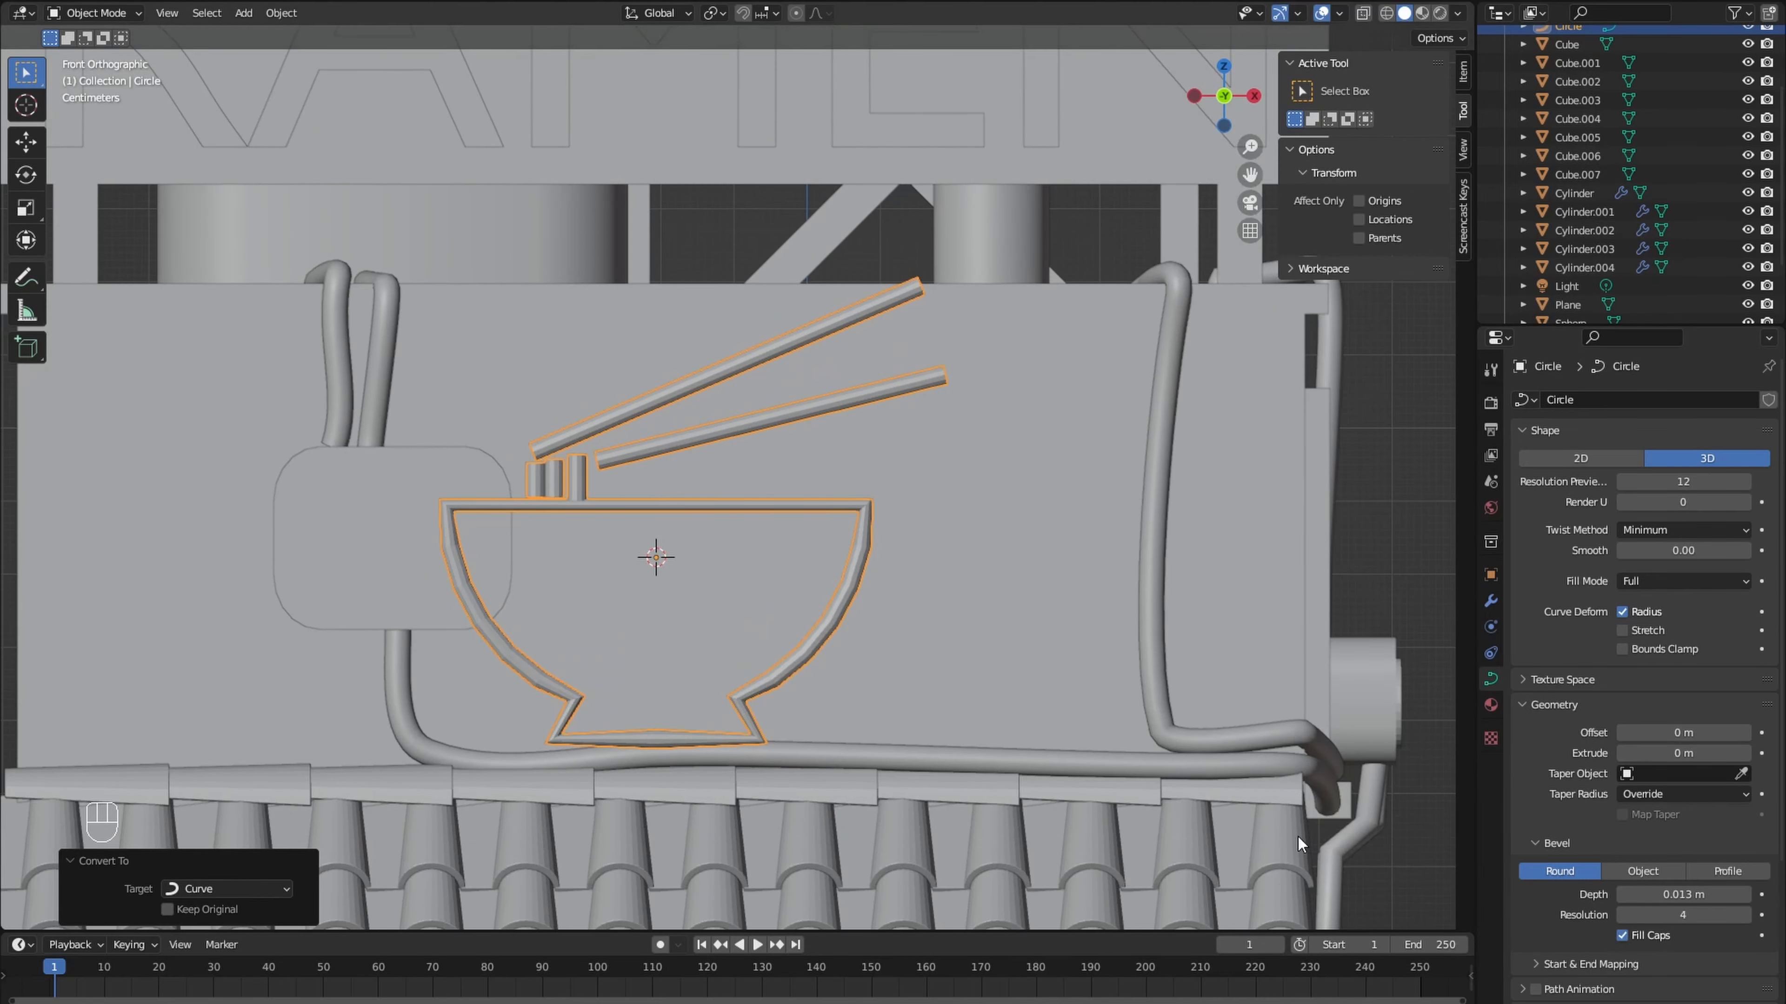
- Fatten the curve at the bowl's two rim corners by about 1.4 each
{"action": "middle_click_drag", "start_coordinate": [879, 661], "coordinate": [907, 665]}
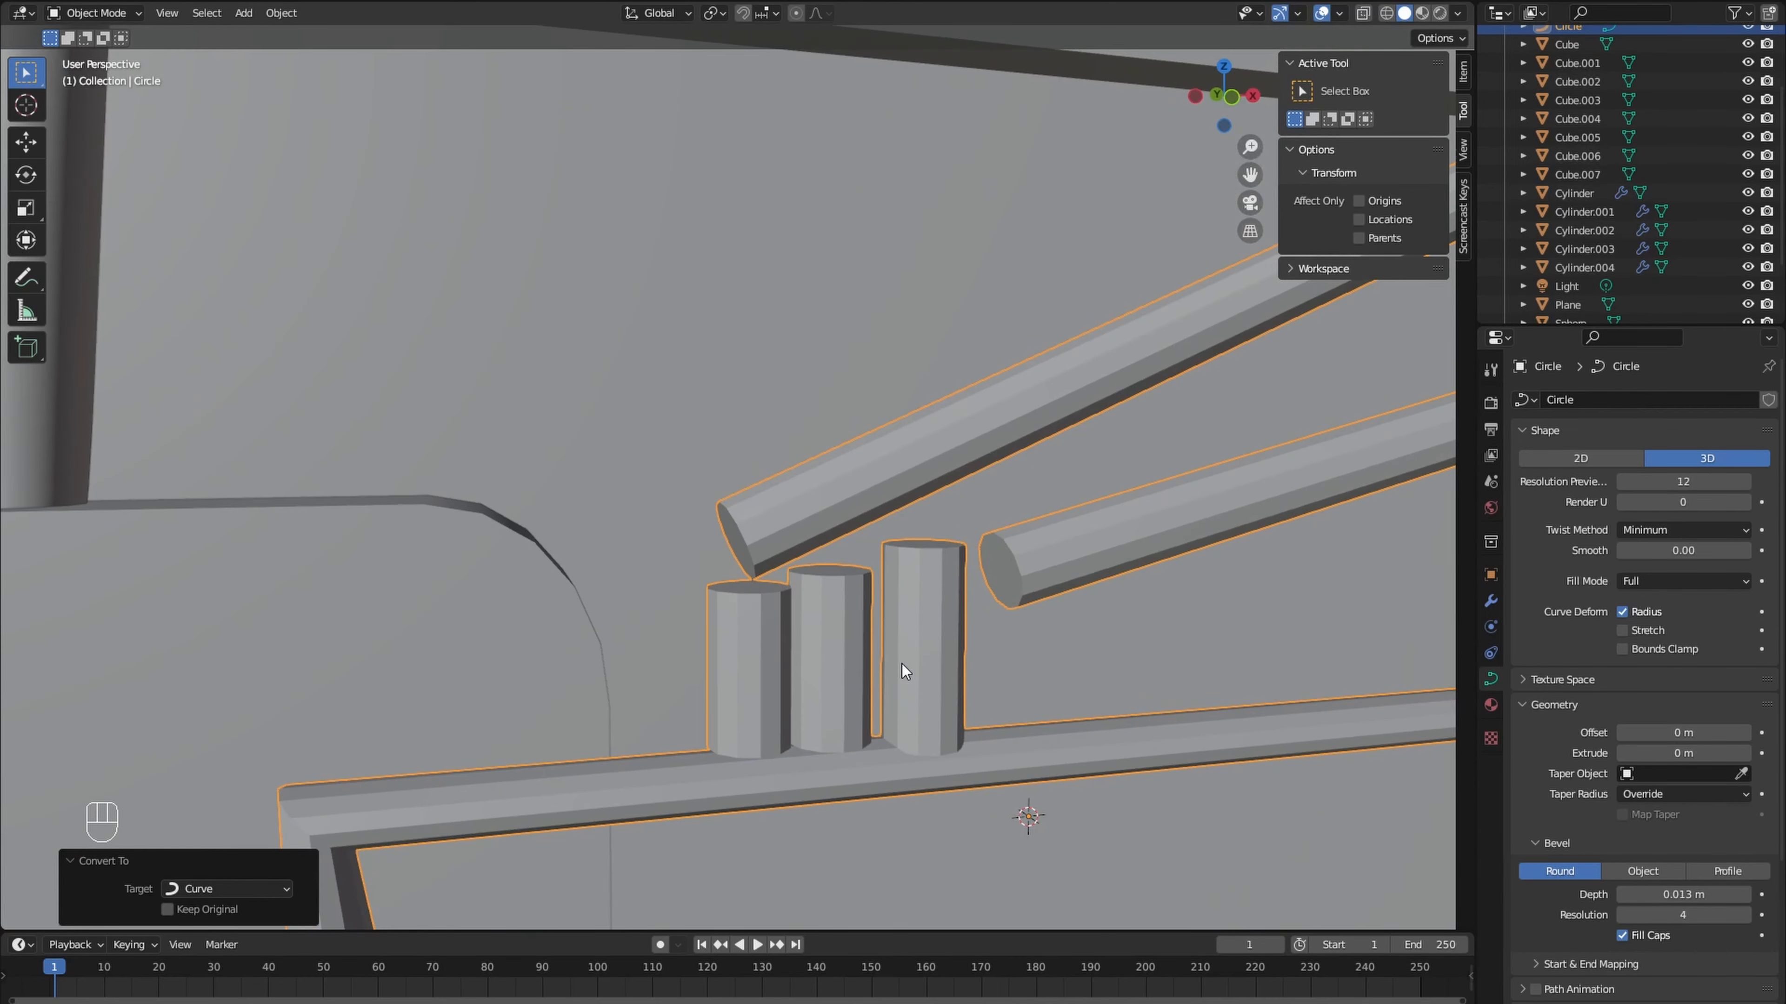
{"action": "key", "text": "KP_1"}
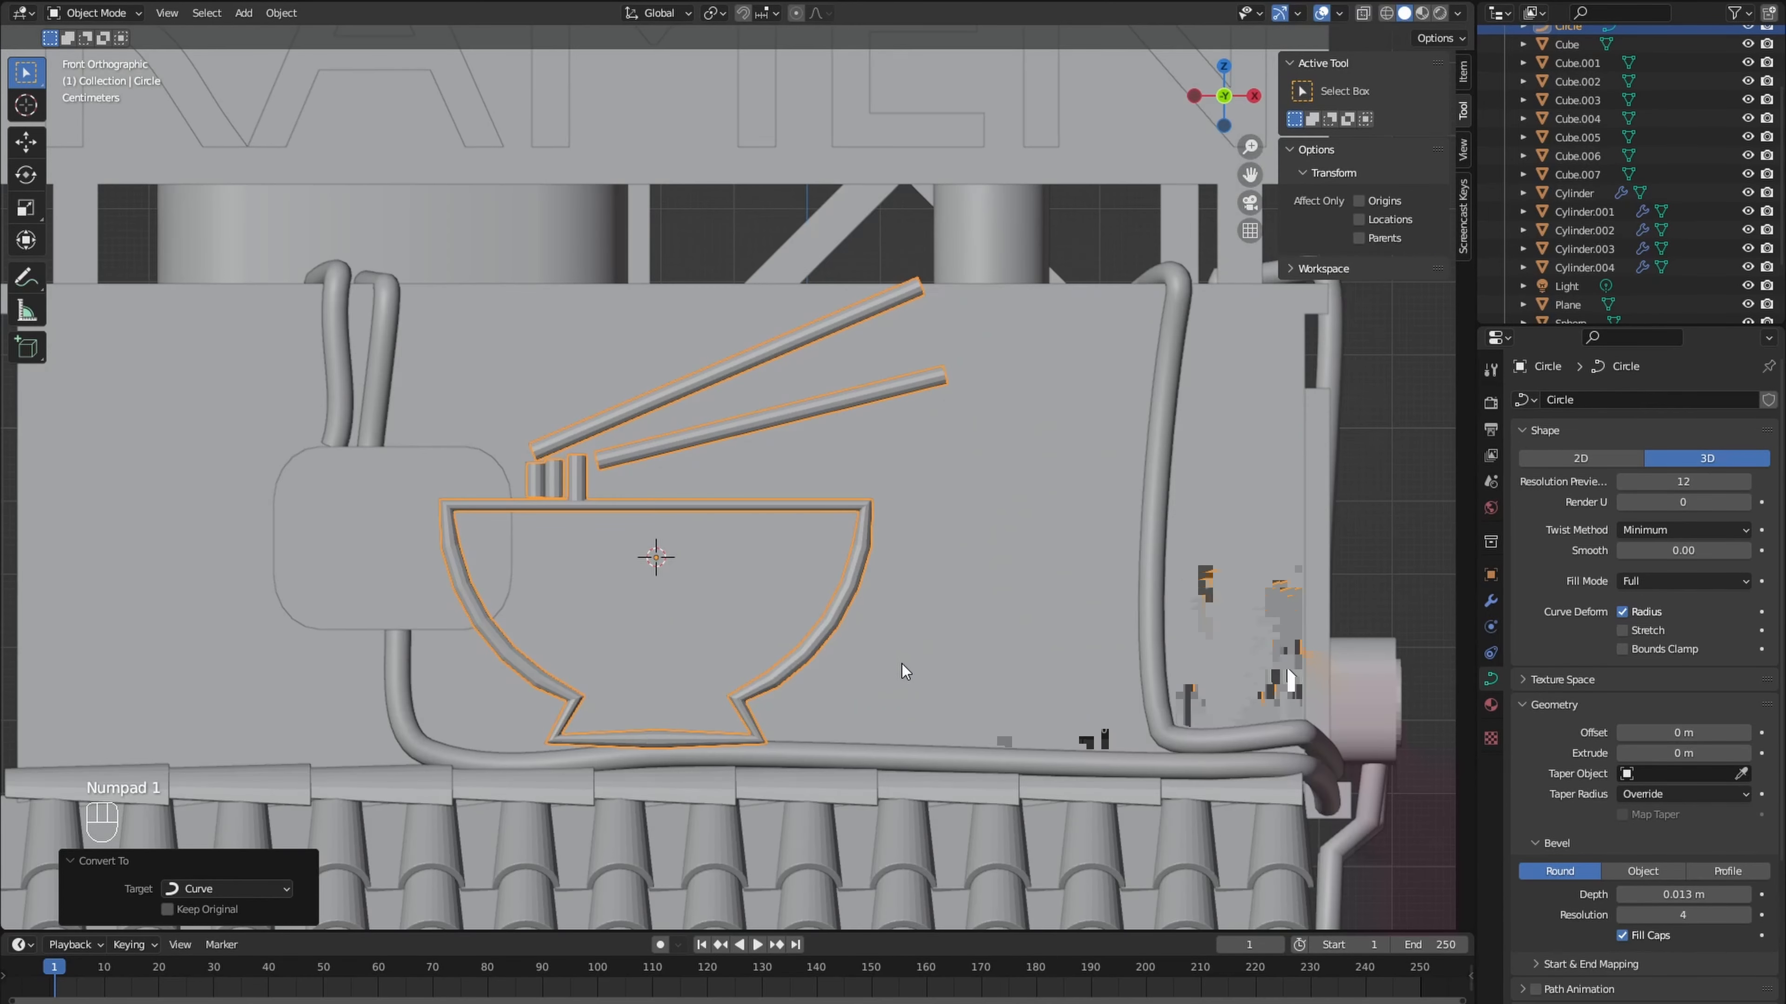
{"action": "key", "text": "Tab"}
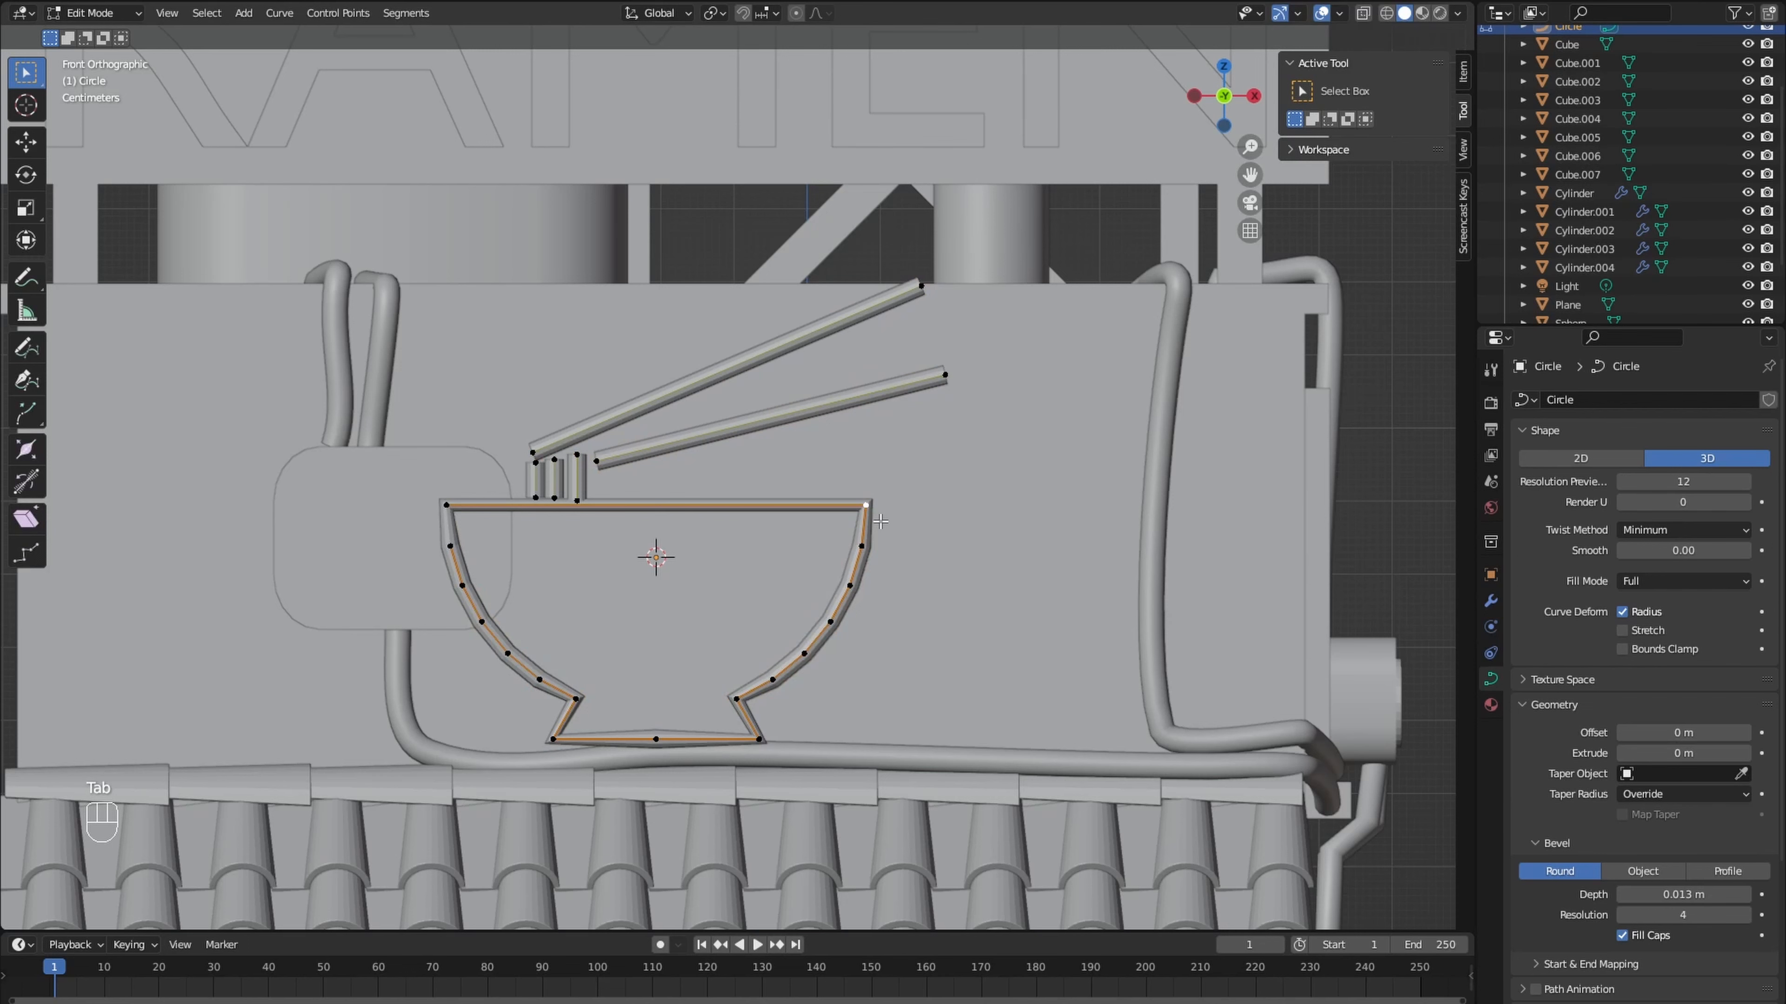
{"action": "key", "text": "alt+s"}
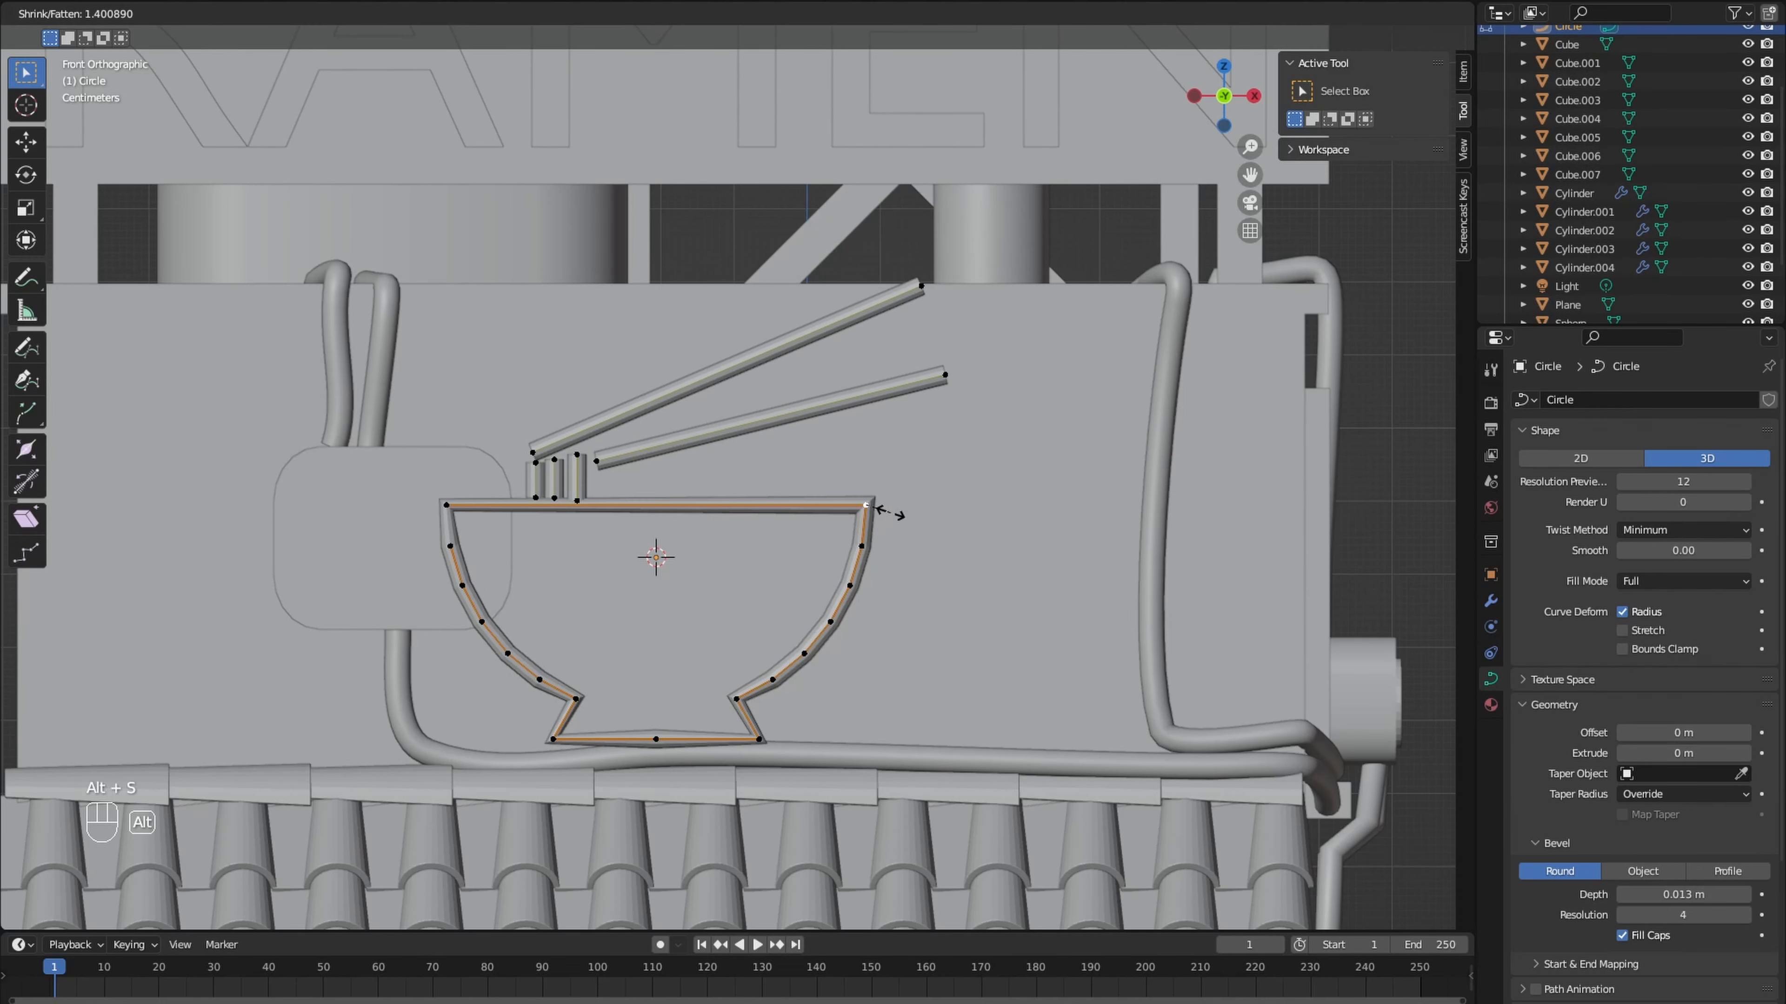
{"action": "left_click", "coordinate": [889, 513]}
{"action": "left_click", "coordinate": [447, 506]}
{"action": "key", "text": "alt+s"}
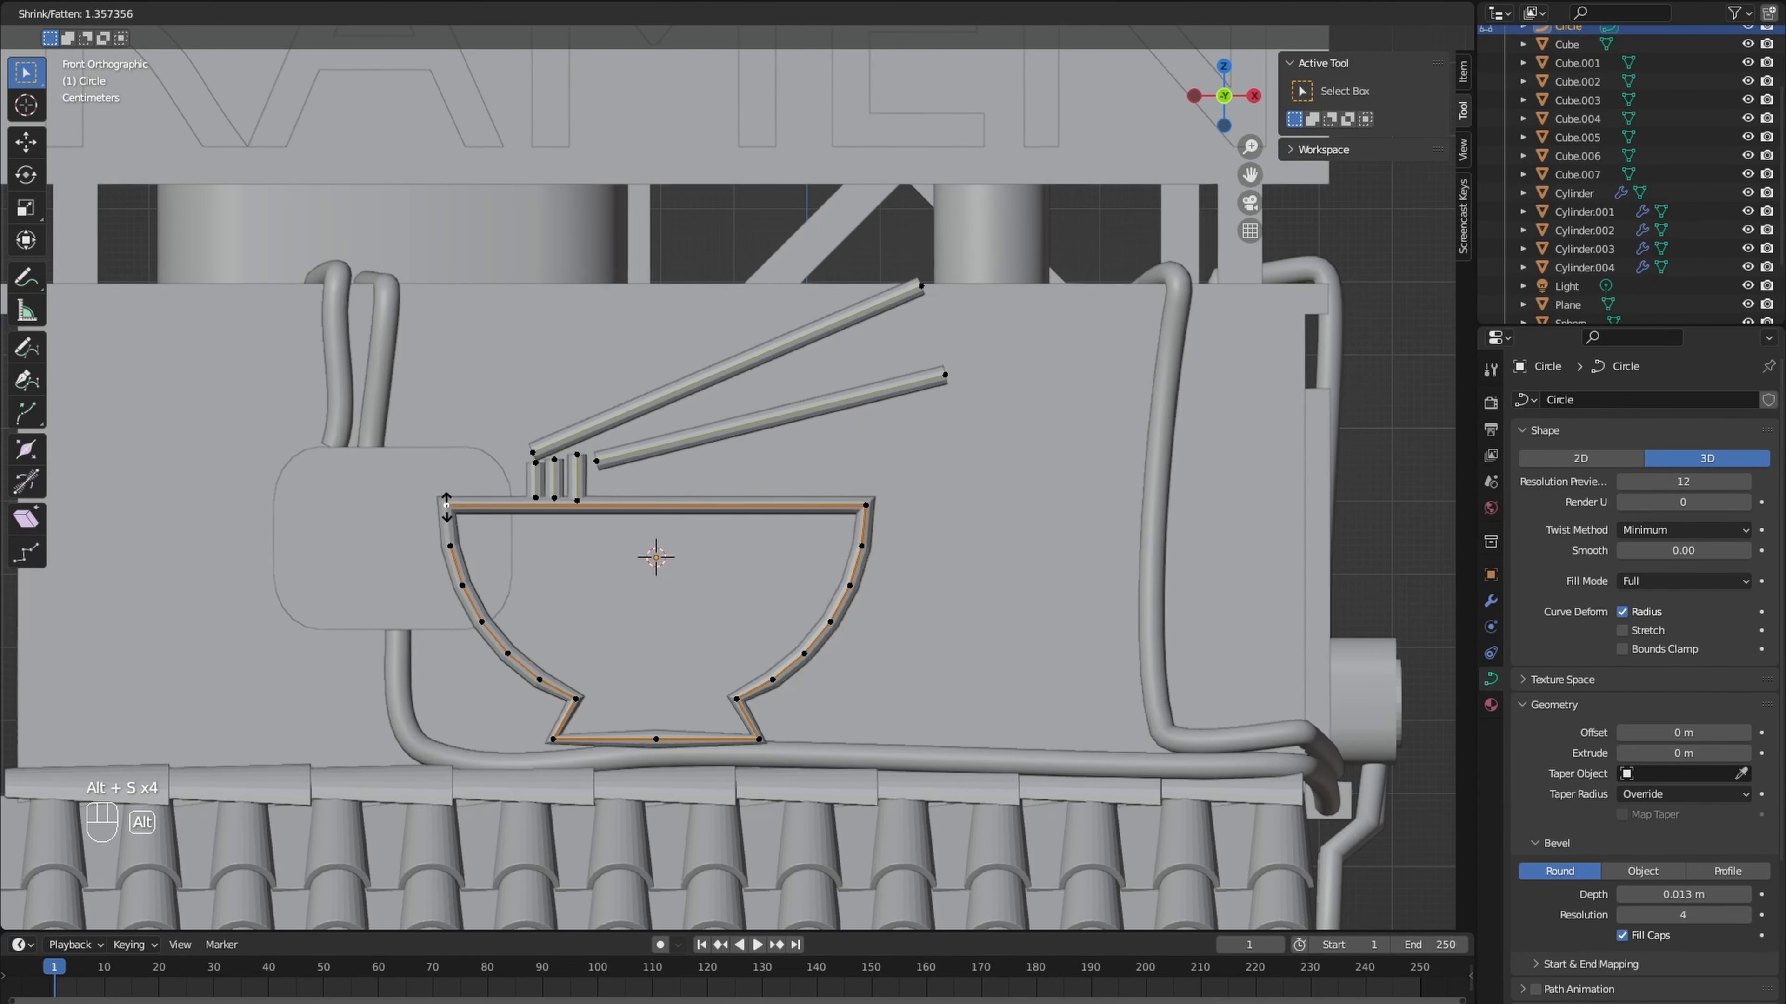
{"action": "left_click", "coordinate": [447, 506]}
- Fatten the curve at the bowl's base corners and at the two neck points above the base, using about 1.4 at the neck
{"action": "left_click", "coordinate": [586, 743]}
{"action": "left_click", "coordinate": [596, 748]}
{"action": "left_click", "coordinate": [760, 740]}
{"action": "key", "text": "alt+s"}
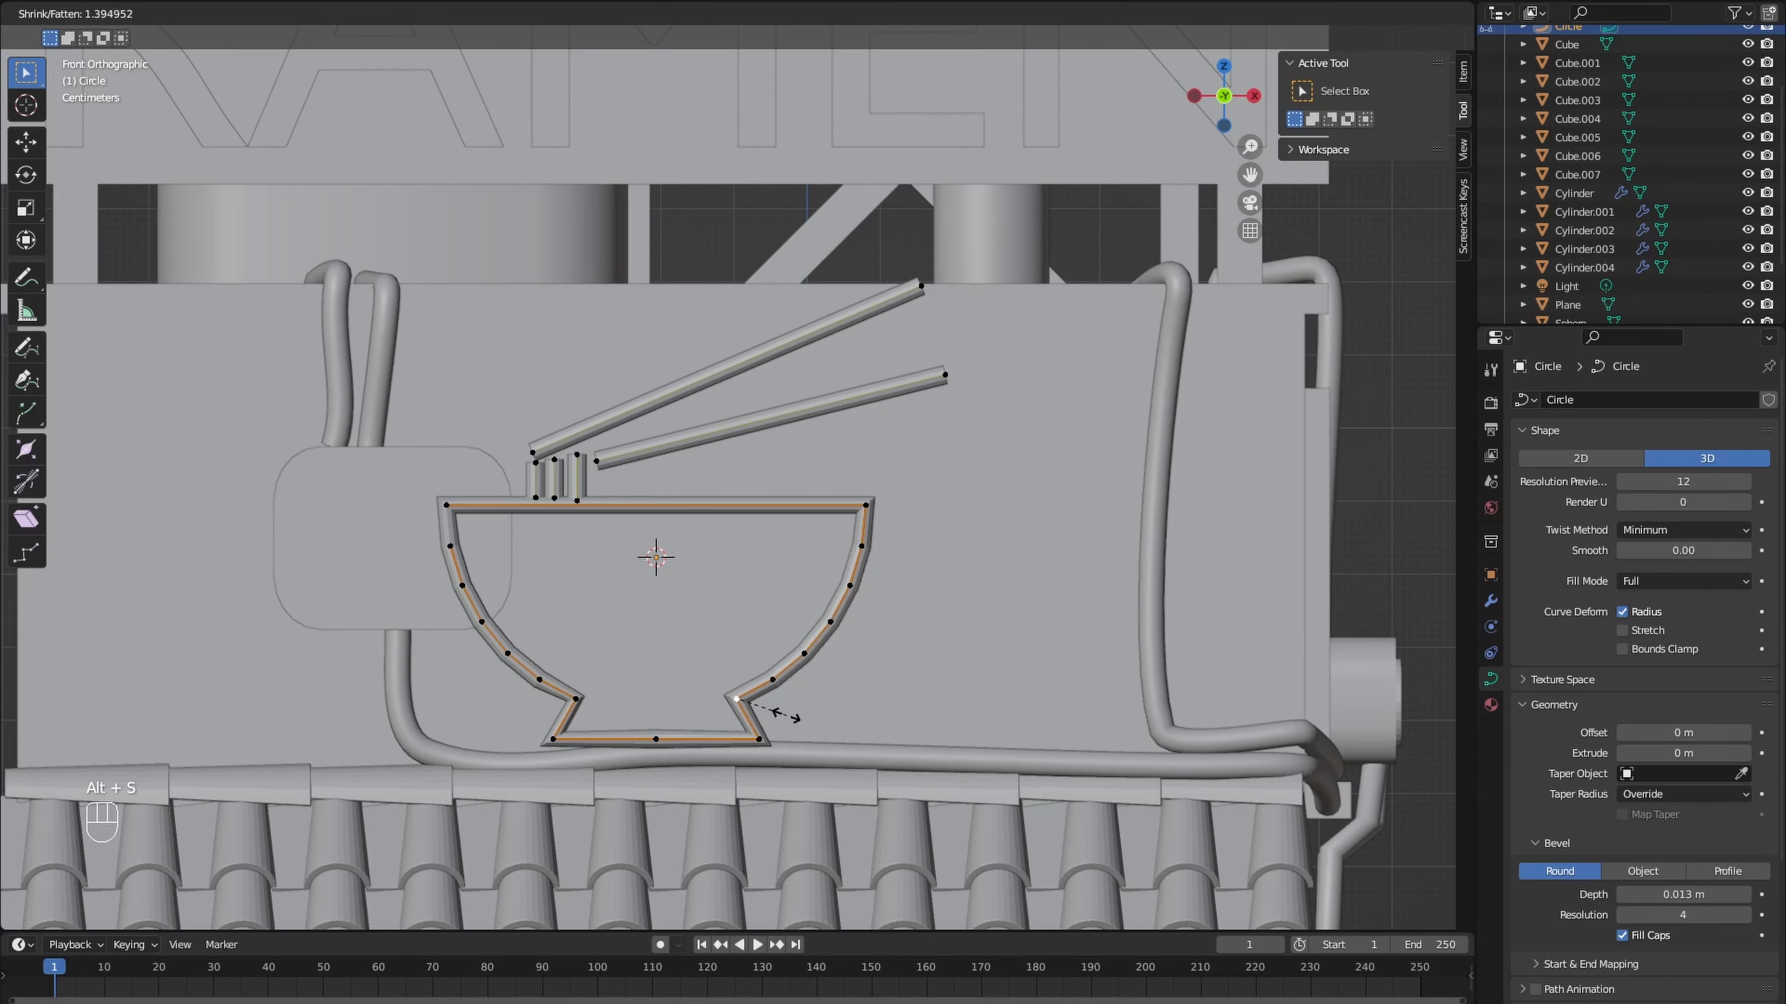
{"action": "left_click", "coordinate": [780, 715]}
{"action": "left_click", "coordinate": [577, 698]}
{"action": "key", "text": "alt+s"}
{"action": "left_click", "coordinate": [577, 699]}
- Refine the thickness of the bowl's base corner points, fattening the last corner by 1.208
{"action": "left_click", "coordinate": [948, 393]}
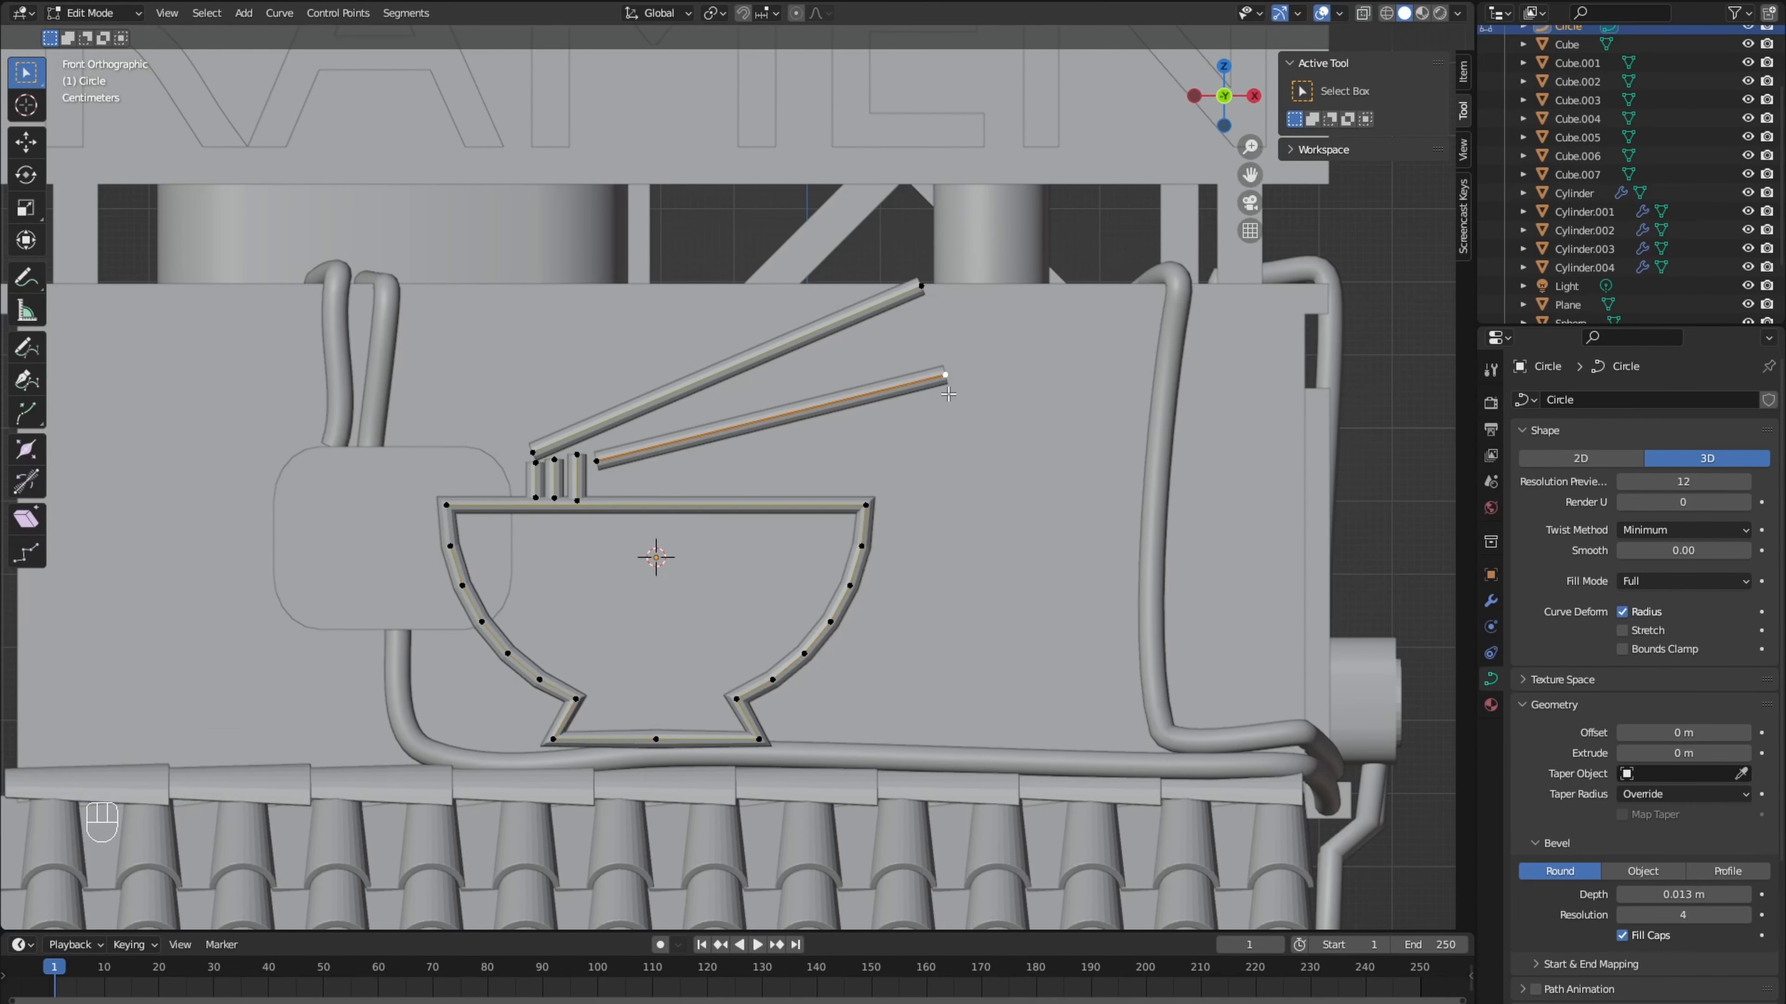
{"action": "left_click", "coordinate": [577, 500], "text": "shift"}
{"action": "key", "text": "alt+s"}
{"action": "left_click", "coordinate": [551, 500]}
{"action": "left_click", "coordinate": [599, 464]}
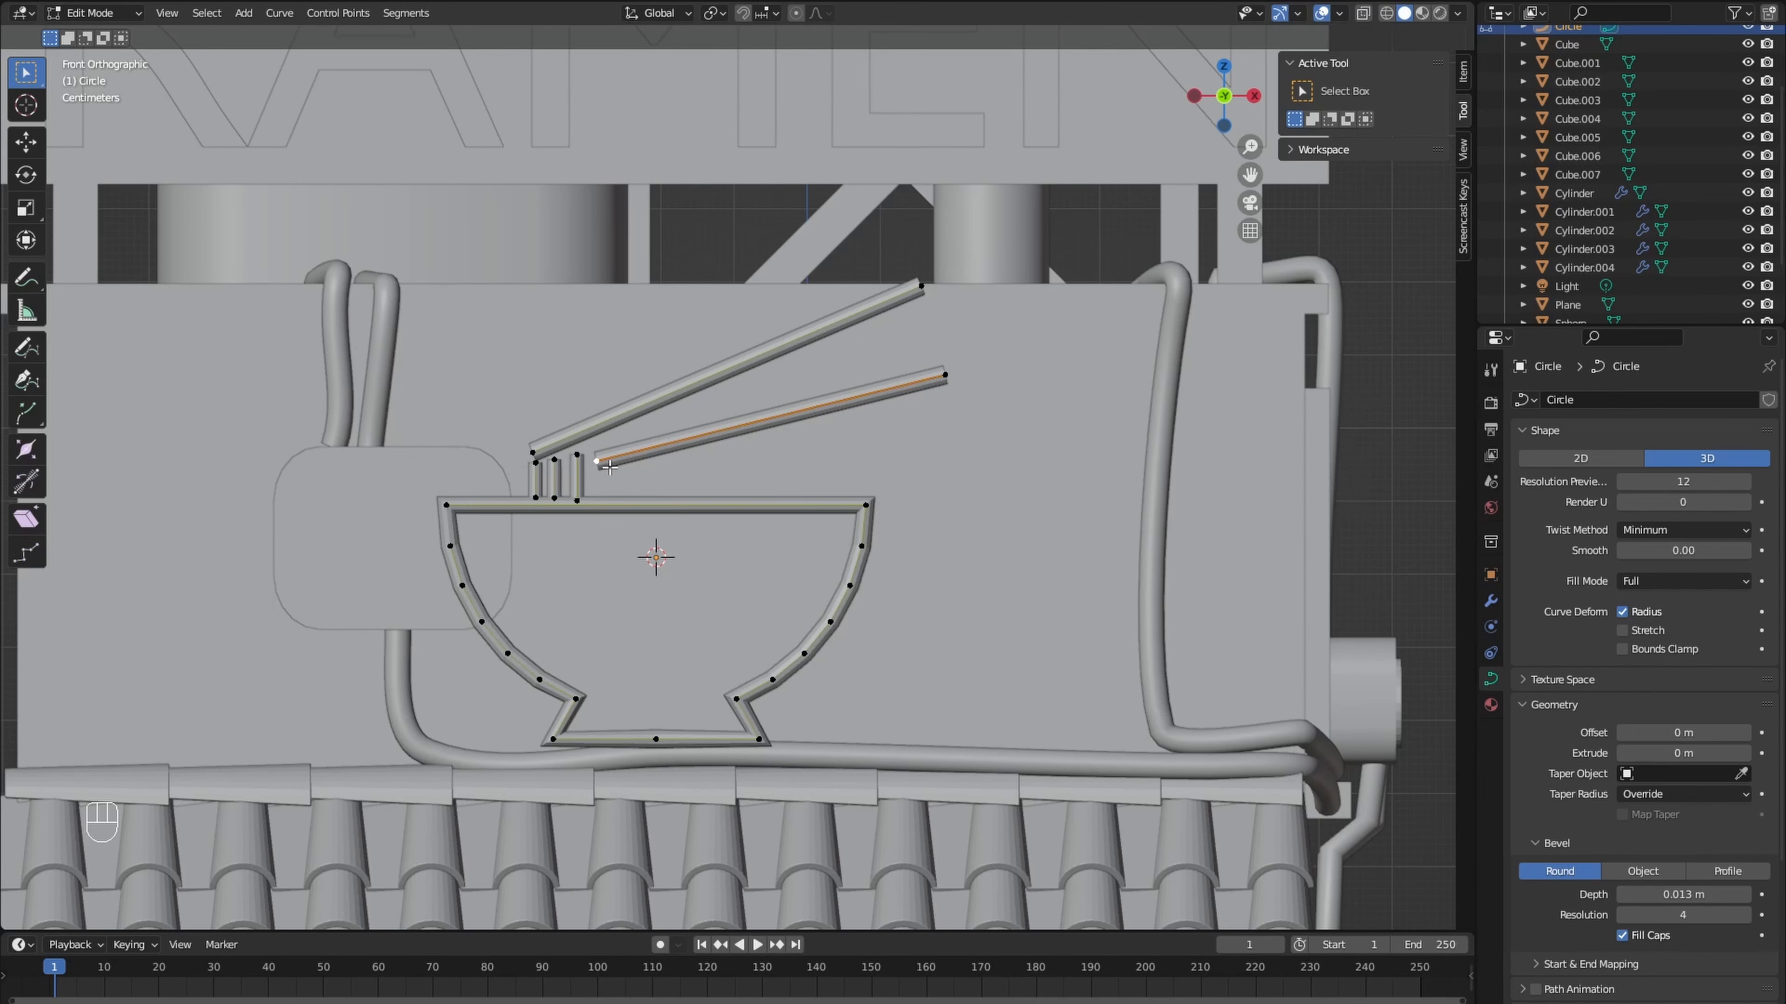
{"action": "left_click", "coordinate": [636, 746]}
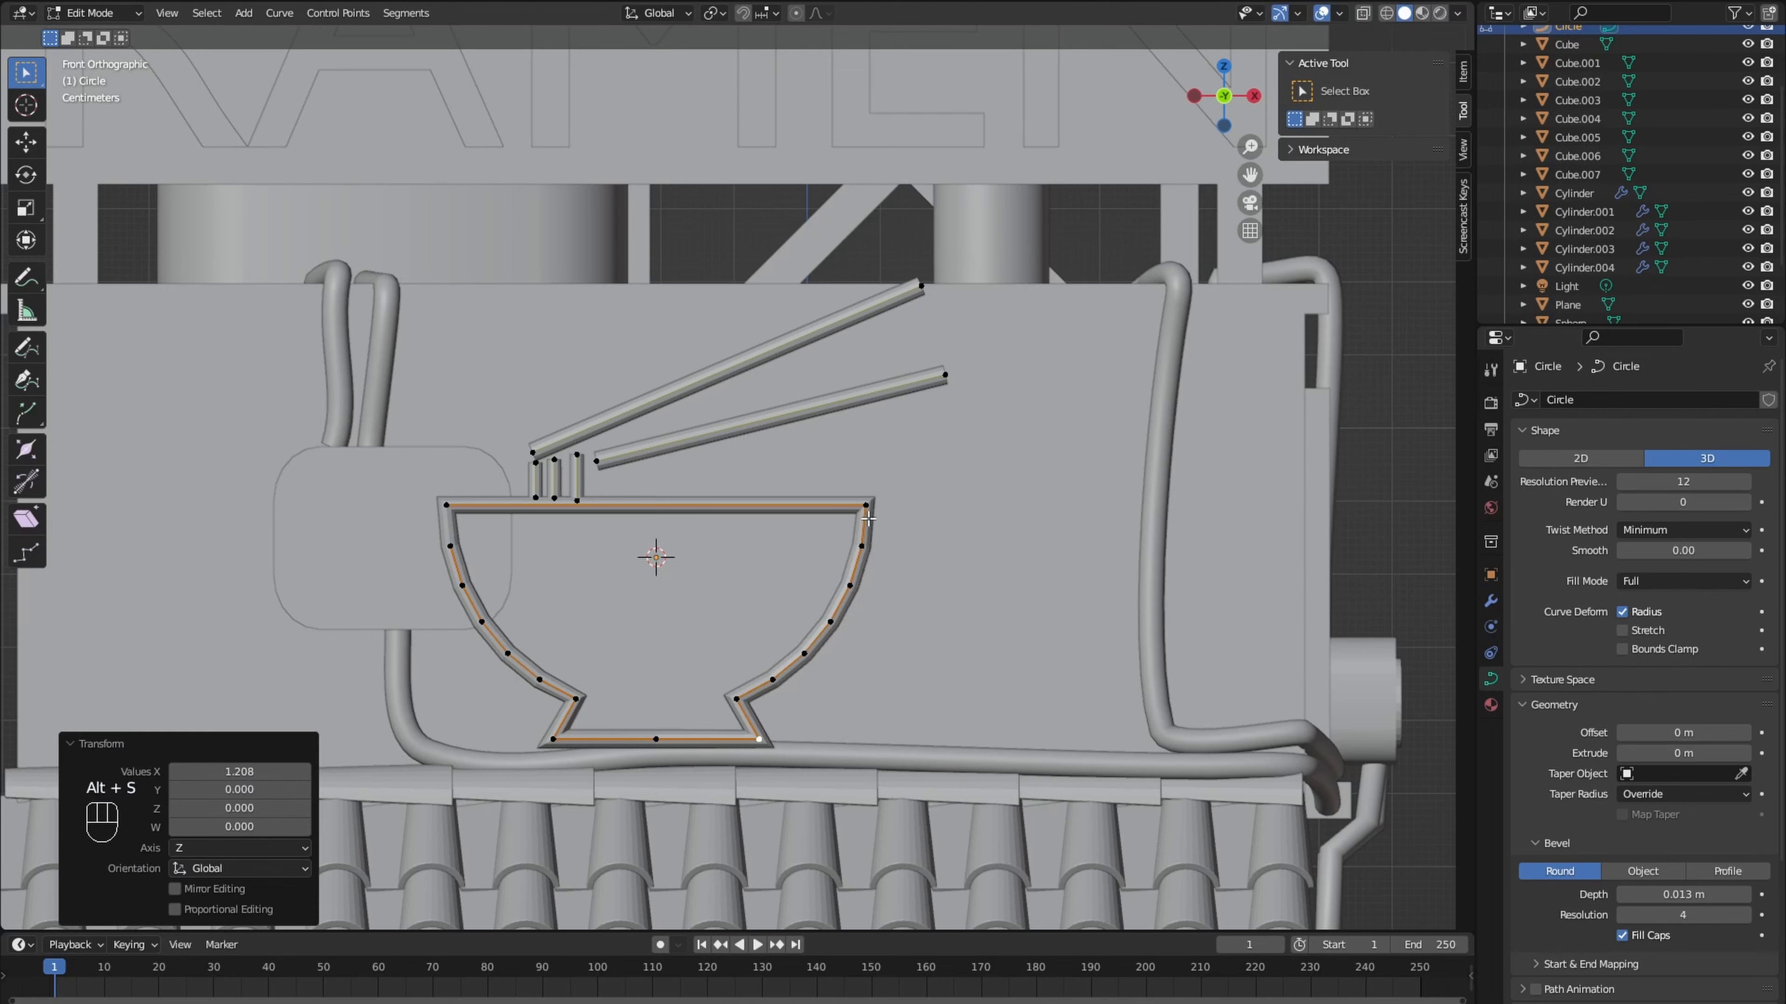
- Taper the chopsticks by thinning their inner ends, the upper one to about 0.61, and fatten the upper chopstick's outer end by 1.73
{"action": "left_click", "coordinate": [598, 463]}
{"action": "key", "text": "alt+s"}
{"action": "left_click", "coordinate": [601, 462]}
{"action": "left_click", "coordinate": [534, 454]}
{"action": "key", "text": "alt+s"}
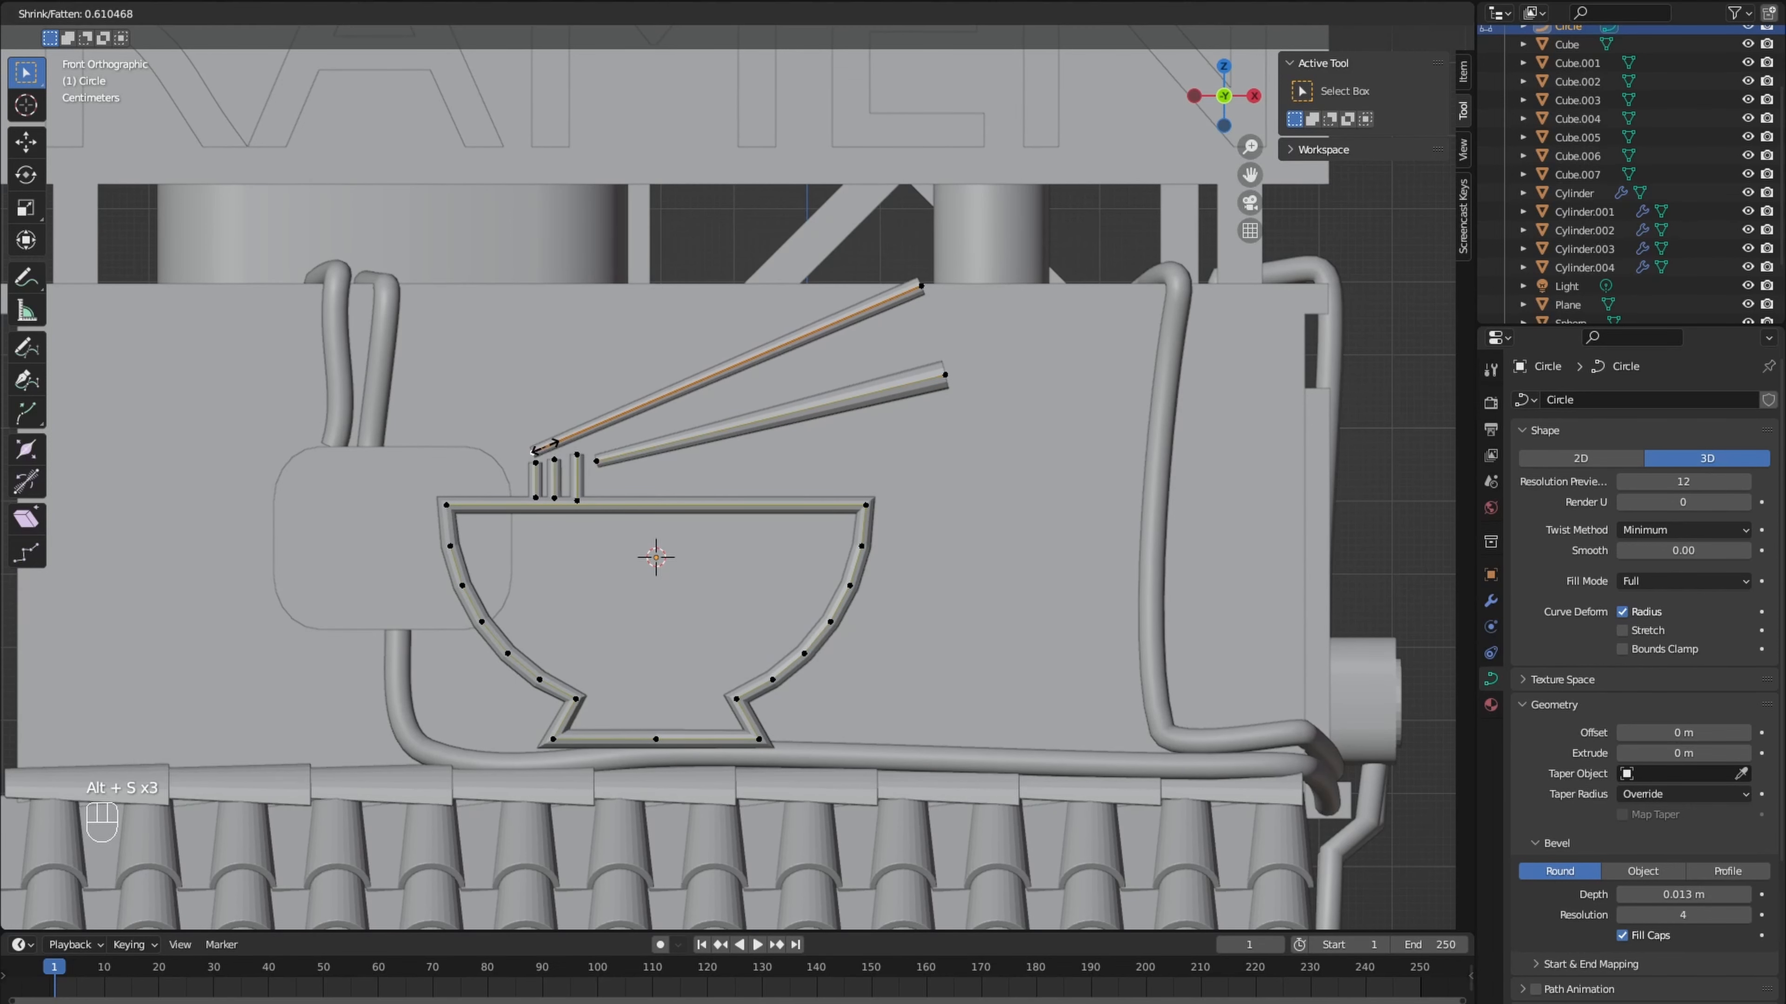
{"action": "left_click", "coordinate": [537, 452]}
{"action": "left_click", "coordinate": [922, 288]}
{"action": "key", "text": "alt+s"}
{"action": "left_click", "coordinate": [945, 298]}
- Draw a freehand Bezier swirl above the bowl's rim beside the noodle strands with the Draw tool, using cursor depth
{"action": "left_click", "coordinate": [27, 348]}
{"action": "left_click", "coordinate": [1374, 321]}
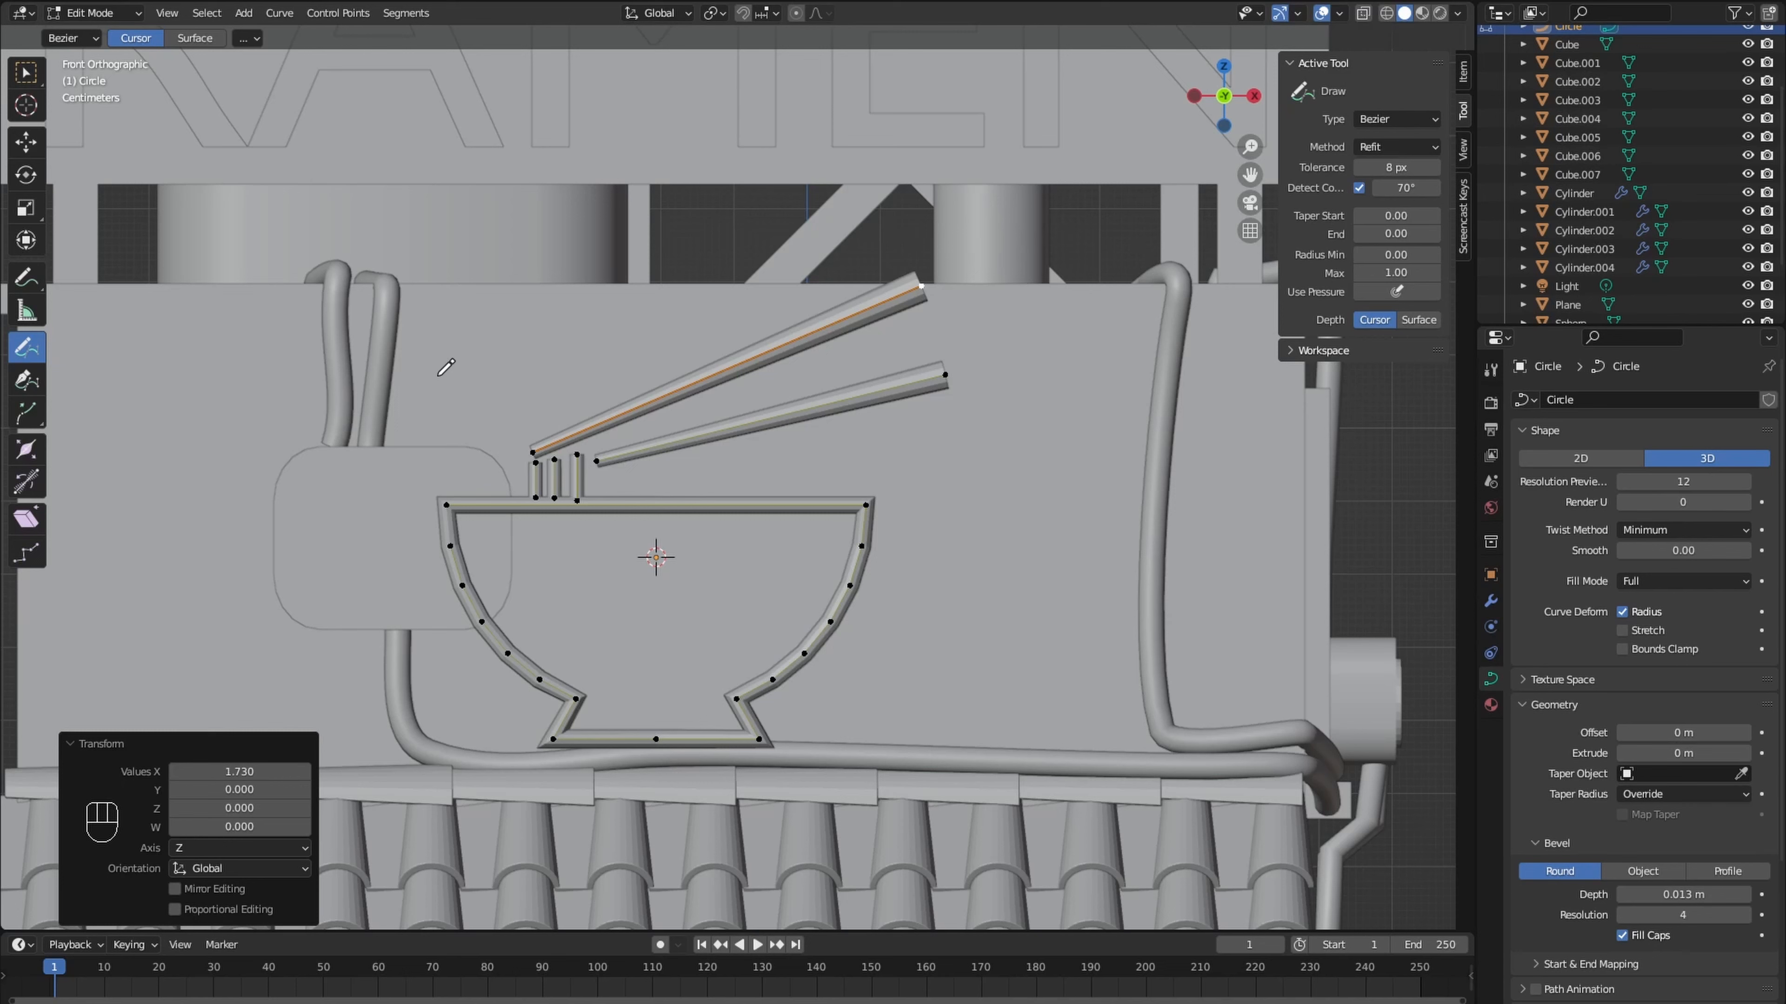
{"action": "left_click_drag", "start_coordinate": [468, 487], "coordinate": [473, 490]}
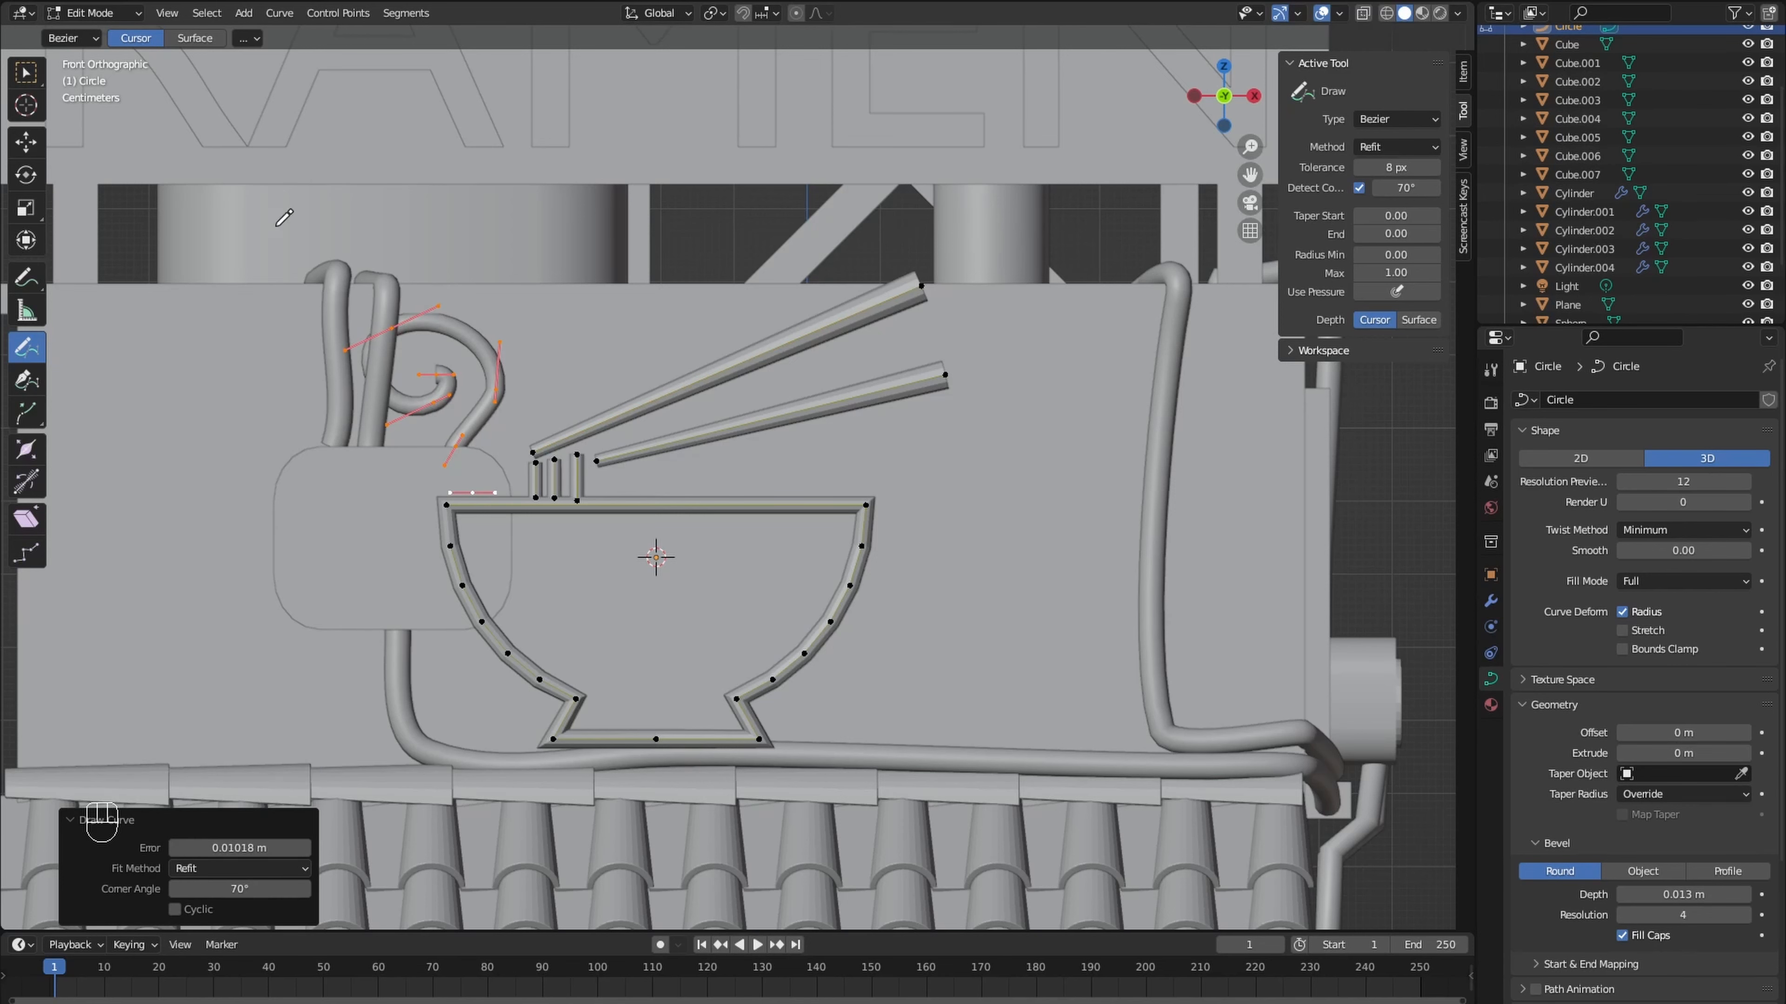
- Move the upper-left control point of the noodle swirl about 0.02 m in X and 0.01 m in Z
{"action": "left_click", "coordinate": [28, 74]}
{"action": "left_click", "coordinate": [394, 329]}
{"action": "key", "text": "g"}
{"action": "left_click", "coordinate": [447, 320]}
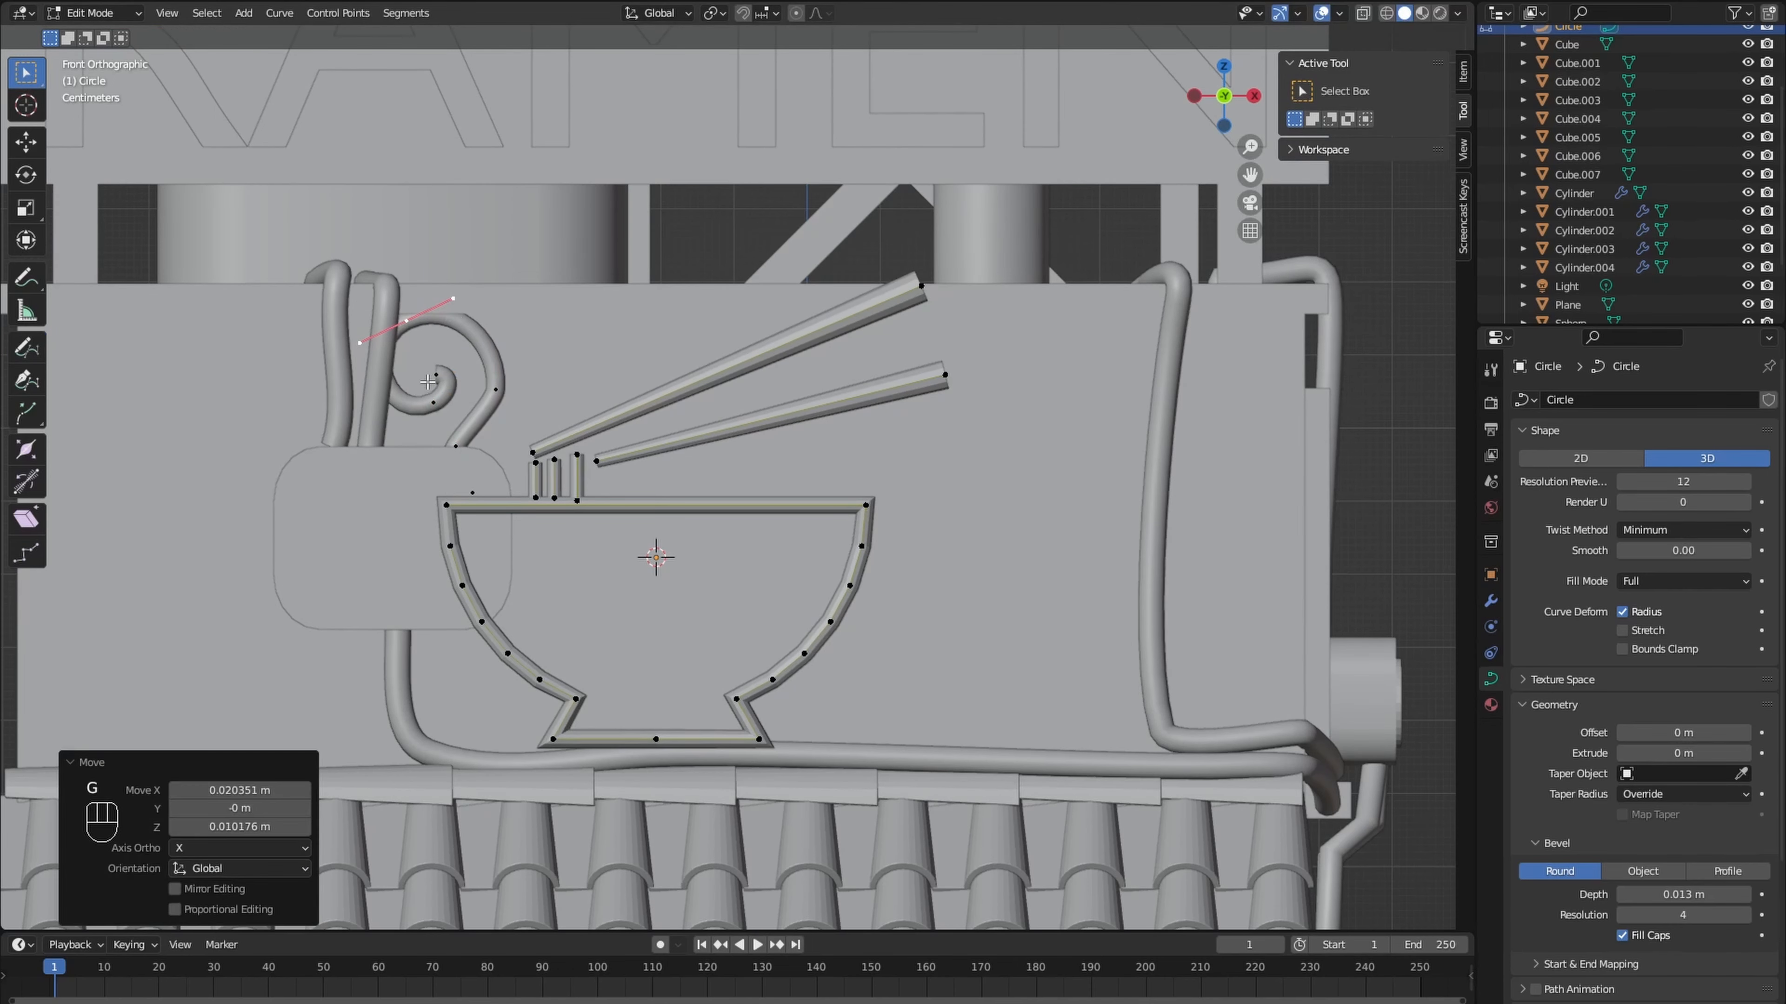
- Shift the whole noodle swirl about -0.116 m along Y in line with the bowl sign and leave curve editing
{"action": "middle_click_drag", "start_coordinate": [428, 381], "coordinate": [206, 438]}
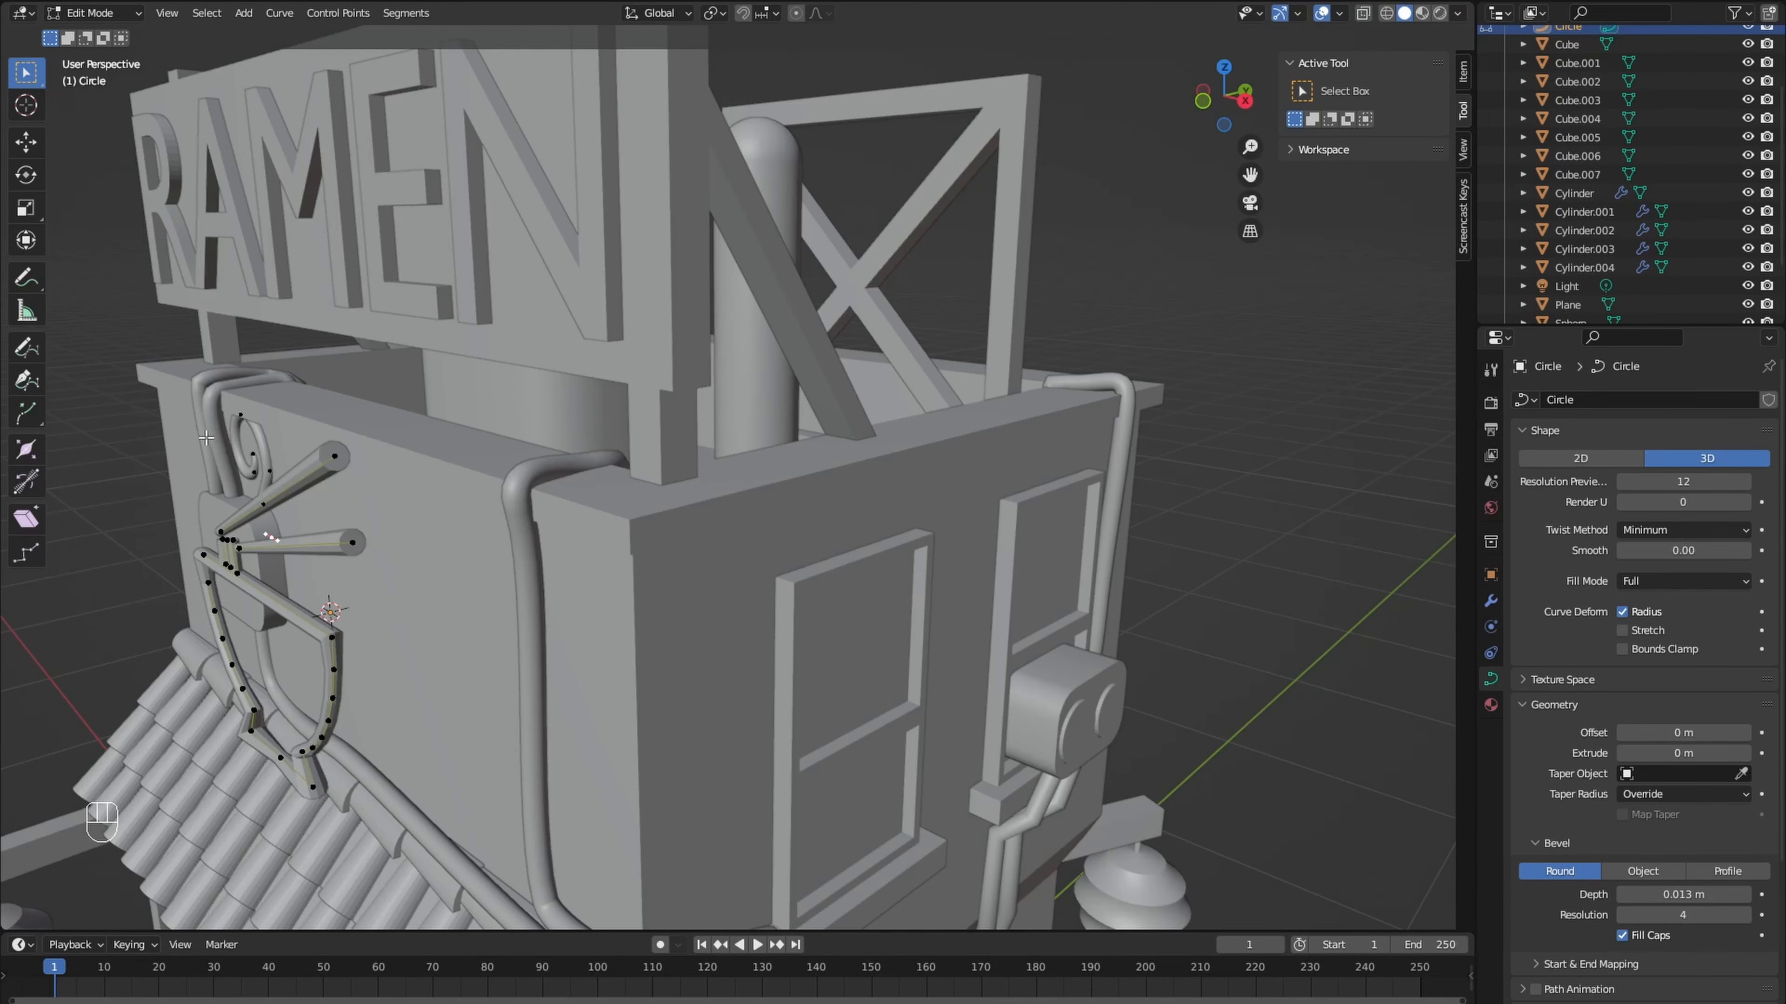
{"action": "key", "text": "g"}
{"action": "key", "text": "y"}
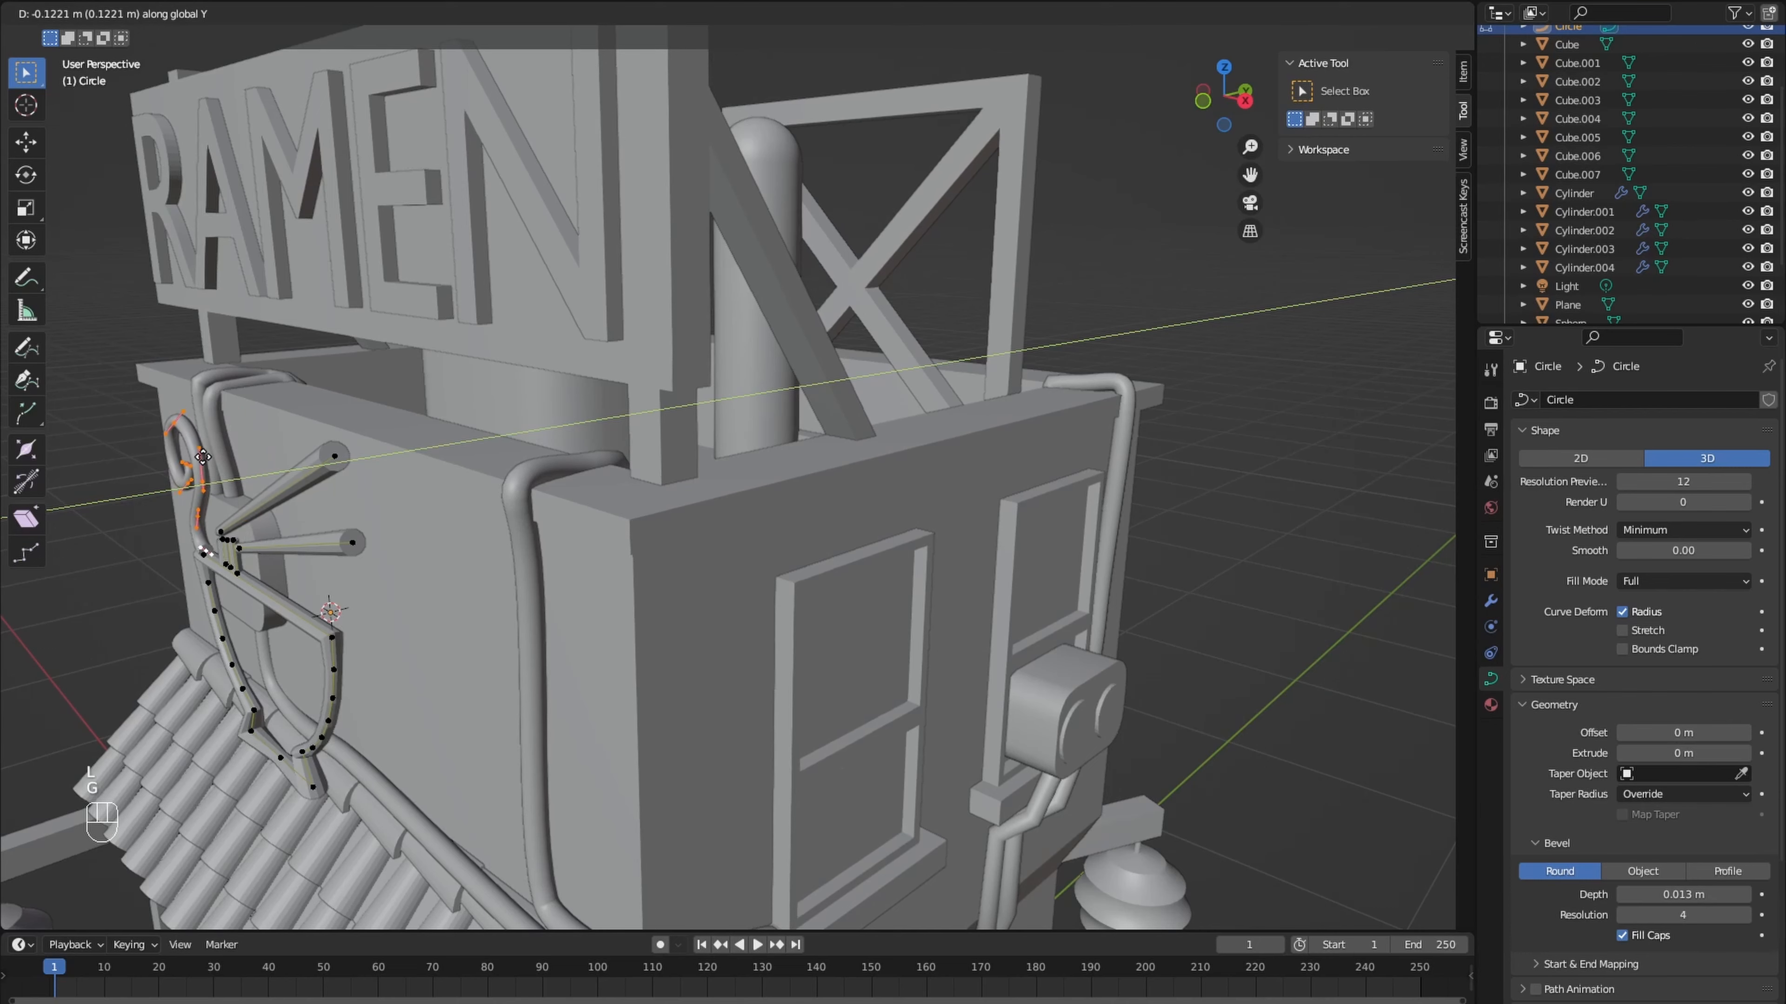
{"action": "left_click", "coordinate": [204, 455]}
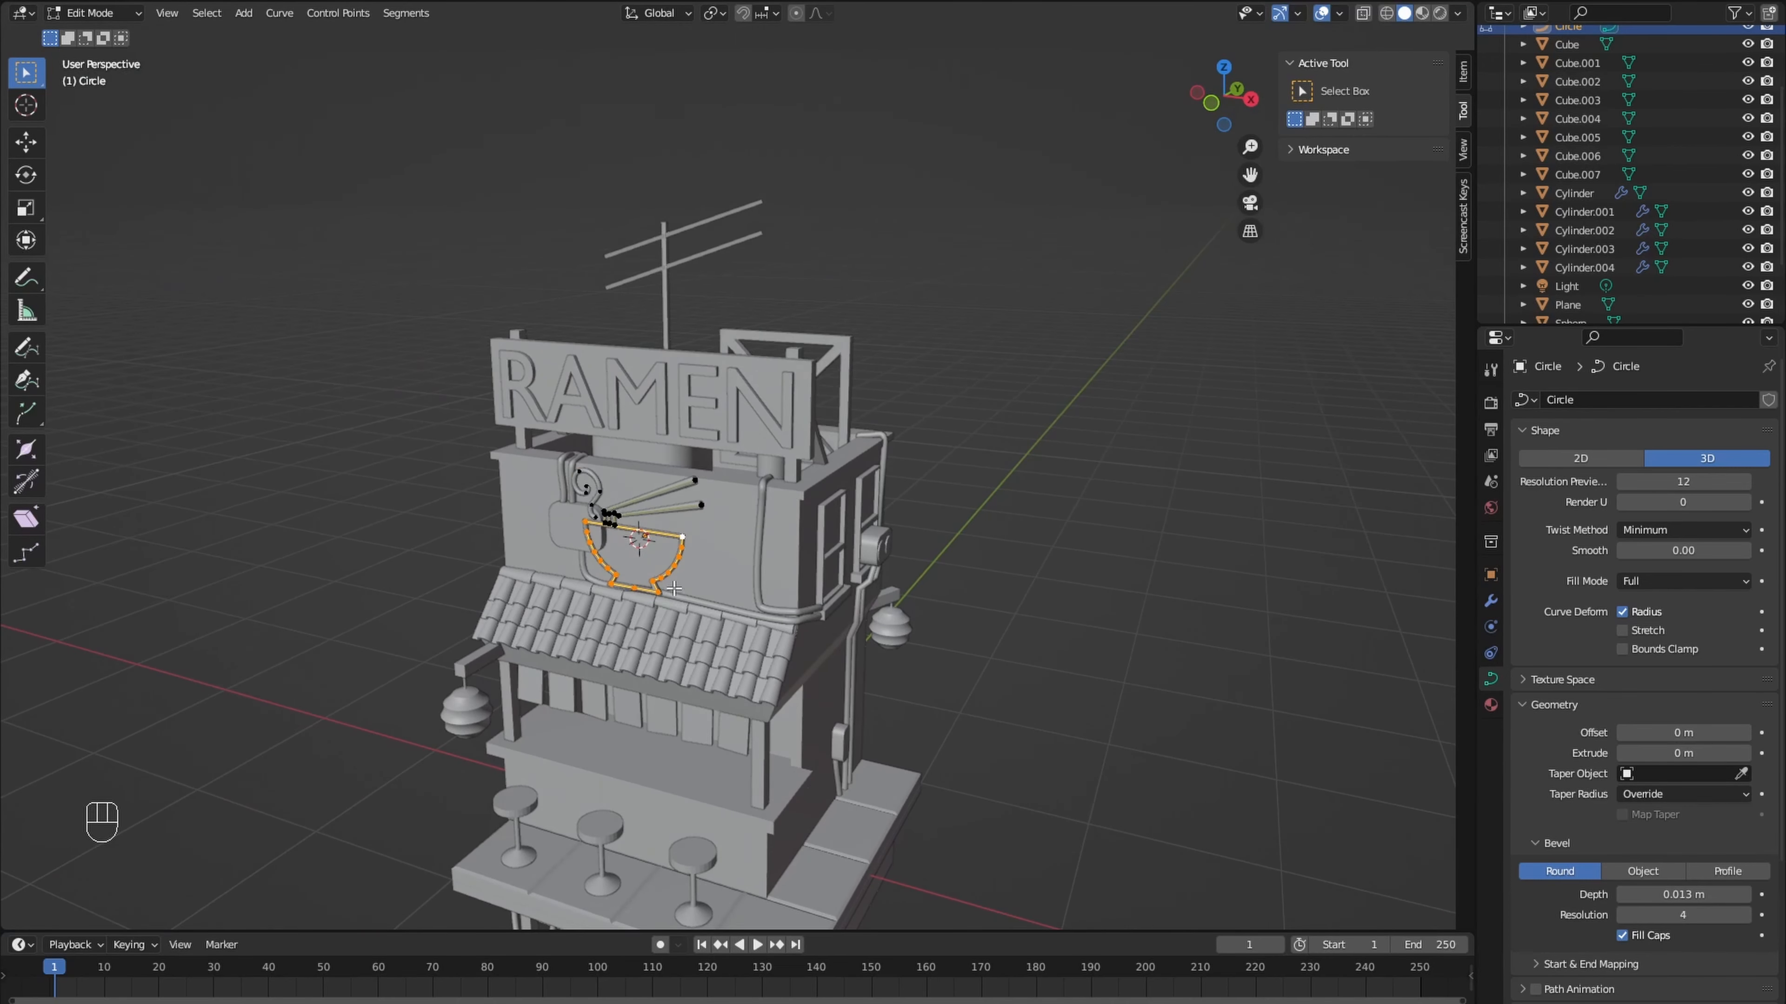
{"action": "key", "text": "Tab"}
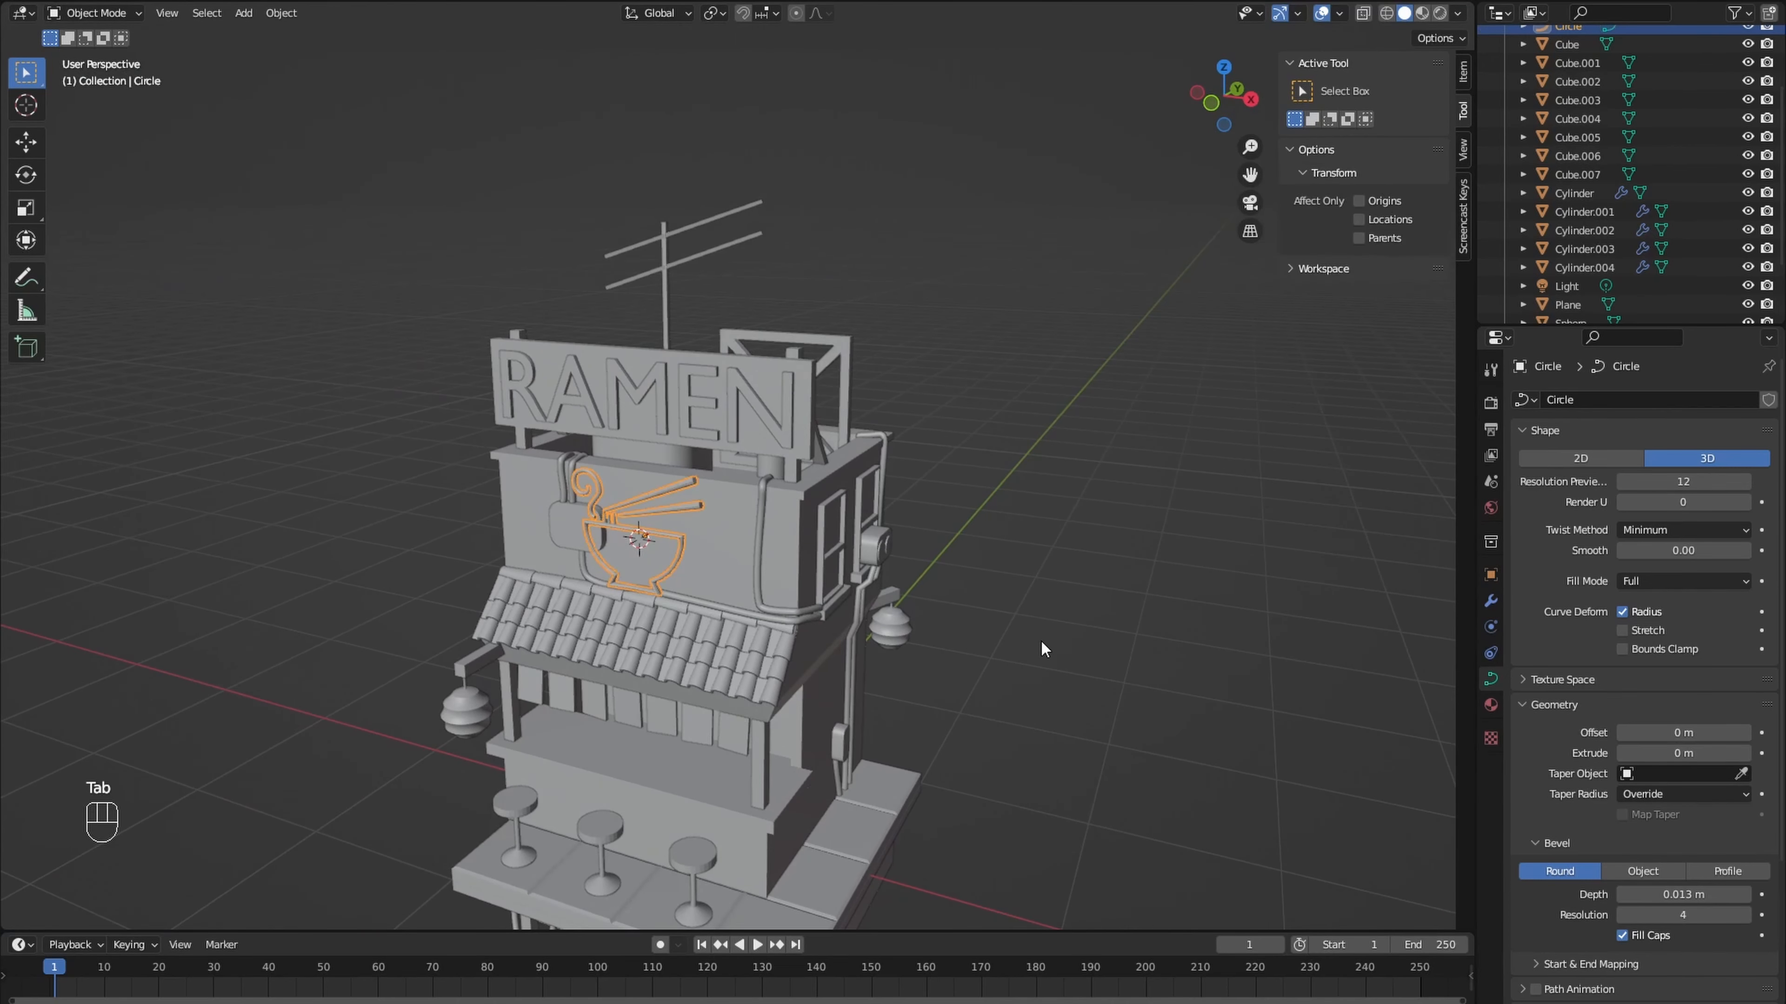
{"action": "scroll", "coordinate": [984, 629], "scroll_direction": "down", "scroll_amount": 3}
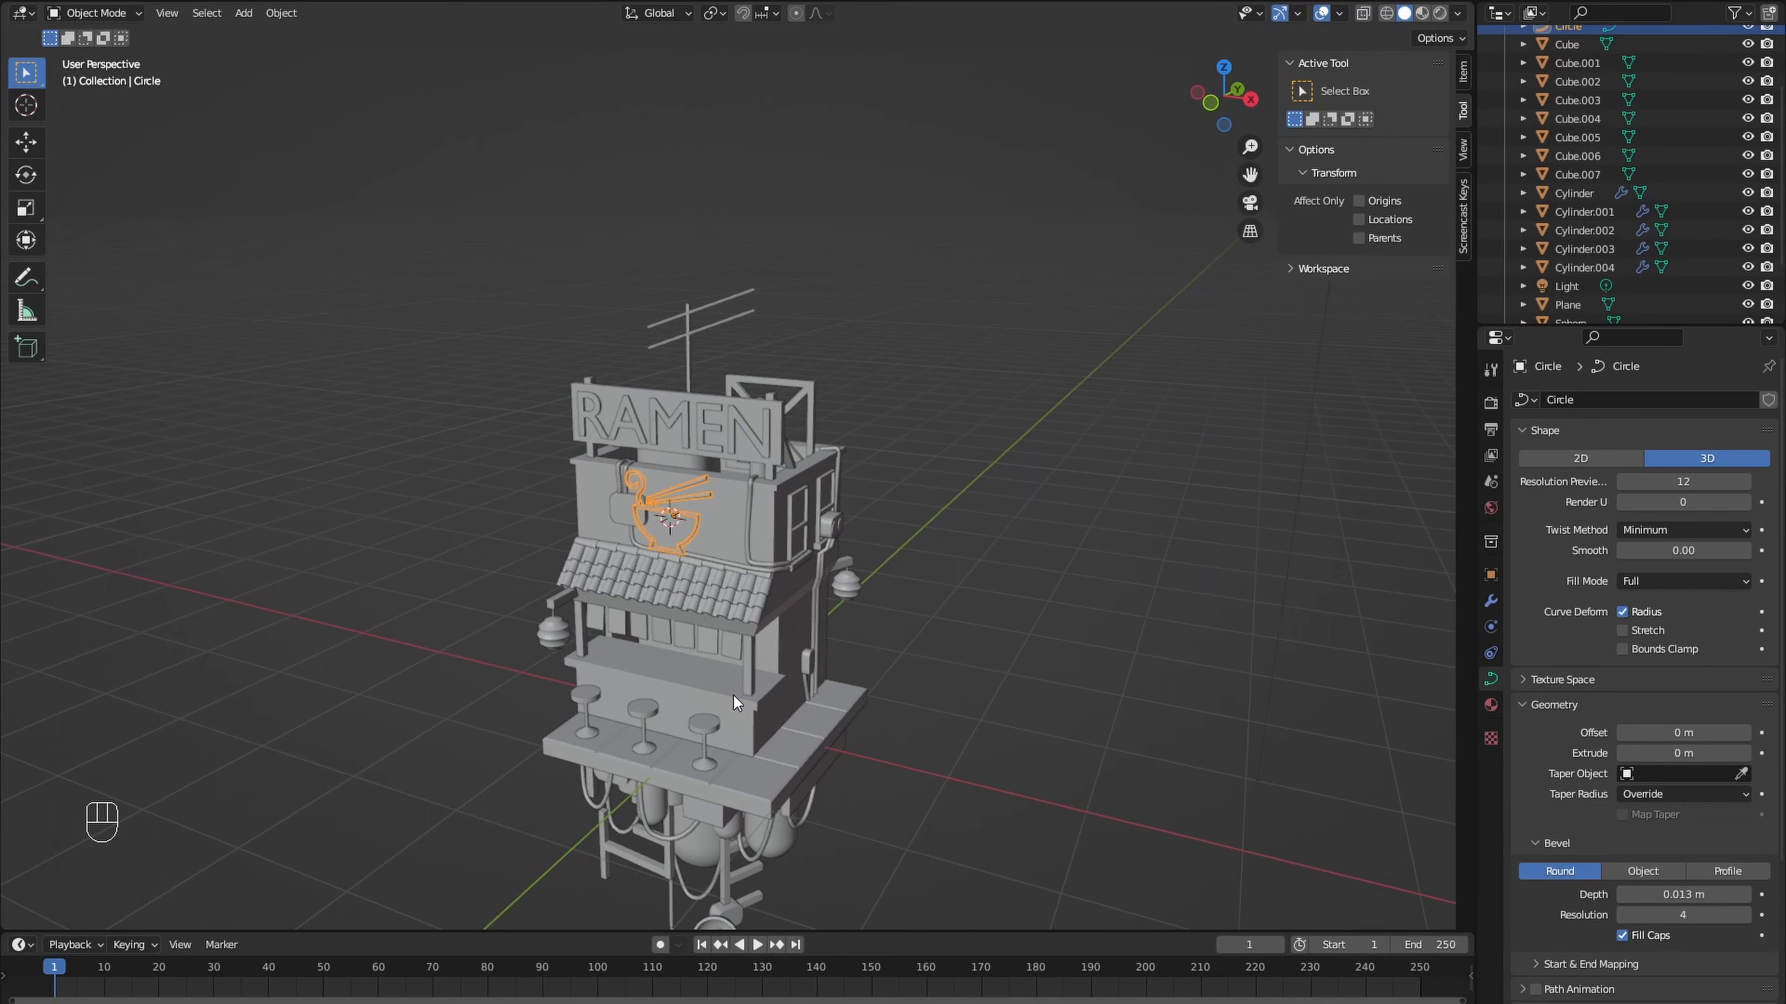
- Place the 3D cursor on the stall's counter and add a UV sphere there, opened for mesh editing
{"action": "scroll", "coordinate": [734, 694], "scroll_direction": "up", "scroll_amount": 8}
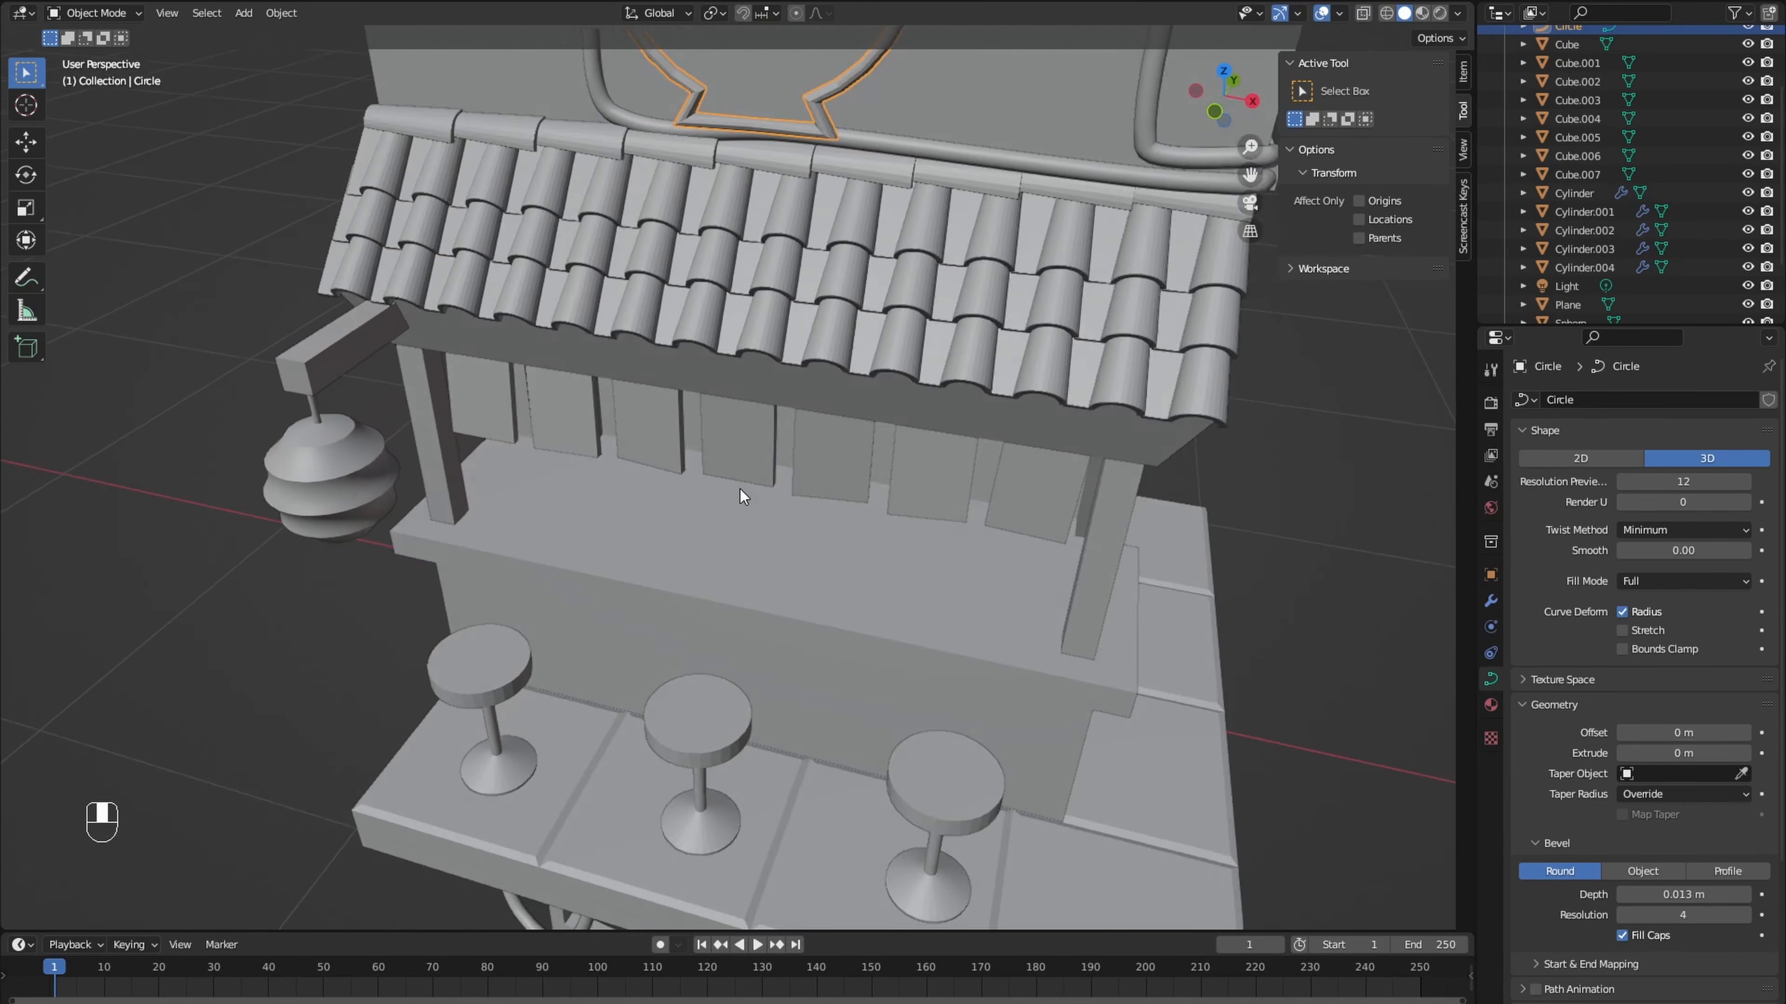
{"action": "right_click", "coordinate": [618, 517], "text": "shift"}
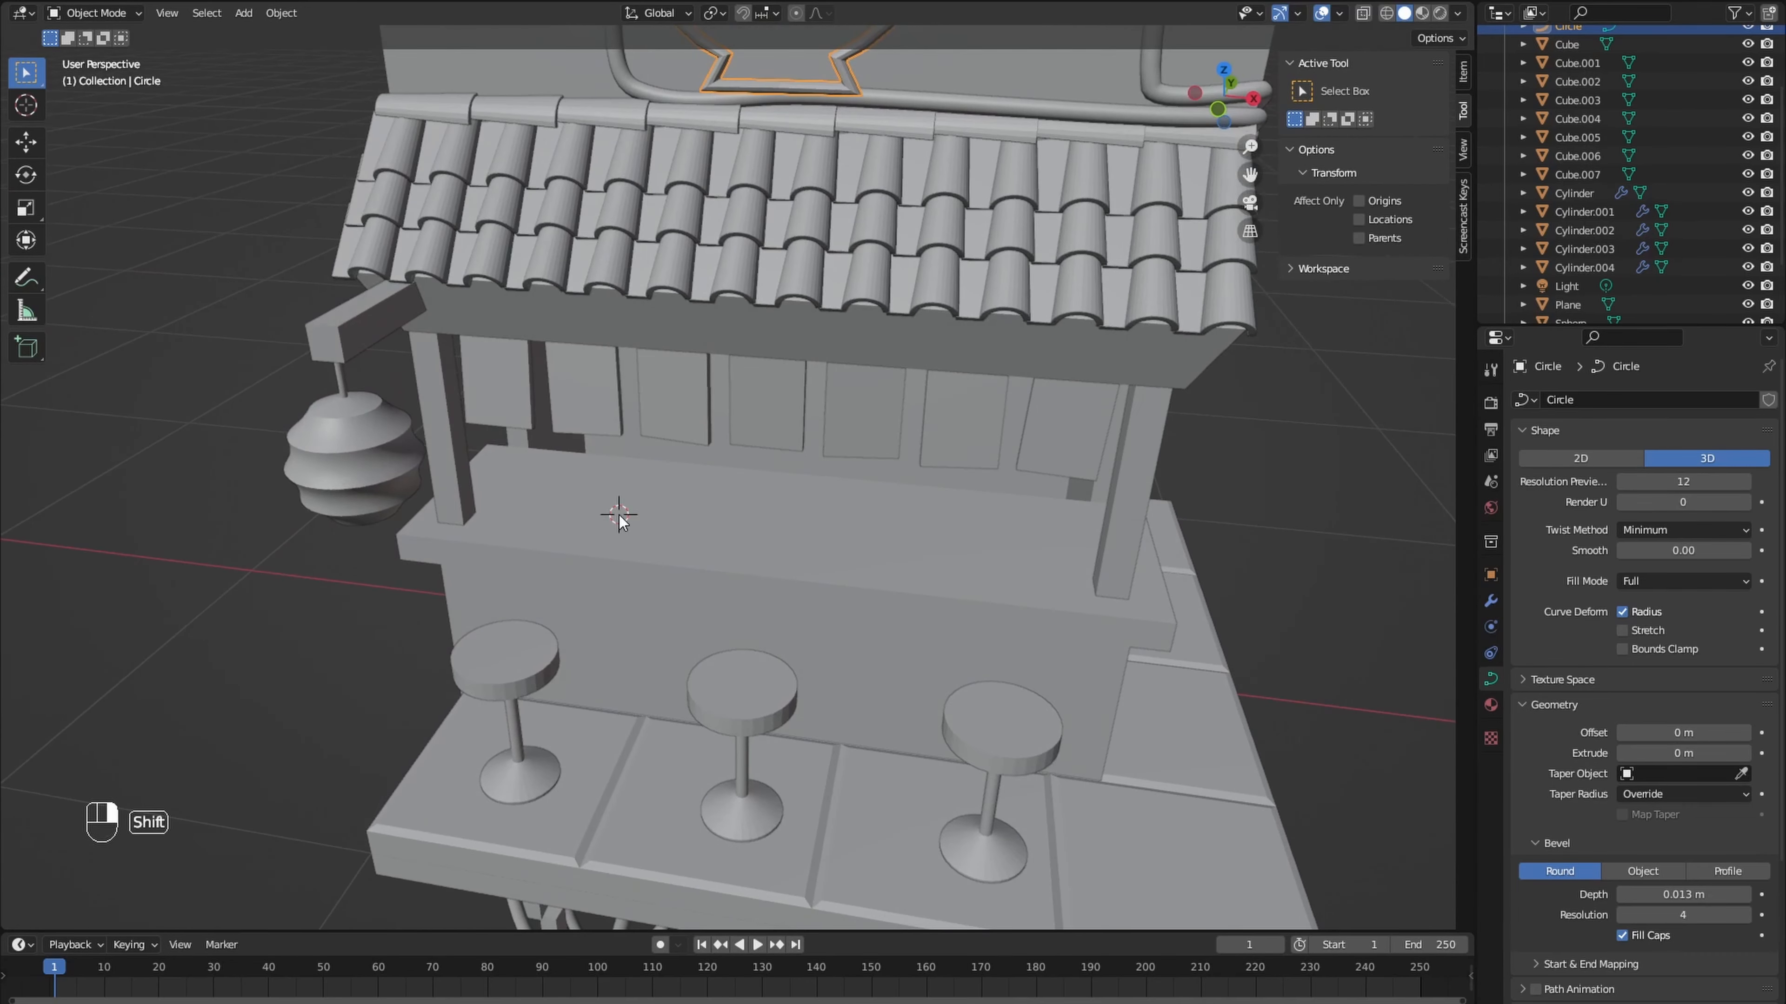
{"action": "key", "text": "shift+a"}
{"action": "mouse_move", "coordinate": [680, 520]}
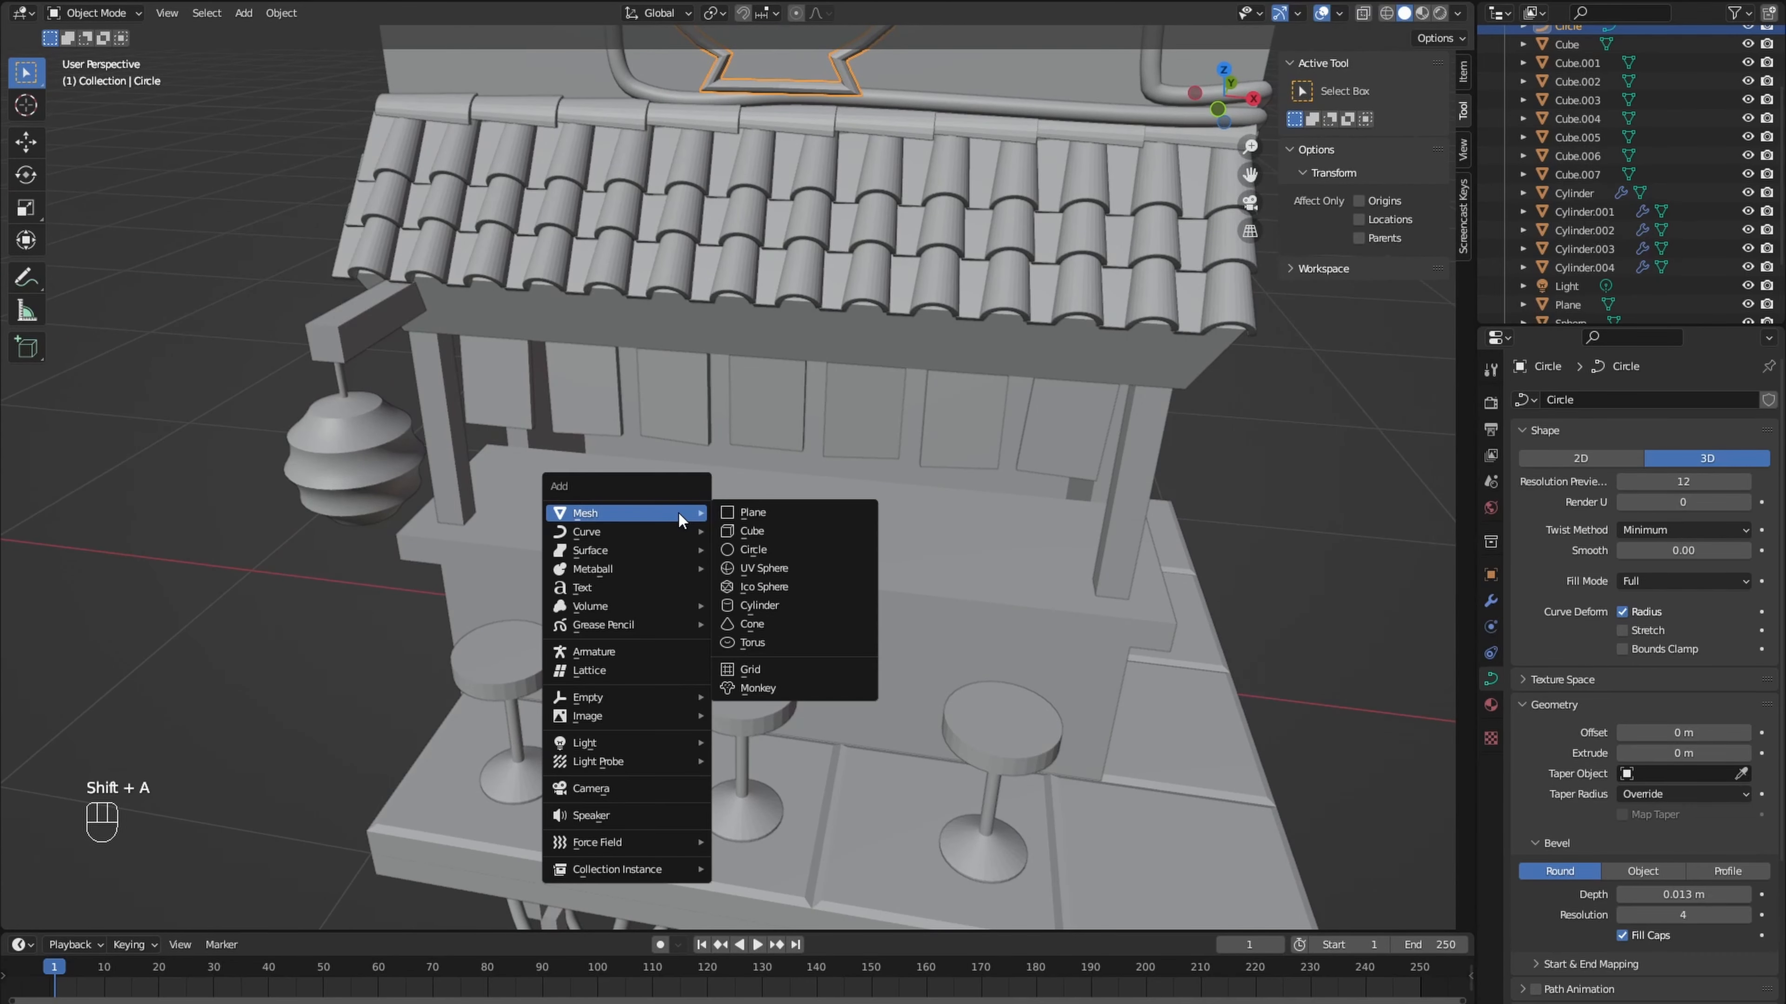
{"action": "left_click", "coordinate": [761, 568]}
{"action": "key", "text": "Tab"}
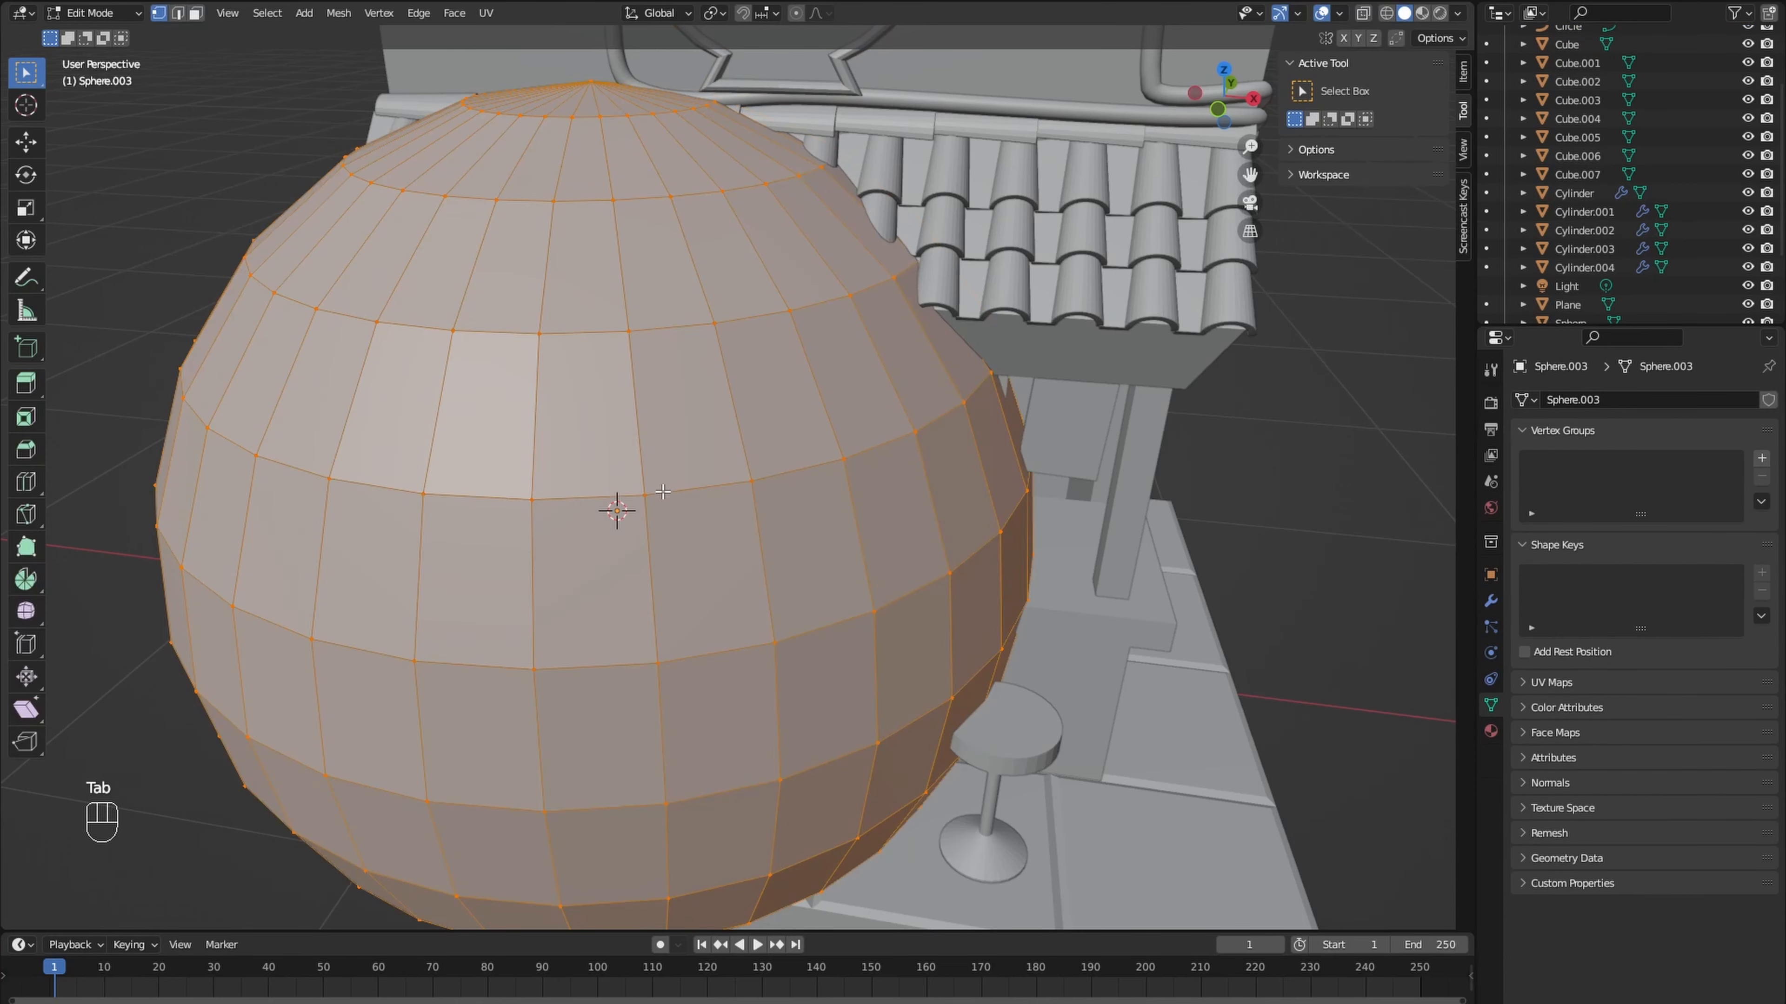
- Delete the upper half of the sphere in the front wireframe view, leaving an open bowl shape
{"action": "key", "text": "KP_1"}
{"action": "scroll", "coordinate": [968, 555], "scroll_direction": "down", "scroll_amount": 2}
{"action": "key", "text": "shift+z"}
{"action": "left_click_drag", "start_coordinate": [311, 119], "coordinate": [1001, 435]}
{"action": "key", "text": "x"}
{"action": "left_click", "coordinate": [1001, 435]}
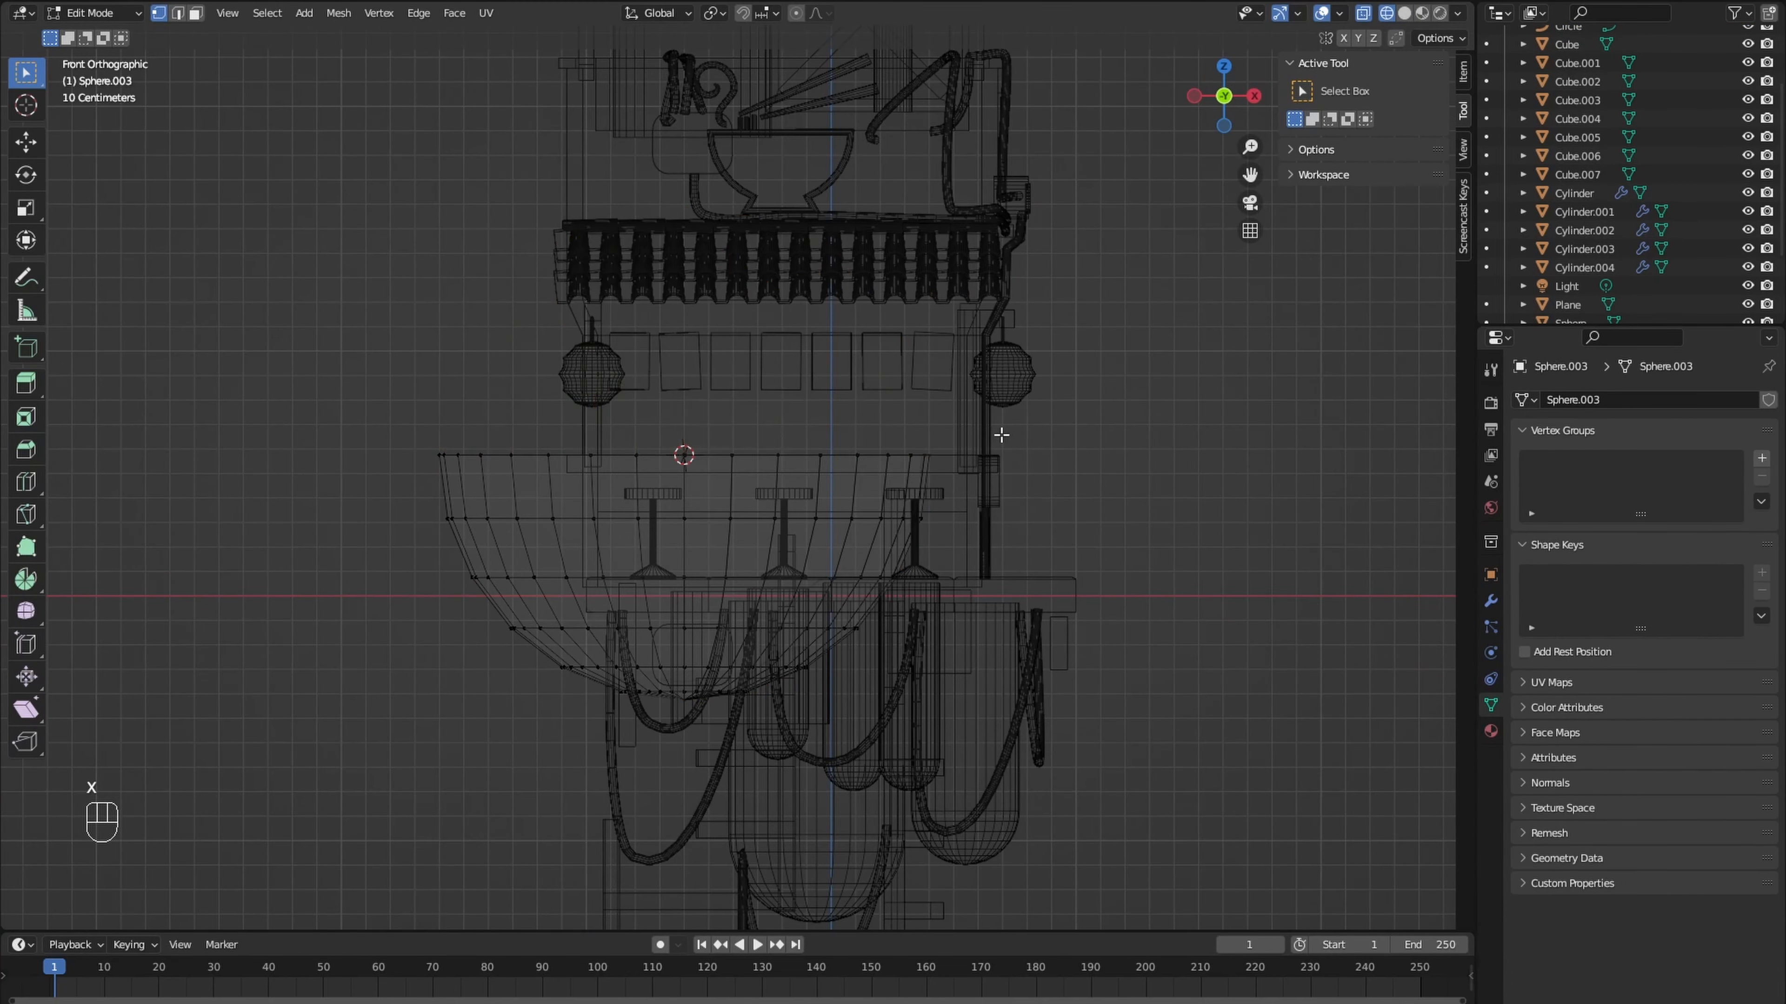
- Scale the whole half-sphere down and raise it about 0.63 m along Z above the counter
{"action": "key", "text": "Tab"}
{"action": "mouse_move", "coordinate": [1002, 435]}
{"action": "middle_mouse_down"}
{"action": "mouse_move", "coordinate": [984, 505]}
{"action": "mouse_move", "coordinate": [991, 432]}
{"action": "middle_mouse_up"}
{"action": "key", "text": "shift+z"}
{"action": "key", "text": "Tab"}
{"action": "key", "text": "a"}
{"action": "key", "text": "s"}
{"action": "left_click", "coordinate": [738, 554]}
{"action": "key", "text": "g"}
{"action": "key", "text": "z"}
{"action": "left_click", "coordinate": [722, 406]}
- Shrink the half-sphere further by a factor of about 0.29 to the size of a ramen bowl
{"action": "scroll", "coordinate": [843, 443], "scroll_direction": "up", "scroll_amount": 4}
{"action": "key", "text": "s"}
{"action": "right_click", "coordinate": [770, 425]}
{"action": "key", "text": "s"}
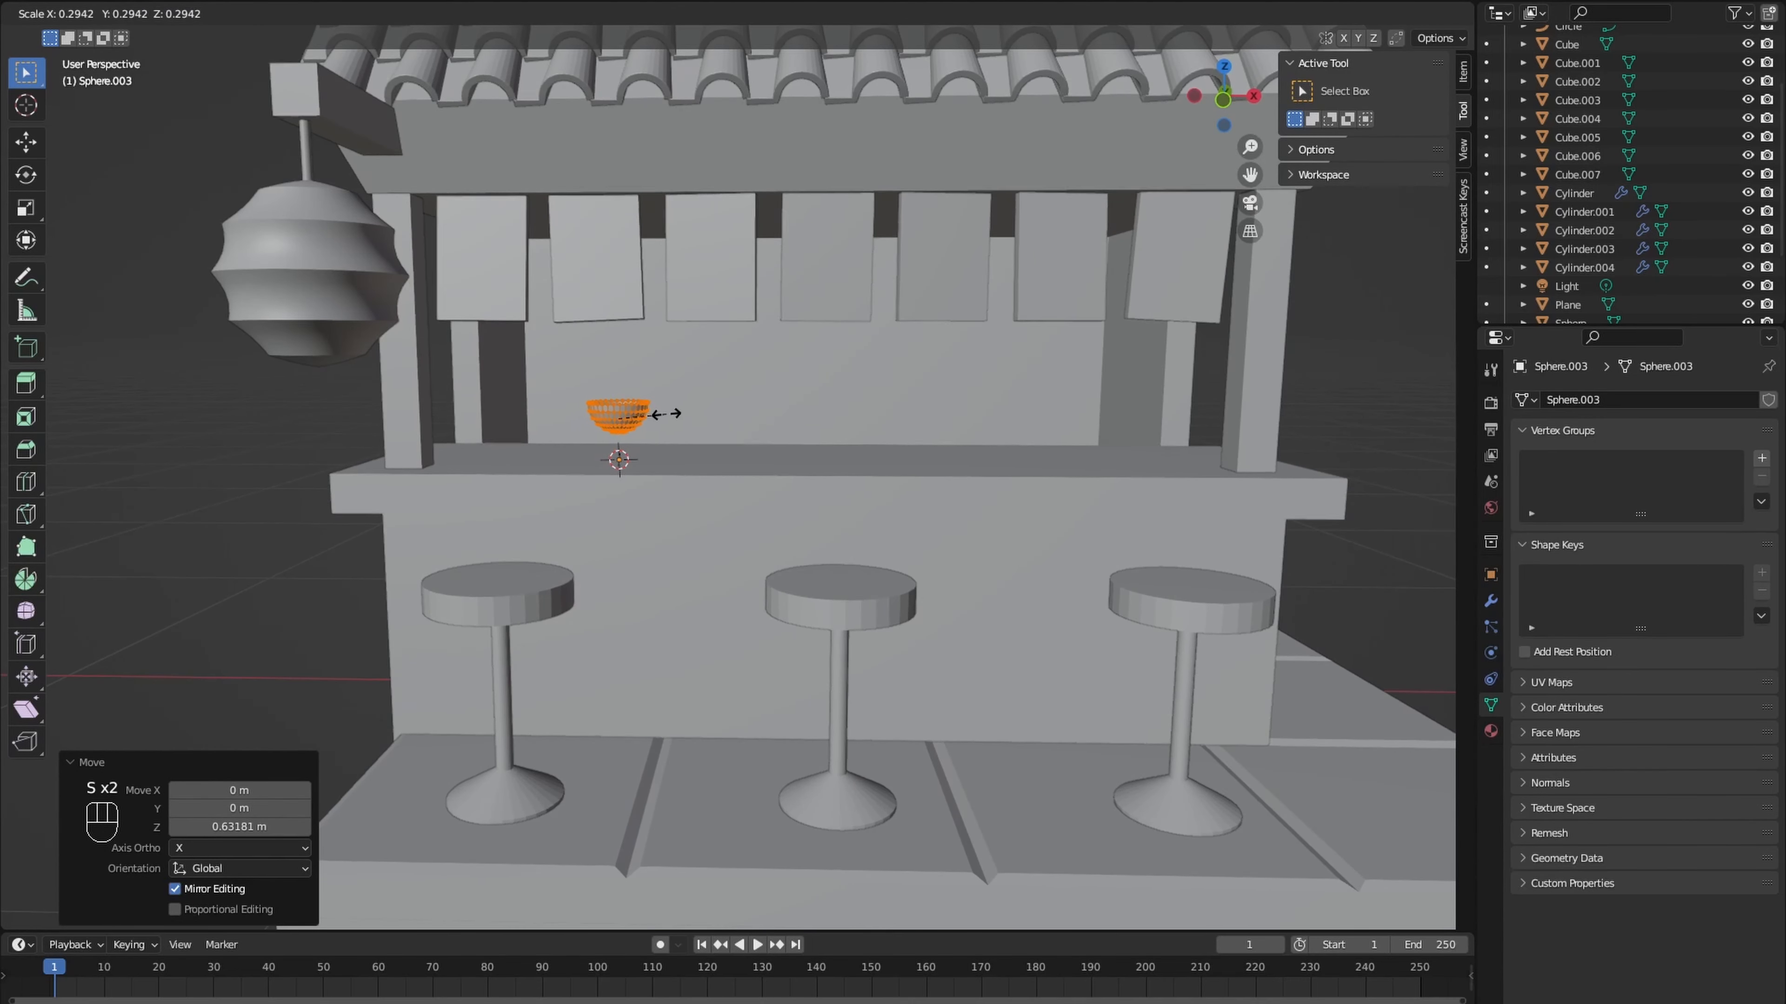
{"action": "left_click", "coordinate": [678, 426]}
- Lower the bowl along Z and fine-tune its height so that it rests on the counter
{"action": "key", "text": "g"}
{"action": "key", "text": "z"}
{"action": "left_click", "coordinate": [670, 454]}
{"action": "key", "text": "g"}
{"action": "key", "text": "z"}
{"action": "left_click", "coordinate": [670, 452]}
{"action": "scroll", "coordinate": [670, 454], "scroll_direction": "up", "scroll_amount": 6}
{"action": "middle_click_drag", "start_coordinate": [671, 457], "coordinate": [687, 512]}
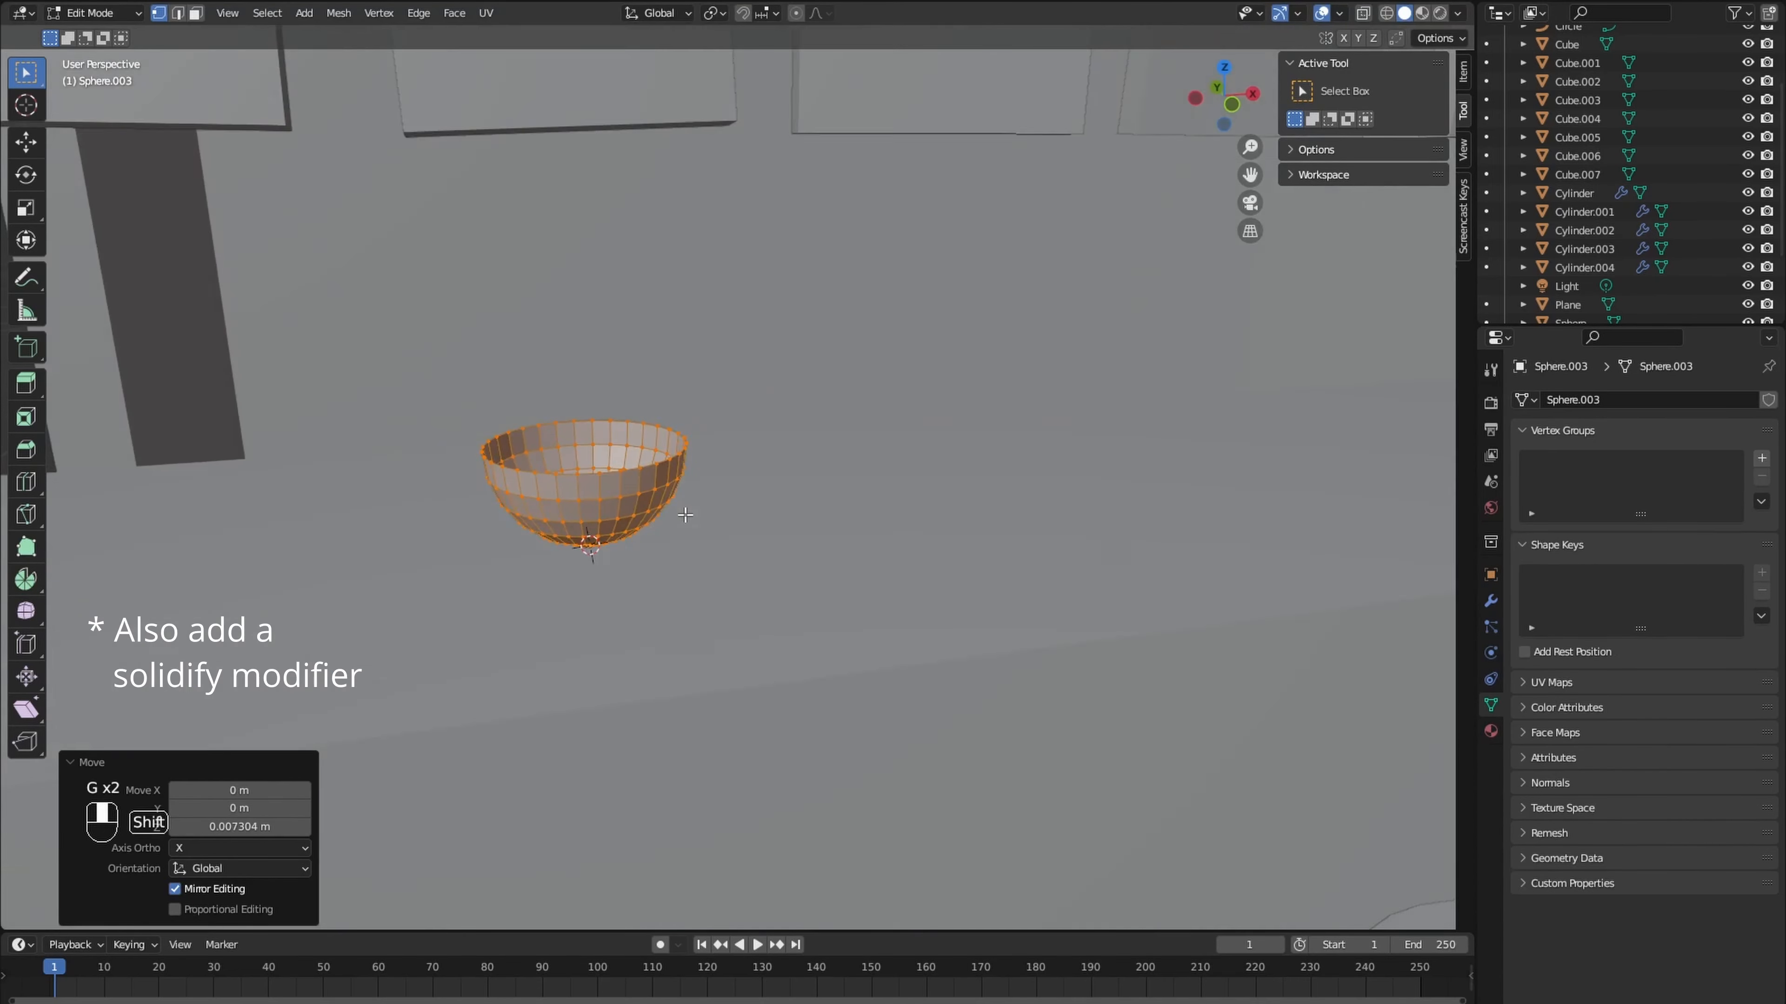
- Add a Solidify modifier with a thickness of 0.003 m to the bowl and leave mesh editing
{"action": "left_click", "coordinate": [1492, 601]}
{"action": "left_click", "coordinate": [1617, 400]}
{"action": "left_click", "coordinate": [1427, 720]}
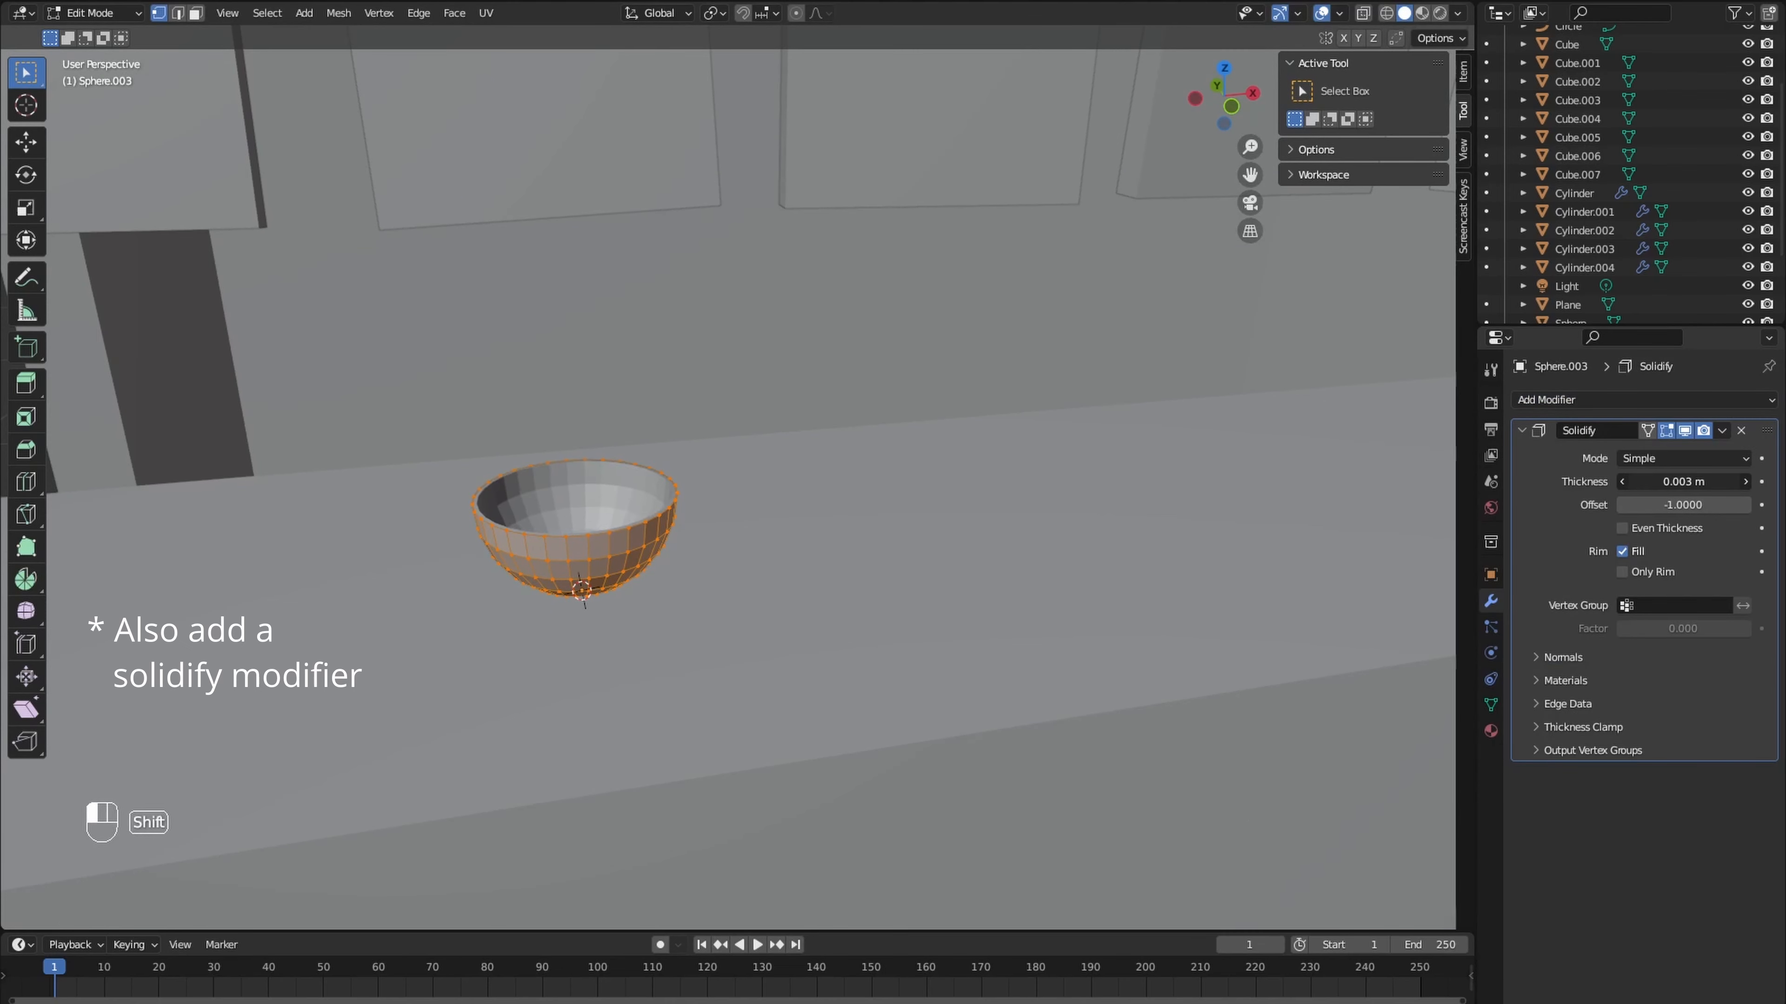
{"action": "key", "text": "Tab"}
- Add a Bezier curve object at the bowl and delete all of its initial points
{"action": "mouse_move", "coordinate": [659, 531]}
{"action": "middle_mouse_down"}
{"action": "mouse_move", "coordinate": [564, 620]}
{"action": "mouse_move", "coordinate": [619, 630]}
{"action": "middle_mouse_up"}
{"action": "key", "text": "shift+a"}
{"action": "left_click", "coordinate": [620, 641]}
{"action": "scroll", "coordinate": [620, 640], "scroll_direction": "down", "scroll_amount": 4}
{"action": "key", "text": "Tab"}
{"action": "key", "text": "a"}
{"action": "key", "text": "x"}
{"action": "left_click", "coordinate": [615, 619]}
{"action": "scroll", "coordinate": [615, 619], "scroll_direction": "up", "scroll_amount": 5}
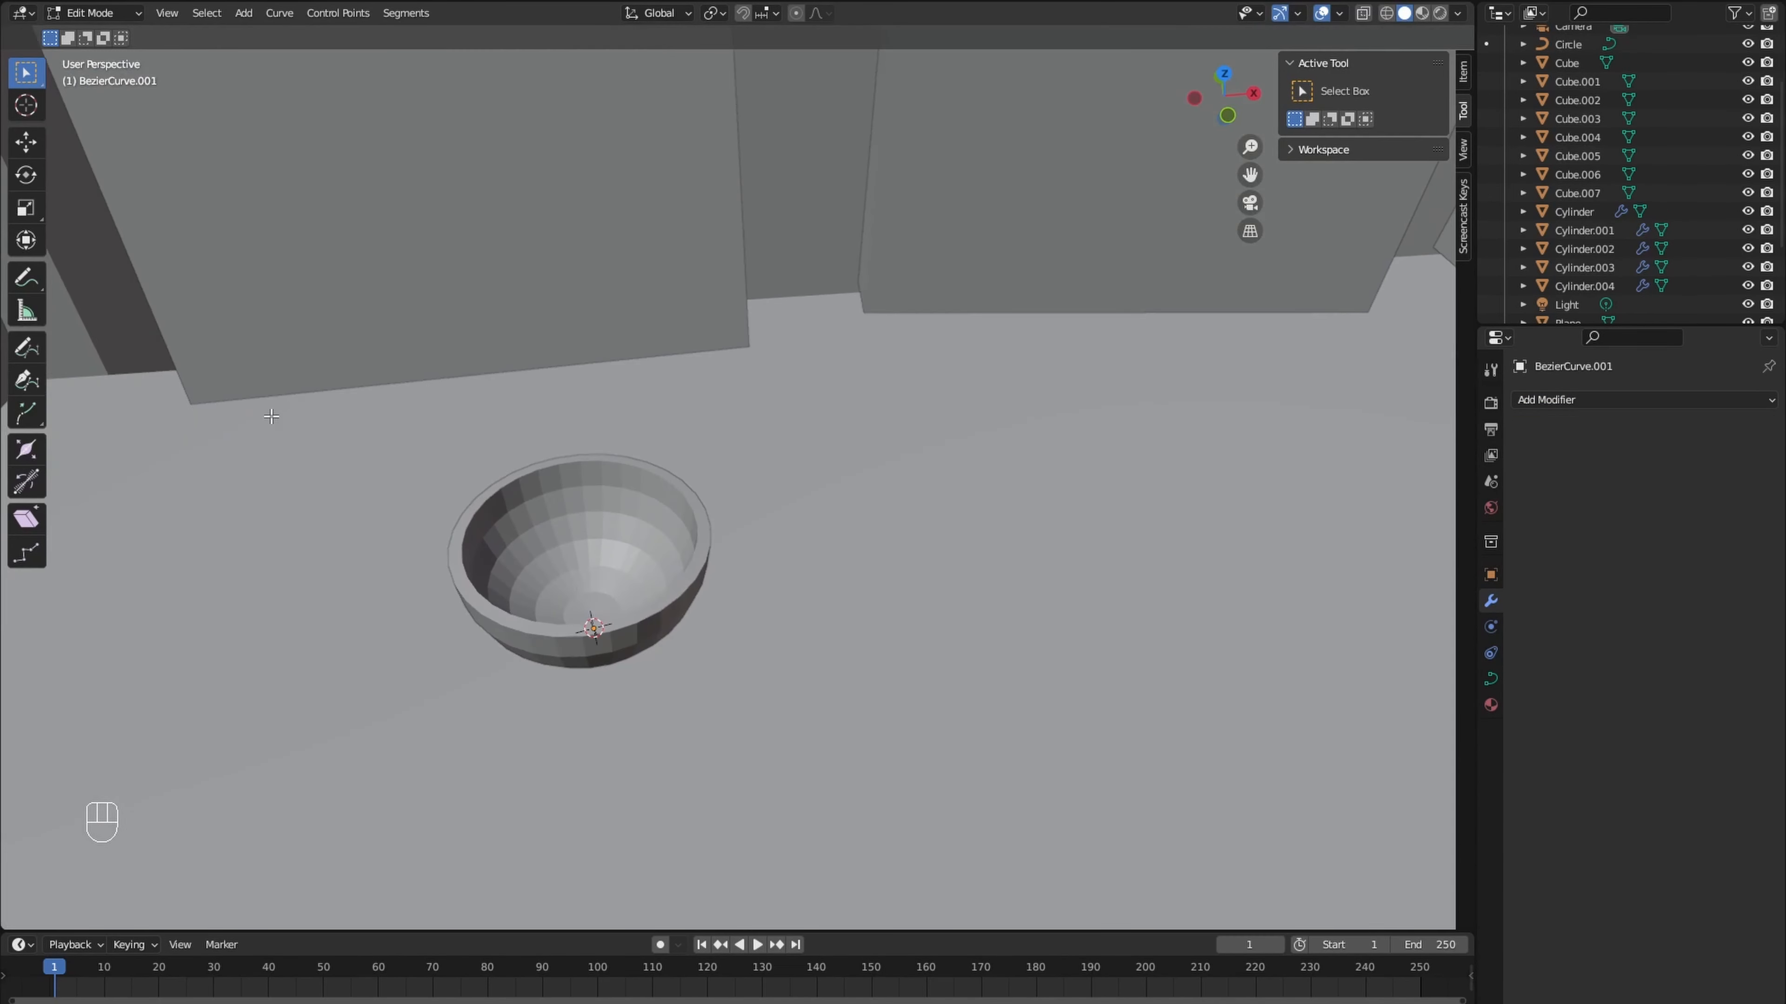
- Draw several freehand Bezier noodle strands across the inside of the bowl with the Draw tool, using Surface depth
{"action": "left_click", "coordinate": [27, 350]}
{"action": "left_click", "coordinate": [1419, 320]}
{"action": "middle_click_drag", "start_coordinate": [940, 399], "coordinate": [846, 494]}
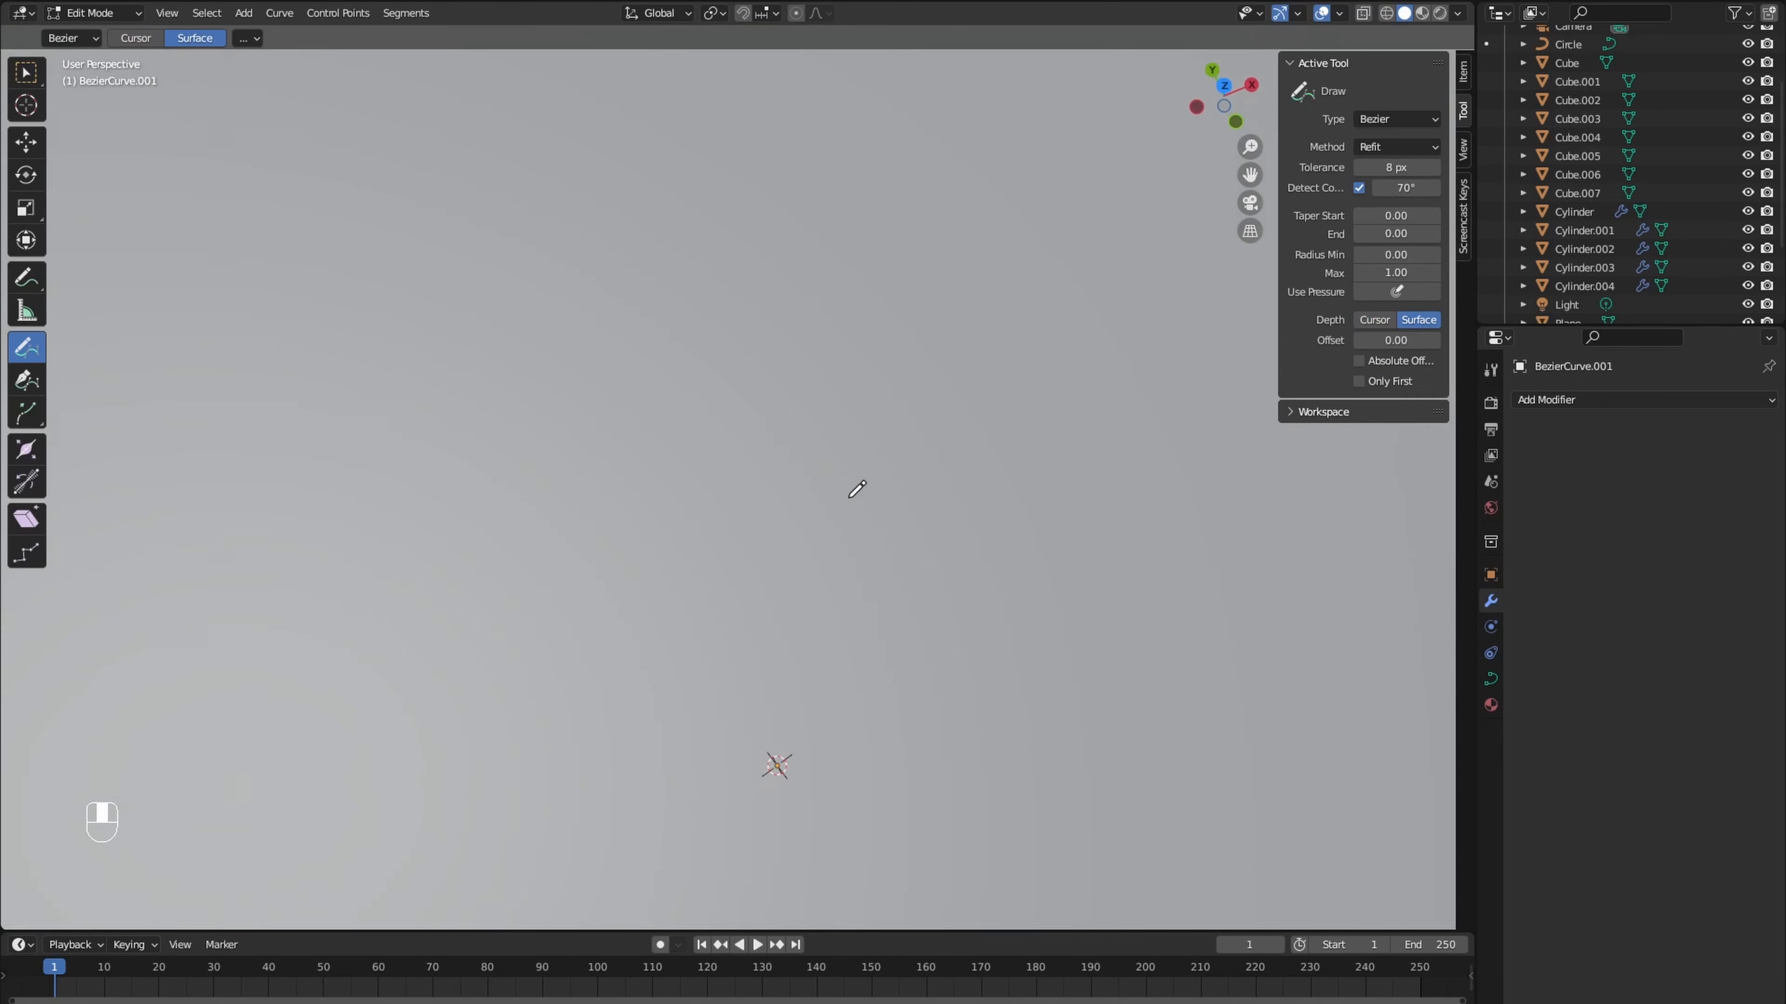
{"action": "scroll", "coordinate": [846, 494], "scroll_direction": "up", "scroll_amount": 3}
{"action": "middle_click_drag", "start_coordinate": [816, 854], "coordinate": [746, 622], "text": "shift"}
{"action": "left_click_drag", "start_coordinate": [698, 755], "coordinate": [719, 763]}
{"action": "scroll", "coordinate": [731, 711], "scroll_direction": "down", "scroll_amount": 4}
{"action": "mouse_move", "coordinate": [738, 675]}
{"action": "middle_mouse_down"}
{"action": "mouse_move", "coordinate": [706, 398]}
{"action": "mouse_move", "coordinate": [653, 411]}
{"action": "middle_mouse_up"}
{"action": "scroll", "coordinate": [696, 436], "scroll_direction": "down", "scroll_amount": 1}
{"action": "middle_click_drag", "start_coordinate": [717, 450], "coordinate": [747, 603], "text": "shift"}
{"action": "scroll", "coordinate": [756, 594], "scroll_direction": "up", "scroll_amount": 2}
- Set the noodle curve's bevel depth to 0.004 m and draw more overlapping strands inside the bowl
{"action": "left_click", "coordinate": [1490, 679]}
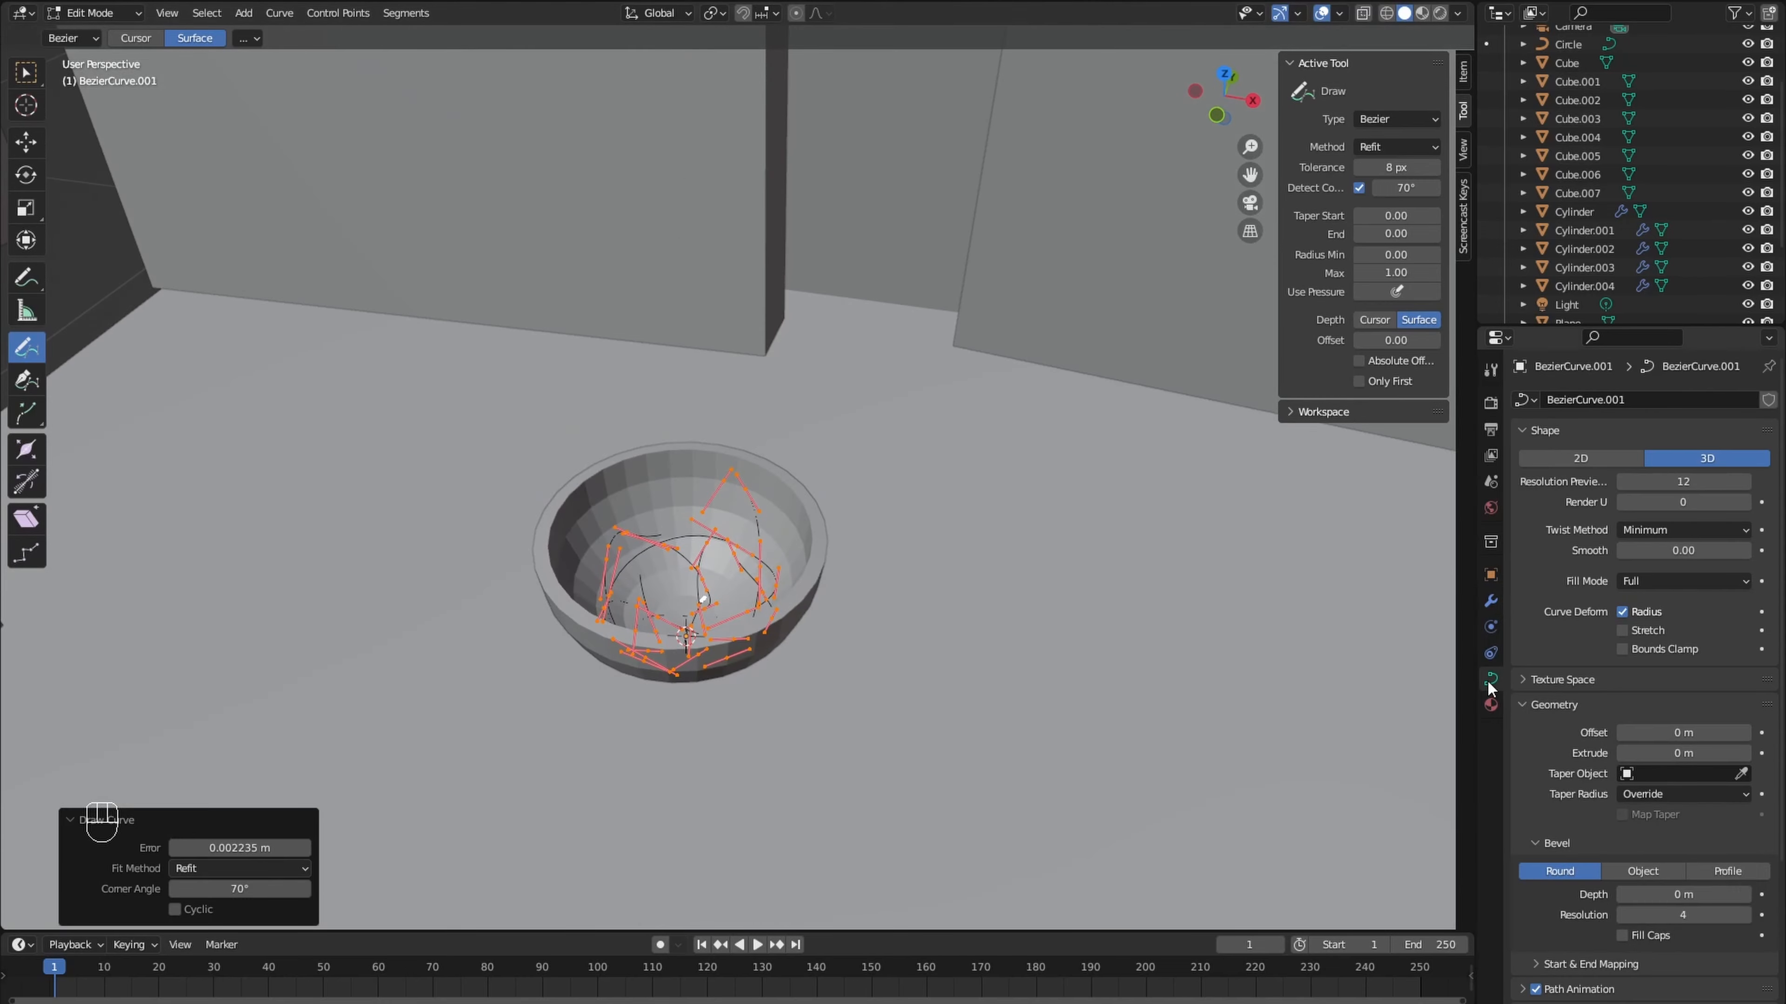
{"action": "left_click_drag", "start_coordinate": [1683, 895], "coordinate": [1702, 894], "text": "shift"}
{"action": "middle_click_drag", "start_coordinate": [1153, 766], "coordinate": [1115, 704]}
{"action": "middle_click_drag", "start_coordinate": [991, 610], "coordinate": [977, 621]}
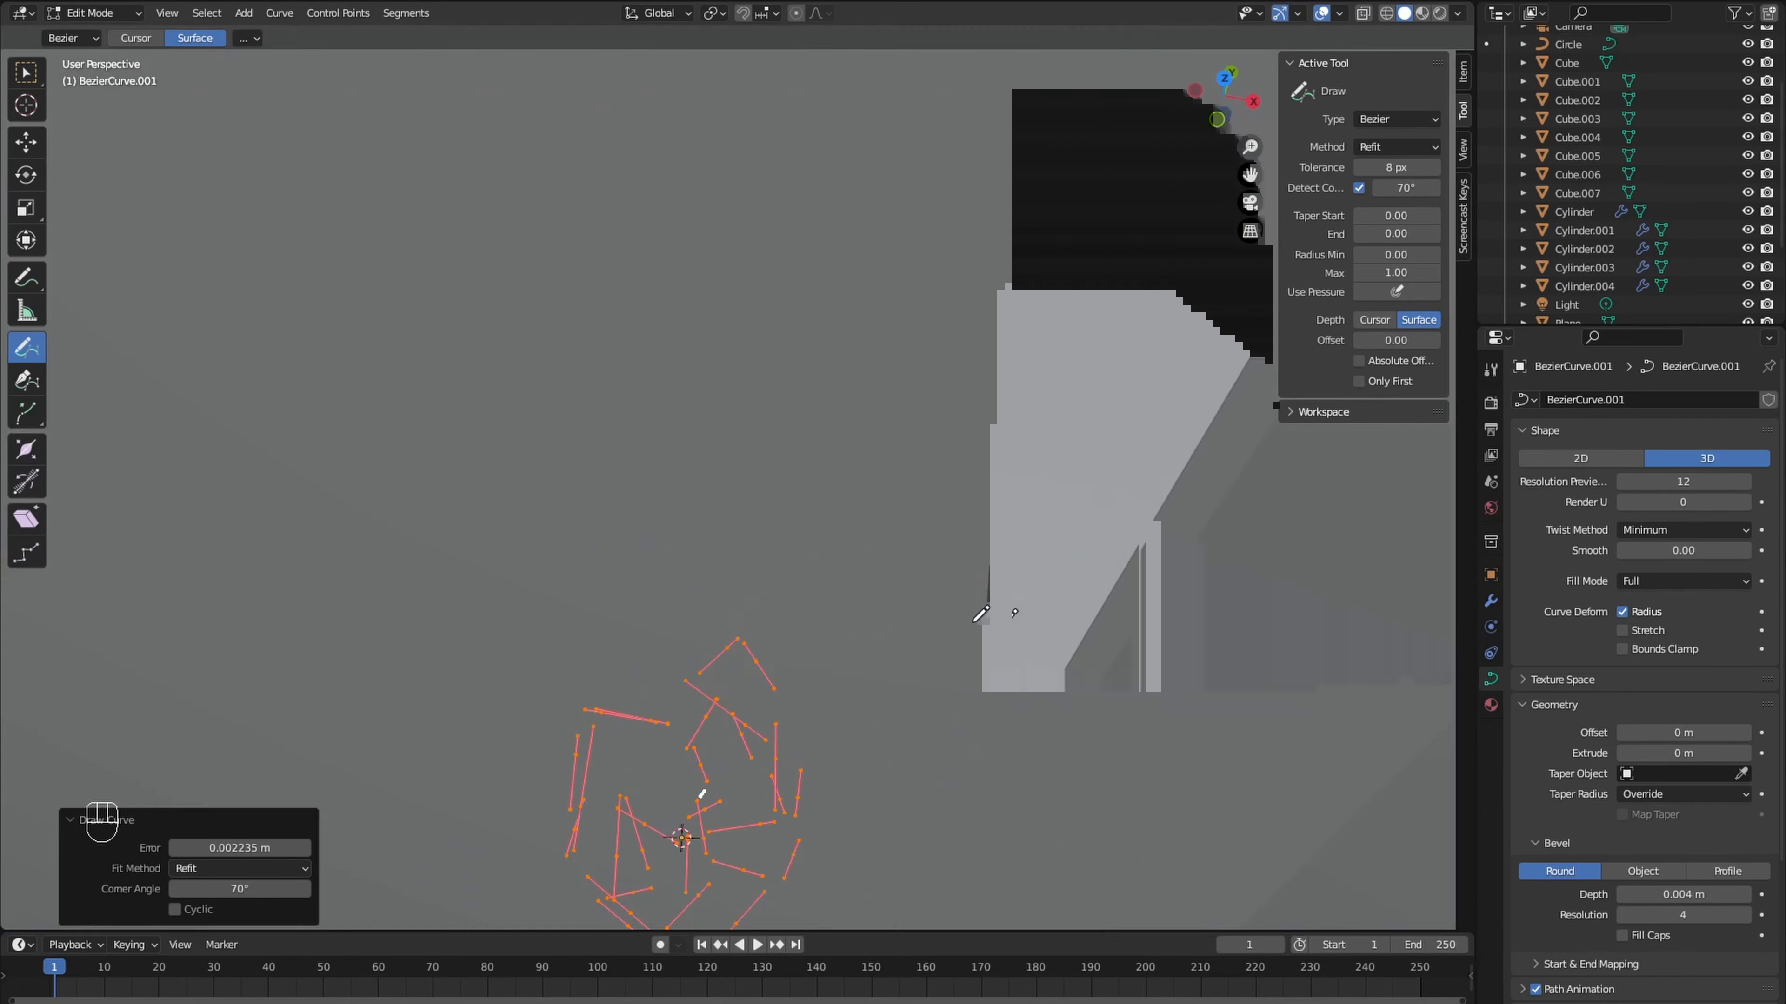
{"action": "middle_click_drag", "start_coordinate": [999, 351], "coordinate": [1031, 441]}
{"action": "middle_click_drag", "start_coordinate": [939, 758], "coordinate": [928, 428], "text": "shift"}
{"action": "mouse_move", "coordinate": [806, 491]}
{"action": "left_mouse_down"}
{"action": "mouse_move", "coordinate": [758, 390]}
{"action": "mouse_move", "coordinate": [742, 632]}
{"action": "mouse_move", "coordinate": [693, 644]}
{"action": "left_mouse_up"}
{"action": "mouse_move", "coordinate": [754, 591]}
{"action": "middle_mouse_down"}
{"action": "mouse_move", "coordinate": [721, 542]}
{"action": "mouse_move", "coordinate": [750, 327]}
{"action": "middle_mouse_up"}
{"action": "scroll", "coordinate": [722, 542], "scroll_direction": "down", "scroll_amount": 4}
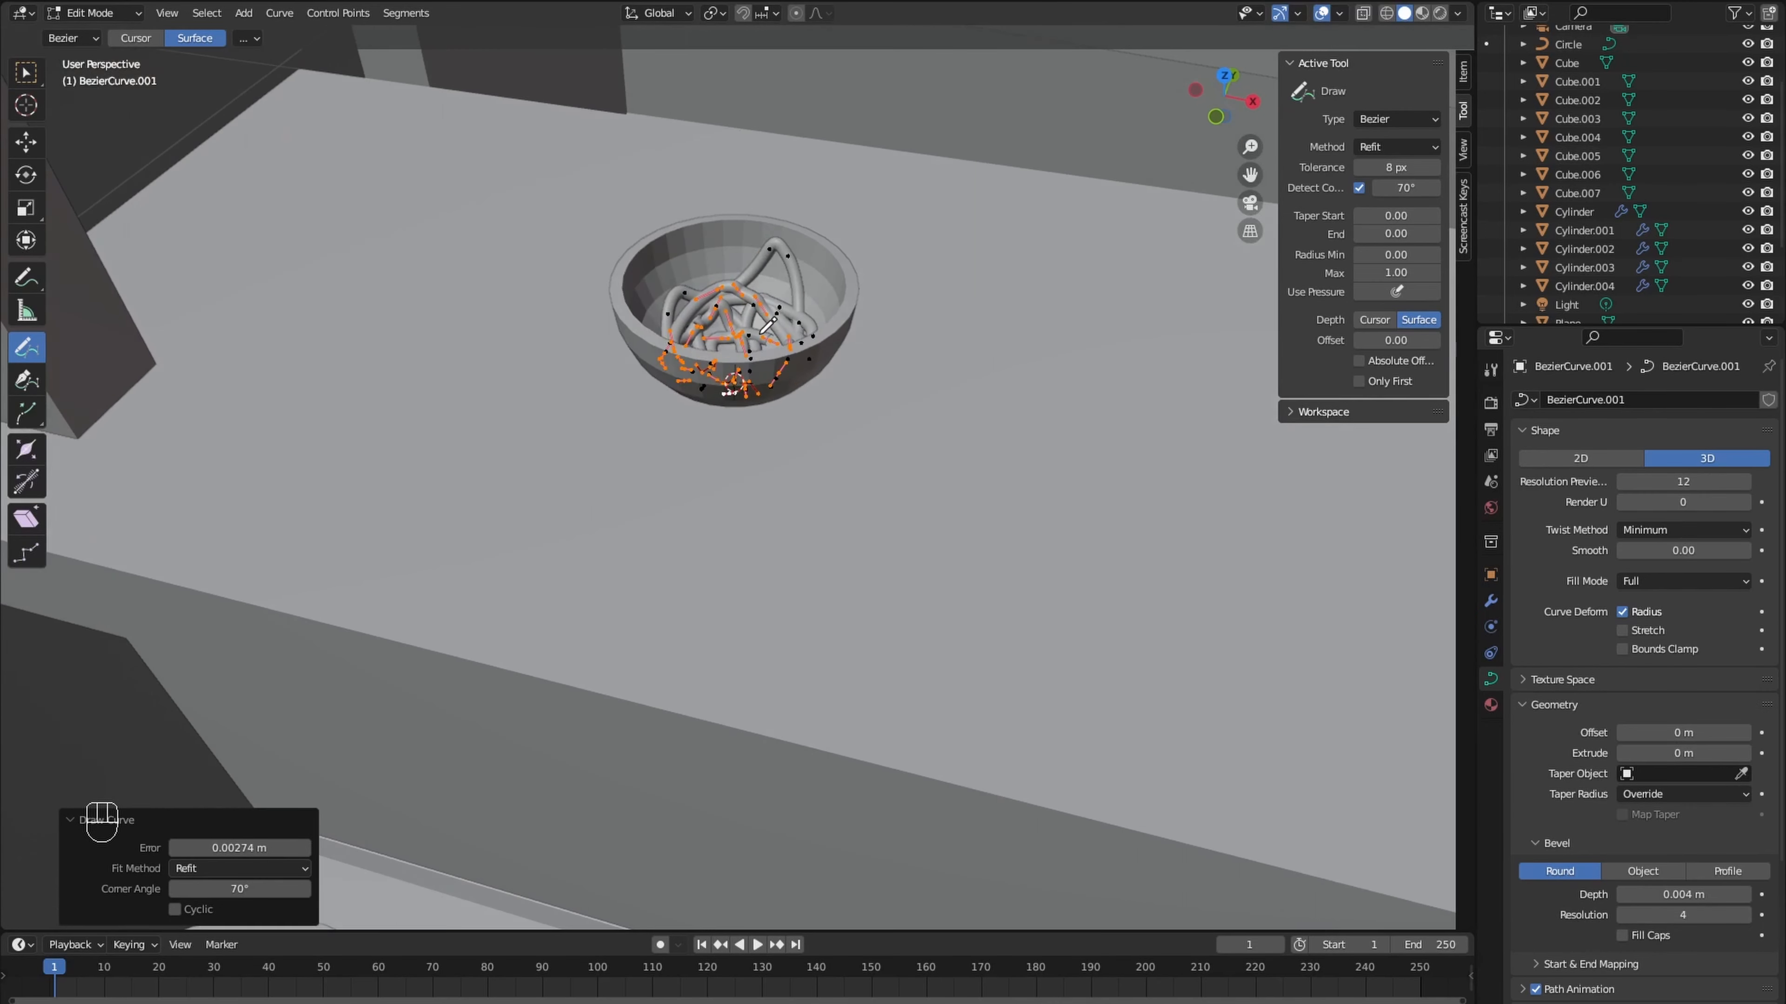
- Rotate the noodles 180° about the global Y axis and fit them back into the bowl along Z
{"action": "key", "text": "Tab"}
{"action": "key", "text": "r"}
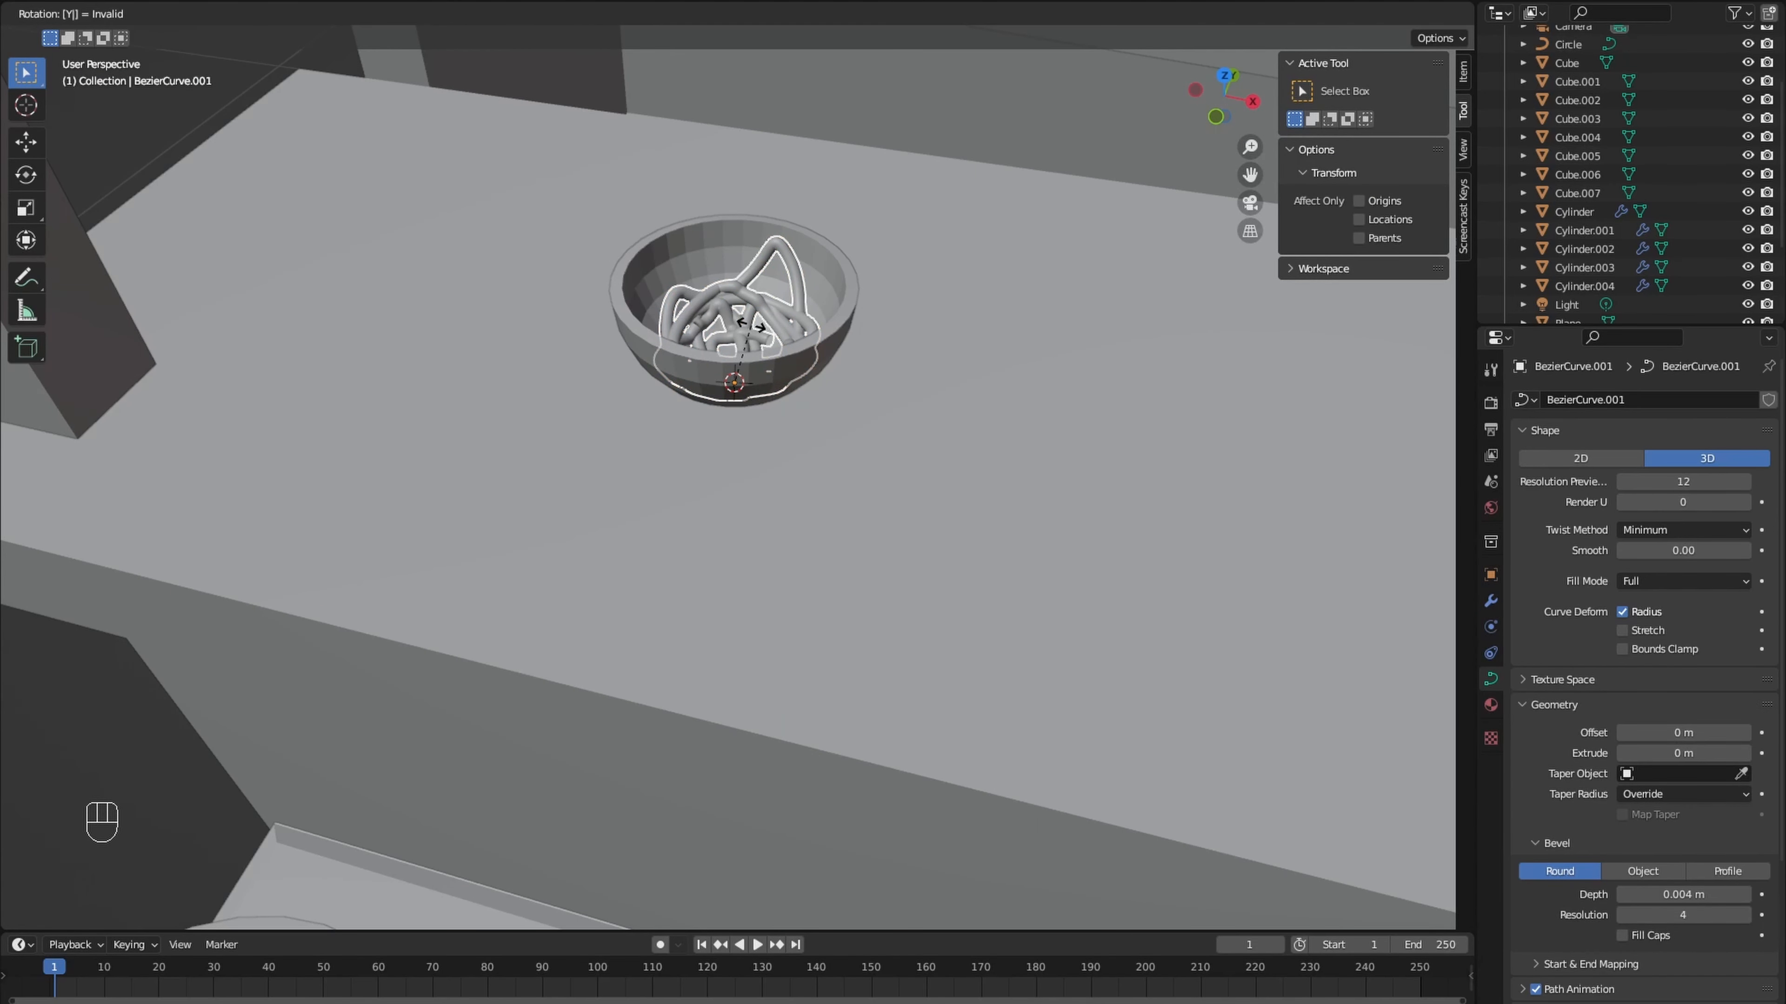
{"action": "type", "text": "180"}
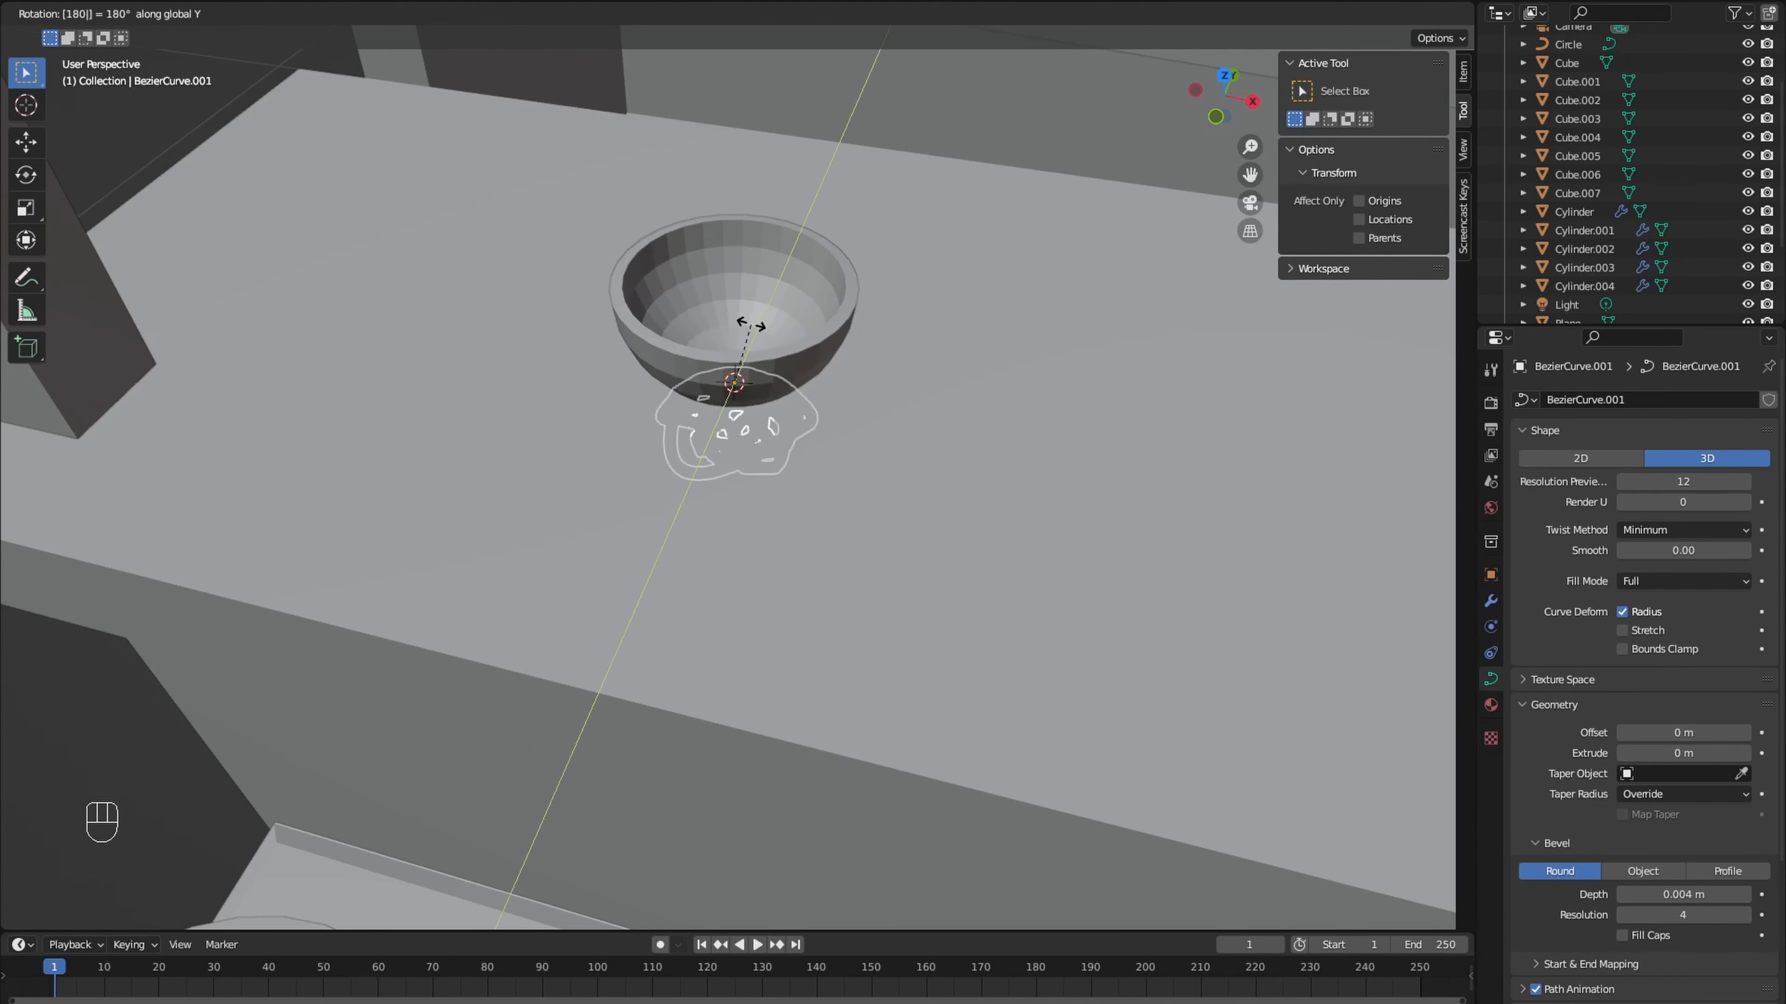
{"action": "key", "text": "Return"}
{"action": "key", "text": "g"}
{"action": "key", "text": "z"}
{"action": "left_click", "coordinate": [769, 273]}
{"action": "key", "text": "s"}
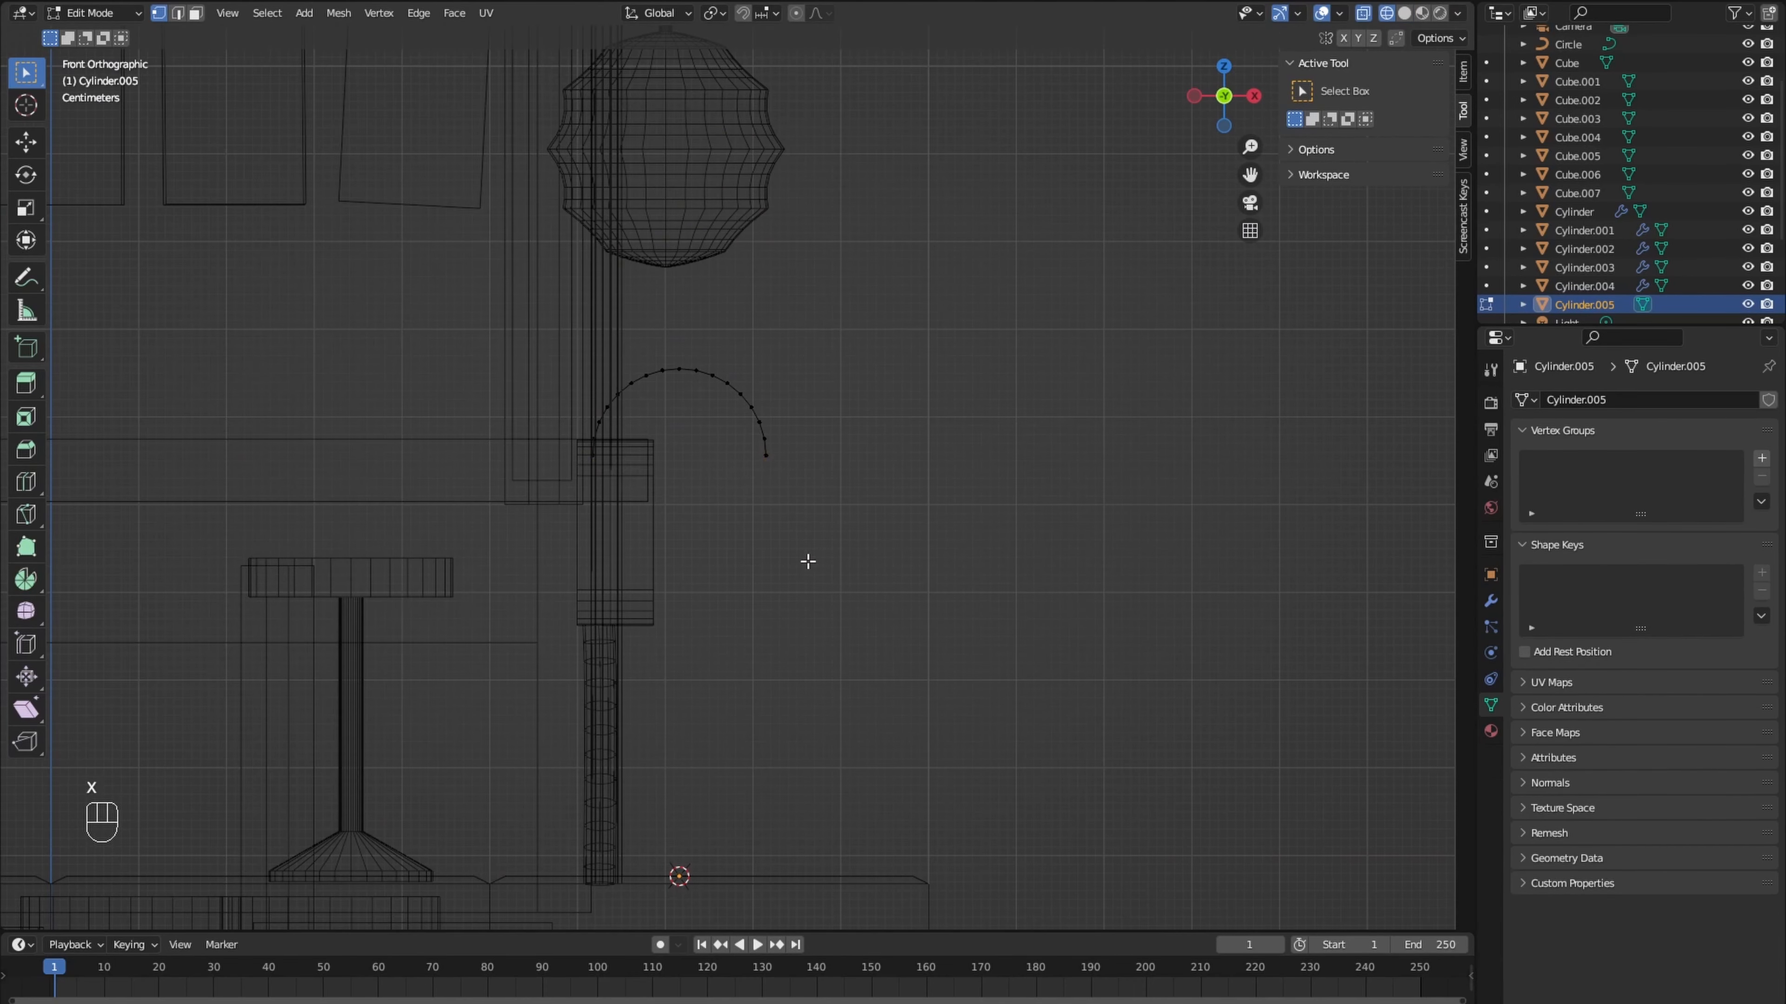
- Extend the half-cylinder arch down along Z to the platform, shaping a round-topped bin beside the counter with 0.02 m Solidify thickness
{"action": "key", "text": "g"}
{"action": "key", "text": "z"}
{"action": "left_click", "coordinate": [777, 885]}
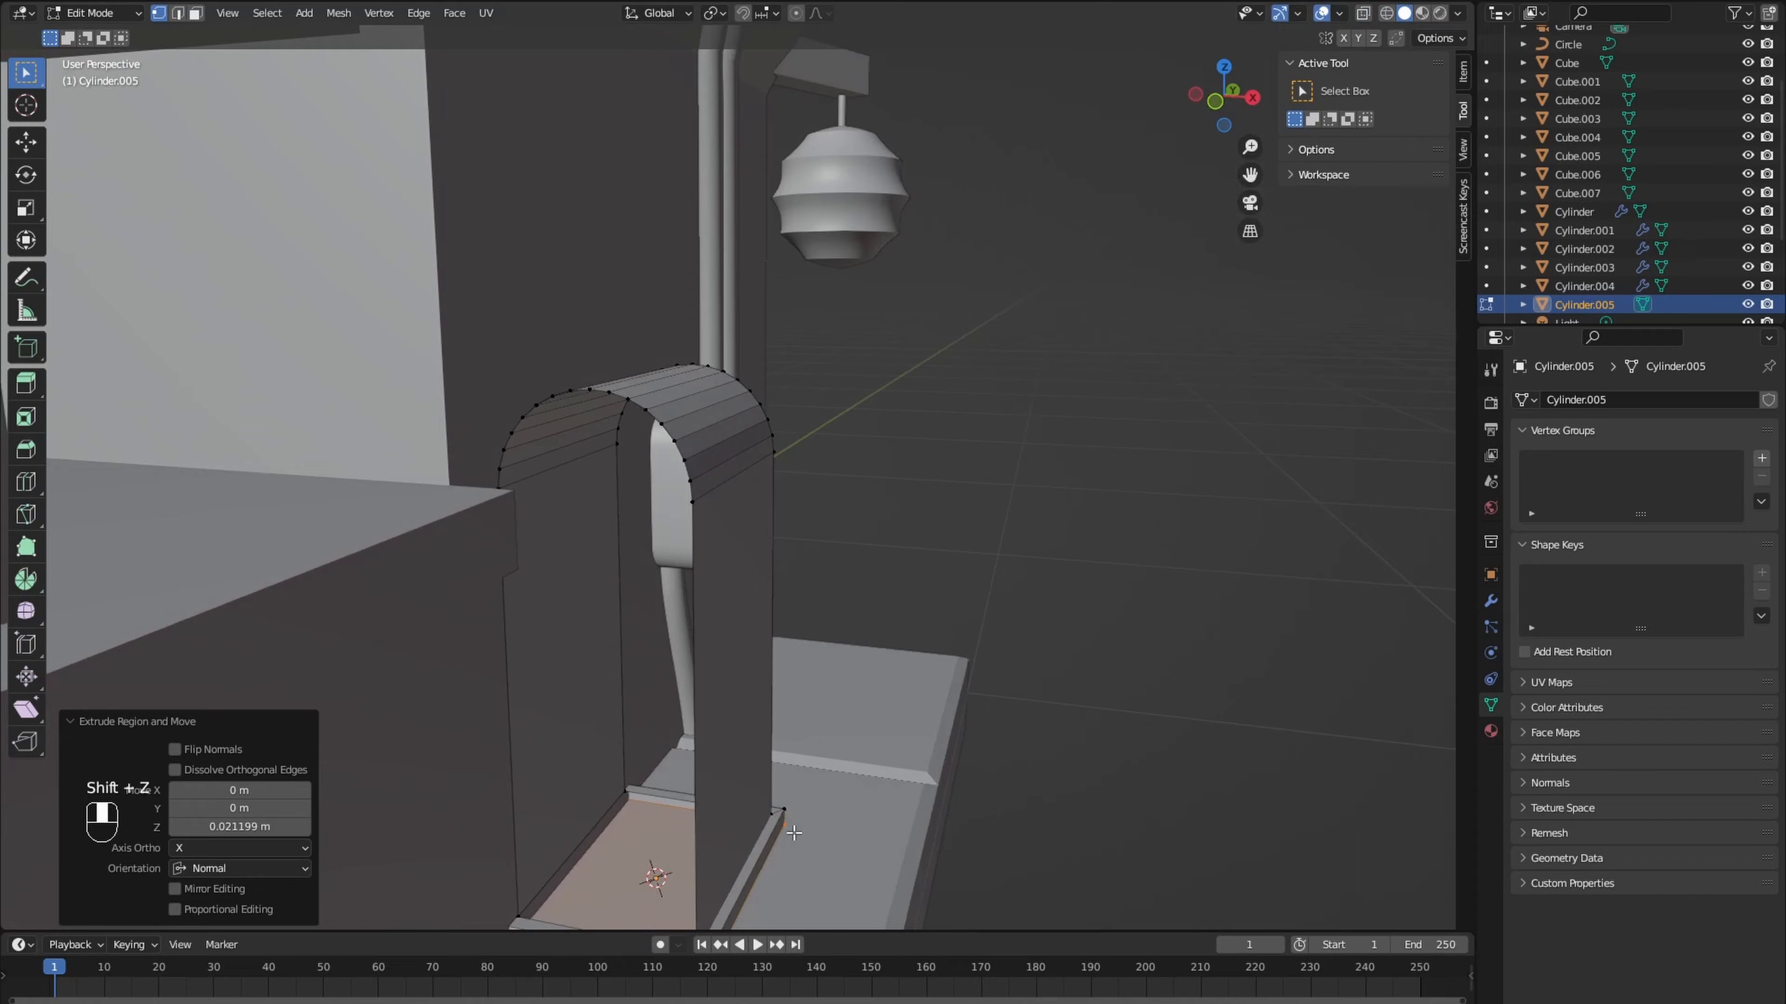
{"action": "middle_click_drag", "start_coordinate": [777, 885], "coordinate": [805, 581]}
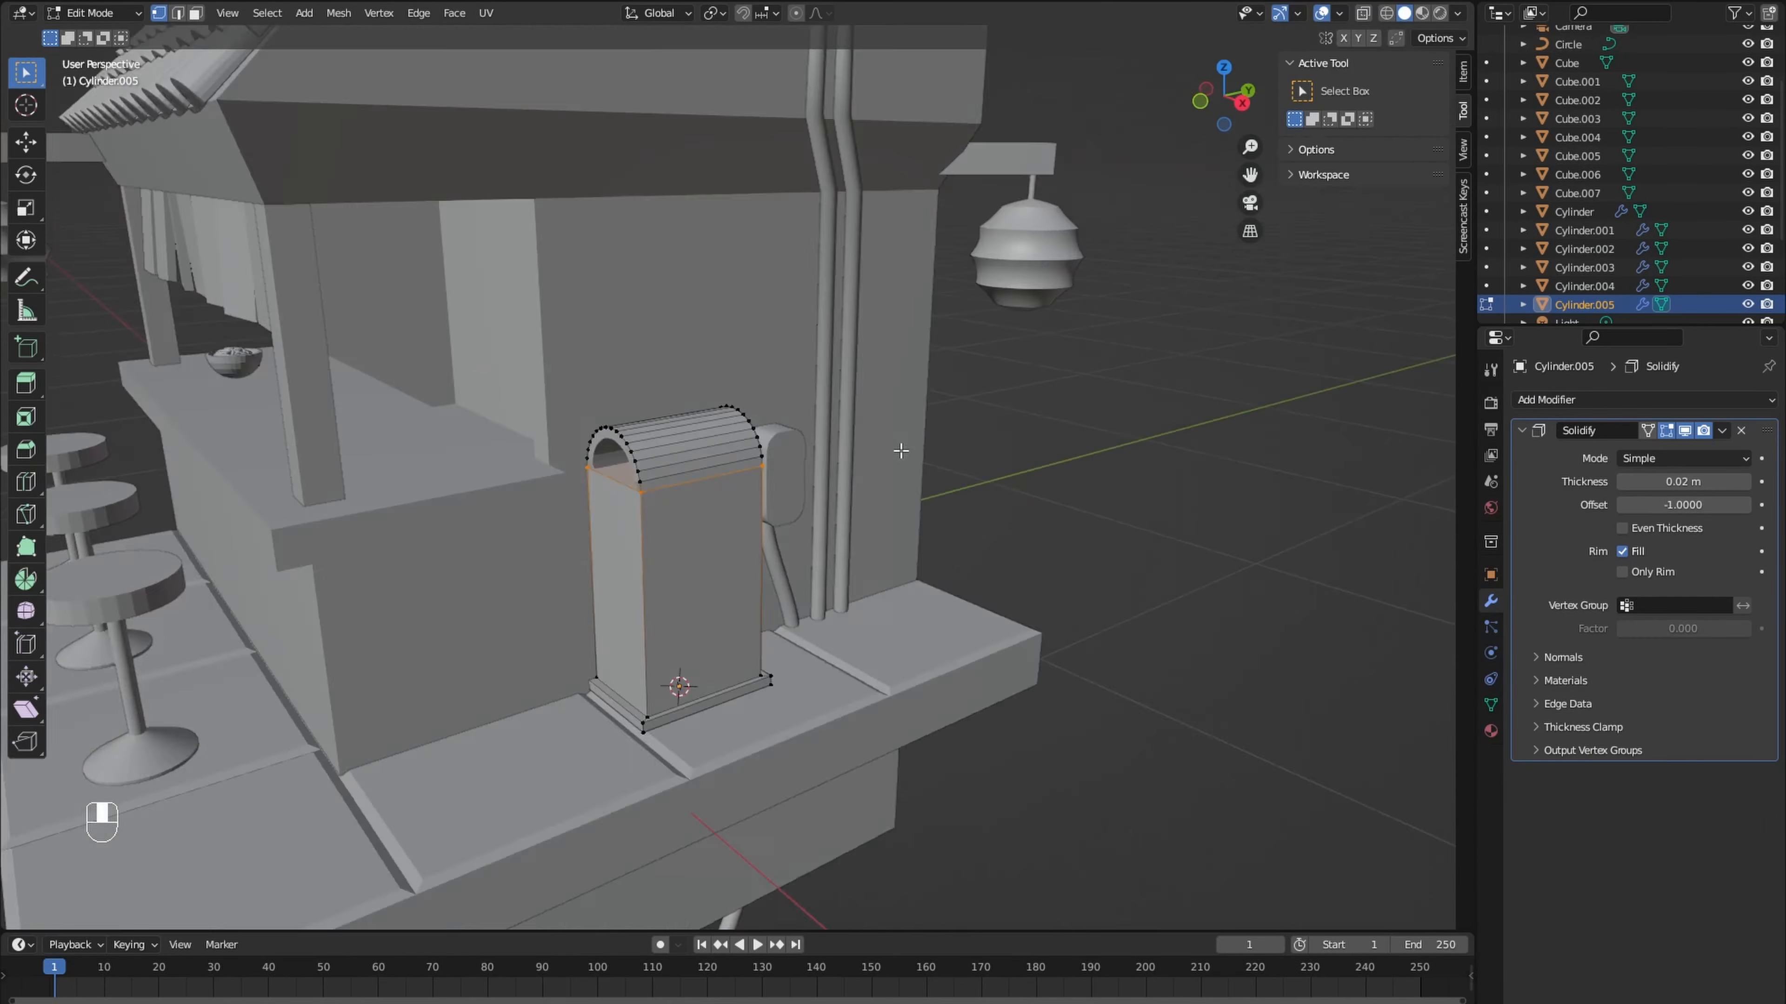
{"action": "key", "text": "s"}
{"action": "key", "text": "g"}
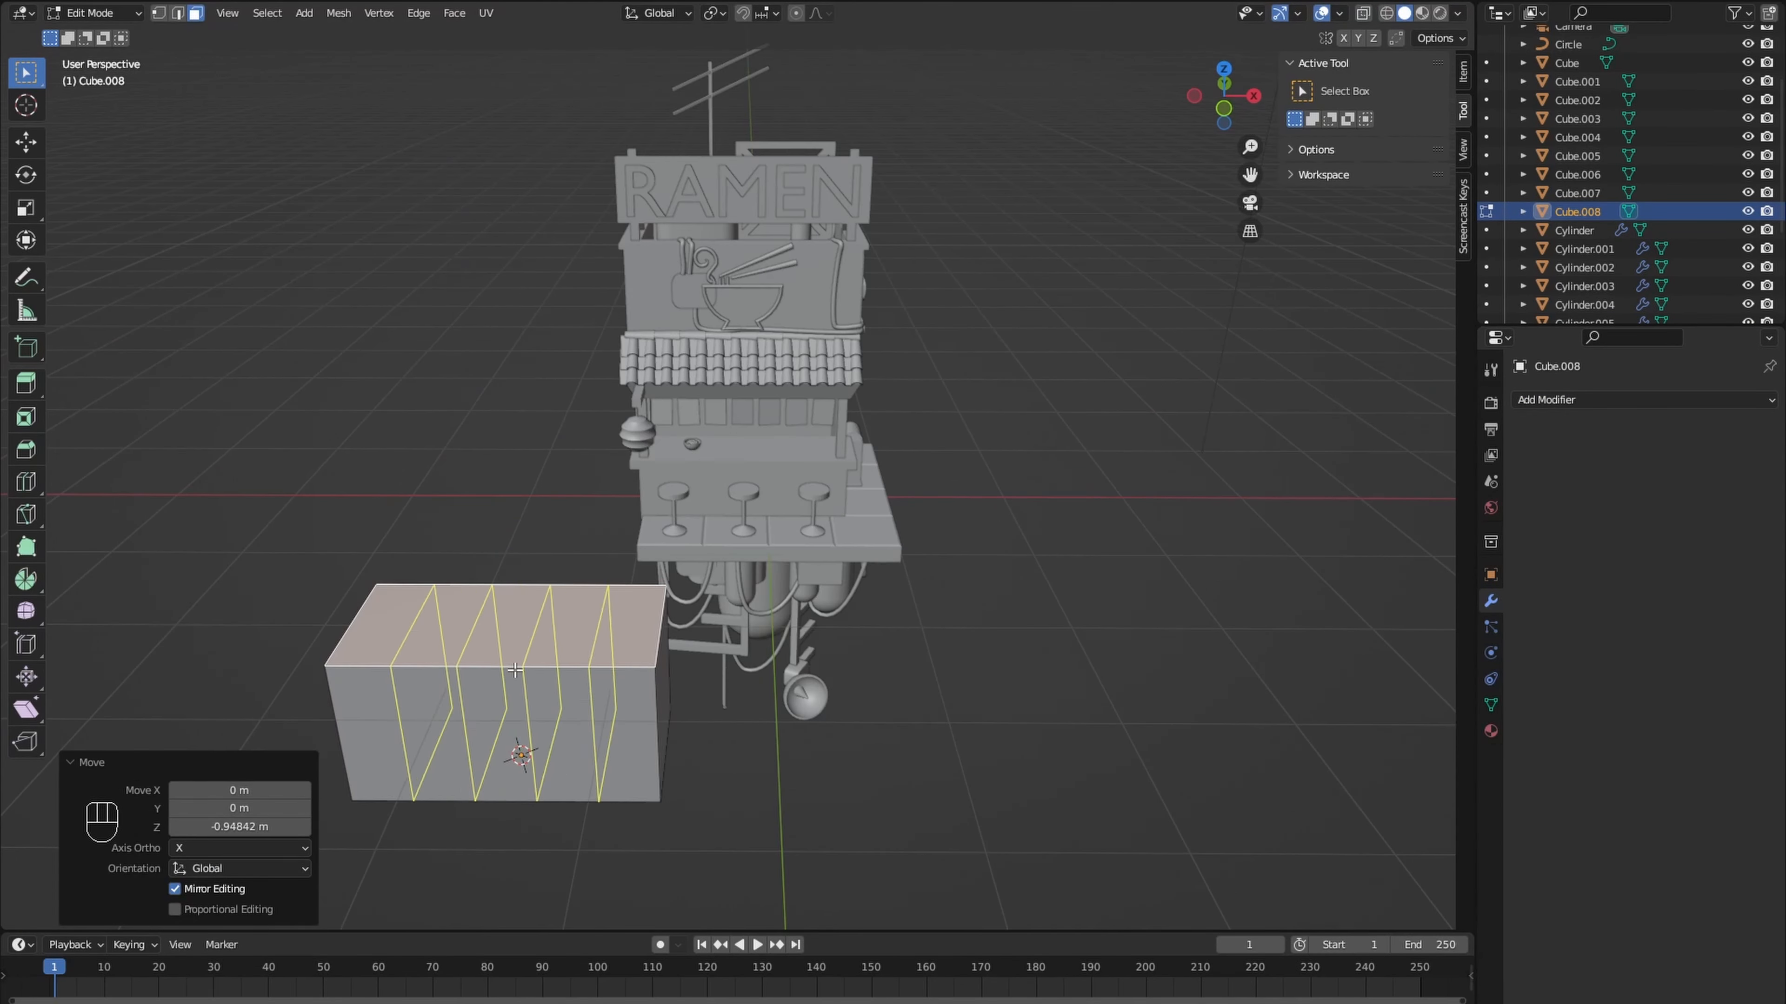
- Lower the end sections of the cut-up block's top along Z to form a car's hood and trunk
{"action": "middle_click_drag", "start_coordinate": [515, 670], "coordinate": [520, 633]}
{"action": "key", "text": "g"}
{"action": "key", "text": "z"}
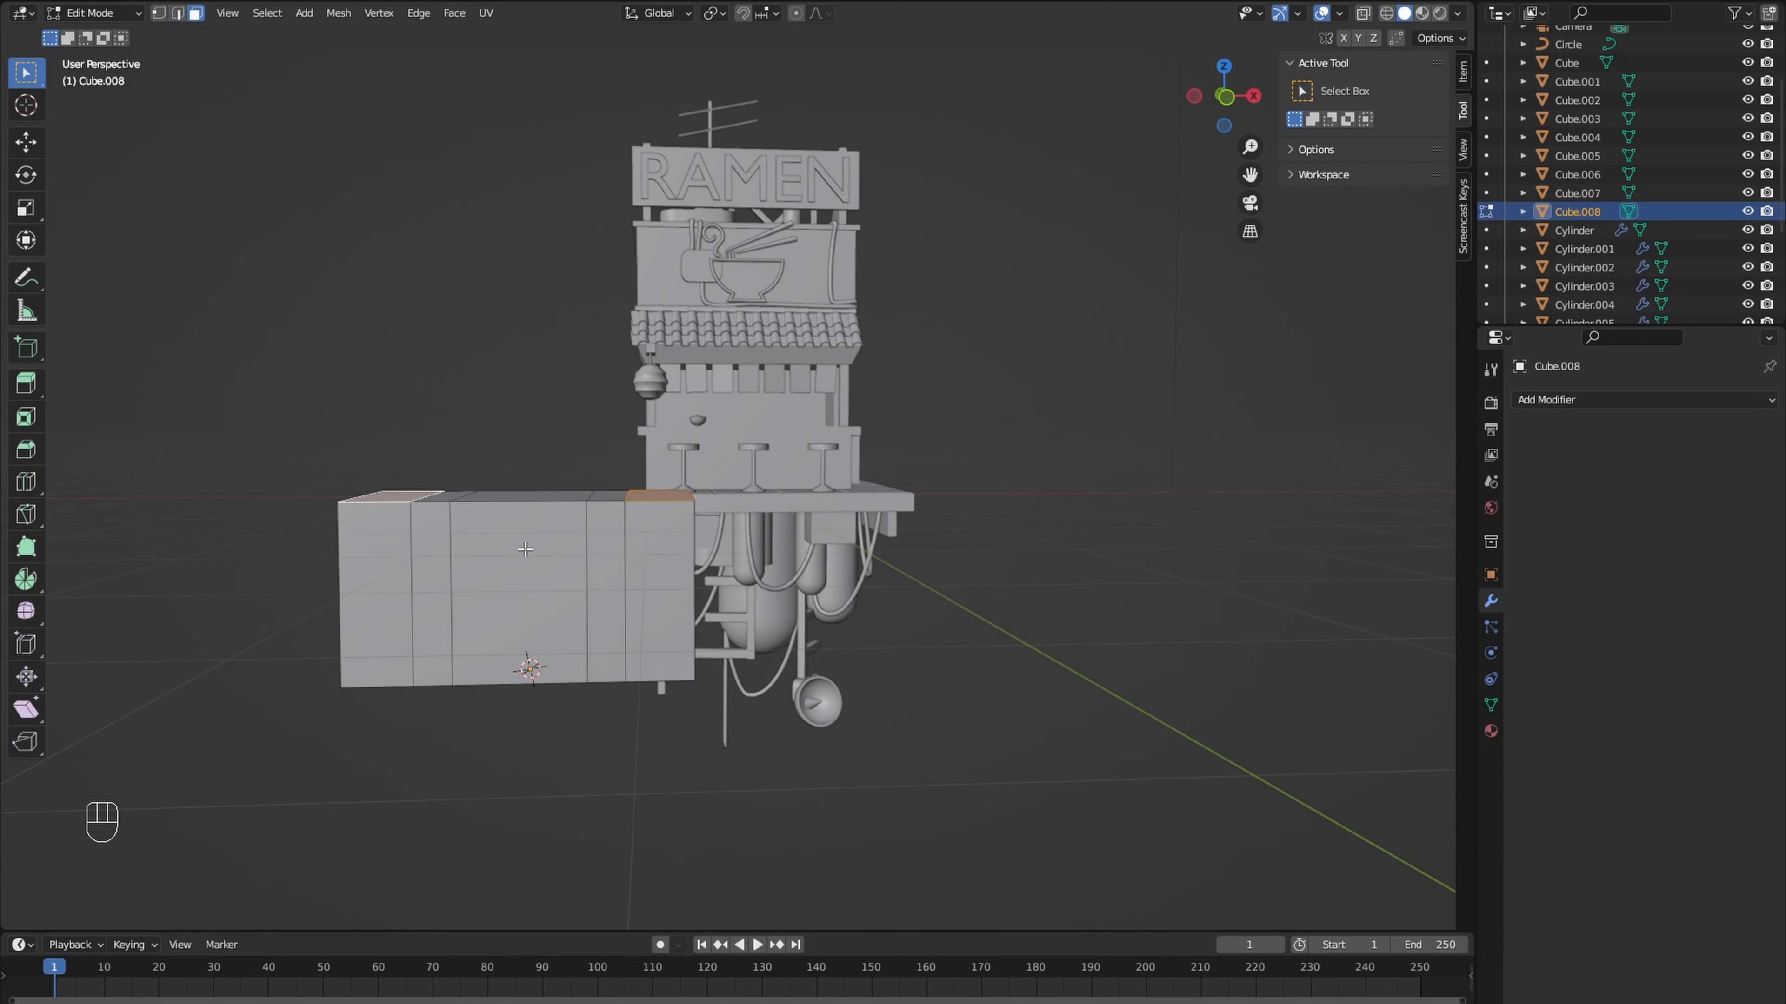
{"action": "left_click", "coordinate": [522, 615]}
{"action": "left_click_drag", "start_coordinate": [399, 447], "coordinate": [614, 463], "text": "shift"}
{"action": "middle_click_drag", "start_coordinate": [534, 590], "coordinate": [562, 619]}
- Add a horizontal loop cut around the car body and narrow the roof edges to 0.778 along Y
{"action": "key", "text": "ctrl+r"}
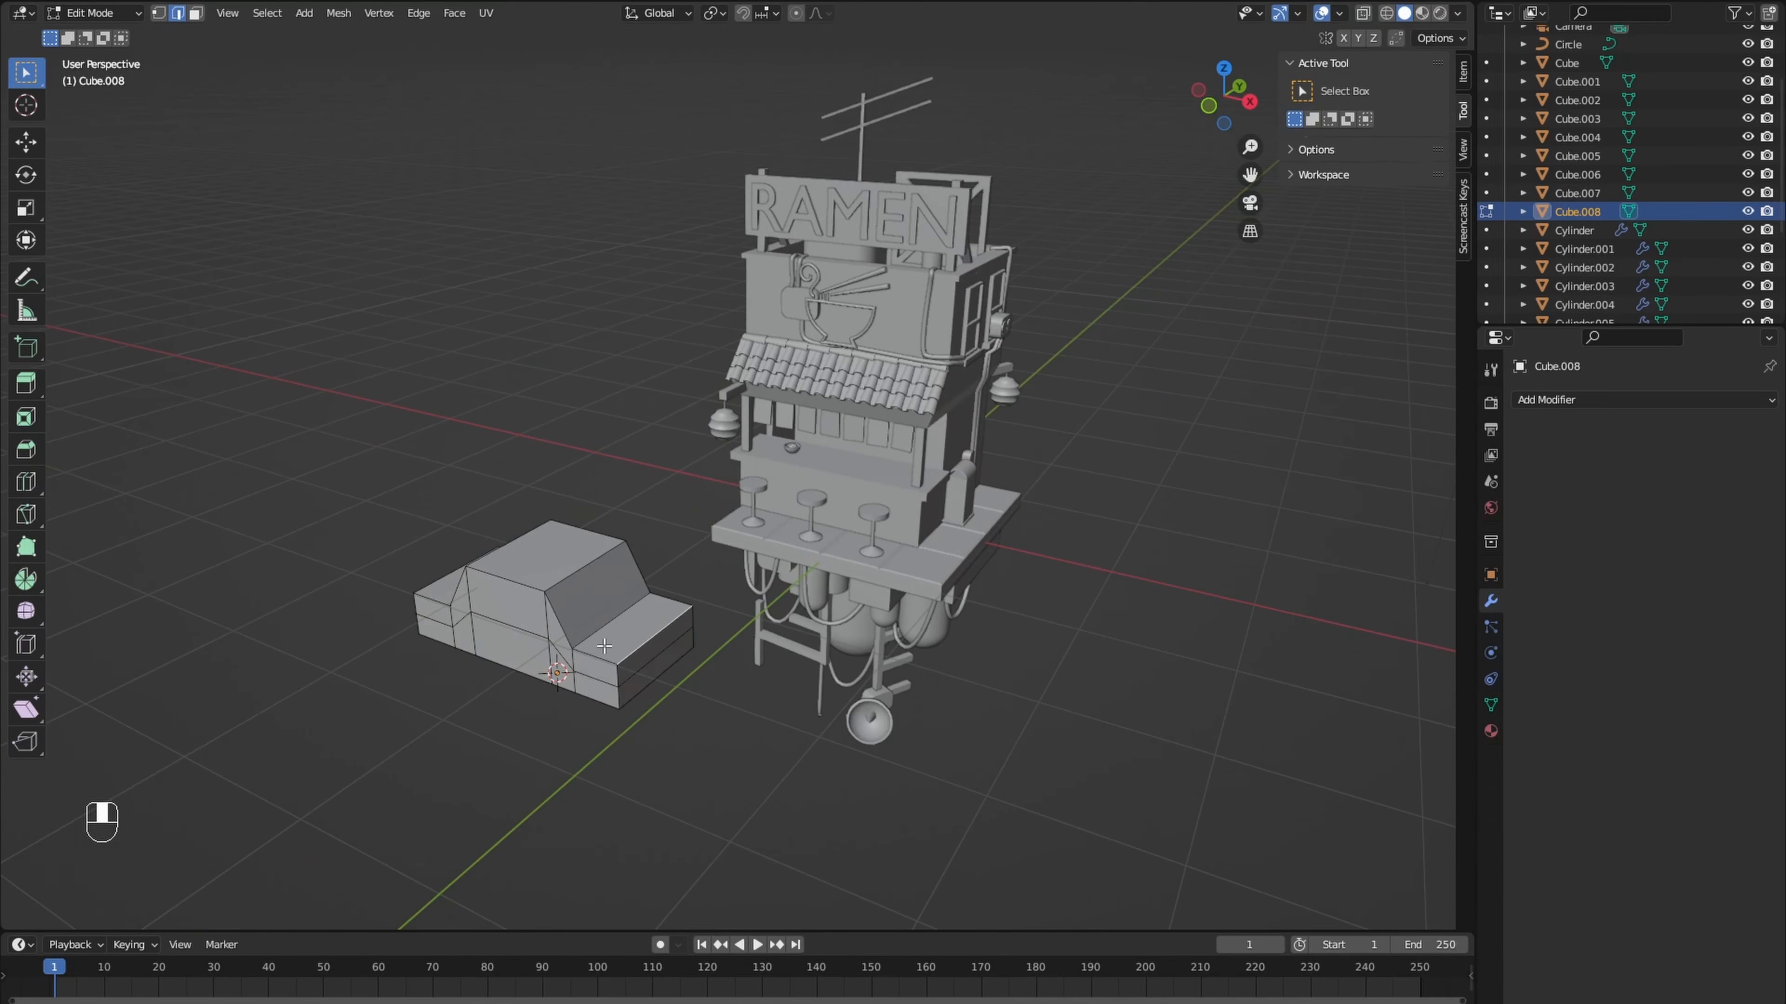
{"action": "middle_click_drag", "start_coordinate": [604, 646], "coordinate": [571, 586]}
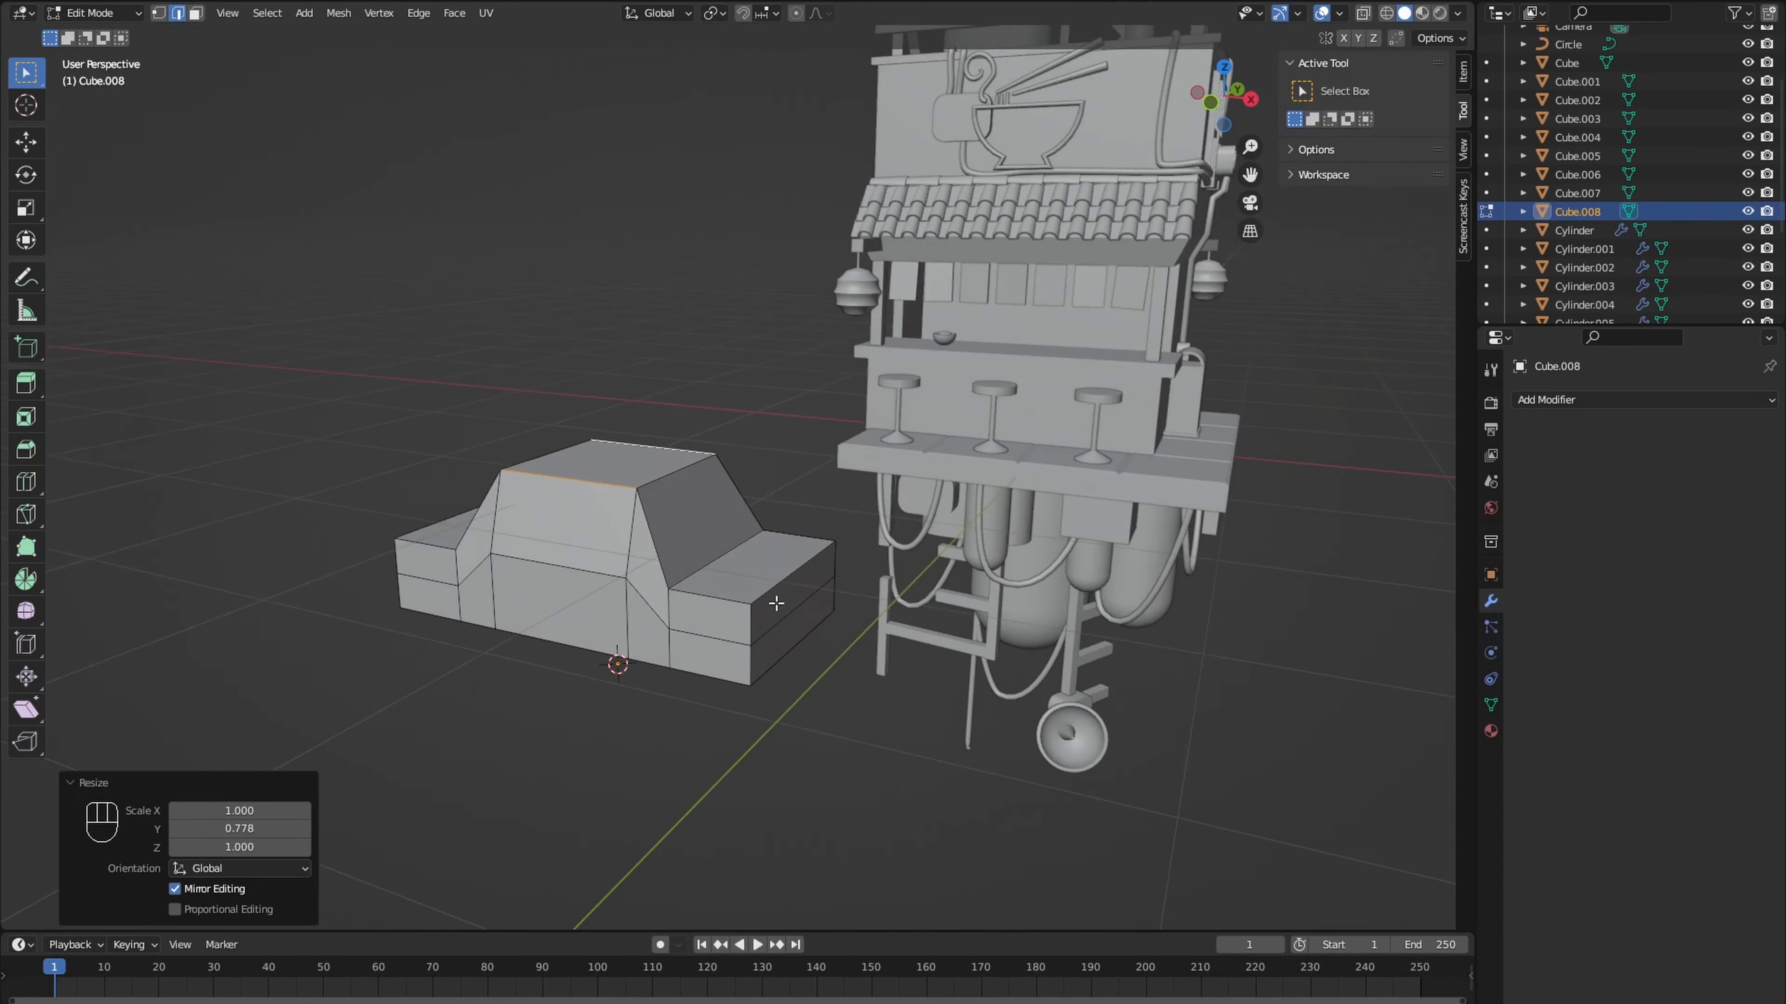
{"action": "middle_click_drag", "start_coordinate": [777, 602], "coordinate": [713, 563]}
- Add a vertical loop cut through the middle of the car's cabin, undoing the extrusion made after it
{"action": "key", "text": "ctrl+r"}
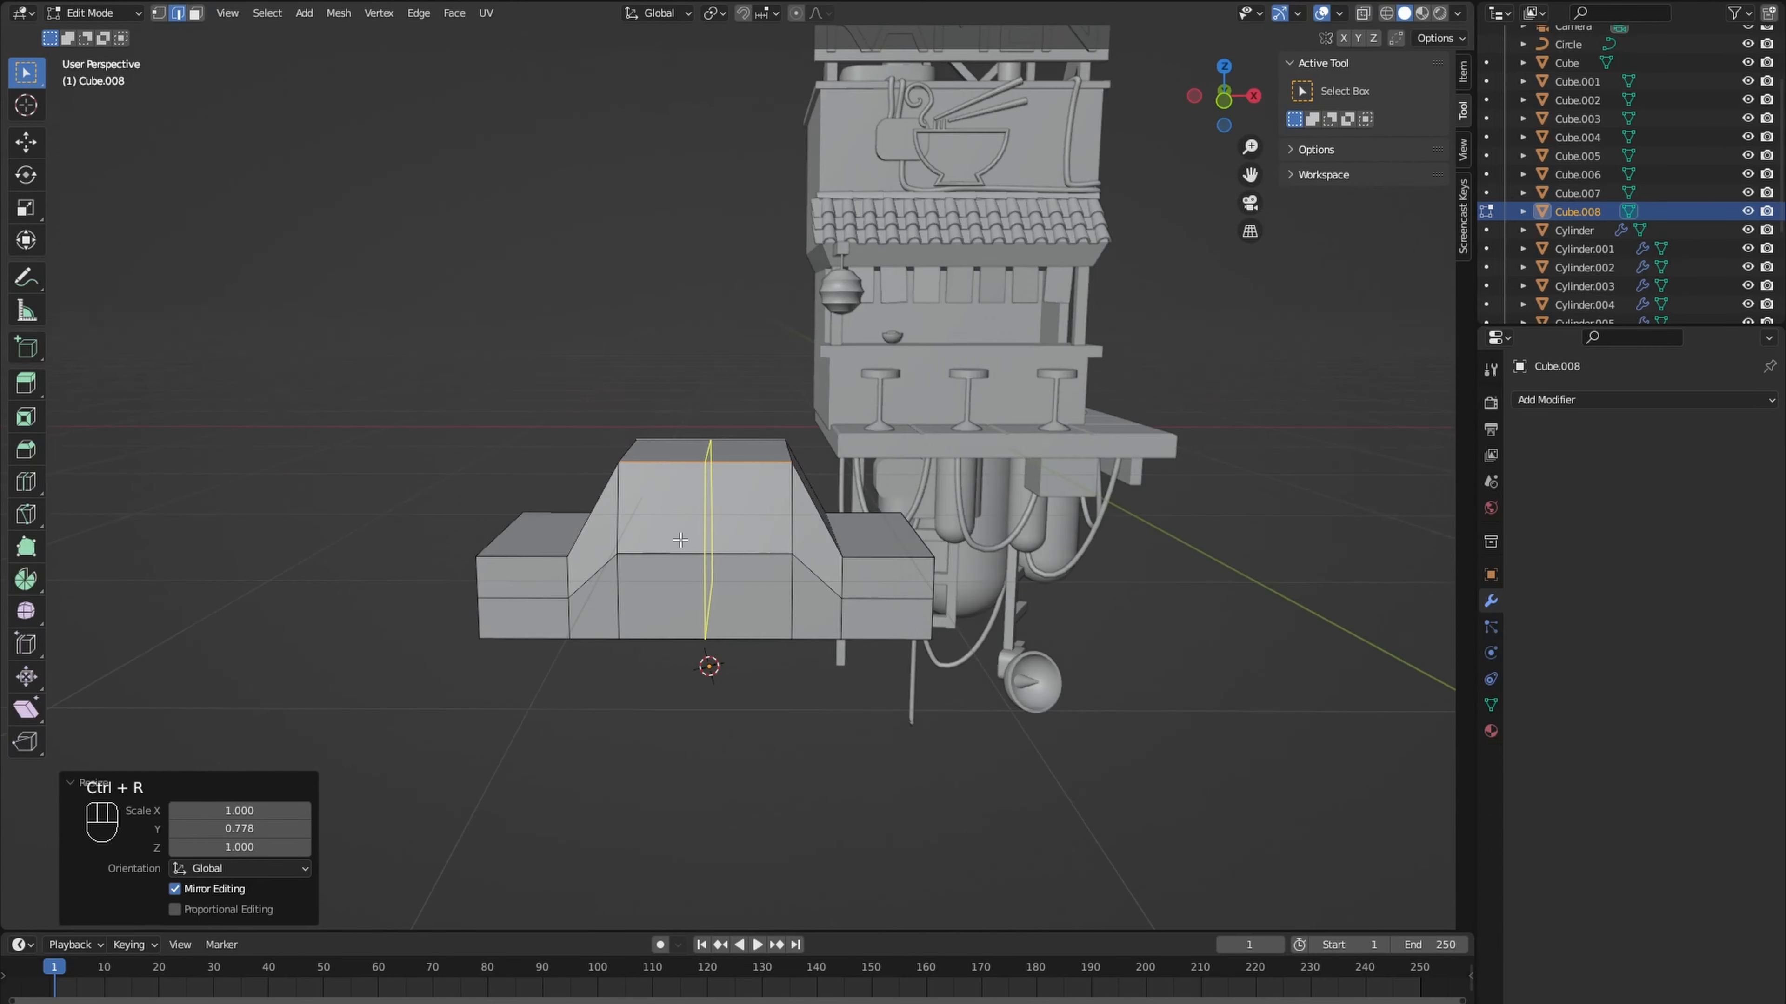
{"action": "key", "text": "e"}
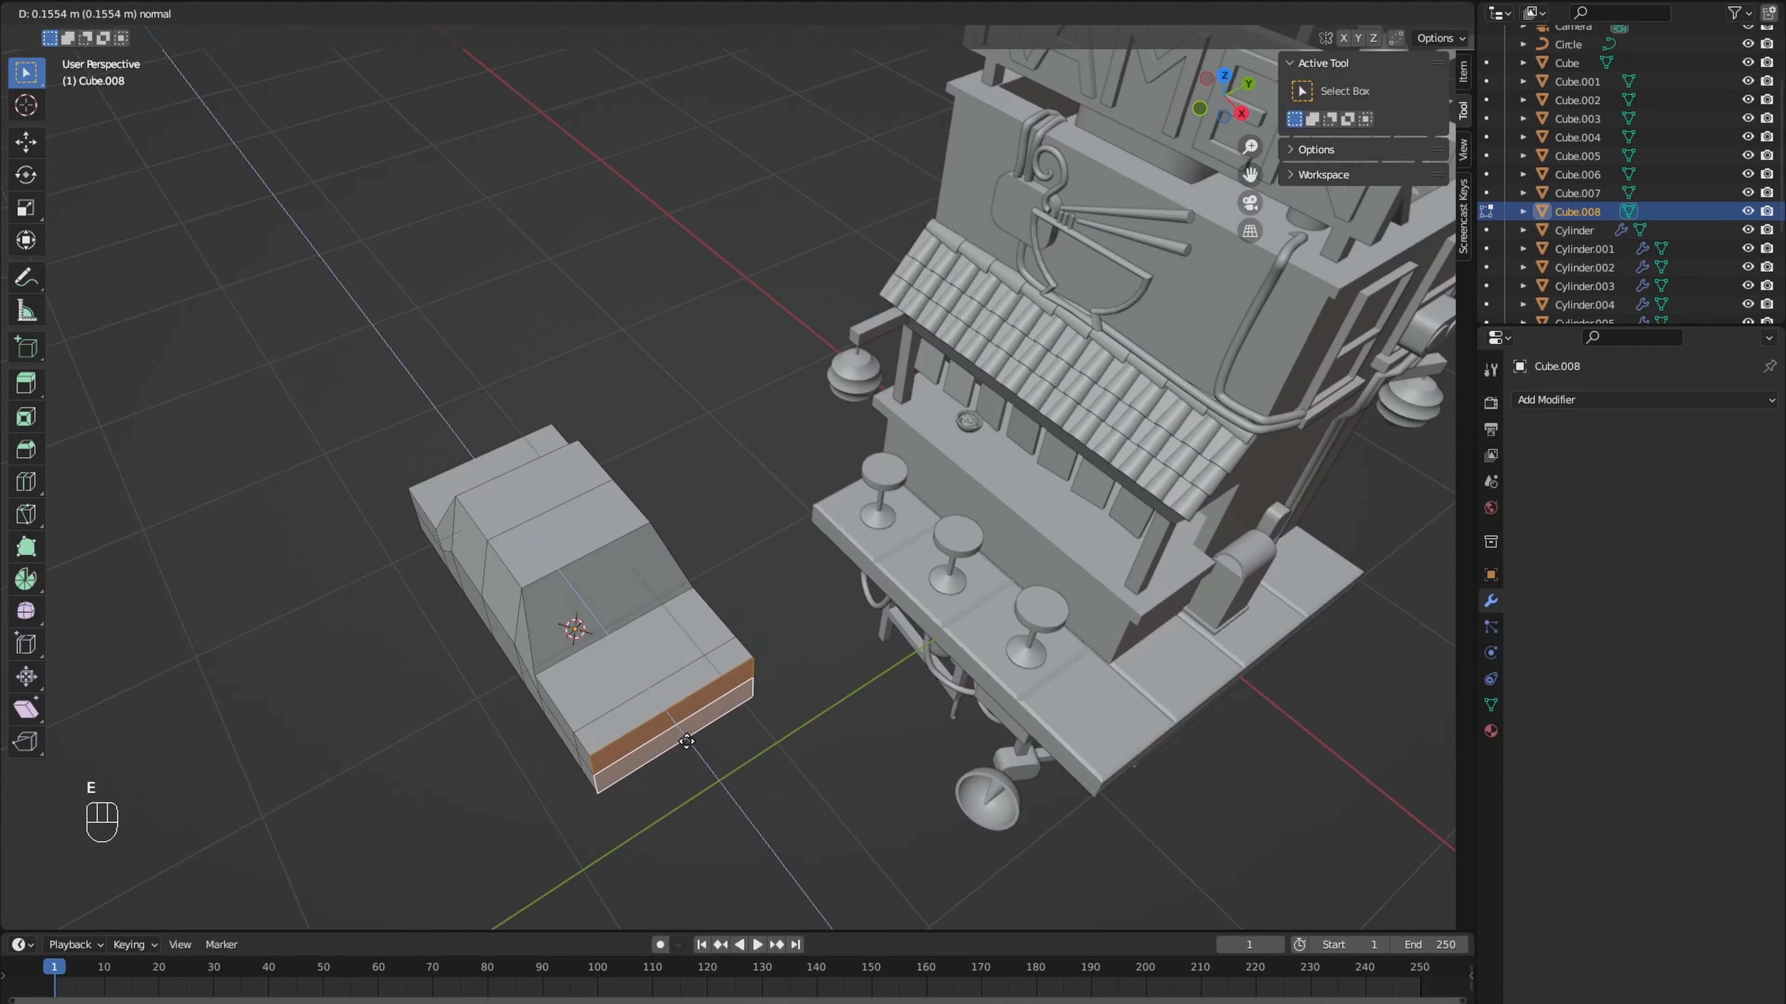
{"action": "key", "text": "ctrl+z"}
{"action": "key", "text": "ctrl+z"}
- Scale the cabin's two crosswise edges on the car's underside closer together along X
{"action": "middle_click_drag", "start_coordinate": [686, 742], "coordinate": [761, 494]}
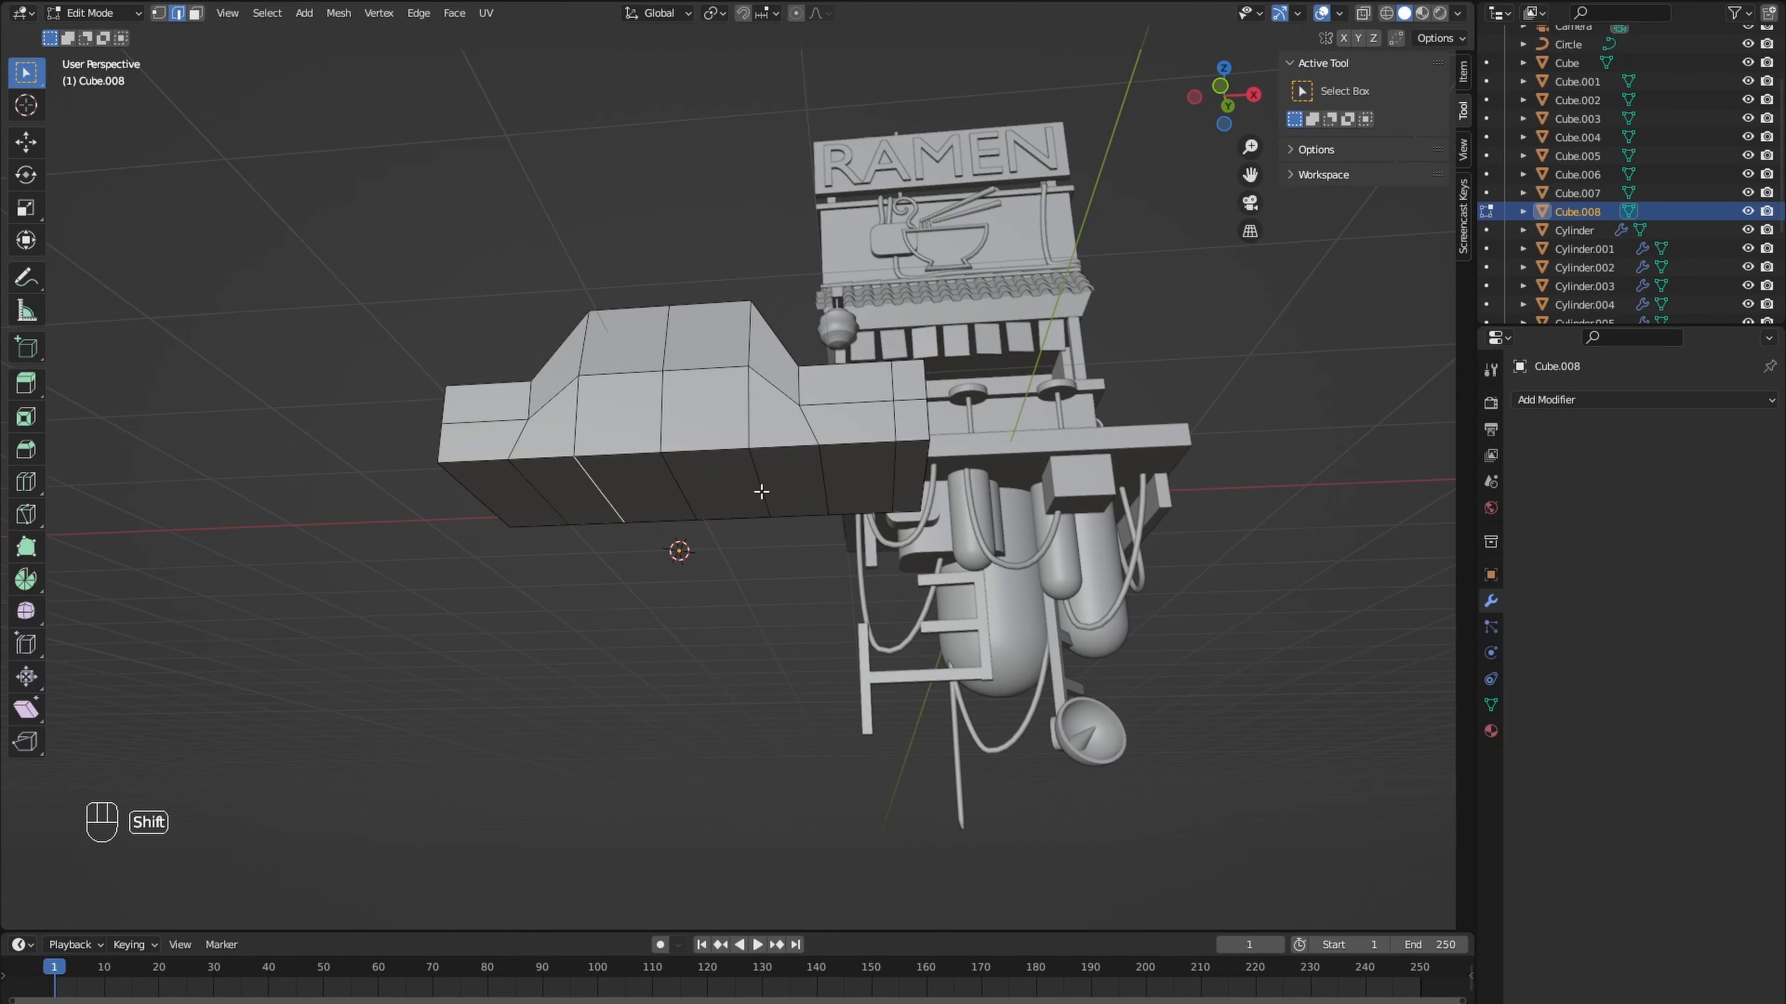
{"action": "key", "text": "s"}
{"action": "key", "text": "x"}
{"action": "left_click", "coordinate": [574, 538]}
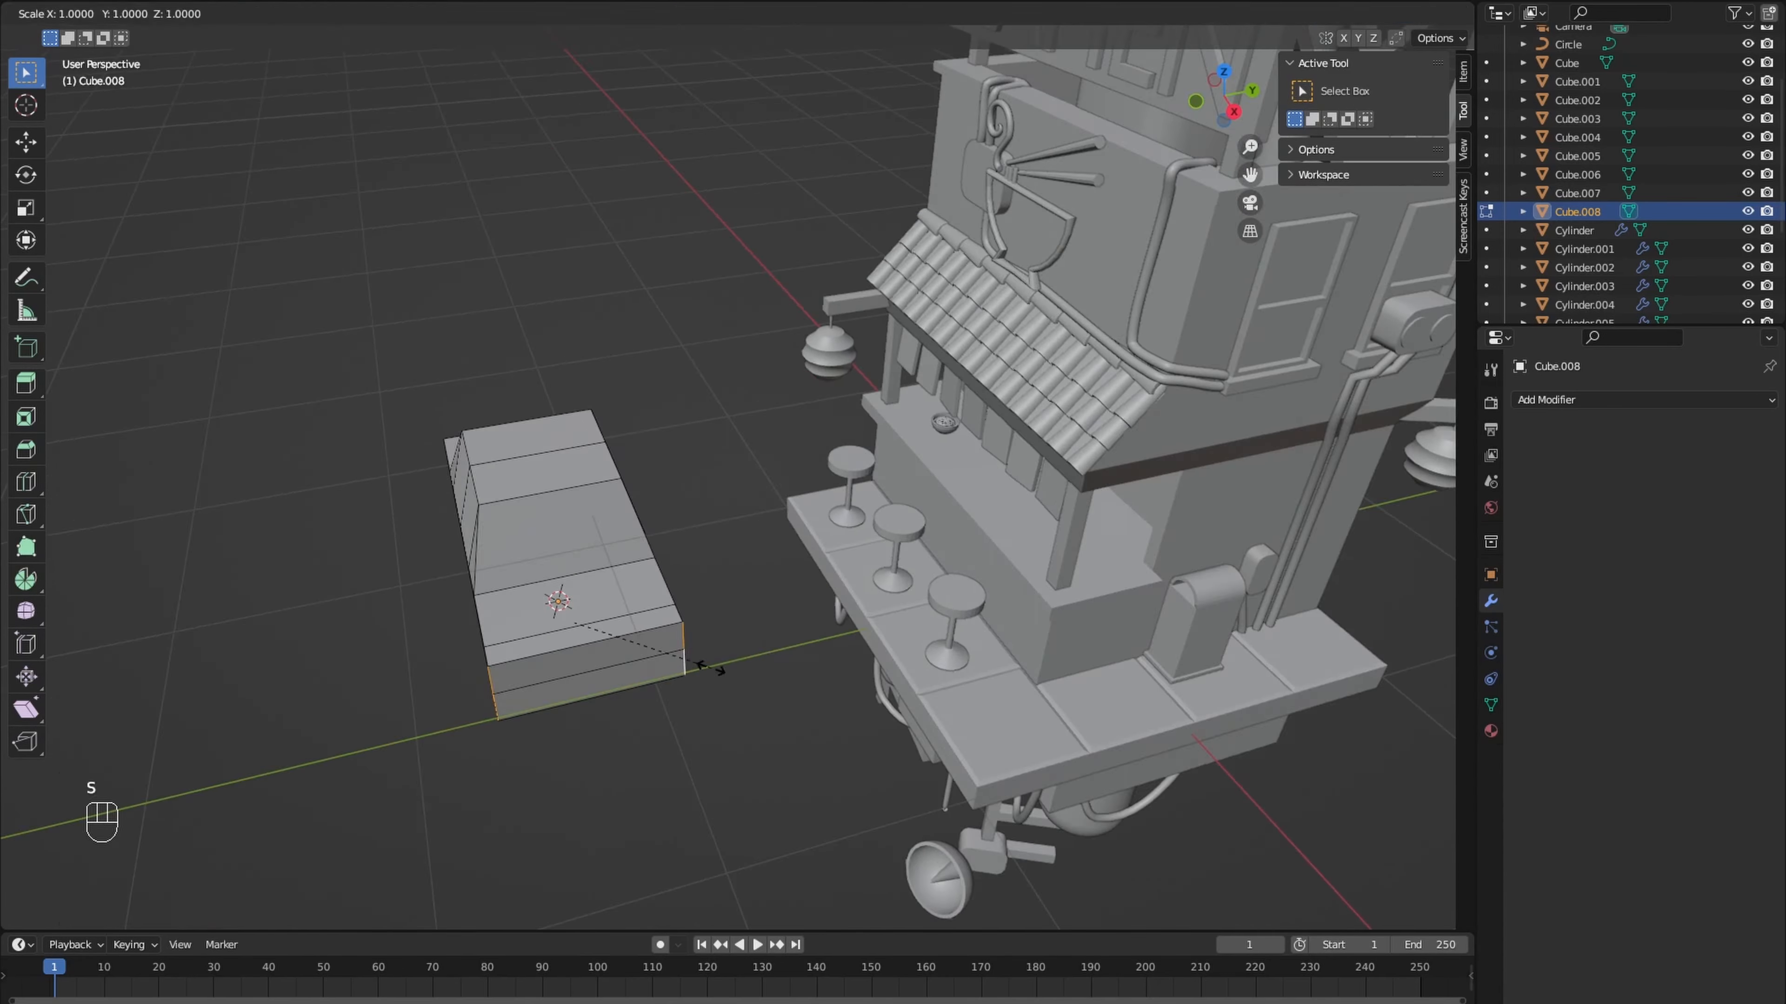
- Divide the car's wheel sections with five loop cuts and shape their underside vertices into rounded wheel arches
{"action": "middle_click_drag", "start_coordinate": [558, 590], "coordinate": [741, 594]}
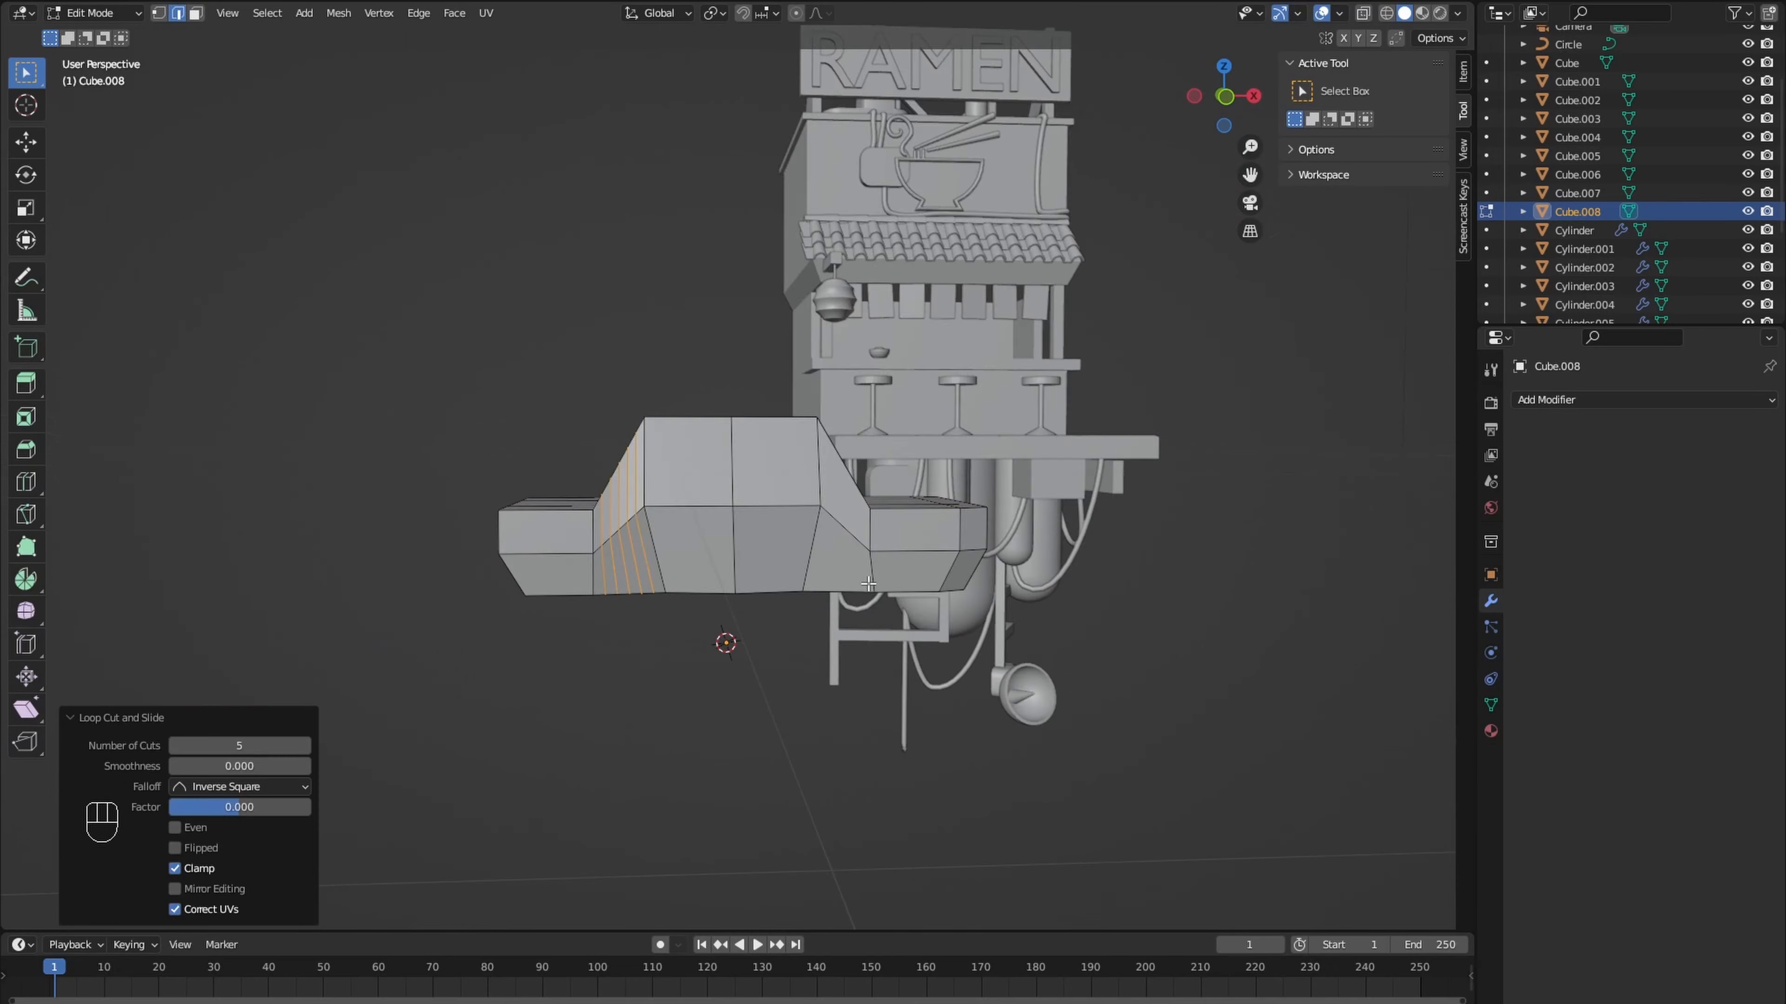
{"action": "key", "text": "1"}
{"action": "left_click", "coordinate": [674, 638], "text": "ctrl"}
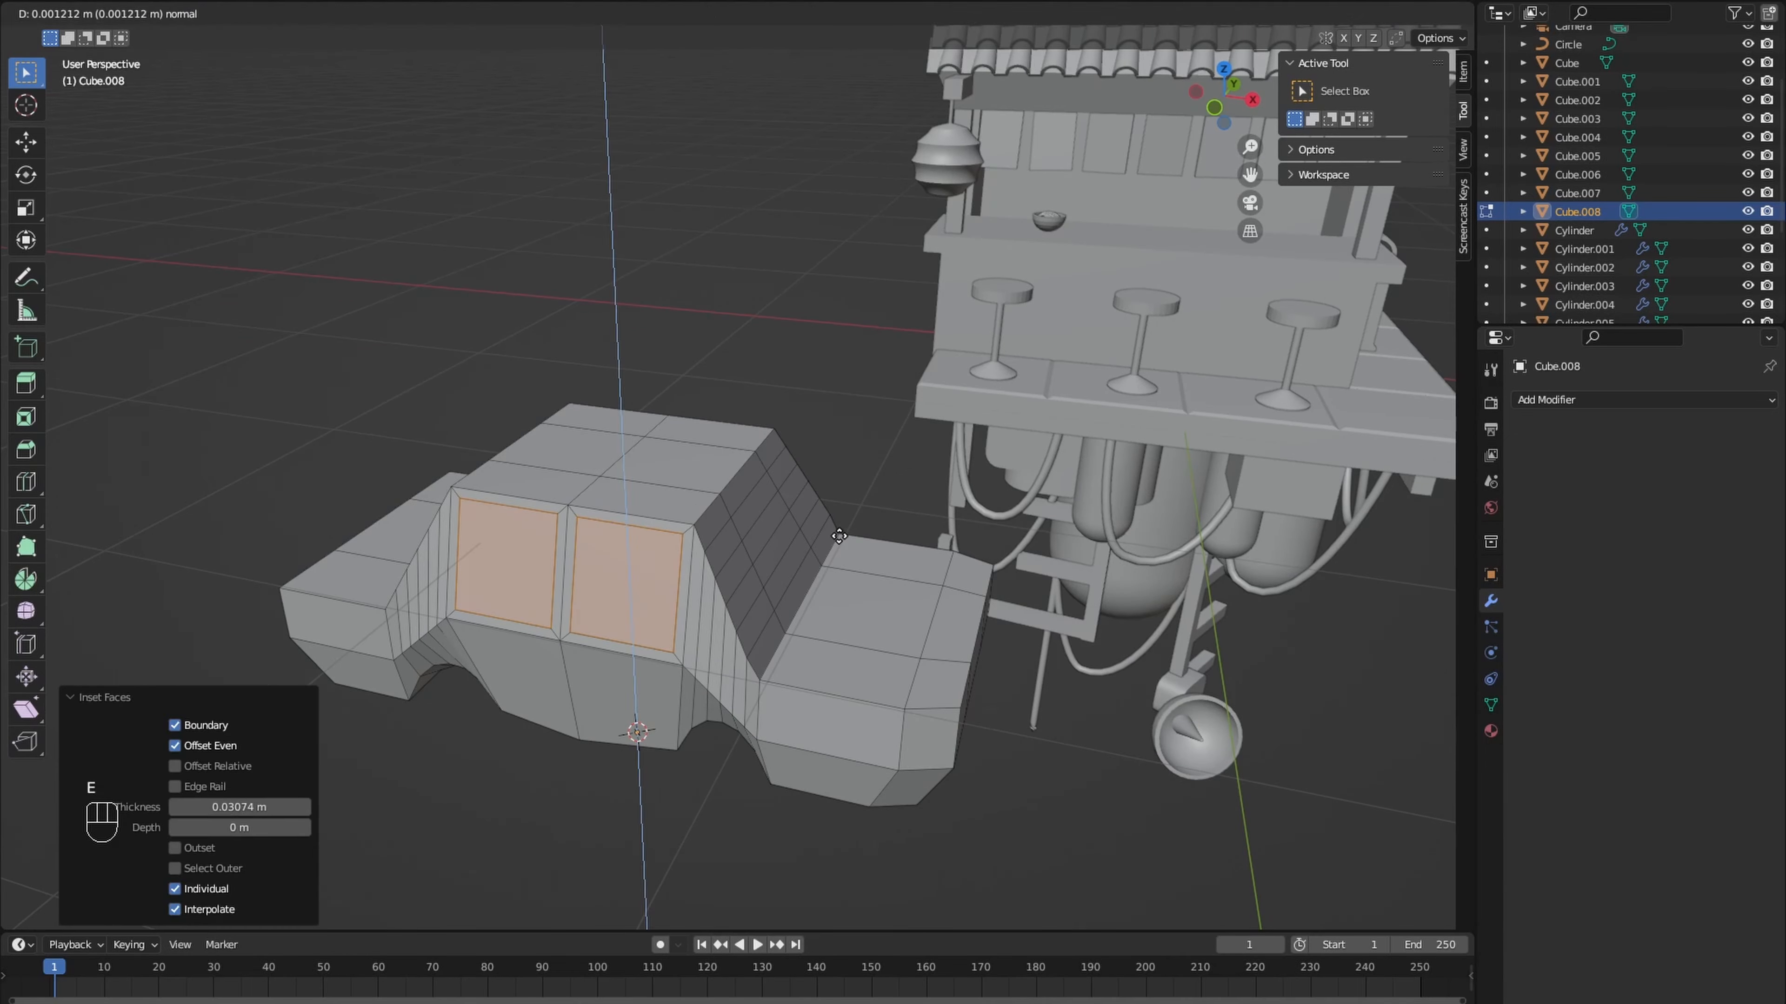
- Inset the car's side faces as windows and extrude the light faces at its ends by about 0.036 m
{"action": "left_click", "coordinate": [539, 617]}
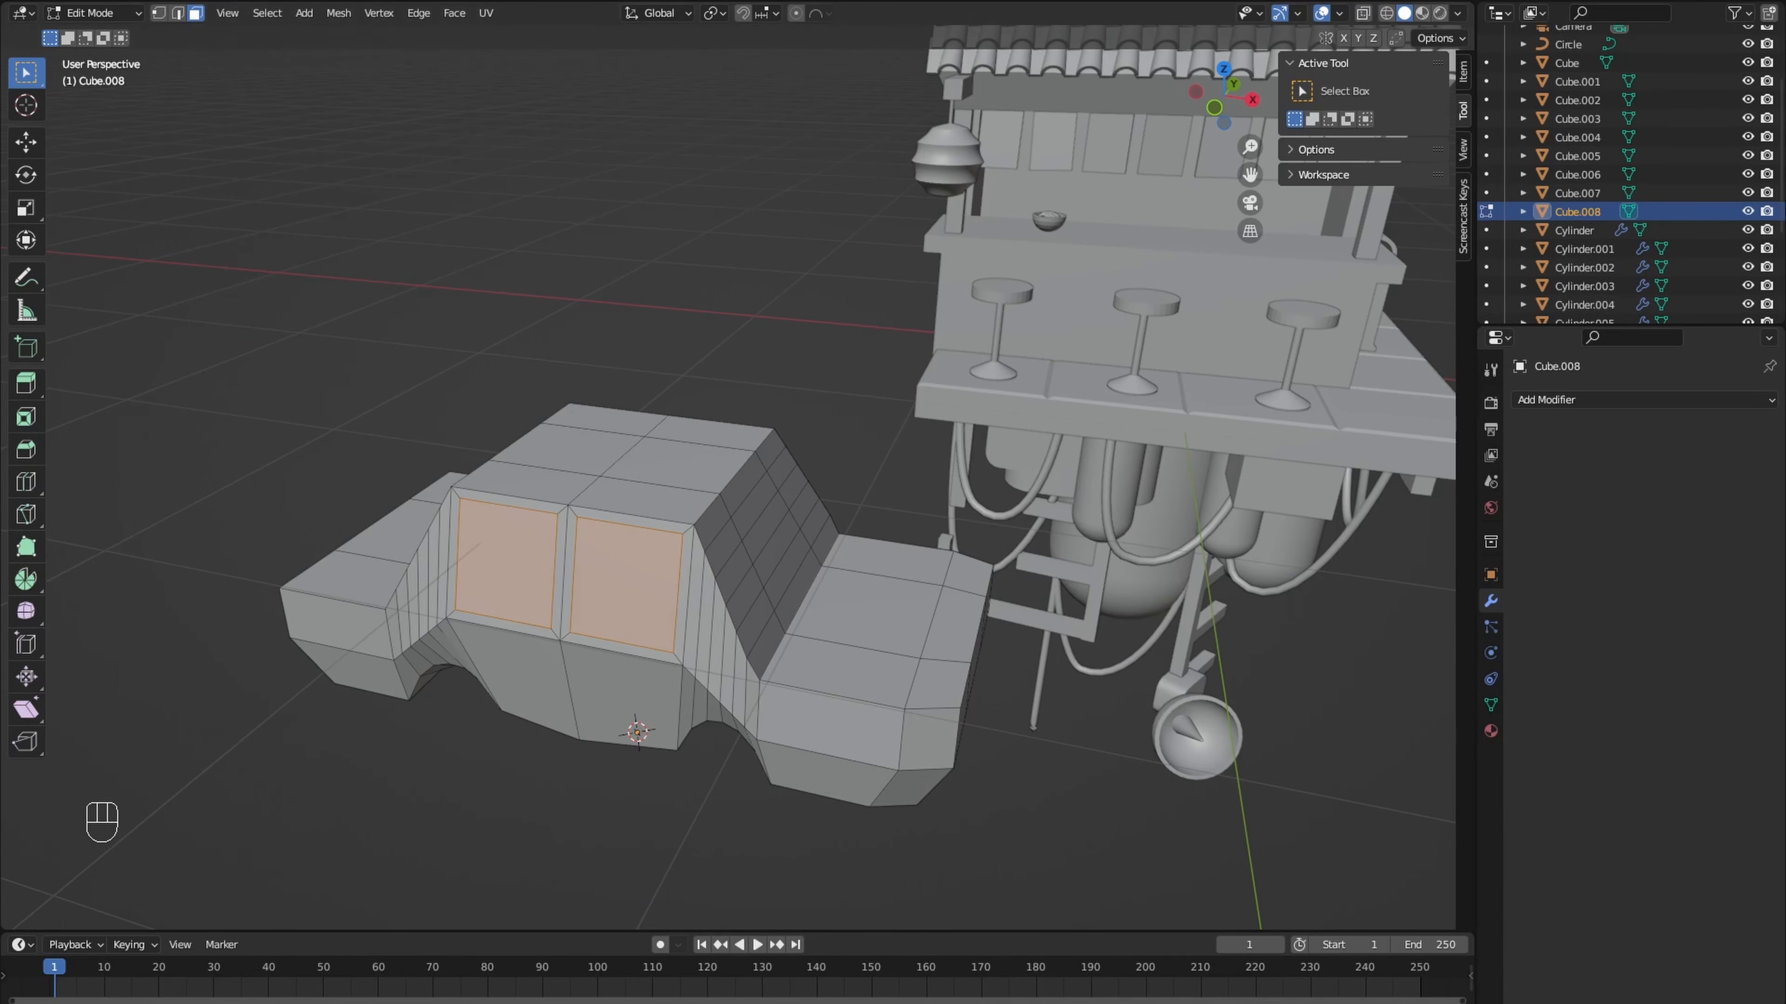
{"action": "scroll", "coordinate": [539, 618], "scroll_direction": "up", "scroll_amount": 1}
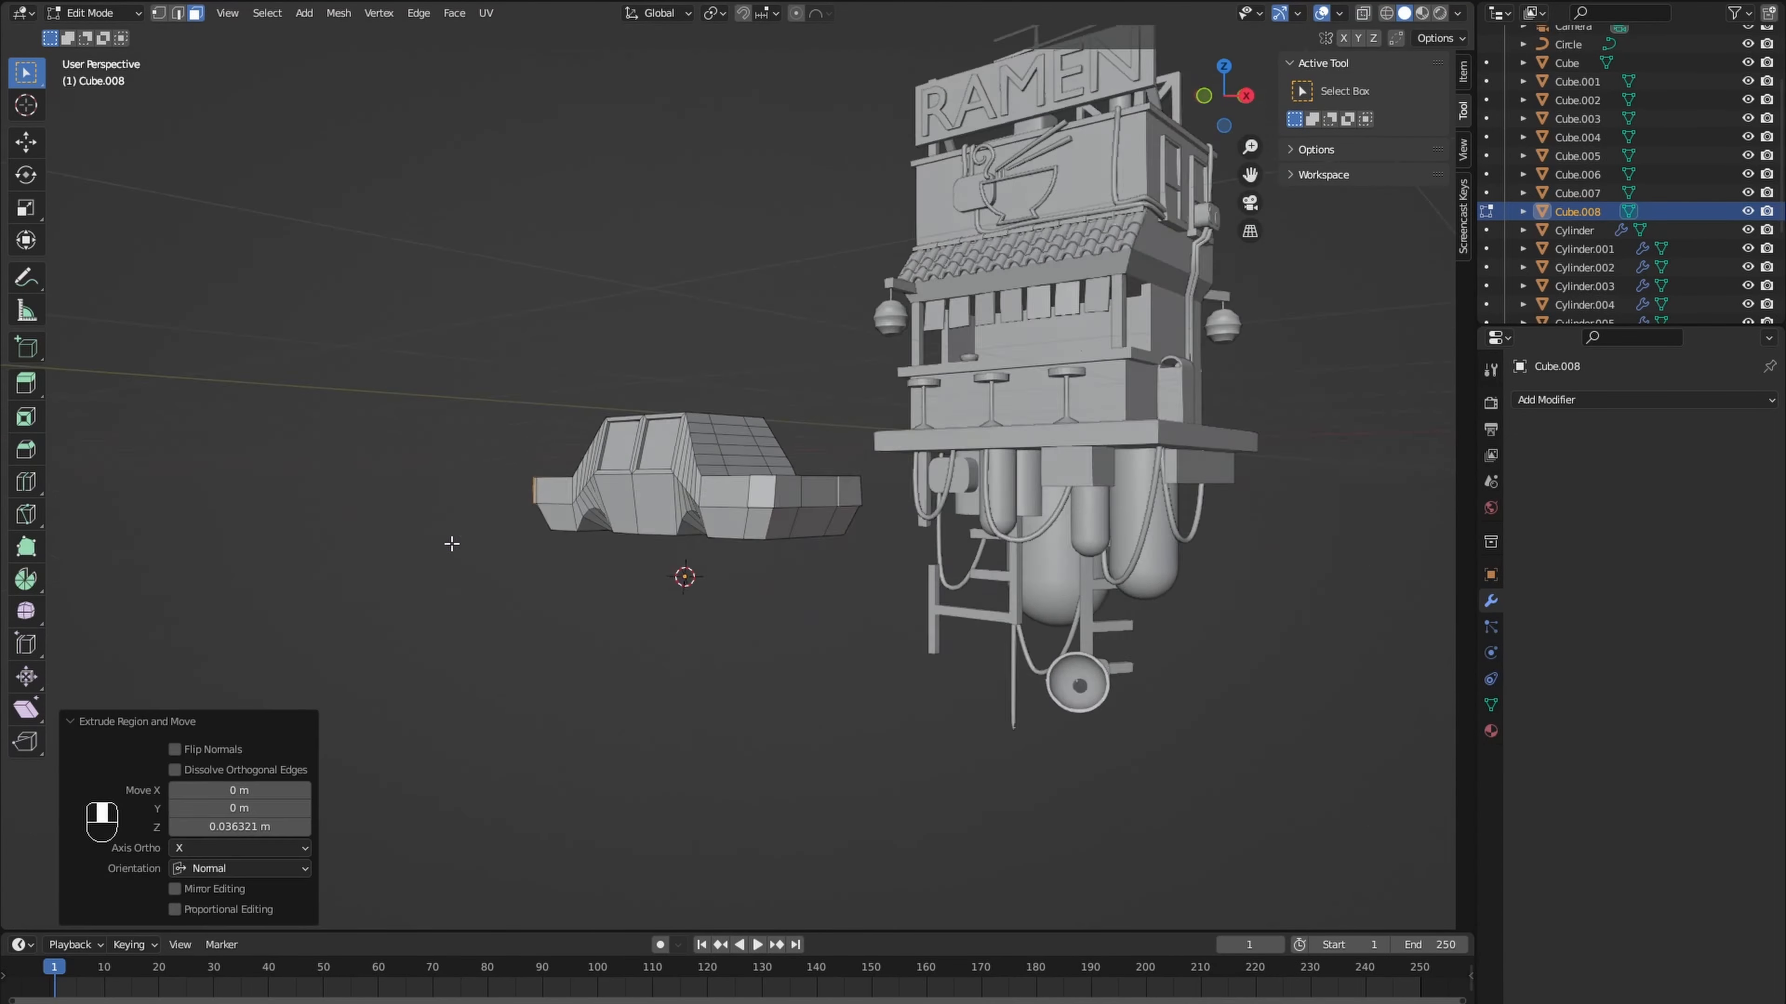
{"action": "key", "text": "i"}
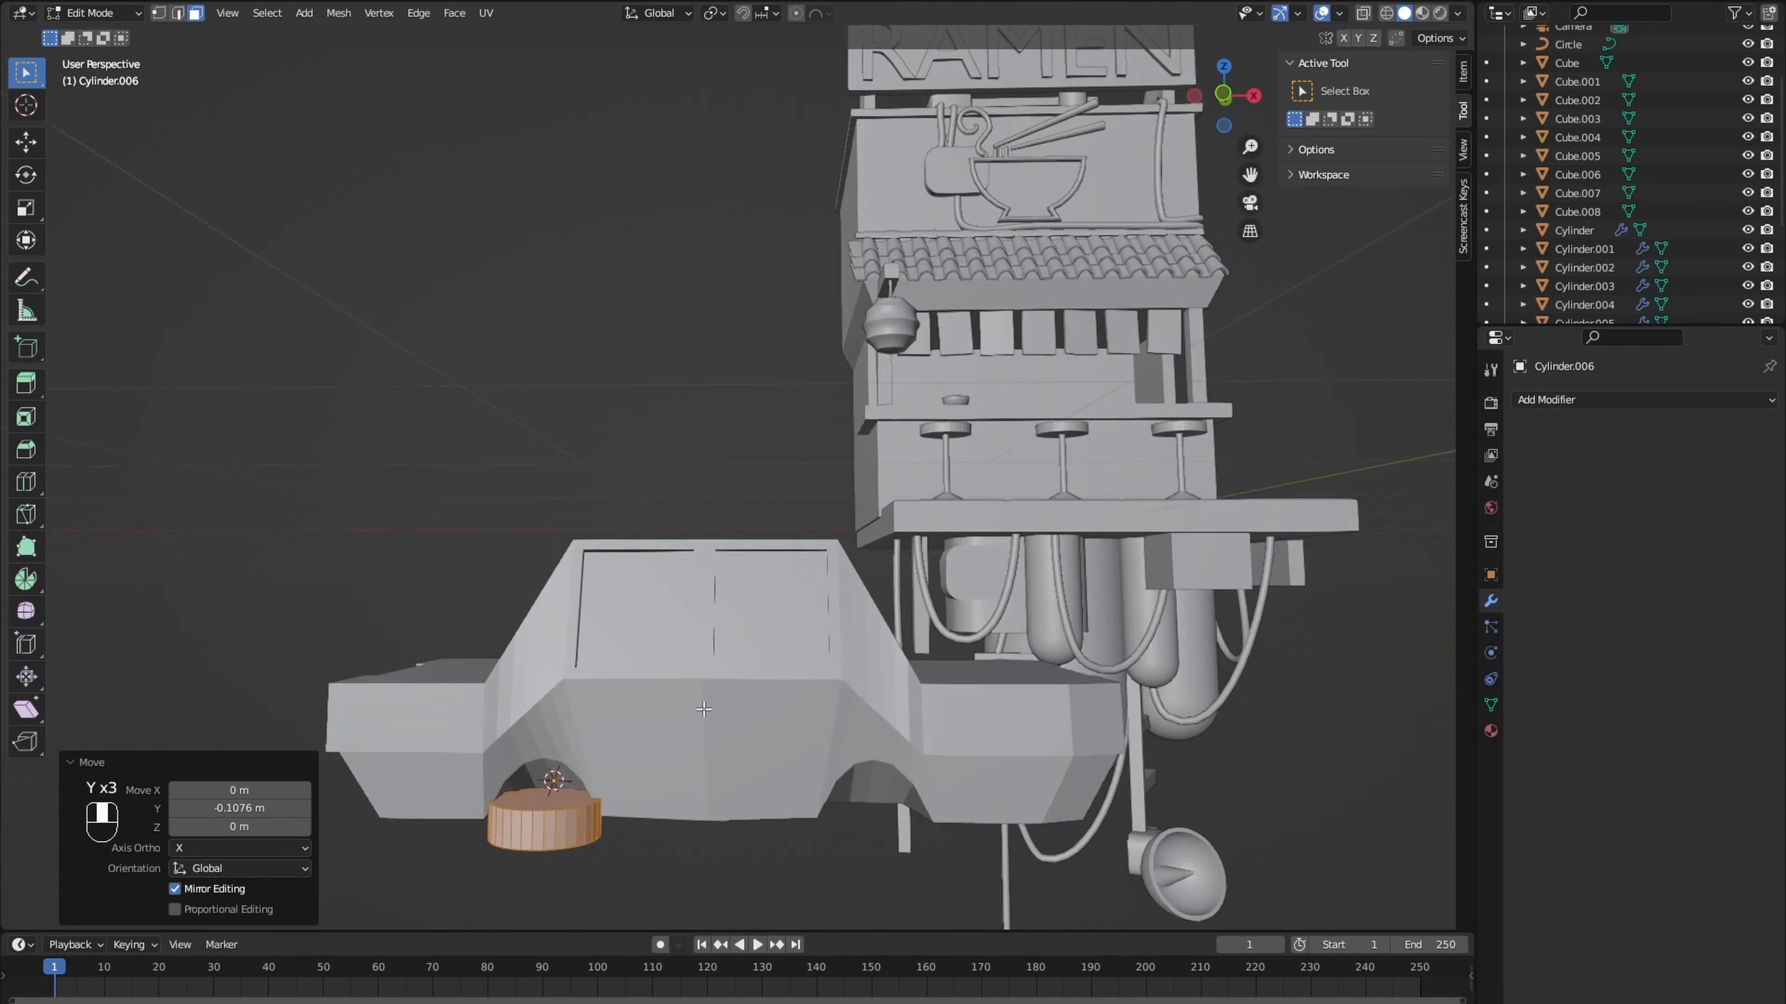
- Position a cylinder as a wheel in the car's wheel arch and mirror it across X and Y
{"action": "key", "text": "KP_3"}
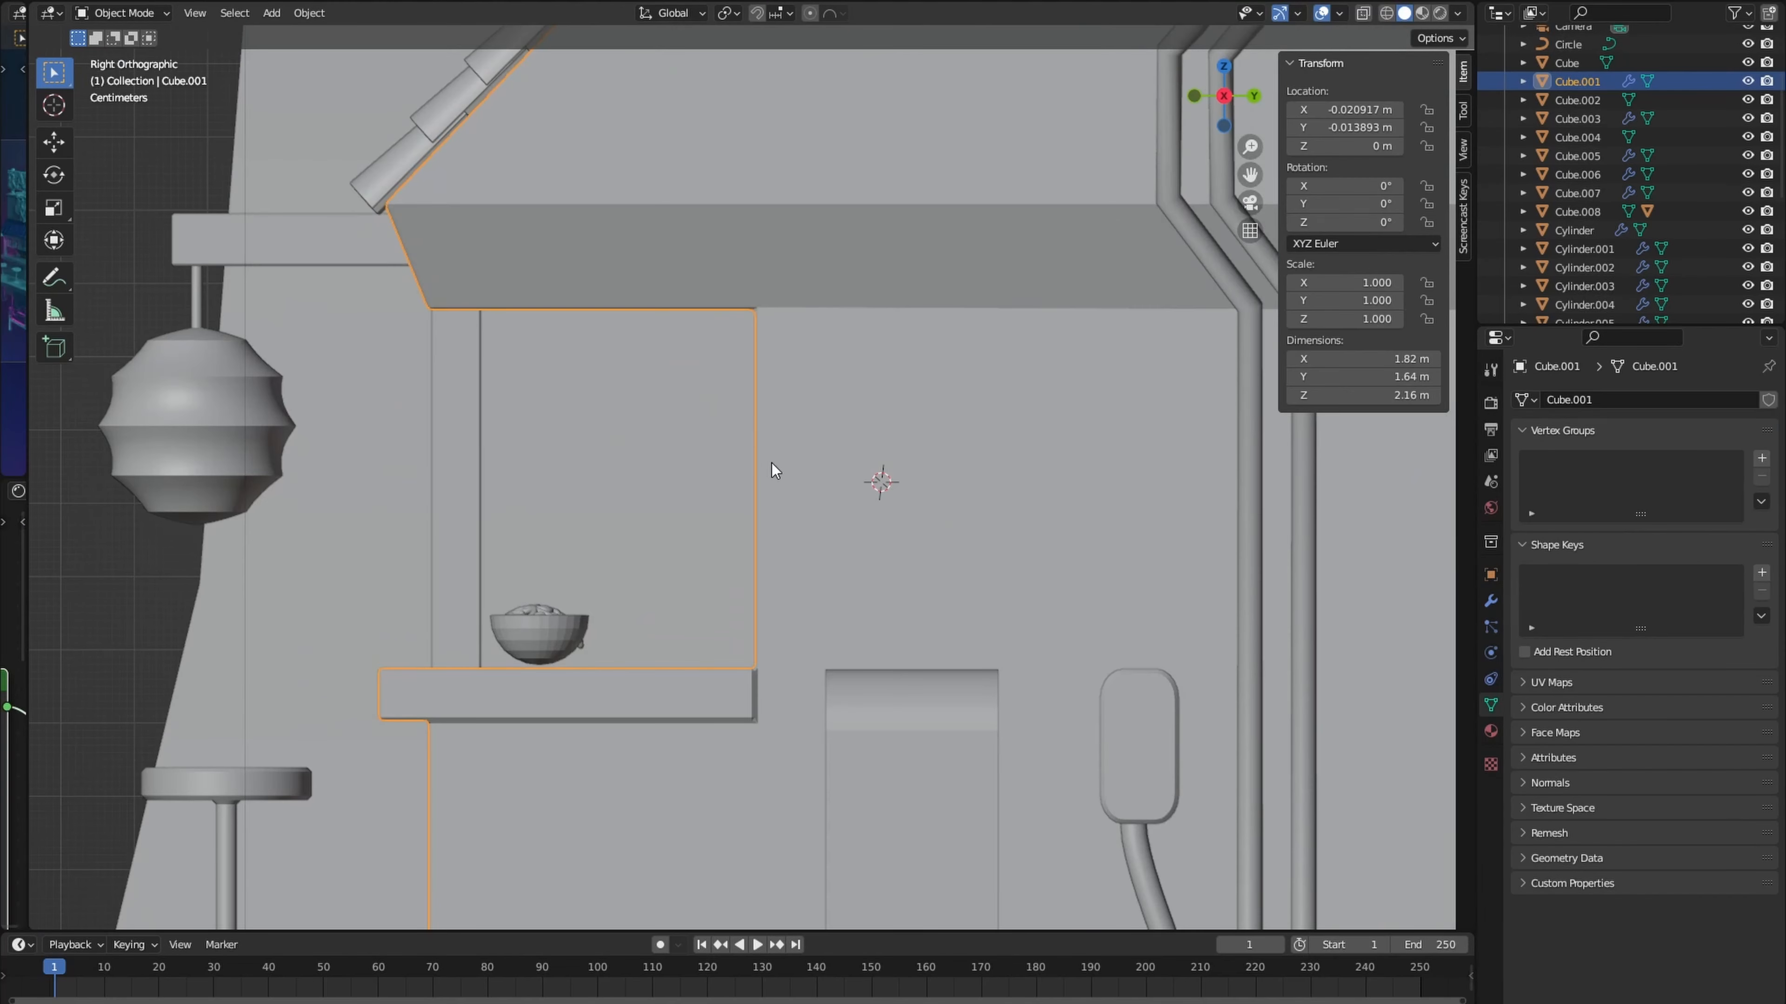
- Add a 2 m plane at the building's side wall and align it to the right orthographic view
{"action": "key", "text": "shift+a"}
{"action": "mouse_move", "coordinate": [818, 486]}
{"action": "left_click", "coordinate": [907, 484]}
{"action": "scroll", "coordinate": [931, 503], "scroll_direction": "down", "scroll_amount": 1}
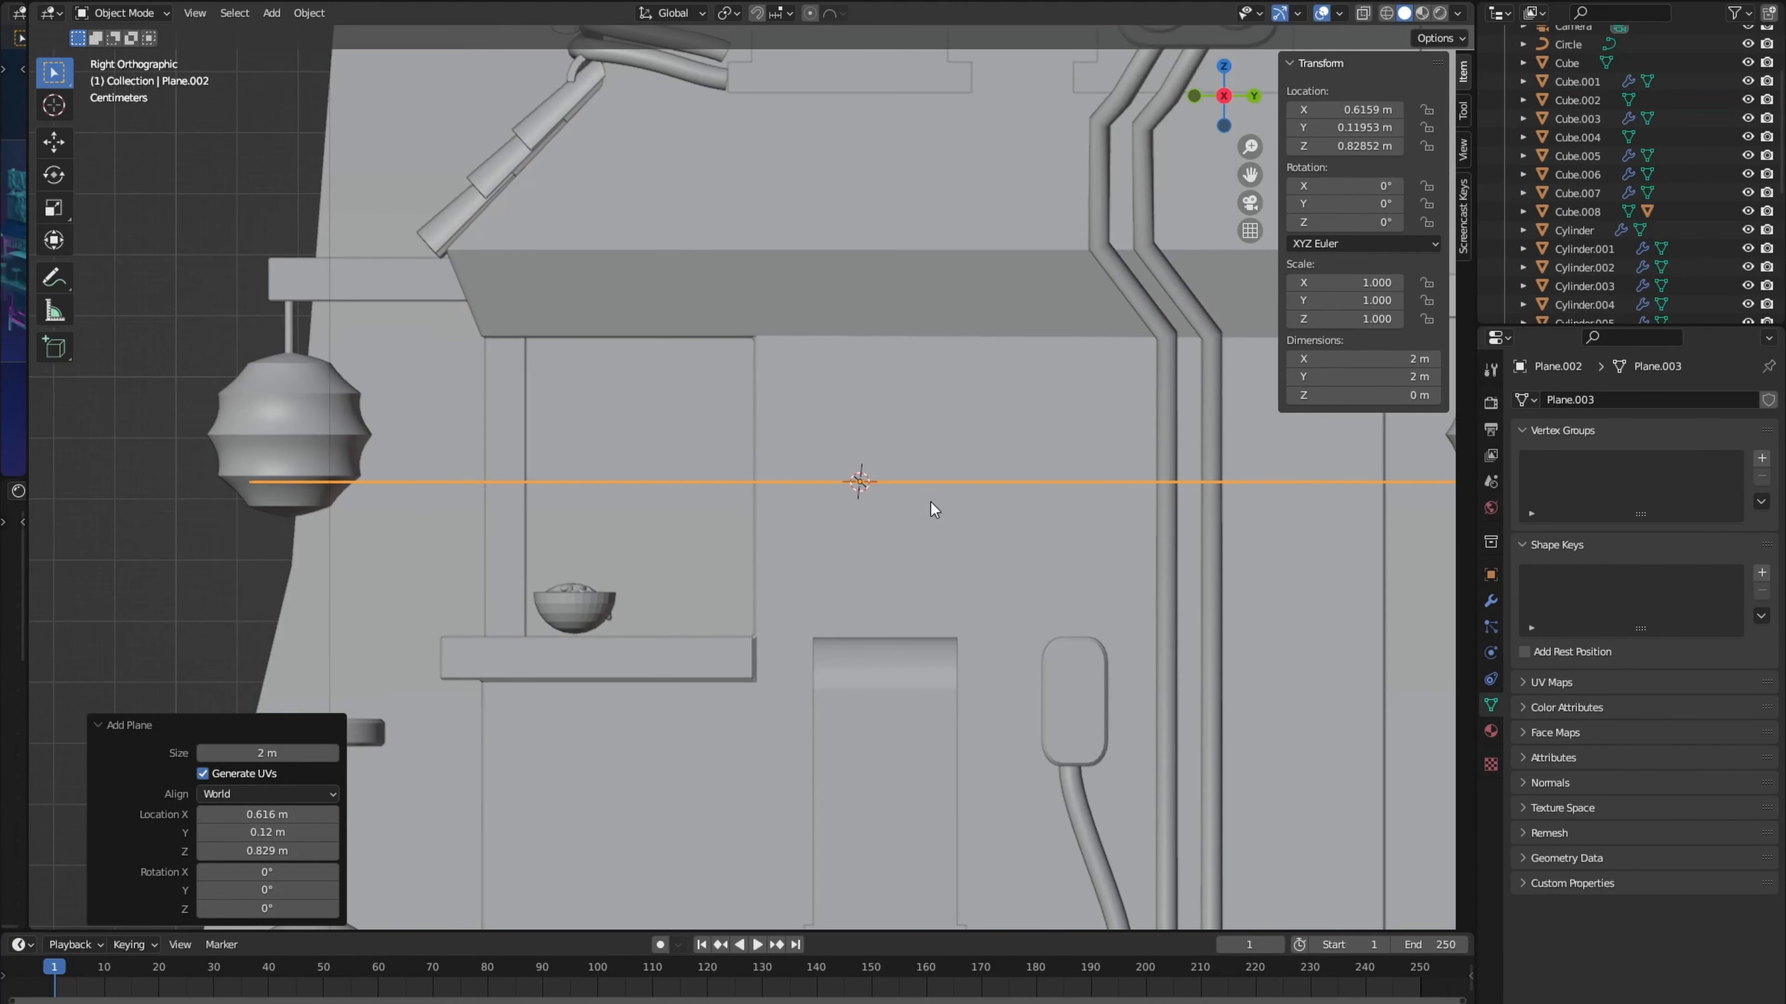
{"action": "left_click", "coordinate": [285, 795]}
{"action": "left_click", "coordinate": [280, 837]}
{"action": "scroll", "coordinate": [858, 478], "scroll_direction": "down", "scroll_amount": 3}
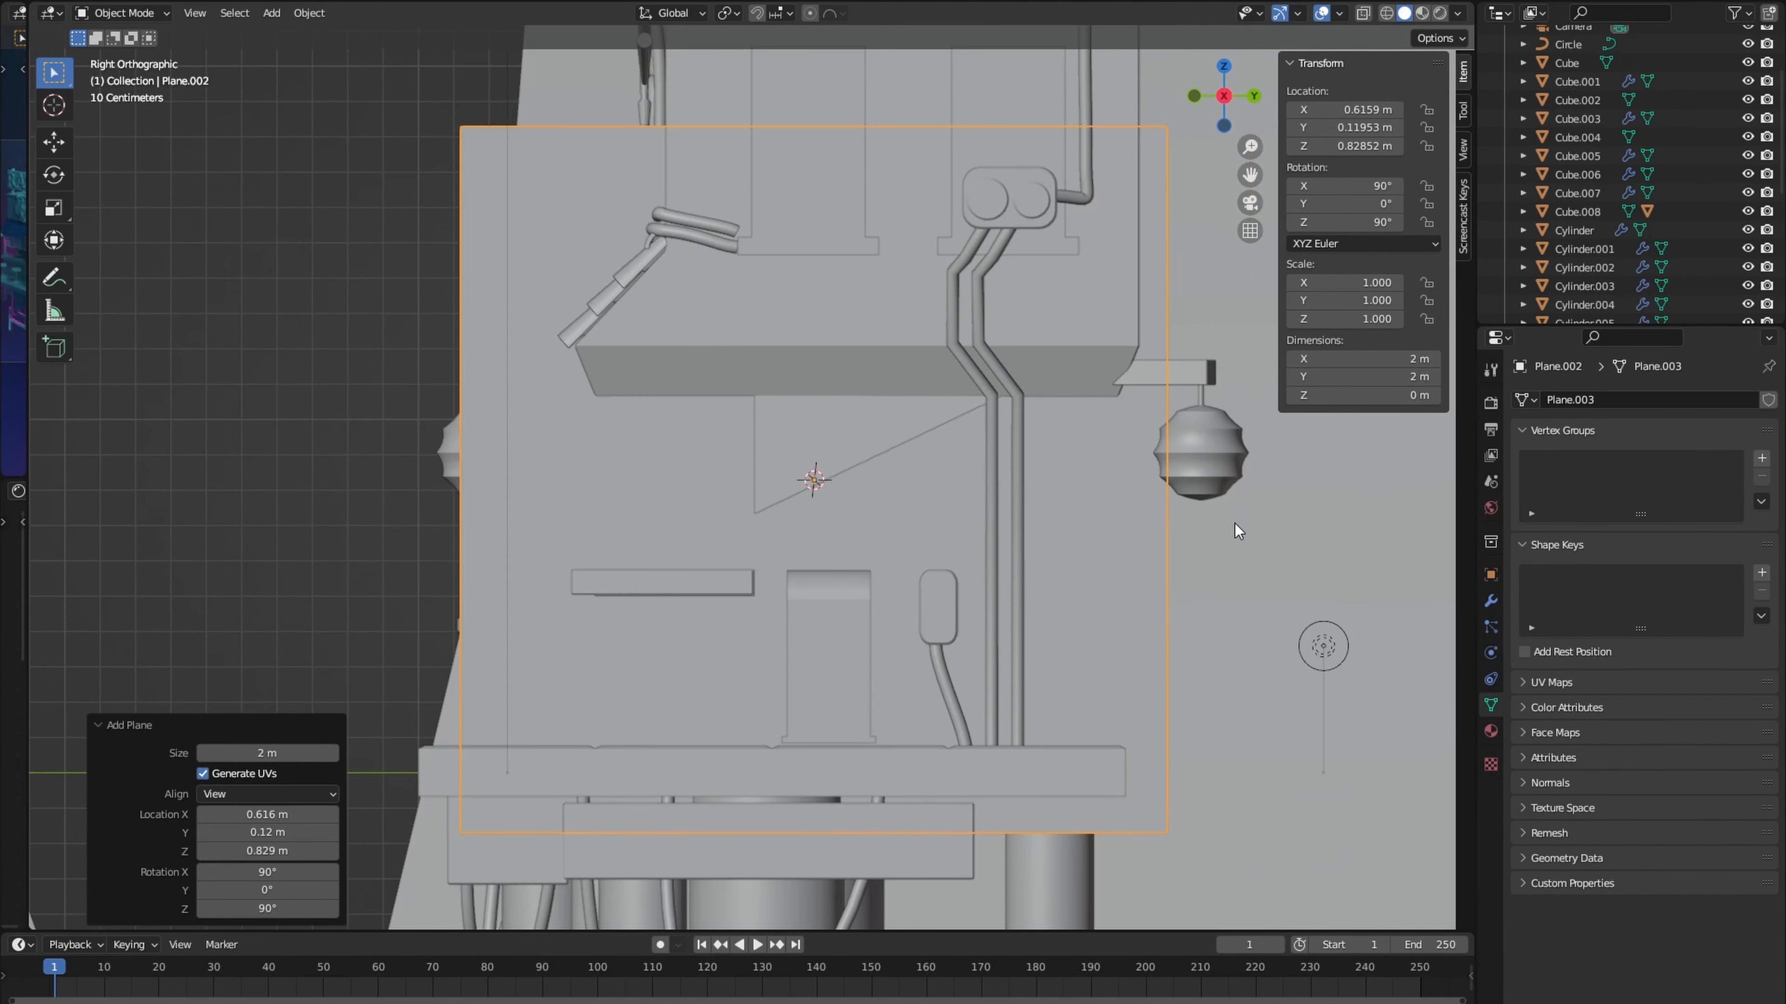
- Scale the plane down to a small square on the side wall and extrude its side edge along Y into a horizontal bar
{"action": "key", "text": "s"}
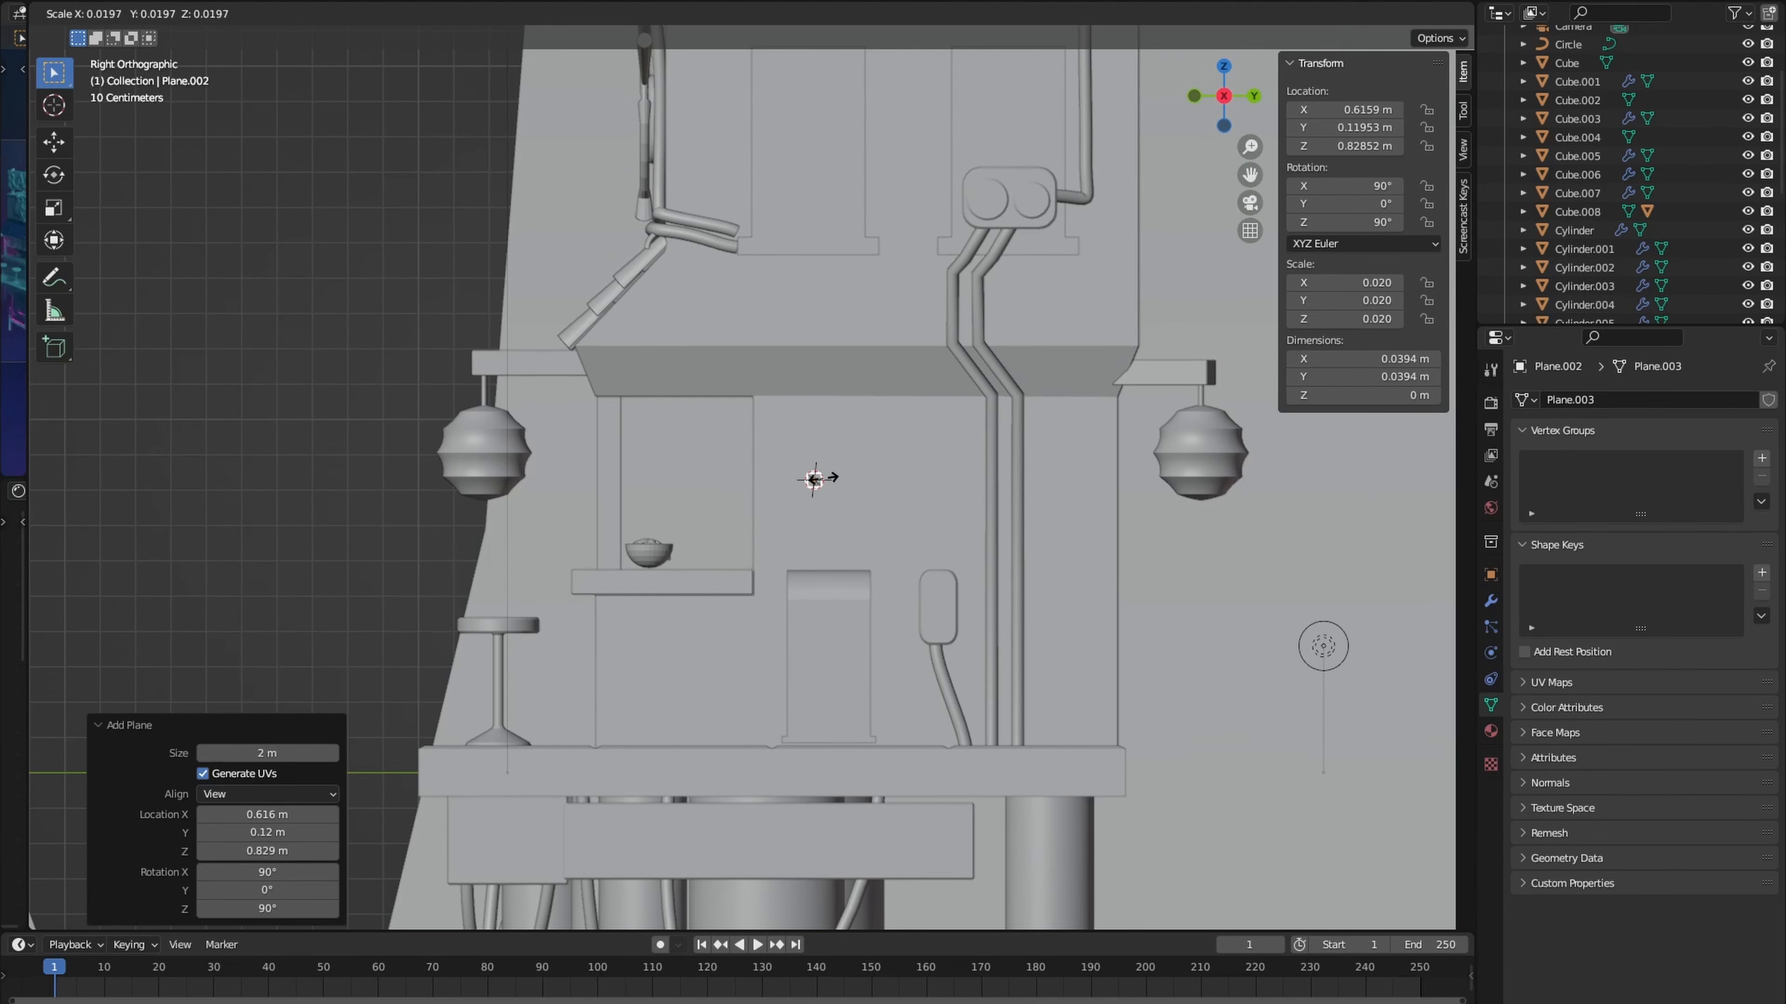
{"action": "left_click", "coordinate": [814, 479]}
{"action": "scroll", "coordinate": [879, 492], "scroll_direction": "up", "scroll_amount": 5}
{"action": "key", "text": "Tab"}
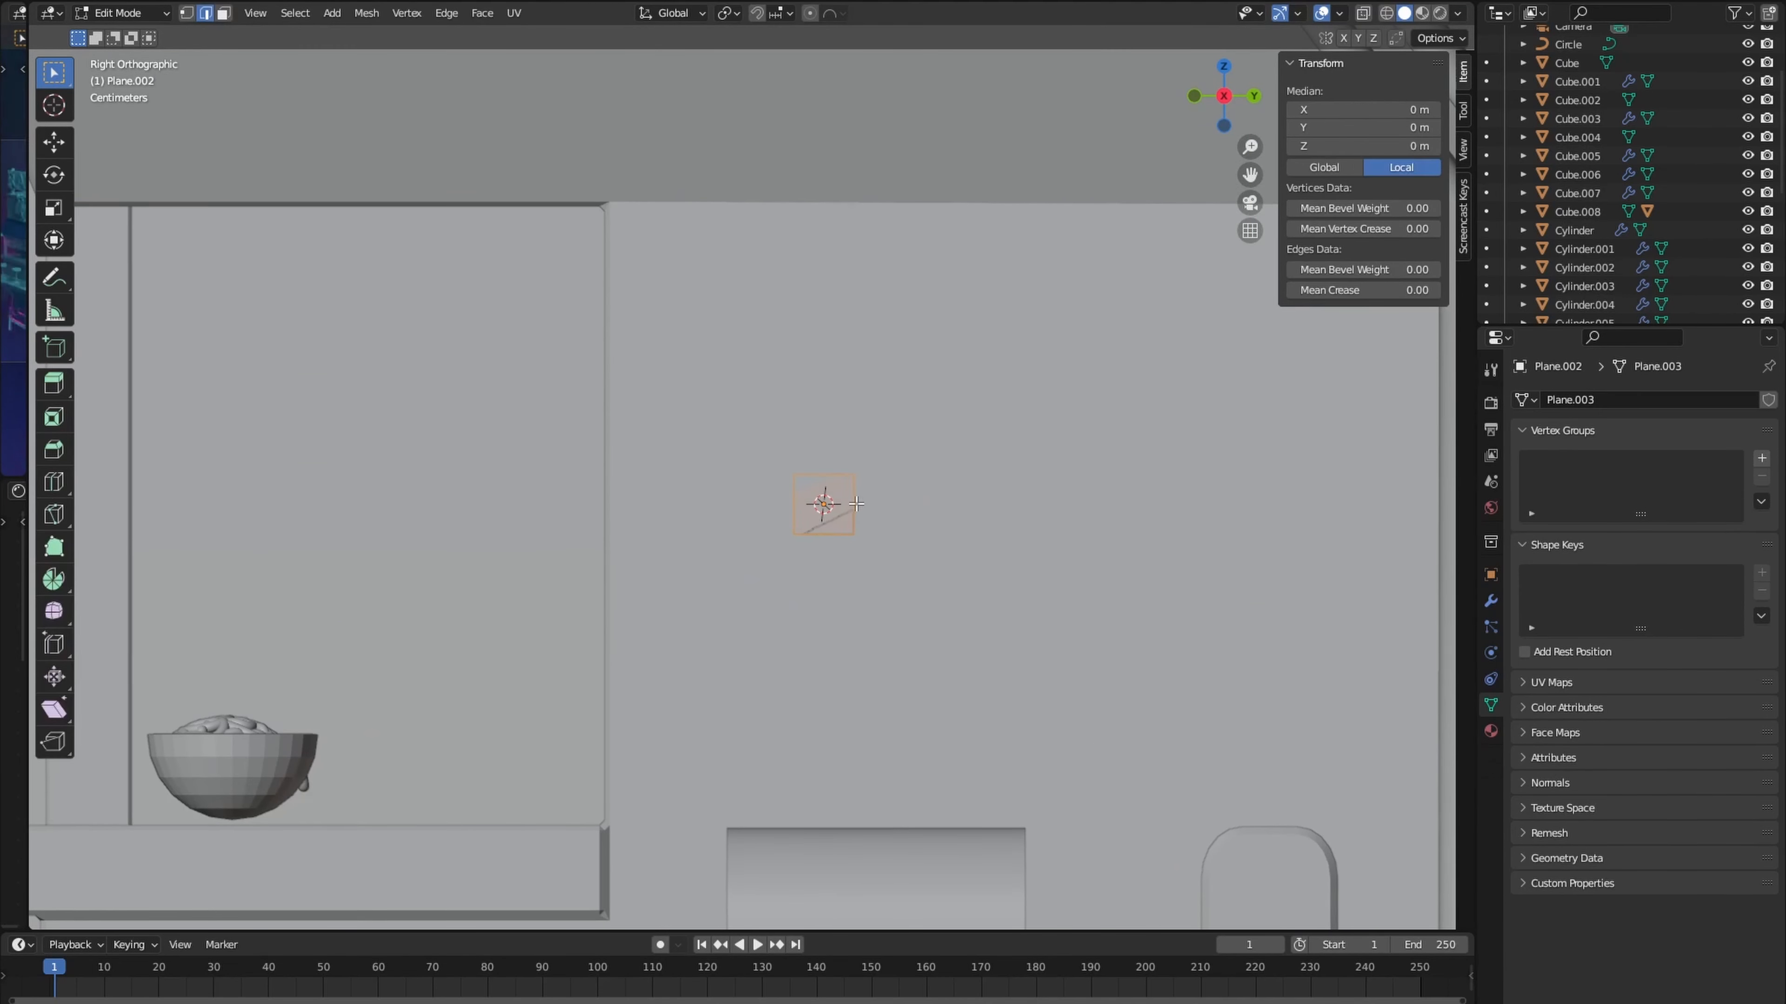
{"action": "key", "text": "e"}
{"action": "key", "text": "y"}
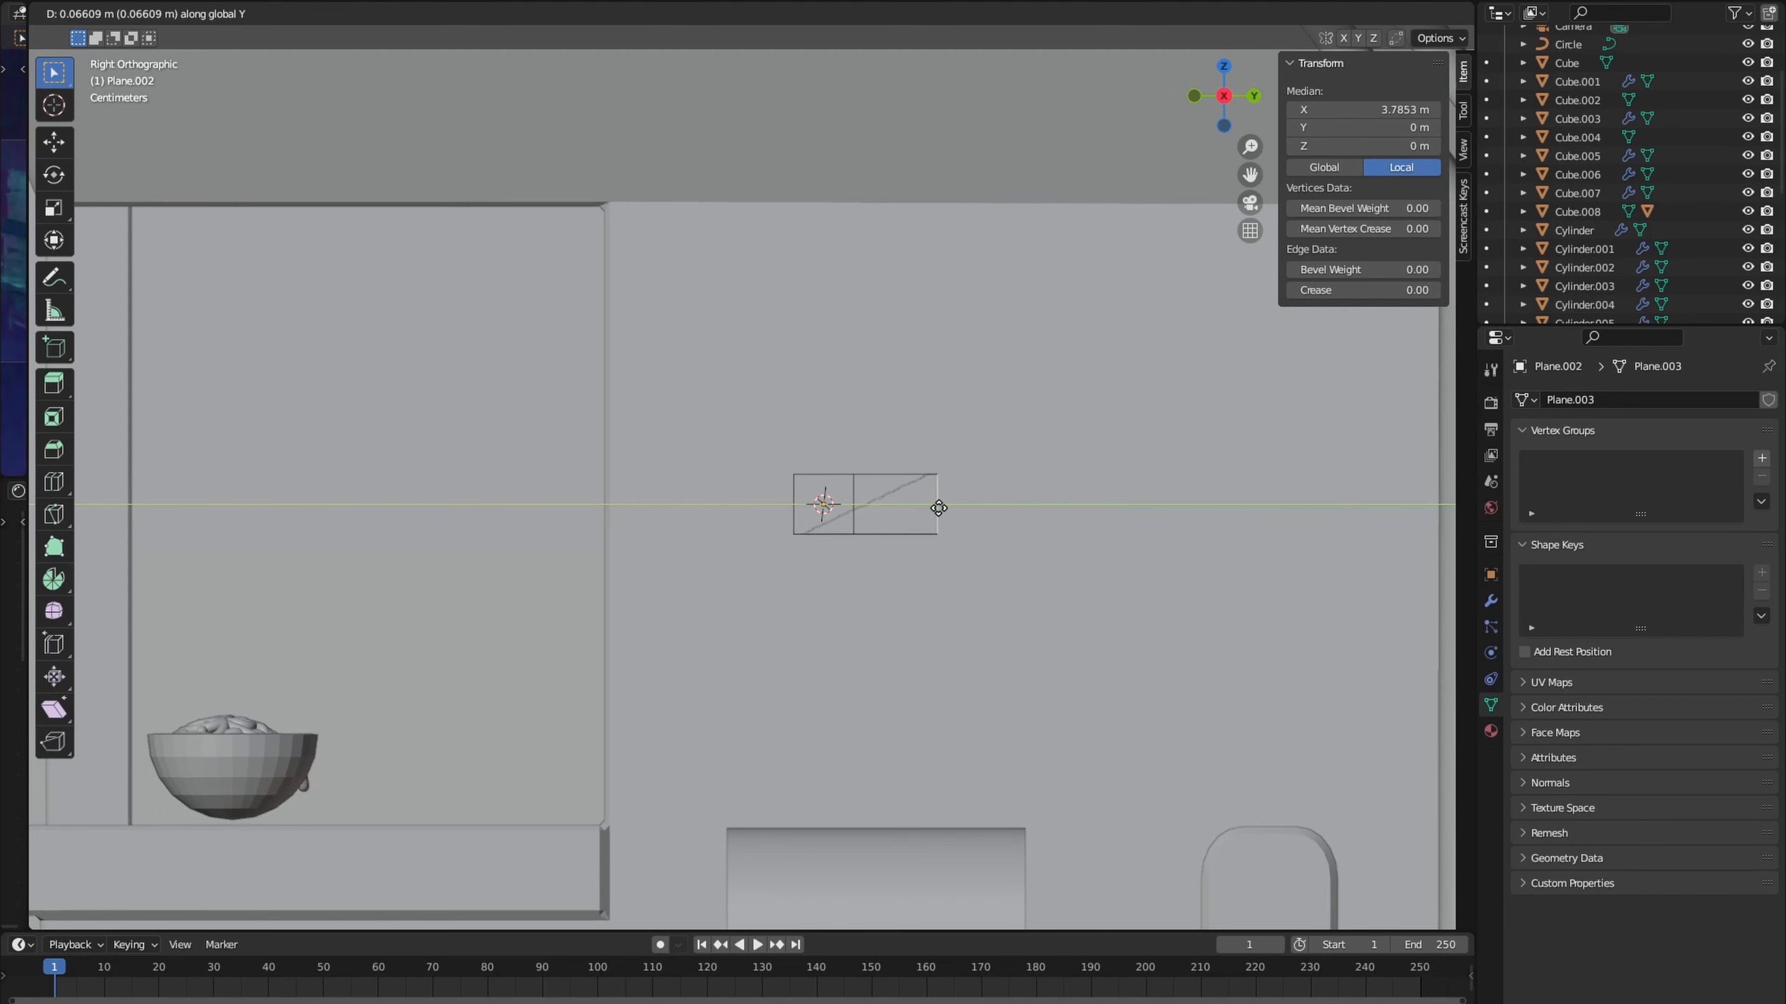
{"action": "left_click", "coordinate": [1064, 511]}
- Extrude the bar's lower middle edge down about 0.043 m as a stem and again as a lower block
{"action": "left_click", "coordinate": [883, 535]}
{"action": "key", "text": "e"}
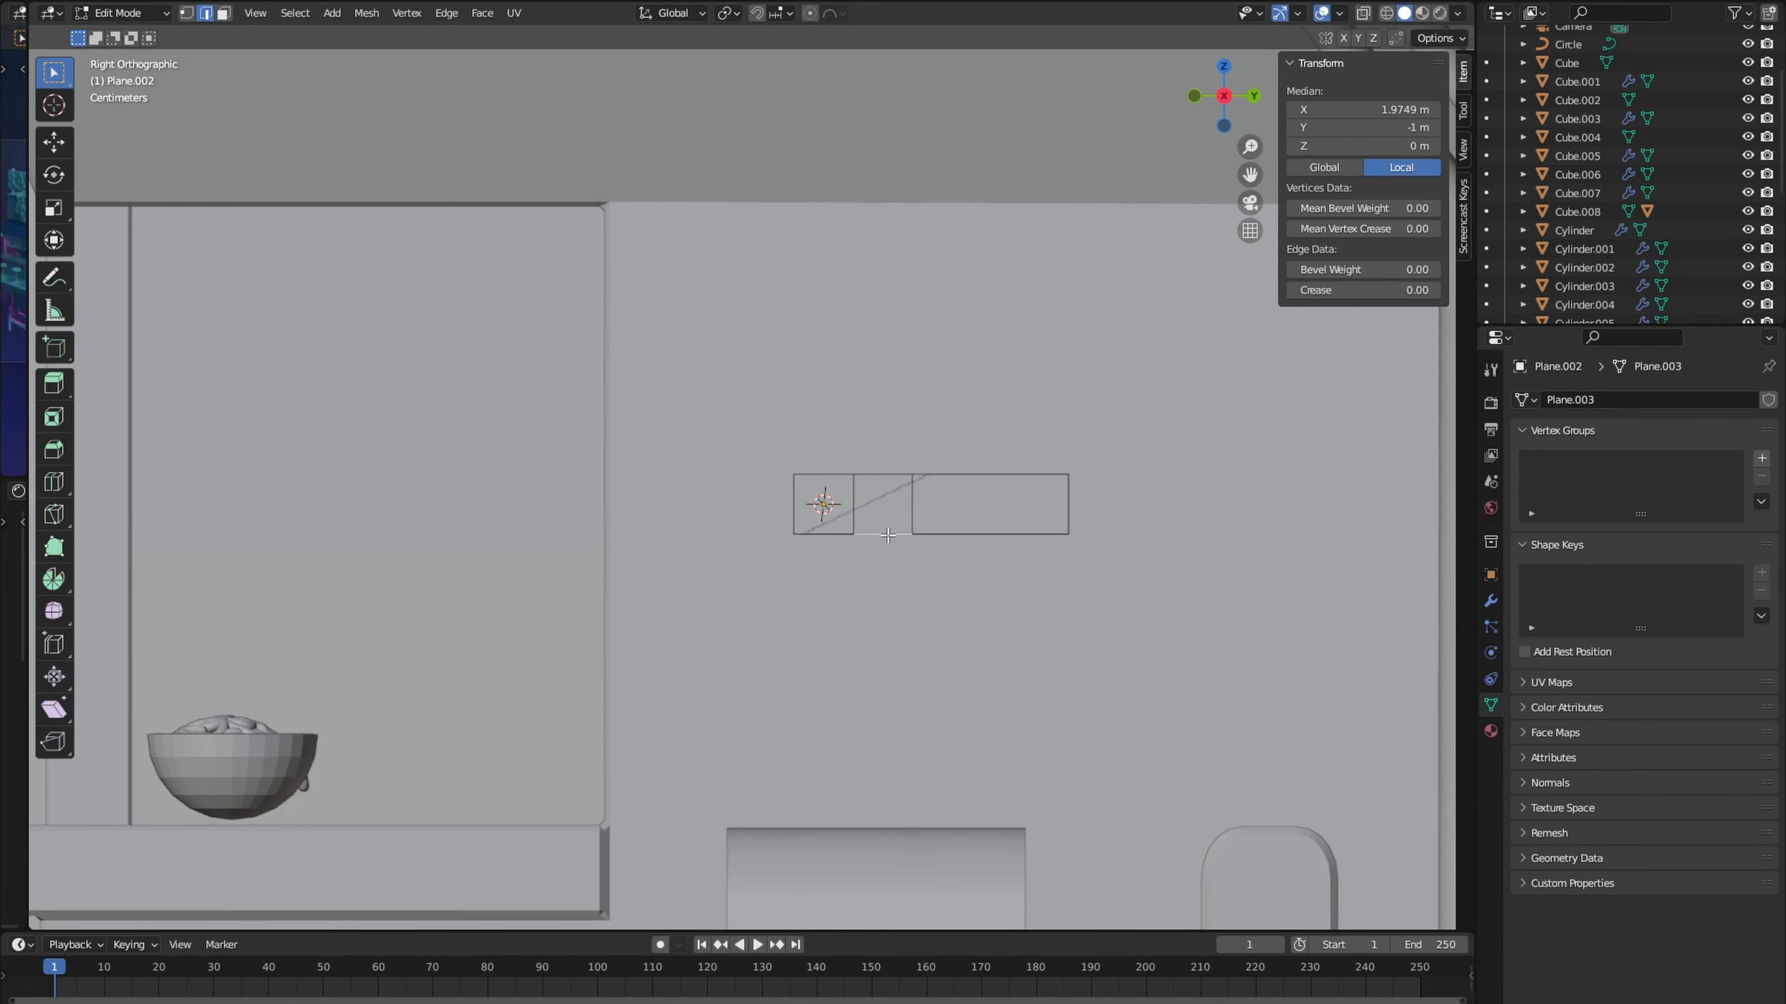
{"action": "key", "text": "y"}
{"action": "key", "text": "y"}
{"action": "left_click", "coordinate": [904, 589]}
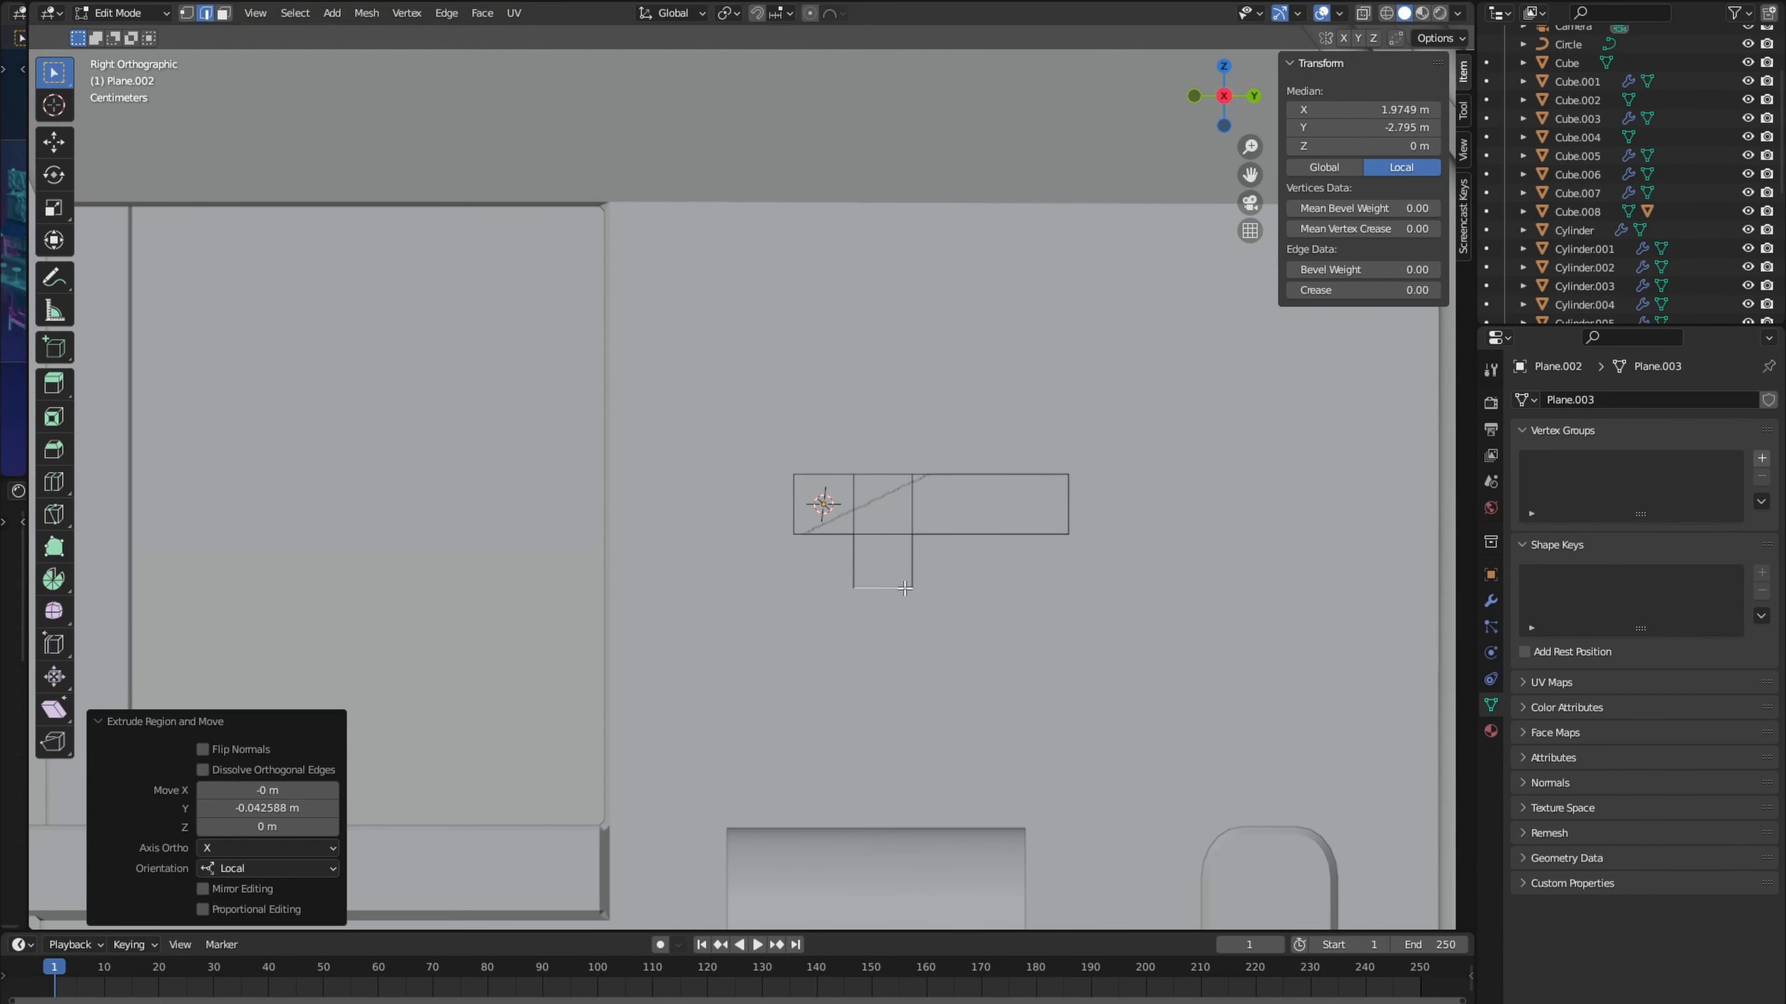
{"action": "key", "text": "e"}
{"action": "key", "text": "z"}
{"action": "left_click", "coordinate": [902, 645]}
- Extrude both side edges of the lower block along Y to form a second, offset horizontal bar
{"action": "left_click", "coordinate": [912, 619]}
{"action": "key", "text": "e"}
{"action": "key", "text": "y"}
{"action": "left_click", "coordinate": [971, 626]}
{"action": "left_click", "coordinate": [858, 622]}
{"action": "key", "text": "e"}
{"action": "key", "text": "y"}
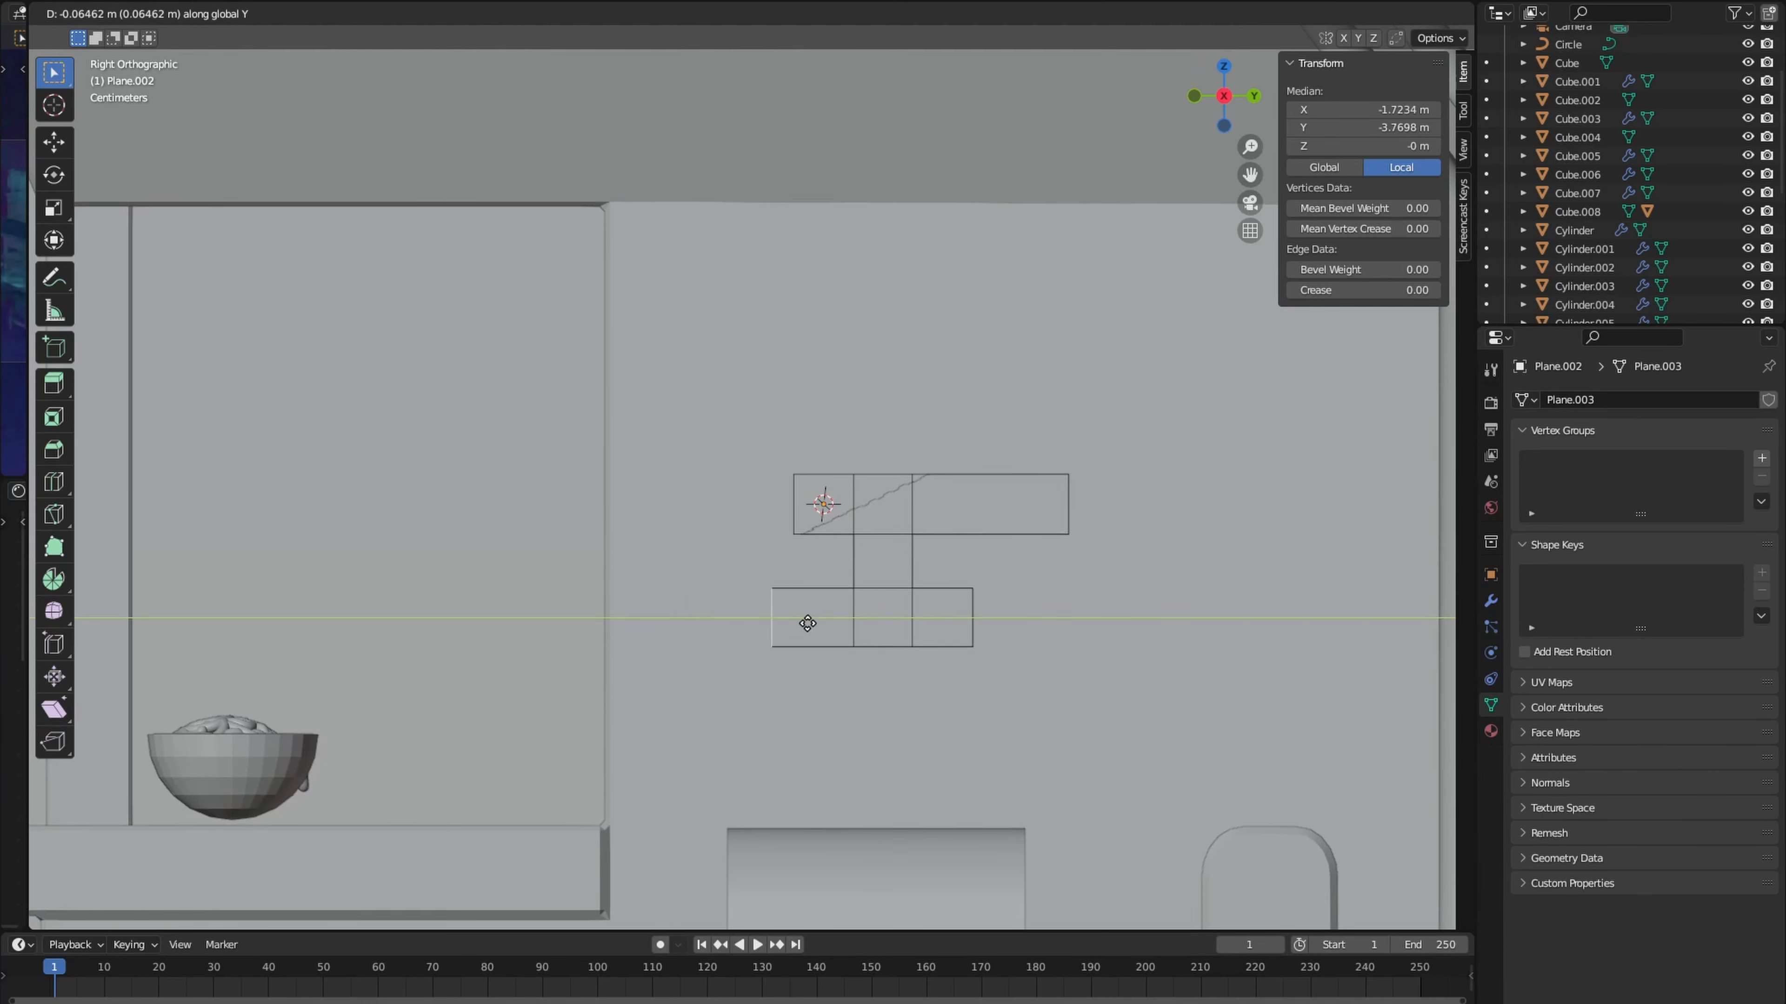
{"action": "left_click", "coordinate": [719, 620]}
- Add a Subdivision Surface modifier with viewport level 2 and place loop cuts near the outer ends of both bars
{"action": "left_click", "coordinate": [1490, 601]}
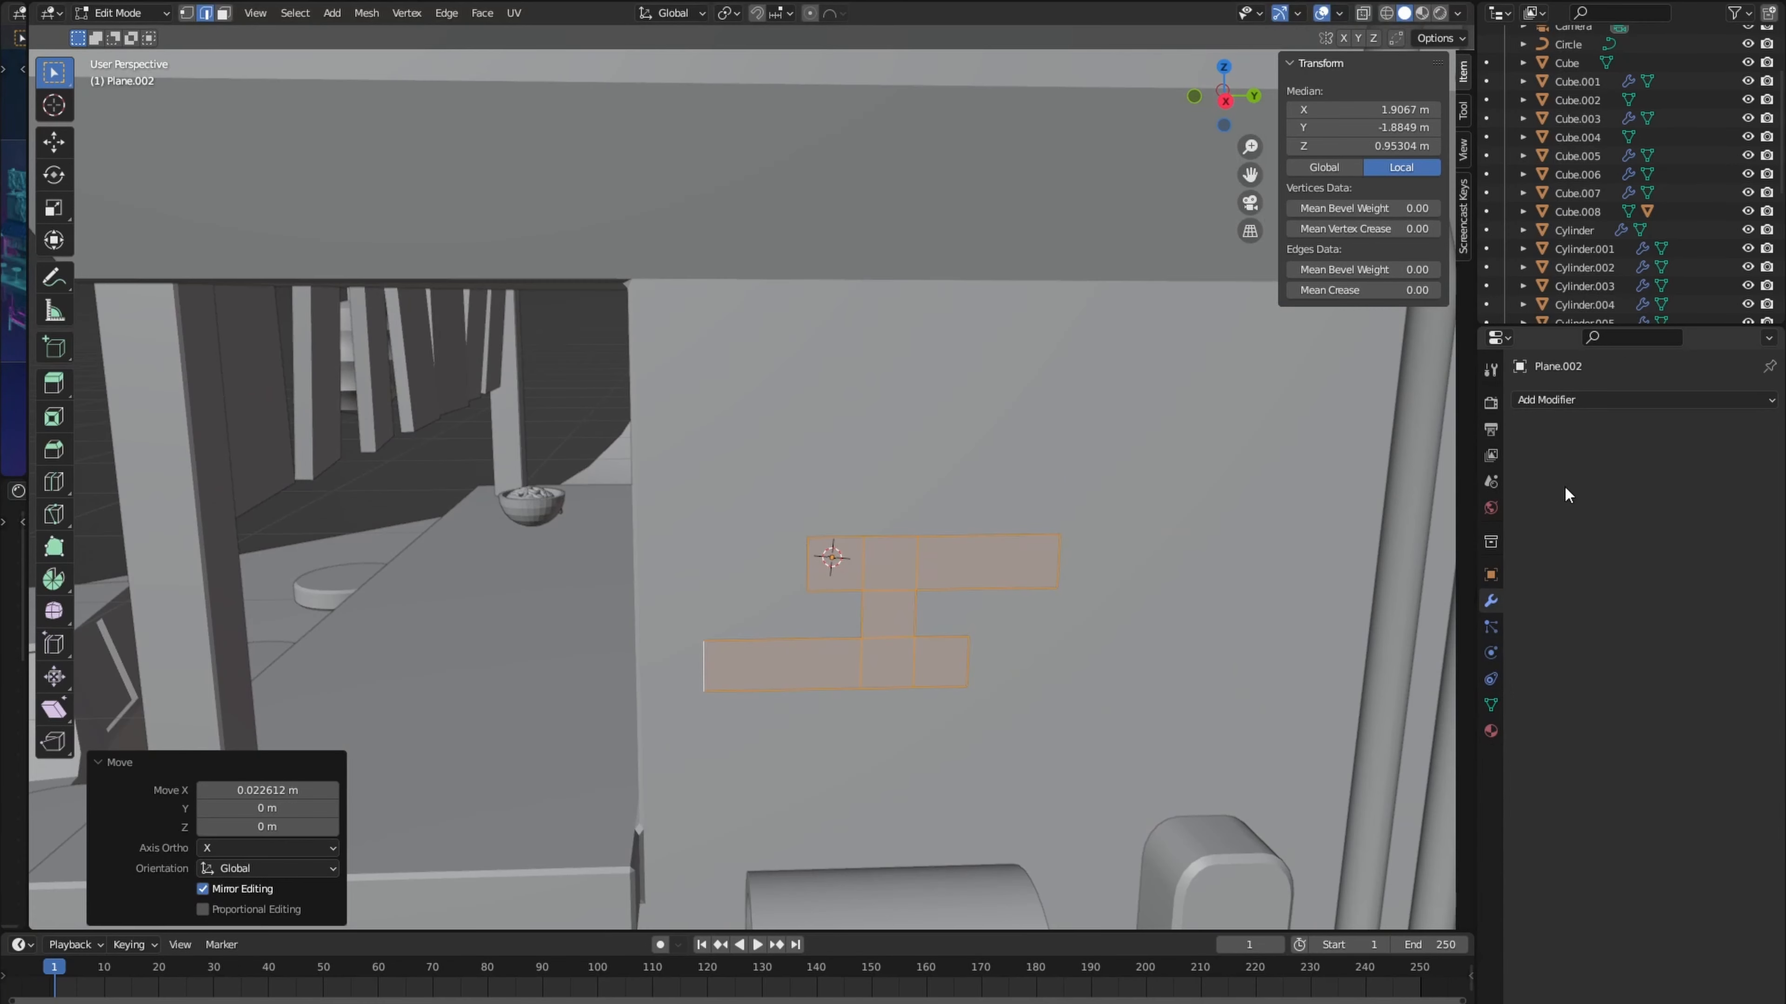
{"action": "left_click", "coordinate": [1565, 400]}
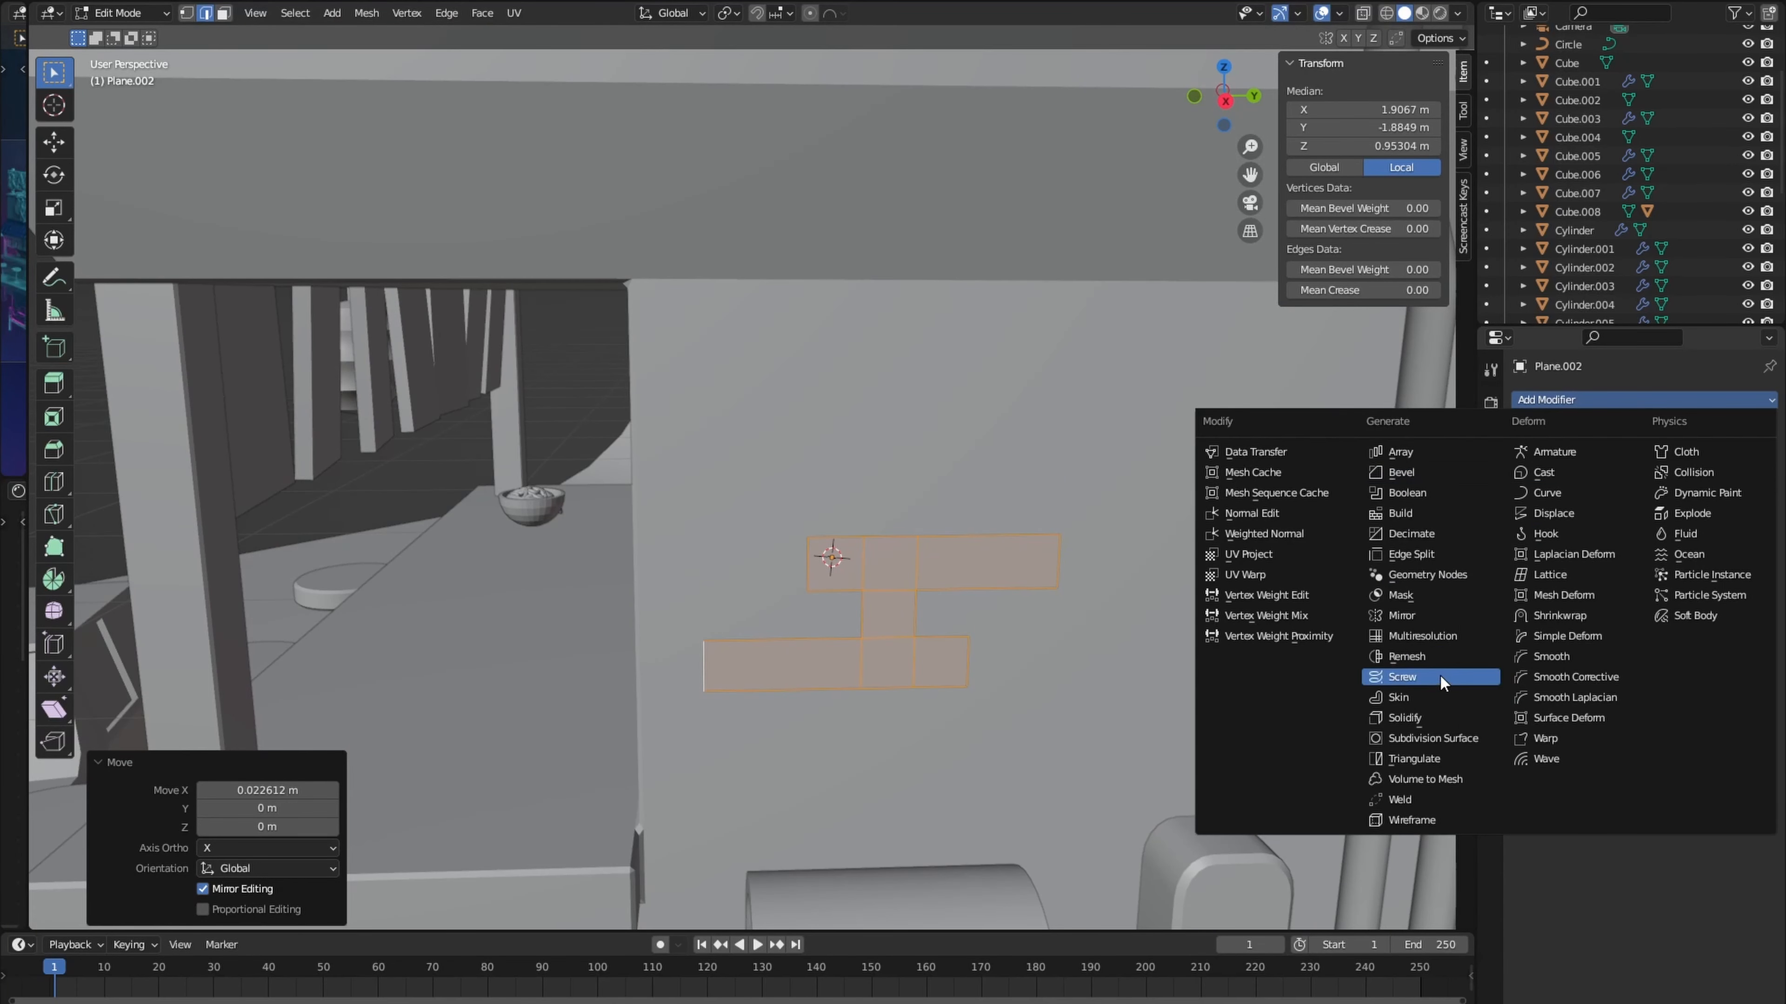
{"action": "left_click", "coordinate": [1437, 738]}
{"action": "left_click", "coordinate": [1746, 483]}
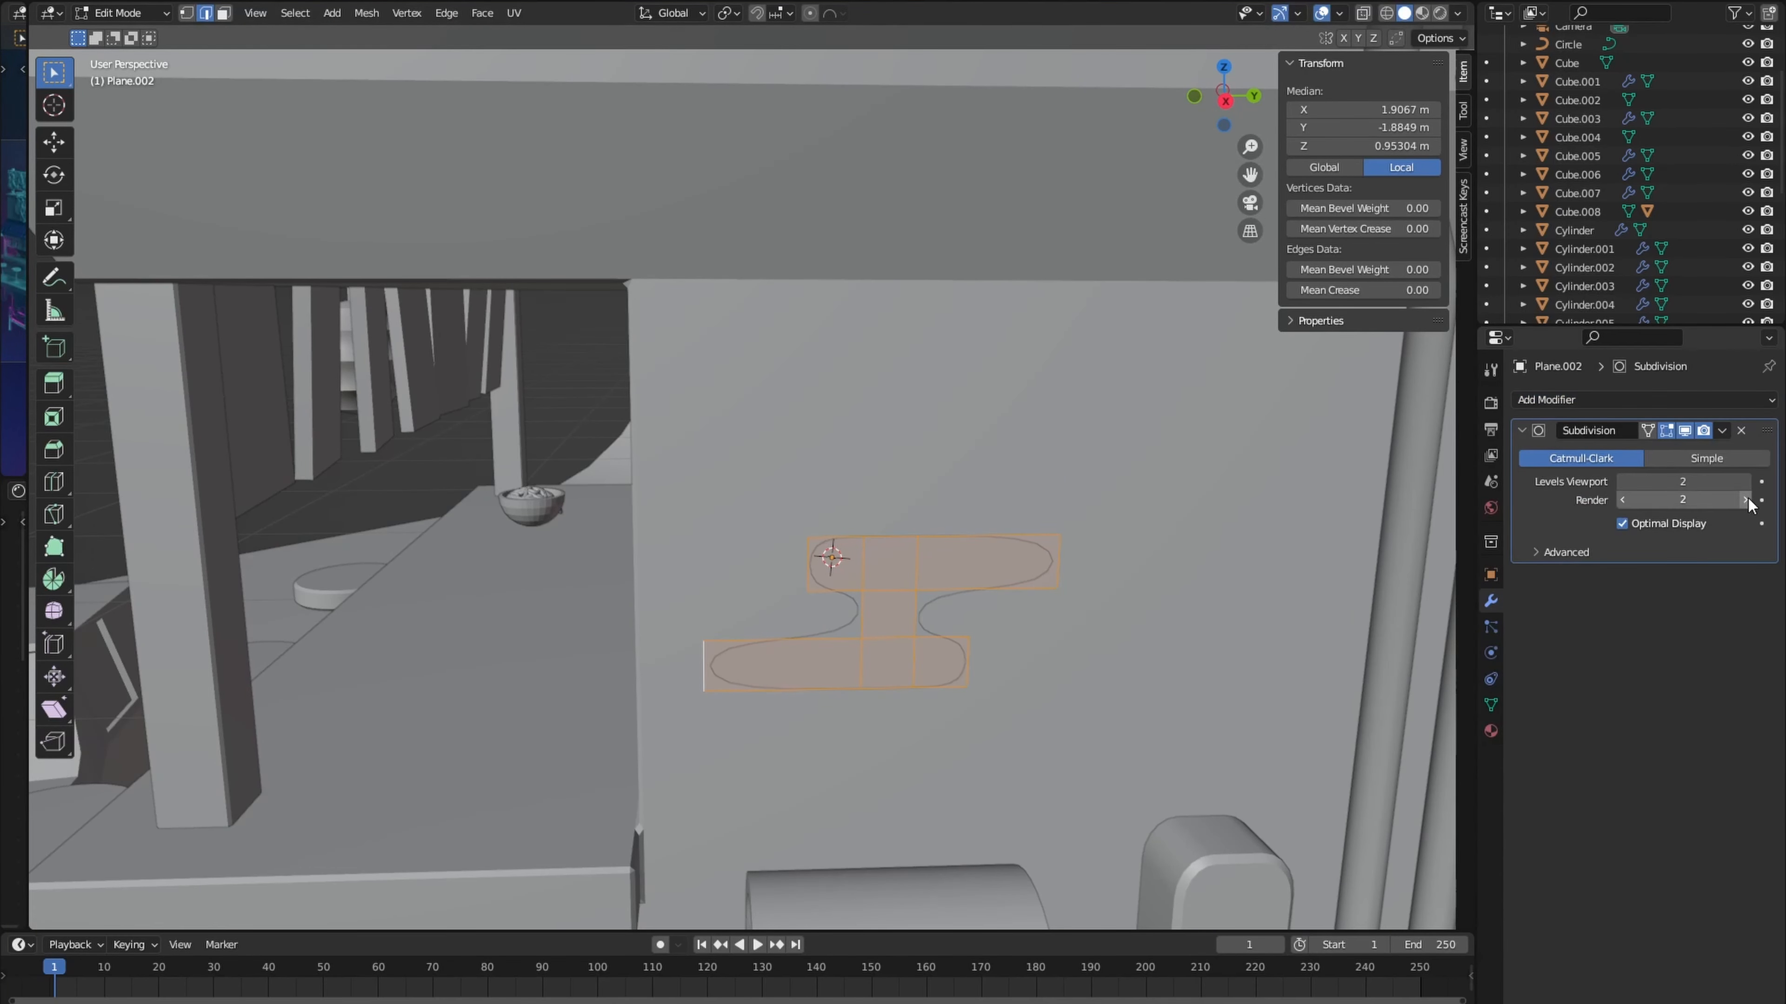
{"action": "left_click", "coordinate": [975, 570]}
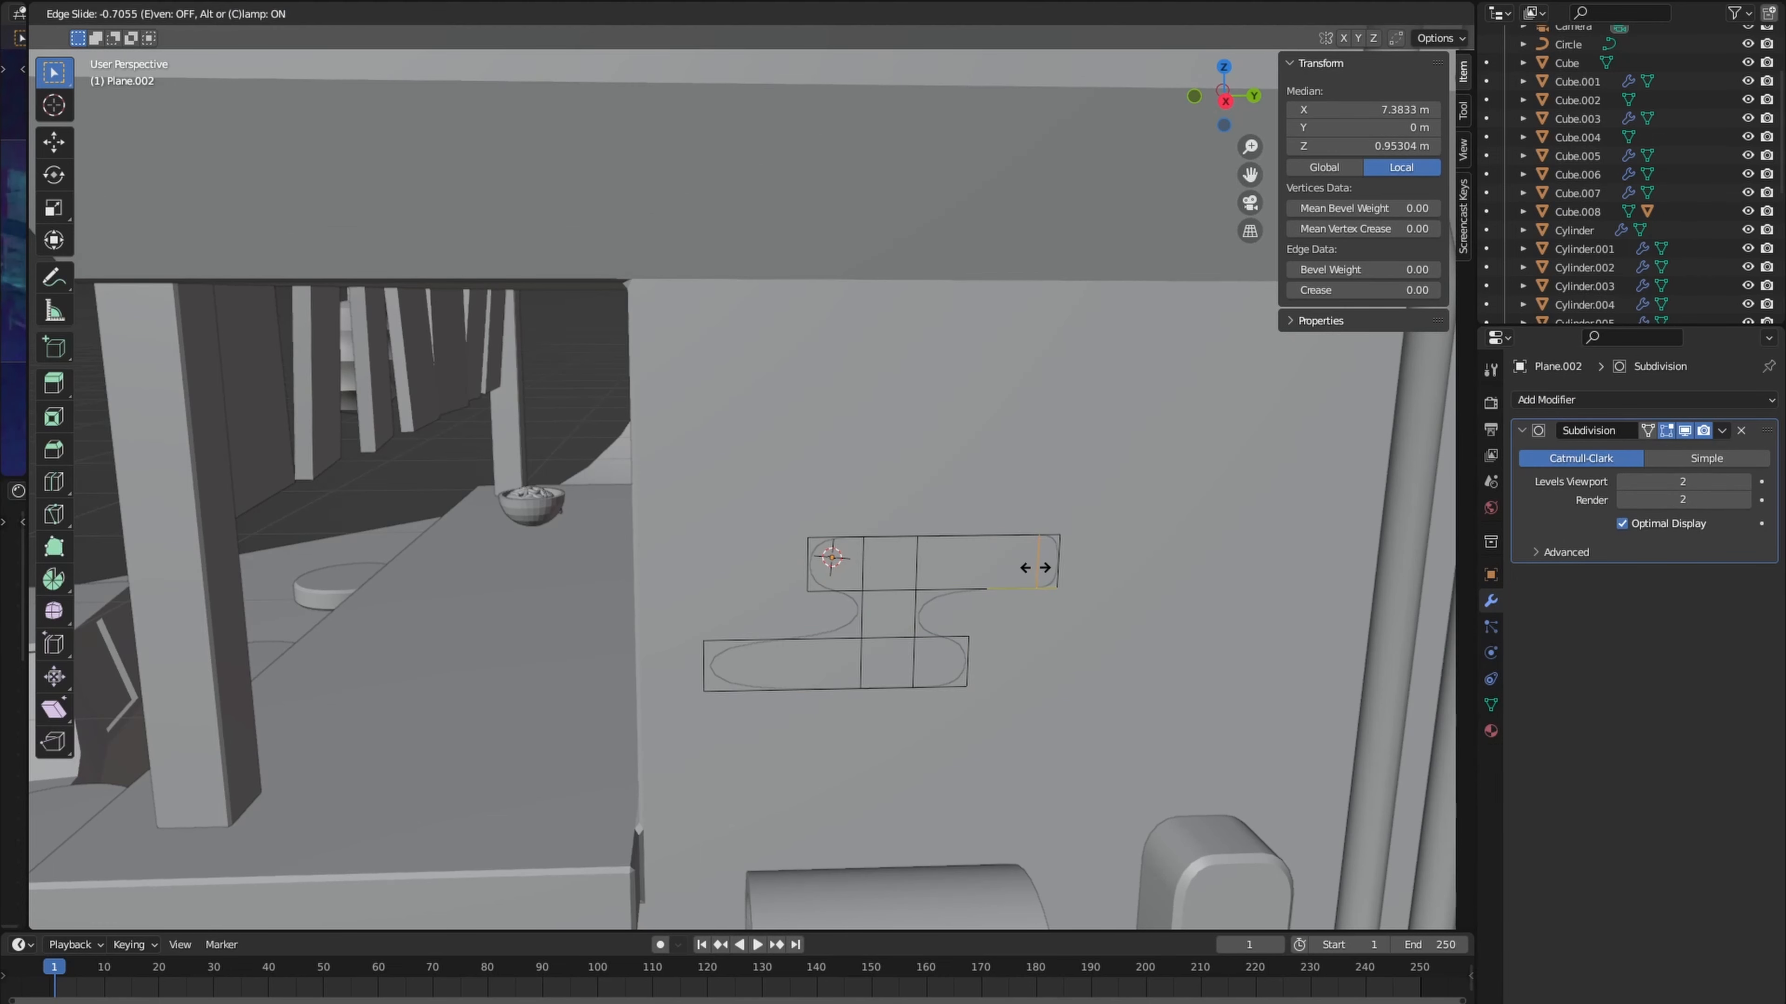
{"action": "left_click", "coordinate": [1013, 571]}
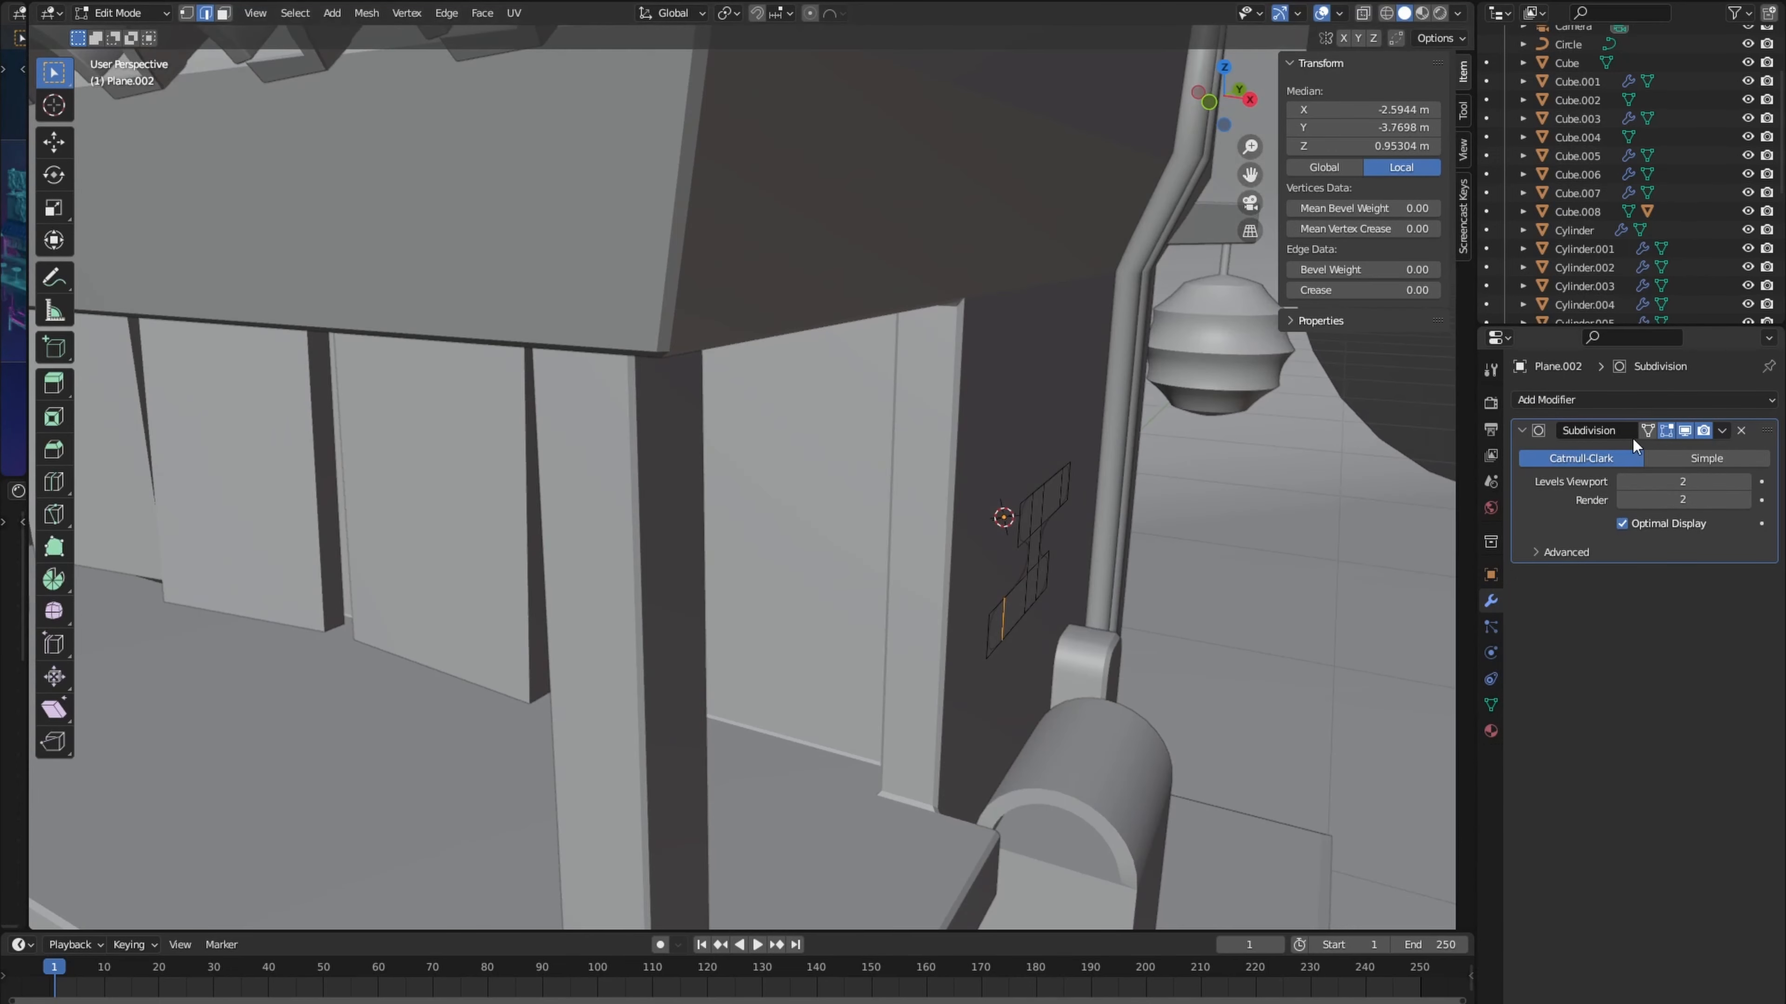
- Add a Shrinkwrap modifier to the patch targeting Cube.001 with an offset of 0.001 m
{"action": "left_click", "coordinate": [1615, 398]}
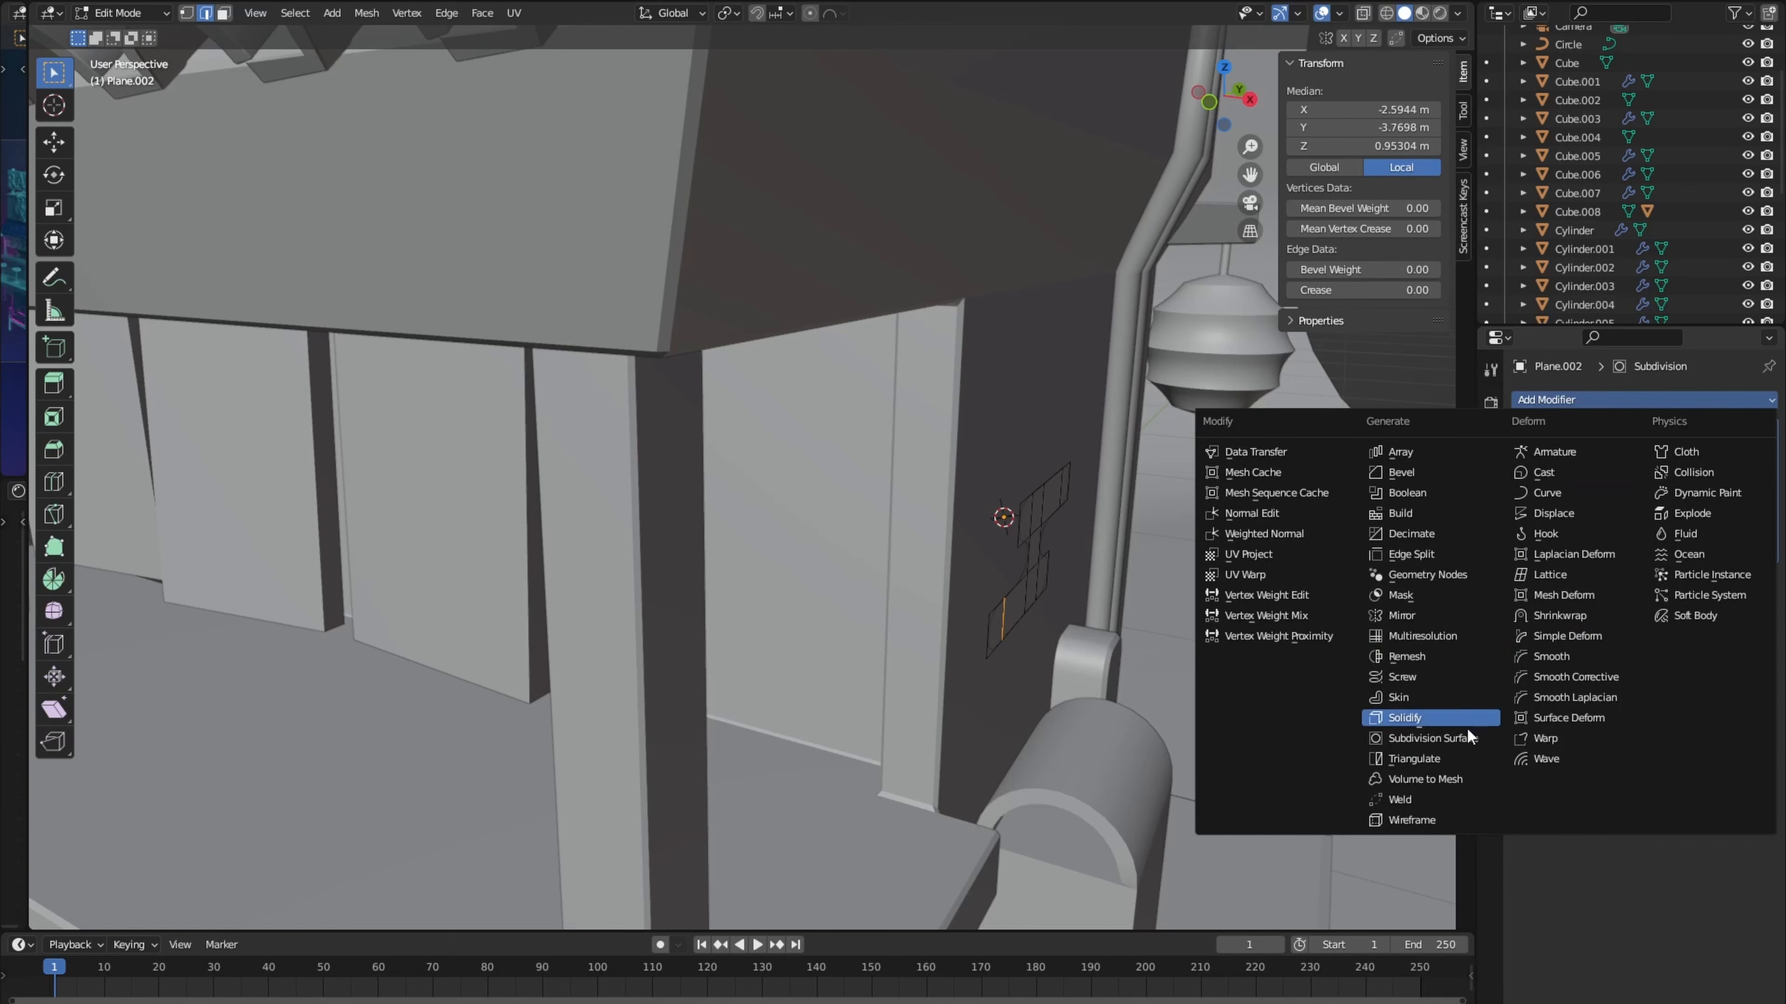
{"action": "left_click", "coordinate": [1560, 618]}
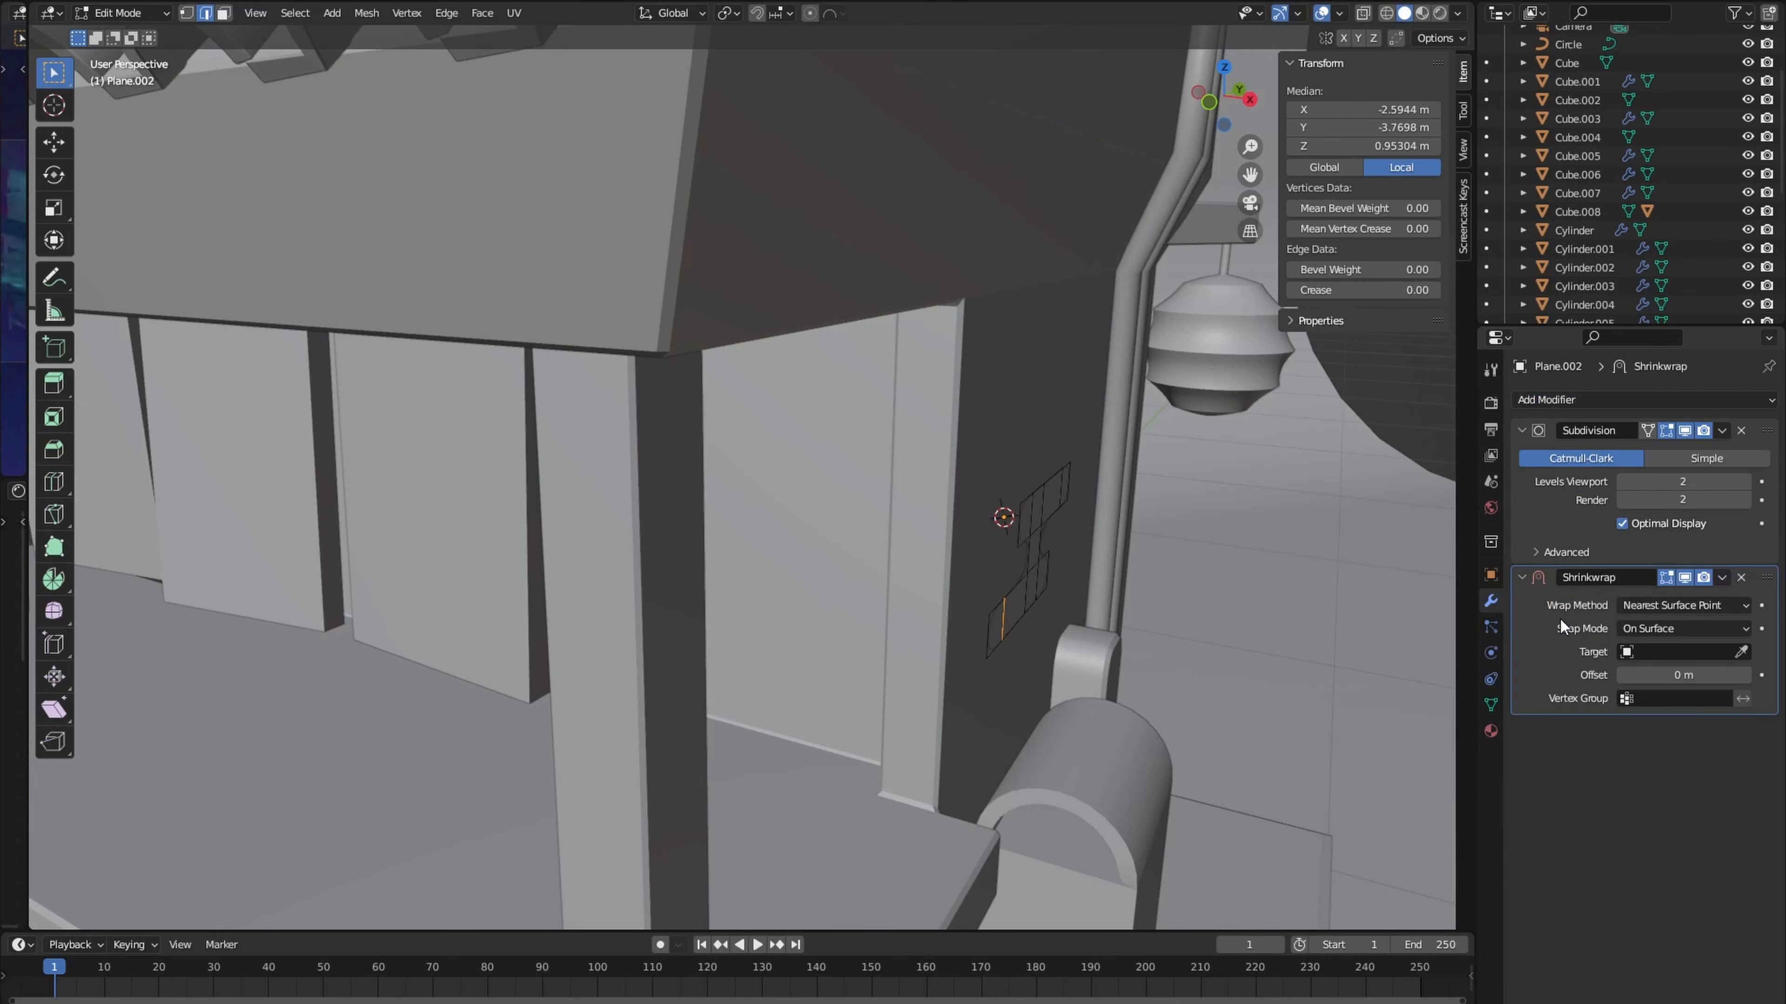
{"action": "left_click", "coordinate": [1674, 652]}
{"action": "left_click", "coordinate": [1740, 652]}
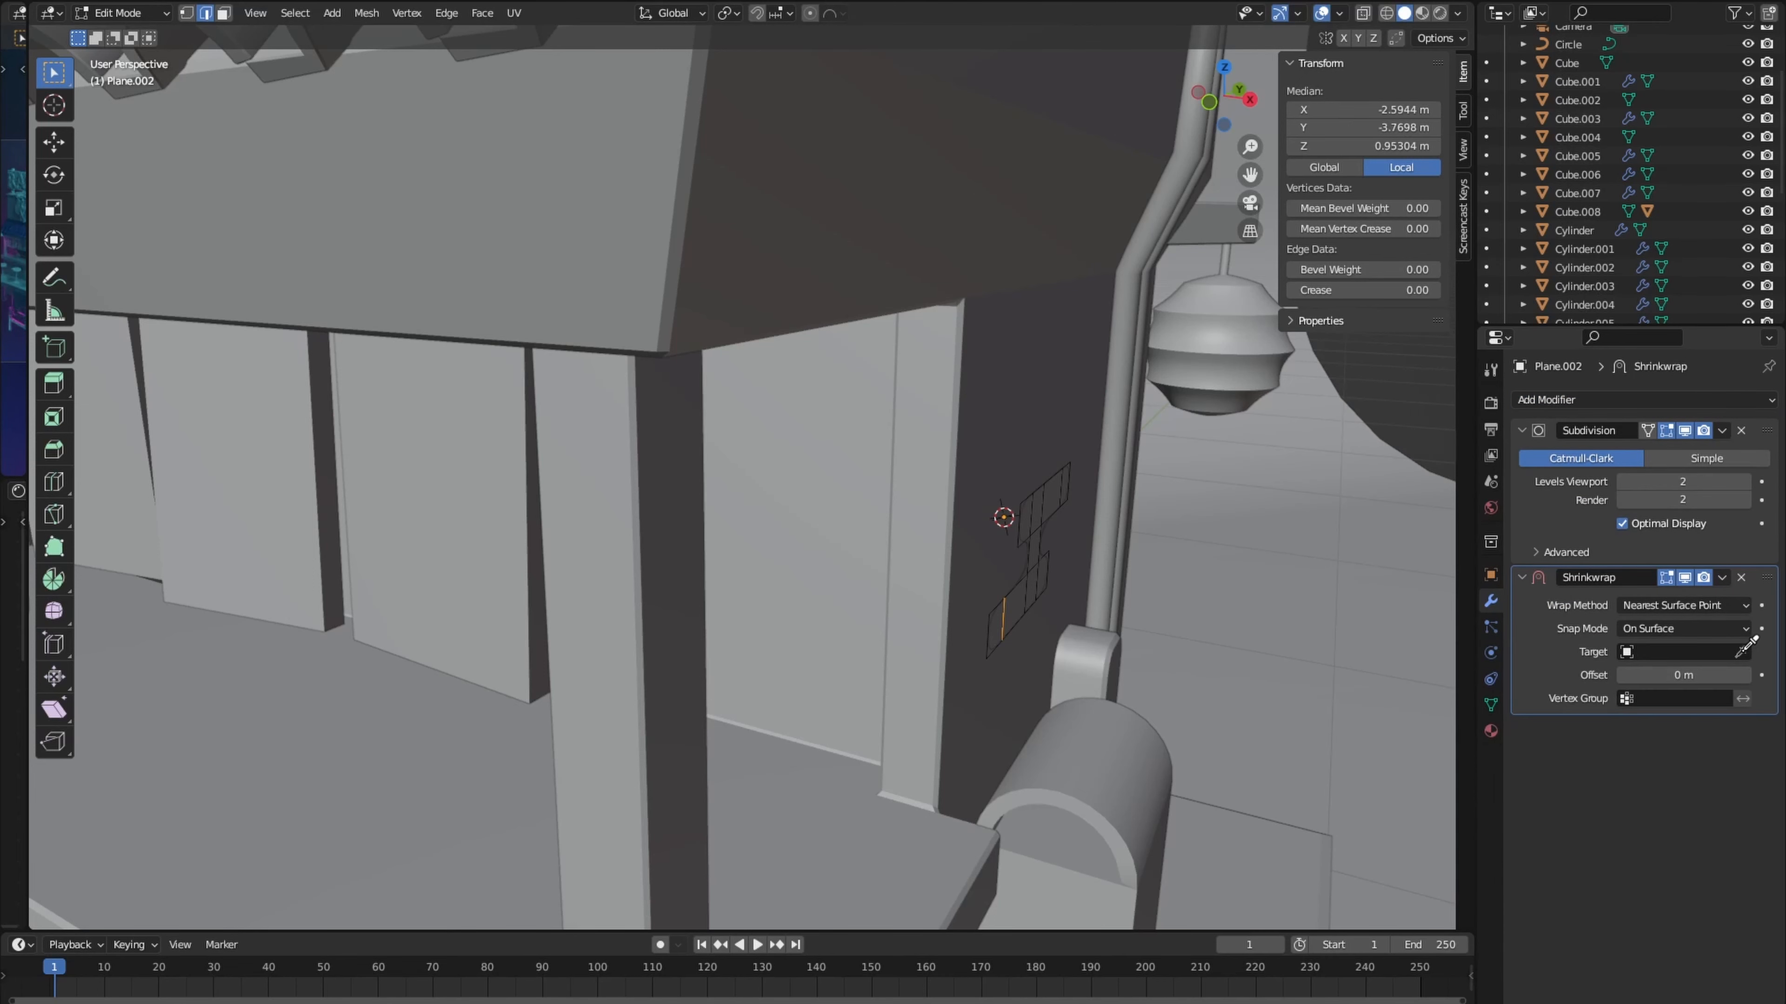
{"action": "left_click", "coordinate": [1001, 438]}
{"action": "middle_click_drag", "start_coordinate": [1002, 442], "coordinate": [869, 450]}
{"action": "middle_click_drag", "start_coordinate": [1008, 633], "coordinate": [1089, 631]}
{"action": "key", "text": "a"}
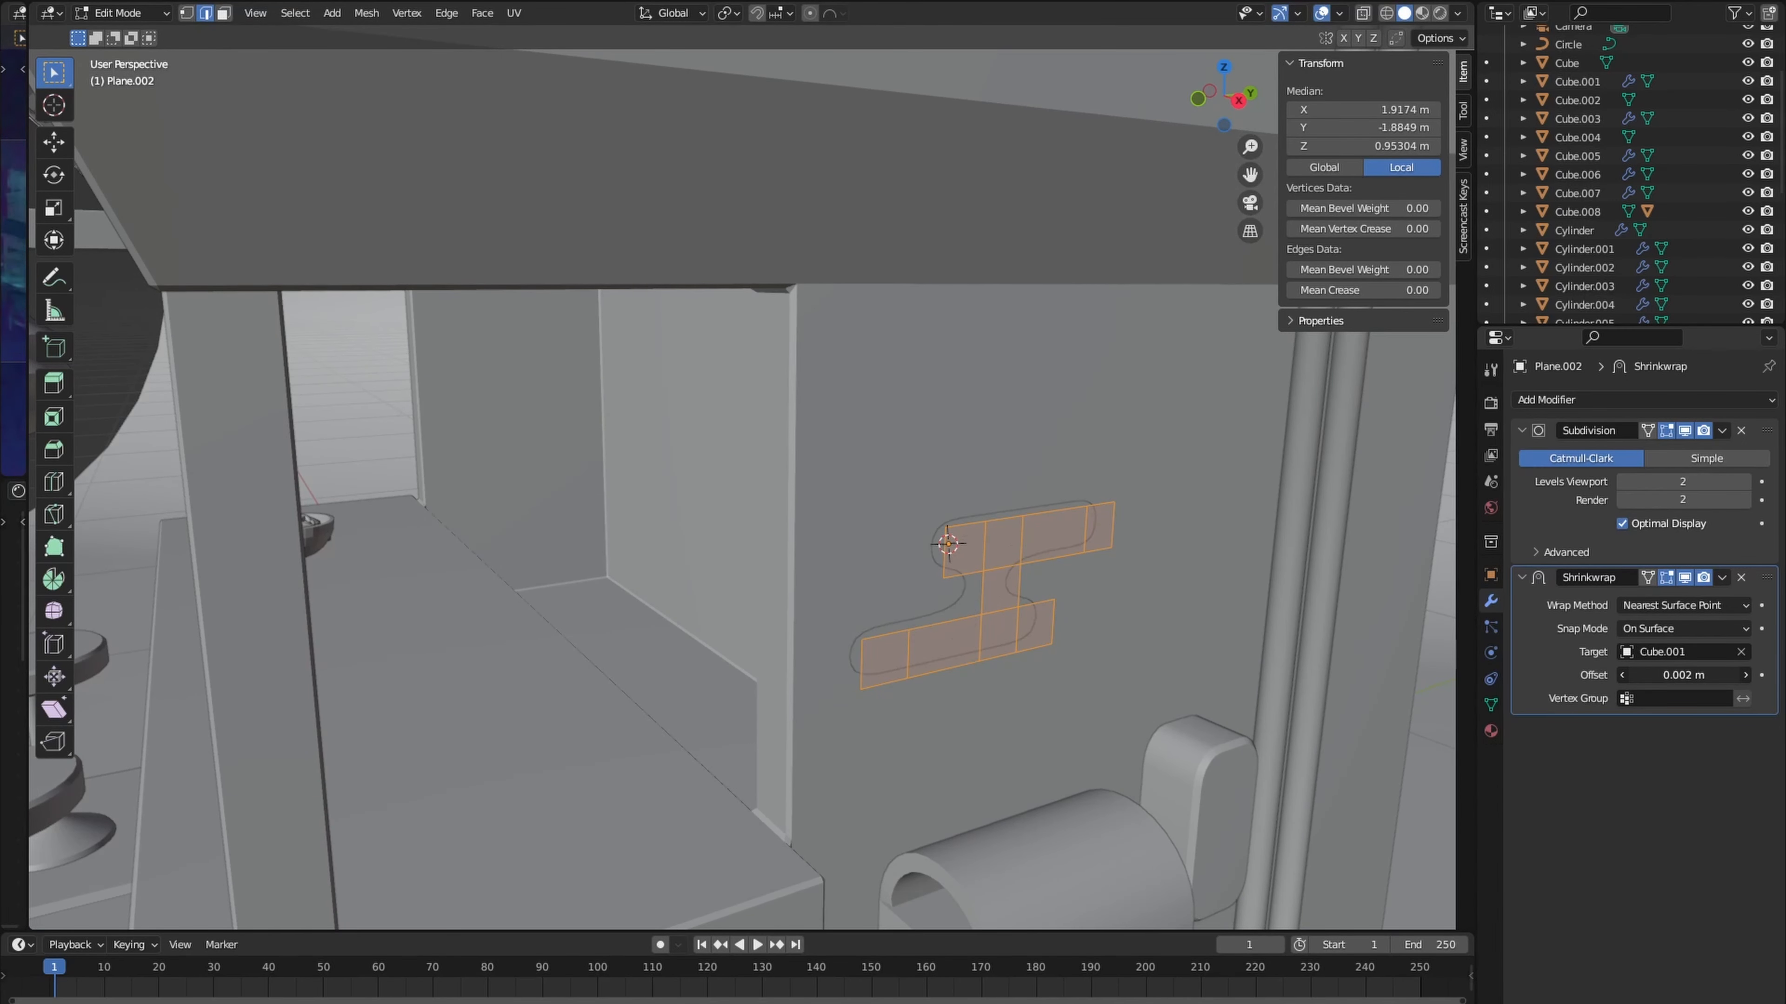
{"action": "left_click_drag", "start_coordinate": [1683, 675], "coordinate": [1690, 675], "text": "shift"}
- Duplicate the patch to the lower front corner of the building, tilt it and rotate it about Z to wrap around the corner
{"action": "middle_click_drag", "start_coordinate": [1019, 535], "coordinate": [949, 457]}
{"action": "key", "text": "shift+d"}
{"action": "left_click", "coordinate": [606, 738]}
{"action": "key", "text": "r"}
{"action": "middle_click_drag", "start_coordinate": [606, 738], "coordinate": [698, 808]}
{"action": "right_click", "coordinate": [693, 749]}
{"action": "key", "text": "r"}
{"action": "key", "text": "z"}
{"action": "left_click", "coordinate": [679, 735]}
{"action": "key", "text": "g"}
{"action": "left_click", "coordinate": [658, 792]}
{"action": "scroll", "coordinate": [690, 619], "scroll_direction": "down", "scroll_amount": 3}
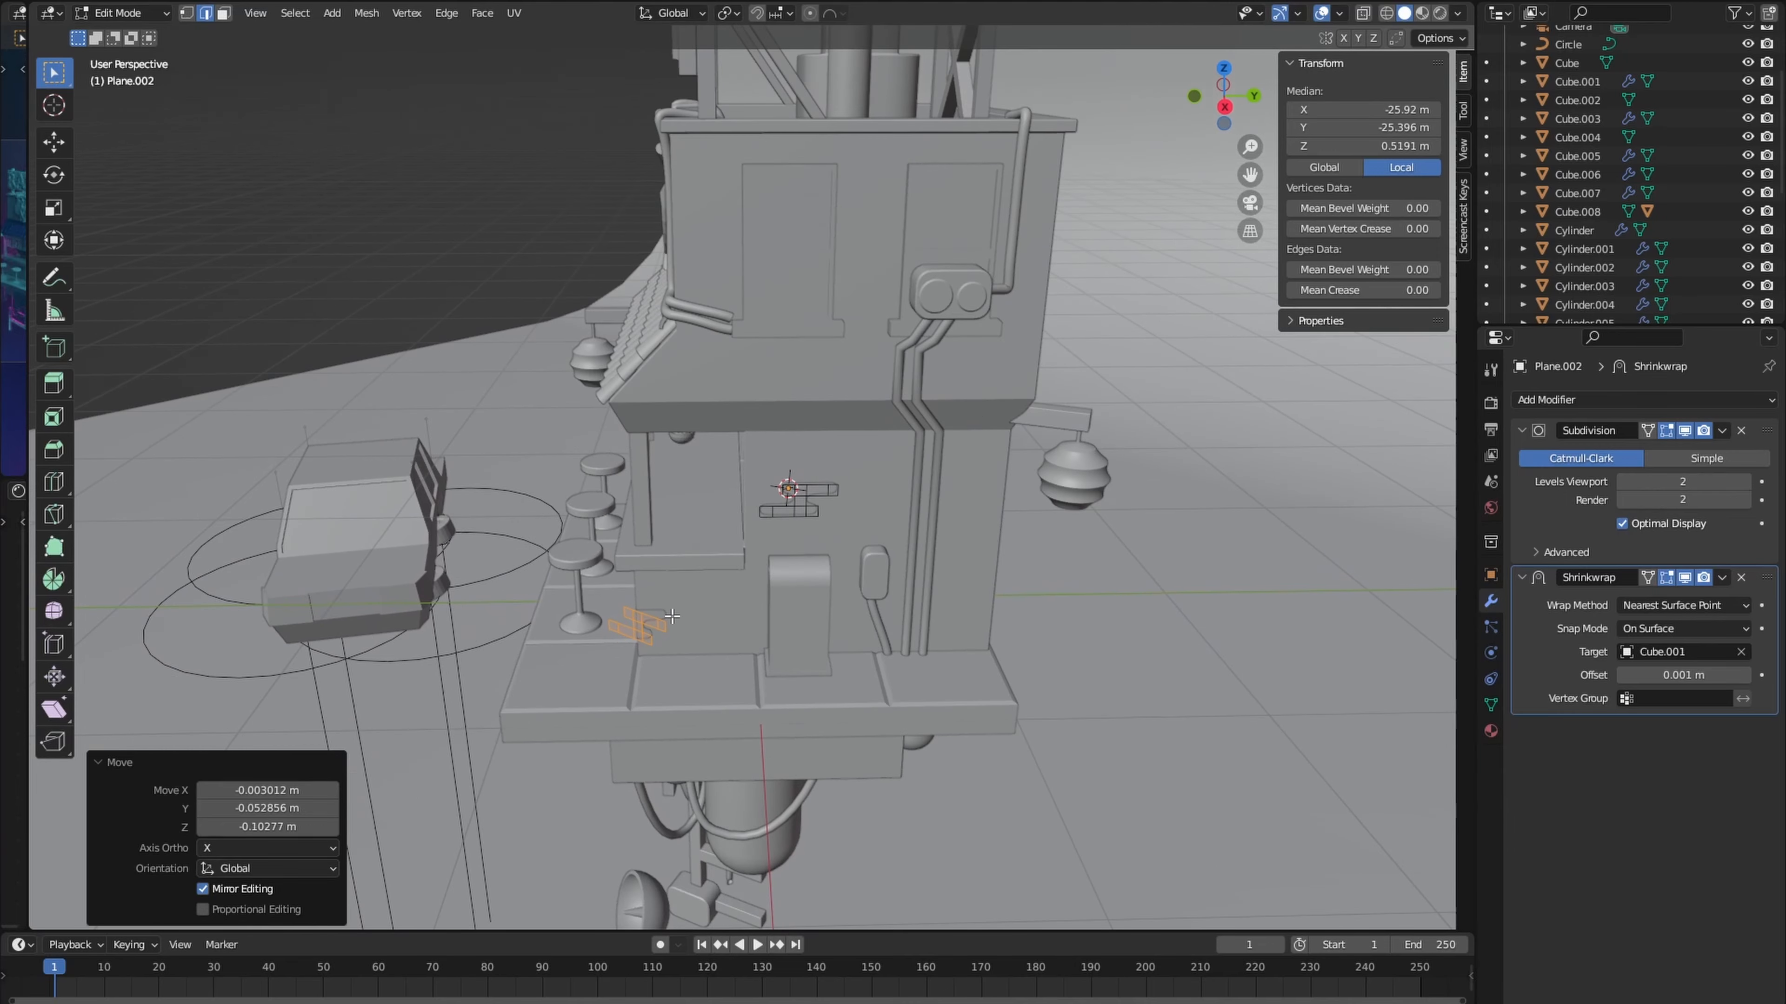
- Duplicate the patch onto the counter's front wall between the stools, adjust it along Y and Z, and rotate it about its local Y axis
{"action": "middle_click_drag", "start_coordinate": [690, 620], "coordinate": [824, 655]}
{"action": "key", "text": "shift+d"}
{"action": "left_click", "coordinate": [689, 672]}
{"action": "scroll", "coordinate": [708, 613], "scroll_direction": "up", "scroll_amount": 2}
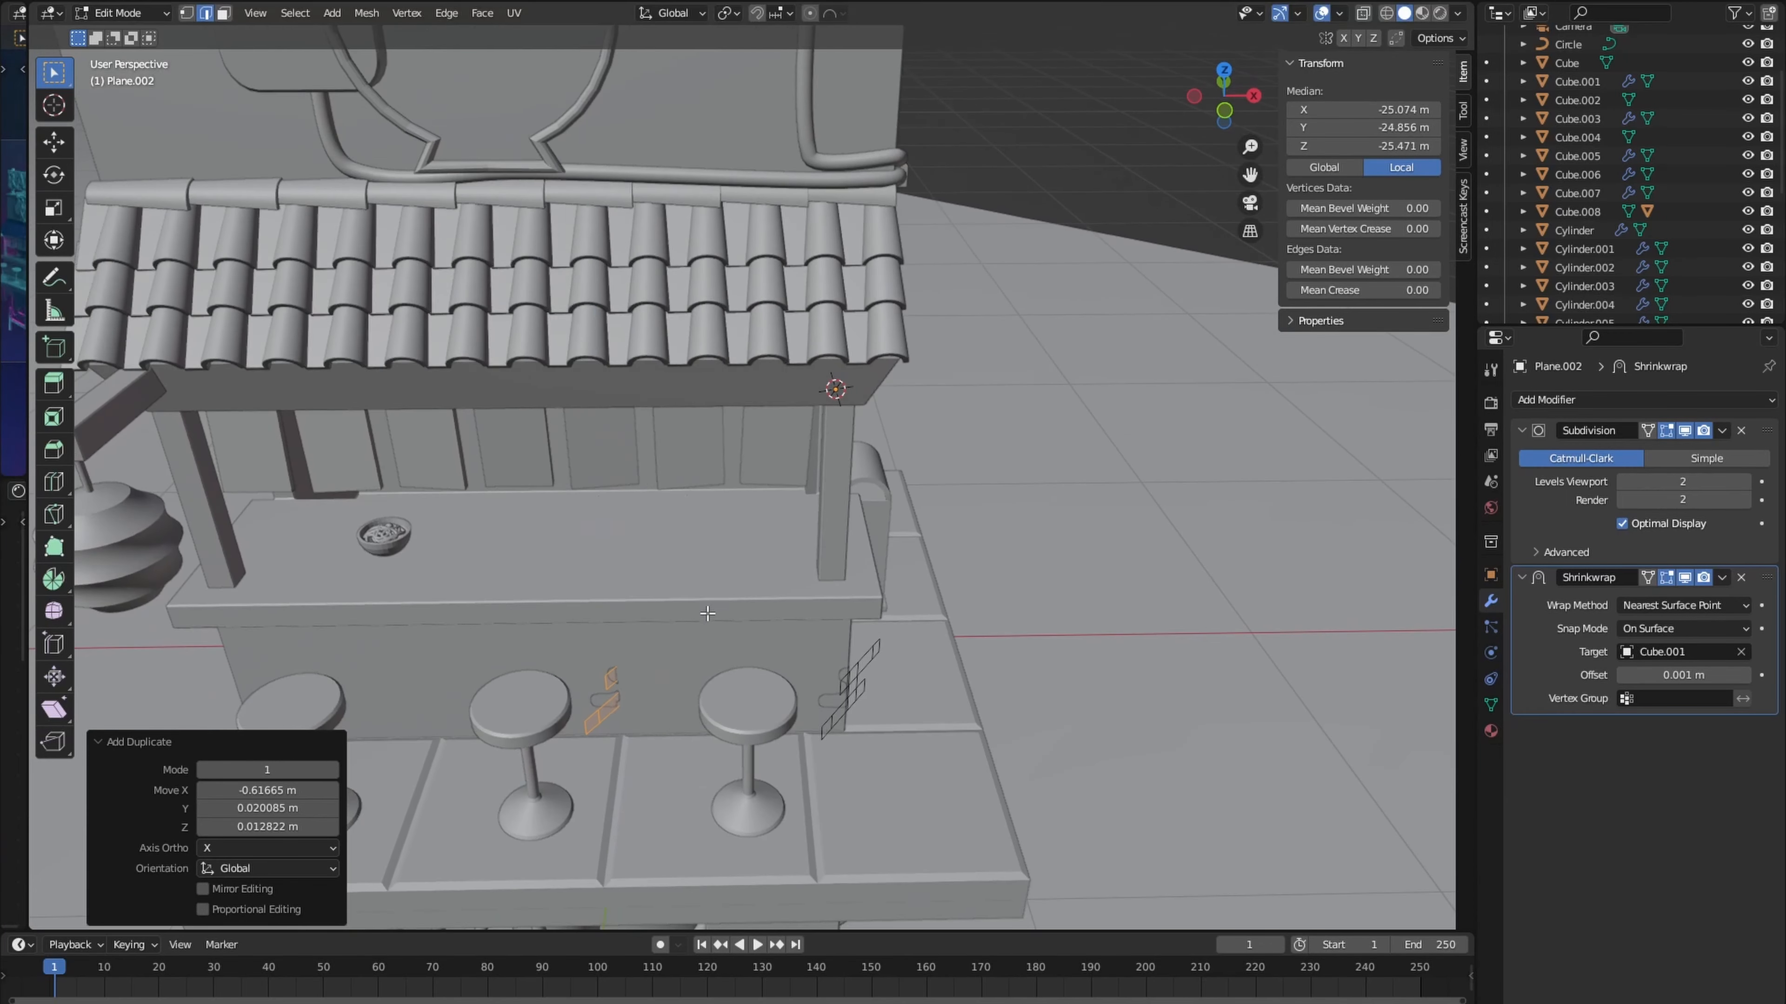
{"action": "left_click", "coordinate": [778, 746]}
{"action": "key", "text": "g"}
{"action": "key", "text": "y"}
{"action": "middle_click_drag", "start_coordinate": [779, 745], "coordinate": [723, 612]}
{"action": "left_click", "coordinate": [583, 710]}
{"action": "key", "text": "g"}
{"action": "key", "text": "z"}
{"action": "left_click", "coordinate": [724, 616]}
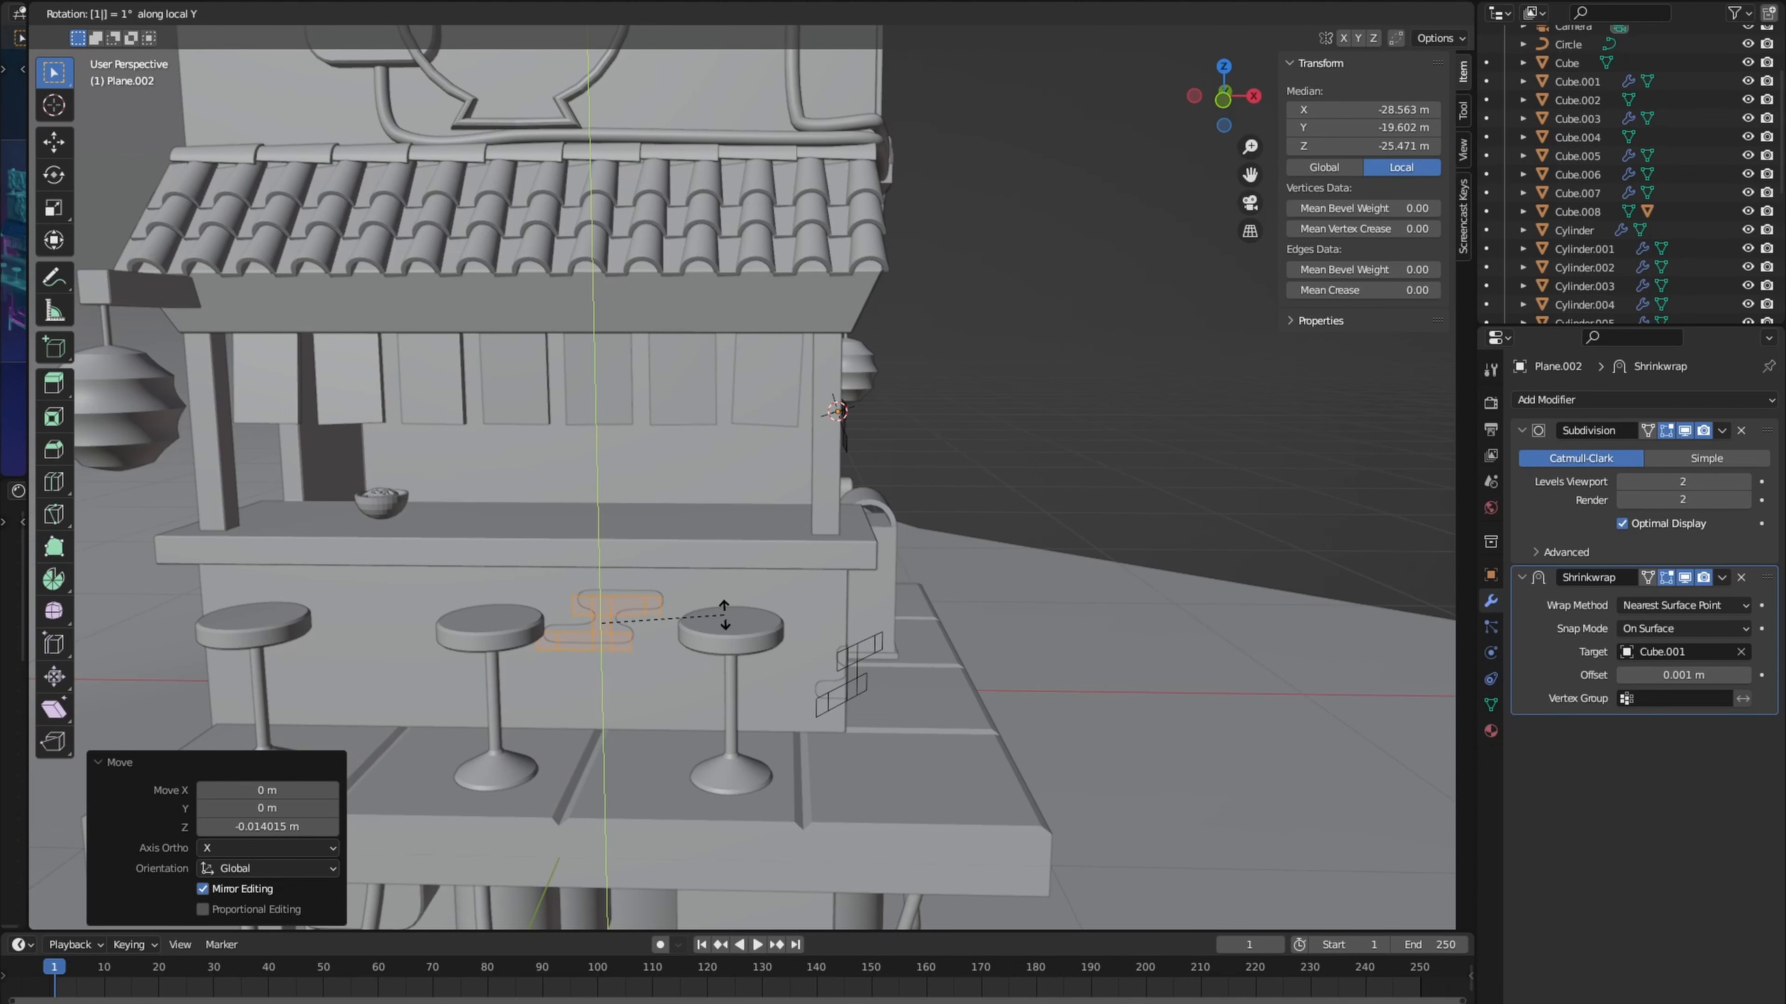
{"action": "key", "text": "Return"}
- Duplicate the counter-front patch near the stool closest to the hanging lantern and extend its upper edge along Z
{"action": "scroll", "coordinate": [725, 617], "scroll_direction": "up", "scroll_amount": 4}
{"action": "middle_click_drag", "start_coordinate": [726, 617], "coordinate": [748, 632]}
{"action": "scroll", "coordinate": [748, 631], "scroll_direction": "down", "scroll_amount": 4}
{"action": "key", "text": "shift+d"}
{"action": "left_click", "coordinate": [498, 689]}
{"action": "left_click", "coordinate": [453, 631]}
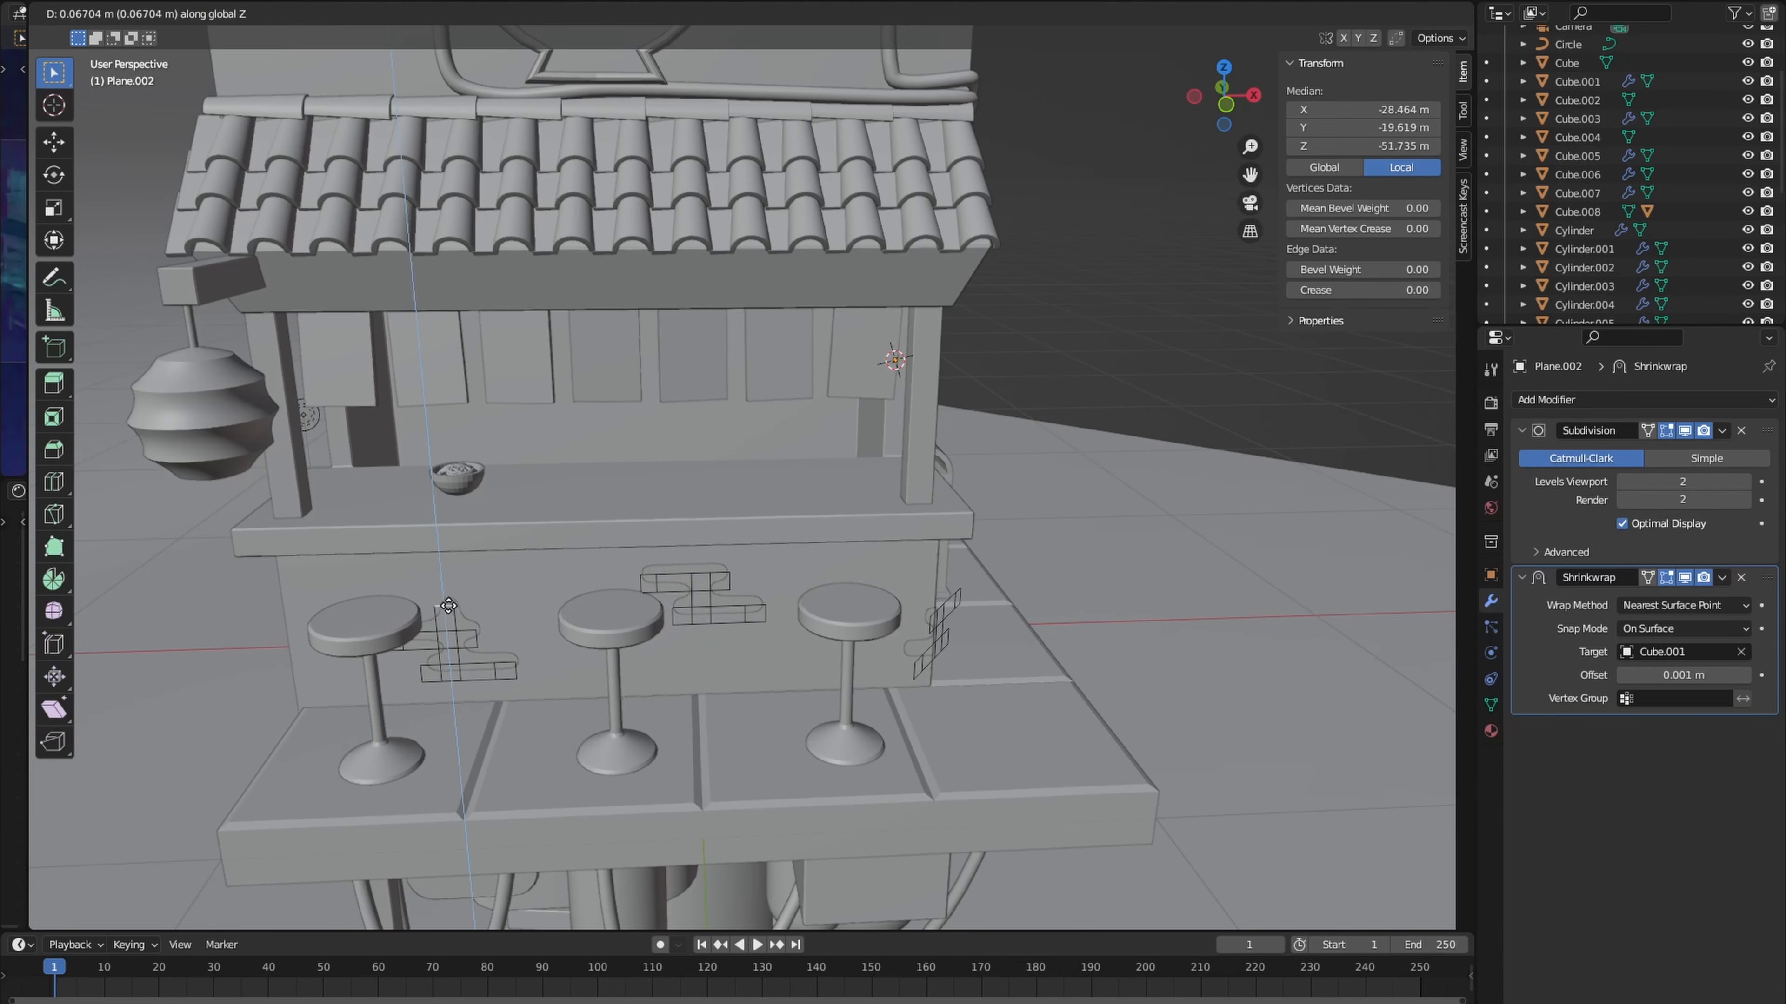
{"action": "left_click", "coordinate": [449, 605]}
- Form a third bar on top of the new patch by shifting its end edge and extruding it along X
{"action": "scroll", "coordinate": [450, 605], "scroll_direction": "up", "scroll_amount": 5}
{"action": "key", "text": "g"}
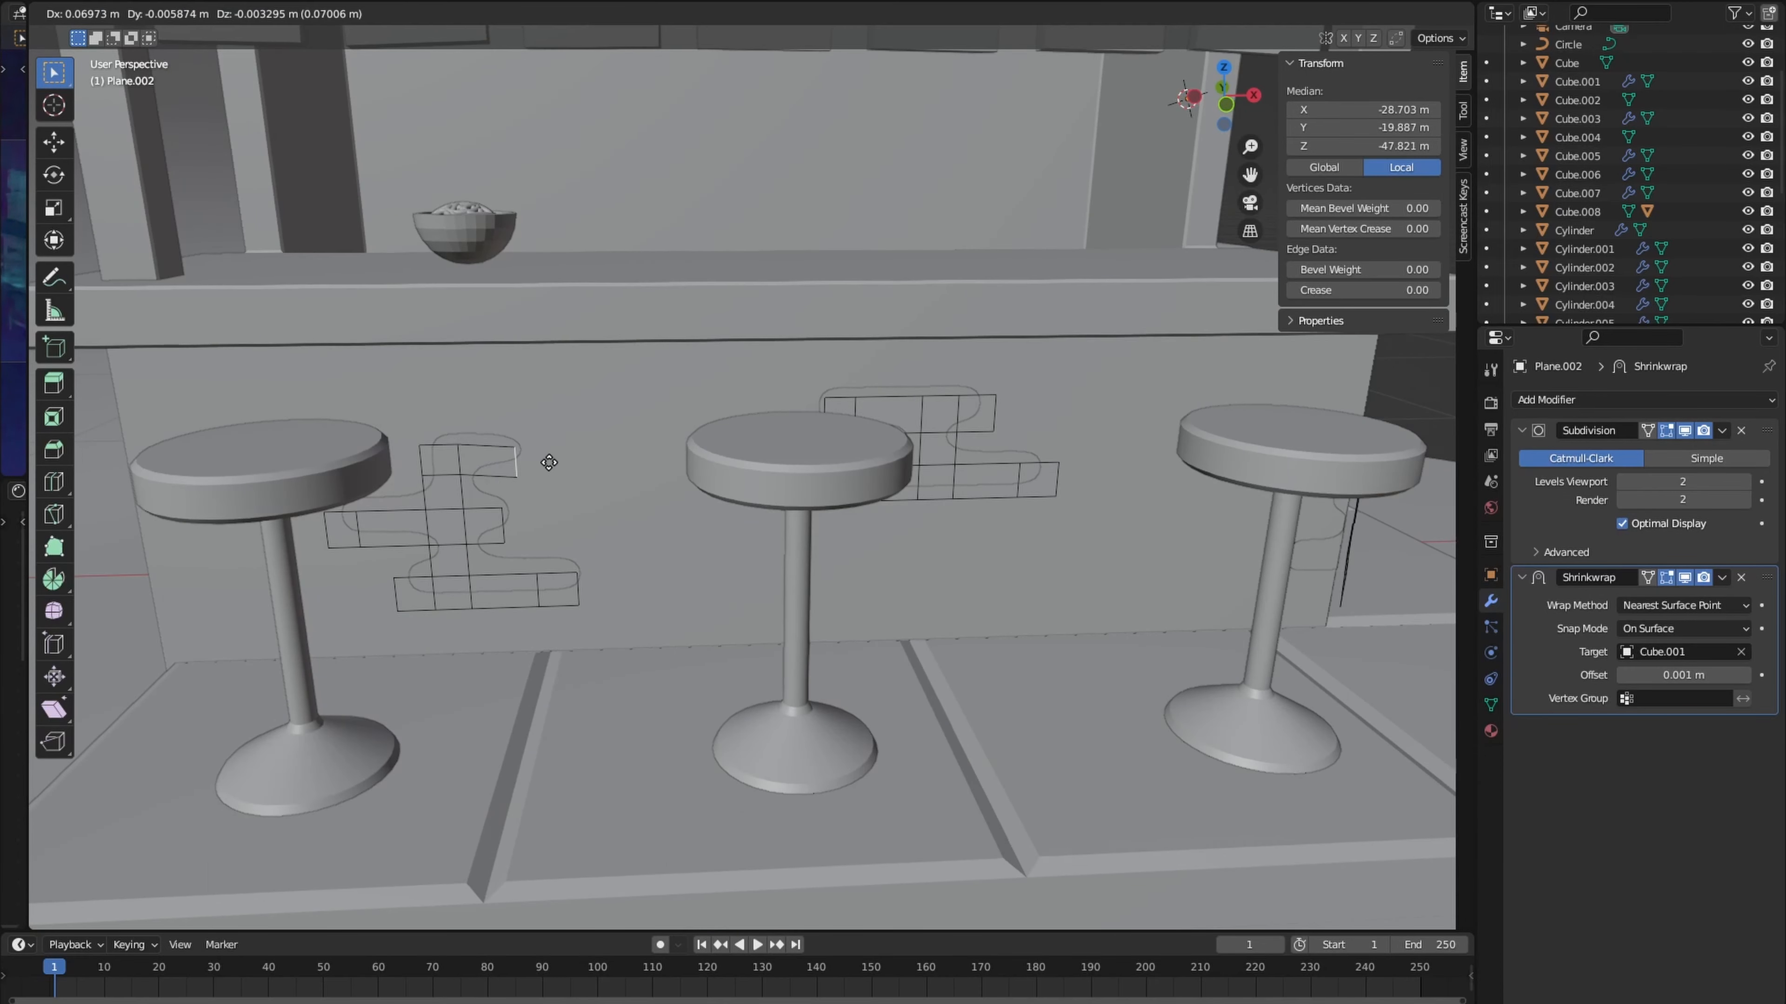
{"action": "left_click", "coordinate": [552, 470]}
{"action": "key", "text": "e"}
{"action": "key", "text": "x"}
{"action": "left_click", "coordinate": [578, 470]}
{"action": "scroll", "coordinate": [578, 471], "scroll_direction": "down", "scroll_amount": 6}
{"action": "middle_click_drag", "start_coordinate": [578, 472], "coordinate": [605, 524]}
- Duplicate the whole three-bar patch onto the upper front wall beside the noodle-bowl sign
{"action": "key", "text": "l"}
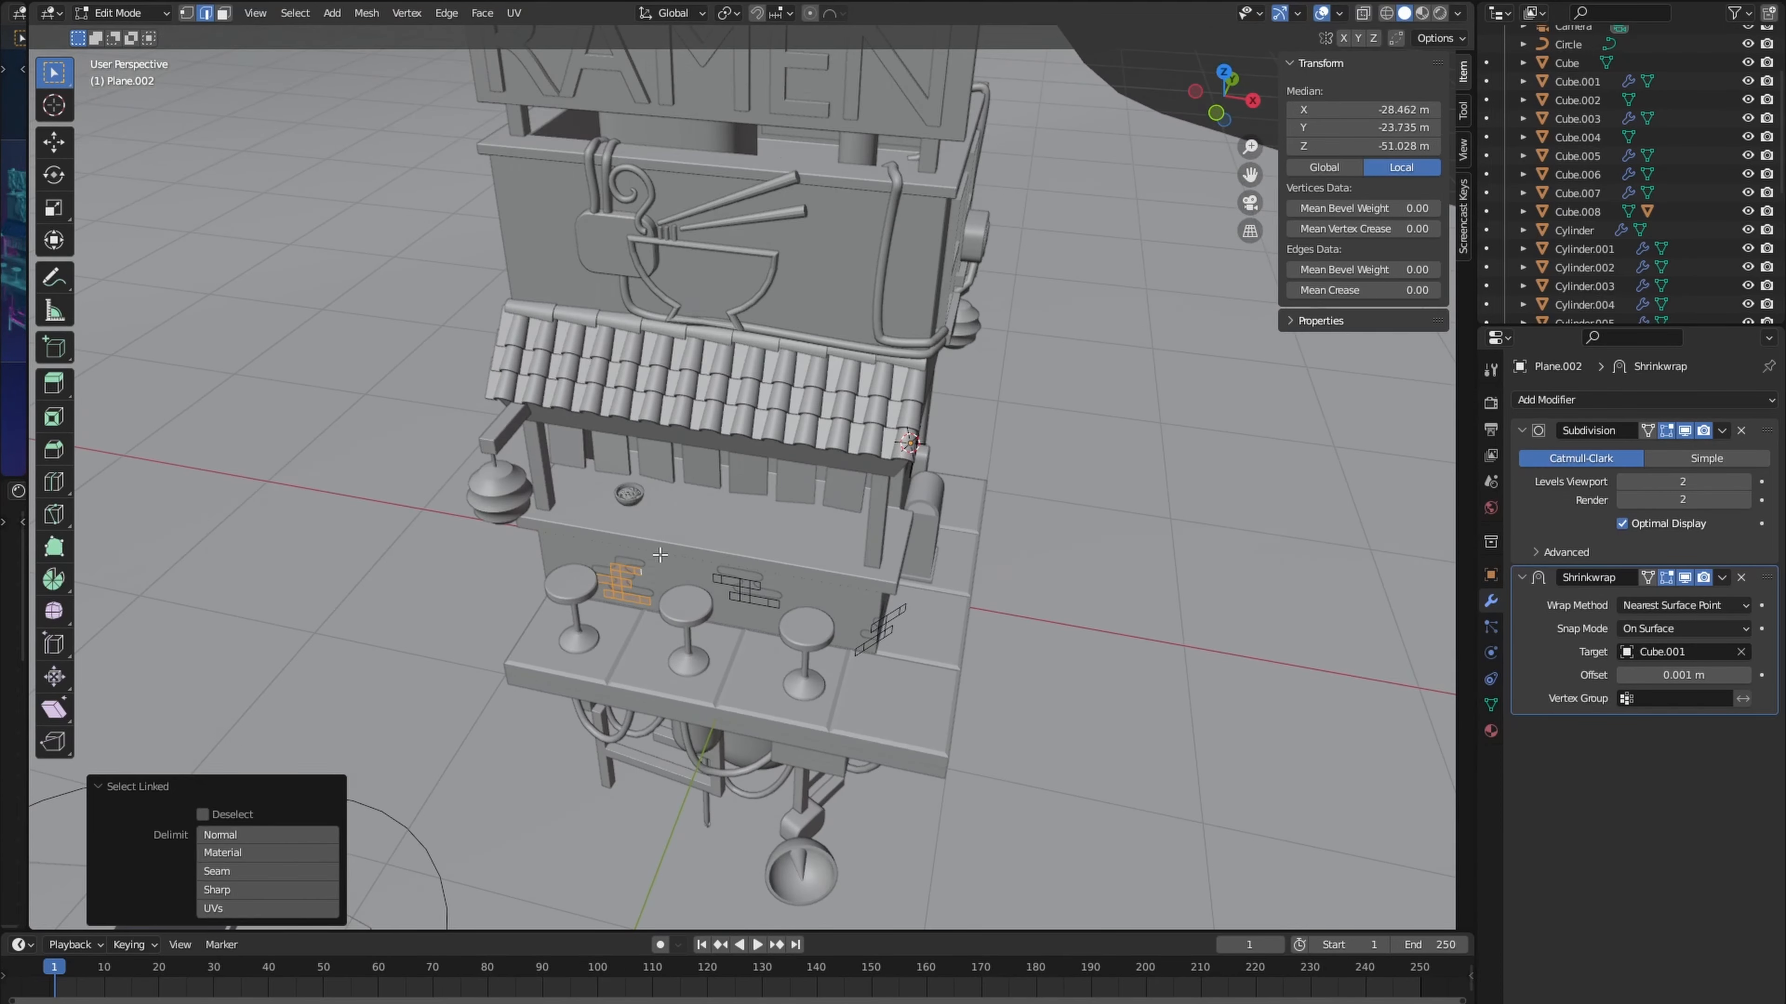
{"action": "mouse_move", "coordinate": [641, 598]}
{"action": "middle_mouse_down"}
{"action": "mouse_move", "coordinate": [663, 582]}
{"action": "mouse_move", "coordinate": [626, 568]}
{"action": "middle_mouse_up"}
{"action": "key", "text": "shift+d"}
{"action": "left_click", "coordinate": [833, 218]}
{"action": "middle_click_drag", "start_coordinate": [830, 232], "coordinate": [787, 317]}
{"action": "key", "text": "g"}
{"action": "left_click", "coordinate": [808, 365]}
- Duplicate the three-bar patch to the side wall, rotate it 90° about Z and position it beside the vertical pipes
{"action": "middle_click_drag", "start_coordinate": [823, 394], "coordinate": [658, 388]}
{"action": "left_click", "coordinate": [864, 578]}
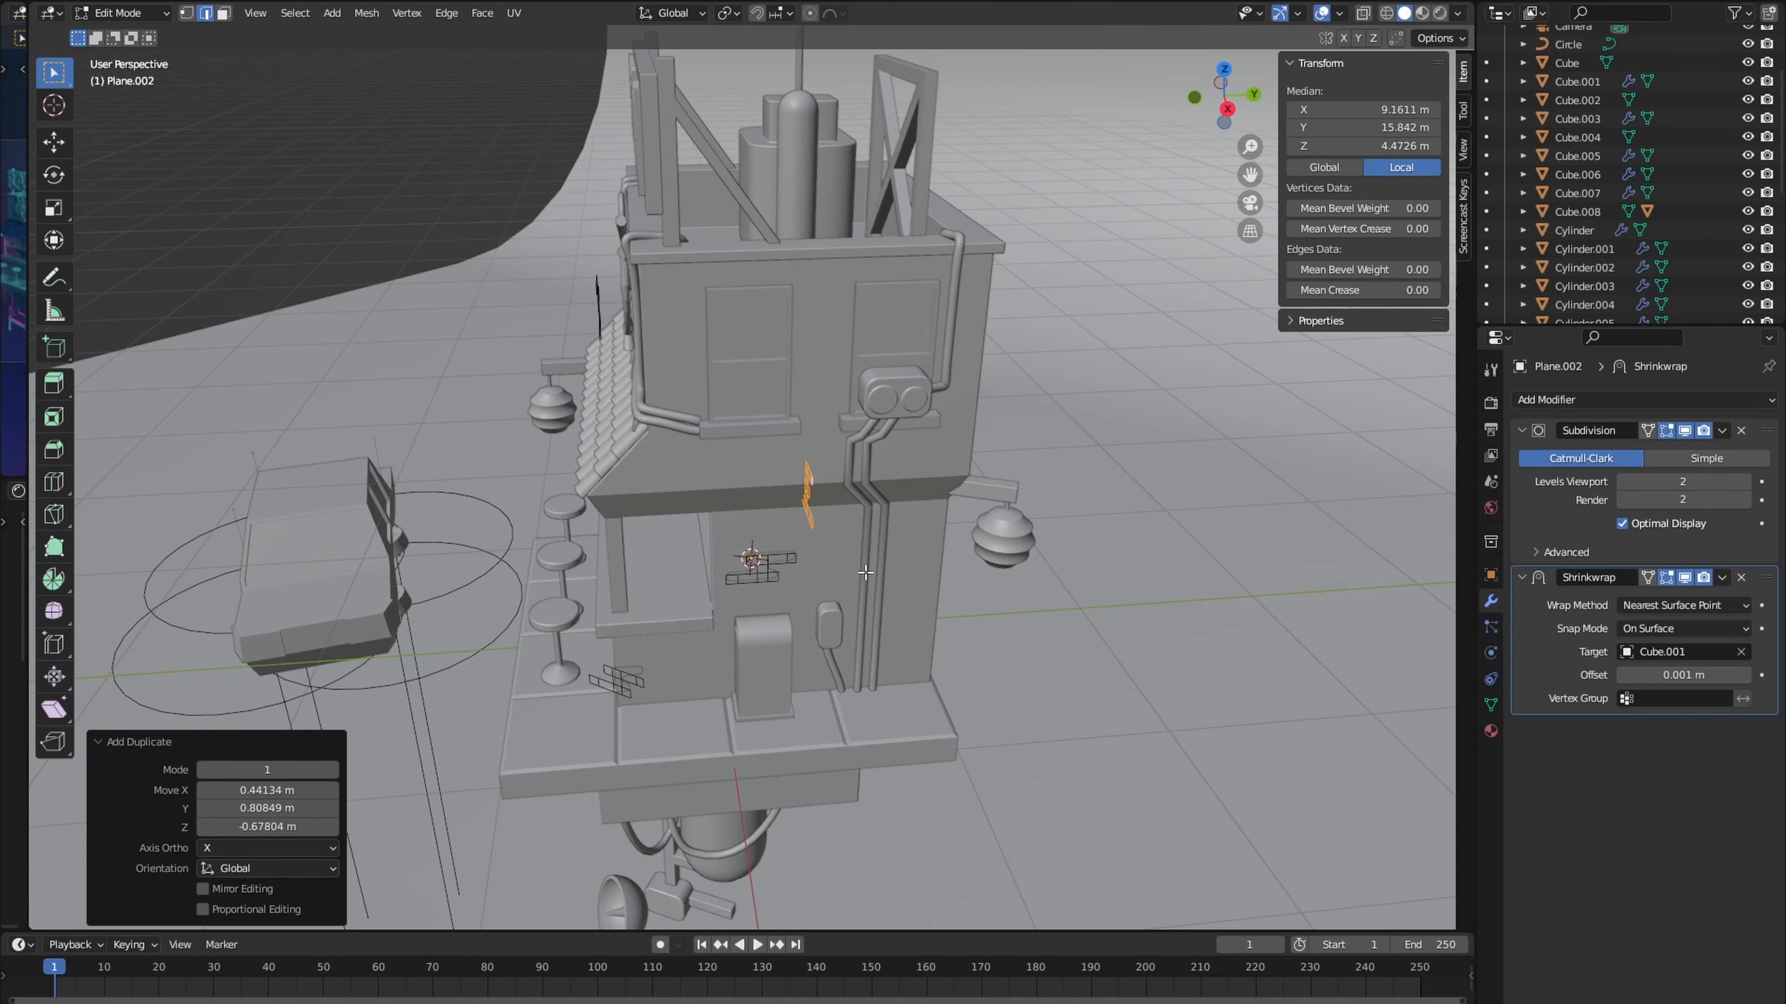
{"action": "type", "text": "rz90"}
{"action": "key", "text": "Return"}
{"action": "key", "text": "g"}
{"action": "mouse_move", "coordinate": [836, 574]}
{"action": "middle_mouse_down"}
{"action": "mouse_move", "coordinate": [851, 513]}
{"action": "mouse_move", "coordinate": [845, 566]}
{"action": "middle_mouse_up"}
{"action": "left_click", "coordinate": [837, 510]}
- Duplicate the lower corner patch upward along Z to the upper storey's front corner
{"action": "left_click", "coordinate": [669, 709]}
{"action": "key", "text": "l"}
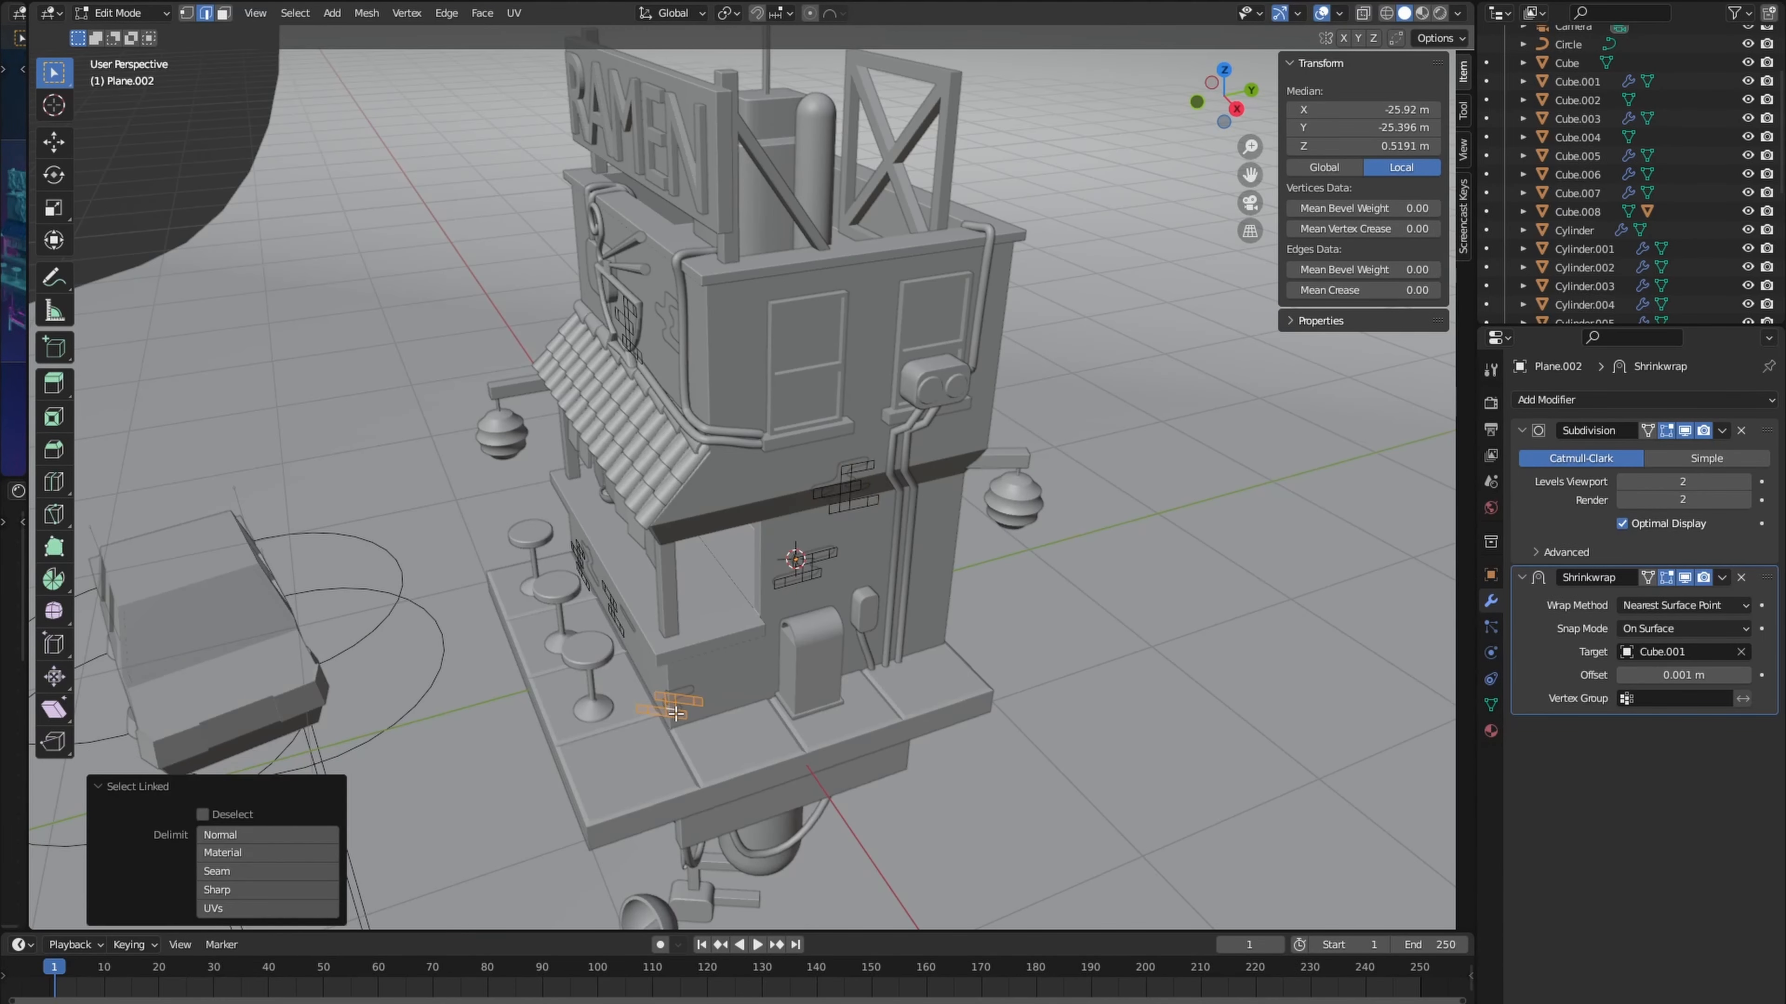
{"action": "middle_click_drag", "start_coordinate": [670, 710], "coordinate": [696, 724]}
{"action": "key", "text": "shift+d"}
{"action": "key", "text": "z"}
{"action": "left_click", "coordinate": [752, 412]}
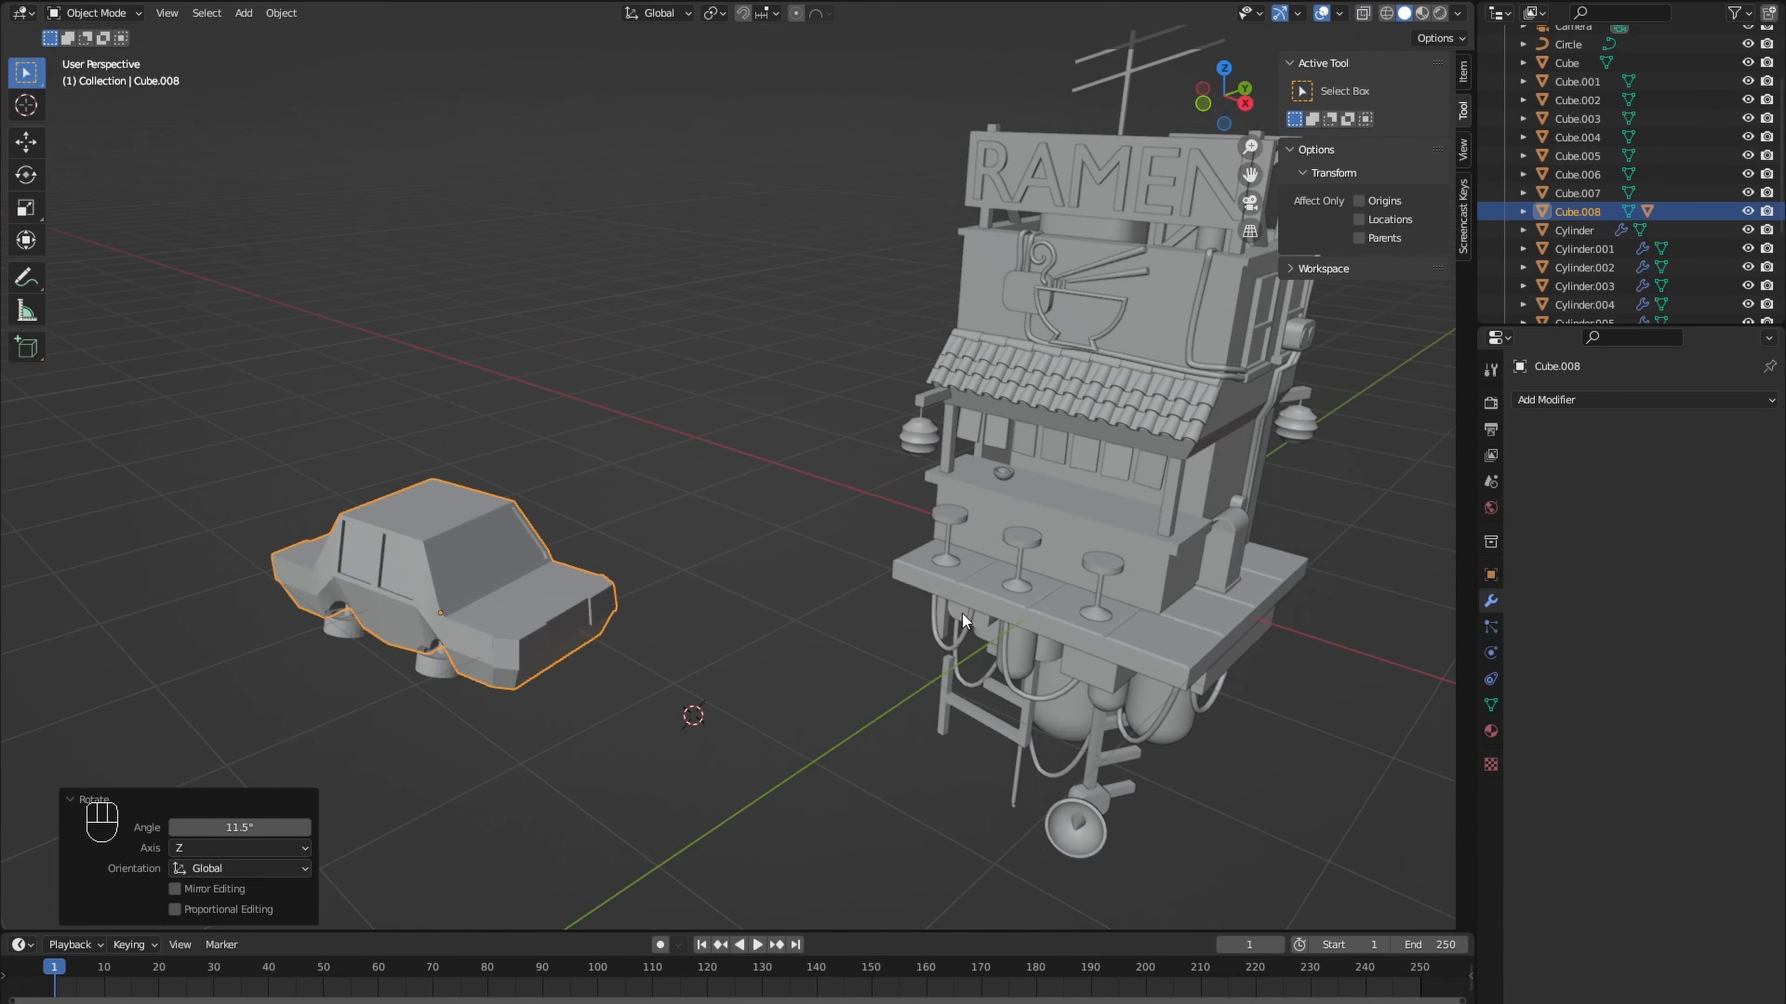
{"action": "middle_click_drag", "start_coordinate": [963, 615], "coordinate": [573, 675], "text": "shift"}
- Add a Bevel modifier to the building body and set its amount to 0.004 m
{"action": "left_click", "coordinate": [666, 498]}
{"action": "left_click", "coordinate": [1570, 400]}
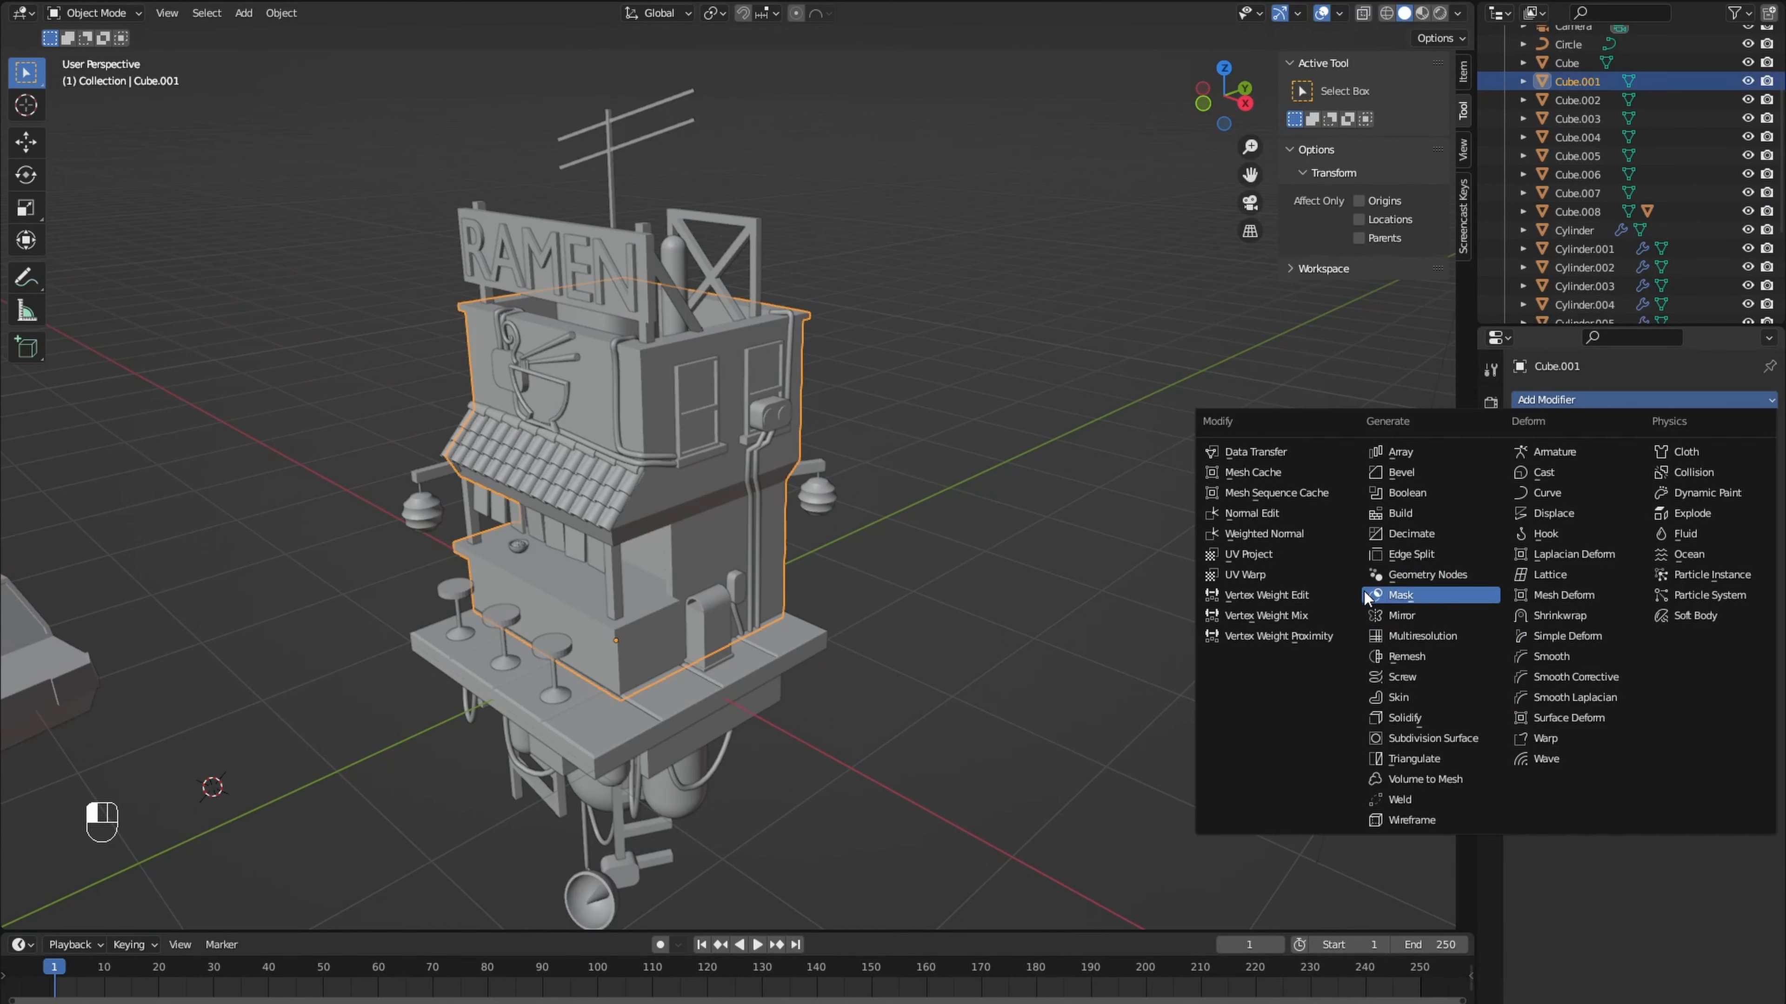
{"action": "left_click", "coordinate": [1415, 477]}
{"action": "scroll", "coordinate": [860, 507], "scroll_direction": "up", "scroll_amount": 3}
{"action": "middle_click_drag", "start_coordinate": [860, 506], "coordinate": [959, 565], "text": "shift"}
{"action": "scroll", "coordinate": [960, 565], "scroll_direction": "up", "scroll_amount": 3}
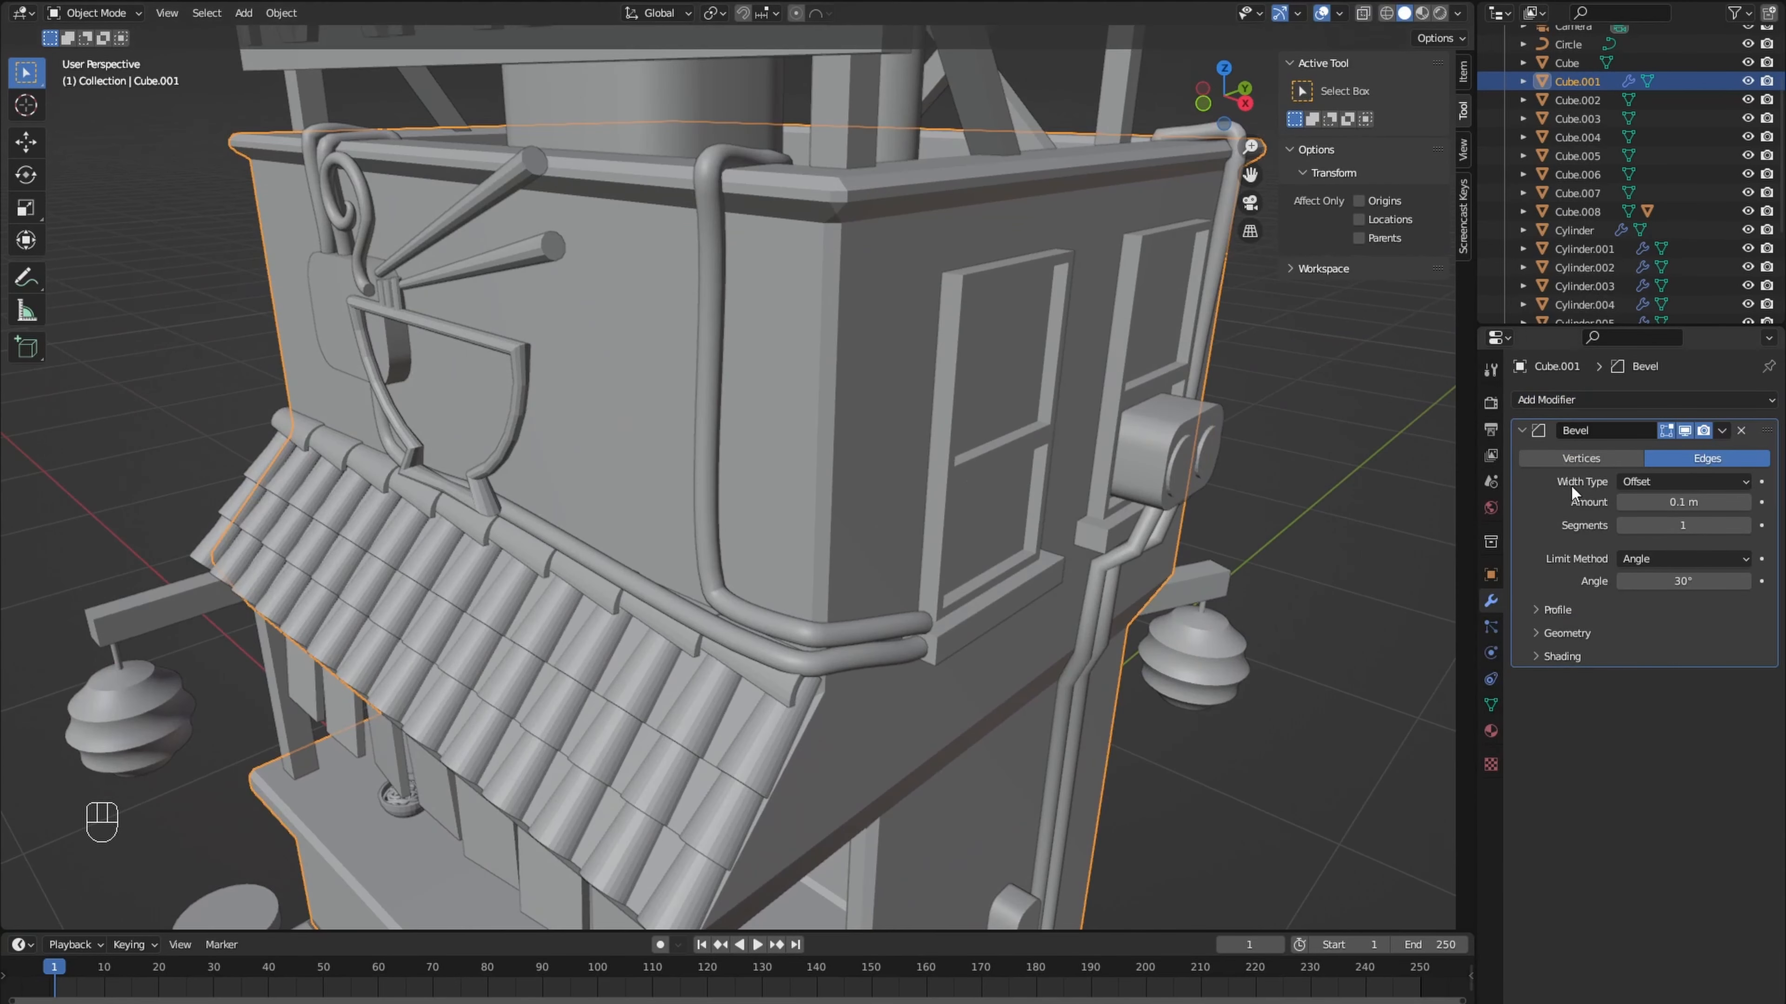
{"action": "left_click_drag", "start_coordinate": [1683, 502], "coordinate": [1671, 502]}
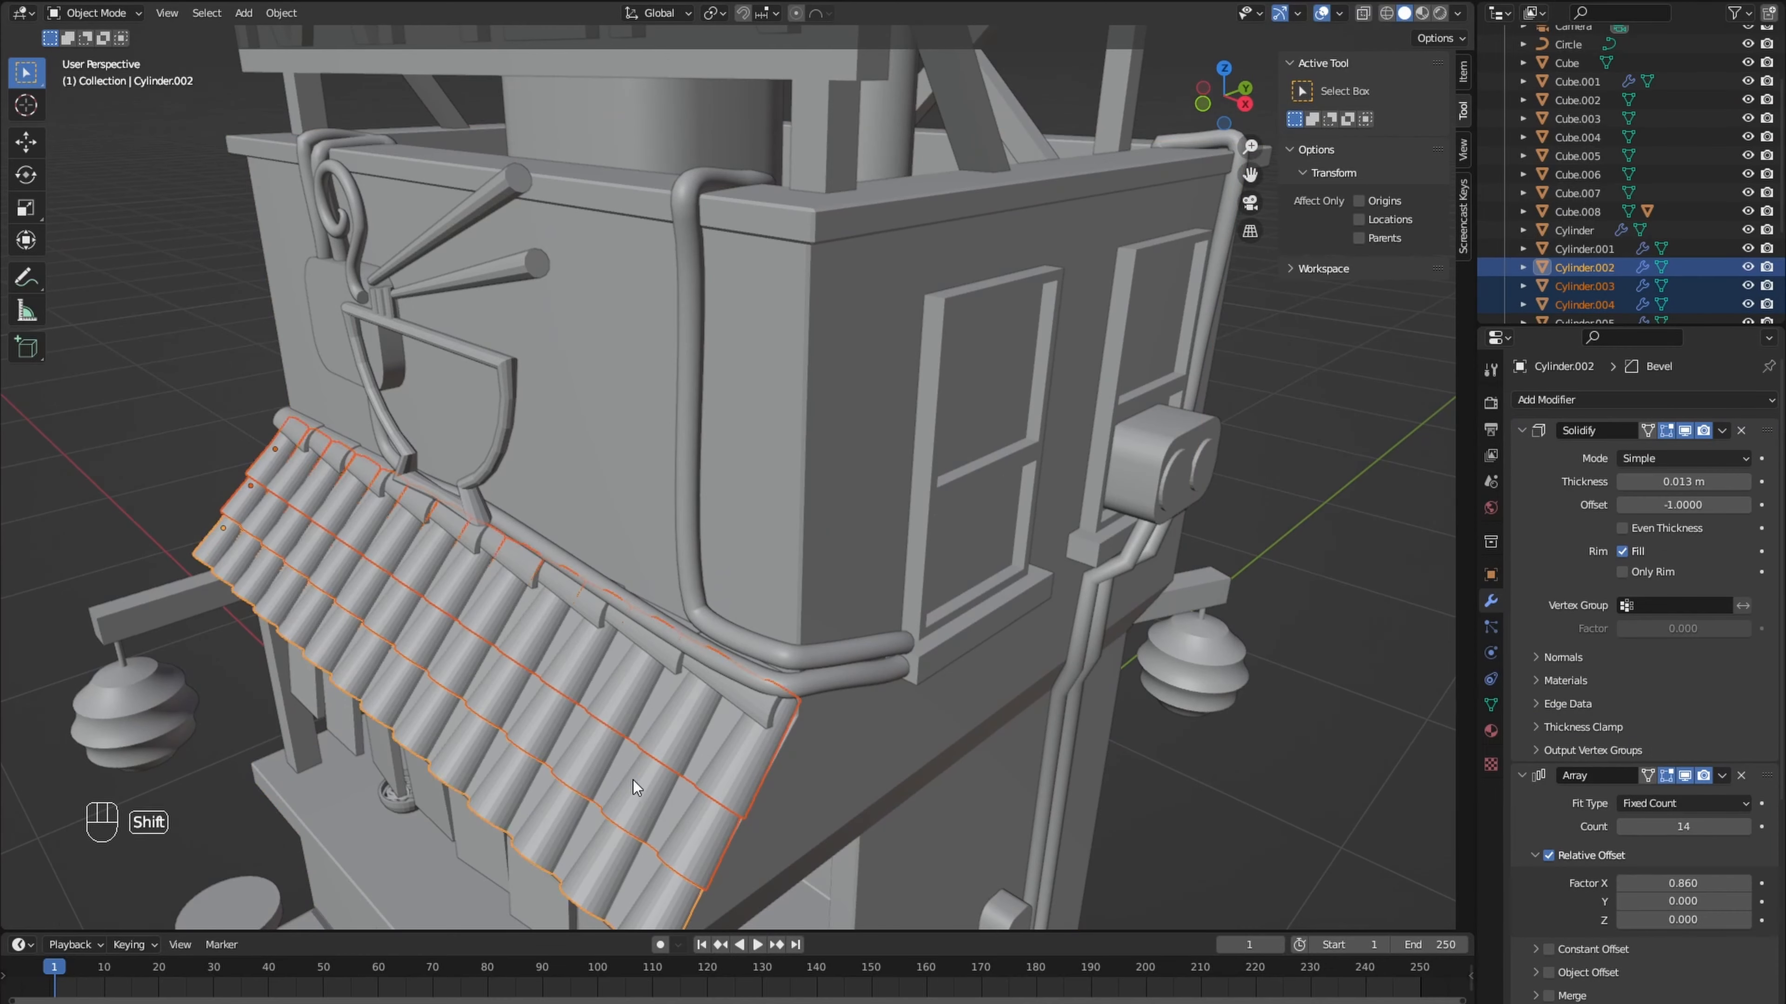
{"action": "middle_click_drag", "start_coordinate": [633, 780], "coordinate": [829, 649]}
{"action": "left_click", "coordinate": [1721, 431]}
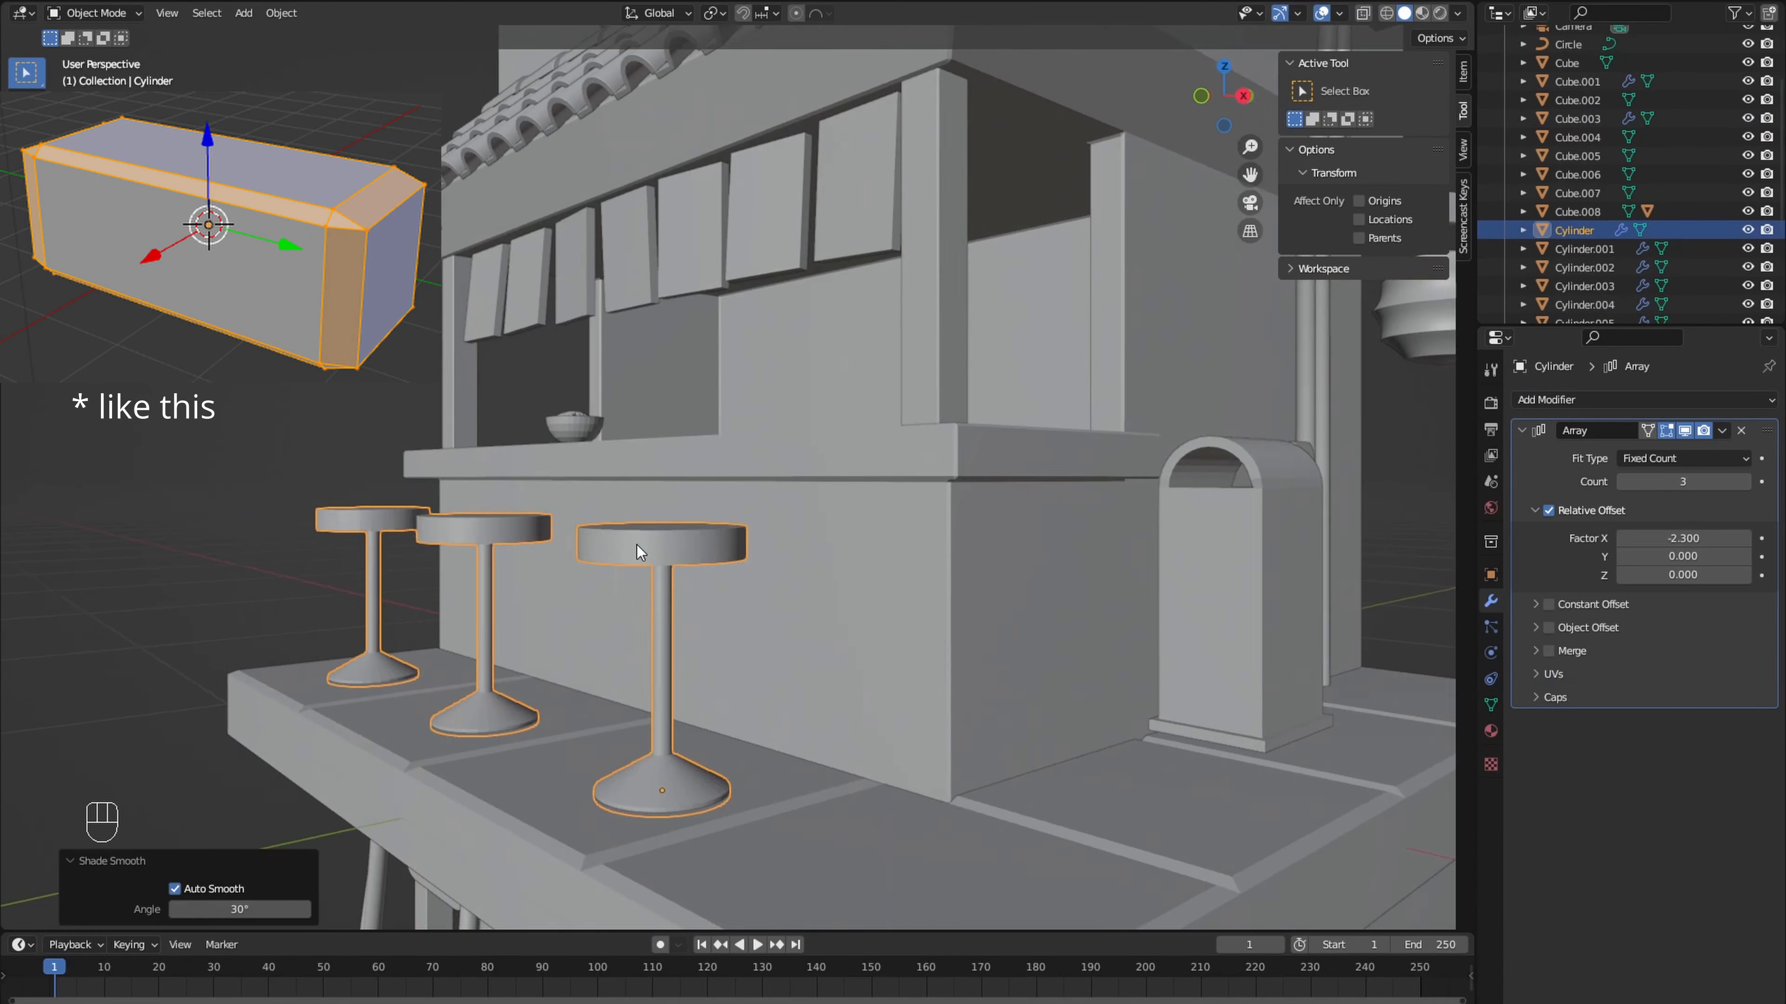
- Add a Bevel modifier to the bar stools
{"action": "left_click", "coordinate": [1644, 399]}
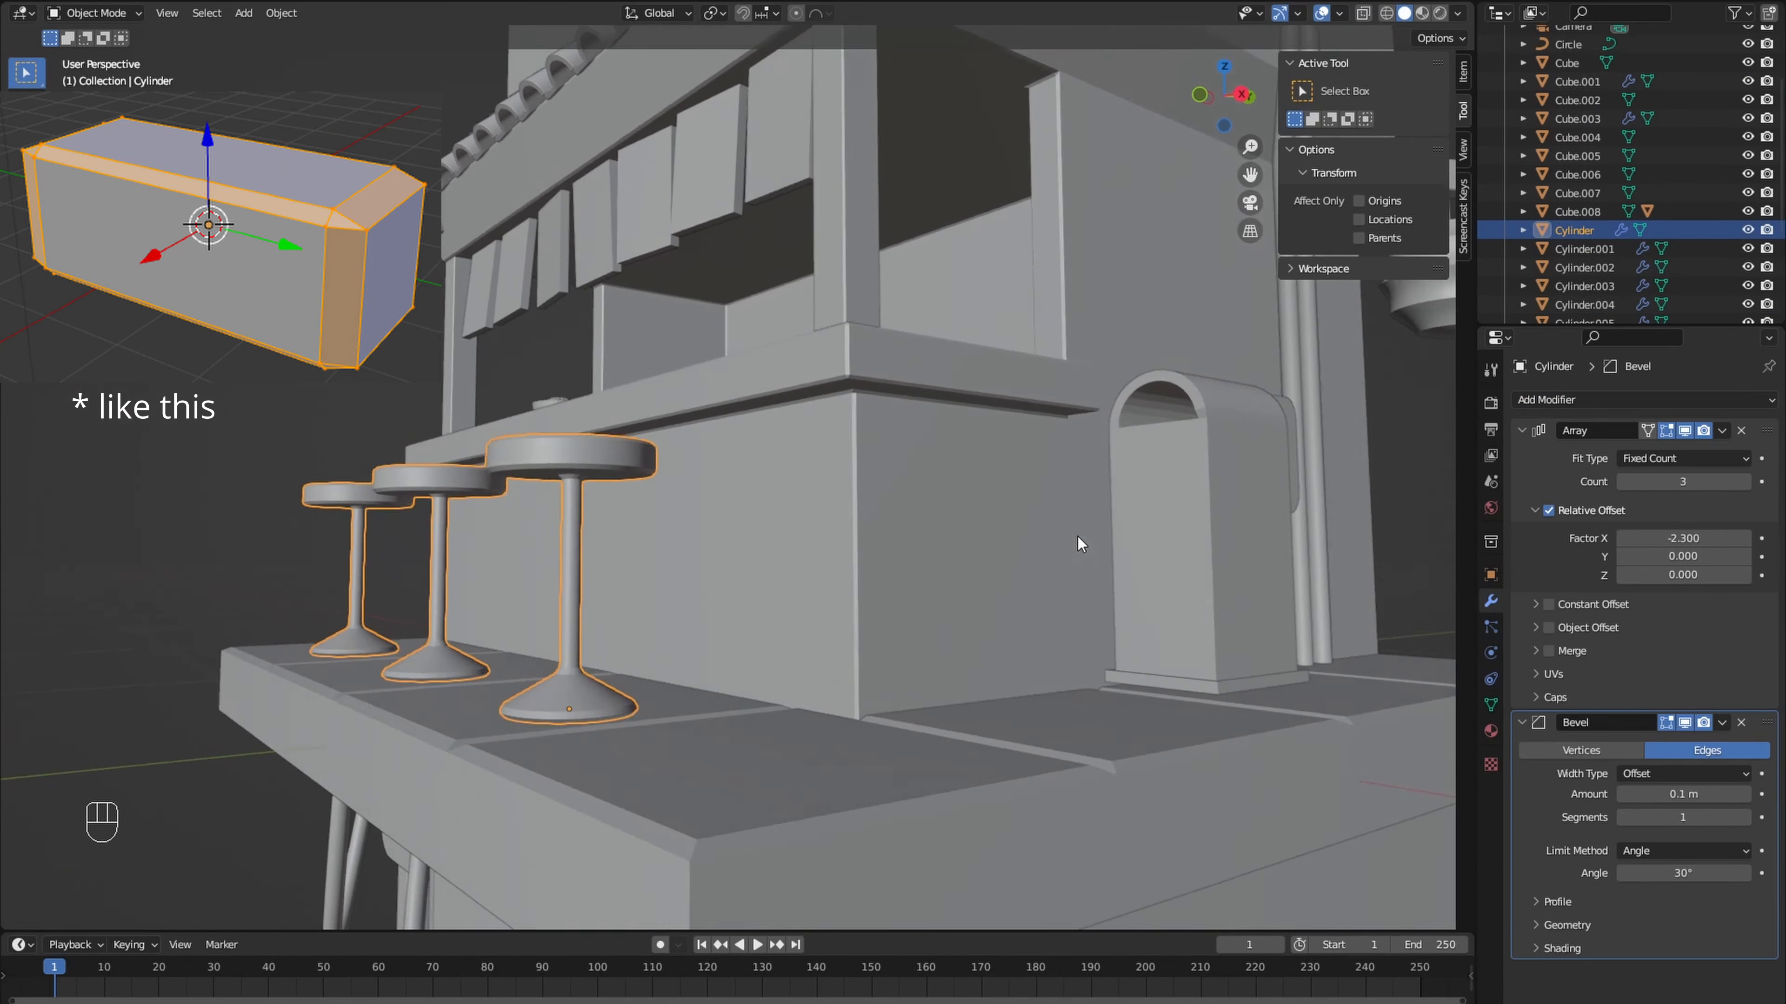
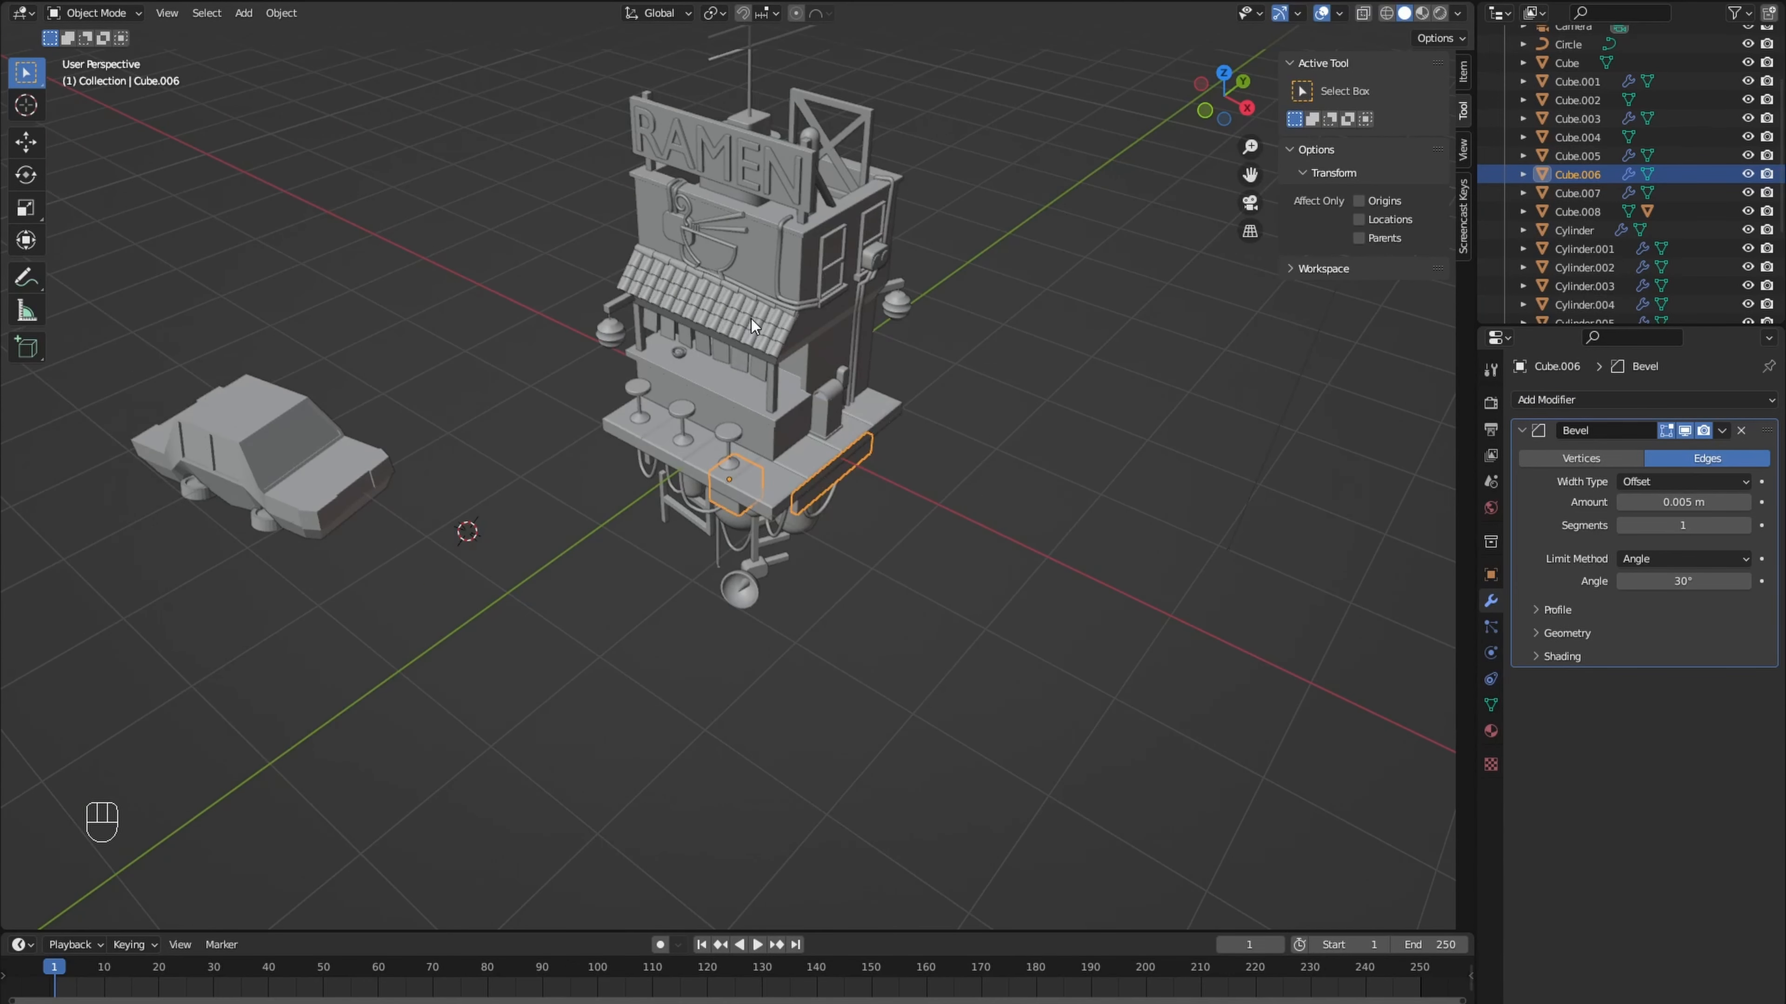
- Switch to the camera view, split the viewport into three areas and turn one of them into a Shader Editor
{"action": "key", "text": "KP_0"}
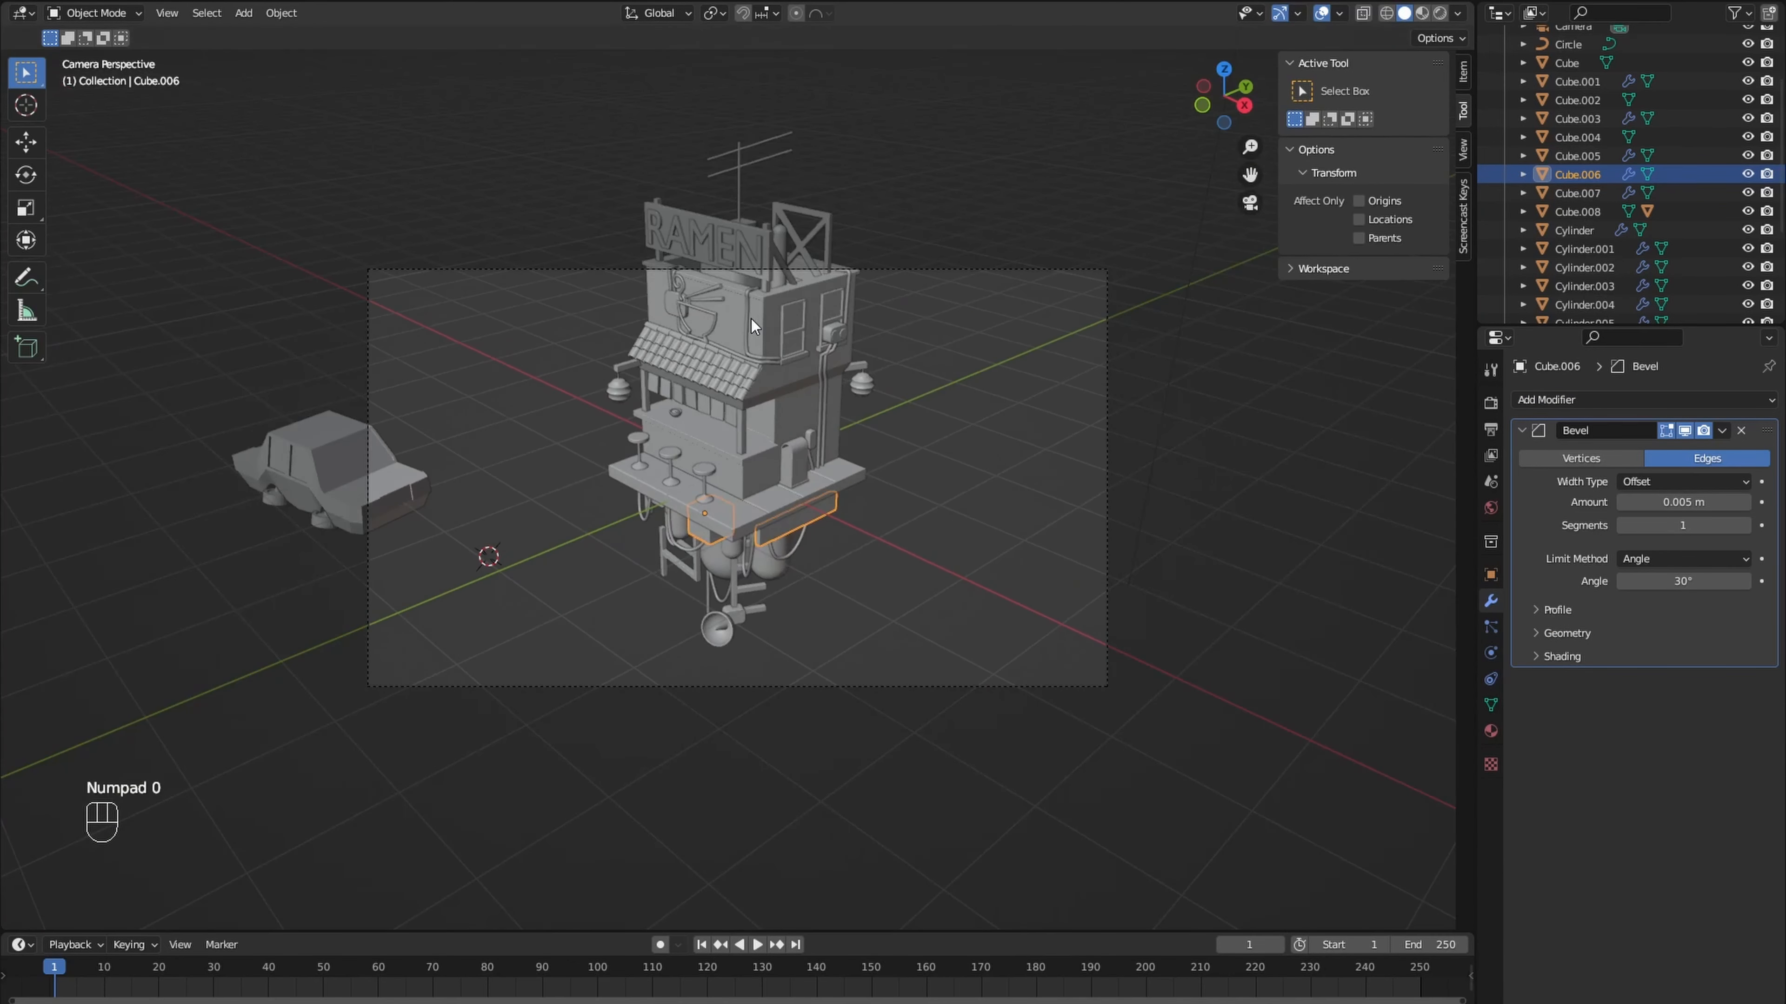
{"action": "left_click", "coordinate": [1490, 403]}
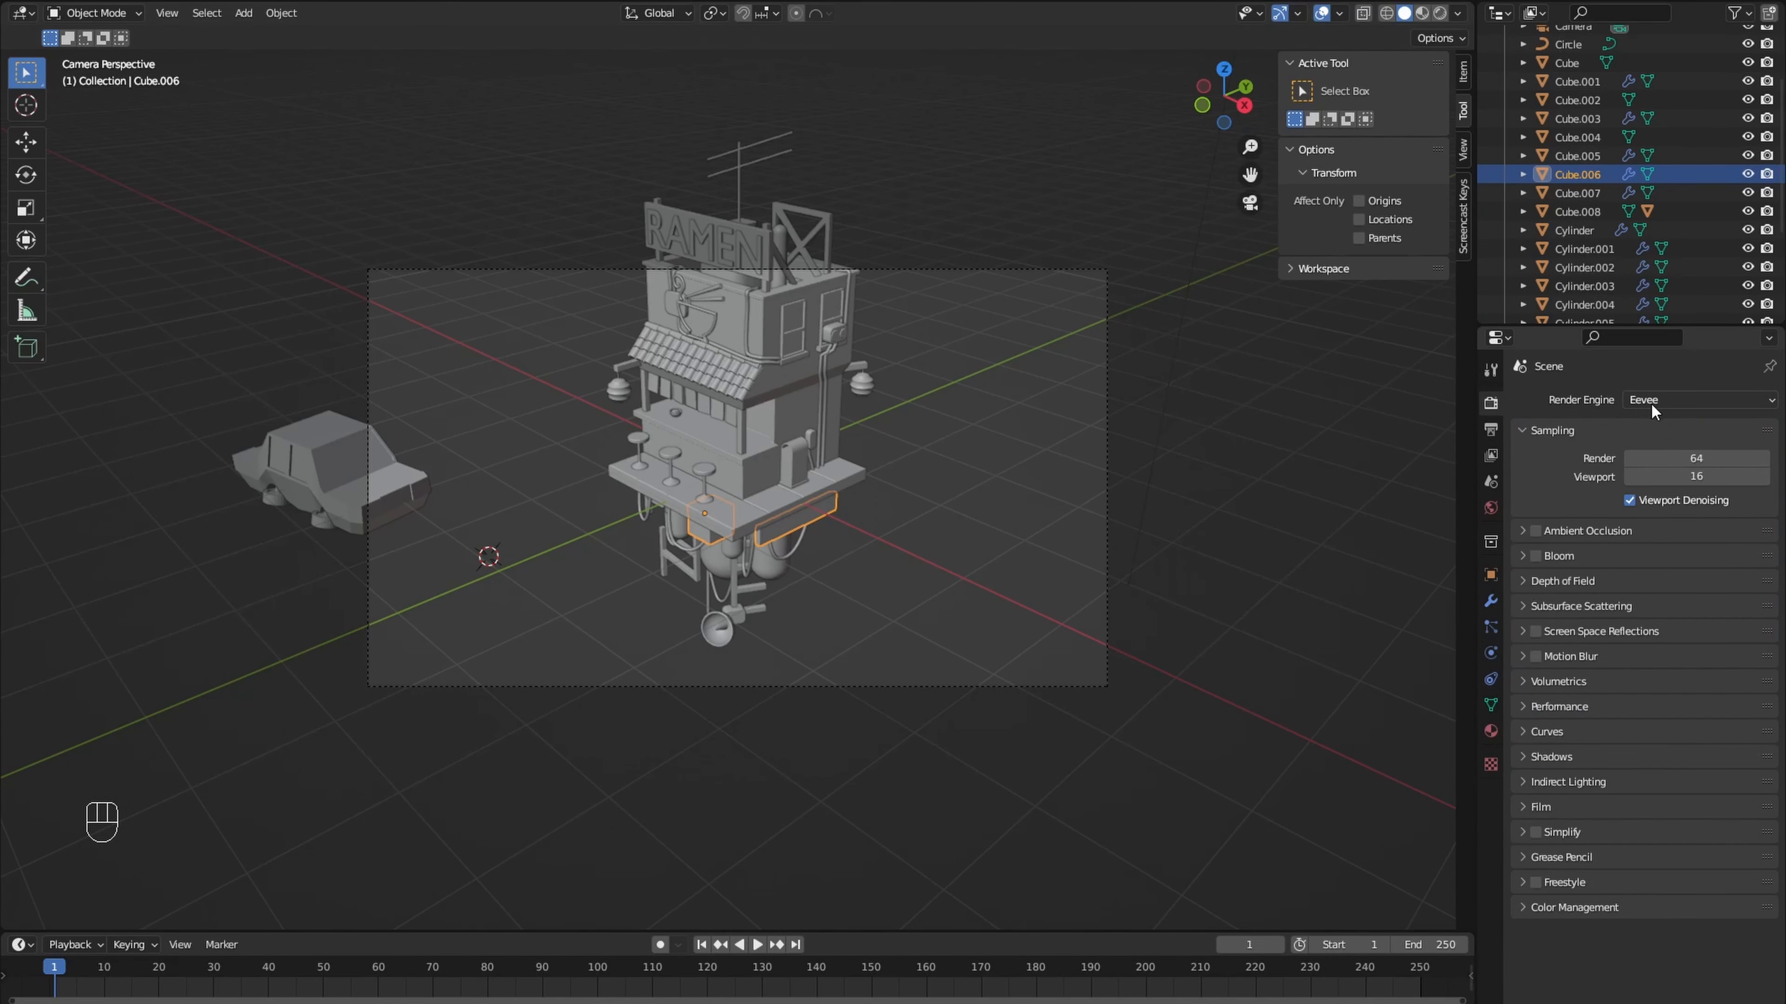
{"action": "left_click_drag", "start_coordinate": [1471, 10], "coordinate": [675, 42]}
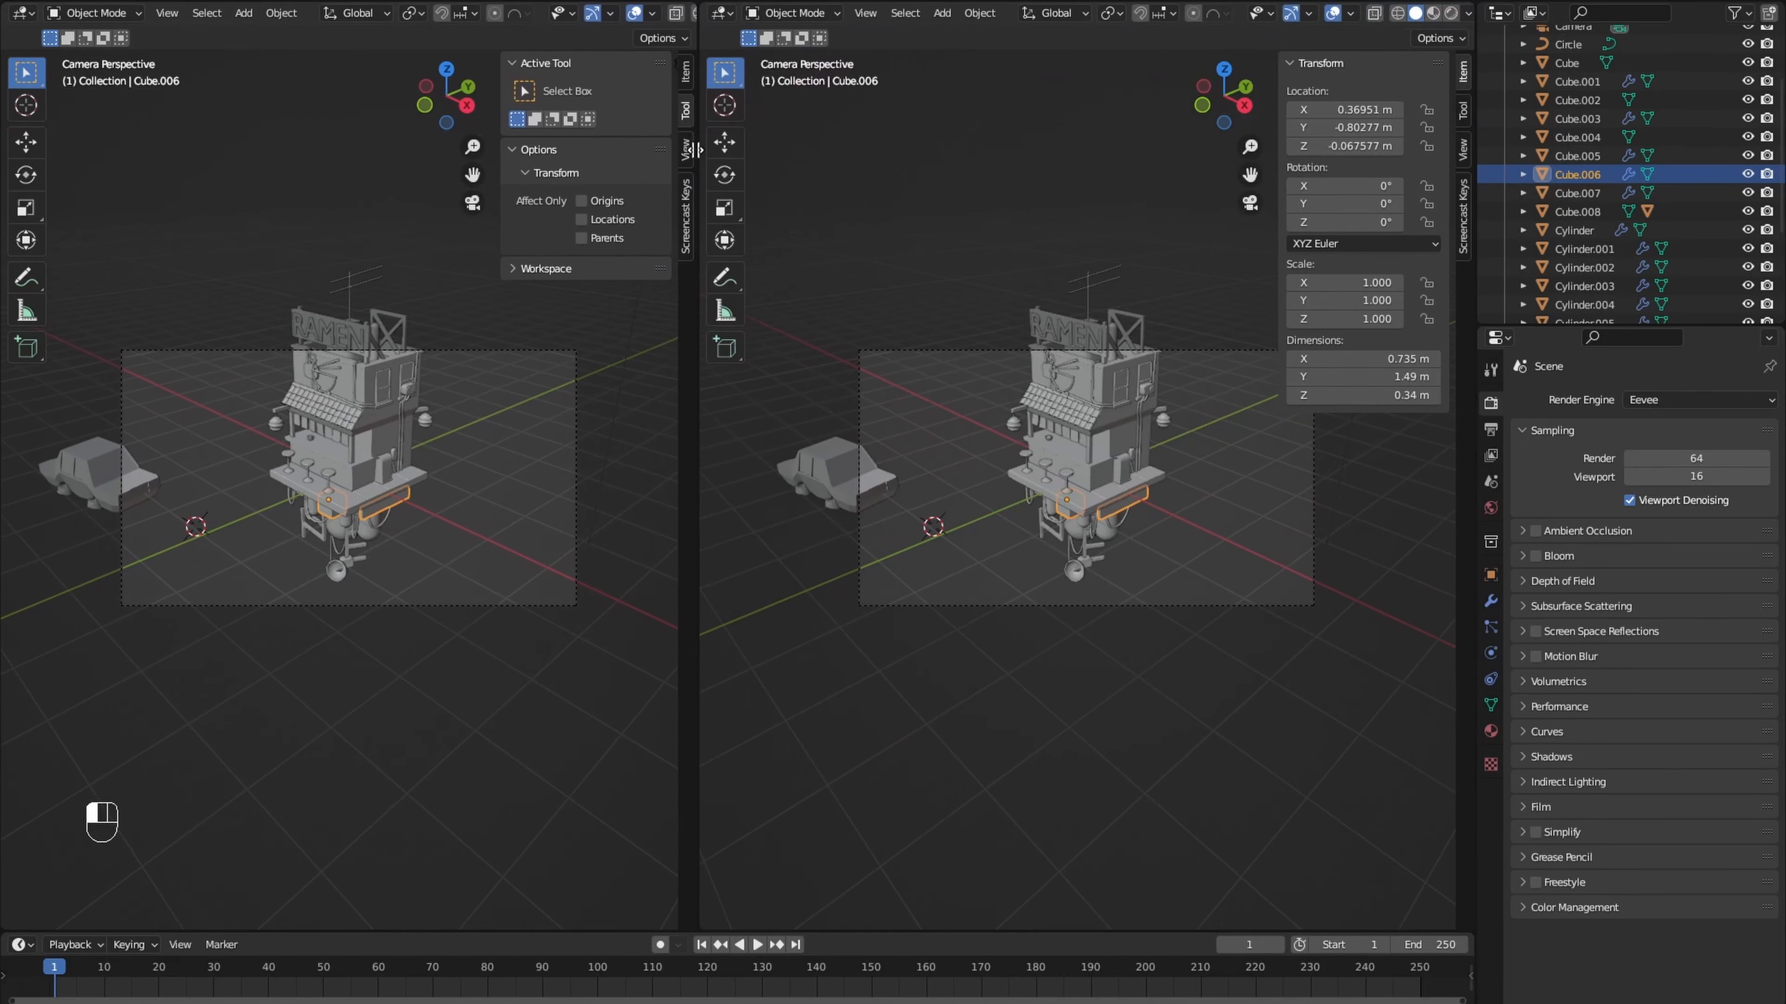
{"action": "left_click_drag", "start_coordinate": [5, 930], "coordinate": [14, 479]}
{"action": "left_click", "coordinate": [21, 490]}
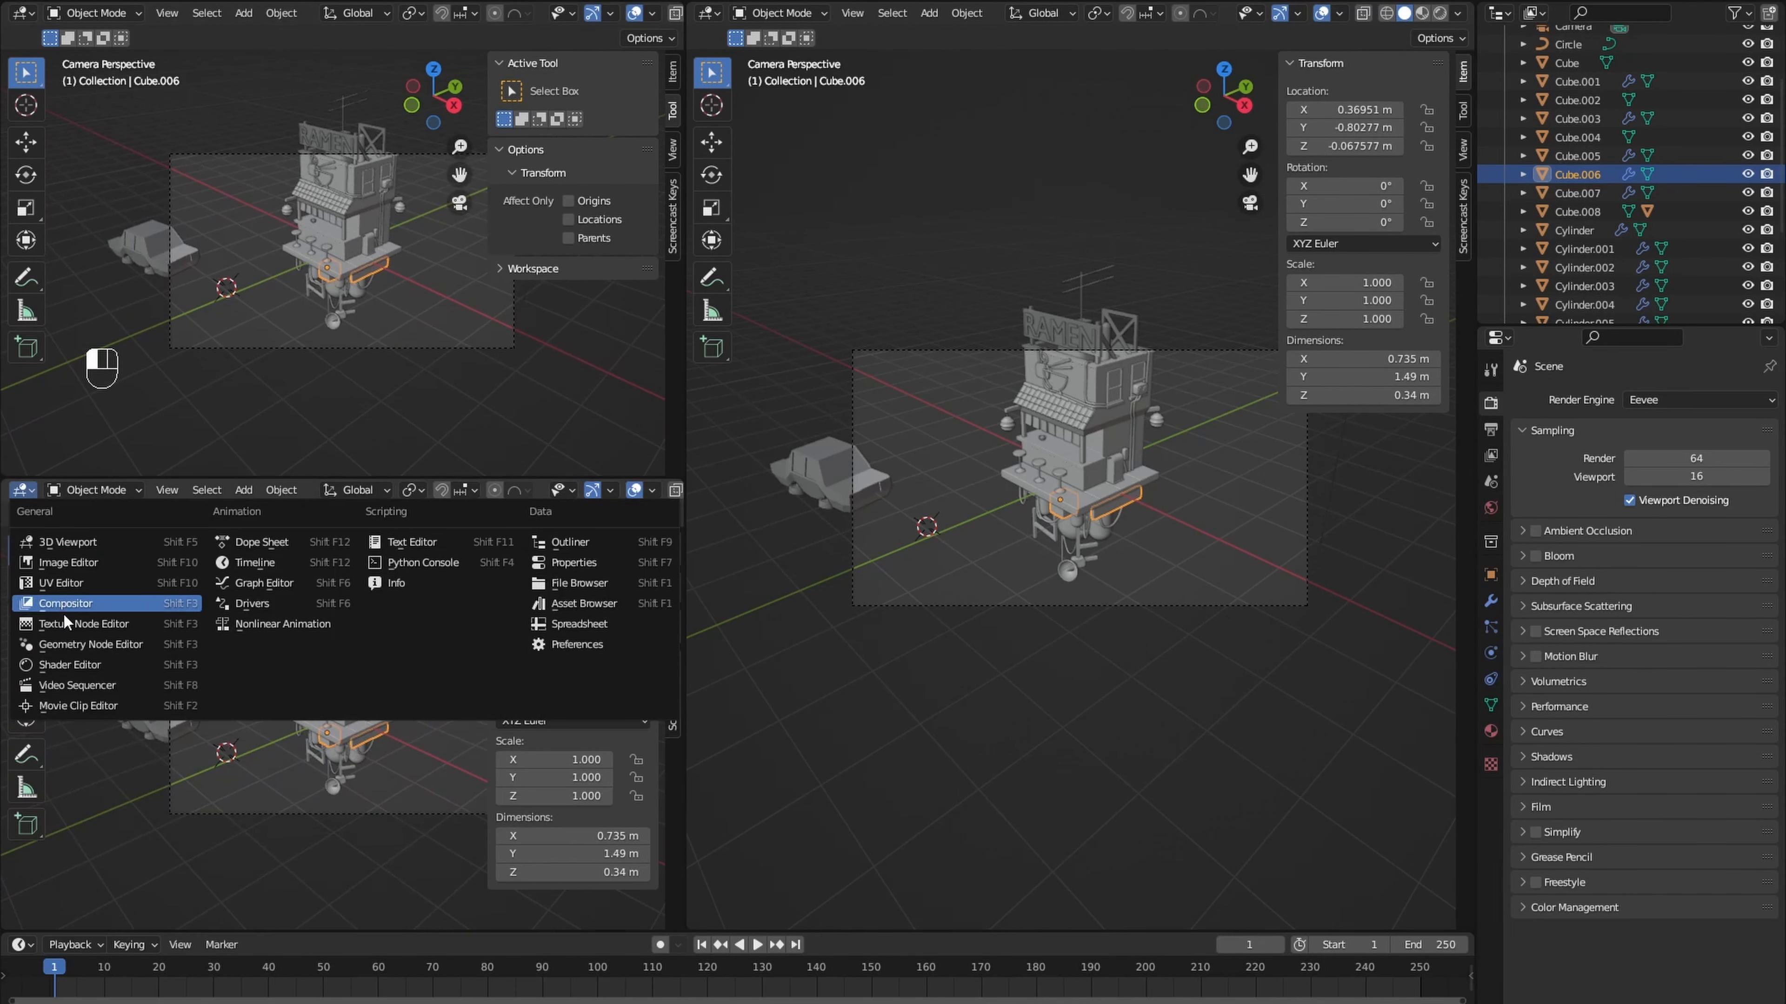
{"action": "left_click", "coordinate": [74, 671]}
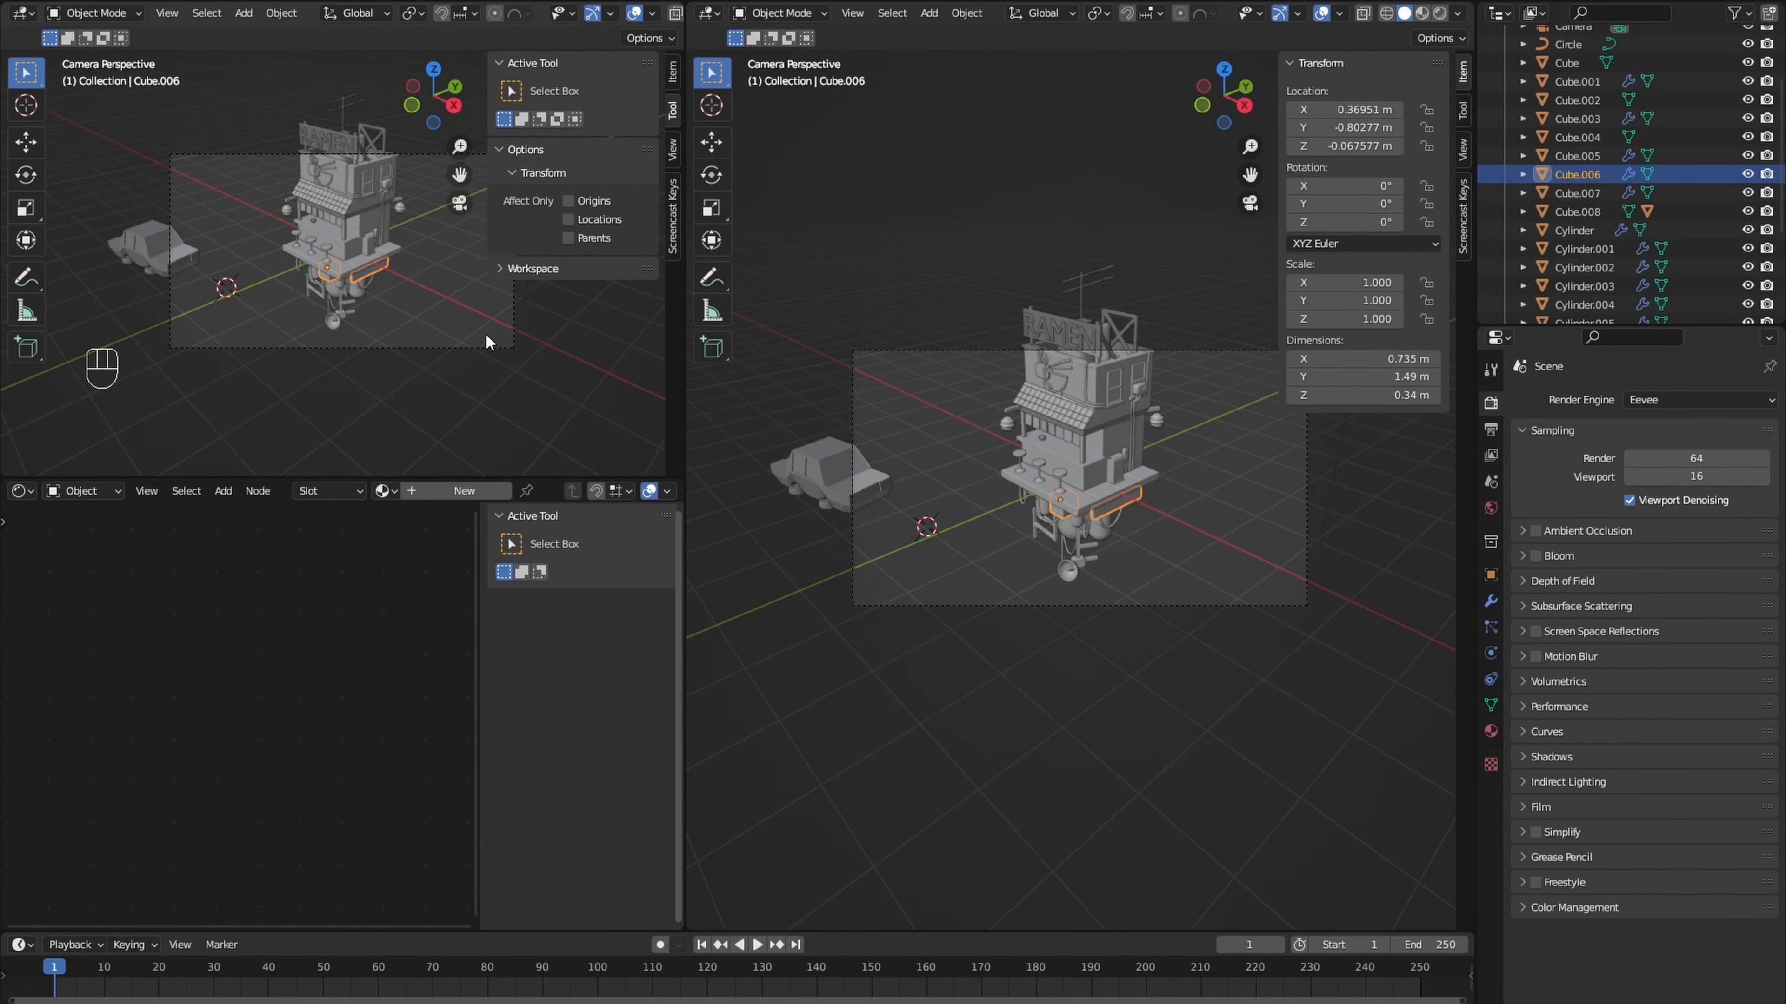
- Hide the overlays and toolbar in the smaller camera preview, lock the camera to the view and reframe the building
{"action": "key", "text": "m"}
{"action": "key", "text": "n"}
{"action": "key", "text": "t"}
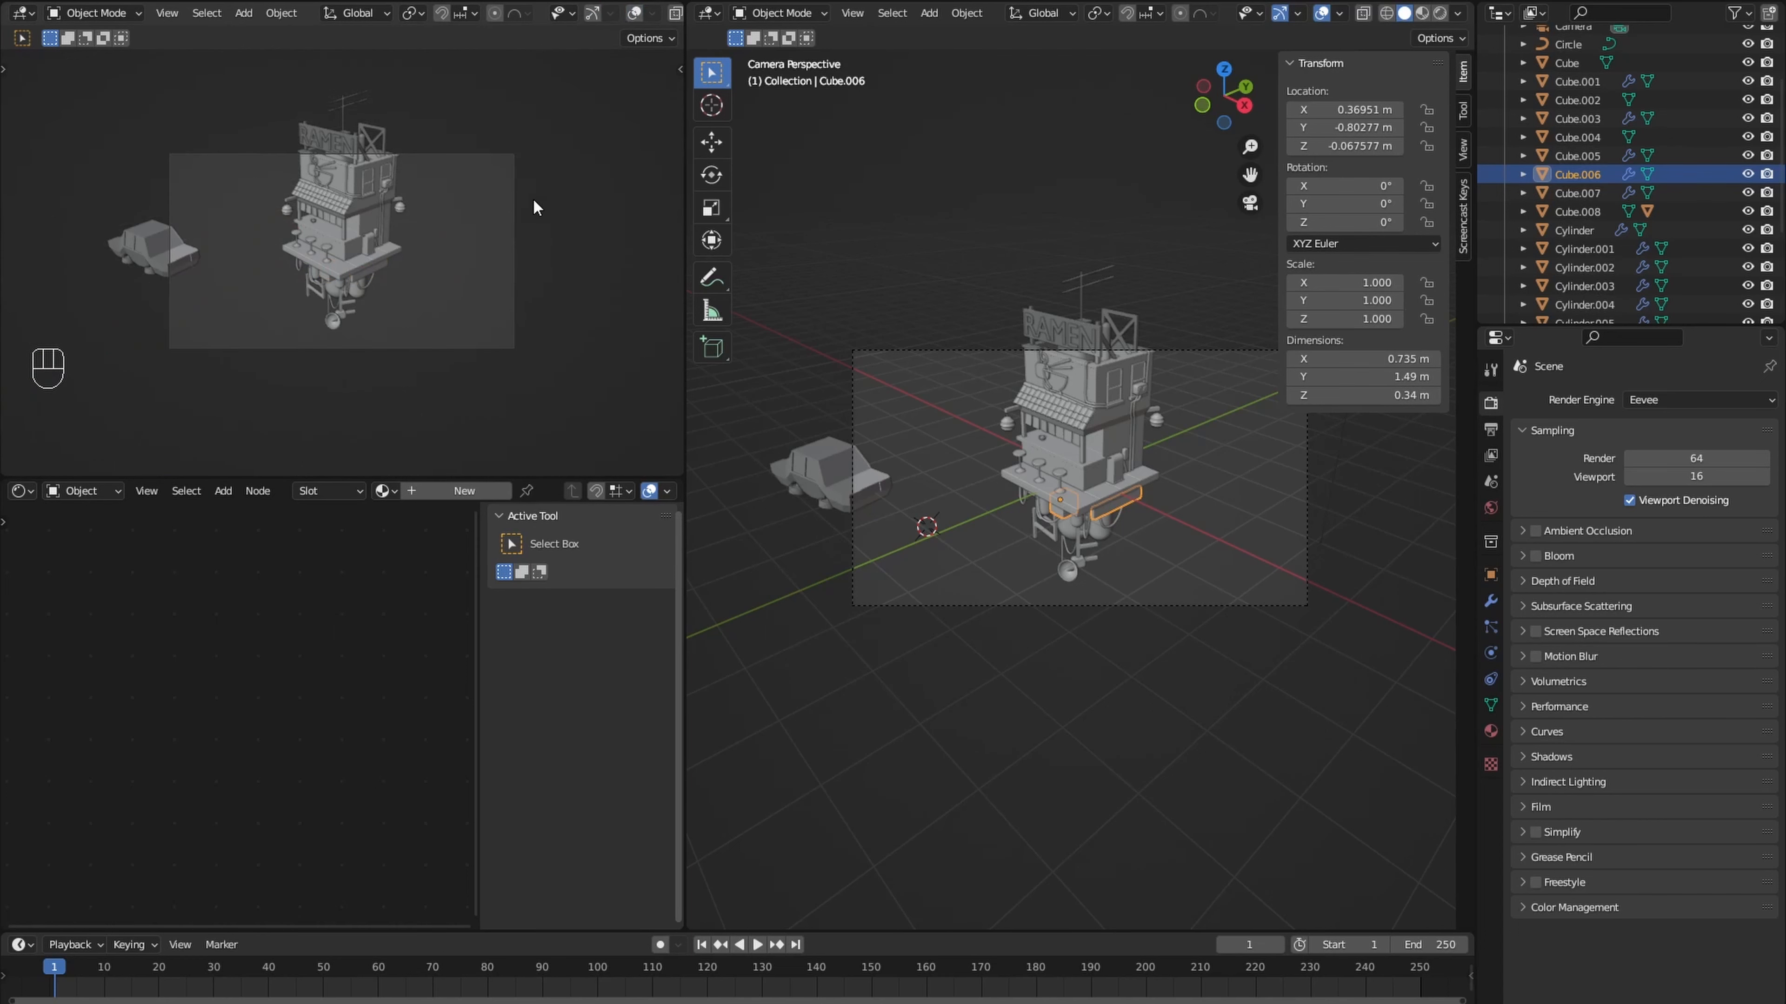
{"action": "key", "text": "n"}
{"action": "left_click", "coordinate": [672, 149]}
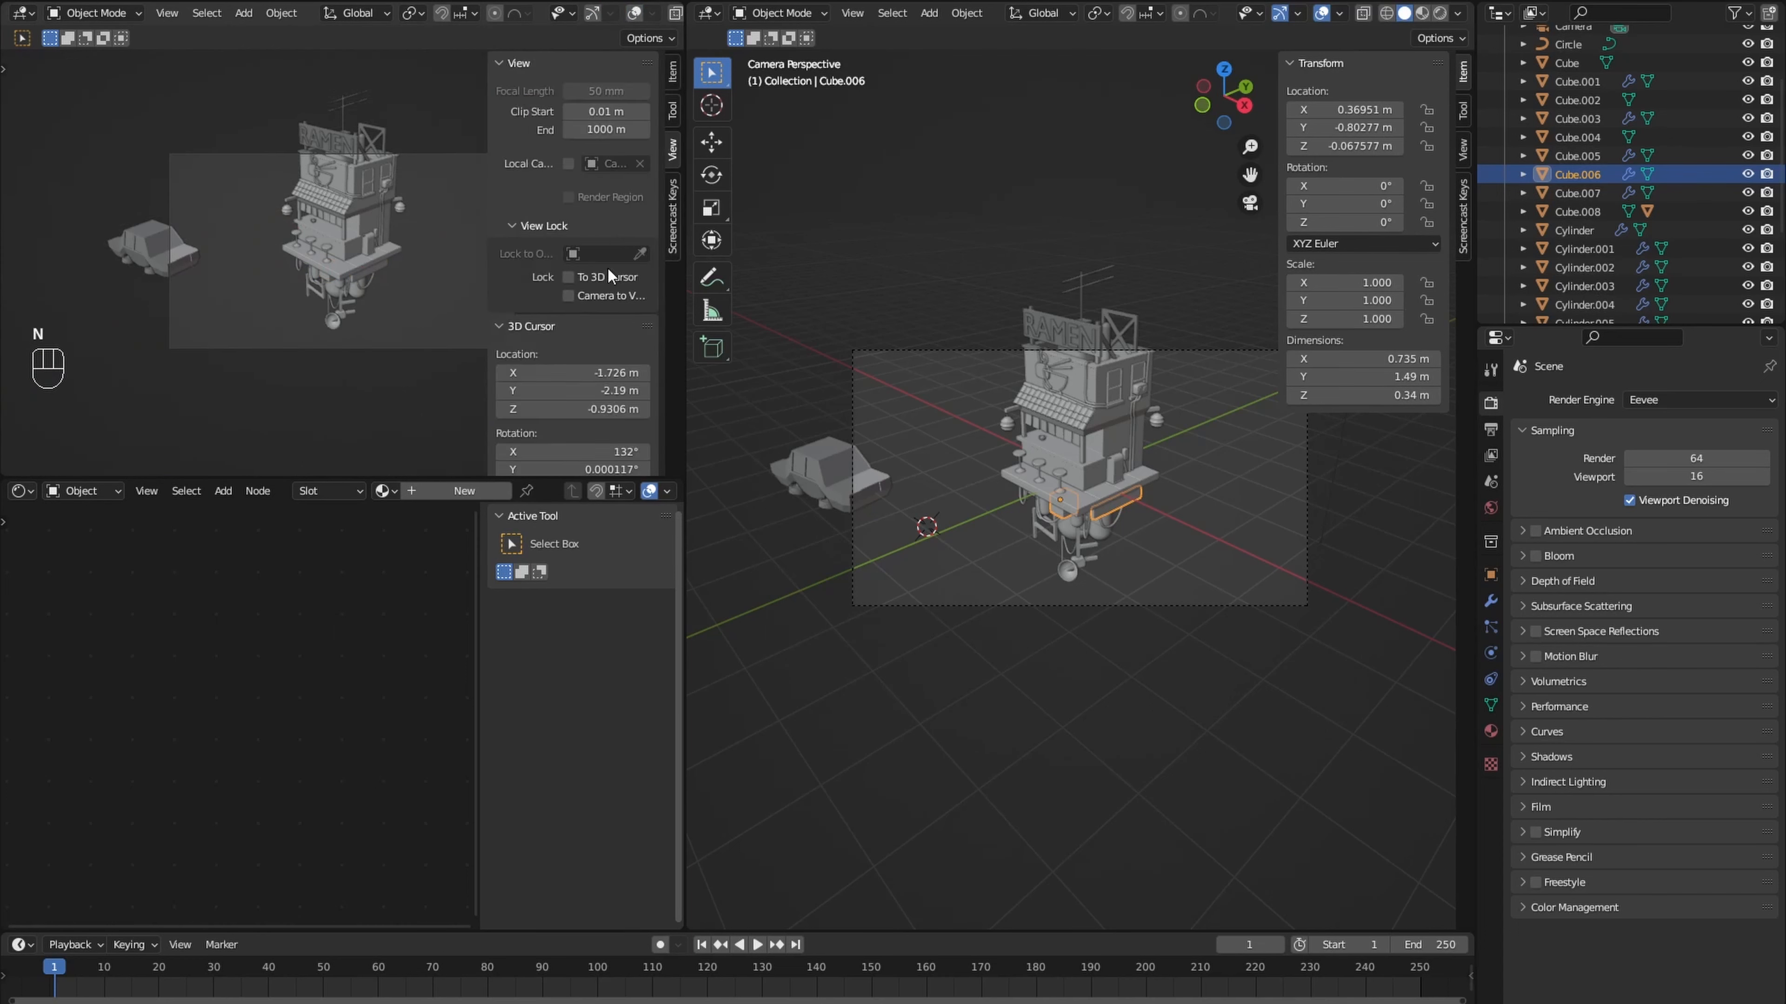
{"action": "middle_click_drag", "start_coordinate": [408, 283], "coordinate": [412, 274]}
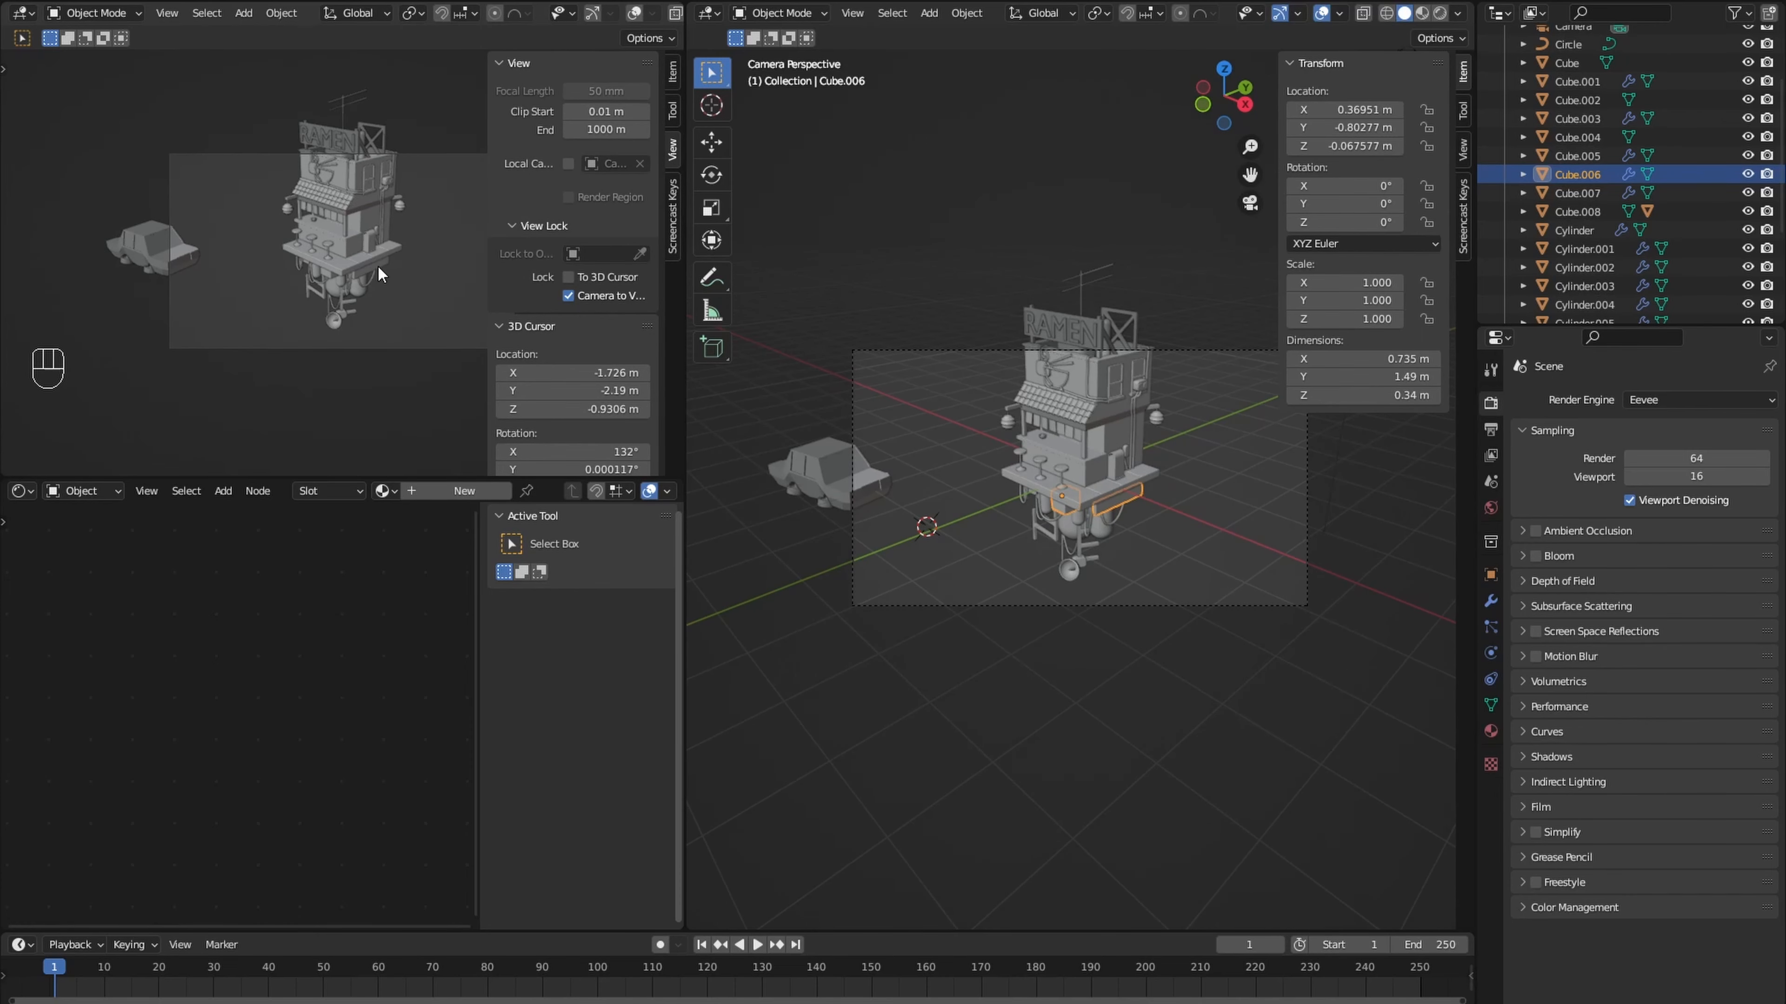
{"action": "key", "text": "n"}
- Set the render engine to Cycles and show the camera preview in rendered shading
{"action": "left_click", "coordinate": [1659, 401]}
{"action": "left_click", "coordinate": [1658, 454]}
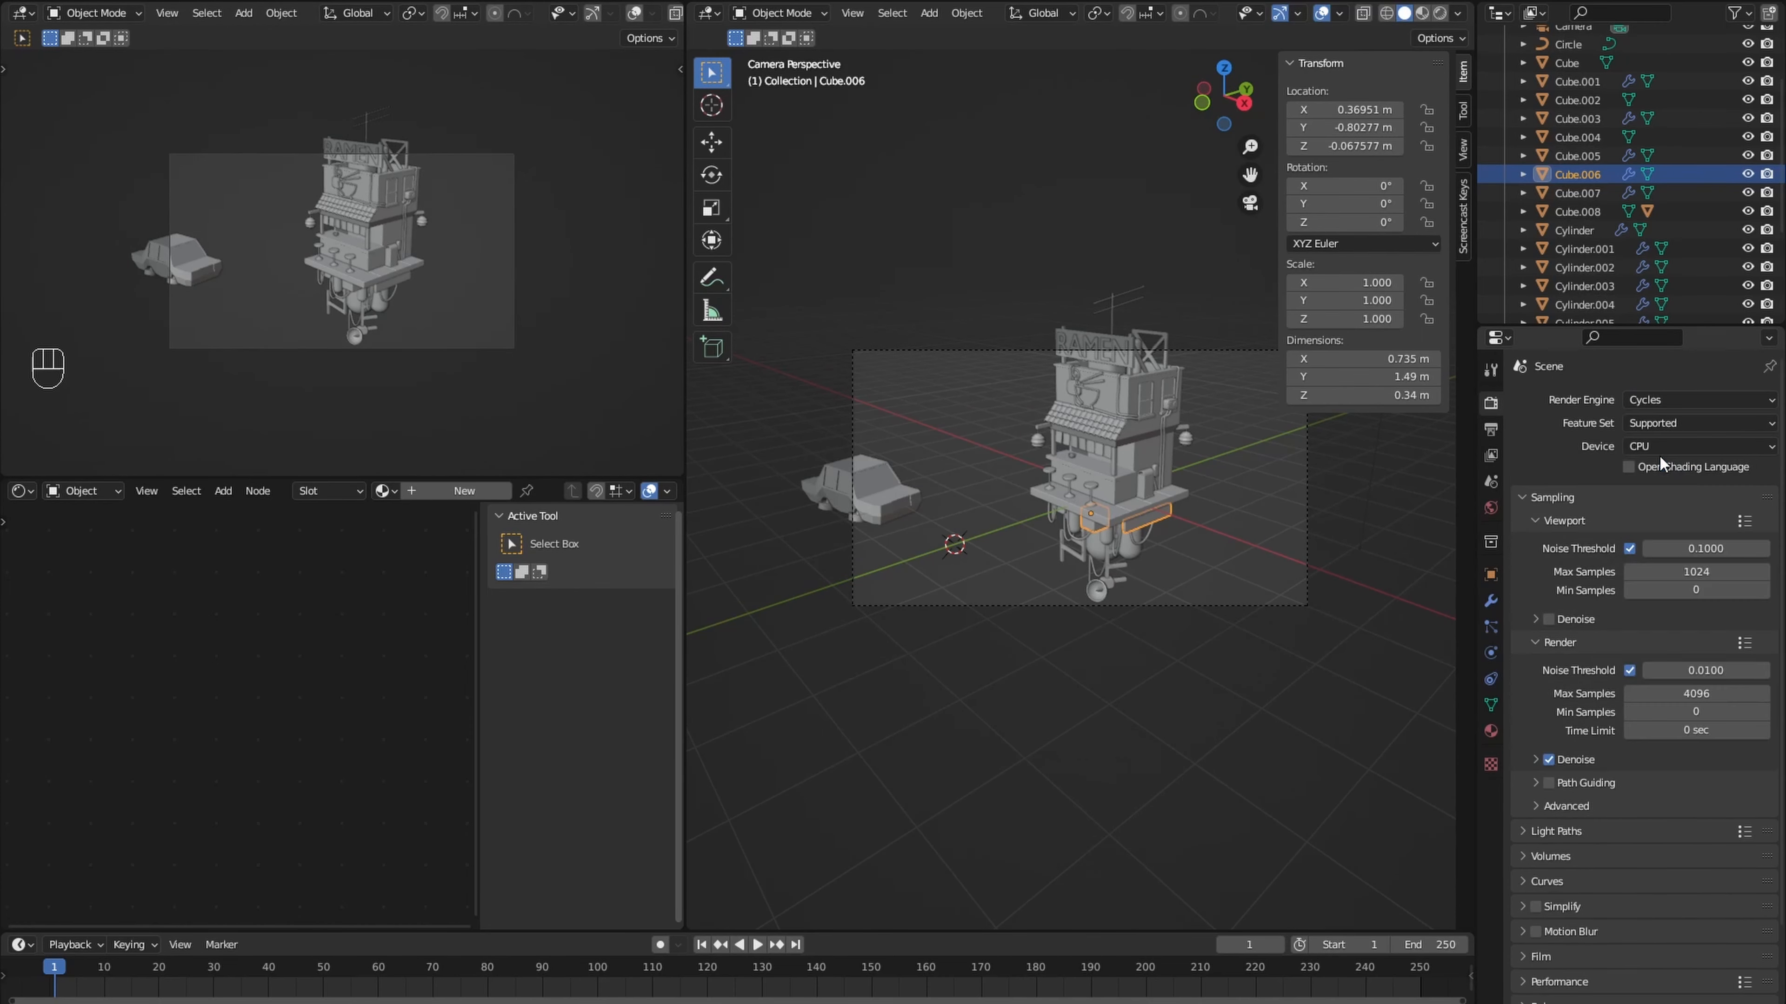
{"action": "left_click", "coordinate": [1490, 429]}
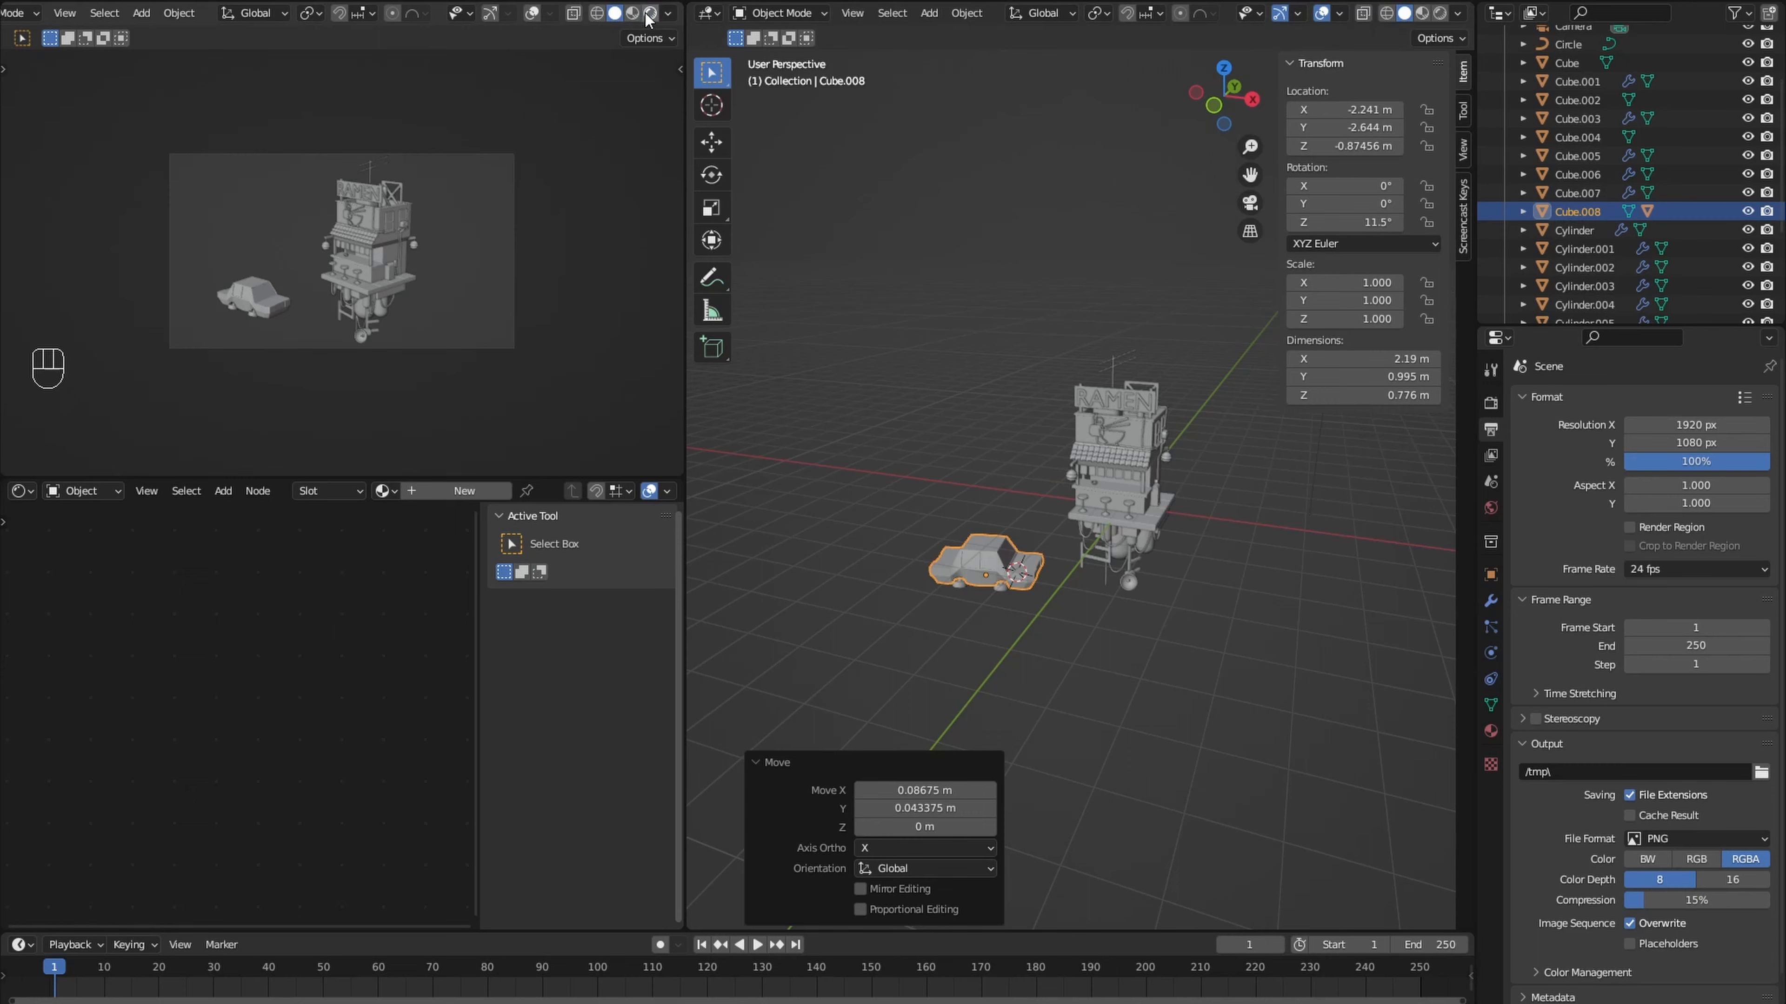
{"action": "left_click", "coordinate": [648, 15]}
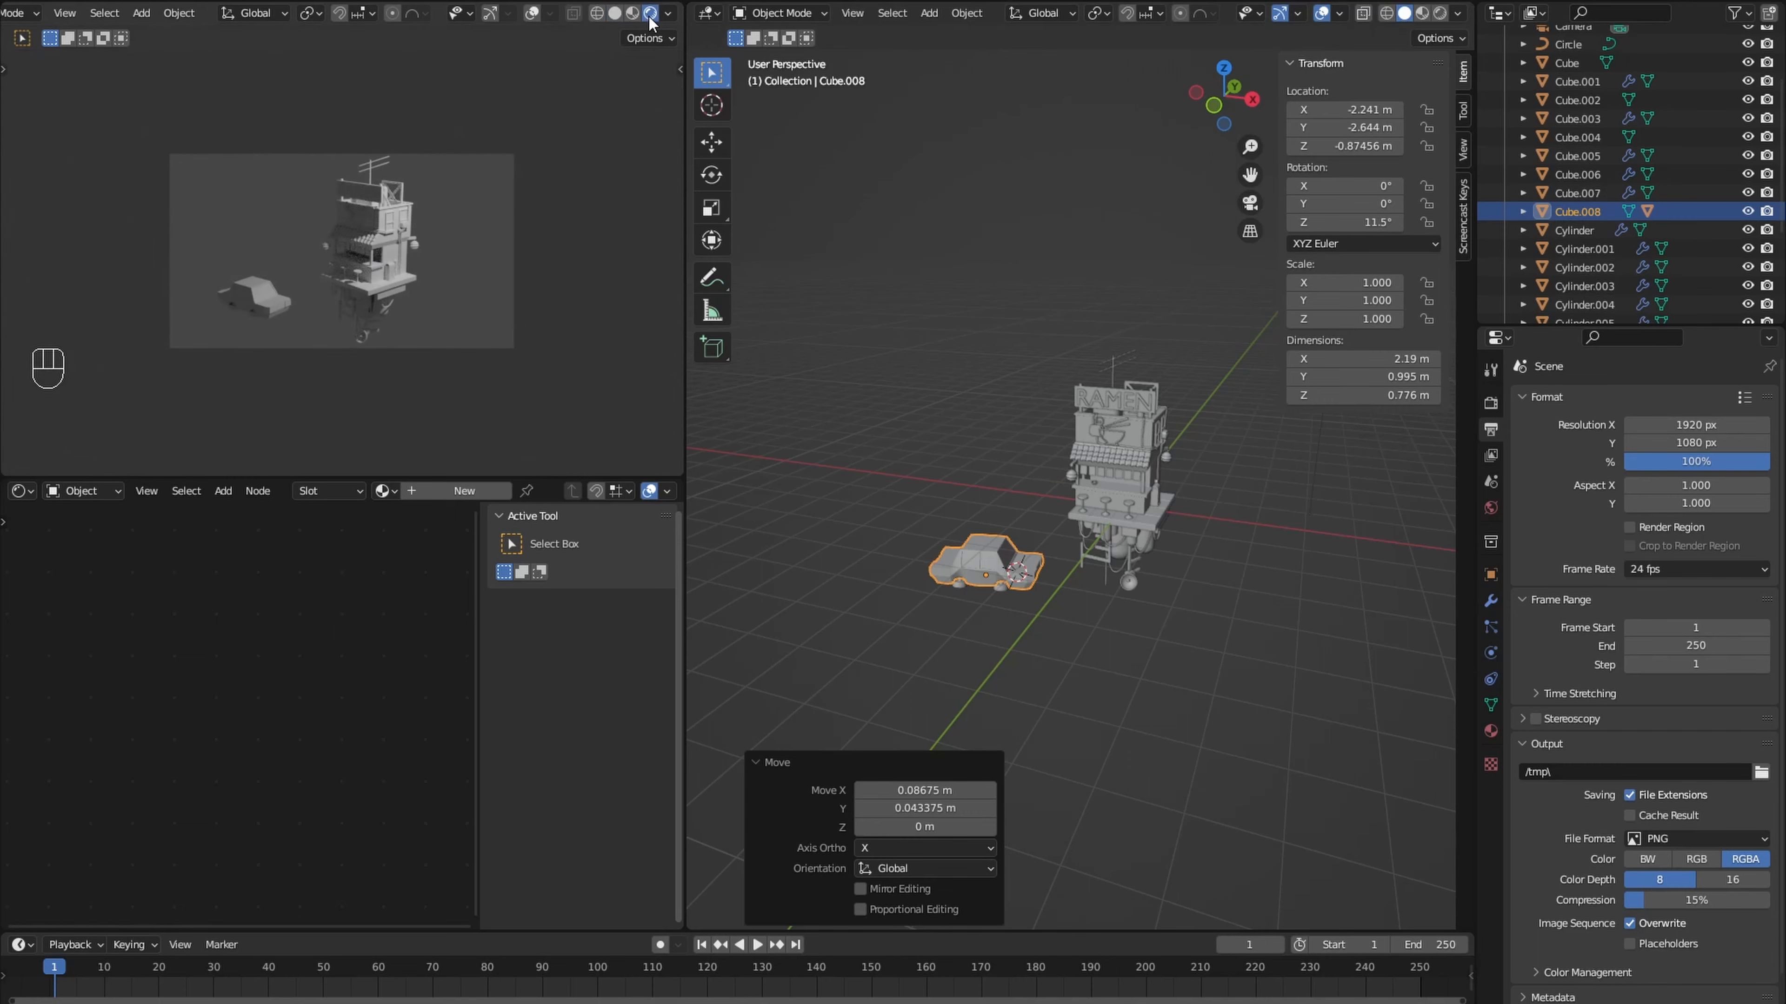
- Move the existing point light by about 0.43 m in X, -1.75 m in Y and -0.39 m in Z
{"action": "middle_click_drag", "start_coordinate": [936, 450], "coordinate": [964, 548]}
{"action": "middle_click_drag", "start_coordinate": [1074, 540], "coordinate": [1017, 568], "text": "shift"}
{"action": "left_click", "coordinate": [1131, 466]}
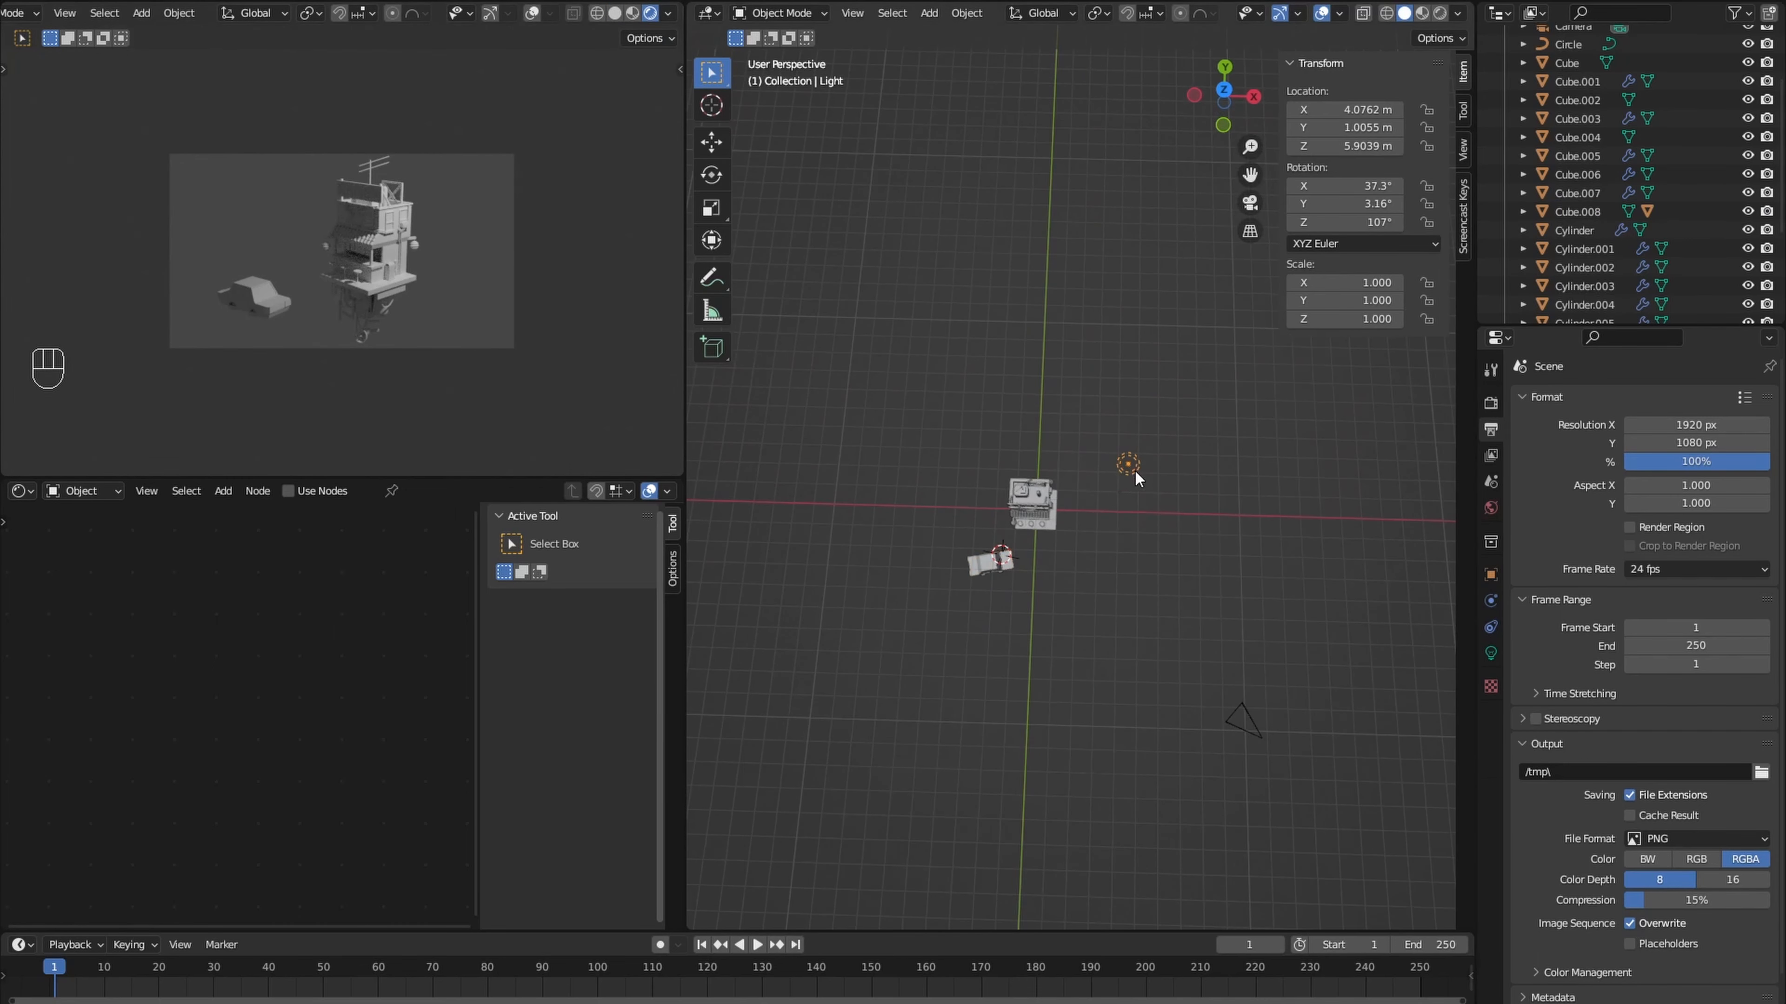
{"action": "key", "text": "g"}
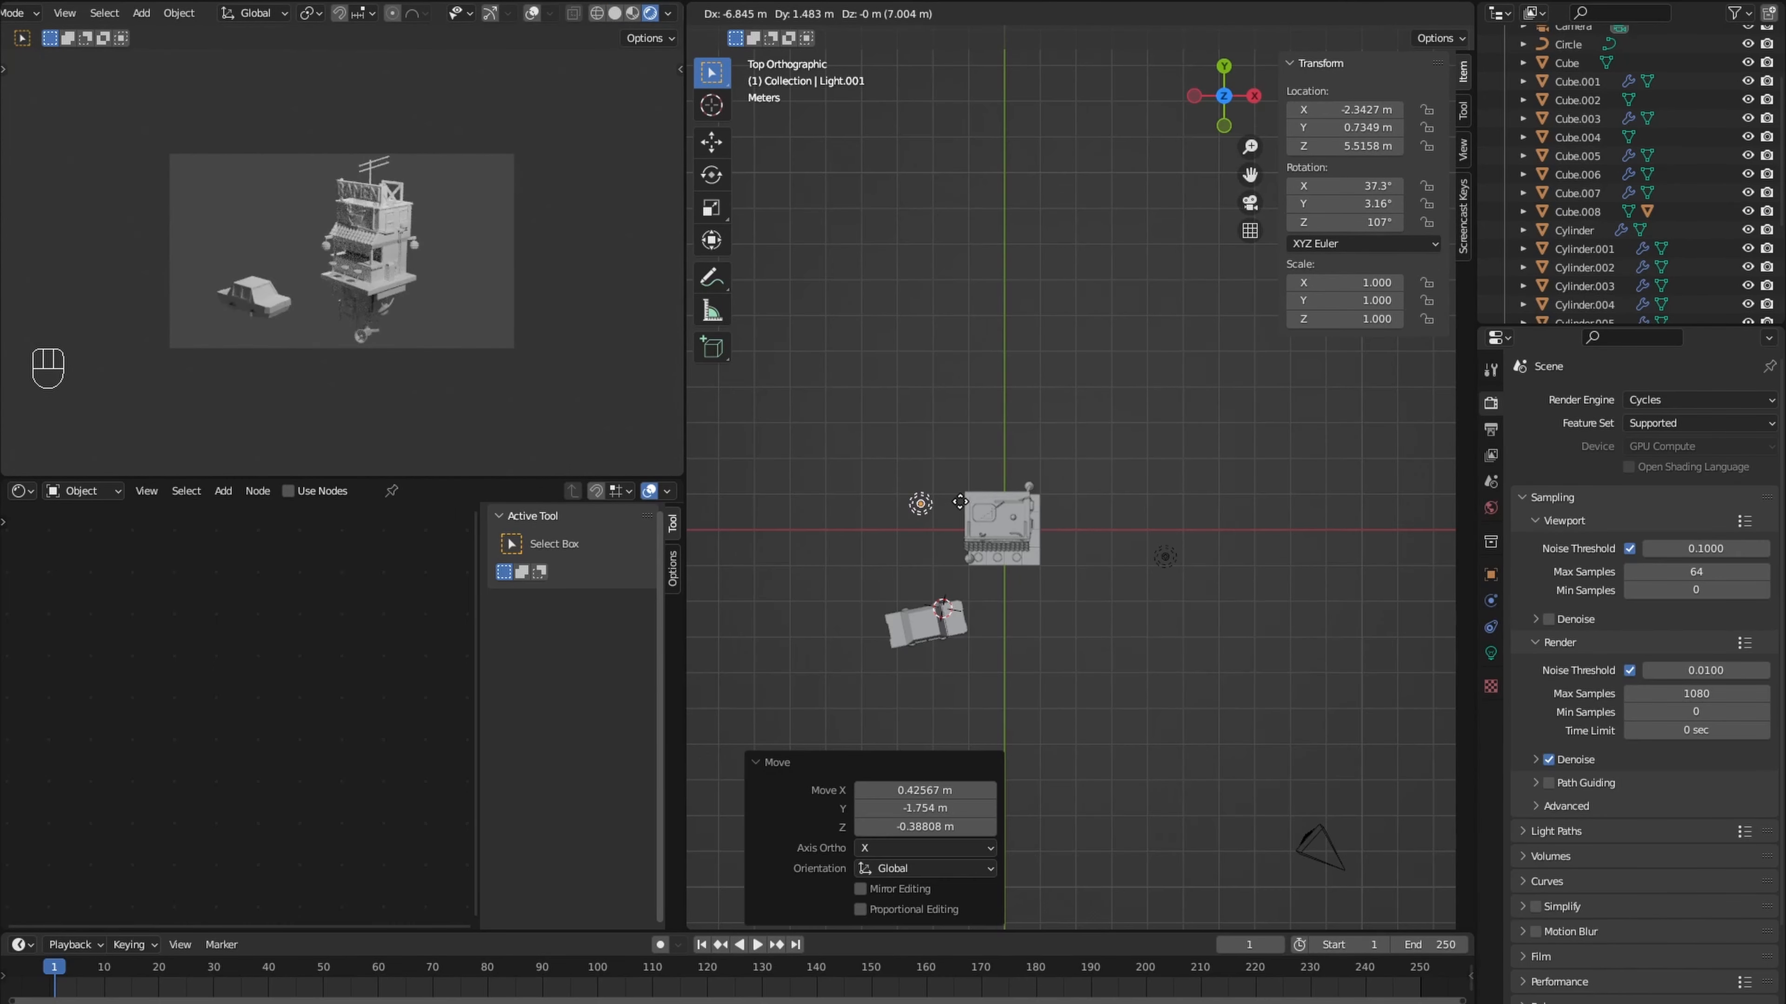
- Place a duplicate of the point light low behind the building, at about X -2.07, Y 1.33, Z 0.36 m
{"action": "middle_click_drag", "start_coordinate": [1013, 432], "coordinate": [1065, 351]}
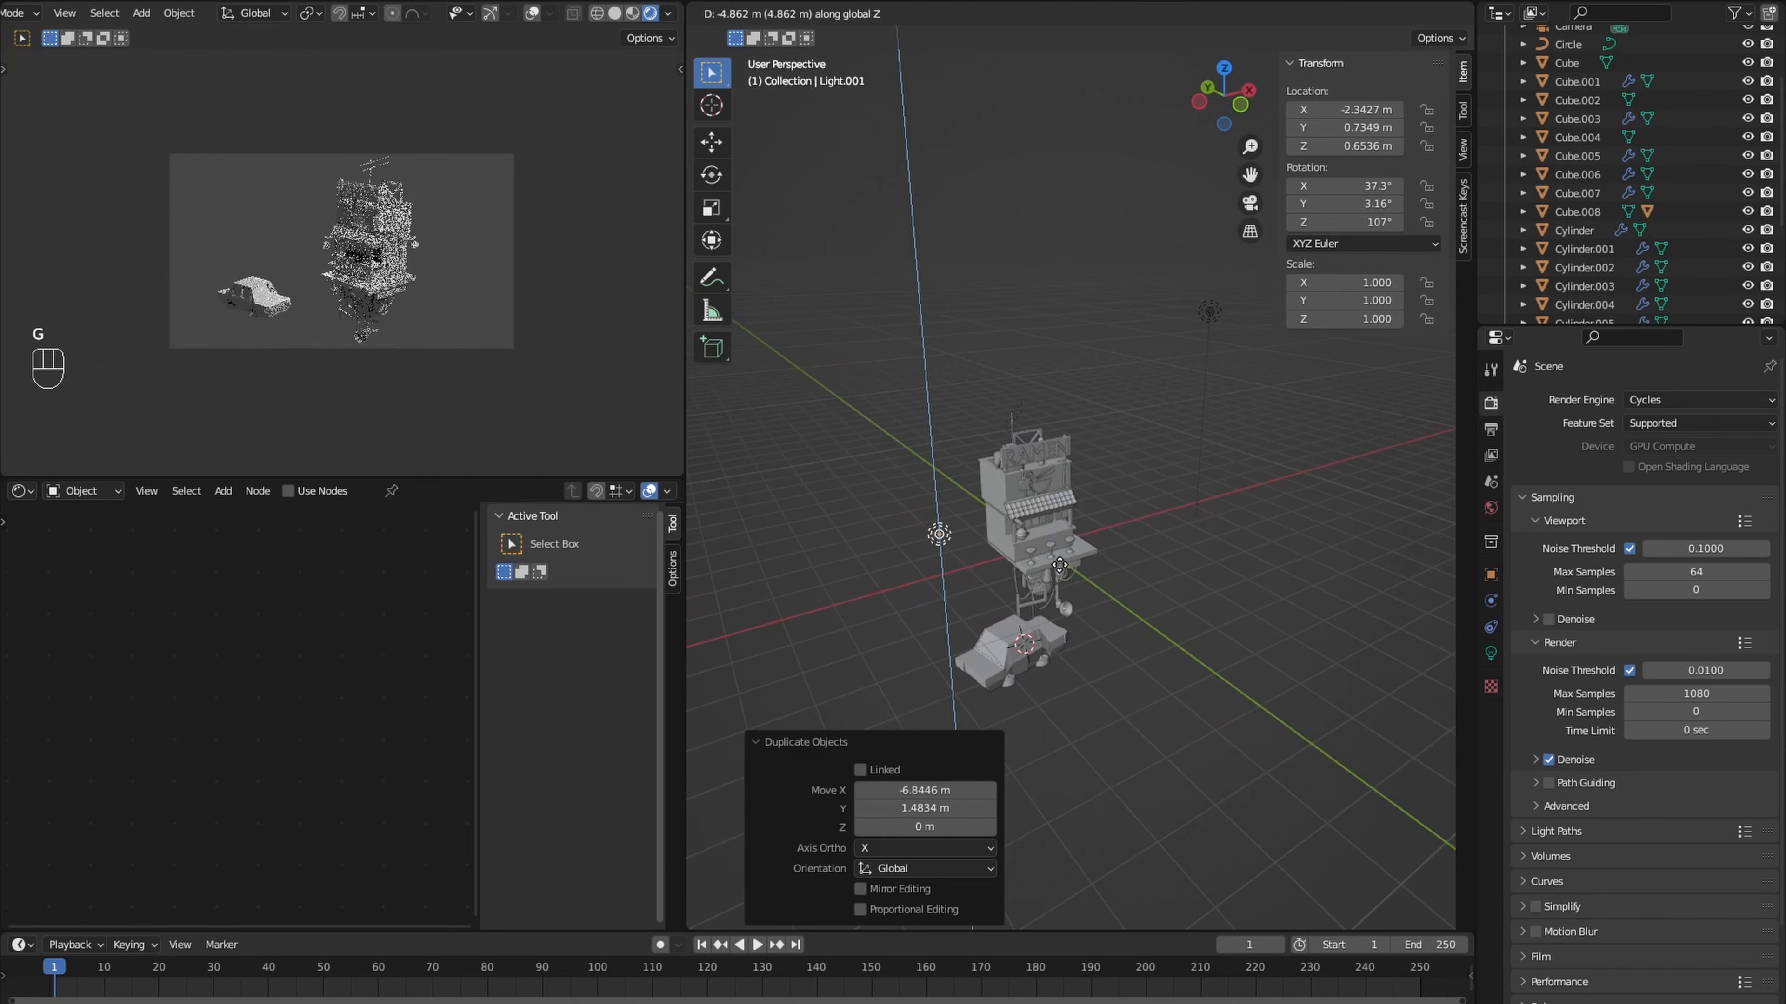
{"action": "left_click", "coordinate": [1065, 582]}
{"action": "middle_click_drag", "start_coordinate": [1065, 582], "coordinate": [1127, 625]}
{"action": "middle_click_drag", "start_coordinate": [1127, 625], "coordinate": [1192, 633]}
- Color the duplicated light magenta, move it to about X -1.68, Y 1.56 m and set its radius to 0.07 m
{"action": "left_click", "coordinate": [1490, 653]}
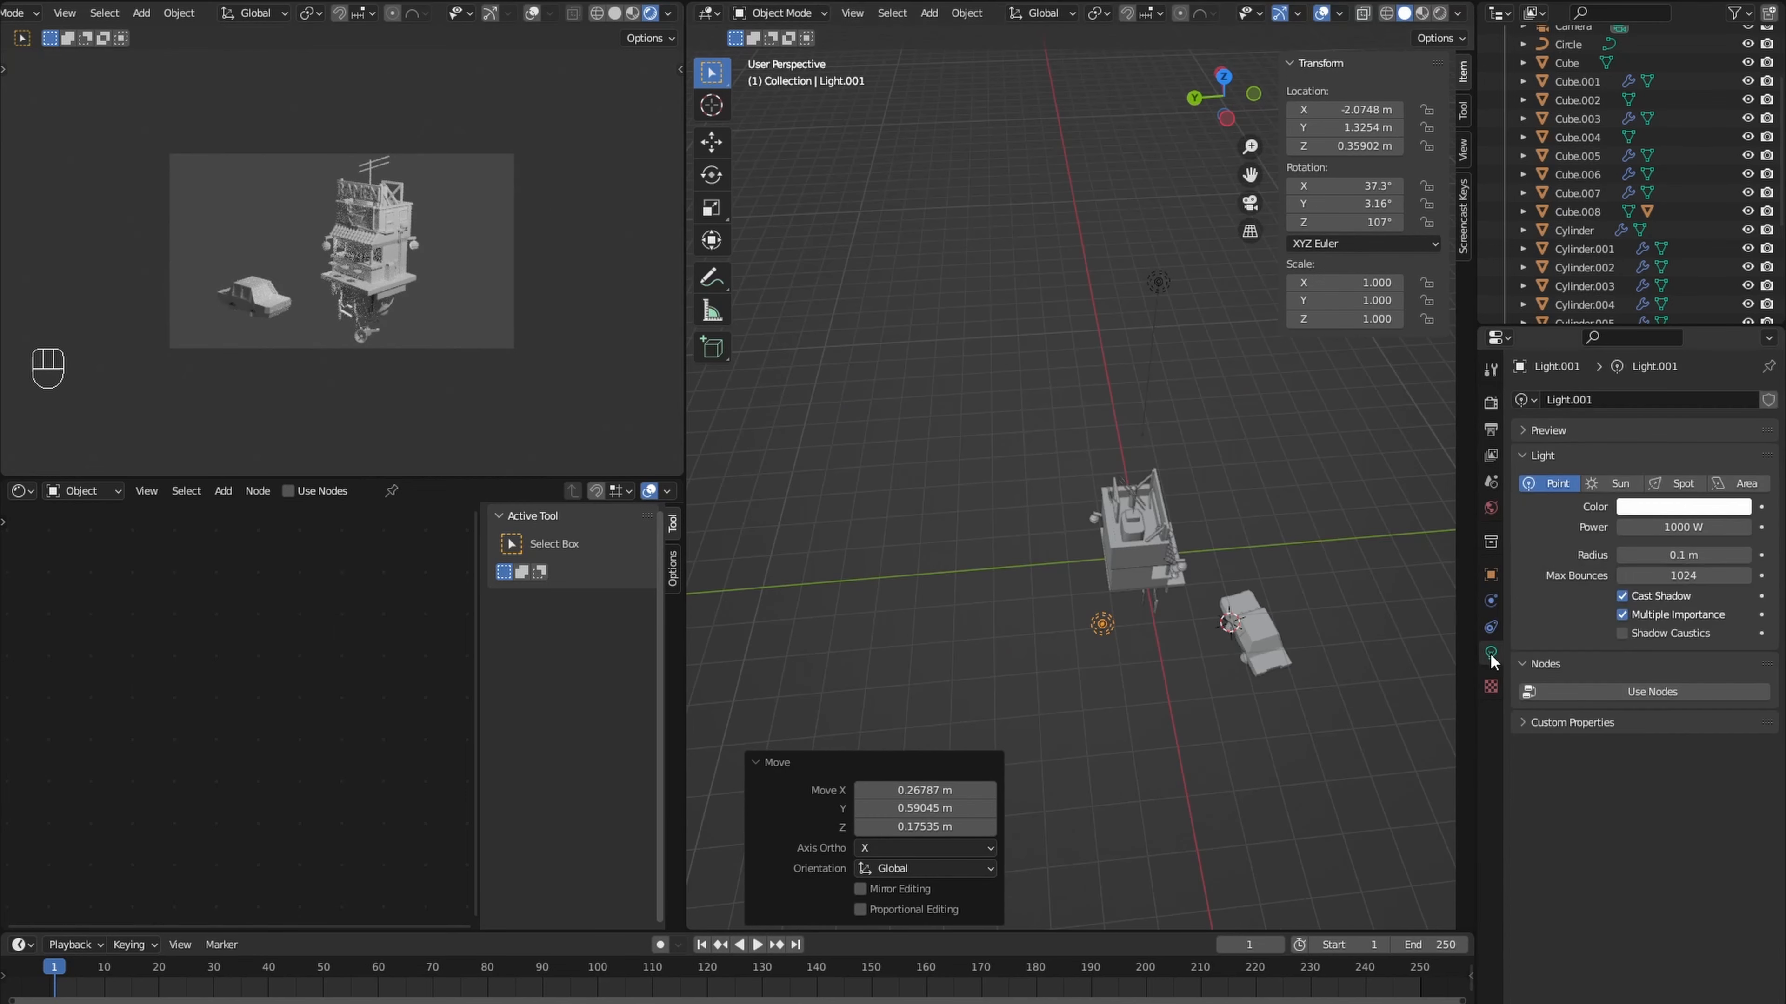
{"action": "left_click", "coordinate": [1697, 505]}
{"action": "middle_click_drag", "start_coordinate": [1336, 486], "coordinate": [1239, 539]}
{"action": "key", "text": "KP_7"}
{"action": "key", "text": "g"}
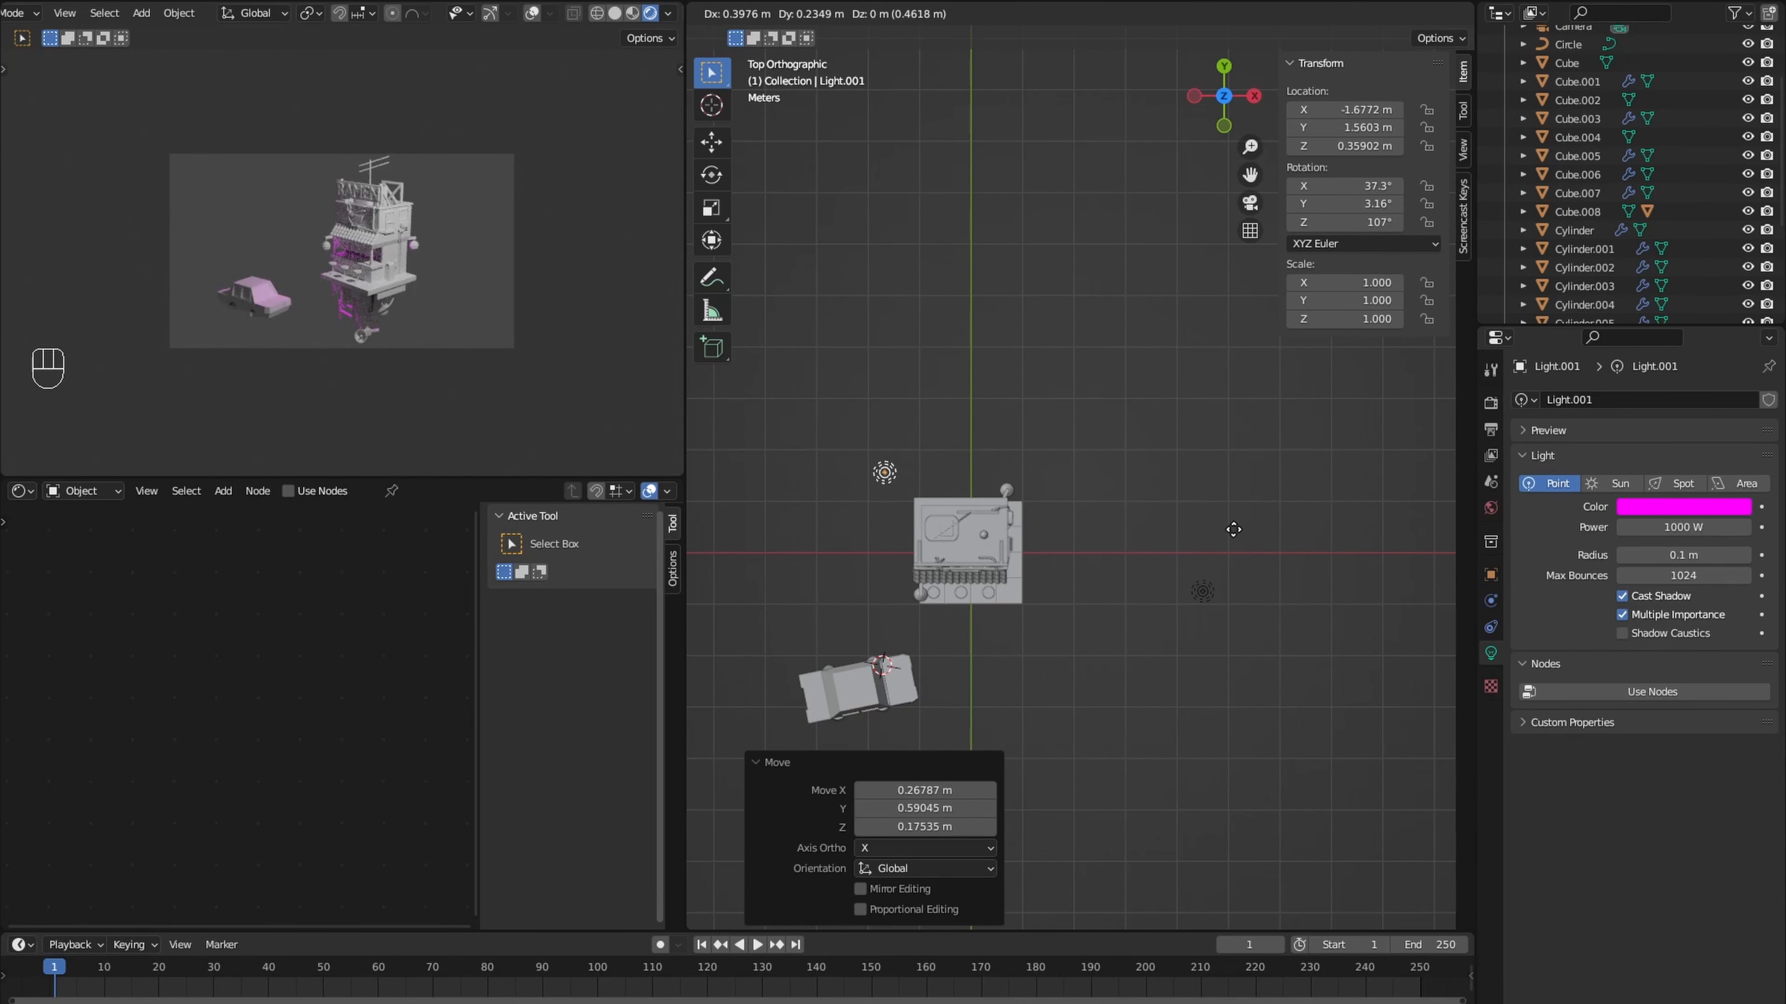
{"action": "scroll", "coordinate": [931, 562], "scroll_direction": "up", "scroll_amount": 4}
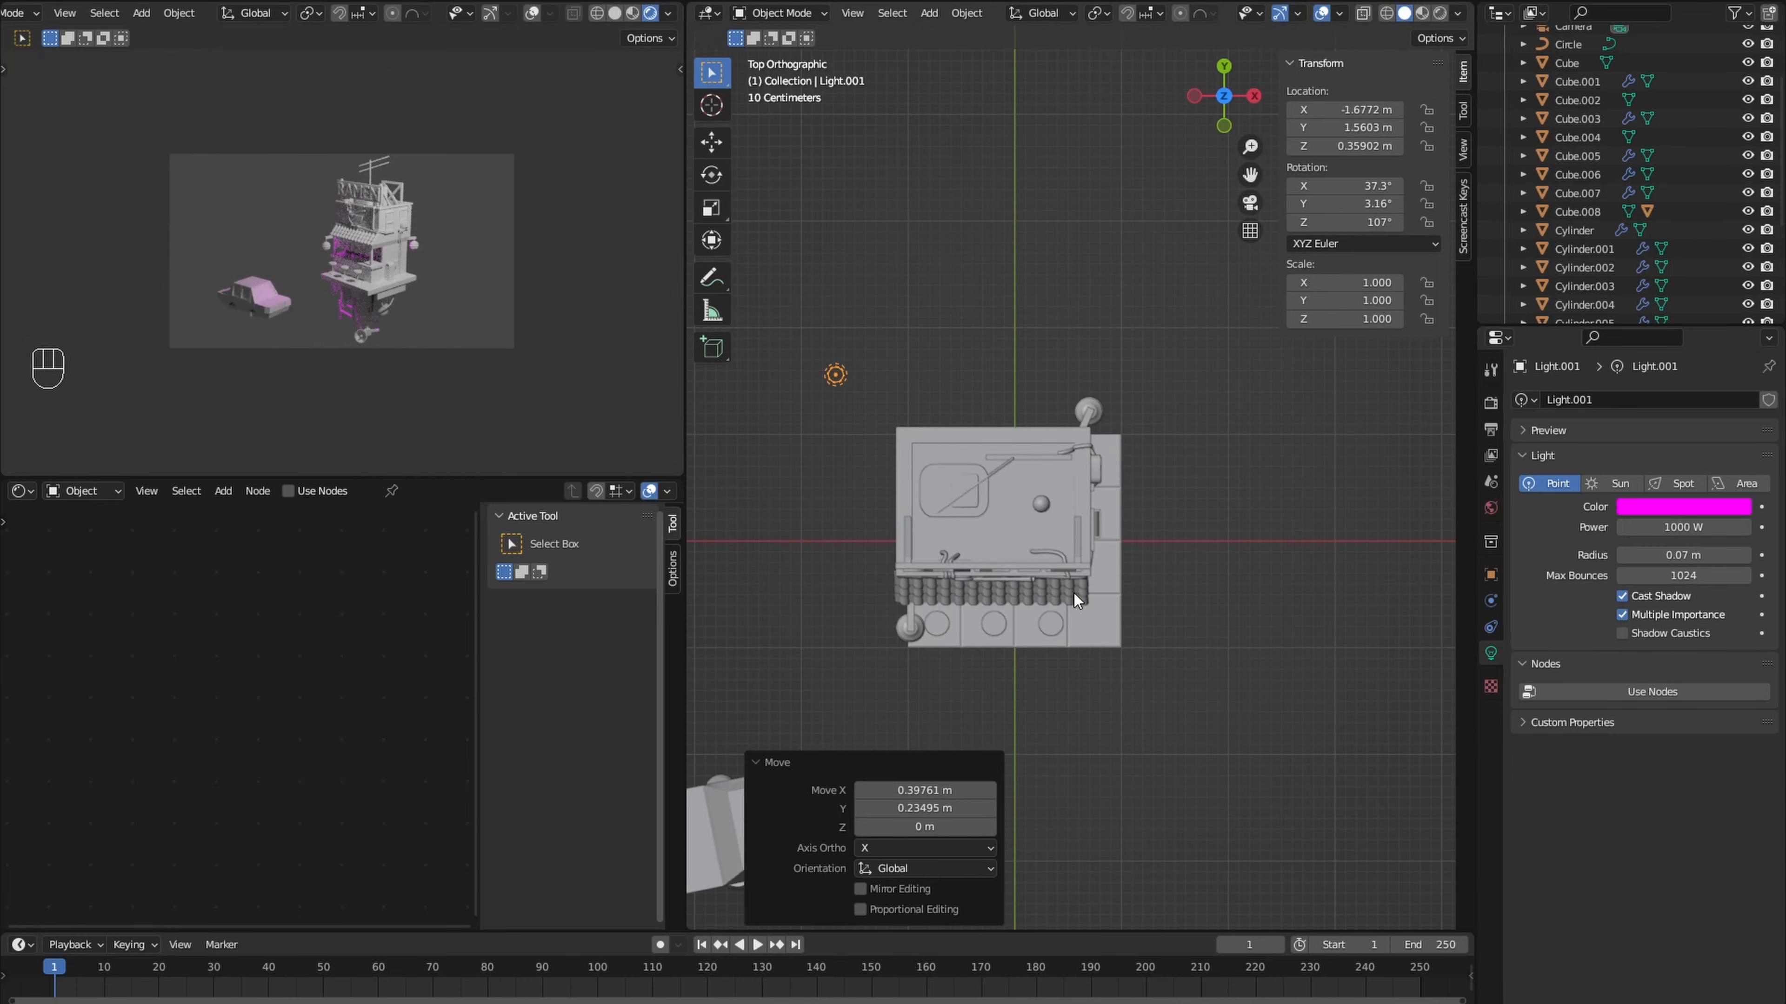
- Set the magenta light's power to 500 W and color the original point light cyan
{"action": "middle_click_drag", "start_coordinate": [349, 268], "coordinate": [380, 282]}
{"action": "scroll", "coordinate": [380, 281], "scroll_direction": "up", "scroll_amount": 2}
{"action": "scroll", "coordinate": [1103, 474], "scroll_direction": "down", "scroll_amount": 3}
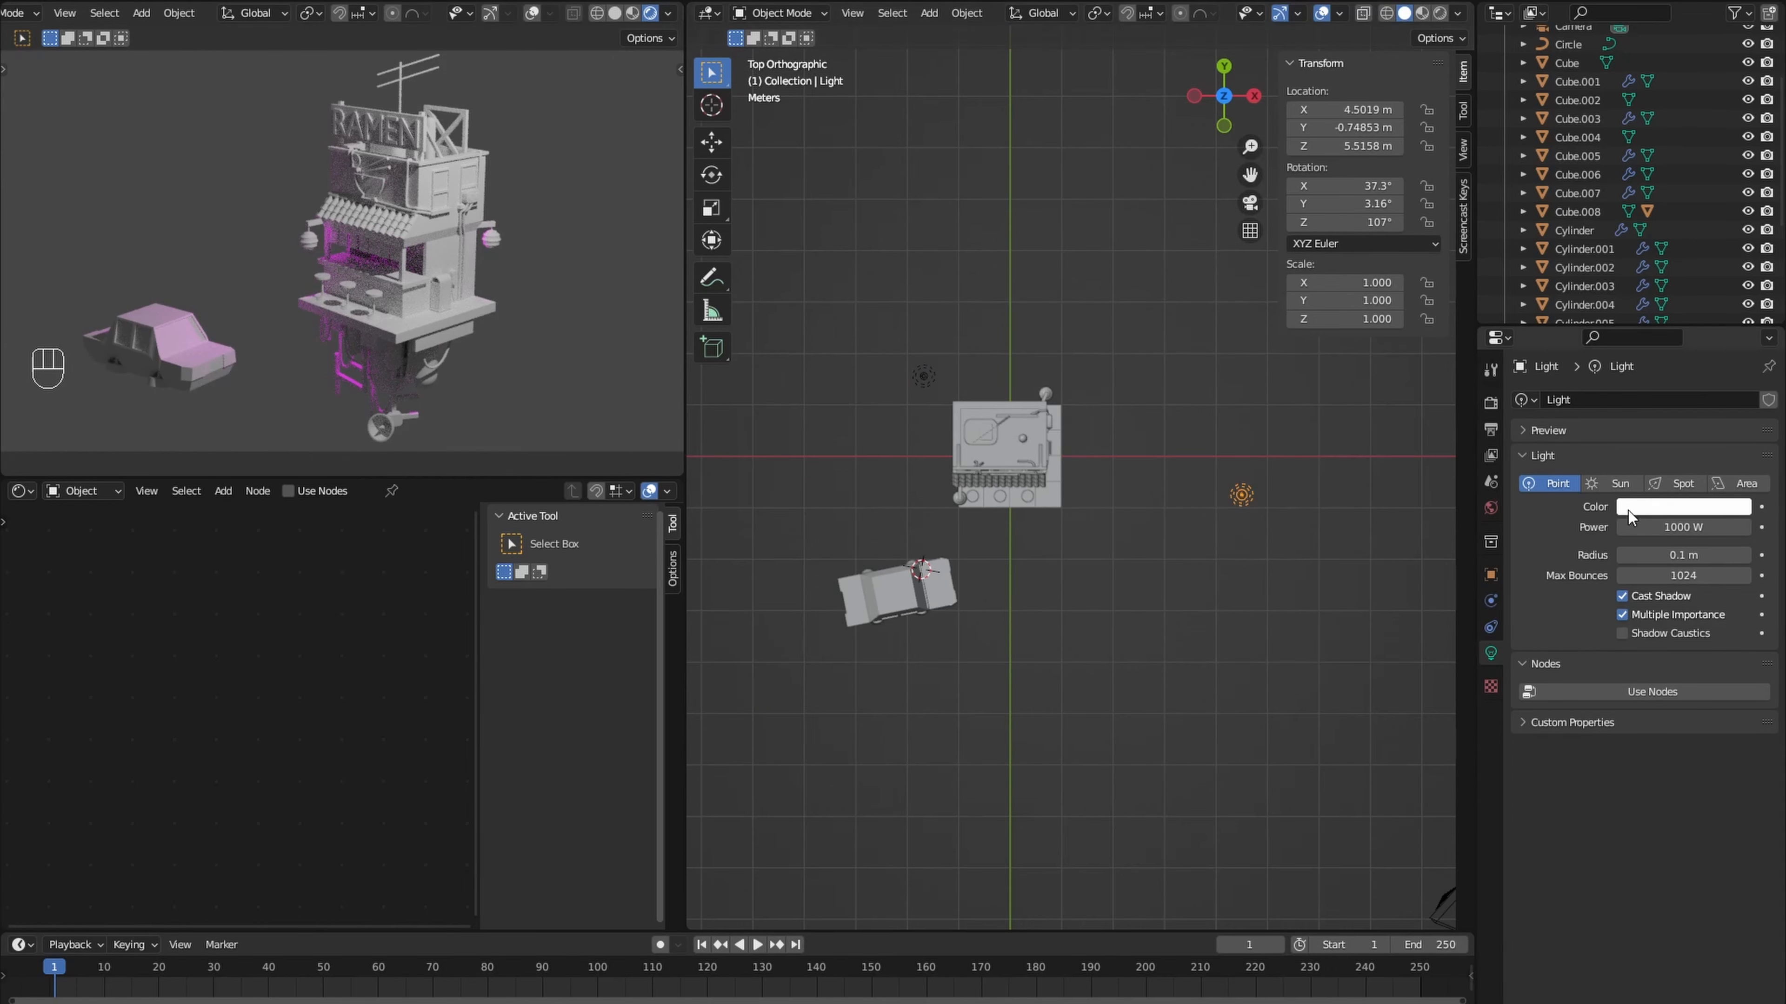
{"action": "left_click", "coordinate": [921, 378]}
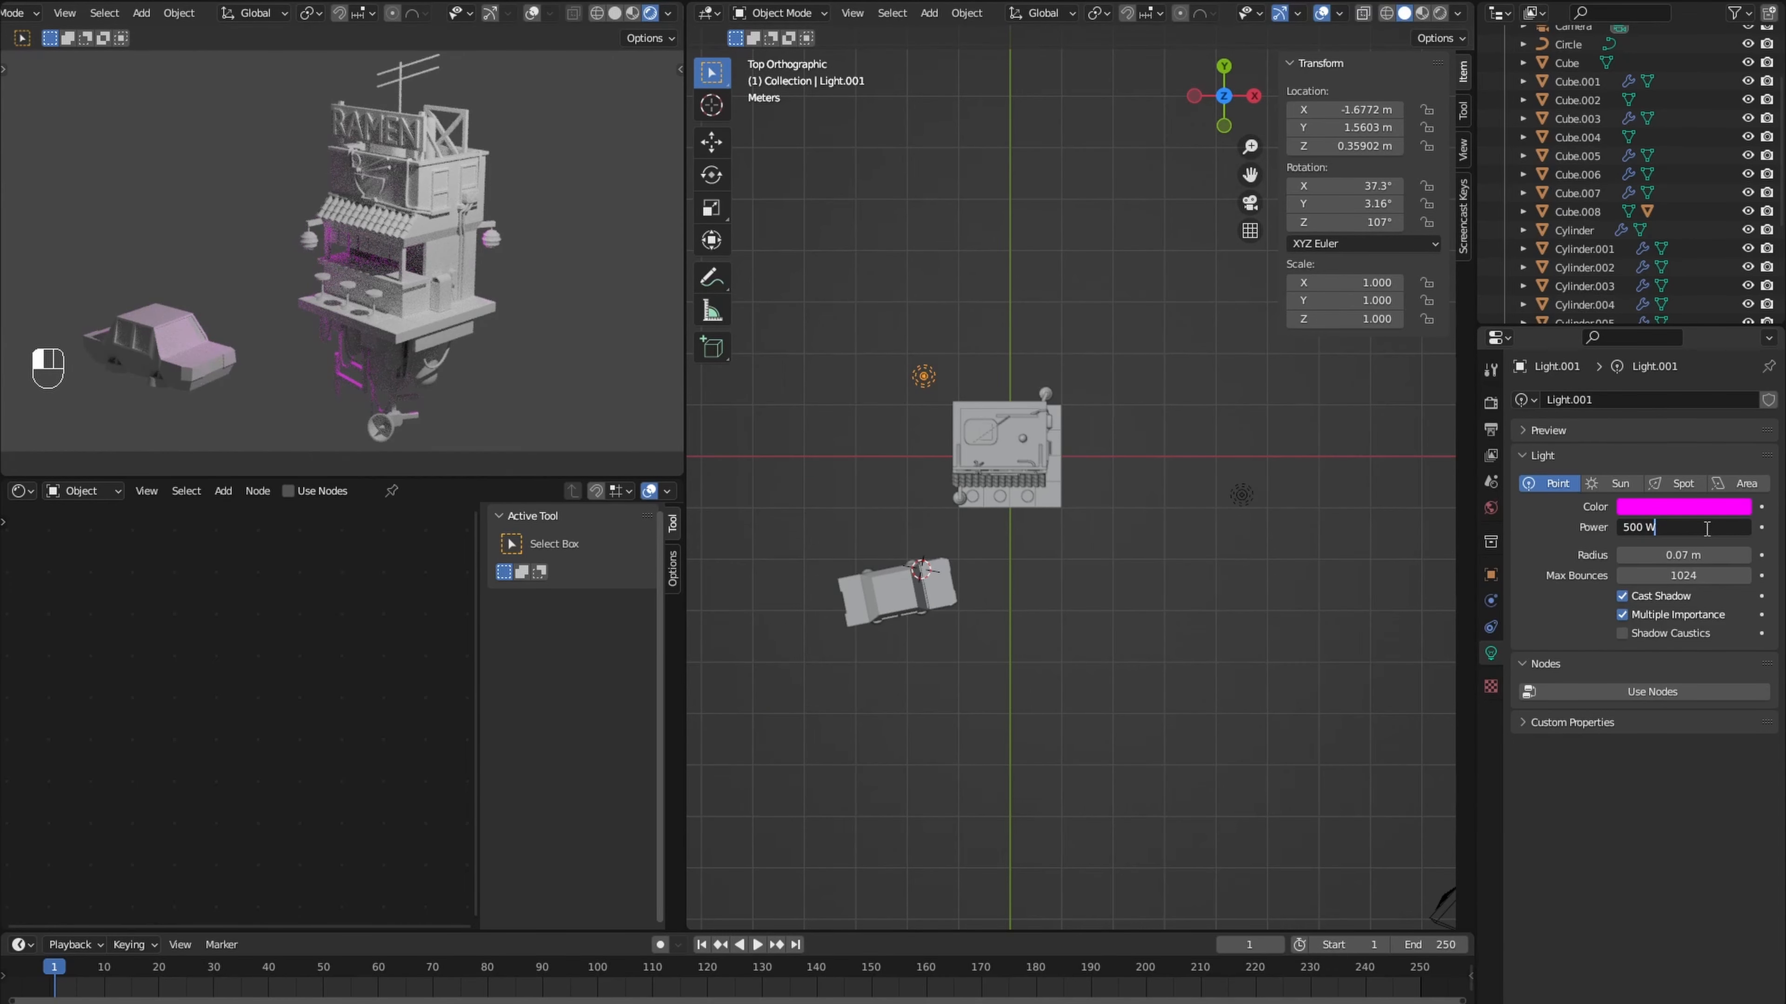
{"action": "left_click", "coordinate": [1649, 508]}
{"action": "left_click", "coordinate": [1617, 337]}
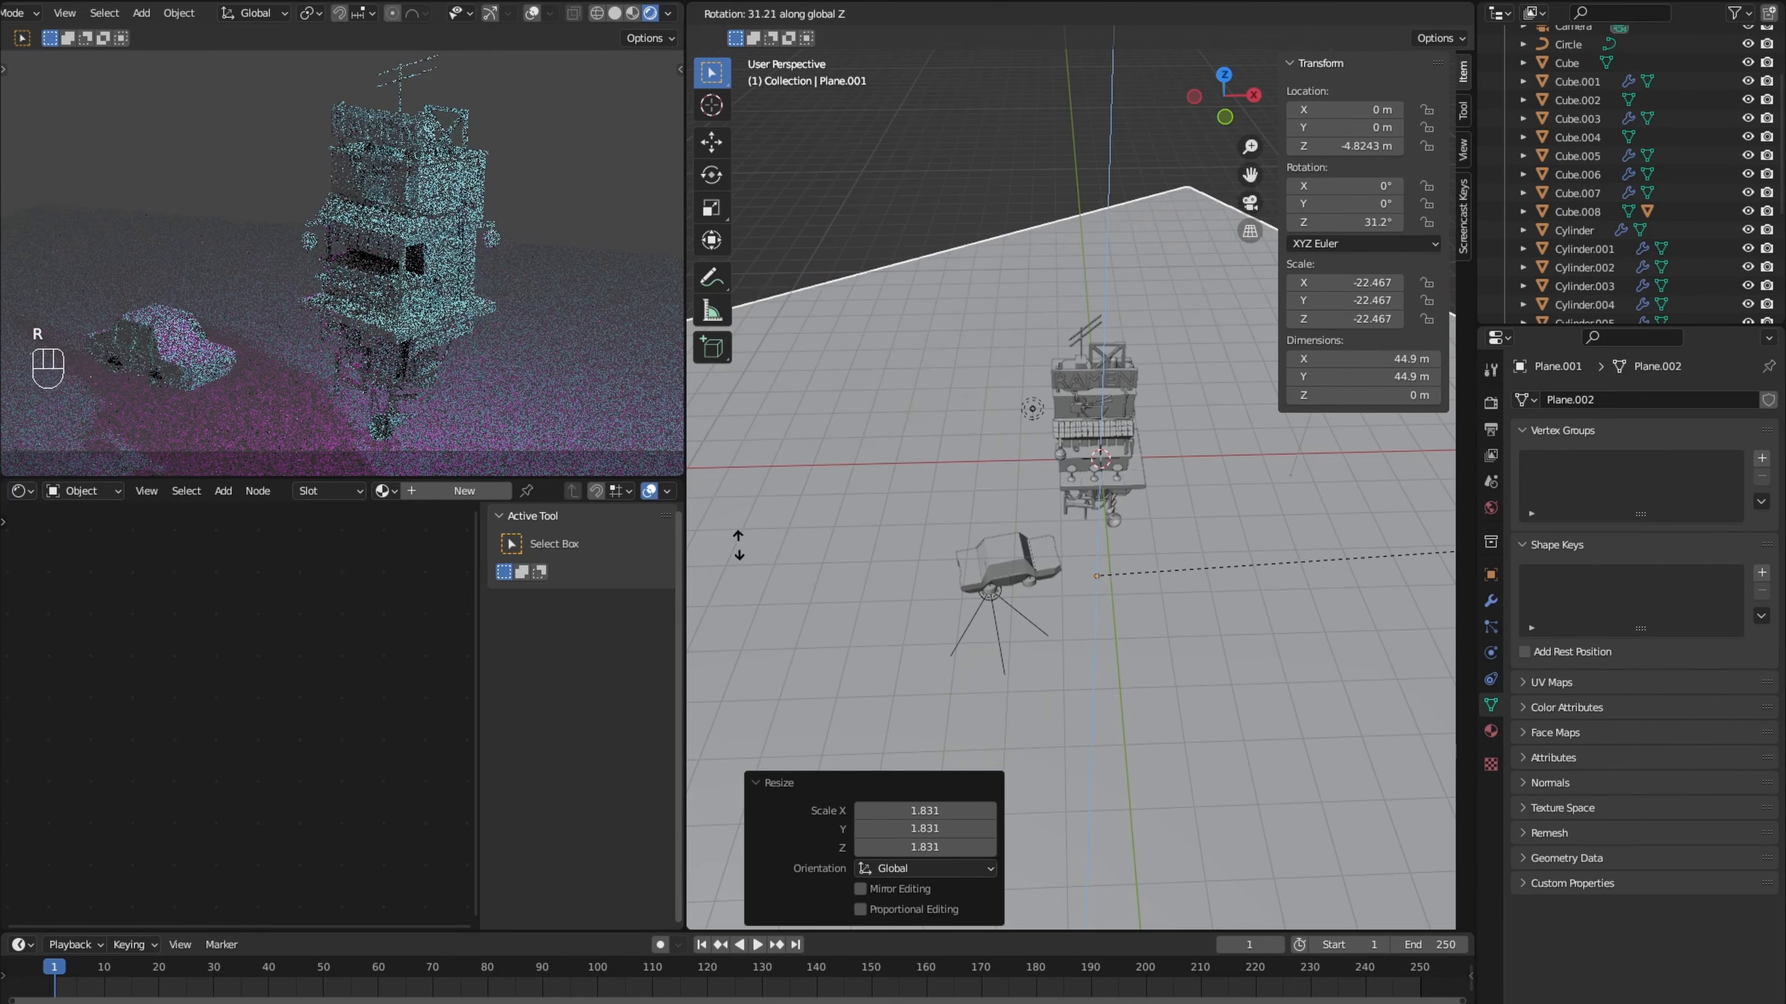
- Rotate the ground plane 46.2° about Z and extrude its rear edge up along Z into a wall about 17.4 m high
{"action": "left_click", "coordinate": [773, 415]}
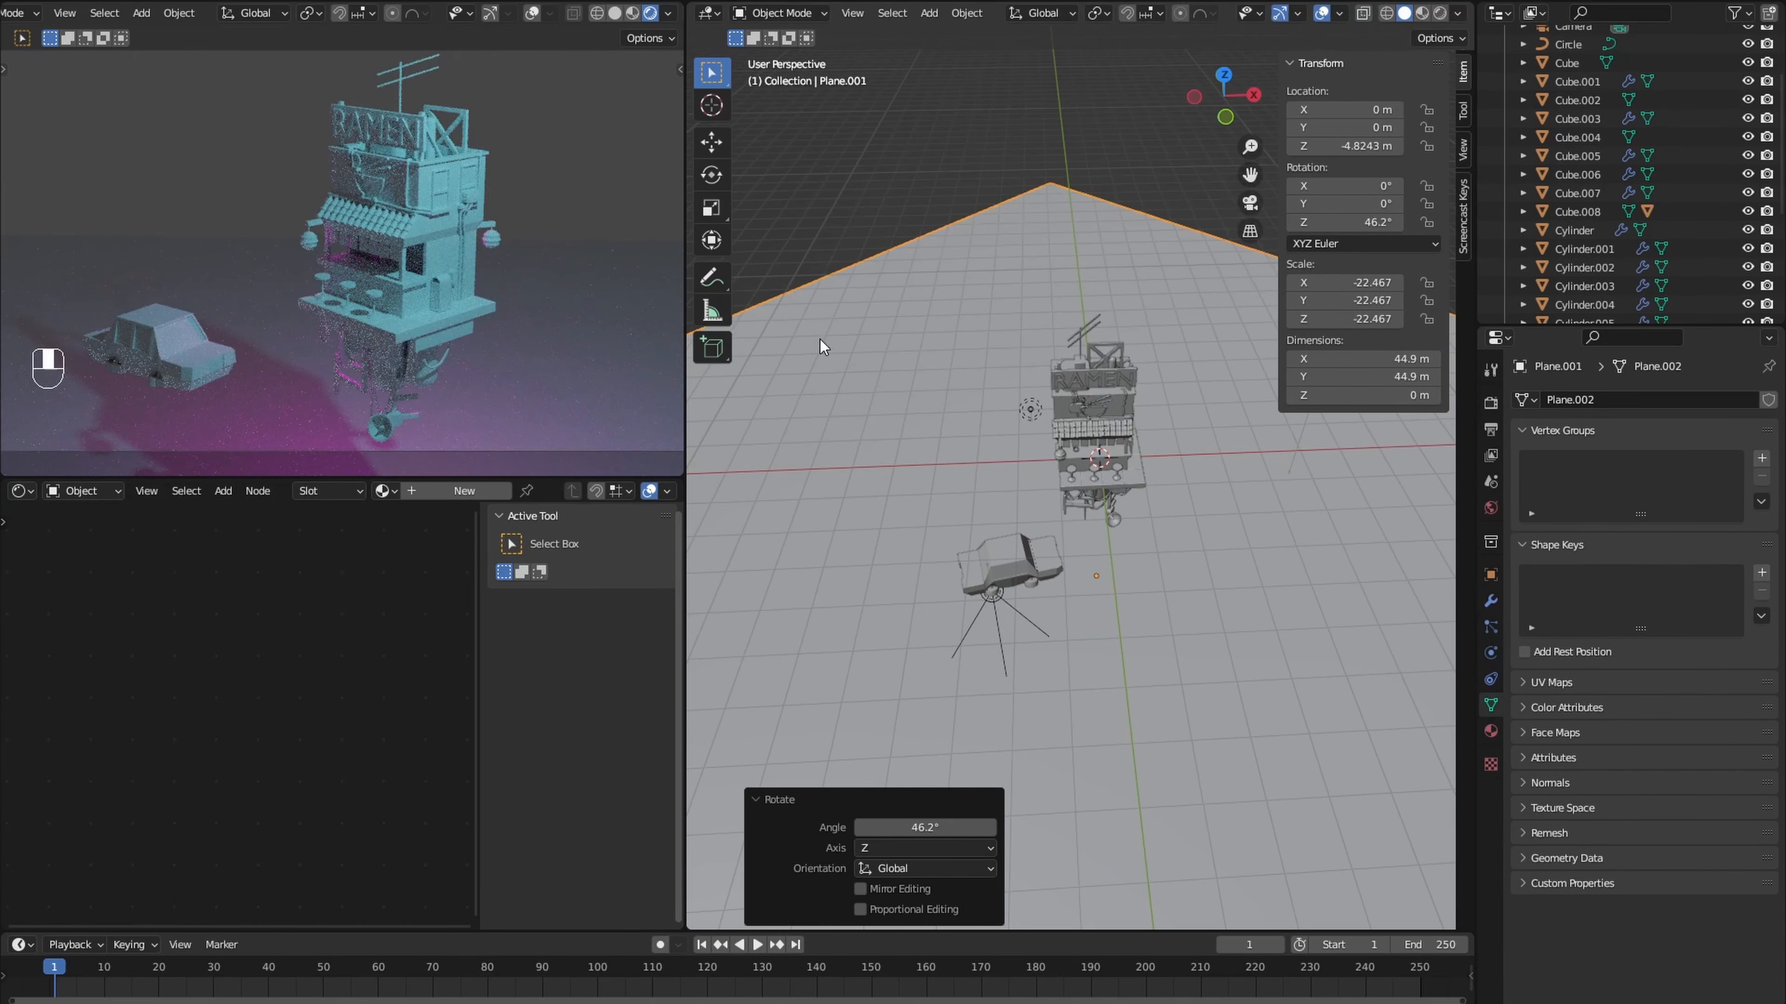
{"action": "key", "text": "Tab"}
{"action": "middle_click_drag", "start_coordinate": [830, 355], "coordinate": [821, 382]}
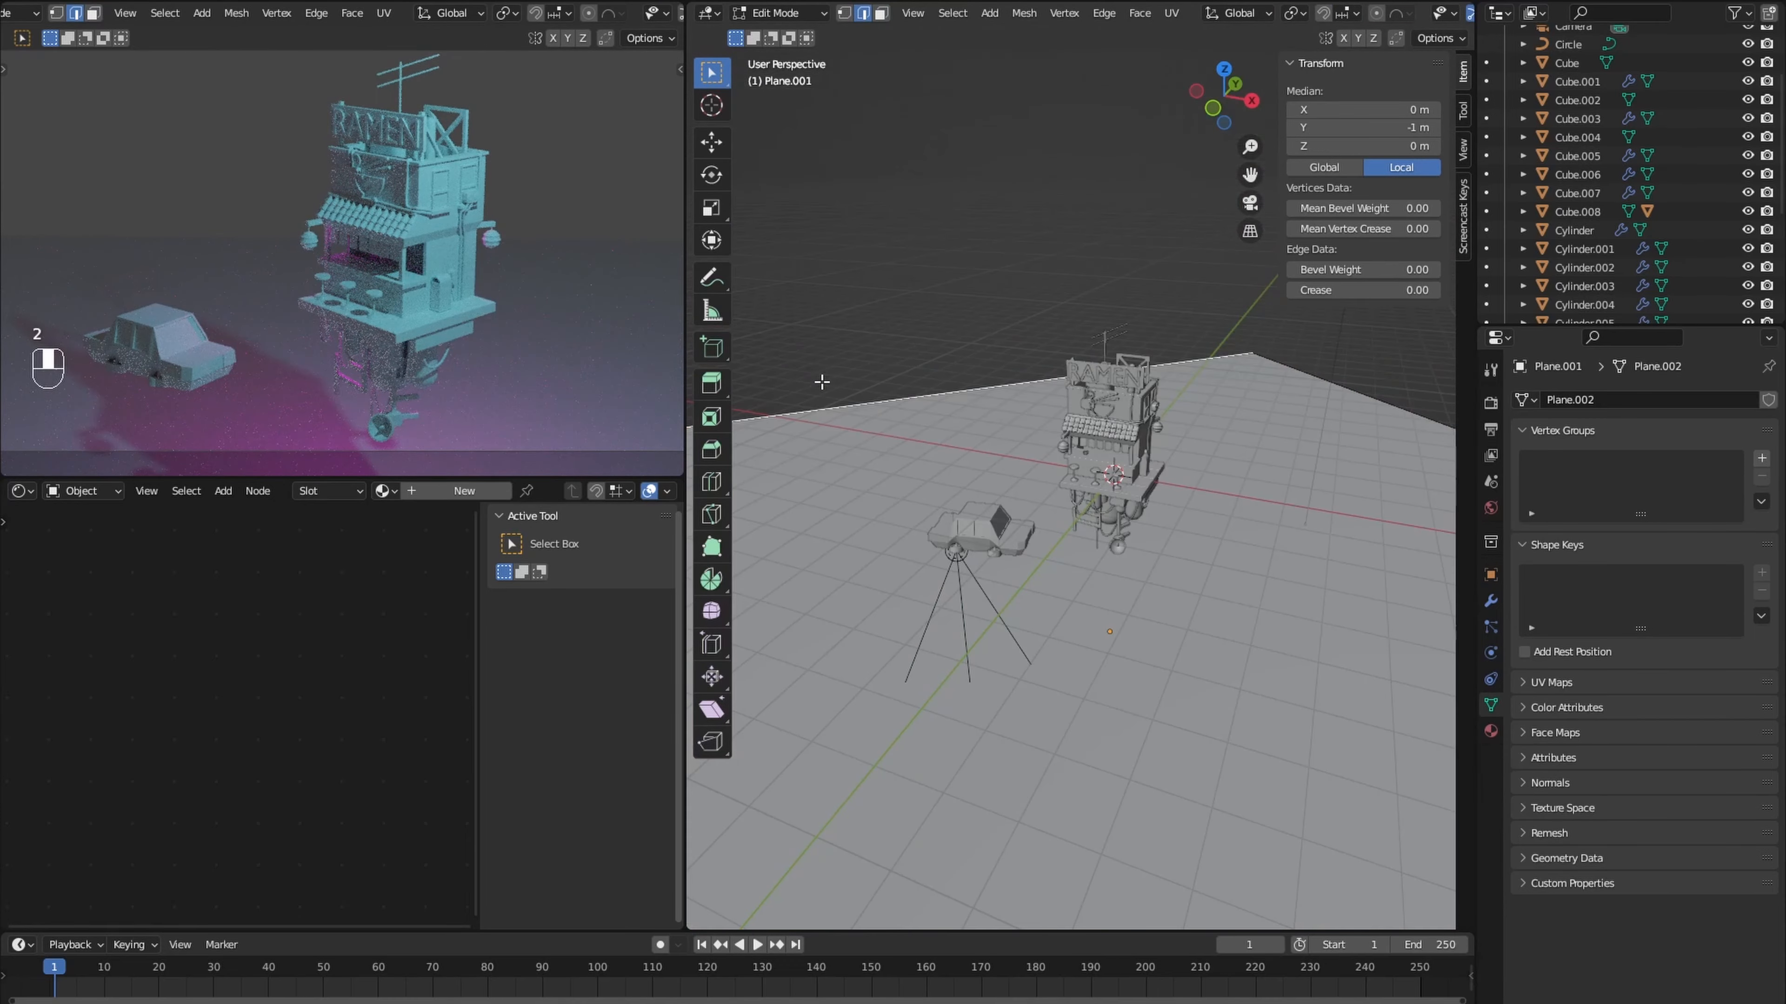
{"action": "key", "text": "e"}
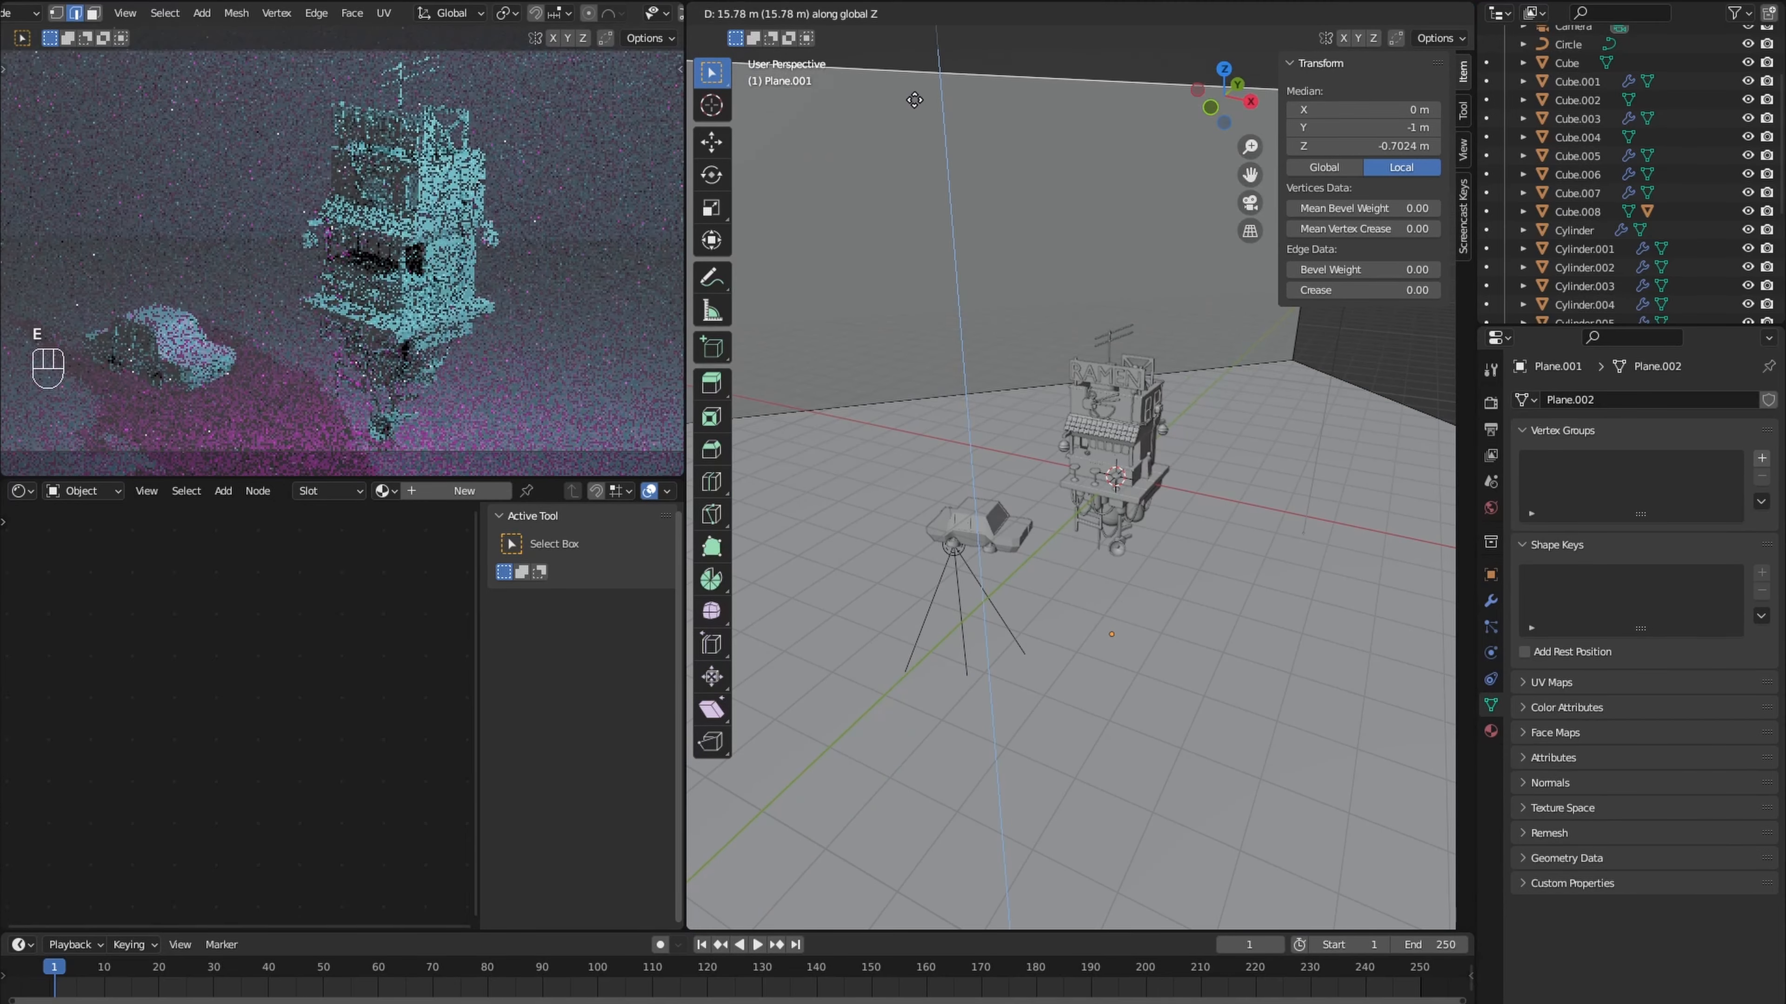
{"action": "left_click", "coordinate": [914, 61]}
- Bevel the edge between floor and backdrop wall by about 0.316 m with 7 segments, and set the world background color to black
{"action": "left_click", "coordinate": [906, 404]}
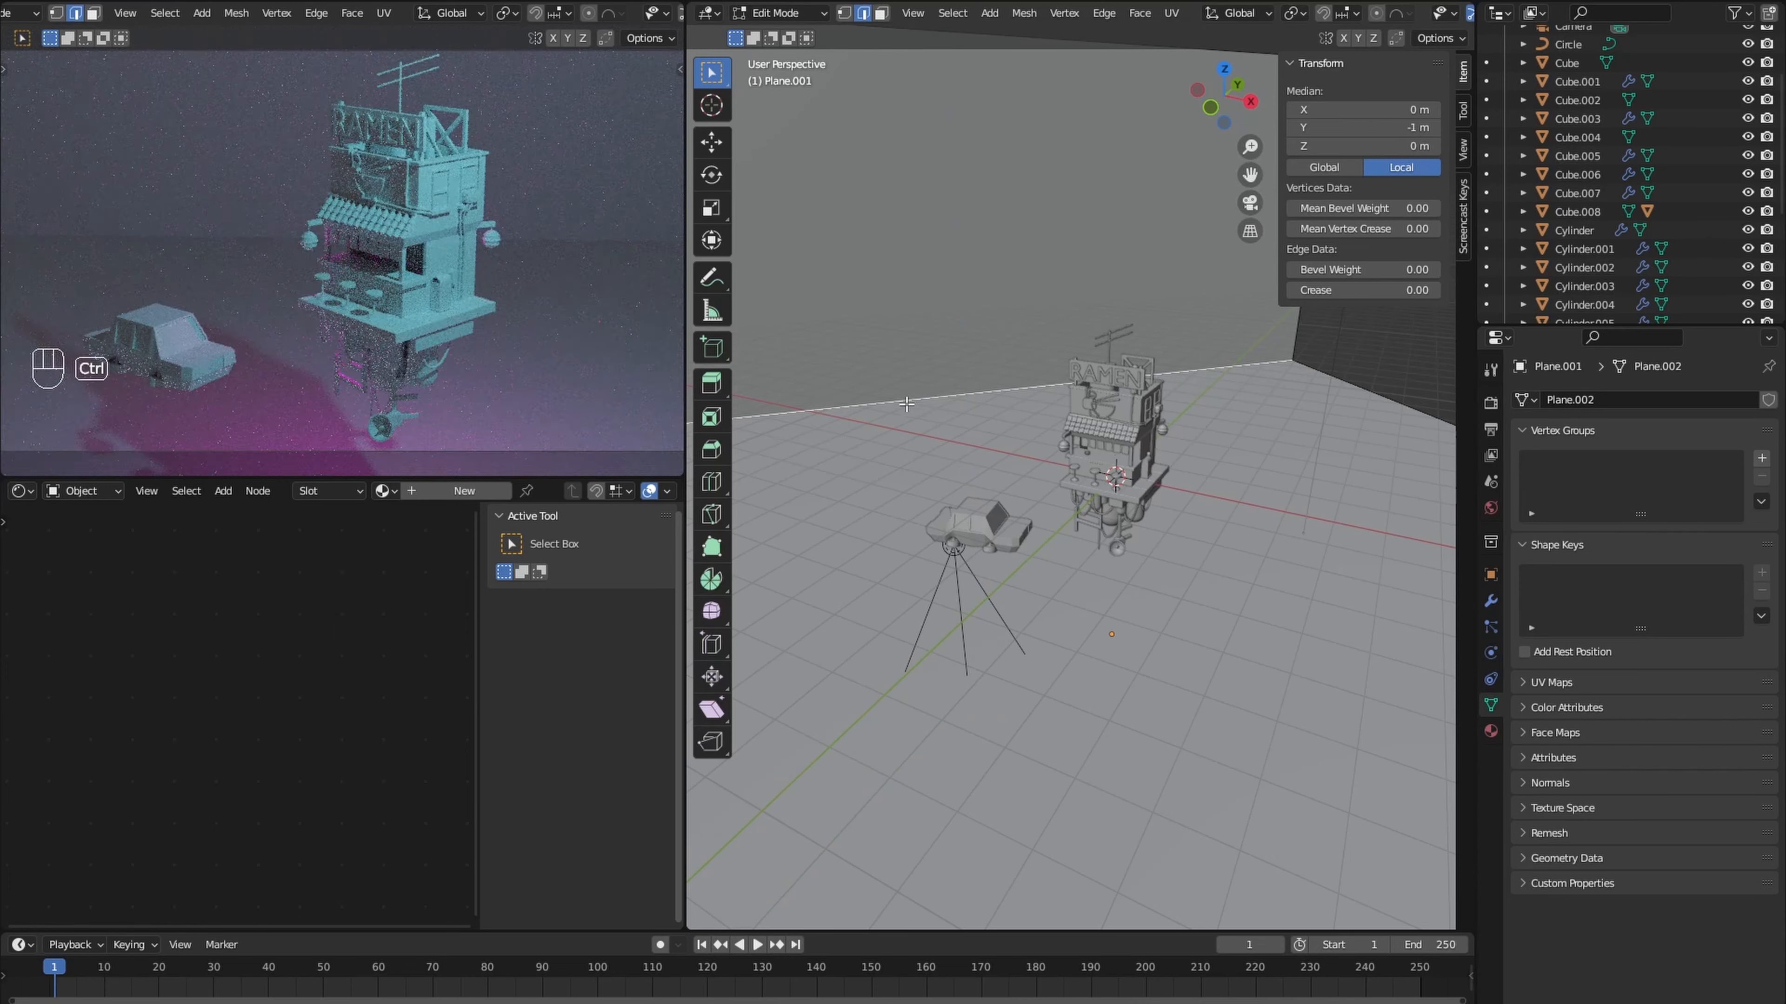
{"action": "key", "text": "ctrl+b"}
{"action": "left_click", "coordinate": [1100, 526]}
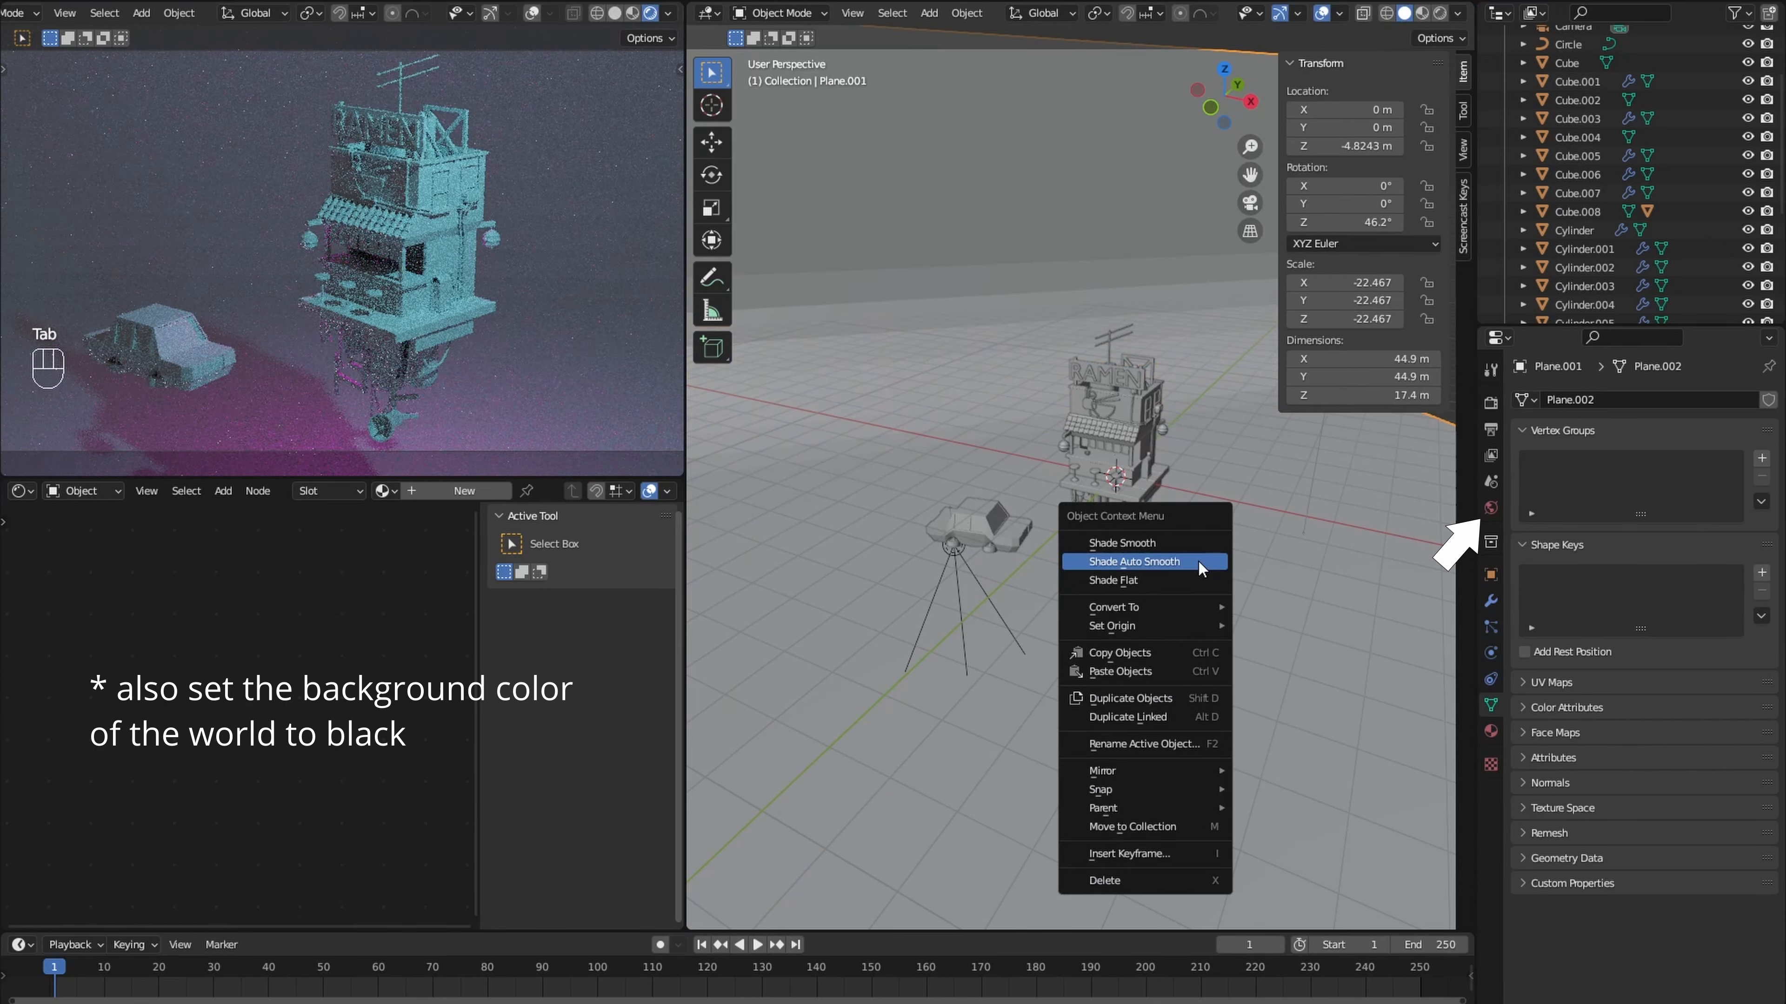
{"action": "left_click", "coordinate": [1198, 560]}
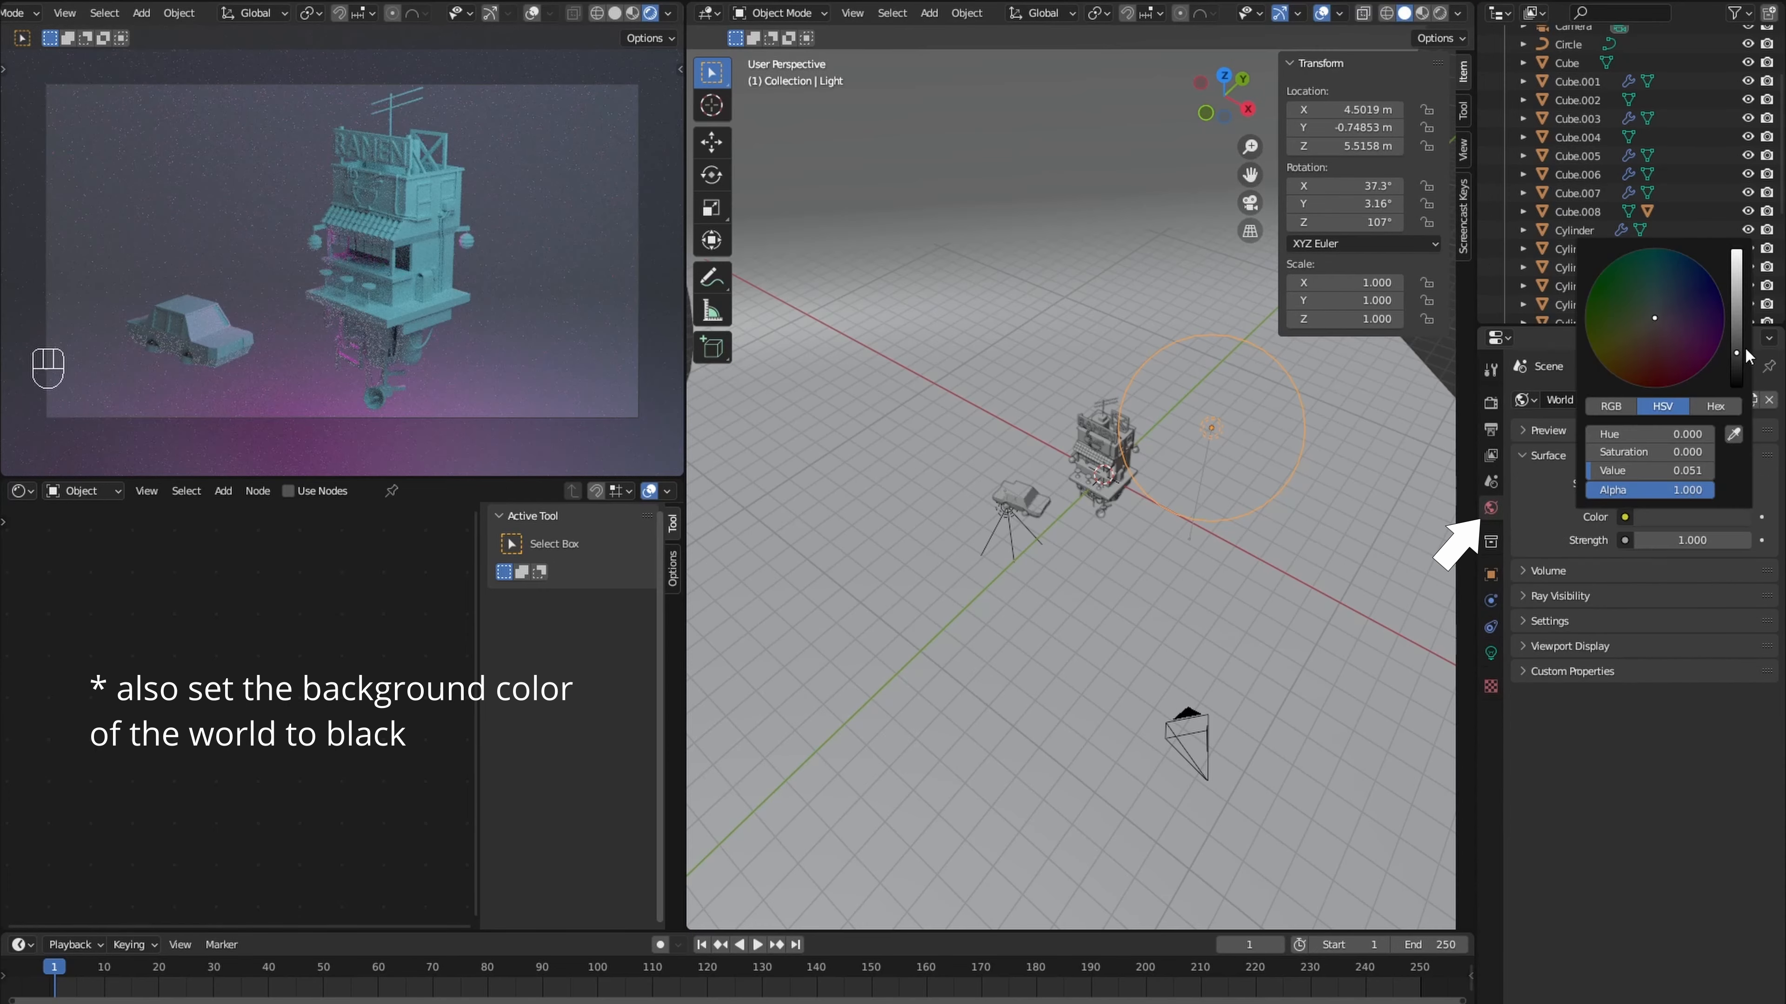
{"action": "left_click_drag", "start_coordinate": [1736, 295], "coordinate": [1736, 385]}
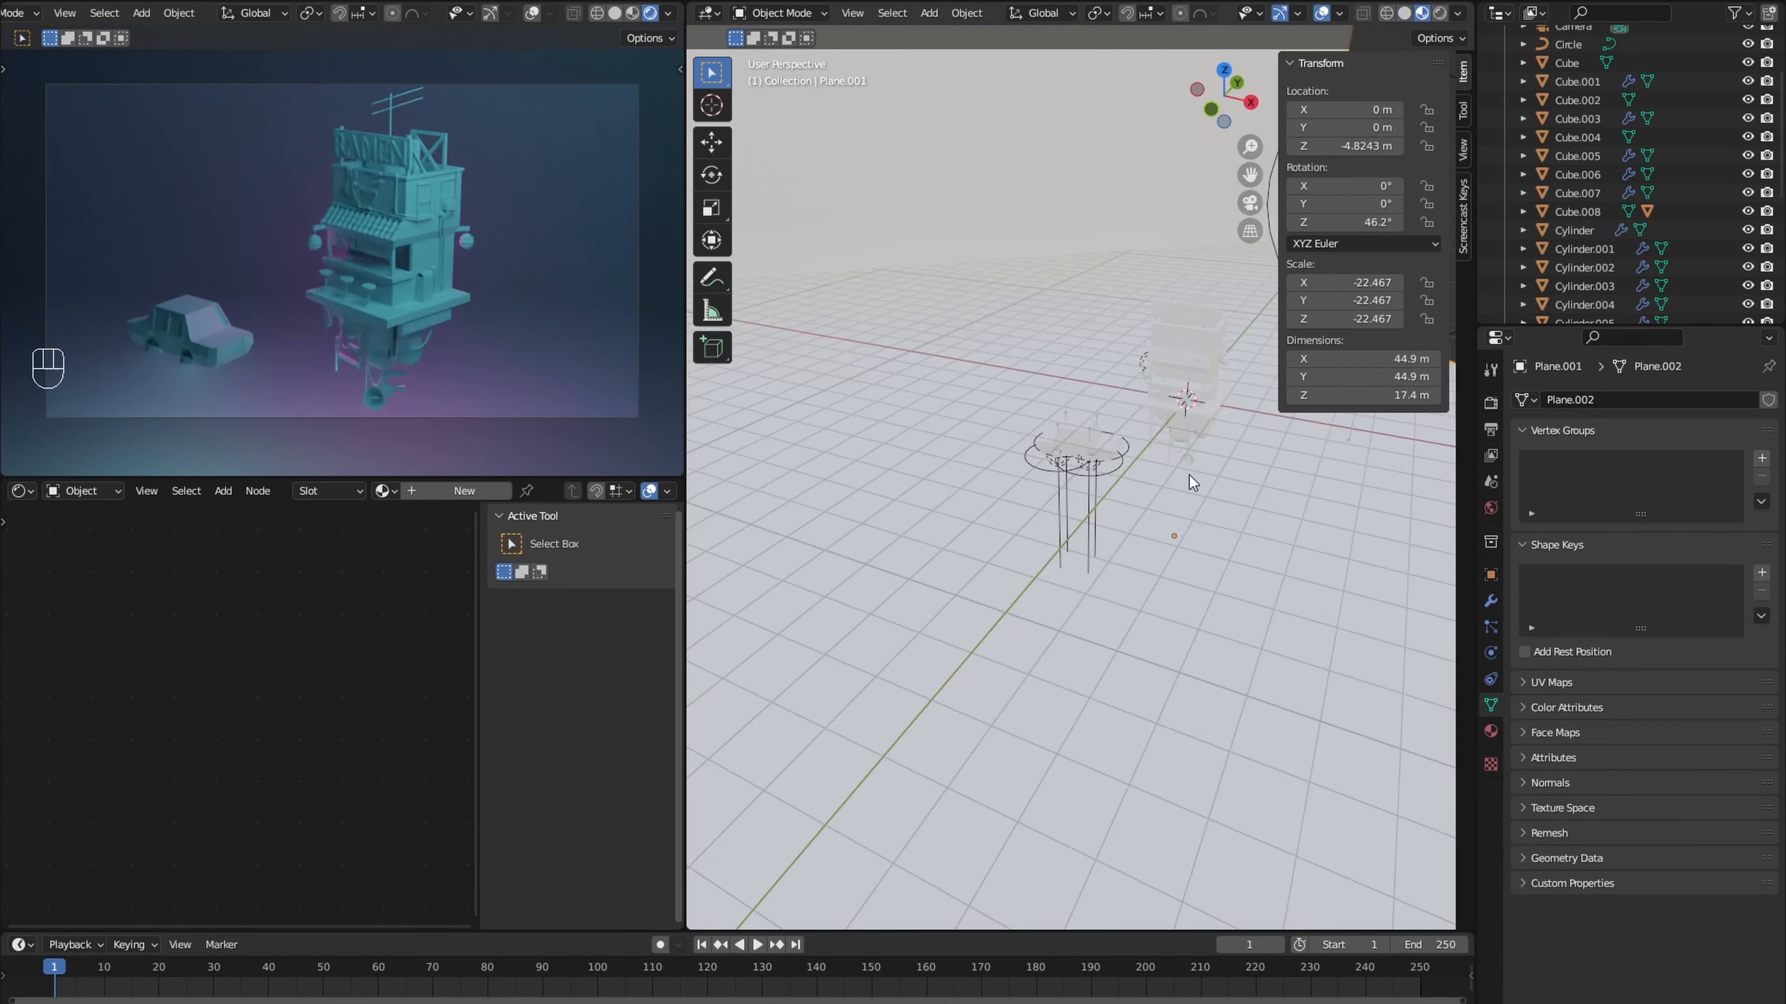
- Create a new material for the backdrop with a dark blue base color of saturation 0.898 and value 0.249
{"action": "scroll", "coordinate": [1189, 474], "scroll_direction": "up", "scroll_amount": 3}
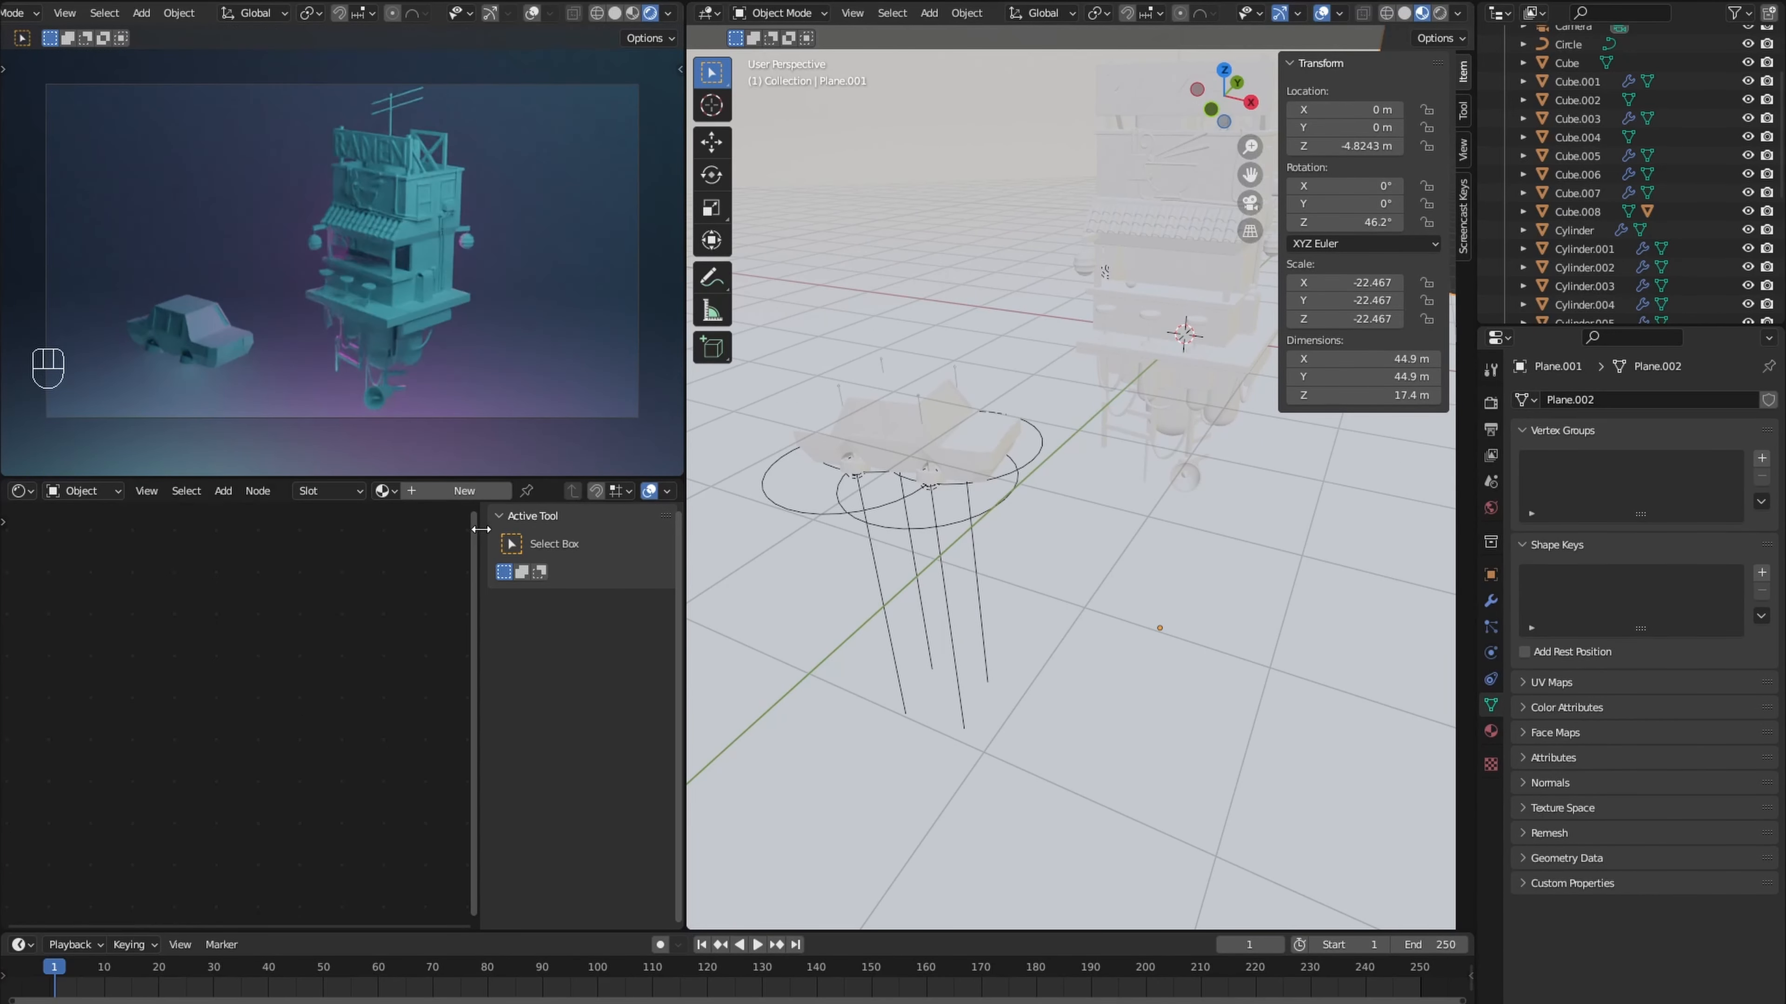
{"action": "left_click_drag", "start_coordinate": [480, 529], "coordinate": [704, 551]}
{"action": "left_click", "coordinate": [453, 496]}
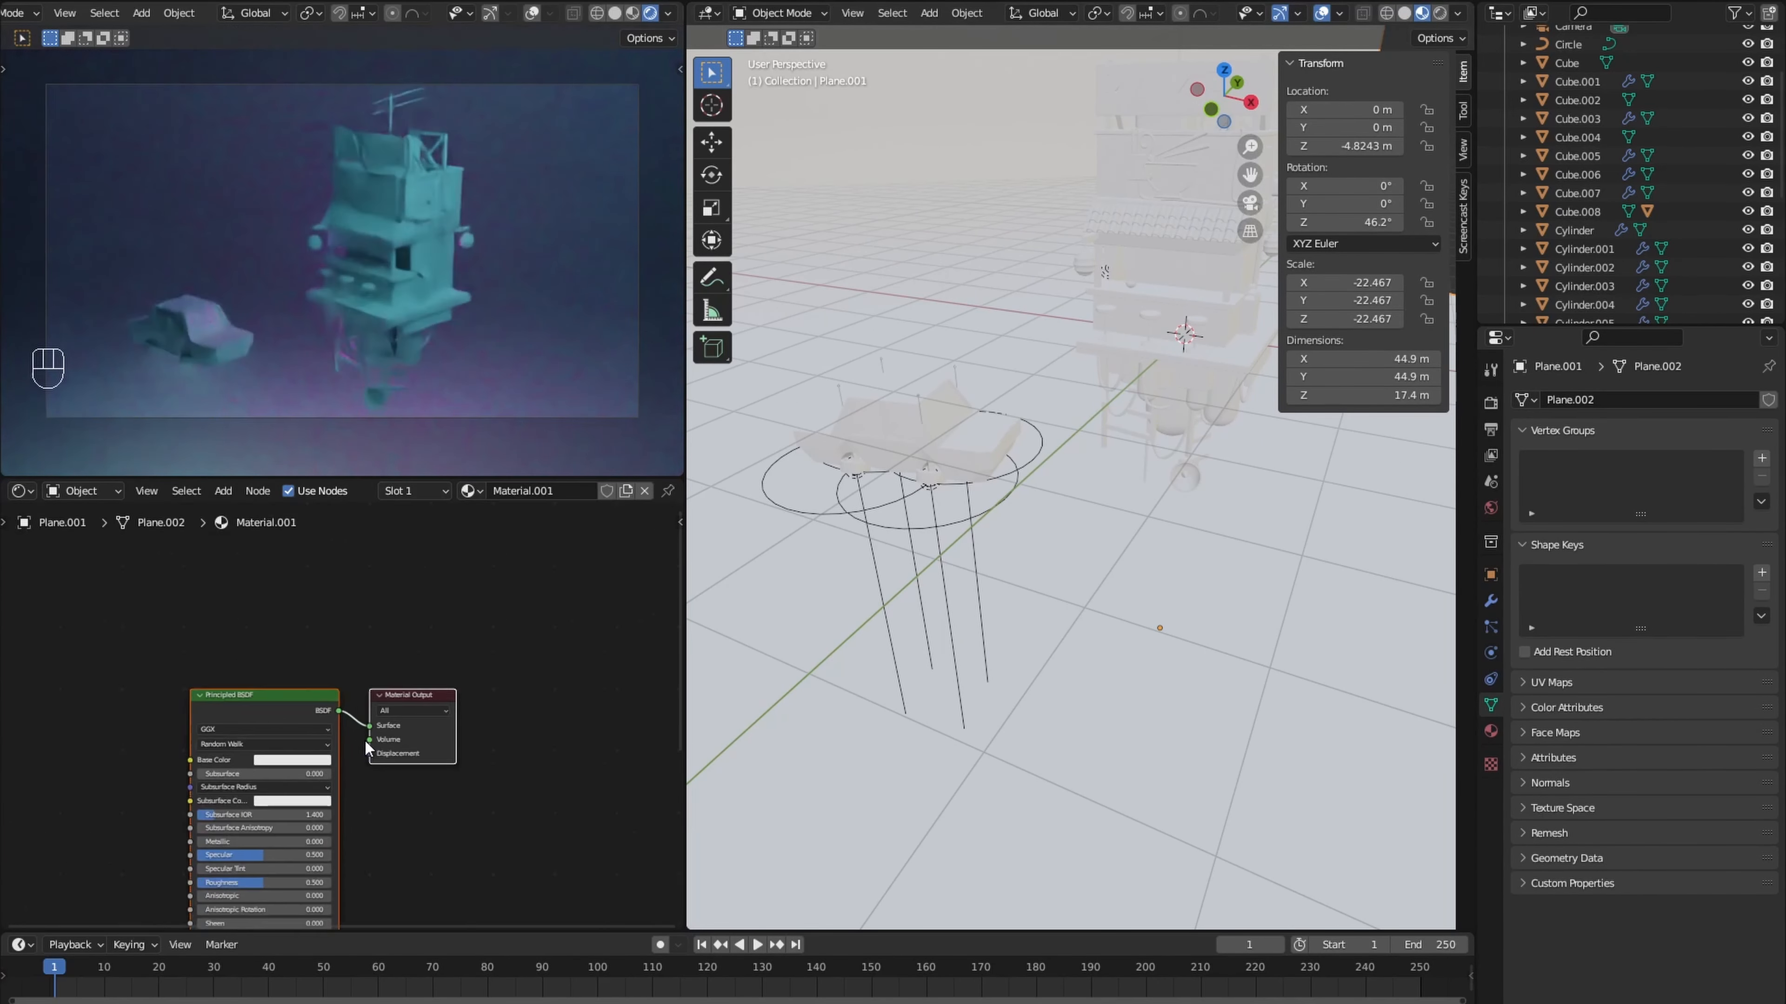
{"action": "scroll", "coordinate": [364, 740], "scroll_direction": "up", "scroll_amount": 2}
{"action": "left_click", "coordinate": [265, 787]}
{"action": "mouse_move", "coordinate": [343, 557]}
{"action": "left_mouse_down"}
{"action": "mouse_move", "coordinate": [310, 547]}
{"action": "mouse_move", "coordinate": [323, 530]}
{"action": "mouse_move", "coordinate": [373, 557]}
{"action": "left_mouse_up"}
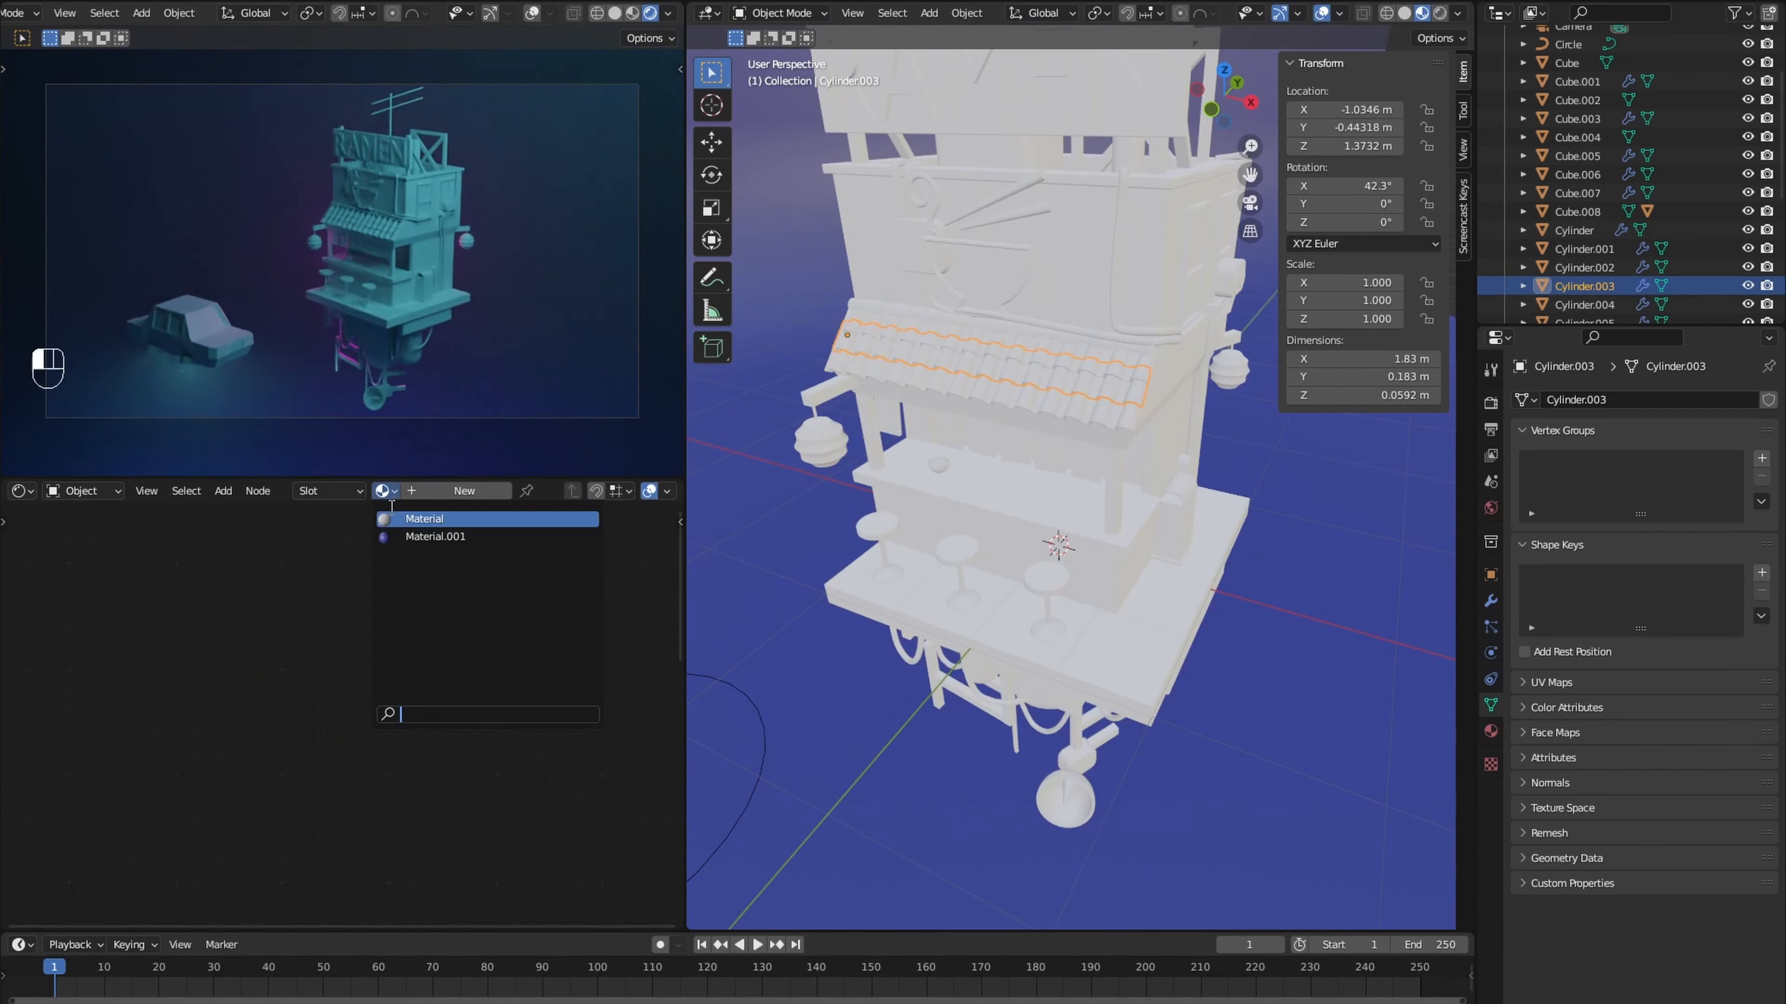
{"action": "left_click", "coordinate": [422, 581]}
- Assign the backdrop's dark blue Material.001 to the rows of roof tiles
{"action": "left_click", "coordinate": [984, 342]}
{"action": "left_click", "coordinate": [429, 537]}
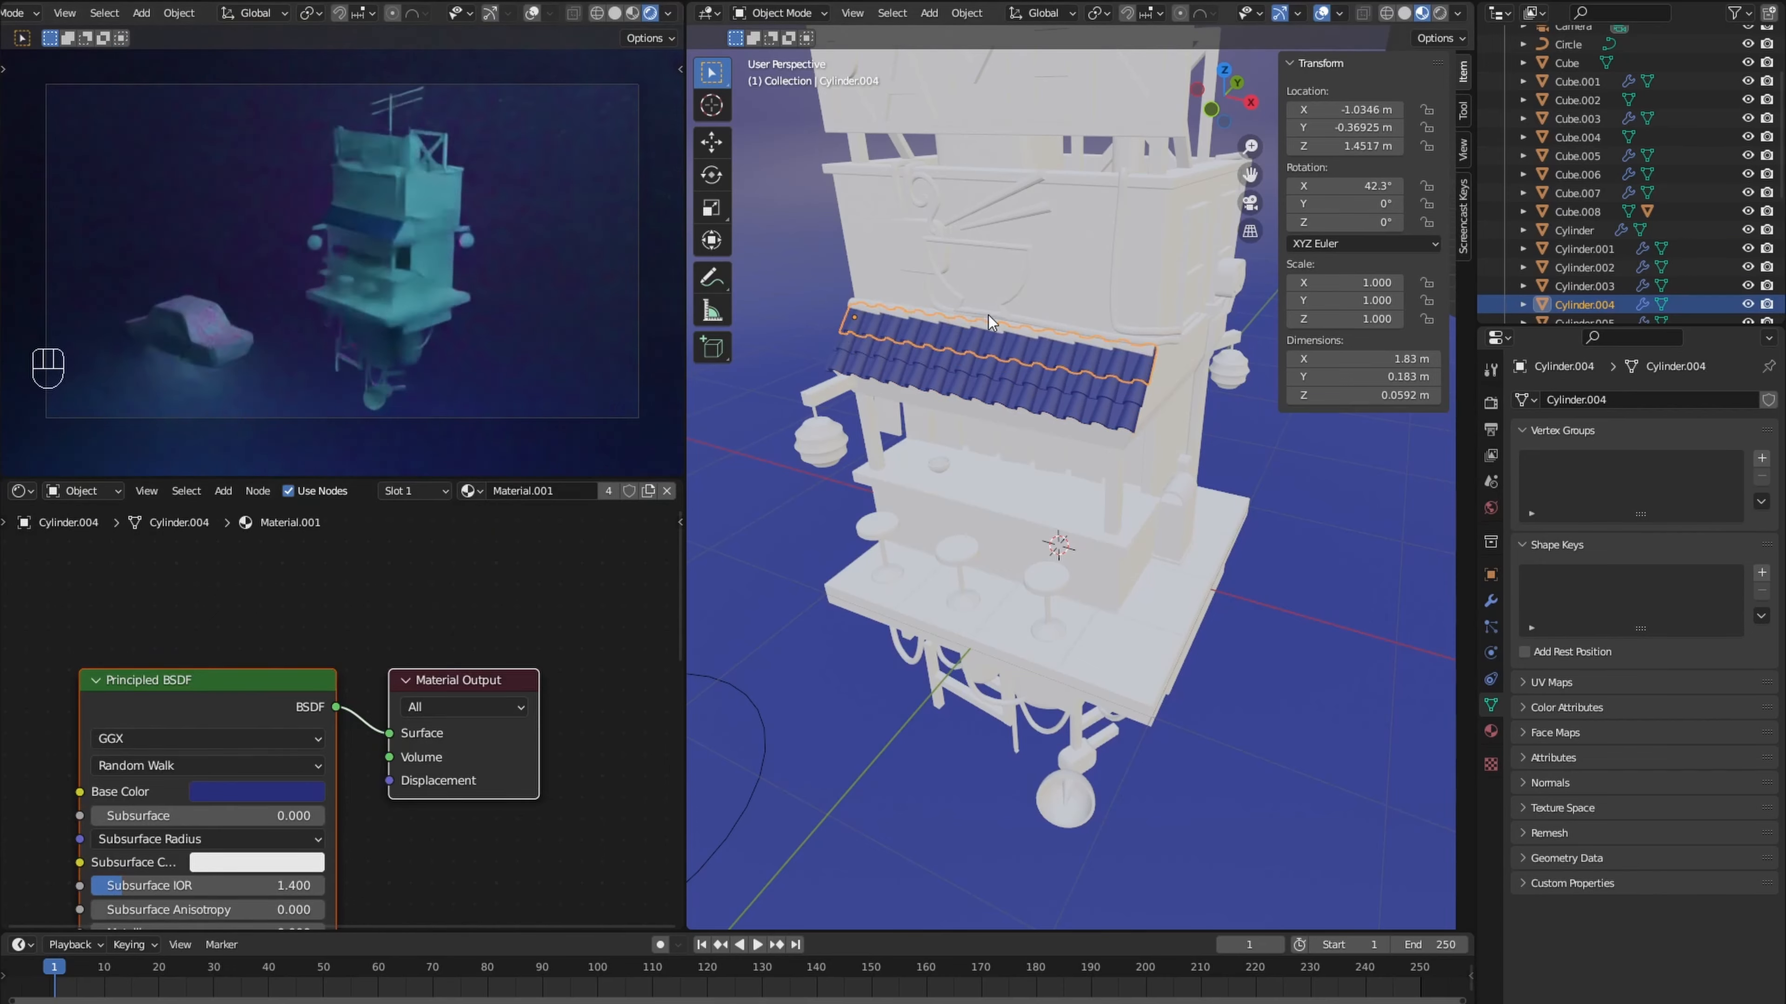
{"action": "left_click", "coordinate": [984, 325]}
{"action": "left_click", "coordinate": [385, 491]}
{"action": "left_click", "coordinate": [429, 537]}
- Assign the existing material named Material to the building body and darken its base color to light grey
{"action": "middle_click_drag", "start_coordinate": [1195, 405], "coordinate": [1110, 407]}
{"action": "left_click", "coordinate": [1145, 426]}
{"action": "left_click", "coordinate": [386, 492]}
{"action": "left_click", "coordinate": [404, 519]}
{"action": "left_click", "coordinate": [257, 792]}
{"action": "left_click_drag", "start_coordinate": [374, 500], "coordinate": [374, 524]}
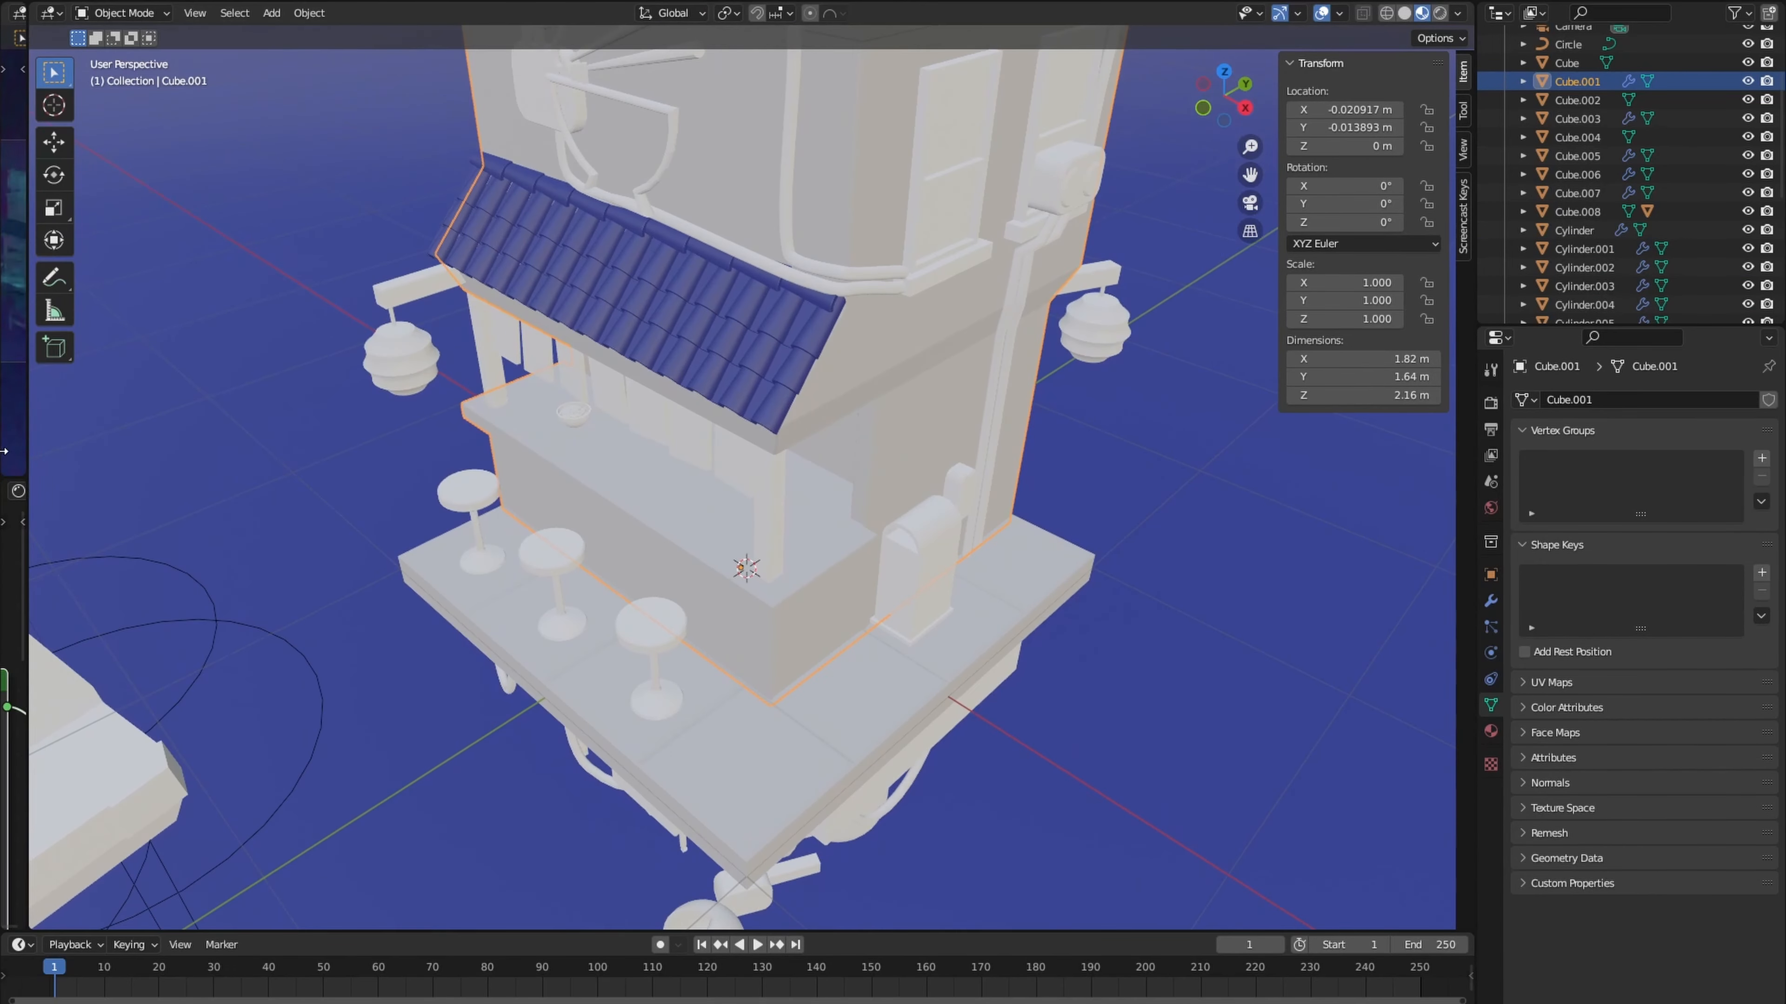
- Give the wall patches a new material with a medium grey base color
{"action": "key", "text": "ctrl+space"}
{"action": "left_click", "coordinate": [453, 495]}
{"action": "left_click", "coordinate": [199, 791]}
{"action": "left_click_drag", "start_coordinate": [283, 503], "coordinate": [284, 551]}
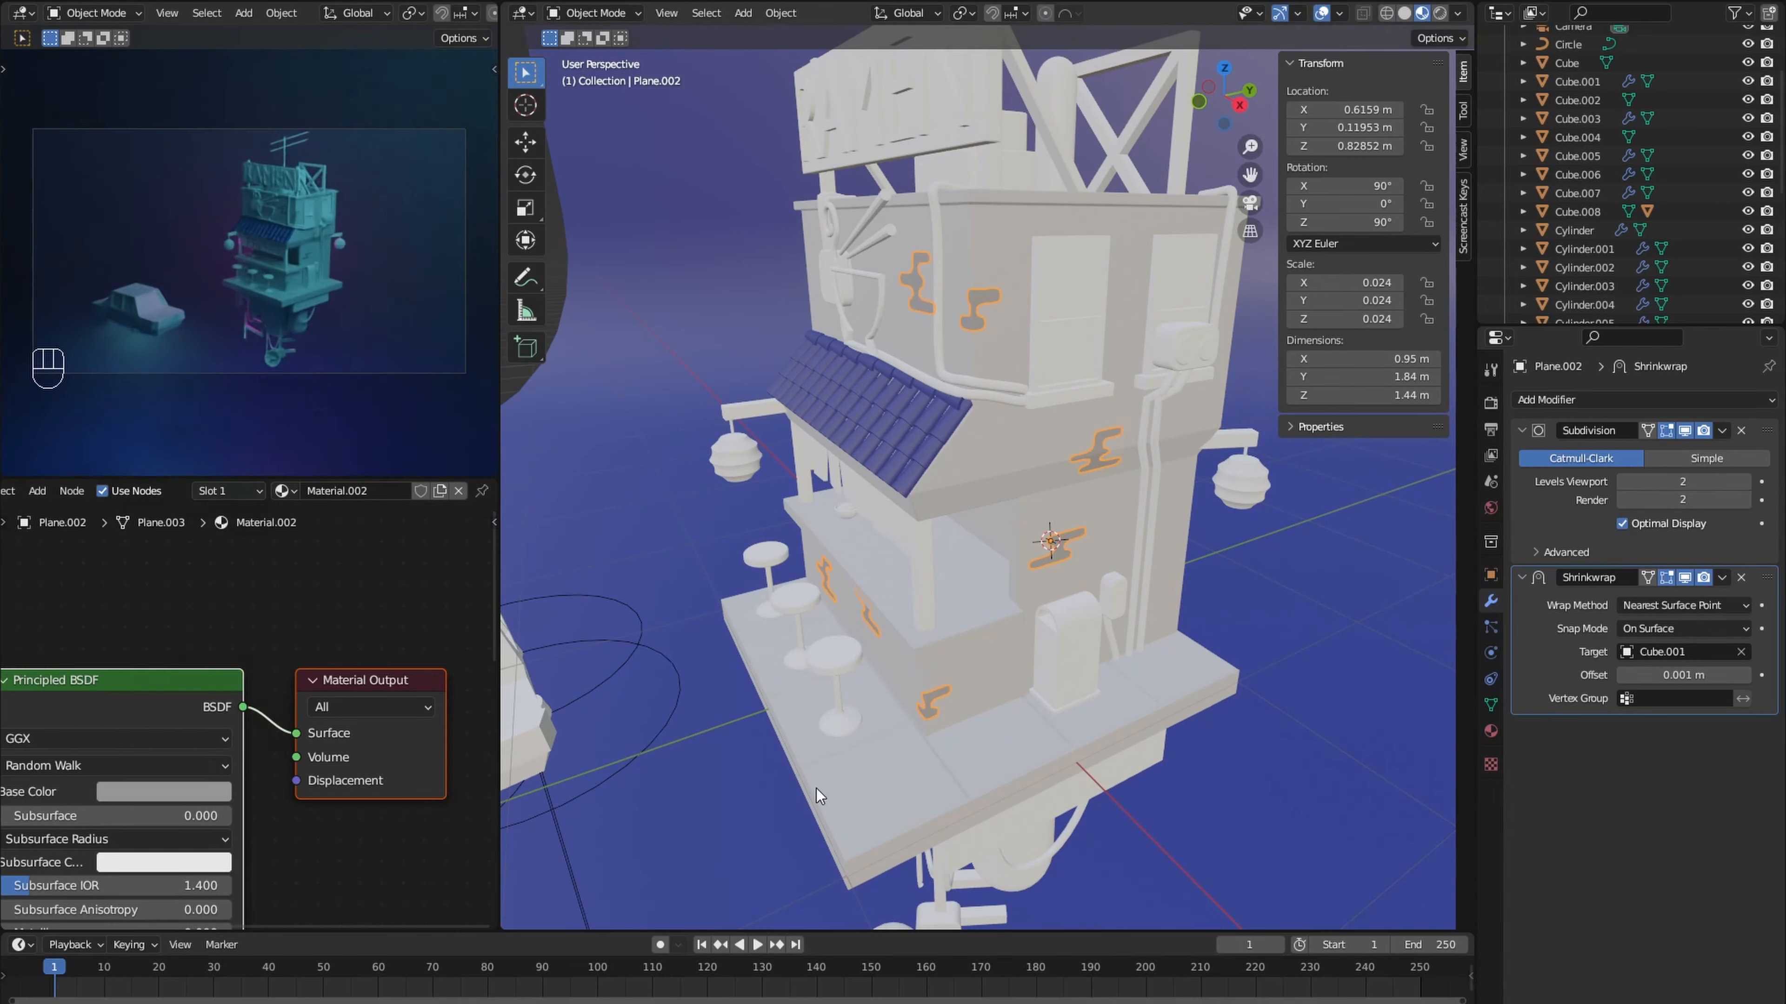
- Give the hanging curtain strips below the tiled roof a new material with a red base color
{"action": "left_click", "coordinate": [829, 770]}
{"action": "middle_click_drag", "start_coordinate": [816, 788], "coordinate": [823, 663]}
{"action": "scroll", "coordinate": [798, 676], "scroll_direction": "down", "scroll_amount": 3}
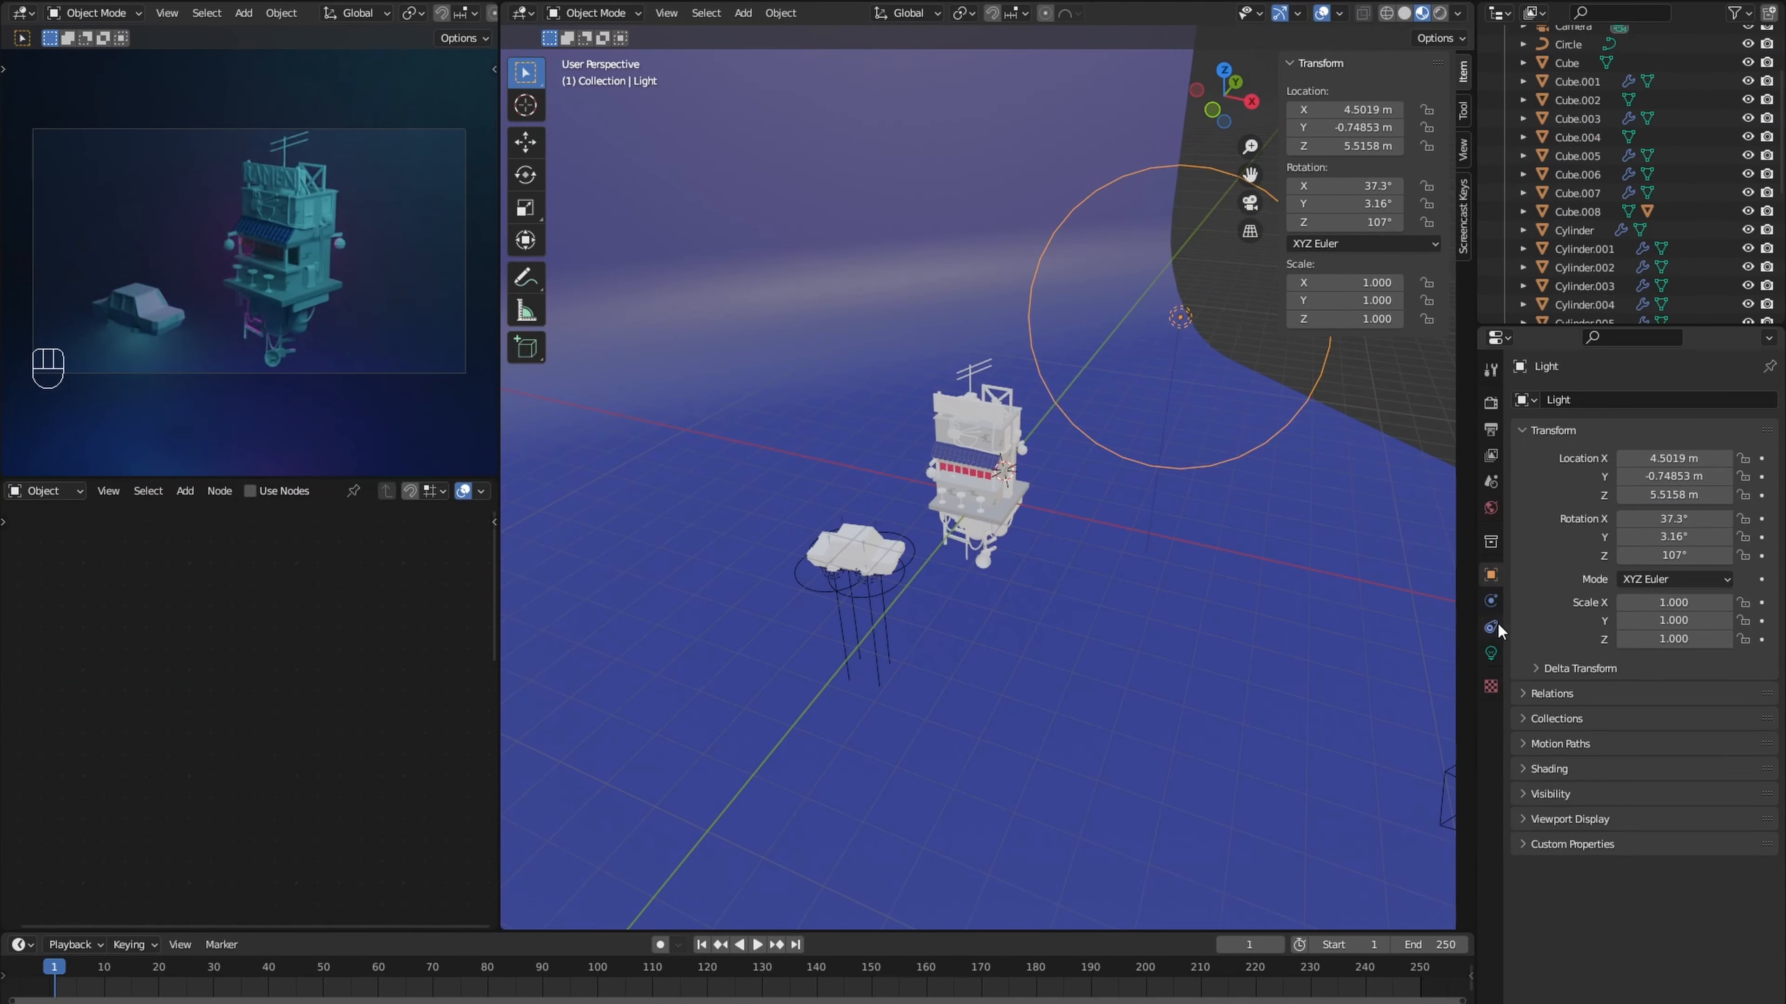
- Raise the cyan point light's power to 3000 W
{"action": "left_click", "coordinate": [1491, 653]}
{"action": "double_click", "coordinate": [1680, 527]}
{"action": "type", "text": "2000"}
{"action": "key", "text": "Return"}
- Give the arched cabinet beside the pipes a new material with a dark green base color of hue 0.217, saturation 0.927, value 0.091
{"action": "scroll", "coordinate": [898, 503], "scroll_direction": "up", "scroll_amount": 9}
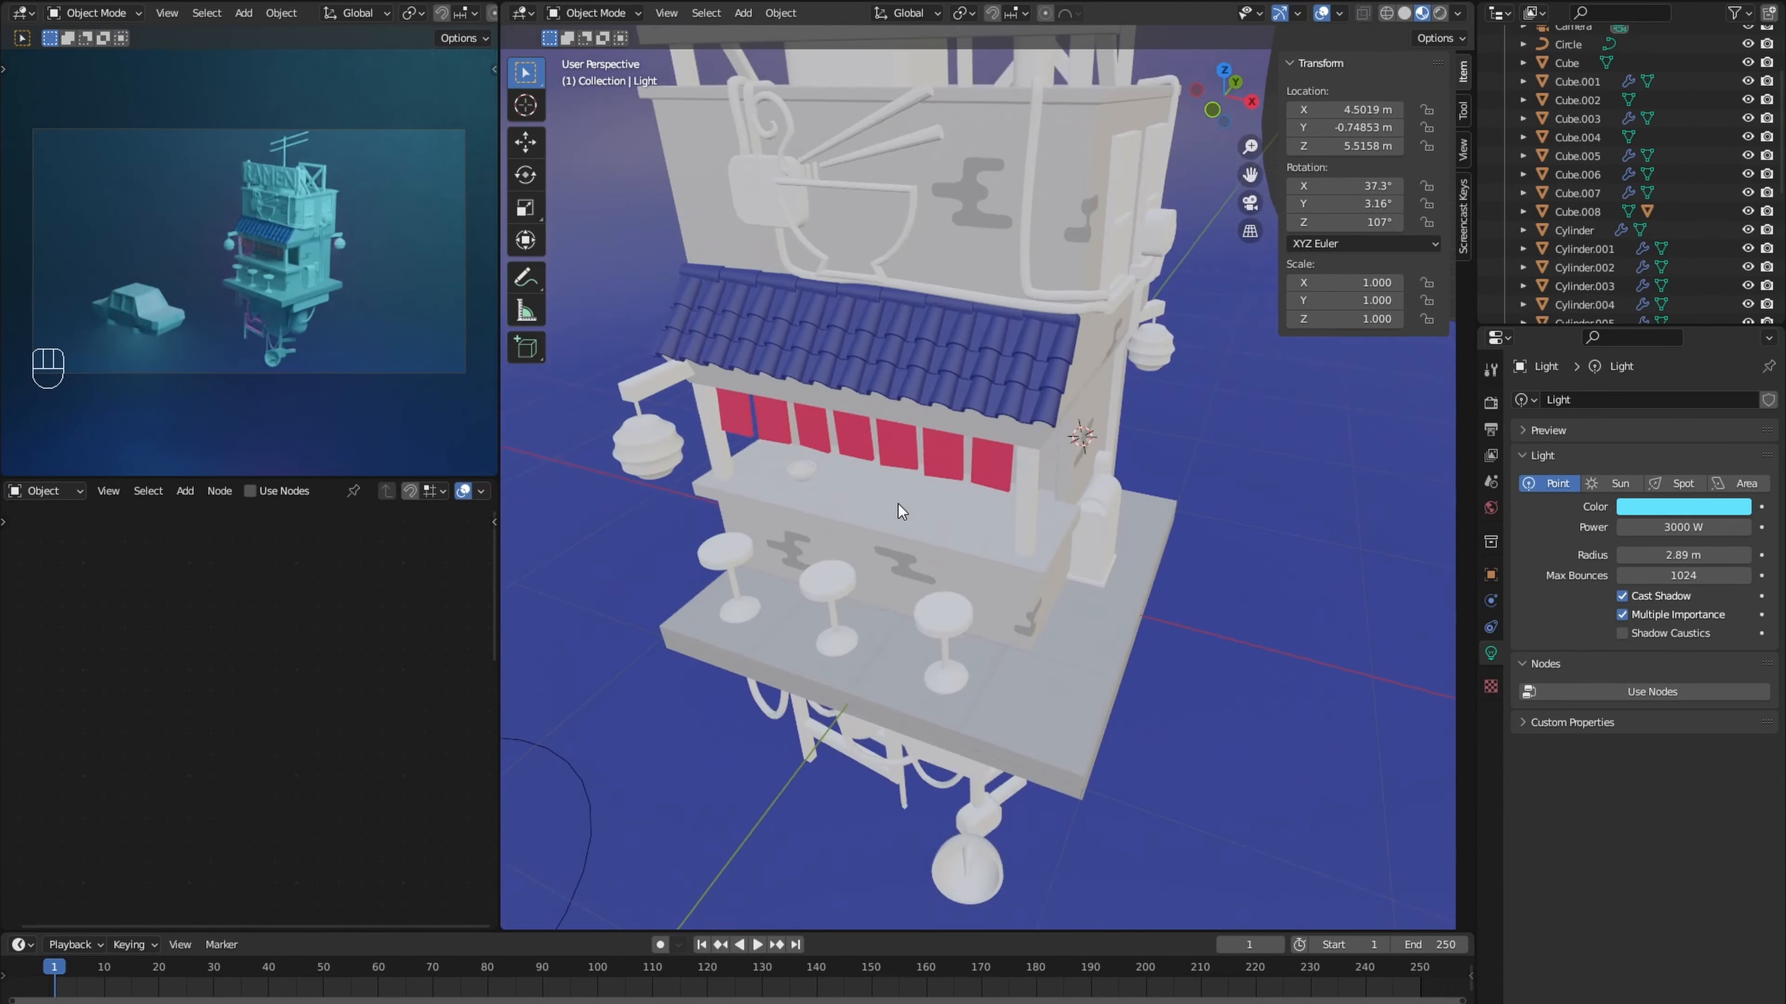
{"action": "middle_click_drag", "start_coordinate": [899, 504], "coordinate": [795, 542]}
{"action": "left_click", "coordinate": [1092, 578]}
{"action": "left_click", "coordinate": [426, 491]}
{"action": "left_click", "coordinate": [164, 792]}
{"action": "left_click", "coordinate": [132, 584]}
{"action": "left_click_drag", "start_coordinate": [279, 502], "coordinate": [279, 590]}
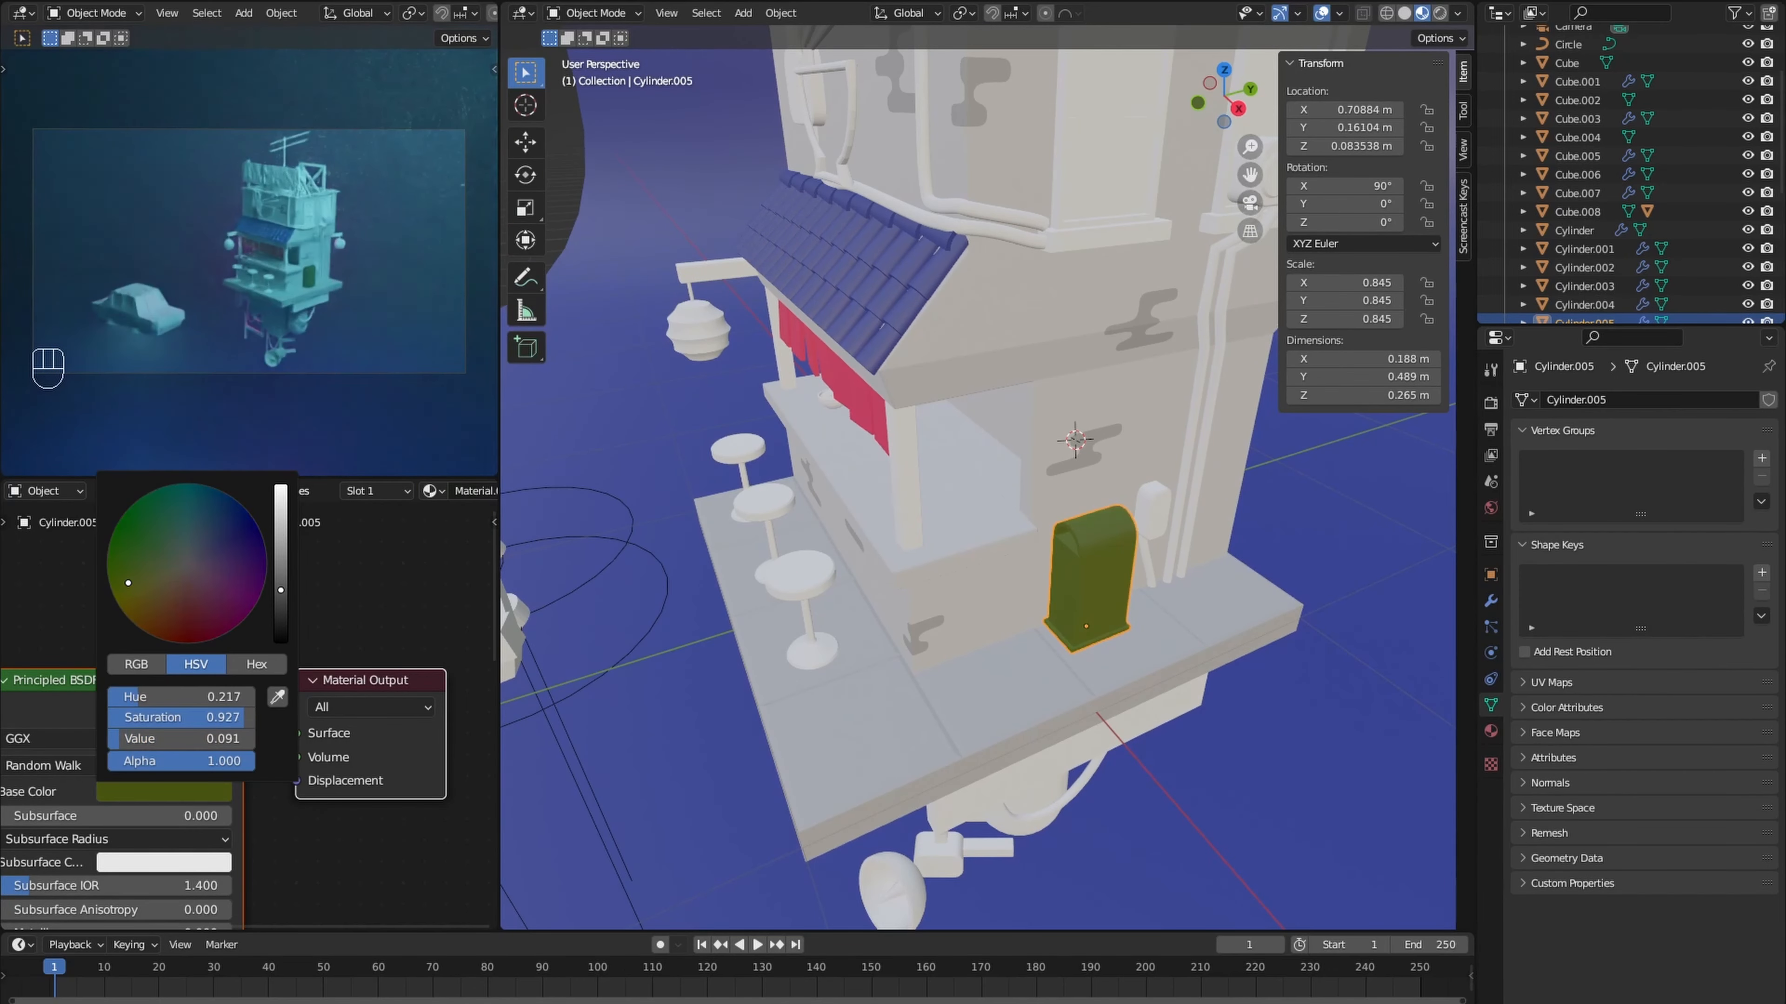
- Assign the curtains' red material to the RAMEN sign letters
{"action": "middle_click_drag", "start_coordinate": [848, 352], "coordinate": [720, 505], "text": "shift"}
{"action": "left_click", "coordinate": [871, 281]}
{"action": "left_click", "coordinate": [347, 491]}
- Give the building's pipes and hanging cables a material with a darkened grey base color
{"action": "left_click", "coordinate": [1003, 486]}
{"action": "left_click", "coordinate": [350, 491]}
{"action": "left_click", "coordinate": [366, 570]}
{"action": "left_click", "coordinate": [168, 786]}
{"action": "left_click_drag", "start_coordinate": [287, 517], "coordinate": [277, 584]}
{"action": "left_click", "coordinate": [169, 786]}
{"action": "scroll", "coordinate": [879, 563], "scroll_direction": "down", "scroll_amount": 5}
{"action": "middle_click_drag", "start_coordinate": [879, 633], "coordinate": [929, 492]}
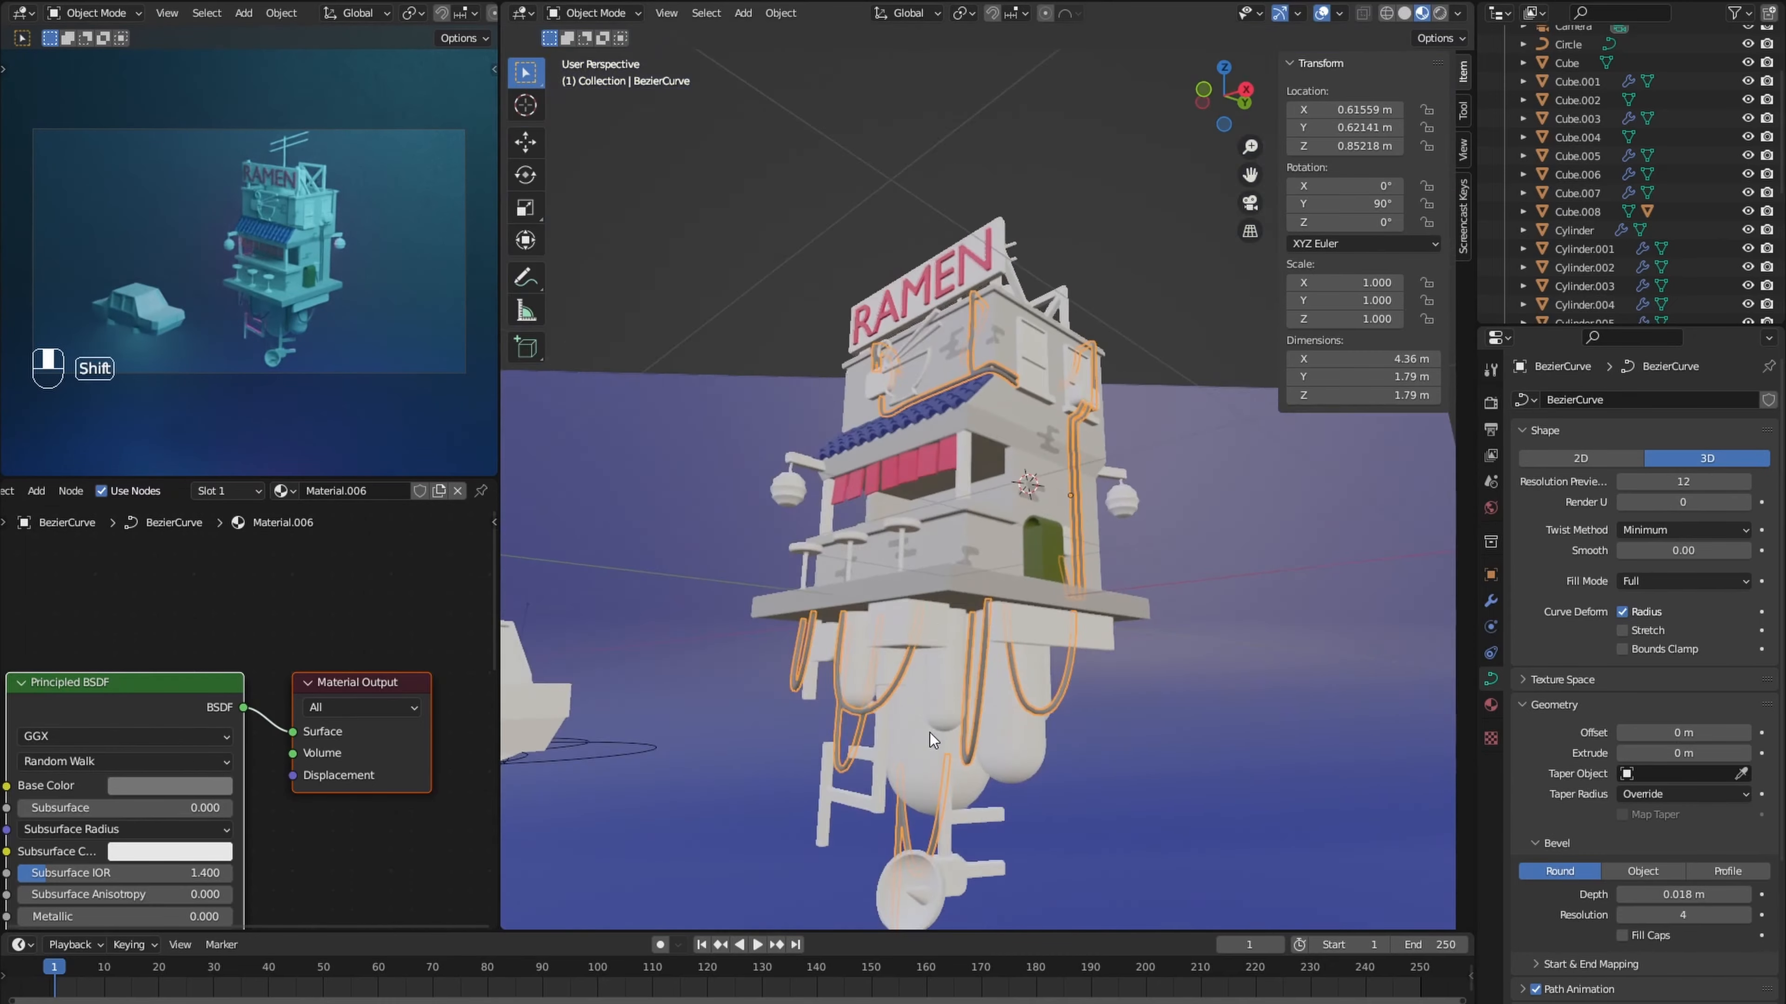
- Assign the pipes' grey Material.006 to the two framed windows on the building's upper side wall
{"action": "middle_click_drag", "start_coordinate": [879, 394], "coordinate": [764, 528]}
{"action": "scroll", "coordinate": [798, 536], "scroll_direction": "up", "scroll_amount": 6}
{"action": "left_click", "coordinate": [893, 521]}
{"action": "left_click", "coordinate": [259, 623]}
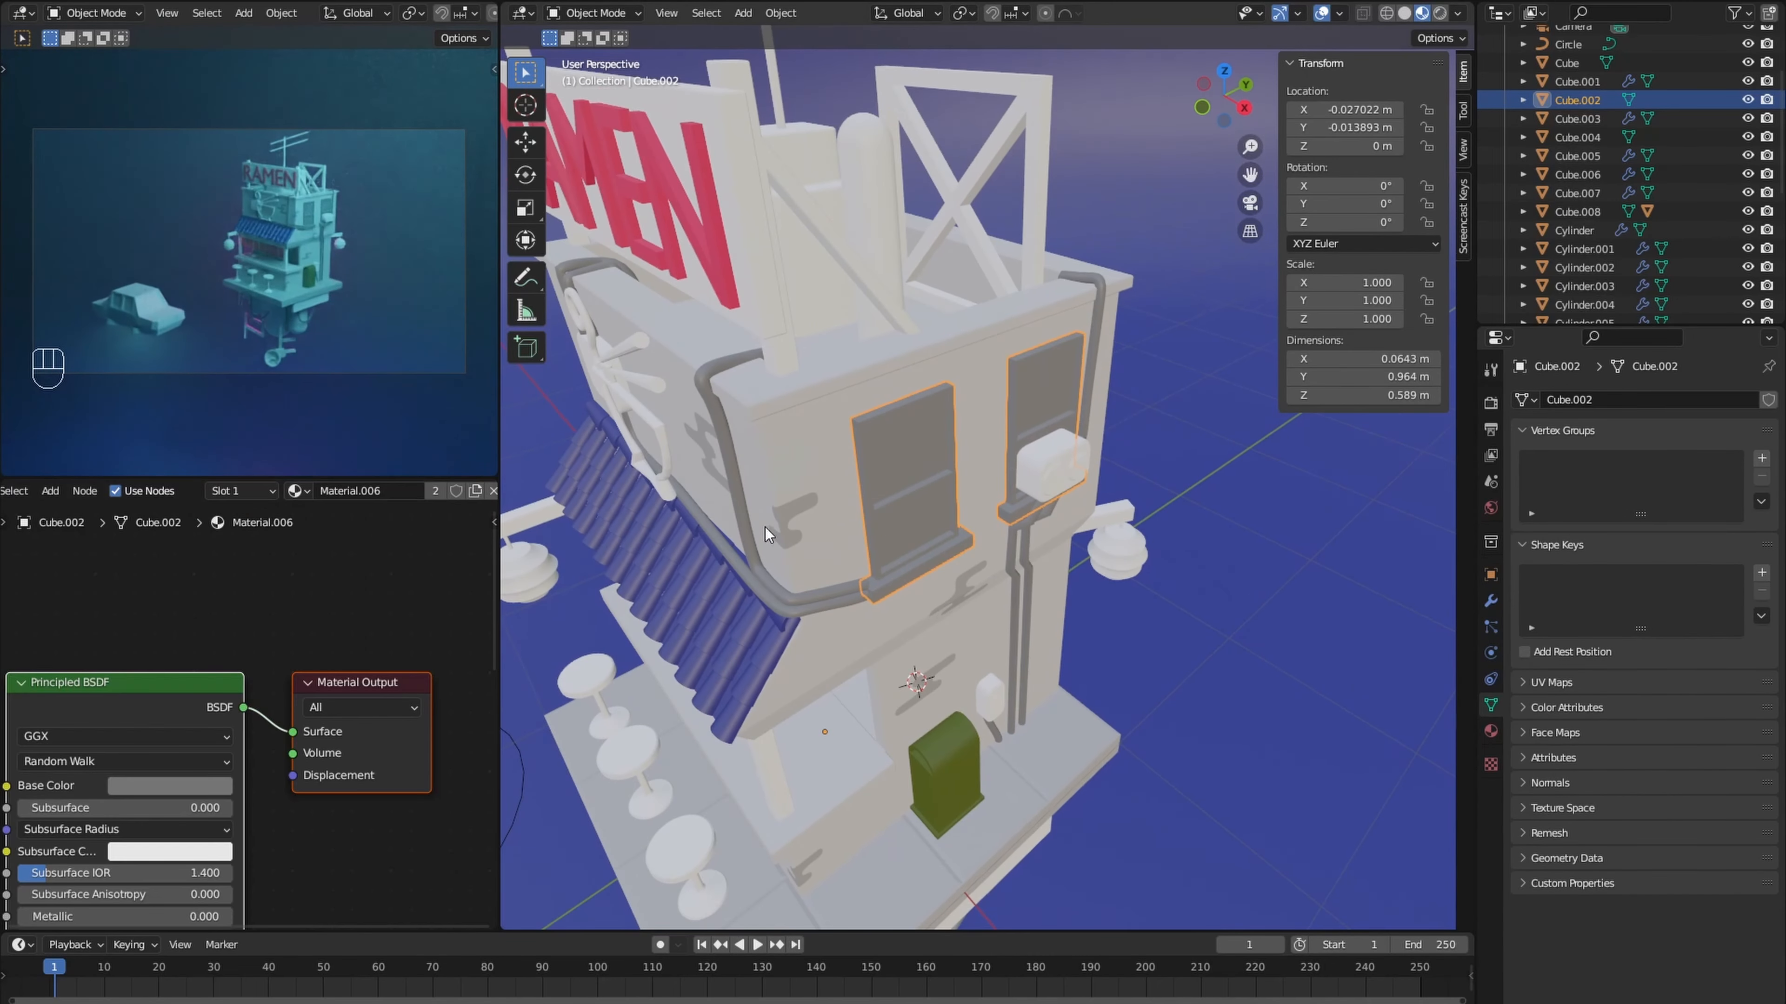
- Add a second material slot to the windows with a new material whose surface uses a Glass BSDF instead of the Principled shader
{"action": "left_click", "coordinate": [242, 491]}
{"action": "left_click", "coordinate": [313, 526]}
{"action": "left_click", "coordinate": [240, 491]}
{"action": "left_click", "coordinate": [224, 659]}
{"action": "key", "text": "x"}
{"action": "key", "text": "shift+a"}
{"action": "left_click", "coordinate": [332, 392]}
{"action": "left_click", "coordinate": [306, 647]}
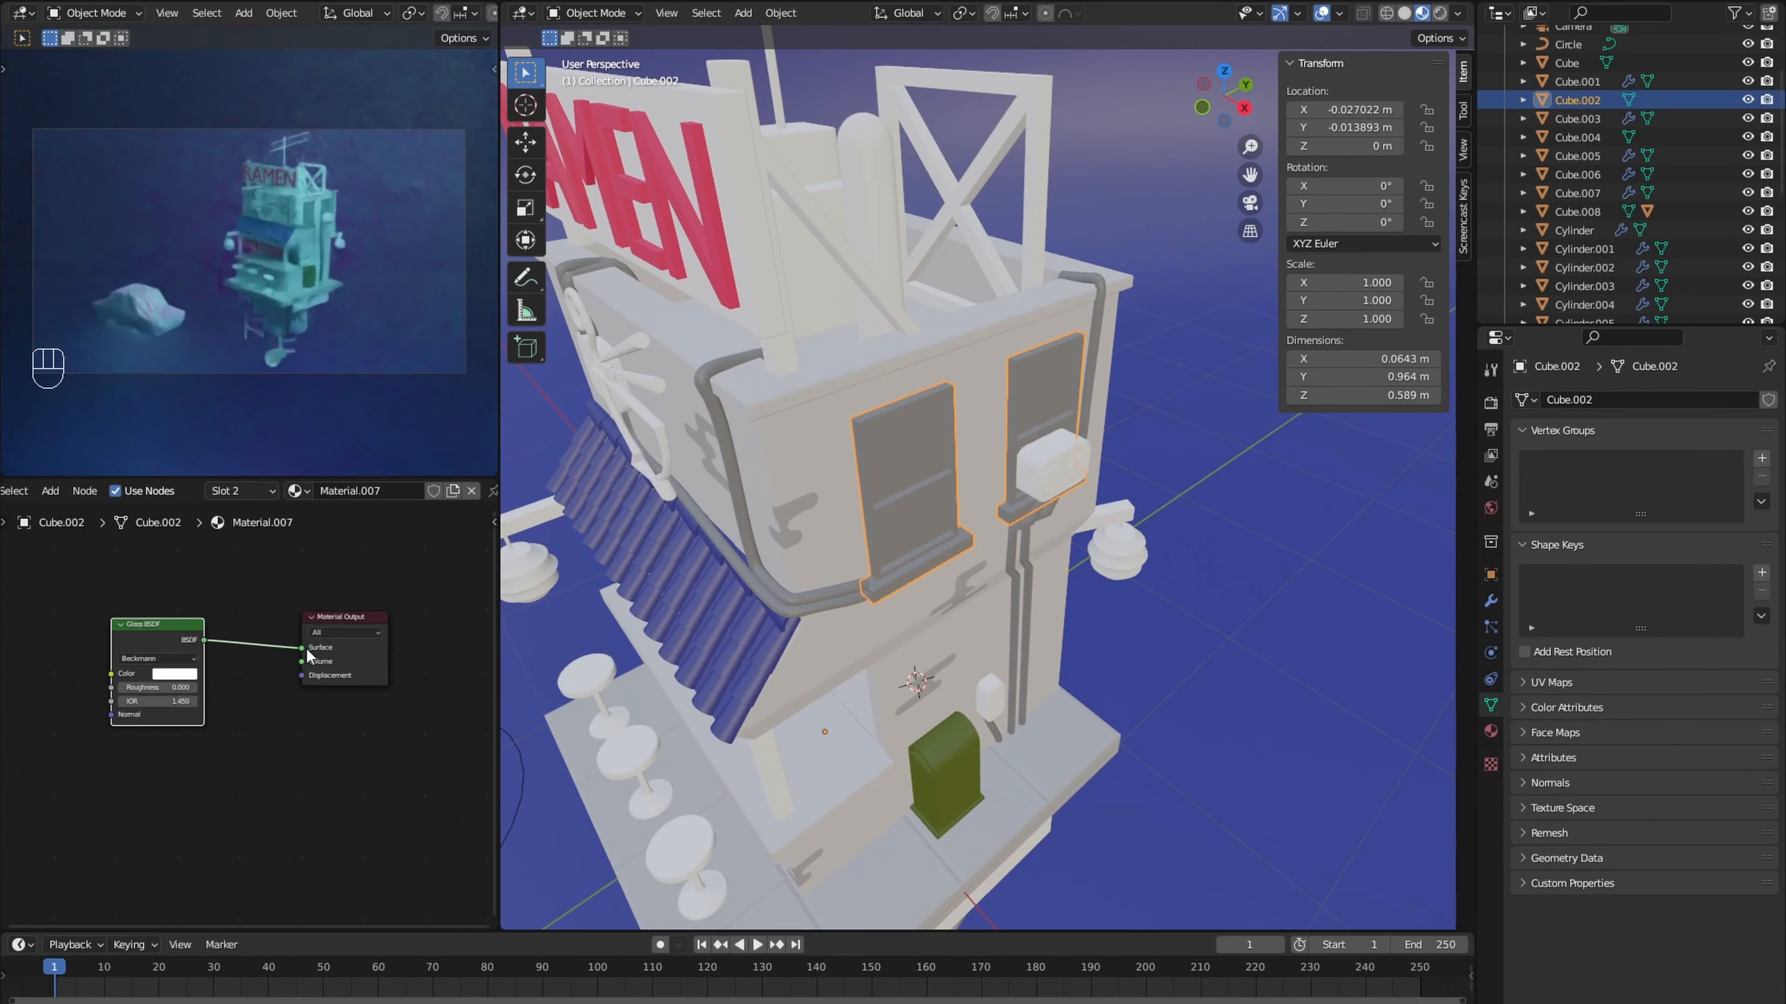
{"action": "left_click_drag", "start_coordinate": [171, 585], "coordinate": [340, 598]}
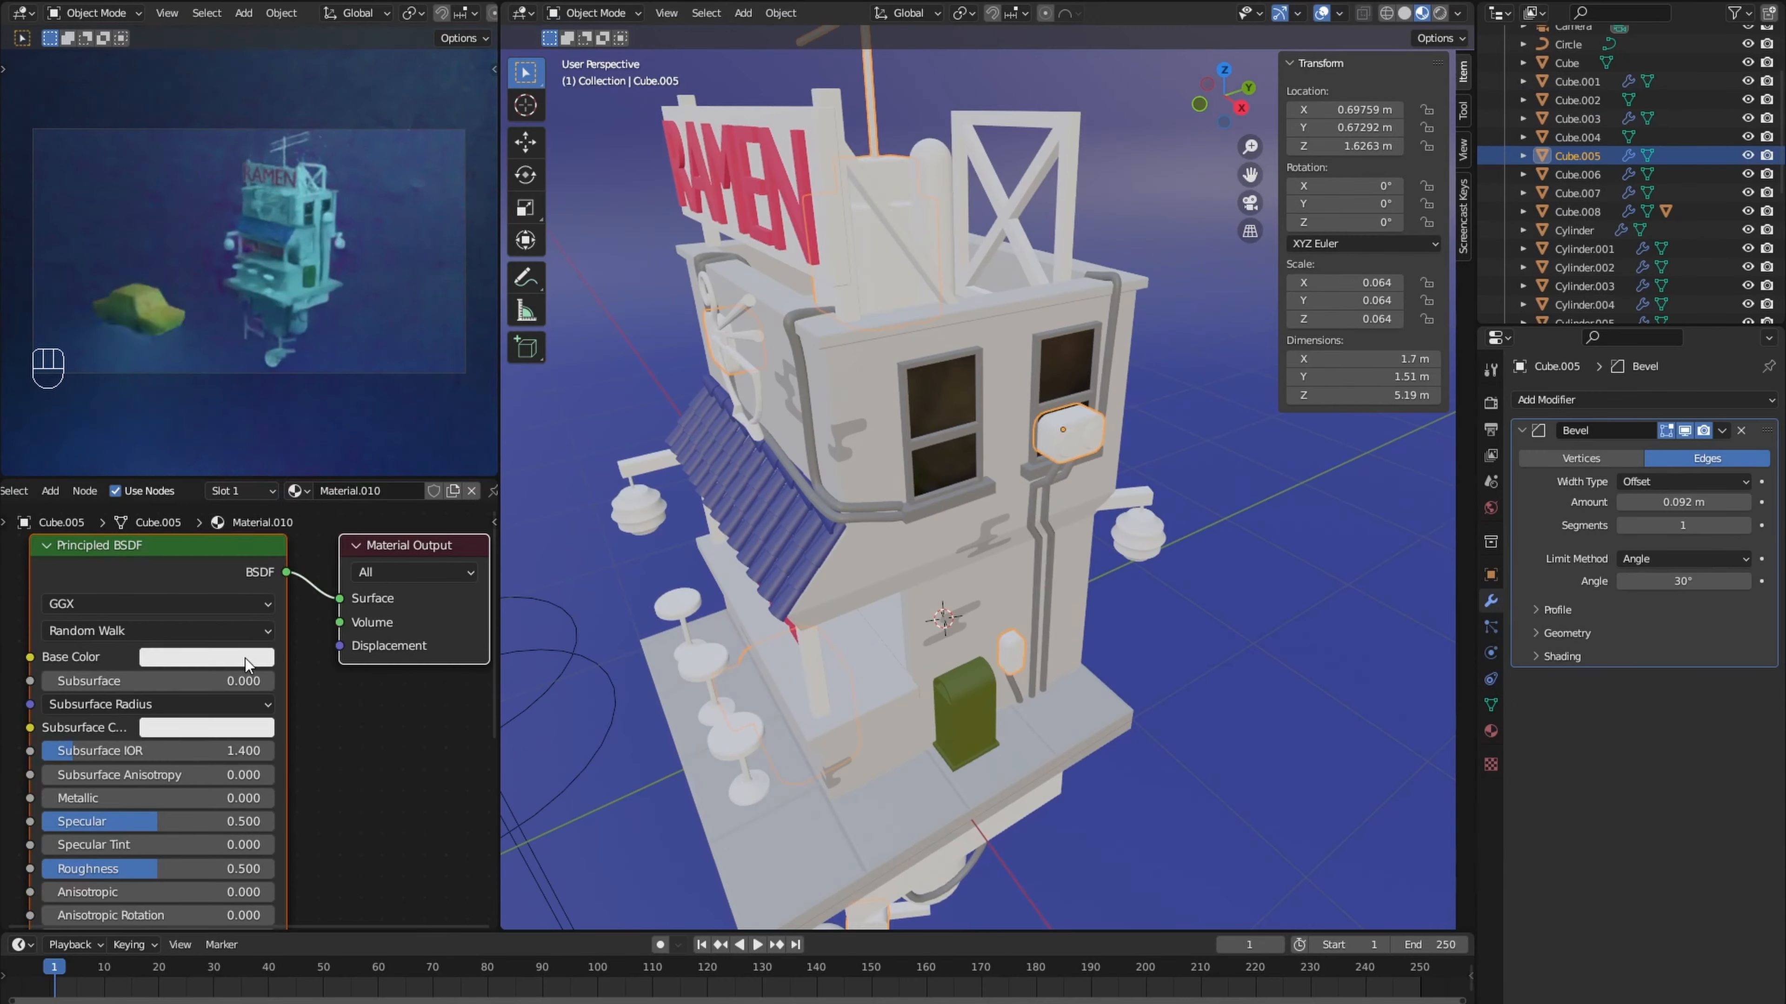
- Edit the base color of the rooftop and wall boxes' new material, and assign grey Material.002 to the stall's posts and lantern arms
{"action": "left_click", "coordinate": [246, 658]}
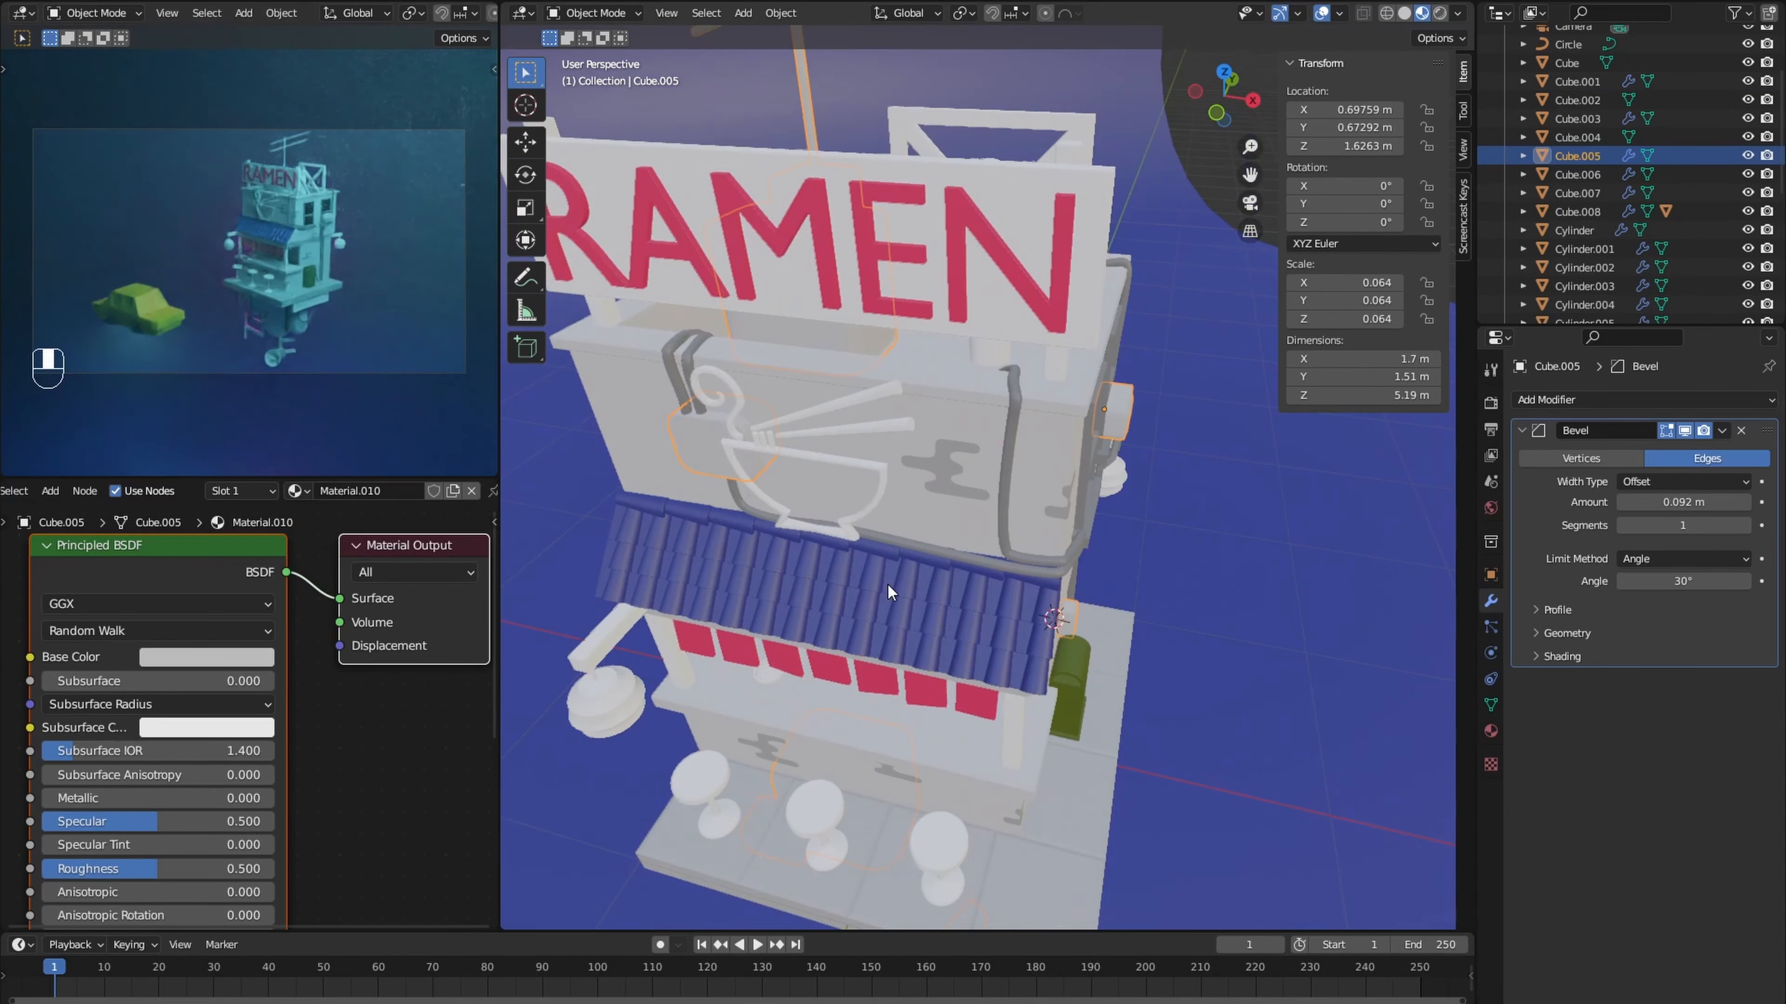
{"action": "left_click", "coordinate": [209, 491]}
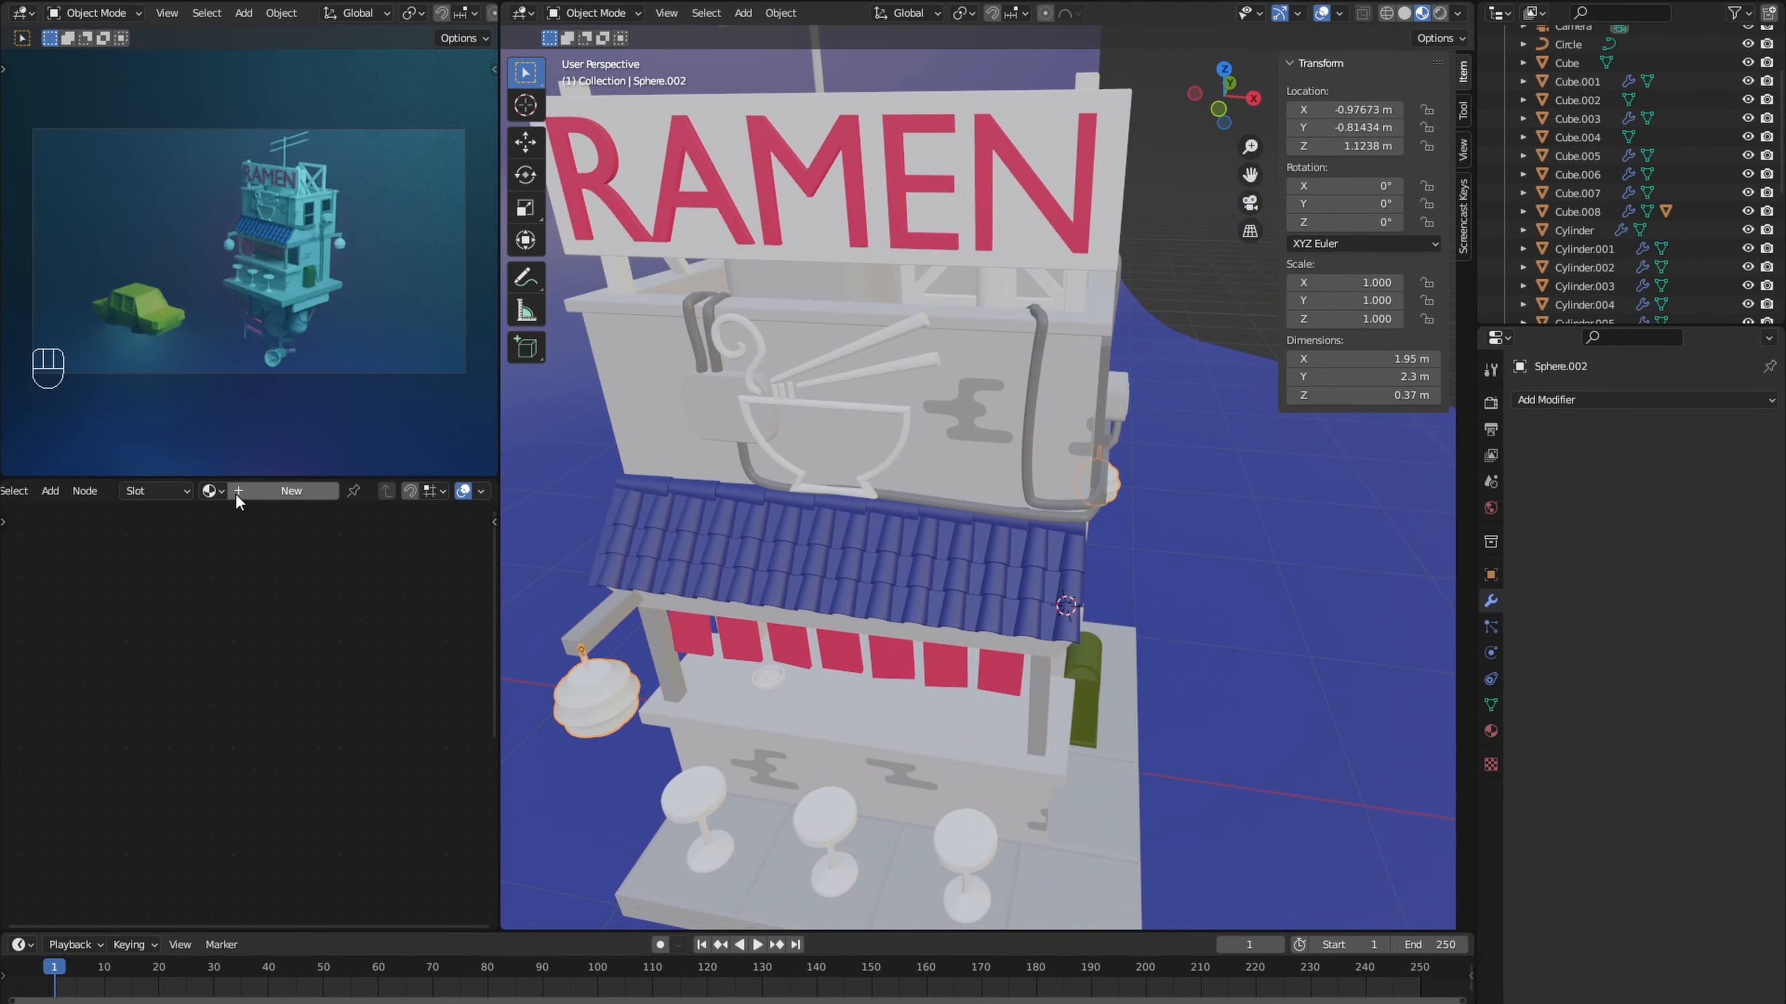
- Give the hanging lanterns a new material with a pink base color of hue 0.970, saturation 0.993, value 0.800
{"action": "left_click", "coordinate": [232, 491]}
{"action": "left_click", "coordinate": [206, 657]}
{"action": "left_click_drag", "start_coordinate": [248, 477], "coordinate": [261, 495]}
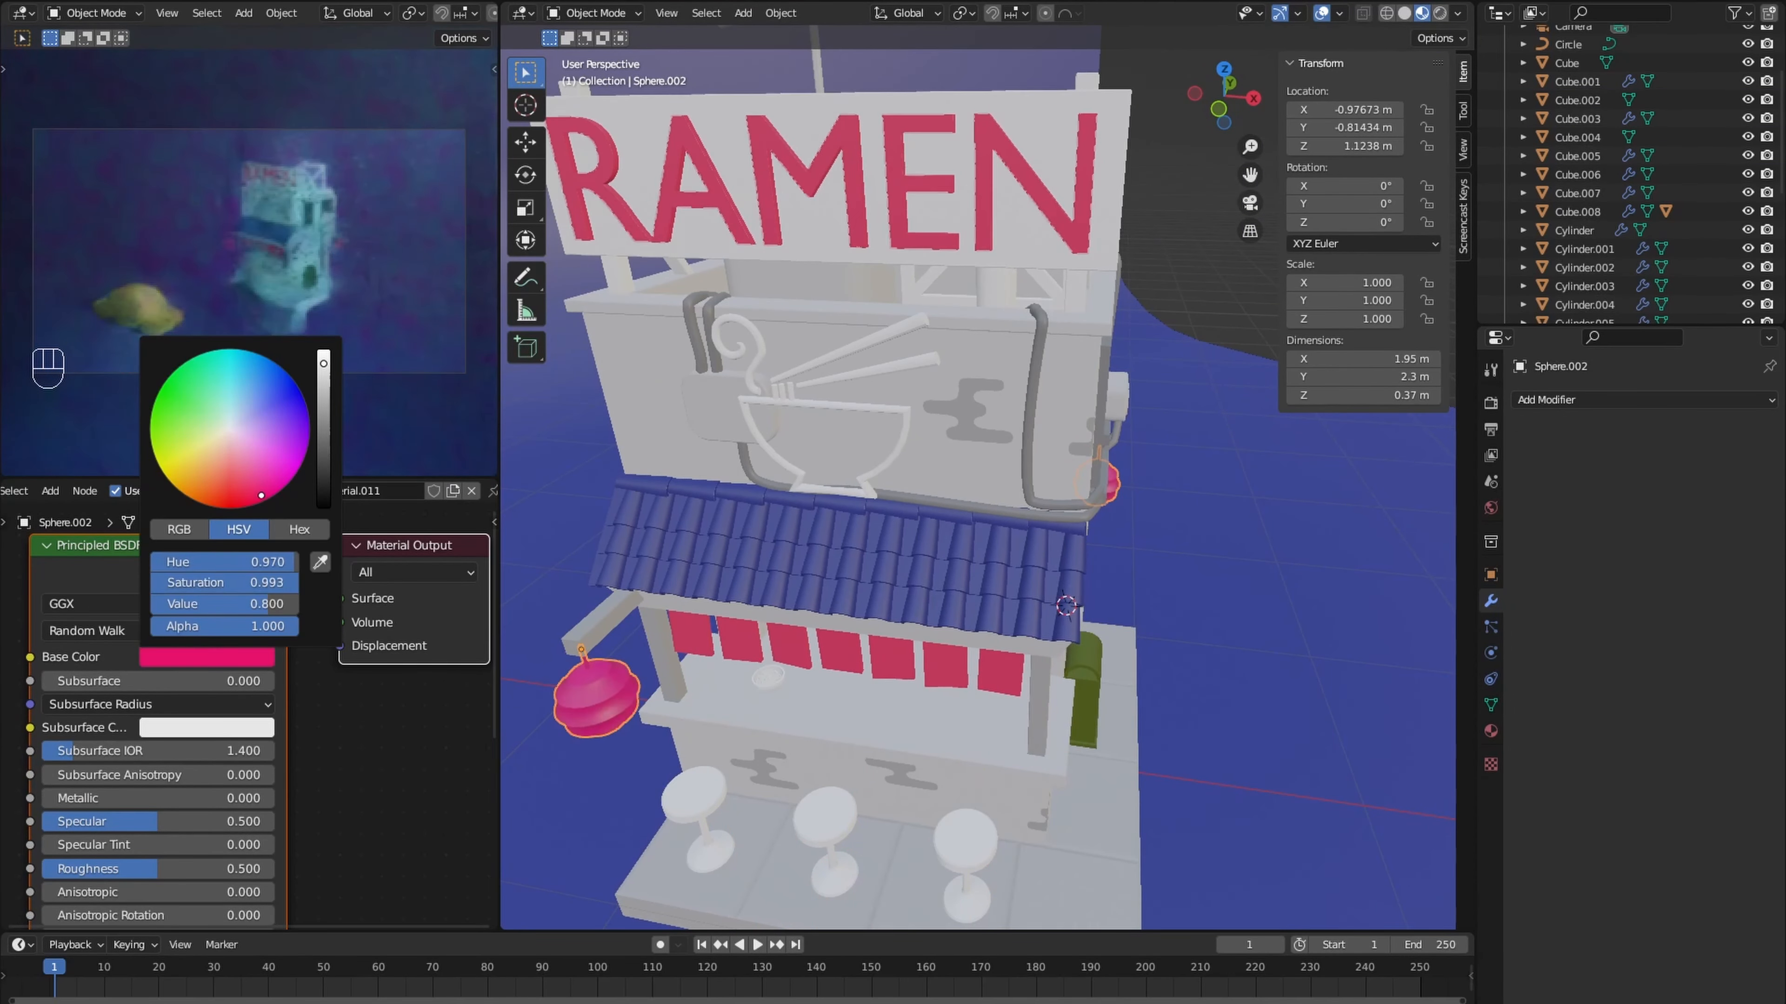
- Make the lantern material glow with a bright pink emission color and an emission strength of 3.1
{"action": "scroll", "coordinate": [211, 693], "scroll_direction": "down", "scroll_amount": 2}
{"action": "middle_click_drag", "start_coordinate": [176, 752], "coordinate": [163, 511]}
{"action": "scroll", "coordinate": [166, 808], "scroll_direction": "up", "scroll_amount": 2}
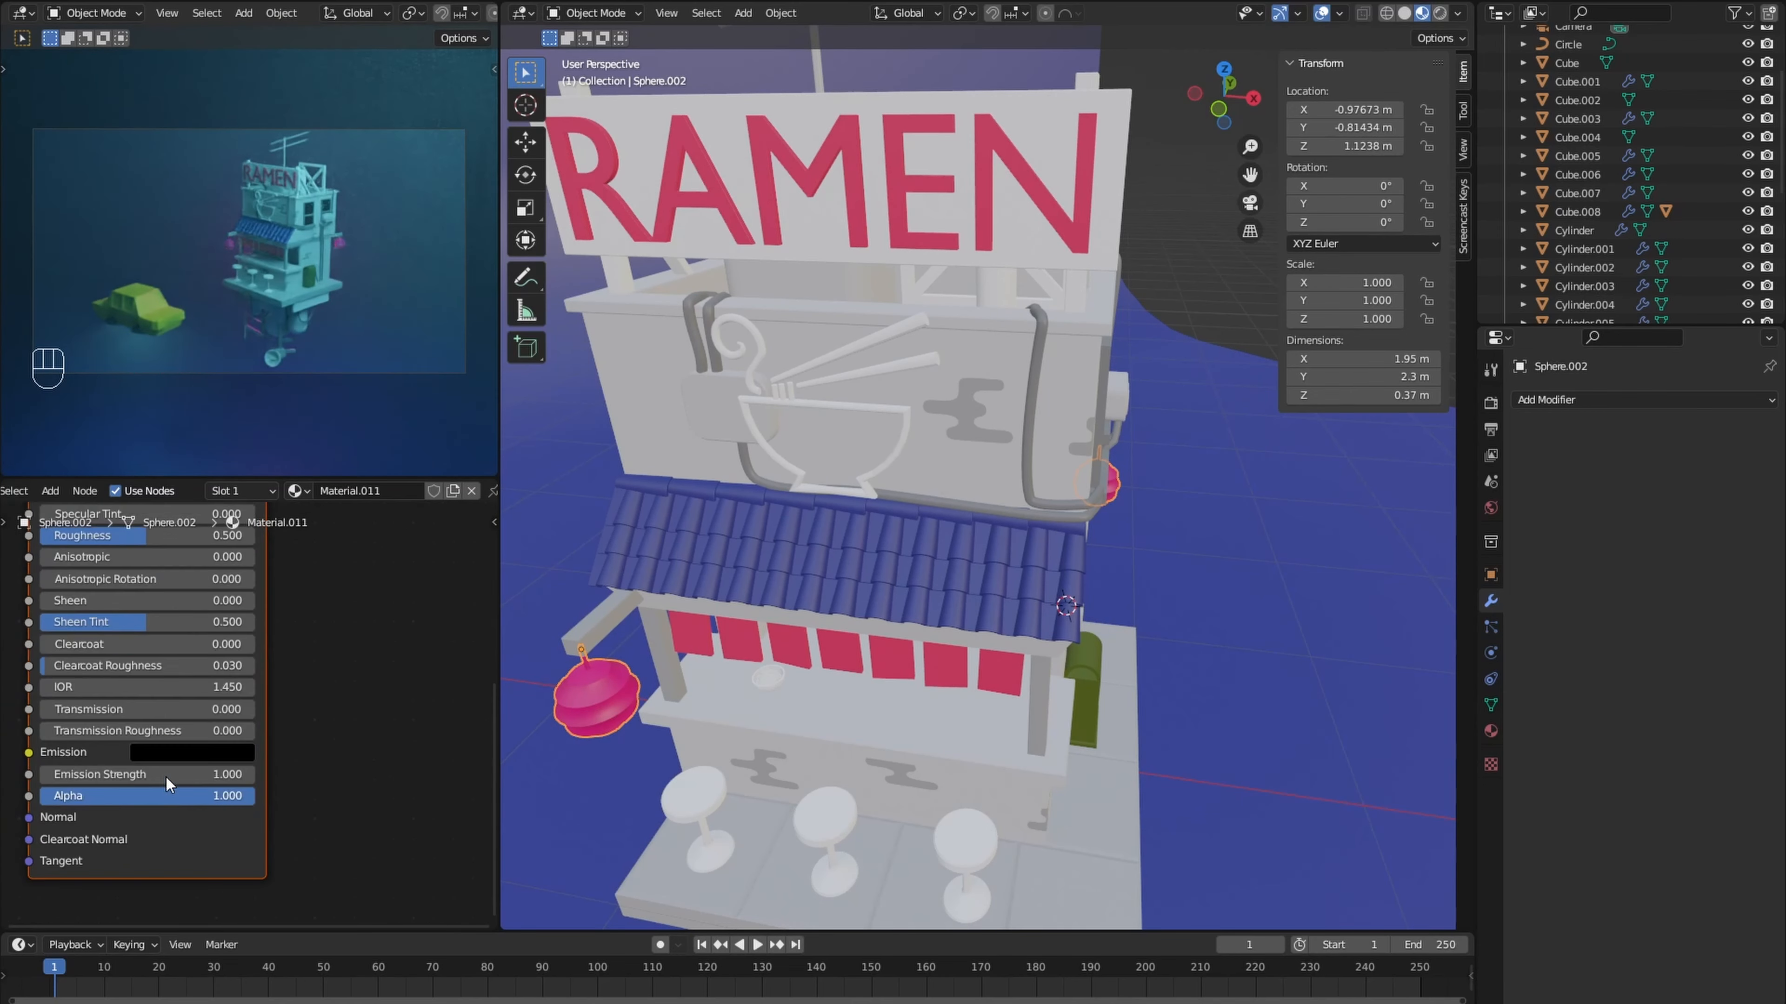
{"action": "left_click_drag", "start_coordinate": [94, 771], "coordinate": [183, 771]}
{"action": "left_click", "coordinate": [145, 757]}
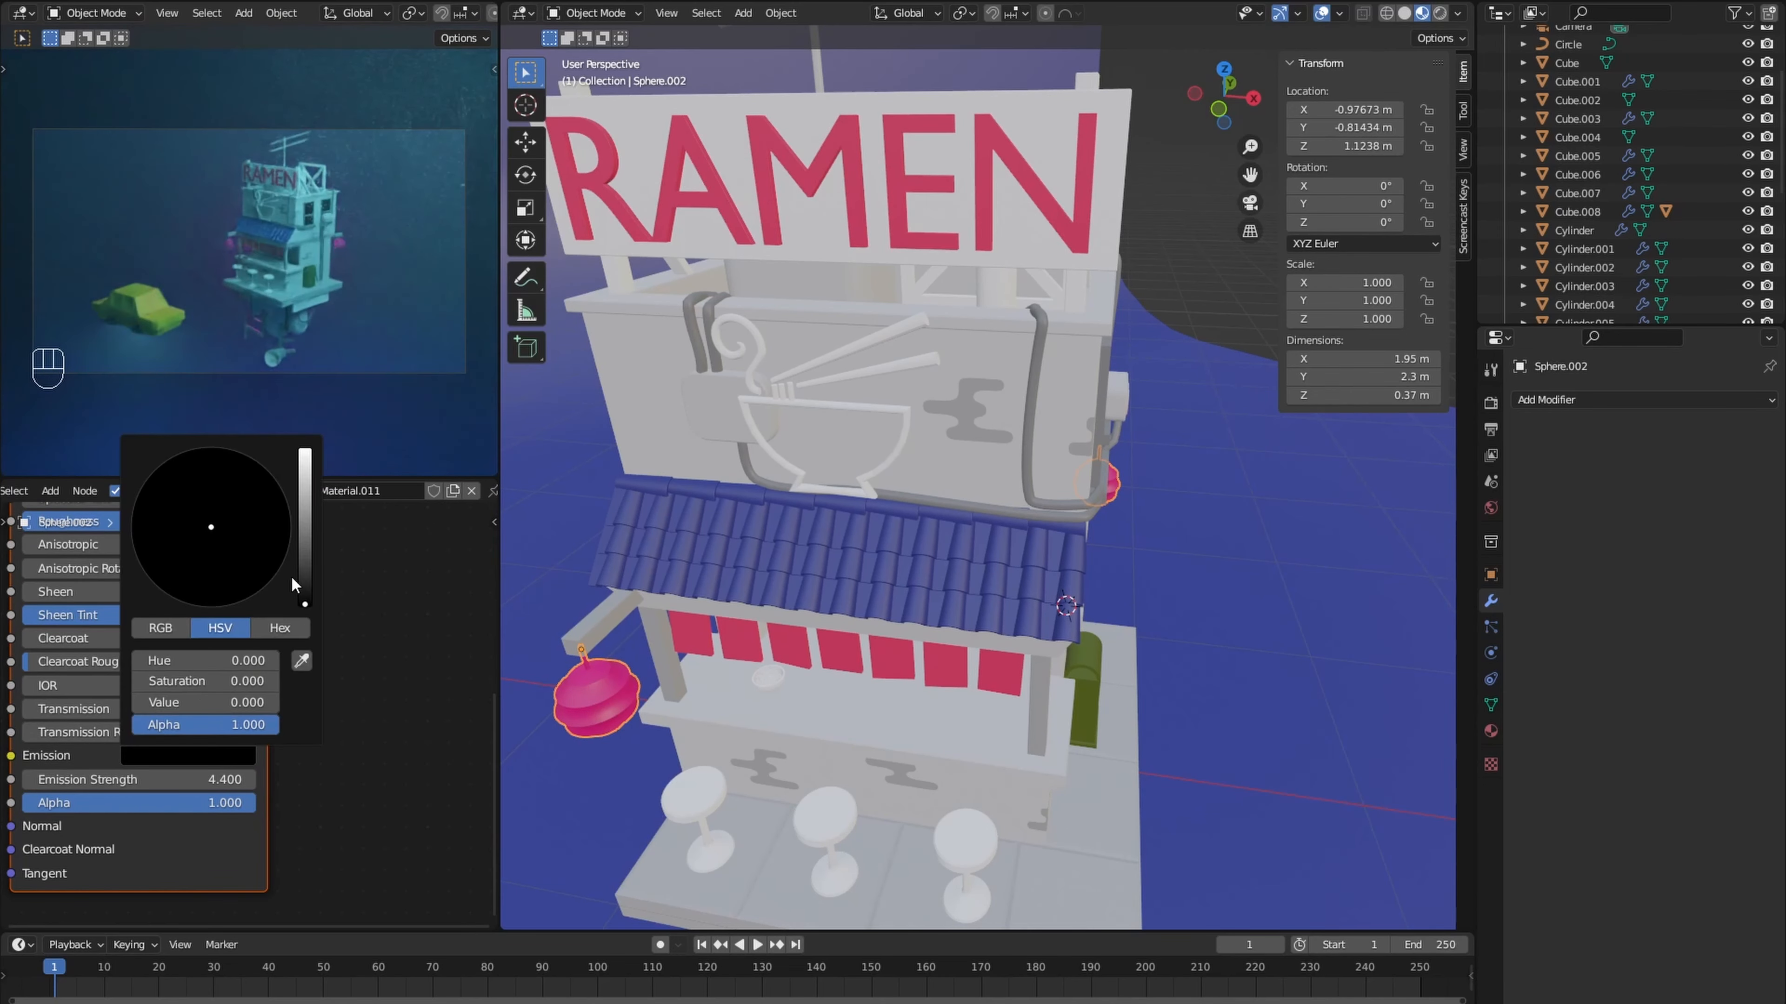
{"action": "left_click_drag", "start_coordinate": [304, 583], "coordinate": [305, 450]}
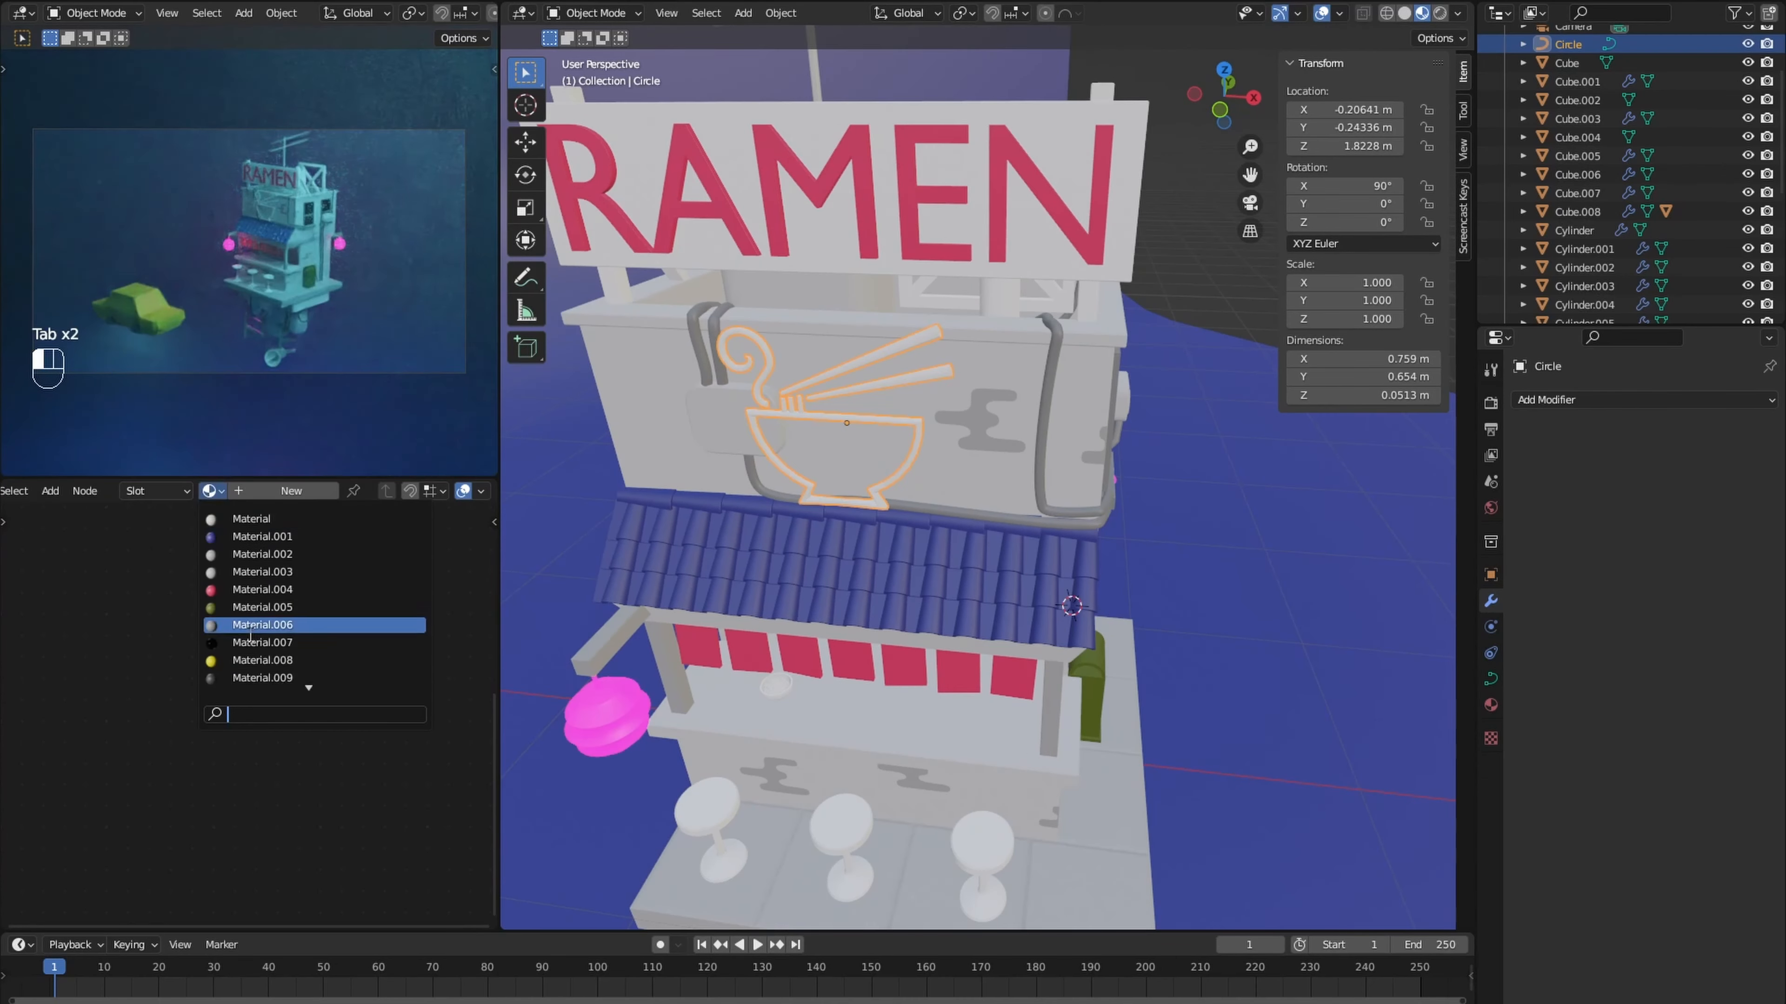
- Assign the glowing pink lantern material to the ramen bowl sign above the awning
{"action": "left_click", "coordinate": [280, 677]}
{"action": "scroll", "coordinate": [618, 485], "scroll_direction": "up", "scroll_amount": 3}
{"action": "middle_click_drag", "start_coordinate": [633, 471], "coordinate": [777, 599], "text": "shift"}
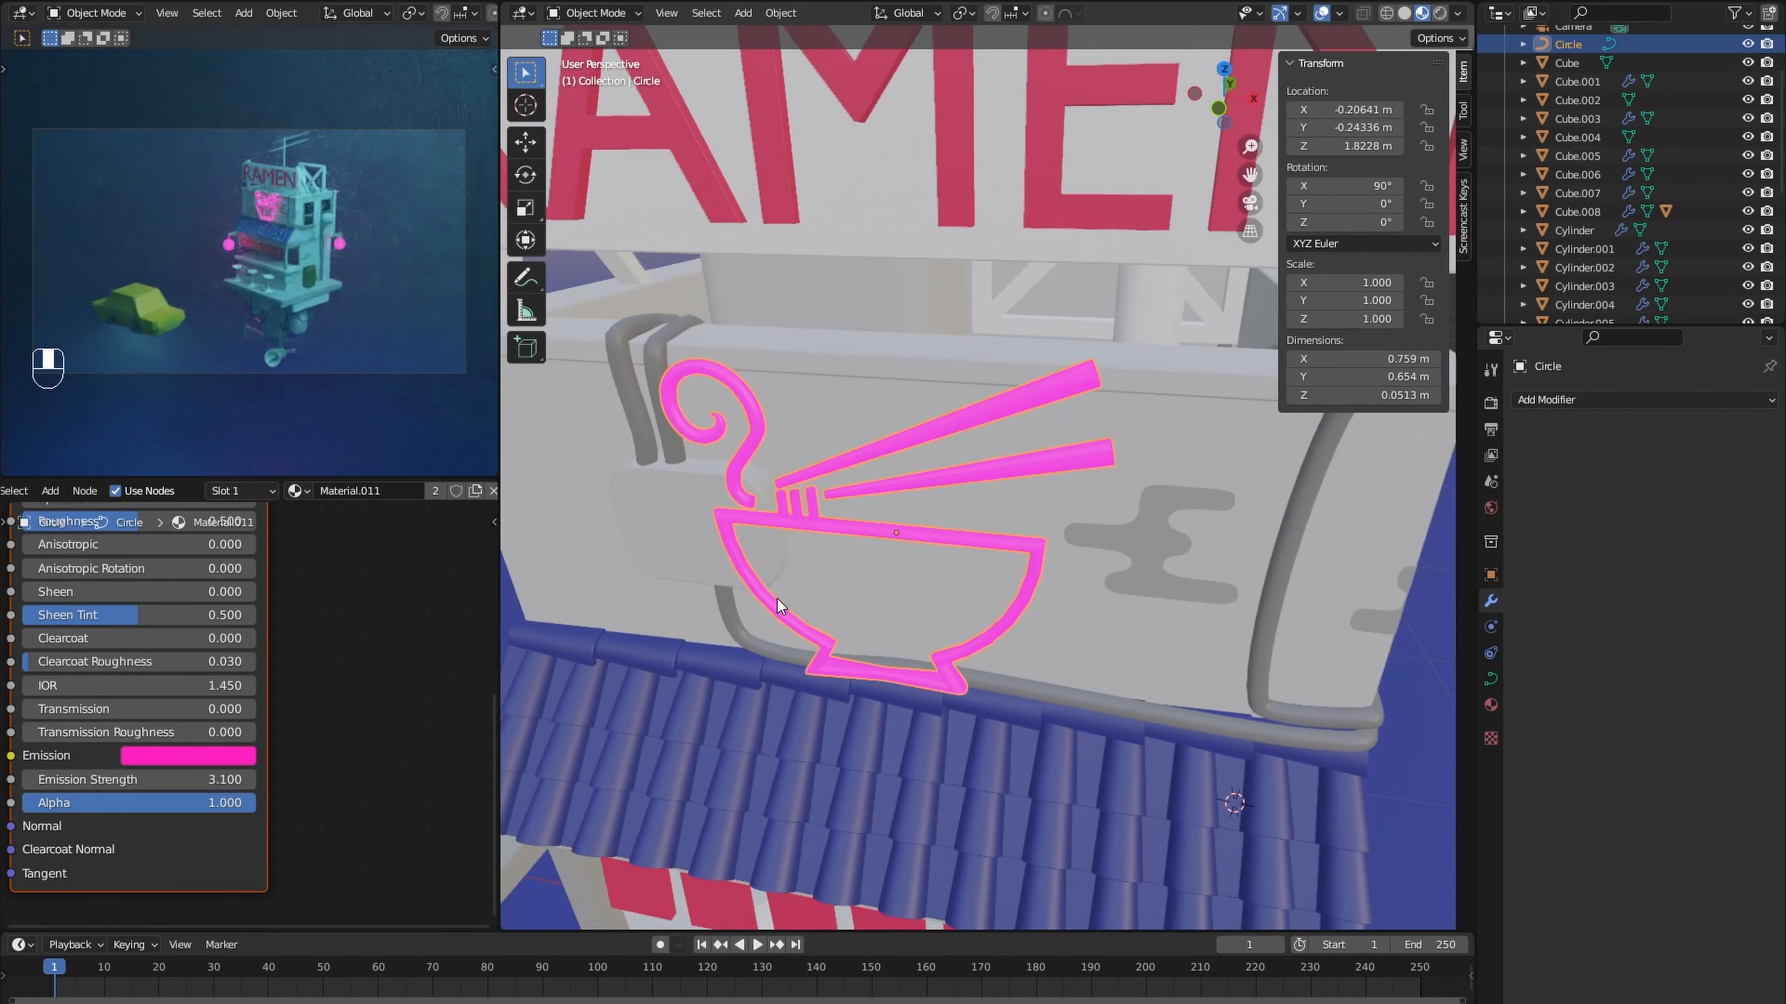
- Select the bowl sign's noodle strands and add a second material slot holding an independent copy of the glowing pink material
{"action": "key", "text": "Tab"}
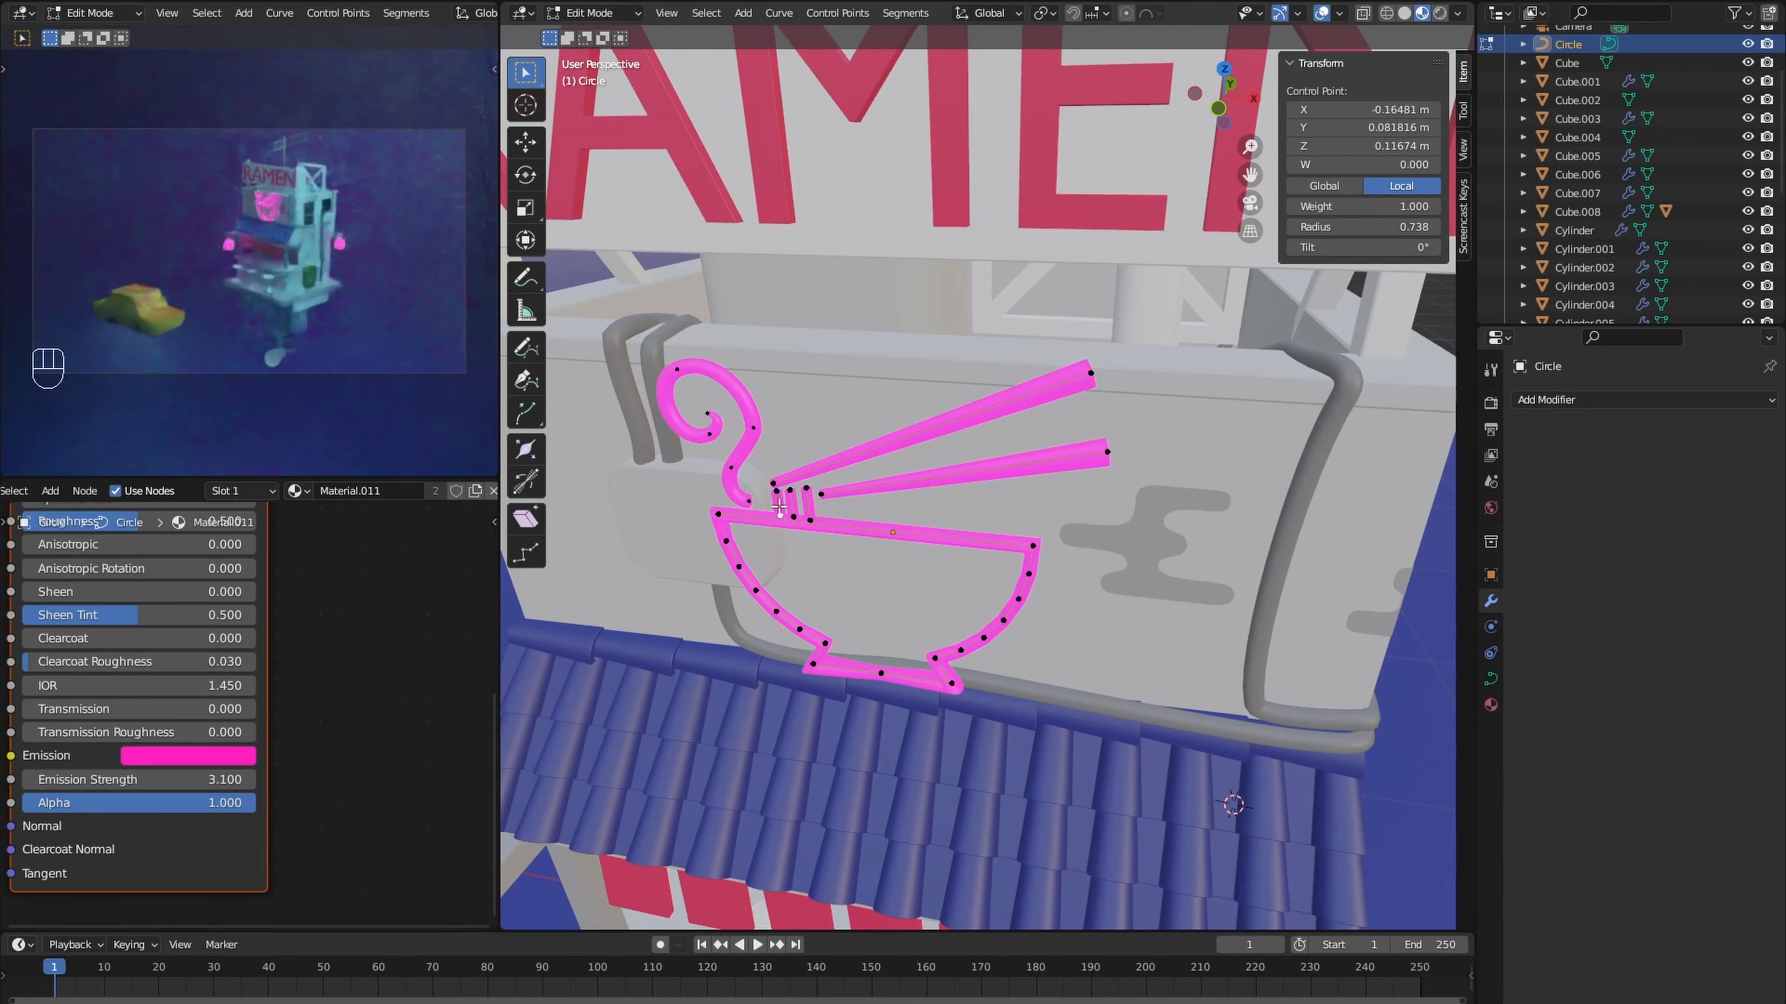
{"action": "key", "text": "l"}
{"action": "left_click", "coordinate": [254, 491]}
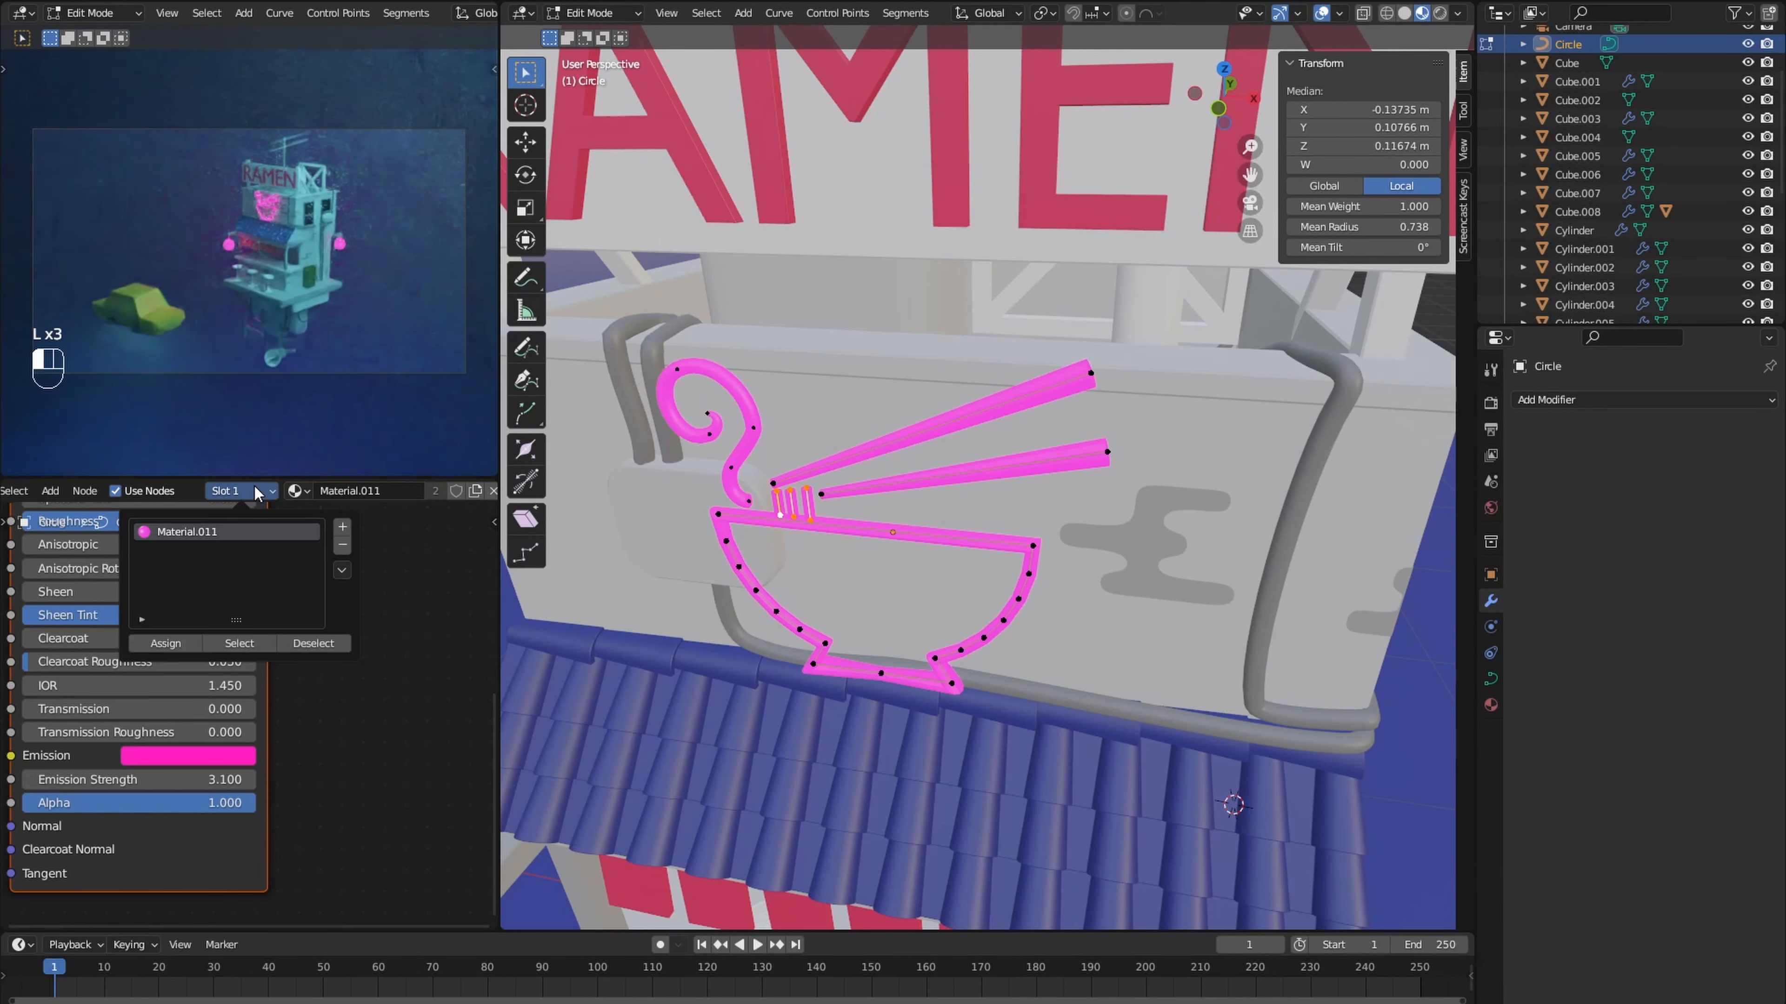
{"action": "left_click", "coordinate": [342, 529]}
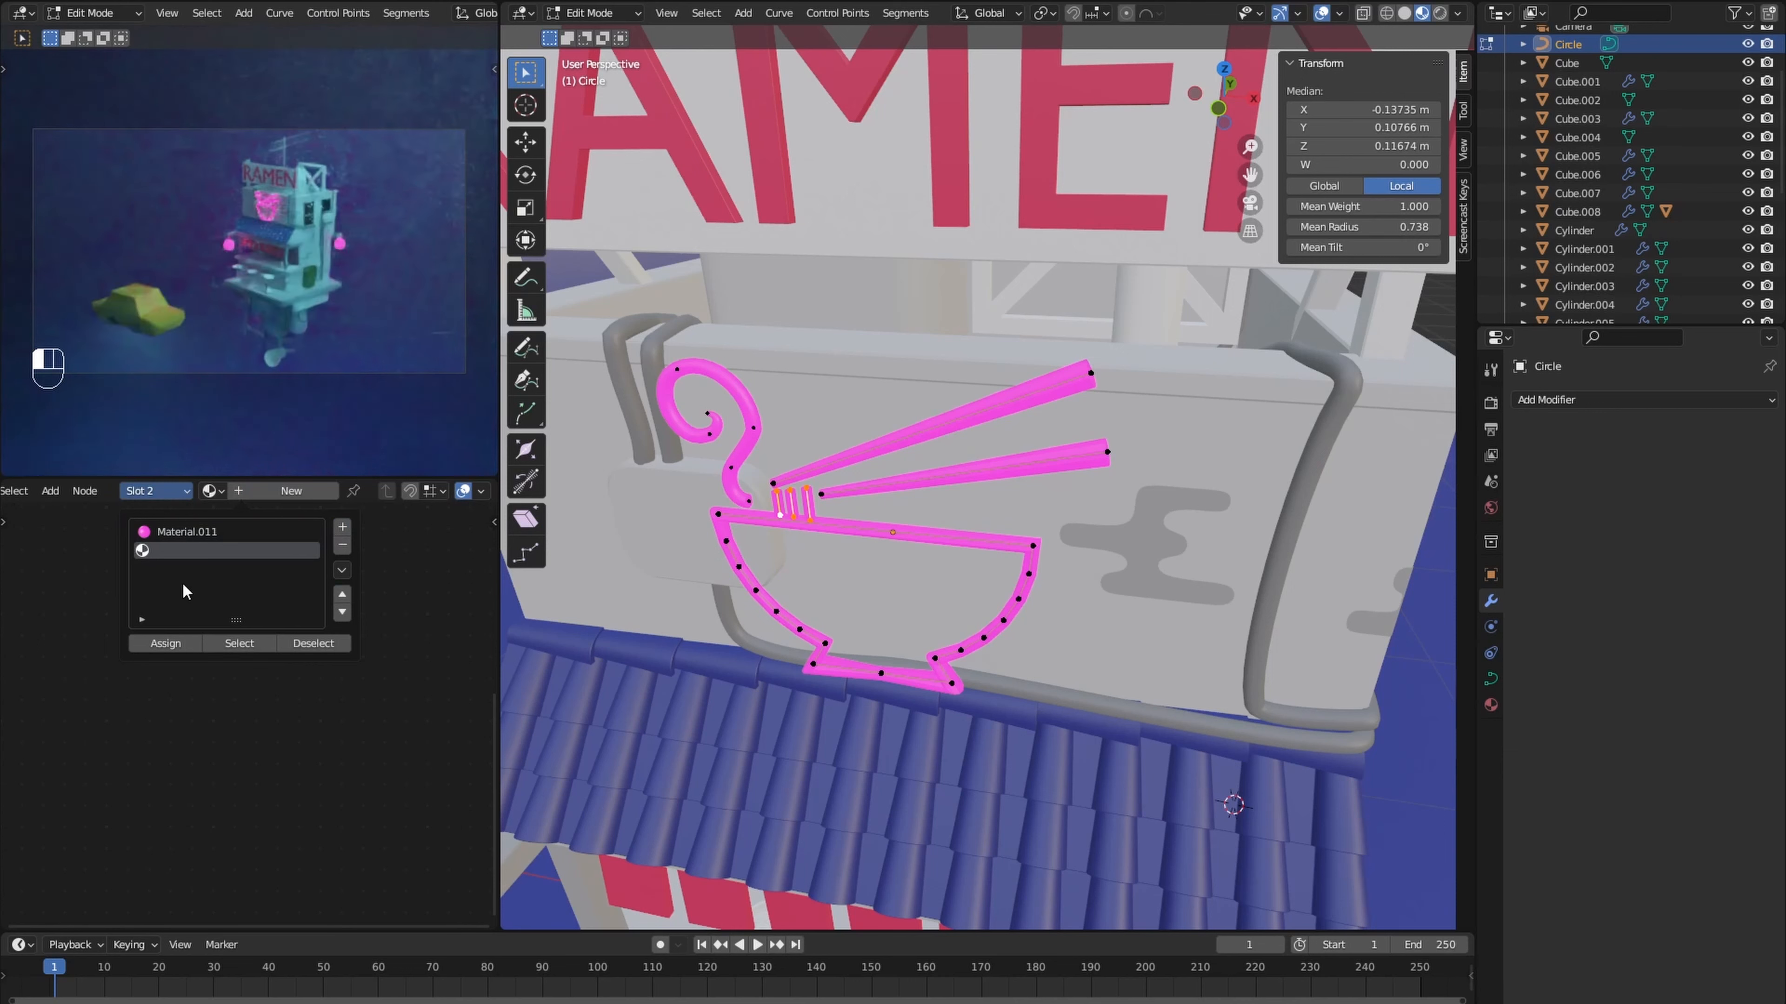
{"action": "left_click", "coordinate": [220, 489]}
{"action": "left_click", "coordinate": [279, 677]}
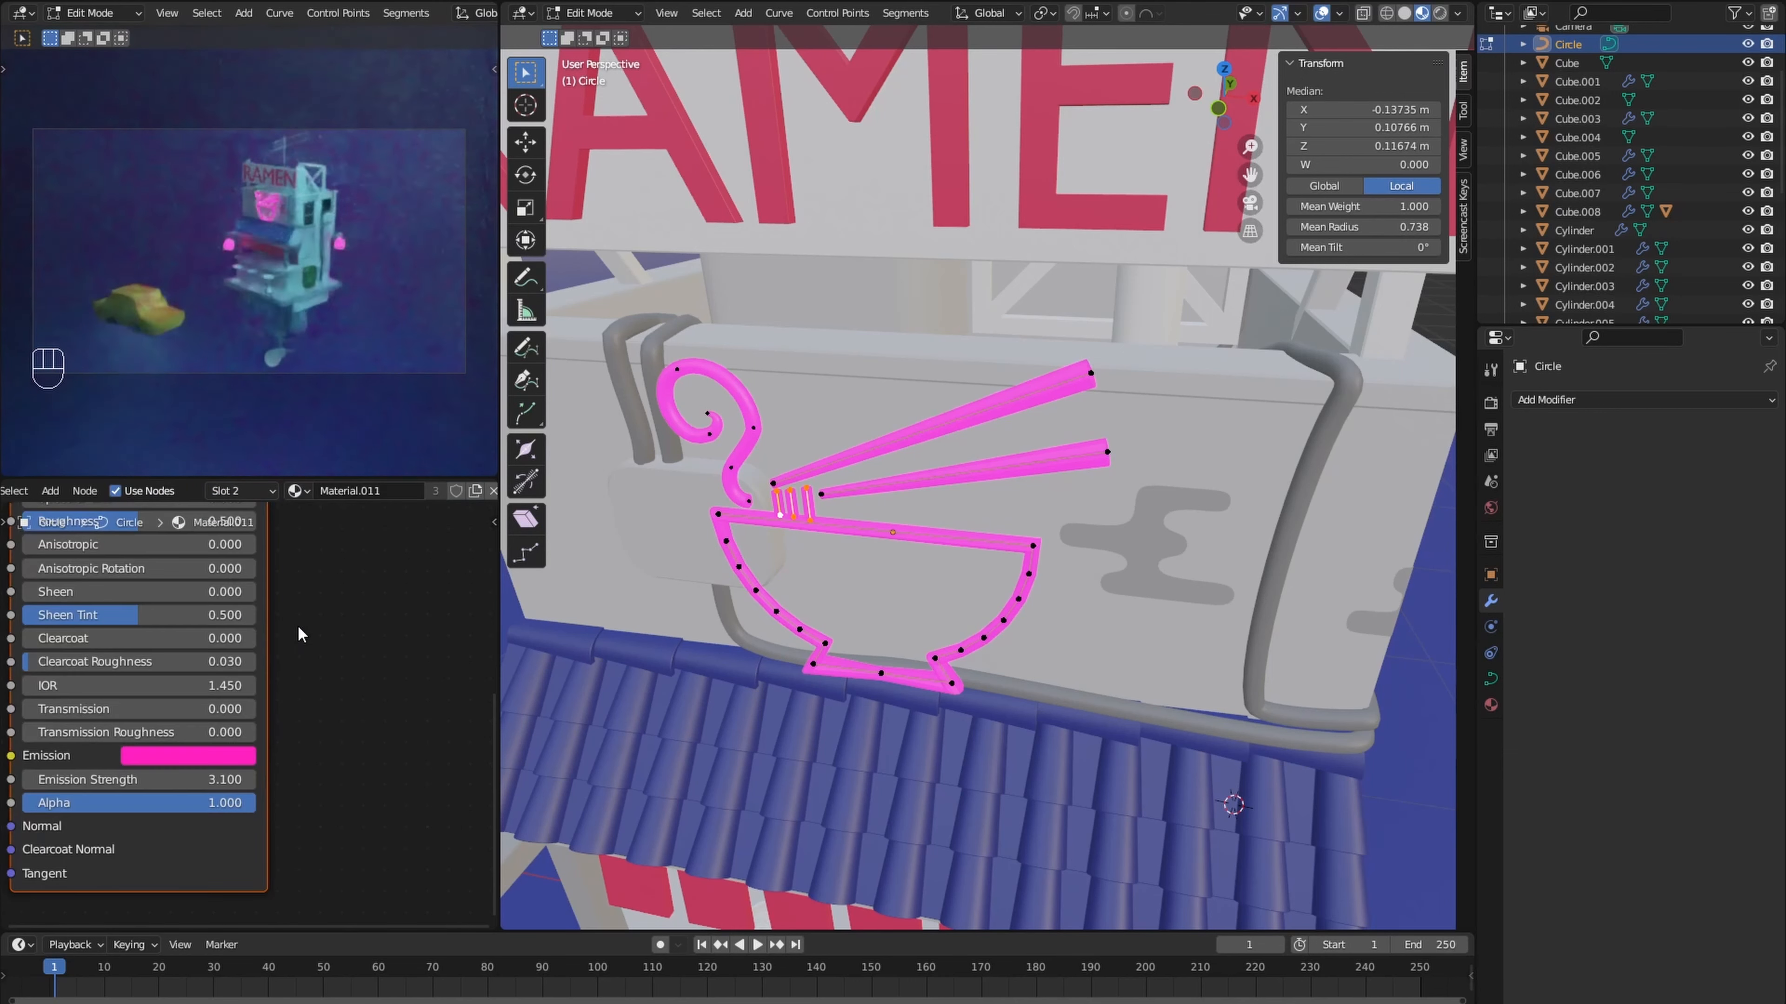
{"action": "left_click", "coordinate": [475, 490]}
- Color the copied material yellow, with emission hue 0.133 and saturation 0.971, and assign it to the selected noodle strands
{"action": "left_click", "coordinate": [188, 754]}
{"action": "left_click", "coordinate": [173, 569]}
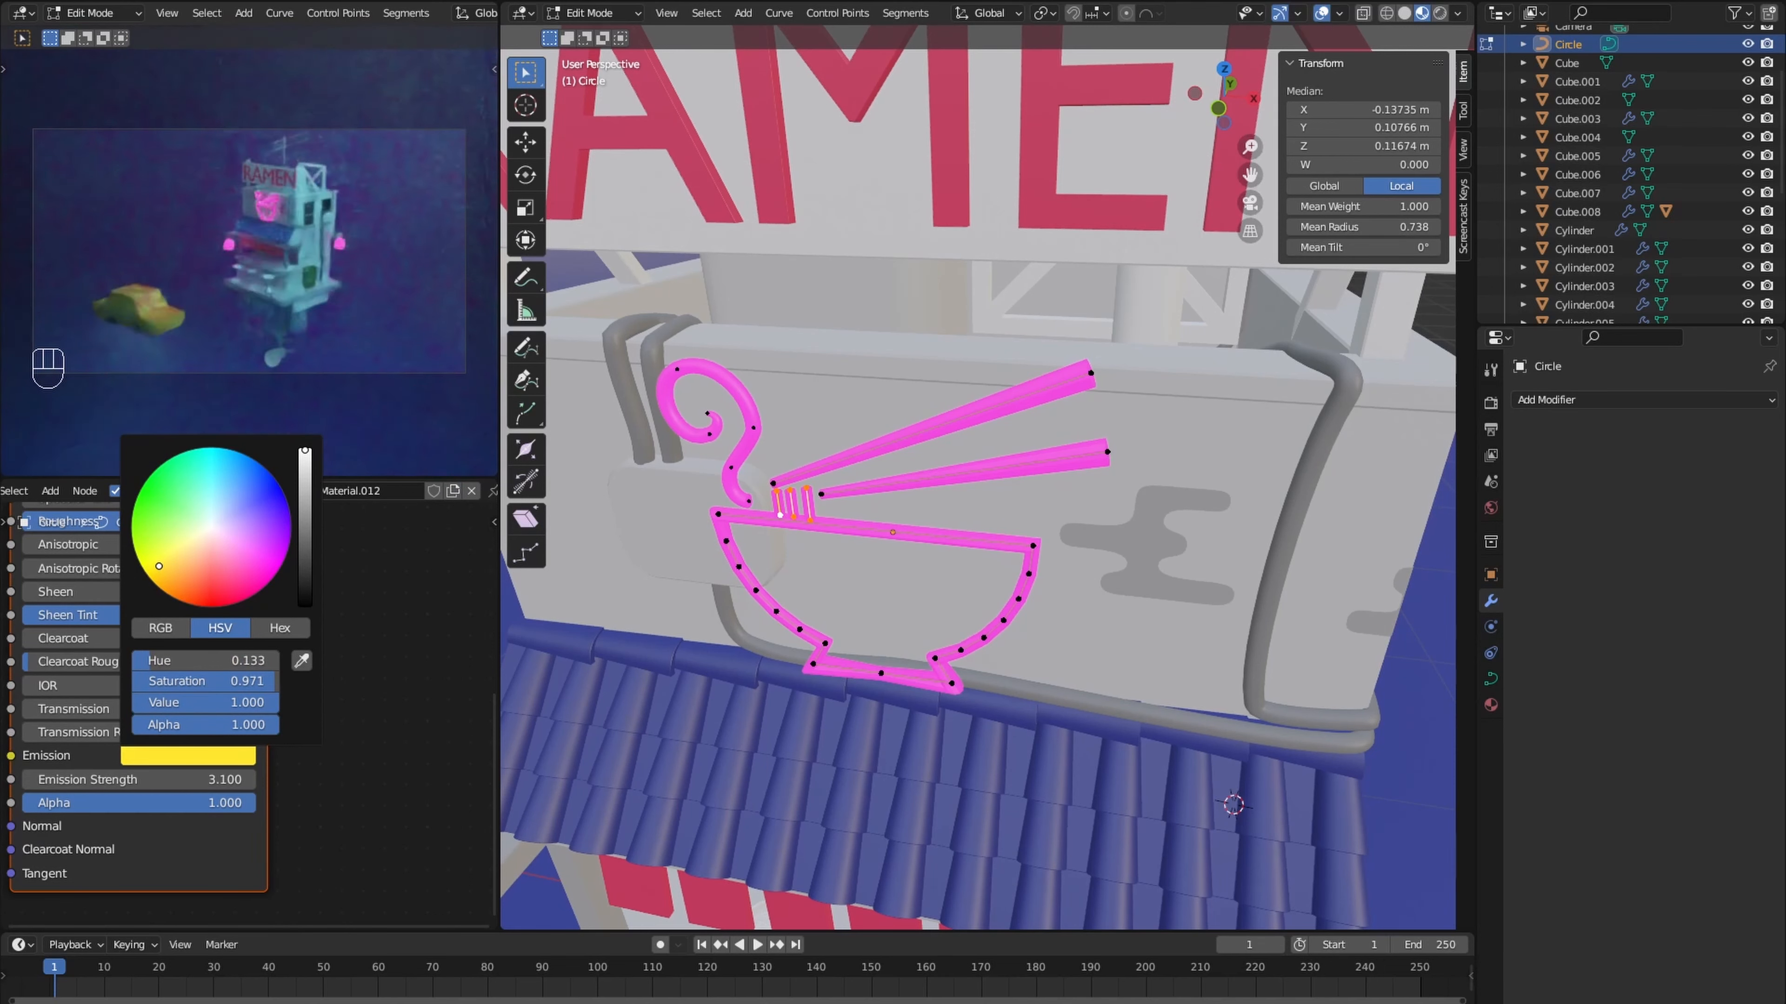
{"action": "scroll", "coordinate": [130, 608], "scroll_direction": "up", "scroll_amount": 8}
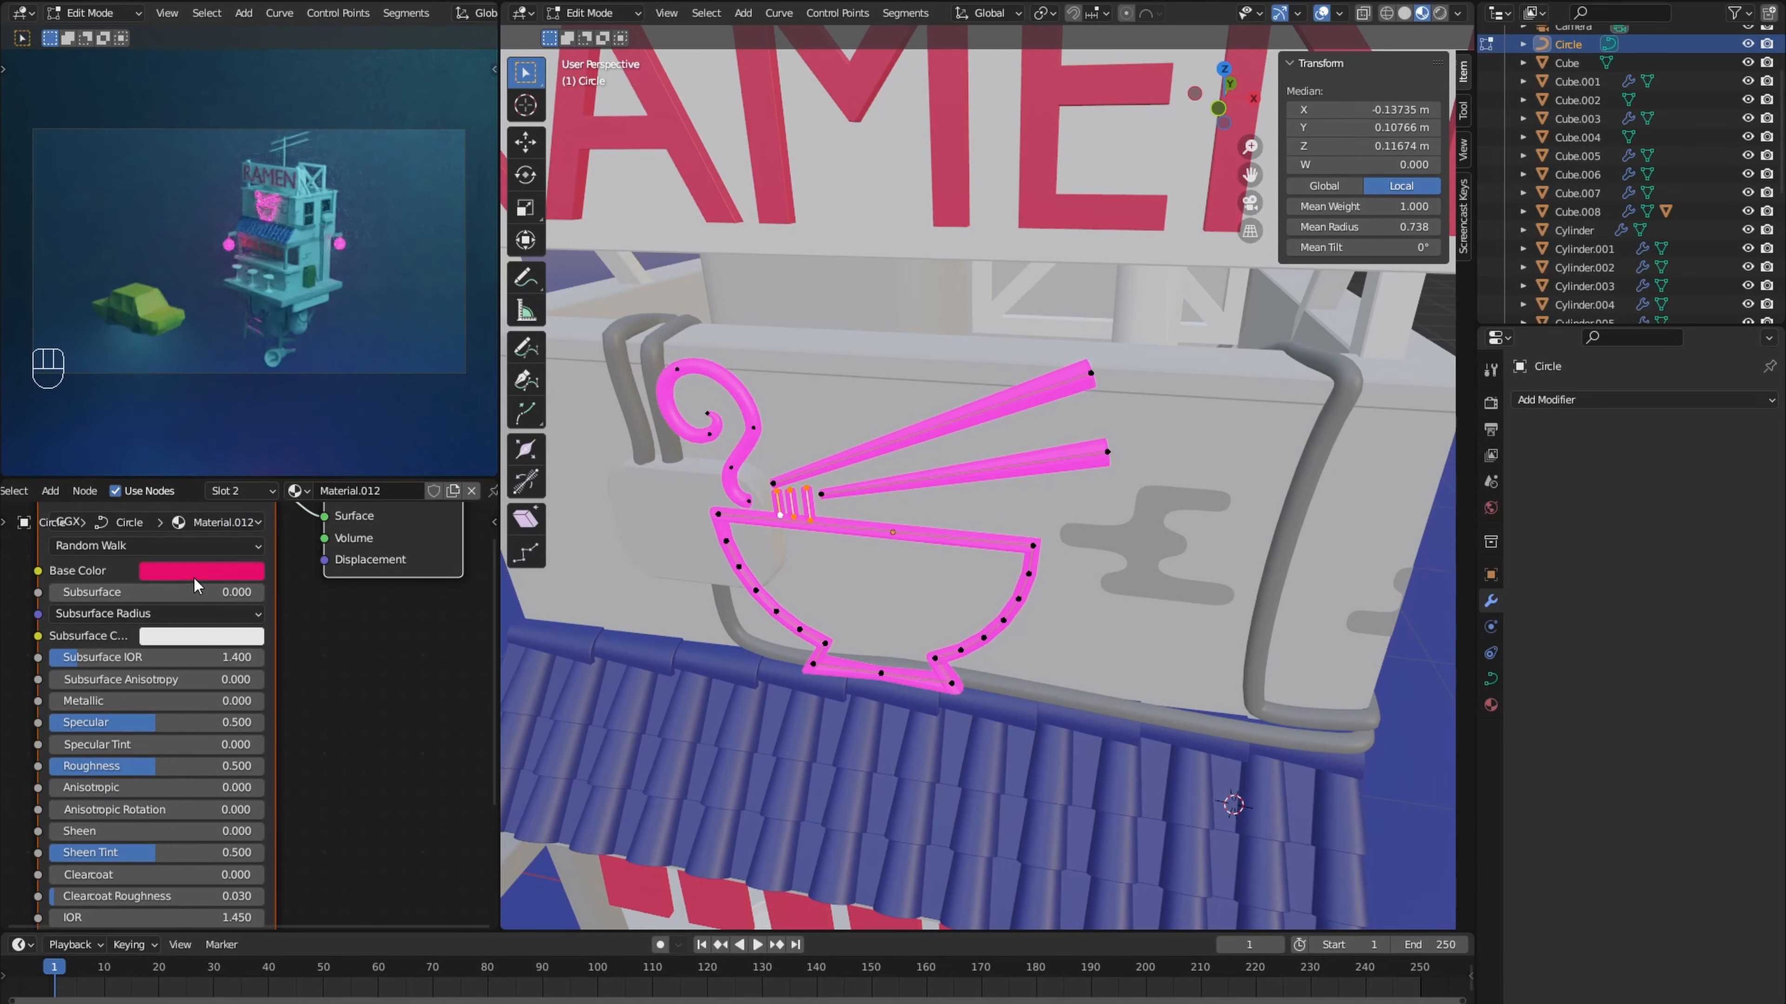
{"action": "left_click", "coordinate": [197, 573]}
{"action": "left_click", "coordinate": [235, 490]}
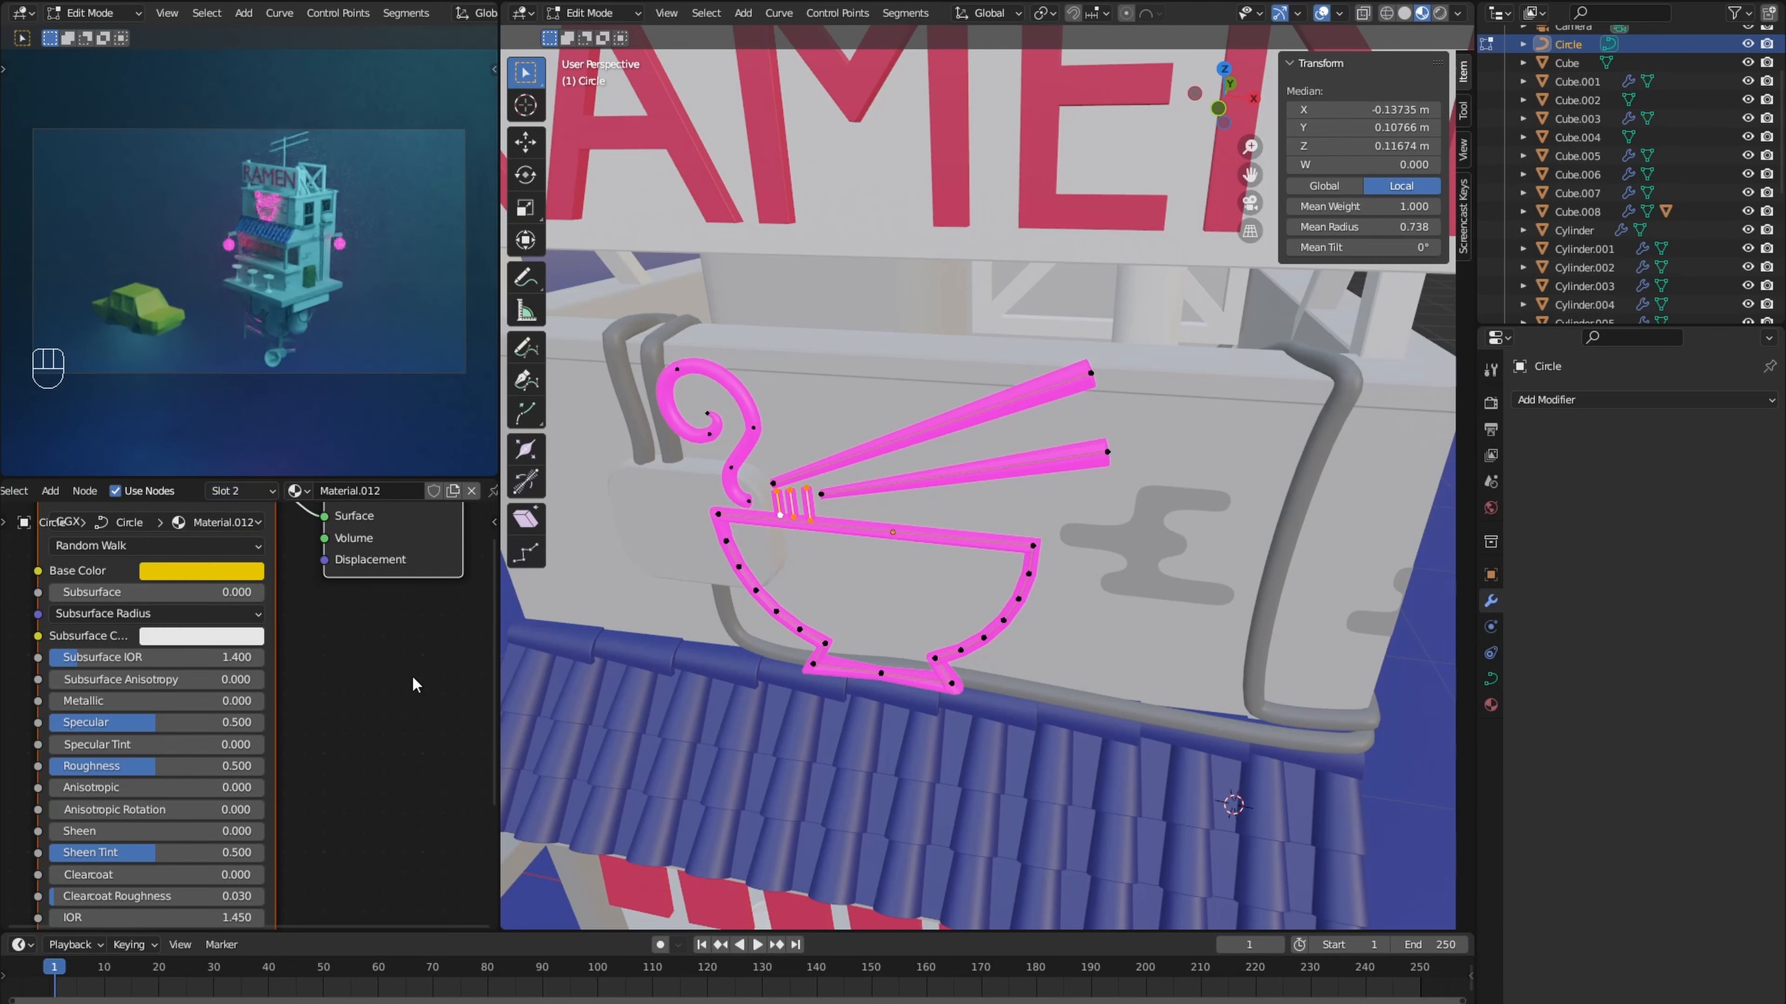
{"action": "left_click", "coordinate": [239, 491]}
{"action": "left_click", "coordinate": [181, 642]}
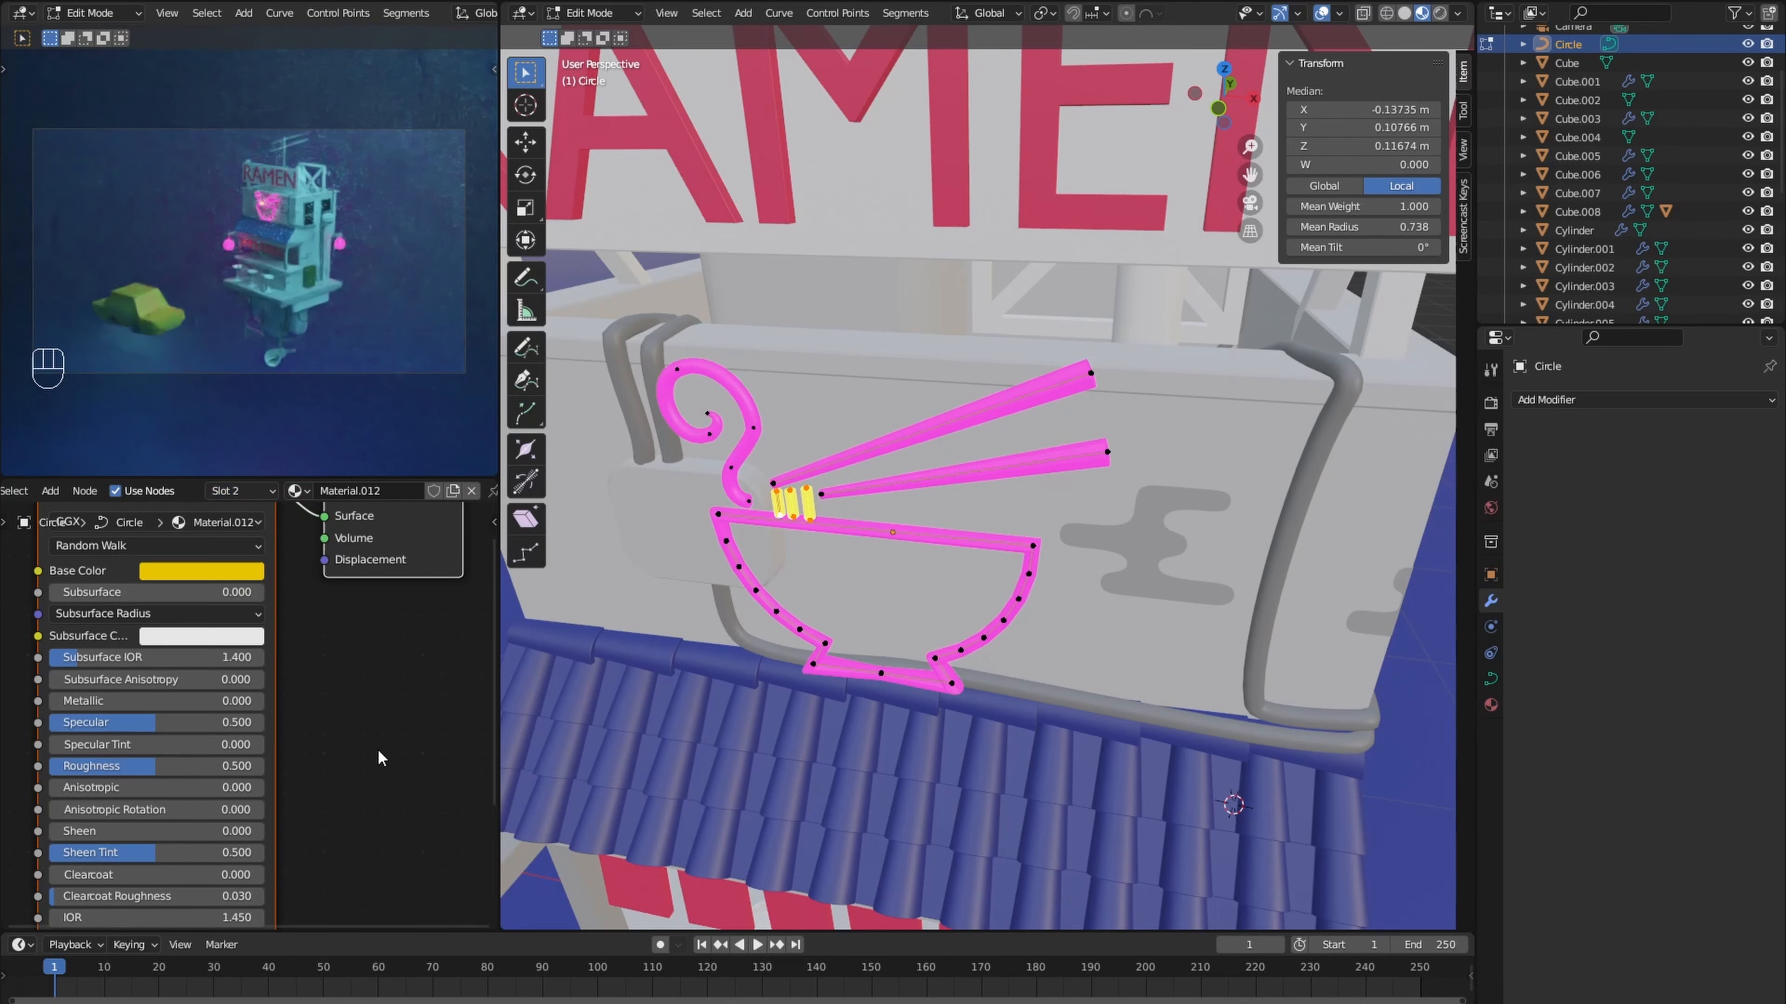
- Give the sign's steam swirl a third-slot cyan glowing material with base hue 0.528 and emission hue 0.493
{"action": "left_click", "coordinate": [257, 491]}
{"action": "left_click", "coordinate": [342, 527]}
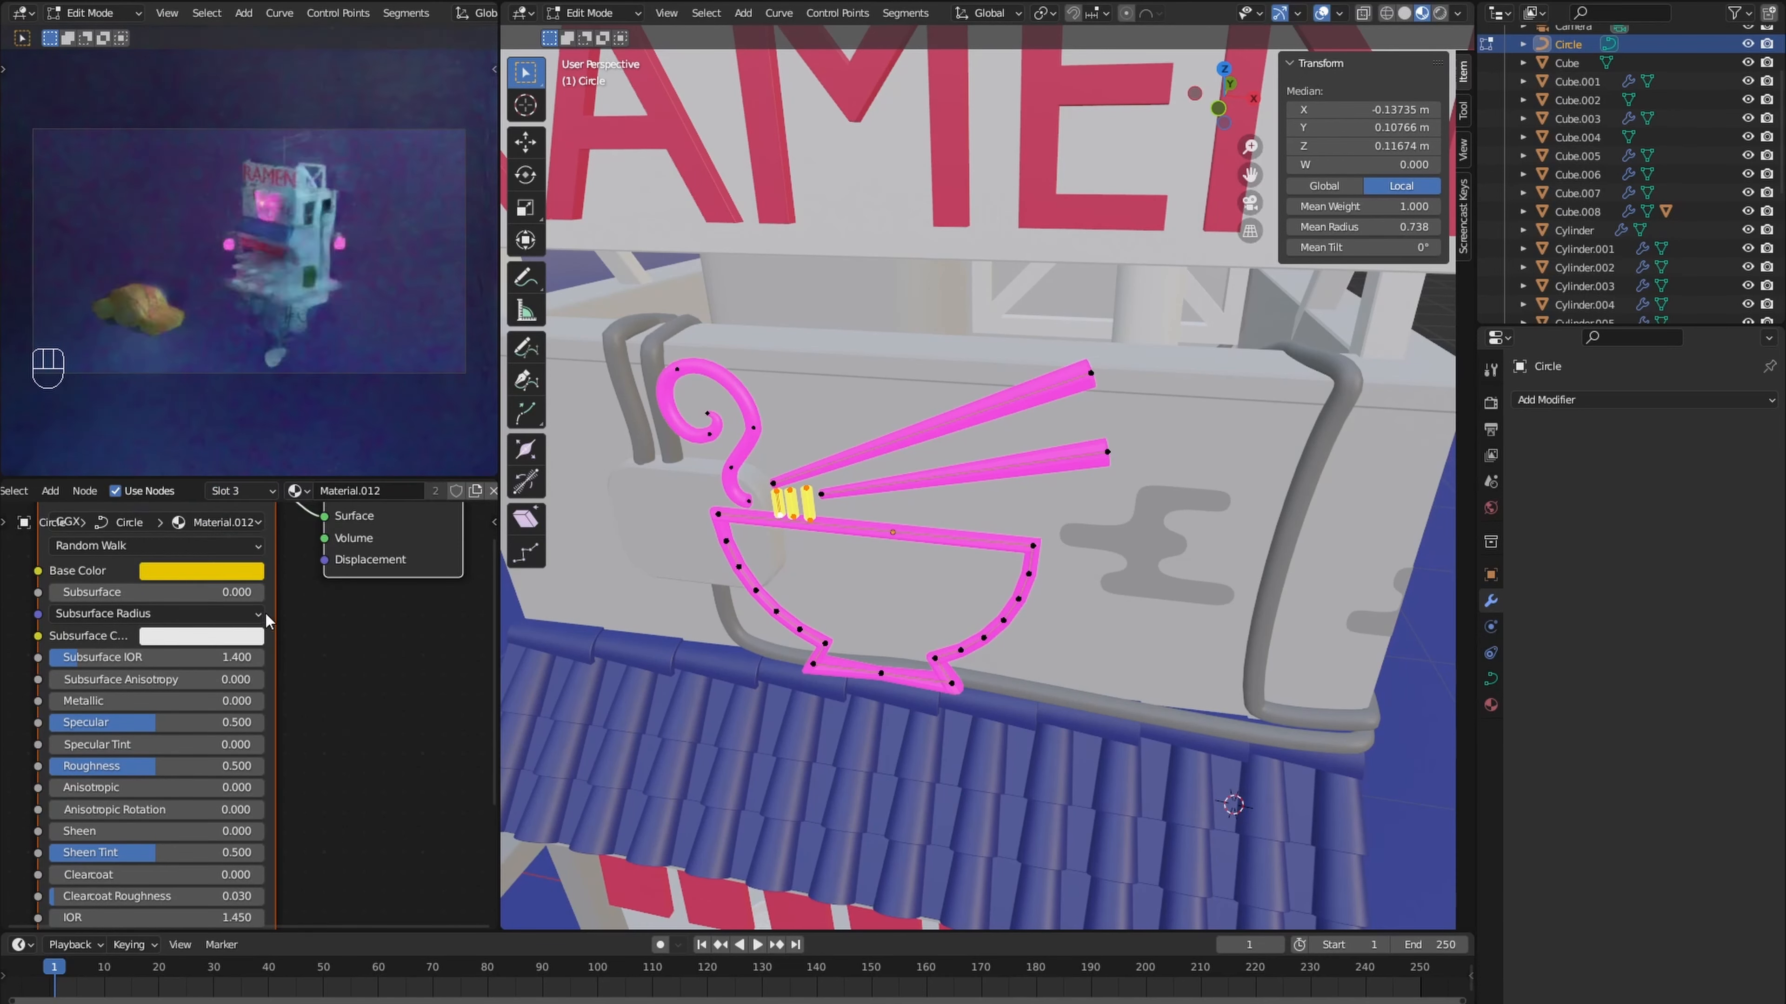
{"action": "left_click", "coordinate": [203, 570]}
{"action": "left_click", "coordinate": [230, 287]}
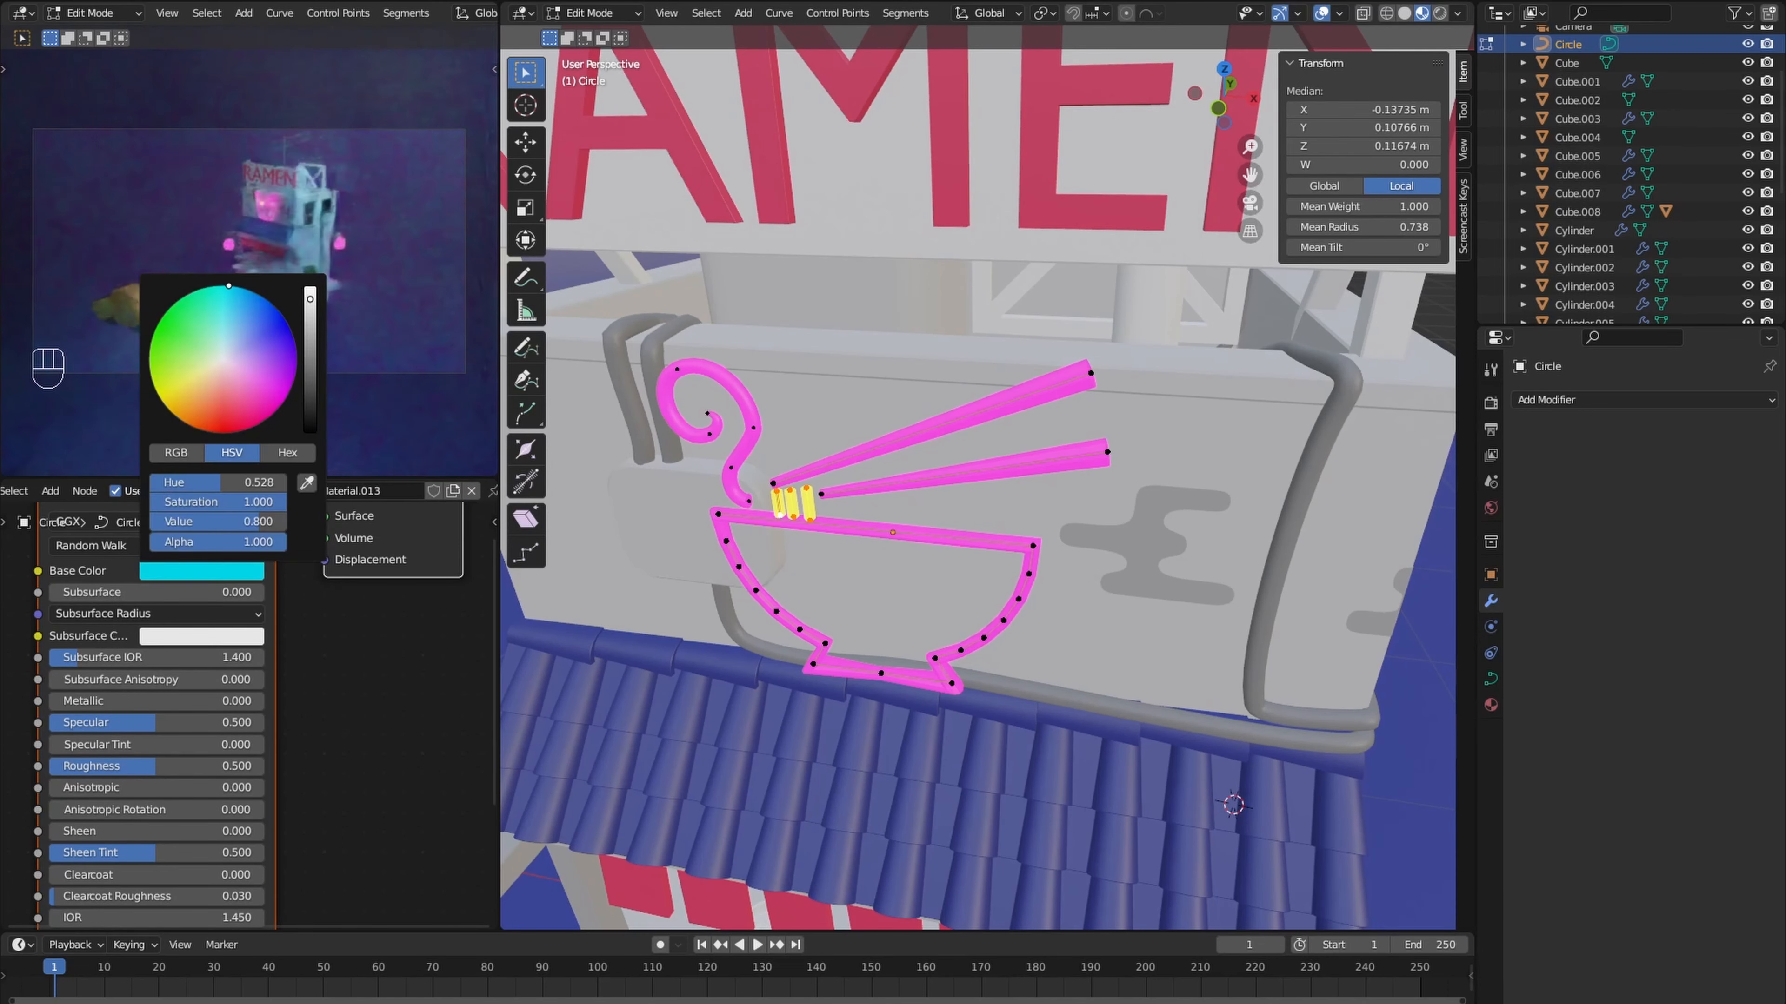
{"action": "left_click", "coordinate": [215, 803]}
{"action": "key", "text": "l"}
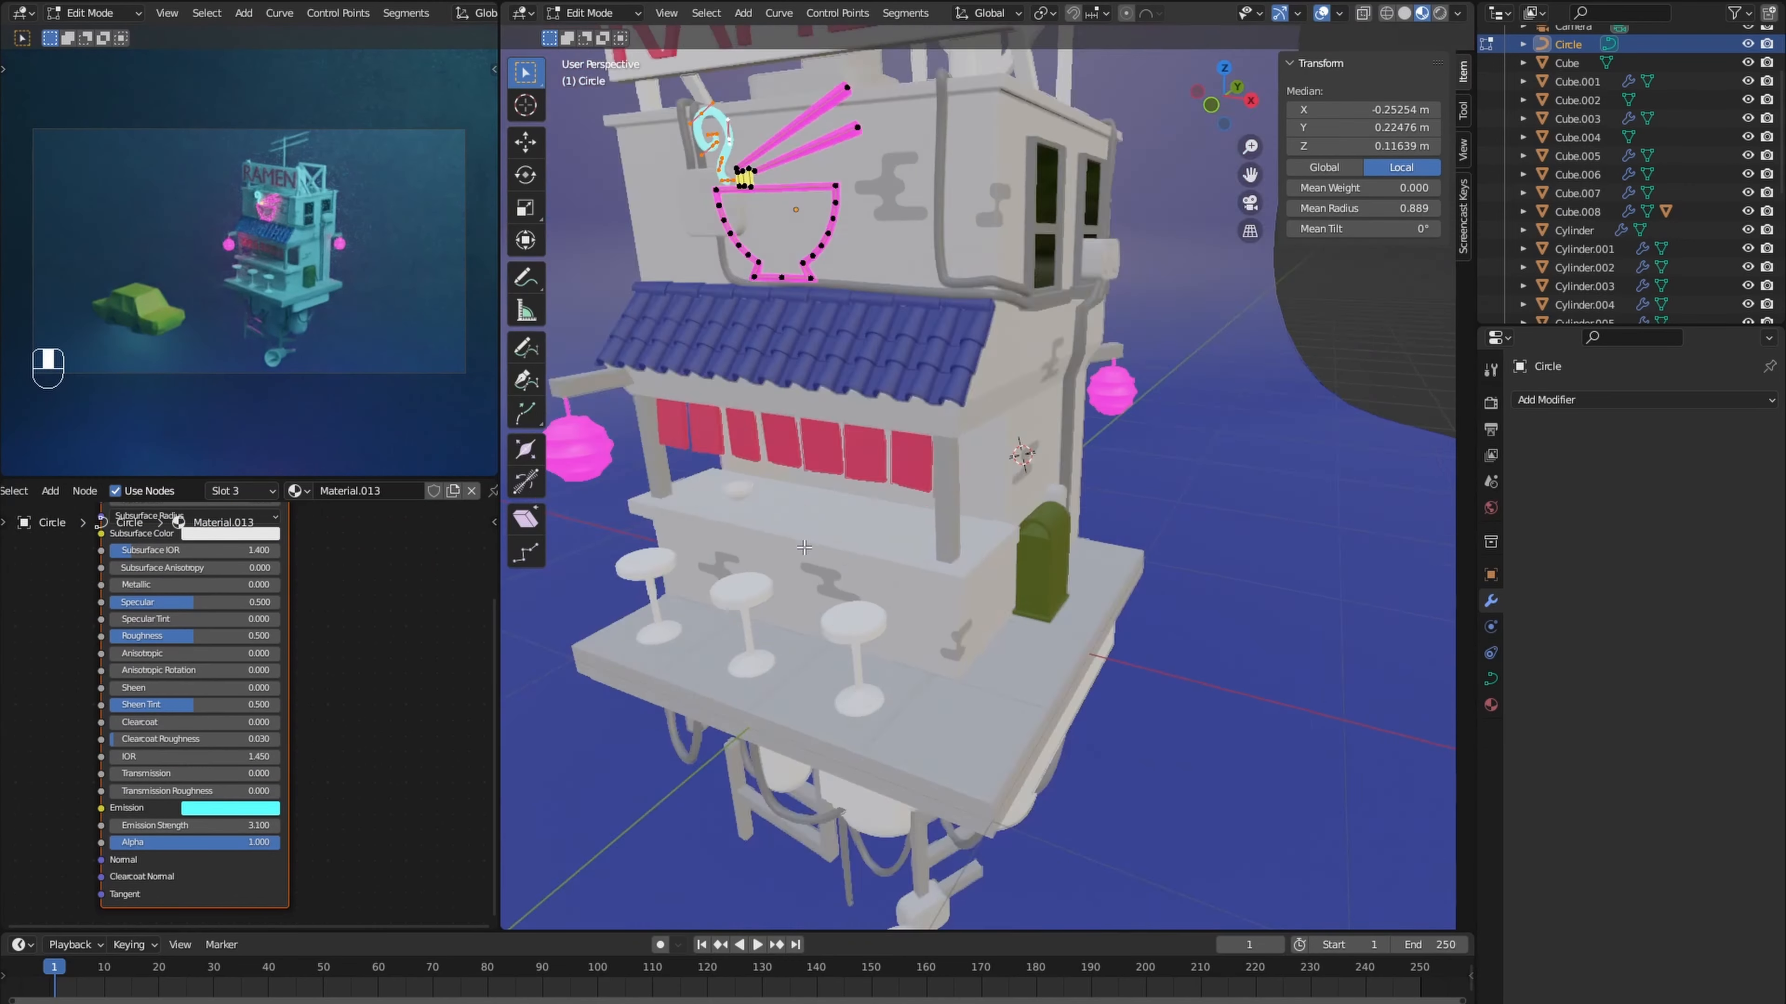
{"action": "key", "text": "Tab"}
- Give the stall's interior faces a second-slot material with a yellow base color and orange emission at strength 3.1
{"action": "scroll", "coordinate": [901, 488], "scroll_direction": "up", "scroll_amount": 5}
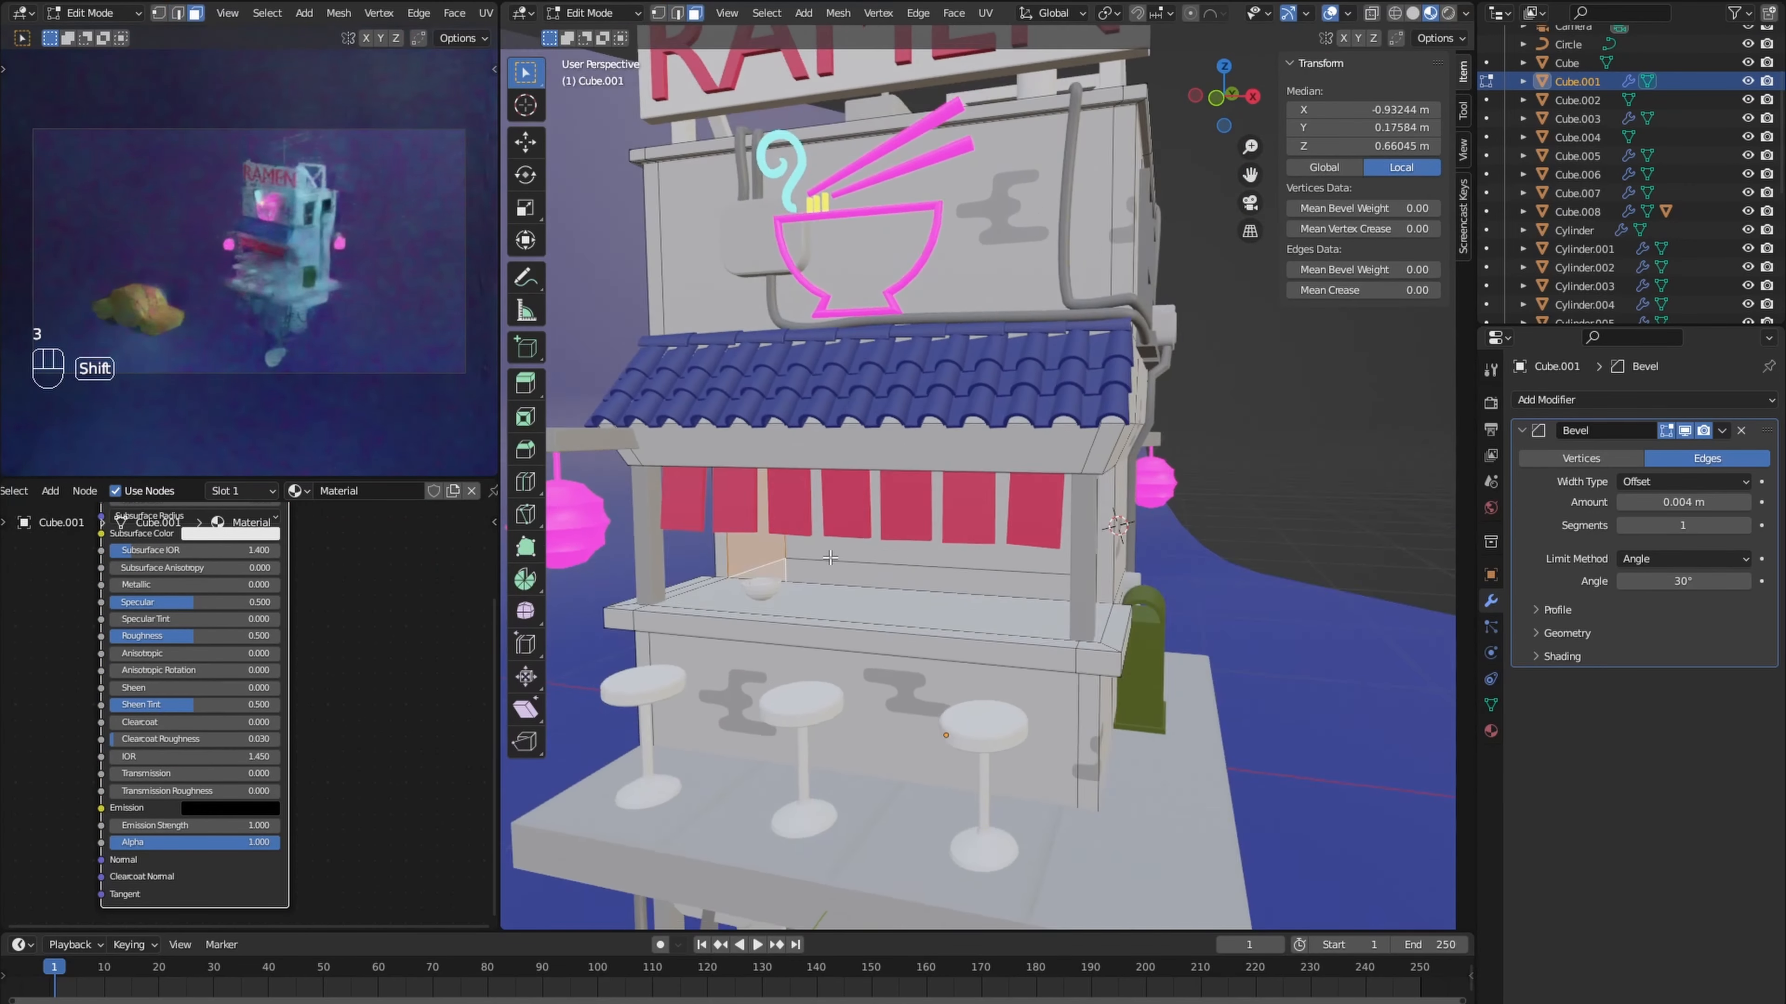
{"action": "scroll", "coordinate": [977, 478], "scroll_direction": "up", "scroll_amount": 4}
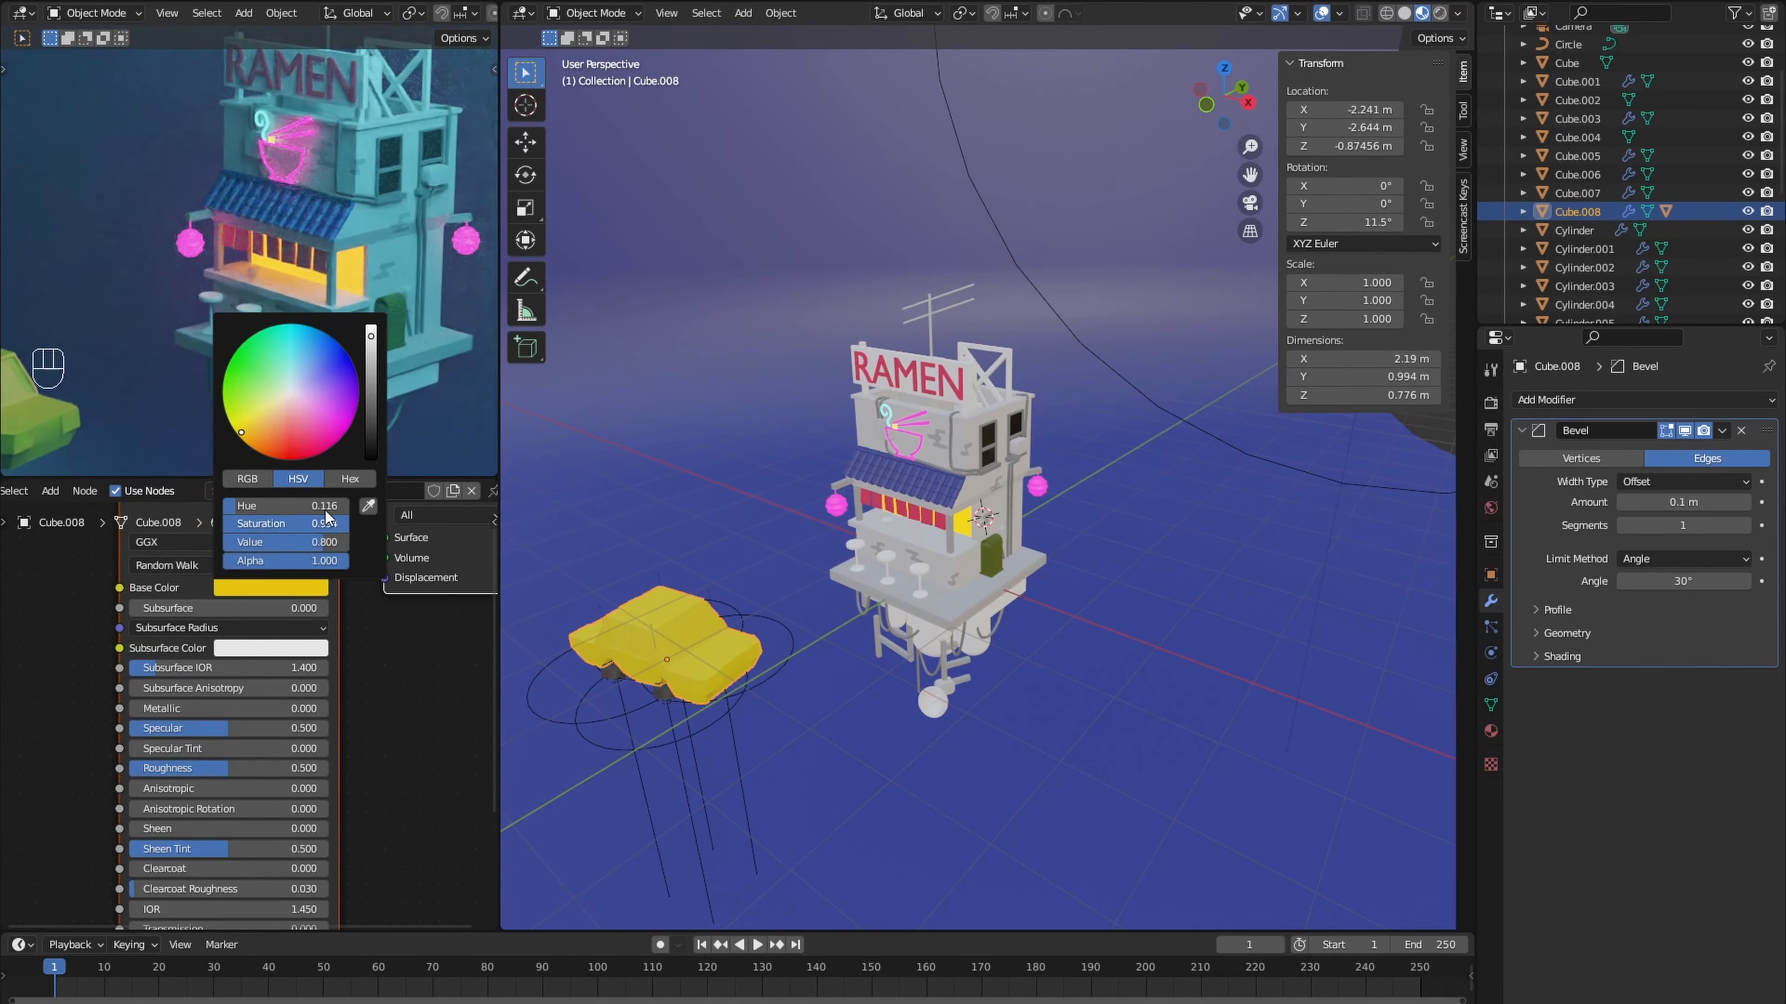
{"action": "left_click_drag", "start_coordinate": [325, 511], "coordinate": [320, 511]}
- Assign blue Material.001 to the arched cabinet and grey Material.006 to the rooftop truss frame
{"action": "left_click", "coordinate": [991, 556]}
{"action": "middle_click_drag", "start_coordinate": [970, 562], "coordinate": [873, 398]}
{"action": "scroll", "coordinate": [929, 628], "scroll_direction": "up", "scroll_amount": 5}
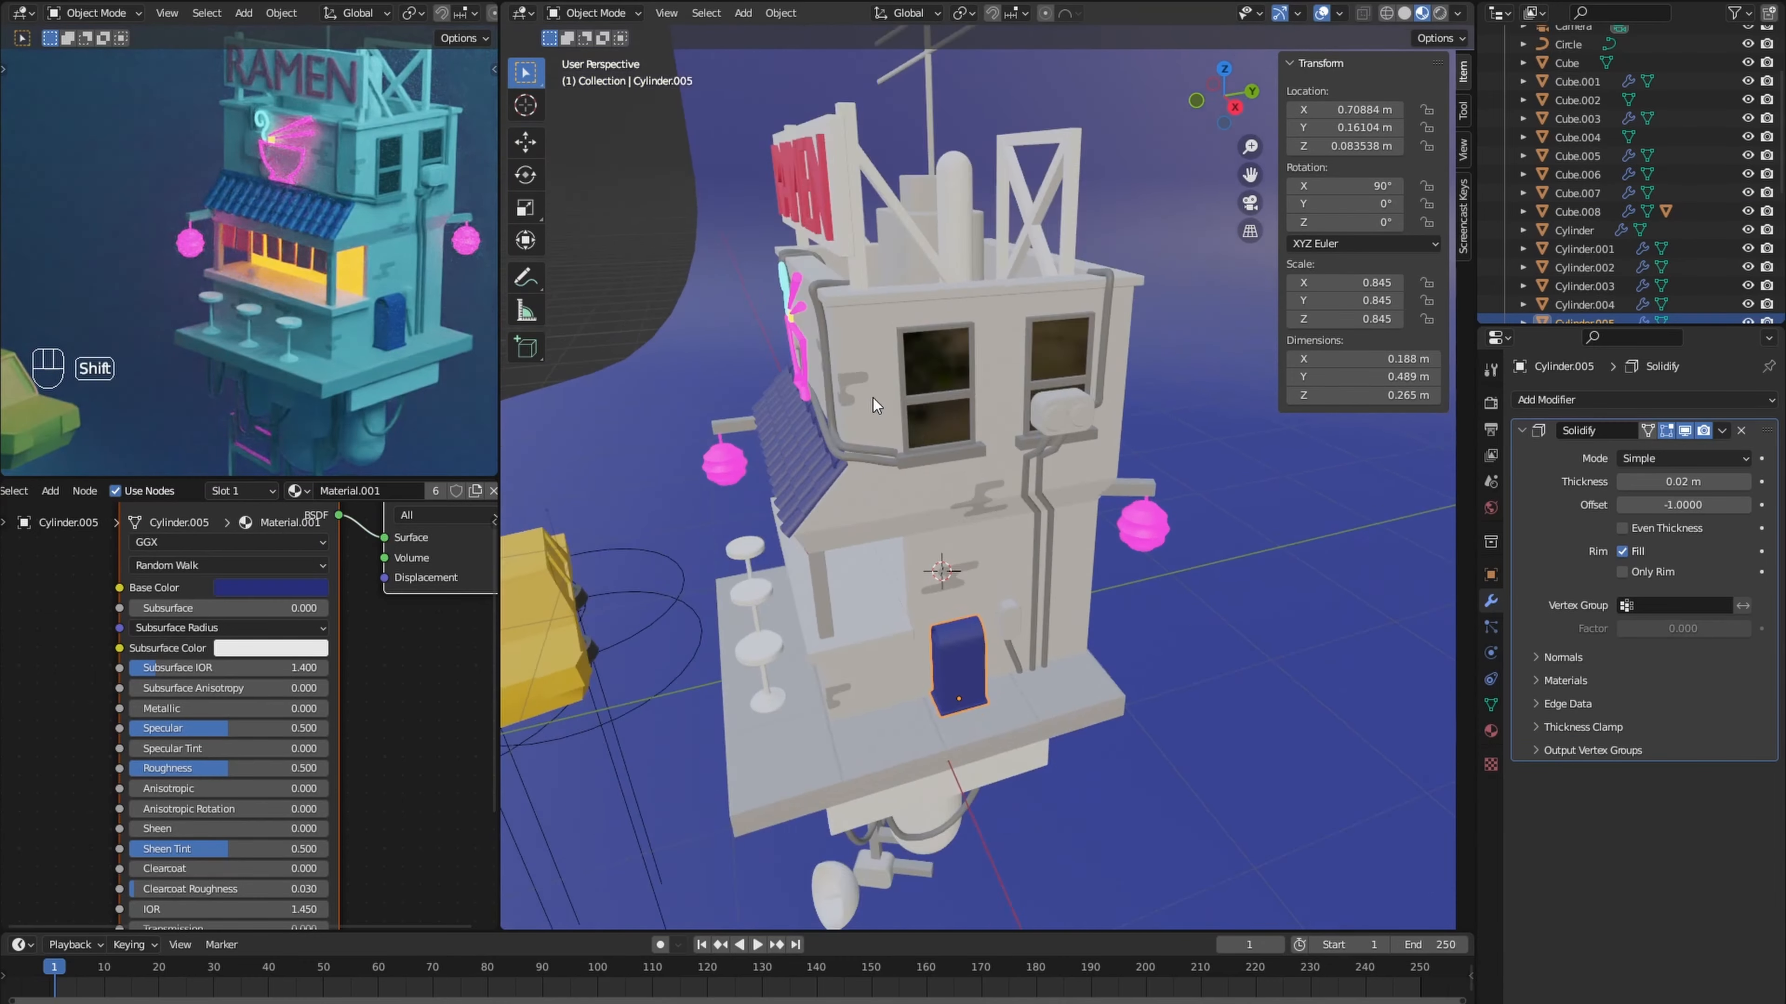
{"action": "left_click", "coordinate": [798, 458]}
{"action": "key", "text": "Tab"}
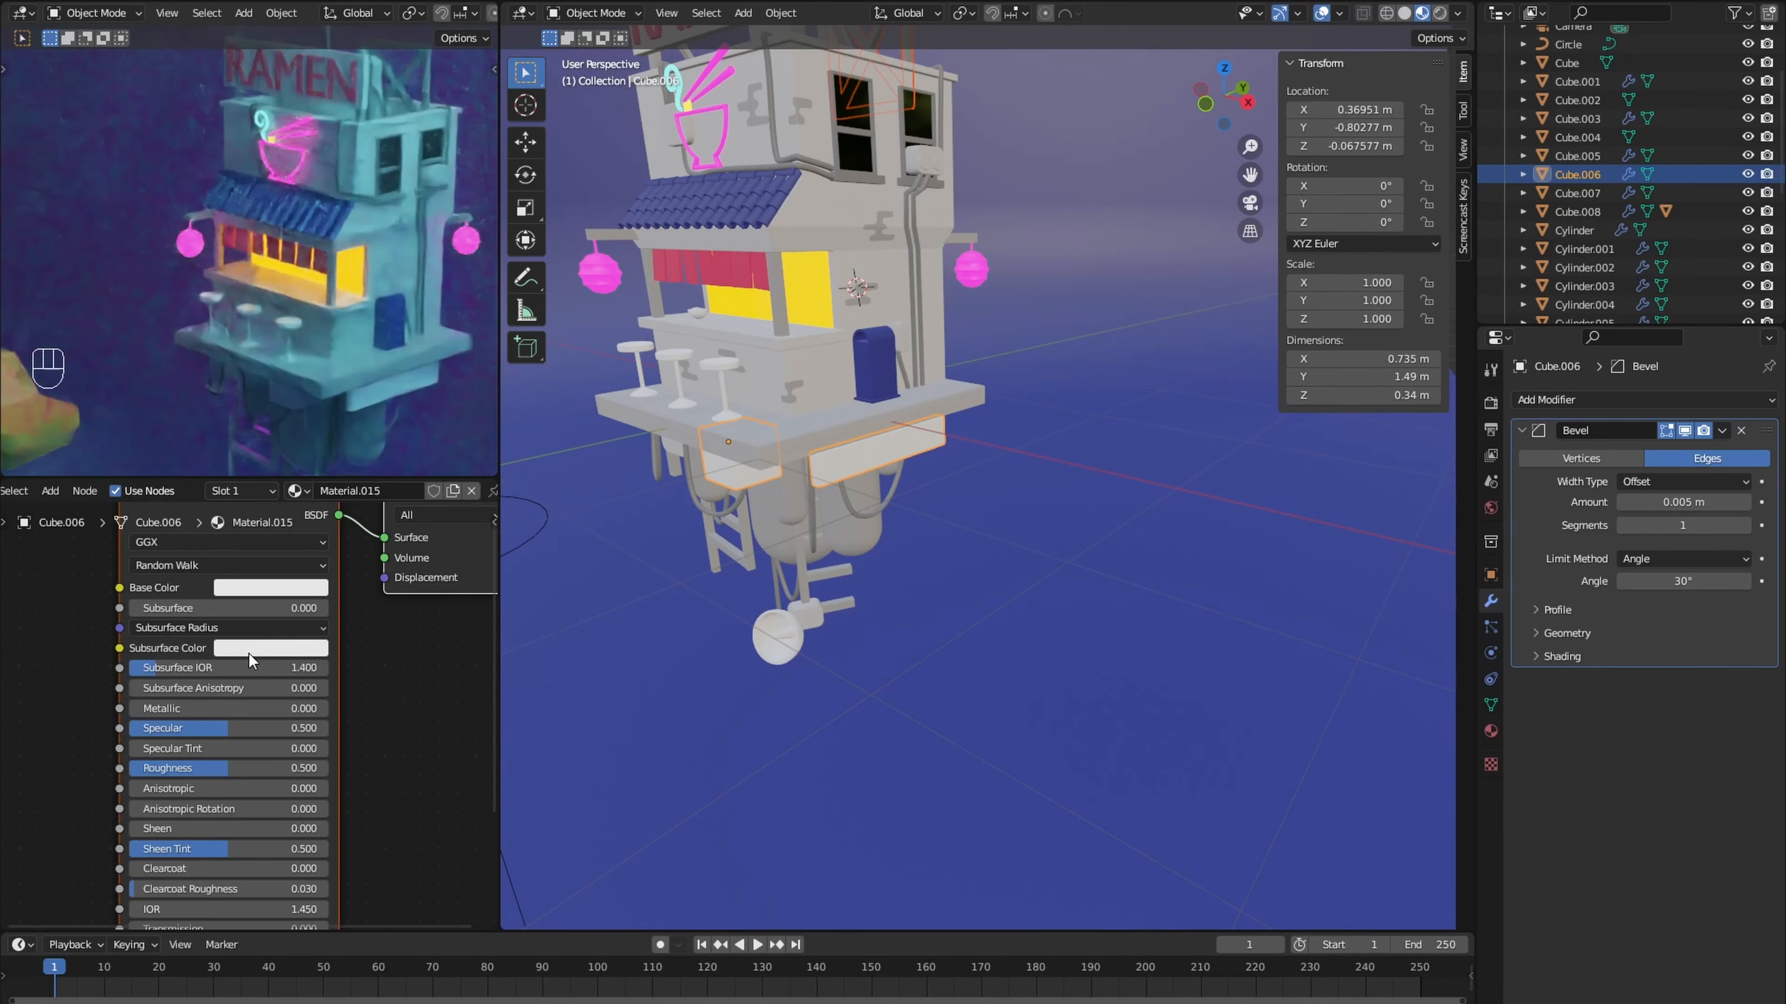
- Give the panels beneath the platform a new material with a Wave Texture's color feeding the base color
{"action": "scroll", "coordinate": [248, 659], "scroll_direction": "down", "scroll_amount": 5}
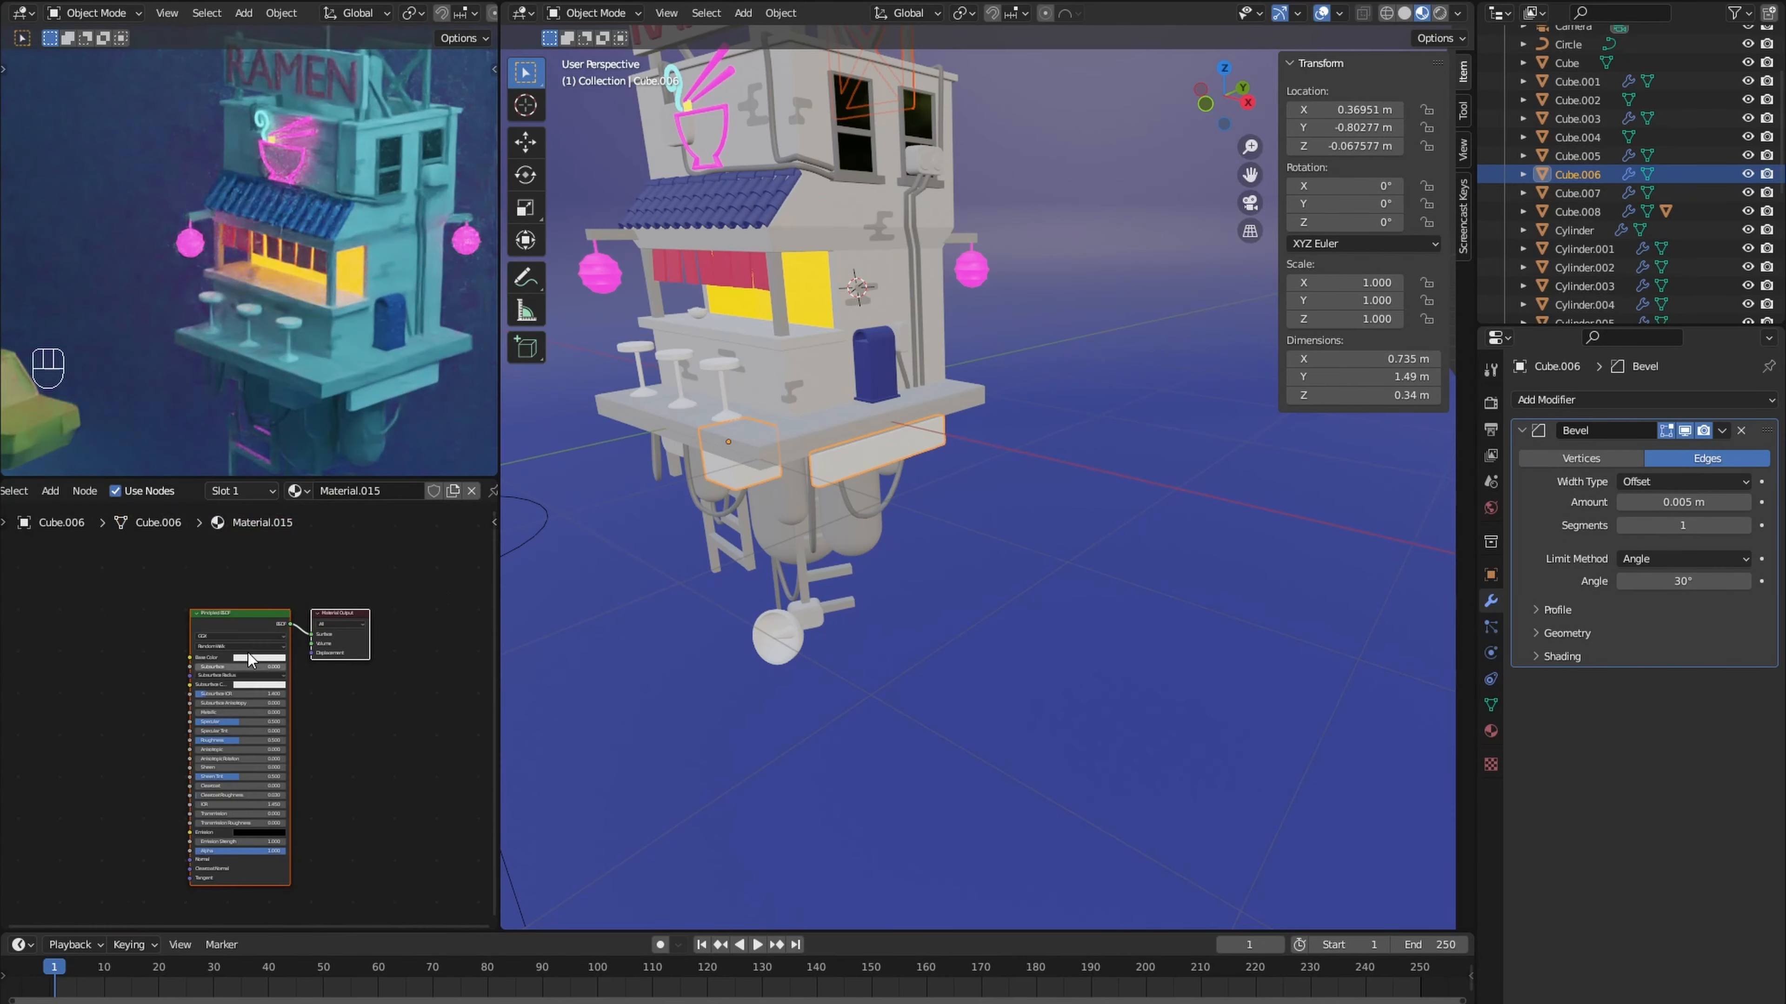
{"action": "key", "text": "shift+a"}
{"action": "mouse_move", "coordinate": [159, 656]}
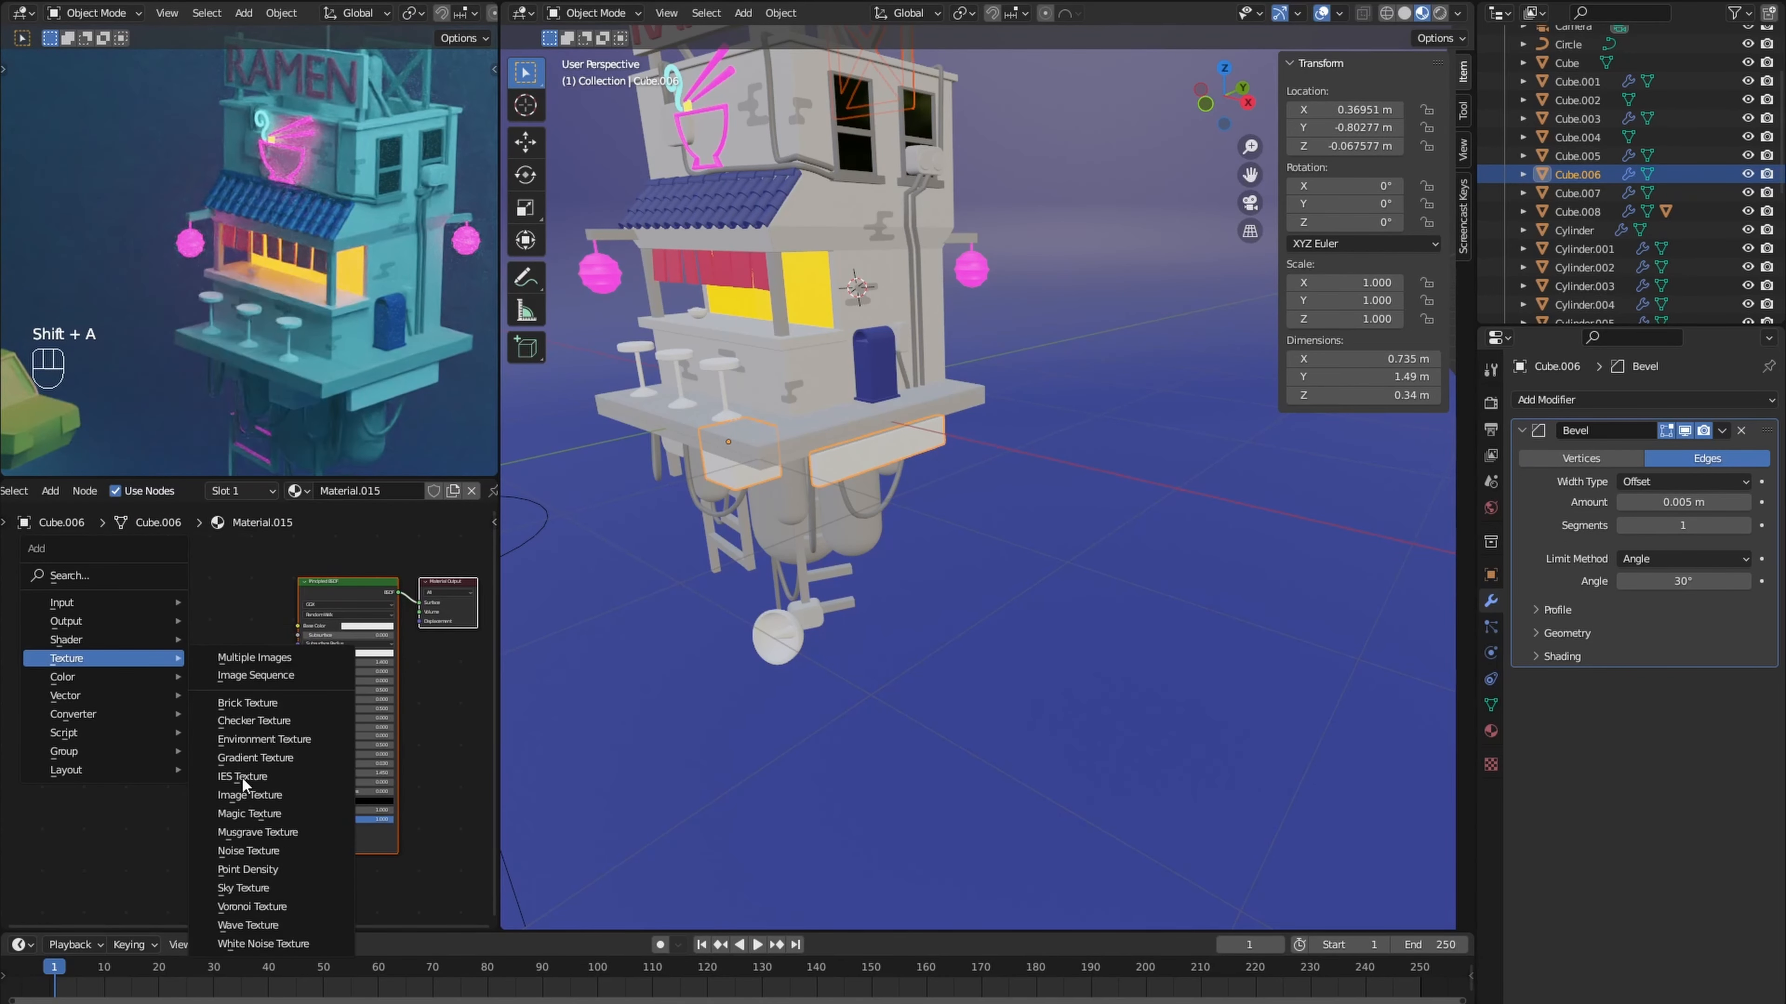
{"action": "left_click", "coordinate": [247, 925]}
{"action": "scroll", "coordinate": [202, 646], "scroll_direction": "up", "scroll_amount": 3}
{"action": "left_click", "coordinate": [203, 685]}
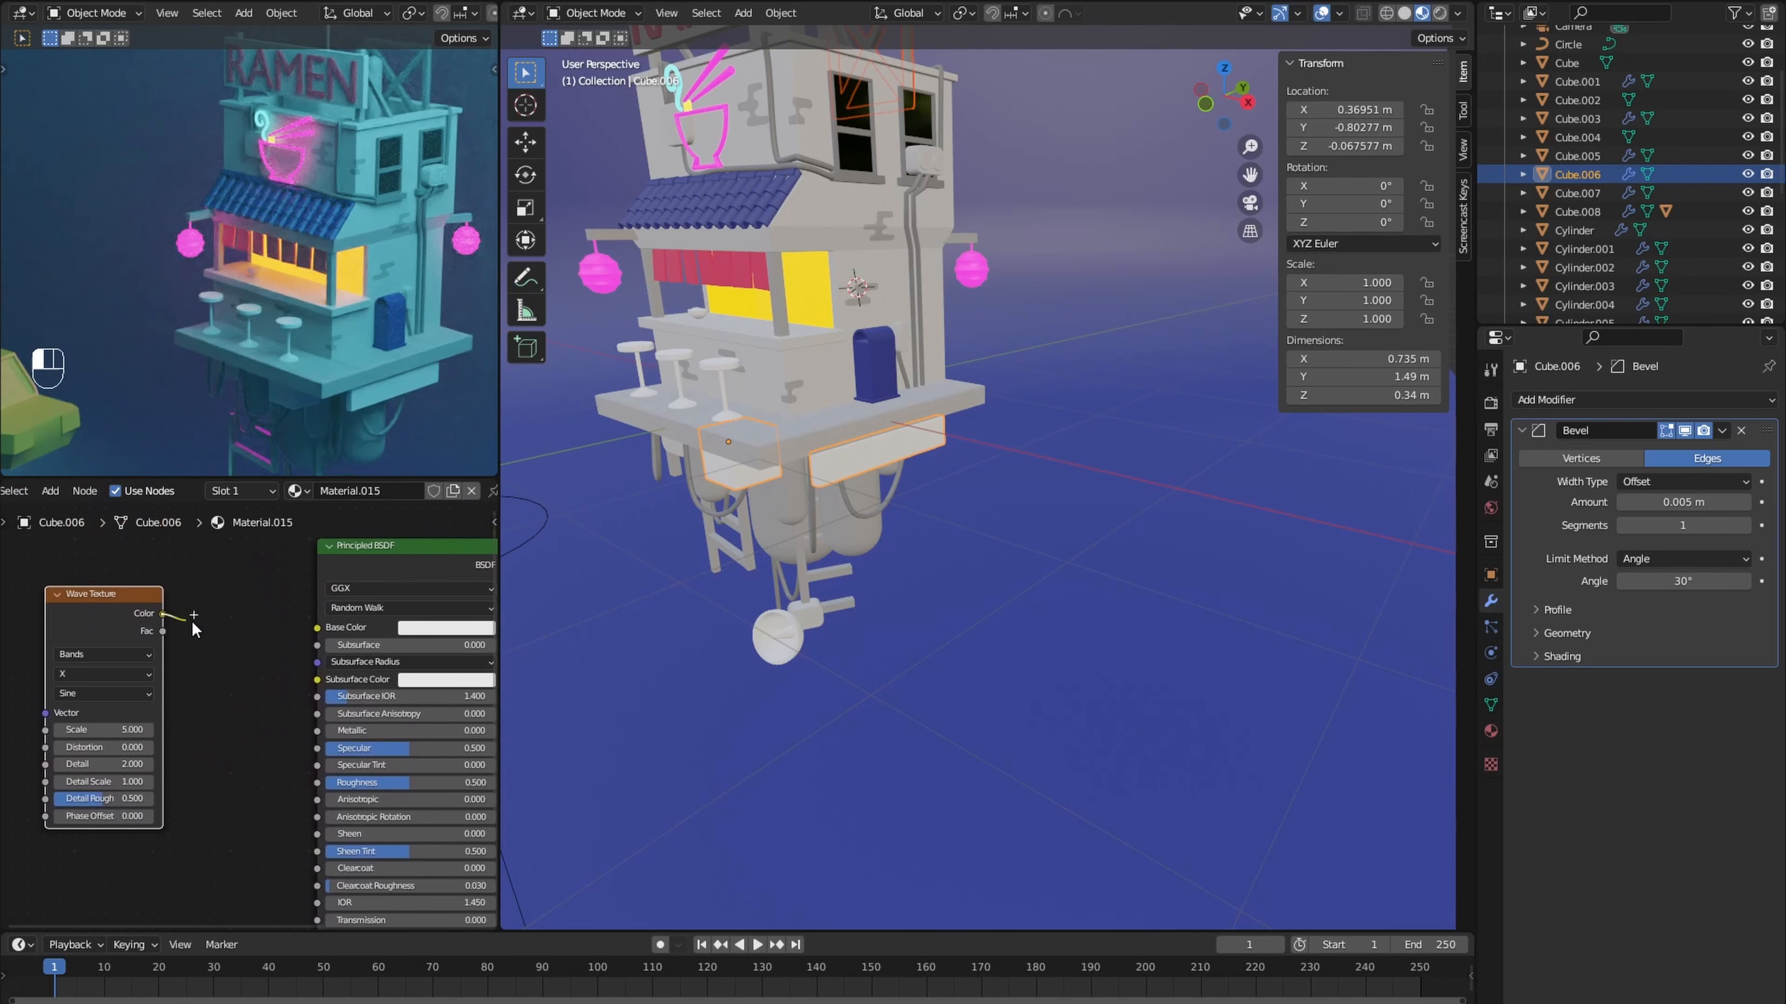
{"action": "left_click_drag", "start_coordinate": [194, 628], "coordinate": [313, 628]}
- Set the Wave Texture's bands direction to Y on the panels beneath the platform
{"action": "scroll", "coordinate": [229, 657], "scroll_direction": "up", "scroll_amount": 2}
{"action": "middle_click_drag", "start_coordinate": [633, 556], "coordinate": [675, 552]}
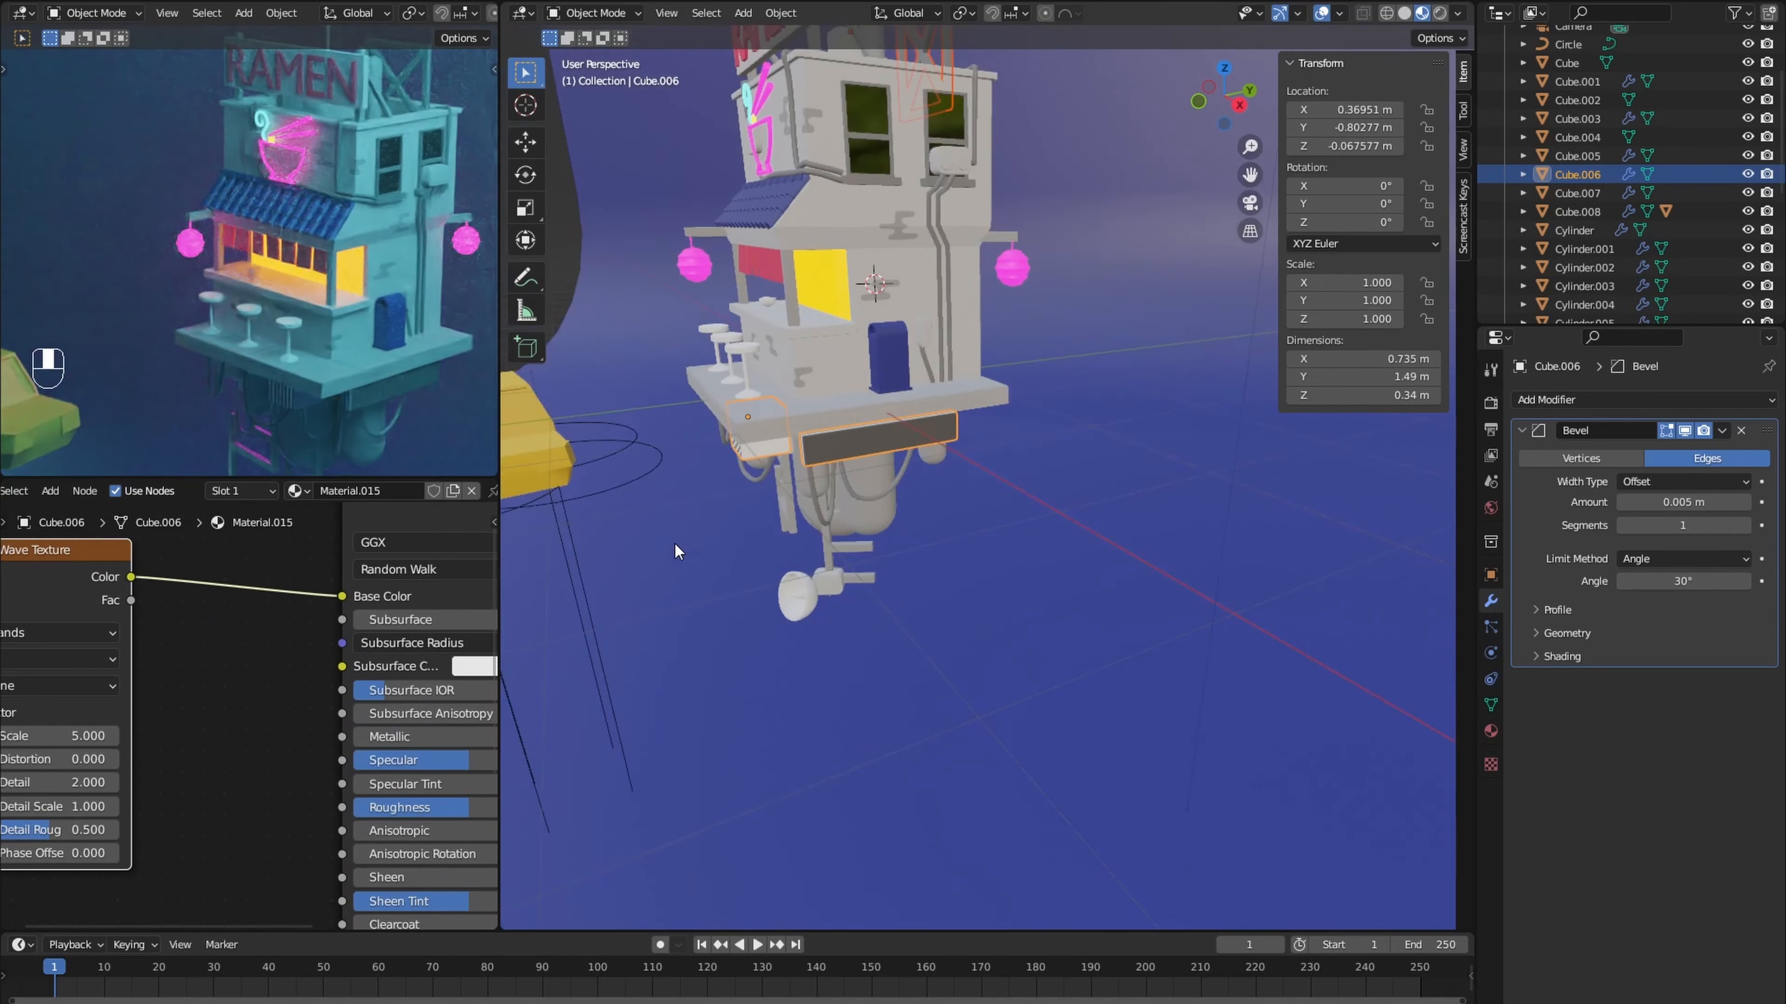
{"action": "scroll", "coordinate": [738, 513], "scroll_direction": "up", "scroll_amount": 5}
{"action": "middle_click_drag", "start_coordinate": [780, 485], "coordinate": [946, 503], "text": "shift"}
{"action": "scroll", "coordinate": [945, 503], "scroll_direction": "down", "scroll_amount": 2}
{"action": "left_click_drag", "start_coordinate": [83, 550], "coordinate": [155, 557]}
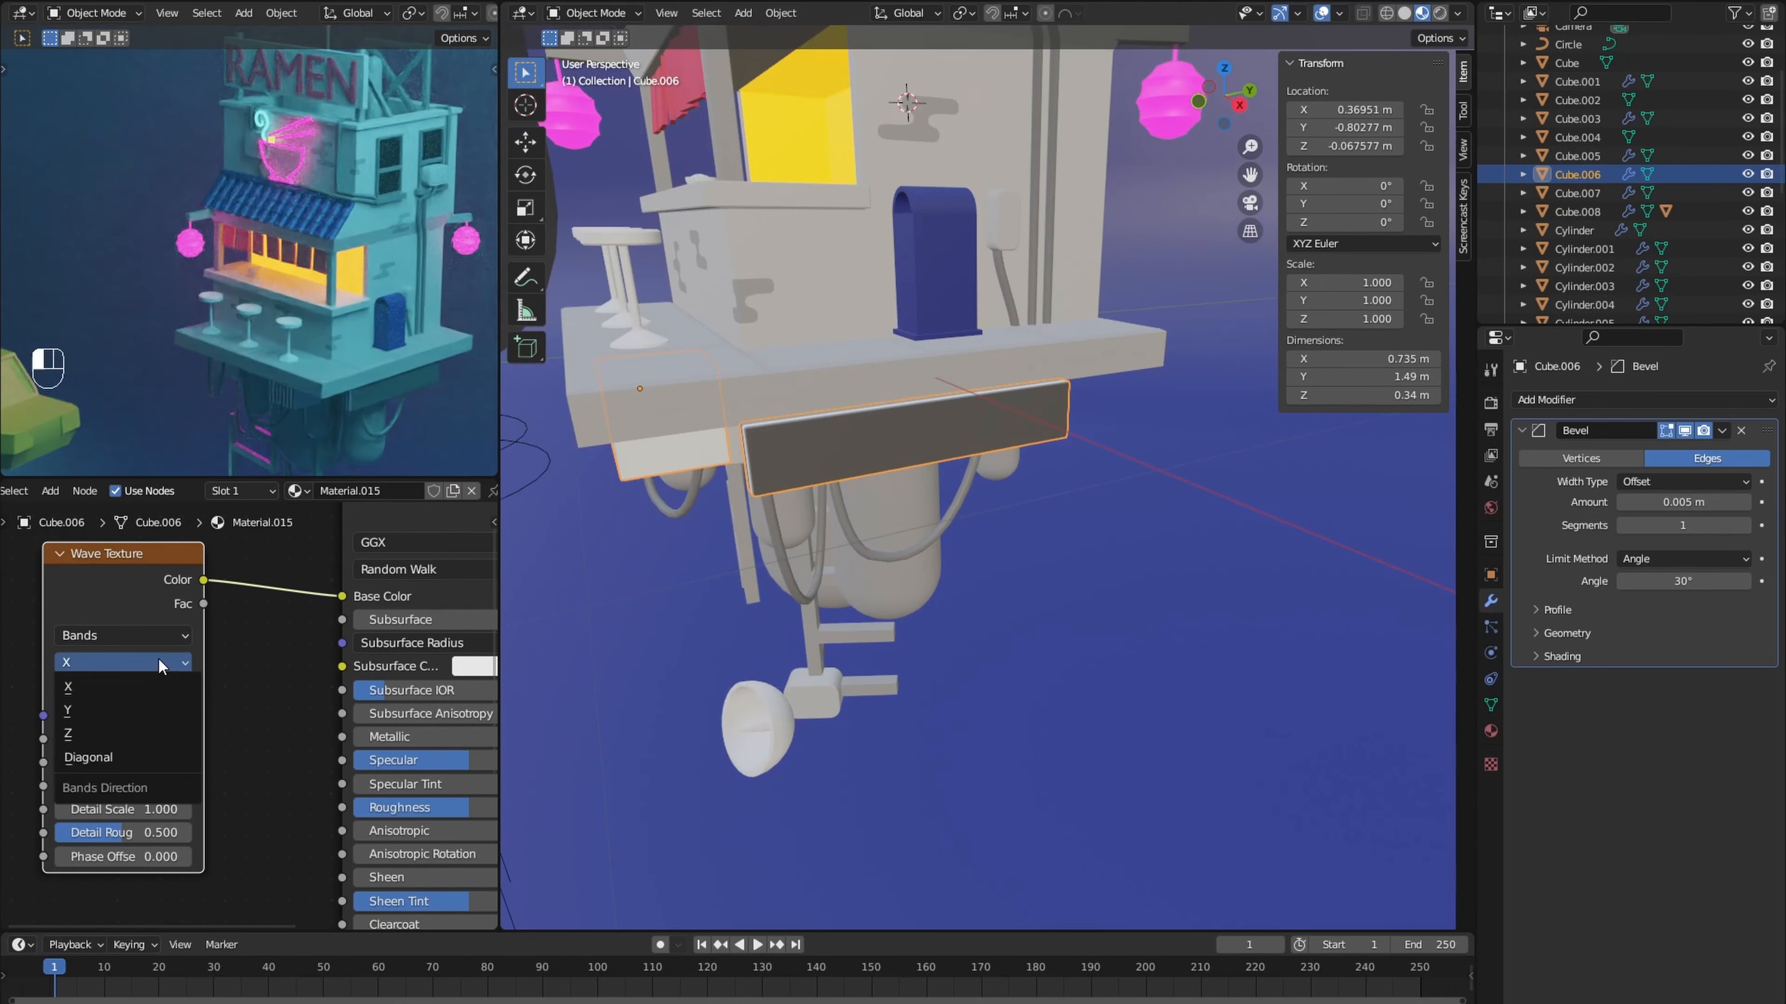
{"action": "scroll", "coordinate": [263, 670], "scroll_direction": "down", "scroll_amount": 1}
{"action": "scroll", "coordinate": [262, 670], "scroll_direction": "down", "scroll_amount": 2}
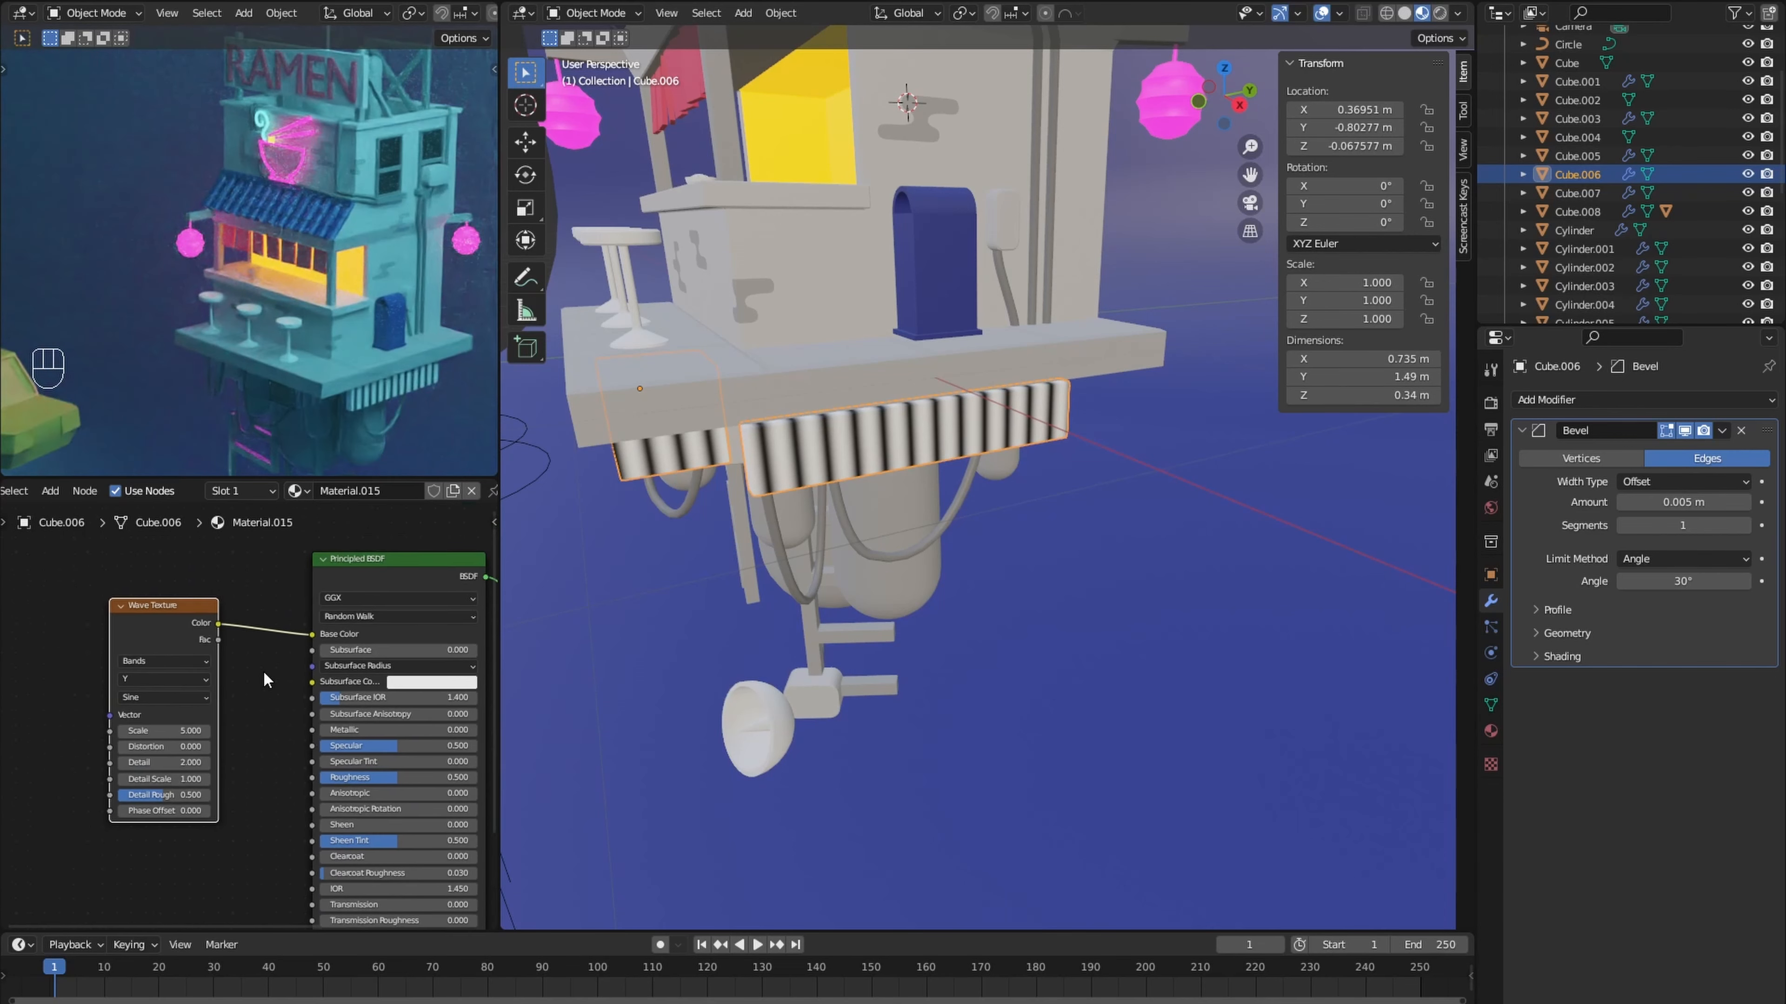
- Insert a ColorRamp between the Wave Texture and the shader's base color
{"action": "key", "text": "shift+a"}
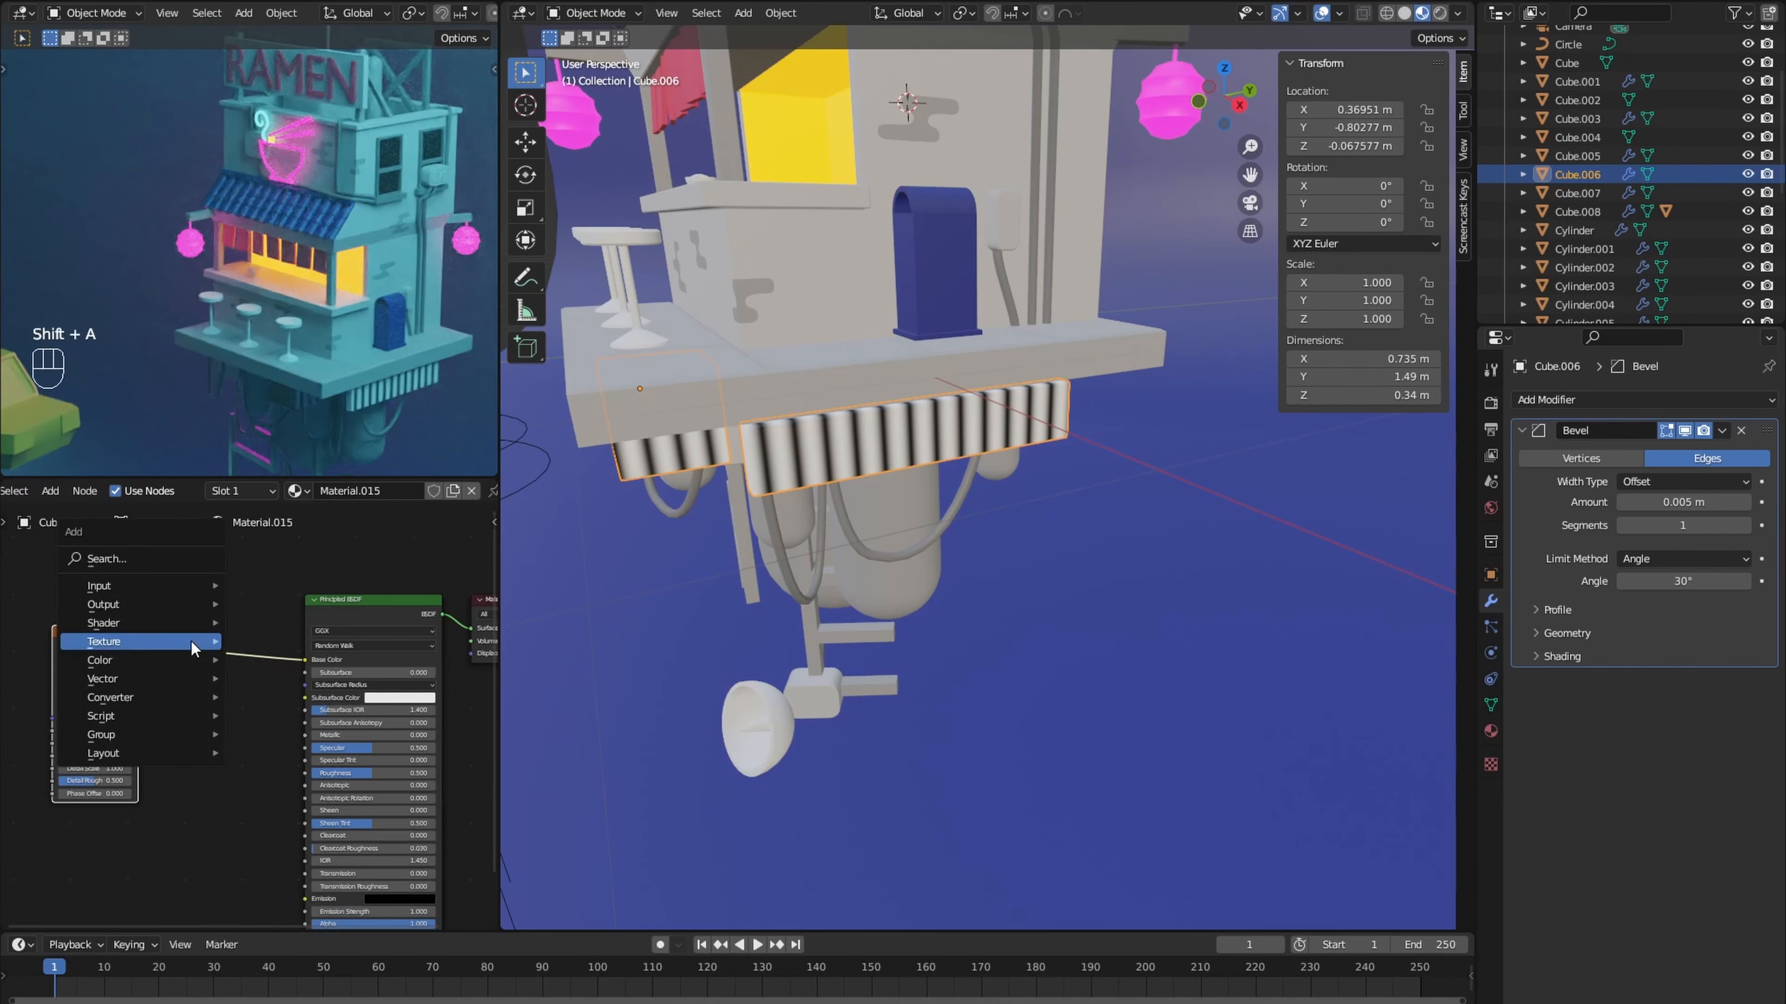
{"action": "mouse_move", "coordinate": [144, 630]}
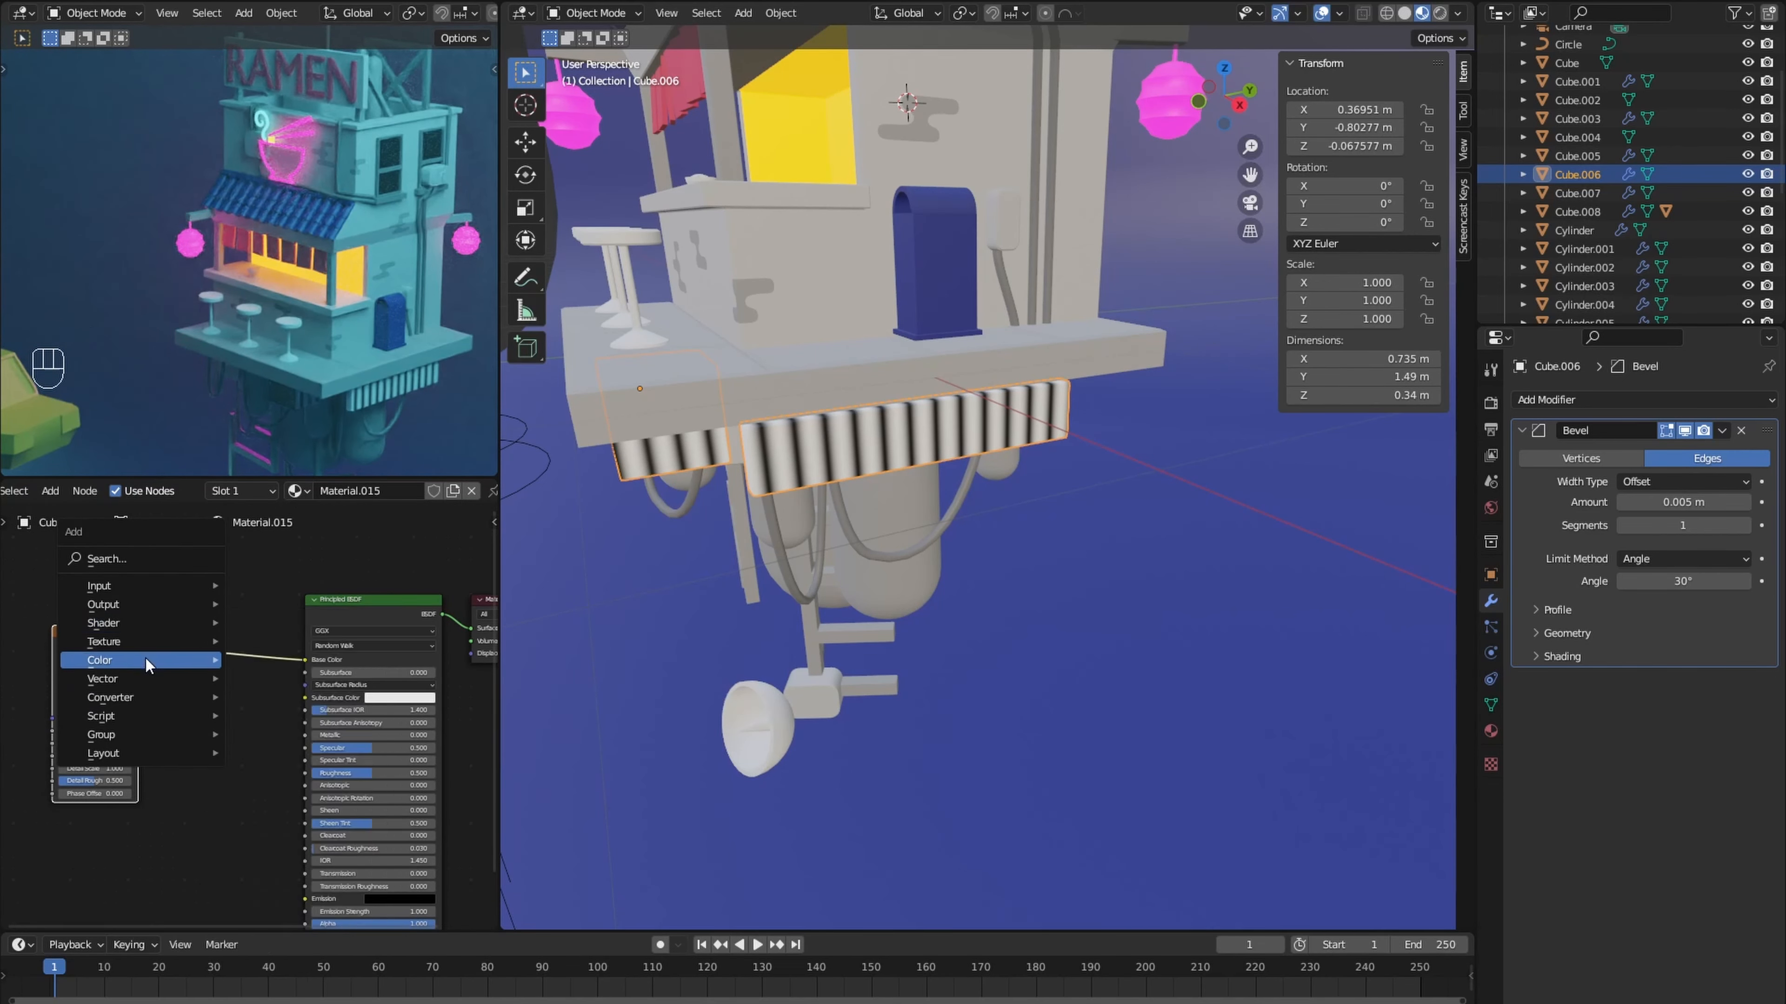
{"action": "left_click", "coordinate": [331, 716]}
{"action": "left_click", "coordinate": [239, 707]}
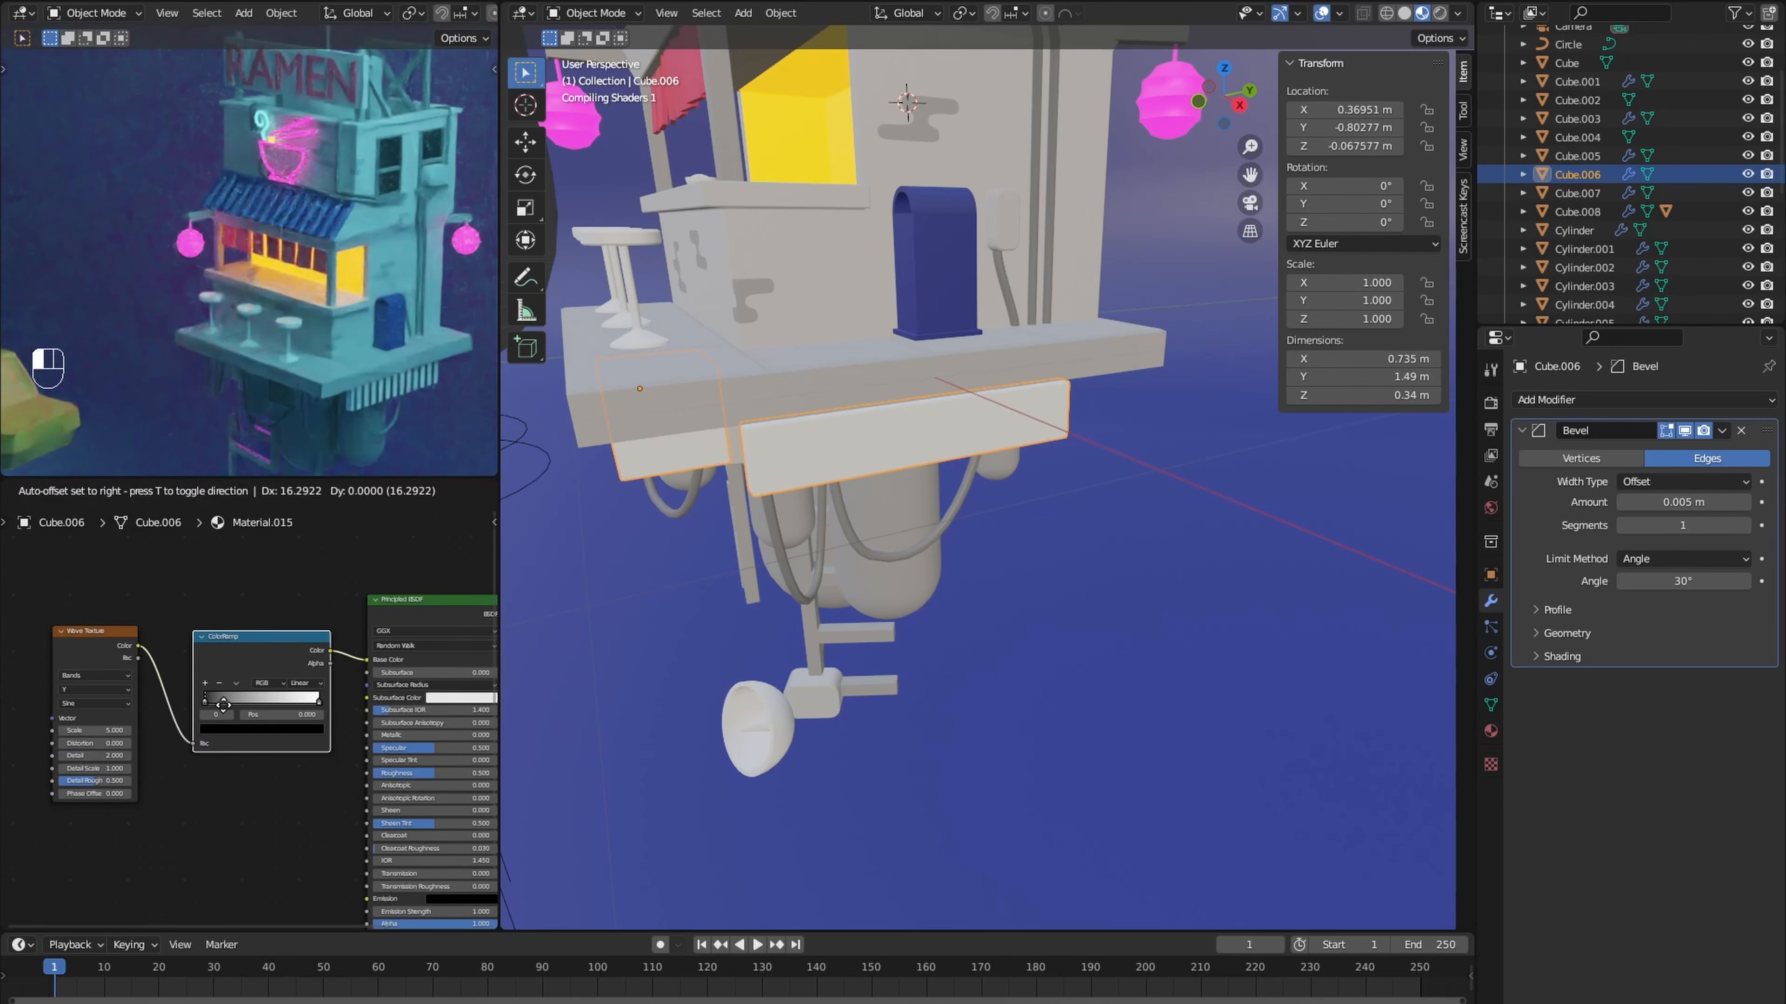
- Sharpen the stripes with constant ColorRamp interpolation, the white stop at 0.500 beside the black one, and a wave scale of 2.7
{"action": "scroll", "coordinate": [222, 705], "scroll_direction": "up", "scroll_amount": 3}
{"action": "left_click_drag", "start_coordinate": [144, 681], "coordinate": [237, 680]}
{"action": "left_click_drag", "start_coordinate": [348, 681], "coordinate": [266, 684]}
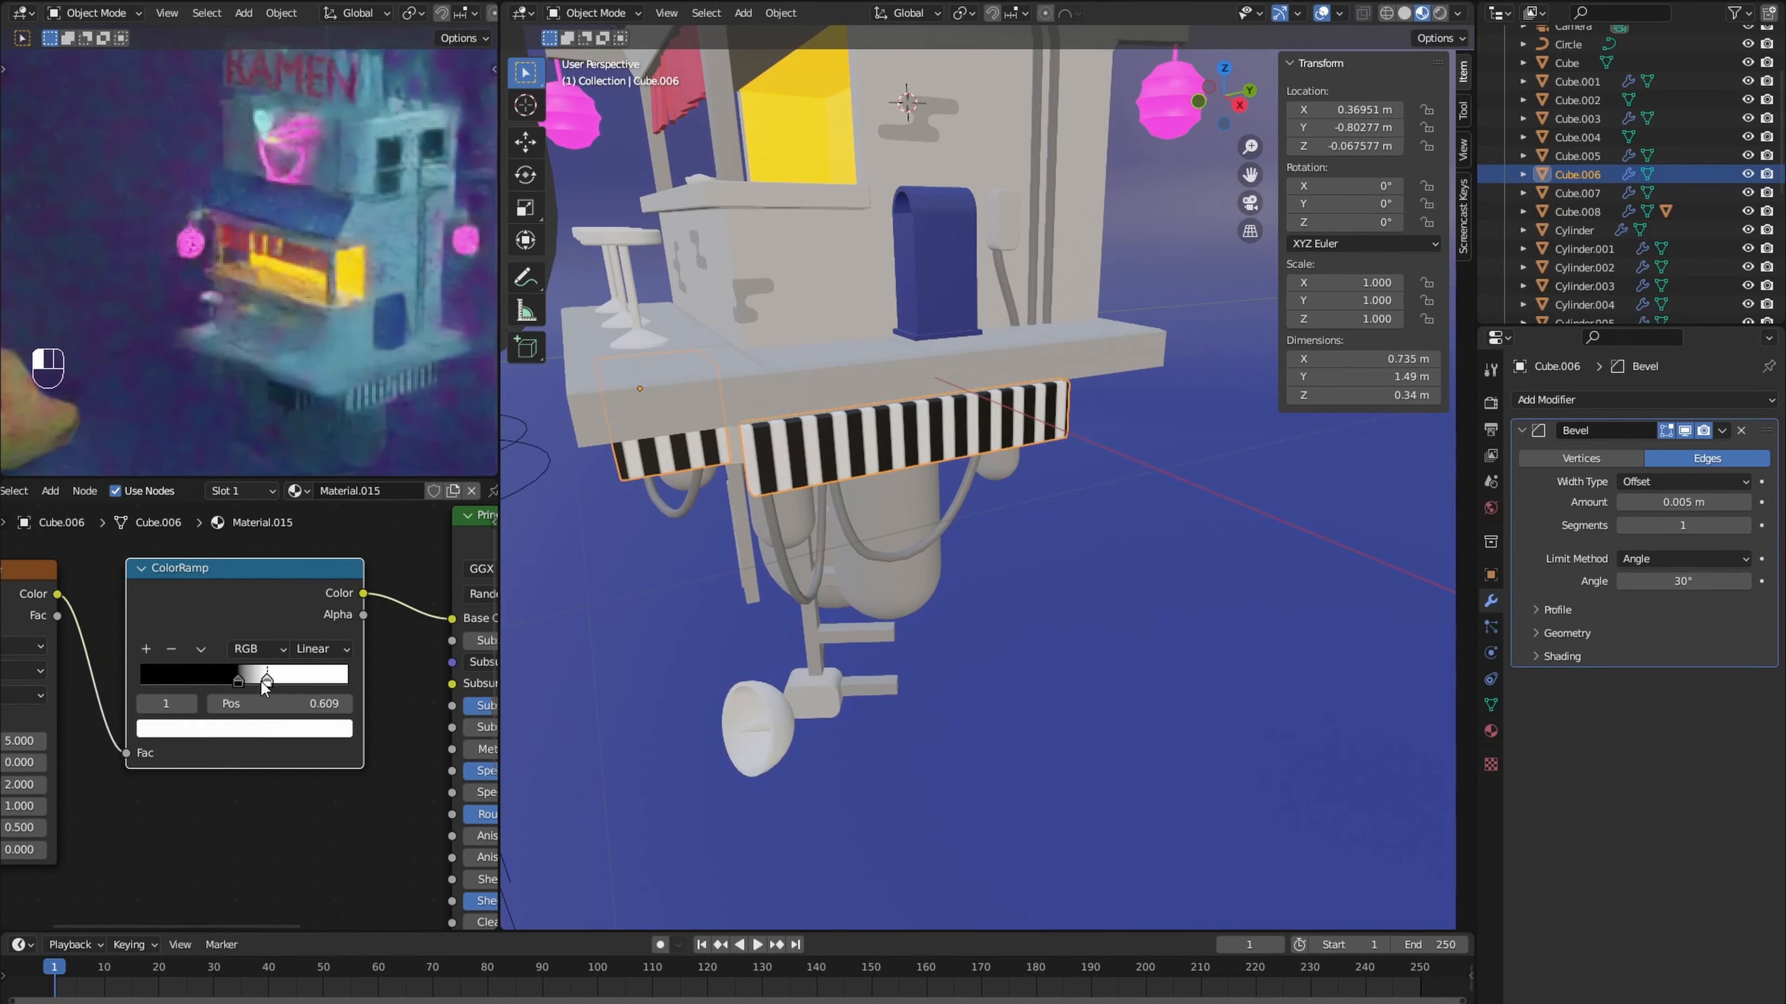
{"action": "left_click", "coordinate": [238, 681]}
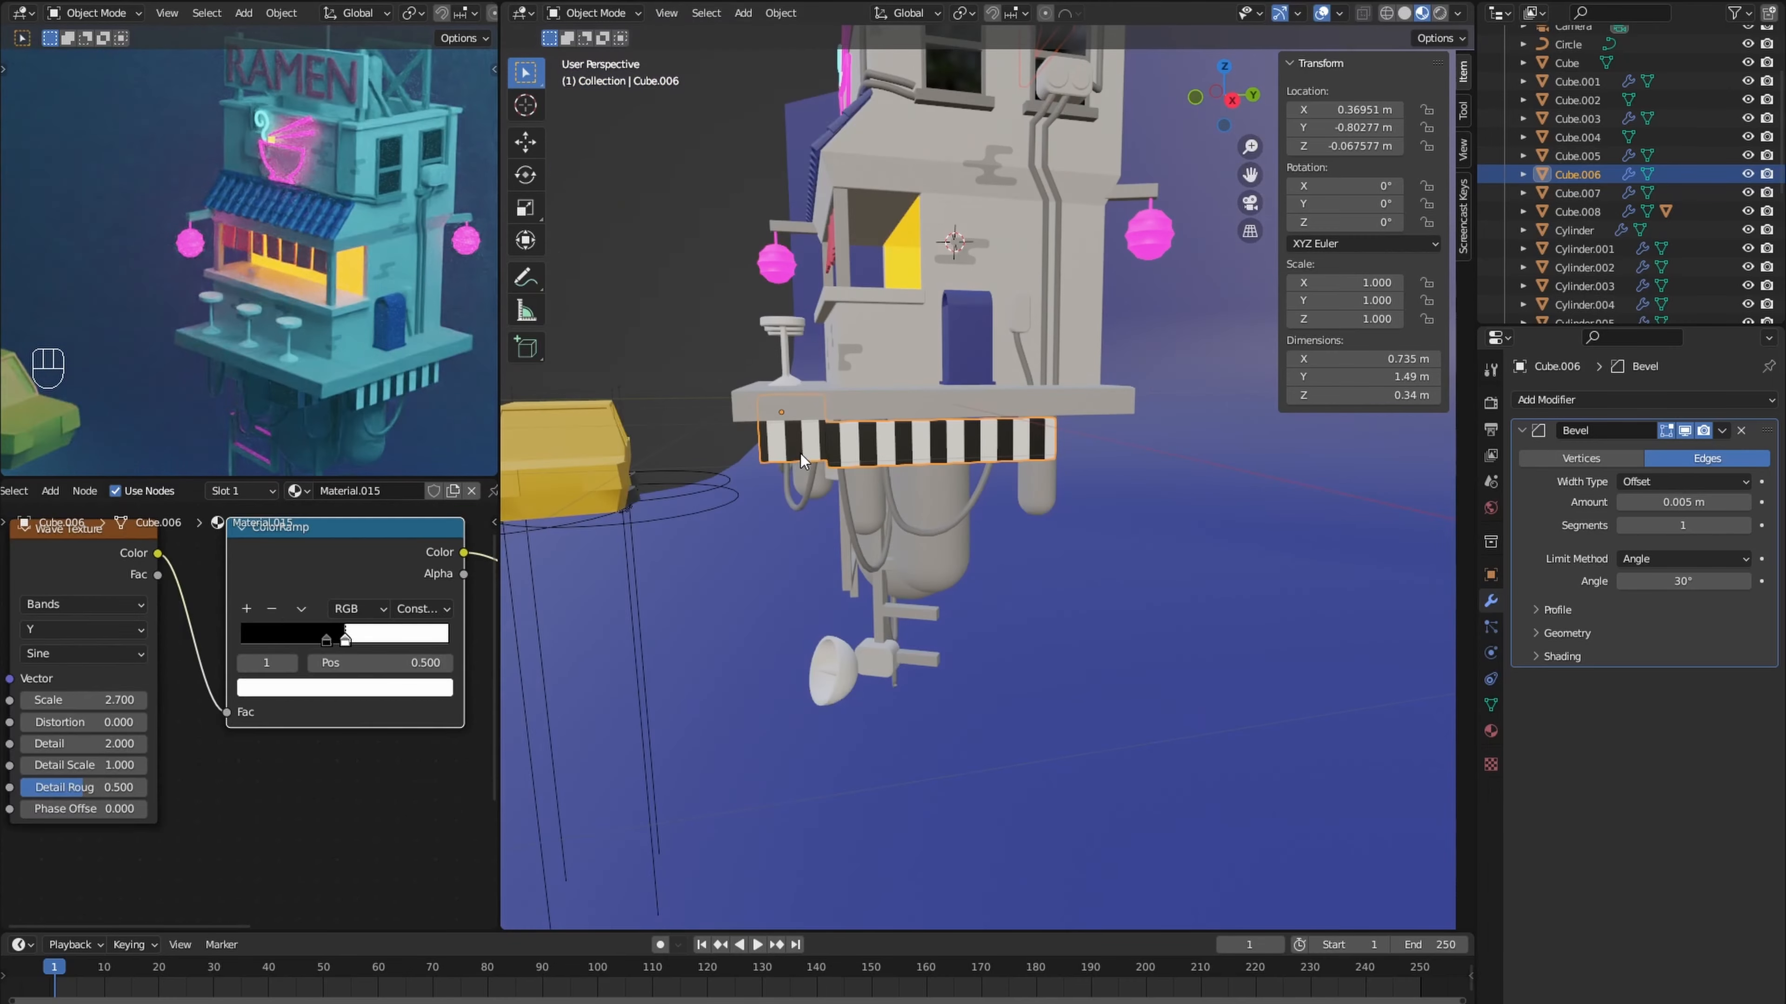
- Add Texture Coordinate and Mapping nodes feeding the Wave Texture's vector
{"action": "scroll", "coordinate": [211, 675], "scroll_direction": "down", "scroll_amount": 3}
{"action": "key", "text": "ctrl+t"}
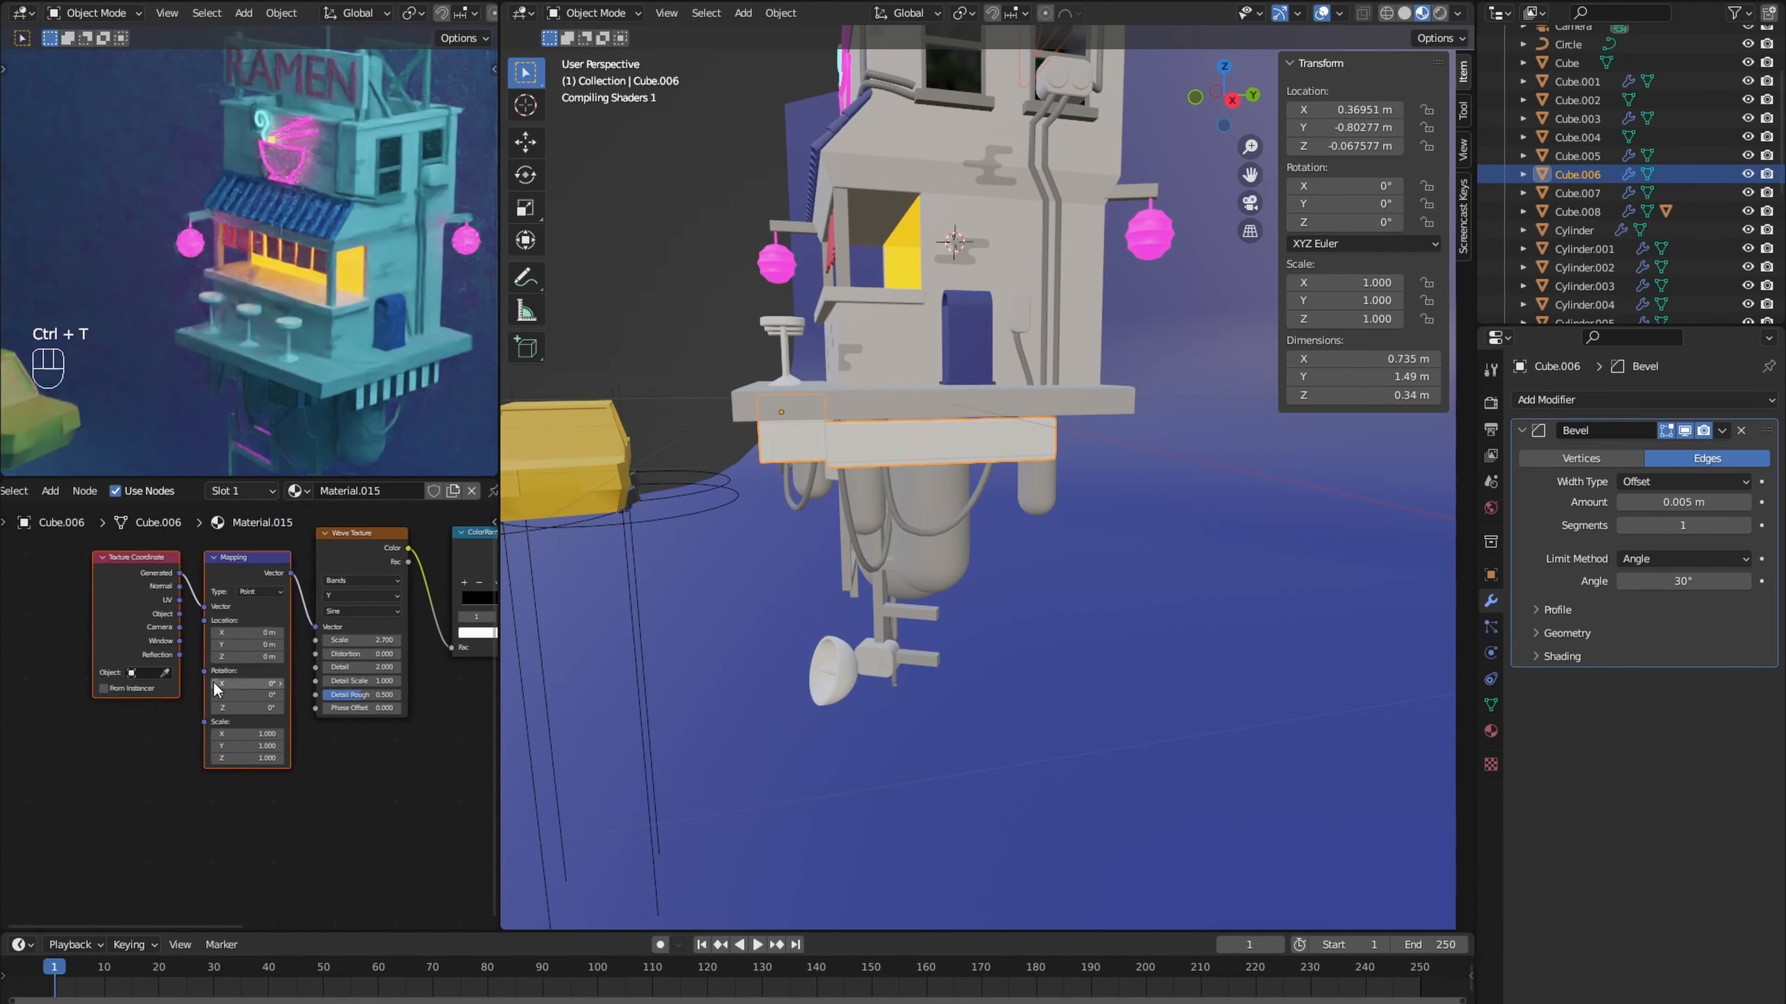
- Slant the stripes by setting the Mapping node's X rotation to 10.8° and reduce the Wave Texture scale to 1.800
{"action": "scroll", "coordinate": [216, 690], "scroll_direction": "up", "scroll_amount": 5}
{"action": "left_click_drag", "start_coordinate": [239, 638], "coordinate": [254, 638]}
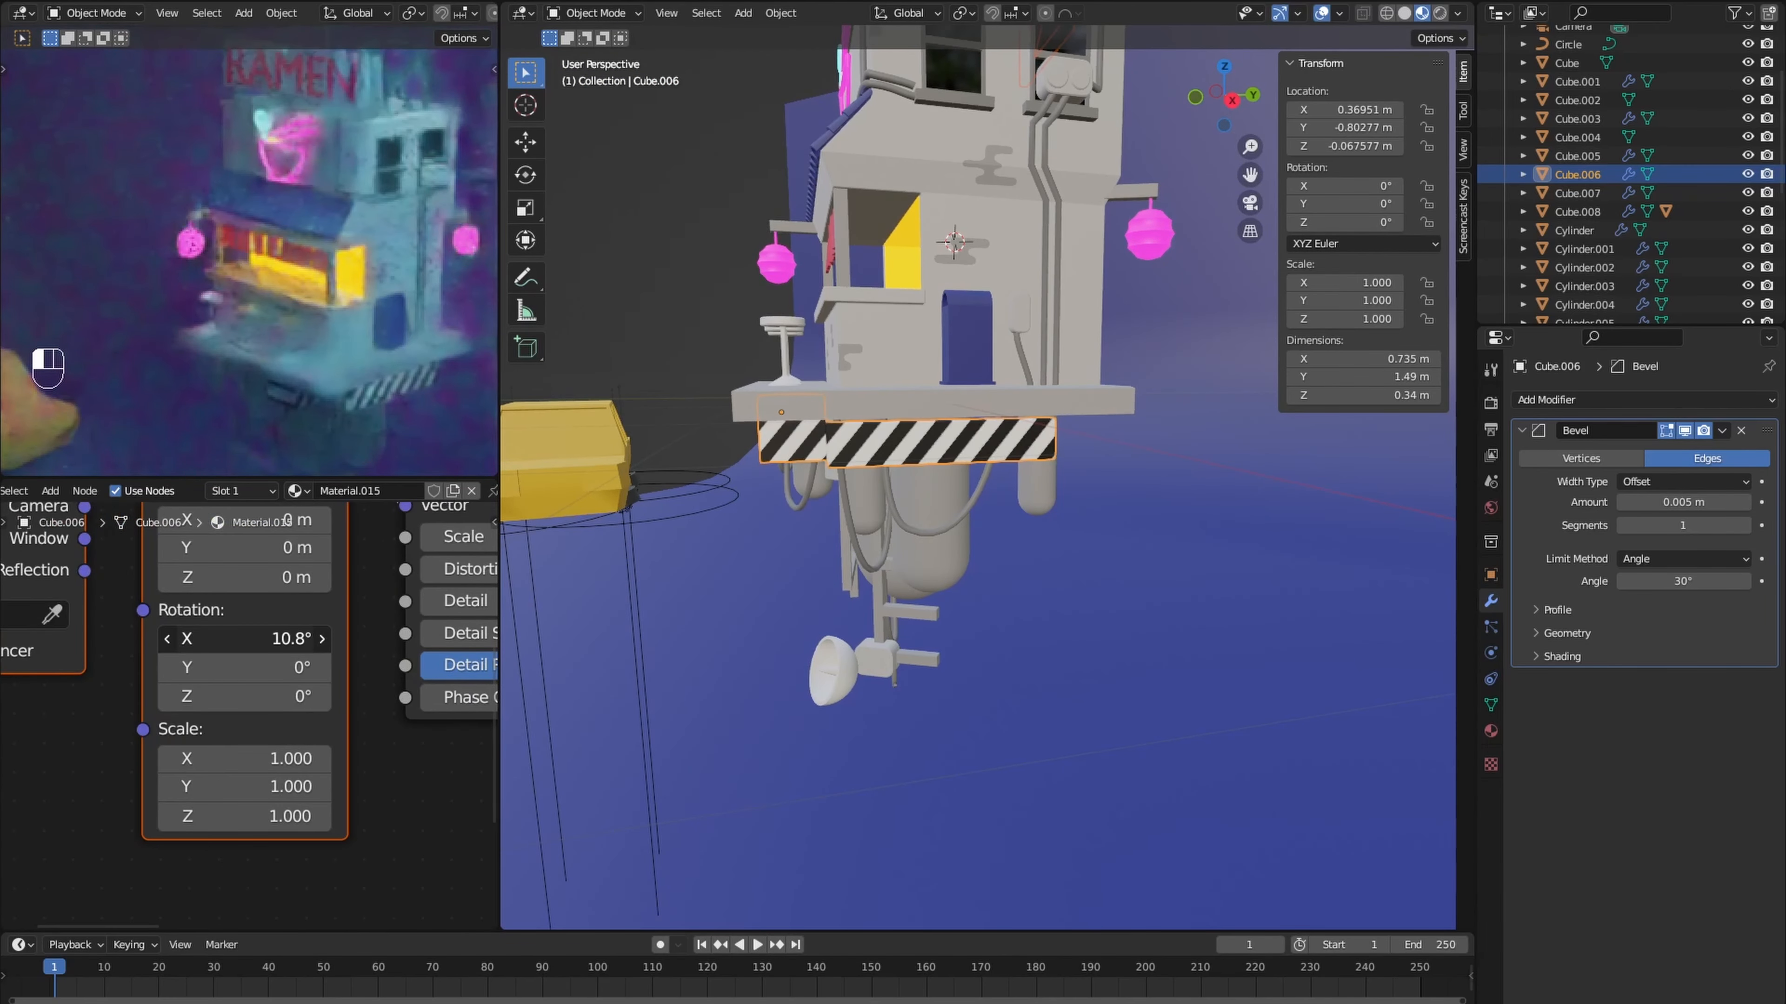
{"action": "scroll", "coordinate": [226, 639], "scroll_direction": "down", "scroll_amount": 3}
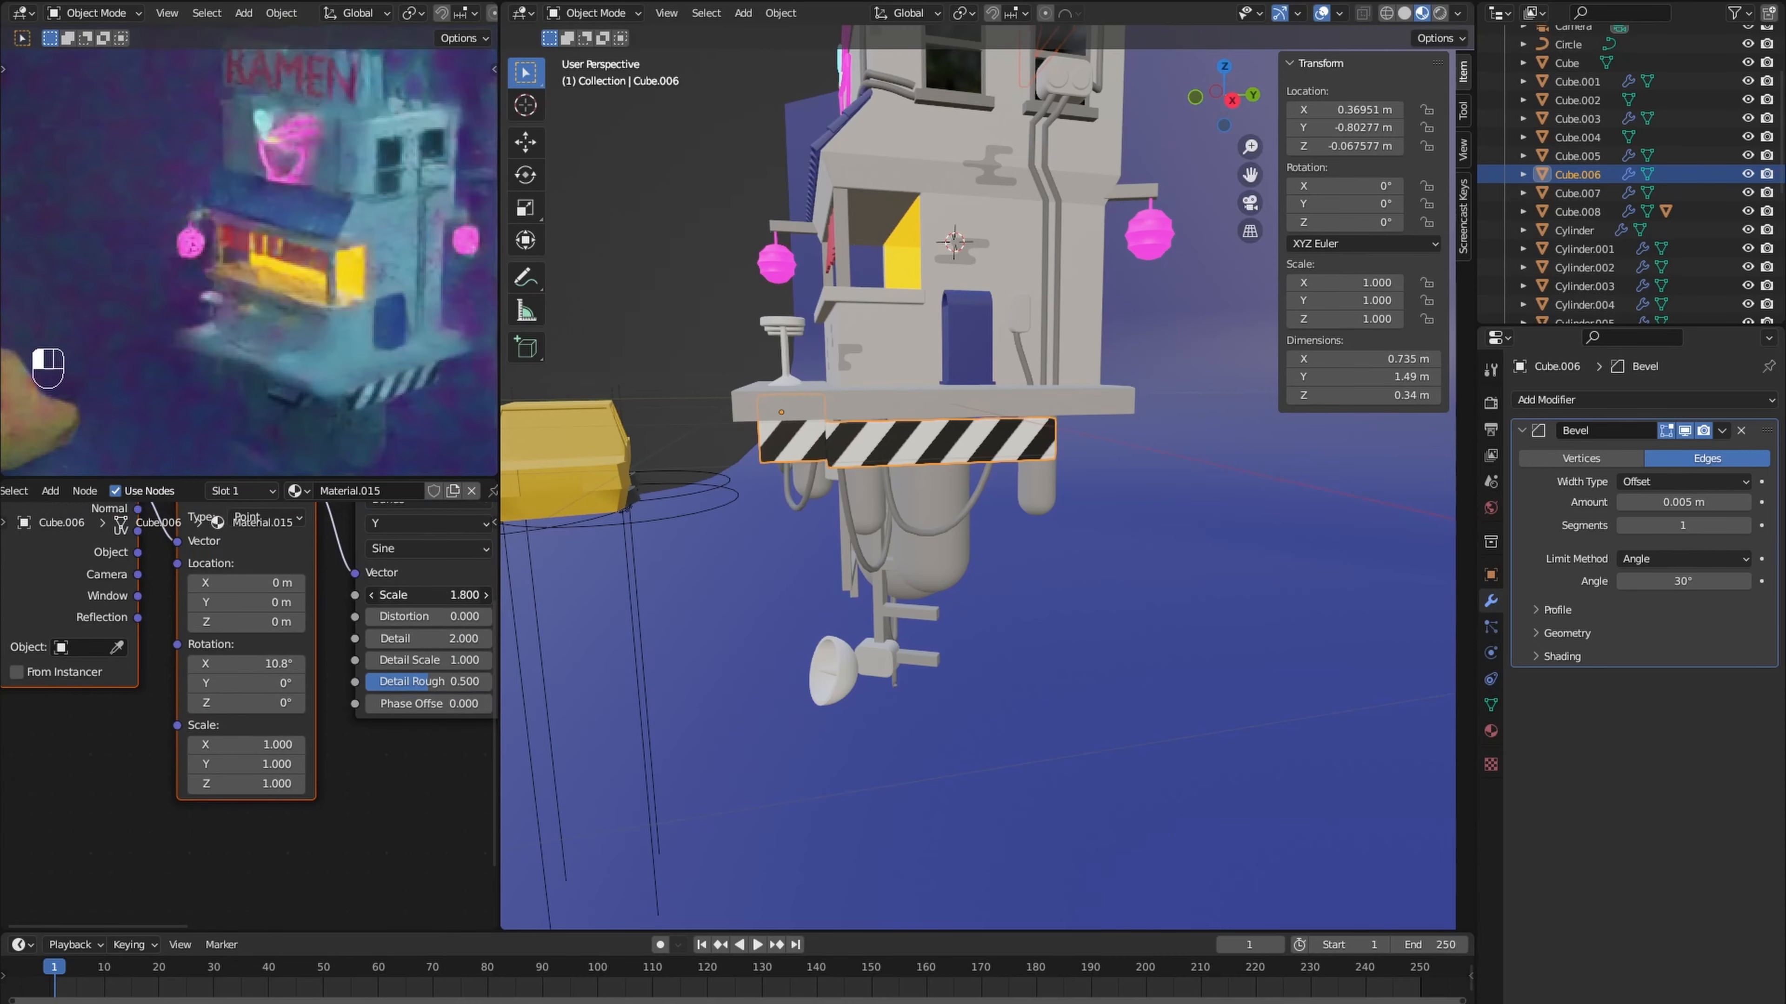
- Select the linked geometry of the small box beneath the platform and add a second material slot for it
{"action": "key", "text": "Tab"}
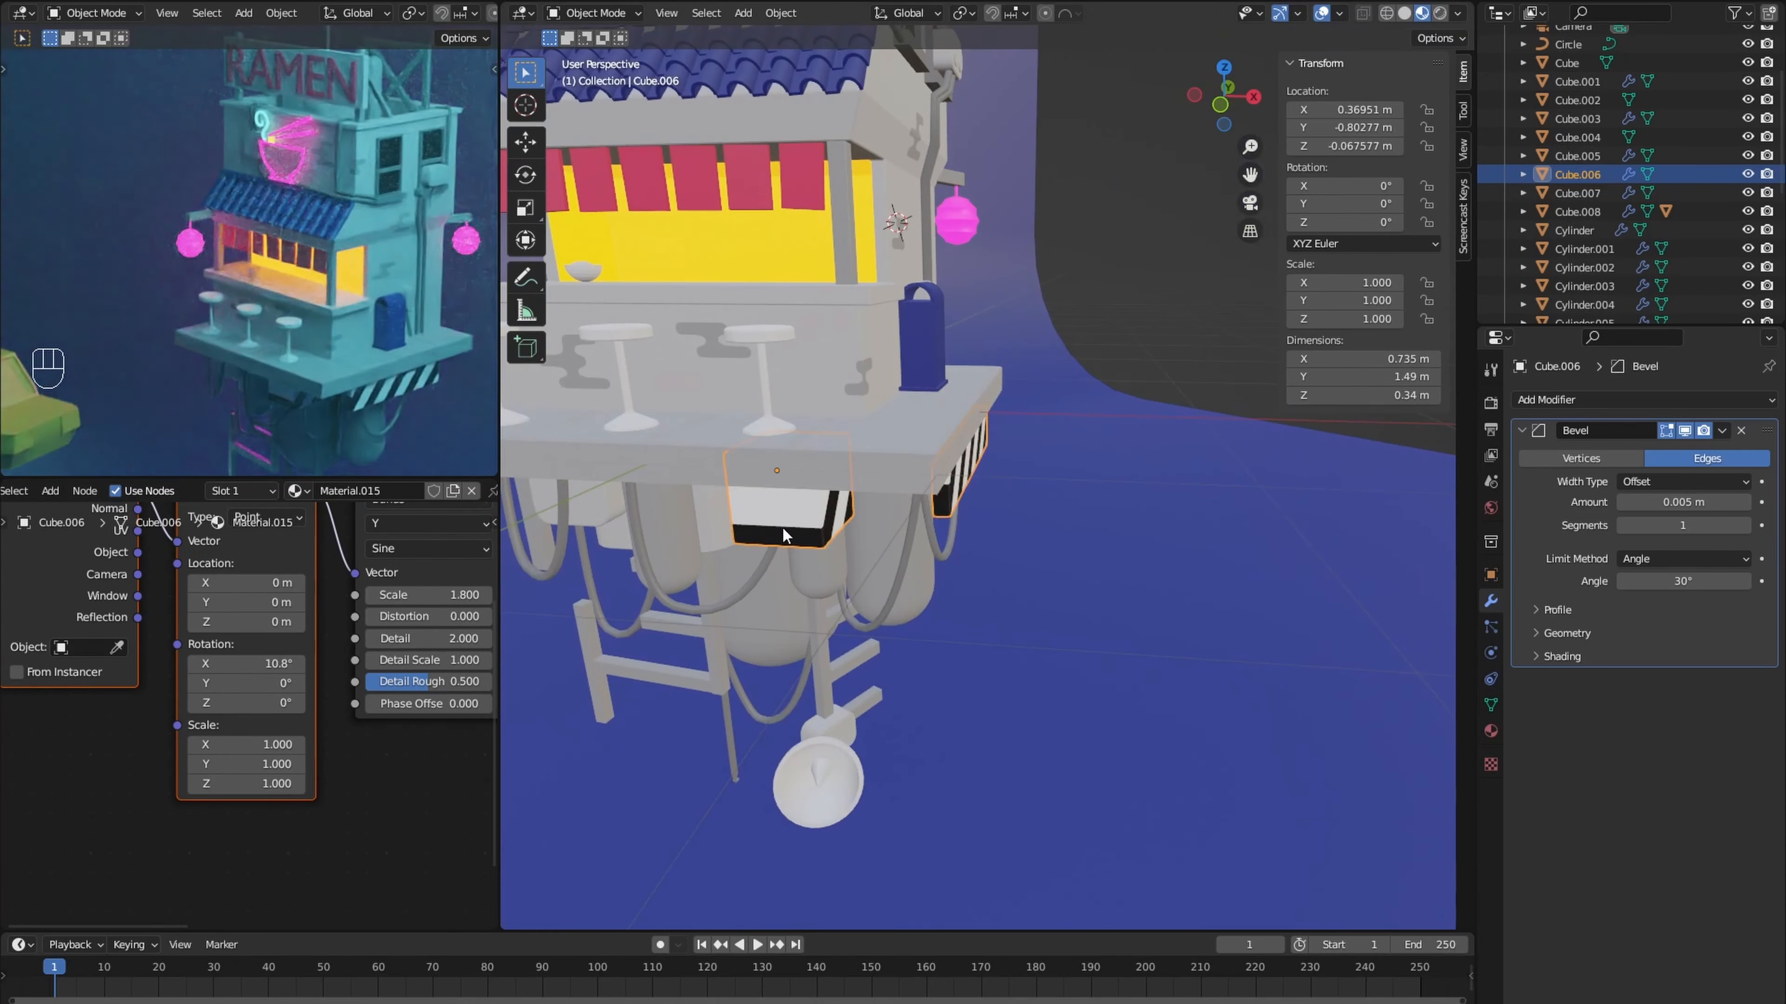
{"action": "key", "text": "l"}
{"action": "left_click", "coordinate": [251, 495]}
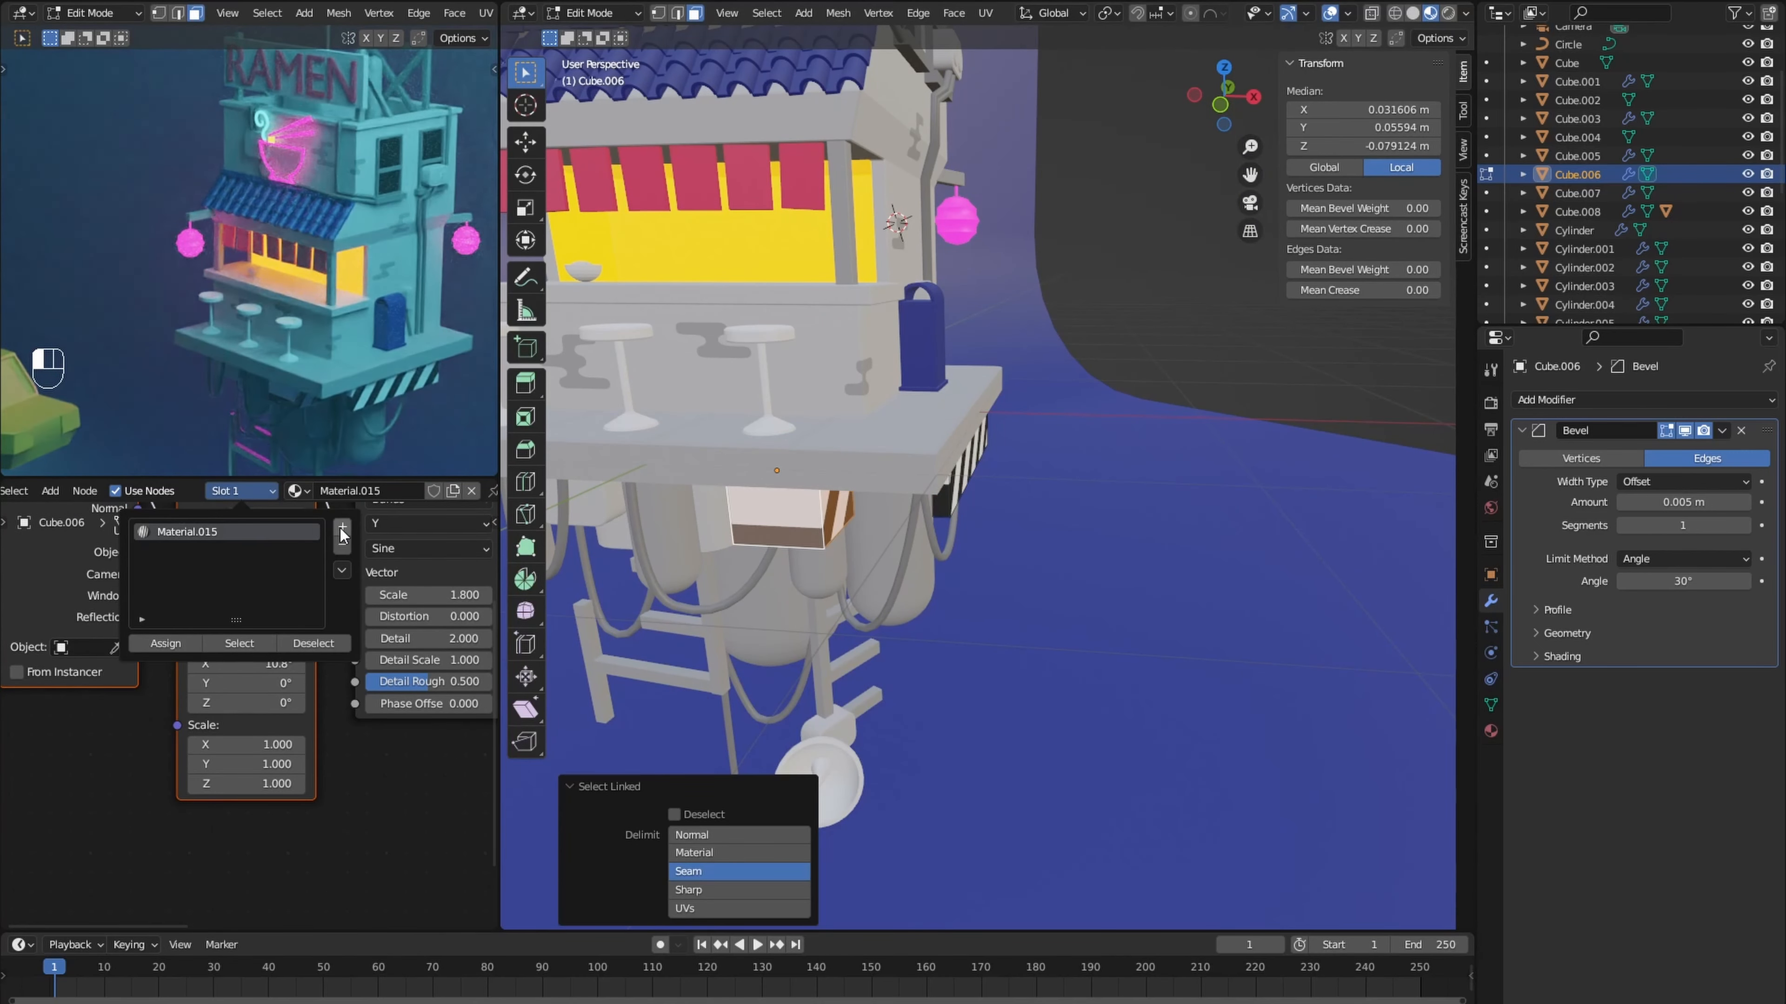
{"action": "left_click", "coordinate": [342, 533]}
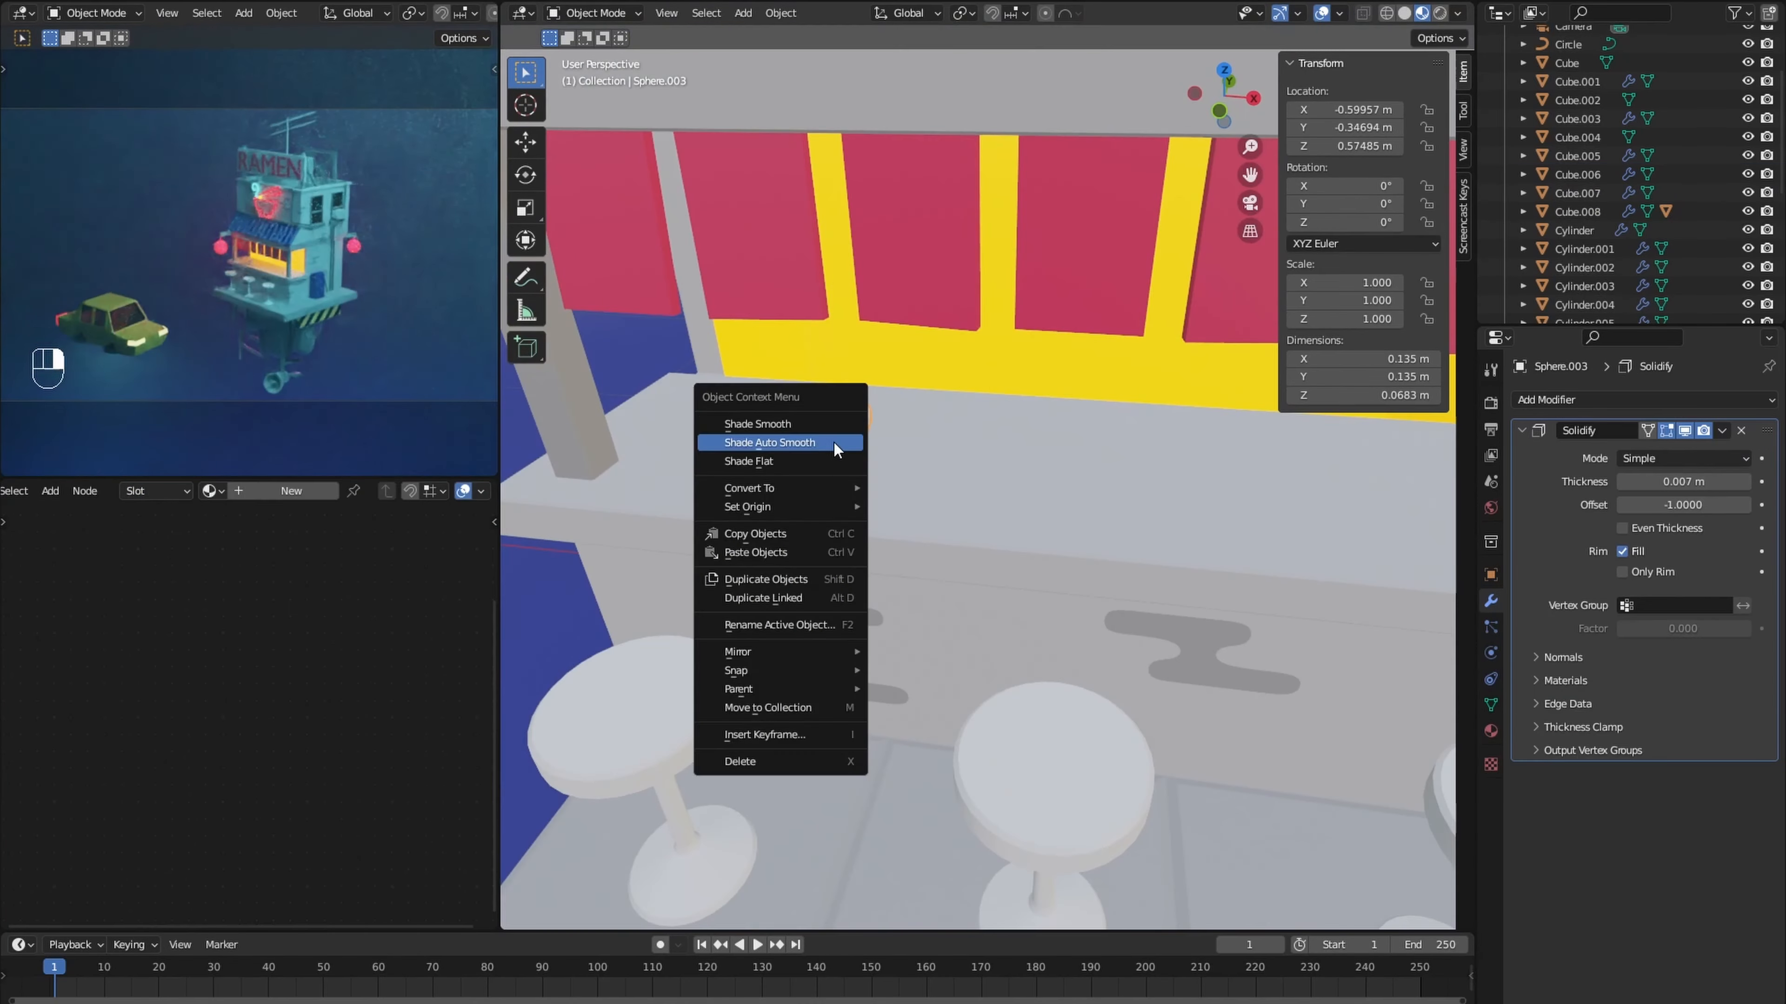
- Select the bar stool's seat in the mesh and give it Material.008 in a second material slot
{"action": "left_click", "coordinate": [692, 676]}
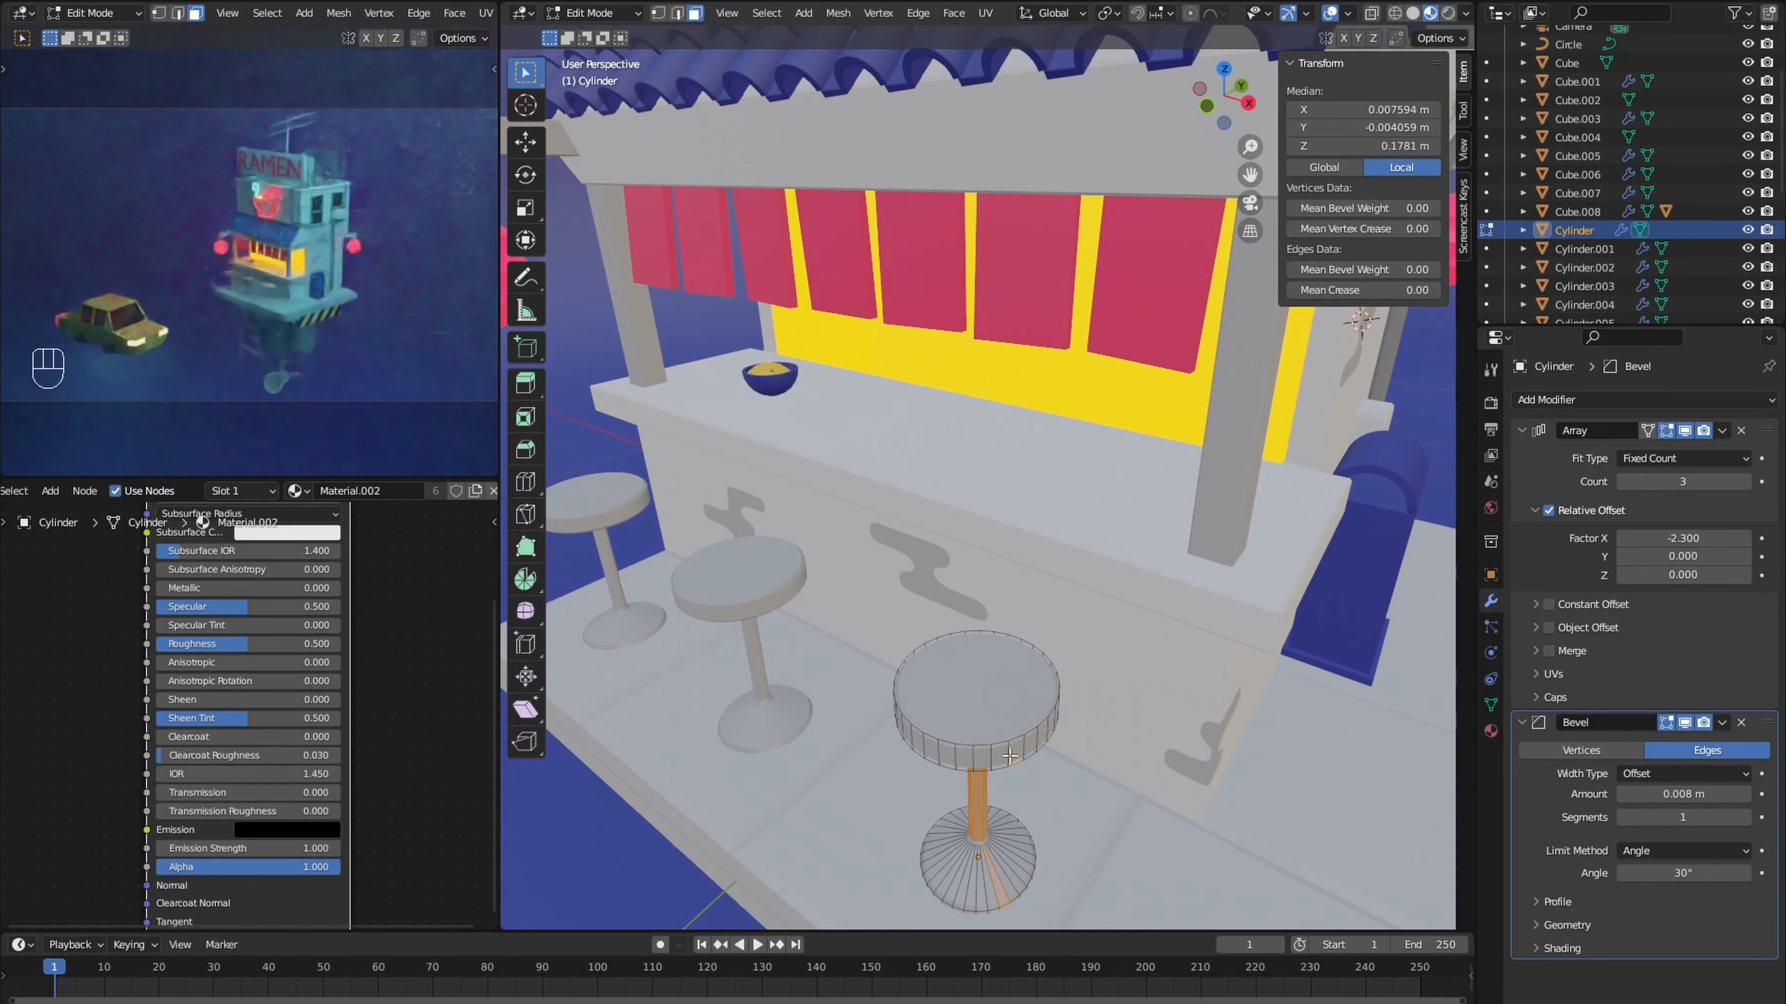
{"action": "key", "text": "l"}
{"action": "left_click", "coordinate": [211, 491]}
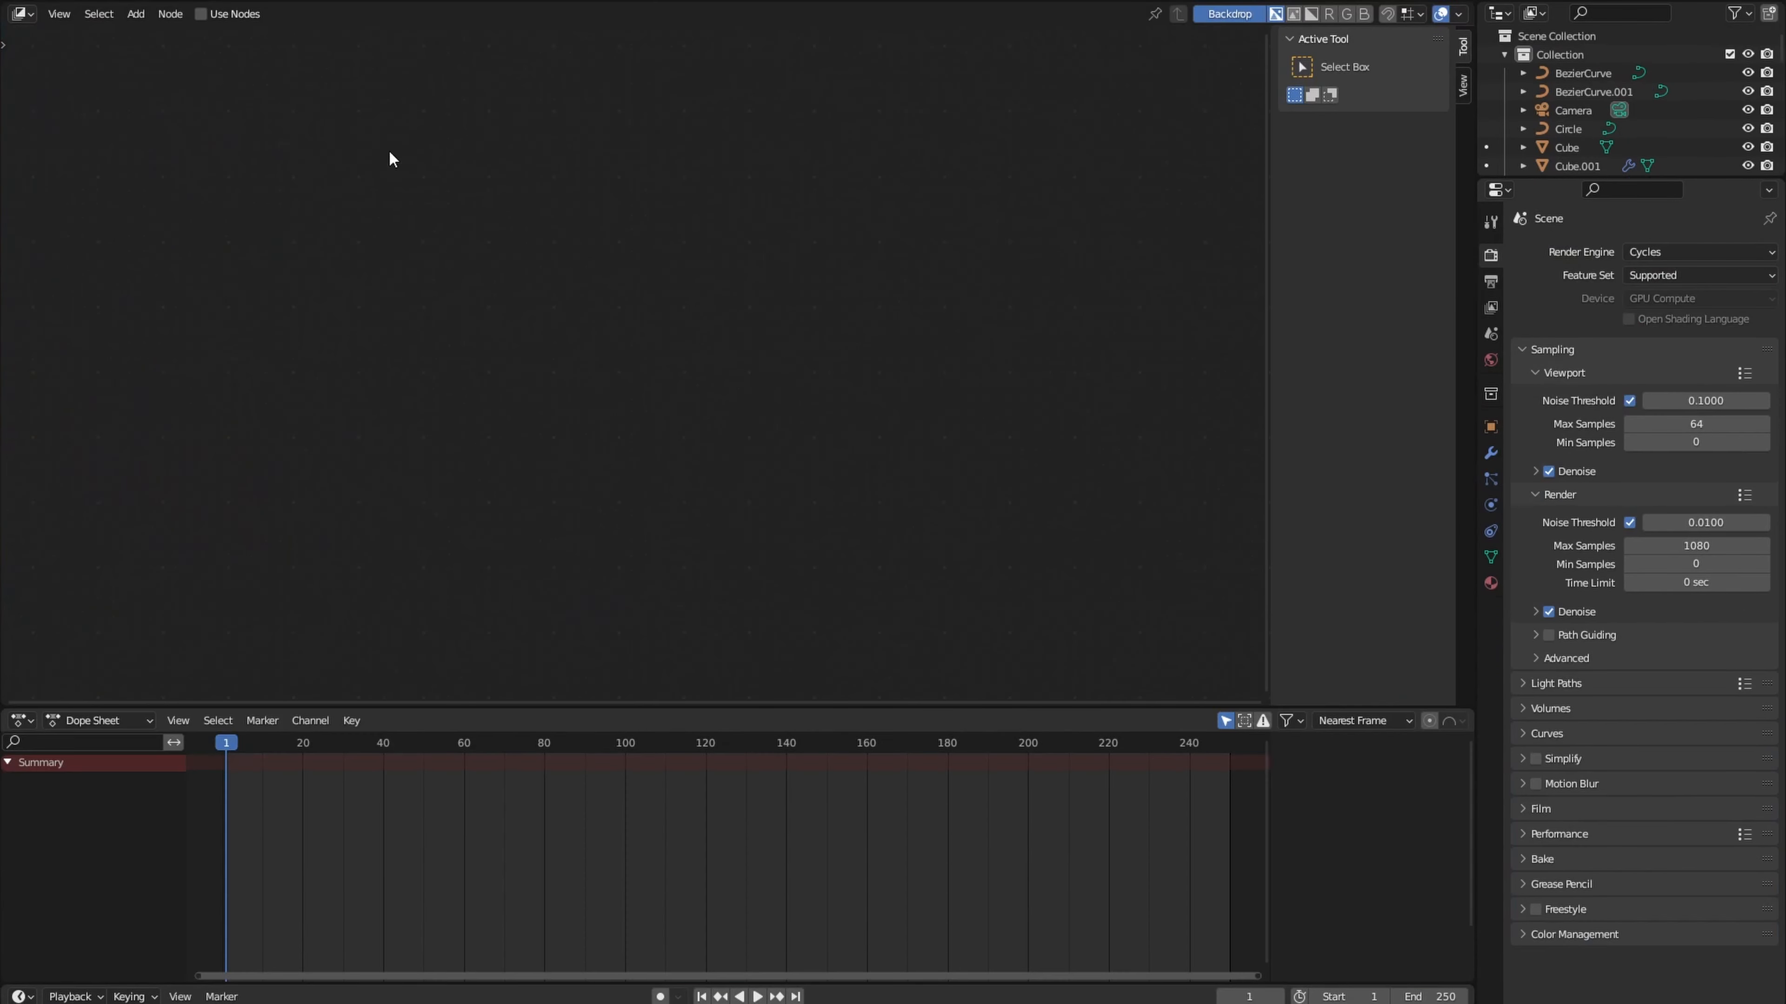
- Enable compositing nodes for the scene and add a Viewer output node above the Composite node
{"action": "left_click", "coordinate": [201, 13]}
{"action": "key", "text": "shift+a"}
{"action": "mouse_move", "coordinate": [604, 298]}
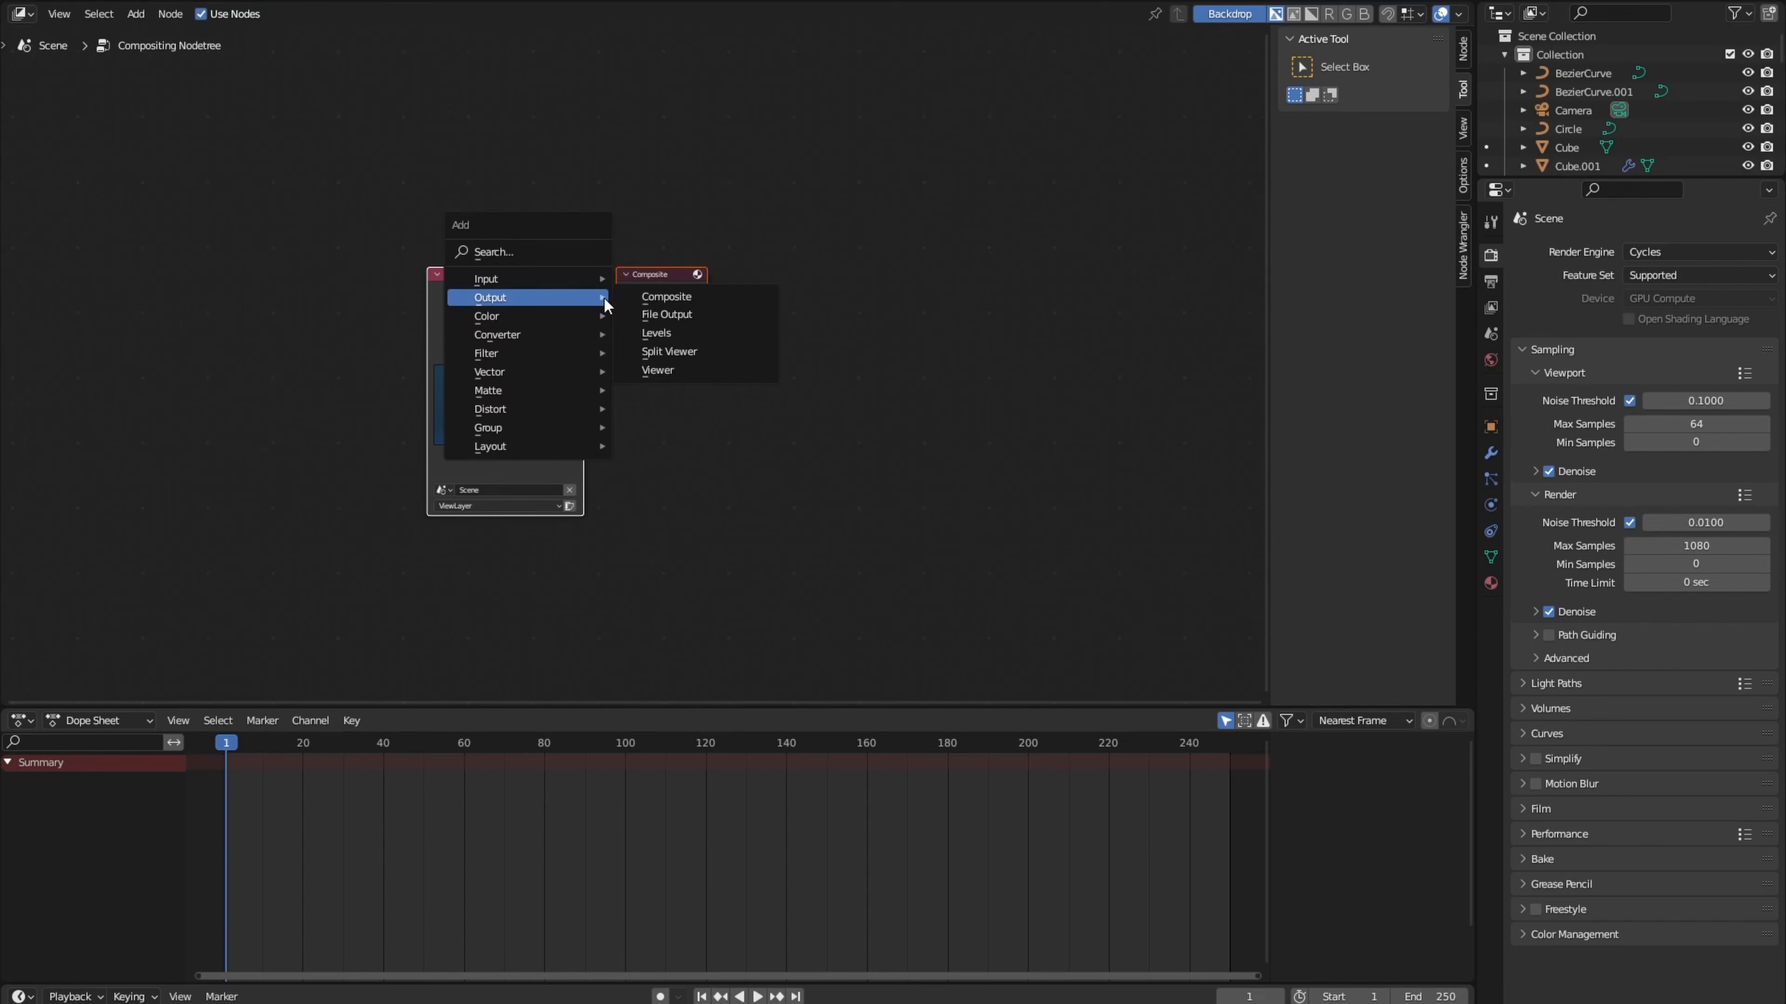
{"action": "left_click", "coordinate": [662, 377]}
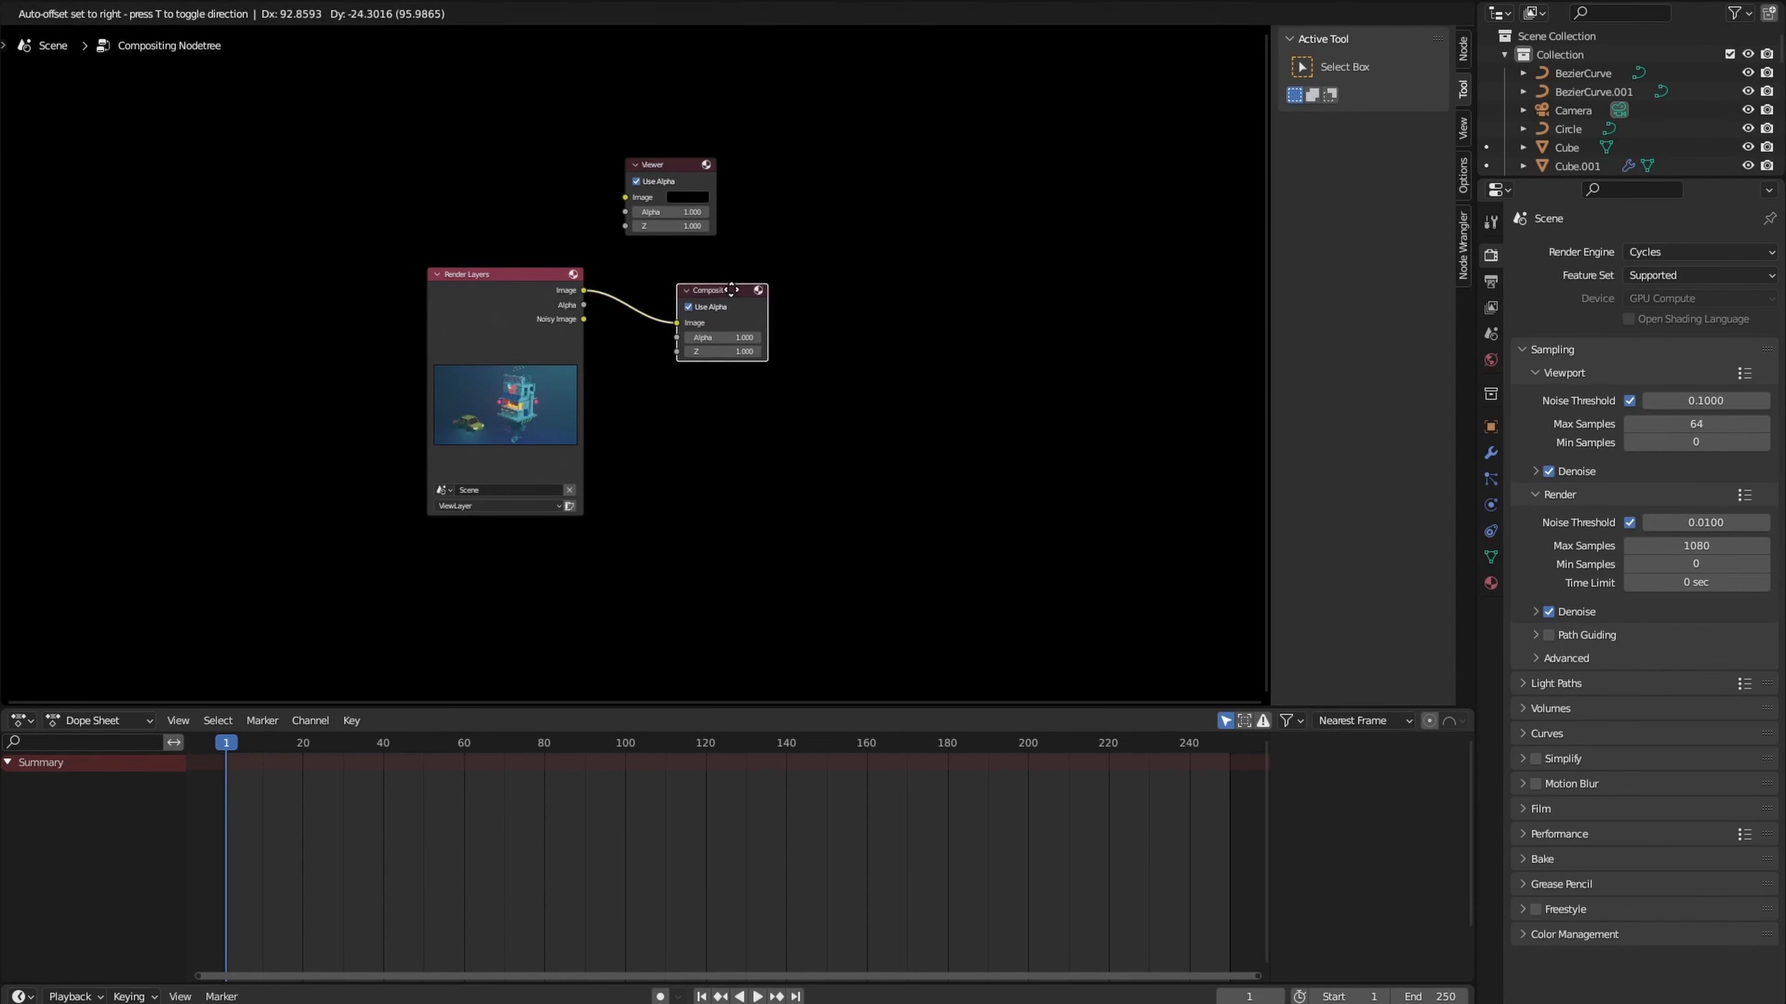
- Feed the Render Layers image through a reroute to both Viewer and Composite, and space the Render Layers node away from them
{"action": "left_click_drag", "start_coordinate": [711, 218], "coordinate": [730, 206]}
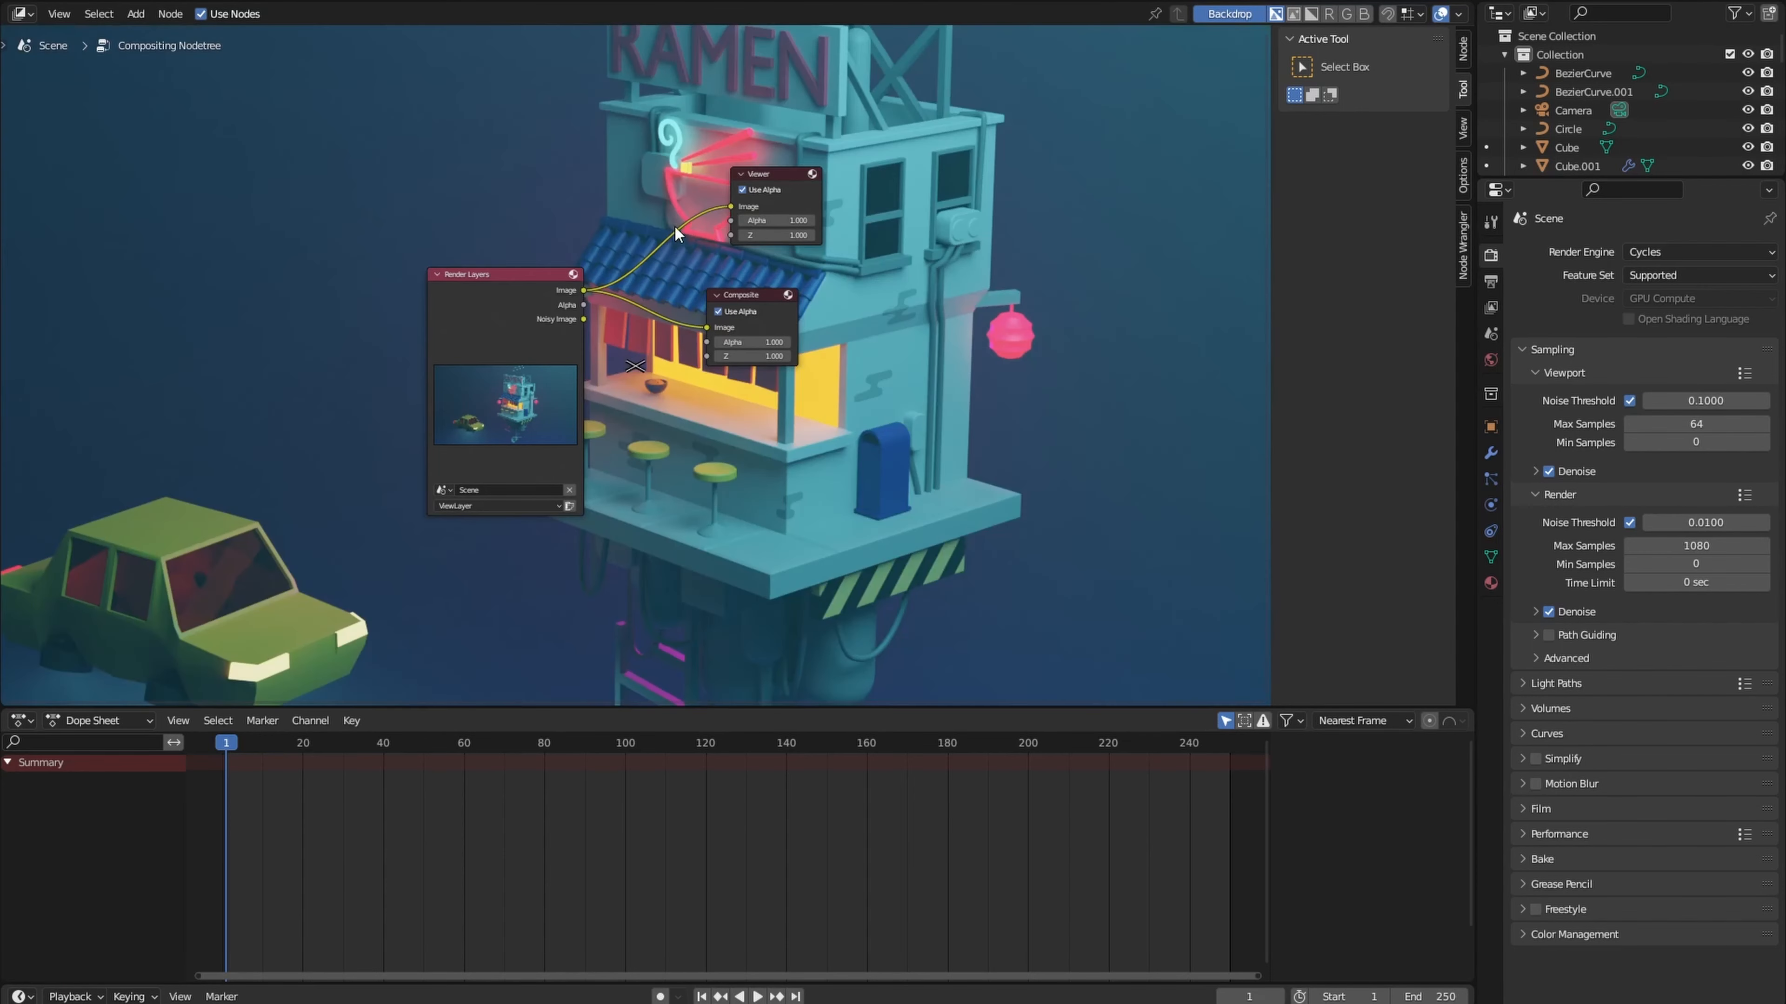
{"action": "left_click_drag", "start_coordinate": [538, 277], "coordinate": [446, 272]}
{"action": "scroll", "coordinate": [506, 295], "scroll_direction": "down", "scroll_amount": 2}
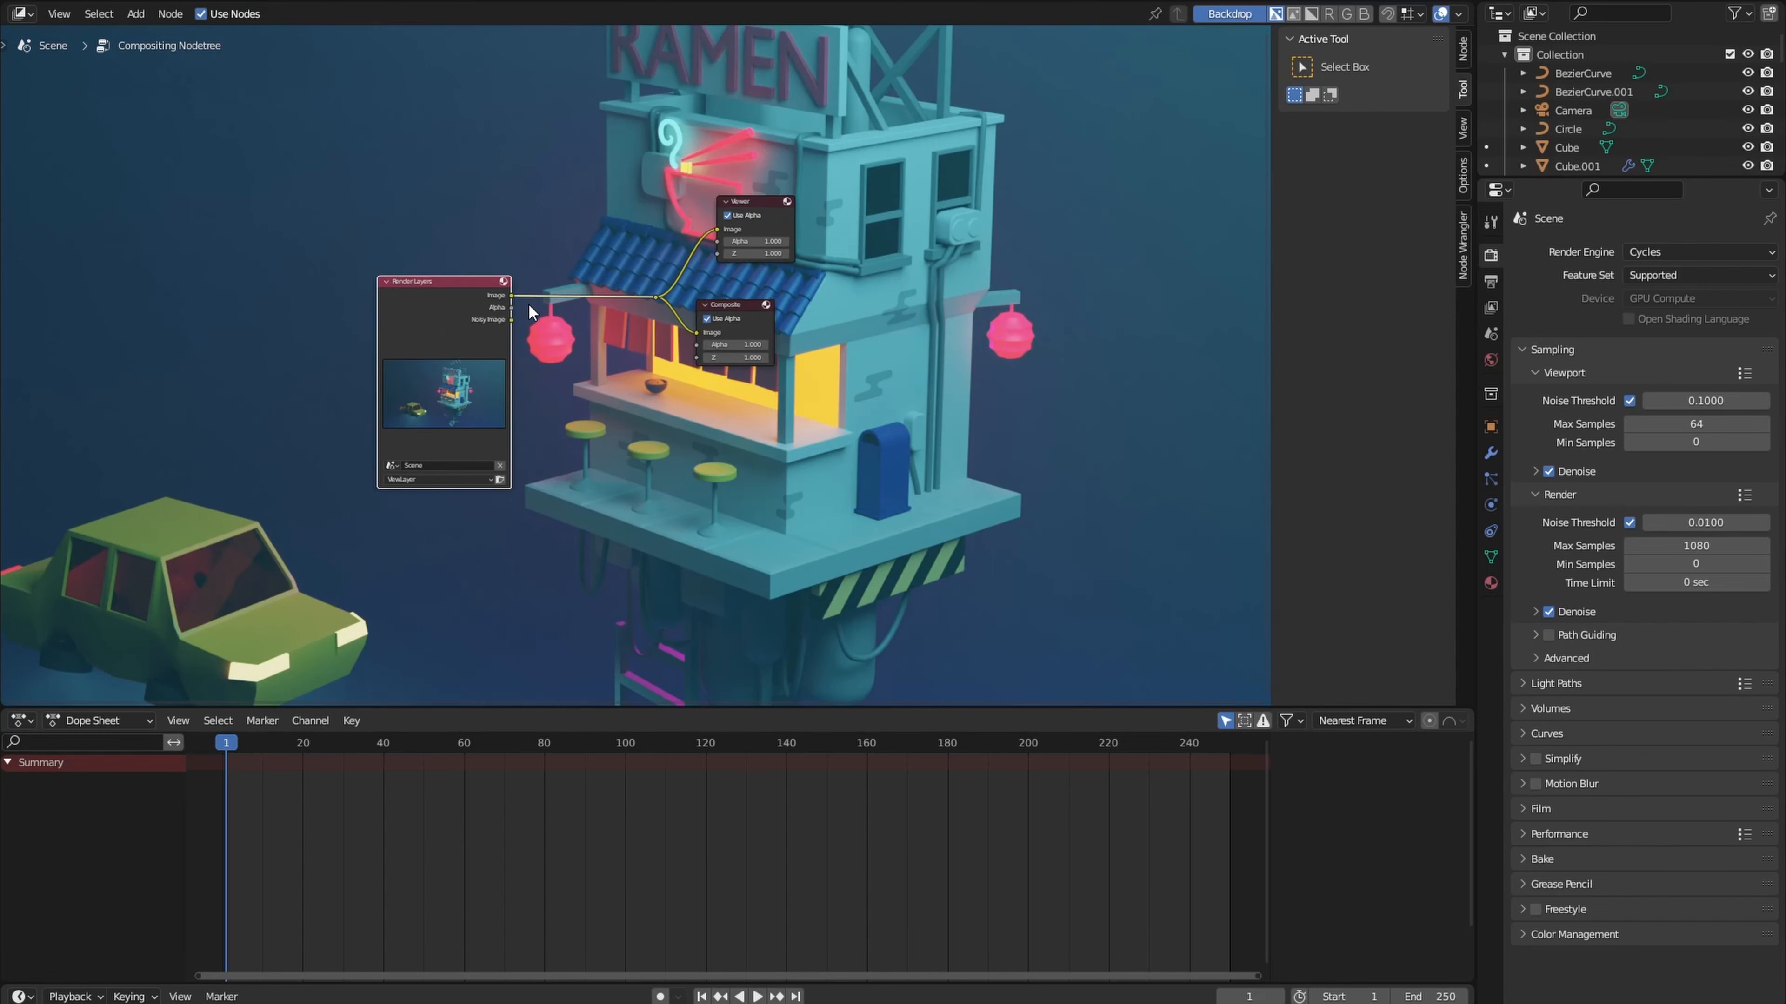
- Insert a Glare node between Render Layers and the output reroute, and set its type to Fog Glow
{"action": "scroll", "coordinate": [529, 338], "scroll_direction": "up", "scroll_amount": 4}
{"action": "middle_click_drag", "start_coordinate": [529, 352], "coordinate": [517, 306]}
{"action": "key", "text": "shift+a"}
{"action": "mouse_move", "coordinate": [516, 370]}
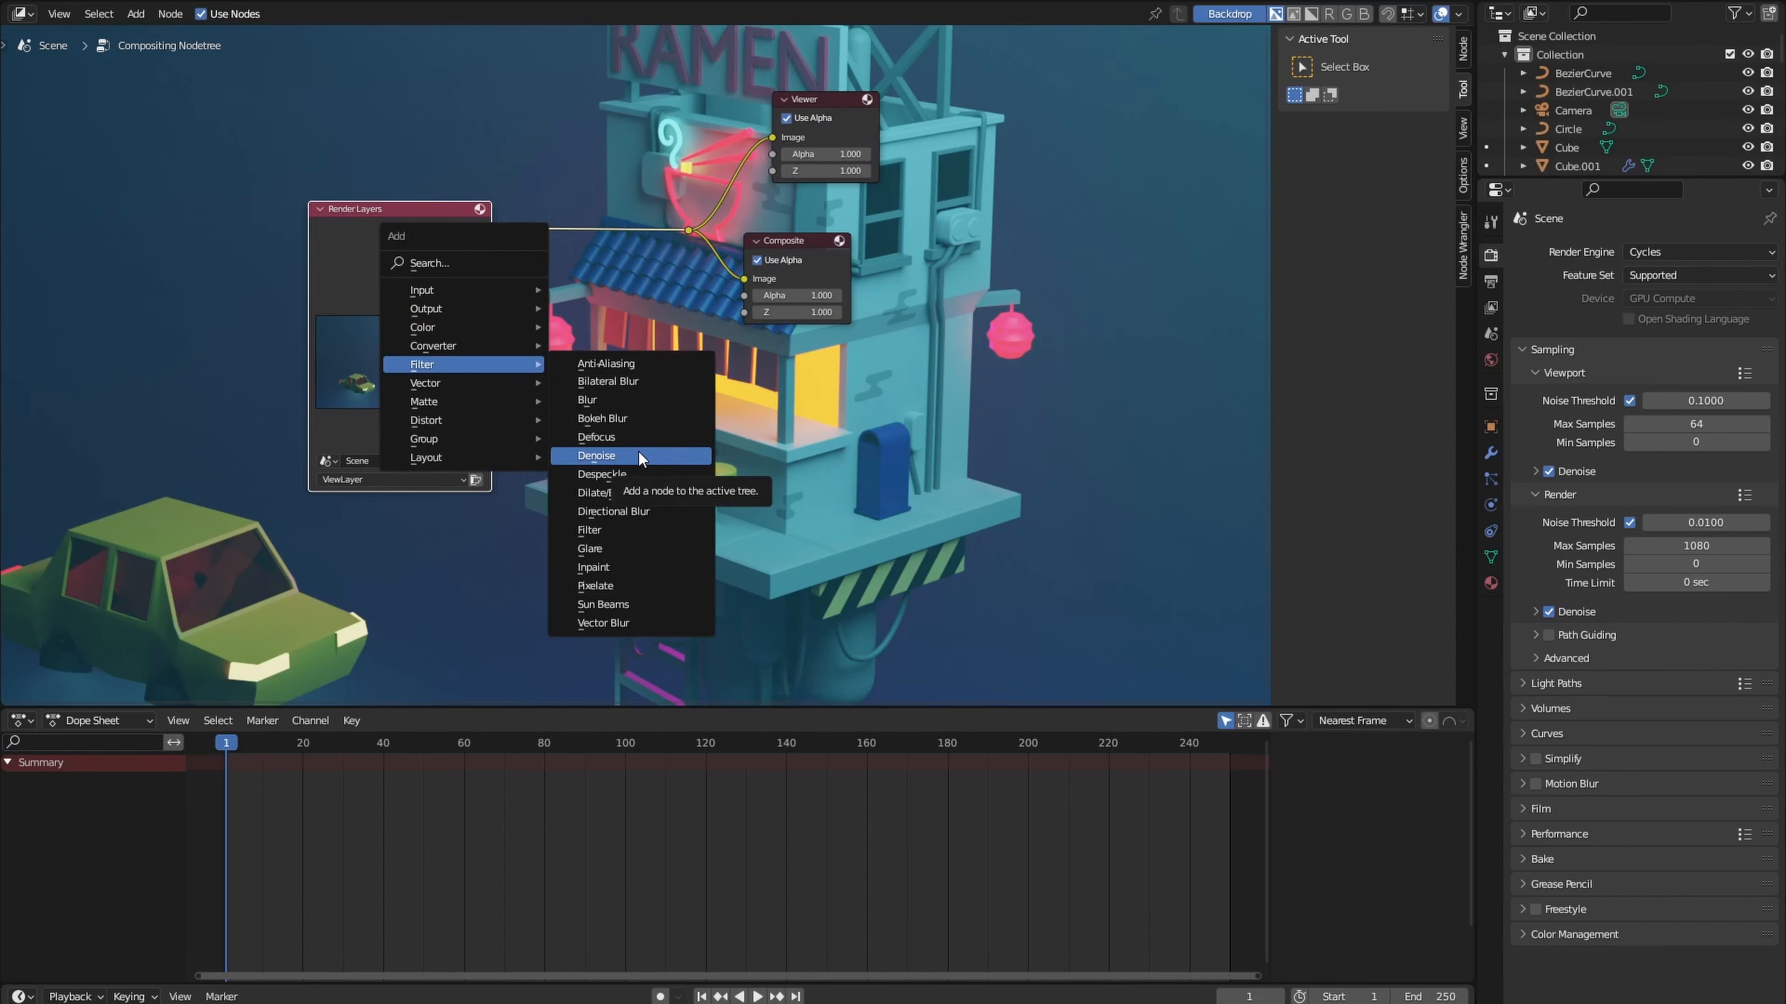
{"action": "left_click", "coordinate": [647, 549]}
{"action": "left_click", "coordinate": [604, 274]}
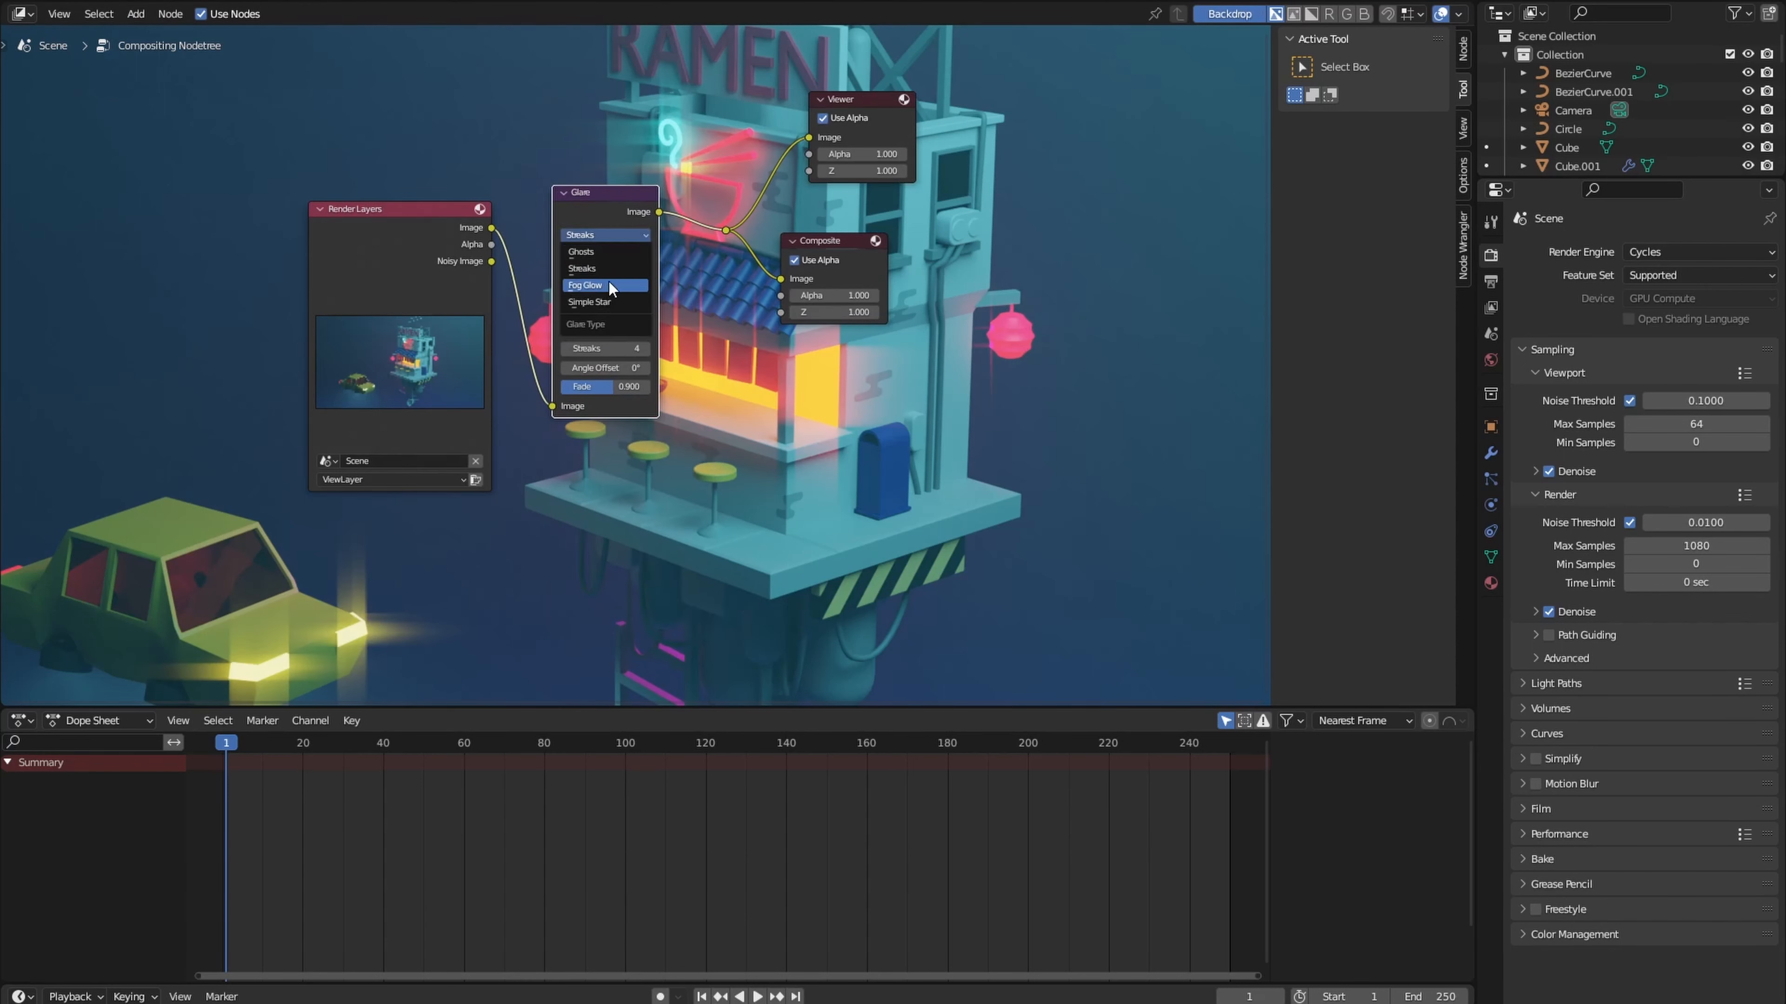
{"action": "left_click", "coordinate": [609, 285]}
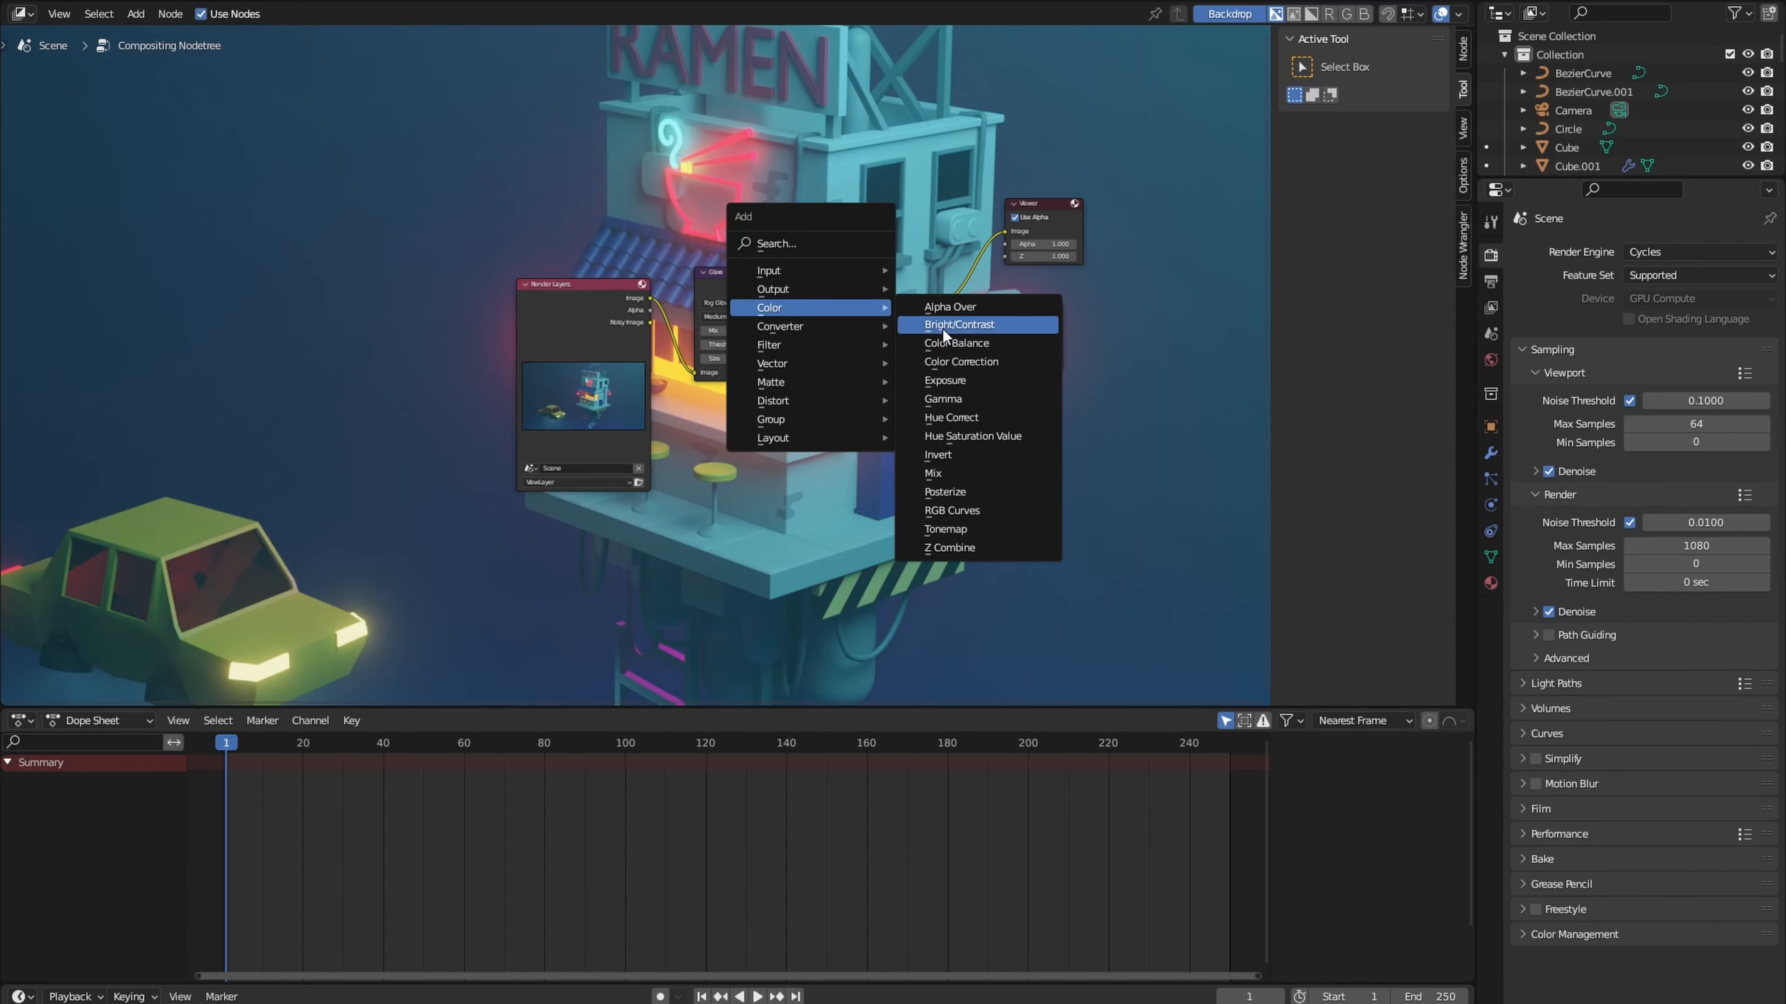
- Insert a Bright/Contrast node between the Glare node and the output reroute
{"action": "left_click", "coordinate": [943, 329]}
{"action": "left_click", "coordinate": [882, 318]}
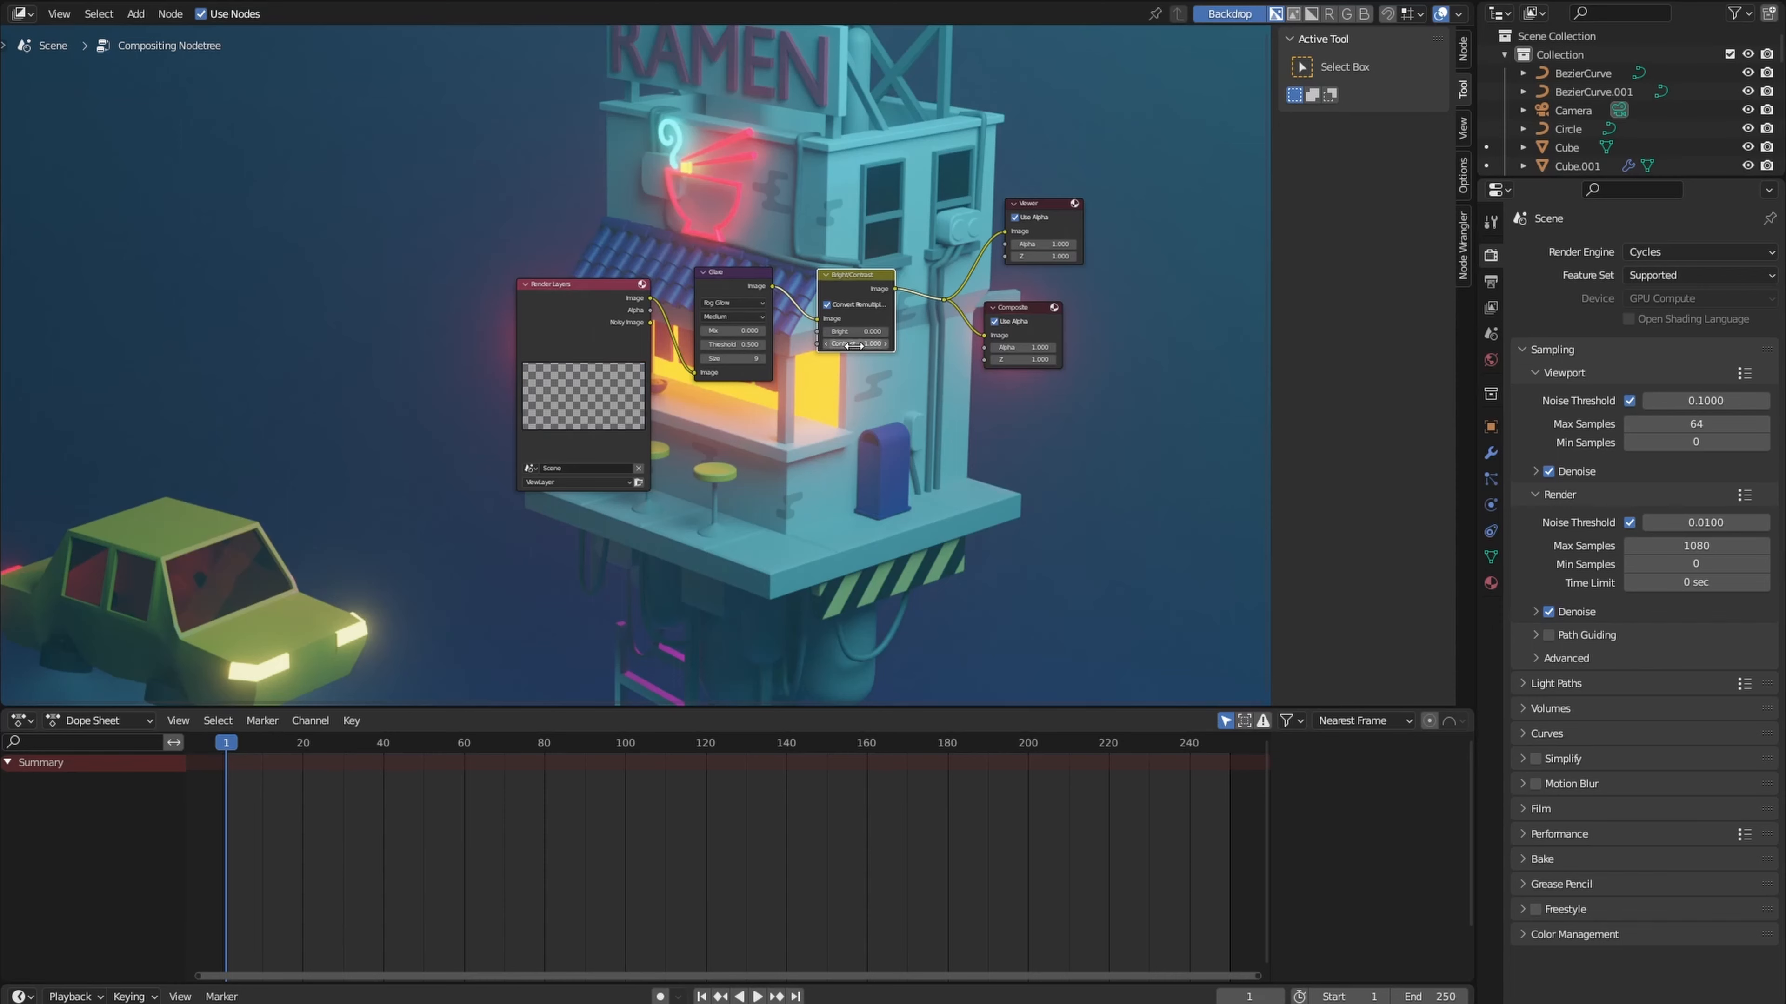